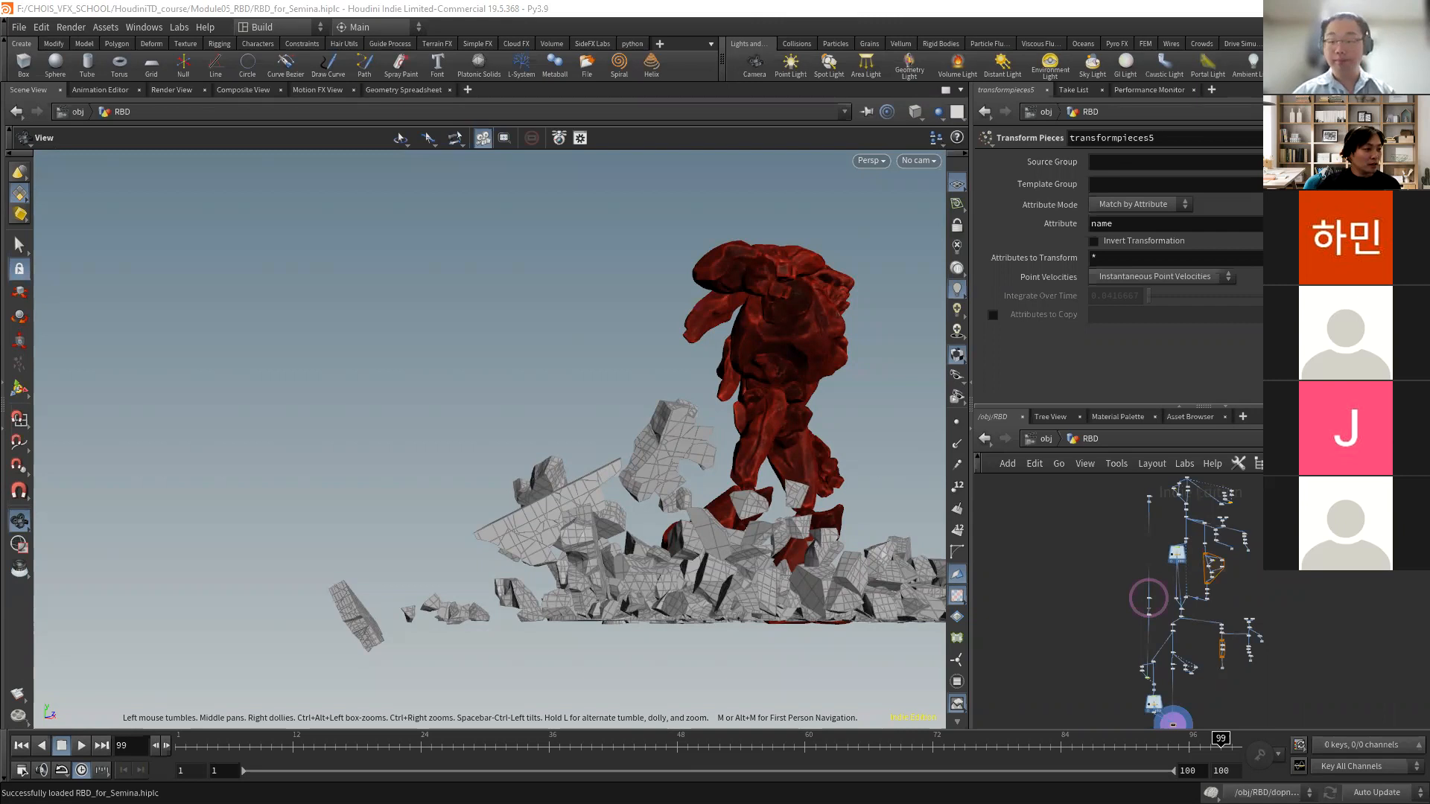
# - Widen the parameter and network area, enlarge the network editor's height, and turn the scene view to show the red character's front
pyautogui.moveTo(969, 344); pyautogui.dragTo(905, 345)
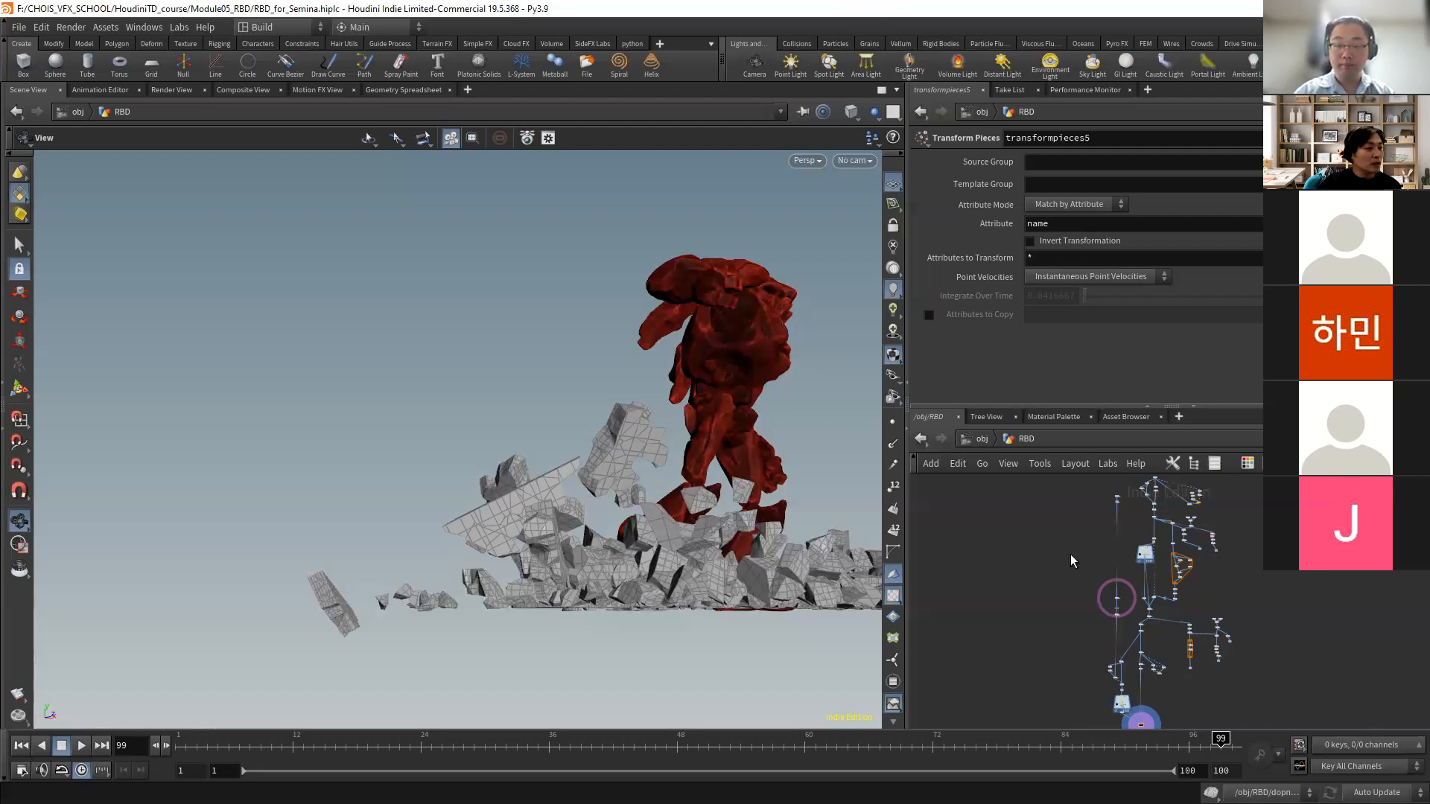
pyautogui.scroll(-2, 1070, 554)
pyautogui.moveTo(1040, 409); pyautogui.dragTo(1056, 298)
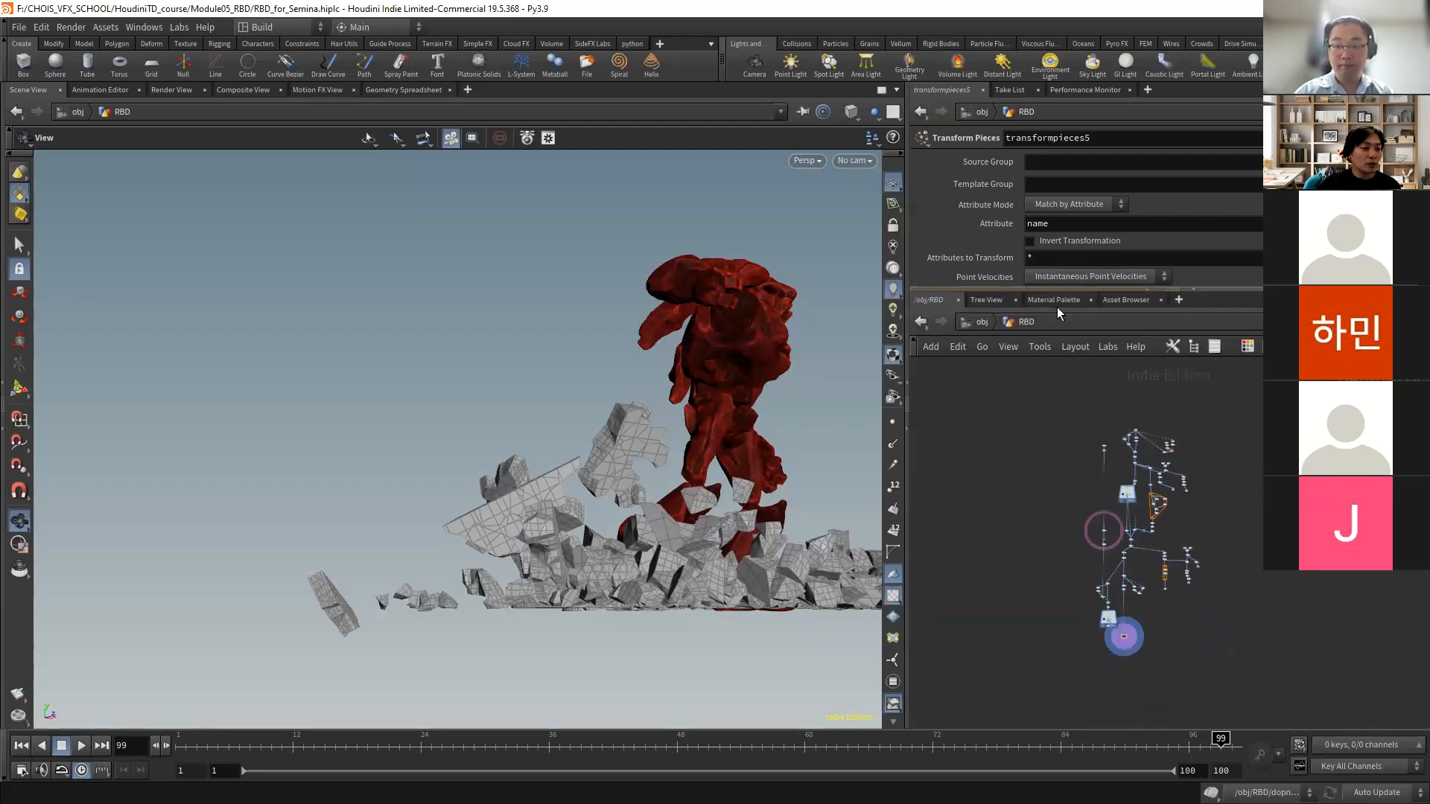
pyautogui.scroll(5, 1057, 436)
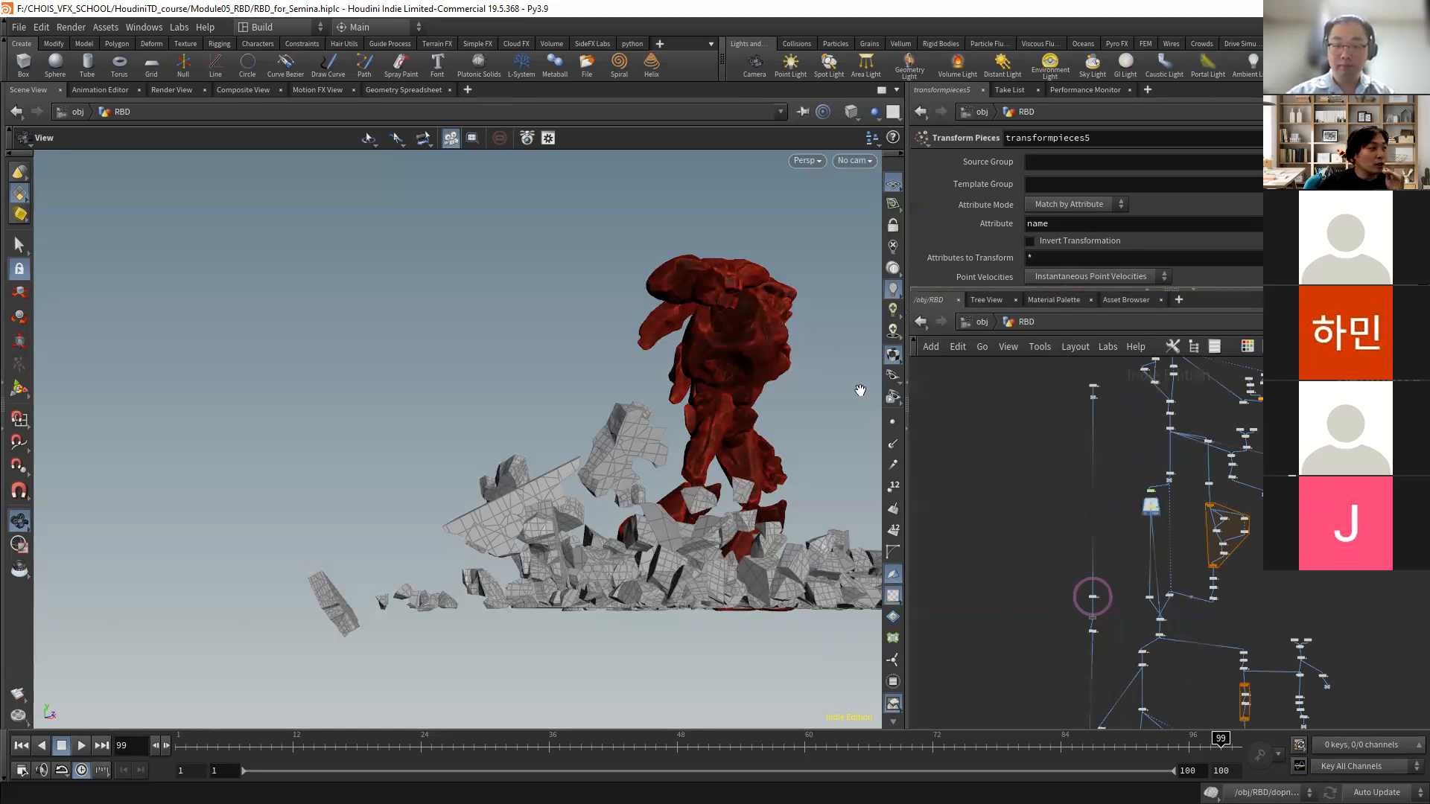
pyautogui.moveTo(766, 409); pyautogui.dragTo(640, 458)
# - Add a Box node in the empty area above the existing RBD network and display it
pyautogui.moveTo(1058, 470); pyautogui.dragTo(1023, 548, button='middle')
pyautogui.scroll(2, 1142, 451)
pyautogui.scroll(3, 1142, 451)
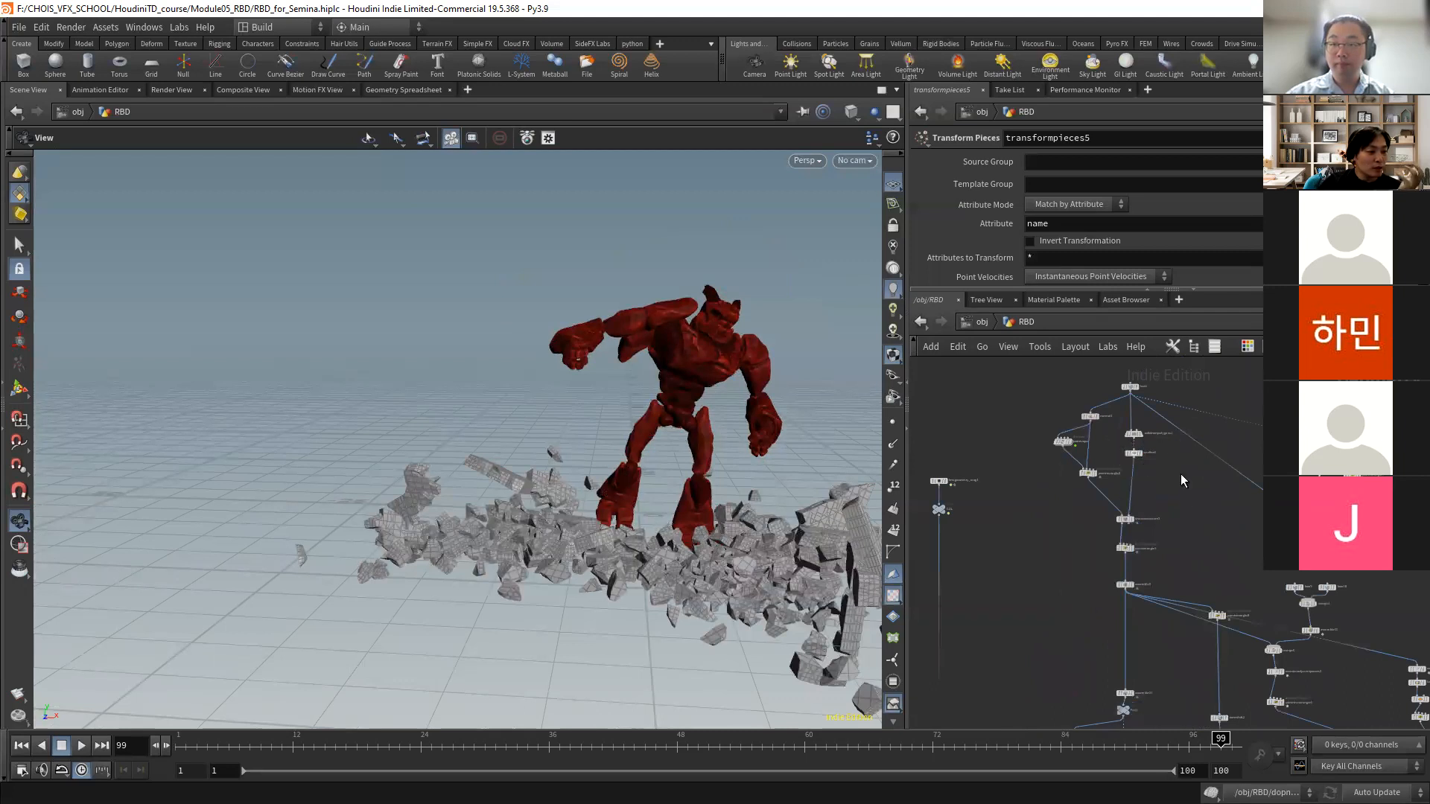
pyautogui.moveTo(1048, 523); pyautogui.dragTo(1150, 614, button='middle')
pyautogui.press('Tab')
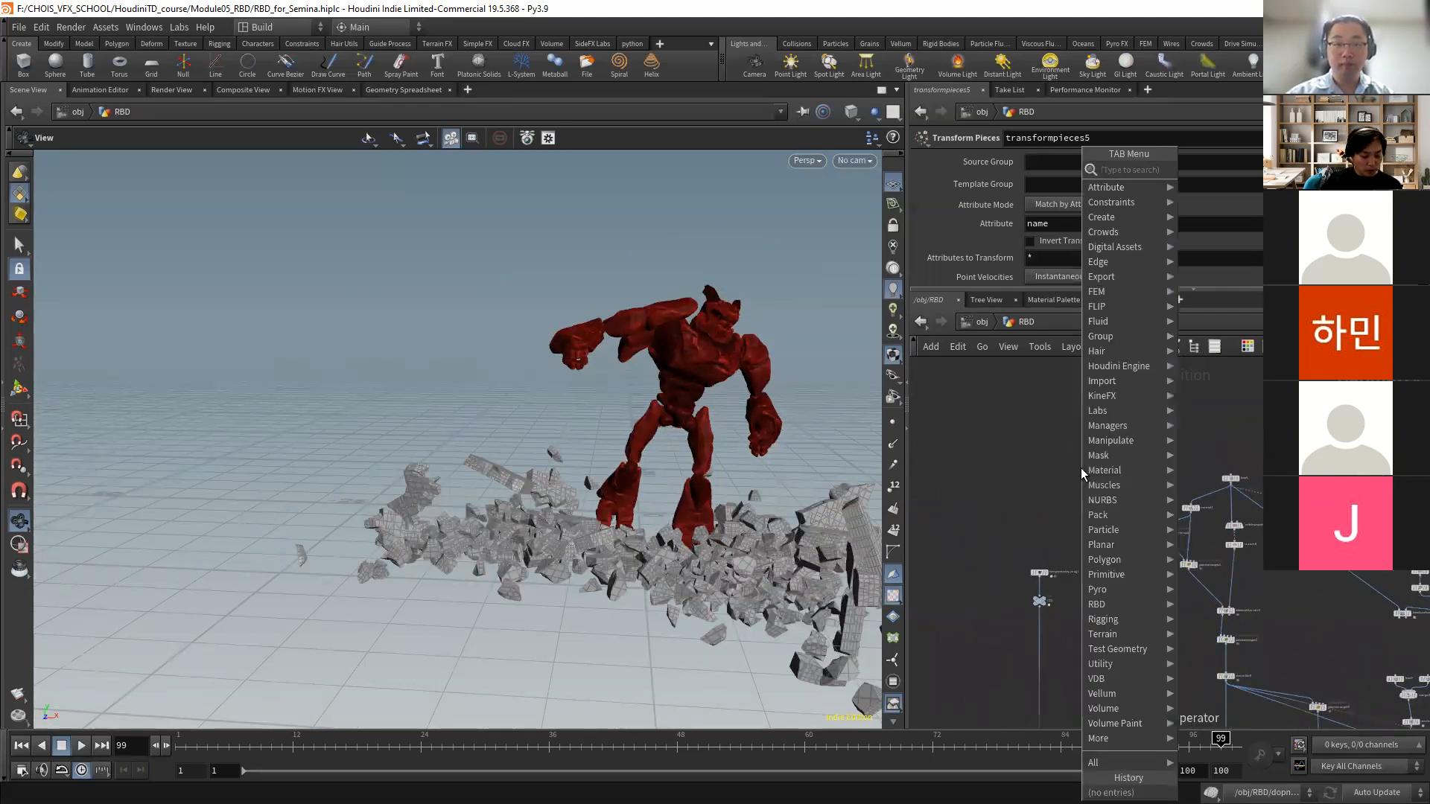
pyautogui.write('box')
pyautogui.press('Return')
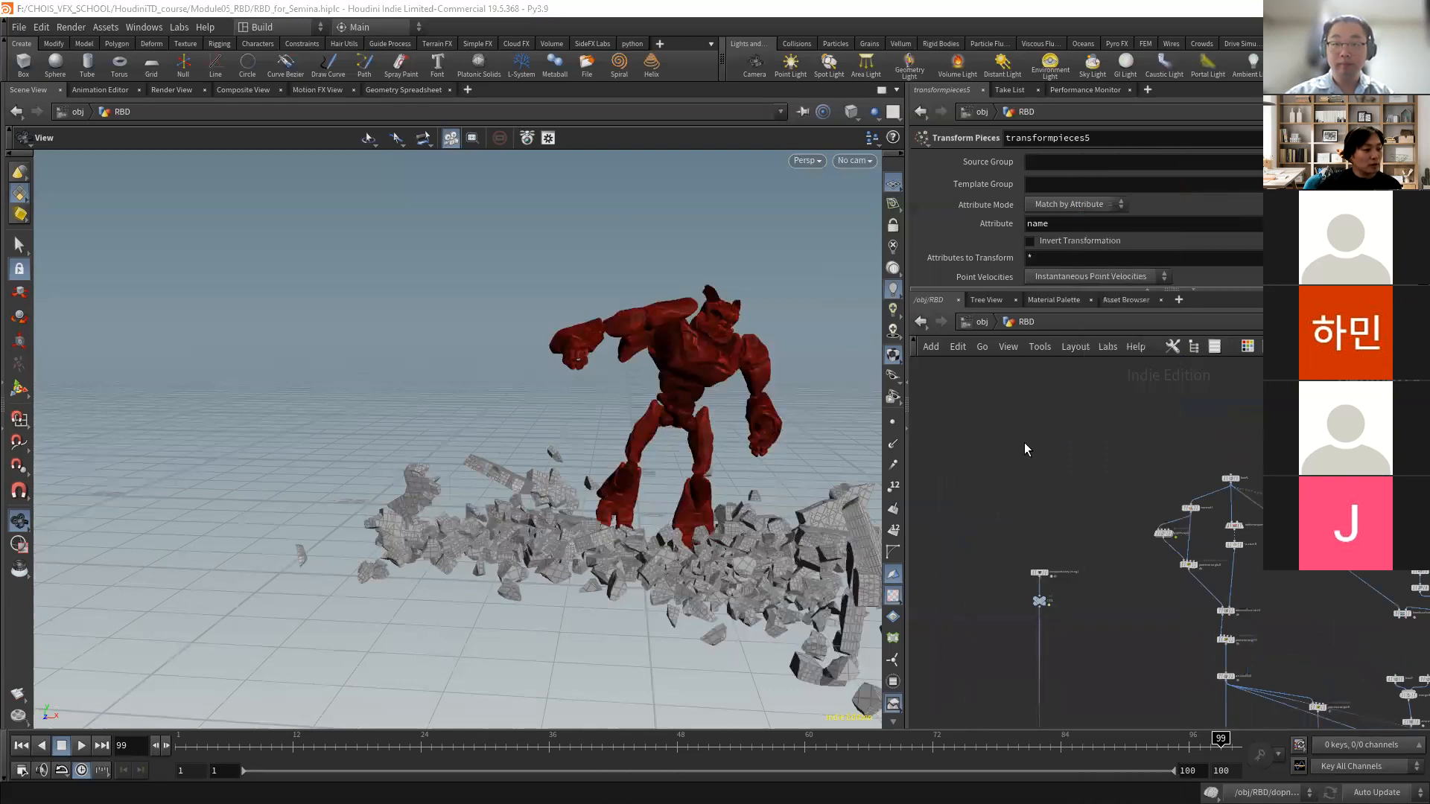
pyautogui.click(1022, 417)
pyautogui.click(1027, 411)
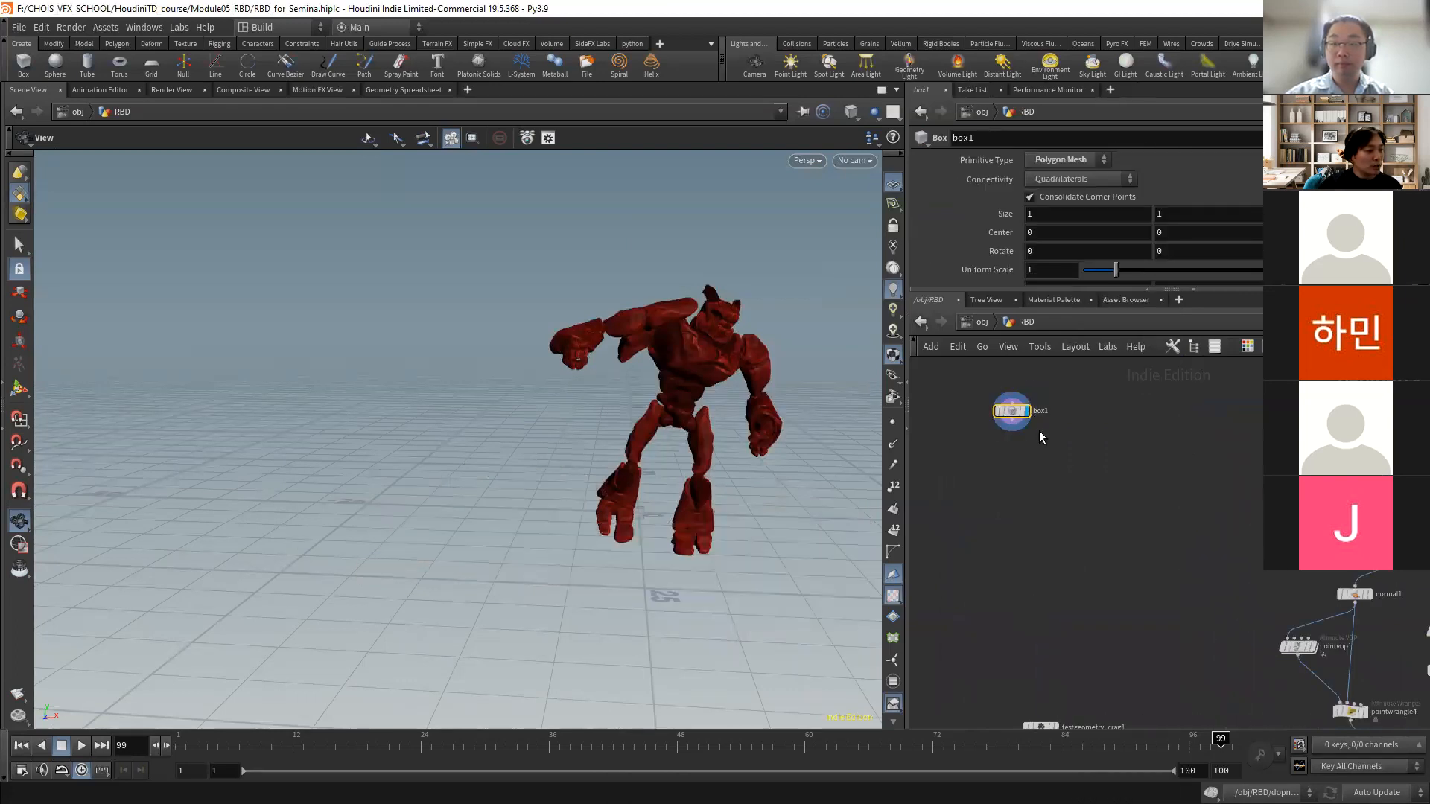
# - Turn off the template display of the node far down the isolated branch that overlays the red character
pyautogui.scroll(-8, 1127, 525)
pyautogui.scroll(8, 1029, 630)
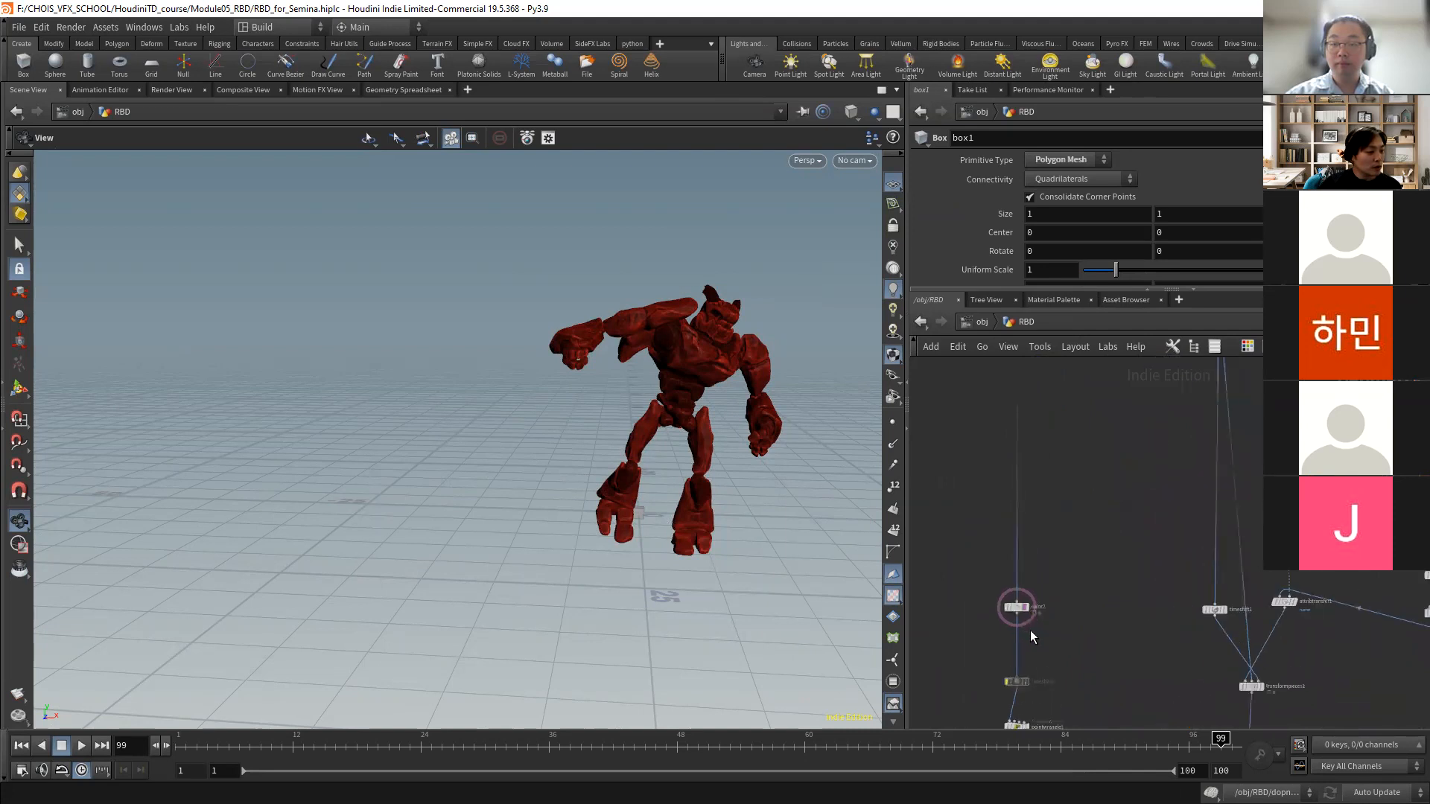
pyautogui.click(1024, 597)
pyautogui.scroll(-5, 1082, 403)
pyautogui.moveTo(1080, 402); pyautogui.dragTo(1128, 605, button='middle')
pyautogui.moveTo(1063, 550); pyautogui.dragTo(1074, 597, button='middle')
pyautogui.scroll(-1, 1065, 560)
pyautogui.scroll(2, 1102, 444)
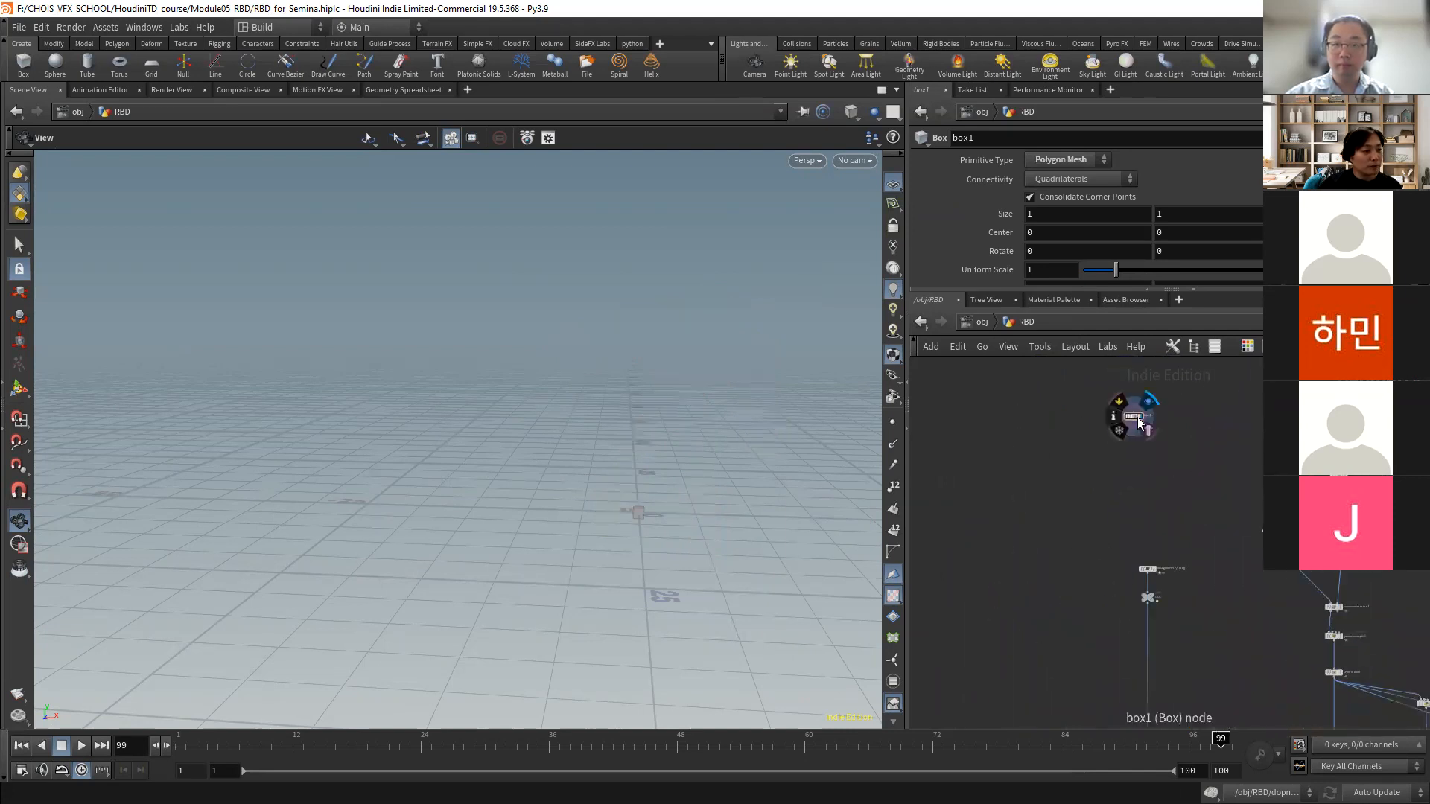
# - Frame the box in the viewport and set its Axis Divisions to 4
pyautogui.press('g')
pyautogui.moveTo(589, 459); pyautogui.dragTo(715, 396)
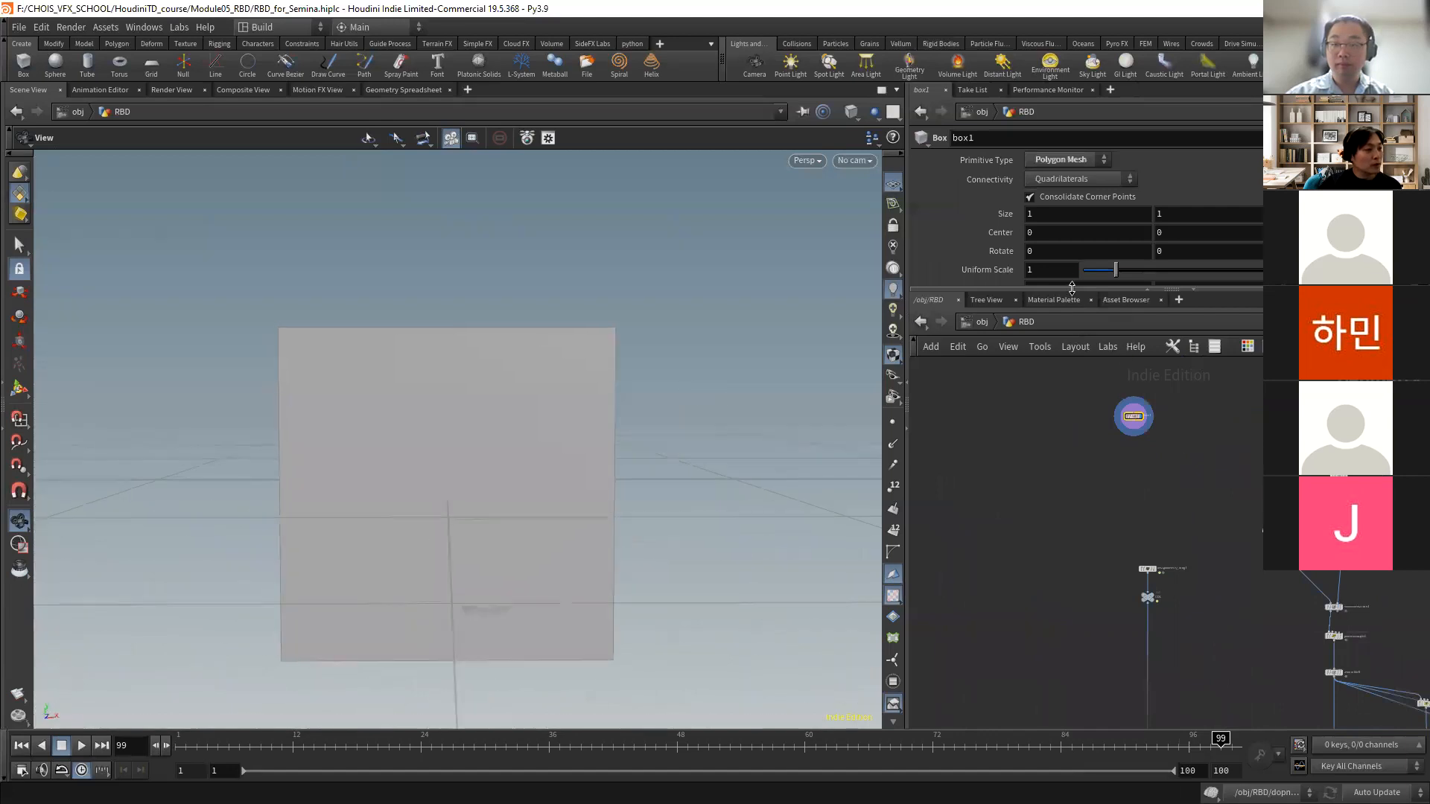
pyautogui.moveTo(1046, 290); pyautogui.dragTo(1046, 378)
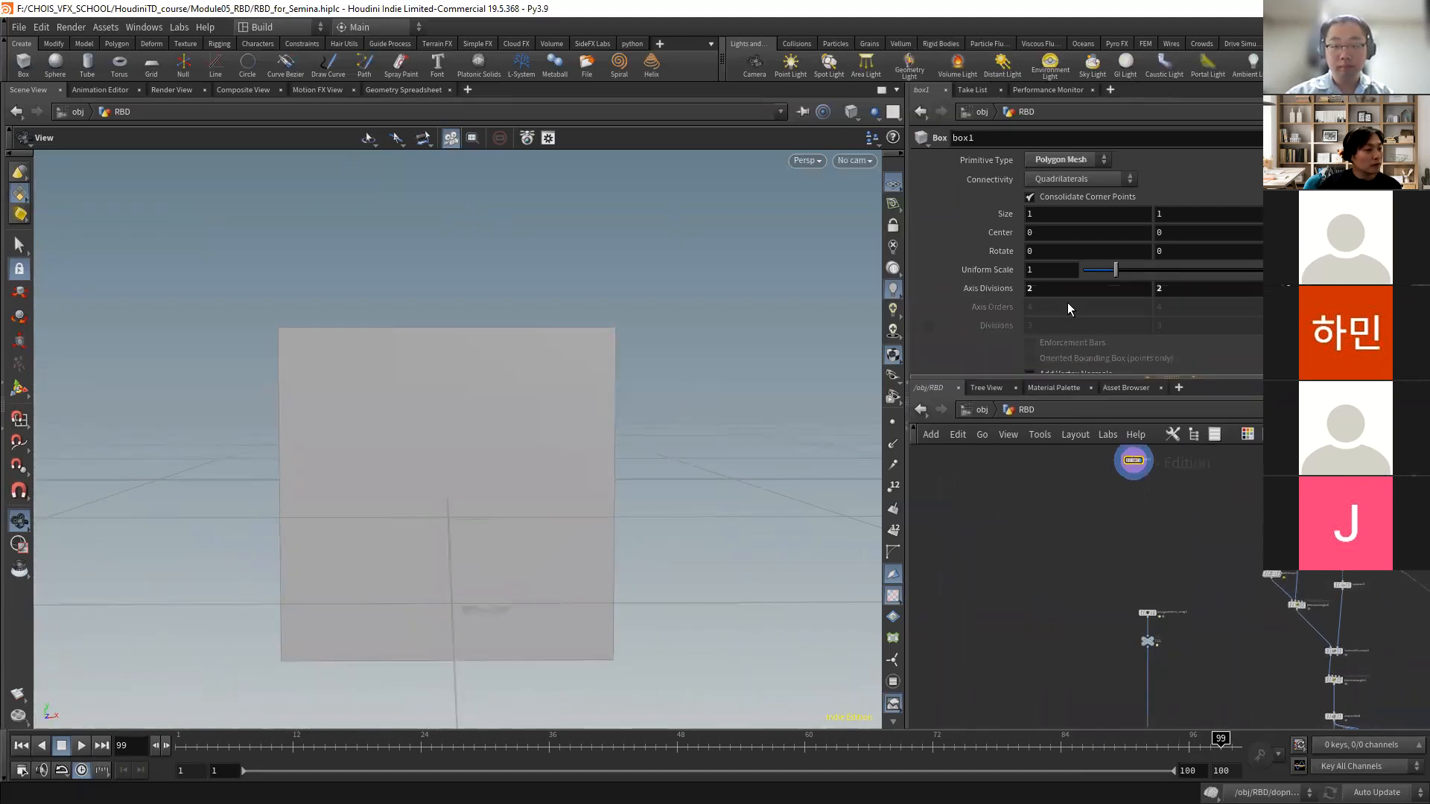
pyautogui.moveTo(985, 288); pyautogui.dragTo(1017, 290, button='middle')
pyautogui.moveTo(729, 426); pyautogui.dragTo(594, 434)
pyautogui.moveTo(647, 447); pyautogui.dragTo(588, 415, button='middle')
pyautogui.moveTo(587, 415); pyautogui.dragTo(680, 447, button='right')
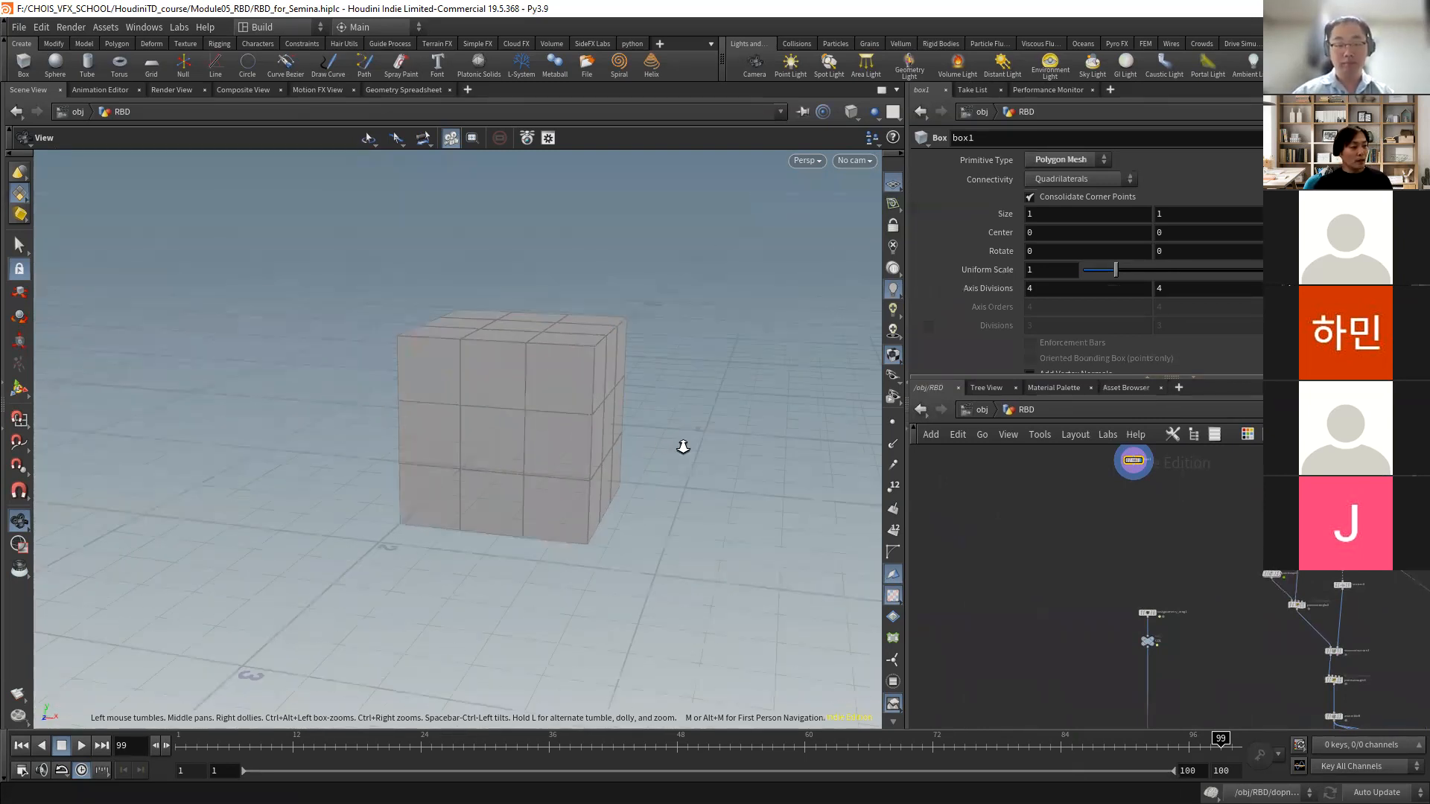
pyautogui.moveTo(1113, 515); pyautogui.dragTo(1025, 574, button='middle')
pyautogui.scroll(6, 1034, 513)
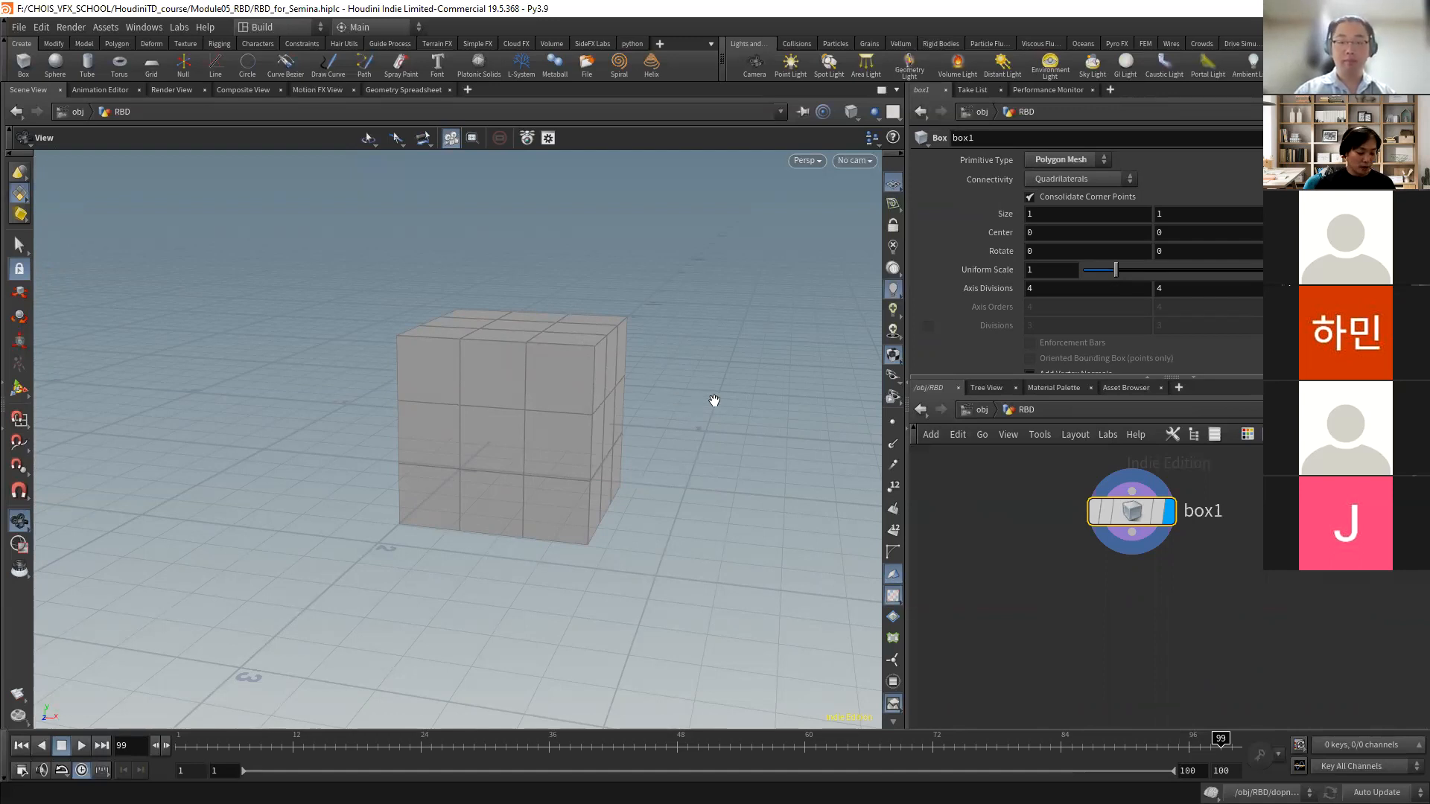
# - Examine the subdivided box from several sides and turn on point display in the viewport
pyautogui.moveTo(637, 393); pyautogui.dragTo(582, 437)
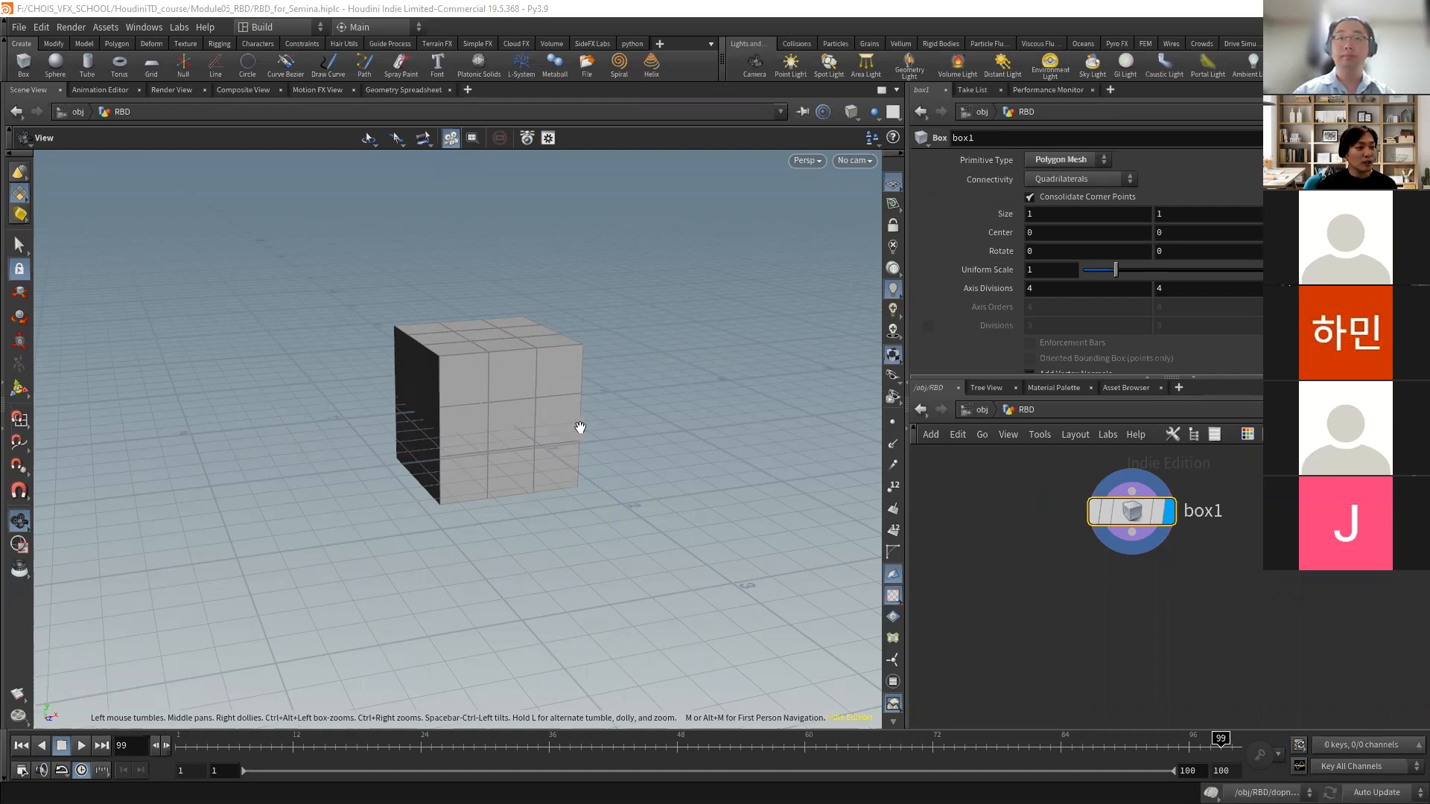
pyautogui.moveTo(588, 429); pyautogui.dragTo(616, 481)
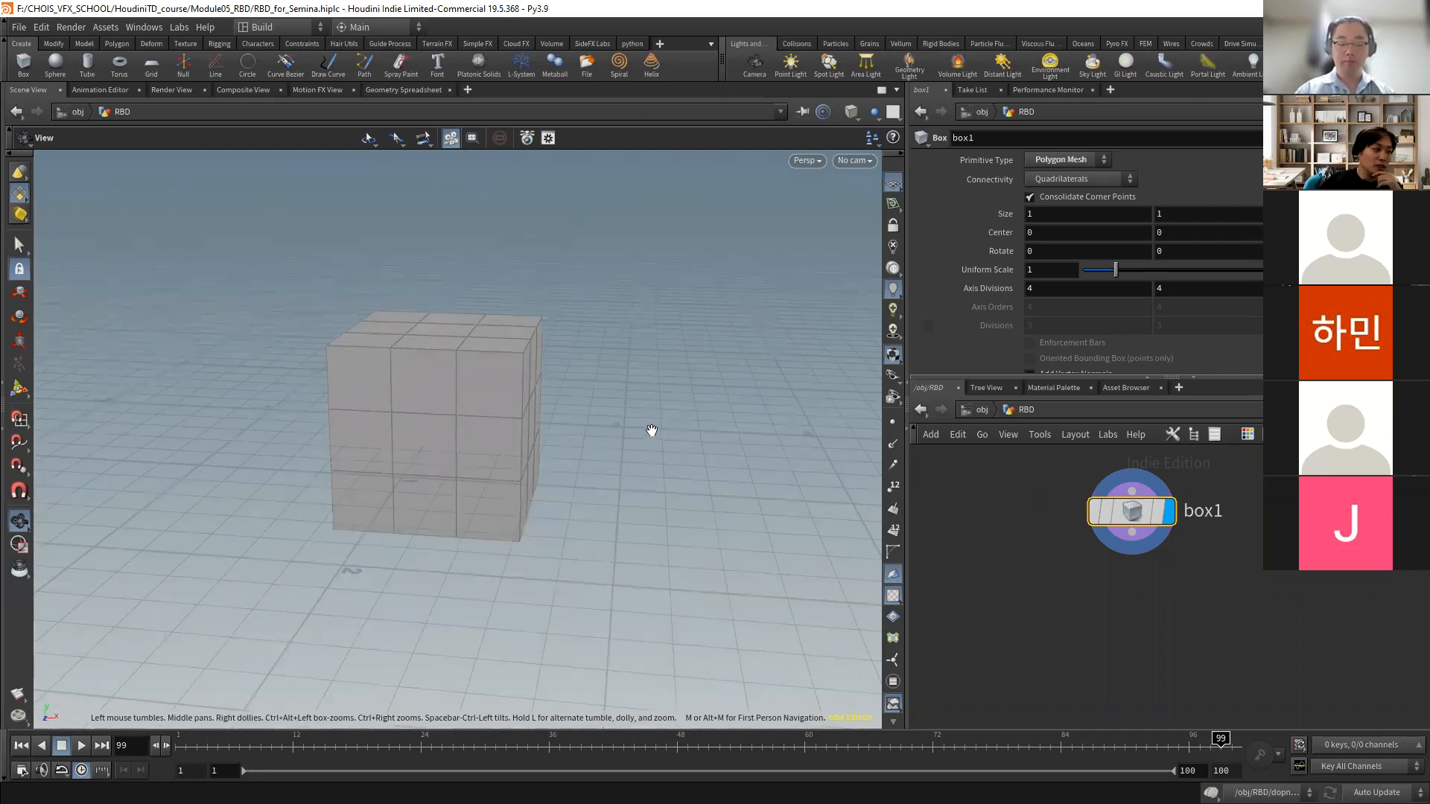
pyautogui.moveTo(1050, 526)
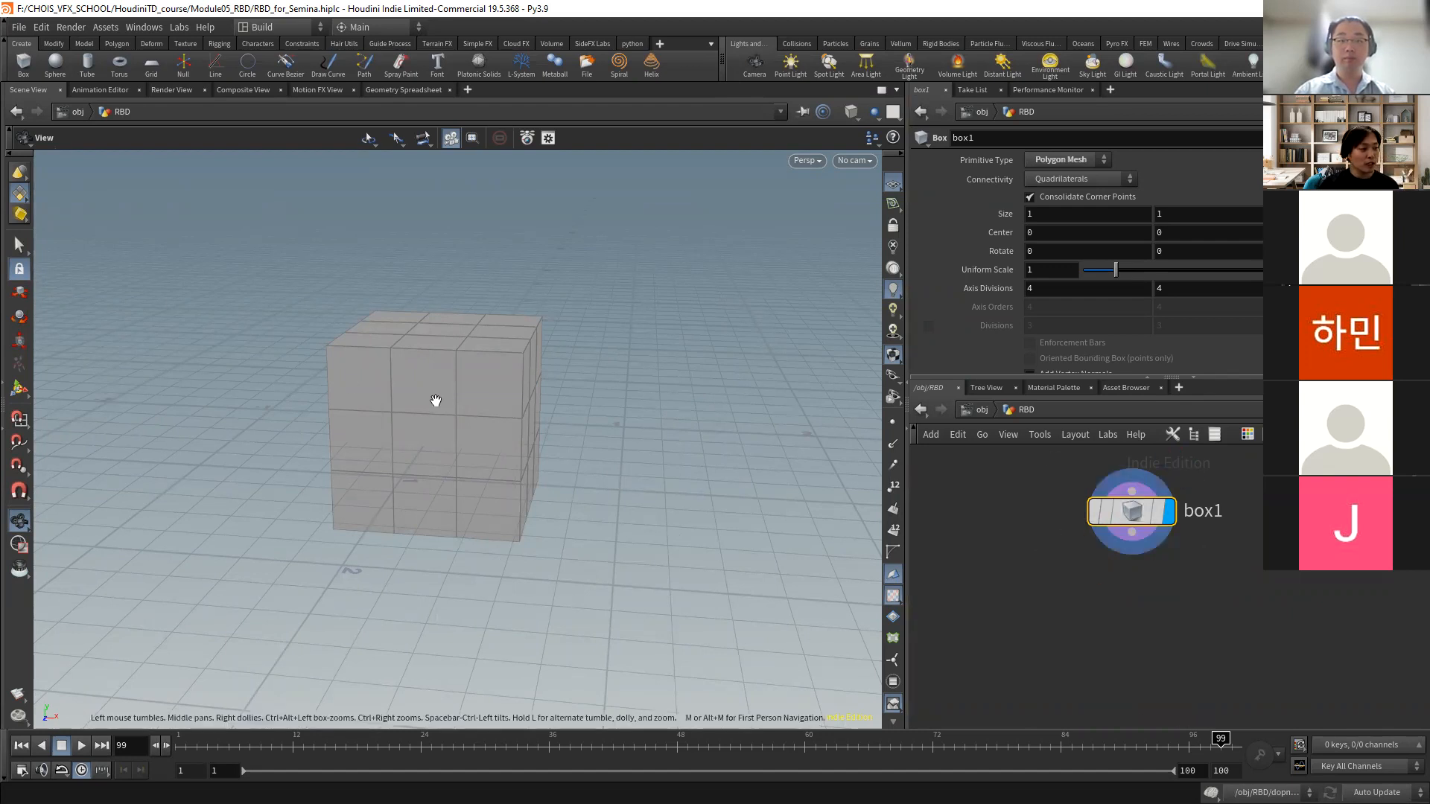
pyautogui.moveTo(483, 413); pyautogui.dragTo(453, 367)
pyautogui.moveTo(1131, 518)
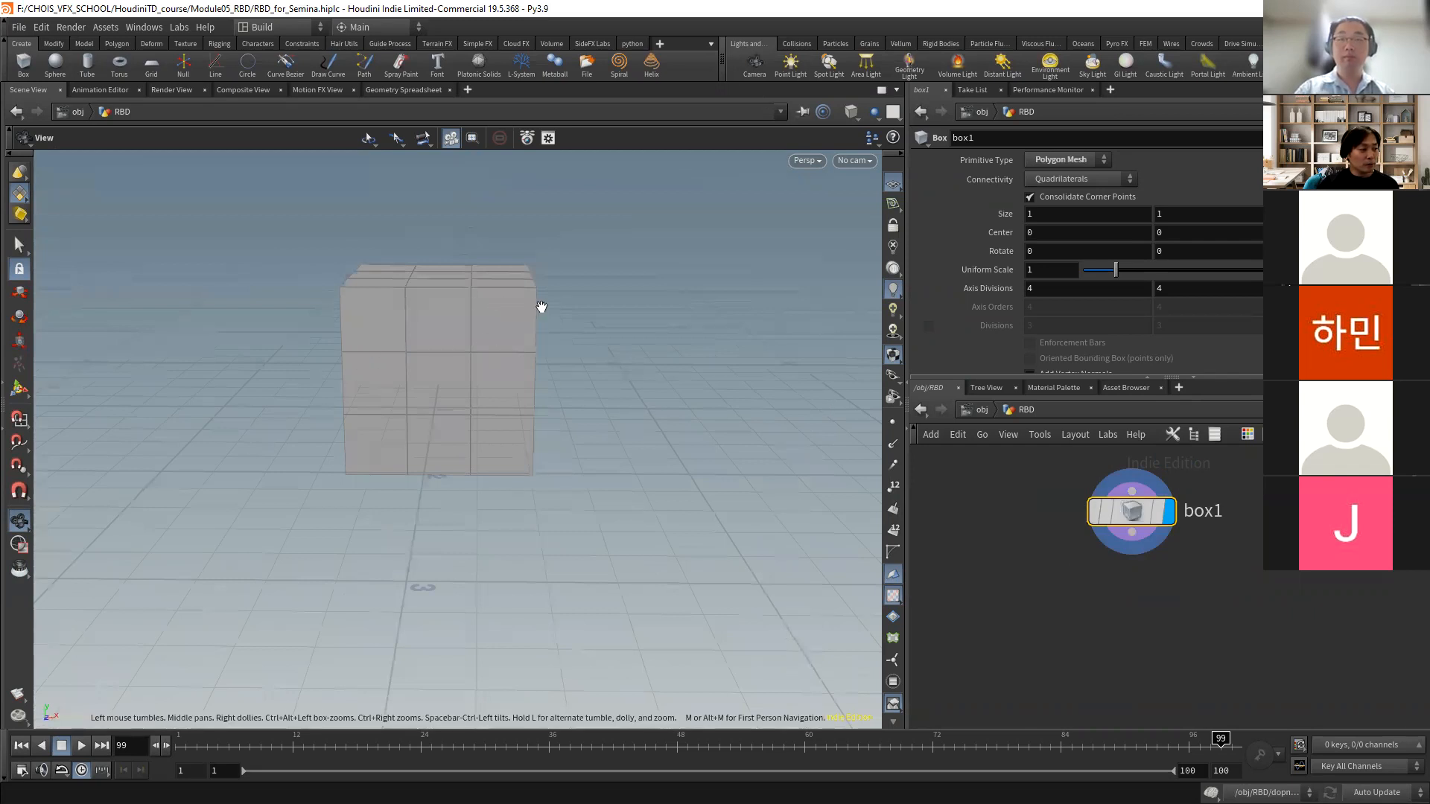
pyautogui.moveTo(498, 316); pyautogui.dragTo(447, 350)
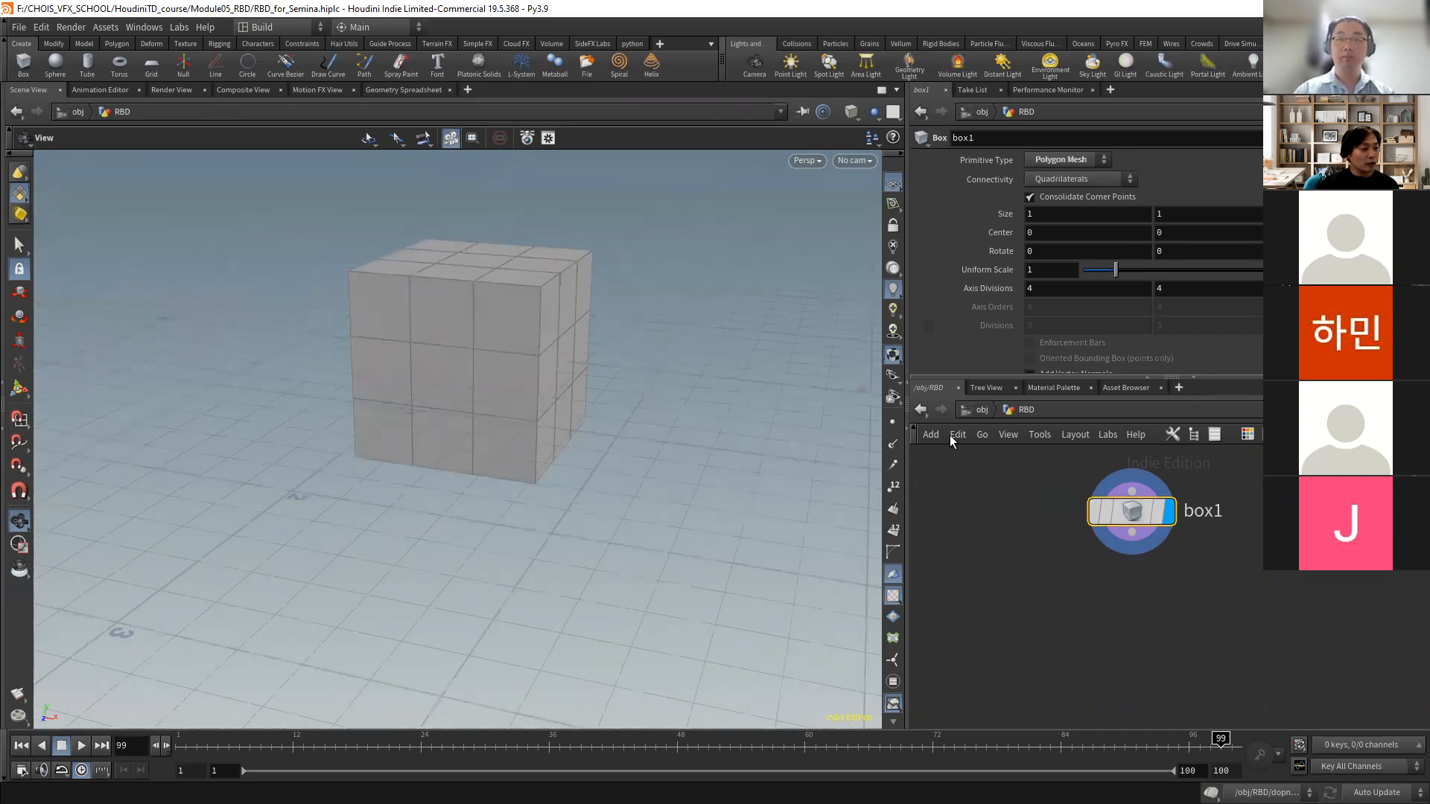
pyautogui.click(892, 423)
pyautogui.moveTo(543, 328); pyautogui.dragTo(539, 289)
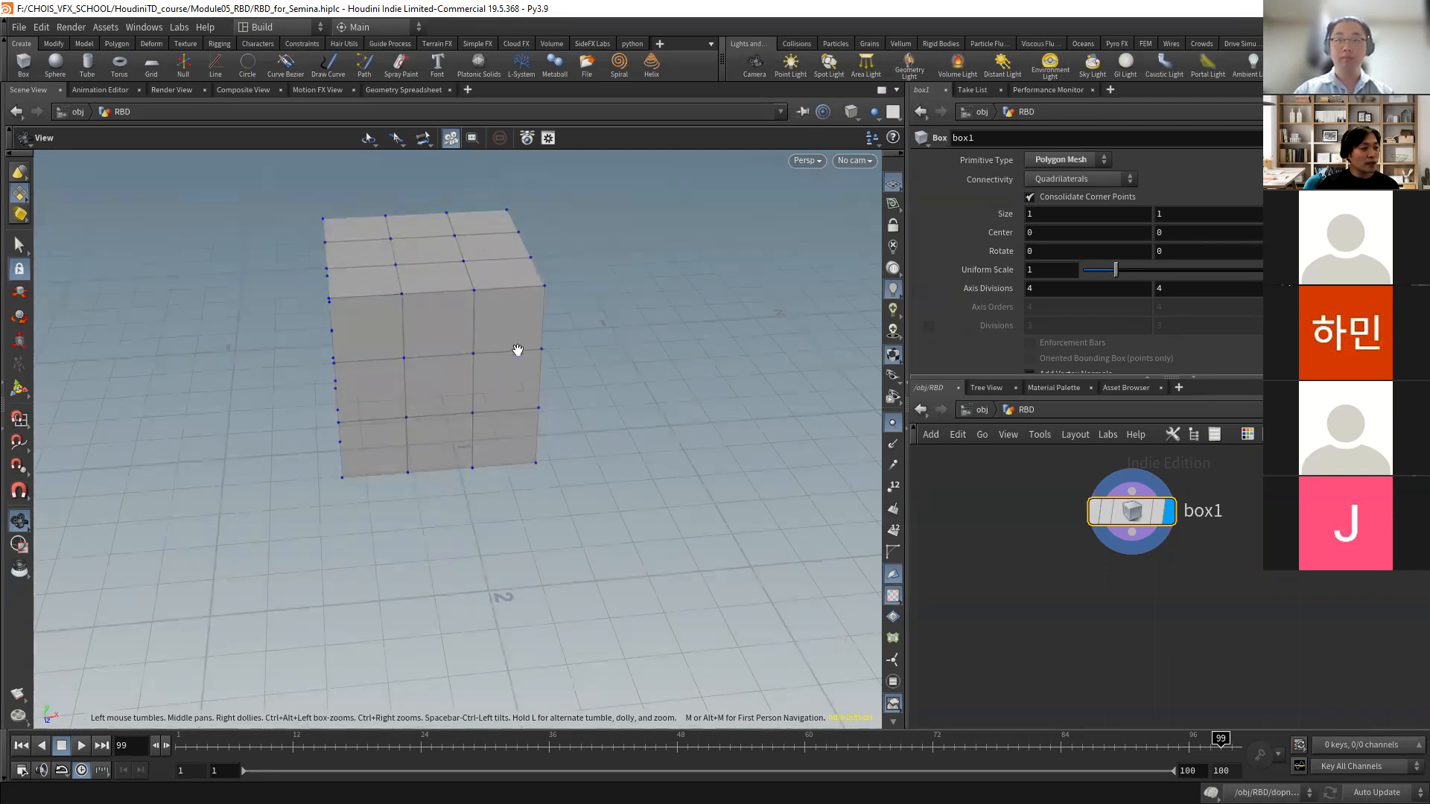
pyautogui.moveTo(338, 275); pyautogui.dragTo(444, 276)
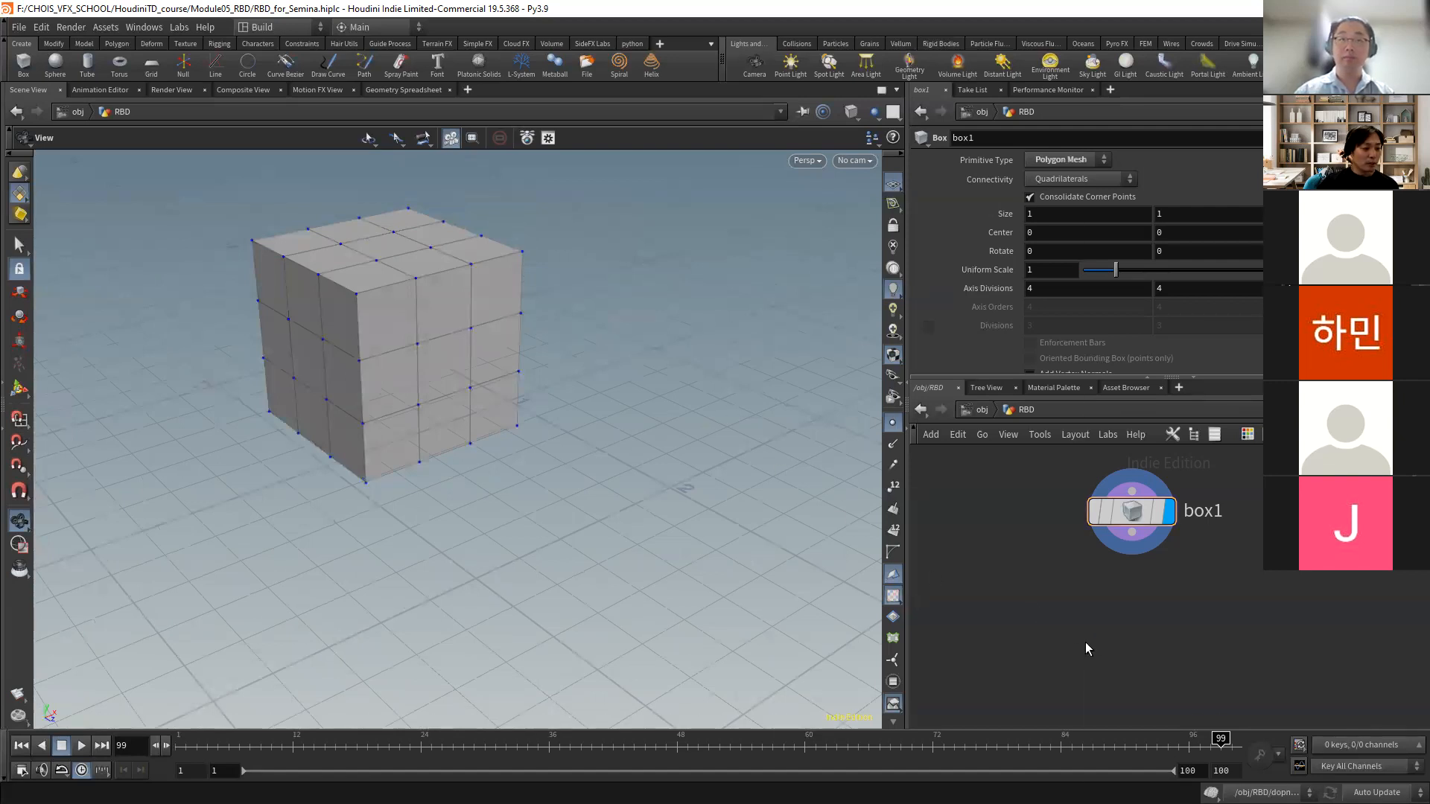
# - Add a Pack node below the box, wire the box's output into it, and display the packed result
pyautogui.press('Tab')
pyautogui.write('pack')
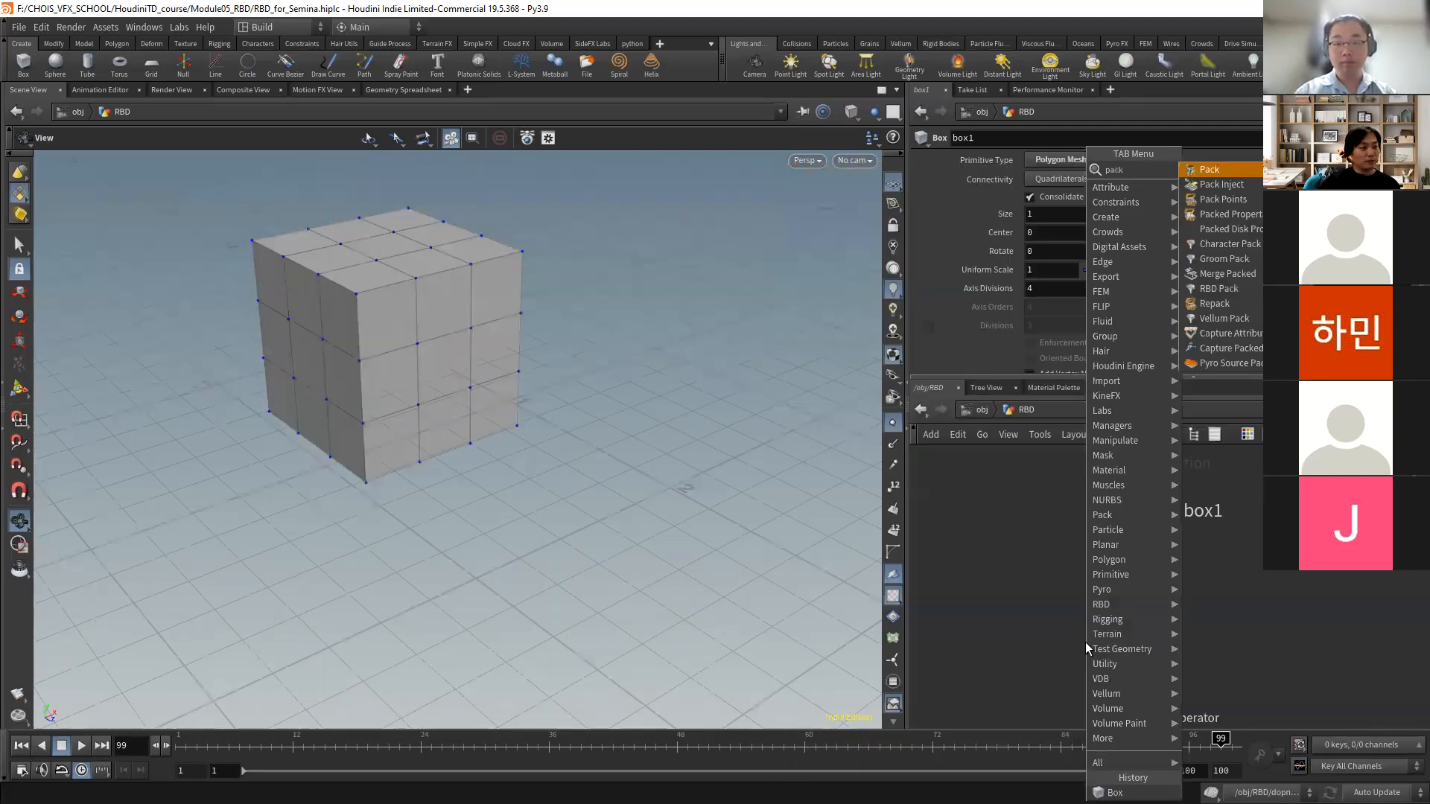
pyautogui.click(1209, 169)
pyautogui.click(1142, 612)
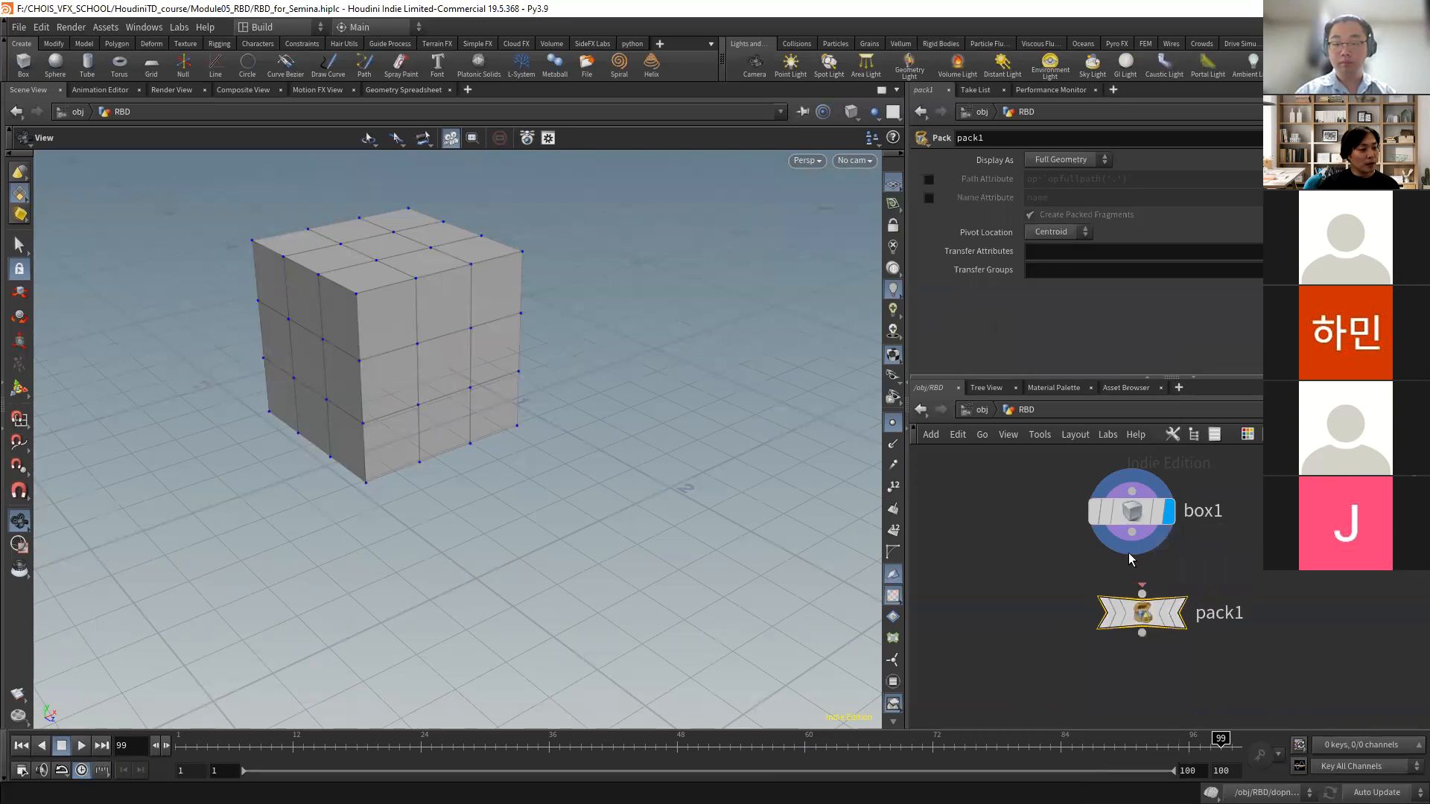
pyautogui.click(1127, 511)
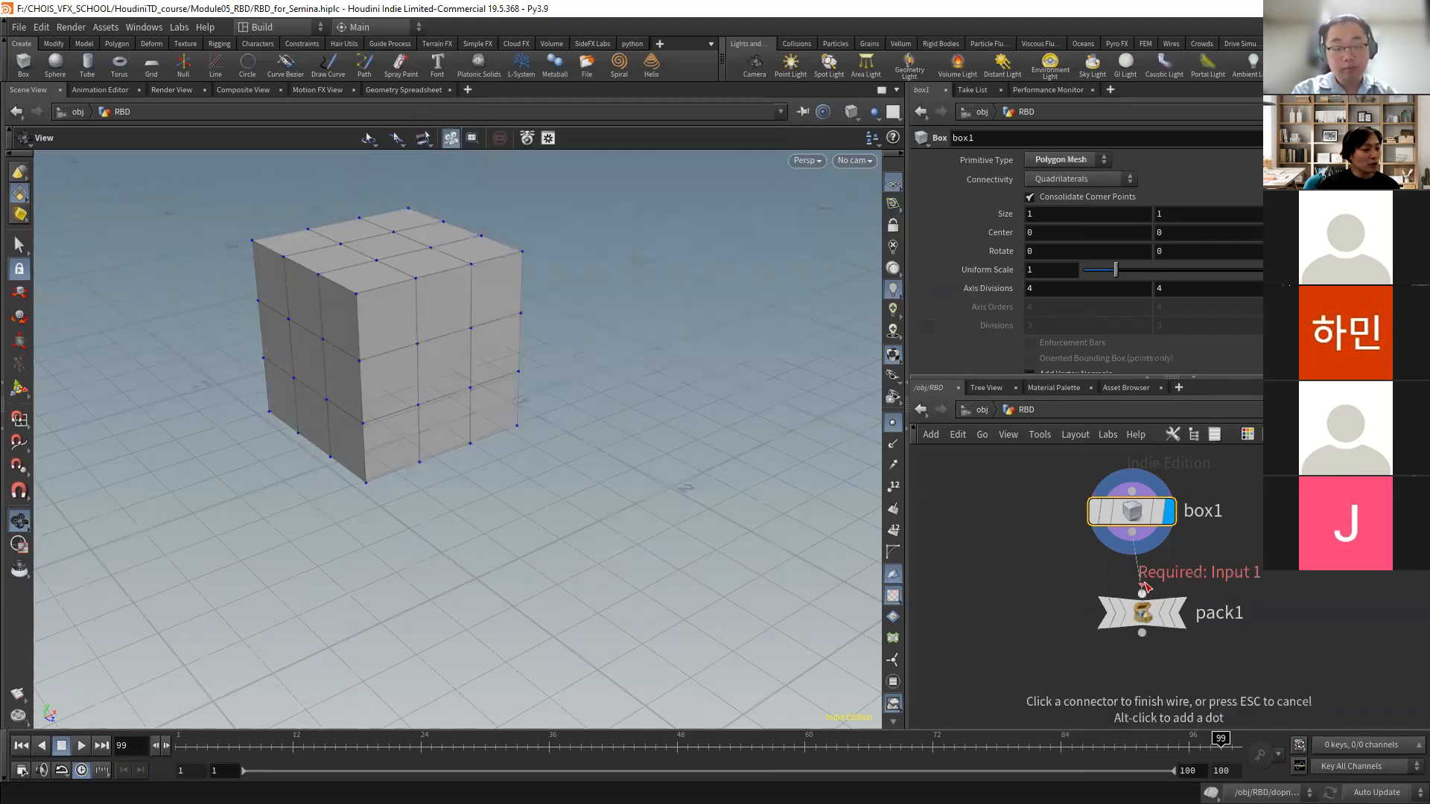
pyautogui.click(1150, 617)
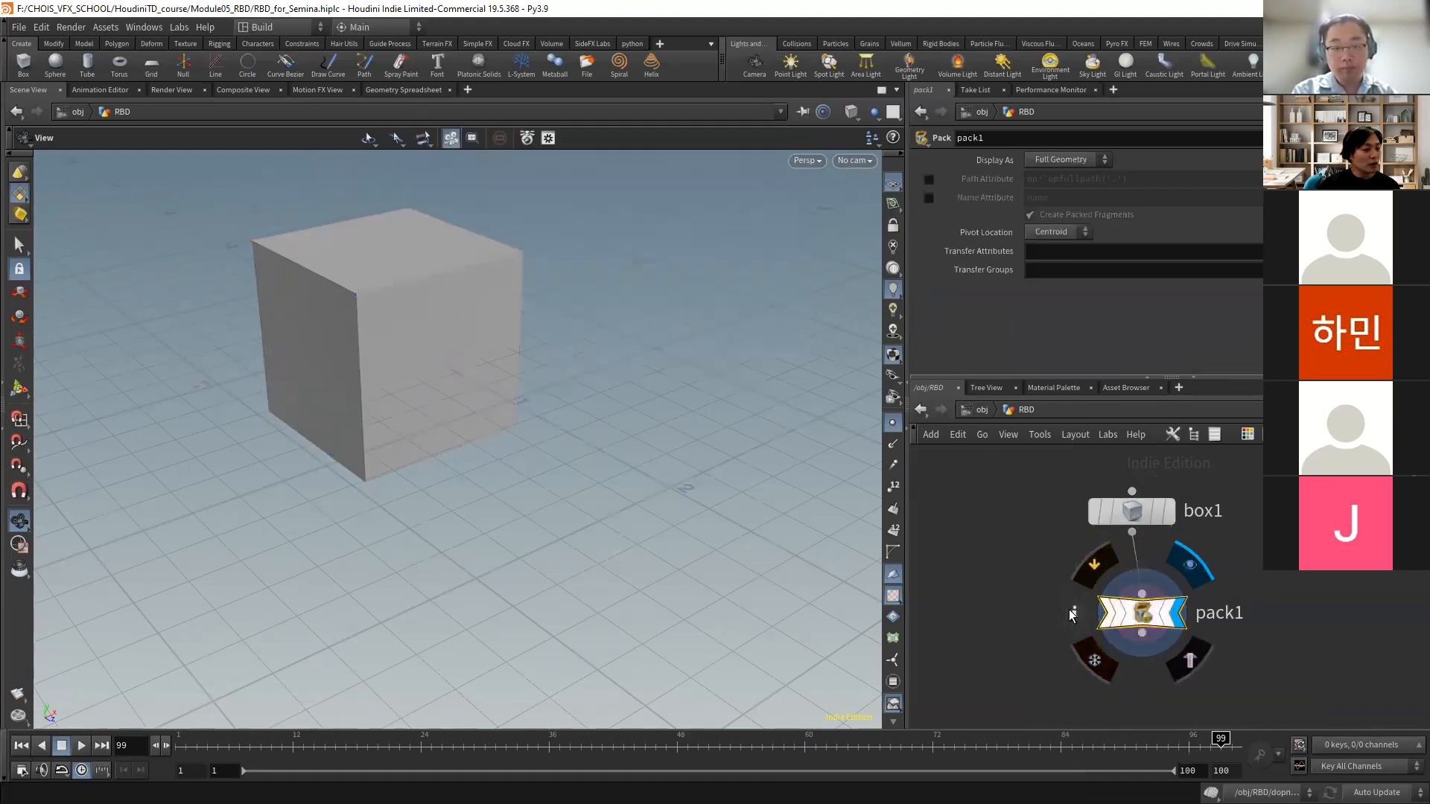
# - Inspect the Pack node's geometry information and align the node directly below the box node
pyautogui.moveTo(1072, 610)
pyautogui.moveTo(886, 336); pyautogui.dragTo(817, 122)
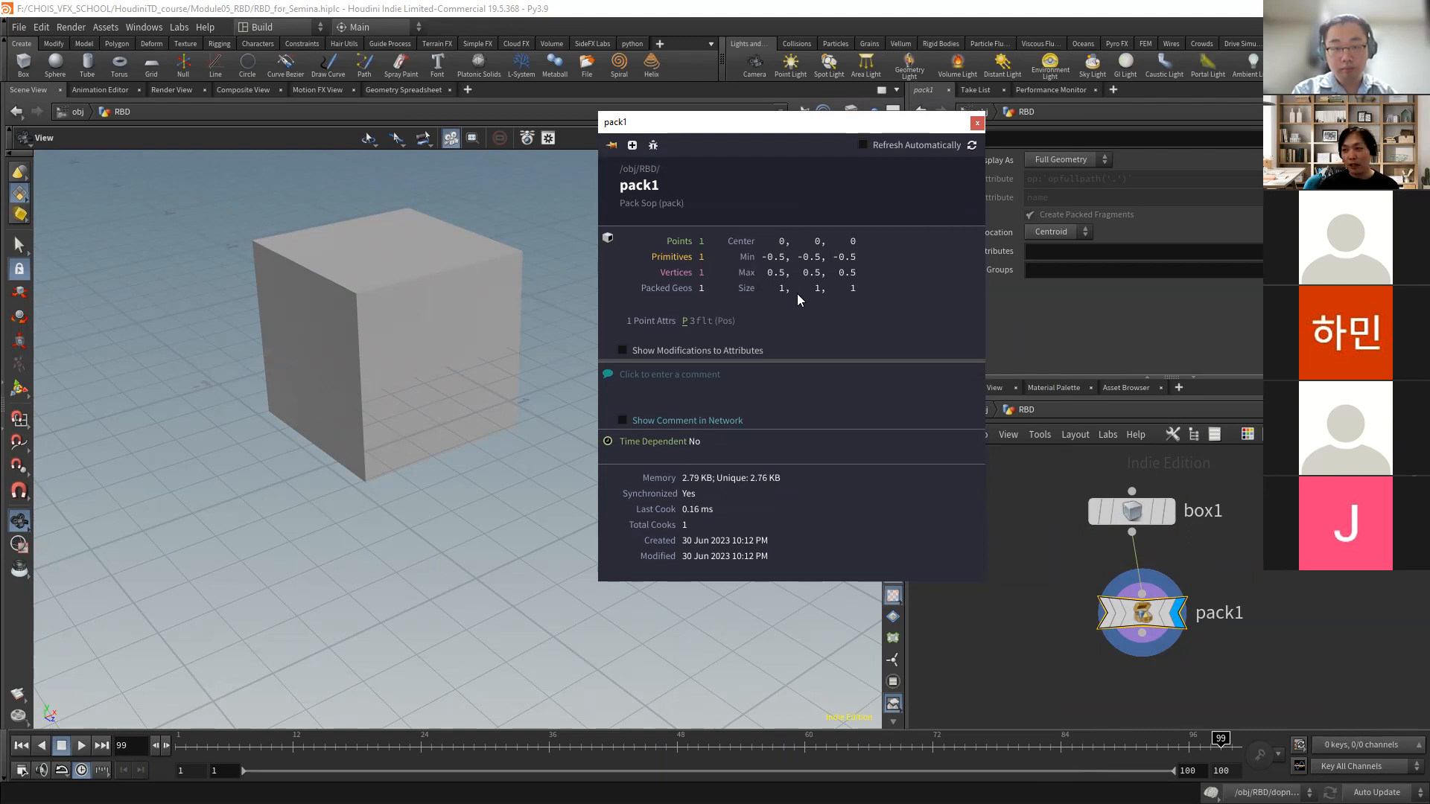
pyautogui.click(977, 123)
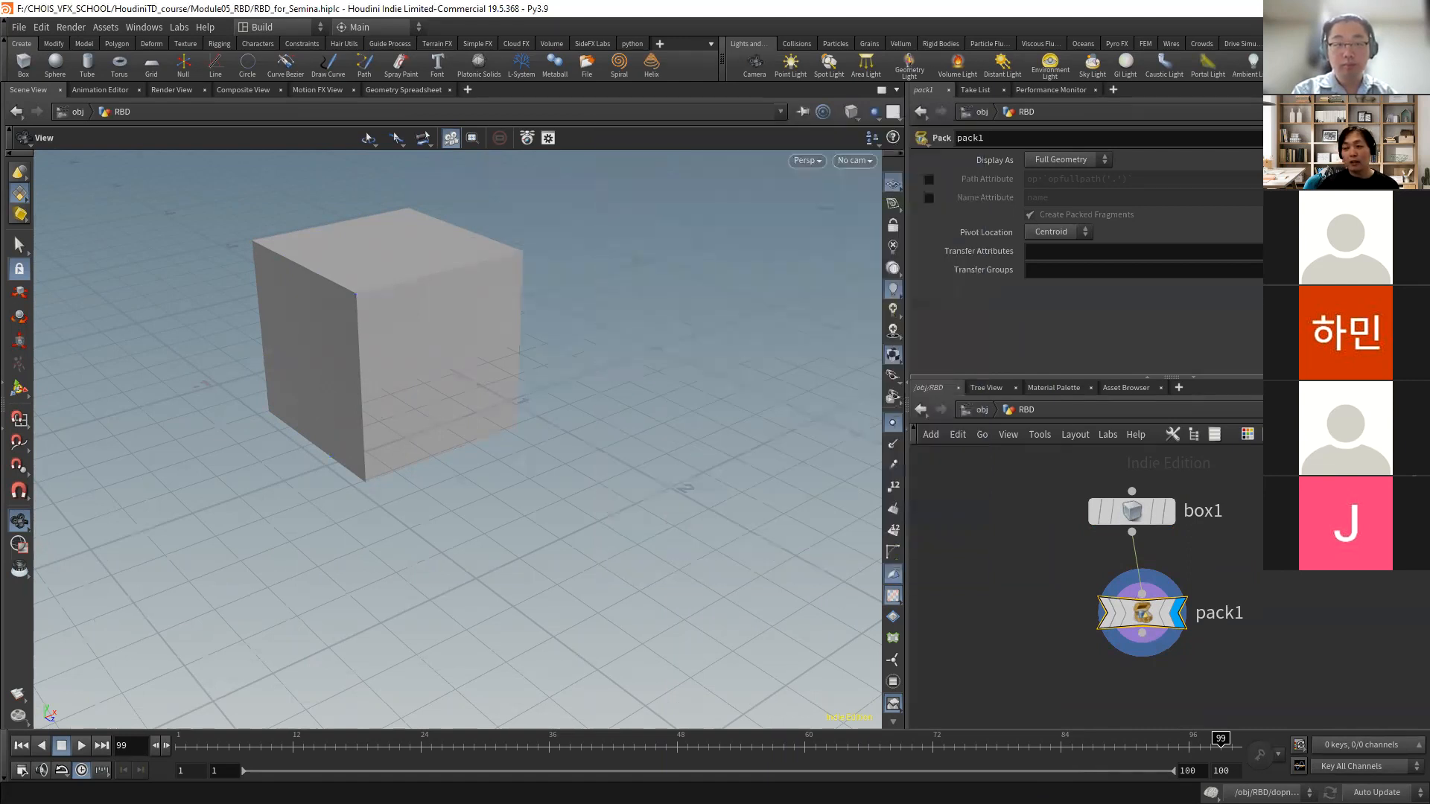
pyautogui.moveTo(1172, 634); pyautogui.dragTo(1160, 623)
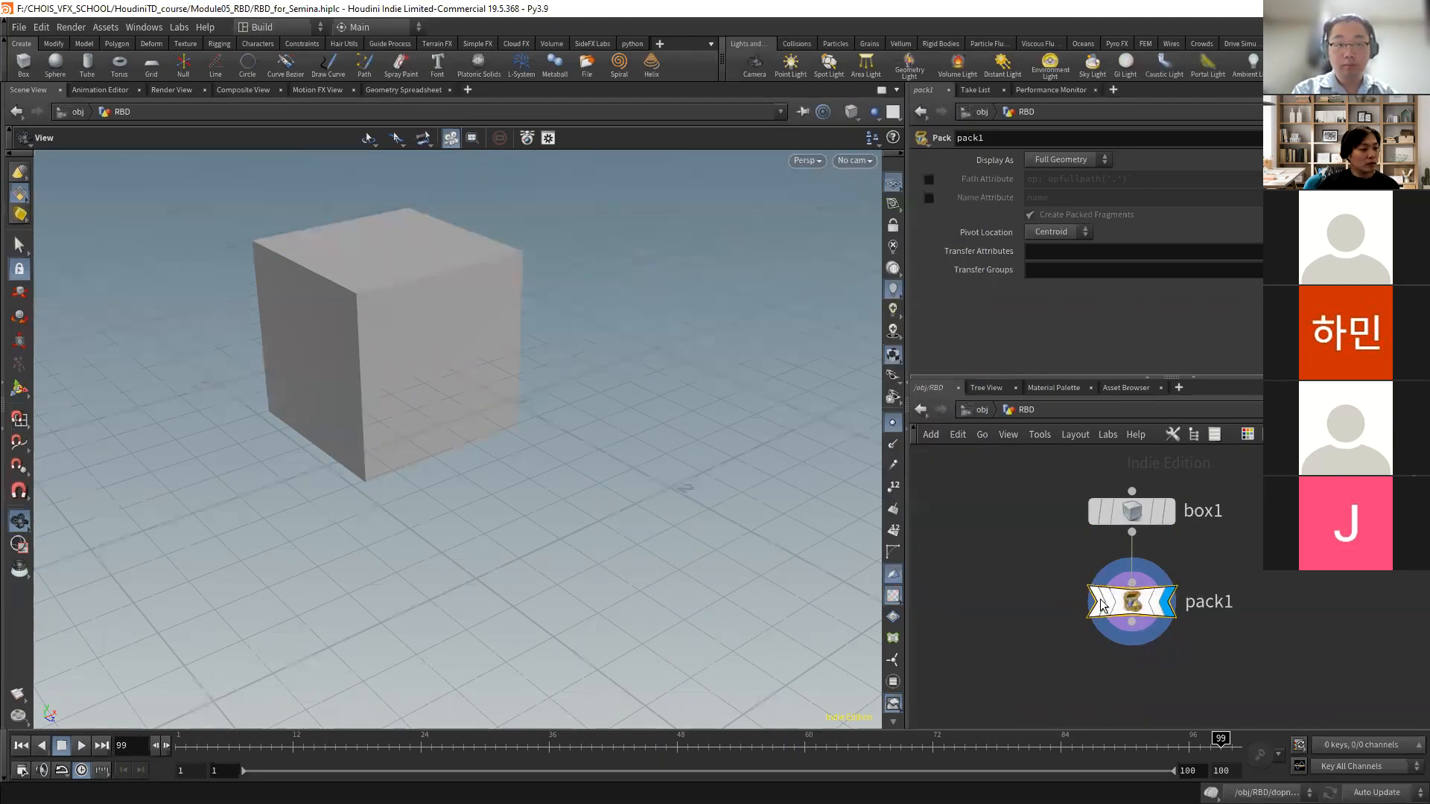
pyautogui.click(1066, 600)
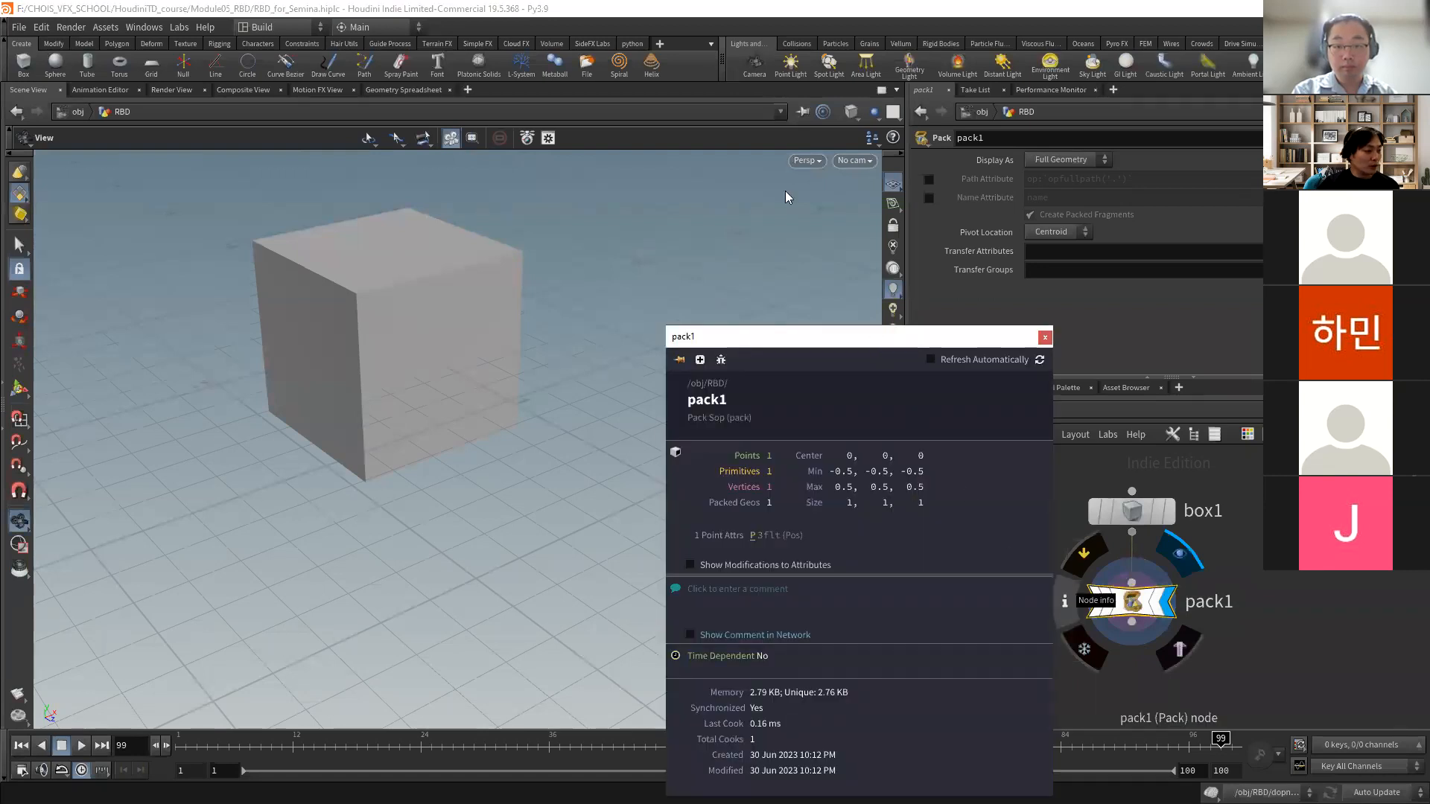
pyautogui.moveTo(873, 330); pyautogui.dragTo(789, 180)
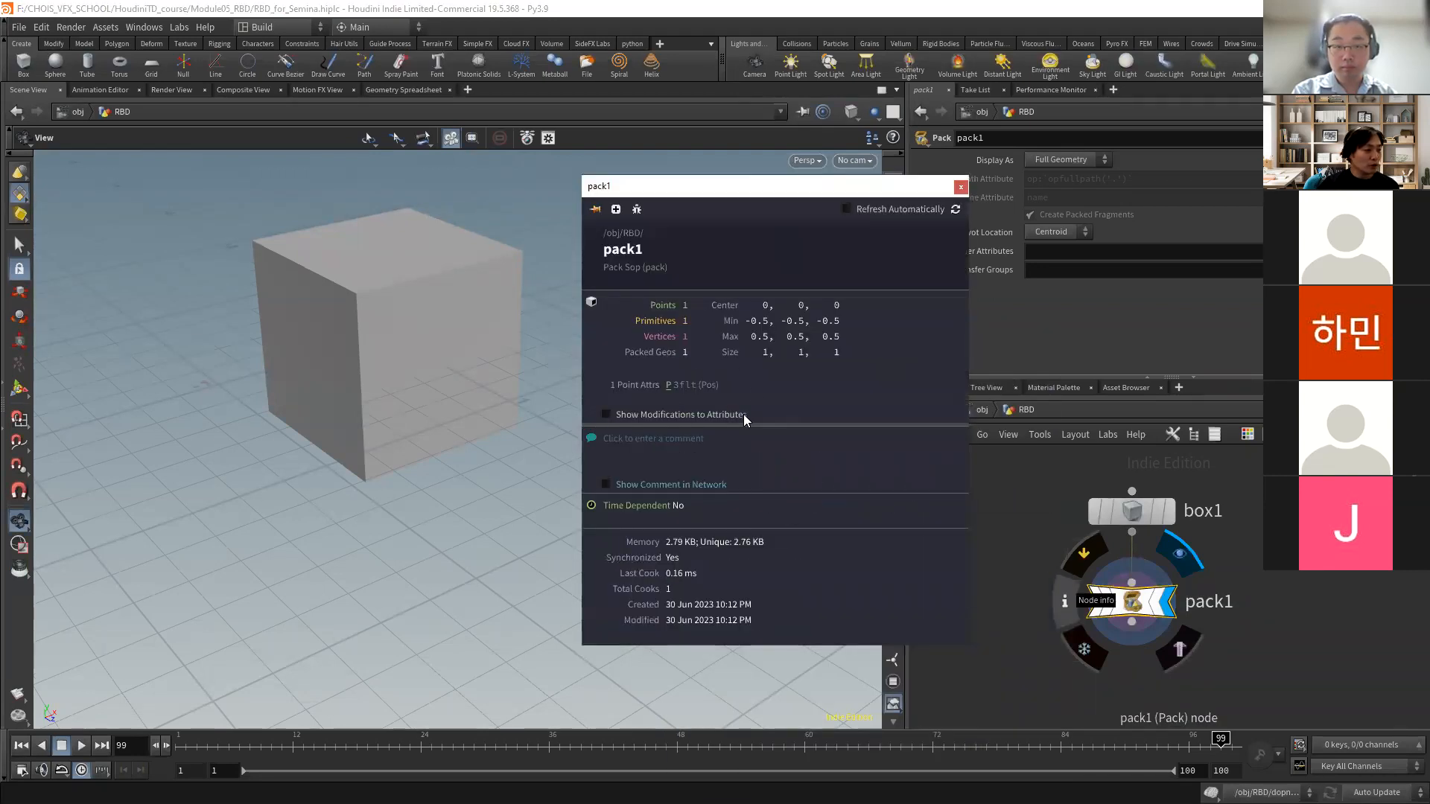
pyautogui.click(960, 187)
# - Display the unpacked box node again and examine its points and faces up close for comparison
pyautogui.moveTo(631, 439); pyautogui.dragTo(534, 430)
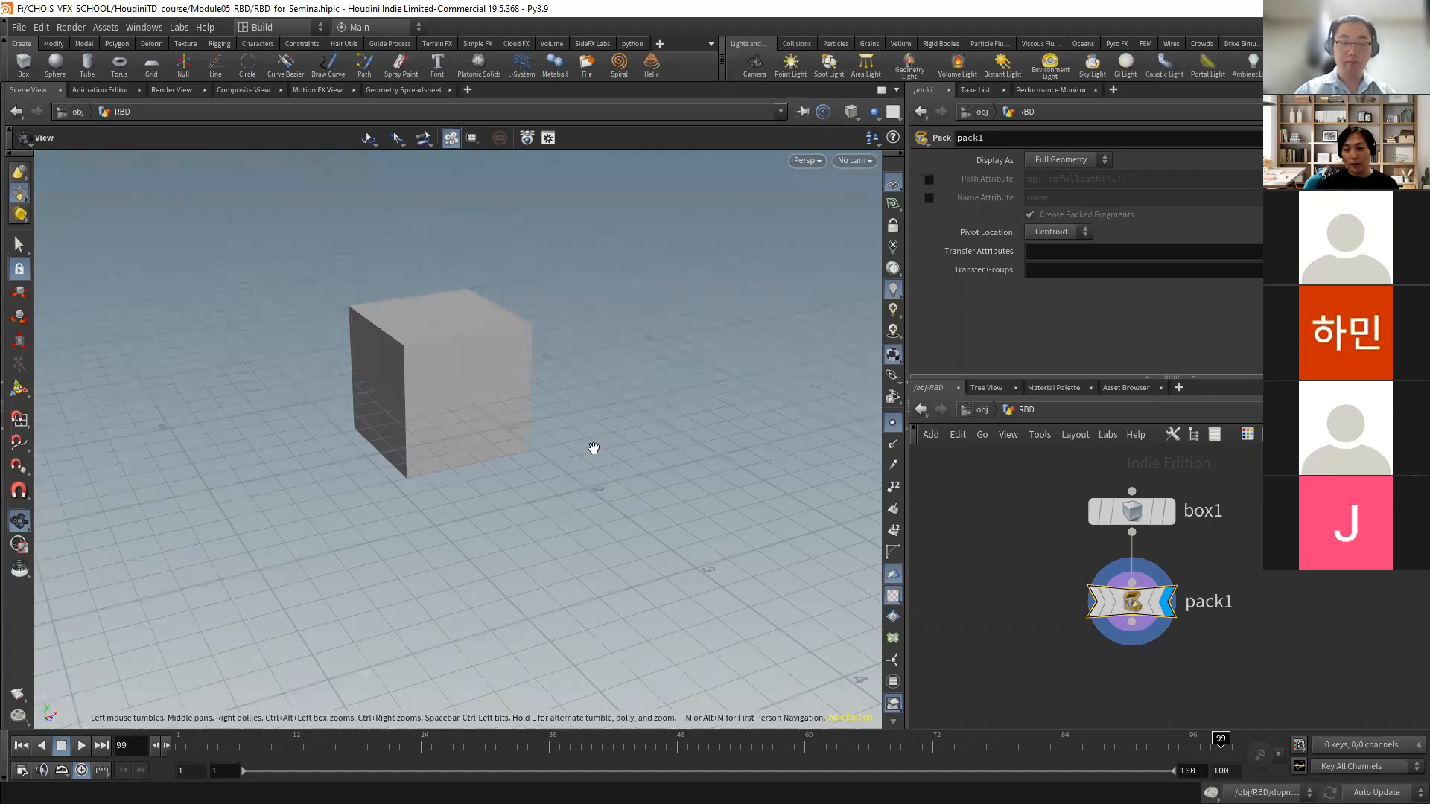
pyautogui.click(1174, 511)
pyautogui.click(1128, 511)
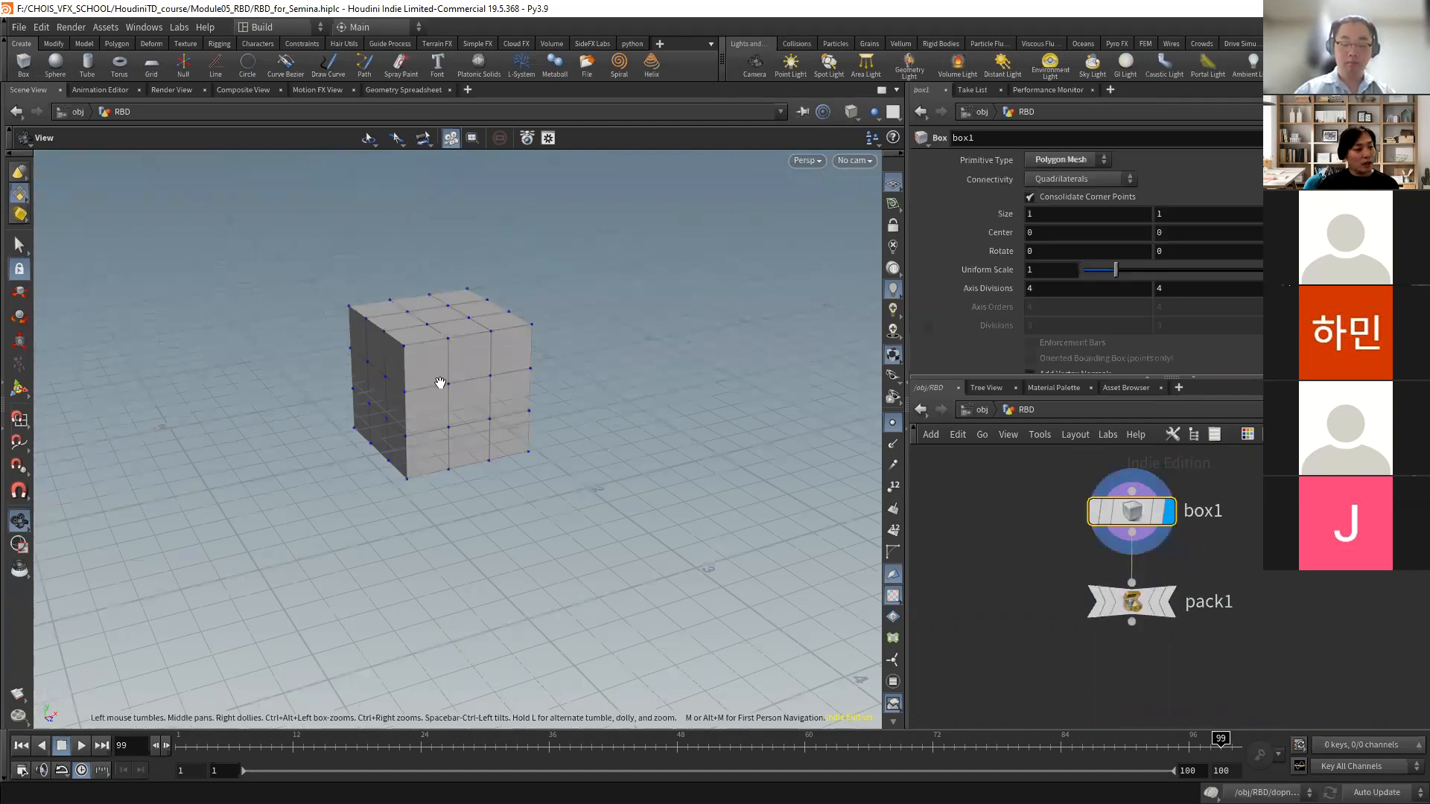
pyautogui.scroll(3, 738, 398)
pyautogui.moveTo(738, 397); pyautogui.dragTo(411, 395)
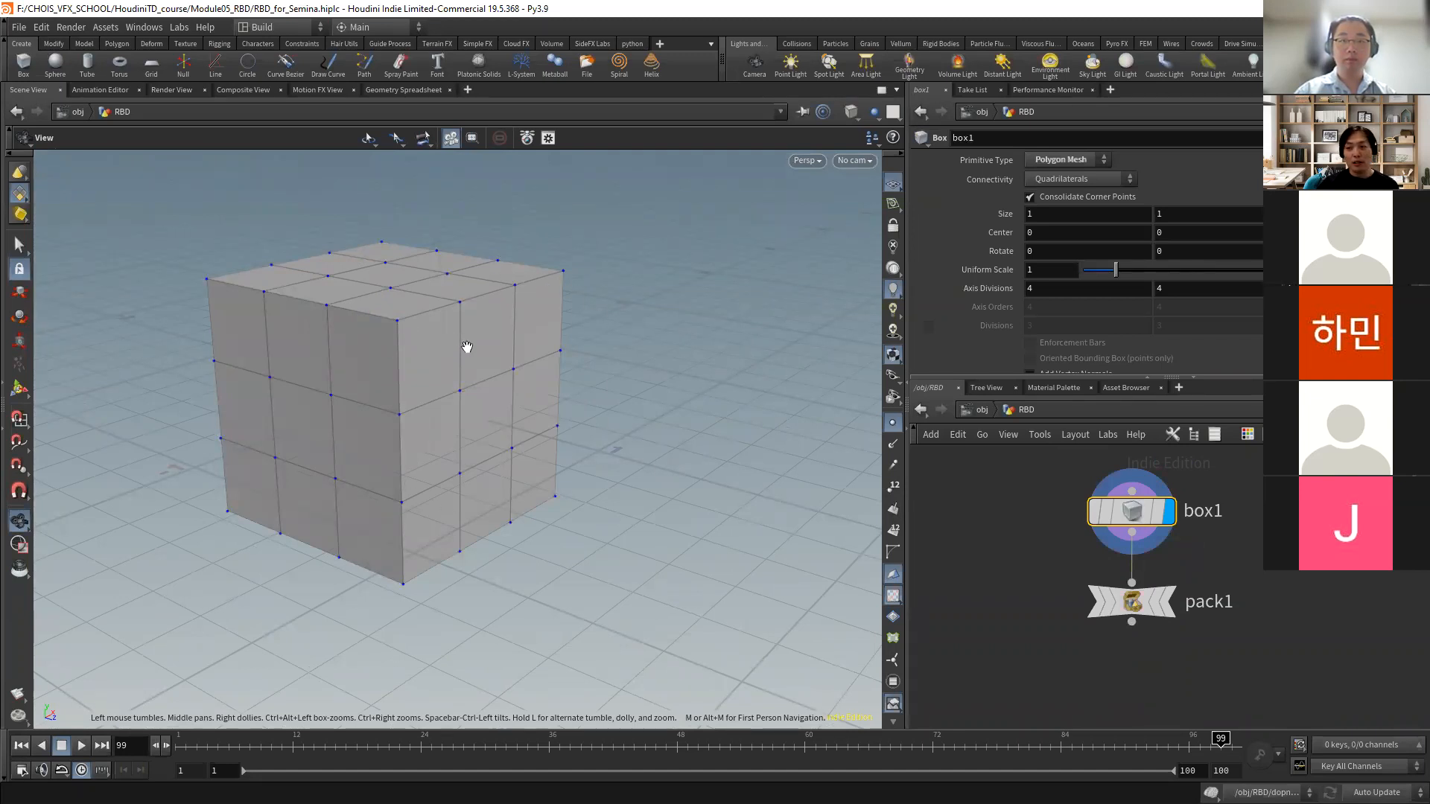
# - Switch the display back to the Pack node and check its point and primitive information
pyautogui.click(1166, 601)
pyautogui.click(1119, 601)
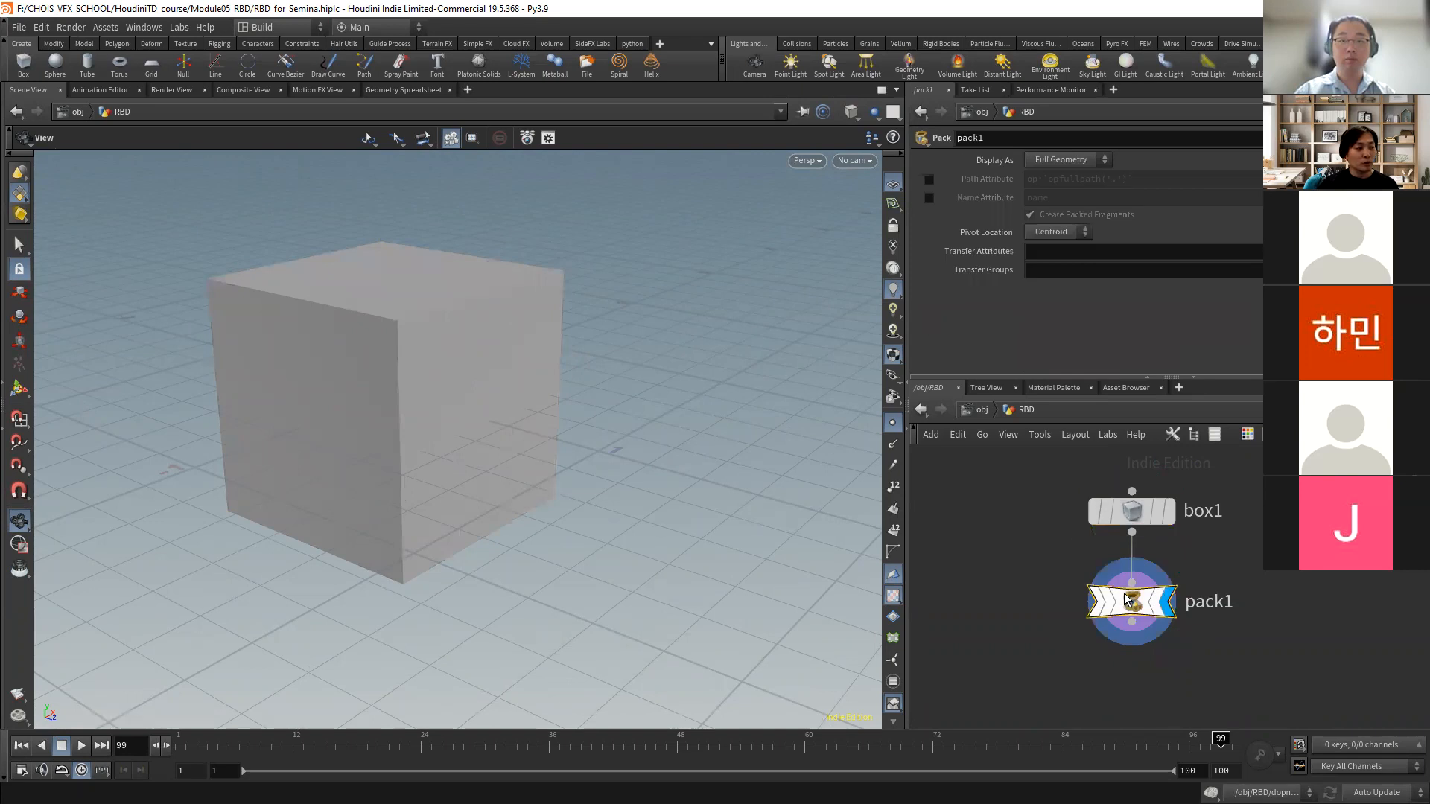
pyautogui.middleClick(1120, 603)
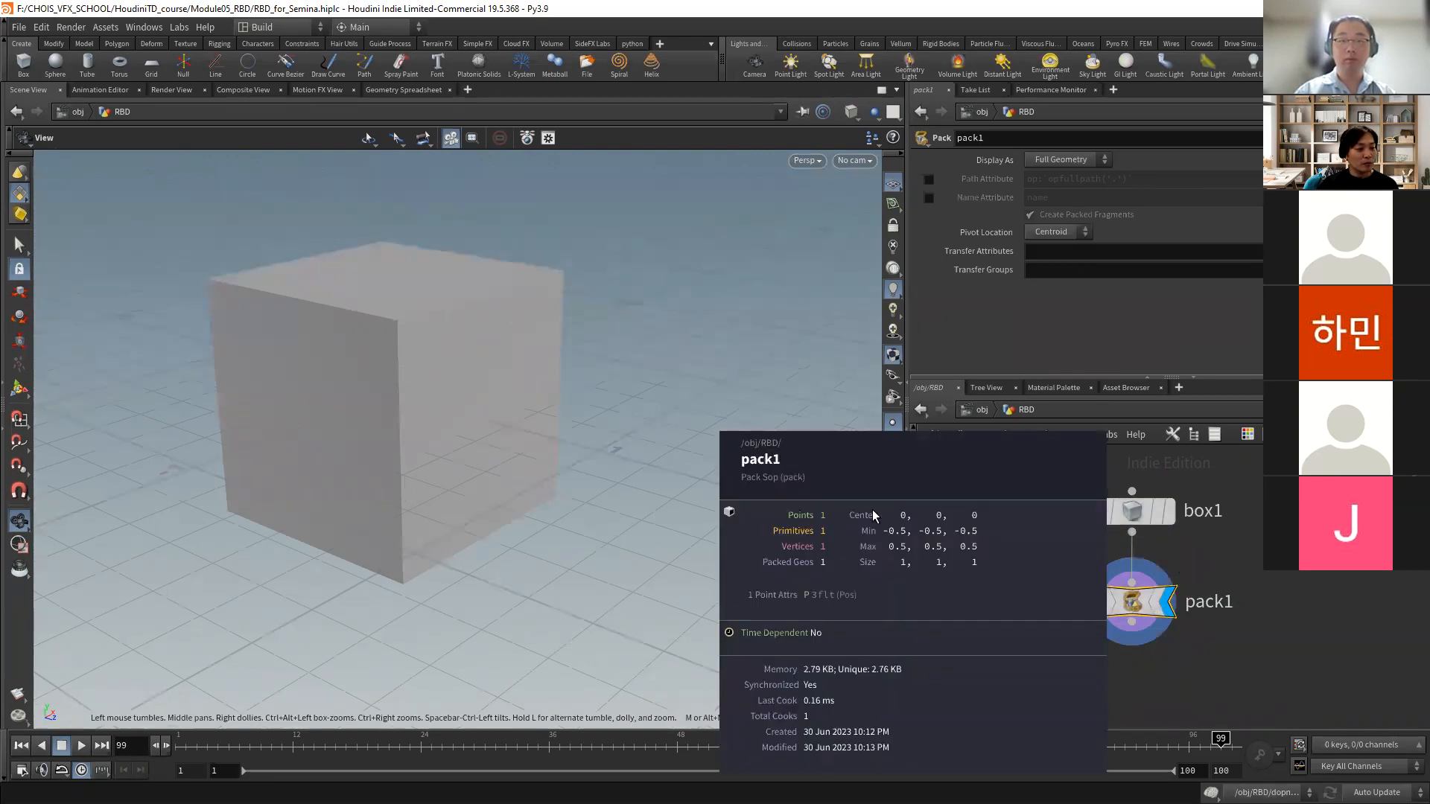
# - Add an Add node beside the Pack node, wire the packed output into it, and display the Add node
pyautogui.scroll(-4, 581, 421)
pyautogui.moveTo(466, 377); pyautogui.dragTo(414, 389)
pyautogui.press('Tab')
pyautogui.write('add')
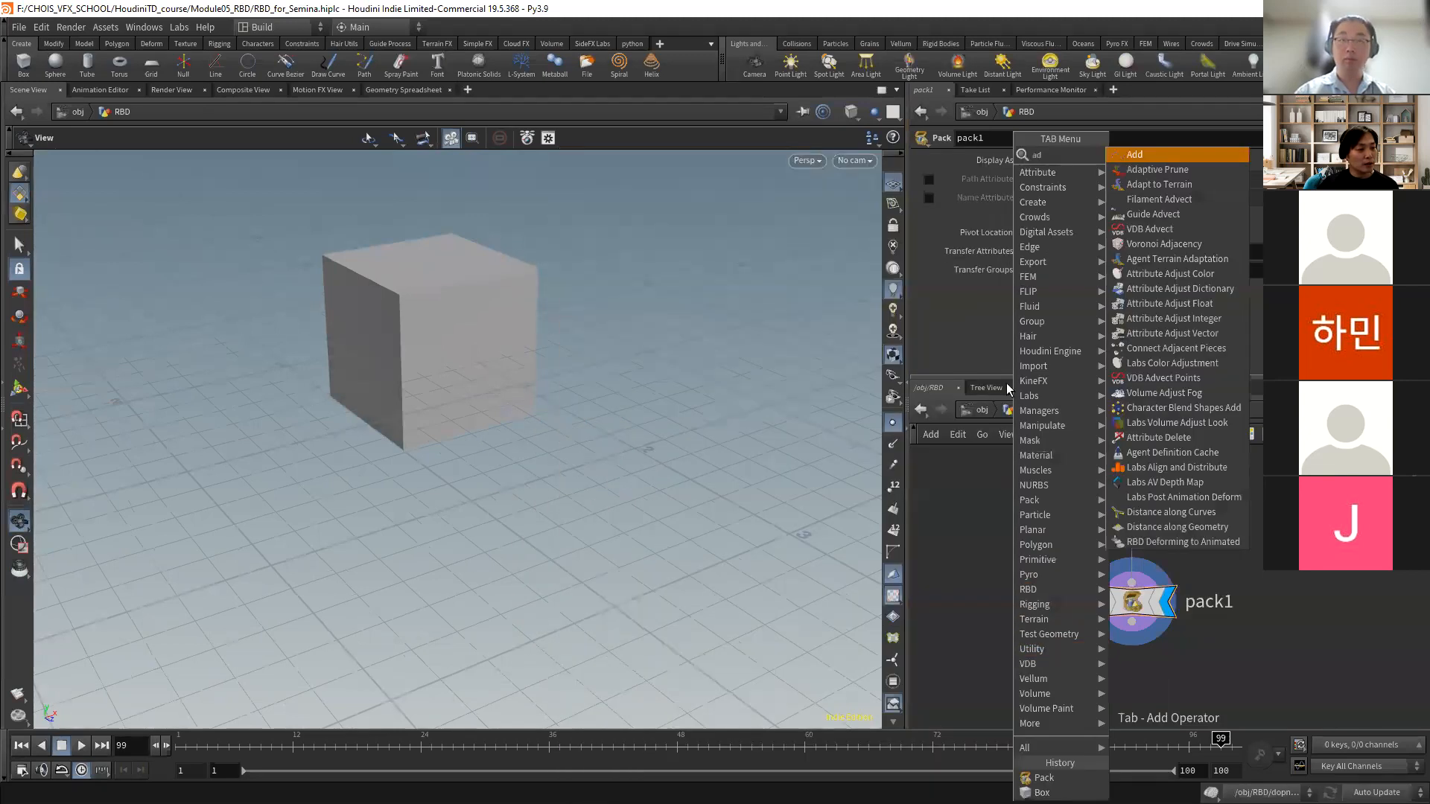
pyautogui.click(1134, 154)
pyautogui.click(1285, 645)
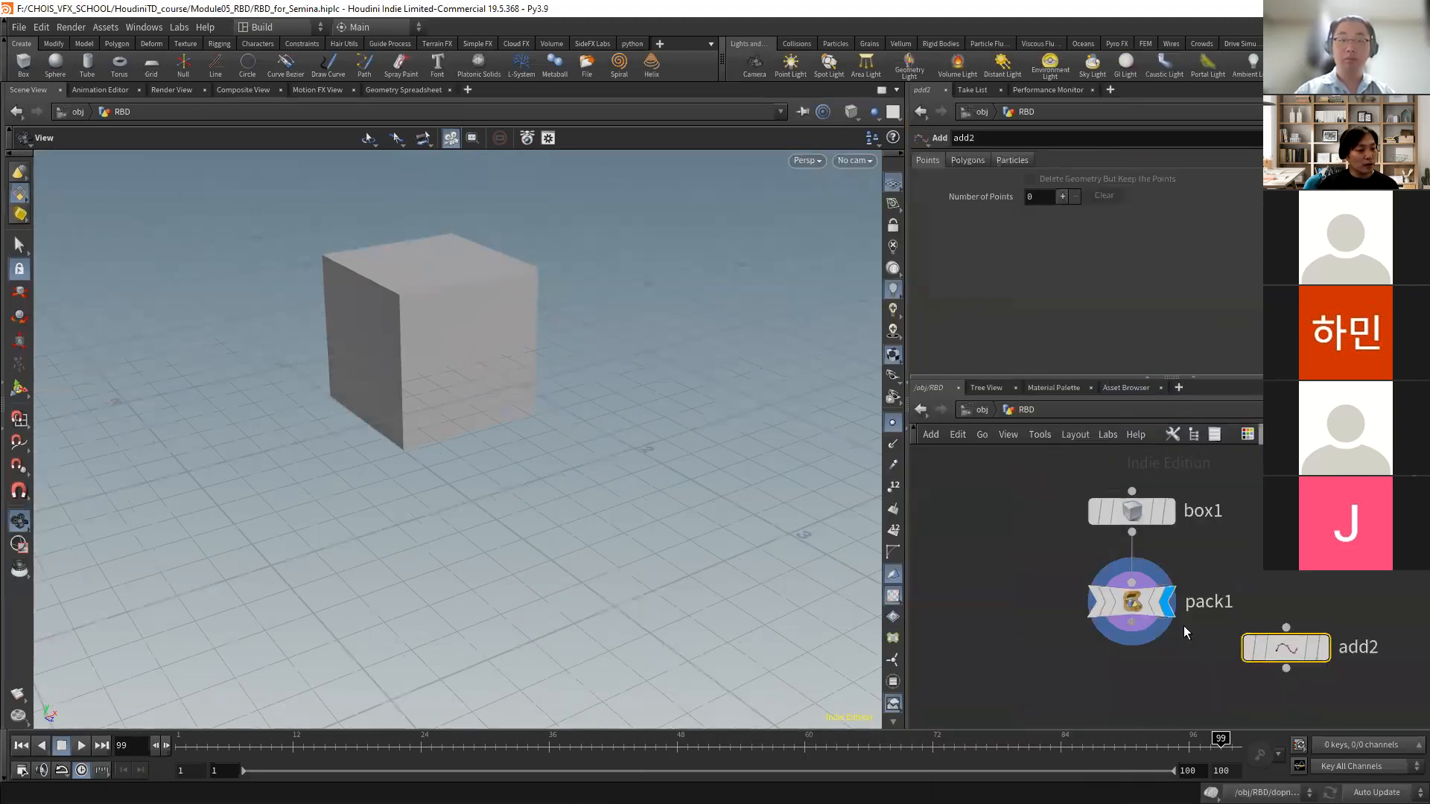
pyautogui.click(1326, 652)
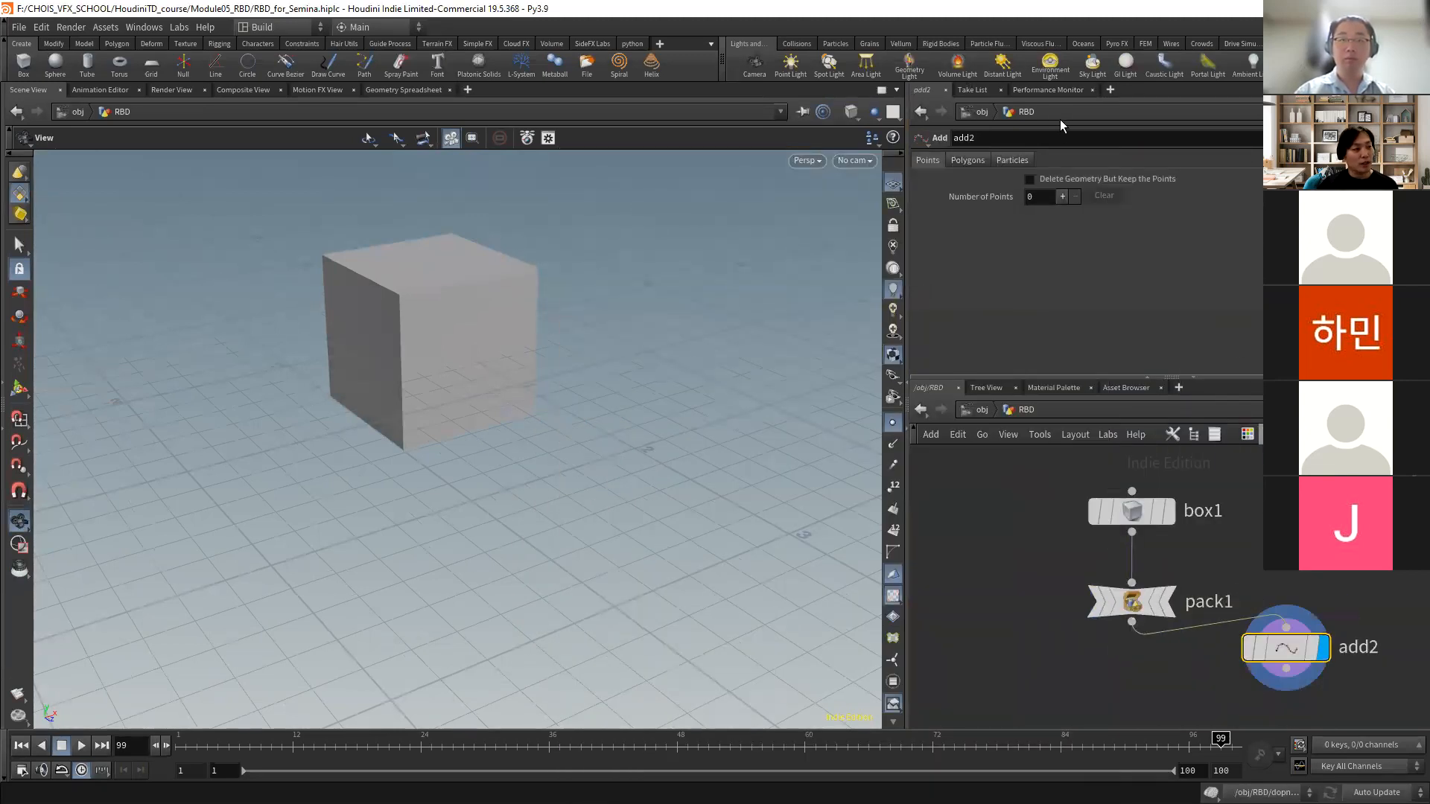
# - Turn on Delete Geometry But Keep the Points for the Add node and view the result up close
pyautogui.click(1058, 179)
pyautogui.scroll(4, 402, 337)
pyautogui.moveTo(399, 338); pyautogui.dragTo(532, 344)
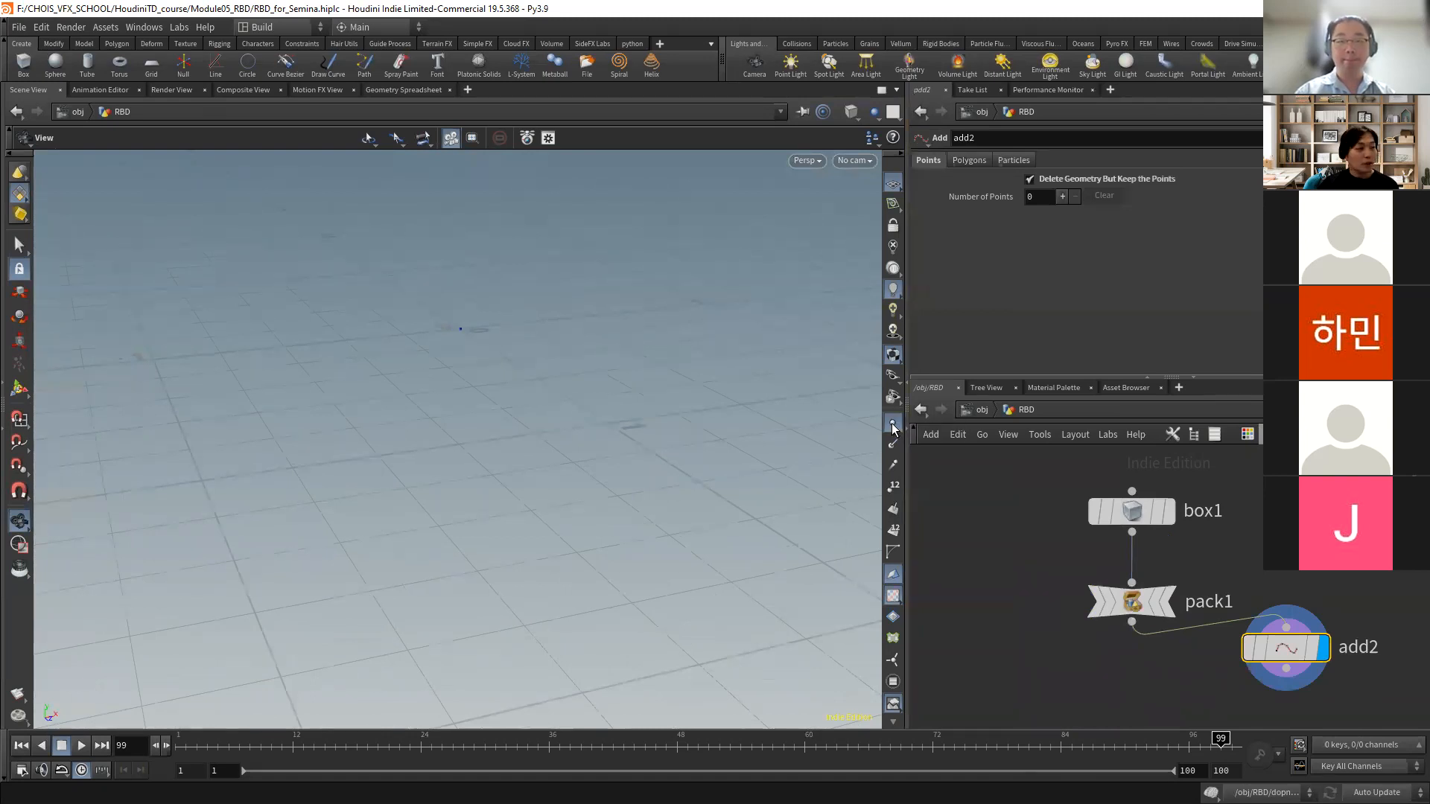
# - Feed the unpacked box into the Add node to compare its points, and reconnect the Pack node's output
pyautogui.click(1169, 511)
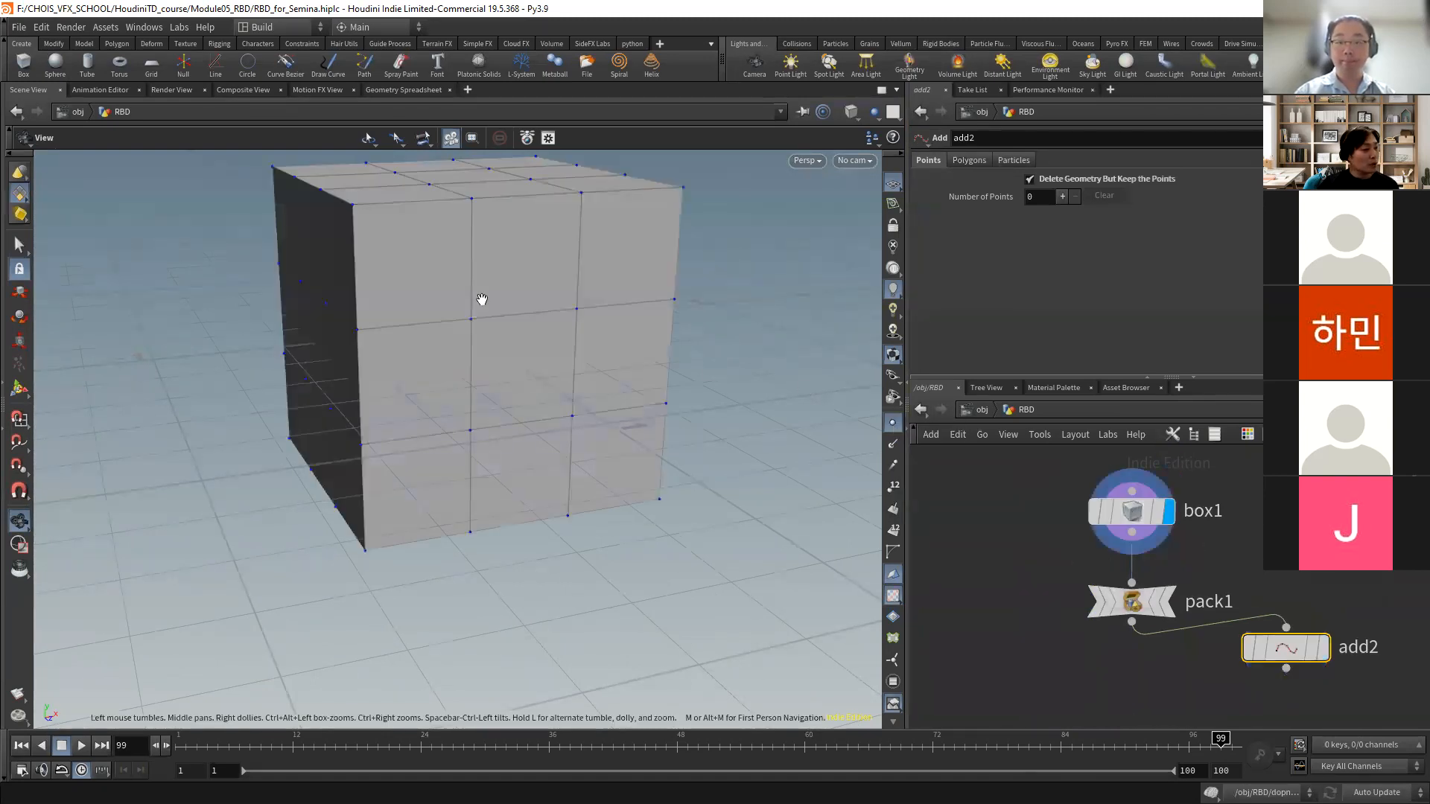
pyautogui.click(1264, 629)
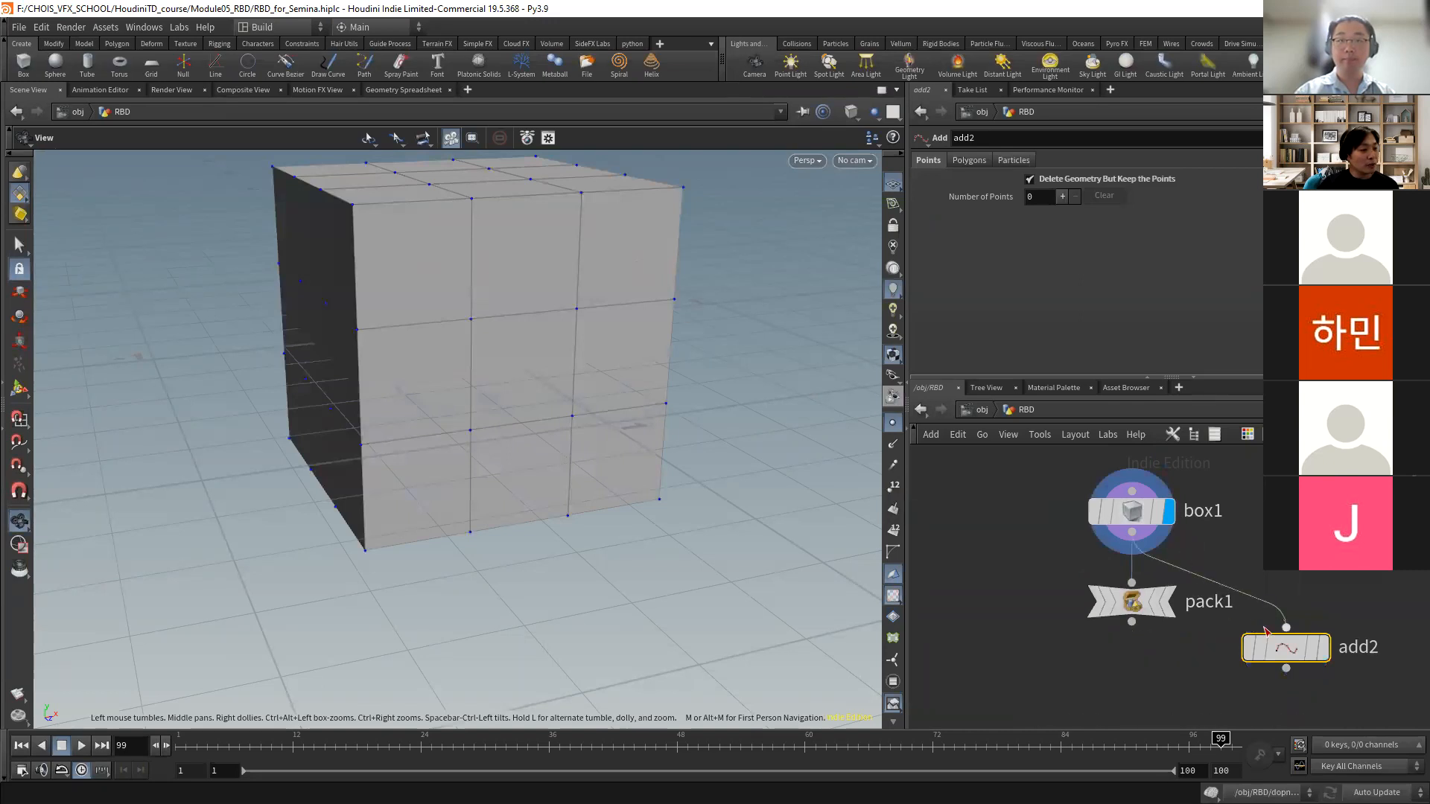
pyautogui.click(1322, 651)
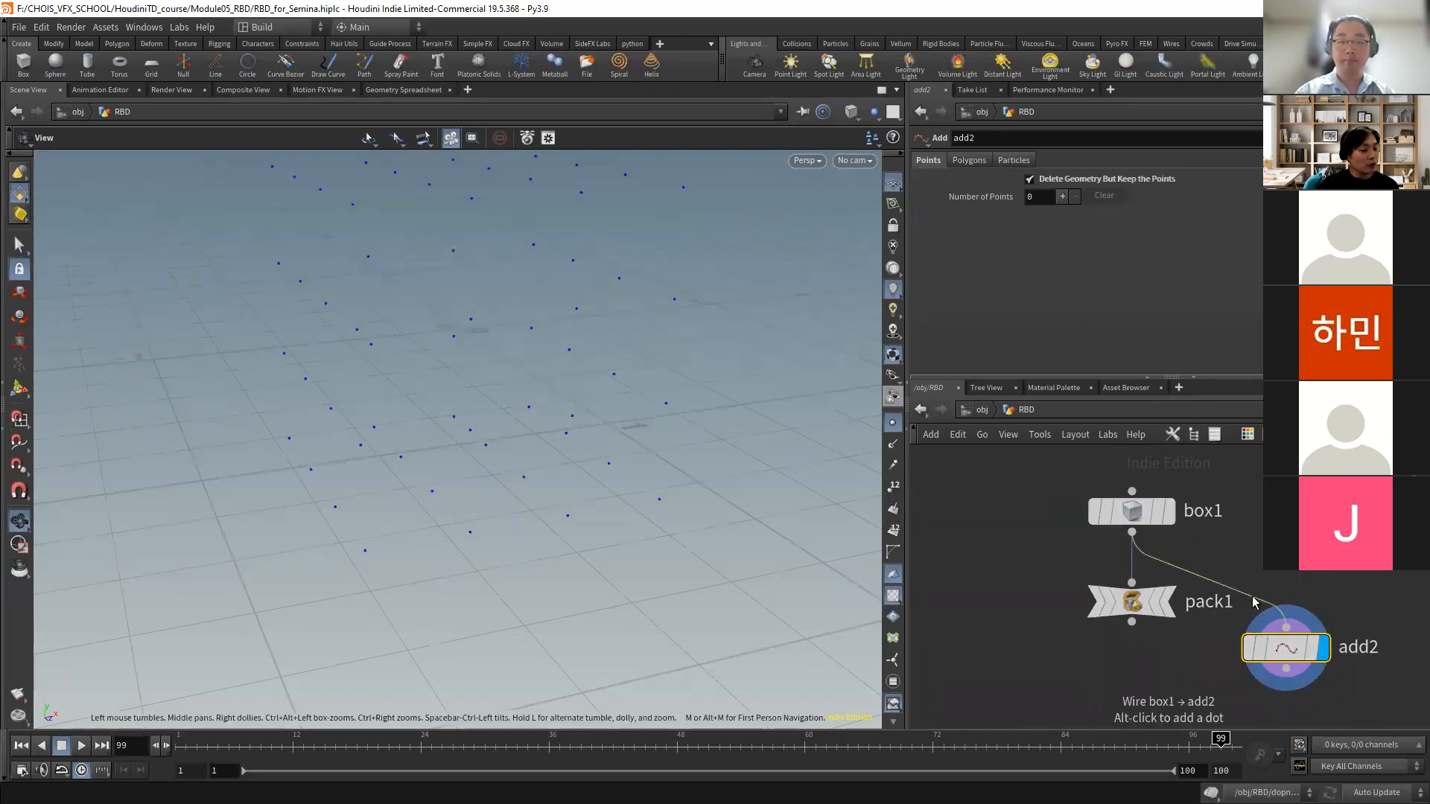
pyautogui.moveTo(1132, 622); pyautogui.dragTo(1285, 628)
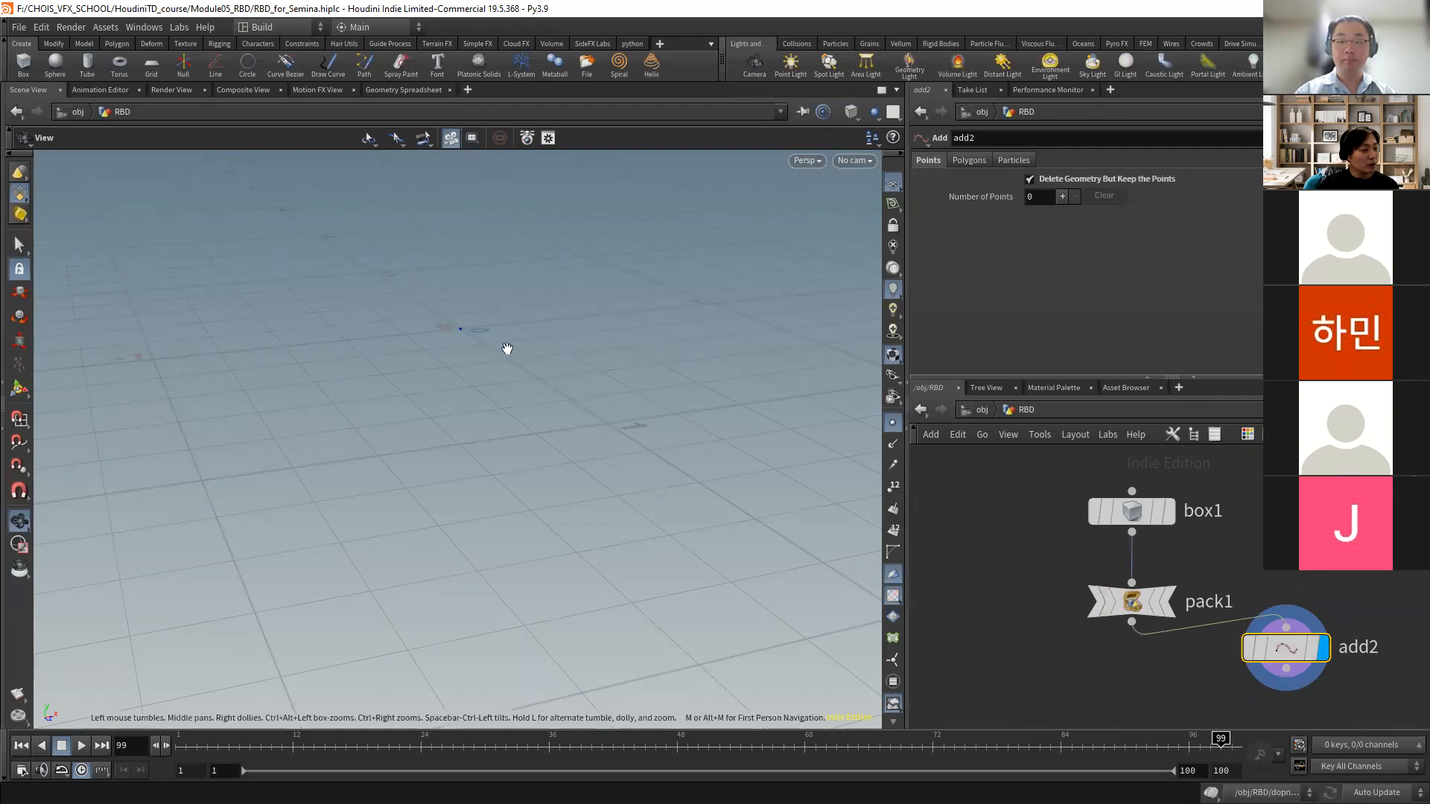
# - Show the Pack node as a template wireframe together with the Add node's point and examine both from several angles
pyautogui.click(1156, 612)
pyautogui.moveTo(462, 322); pyautogui.dragTo(625, 295)
pyautogui.moveTo(432, 357); pyautogui.dragTo(320, 342, button='right')
pyautogui.moveTo(596, 335); pyautogui.dragTo(620, 392)
pyautogui.moveTo(612, 388); pyautogui.dragTo(524, 392, button='middle')
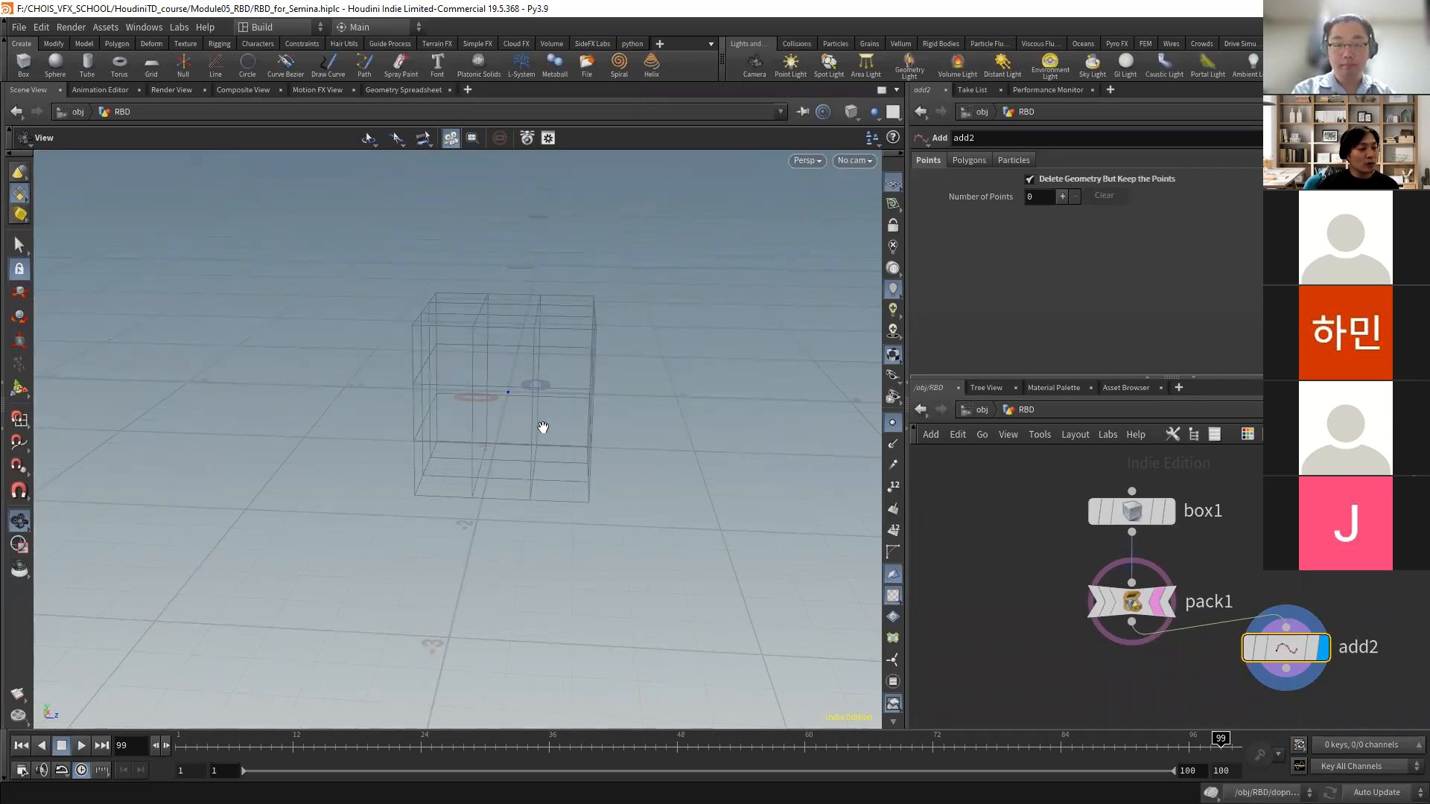
pyautogui.moveTo(513, 388); pyautogui.dragTo(527, 315)
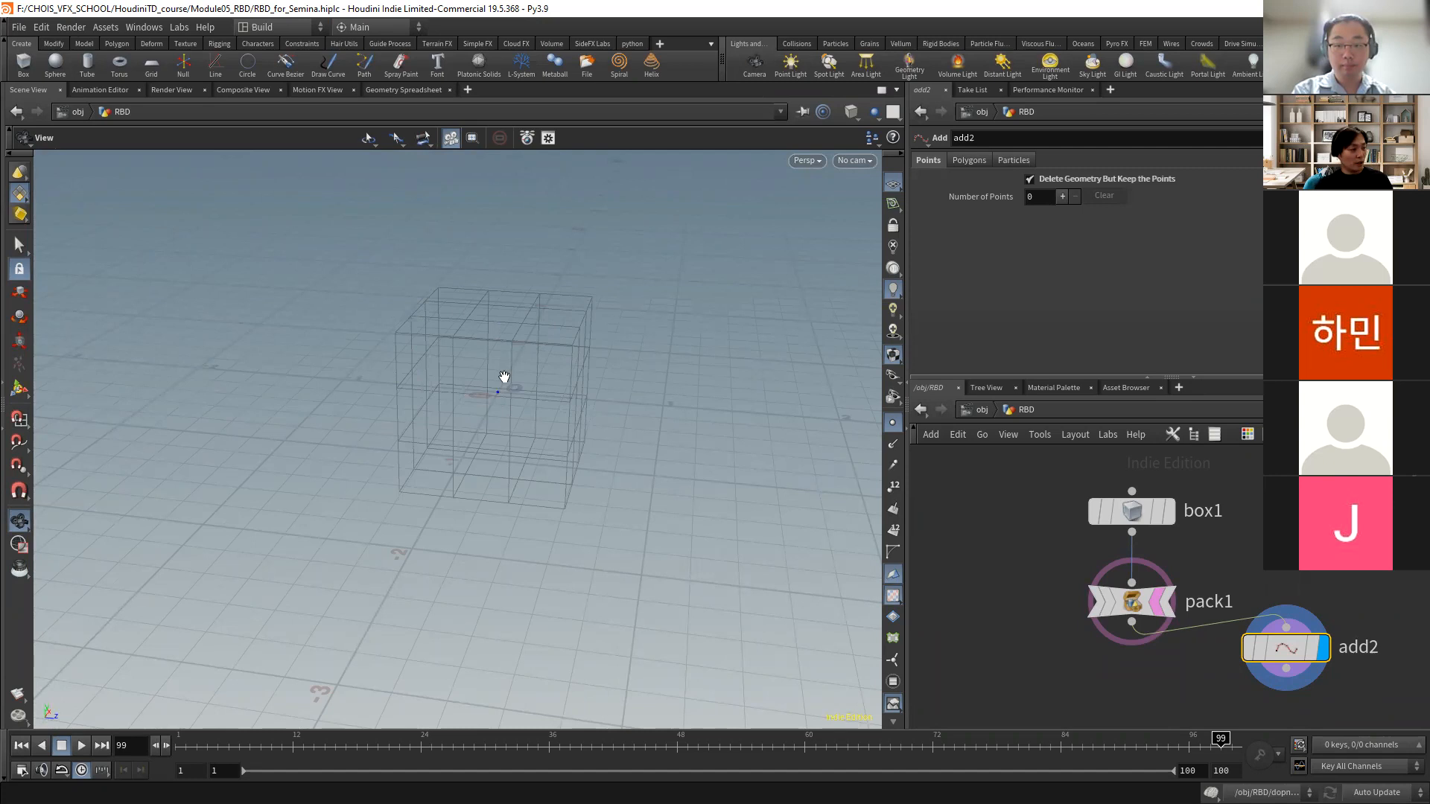
pyautogui.scroll(-3, 1026, 544)
pyautogui.scroll(3, 1020, 539)
# - Move the Add node beneath the Pack node to tidy up the chain
pyautogui.click(1020, 537)
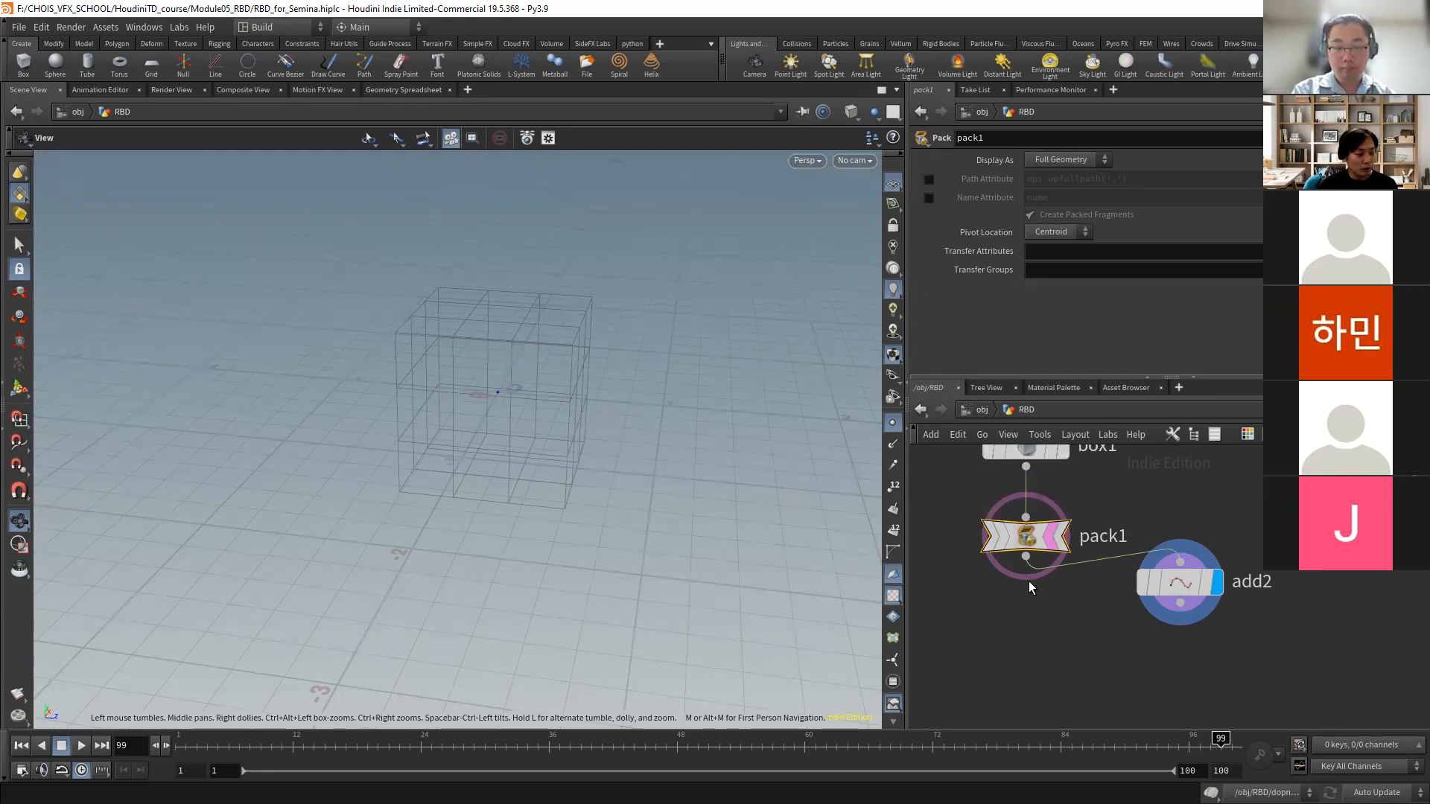
pyautogui.scroll(-3, 1020, 600)
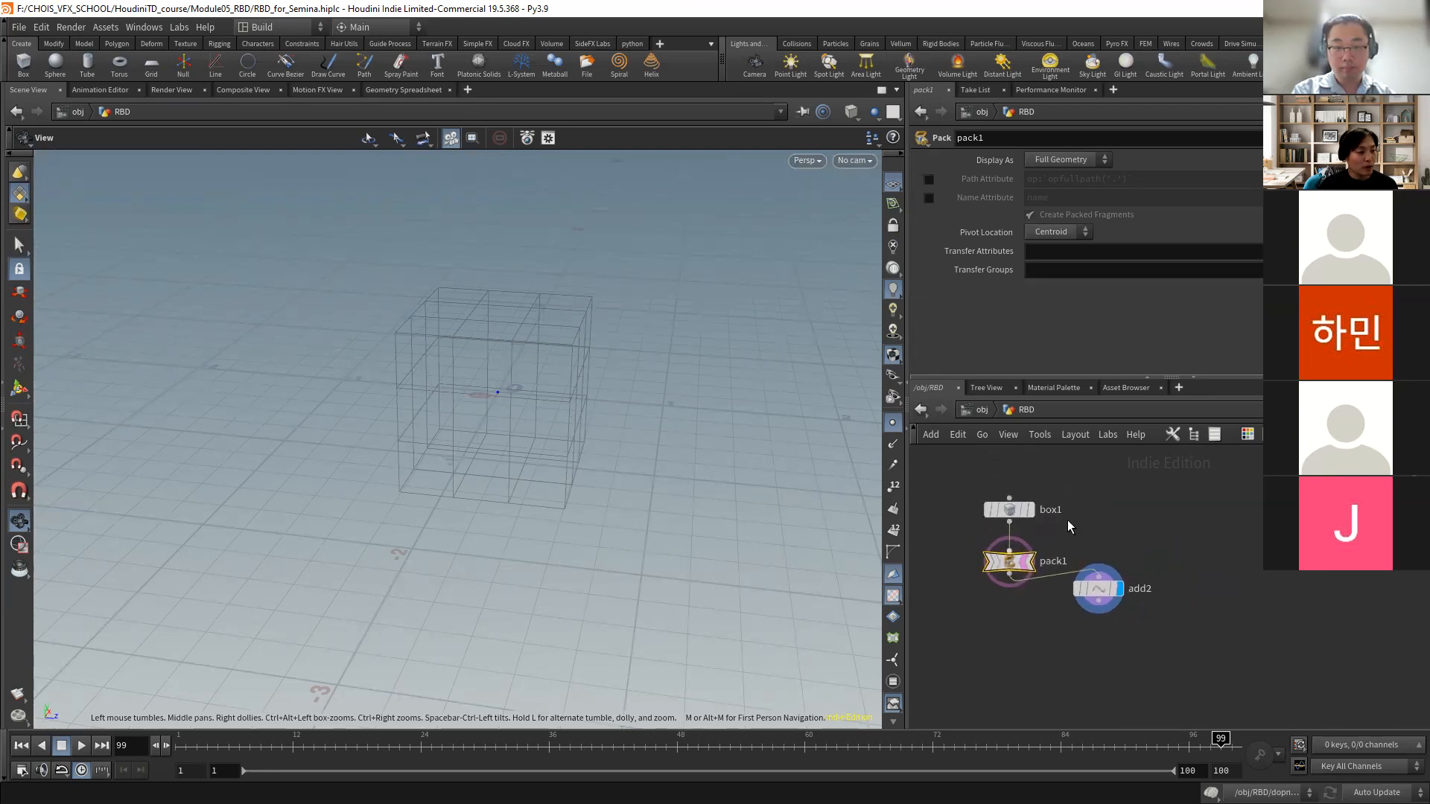
pyautogui.moveTo(1100, 590); pyautogui.dragTo(1020, 623)
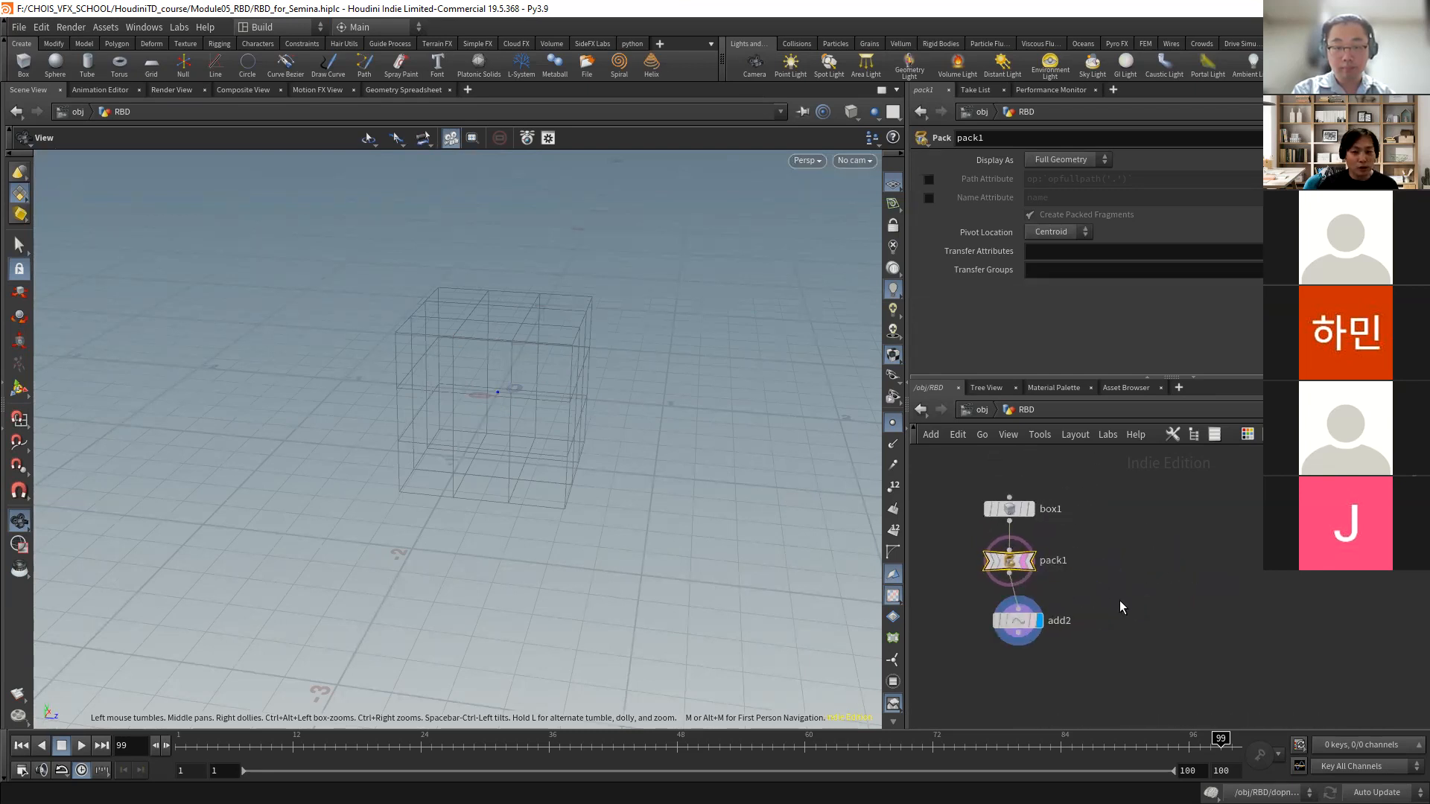
pyautogui.moveTo(1119, 600); pyautogui.dragTo(1146, 595, button='middle')
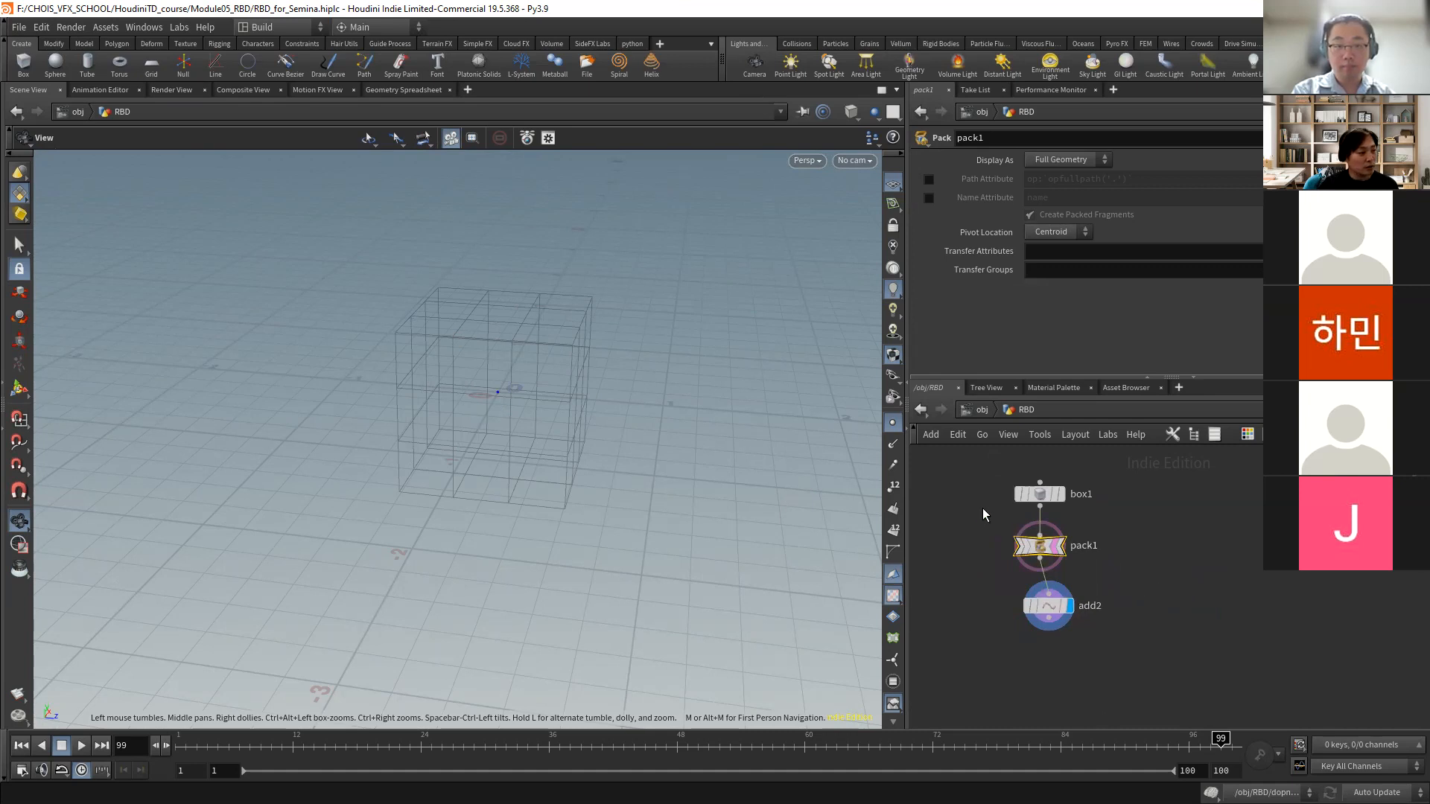
pyautogui.moveTo(981, 508); pyautogui.dragTo(998, 520, button='middle')
# - Bring the existing wall destruction network into view and enlarge the network editor area
pyautogui.scroll(-4, 1300, 581)
pyautogui.moveTo(1299, 581); pyautogui.dragTo(1017, 508, button='middle')
pyautogui.scroll(-5, 1019, 542)
pyautogui.moveTo(1030, 649); pyautogui.dragTo(1031, 581, button='middle')
pyautogui.scroll(4, 1030, 582)
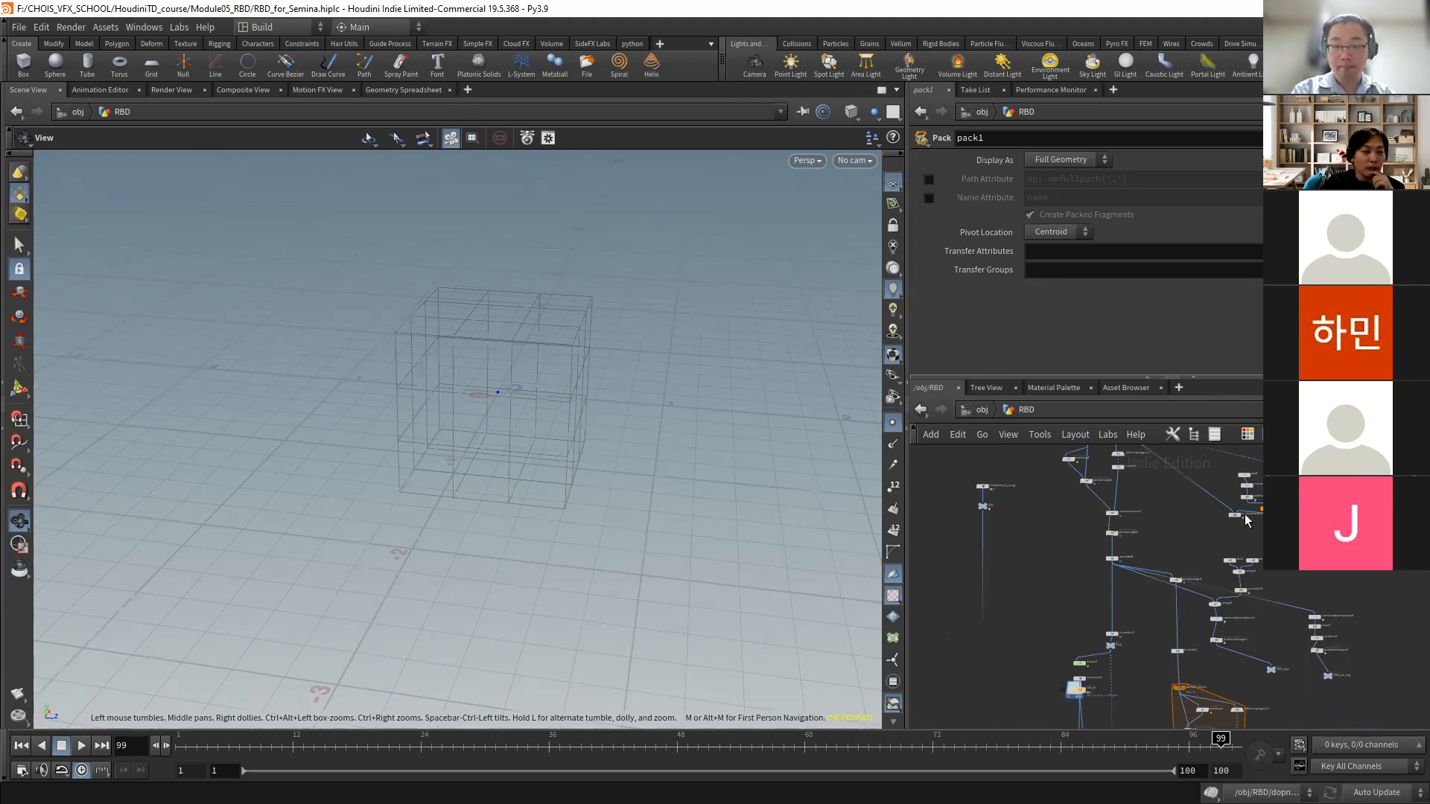
pyautogui.moveTo(1087, 376); pyautogui.dragTo(1087, 307)
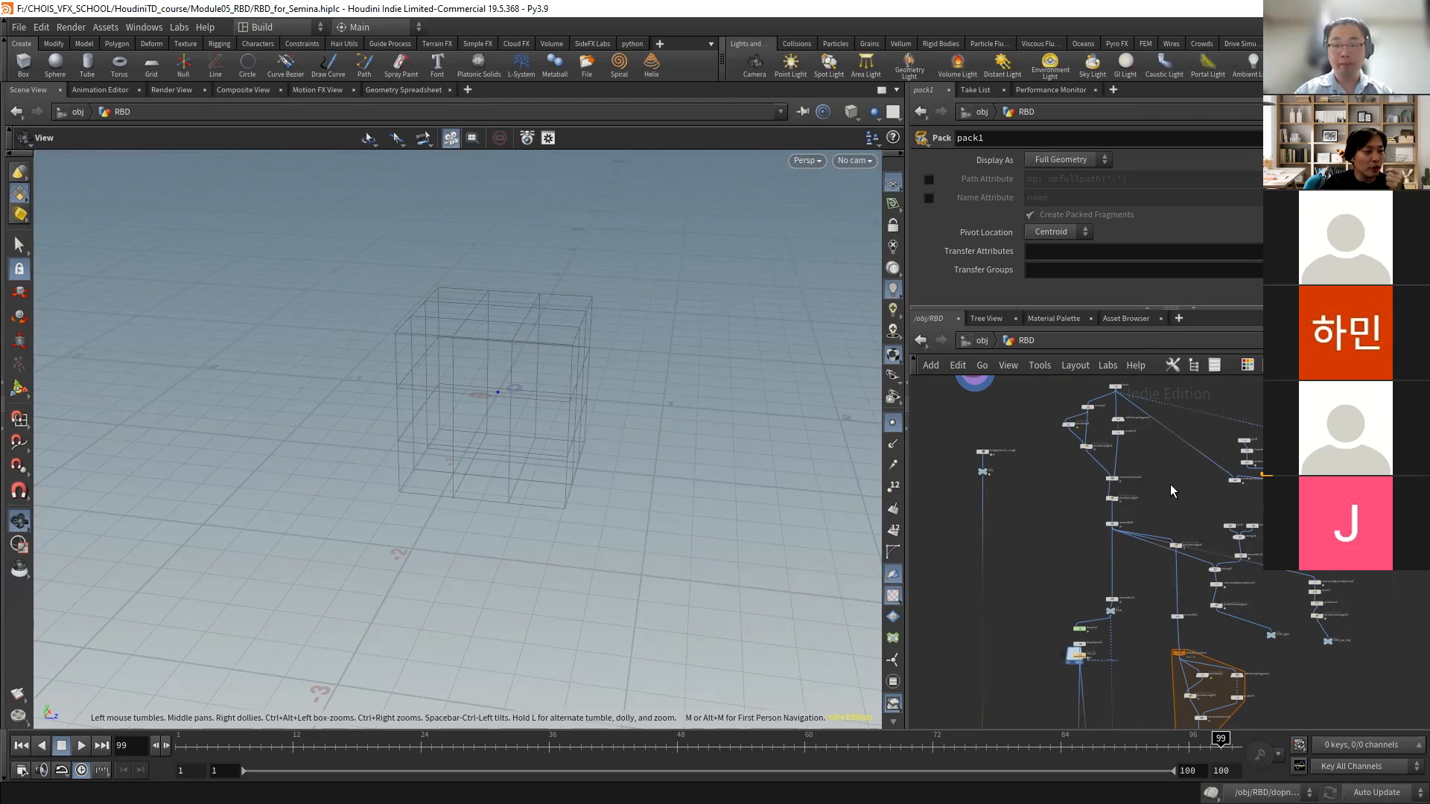
# - Examine the branches of the existing RBD network and return to the box and Pack example
pyautogui.moveTo(1170, 490); pyautogui.dragTo(1161, 553, button='middle')
pyautogui.scroll(4, 1085, 524)
pyautogui.moveTo(1046, 548); pyautogui.dragTo(1035, 593, button='middle')
pyautogui.scroll(-3, 1169, 584)
pyautogui.moveTo(1169, 583); pyautogui.dragTo(1154, 453, button='middle')
pyautogui.moveTo(1064, 607); pyautogui.dragTo(1042, 526, button='middle')
pyautogui.moveTo(987, 443); pyautogui.dragTo(1039, 544, button='middle')
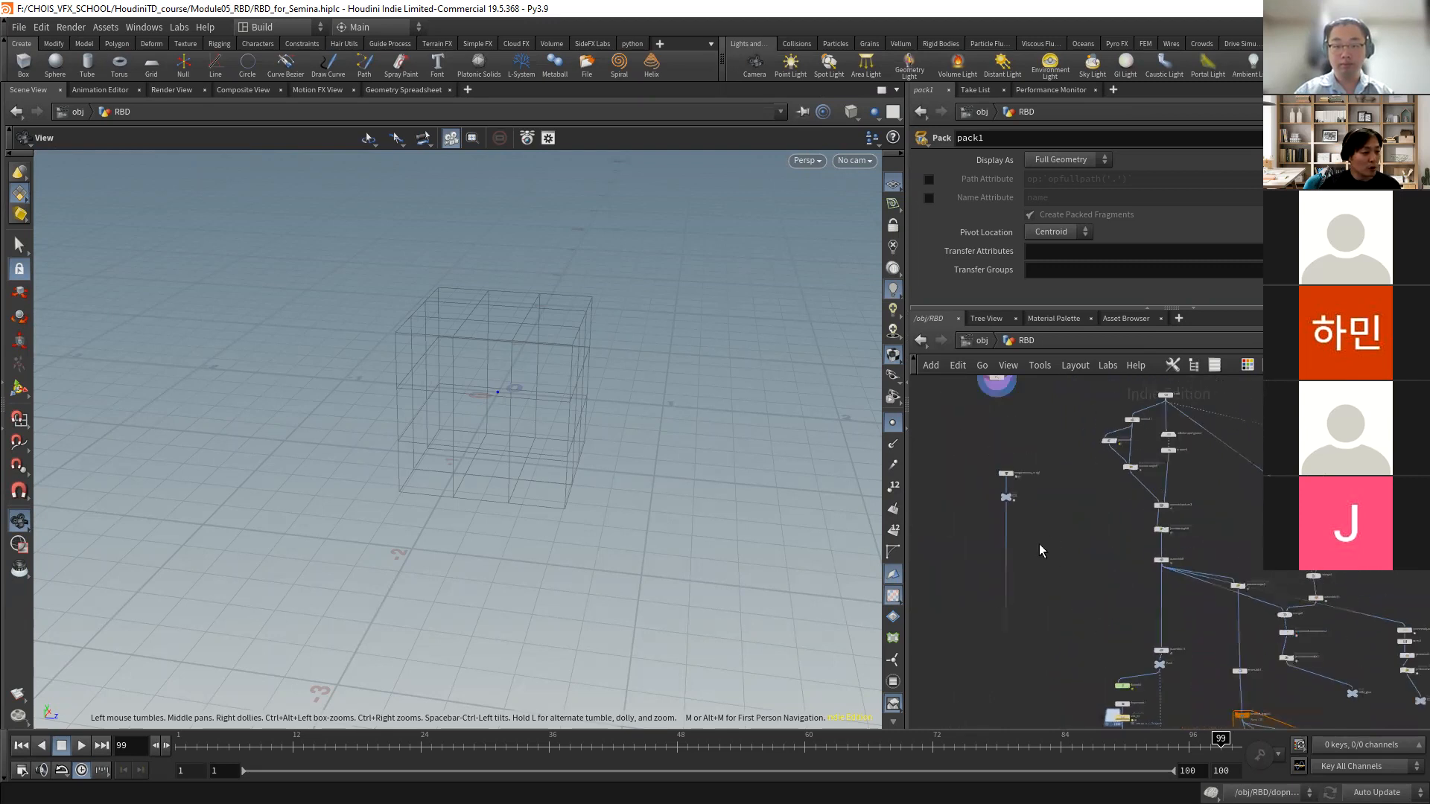
pyautogui.scroll(5, 1028, 517)
pyautogui.moveTo(1047, 486); pyautogui.dragTo(1087, 587, button='middle')
pyautogui.scroll(-5, 1099, 536)
pyautogui.moveTo(1080, 439); pyautogui.dragTo(1084, 455, button='middle')
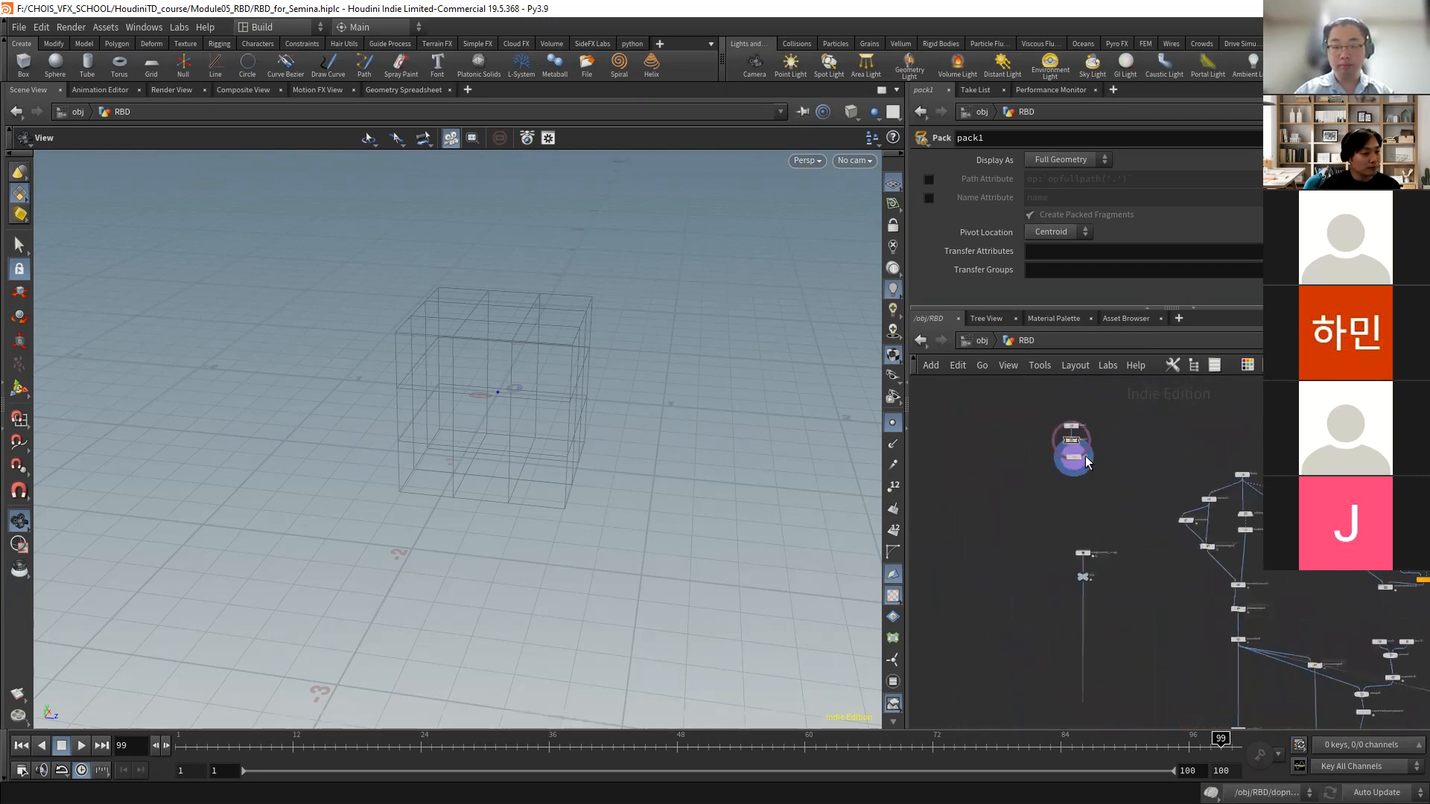
# - Turn off the Pack node's template display and display the COL null below testgeometry_crag1
pyautogui.scroll(5, 1083, 454)
pyautogui.click(1062, 429)
pyautogui.scroll(-4, 1132, 547)
pyautogui.moveTo(1131, 547); pyautogui.dragTo(1105, 353, button='middle')
pyautogui.moveTo(1140, 491); pyautogui.dragTo(1114, 516, button='middle')
pyautogui.scroll(3, 1072, 514)
pyautogui.click(1025, 509)
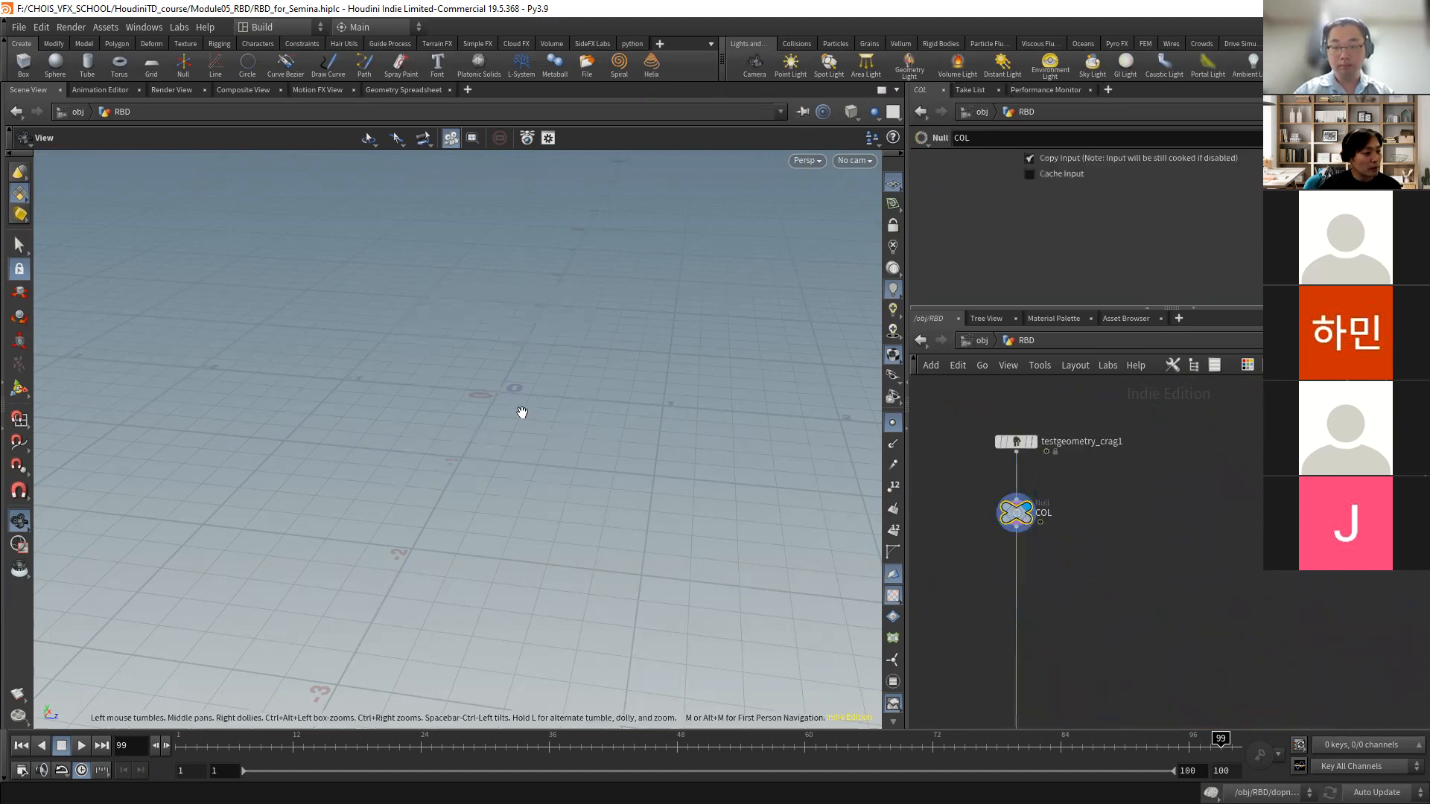
# - Frame the animated collision character in the viewport and scrub its animation to frame 24
pyautogui.press('g')
pyautogui.moveTo(485, 431); pyautogui.dragTo(395, 504)
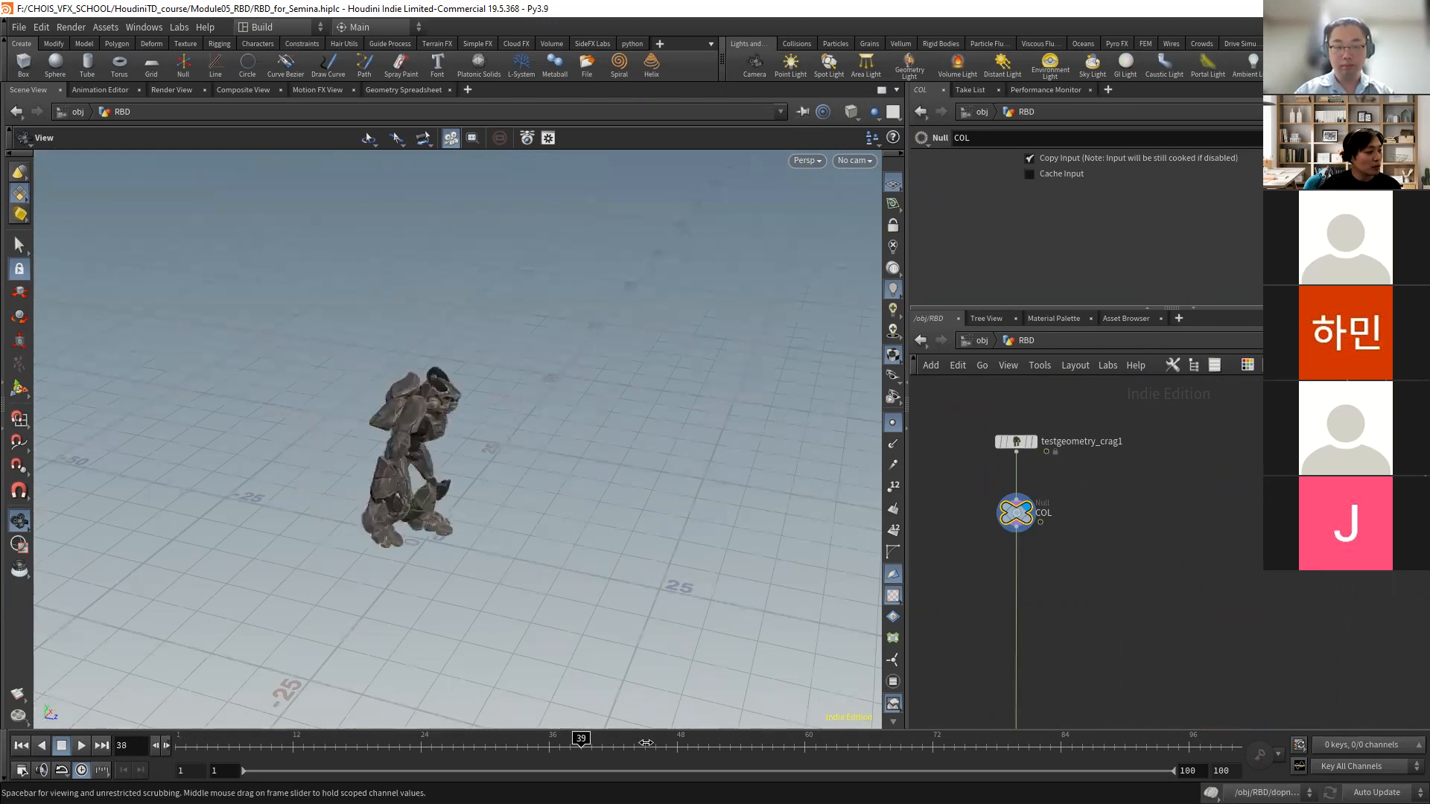
pyautogui.moveTo(540, 721); pyautogui.dragTo(421, 723)
# - Display the wall from the box5 node and turn off the point display in the viewport
pyautogui.scroll(-4, 1329, 577)
pyautogui.moveTo(1252, 588); pyautogui.dragTo(1002, 629, button='middle')
pyautogui.scroll(4, 1176, 460)
pyautogui.click(1157, 451)
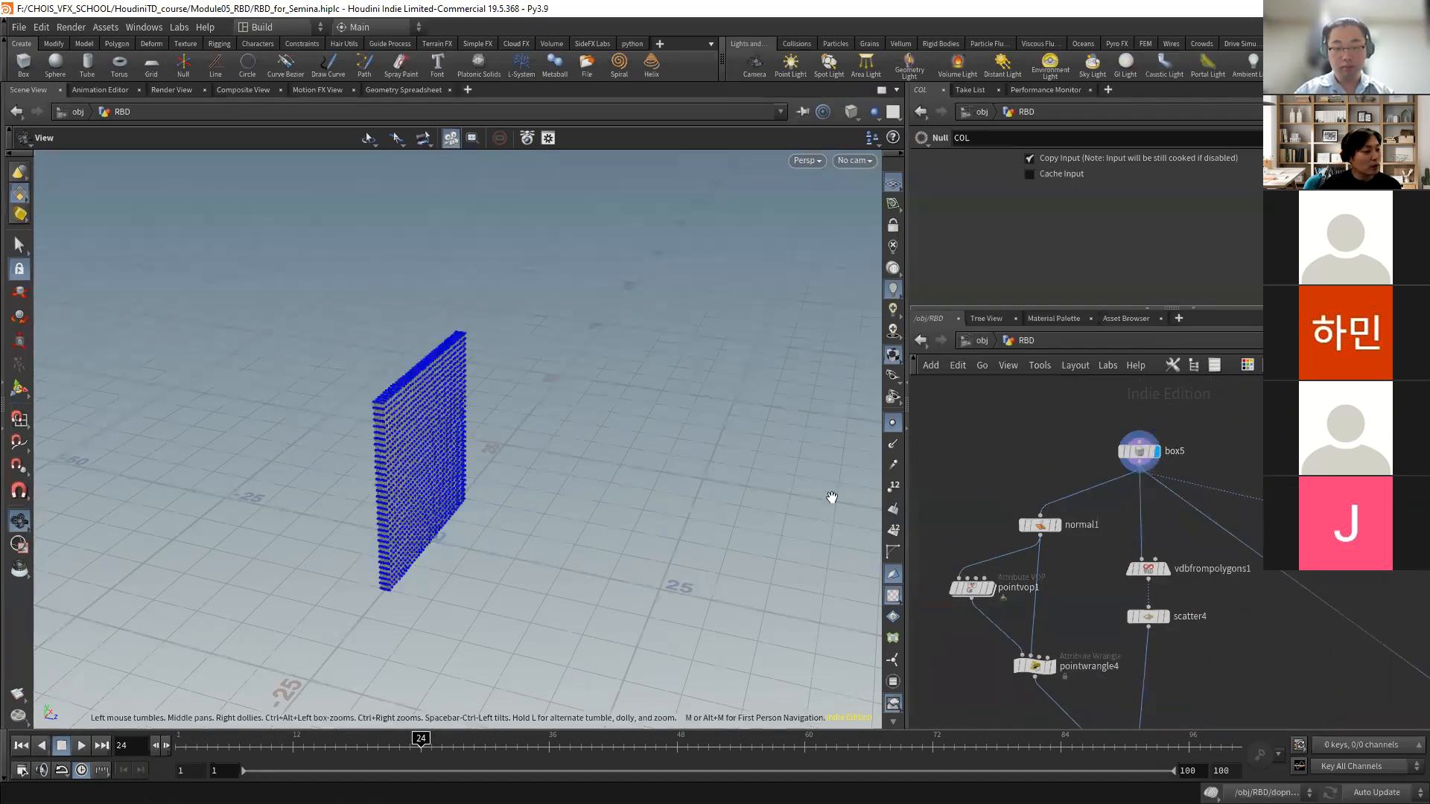
pyautogui.click(888, 422)
pyautogui.moveTo(402, 445); pyautogui.dragTo(393, 399)
# - Show the COL null as a template so the collision character appears together with the wall
pyautogui.scroll(-4, 1015, 498)
pyautogui.moveTo(1015, 498); pyautogui.dragTo(1232, 429, button='middle')
pyautogui.scroll(4, 1065, 579)
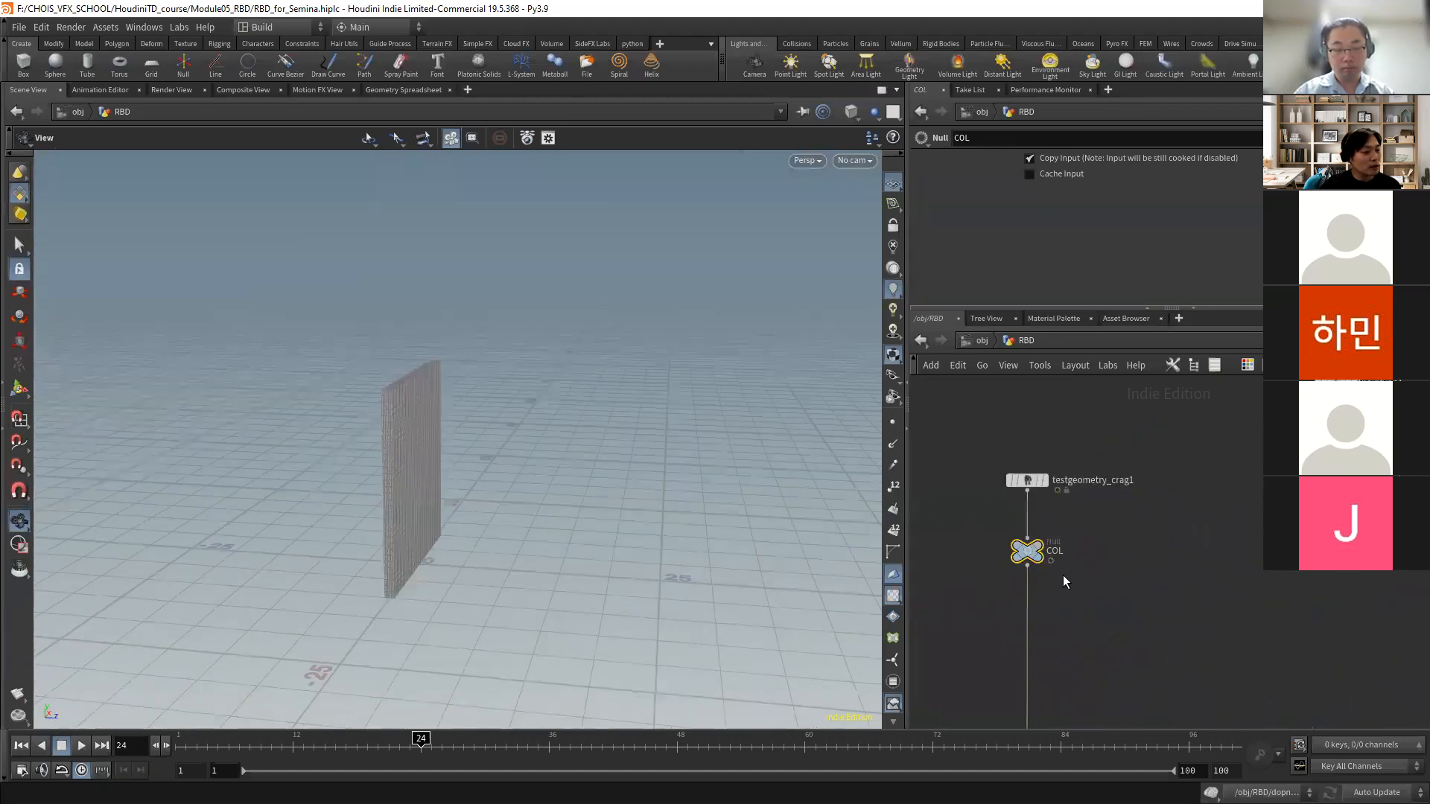
pyautogui.scroll(4, 1058, 576)
pyautogui.click(1045, 570)
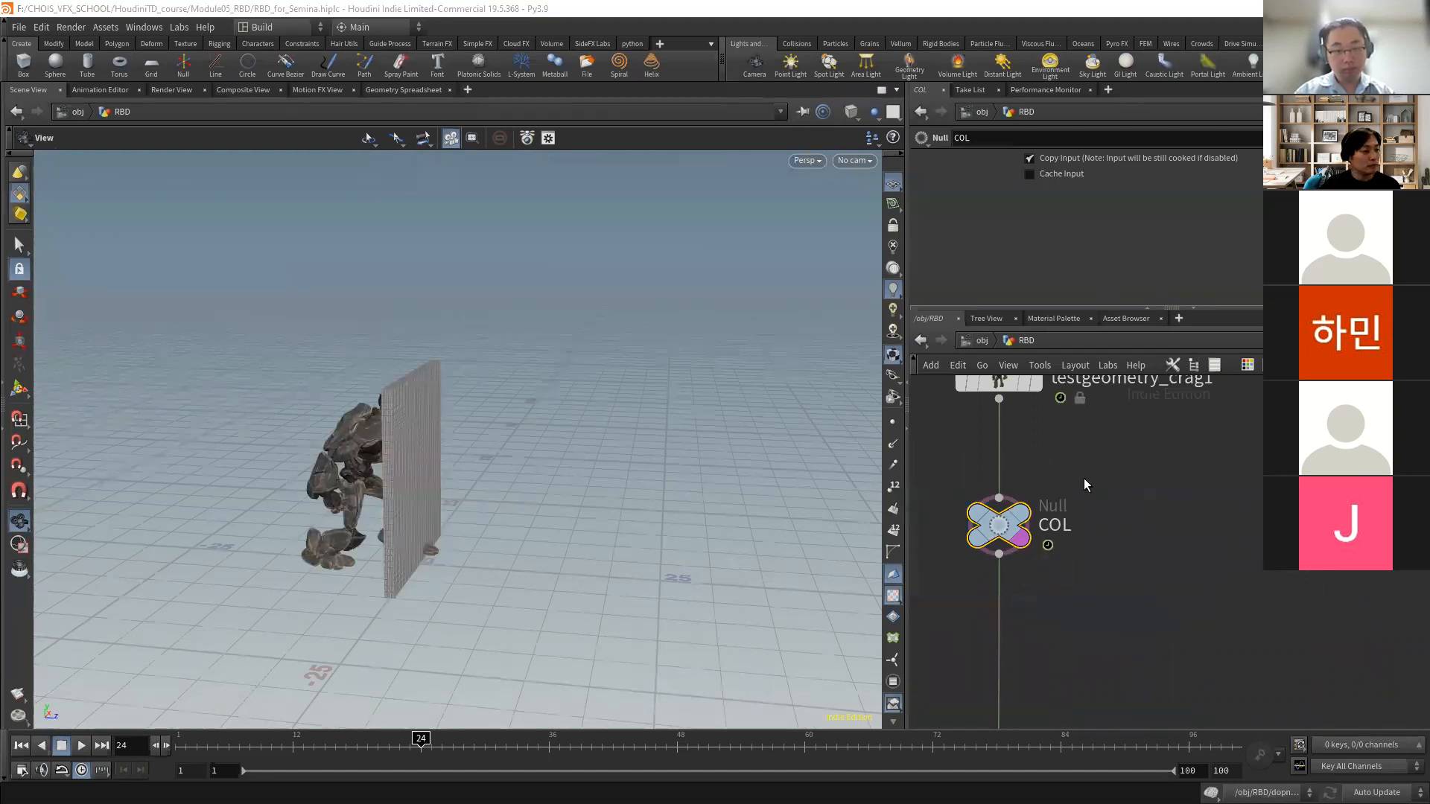
# - Locate the transformpieces2 node downstream of the simulation, display its fractured wall, and select the node
pyautogui.scroll(-5, 1150, 500)
pyautogui.moveTo(1216, 509); pyautogui.dragTo(967, 527, button='middle')
pyautogui.moveTo(1025, 482)
pyautogui.mouseDown(button='middle')
pyautogui.moveTo(1061, 530)
pyautogui.moveTo(1031, 486)
pyautogui.mouseUp(button='middle')
pyautogui.scroll(-3, 1061, 528)
pyautogui.moveTo(1120, 697); pyautogui.dragTo(1133, 501, button='middle')
pyautogui.scroll(5, 1129, 505)
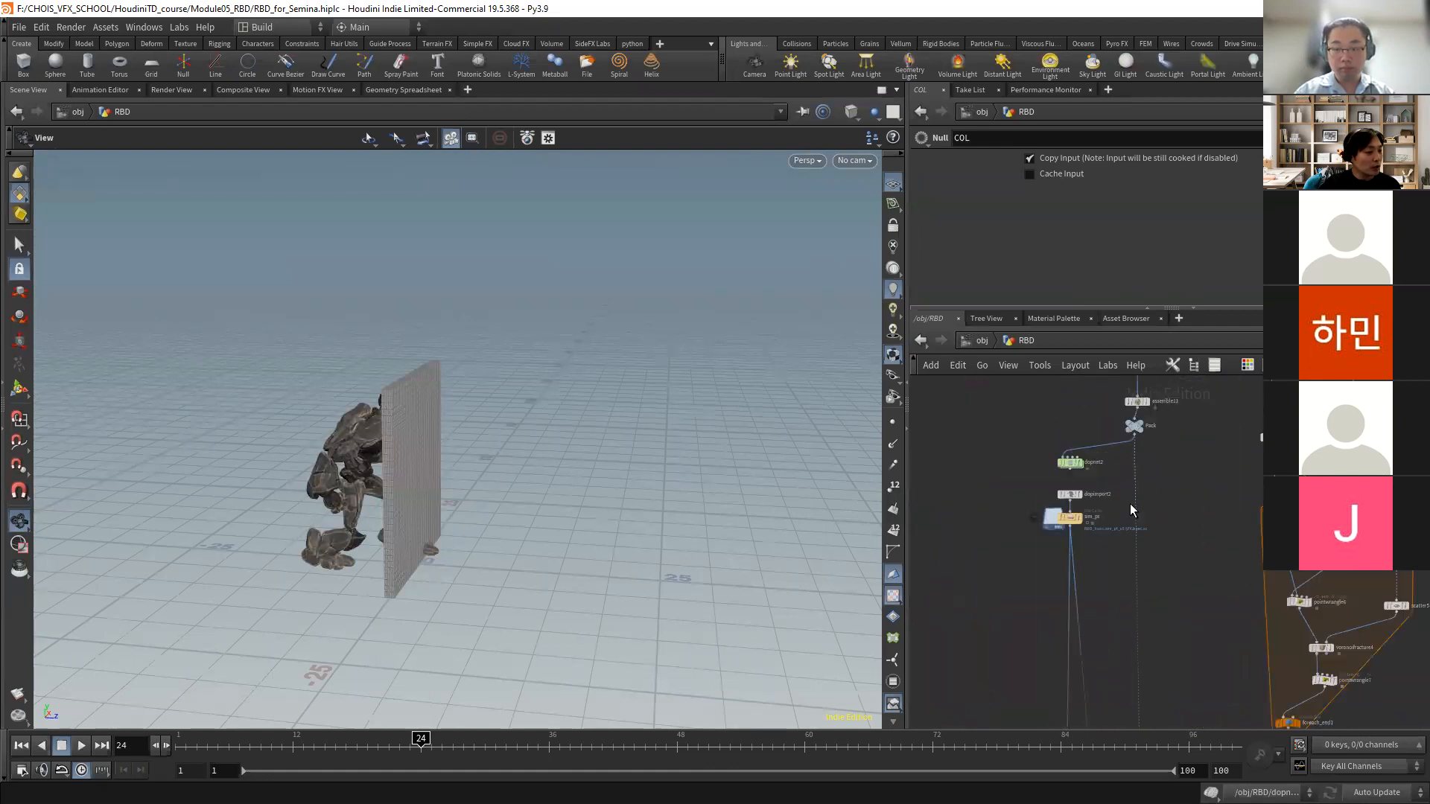
pyautogui.click(1072, 523)
pyautogui.scroll(-4, 1210, 601)
pyautogui.scroll(2, 1128, 485)
pyautogui.scroll(4, 1119, 587)
pyautogui.click(1085, 581)
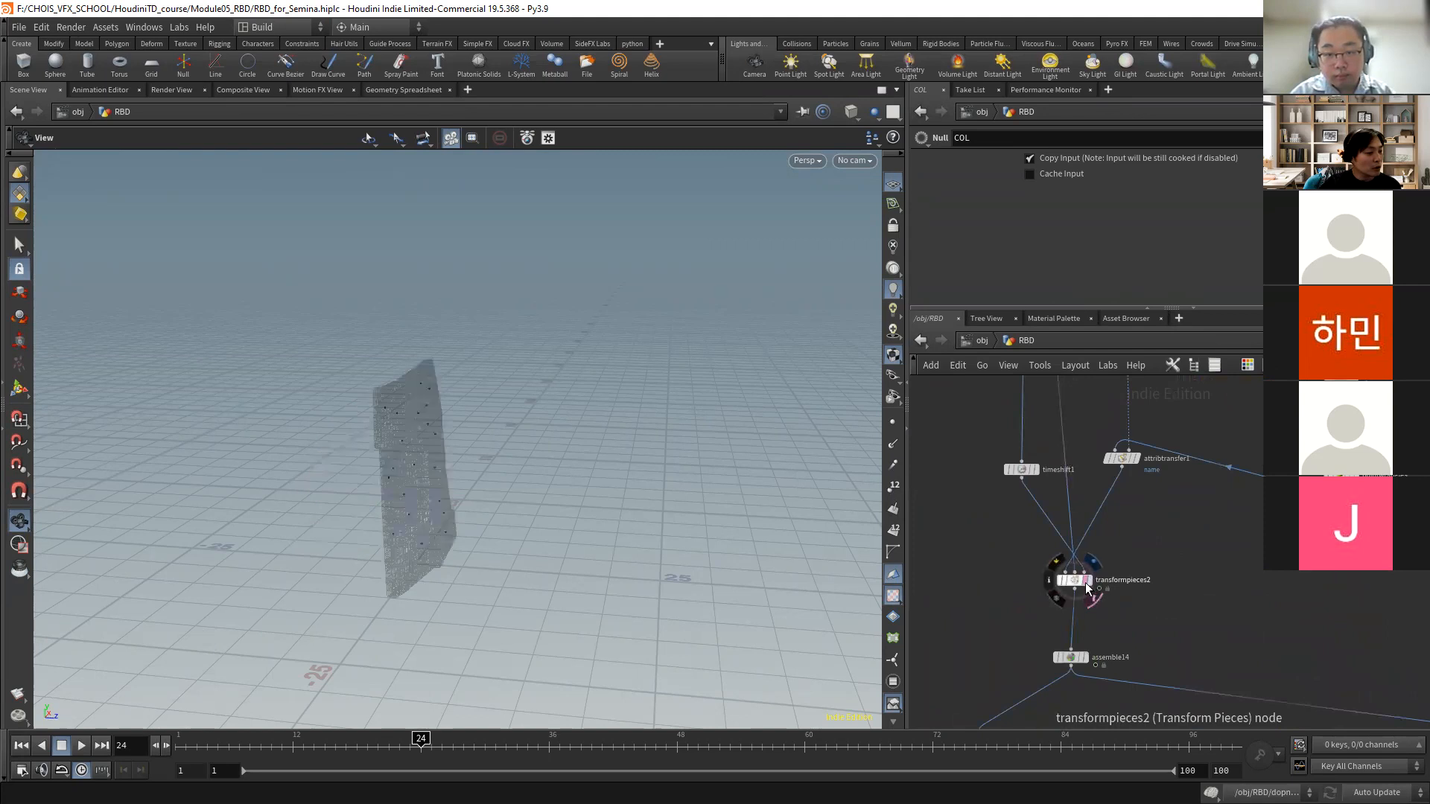
pyautogui.click(1072, 581)
# - Template the COL null again to show the character alongside the fractured wall, and view both from another angle
pyautogui.moveTo(947, 554); pyautogui.dragTo(1095, 697, button='middle')
pyautogui.scroll(-4, 1101, 595)
pyautogui.moveTo(1091, 506); pyautogui.dragTo(1088, 682, button='middle')
pyautogui.scroll(4, 1088, 591)
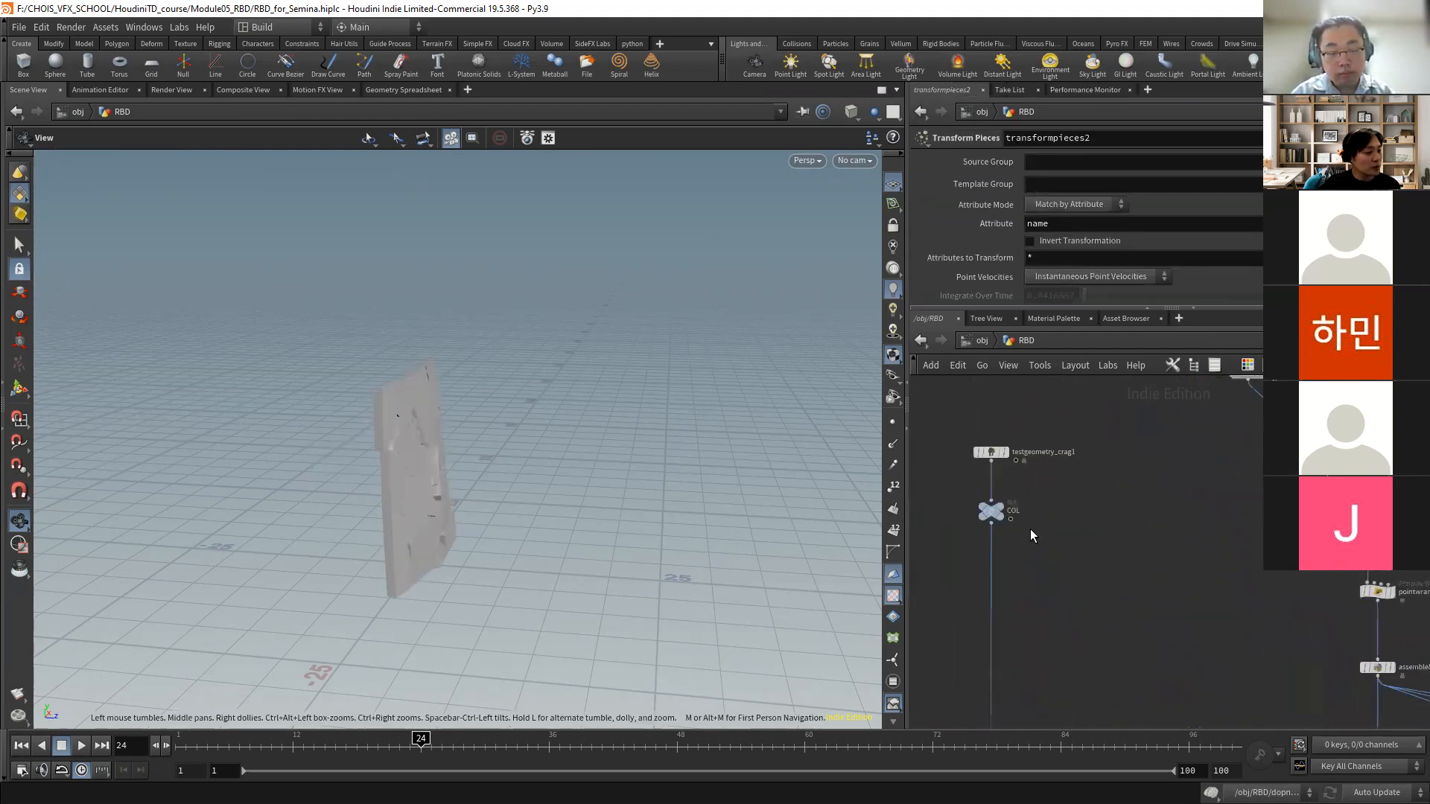
pyautogui.click(1002, 516)
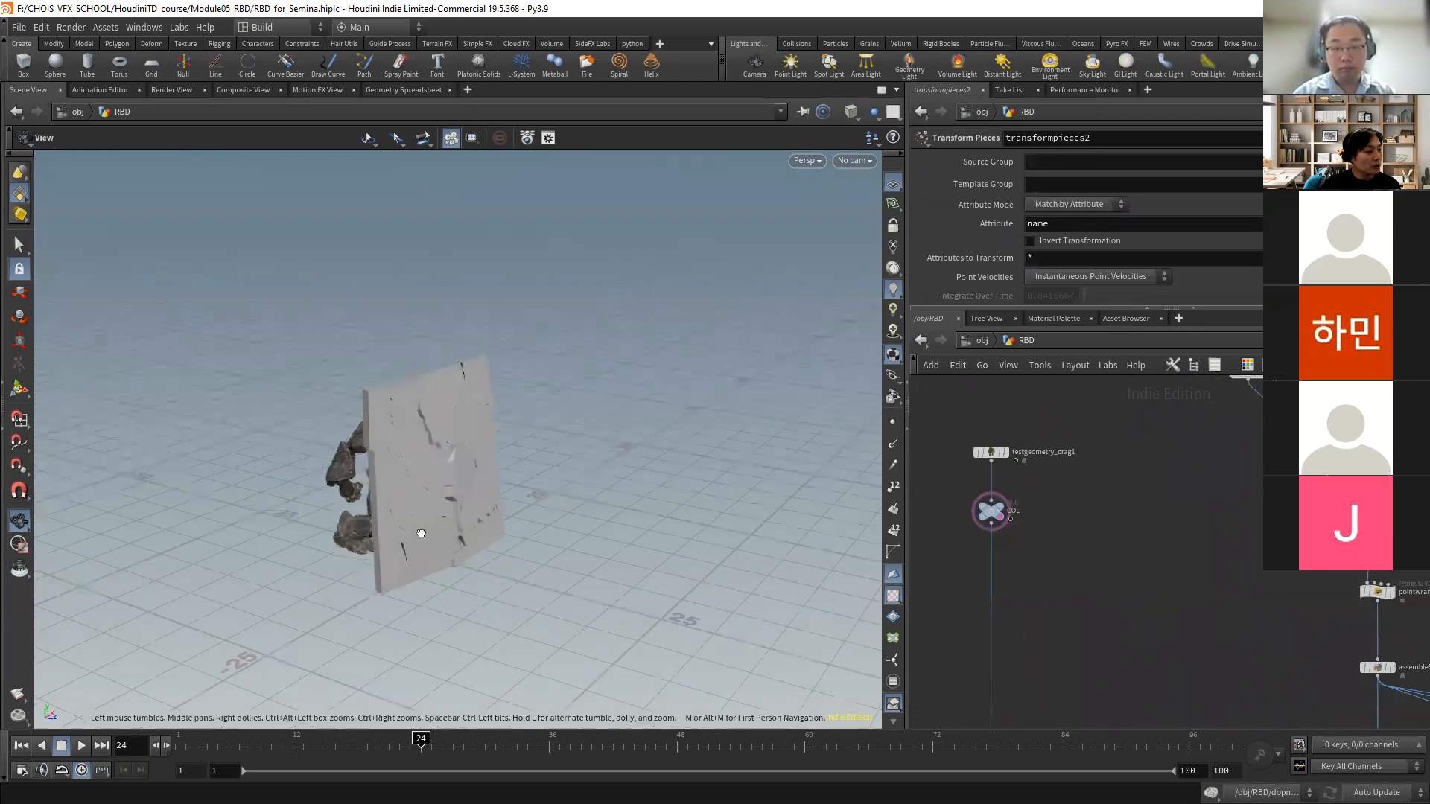
pyautogui.moveTo(421, 534); pyautogui.dragTo(487, 427, button='middle')
# - Play the wall destruction from the first frame, stop playback, and scrub back to frame 39
pyautogui.click(21, 746)
pyautogui.click(81, 744)
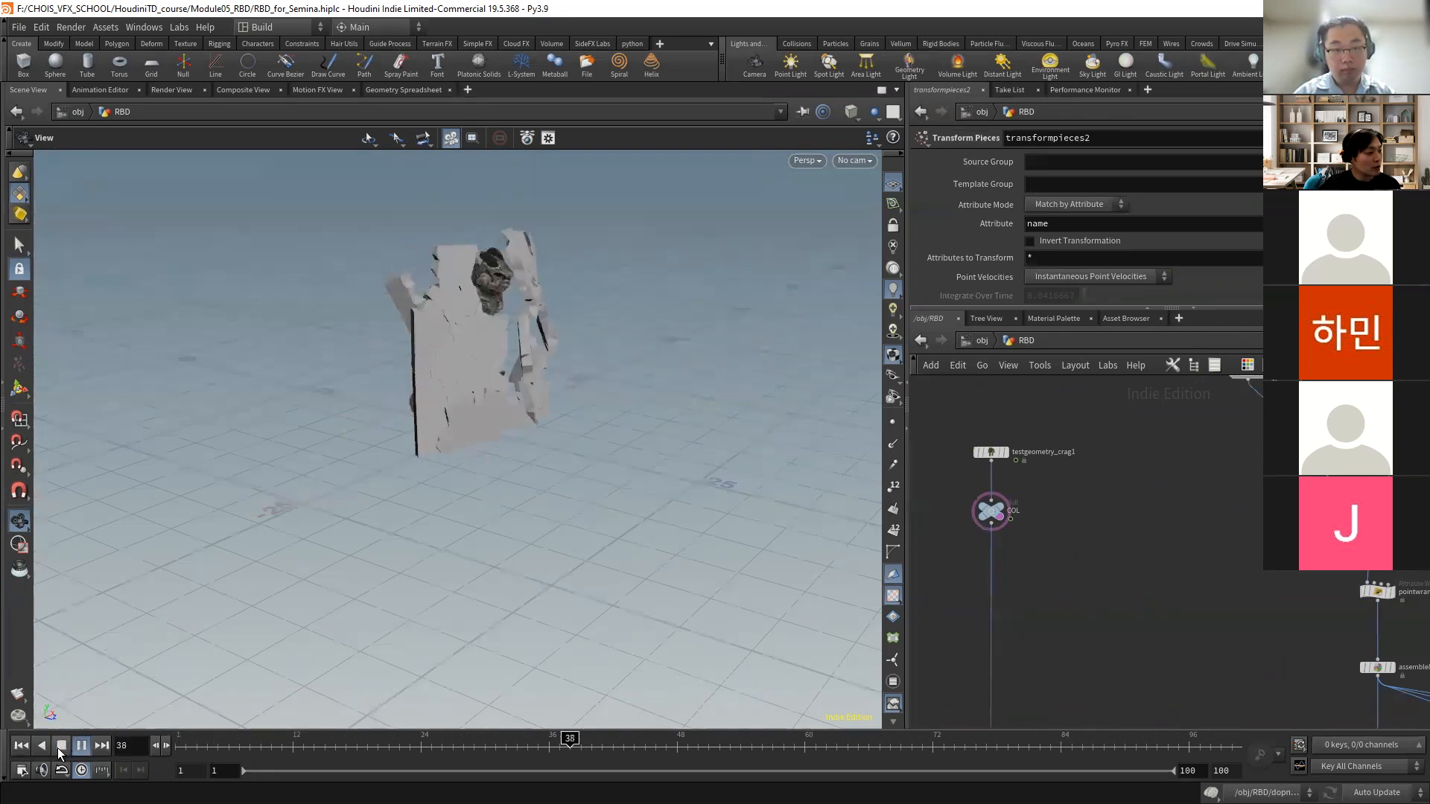
pyautogui.click(58, 747)
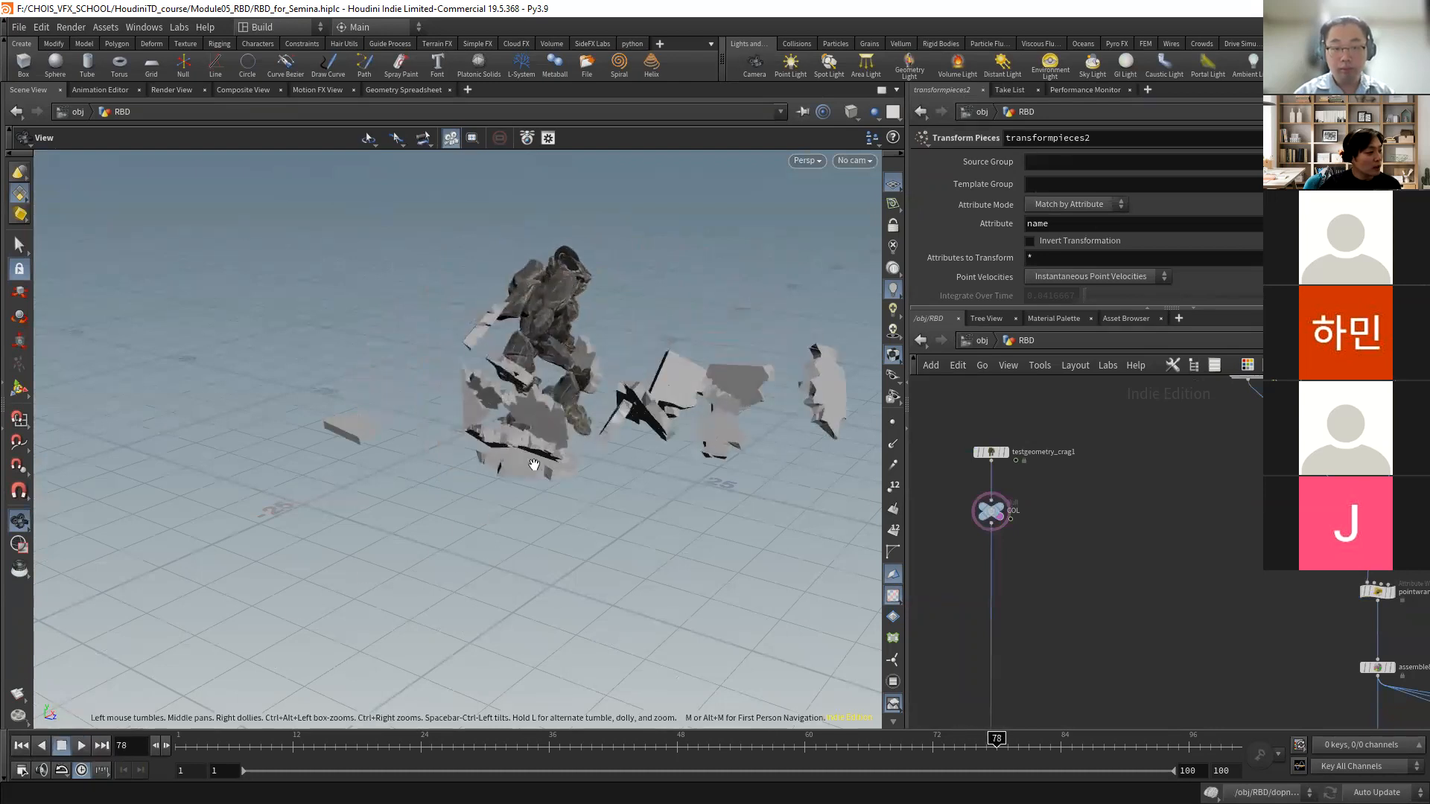
pyautogui.moveTo(588, 737)
pyautogui.mouseDown()
pyautogui.moveTo(507, 721)
pyautogui.moveTo(582, 717)
pyautogui.mouseUp()
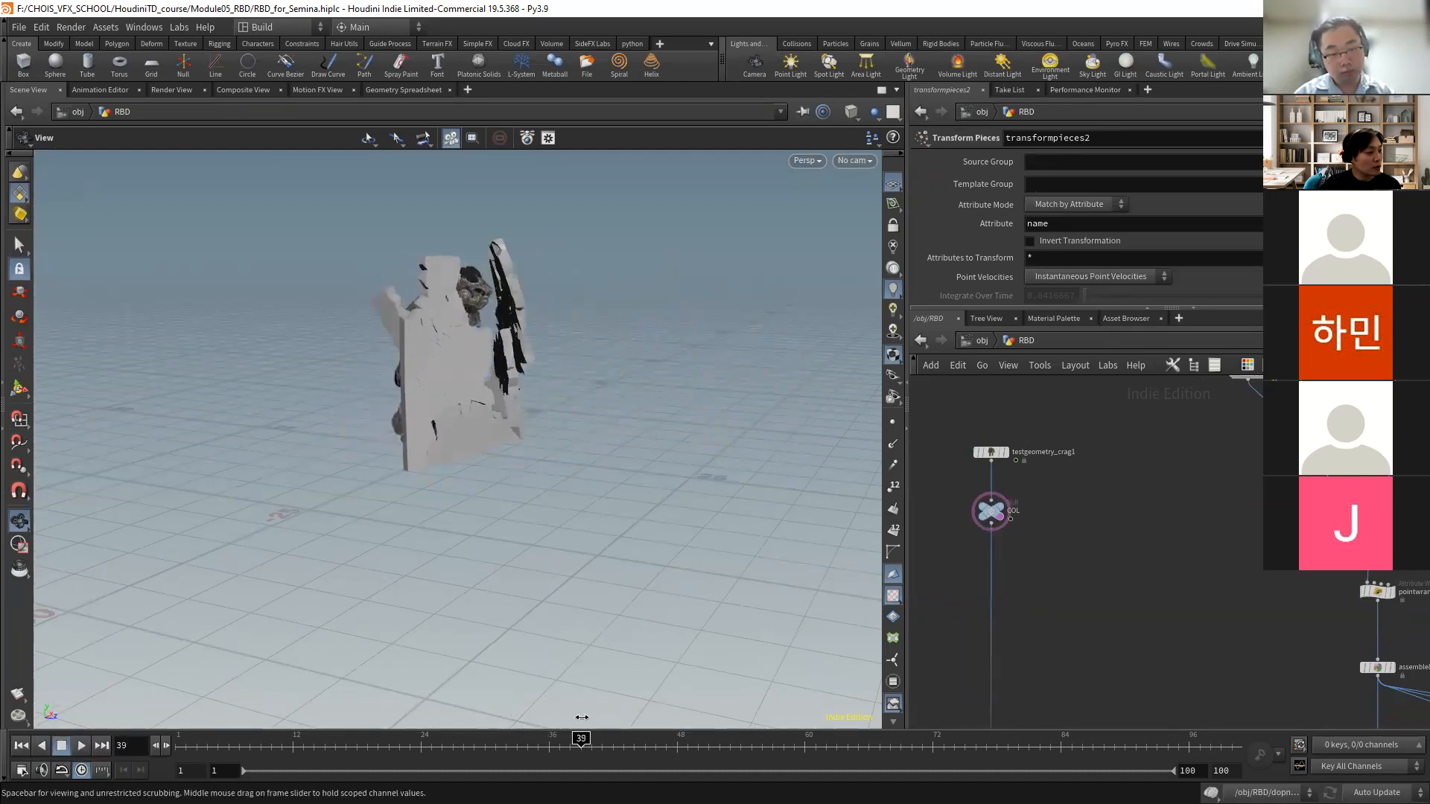
# - Examine the large broken wall pieces around the character from several angles at frame 39
pyautogui.moveTo(537, 438); pyautogui.dragTo(494, 386)
pyautogui.moveTo(494, 386); pyautogui.dragTo(693, 396, button='right')
pyautogui.moveTo(692, 395); pyautogui.dragTo(581, 484, button='middle')
pyautogui.moveTo(582, 483); pyautogui.dragTo(512, 299)
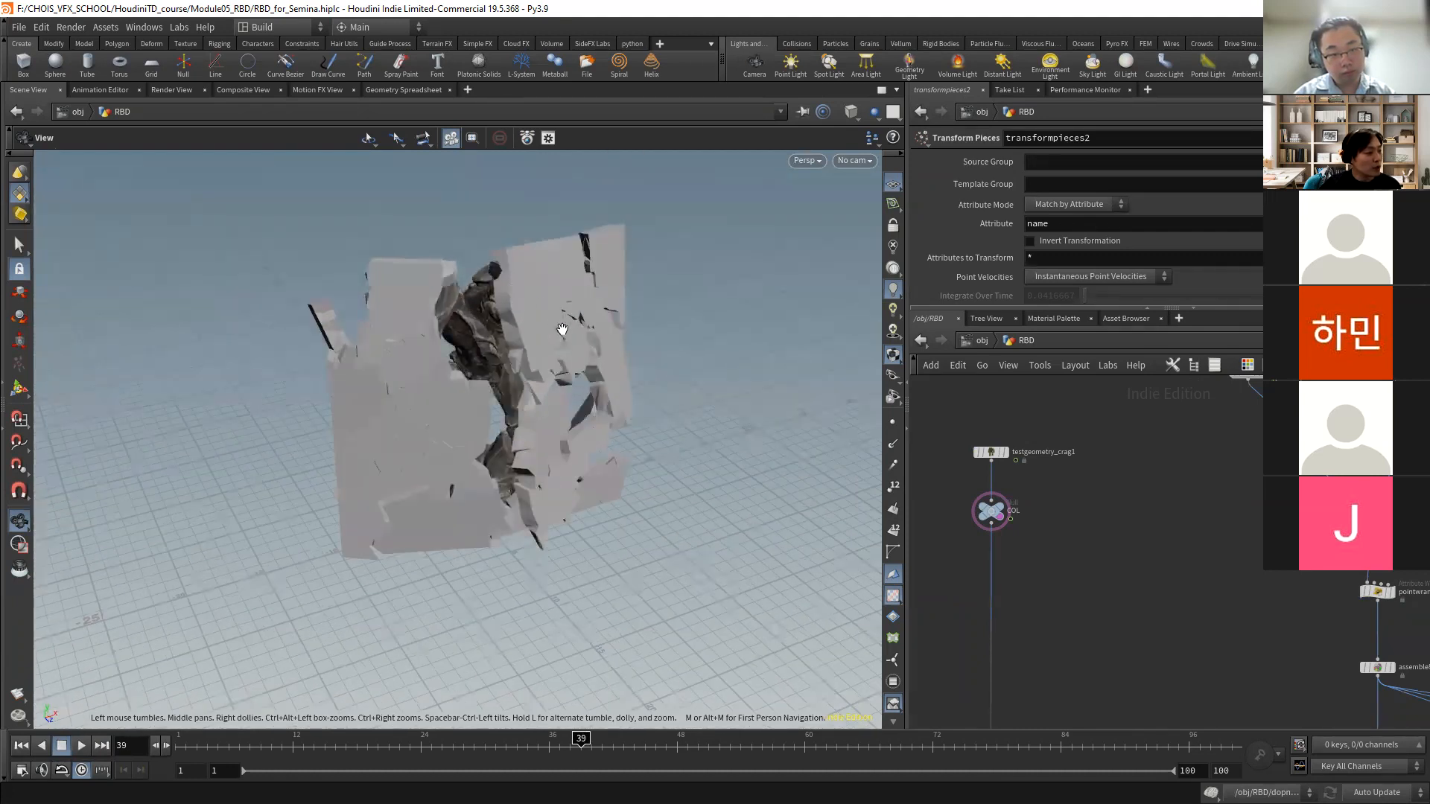
pyautogui.moveTo(512, 408); pyautogui.dragTo(627, 420)
# - Locate the transformpieces5 node in the second simulation branch, display its finely fractured wall, and select the node
pyautogui.scroll(-4, 1136, 639)
pyautogui.moveTo(1136, 639); pyautogui.dragTo(1030, 418, button='middle')
pyautogui.scroll(-4, 1046, 532)
pyautogui.moveTo(1045, 567); pyautogui.dragTo(1026, 457, button='middle')
pyautogui.moveTo(1074, 599); pyautogui.dragTo(1084, 478, button='middle')
pyautogui.scroll(5, 1057, 583)
pyautogui.moveTo(1038, 575); pyautogui.dragTo(1129, 552, button='middle')
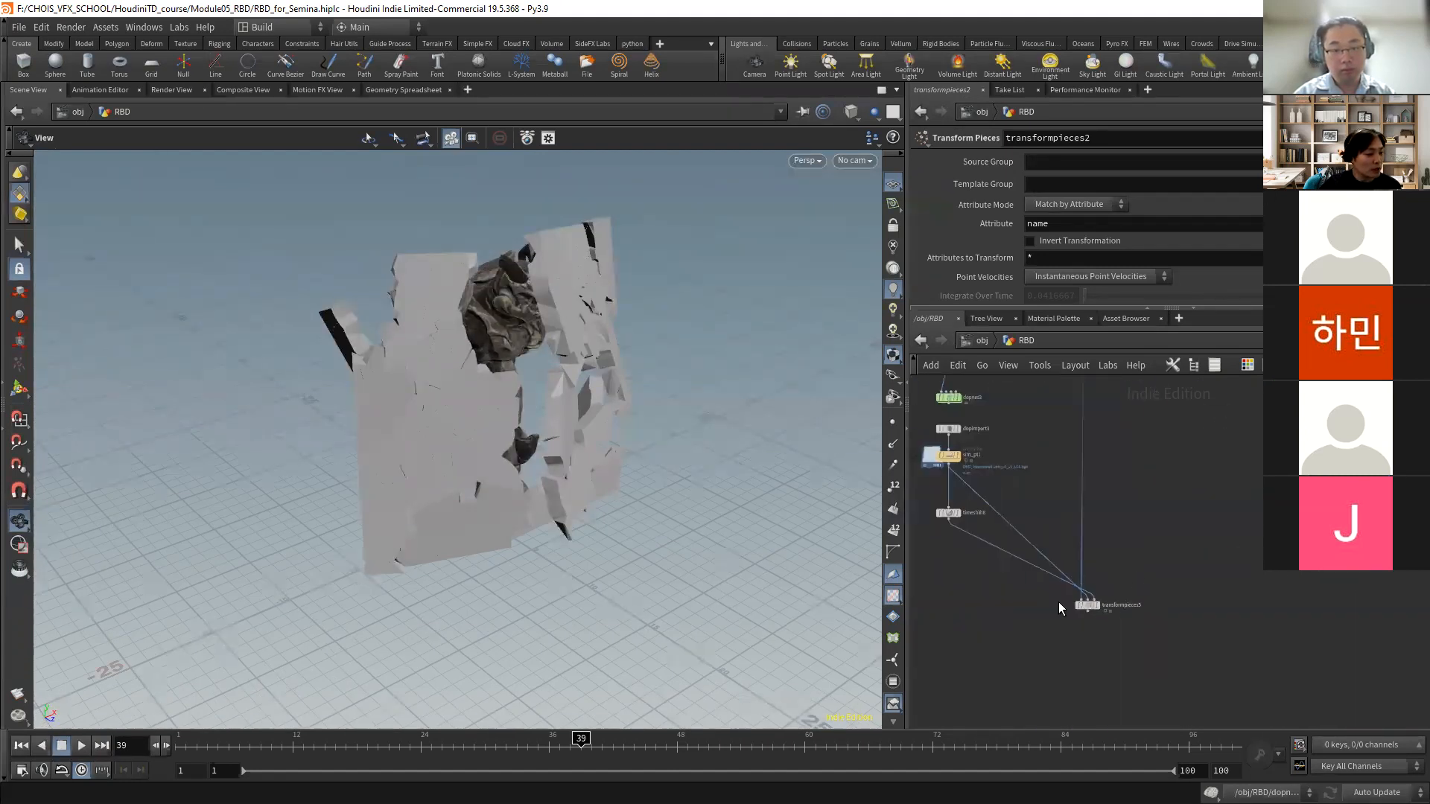
pyautogui.click(1099, 603)
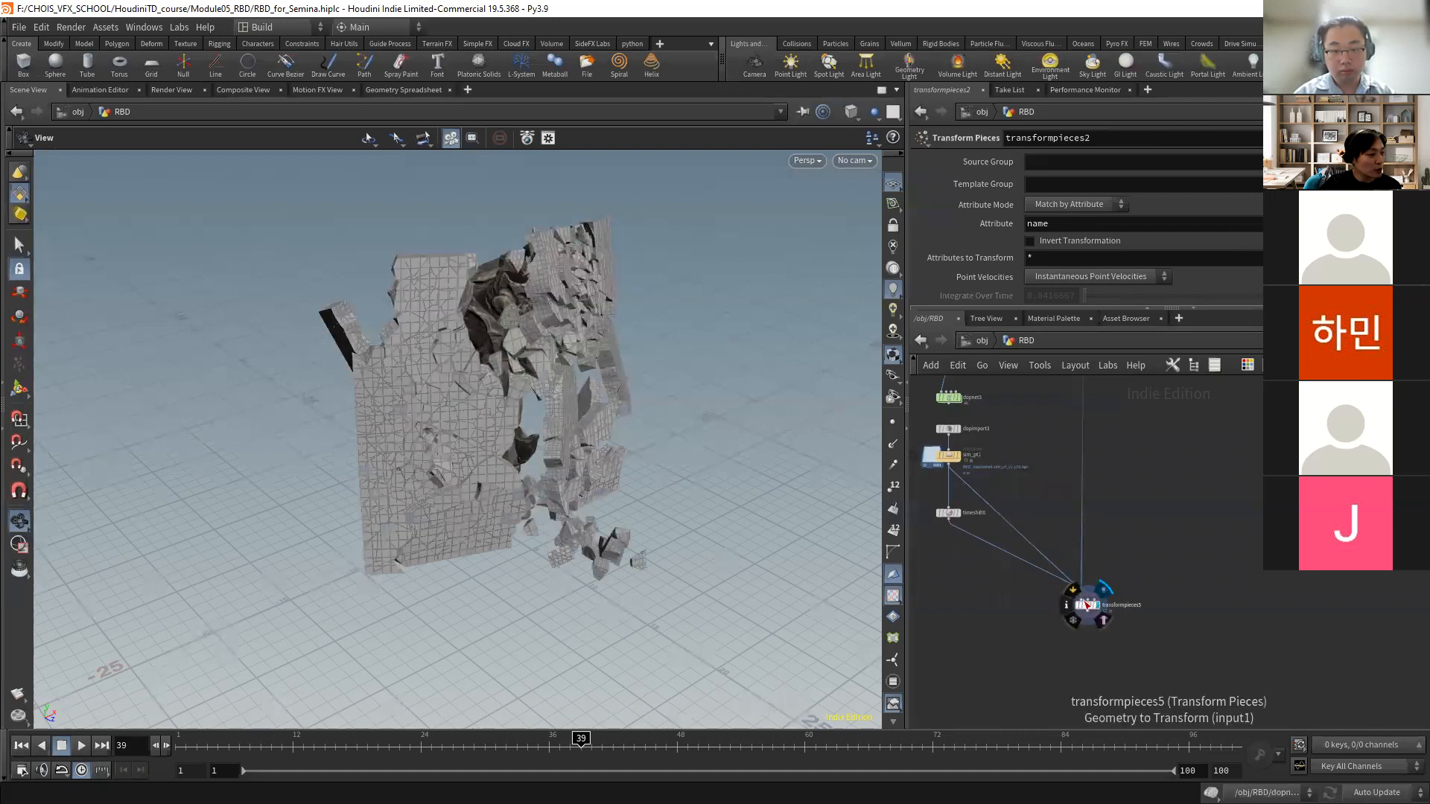
pyautogui.click(1087, 605)
# - Play the finely fractured wall's destruction from the first frame and stop near the end
pyautogui.click(21, 746)
pyautogui.click(82, 746)
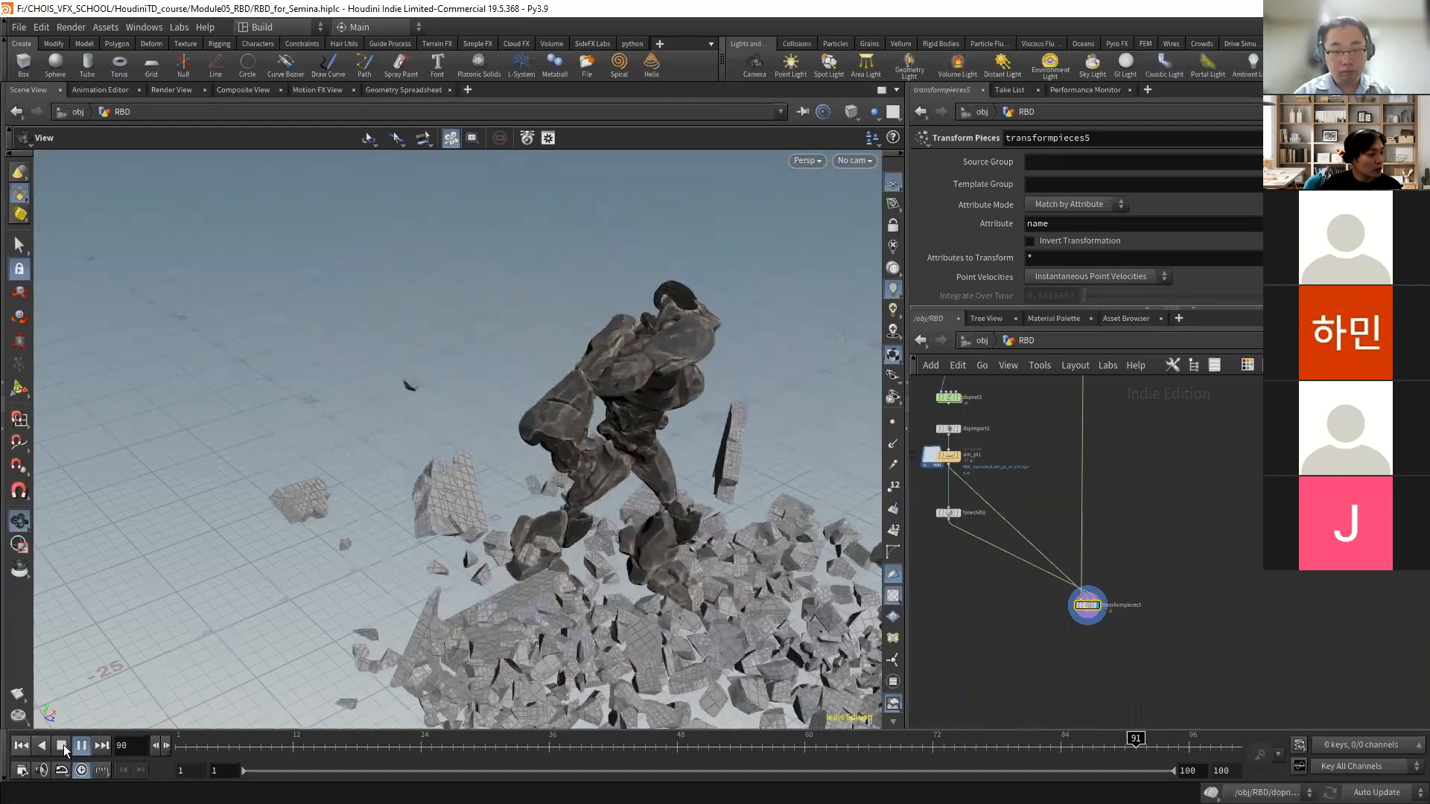
pyautogui.click(64, 751)
# - View the finely fractured wall from farther away and scrub the simulation to frame 35
pyautogui.moveTo(482, 443); pyautogui.dragTo(391, 457)
pyautogui.moveTo(391, 457); pyautogui.dragTo(493, 475, button='right')
pyautogui.moveTo(493, 474); pyautogui.dragTo(492, 447)
pyautogui.moveTo(270, 742); pyautogui.dragTo(536, 736)
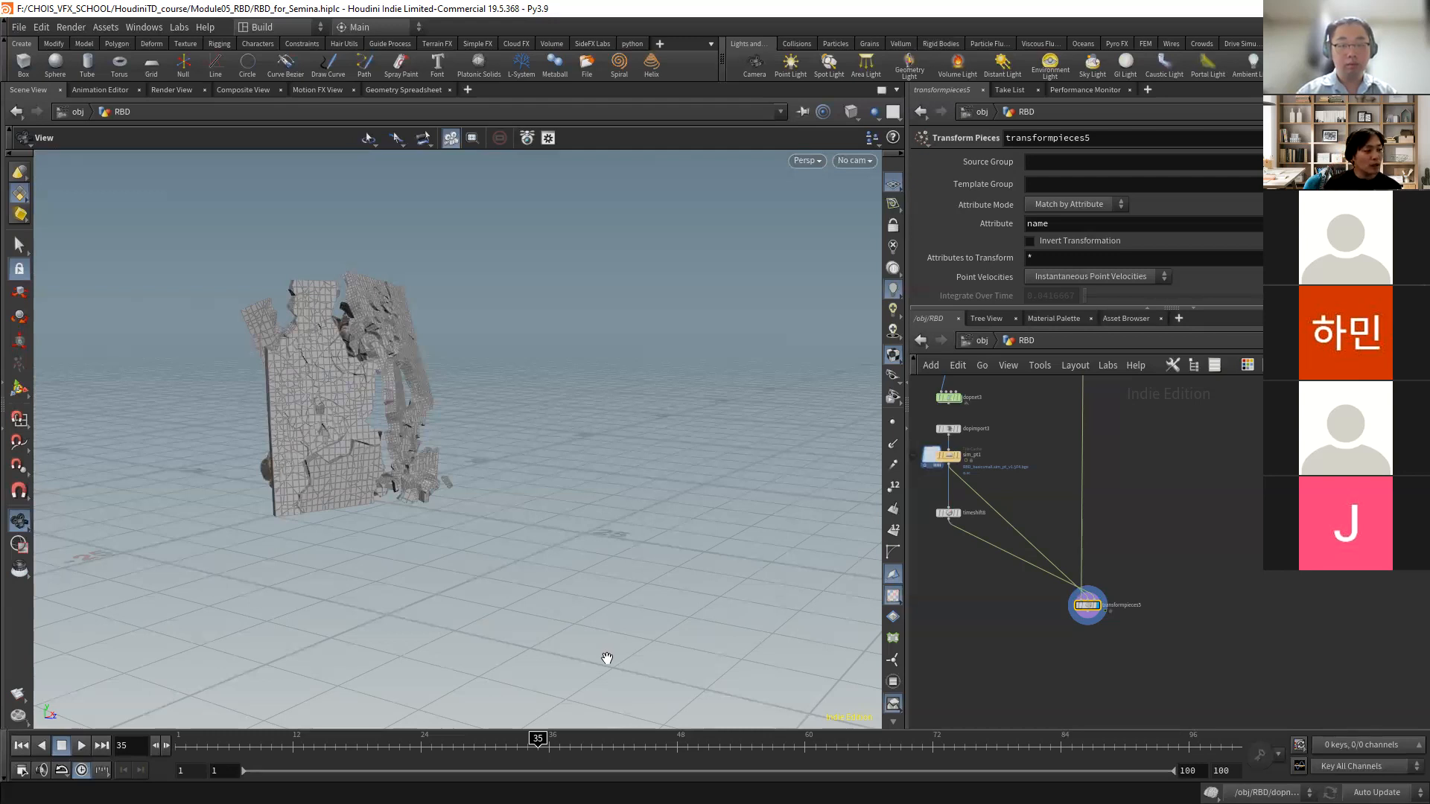
# - Locate the assemble14 node below transformpieces2, select and display its coarse wall pieces, and scrub the simulation to frame 61
pyautogui.moveTo(476, 503); pyautogui.dragTo(470, 386)
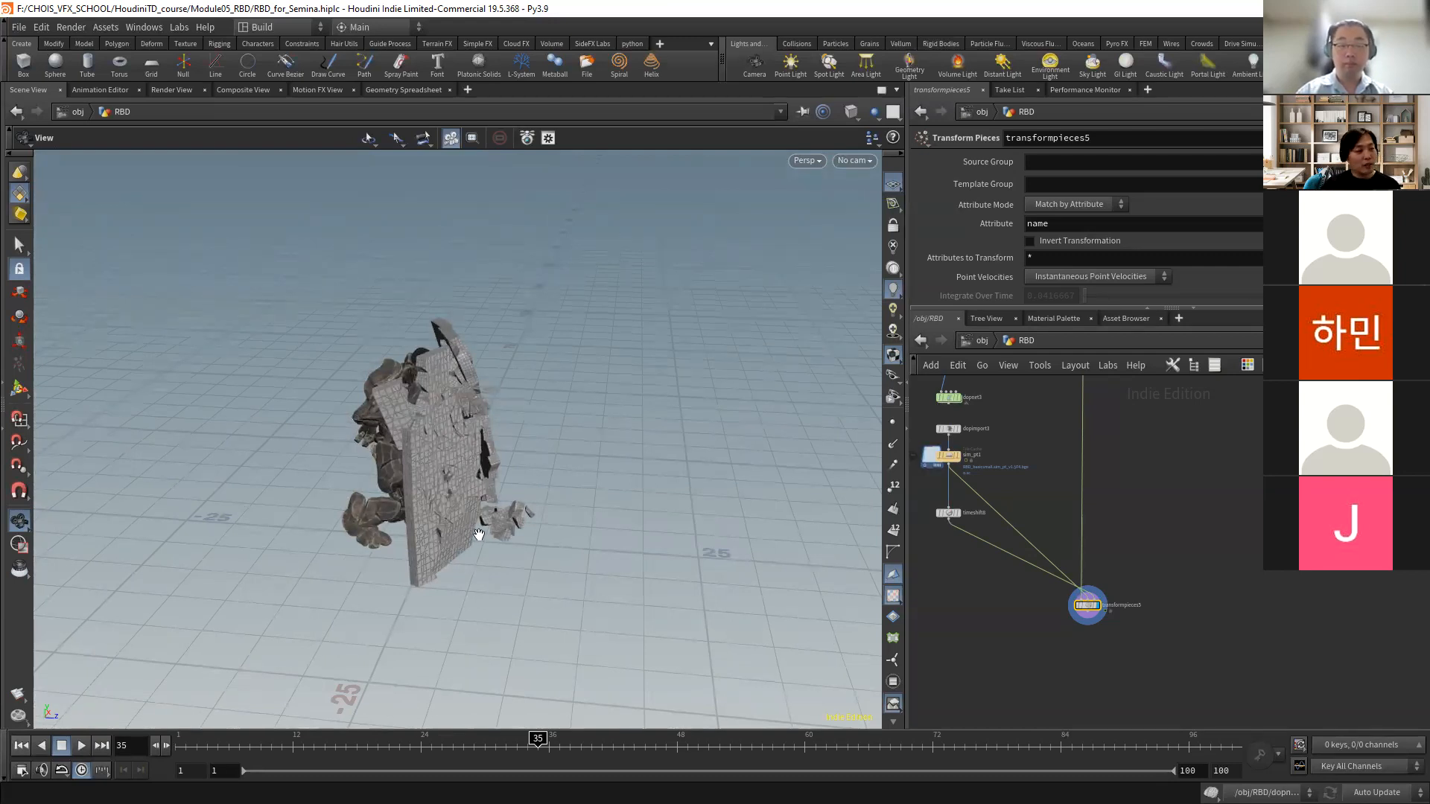
pyautogui.moveTo(500, 497); pyautogui.dragTo(383, 370)
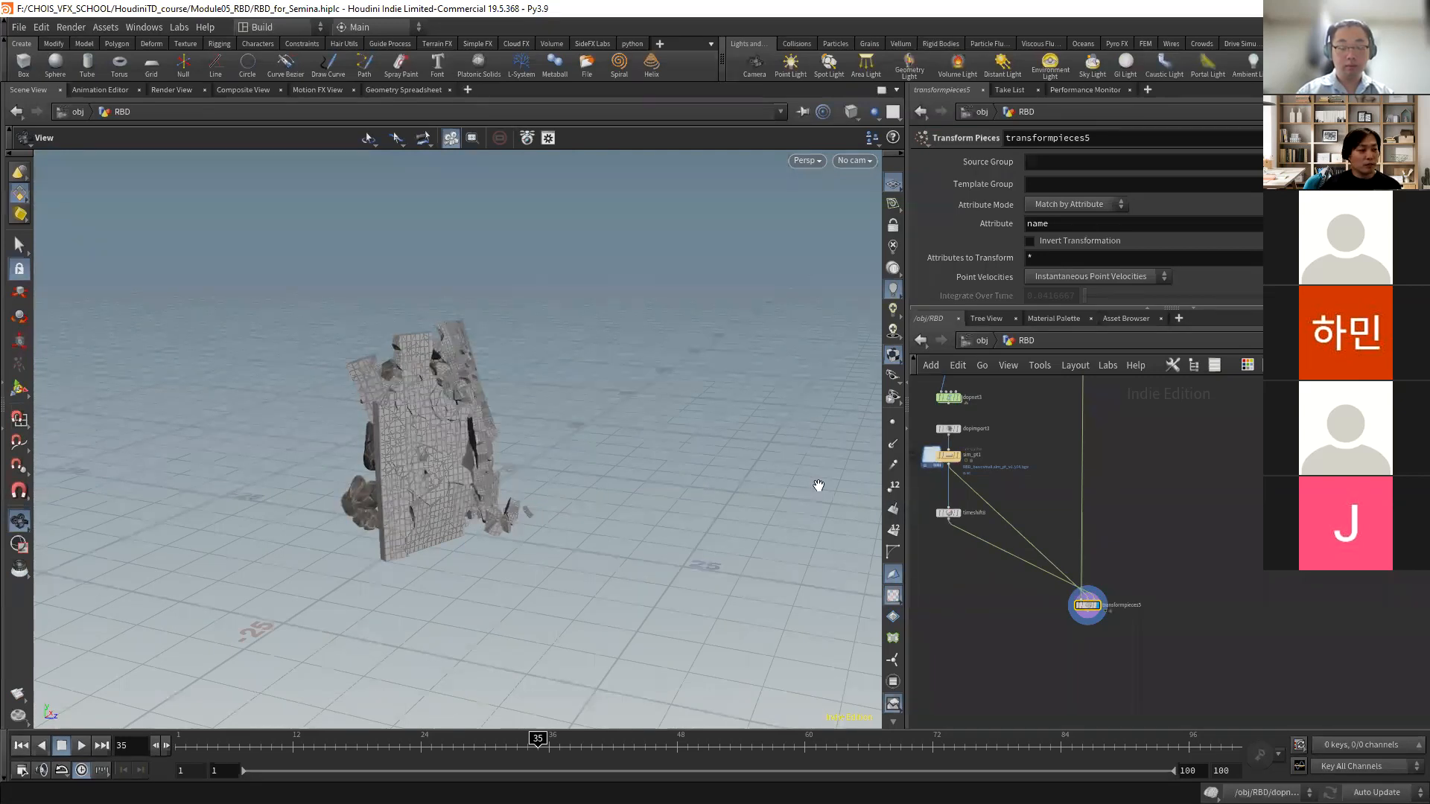
pyautogui.scroll(-5, 1168, 650)
pyautogui.moveTo(1179, 608); pyautogui.dragTo(1143, 704, button='middle')
pyautogui.moveTo(1107, 580); pyautogui.dragTo(1063, 708, button='middle')
pyautogui.moveTo(1043, 545); pyautogui.dragTo(1025, 729, button='middle')
pyautogui.moveTo(1038, 651); pyautogui.dragTo(1040, 521, button='middle')
pyautogui.moveTo(1035, 652); pyautogui.dragTo(1018, 705, button='middle')
pyautogui.scroll(5, 1079, 607)
pyautogui.moveTo(1057, 616); pyautogui.dragTo(1060, 451, button='middle')
pyautogui.moveTo(1116, 620); pyautogui.dragTo(1092, 432, button='middle')
pyautogui.scroll(-1, 1093, 578)
pyautogui.scroll(1, 1092, 573)
pyautogui.moveTo(1090, 561); pyautogui.dragTo(1084, 451, button='middle')
pyautogui.scroll(2, 1042, 555)
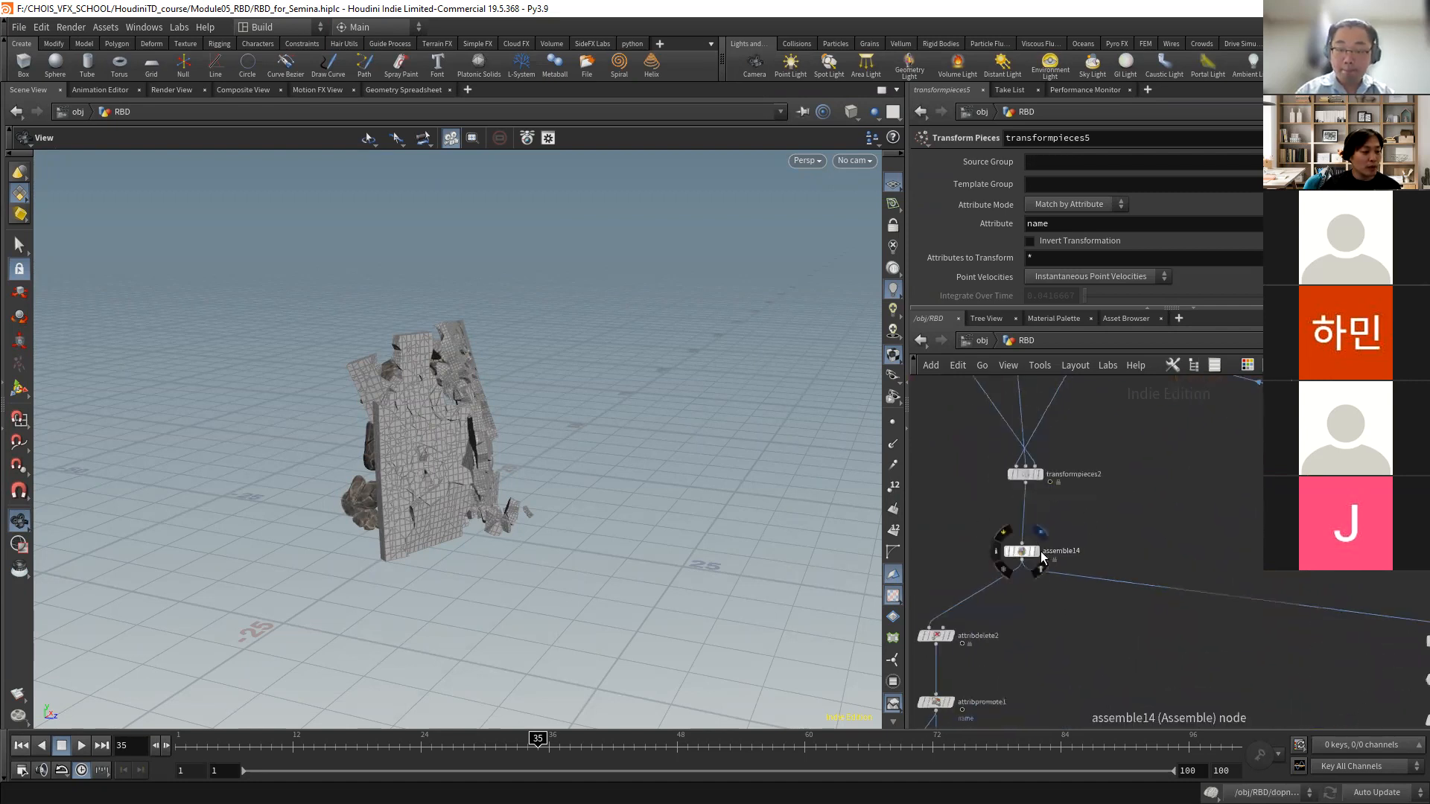
pyautogui.click(1042, 557)
pyautogui.click(1022, 551)
pyautogui.moveTo(477, 758); pyautogui.dragTo(817, 746)
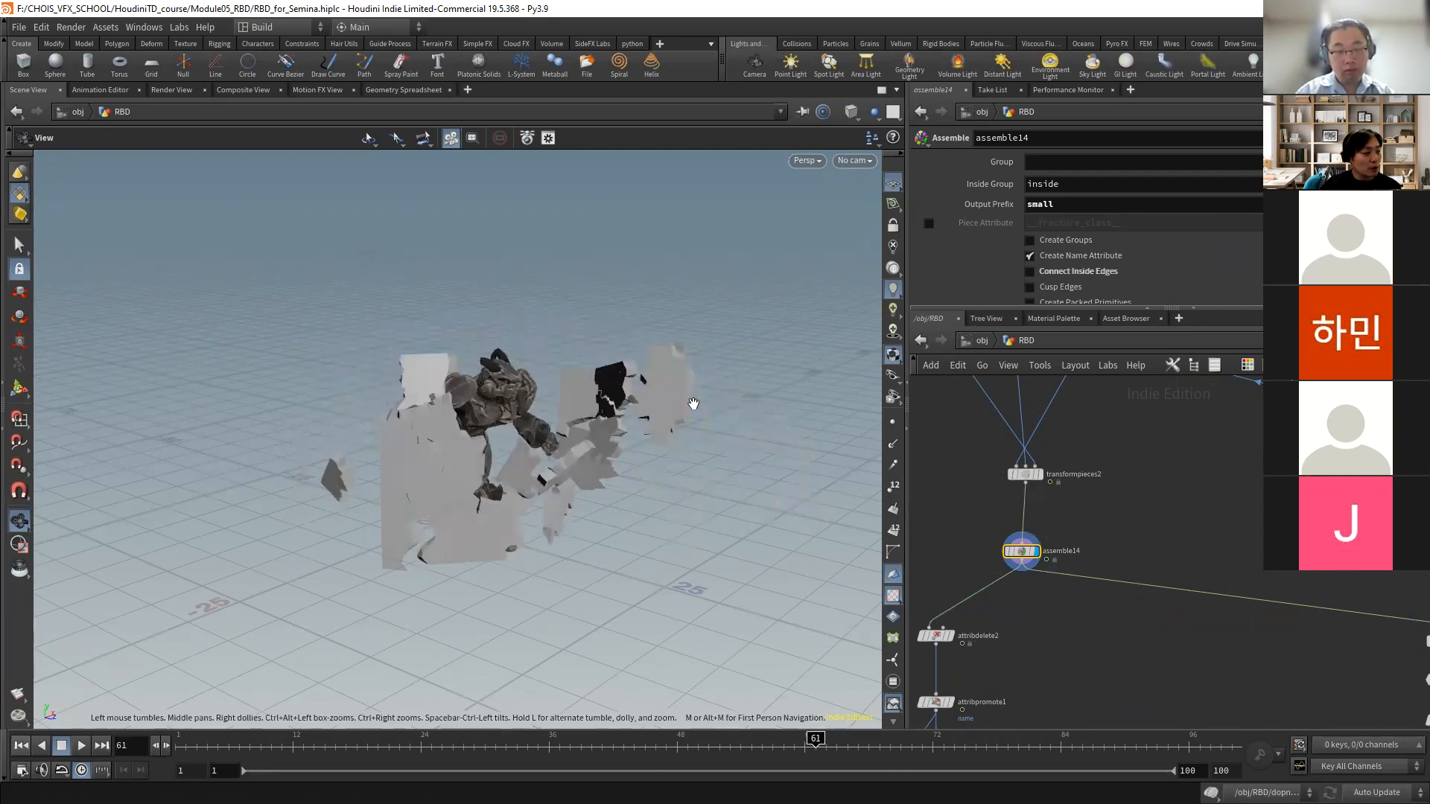
# - Go inside the dopnet2 simulation network, play the coarse wall's destruction from the first frame, and rewind
pyautogui.scroll(-3, 1172, 499)
pyautogui.moveTo(1142, 451); pyautogui.dragTo(1127, 619, button='middle')
pyautogui.moveTo(1116, 481); pyautogui.dragTo(1107, 584, button='middle')
pyautogui.moveTo(1048, 433); pyautogui.dragTo(1046, 563, button='middle')
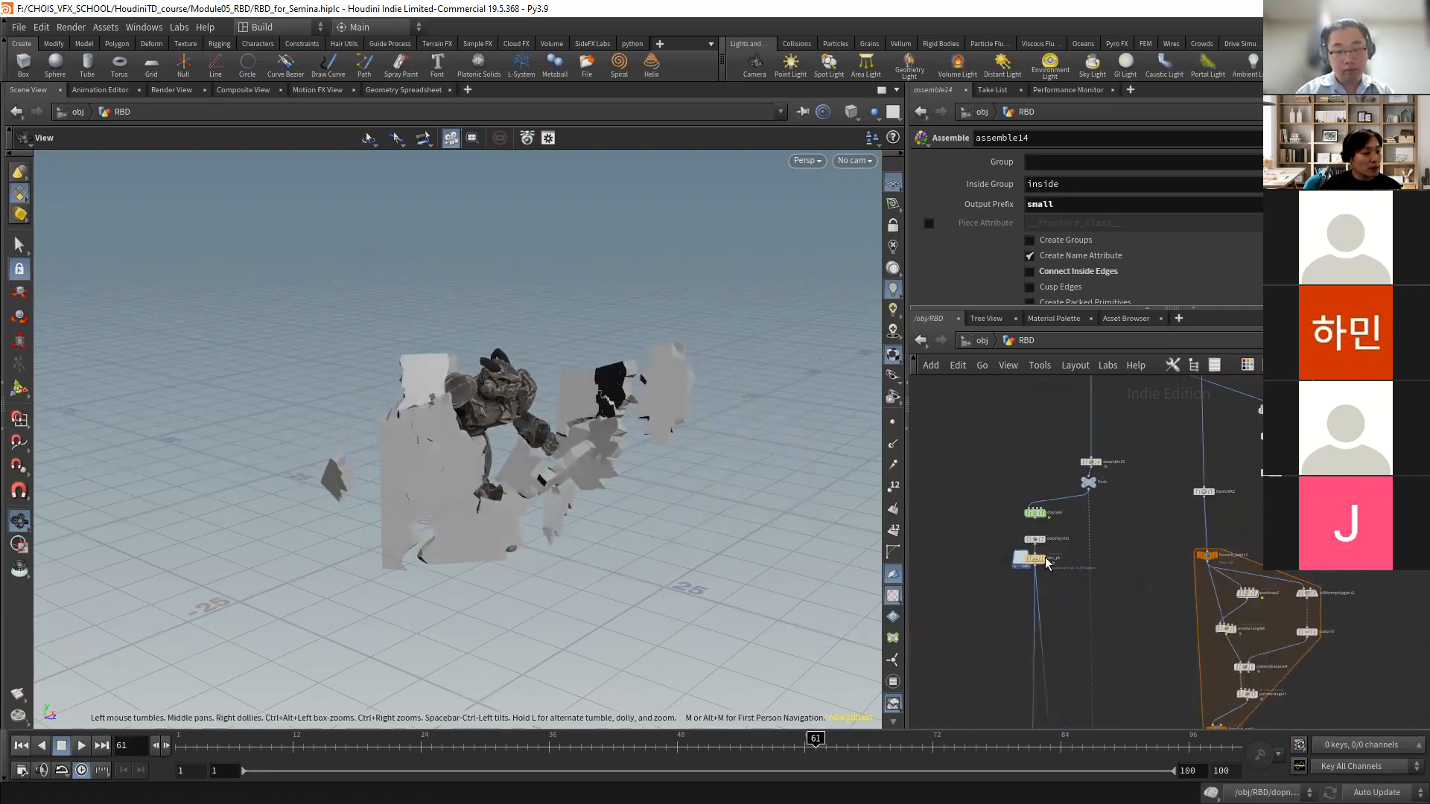
pyautogui.click(21, 745)
pyautogui.scroll(3, 1020, 570)
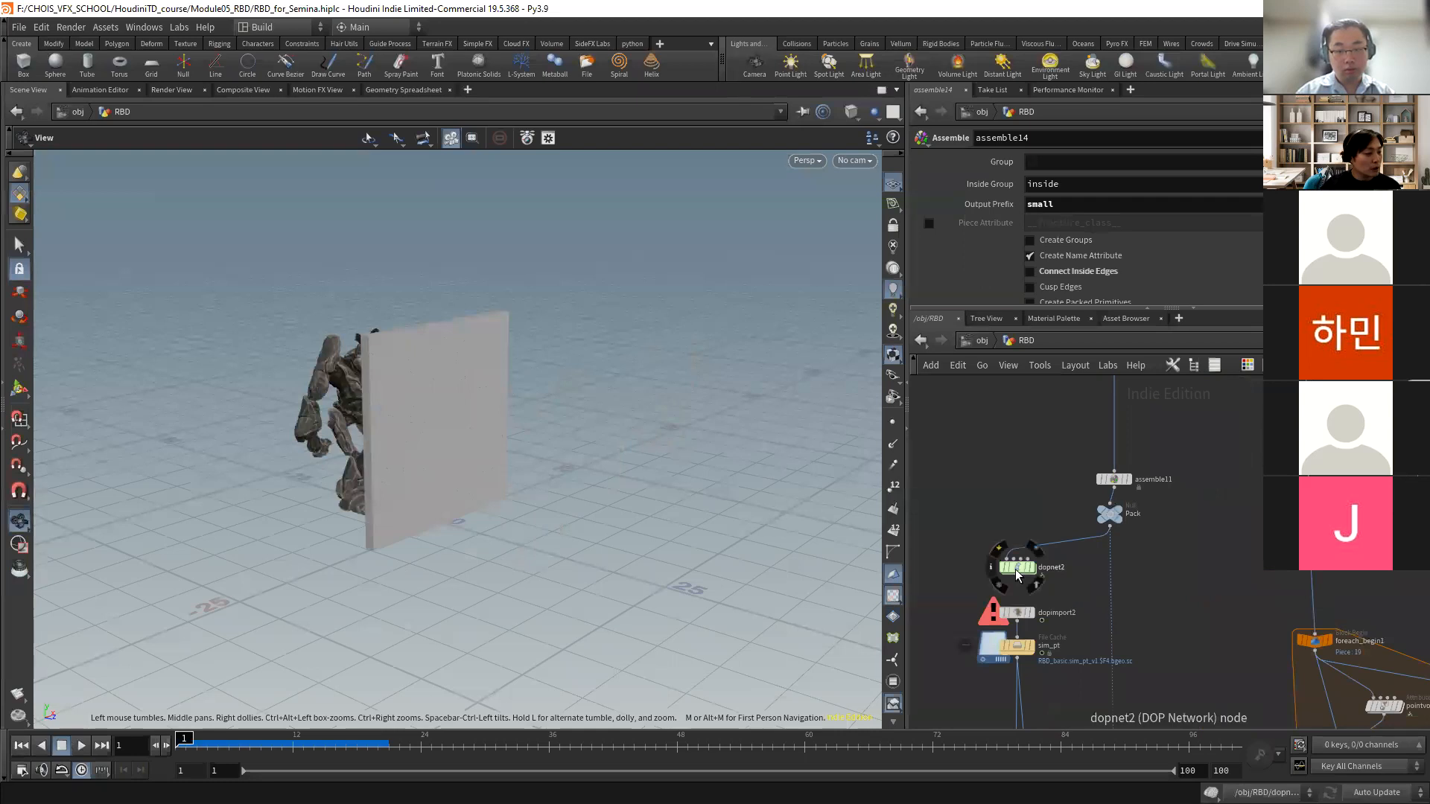
pyautogui.doubleClick(1016, 570)
pyautogui.click(82, 744)
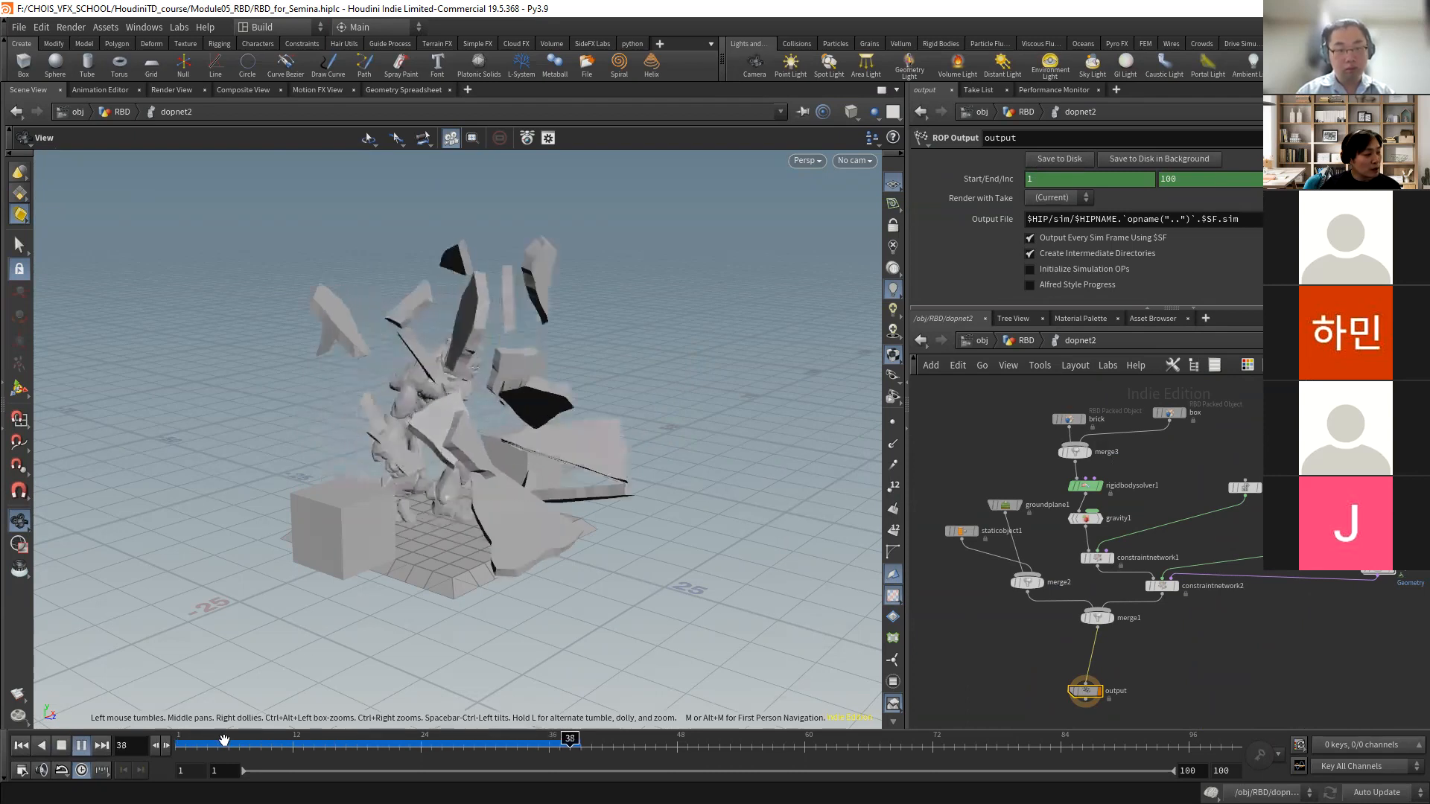
pyautogui.click(61, 746)
pyautogui.click(21, 745)
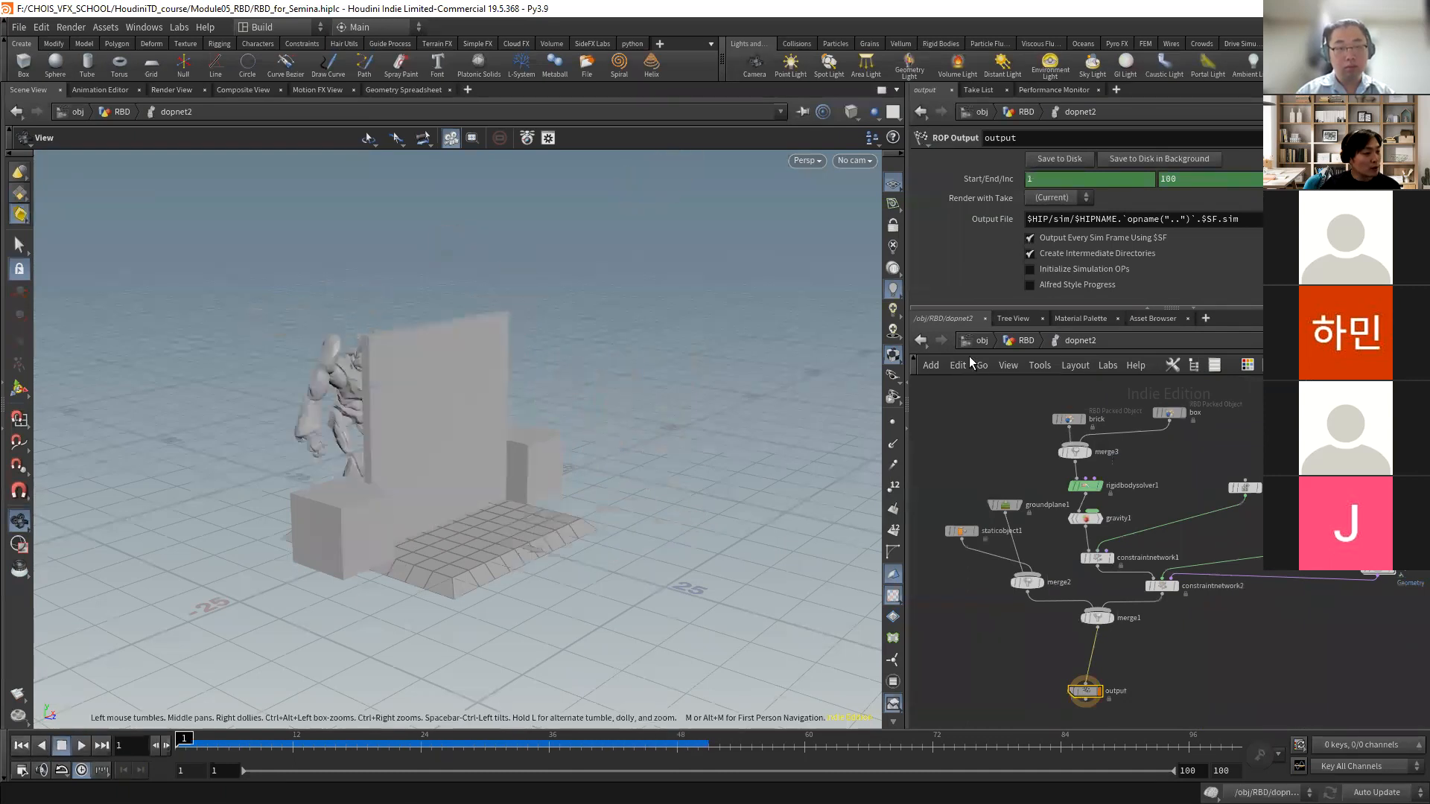
# - Return to the RBD network, display the dopimport2 points, play them through the simulation, and rewind
pyautogui.click(1016, 340)
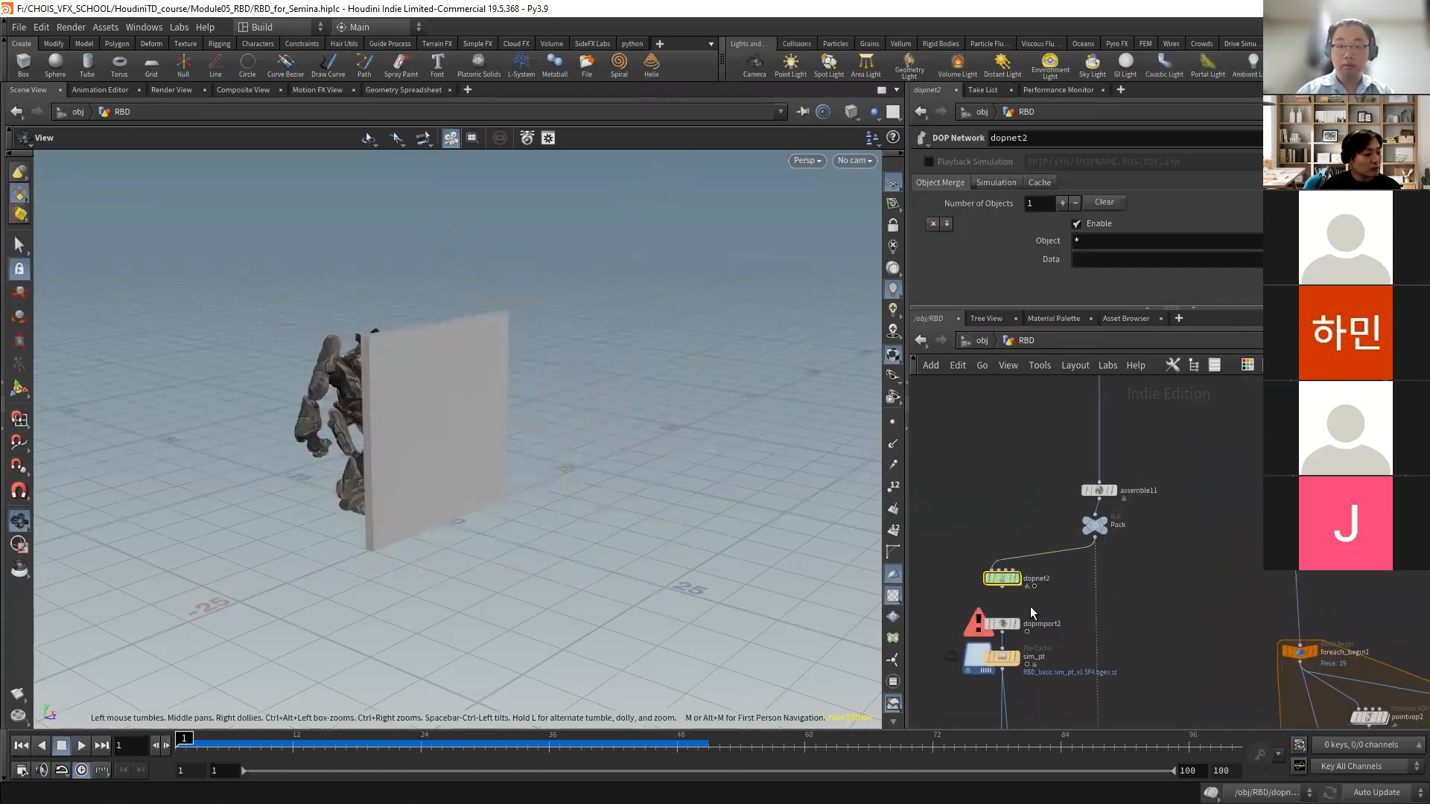
pyautogui.click(1007, 621)
pyautogui.click(1013, 624)
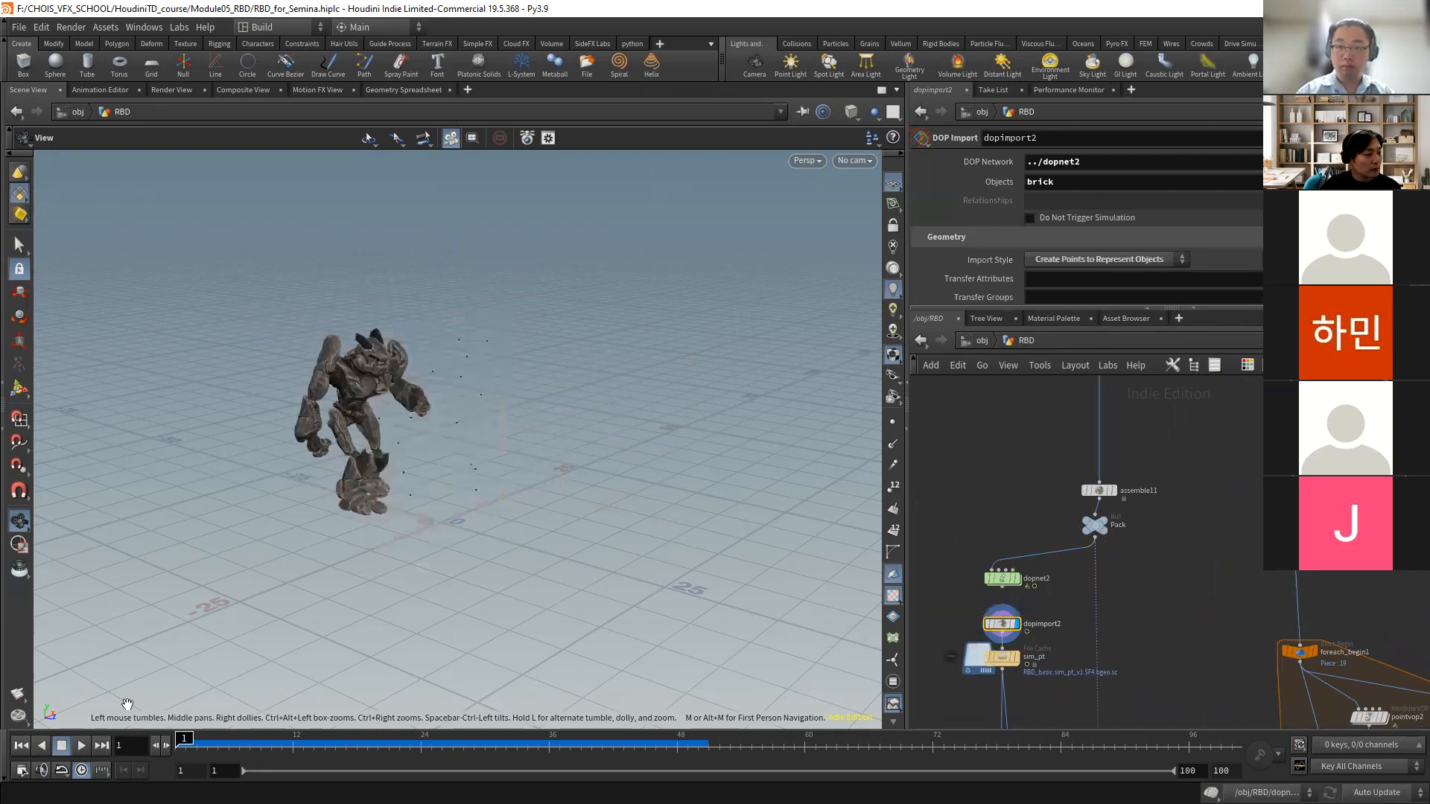
pyautogui.click(75, 745)
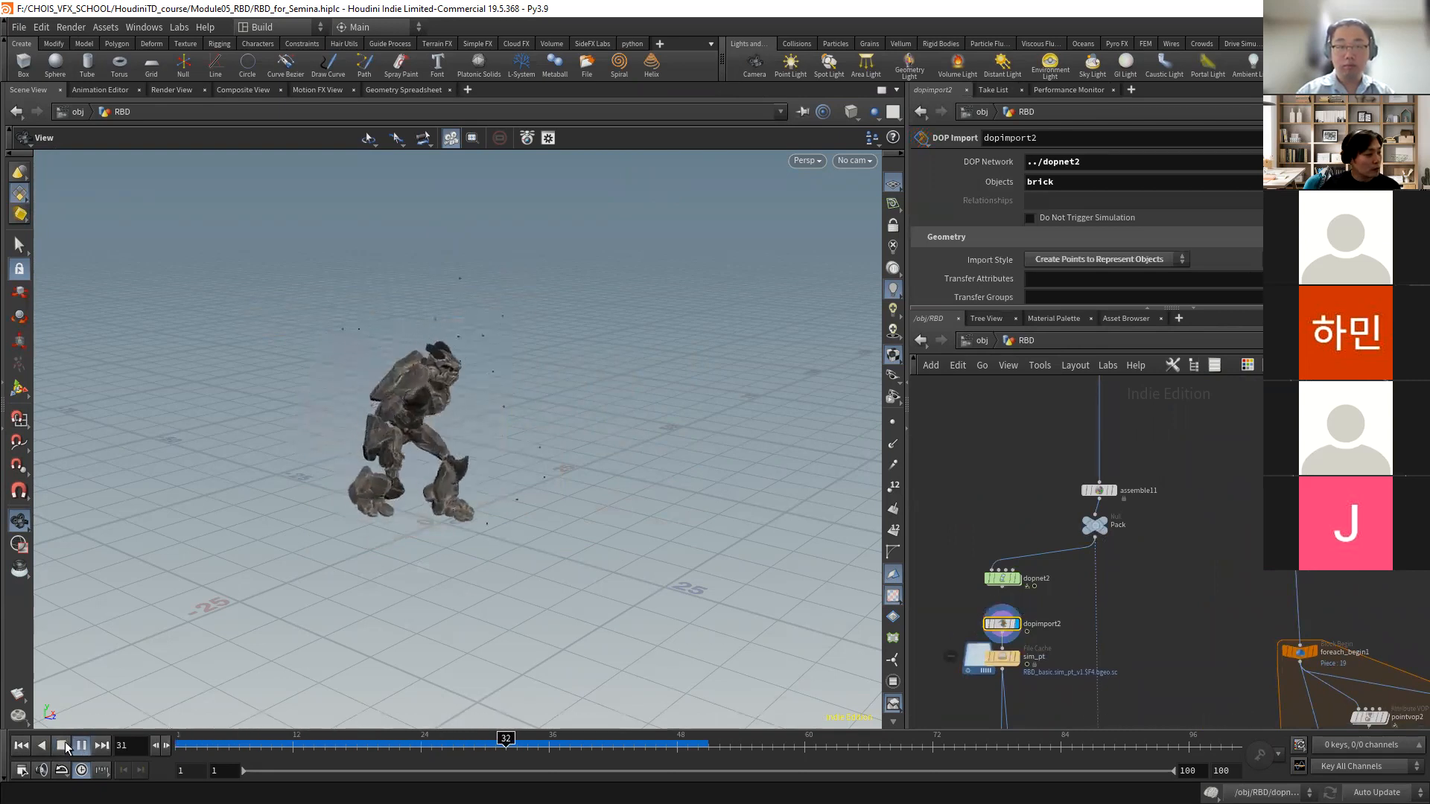
pyautogui.click(23, 747)
# - Display the cached points of the sim_pt node and play them from the first frame for a while
pyautogui.click(1014, 656)
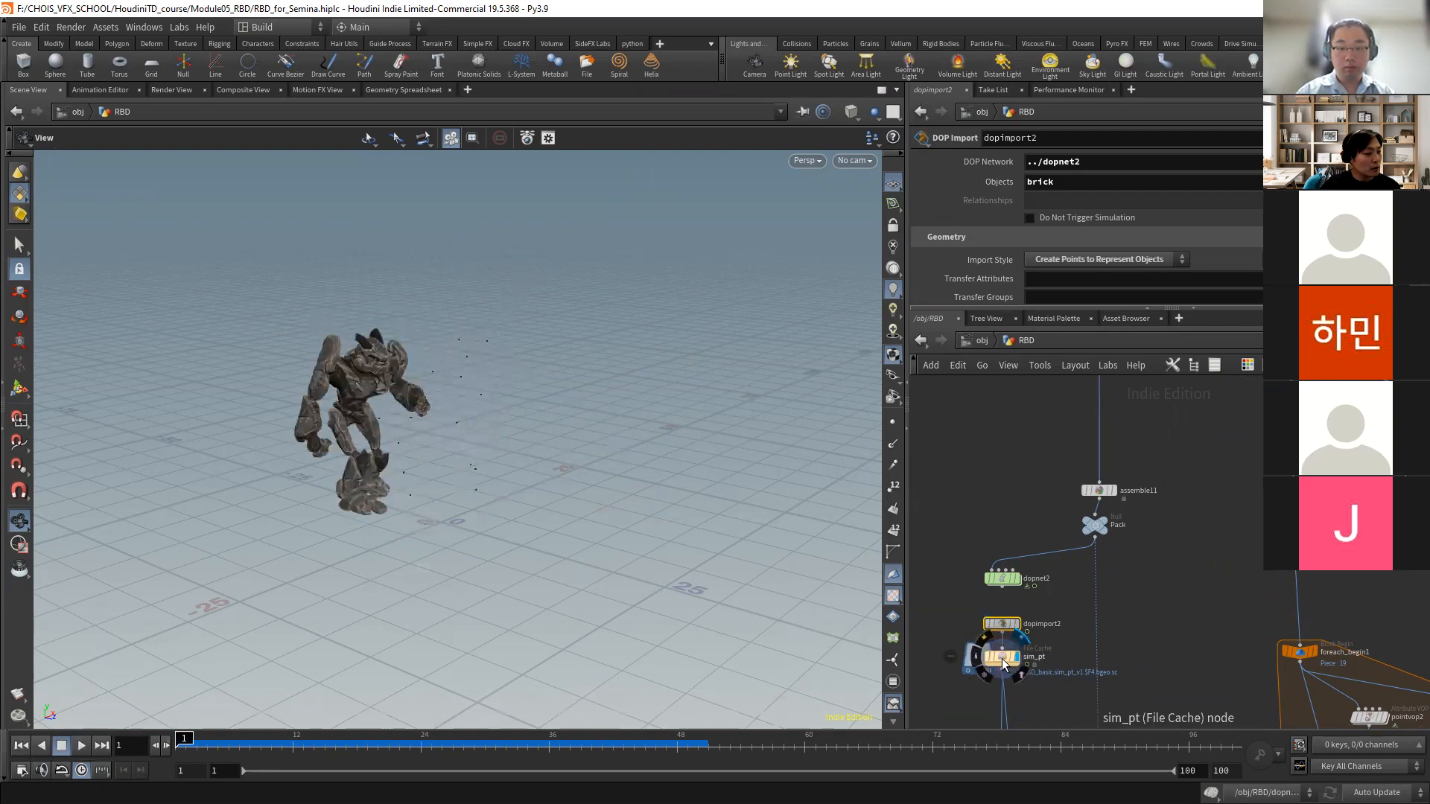
pyautogui.click(84, 743)
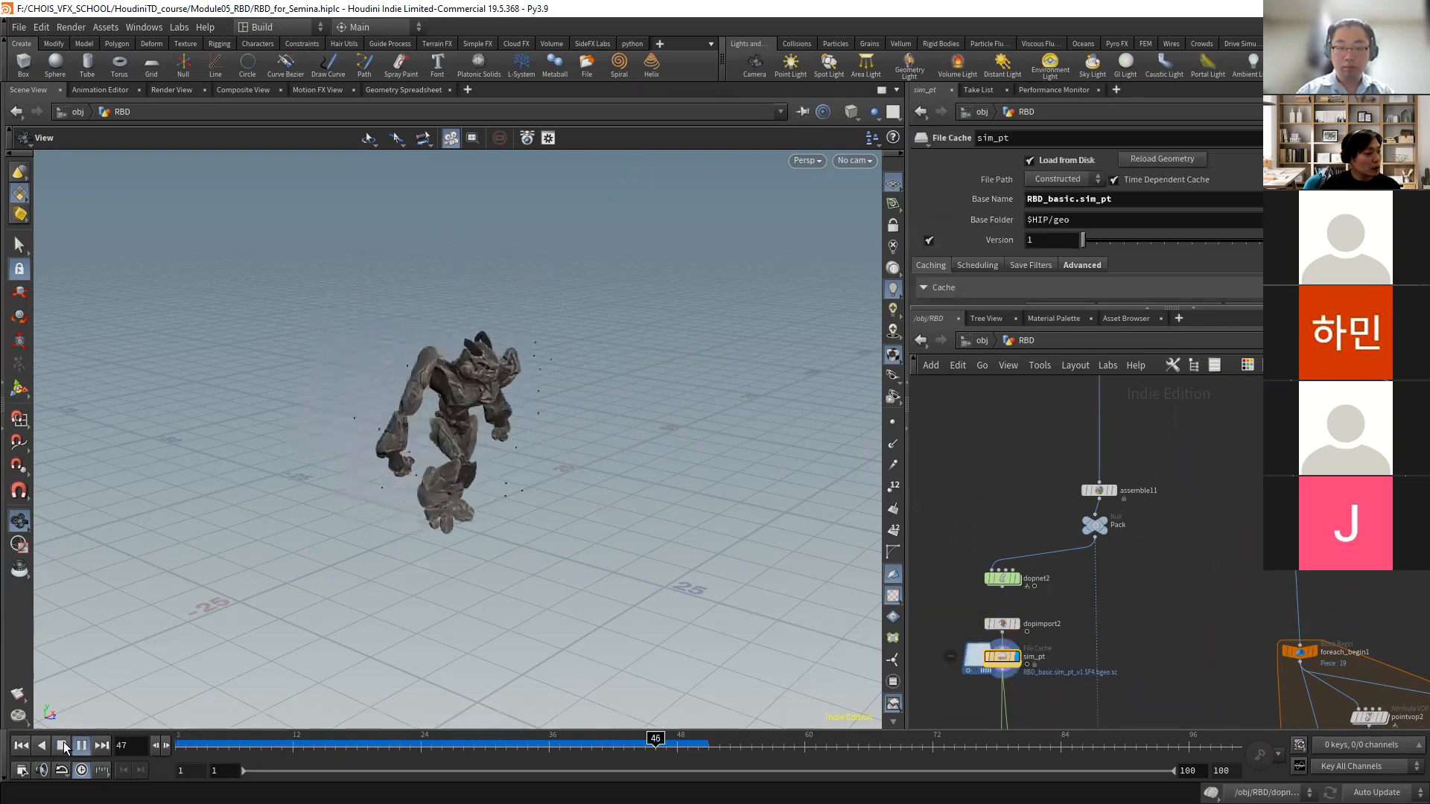
pyautogui.click(62, 744)
# - Locate the source box5 node at the start of the wall's fracture branch and select it
pyautogui.scroll(-3, 1106, 619)
pyautogui.moveTo(1106, 620); pyautogui.dragTo(1012, 715, button='middle')
pyautogui.moveTo(1042, 630); pyautogui.dragTo(1056, 686, button='middle')
pyautogui.scroll(4, 1066, 617)
pyautogui.moveTo(1092, 588); pyautogui.dragTo(1185, 655, button='middle')
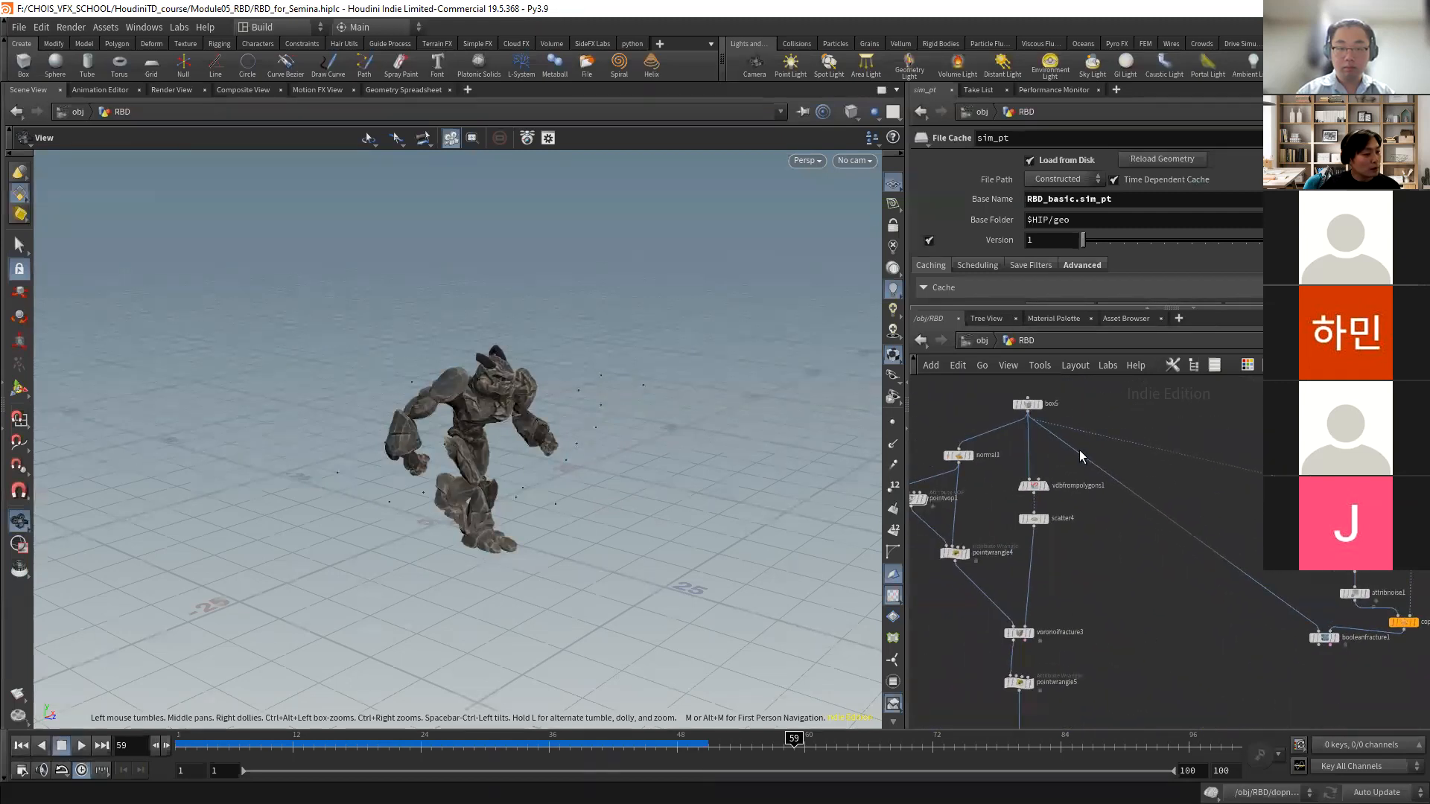
pyautogui.click(1027, 406)
pyautogui.scroll(-4, 1088, 544)
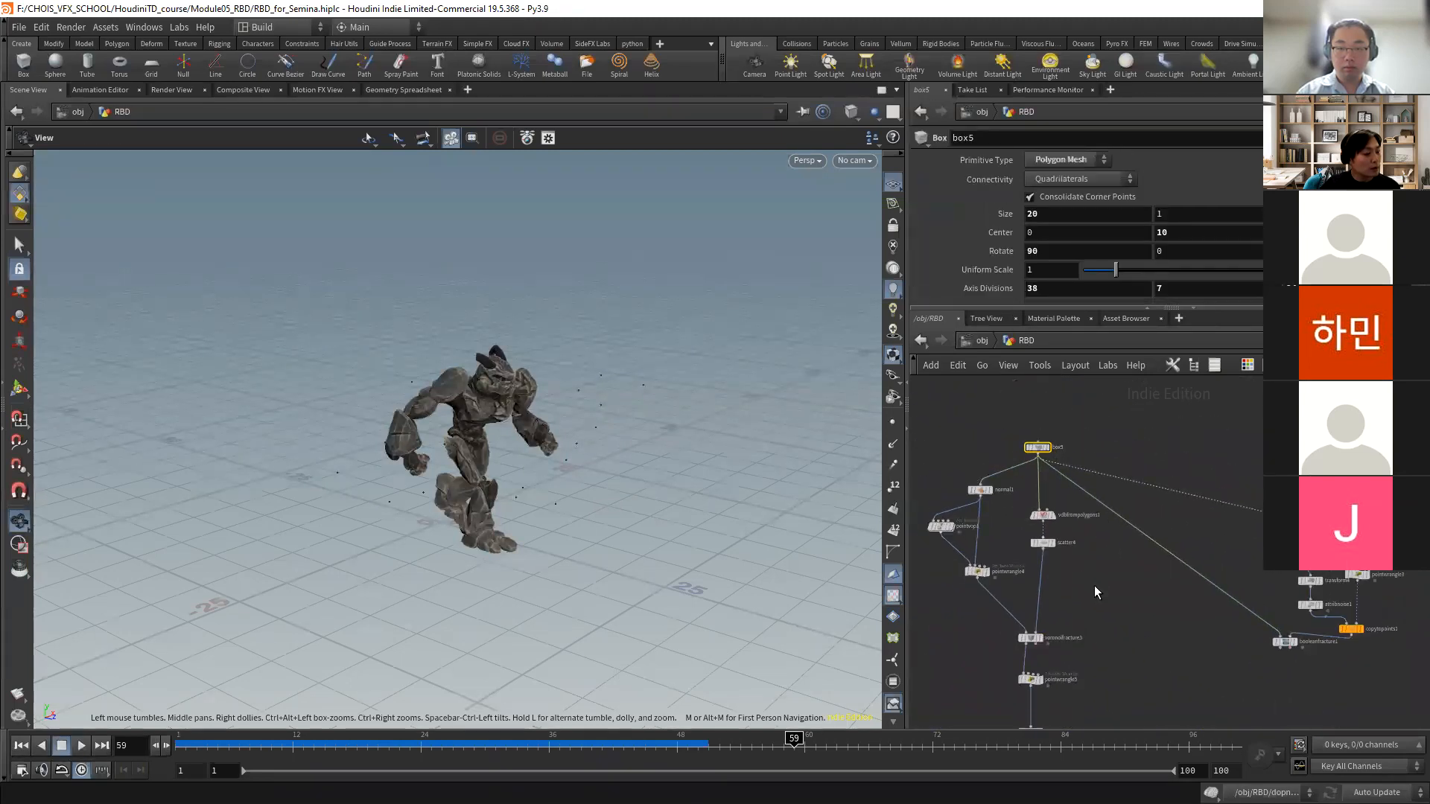
# - Display the unfractured box5 wall at the first frame and examine it up close from the side
pyautogui.moveTo(1090, 488); pyautogui.dragTo(1115, 439, button='middle')
pyautogui.scroll(4, 1071, 524)
pyautogui.moveTo(1100, 389); pyautogui.dragTo(1034, 524, button='middle')
pyautogui.scroll(-5, 1141, 507)
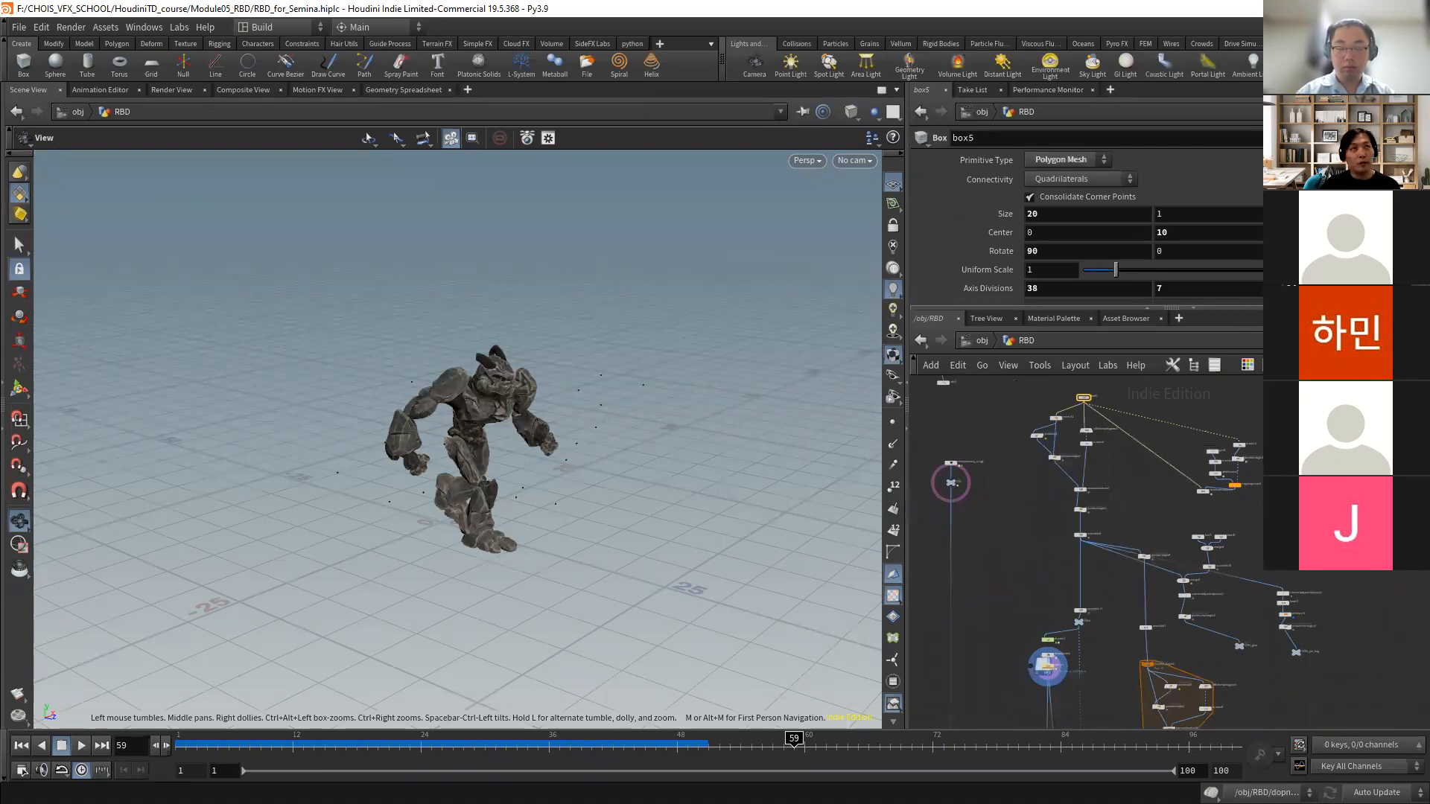
pyautogui.moveTo(1112, 607); pyautogui.dragTo(1101, 503, button='middle')
pyautogui.moveTo(1111, 399); pyautogui.dragTo(1104, 648, button='middle')
pyautogui.scroll(5, 1087, 566)
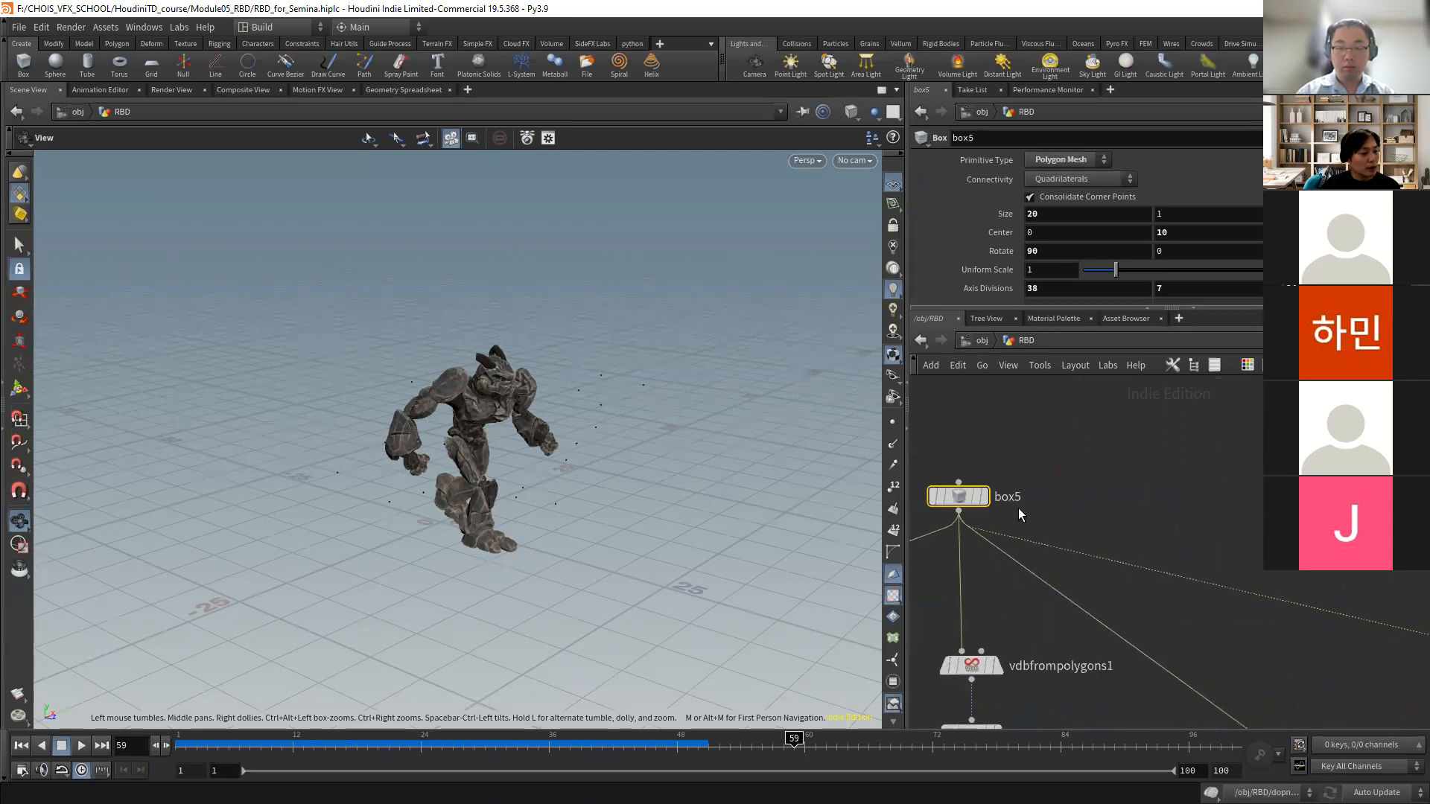
pyautogui.click(982, 496)
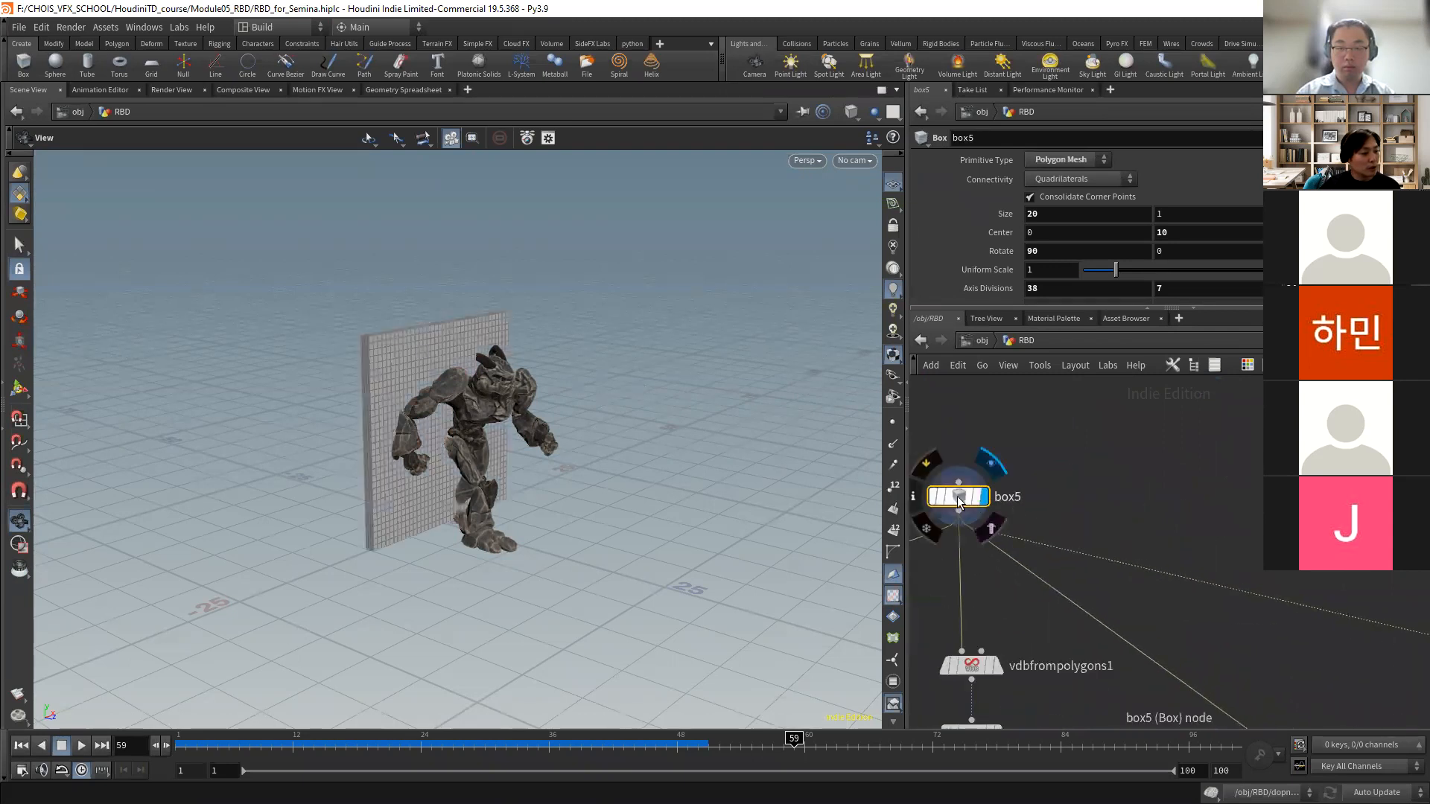
pyautogui.click(22, 748)
pyautogui.moveTo(399, 419)
pyautogui.mouseDown()
pyautogui.moveTo(648, 392)
pyautogui.moveTo(408, 418)
pyautogui.mouseUp()
pyautogui.moveTo(409, 419); pyautogui.dragTo(476, 491, button='right')
pyautogui.moveTo(476, 491); pyautogui.dragTo(560, 406, button='middle')
pyautogui.moveTo(458, 460); pyautogui.dragTo(607, 510)
# - Select and display the vdbfrompolygons1 node and view the wall's fog volume at an angle
pyautogui.moveTo(1198, 615); pyautogui.dragTo(1380, 529, button='middle')
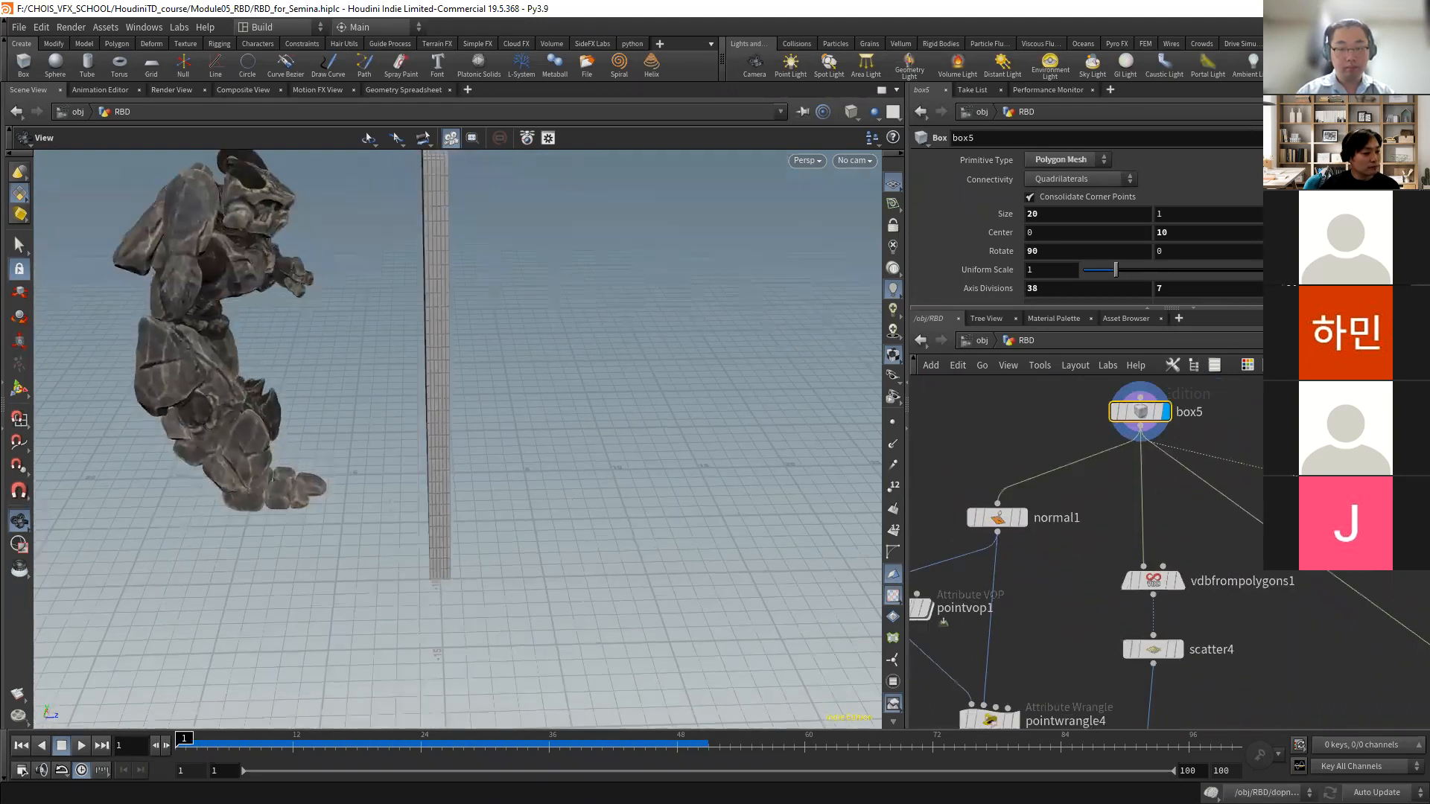
pyautogui.scroll(-5, 1214, 541)
pyautogui.middleClick(1186, 556)
pyautogui.moveTo(1212, 619)
pyautogui.mouseDown(button='middle')
pyautogui.moveTo(1152, 600)
pyautogui.moveTo(1202, 630)
pyautogui.mouseUp(button='middle')
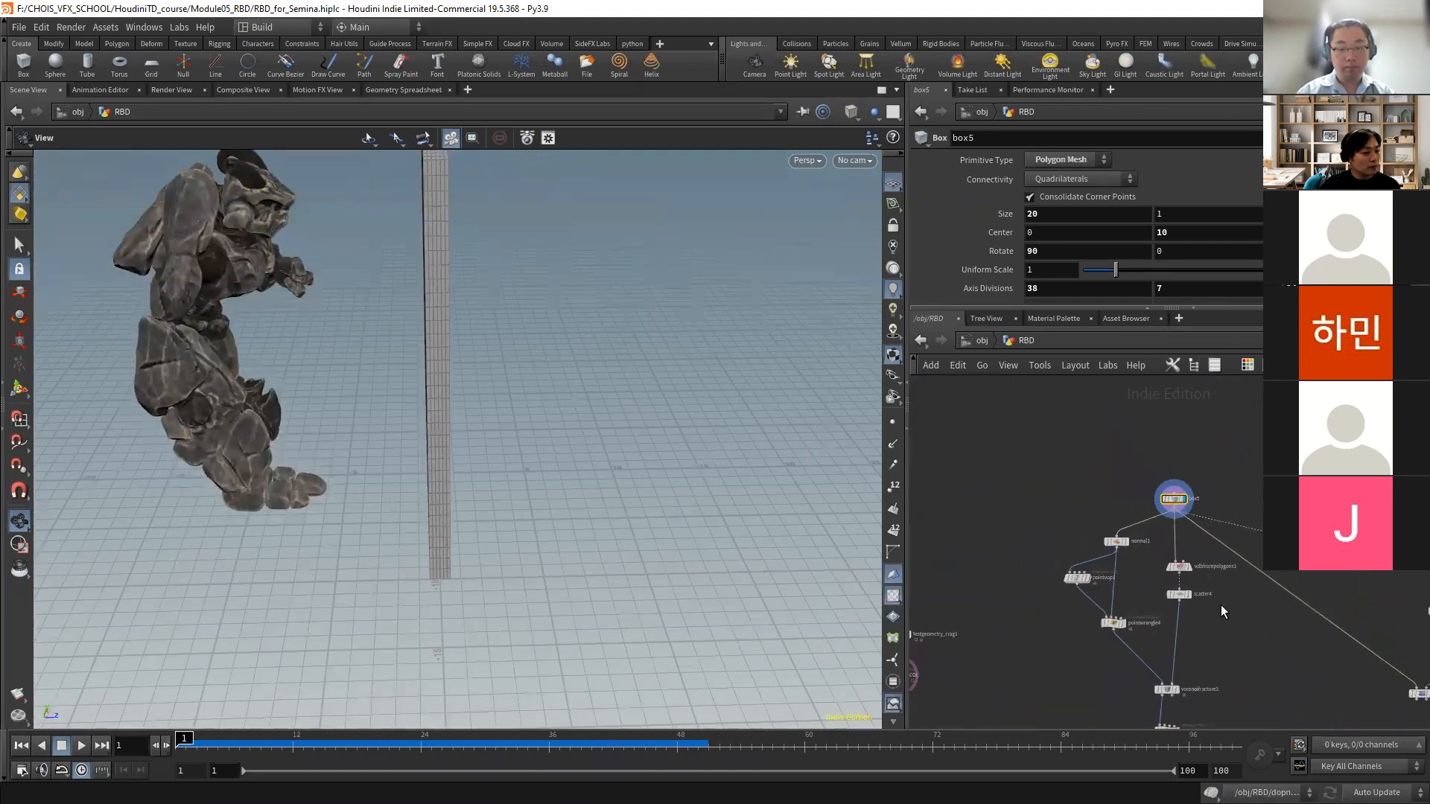
pyautogui.scroll(4, 1204, 566)
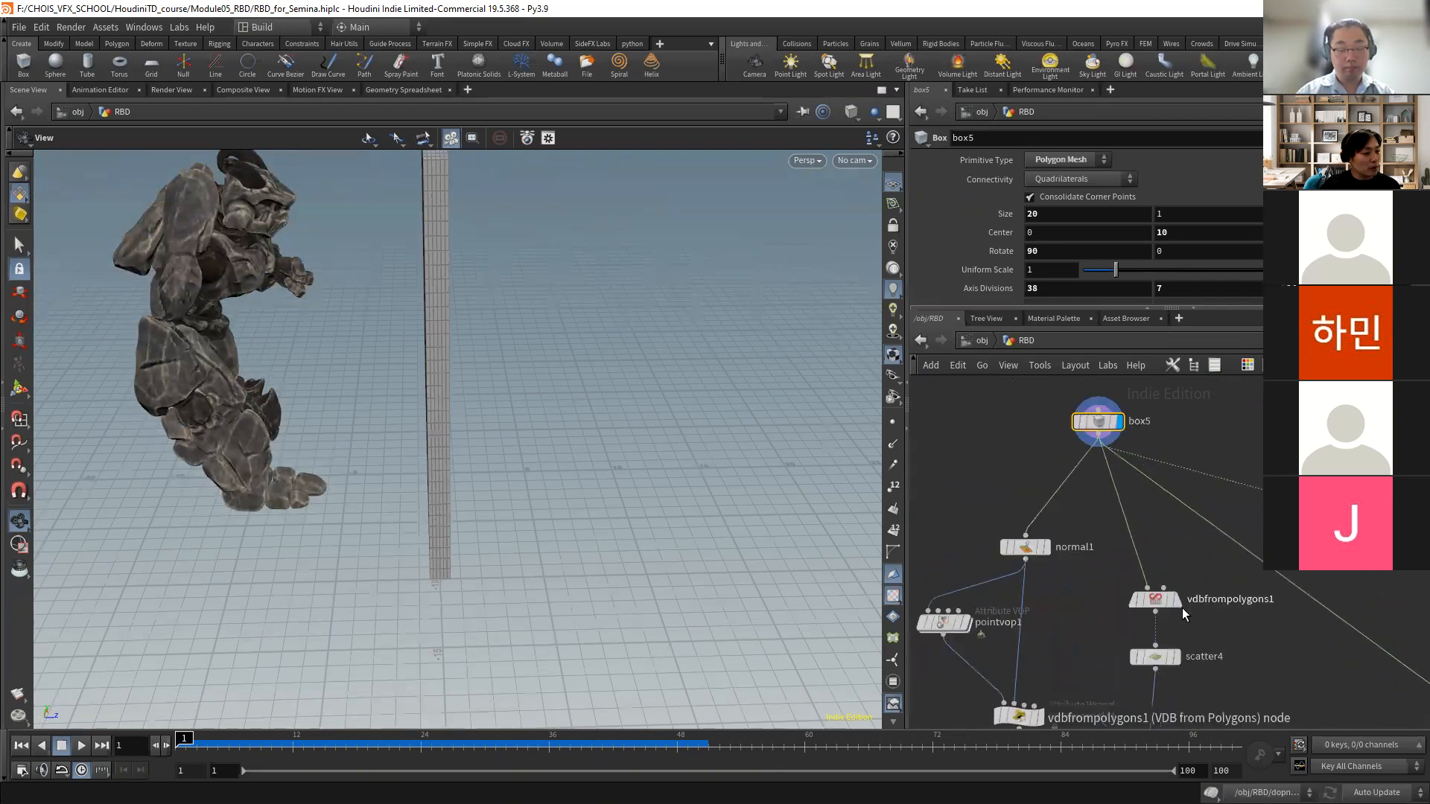
pyautogui.click(1176, 600)
pyautogui.click(1151, 602)
pyautogui.moveTo(612, 402); pyautogui.dragTo(388, 358)
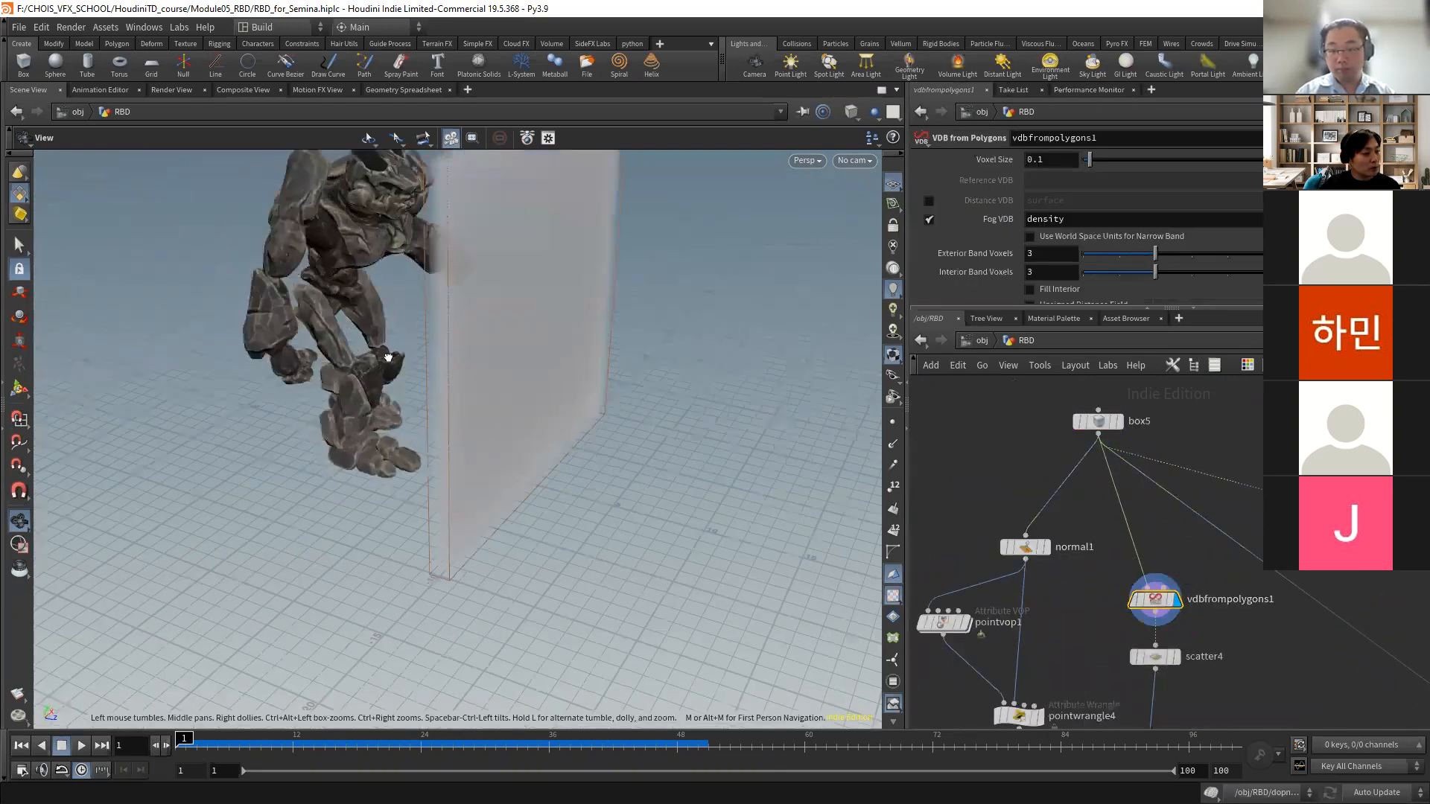
# - Select and display the scatter4 node, examine its points around the character, and look through its parameters
pyautogui.click(1181, 630)
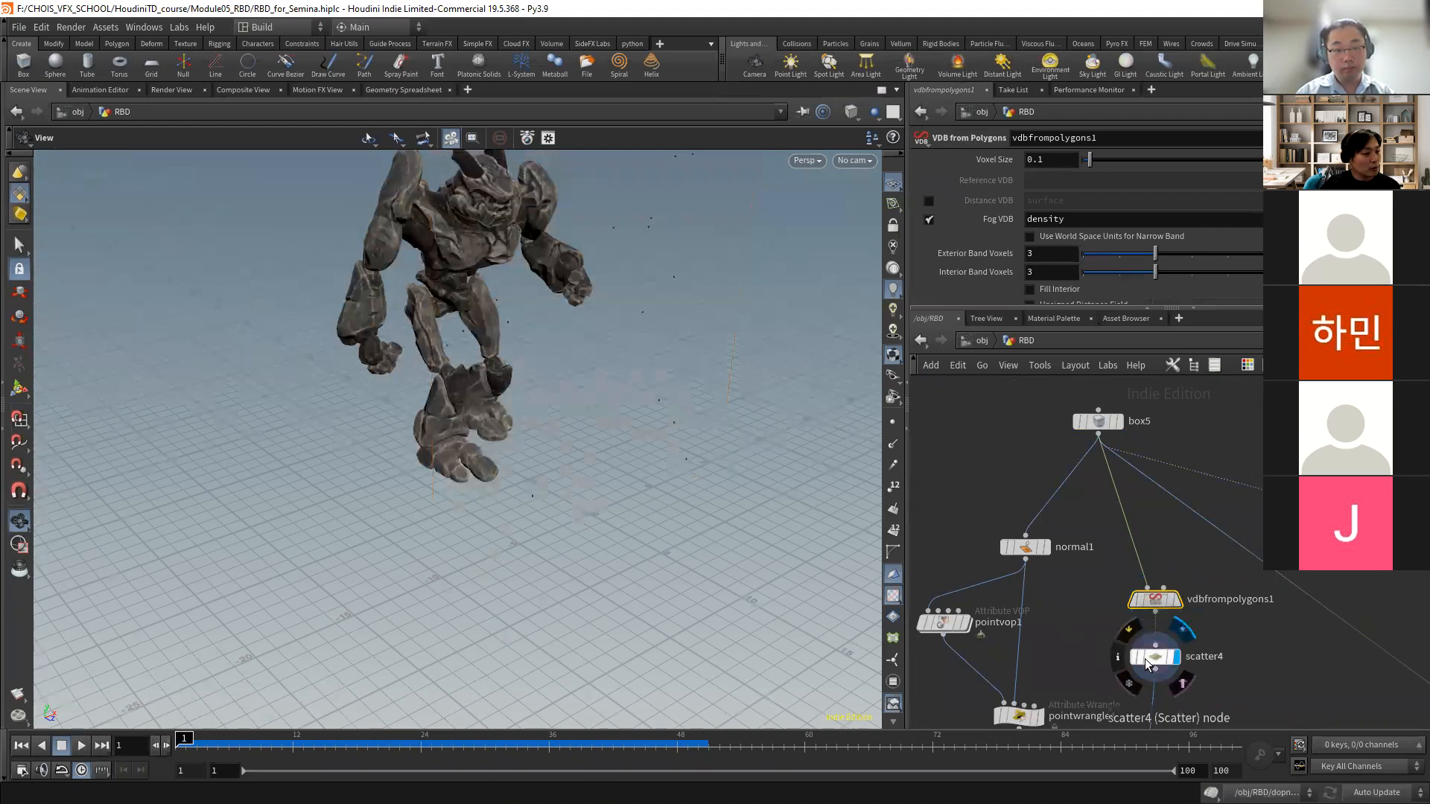
pyautogui.click(1145, 658)
pyautogui.moveTo(565, 254); pyautogui.dragTo(433, 285)
pyautogui.moveTo(509, 342); pyautogui.dragTo(421, 328)
pyautogui.scroll(-4, 1063, 245)
pyautogui.scroll(-3, 1064, 245)
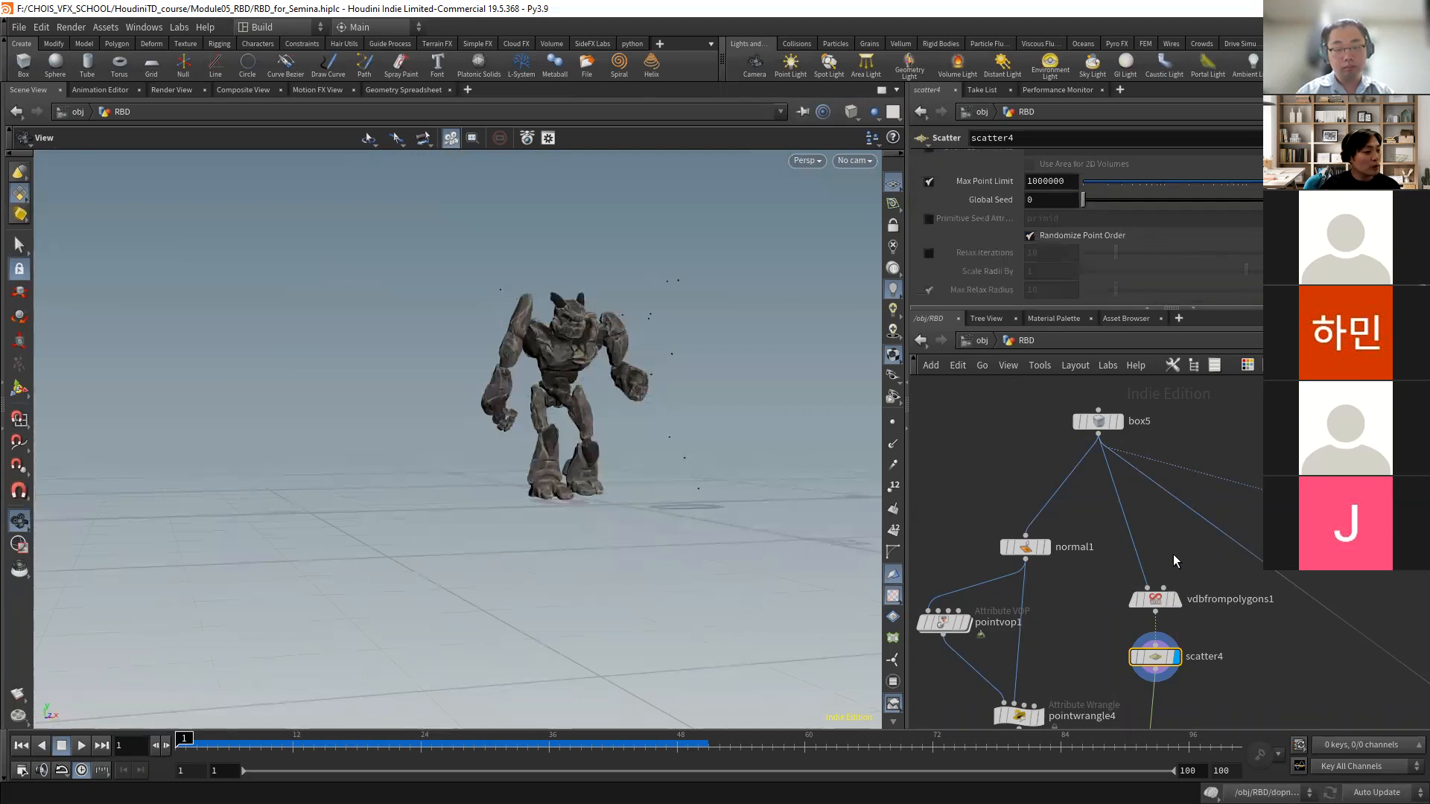
pyautogui.moveTo(1172, 554); pyautogui.dragTo(1137, 492, button='middle')
pyautogui.moveTo(706, 378)
pyautogui.mouseDown()
pyautogui.moveTo(683, 385)
pyautogui.moveTo(700, 381)
pyautogui.mouseUp()
# - Add a Voronoi Fracture node below scatter4, beside the existing fracture branch
pyautogui.moveTo(1222, 639); pyautogui.dragTo(1191, 612, button='middle')
pyautogui.press('Tab')
pyautogui.write('voro')
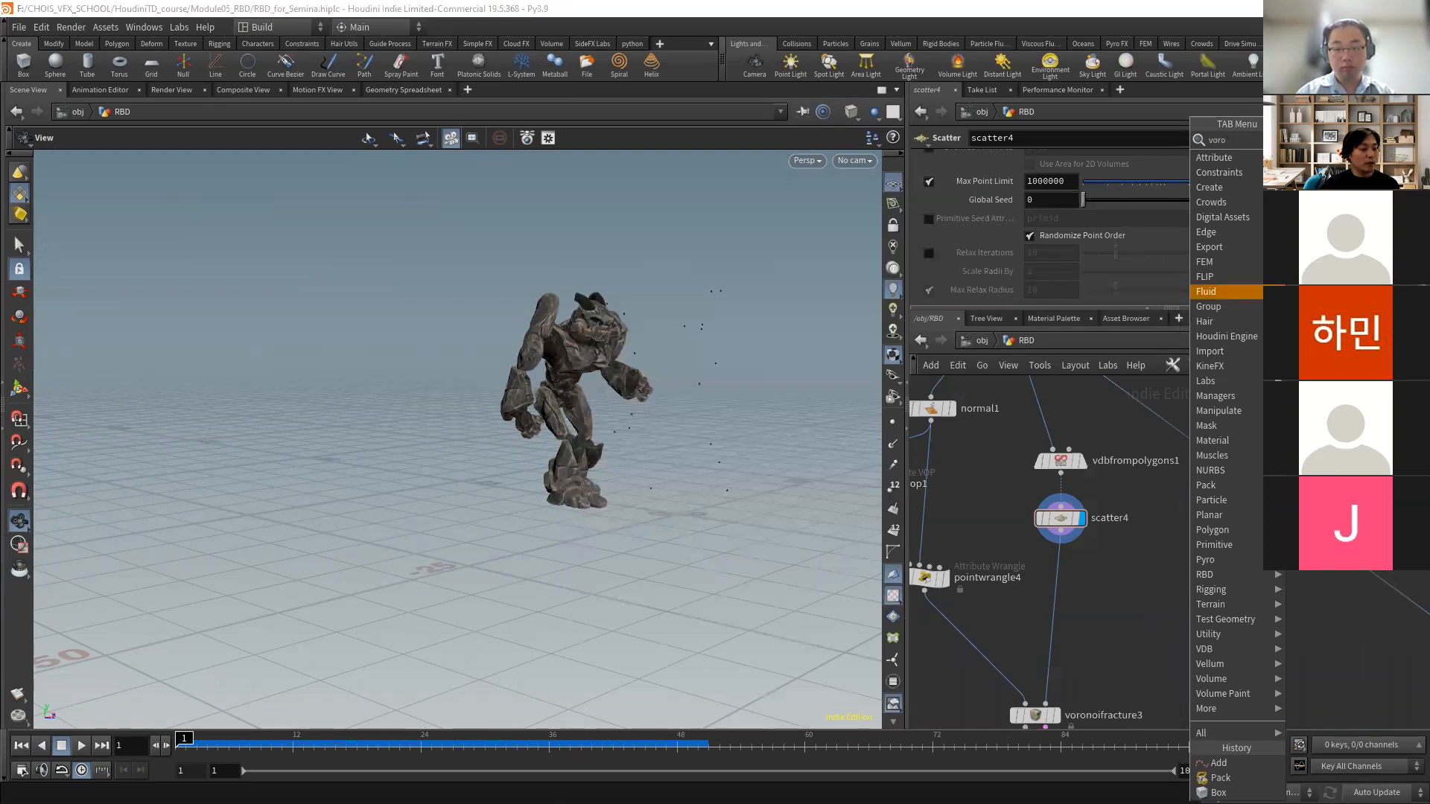
pyautogui.press('Return')
pyautogui.click(1128, 620)
# - Connect box5 and scatter4 to the first and second inputs of voronoifracture1, and move vdbfrompolygons1 and scatter4 above it
pyautogui.scroll(-3, 1124, 484)
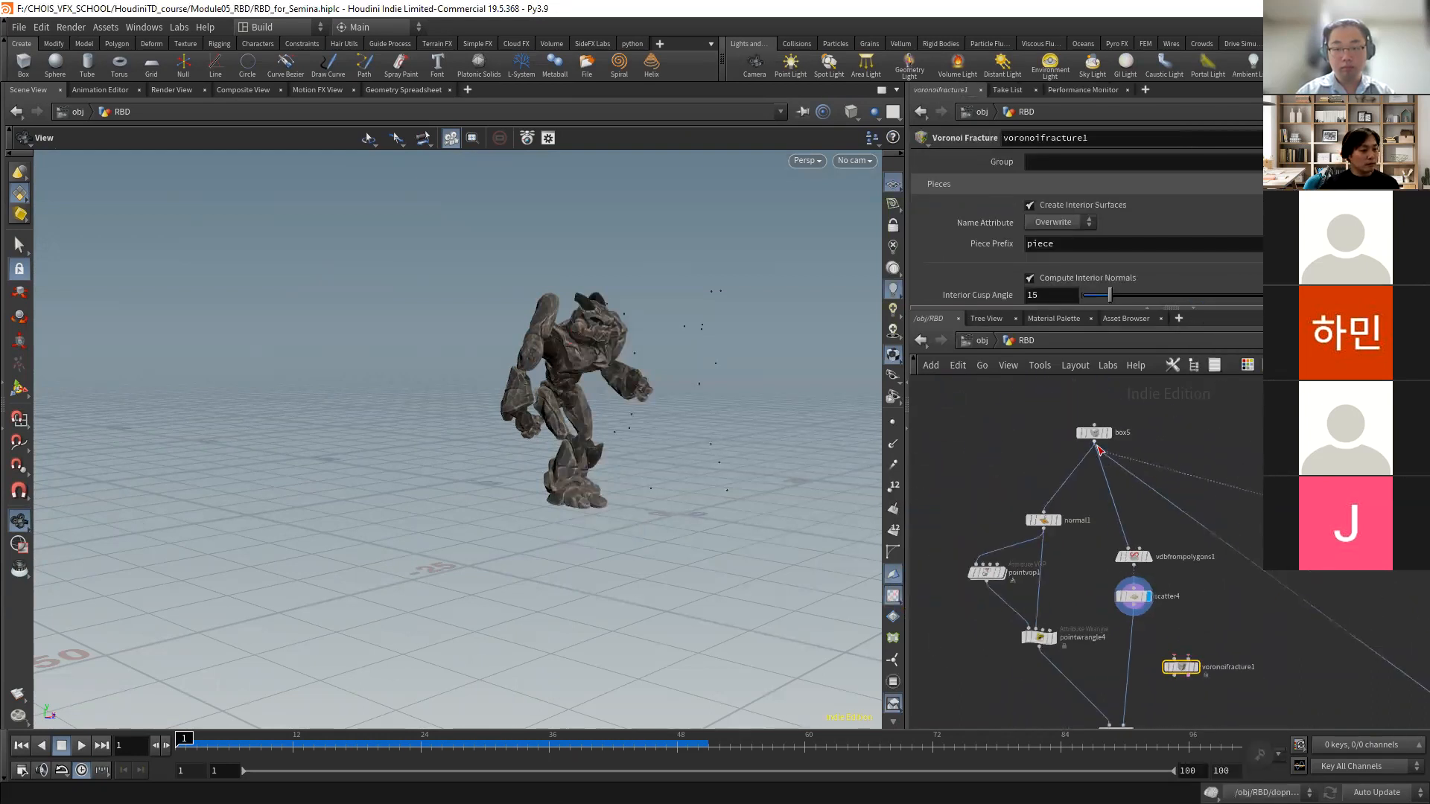
pyautogui.click(1095, 443)
pyautogui.click(1174, 658)
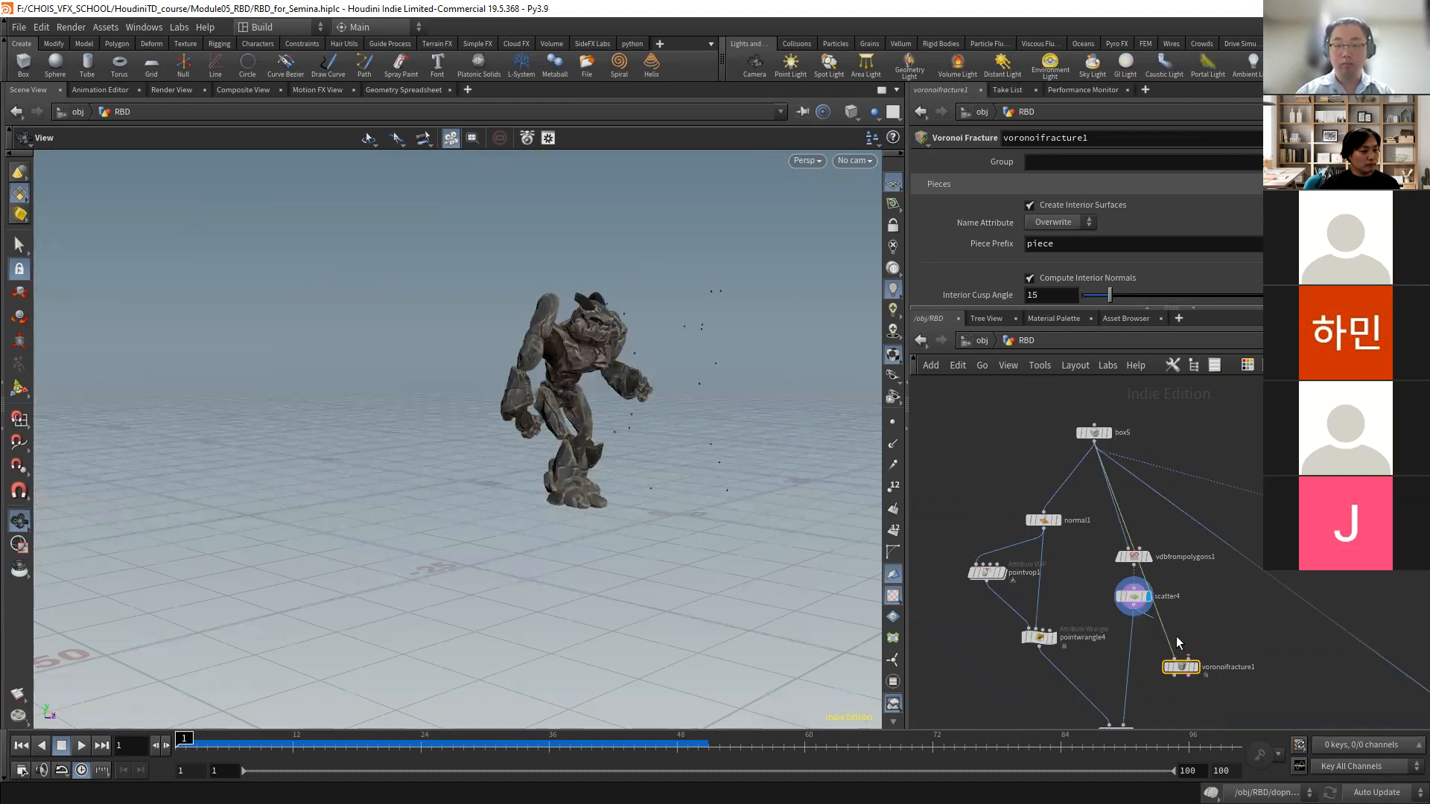
pyautogui.click(1195, 667)
pyautogui.moveTo(1133, 557); pyautogui.dragTo(1172, 548)
pyautogui.moveTo(1133, 596); pyautogui.dragTo(1183, 590)
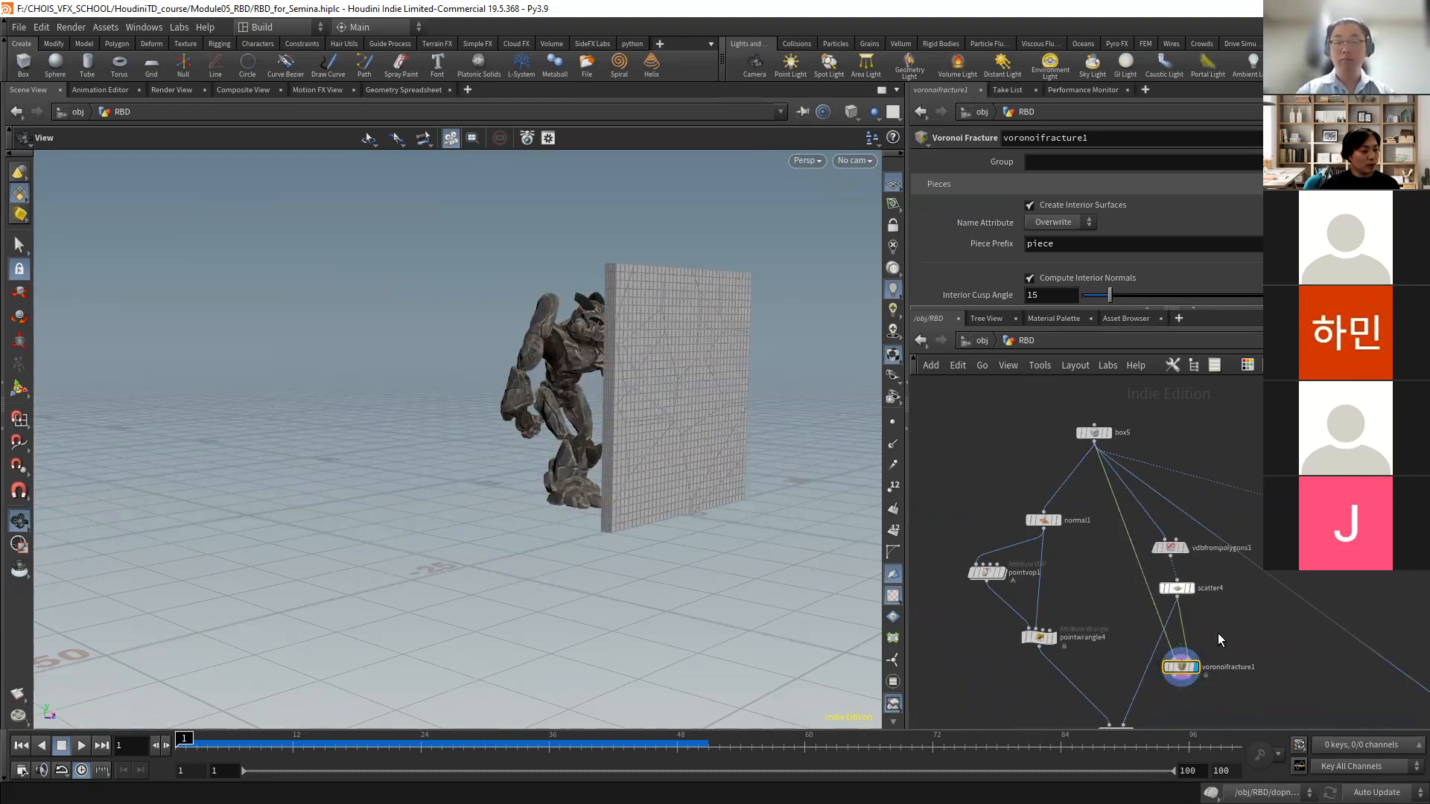
# - Add an Exploded View node fed by voronoifracture1, display the separated wall pieces, and set its uniform scale to 0.2
pyautogui.press('l')
pyautogui.press('Tab')
pyautogui.write('ex')
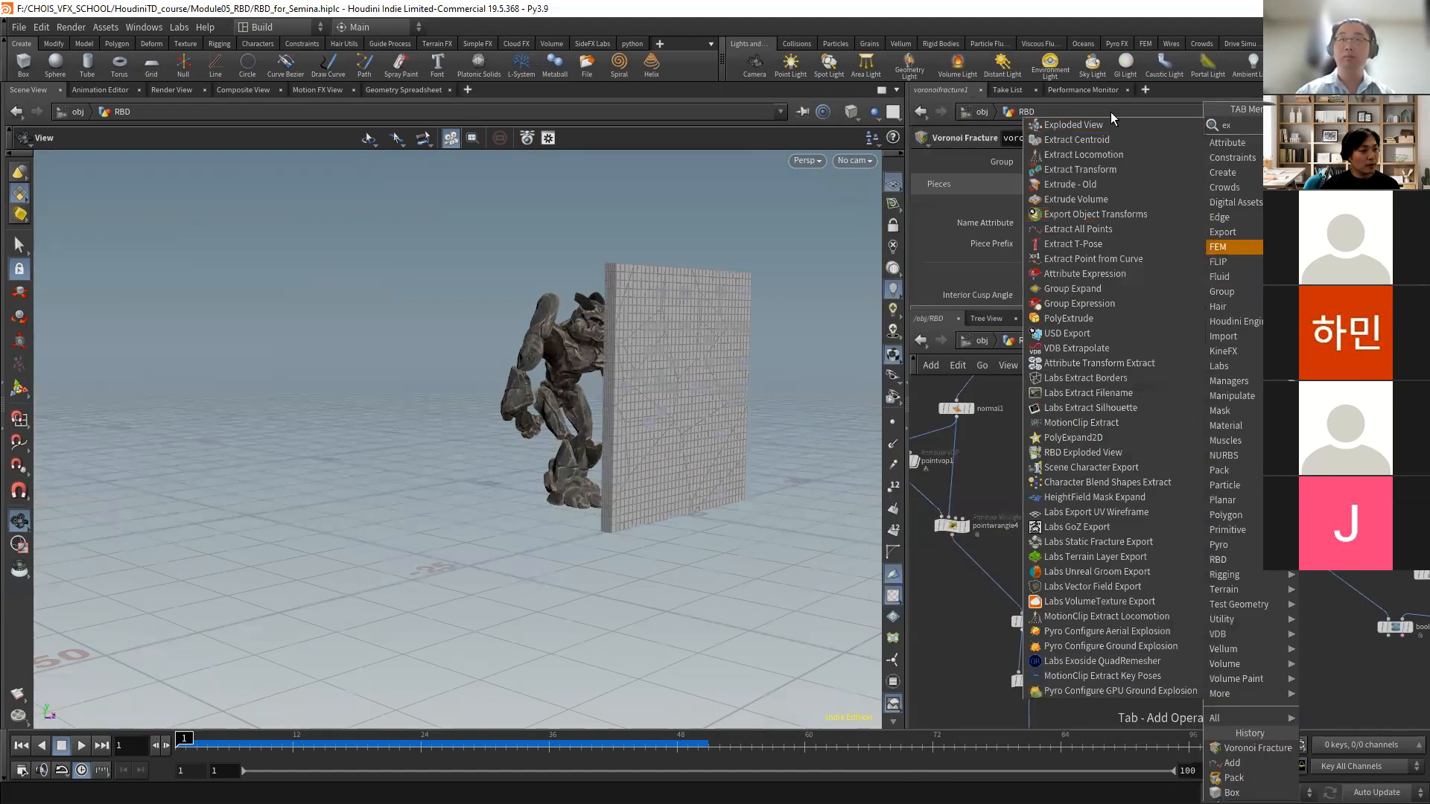
pyautogui.press('Return')
pyautogui.click(1137, 631)
pyautogui.click(1151, 632)
pyautogui.click(1173, 645)
pyautogui.moveTo(739, 406); pyautogui.dragTo(580, 402)
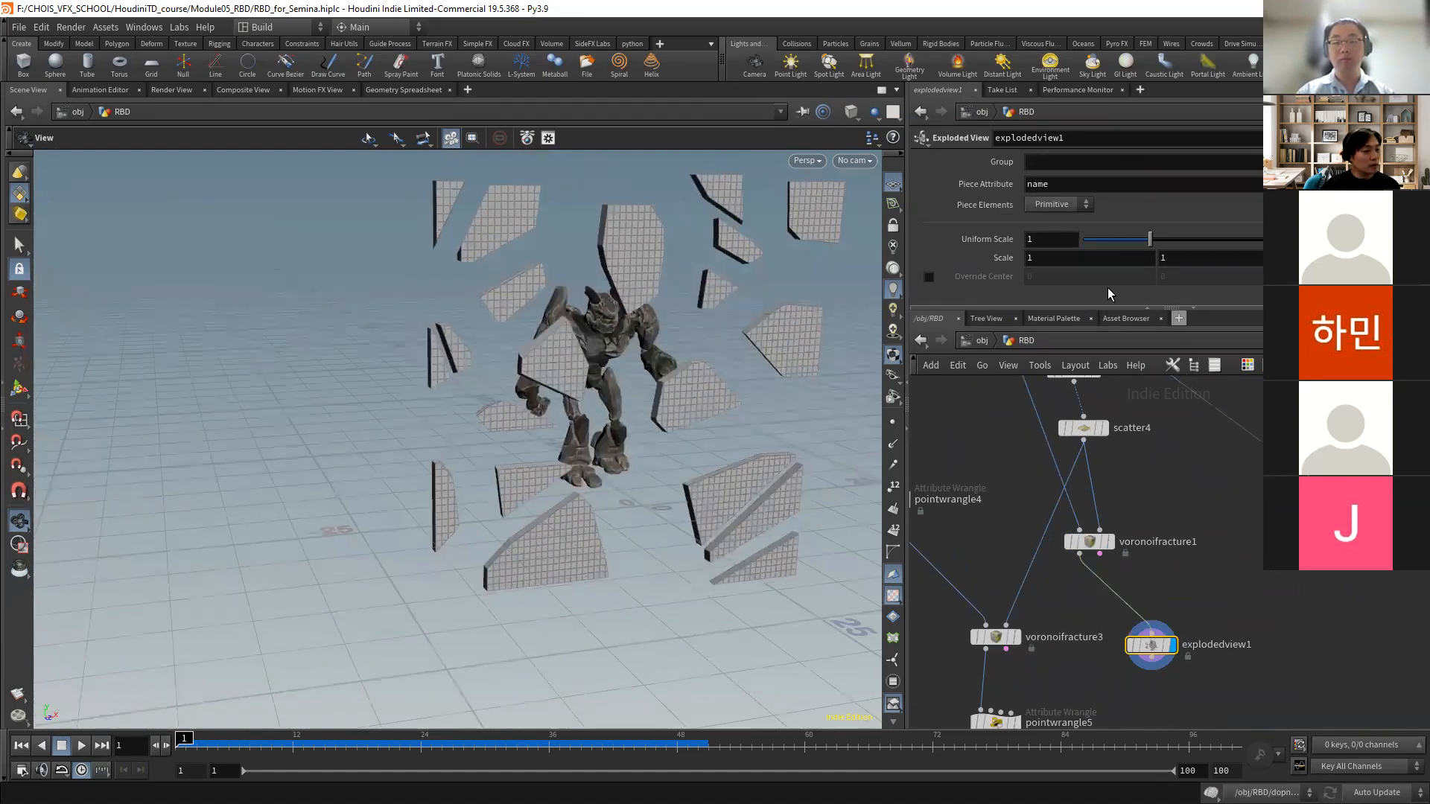
pyautogui.moveTo(1150, 239); pyautogui.dragTo(1095, 239)
pyautogui.moveTo(626, 425); pyautogui.dragTo(596, 417)
# - Select and display the existing voronoifracture3 node and examine its noise-deformed wall up close
pyautogui.scroll(-3, 1109, 641)
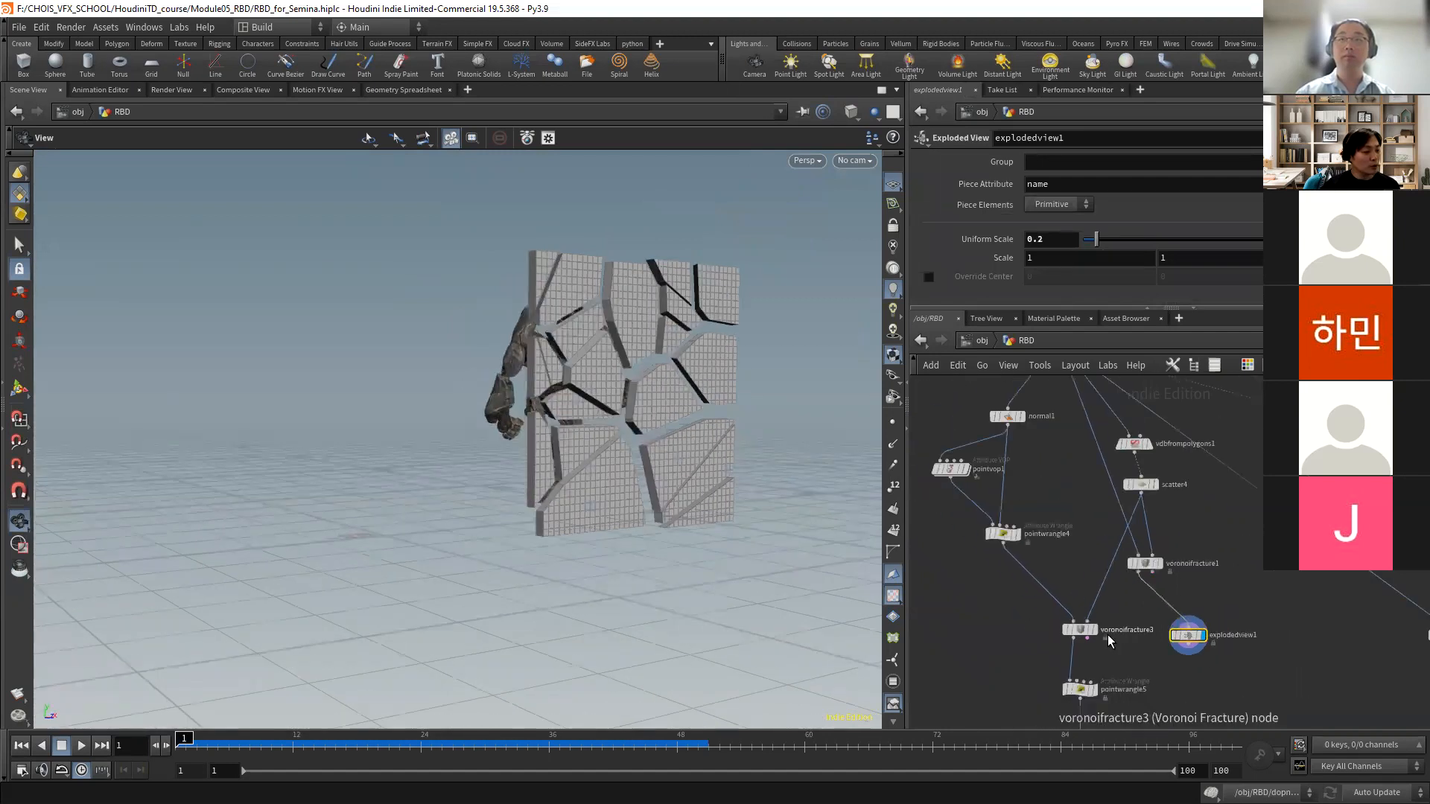
pyautogui.click(1096, 631)
pyautogui.click(1081, 630)
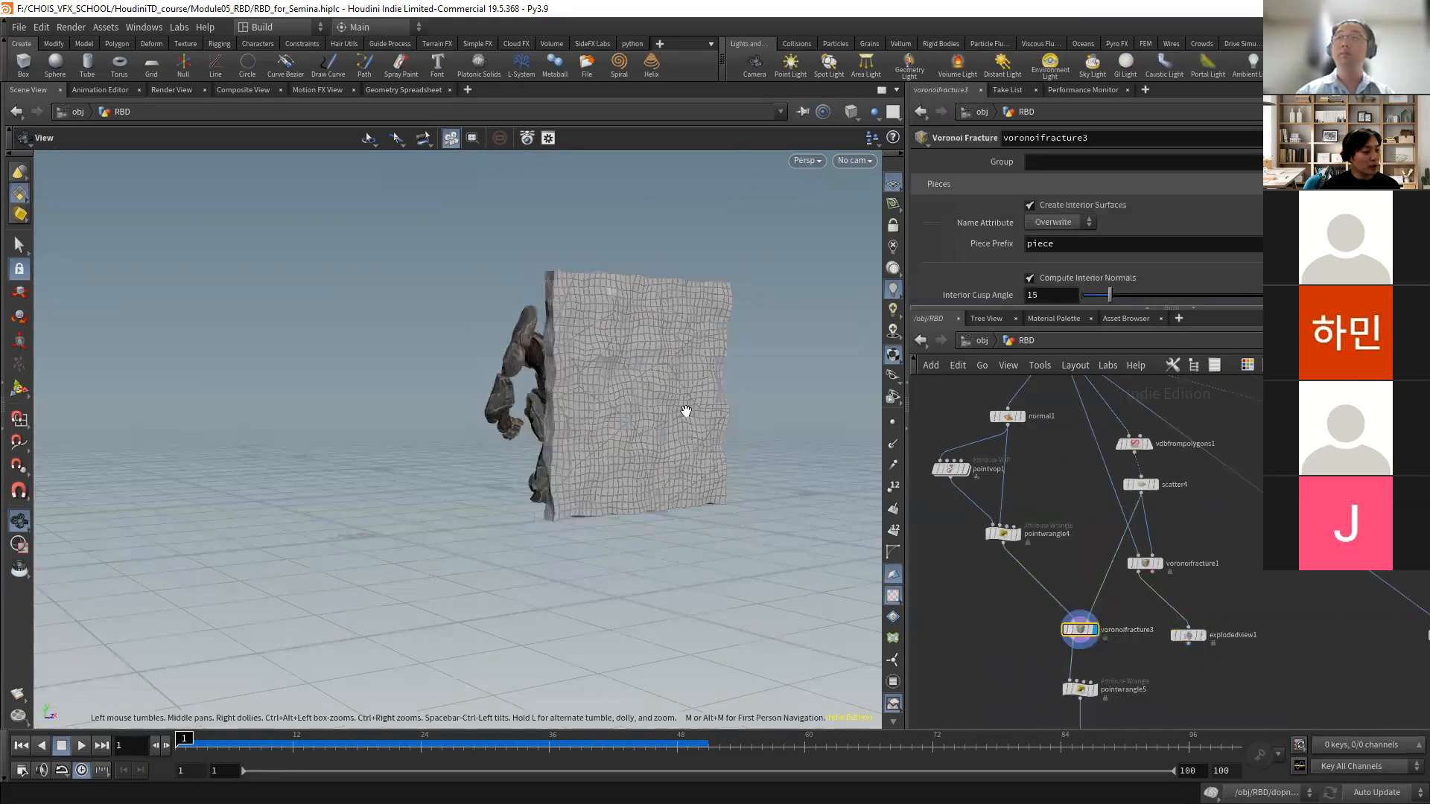
pyautogui.moveTo(685, 409); pyautogui.dragTo(610, 409)
pyautogui.moveTo(609, 409); pyautogui.dragTo(908, 438, button='right')
pyautogui.moveTo(756, 428); pyautogui.dragTo(823, 450)
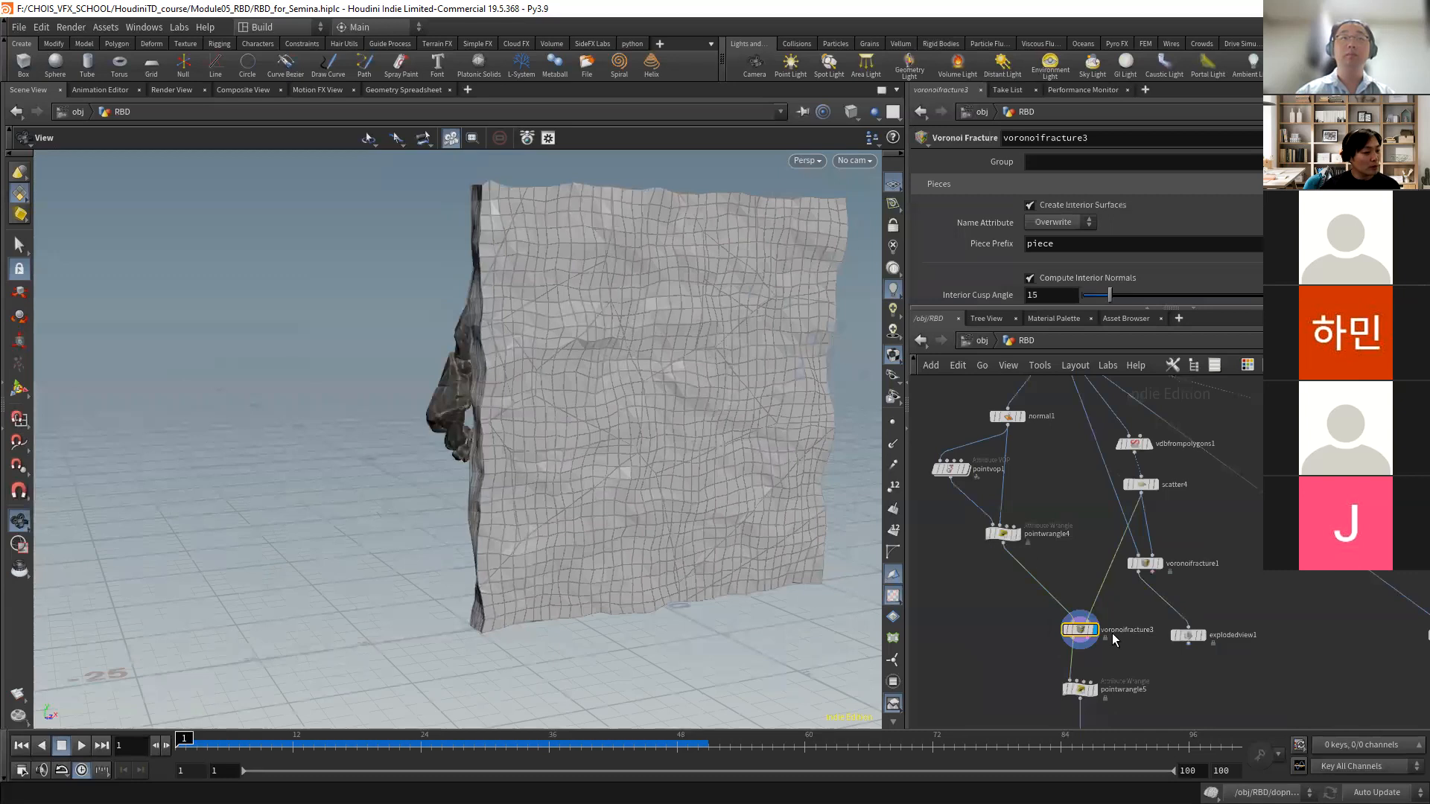
# - Select and display the pointwrangle5 node and examine the irregular fracture lines on the flat wall up close
pyautogui.moveTo(1109, 681); pyautogui.dragTo(1096, 643, button='middle')
pyautogui.scroll(3, 1096, 644)
pyautogui.click(1075, 655)
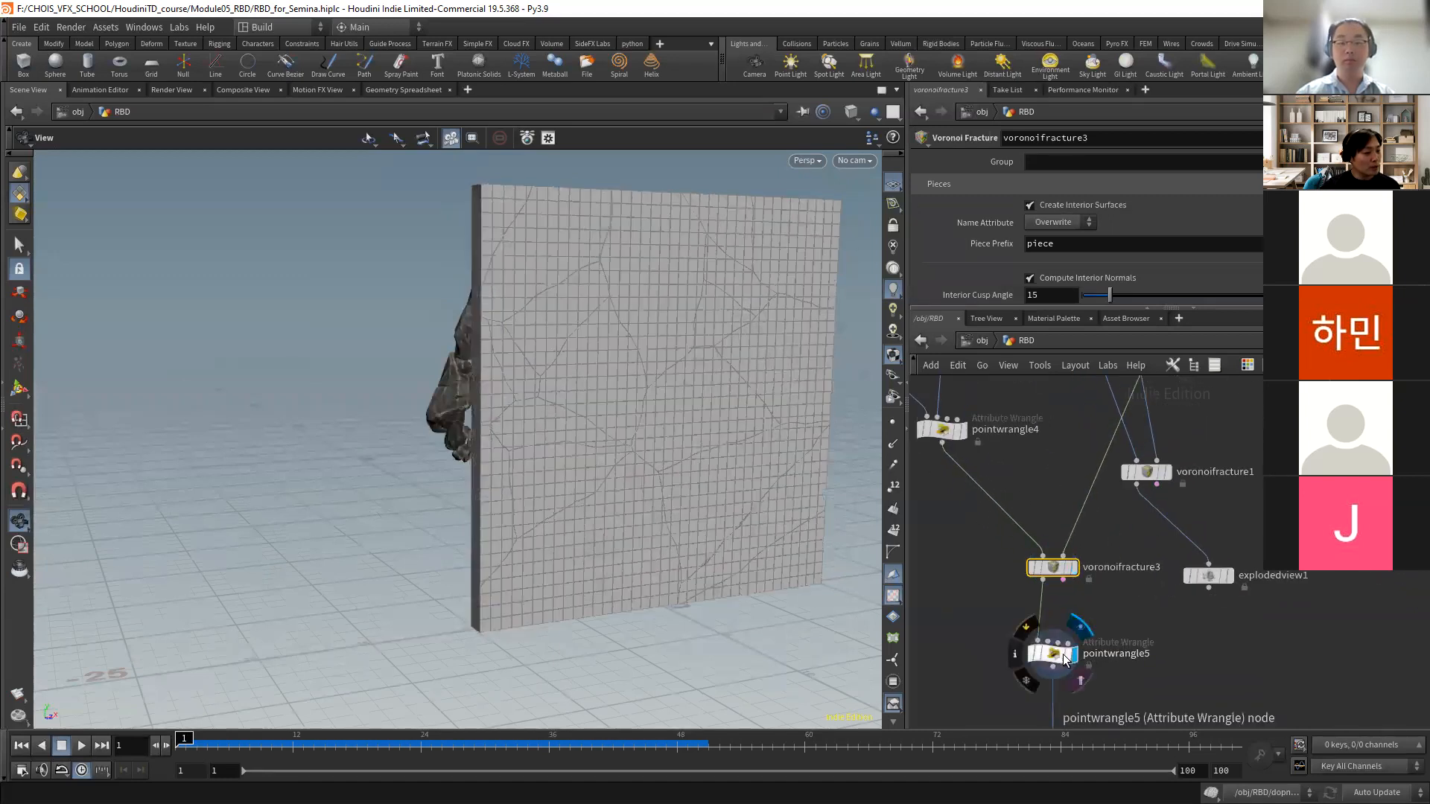
pyautogui.click(1057, 654)
pyautogui.moveTo(674, 376); pyautogui.dragTo(598, 351)
pyautogui.moveTo(598, 351); pyautogui.dragTo(625, 290, button='right')
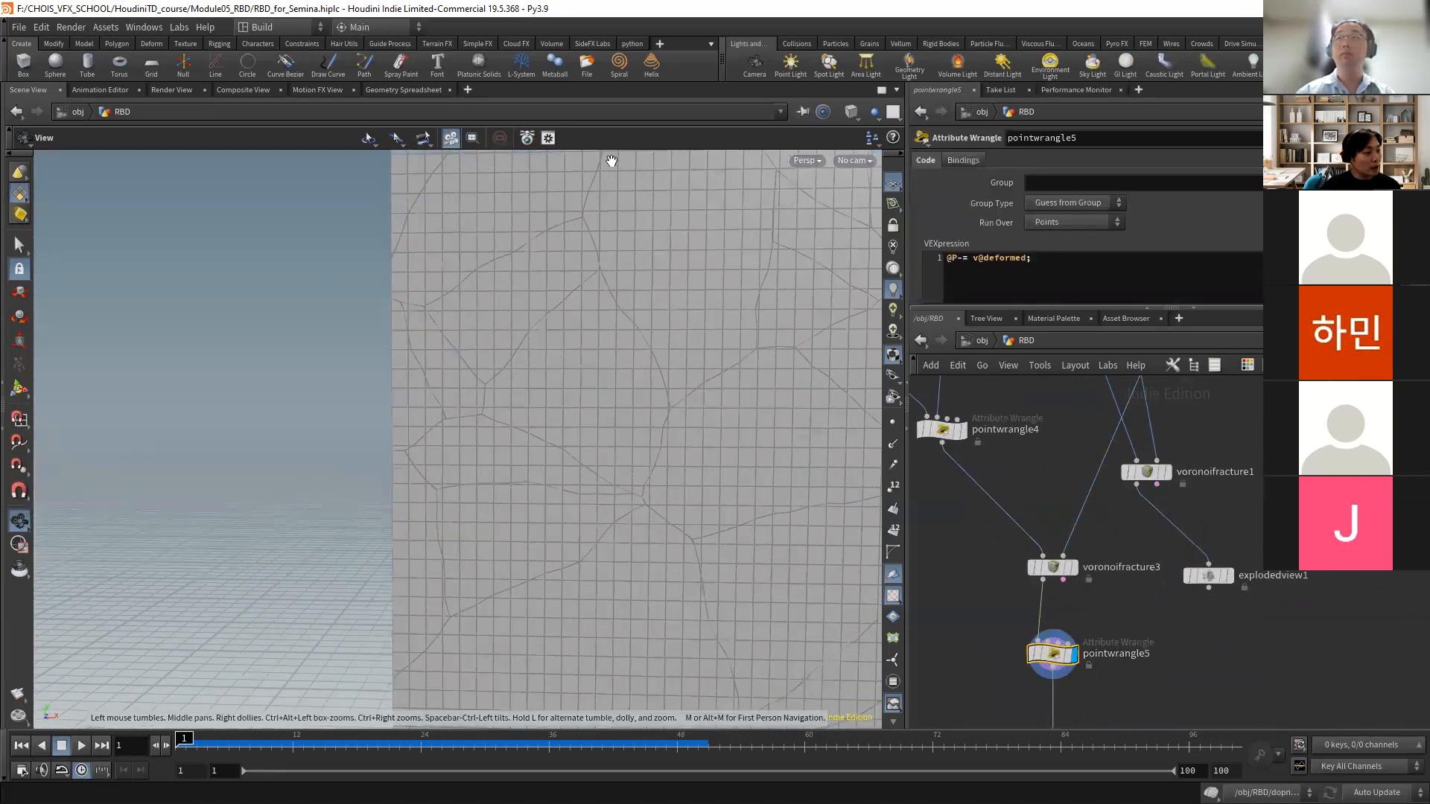
# - Rewire explodedview1 to take pointwrangle5's output, display it, and examine the separated pieces with their irregular edges
pyautogui.moveTo(656, 326); pyautogui.dragTo(673, 351)
pyautogui.moveTo(673, 351); pyautogui.dragTo(574, 392, button='middle')
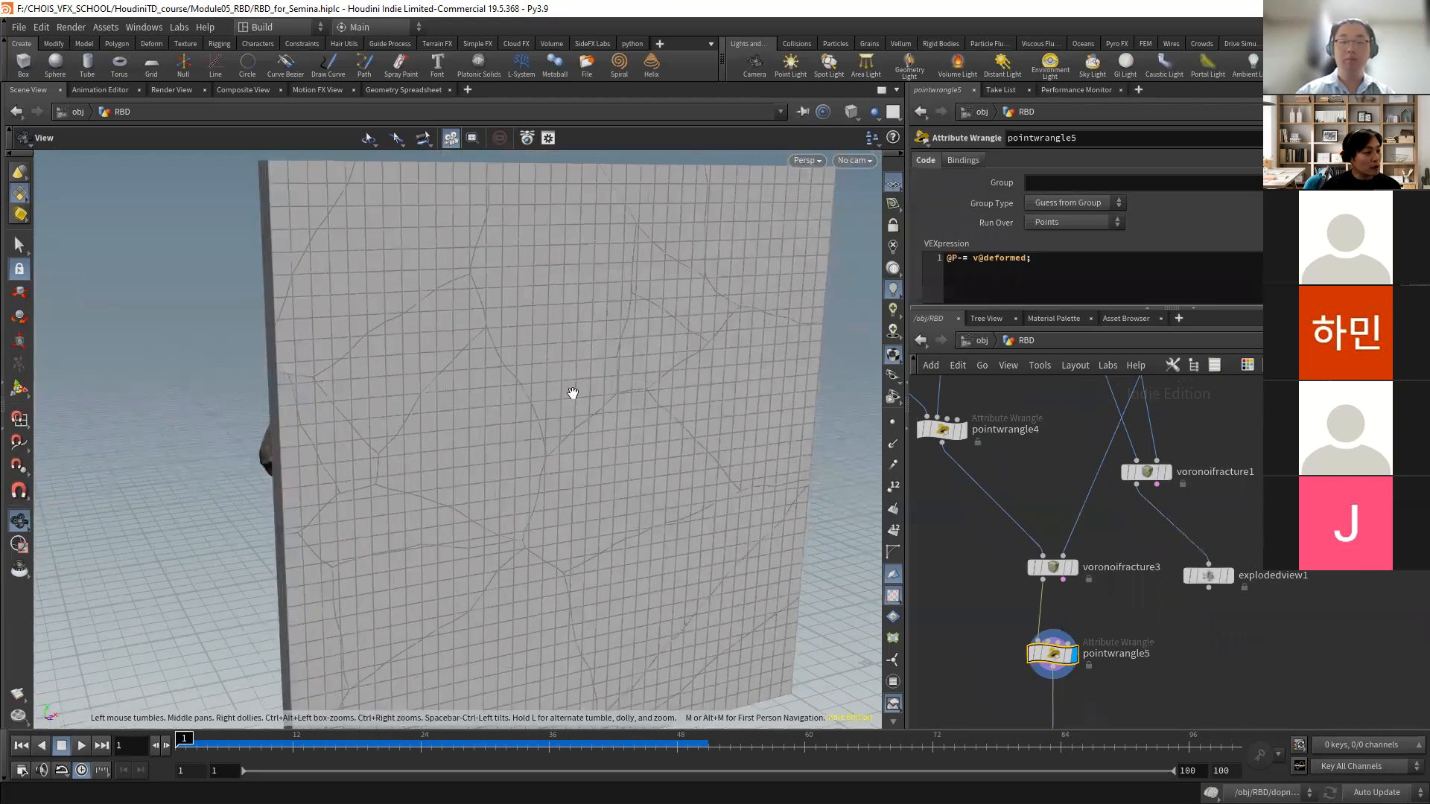
pyautogui.moveTo(1208, 564); pyautogui.dragTo(1053, 667)
pyautogui.click(1229, 576)
pyautogui.moveTo(1248, 614); pyautogui.dragTo(1169, 560)
pyautogui.moveTo(542, 383); pyautogui.dragTo(325, 232)
pyautogui.moveTo(411, 267); pyautogui.dragTo(454, 210)
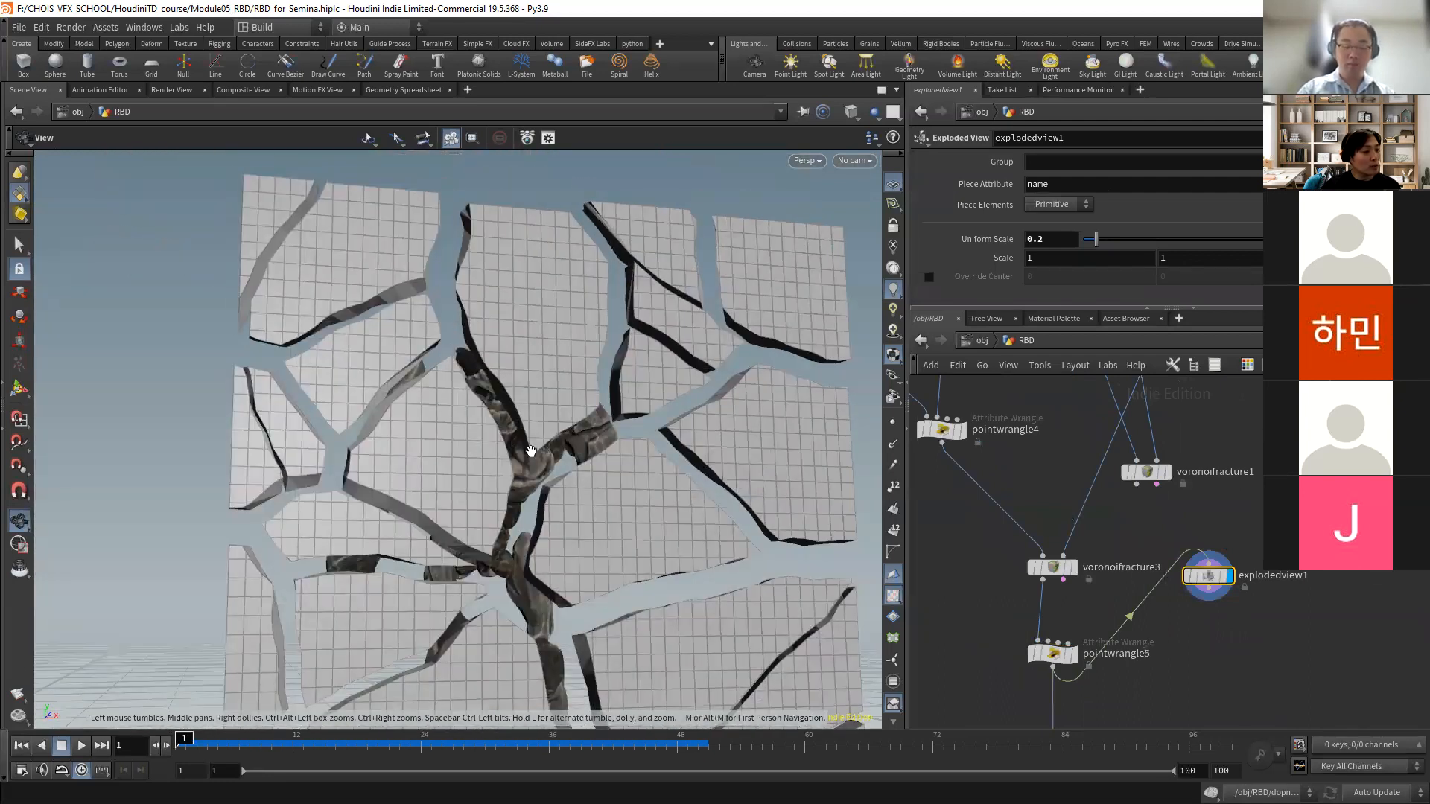
pyautogui.moveTo(604, 427); pyautogui.dragTo(554, 362)
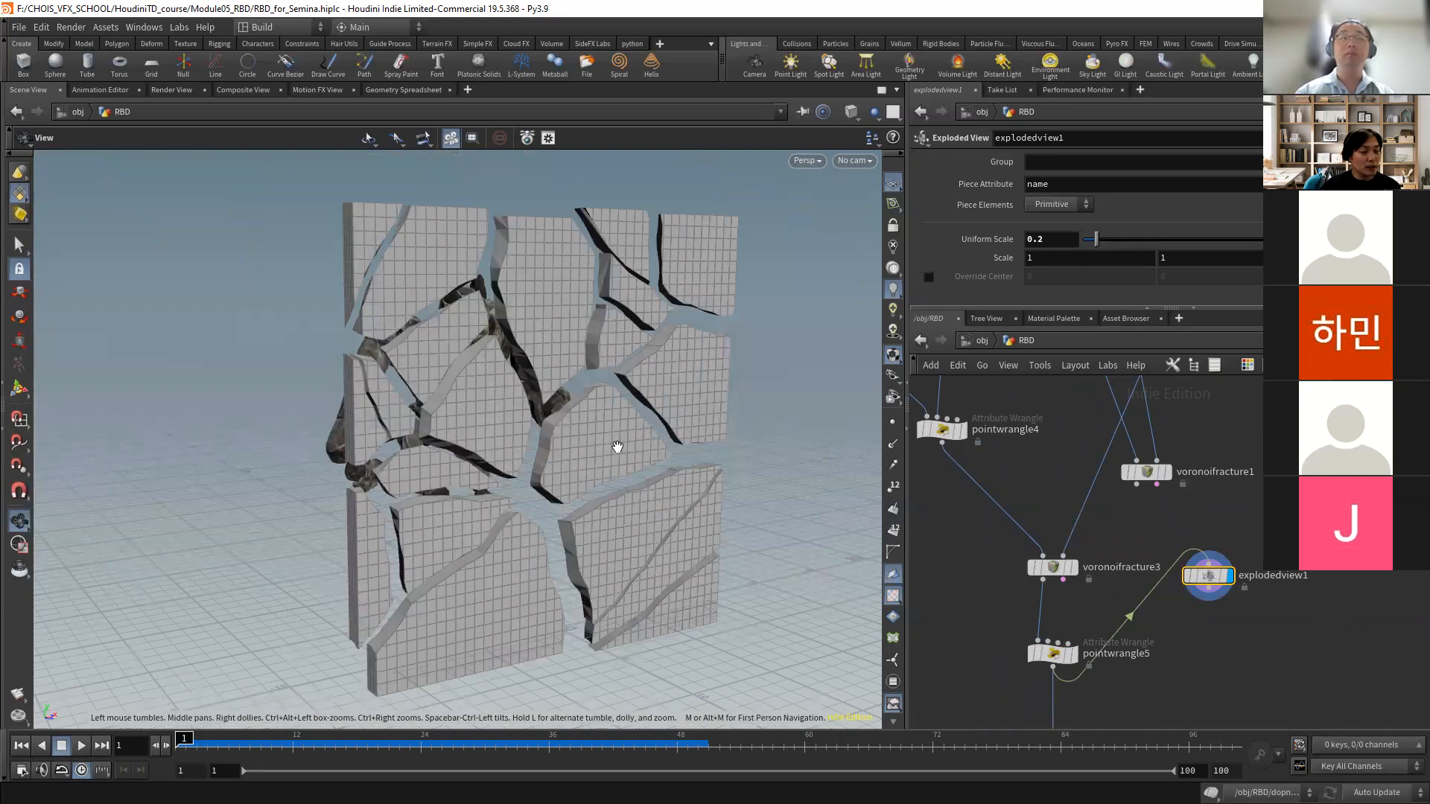
# - Delete the explodedview1 and voronoifracture1 nodes from the RBD network
pyautogui.scroll(-5, 1142, 600)
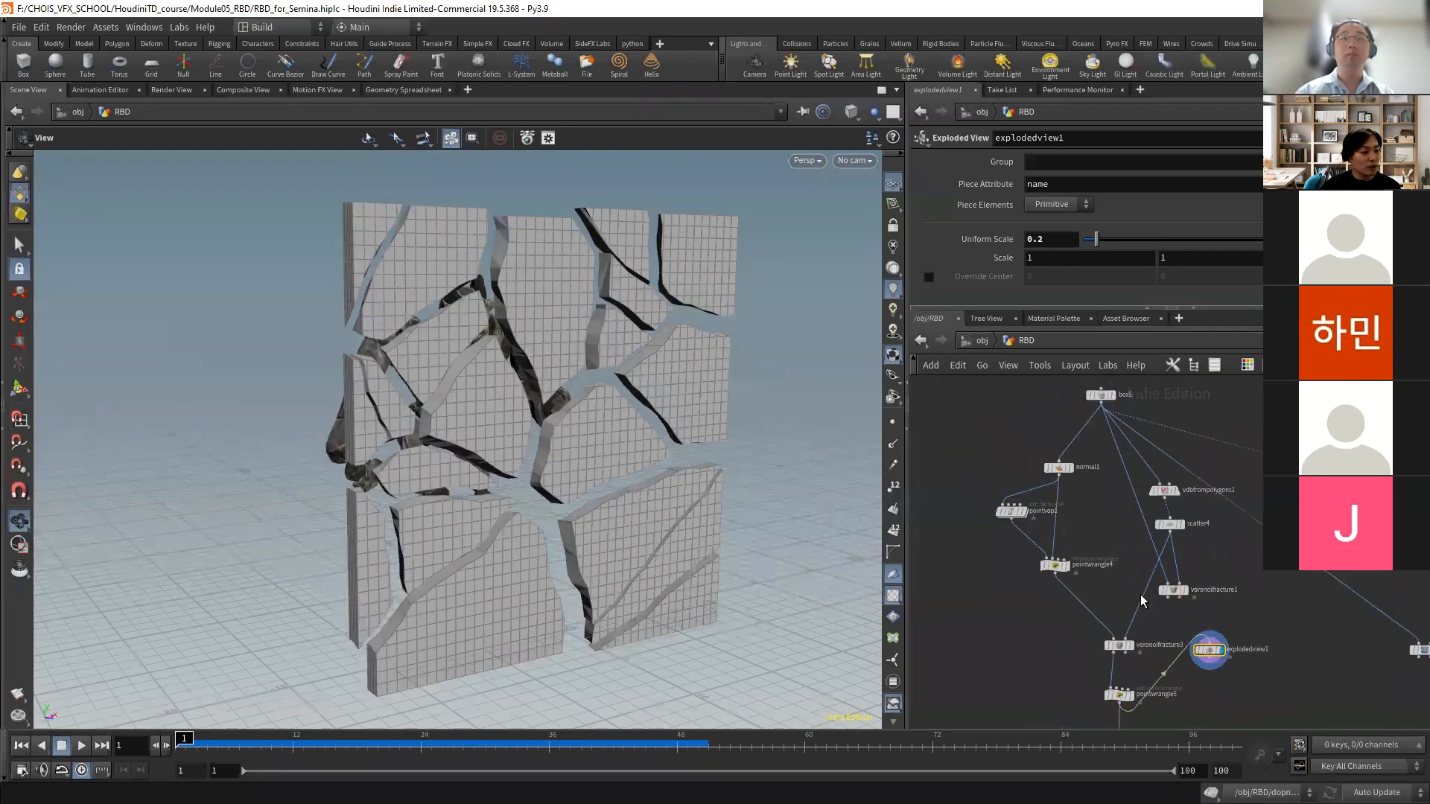
pyautogui.press('Delete')
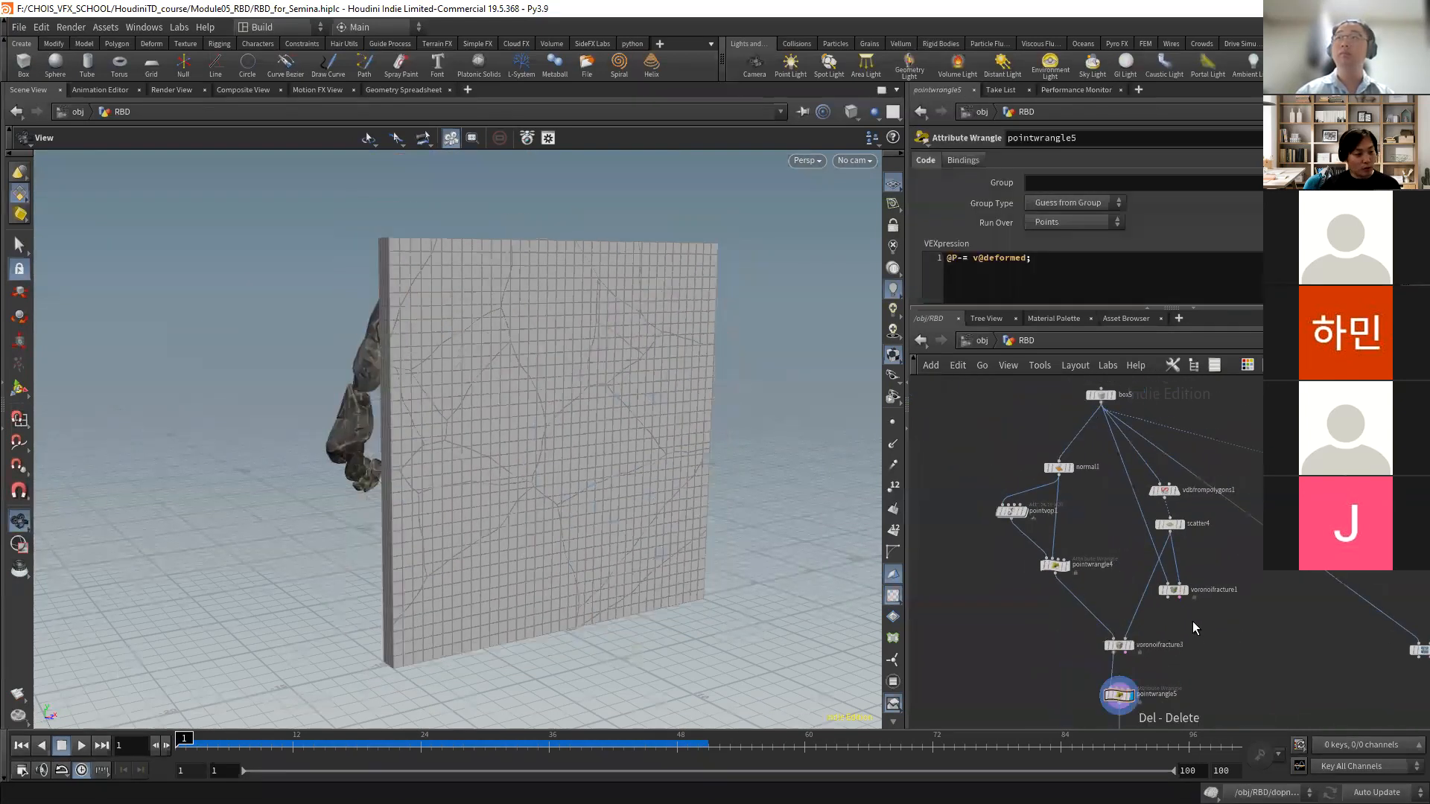
pyautogui.scroll(2, 1187, 593)
pyautogui.click(1186, 593)
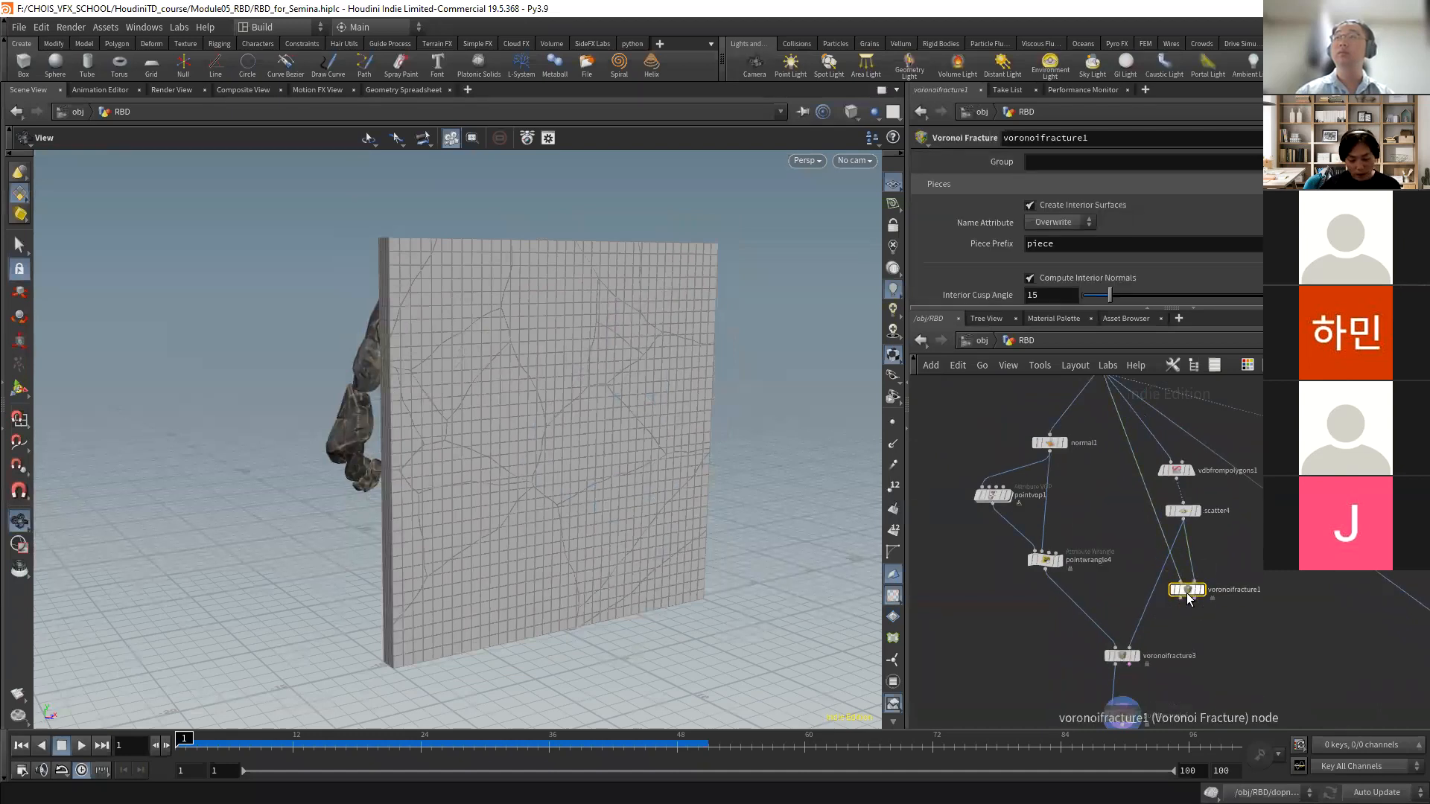
pyautogui.press('Delete')
# - Display box5 and normal1 in turn to view the undeformed wall, and move normal1 closer to box5
pyautogui.moveTo(1084, 485); pyautogui.dragTo(1132, 598, button='middle')
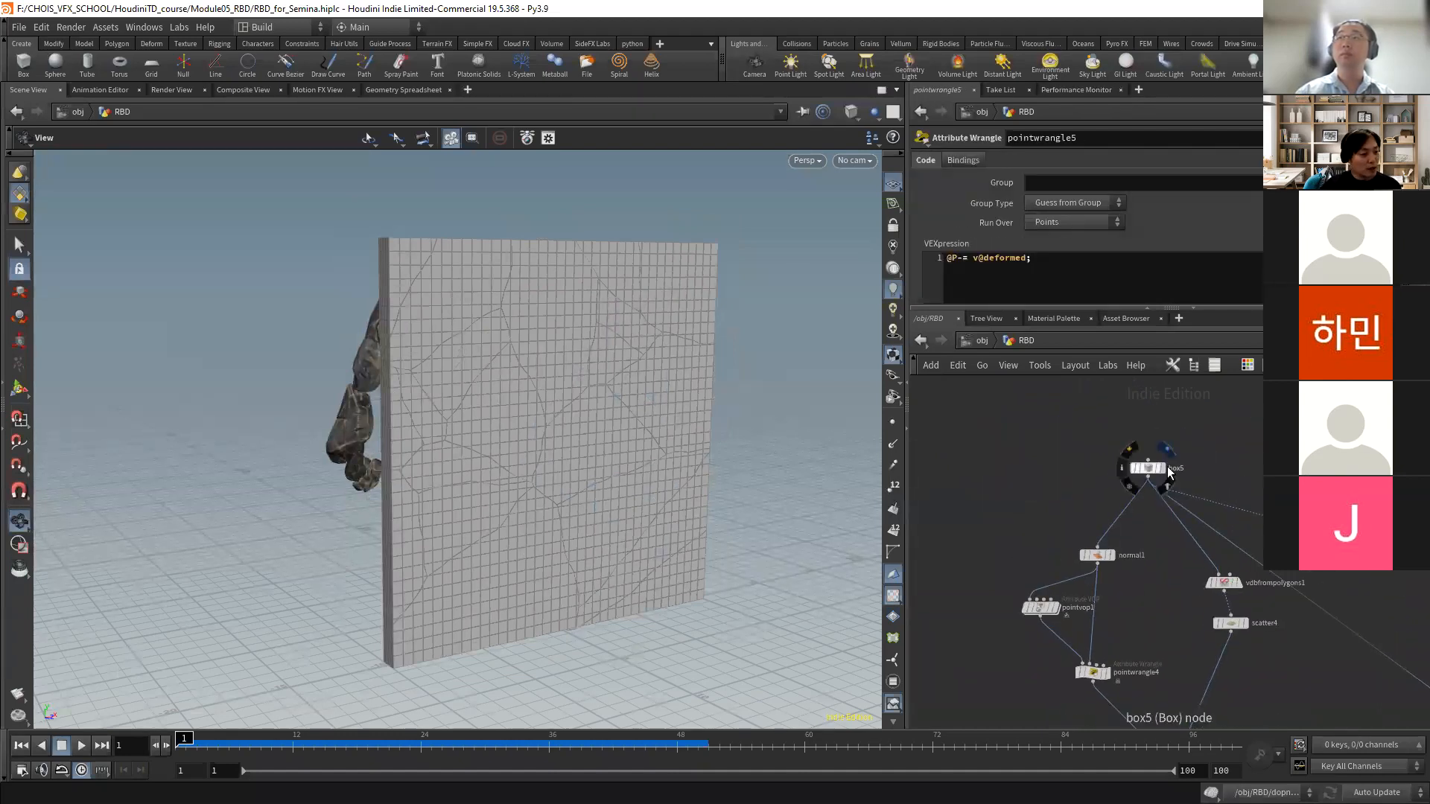
pyautogui.click(1136, 475)
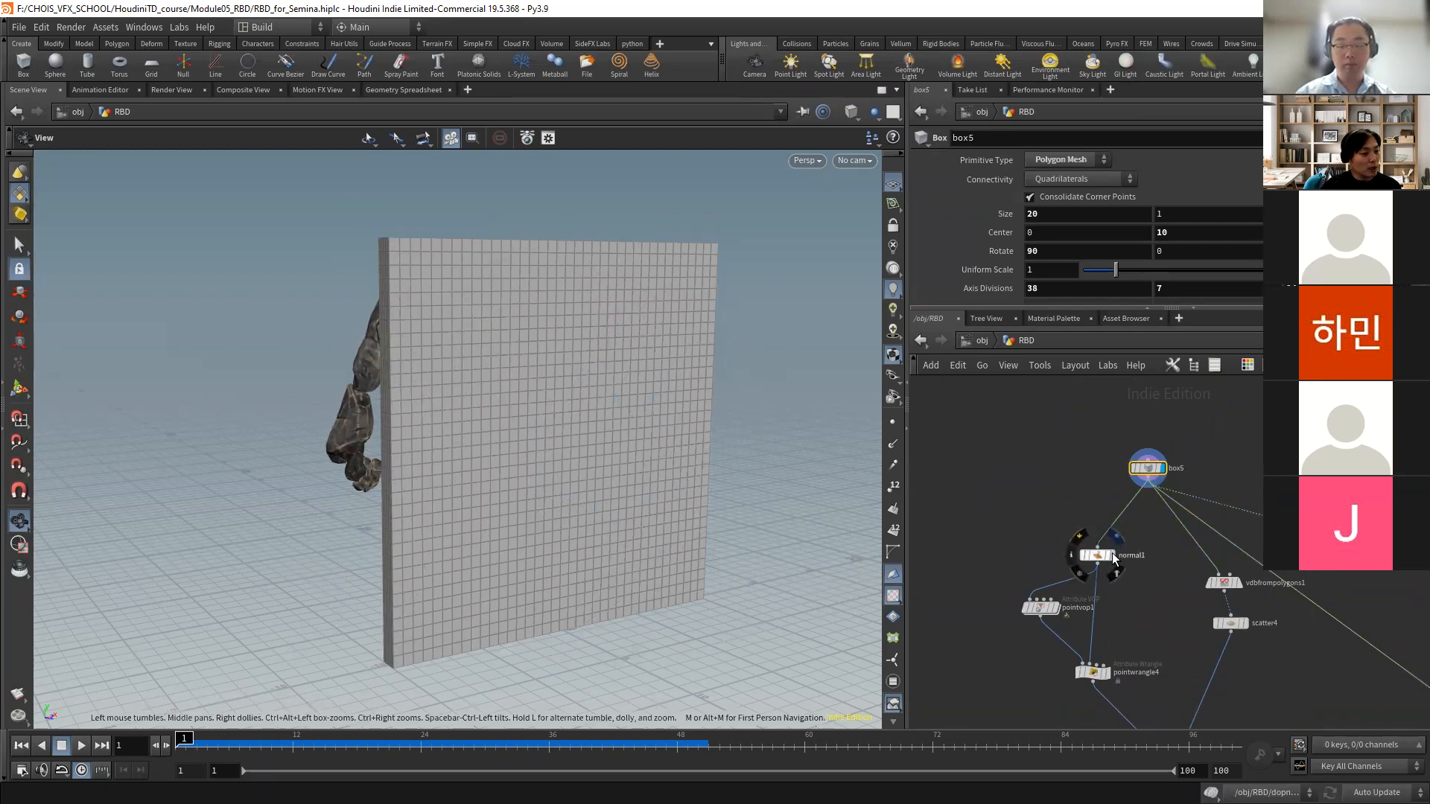
pyautogui.click(1109, 554)
pyautogui.moveTo(645, 373); pyautogui.dragTo(615, 388)
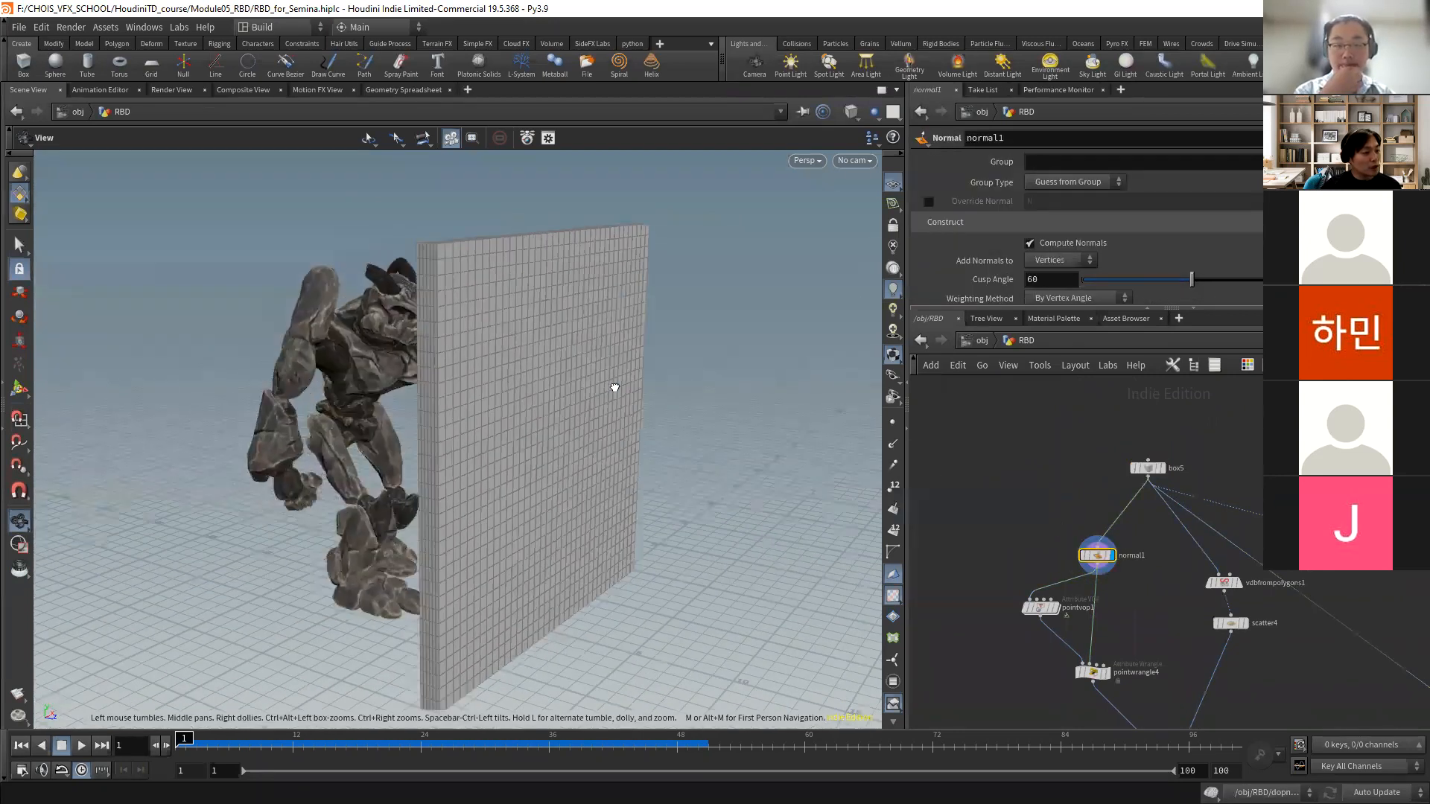
pyautogui.moveTo(1096, 555); pyautogui.dragTo(1080, 527)
pyautogui.moveTo(596, 354); pyautogui.dragTo(555, 237)
pyautogui.moveTo(422, 402); pyautogui.dragTo(462, 439)
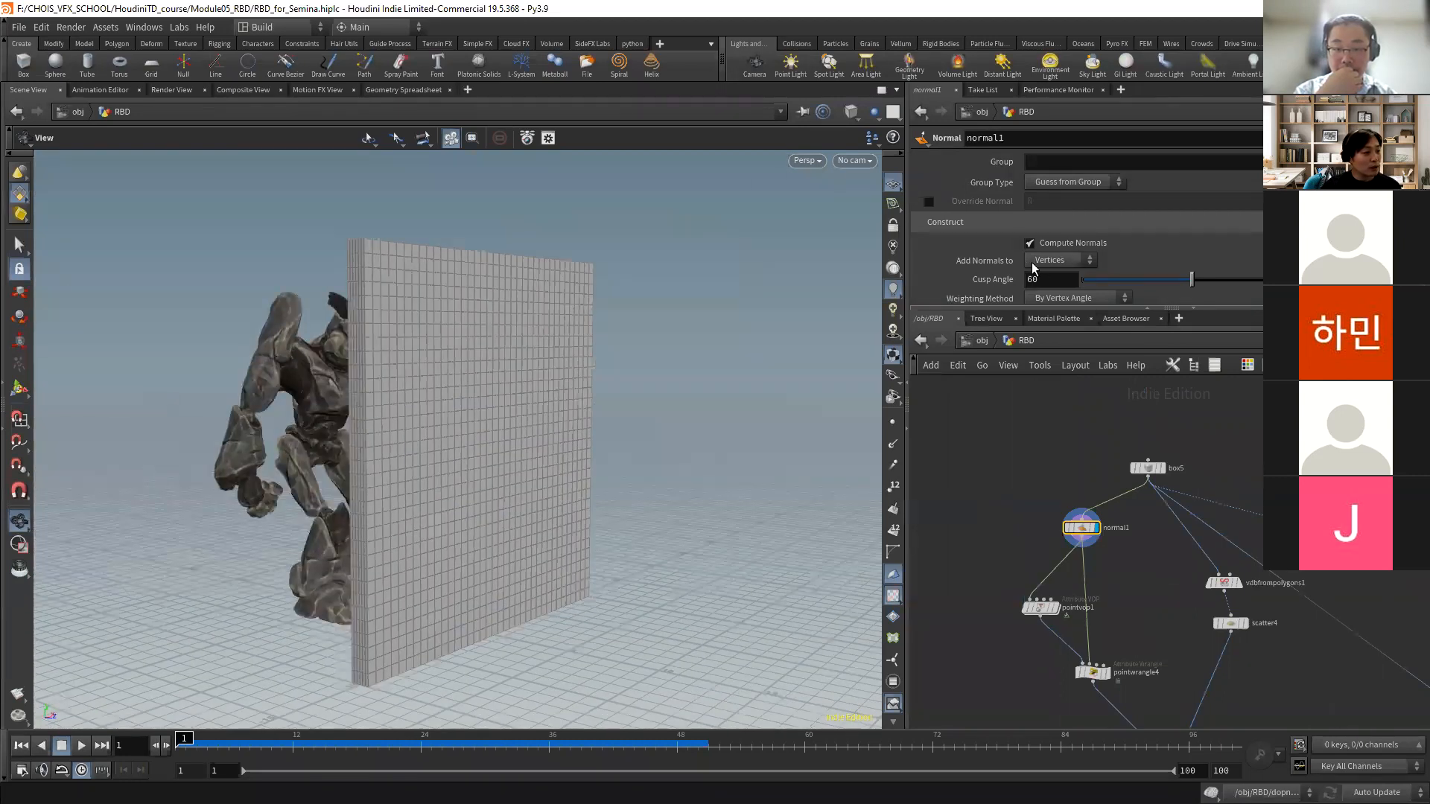
# - Move pointvop1 out to the side of normal1 and display its noise-deformed wall
pyautogui.scroll(3, 1041, 564)
pyautogui.moveTo(1065, 568); pyautogui.dragTo(979, 529)
pyautogui.click(972, 523)
pyautogui.click(942, 523)
pyautogui.moveTo(496, 364); pyautogui.dragTo(521, 387)
pyautogui.scroll(2, 1025, 577)
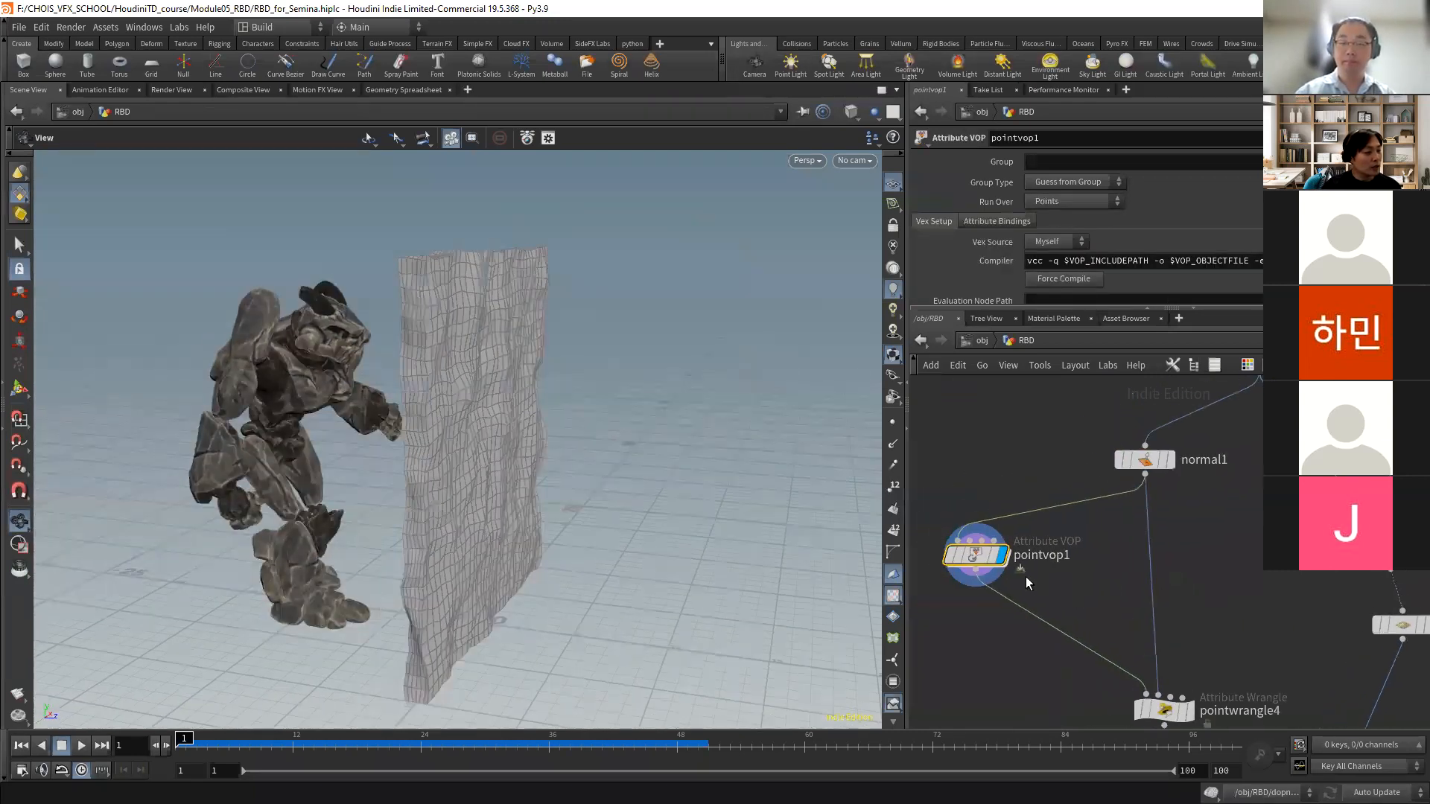
# - Open the pointvop1 network, spread its nodes to examine how turbnoise1 feeds add1 and the output, and return to the RBD network
pyautogui.doubleClick(967, 555)
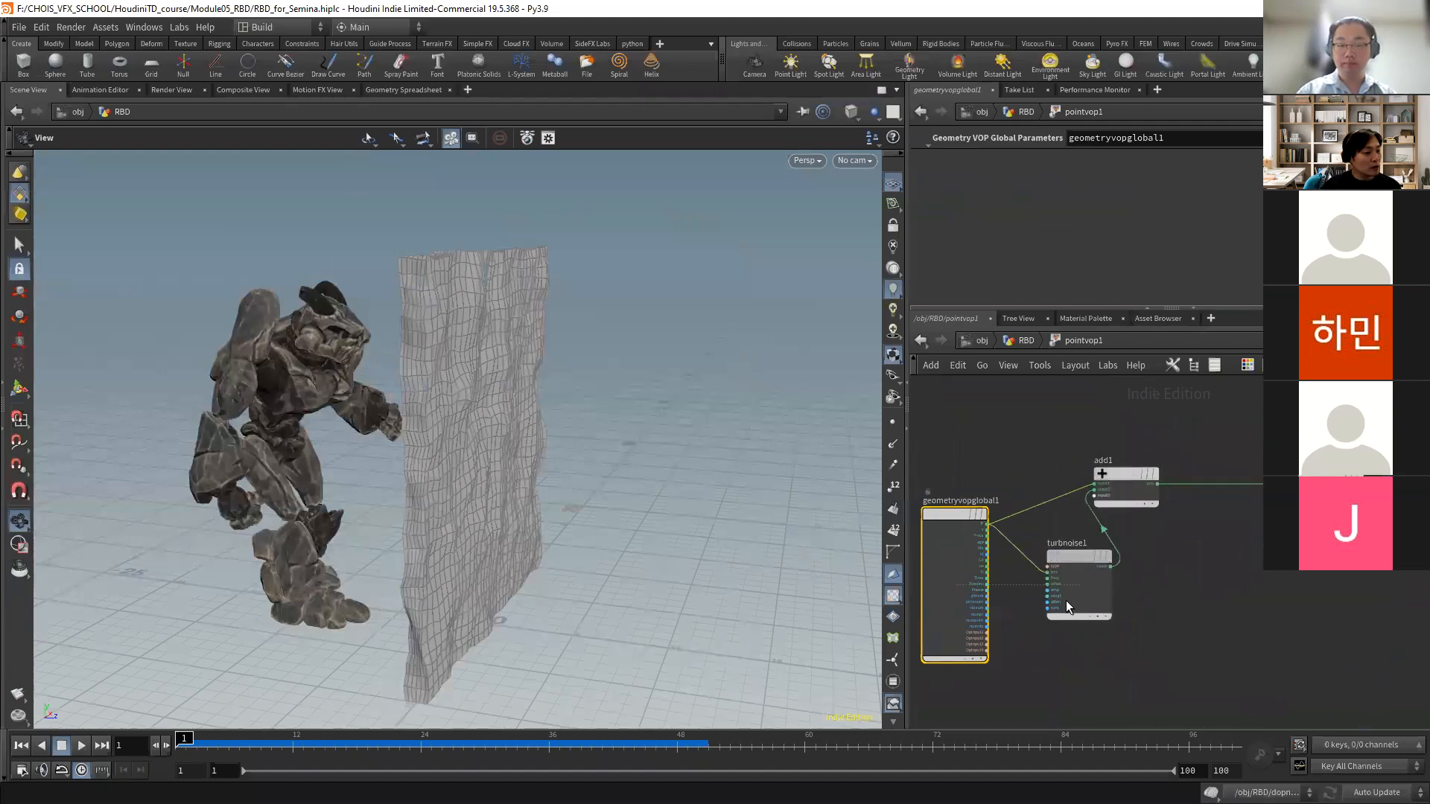
pyautogui.moveTo(971, 521); pyautogui.dragTo(971, 486)
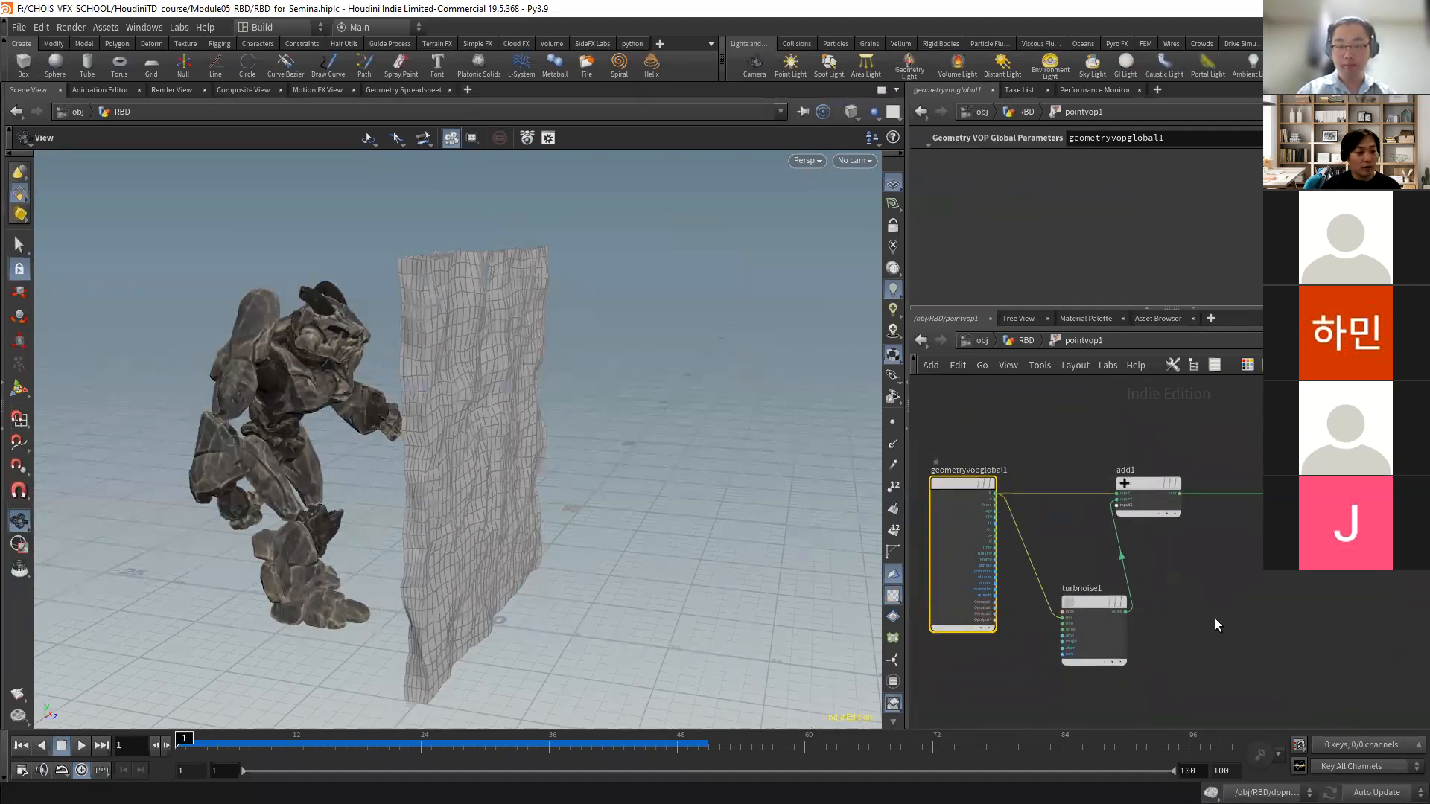
pyautogui.moveTo(1088, 600); pyautogui.dragTo(1067, 596)
pyautogui.click(1154, 487)
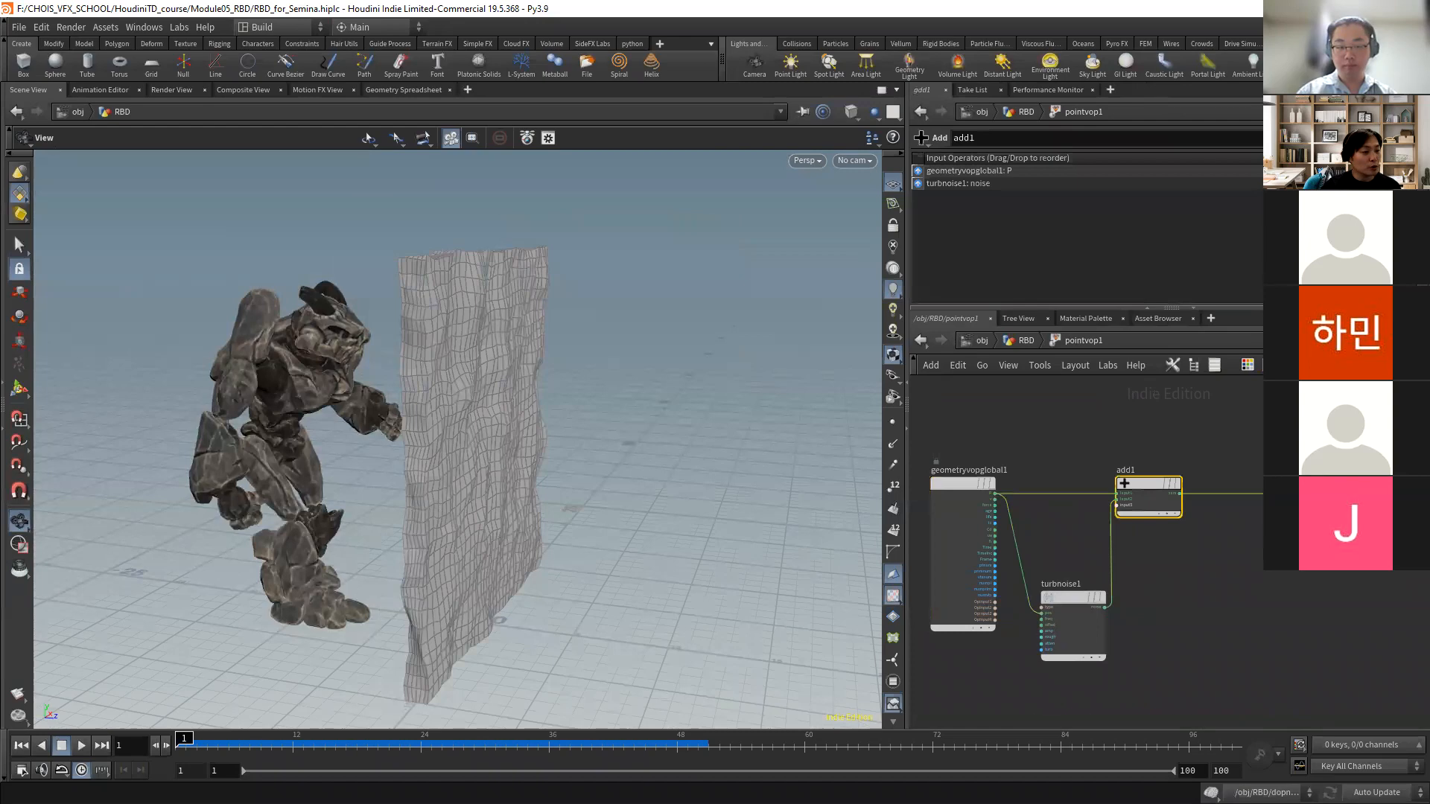
pyautogui.click(1326, 487)
pyautogui.moveTo(553, 347); pyautogui.dragTo(608, 391)
pyautogui.moveTo(513, 318); pyautogui.dragTo(599, 288)
pyautogui.moveTo(567, 358); pyautogui.dragTo(625, 392)
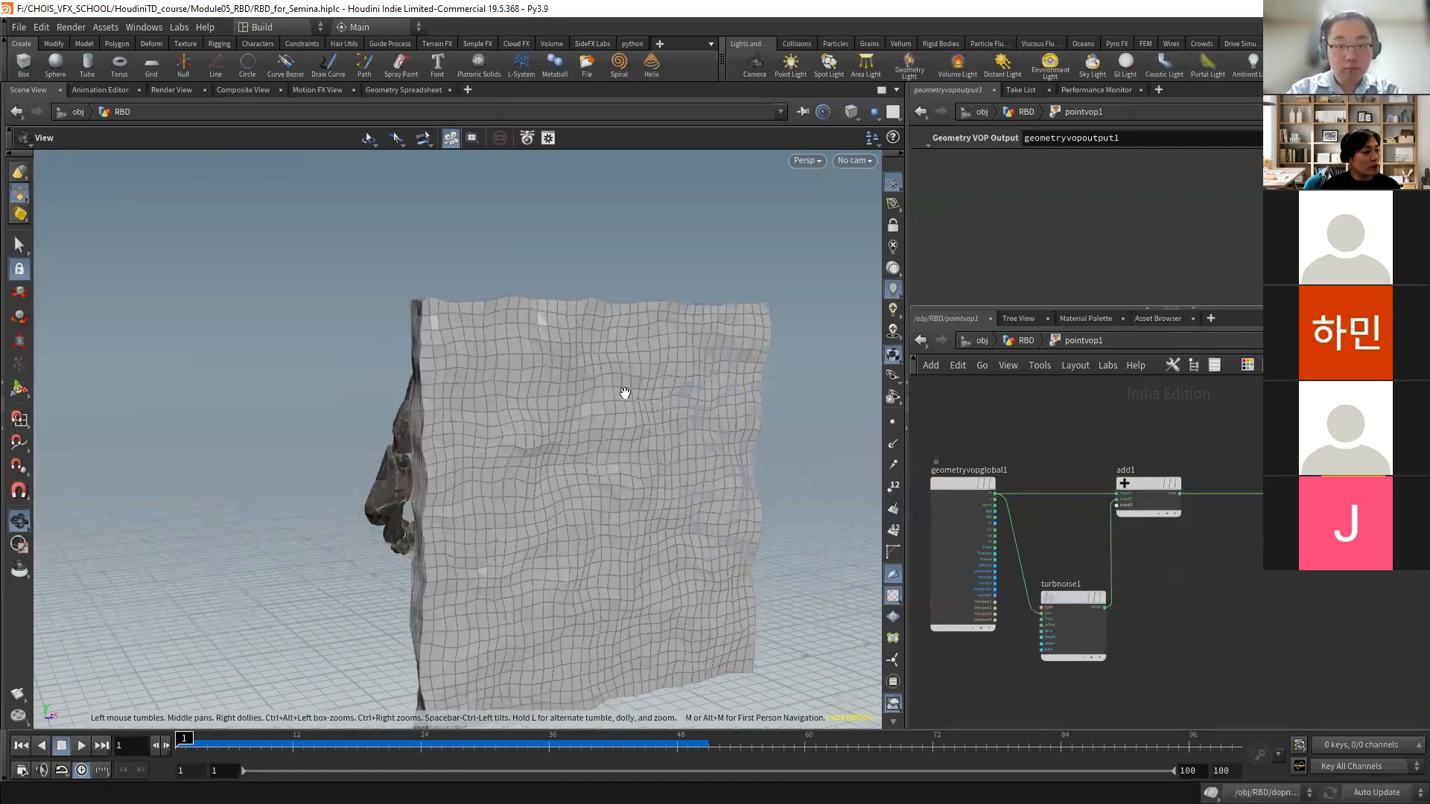
pyautogui.click(1026, 340)
# - Compare normal1's flat wall with pointvop1's deformed wall, keeping pointvop1 displayed and overlaying normal1 as a template
pyautogui.moveTo(1097, 537)
pyautogui.mouseDown(button='middle')
pyautogui.moveTo(1079, 562)
pyautogui.moveTo(1096, 519)
pyautogui.mouseUp(button='middle')
pyautogui.scroll(-3, 1080, 560)
pyautogui.scroll(-2, 1096, 519)
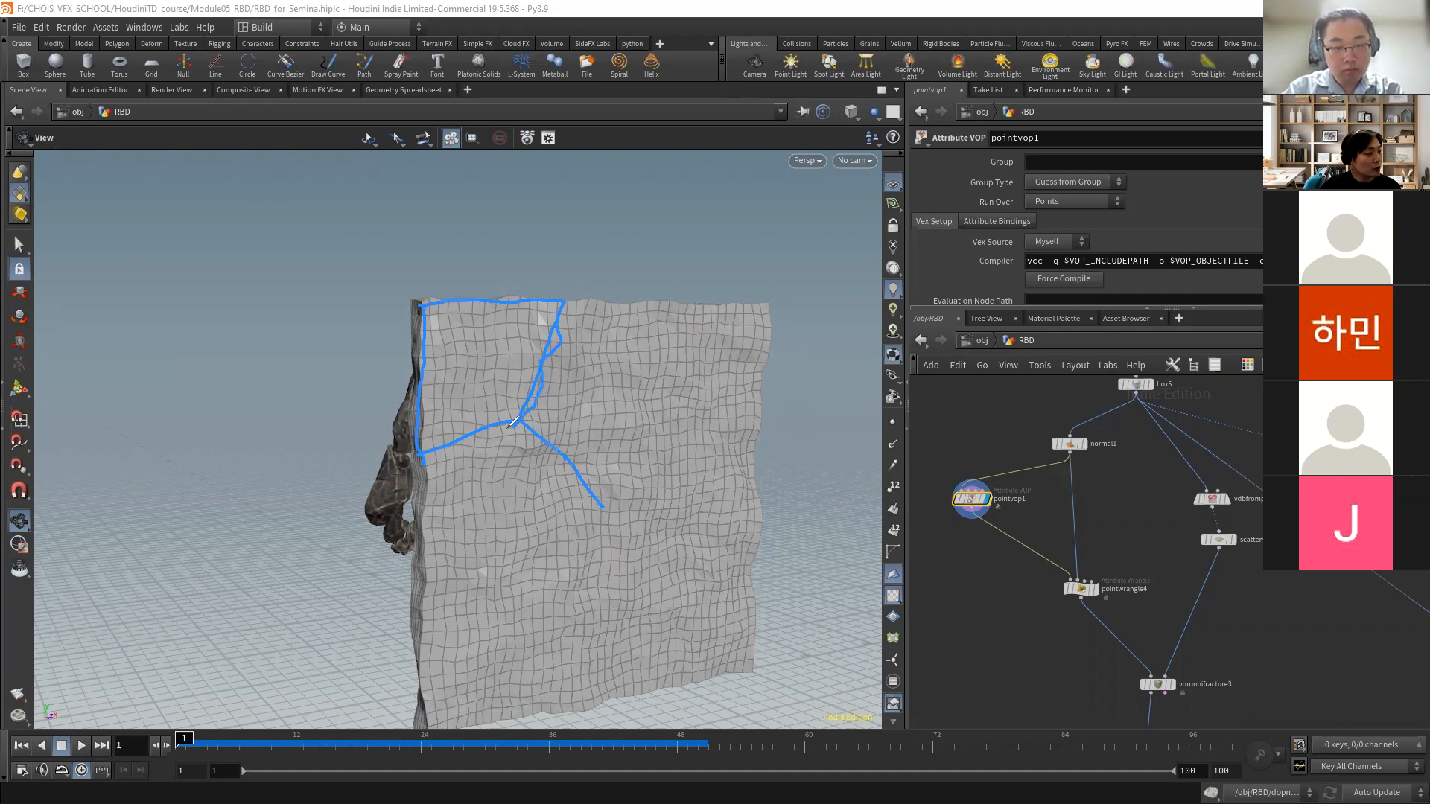
pyautogui.moveTo(514, 422); pyautogui.dragTo(436, 457)
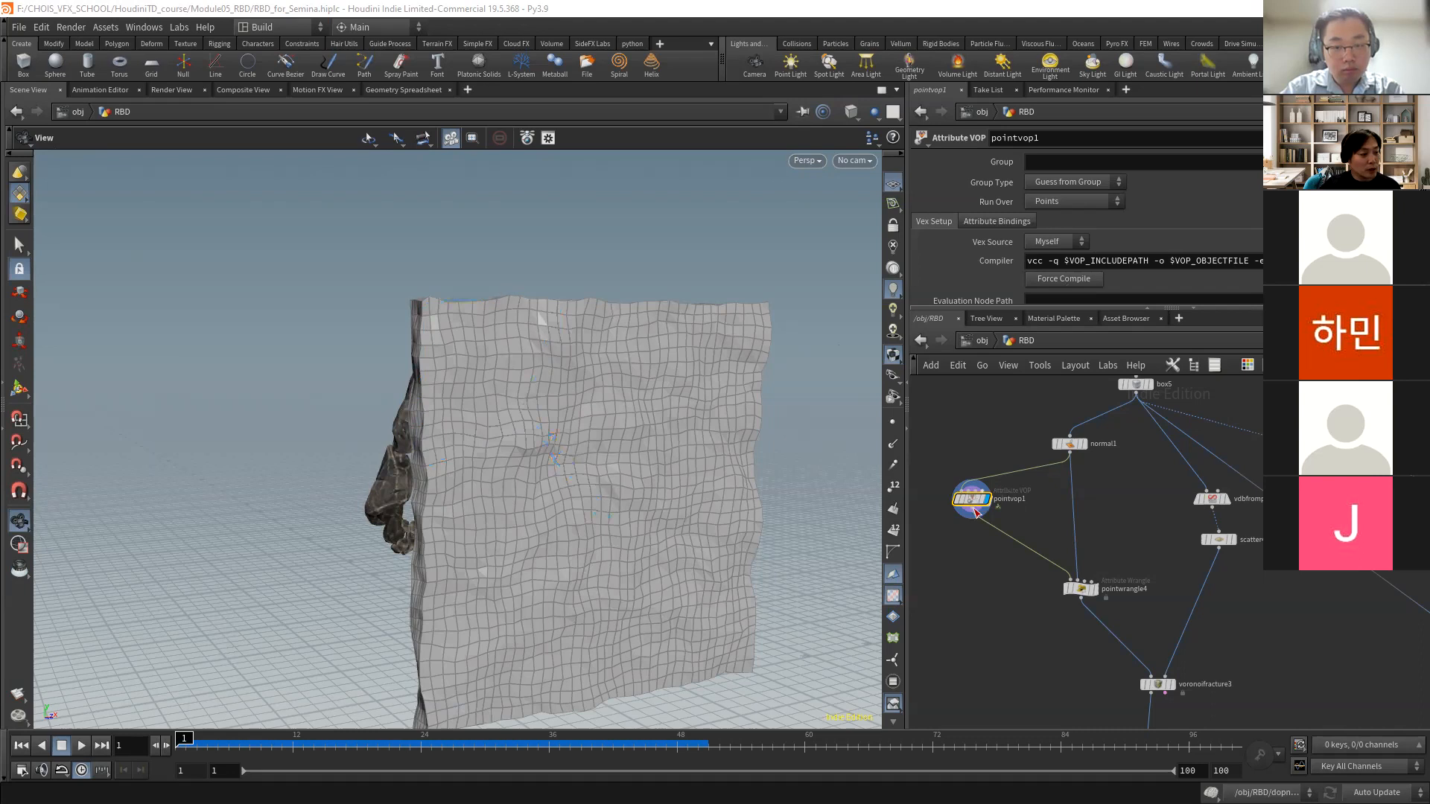
pyautogui.click(1085, 444)
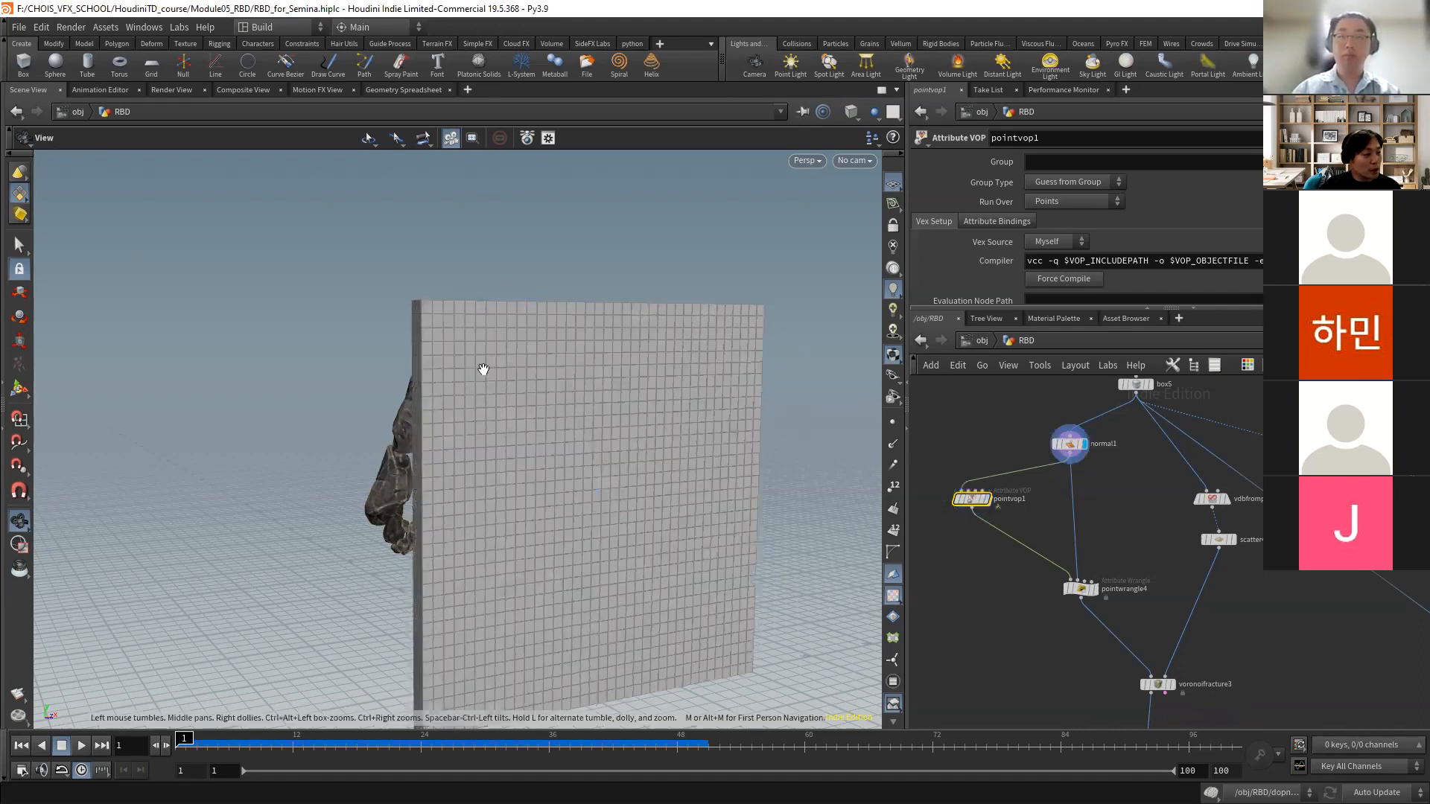
pyautogui.click(987, 499)
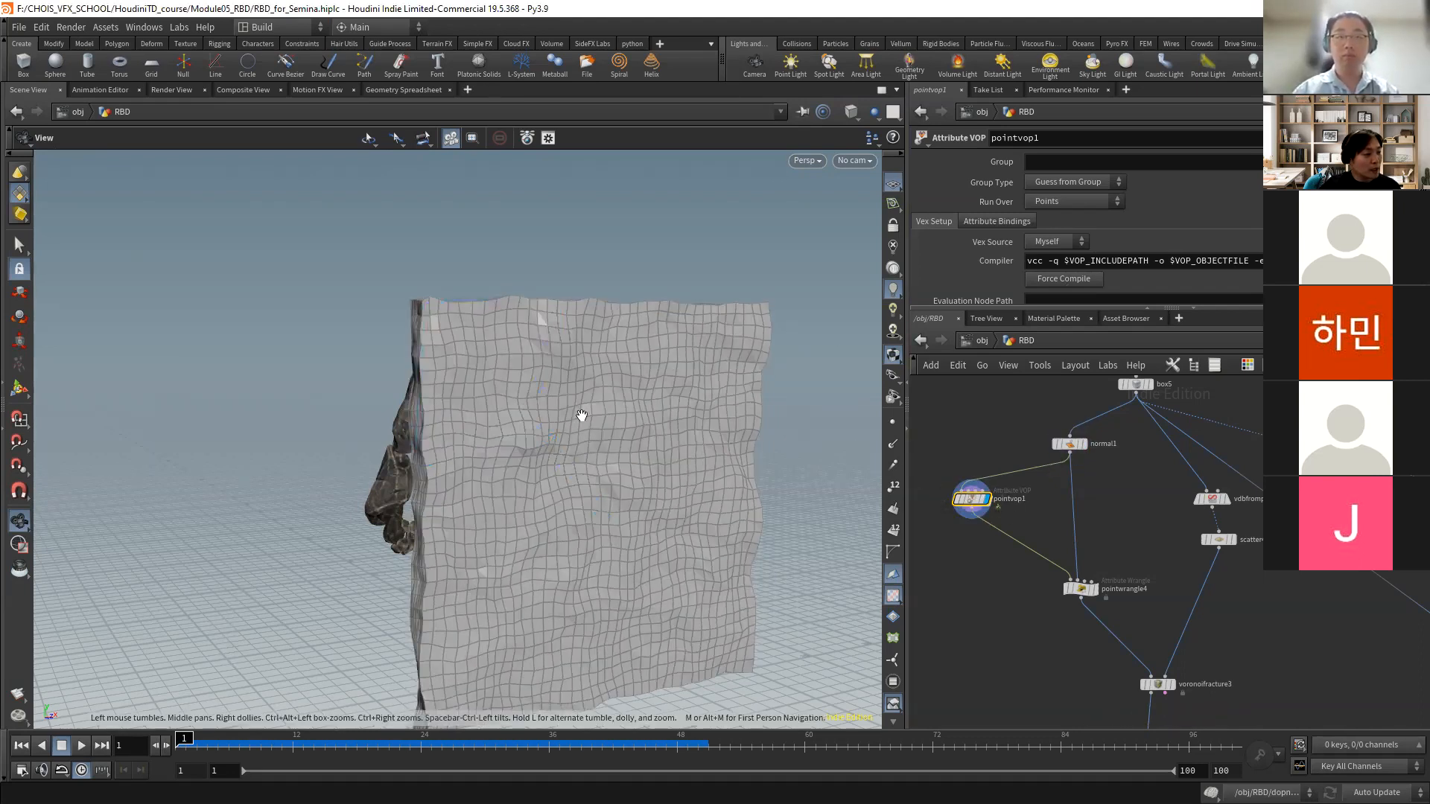
pyautogui.moveTo(1054, 441)
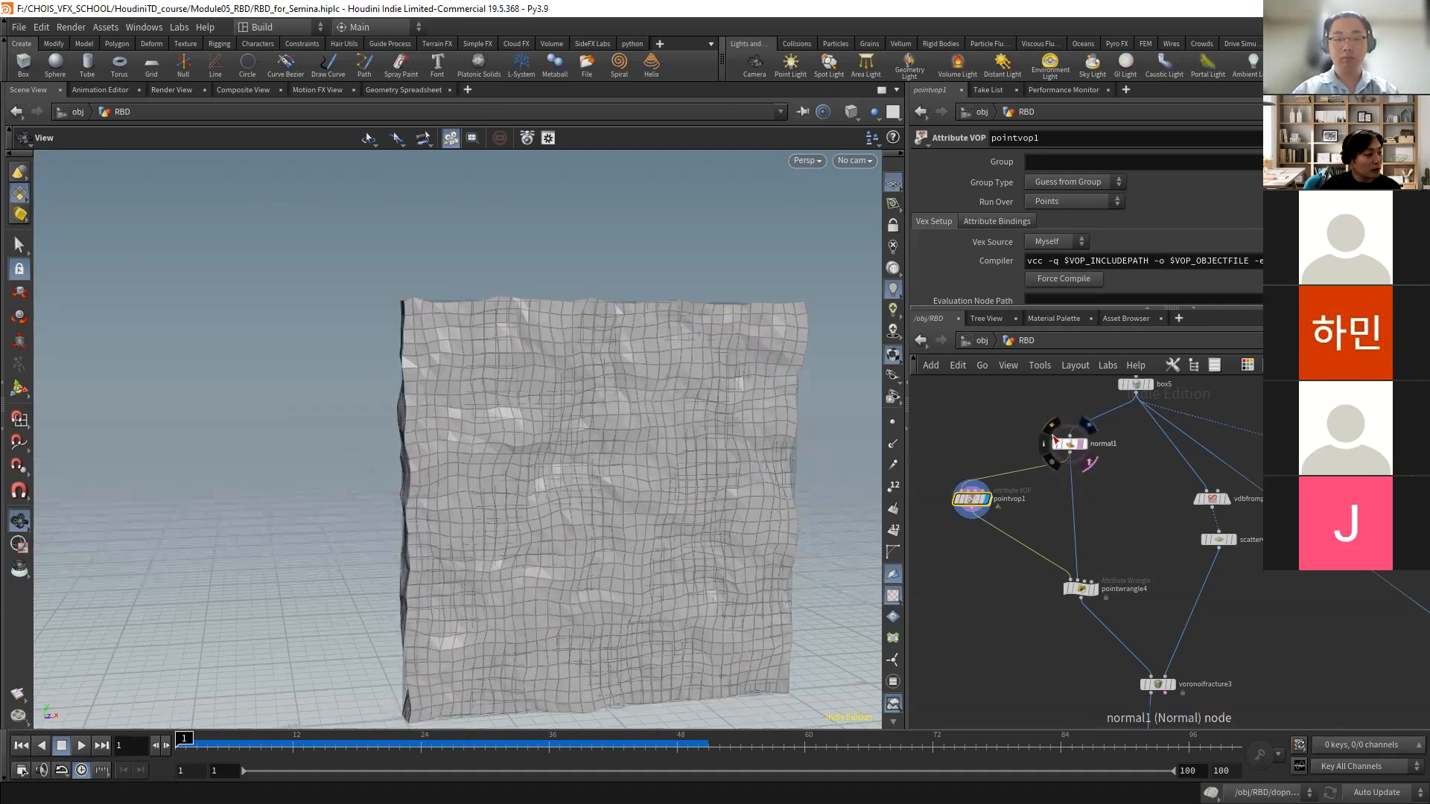
pyautogui.moveTo(482, 332); pyautogui.dragTo(317, 283)
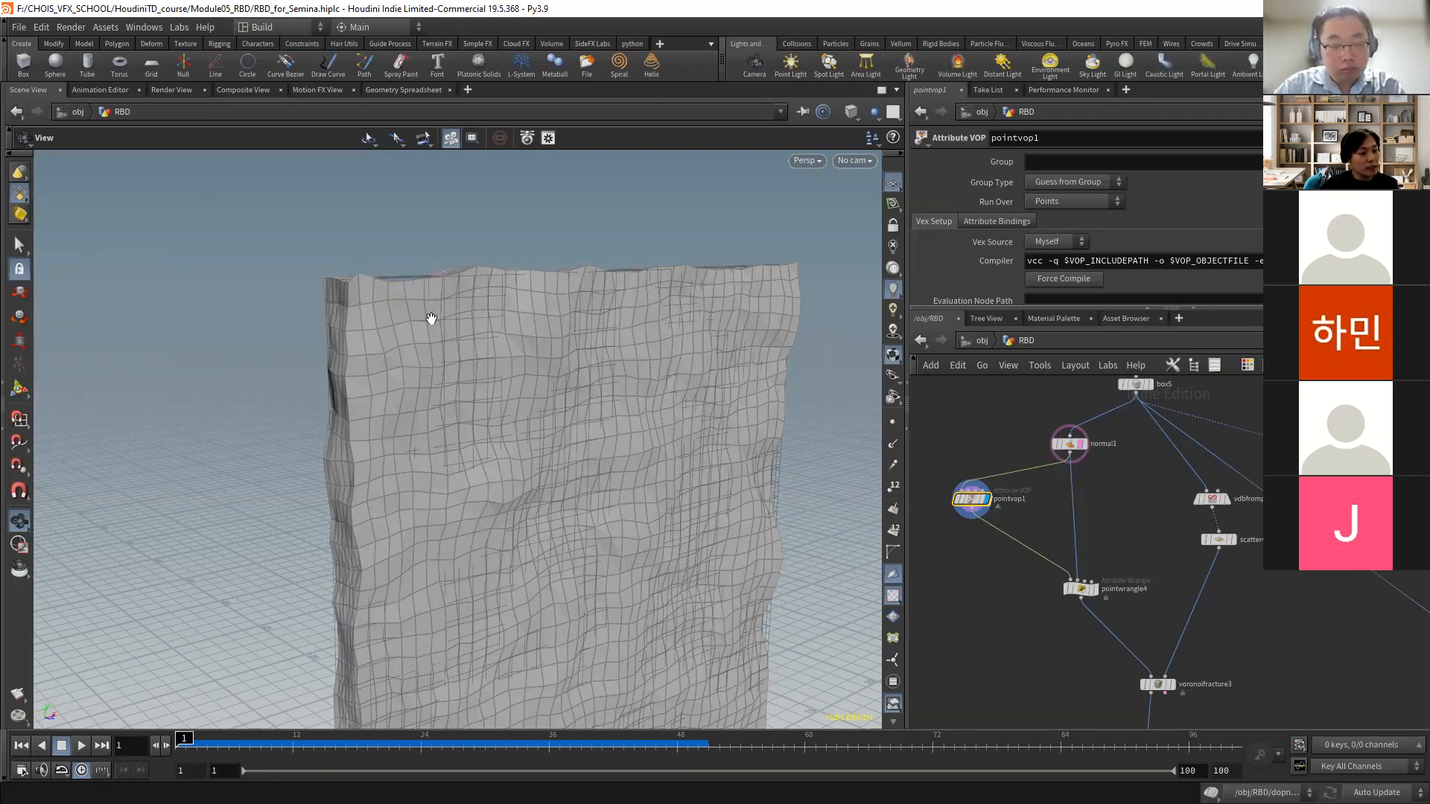
# - Display pointwrangle4 and examine its v@deformed expression against its two input nodes, pointvop1 and normal1
pyautogui.scroll(-1, 1118, 526)
pyautogui.moveTo(1119, 525); pyautogui.dragTo(1109, 494, button='middle')
pyautogui.scroll(1, 1109, 493)
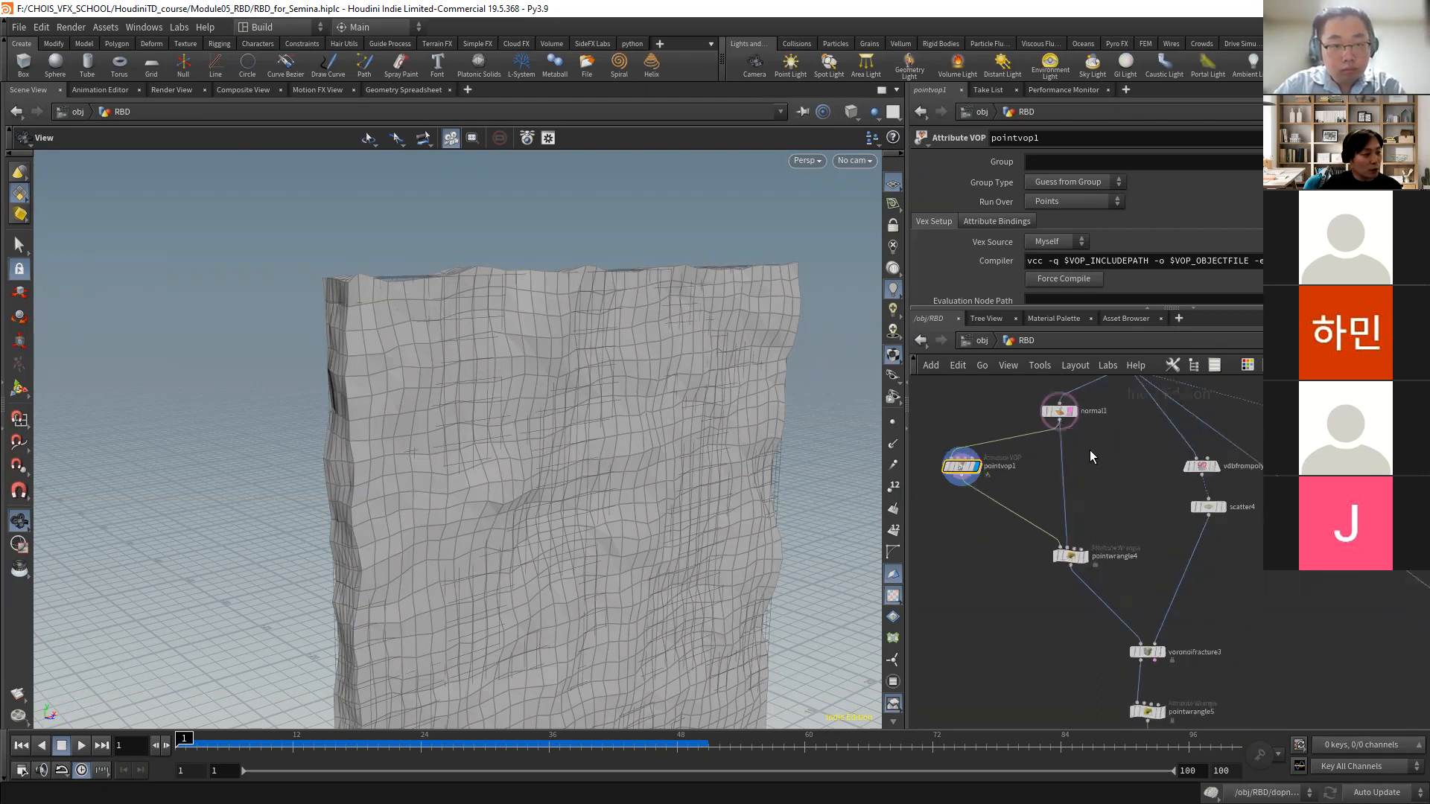
pyautogui.click(1070, 556)
pyautogui.doubleClick(998, 257)
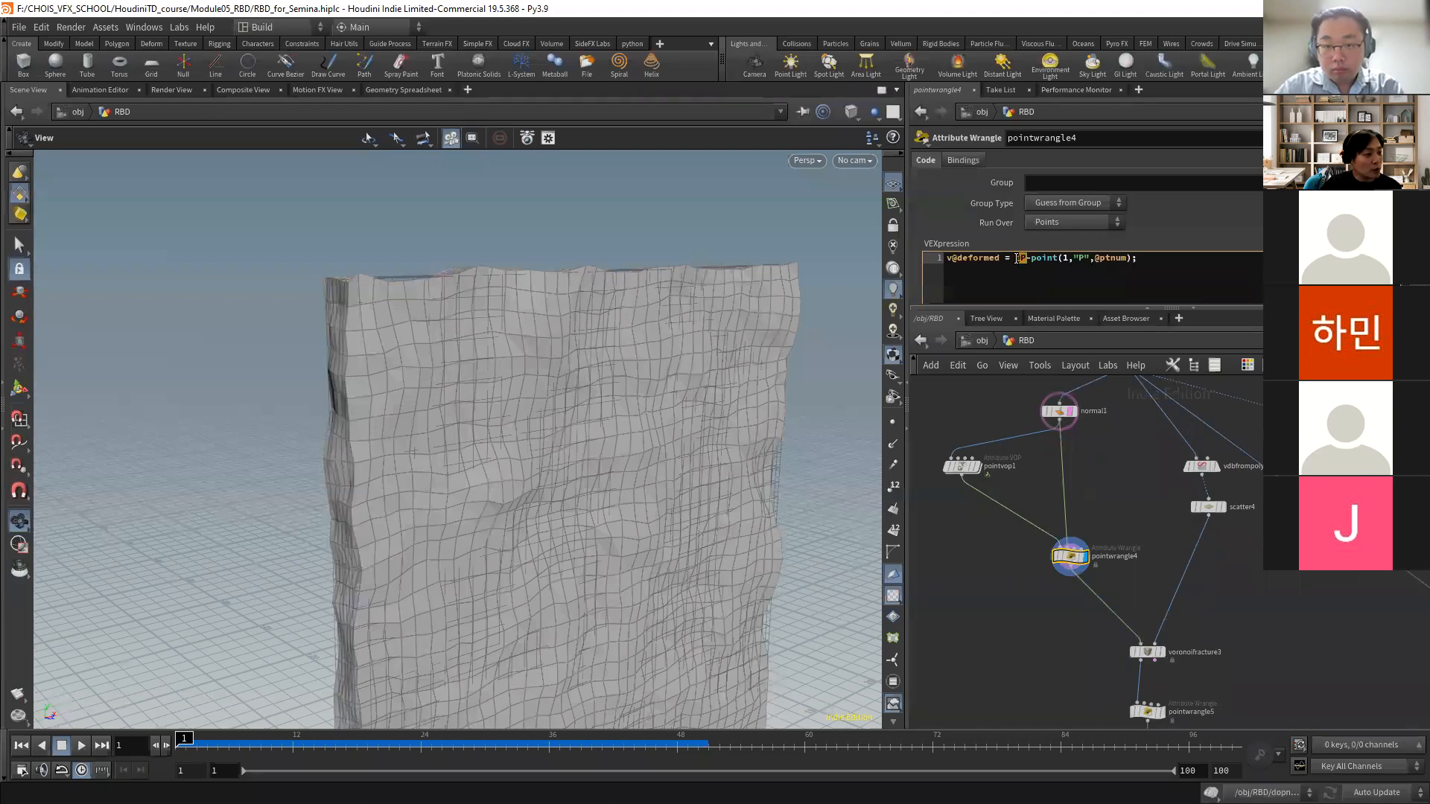
pyautogui.click(1053, 417)
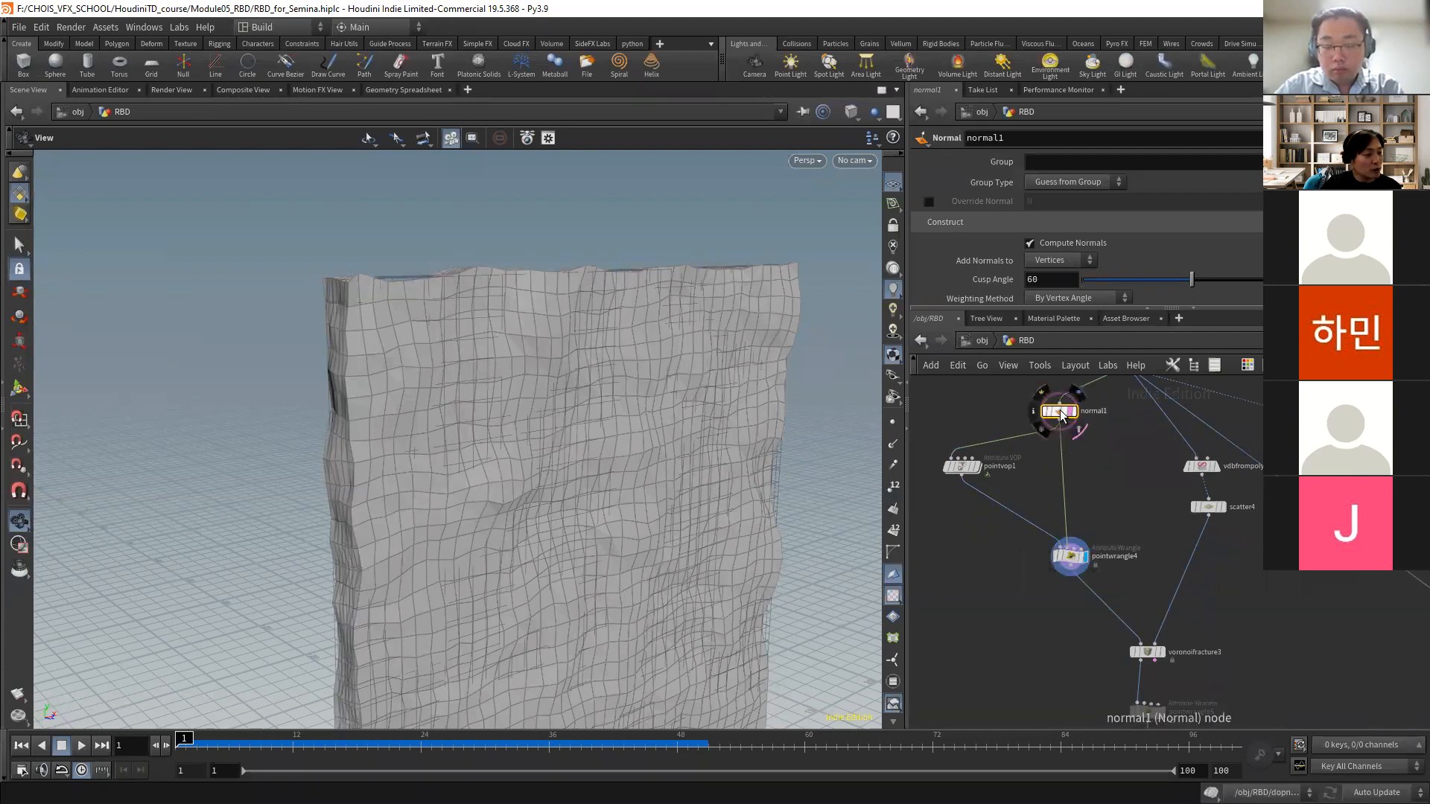
pyautogui.click(1070, 556)
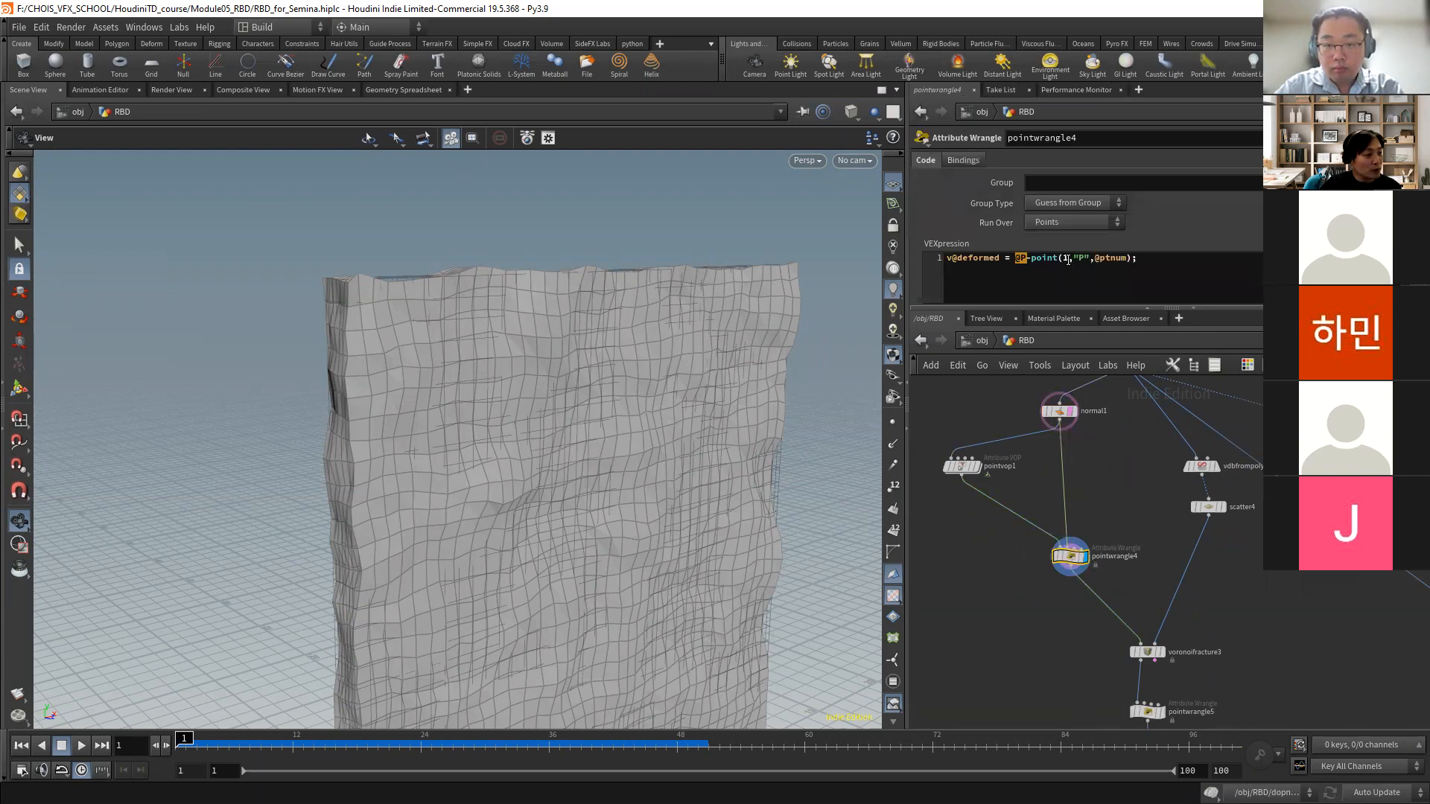
pyautogui.click(1025, 259)
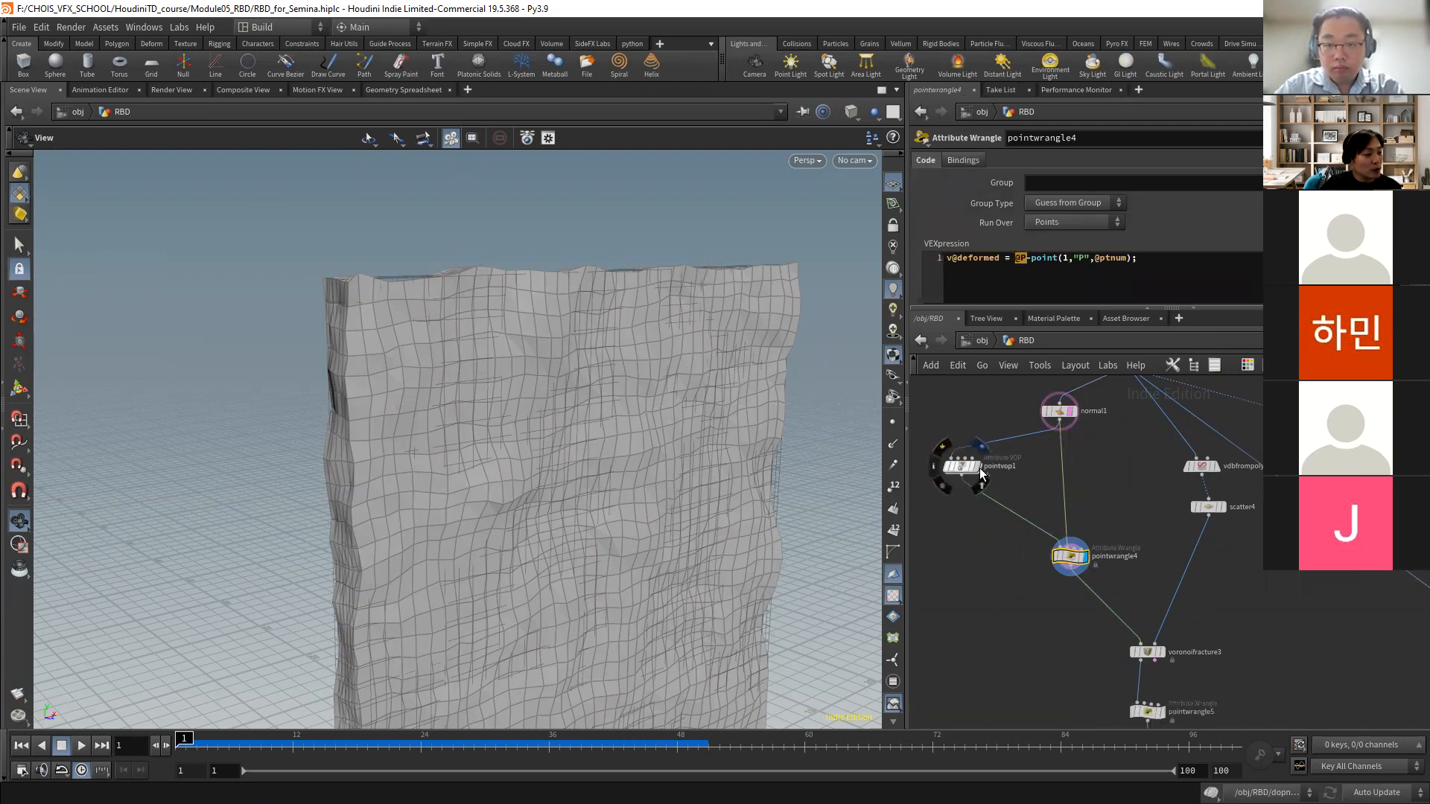
pyautogui.click(959, 468)
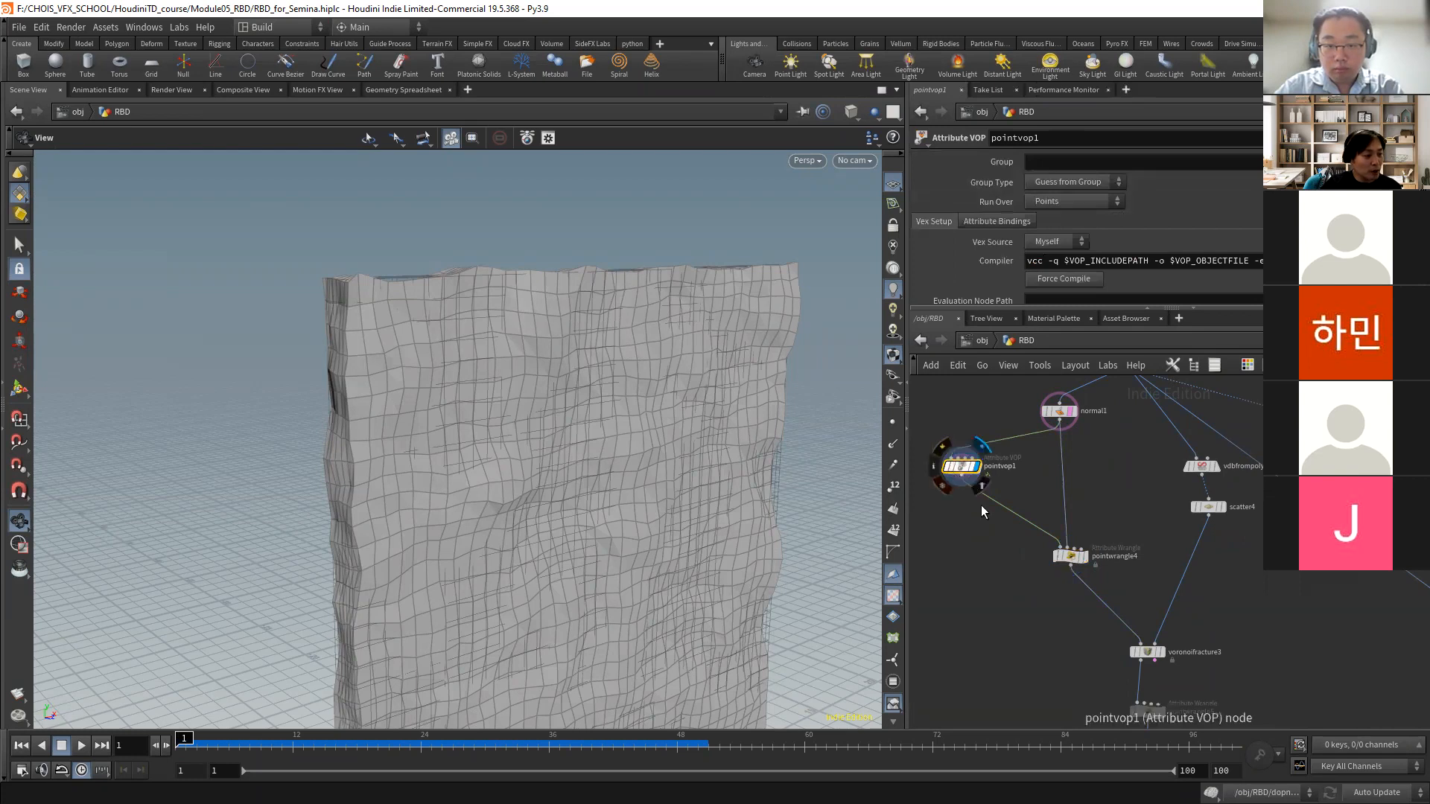
pyautogui.click(1081, 559)
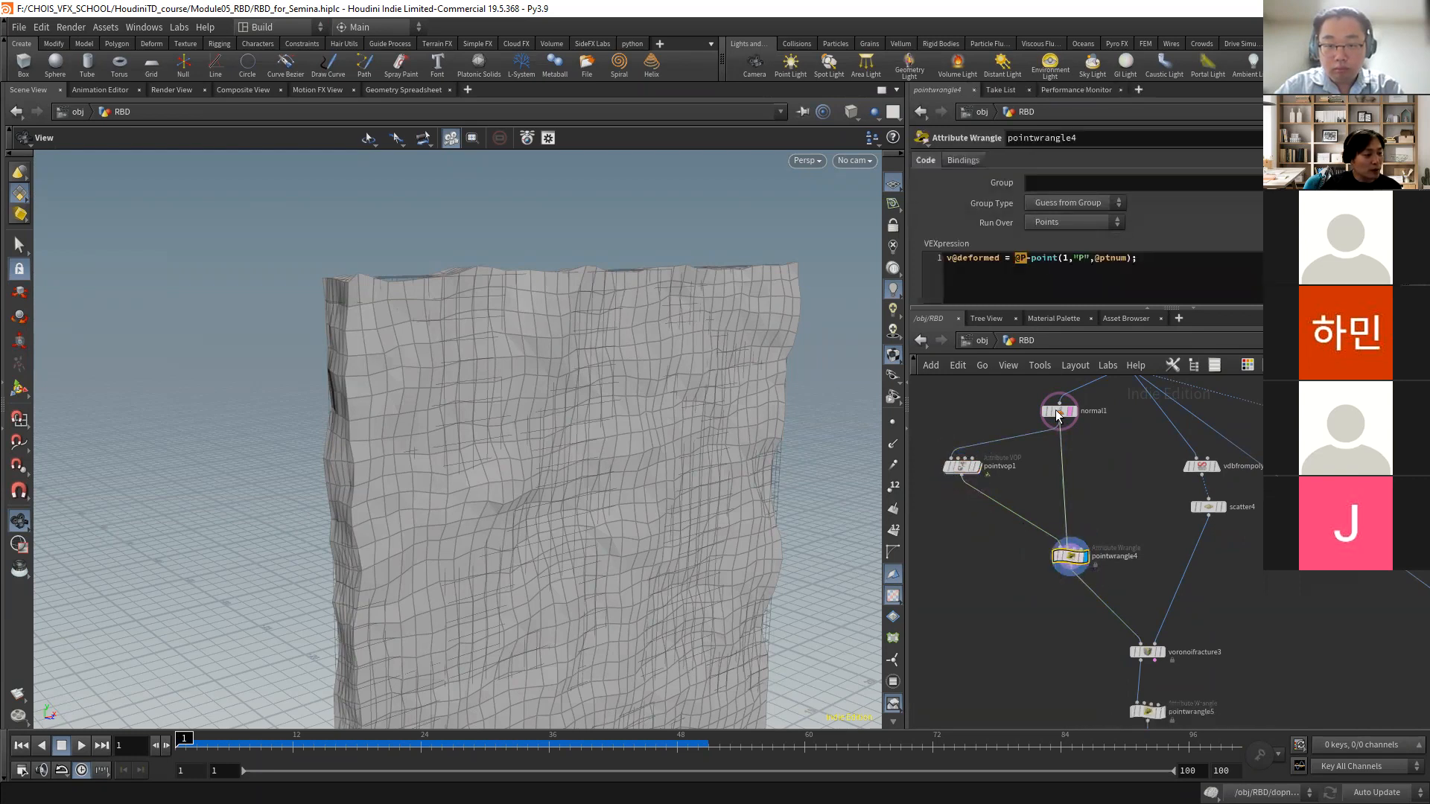
pyautogui.click(1058, 411)
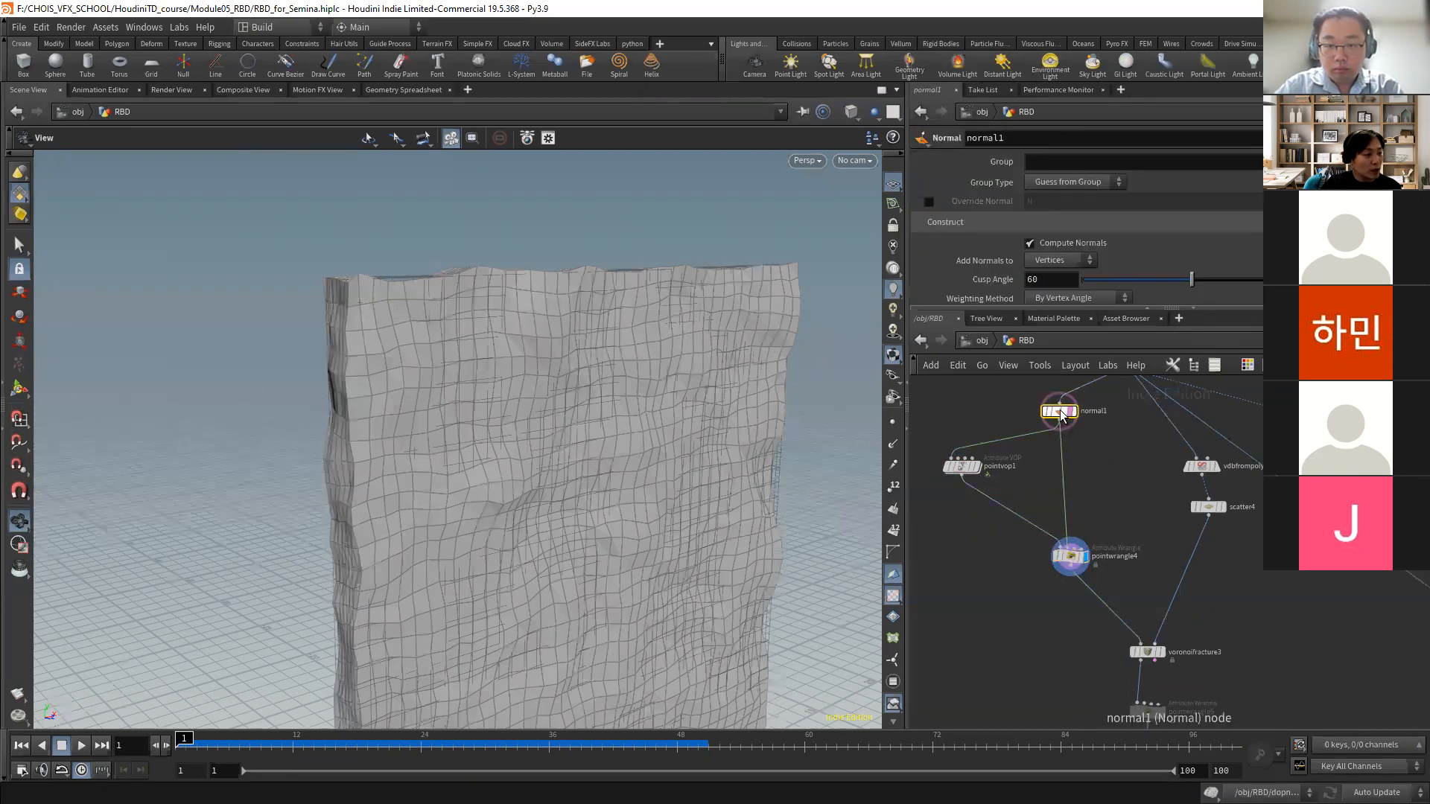
pyautogui.click(1071, 560)
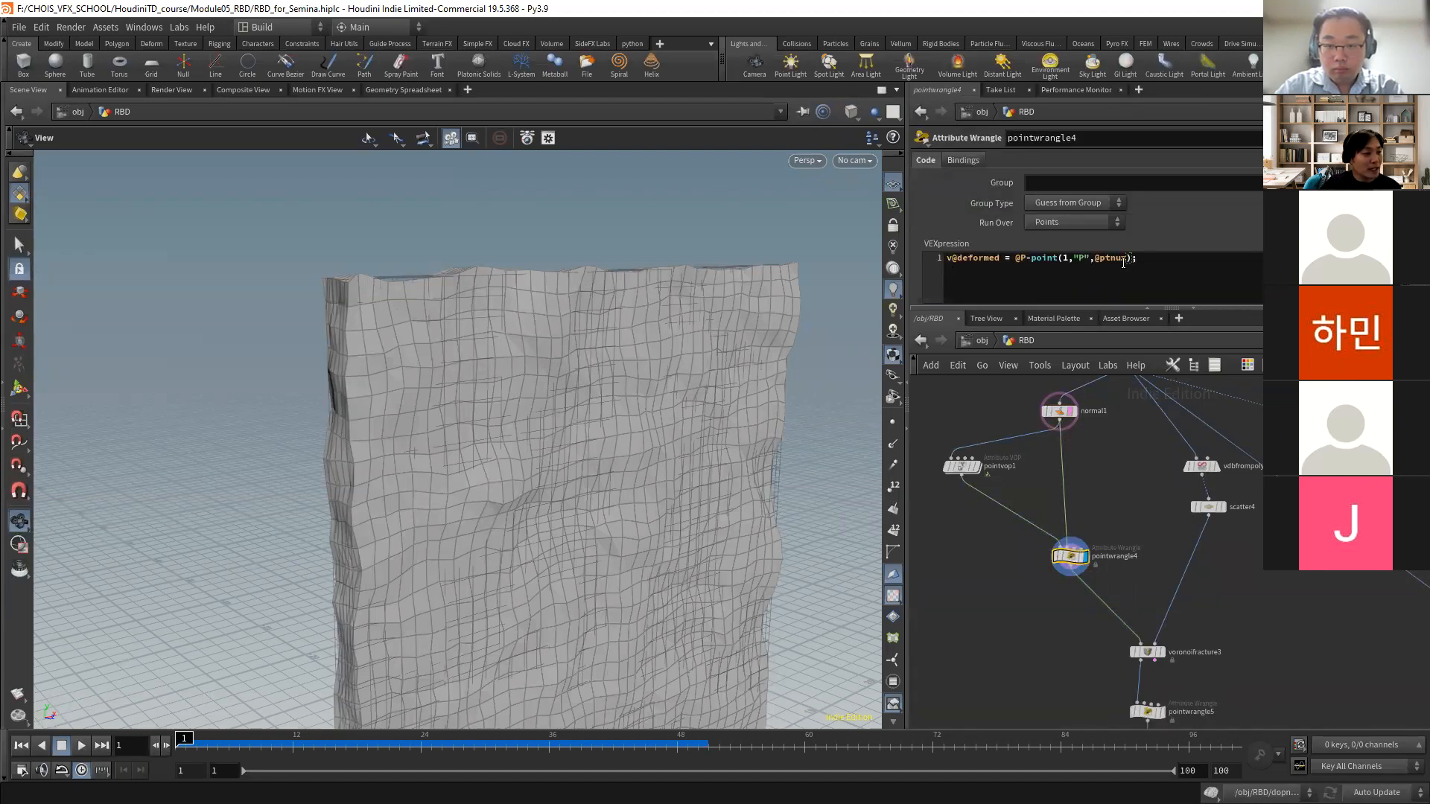
pyautogui.doubleClick(997, 257)
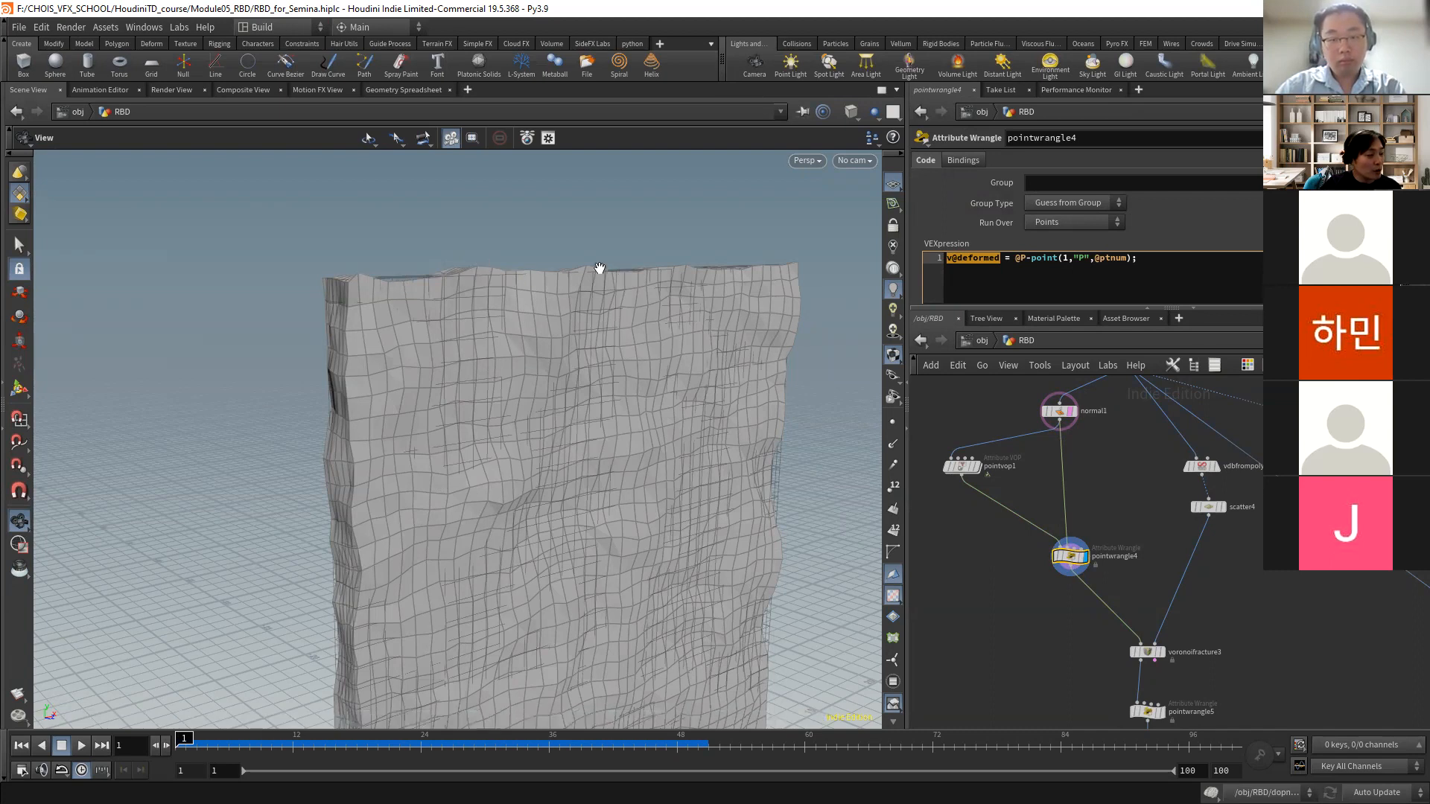
pyautogui.press('BackSpace')
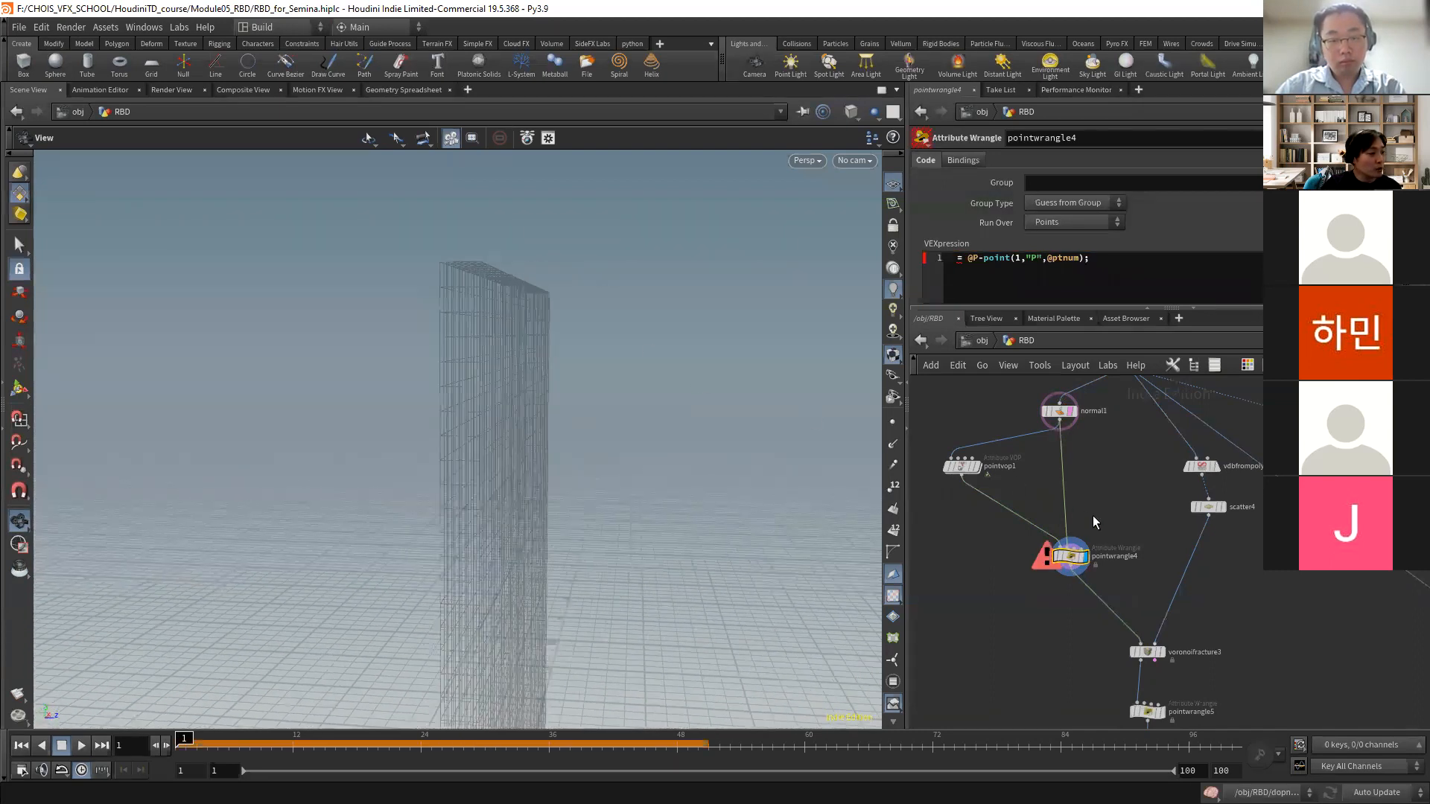
pyautogui.hotkey('ctrl', 'z')
pyautogui.hotkey('ctrl', 'z')
pyautogui.click(952, 261)
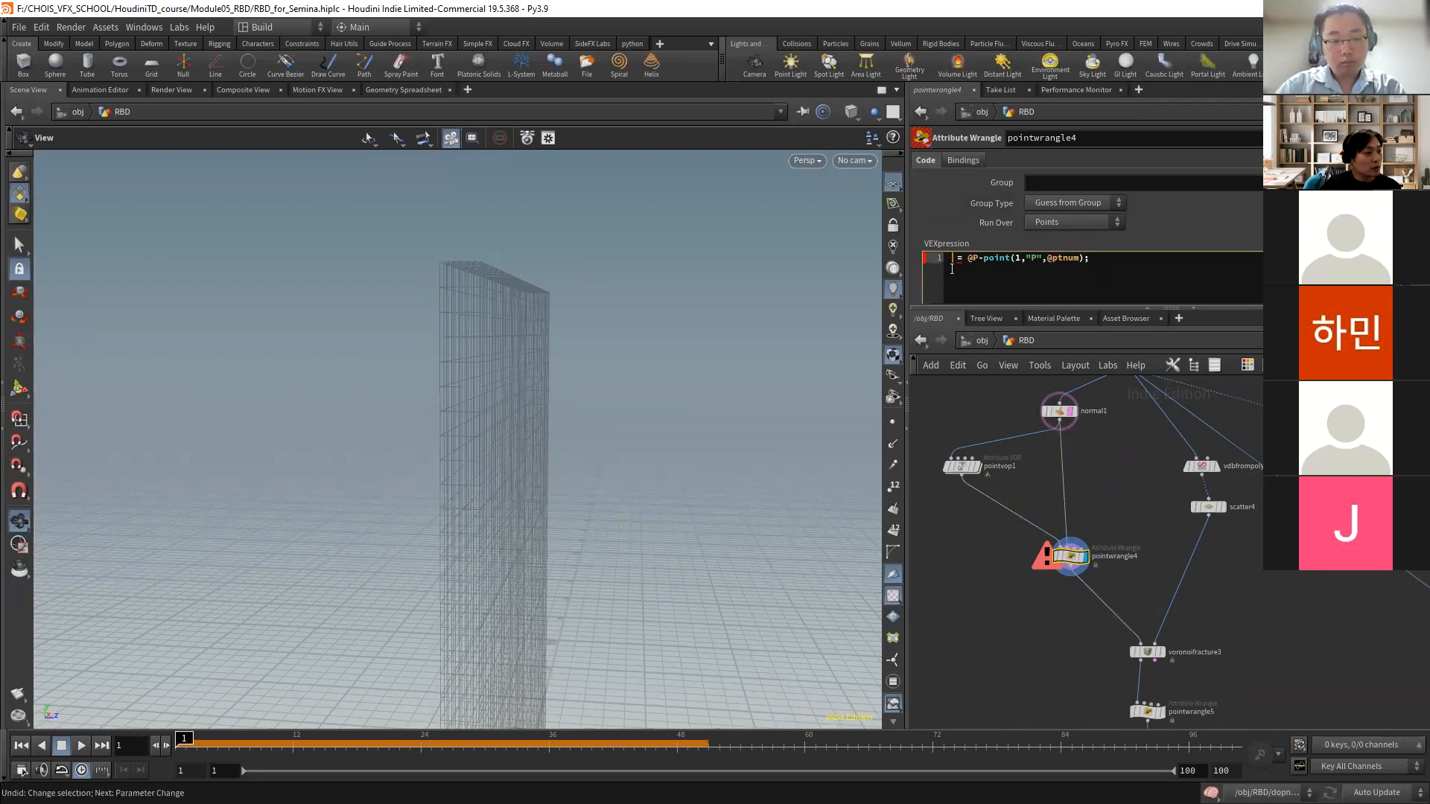
pyautogui.hotkey('ctrl', 'z')
# - View the deformed wall from the side and move pointwrangle4 directly below normal1
pyautogui.moveTo(571, 328)
pyautogui.mouseDown()
pyautogui.moveTo(562, 360)
pyautogui.moveTo(526, 309)
pyautogui.moveTo(577, 340)
pyautogui.moveTo(567, 319)
pyautogui.mouseUp()
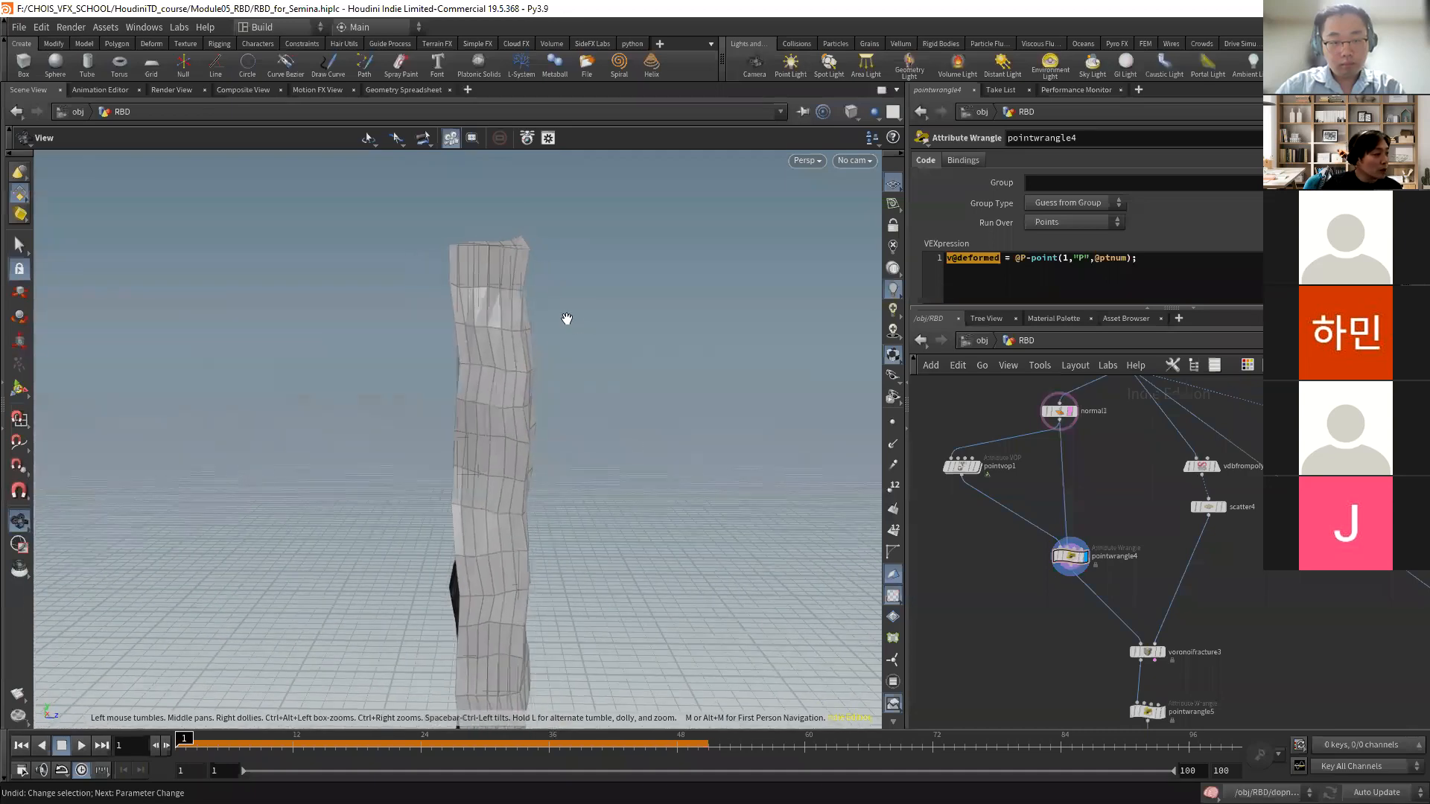
pyautogui.moveTo(586, 382); pyautogui.dragTo(733, 454)
pyautogui.moveTo(1070, 566); pyautogui.dragTo(1058, 562)
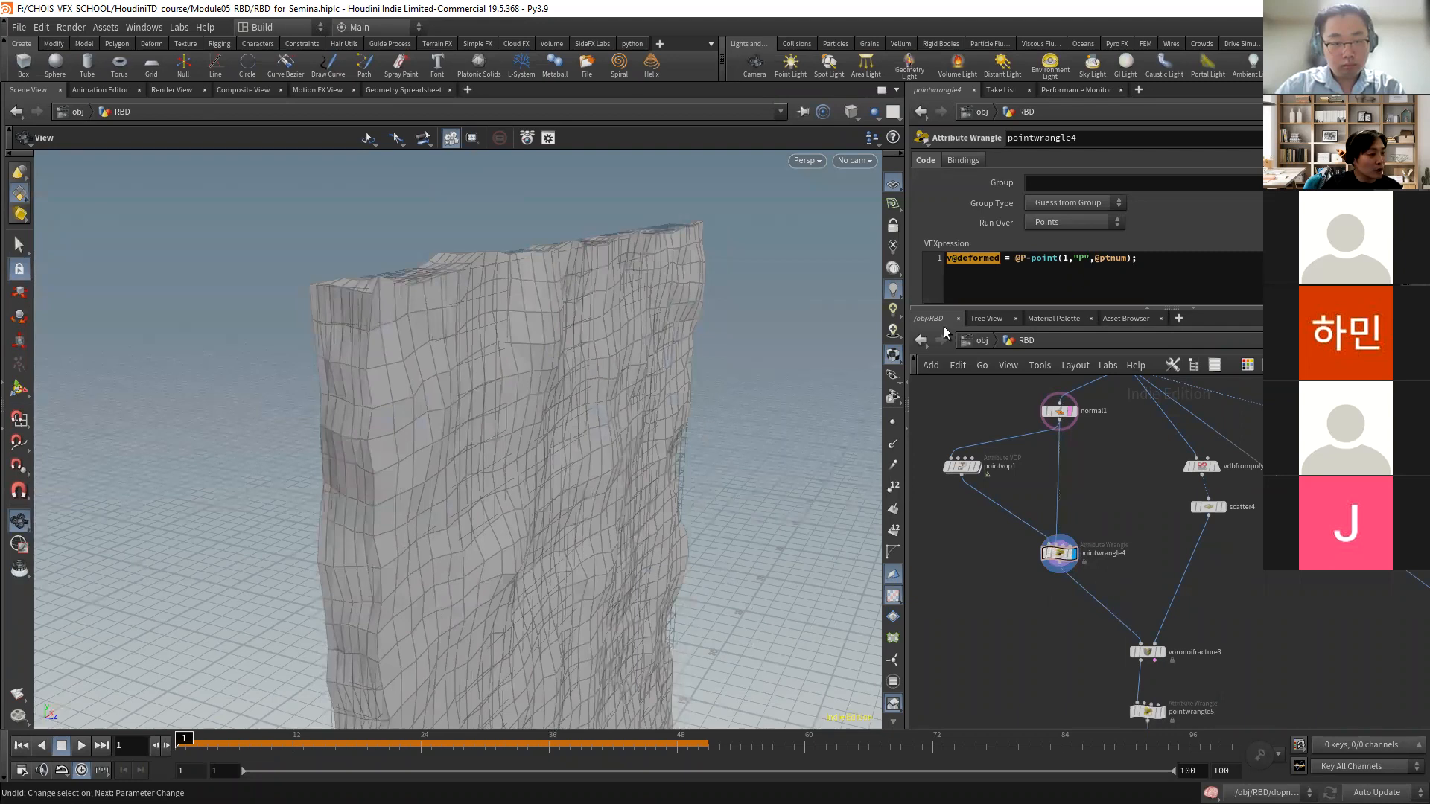
# - Add an Exploded View node beside voronoifracture3, feed it from that node's output, and display it
pyautogui.moveTo(1170, 656); pyautogui.dragTo(1142, 616, button='middle')
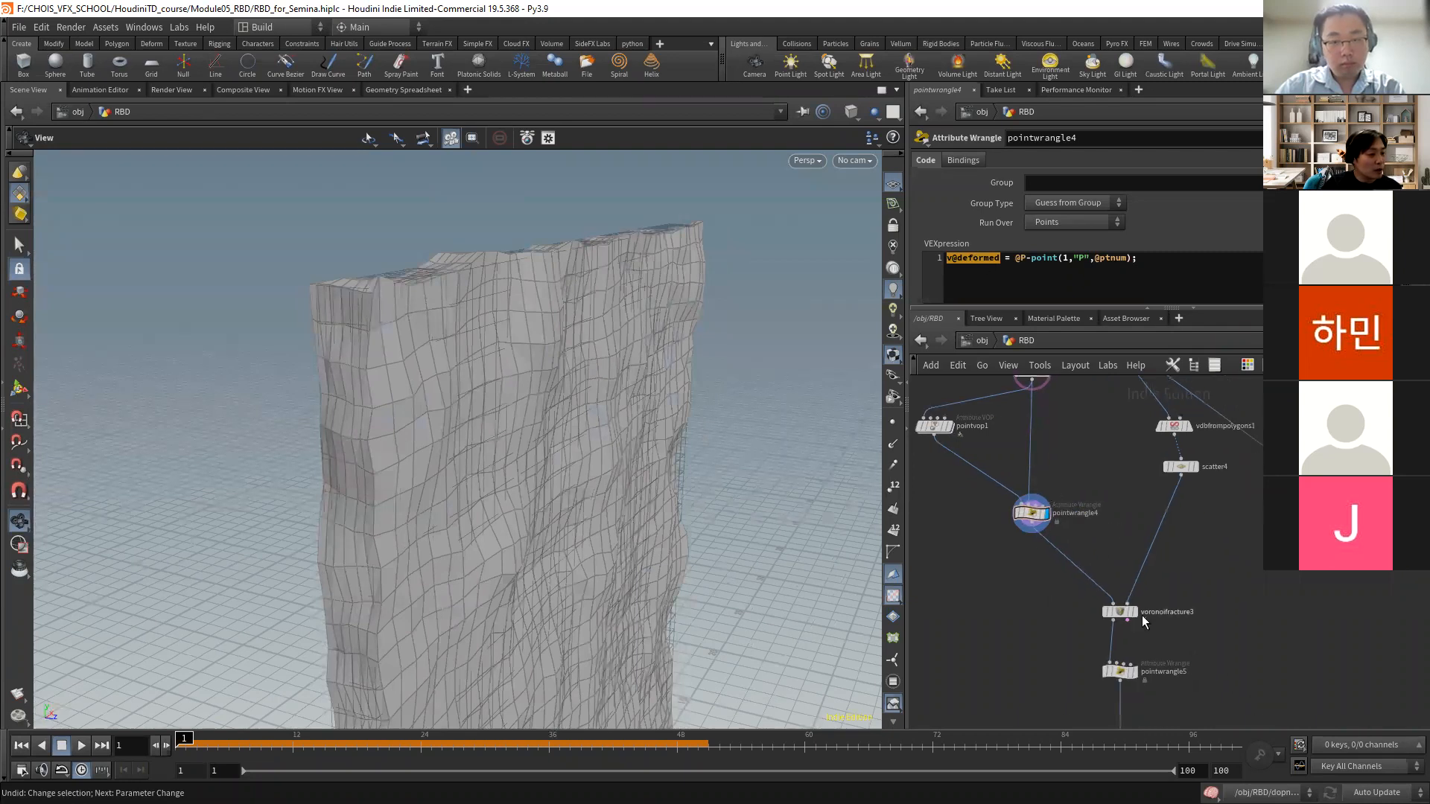
pyautogui.click(1138, 594)
pyautogui.click(1125, 617)
pyautogui.scroll(-3, 1160, 535)
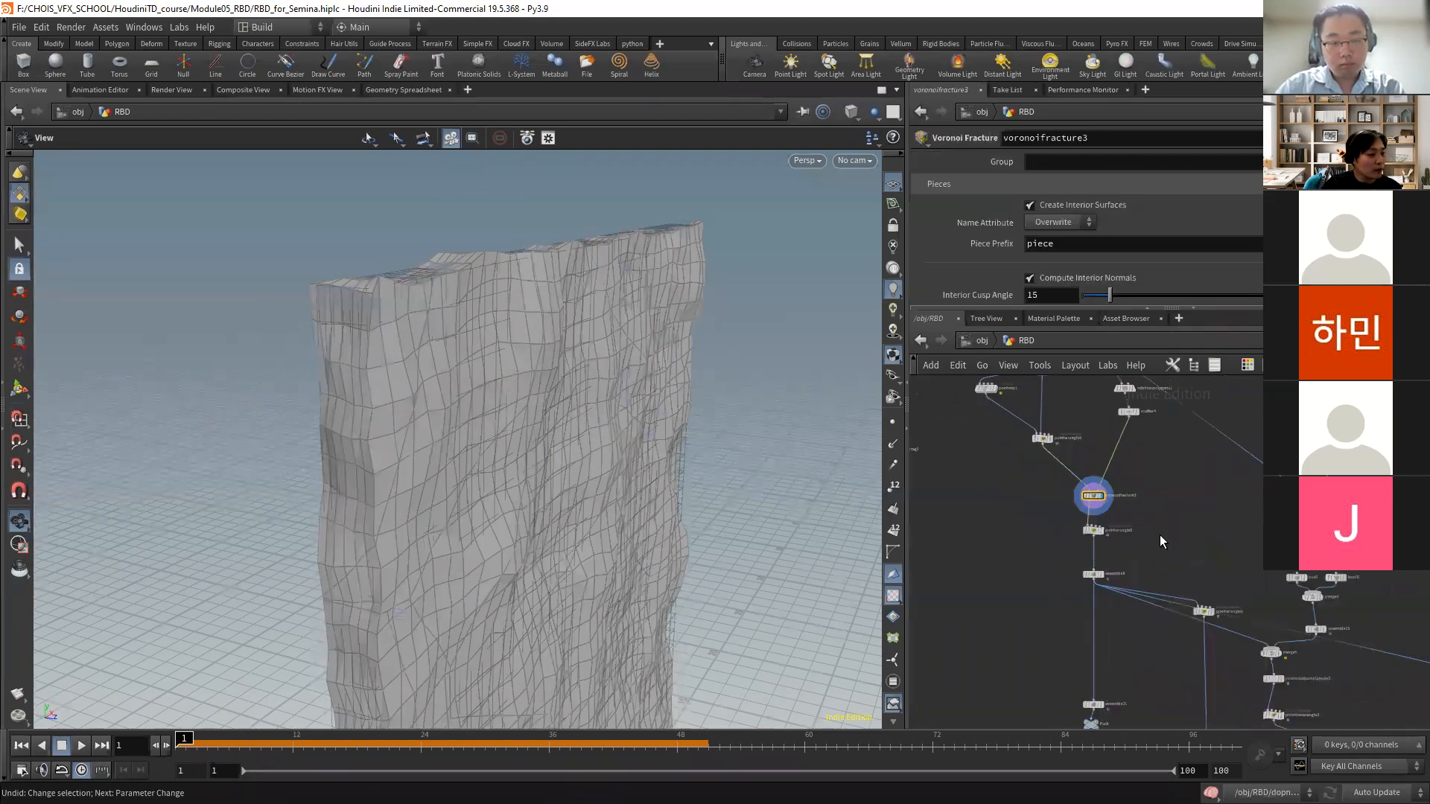
pyautogui.press('Tab')
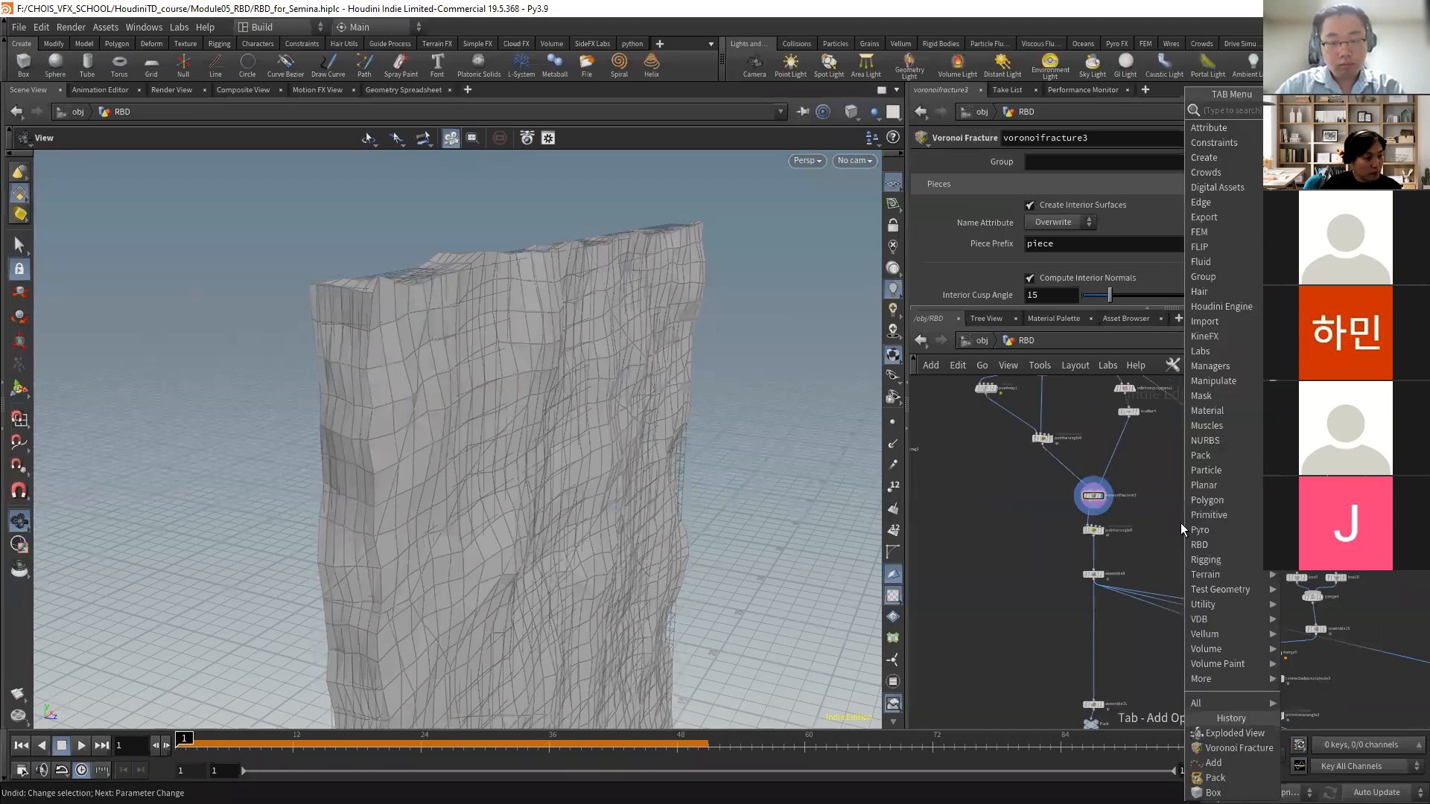
pyautogui.write('ex')
pyautogui.click(1055, 110)
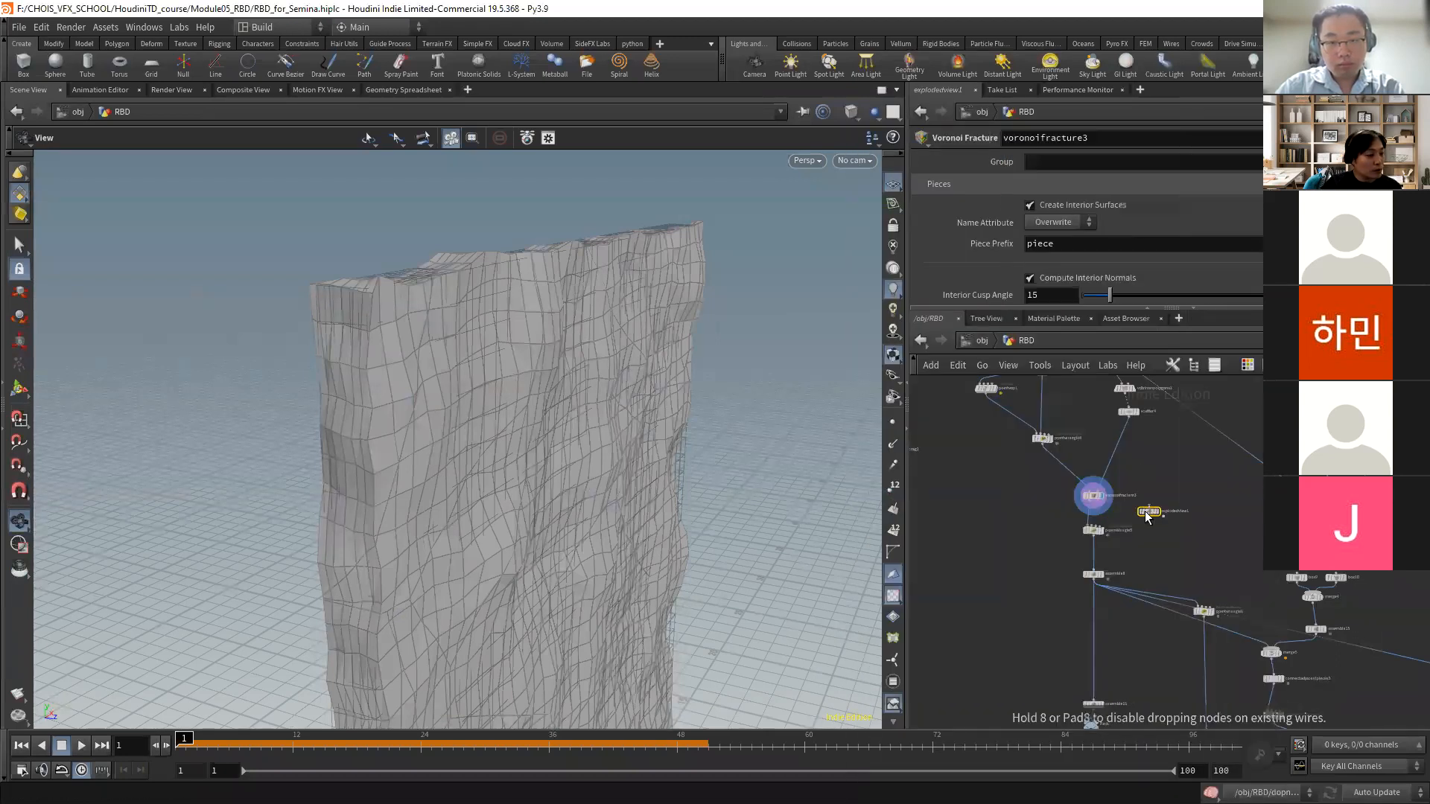
pyautogui.click(1154, 515)
pyautogui.click(1153, 514)
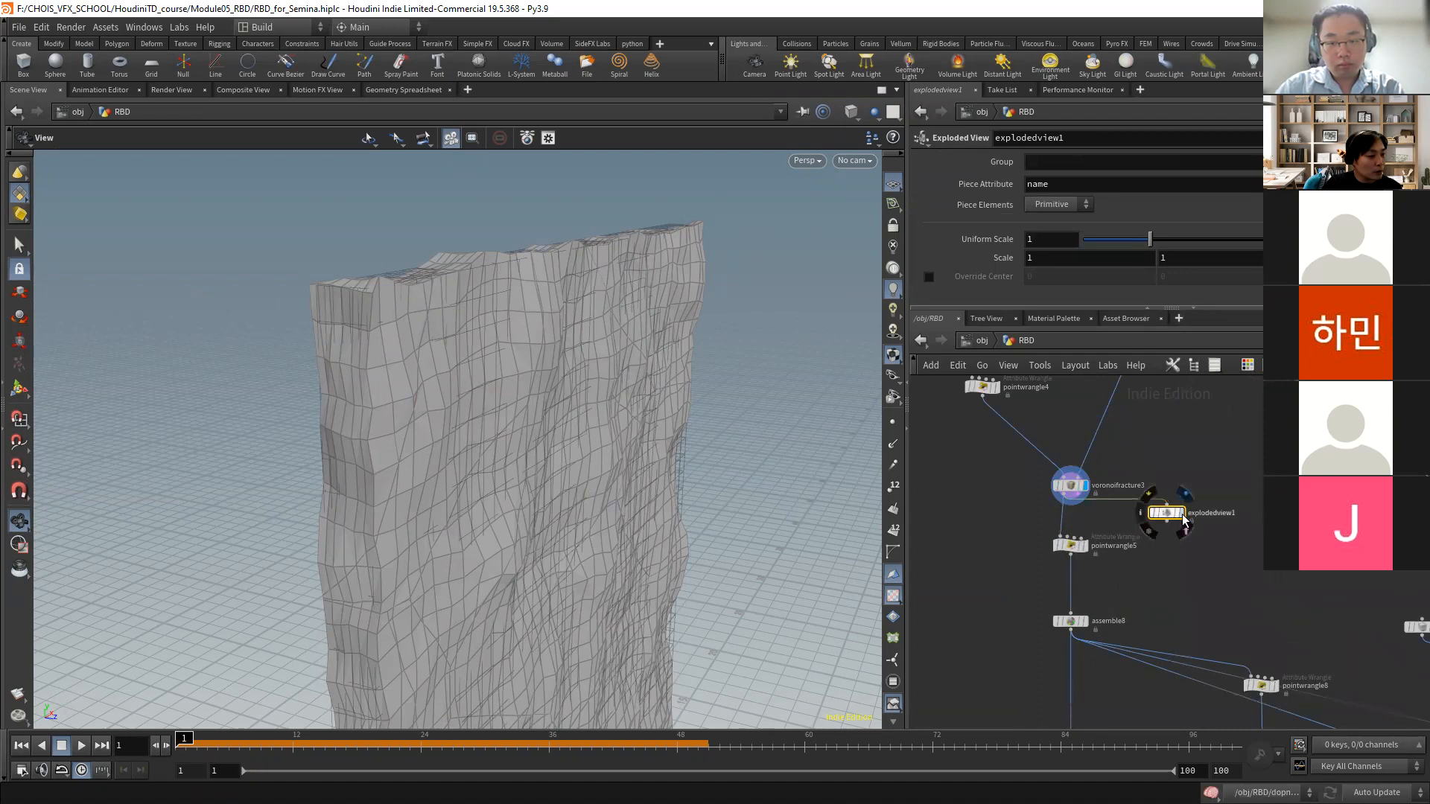
pyautogui.click(1180, 513)
# - View the separated wall pieces and set the exploded view's Uniform Scale to 0.39
pyautogui.moveTo(638, 298); pyautogui.dragTo(453, 313)
pyautogui.scroll(-4, 453, 313)
pyautogui.moveTo(453, 313); pyautogui.dragTo(600, 440, button='middle')
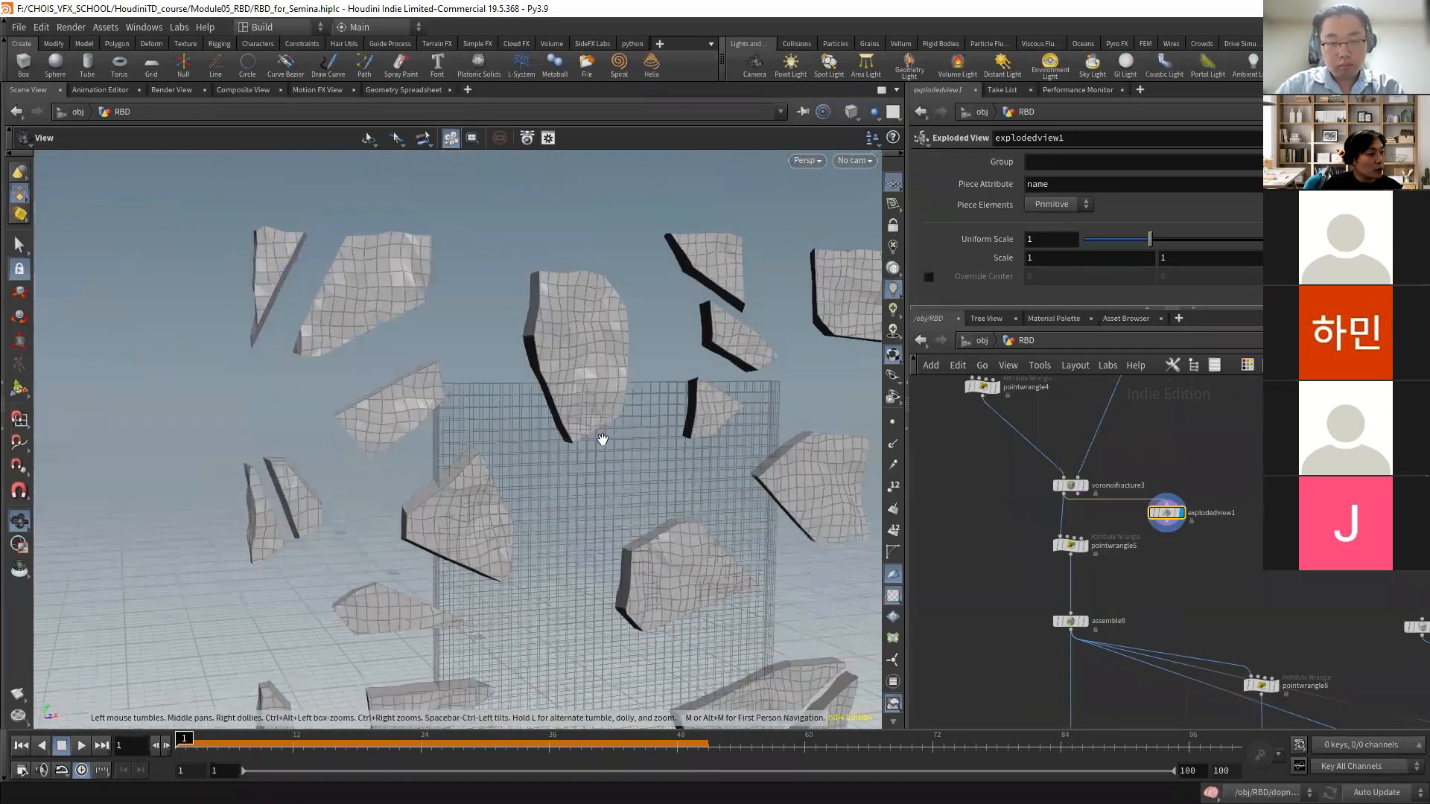
pyautogui.moveTo(1143, 245); pyautogui.dragTo(1102, 246)
# - Turn off normal1's template overlay and examine the exploded pieces' fracture faces up close
pyautogui.moveTo(1204, 436); pyautogui.dragTo(1149, 603, button='middle')
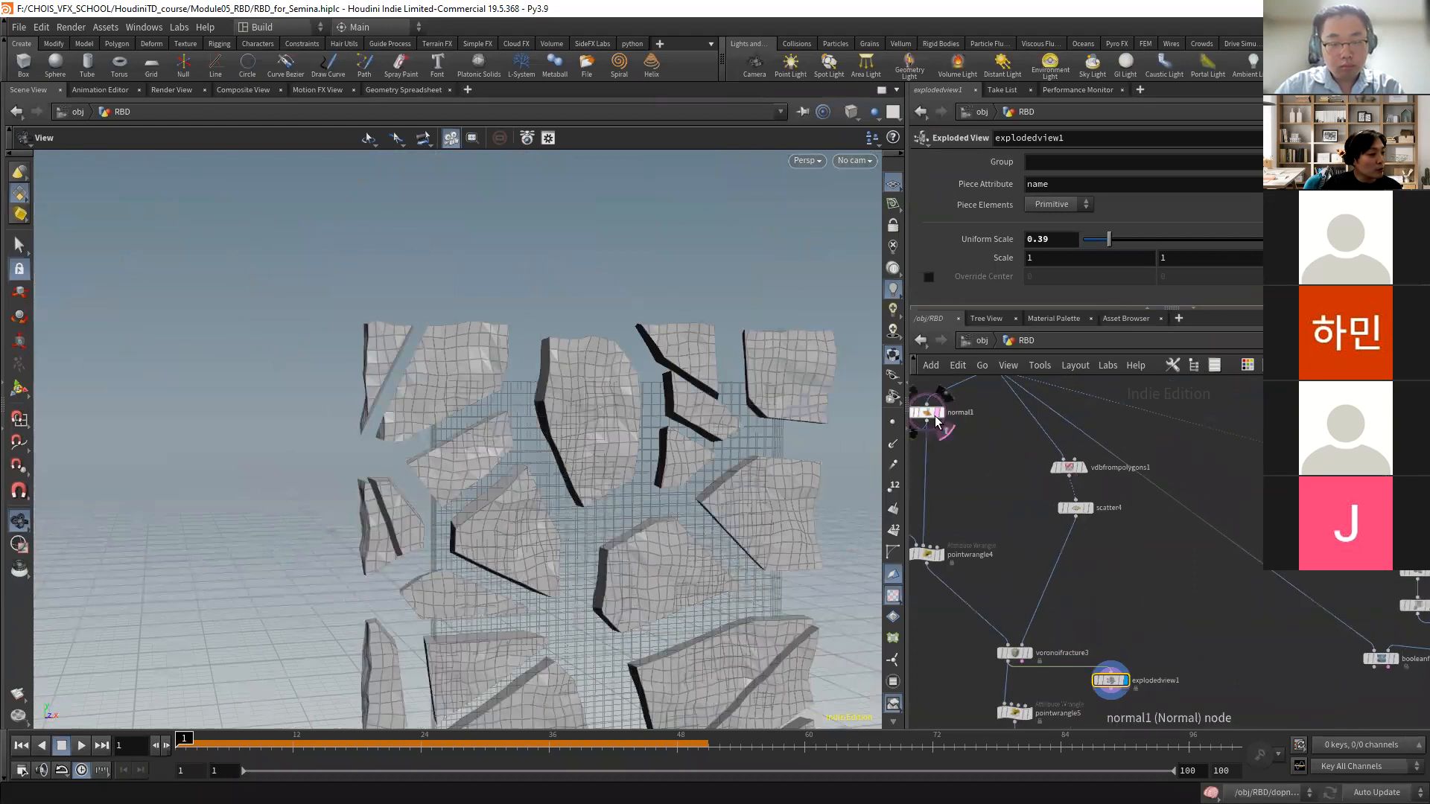
pyautogui.click(940, 421)
pyautogui.moveTo(563, 402); pyautogui.dragTo(533, 414)
pyautogui.moveTo(481, 379); pyautogui.dragTo(970, 440, button='right')
pyautogui.moveTo(633, 394); pyautogui.dragTo(683, 261)
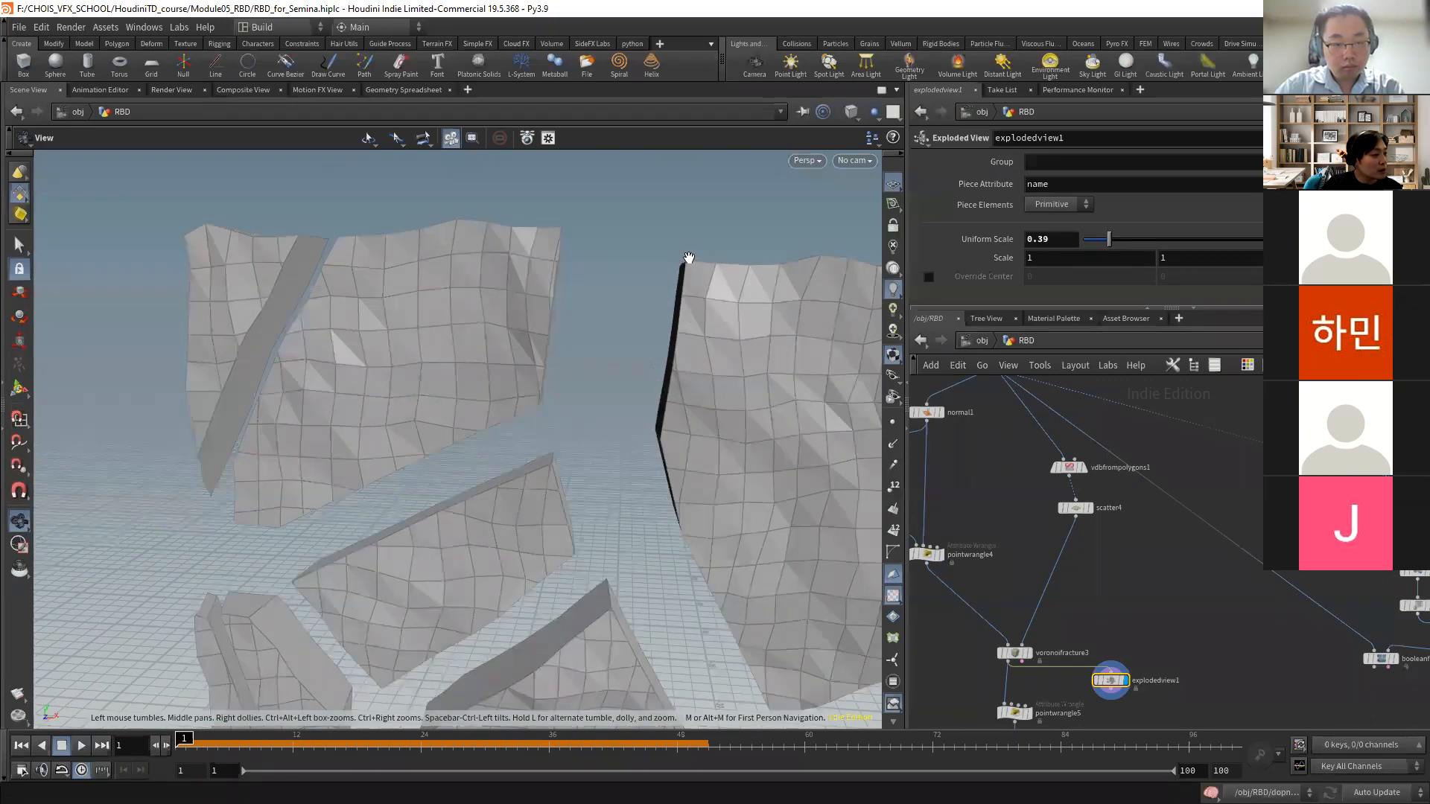
pyautogui.moveTo(699, 409); pyautogui.dragTo(675, 268)
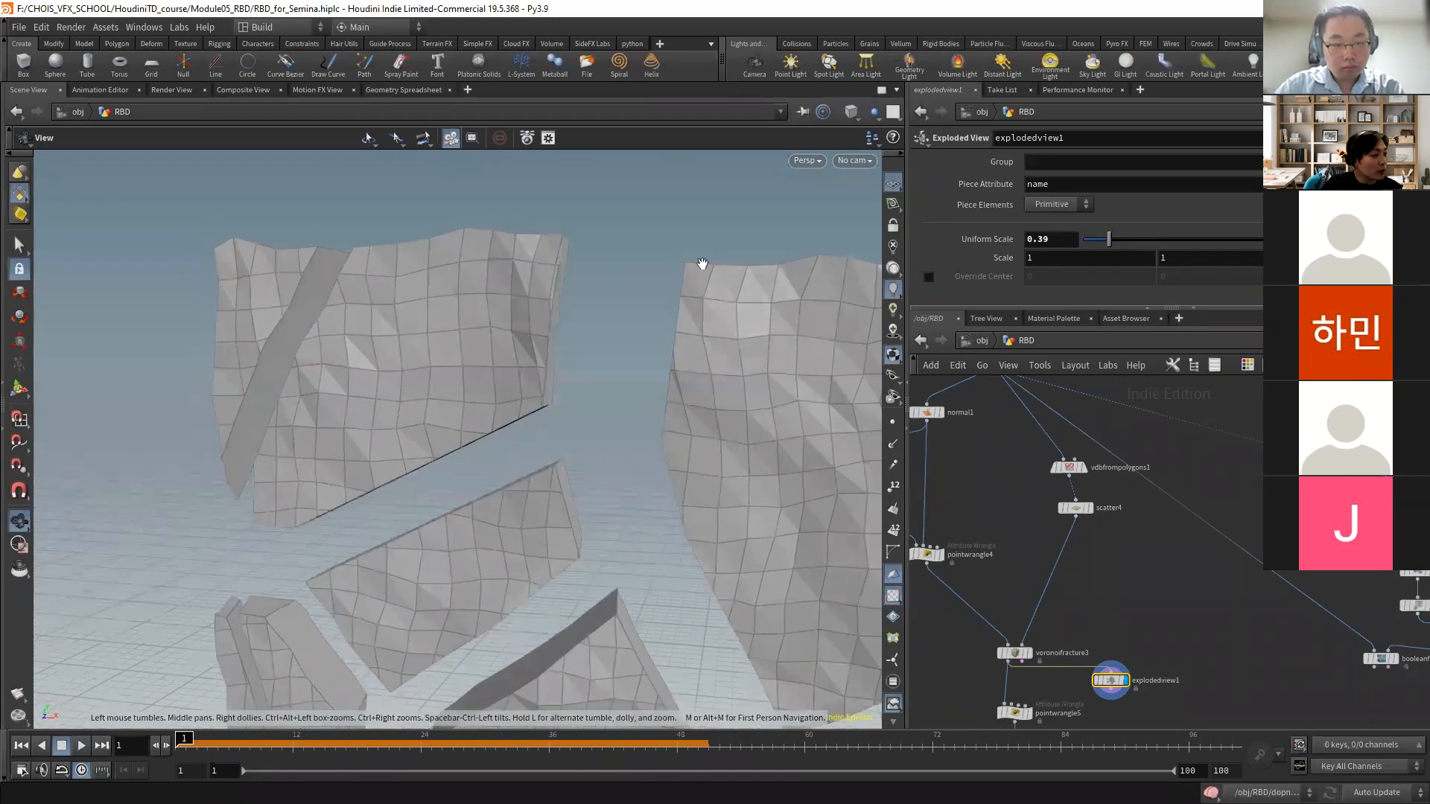
pyautogui.scroll(4, 1053, 530)
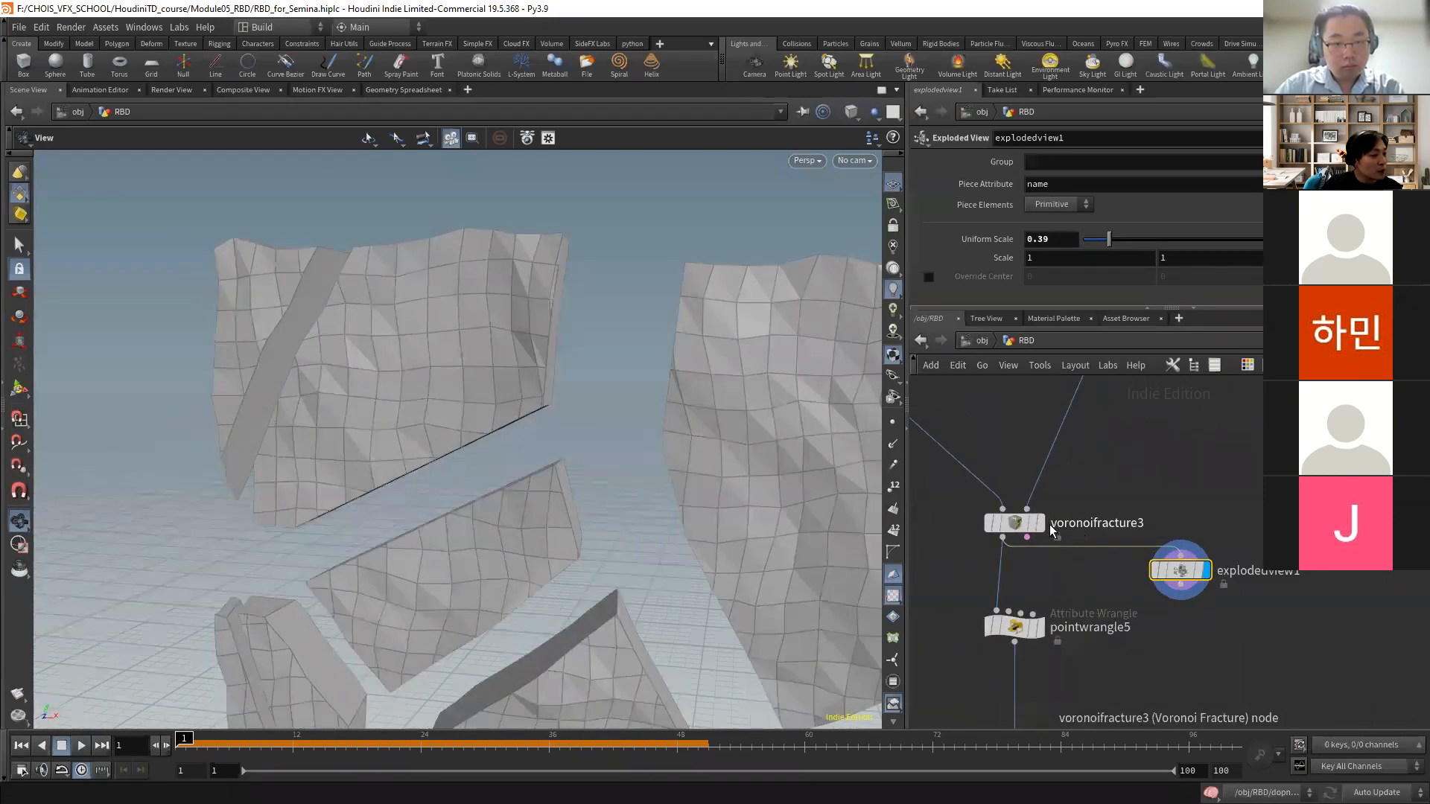
# - Display normal1, voronoifracture3 and pointwrangle5 in turn to compare the original, deformed-fractured and restored walls
pyautogui.click(1038, 523)
pyautogui.click(1014, 523)
pyautogui.moveTo(1128, 572); pyautogui.dragTo(1145, 661, button='middle')
pyautogui.scroll(-5, 1145, 661)
pyautogui.click(1051, 505)
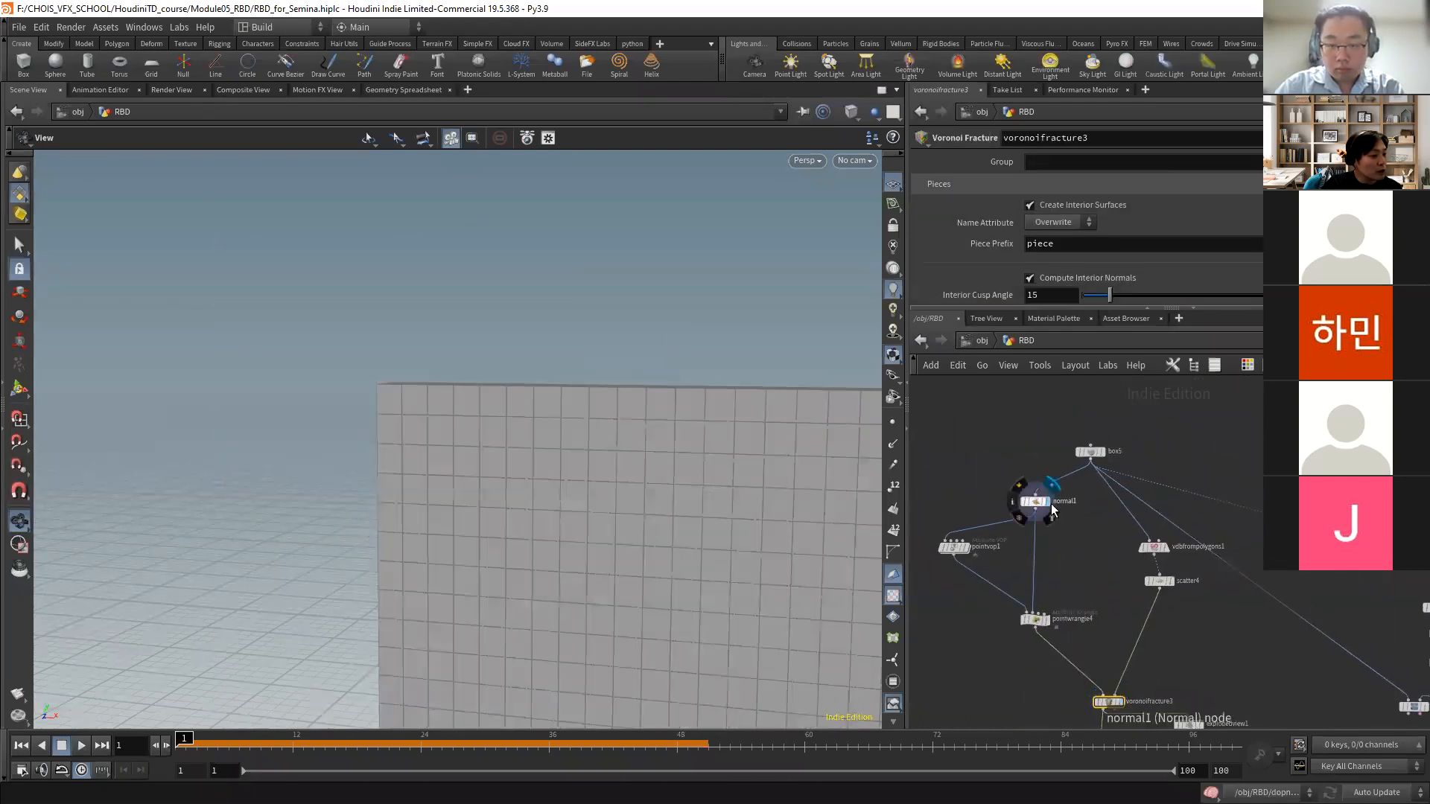
pyautogui.scroll(-4, 1086, 603)
pyautogui.moveTo(1104, 685); pyautogui.dragTo(1036, 504, button='middle')
pyautogui.scroll(5, 1036, 502)
pyautogui.click(1037, 440)
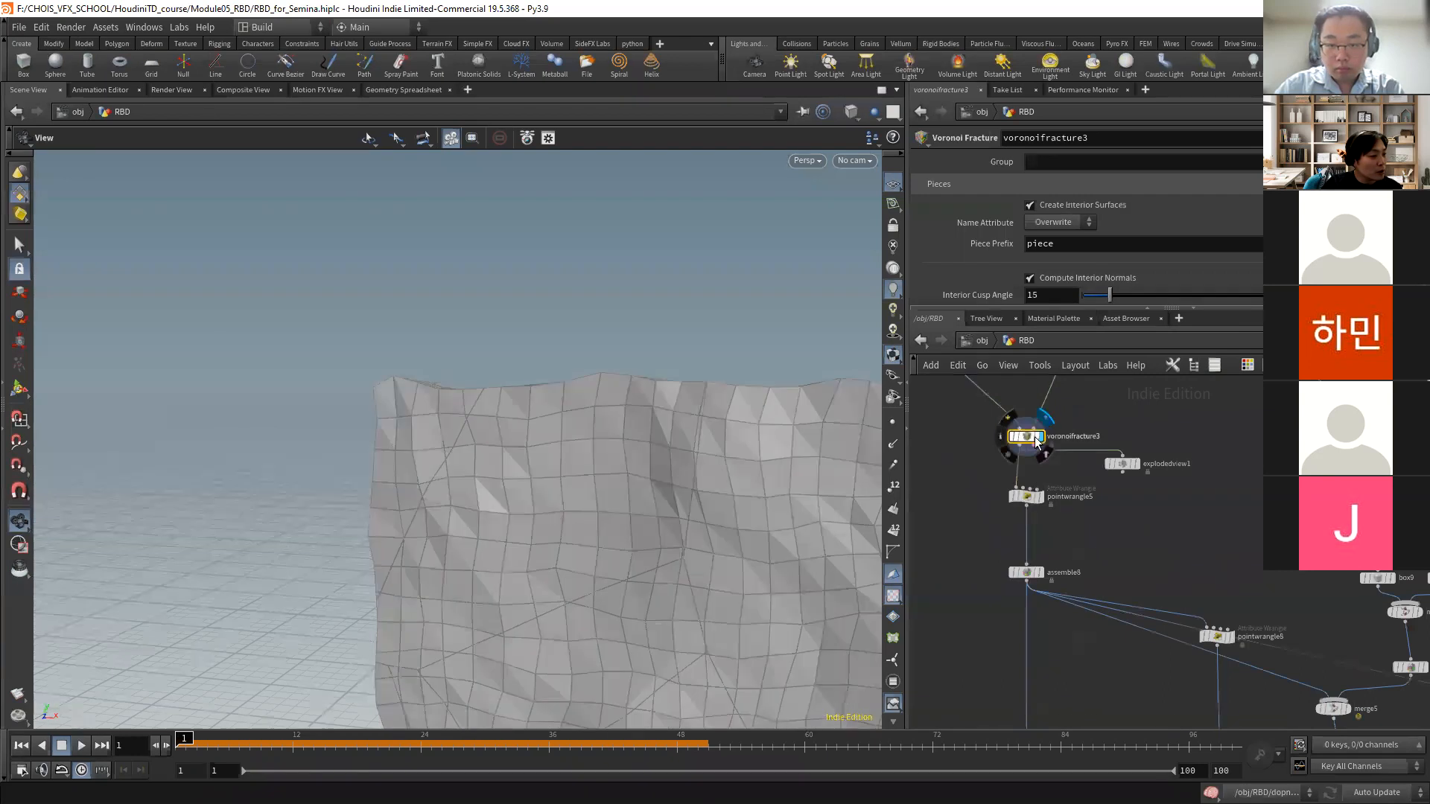
pyautogui.click(1038, 496)
pyautogui.click(1020, 496)
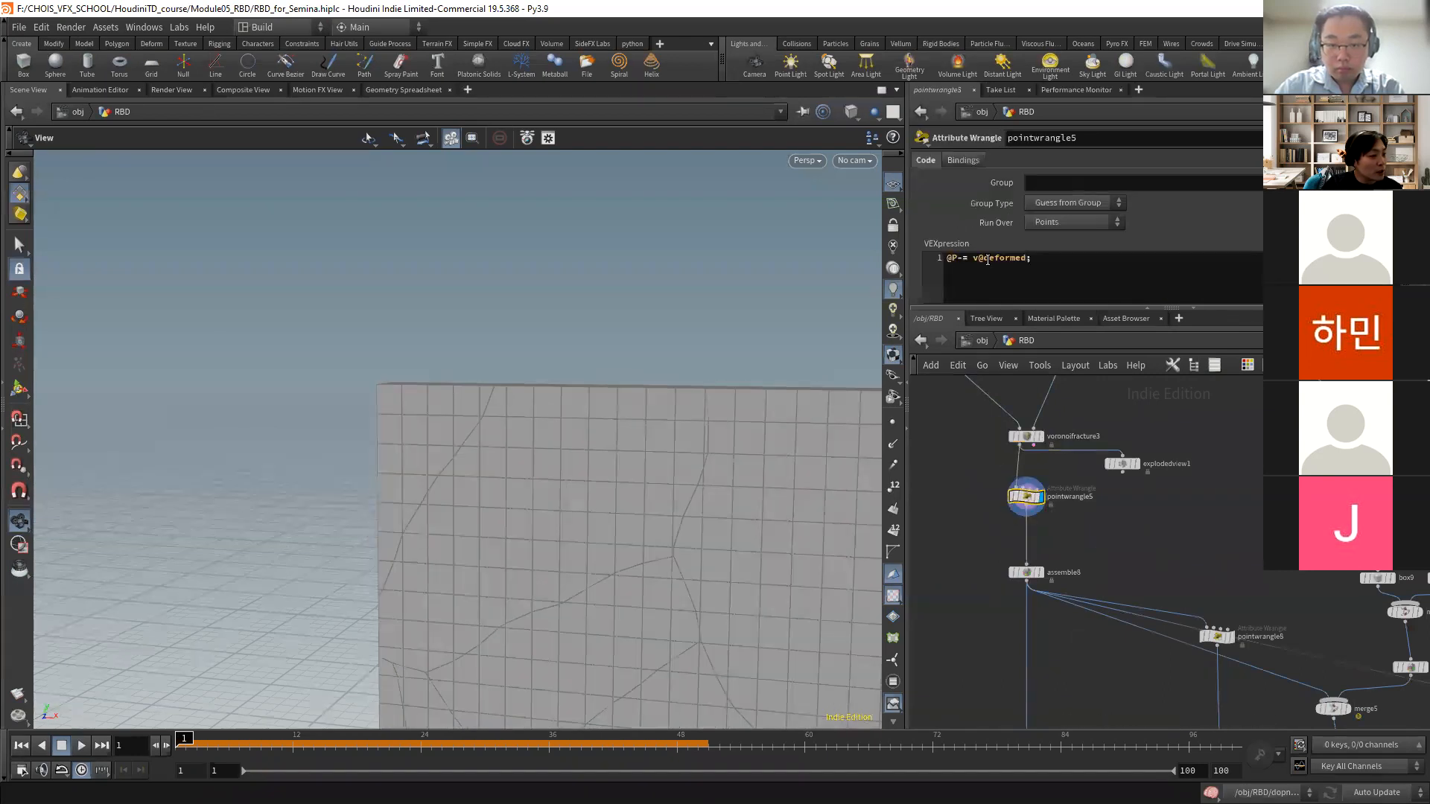
# - Compare pointwrangle4's expression with pointwrangle5's, and space the latter out as @P -= v@deformed;
pyautogui.moveTo(997, 421); pyautogui.dragTo(1094, 590, button='middle')
pyautogui.click(1030, 509)
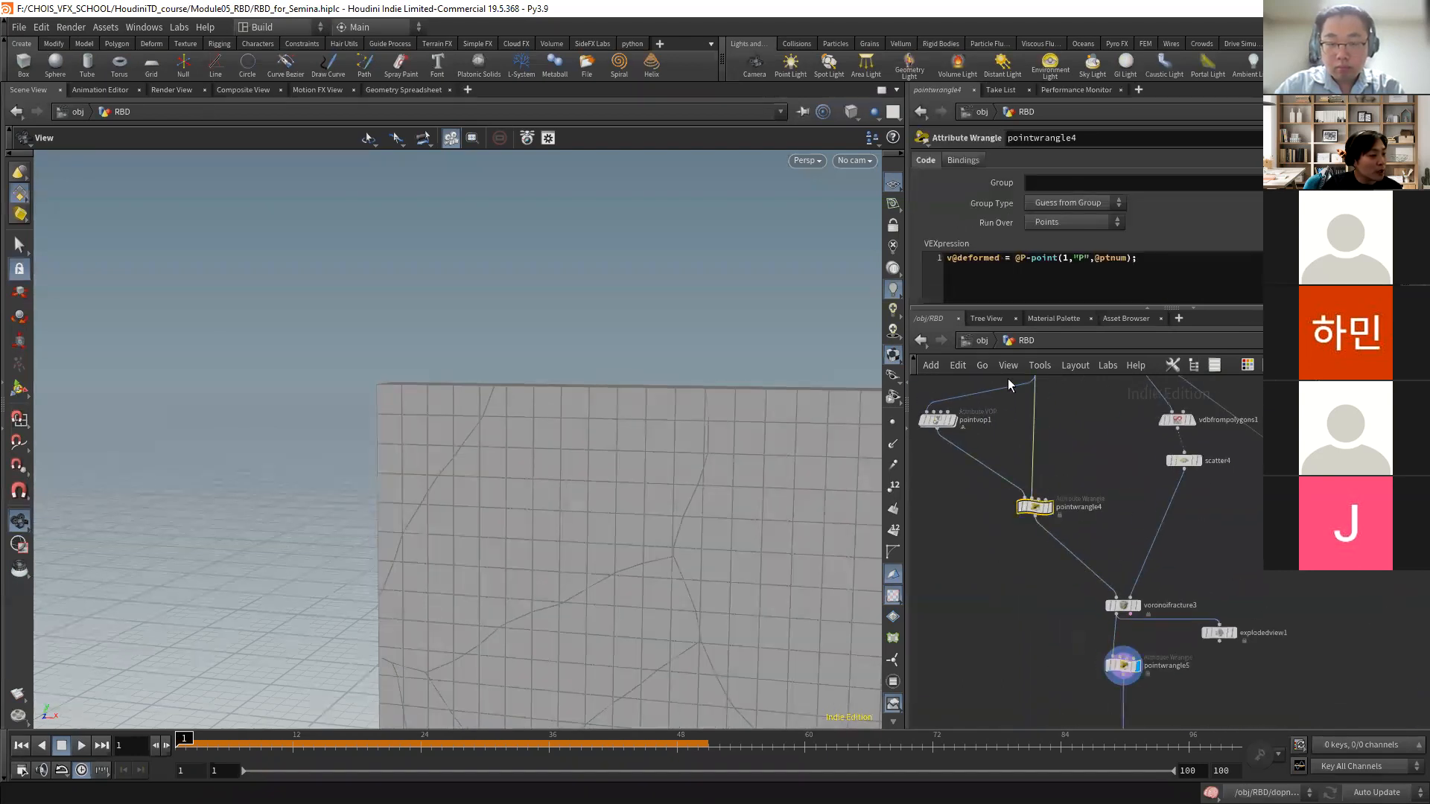
pyautogui.click(1124, 682)
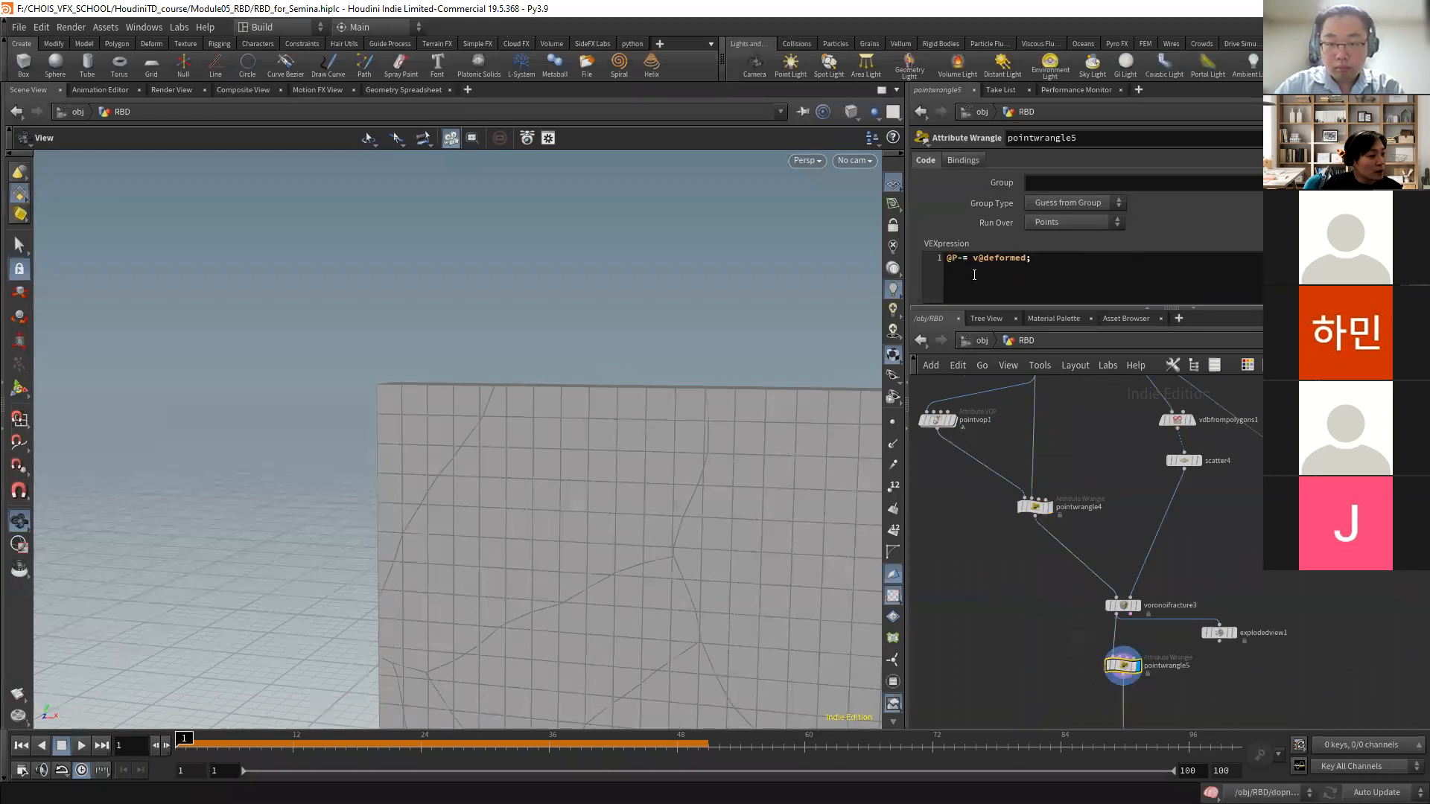
pyautogui.click(956, 259)
pyautogui.click(1023, 623)
# - Compare pointvop1's deformed wall with pointwrangle5's flattened wall and examine the fracture lines across the whole wall
pyautogui.click(943, 418)
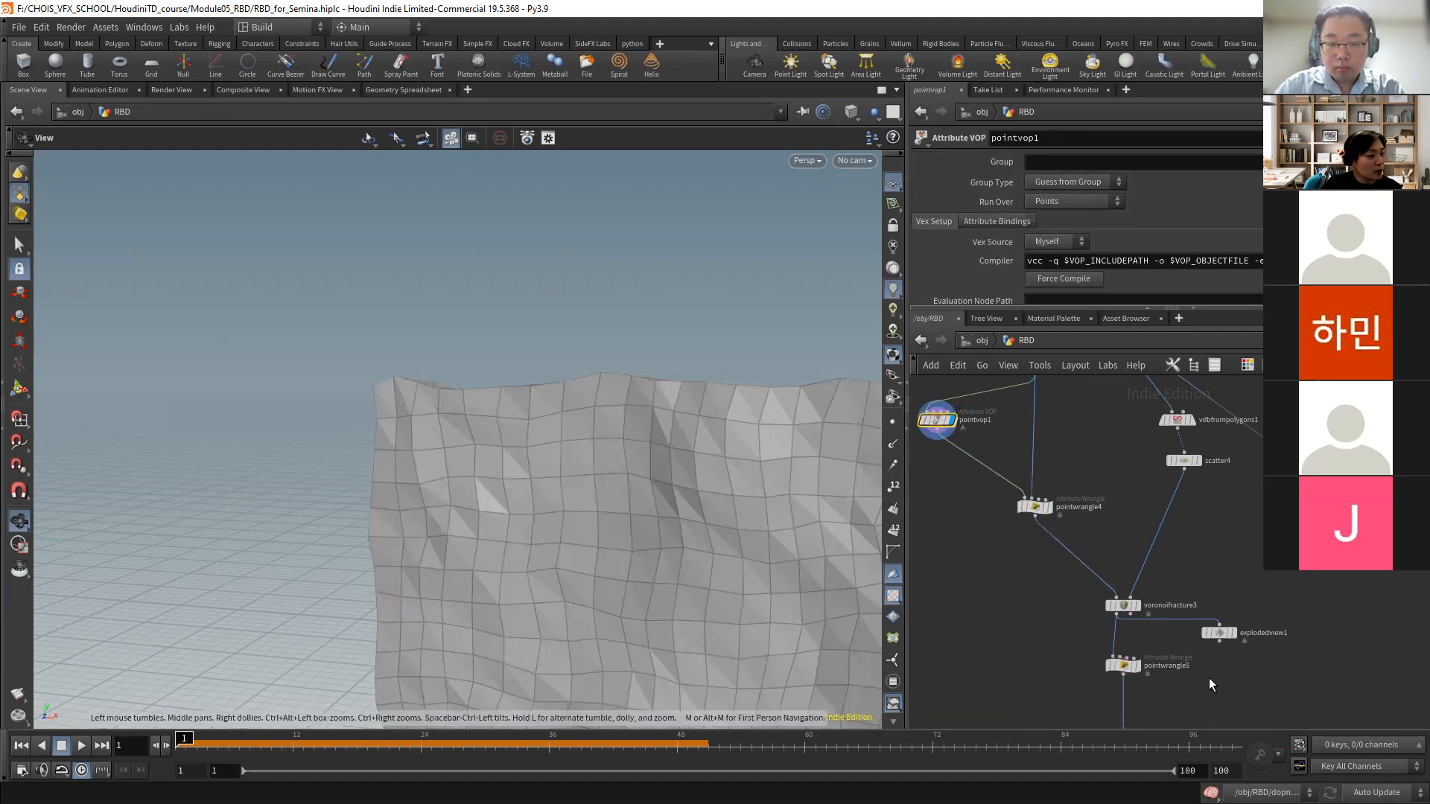
pyautogui.click(1131, 665)
pyautogui.moveTo(755, 494); pyautogui.dragTo(603, 491, button='right')
pyautogui.moveTo(603, 492); pyautogui.dragTo(347, 306, button='middle')
pyautogui.moveTo(574, 449); pyautogui.dragTo(518, 417)
# - Rewire explodedview1 to pointwrangle5's output and display the exploded flat pieces
pyautogui.moveTo(1221, 637); pyautogui.dragTo(1236, 668)
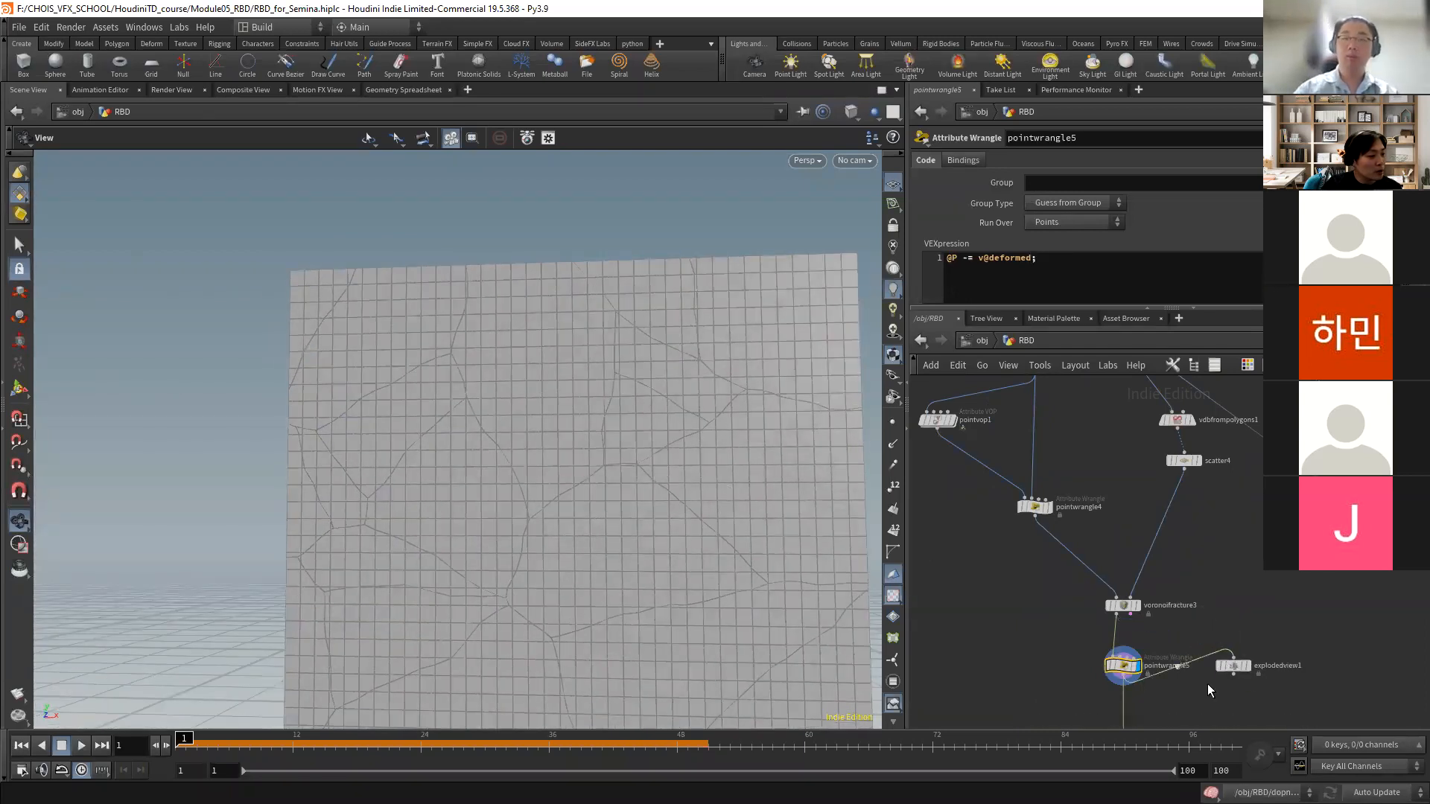
pyautogui.click(1249, 667)
pyautogui.moveTo(616, 441); pyautogui.dragTo(507, 333)
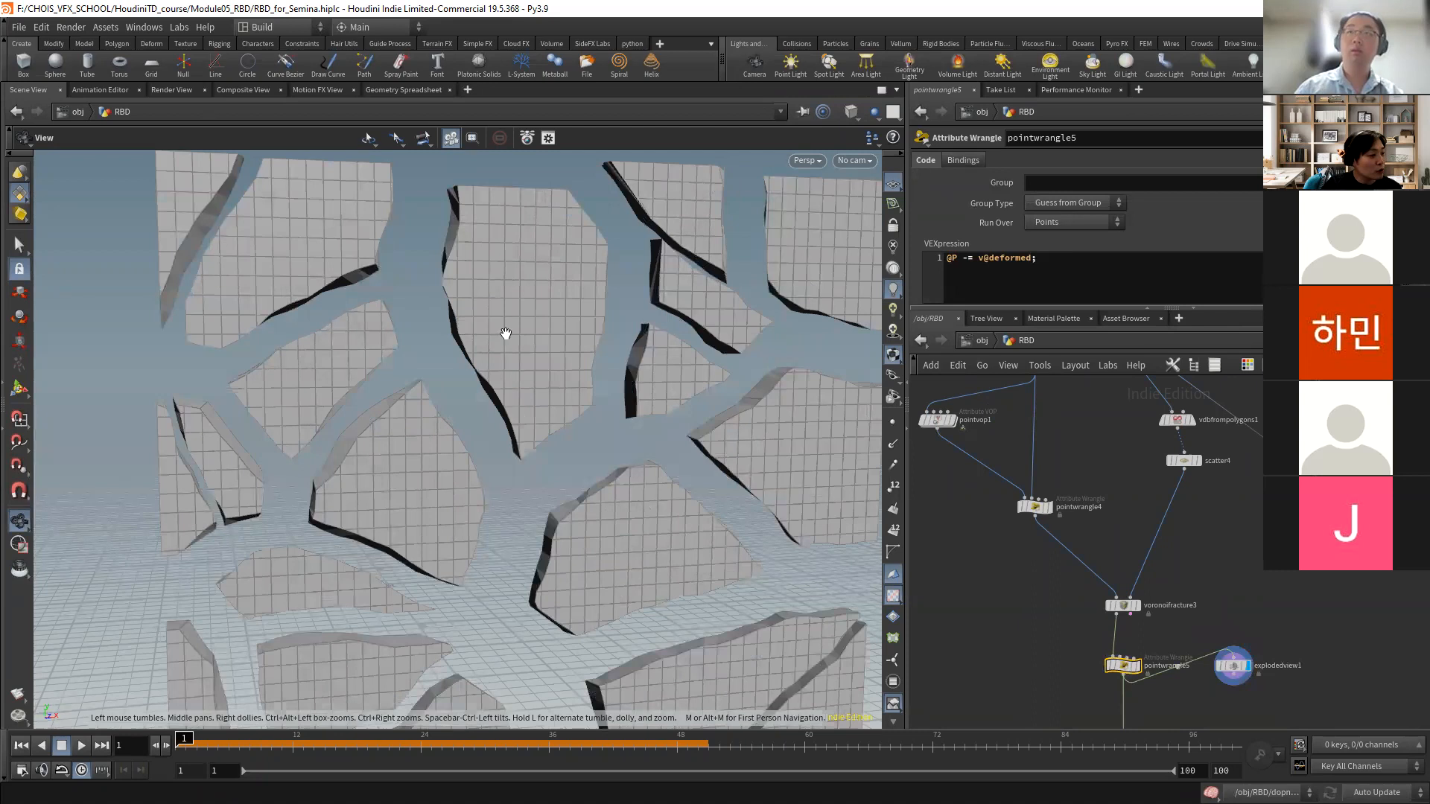
pyautogui.moveTo(555, 439); pyautogui.dragTo(511, 424)
# - Display assemble8 and show its Assemble settings with the big_chunk output prefix
pyautogui.moveTo(1048, 692); pyautogui.dragTo(1002, 468, button='middle')
pyautogui.scroll(-3, 997, 491)
pyautogui.click(989, 549)
pyautogui.scroll(3, 1002, 468)
pyautogui.click(1066, 477)
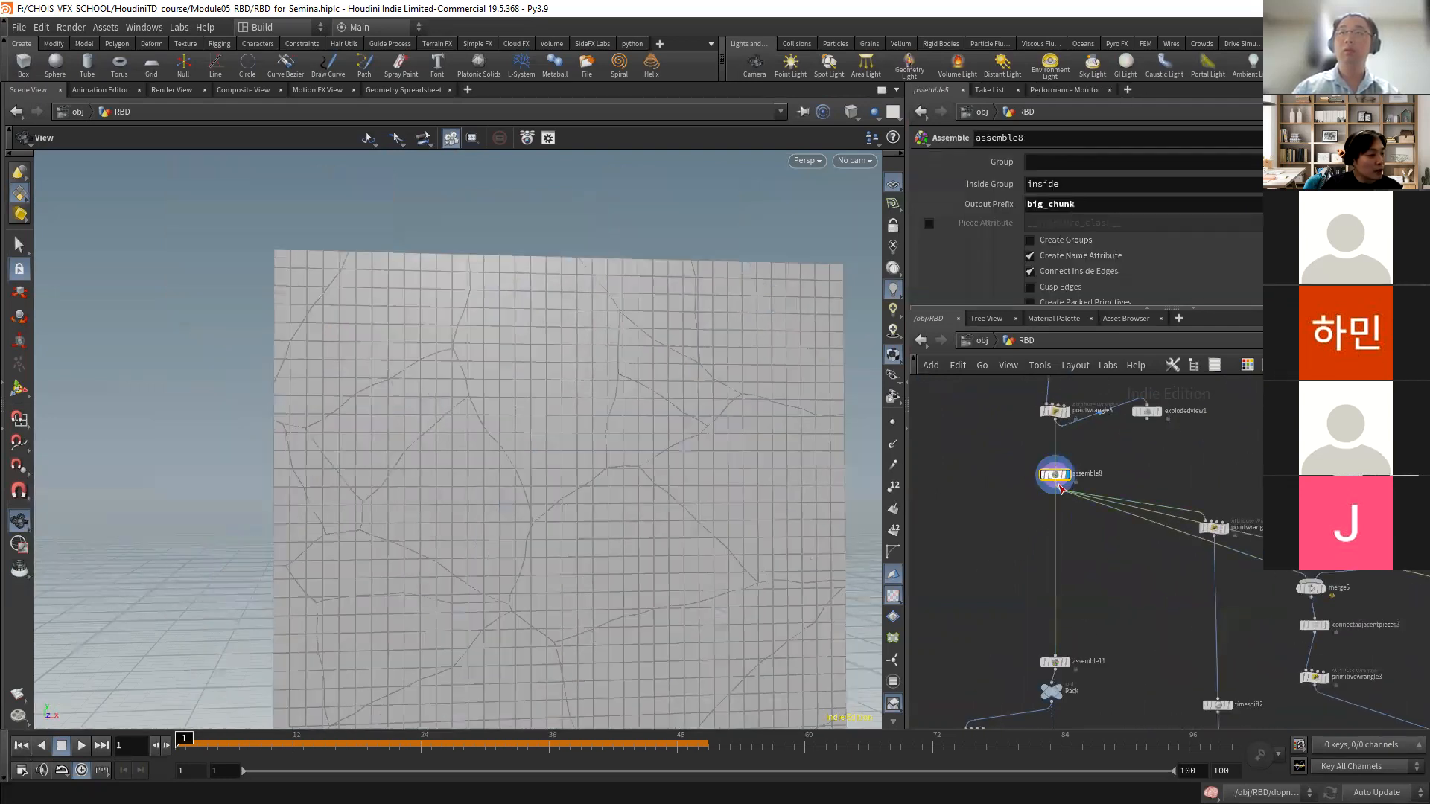
# - Examine the sim_pt file cache's points and attributes, and return the display to assemble8
pyautogui.moveTo(1075, 689); pyautogui.dragTo(1159, 514, button='middle')
pyautogui.scroll(2, 1106, 622)
pyautogui.click(1064, 627)
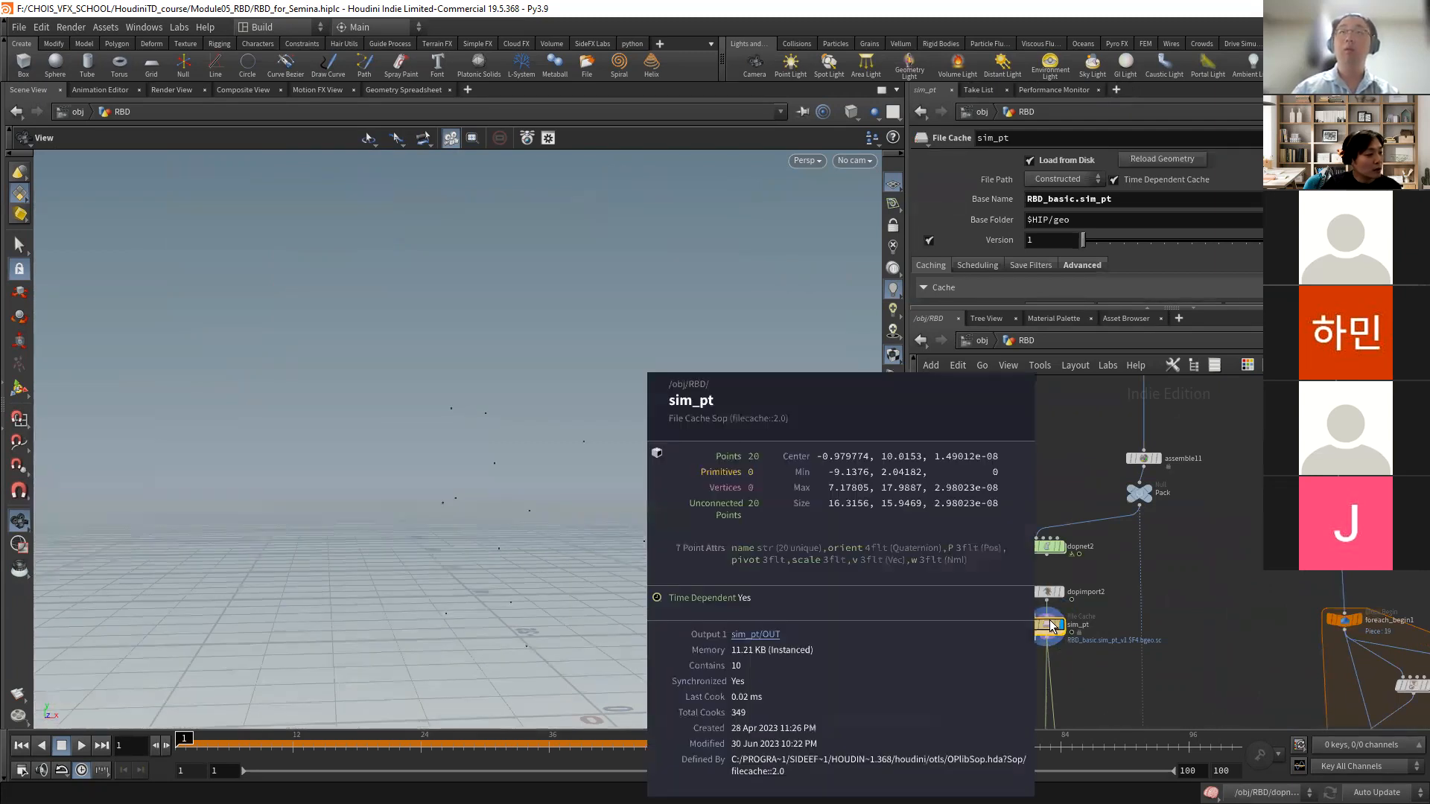
pyautogui.scroll(-4, 1153, 572)
pyautogui.moveTo(1158, 571); pyautogui.dragTo(1130, 619, button='middle')
pyautogui.scroll(3, 1119, 582)
pyautogui.moveTo(1145, 550); pyautogui.dragTo(1118, 725, button='middle')
pyautogui.scroll(2, 1099, 537)
pyautogui.click(1088, 536)
pyautogui.click(1071, 535)
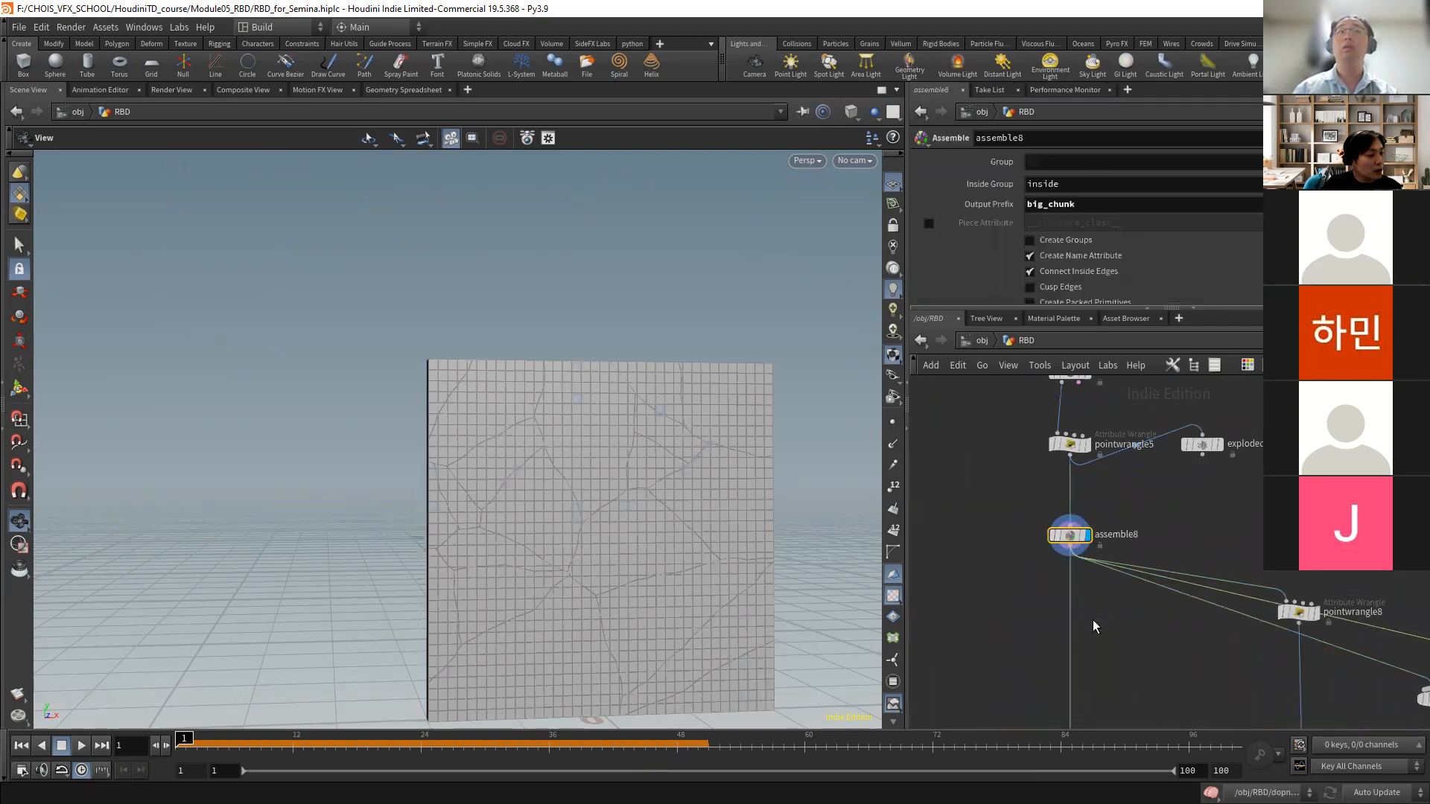
# - Move assemble11 up the network, away from the Pack node and closer to assemble8
pyautogui.scroll(-3, 1092, 626)
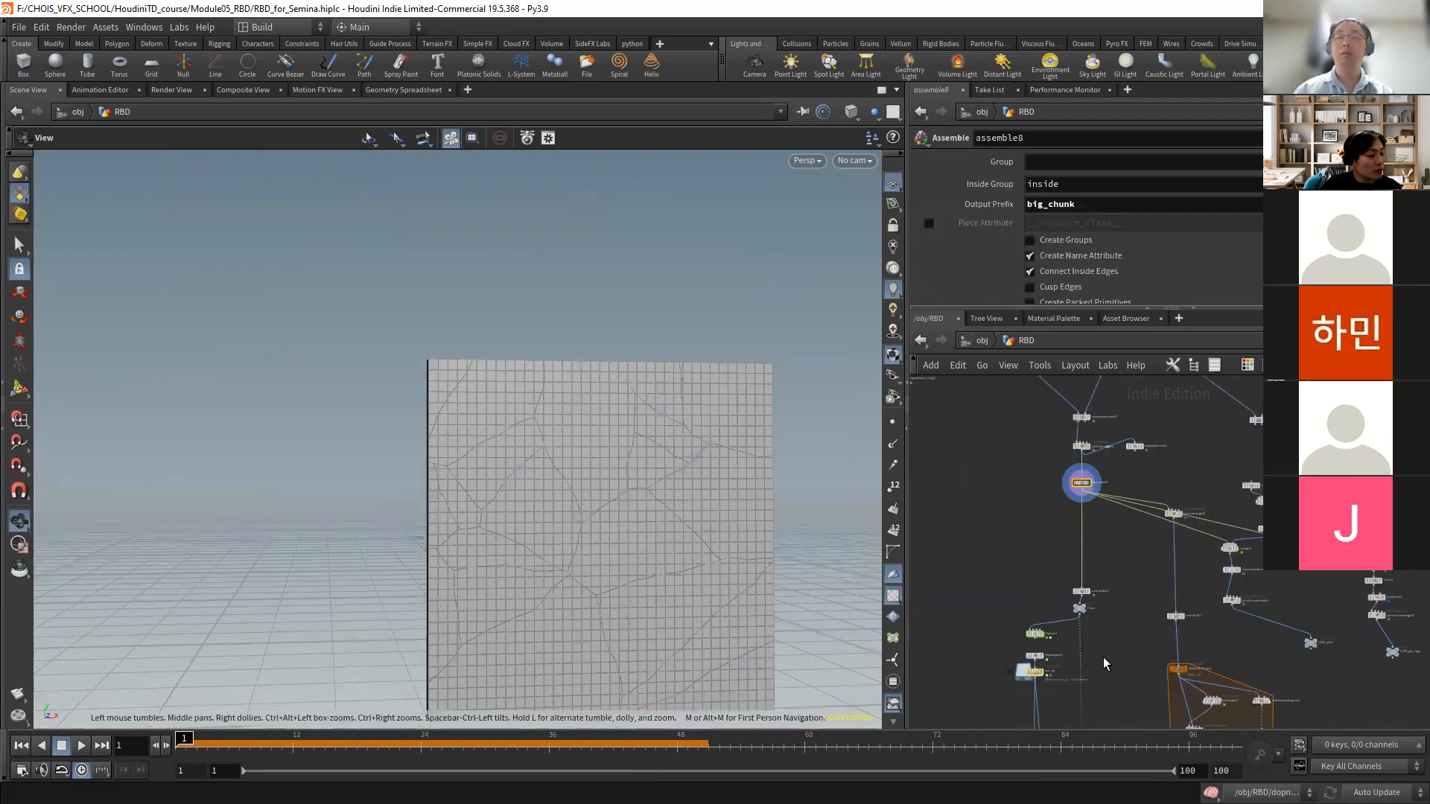
pyautogui.scroll(3, 1101, 674)
pyautogui.moveTo(1074, 513); pyautogui.dragTo(1073, 448)
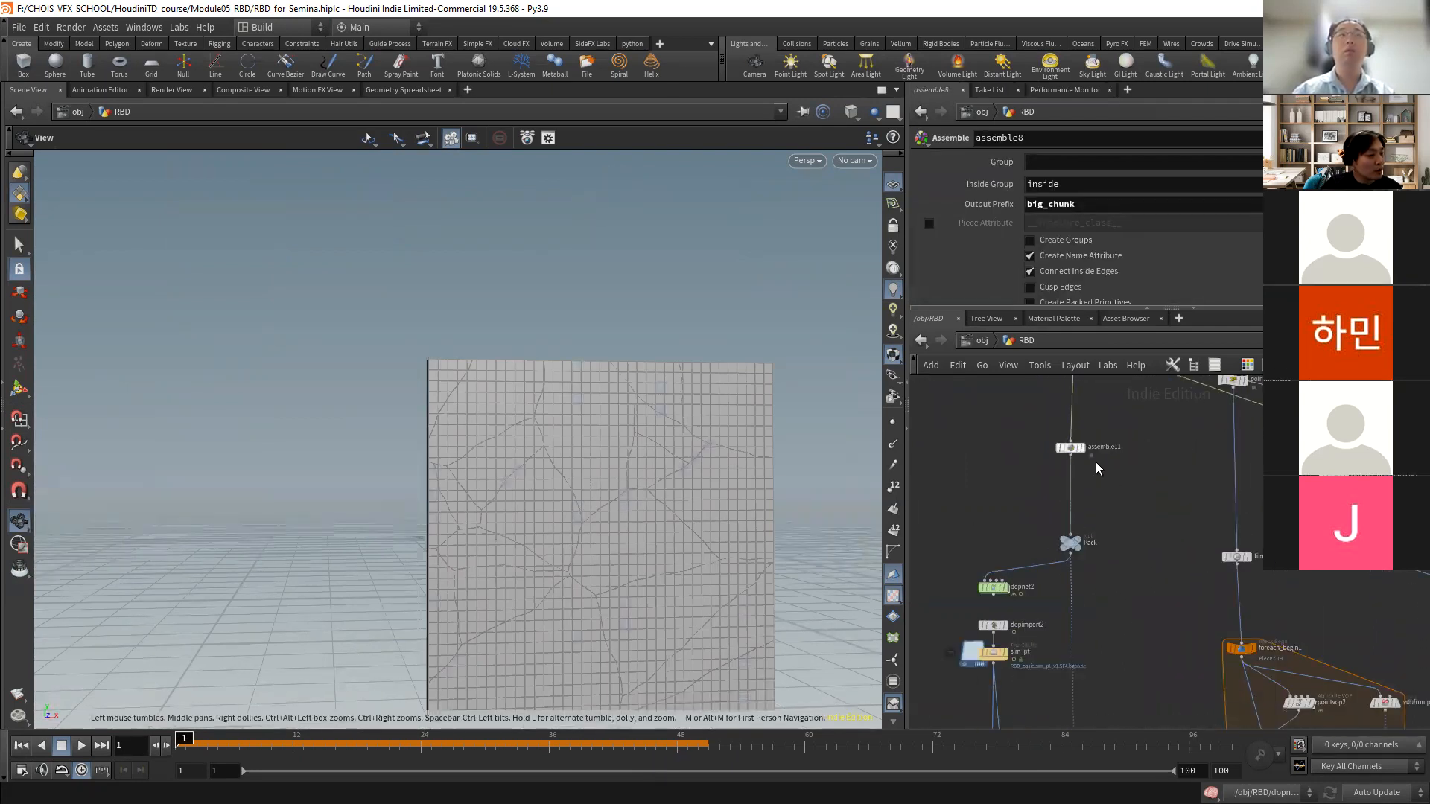
pyautogui.moveTo(1129, 393); pyautogui.dragTo(1136, 638, button='middle')
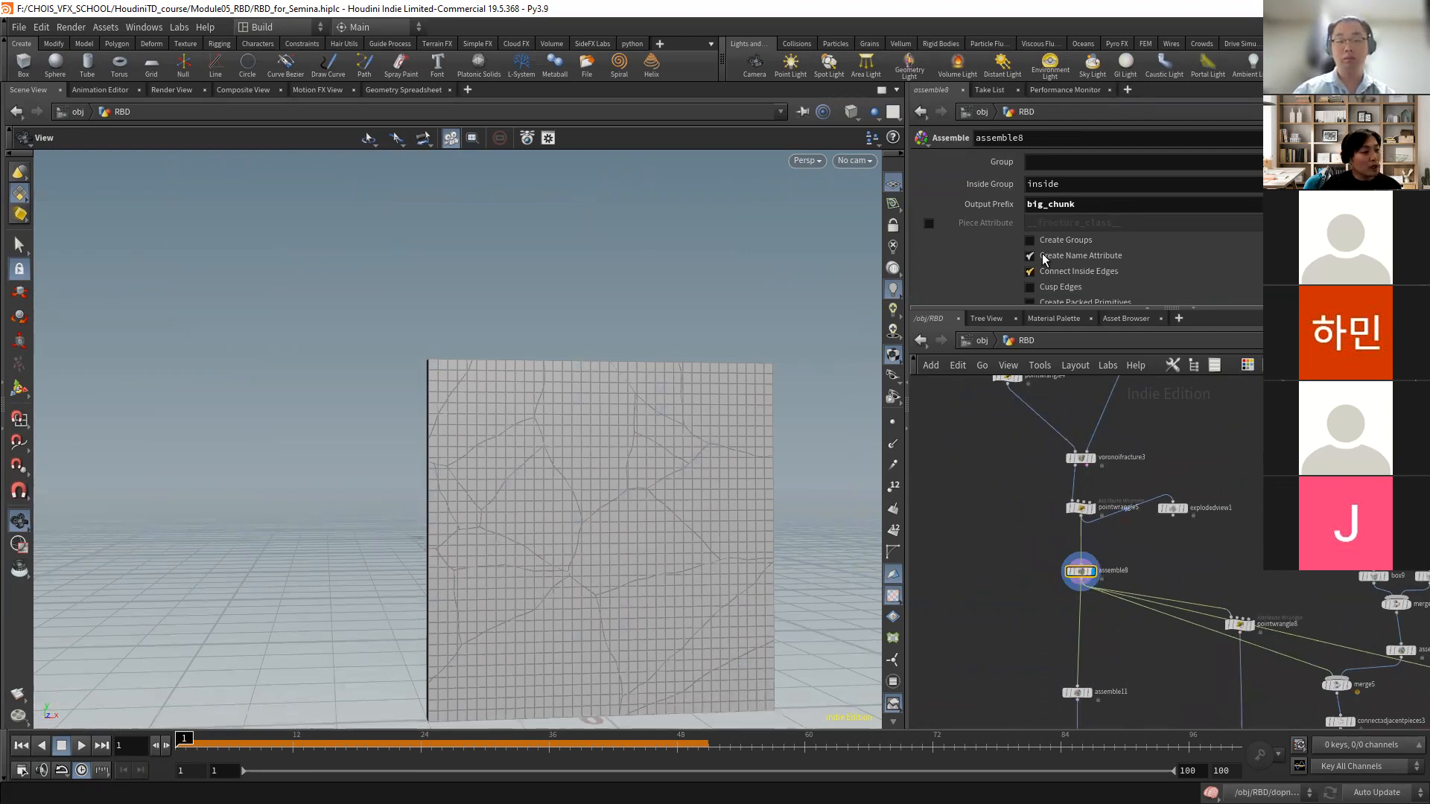
# - Examine assemble8's node information and its primitive name attribute in the geometry spreadsheet, and return to the 3D scene
pyautogui.middleClick(1081, 573)
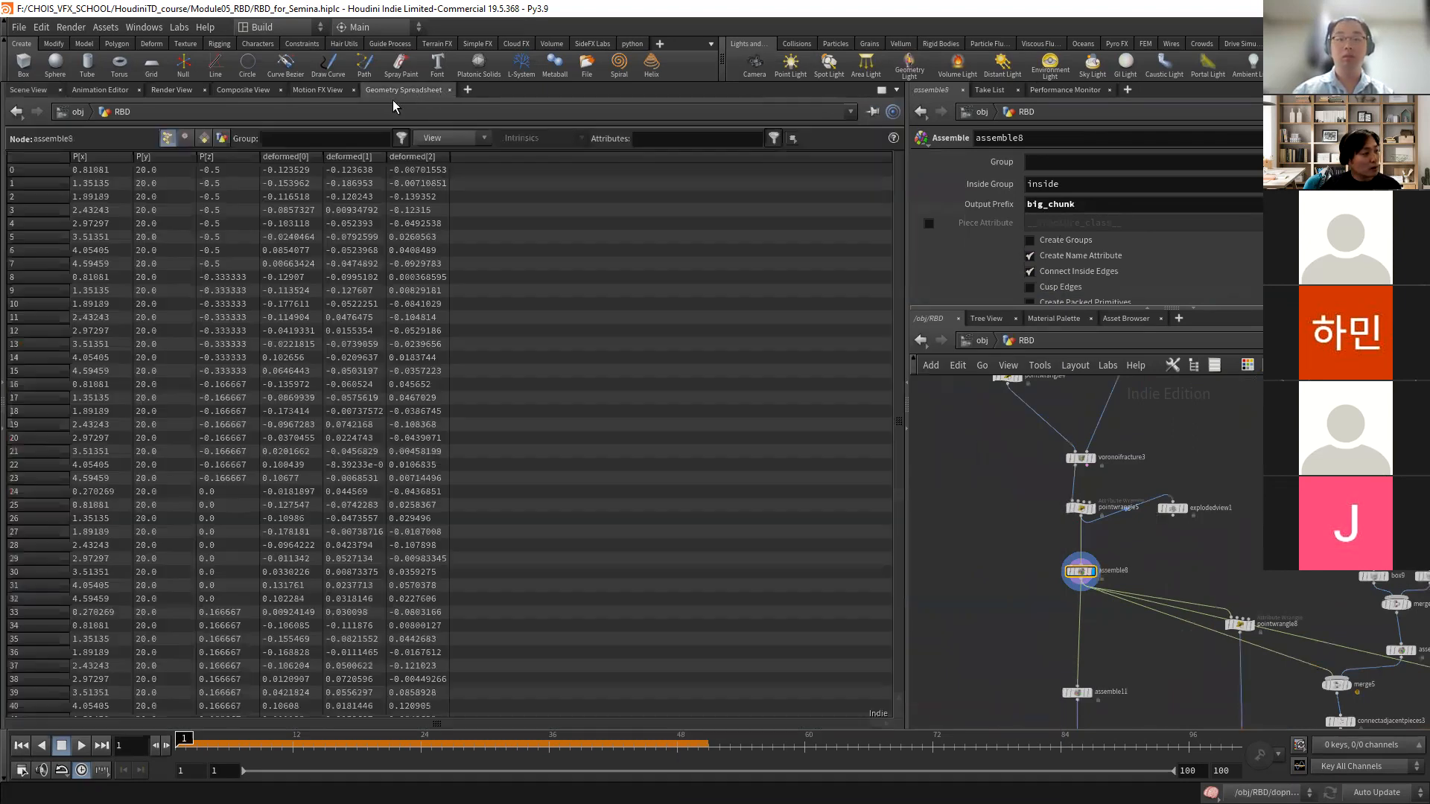
pyautogui.click(403, 90)
pyautogui.click(208, 140)
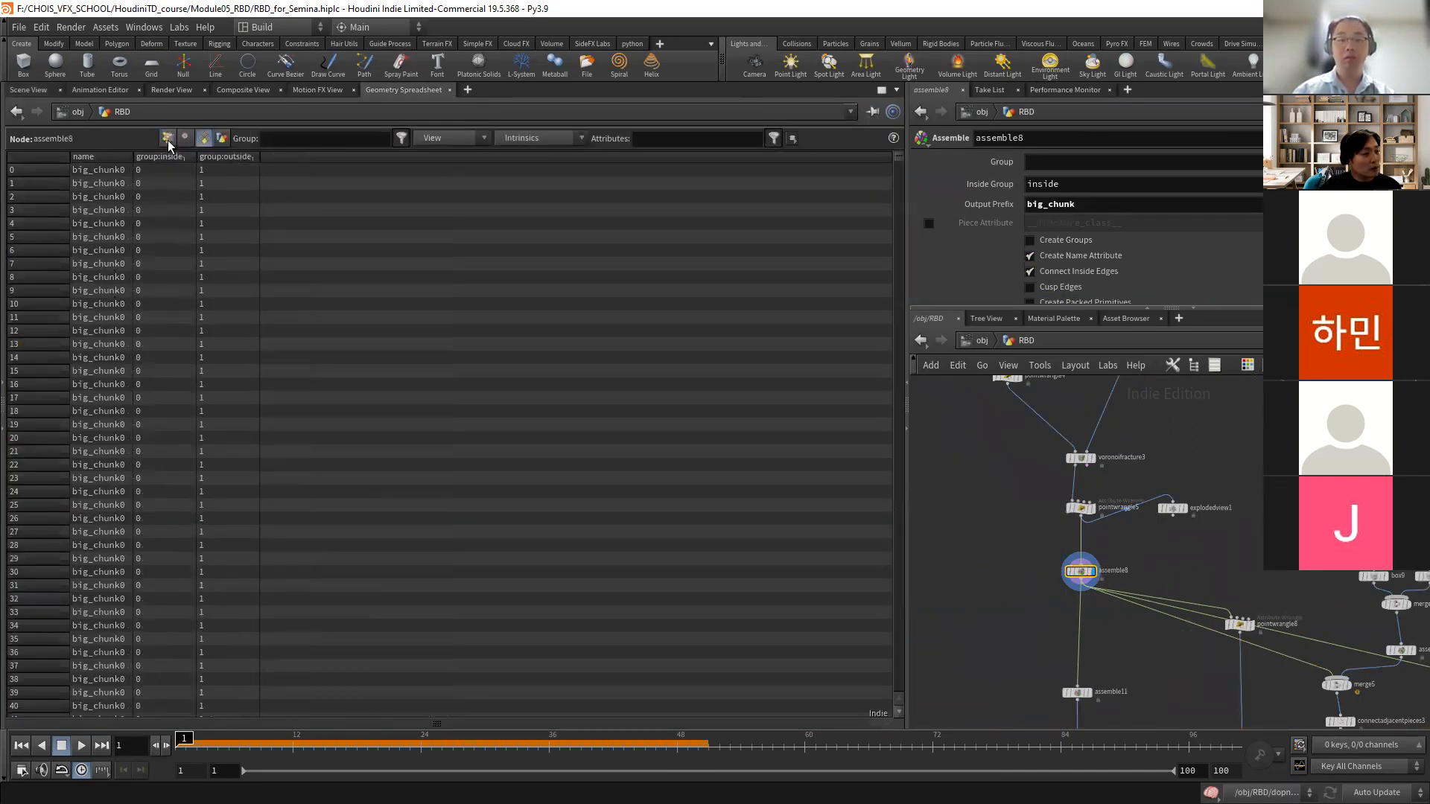
pyautogui.click(27, 89)
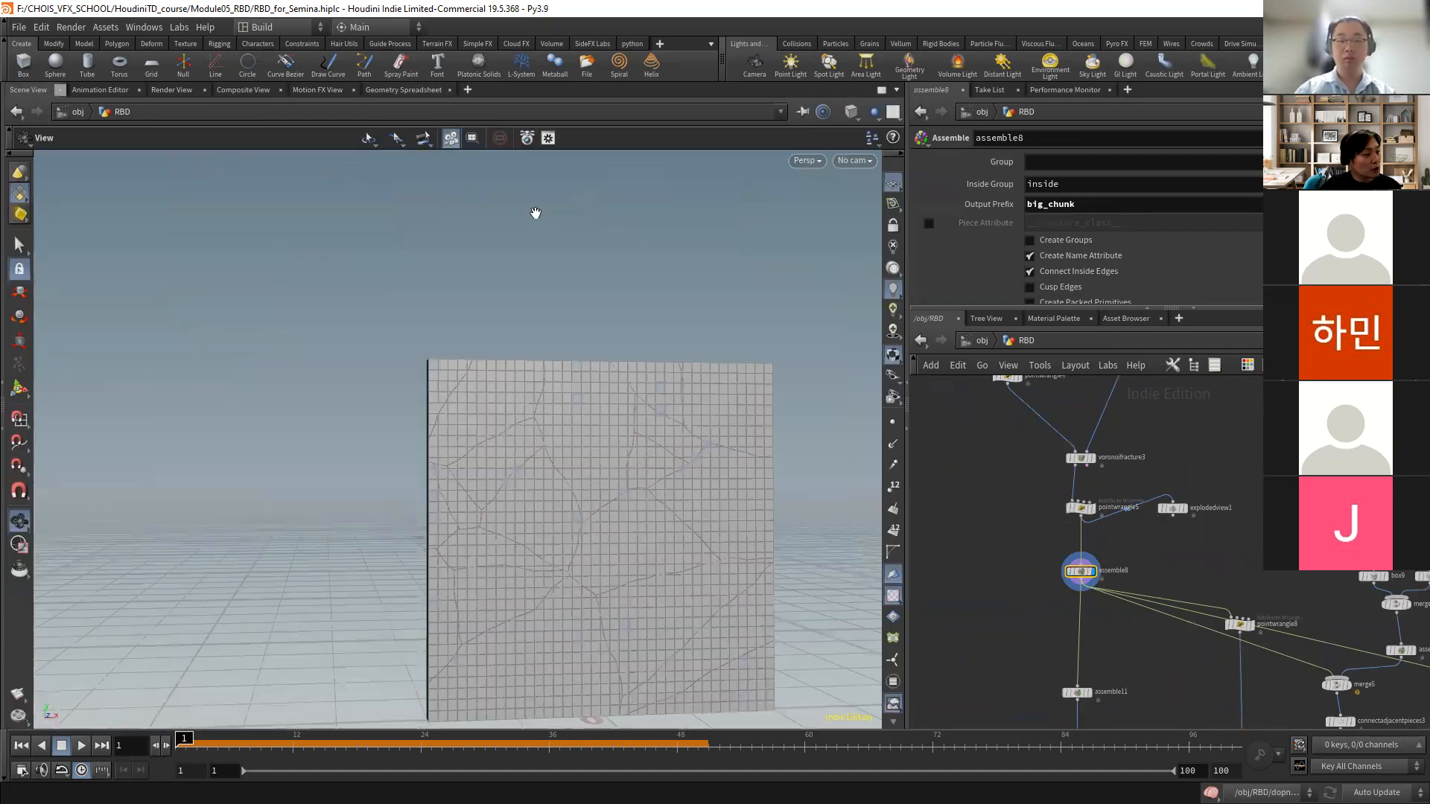
# - Reposition assemble8 directly below pointwrangle5 and view the whole wall from a raised angle
pyautogui.moveTo(1079, 573); pyautogui.dragTo(1085, 563)
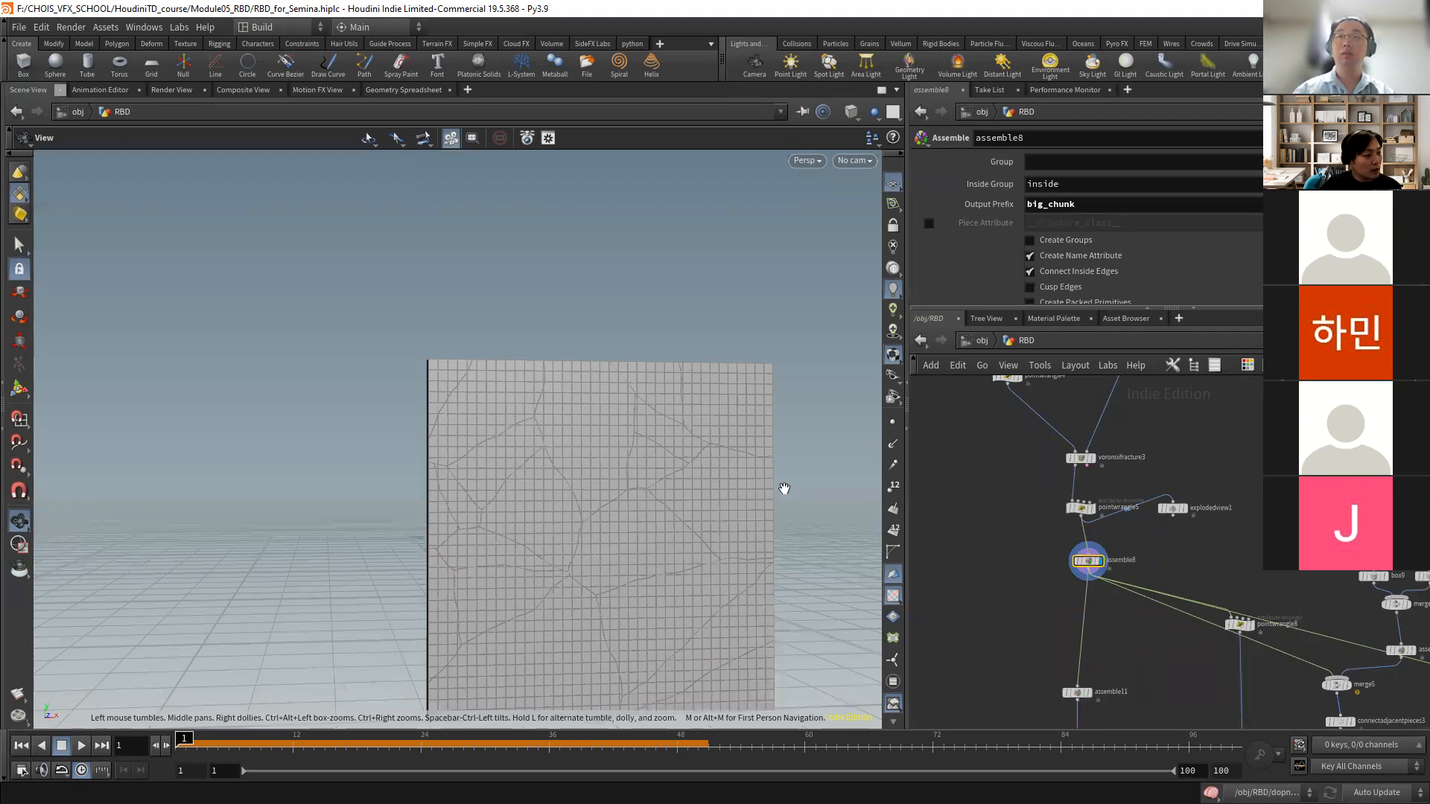
pyautogui.moveTo(696, 501); pyautogui.dragTo(603, 466, button='right')
pyautogui.moveTo(603, 466); pyautogui.dragTo(590, 485)
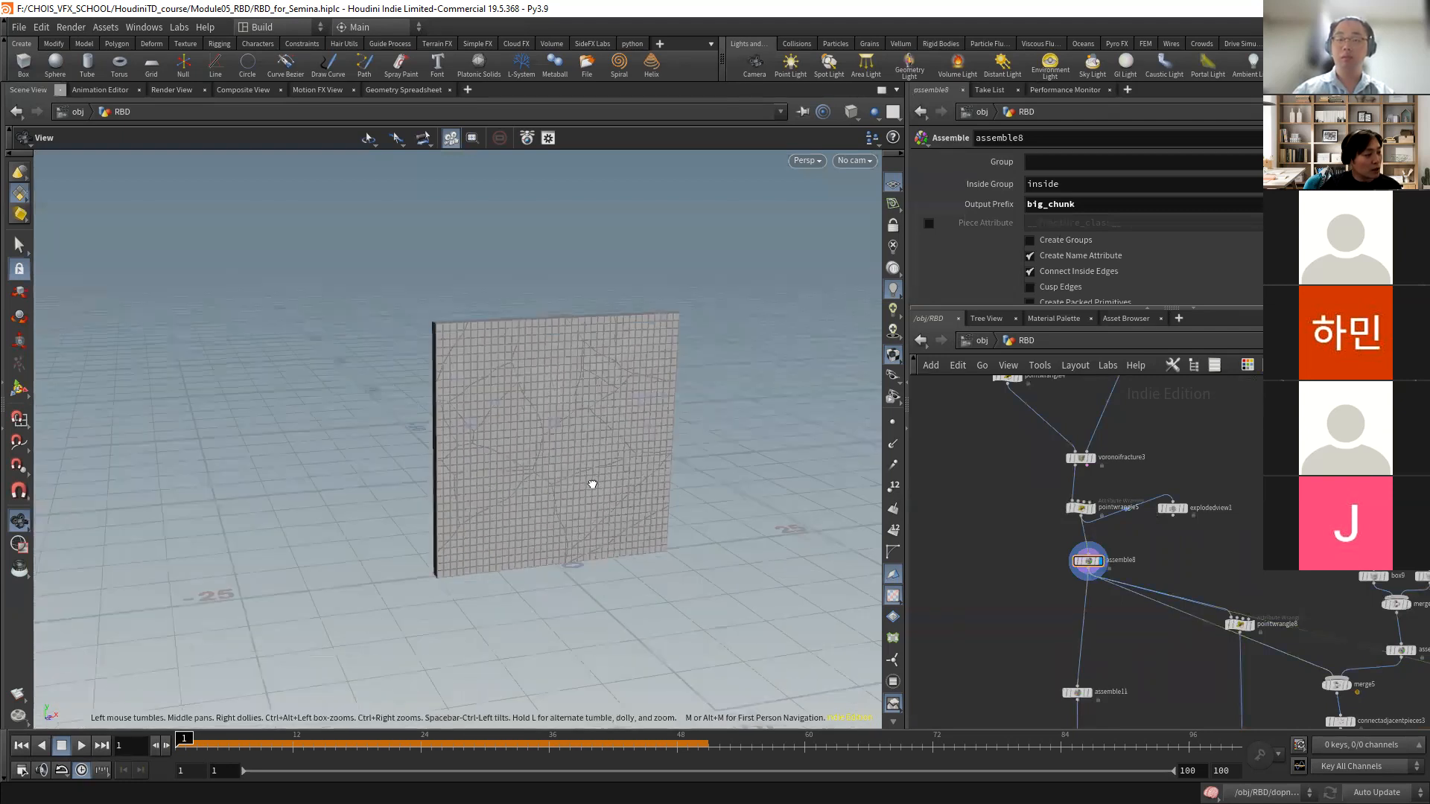
pyautogui.moveTo(1136, 614); pyautogui.dragTo(1086, 582, button='middle')
pyautogui.scroll(-1, 1087, 581)
pyautogui.scroll(2, 1085, 581)
pyautogui.moveTo(1041, 526); pyautogui.dragTo(1032, 546)
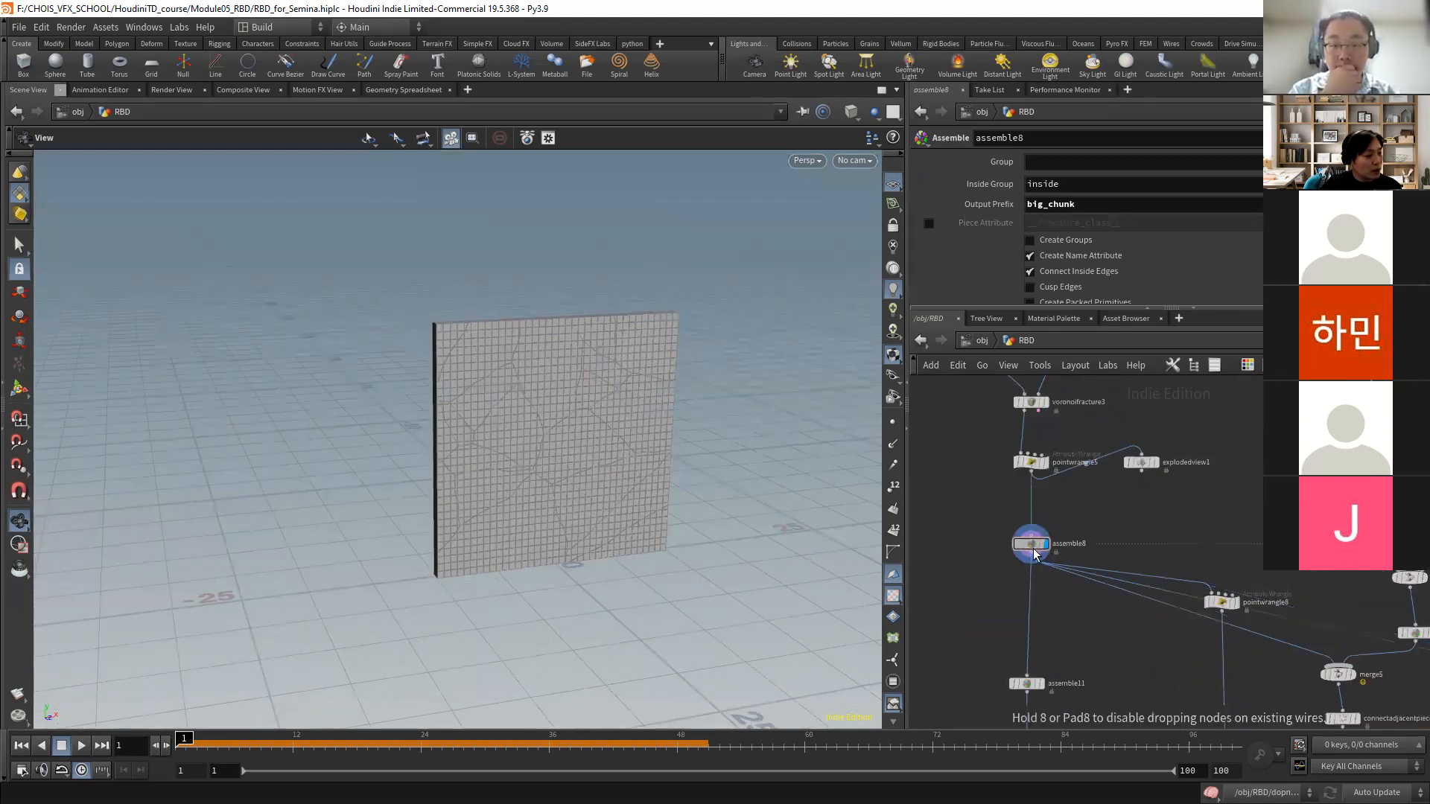
# - Display assemble11, move it closer below assemble8, and examine its node information
pyautogui.click(1042, 684)
pyautogui.moveTo(1027, 684); pyautogui.dragTo(980, 623)
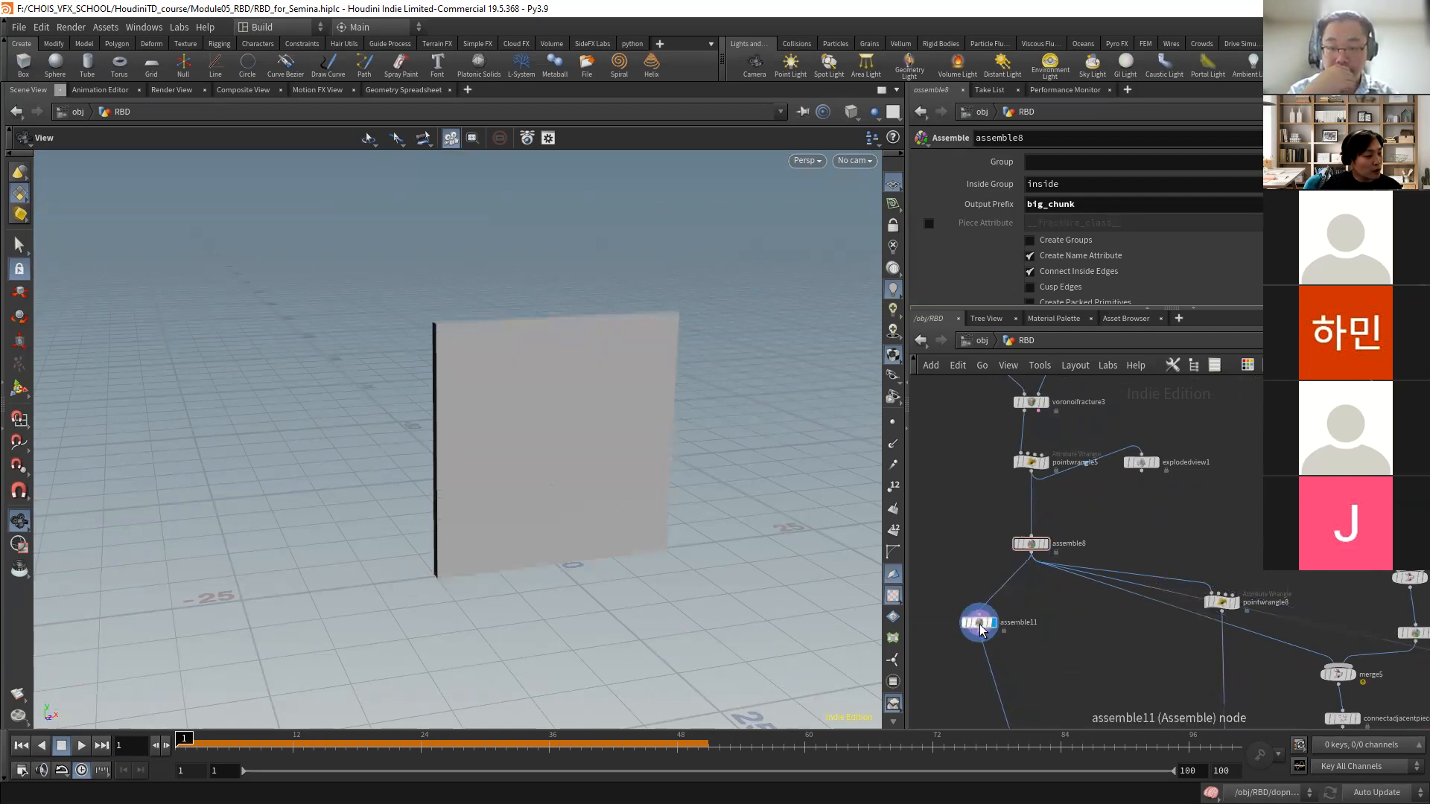
pyautogui.moveTo(592, 435); pyautogui.dragTo(597, 417)
pyautogui.middleClick(977, 627)
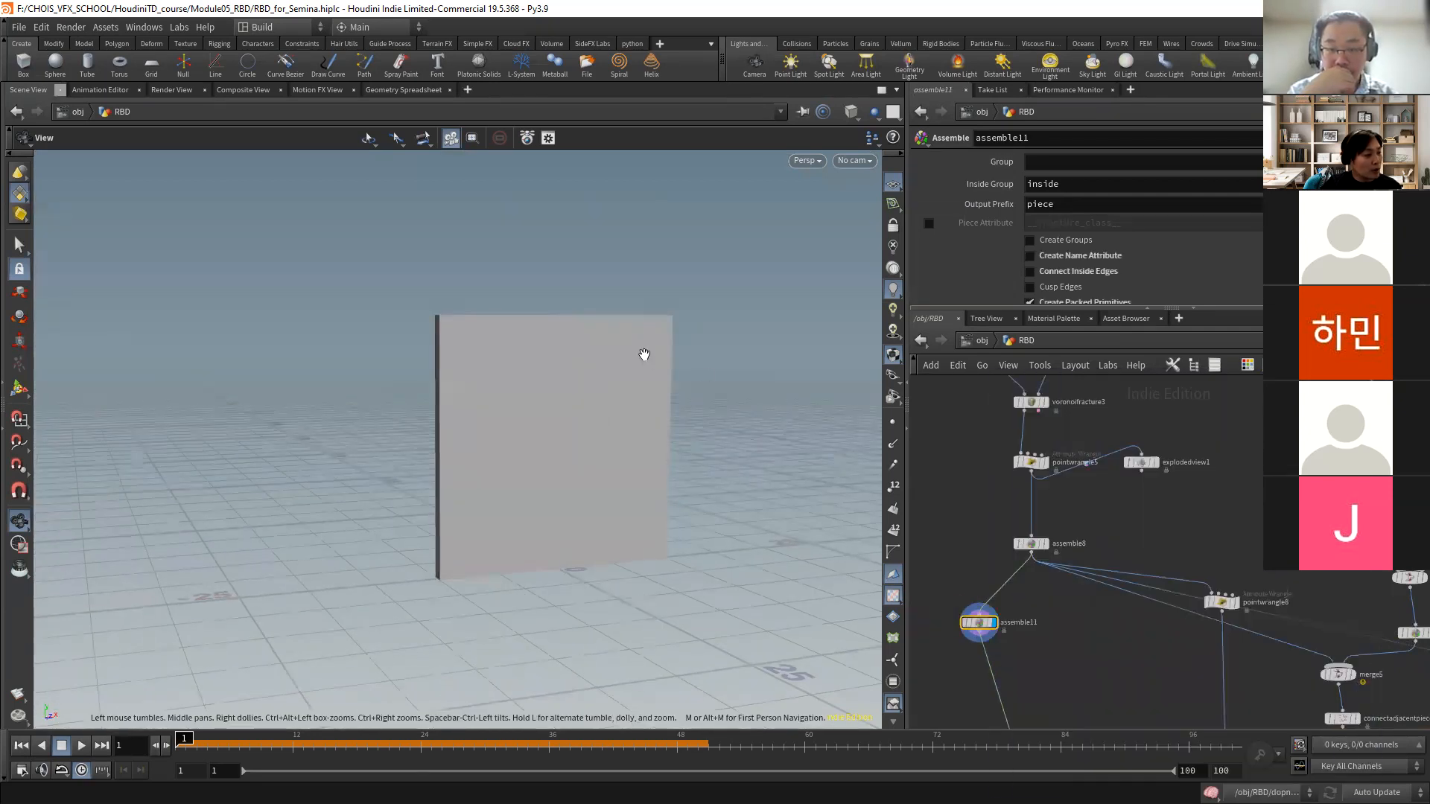
# - Rewire explodedview1 to assemble11 to view the packed pieces apart, redisplay assemble11 and shift it nearer to assemble8
pyautogui.moveTo(1141, 462); pyautogui.dragTo(974, 642)
pyautogui.click(1083, 653)
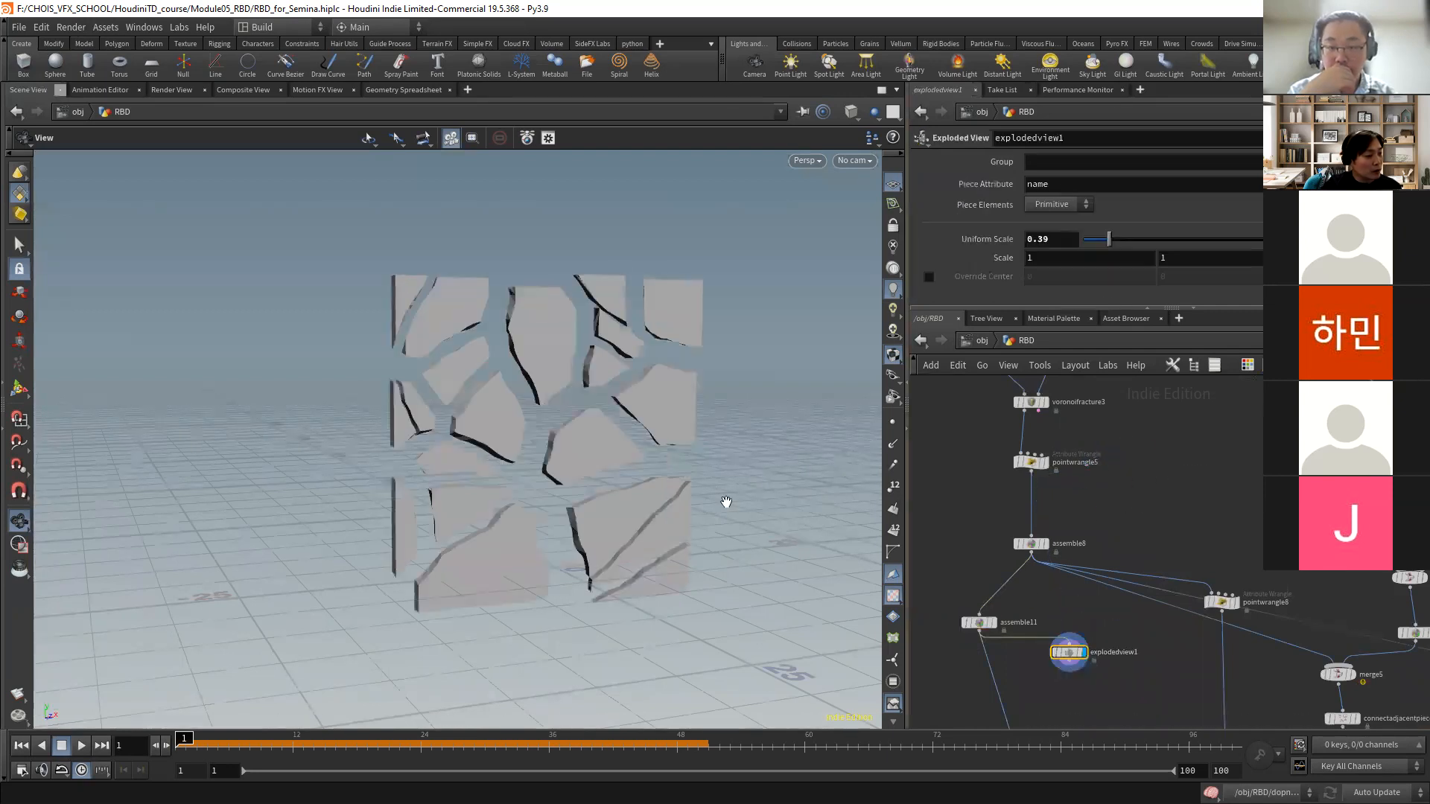
pyautogui.click(994, 623)
pyautogui.moveTo(980, 623); pyautogui.dragTo(1005, 603)
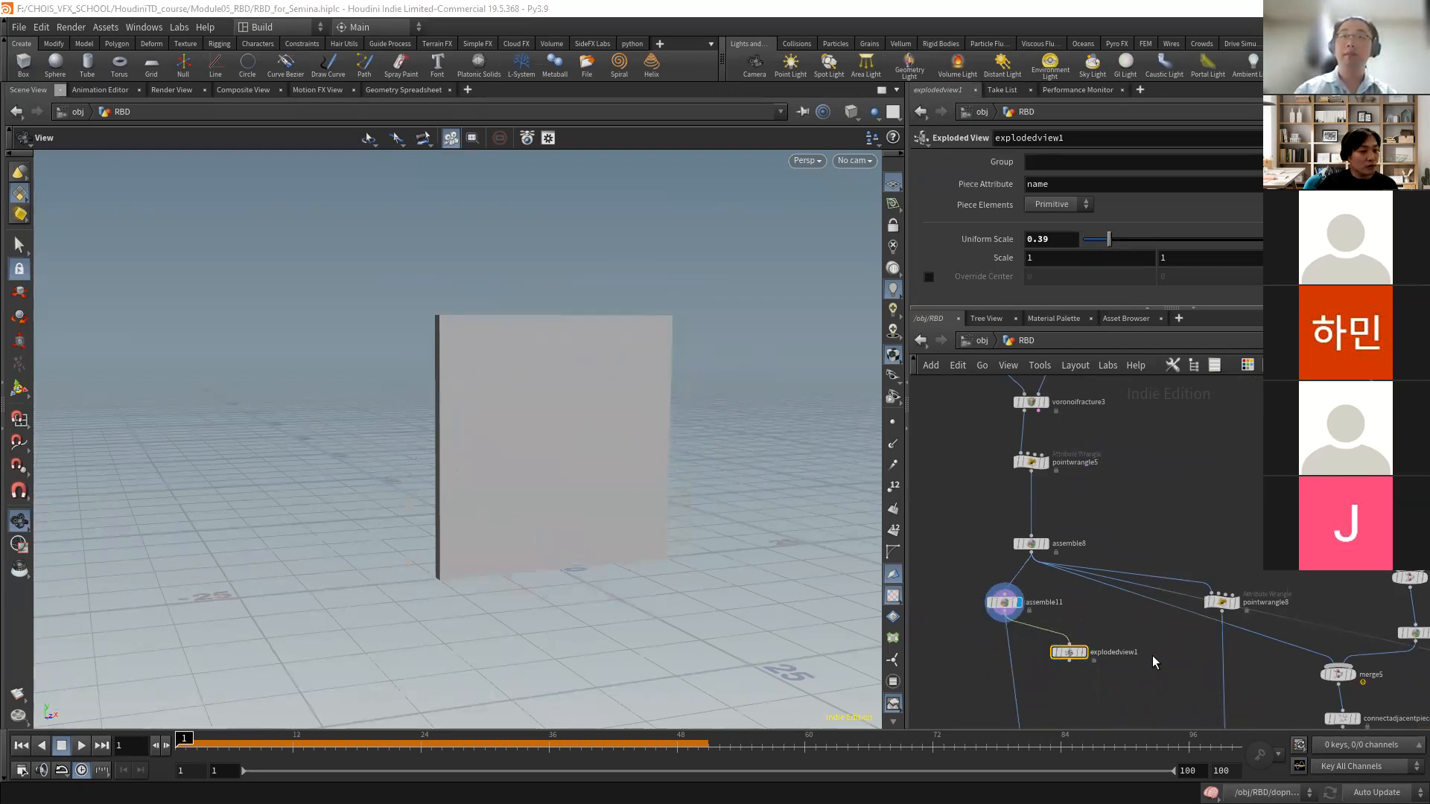
# - Move the Pack null up directly below assemble11 and display it
pyautogui.moveTo(1129, 691); pyautogui.dragTo(1145, 539, button='middle')
pyautogui.moveTo(1086, 640); pyautogui.dragTo(1102, 598, button='middle')
pyautogui.moveTo(1061, 598); pyautogui.dragTo(1043, 477)
pyautogui.scroll(3, 1058, 479)
pyautogui.click(1063, 447)
pyautogui.scroll(-3, 1073, 555)
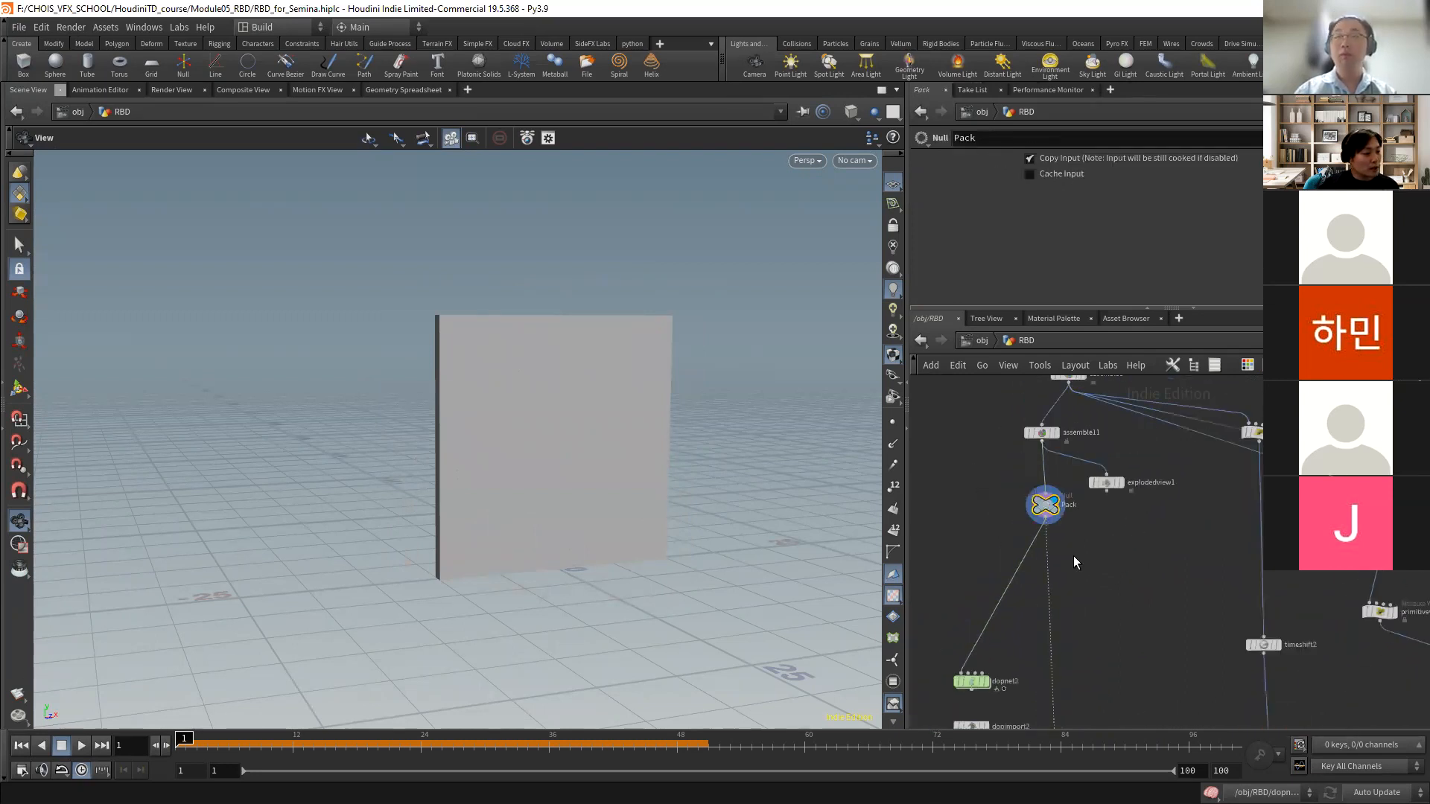
# - Move dopnet2 up closer beneath the Pack null and enter the DOP network
pyautogui.scroll(-2, 1073, 555)
pyautogui.moveTo(1017, 598); pyautogui.dragTo(1018, 529)
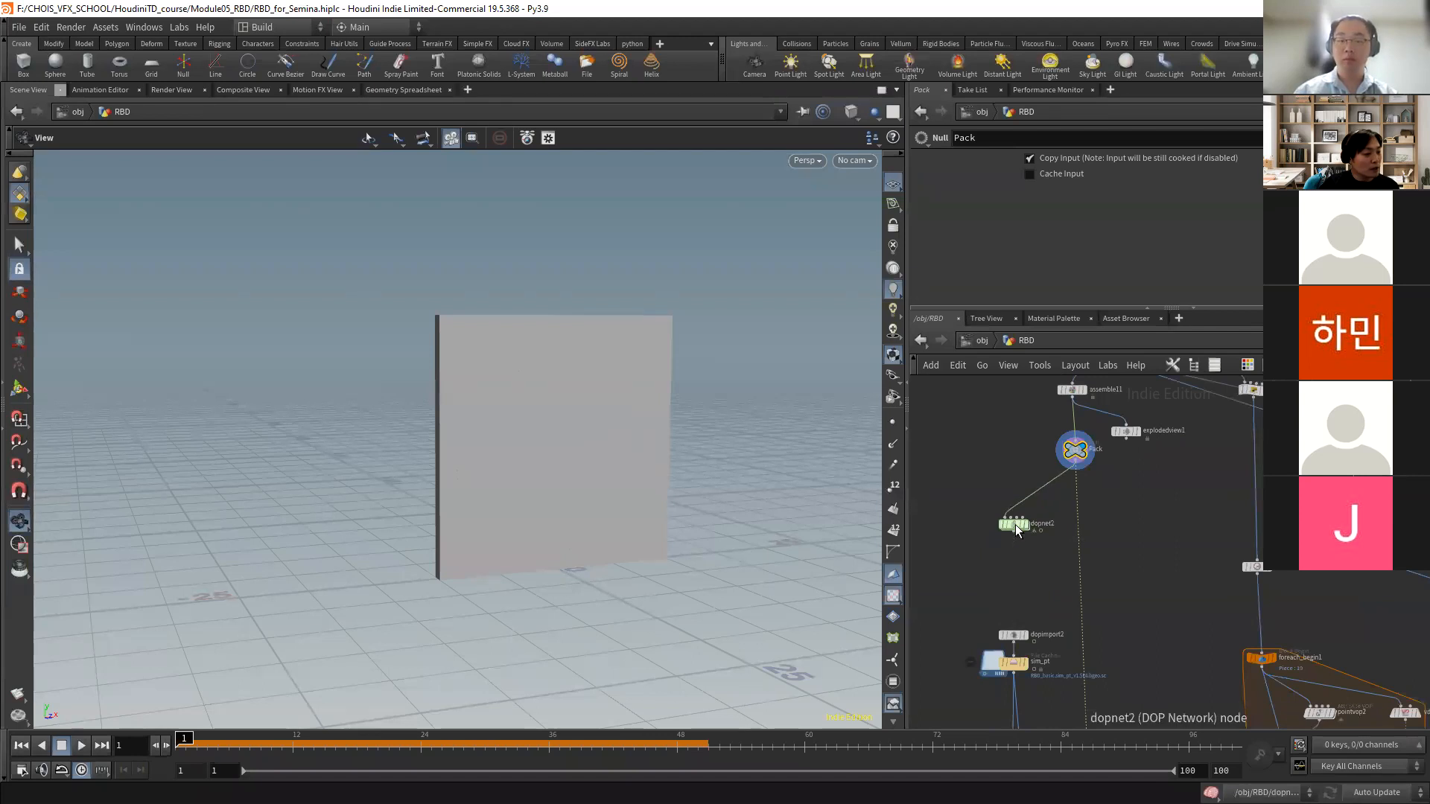
pyautogui.doubleClick(1017, 525)
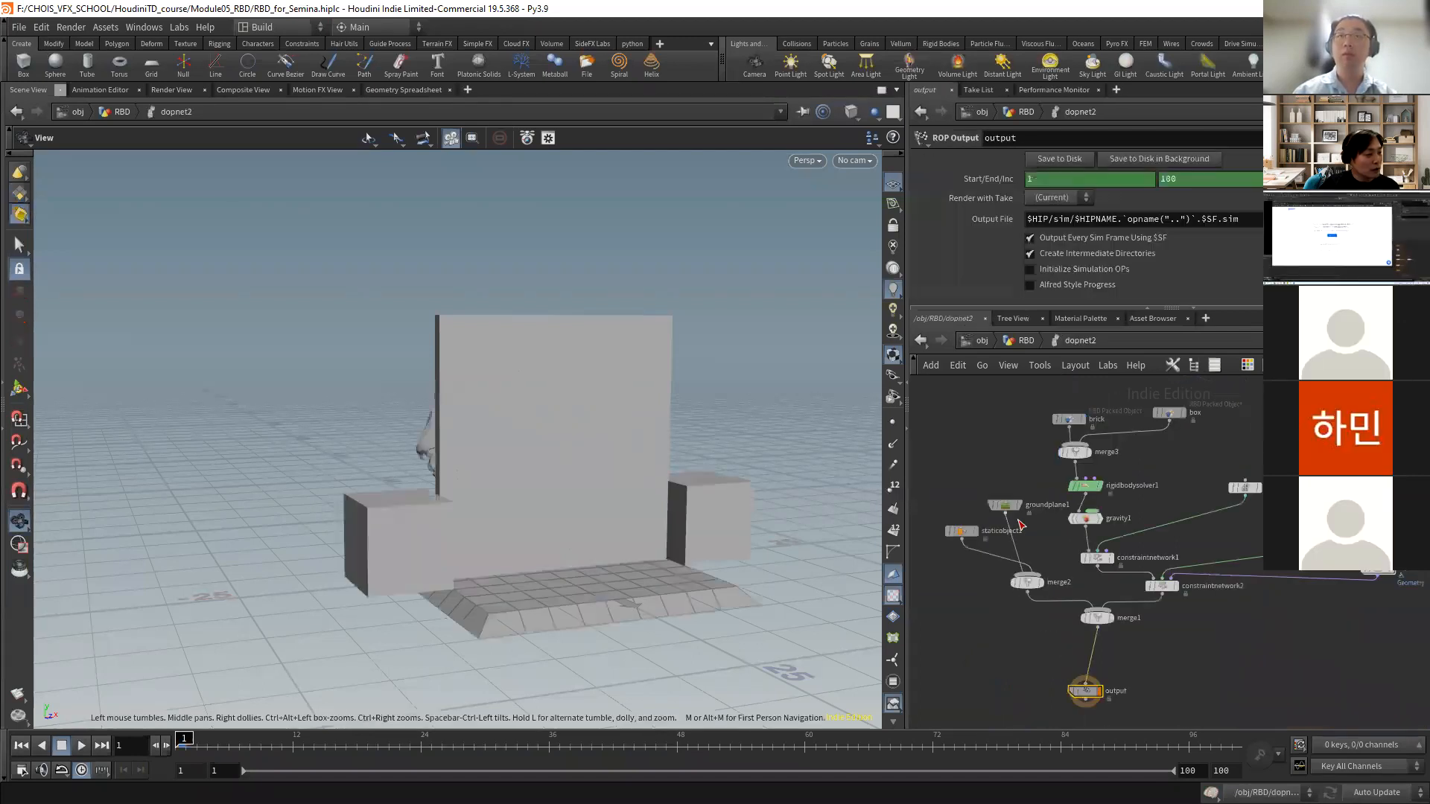
# - Inspect the parameters of the box RBD Packed Object and the rigidbodysolver1 node inside dopnet2
pyautogui.scroll(3, 1166, 480)
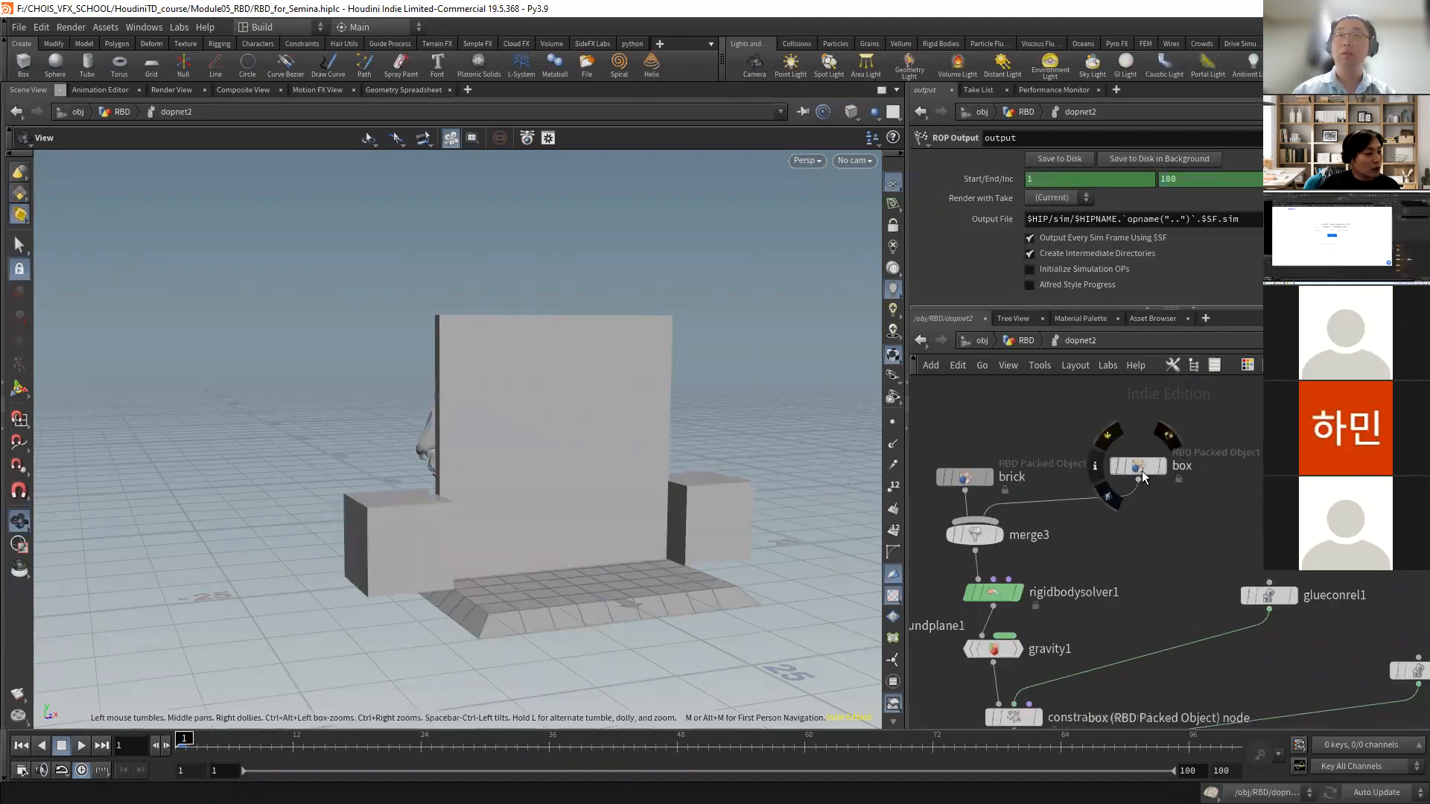
pyautogui.click(1138, 465)
pyautogui.moveTo(974, 480); pyautogui.dragTo(991, 447)
pyautogui.moveTo(1137, 555); pyautogui.dragTo(1198, 477, button='middle')
pyautogui.moveTo(1036, 463); pyautogui.dragTo(1054, 456)
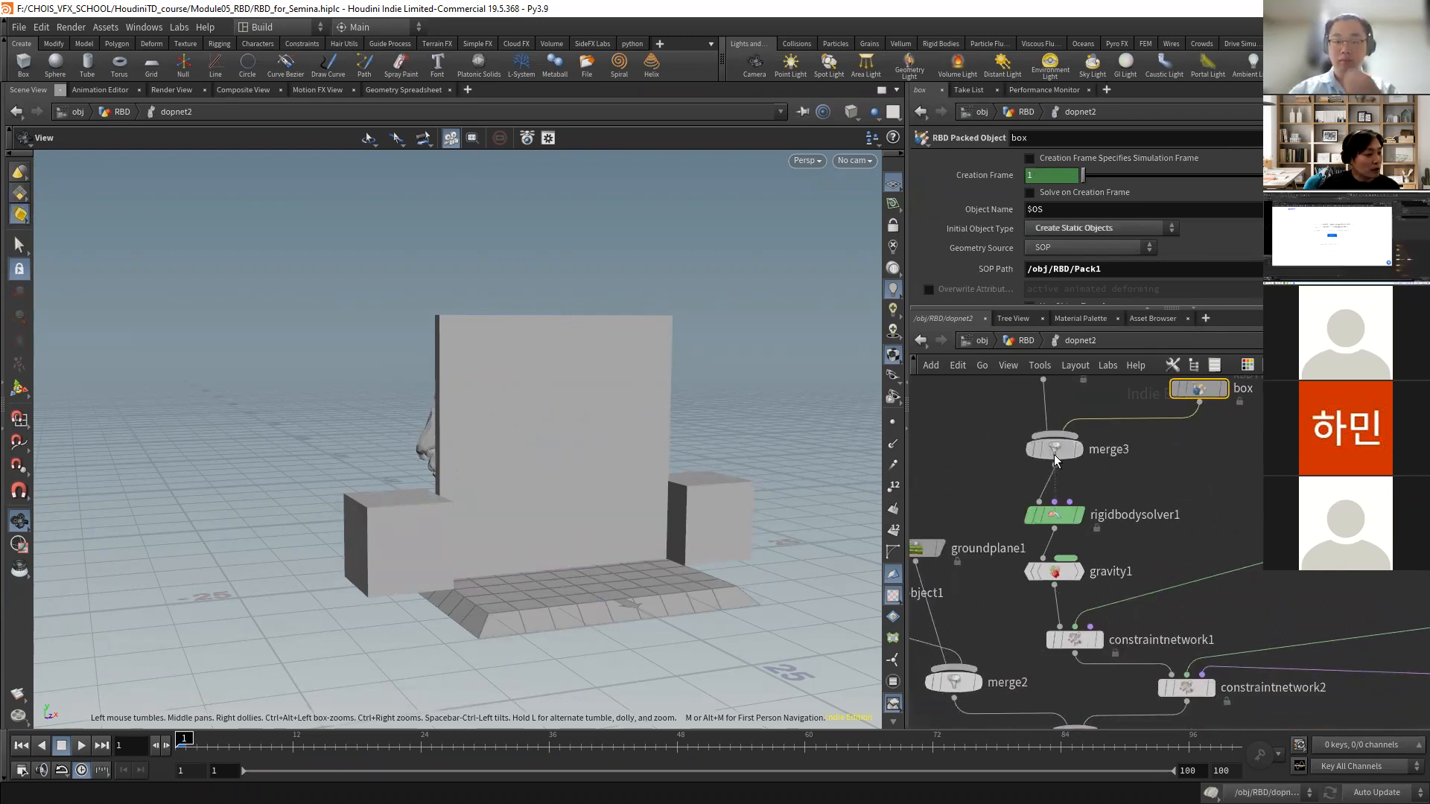
pyautogui.scroll(-3, 1087, 491)
pyautogui.click(1089, 500)
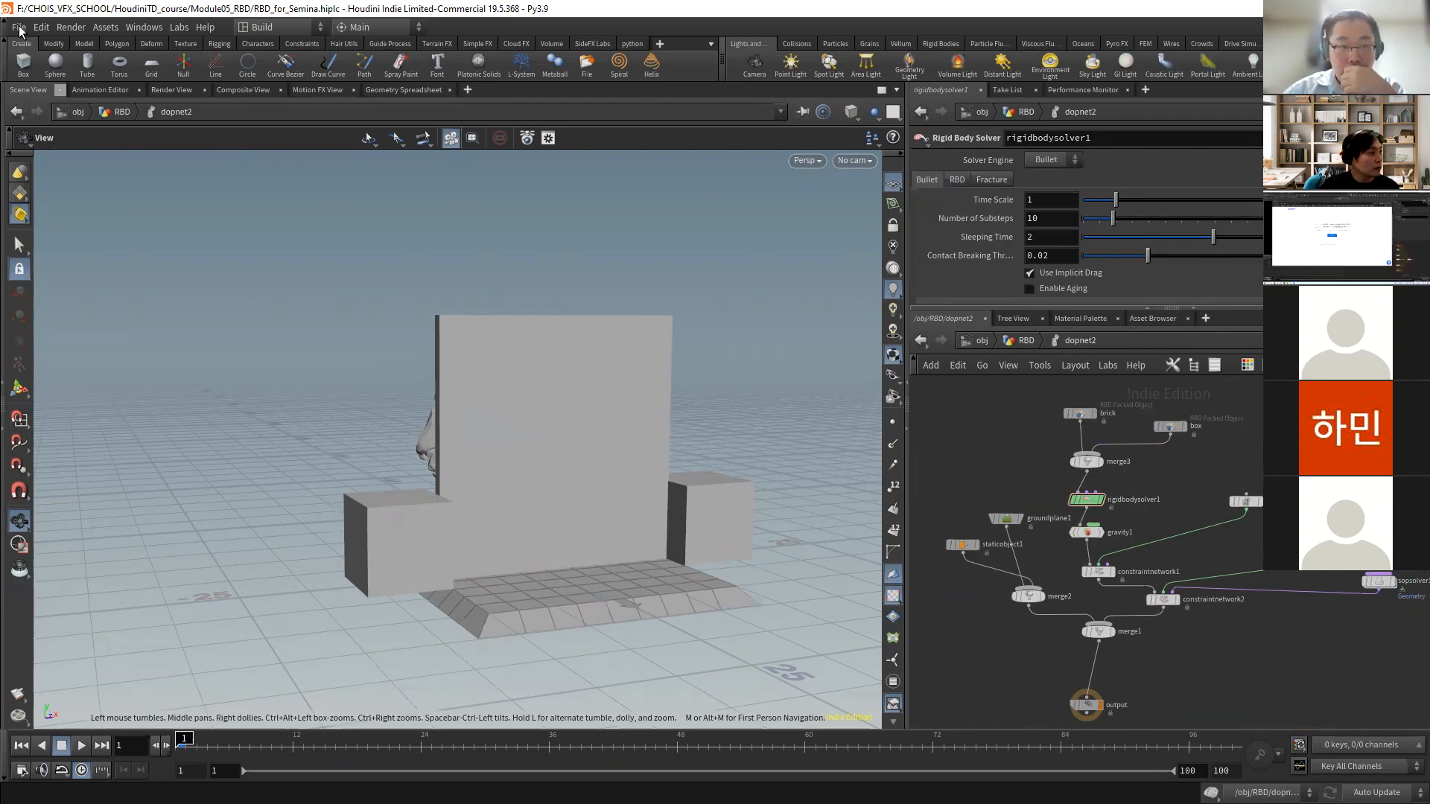
# - Open the RBD_for_Semina.hiplc scene from the HoudiniSemina folder and return the timeline to frame 1
pyautogui.click(19, 29)
pyautogui.click(27, 61)
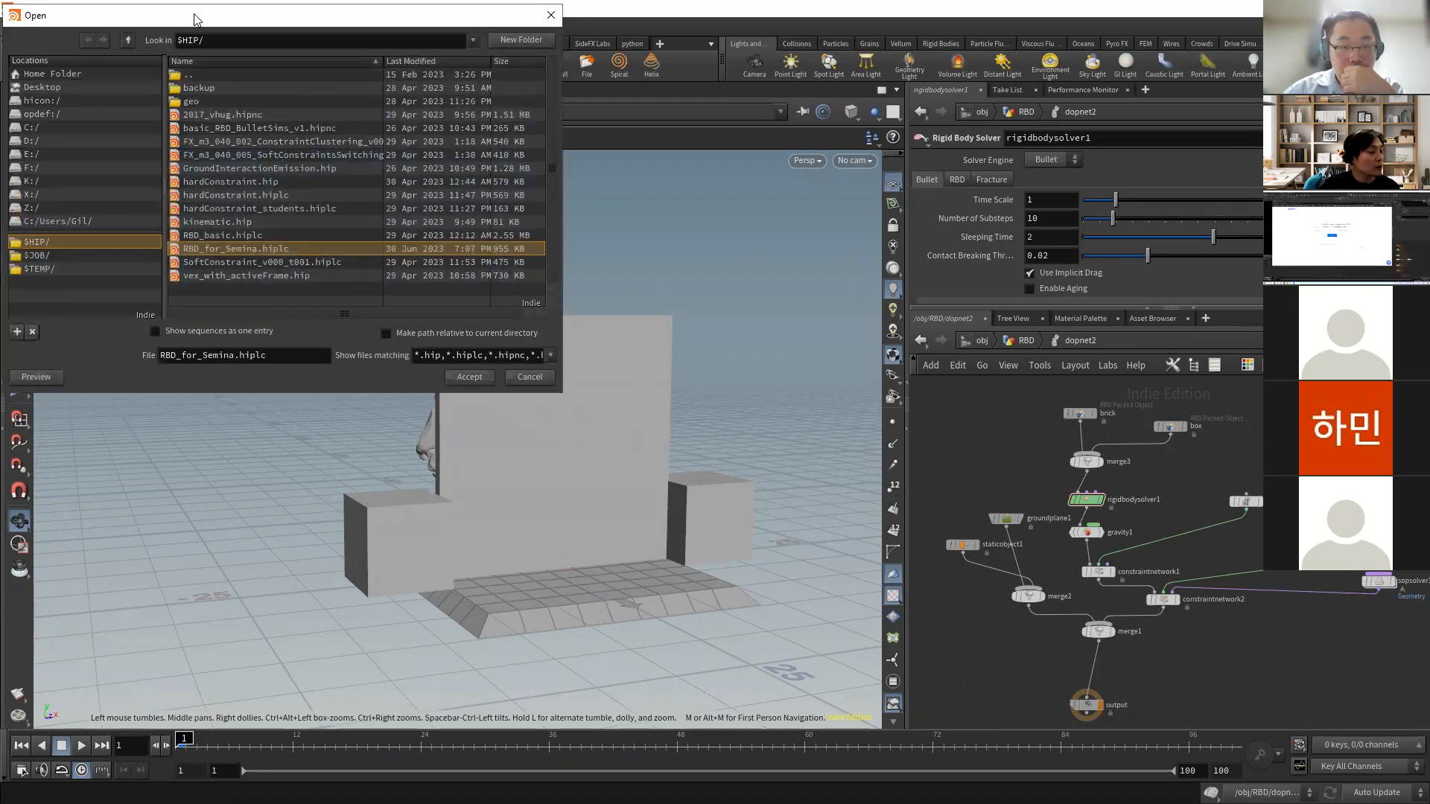
pyautogui.moveTo(202, 21); pyautogui.dragTo(0, 21)
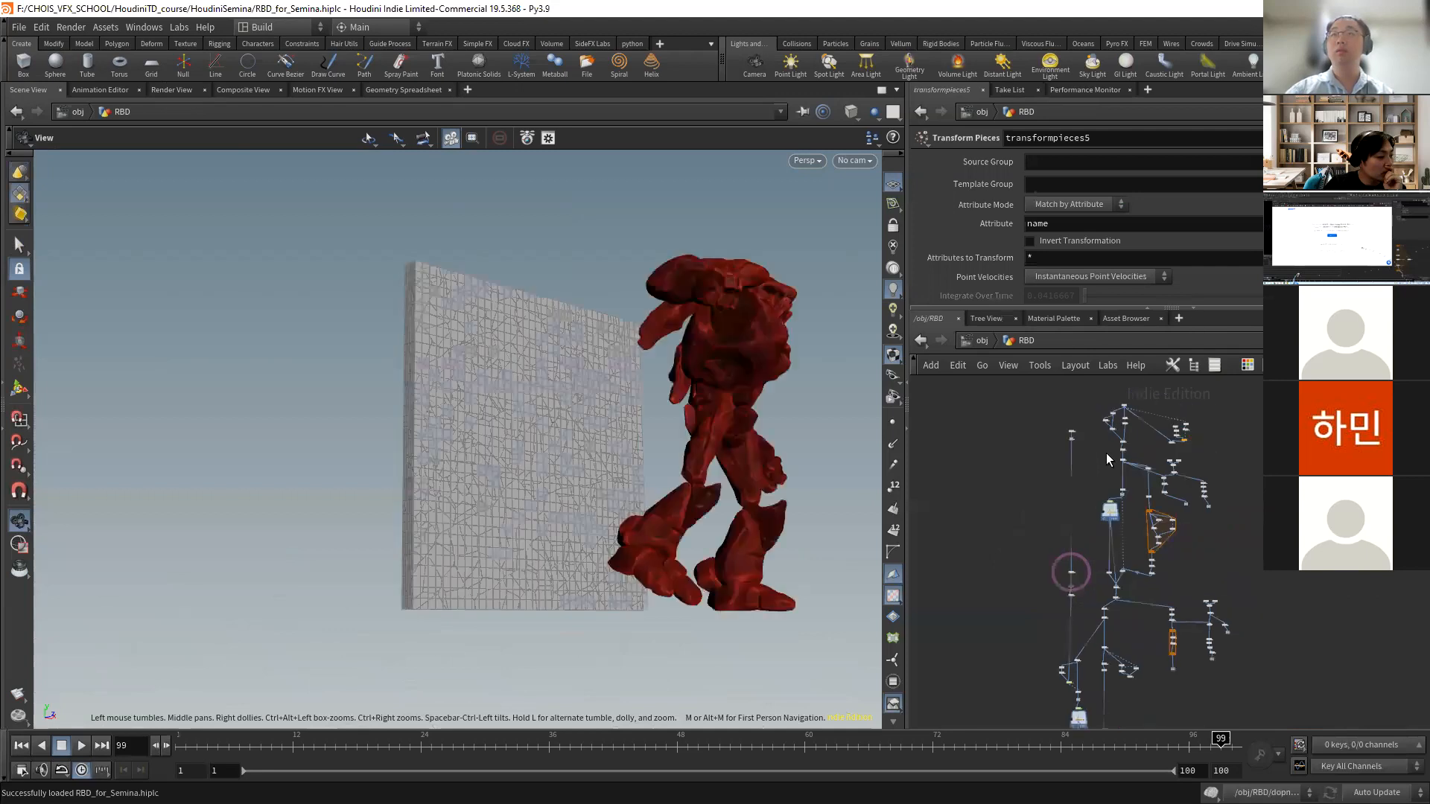
pyautogui.click(25, 750)
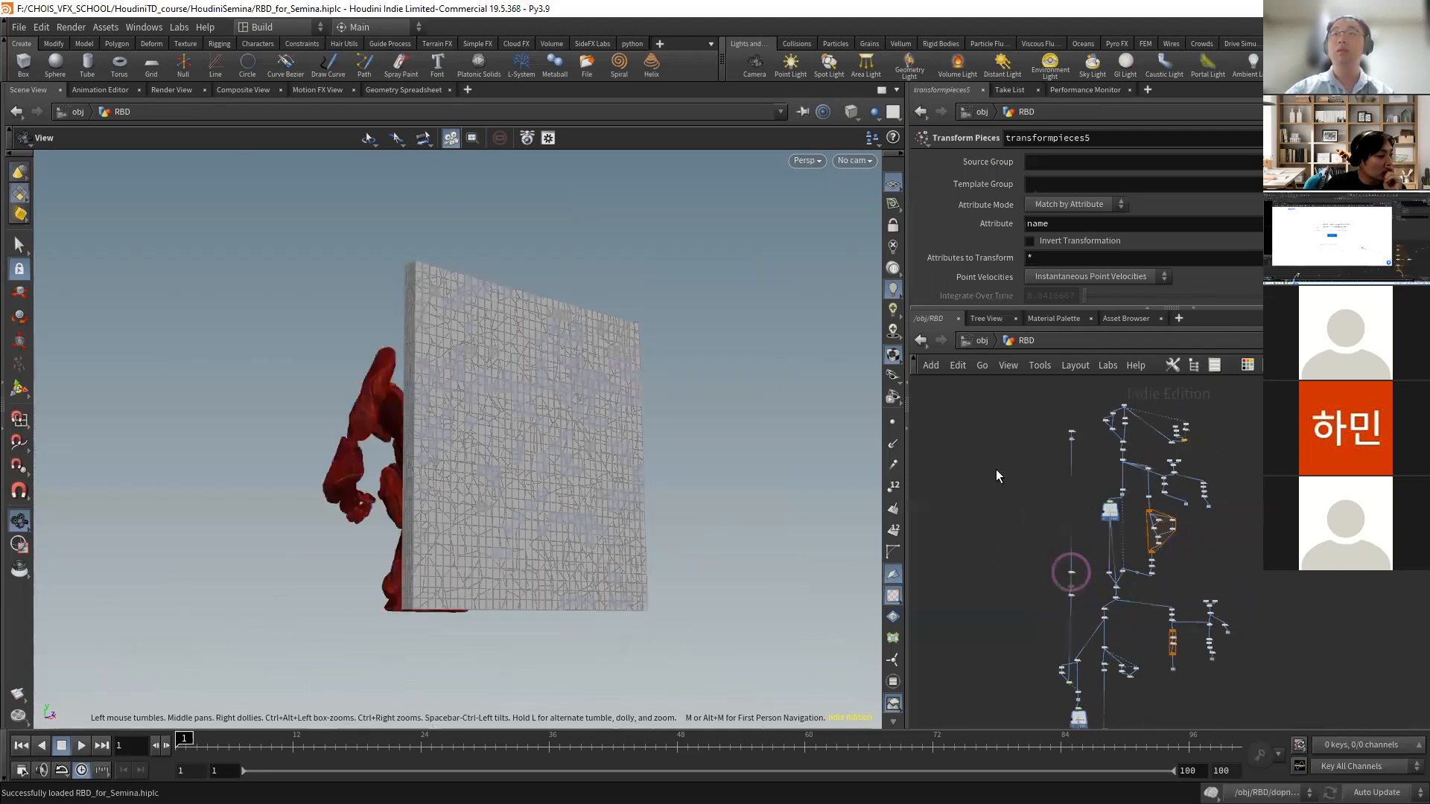
# - Display the Pack null under assemble11 and enter dopnet2
pyautogui.scroll(10, 1101, 571)
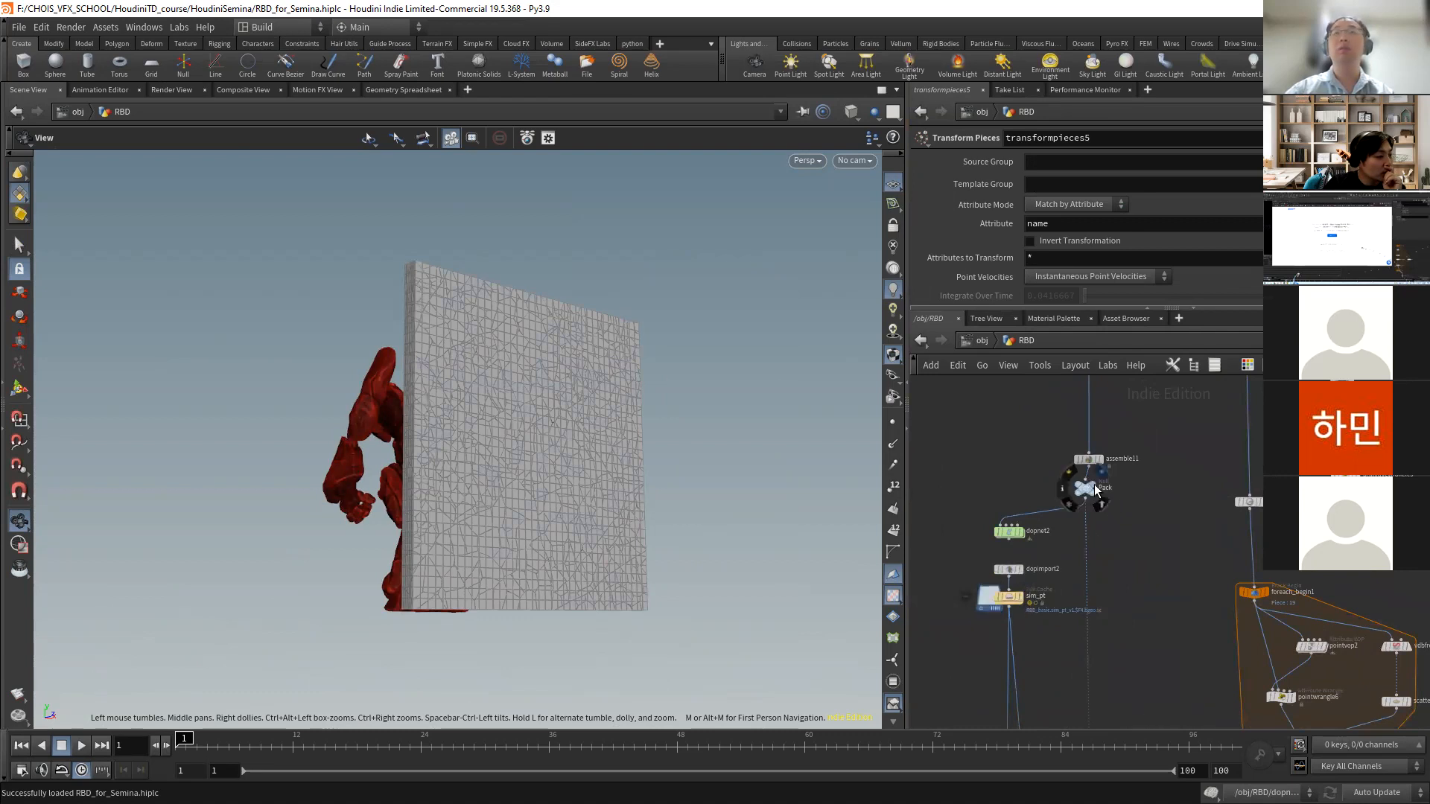
pyautogui.click(1093, 485)
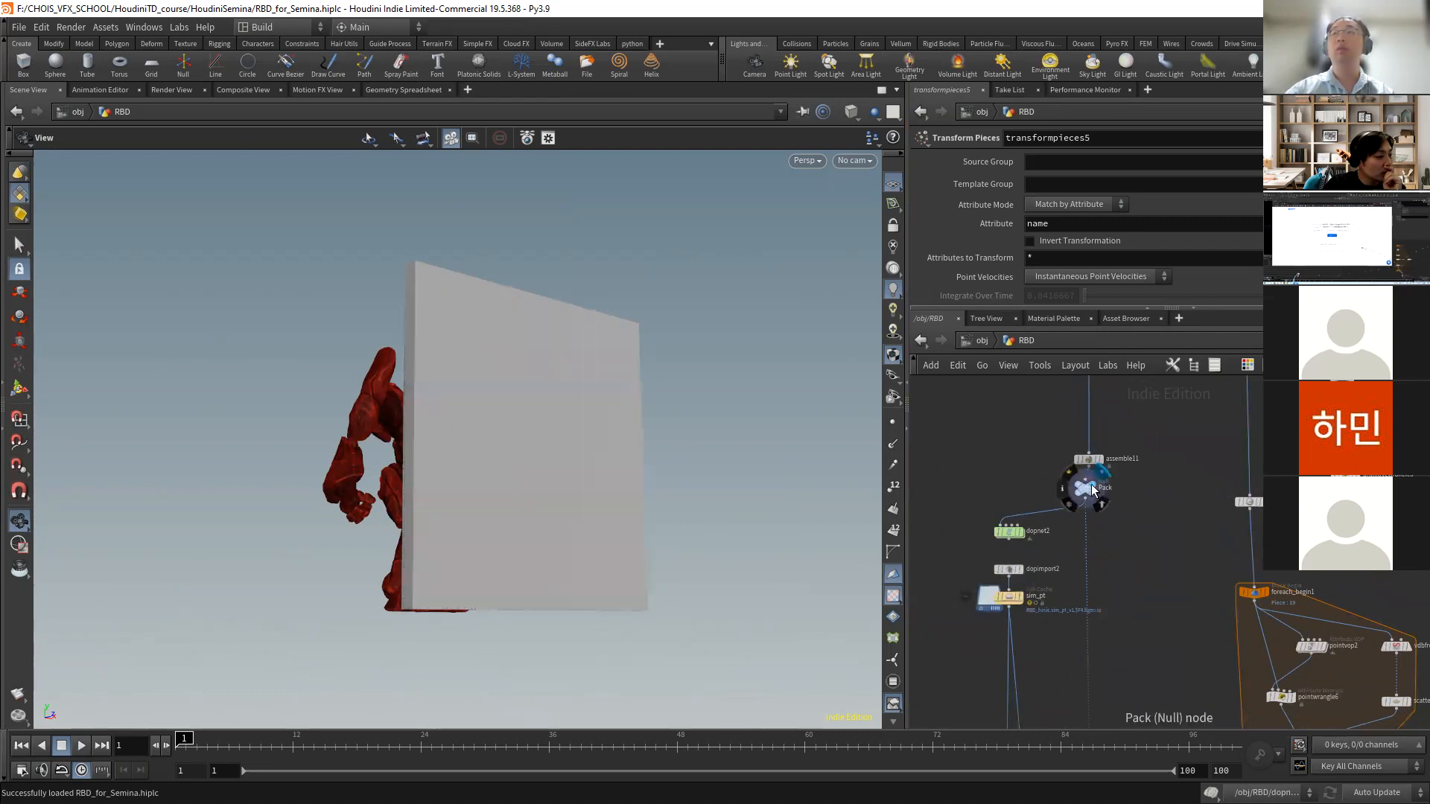
pyautogui.doubleClick(1008, 533)
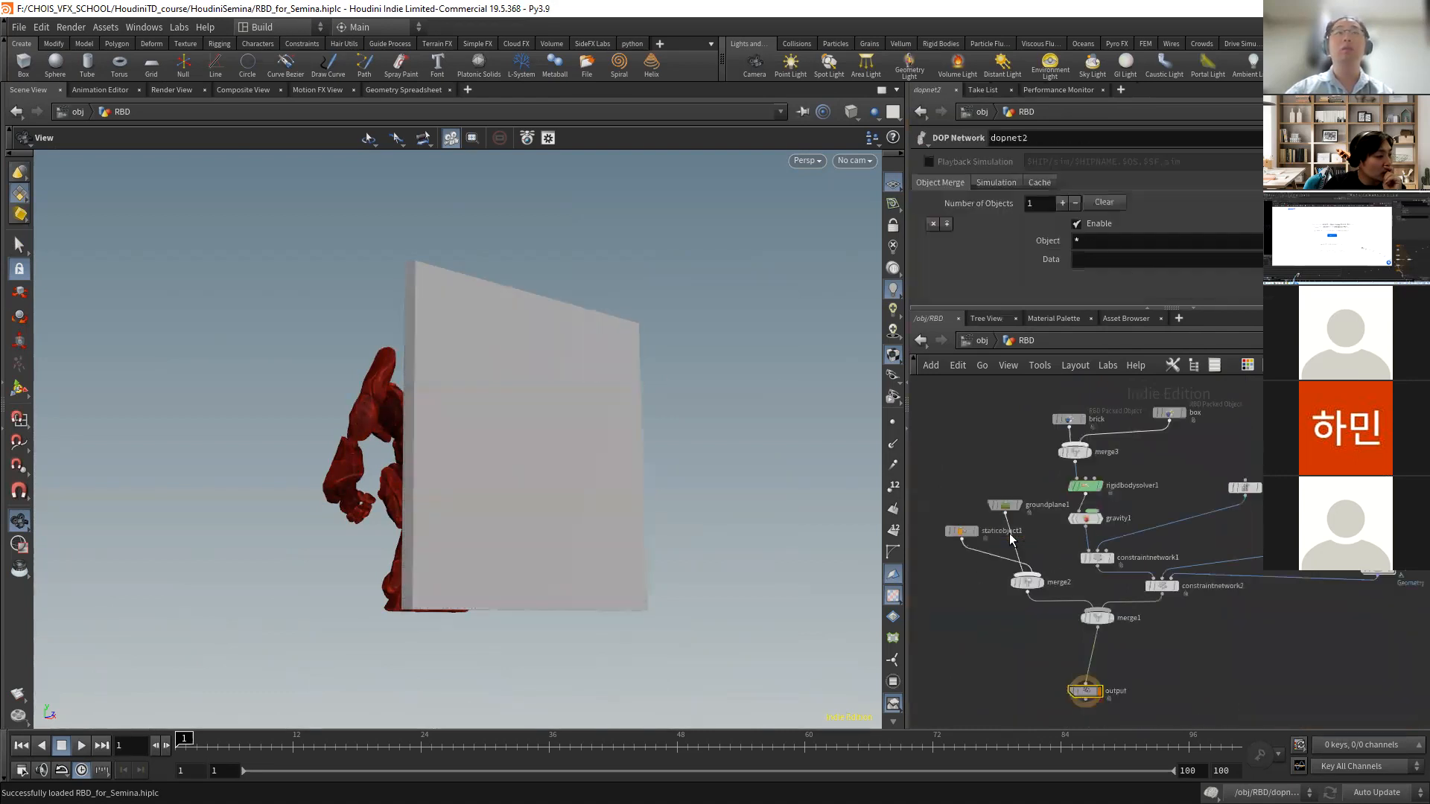
# - Play the wall simulation to frame 47, view the broken wall from a raised angle, and rewind to frame 1
pyautogui.click(81, 745)
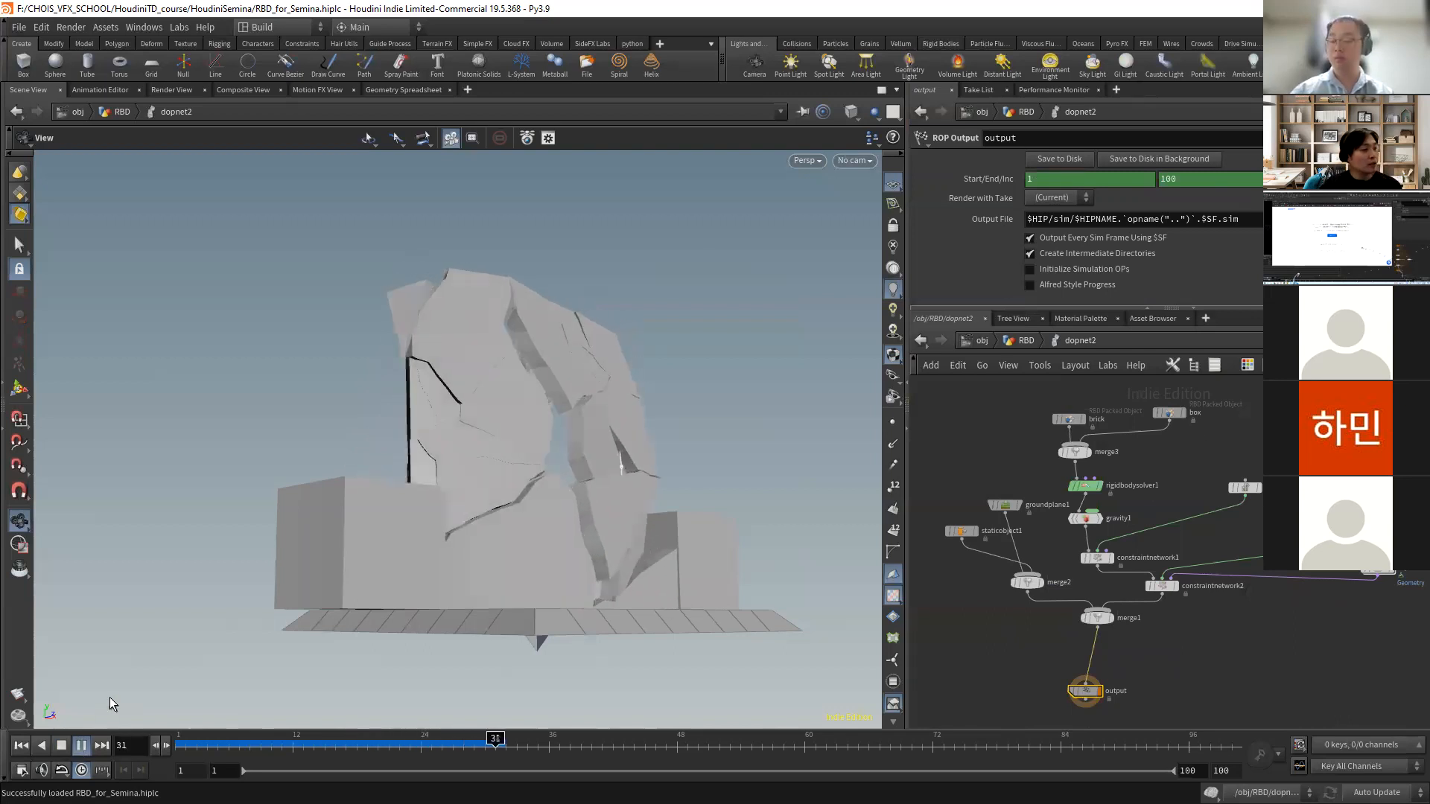
pyautogui.click(61, 748)
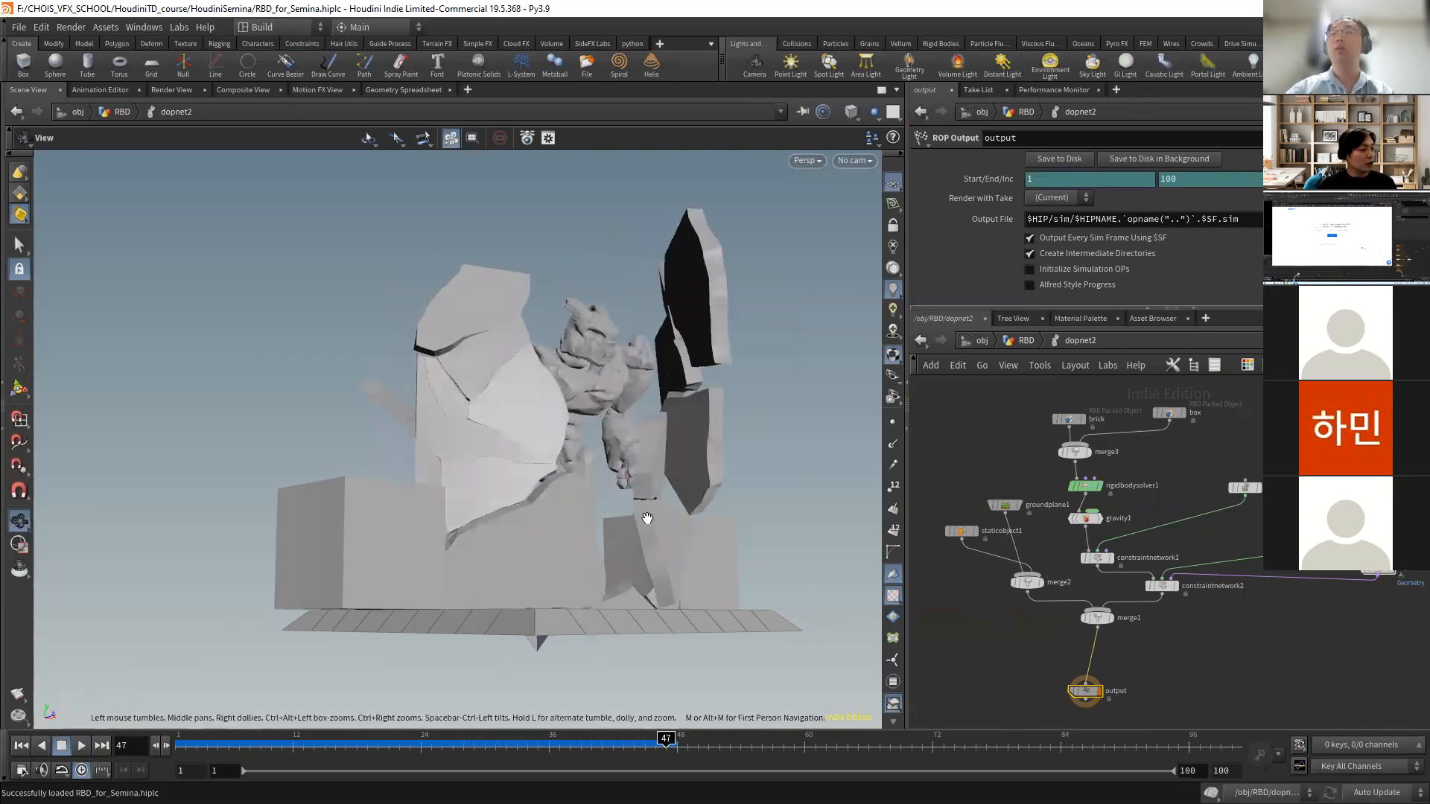
pyautogui.moveTo(647, 519); pyautogui.dragTo(328, 470, button='right')
pyautogui.moveTo(637, 510); pyautogui.dragTo(495, 533)
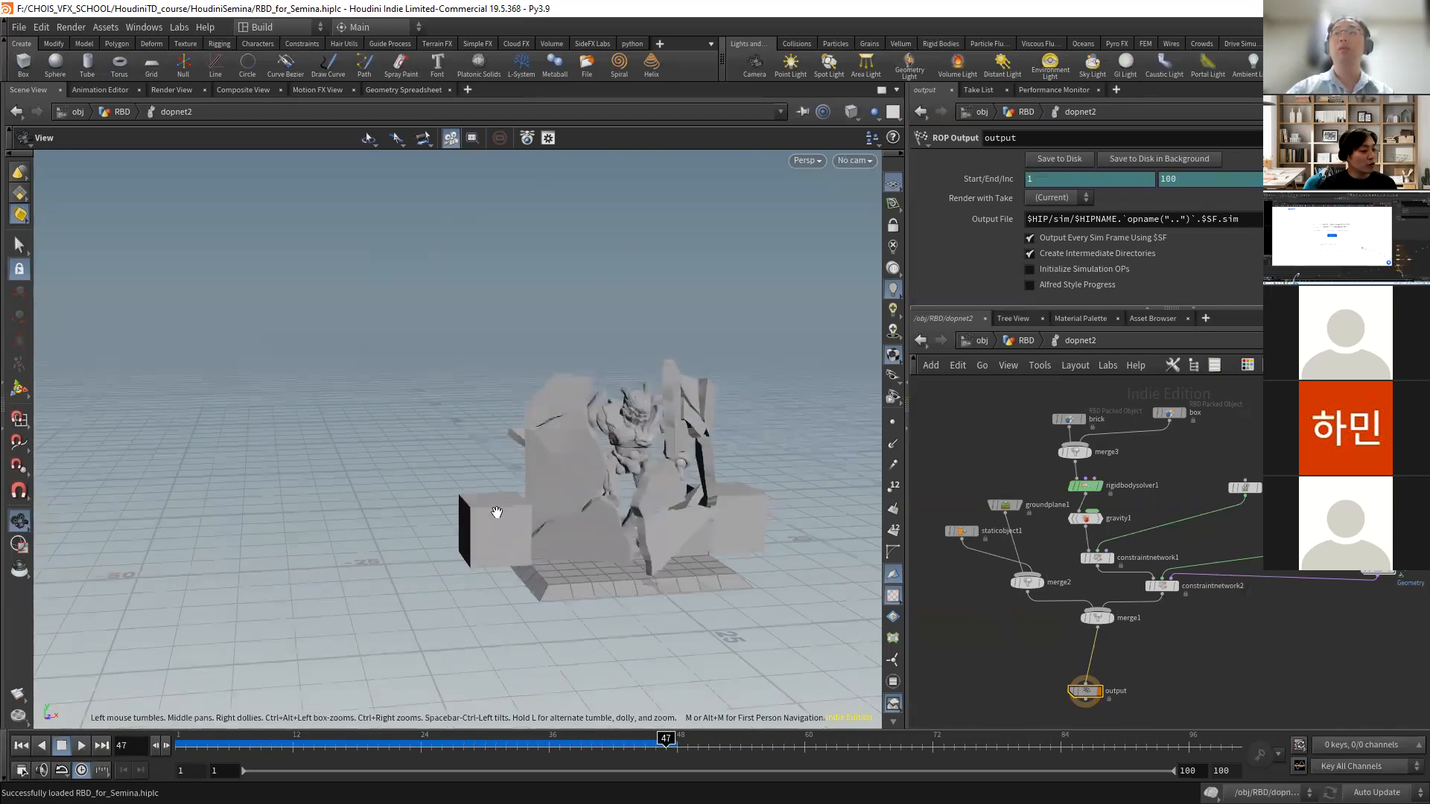
pyautogui.click(20, 746)
# - Go back up to the RBD network and view the packed wall with the character behind it
pyautogui.moveTo(1119, 499); pyautogui.dragTo(1097, 618, button='middle')
pyautogui.scroll(3, 1097, 619)
pyautogui.click(1028, 513)
pyautogui.click(1026, 341)
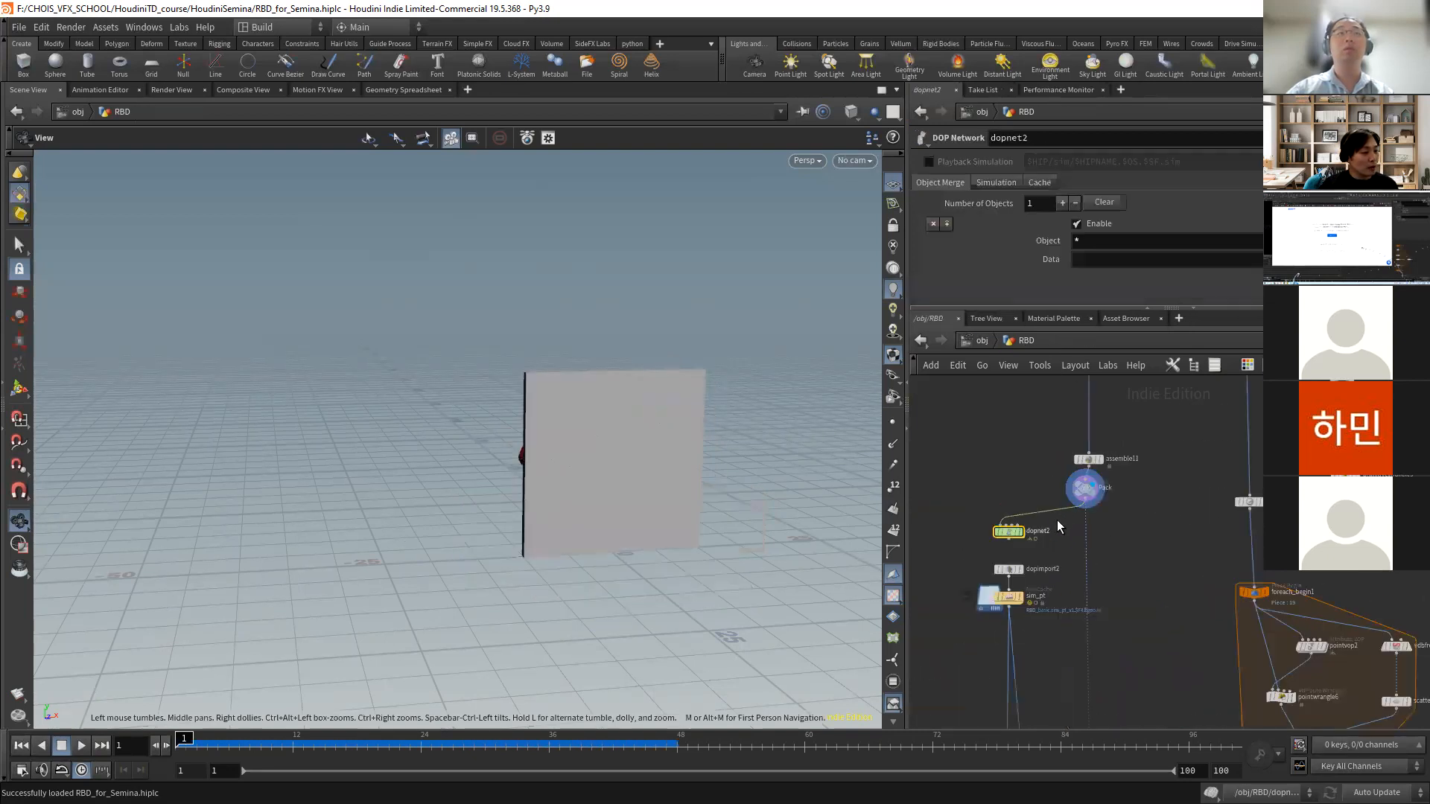
pyautogui.scroll(-4, 1084, 562)
pyautogui.moveTo(584, 488); pyautogui.dragTo(640, 476)
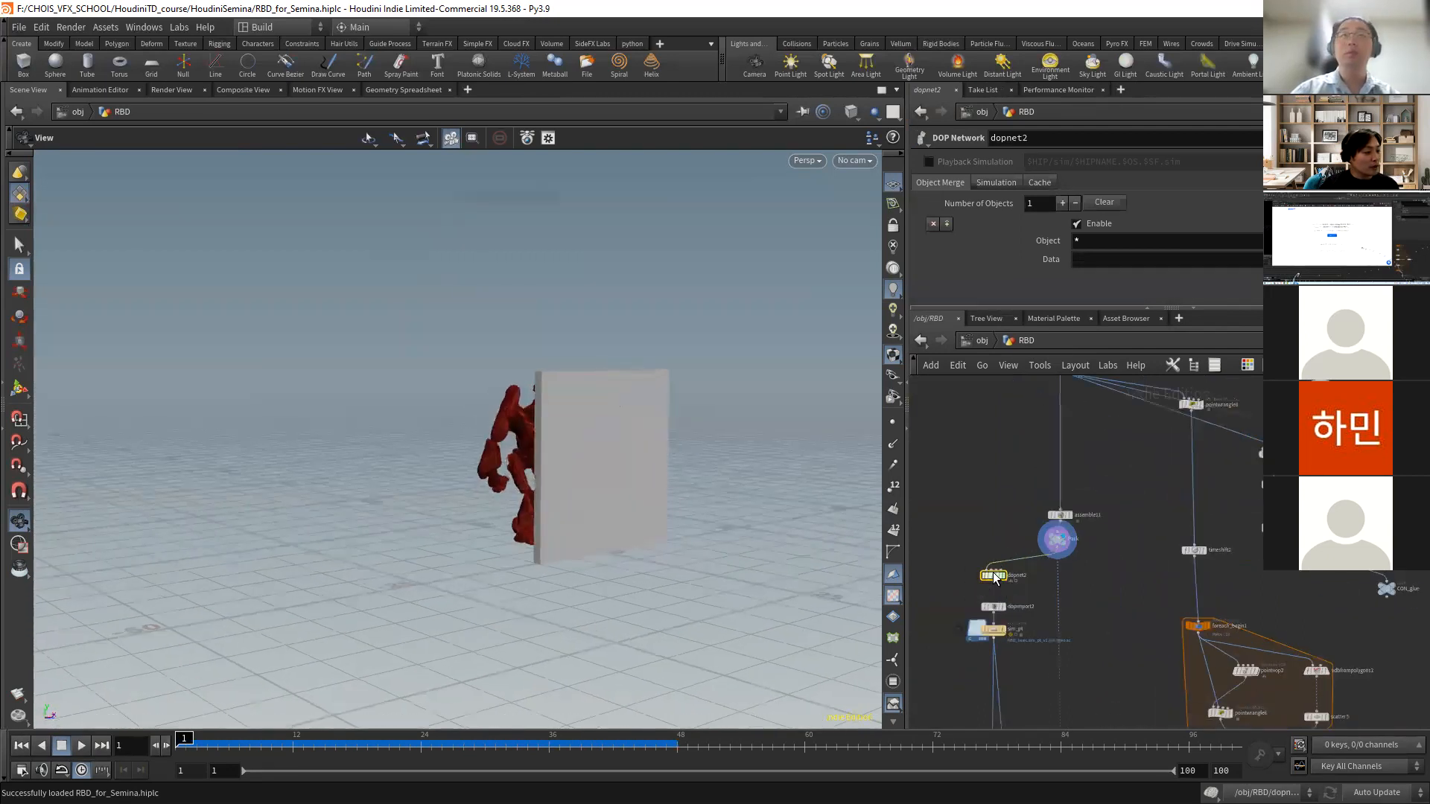
# - Inside dopnet2, bypass the box object and wire gravity1 directly into merge1, with the constraint networks moved aside
pyautogui.doubleClick(1000, 586)
pyautogui.click(1152, 507)
pyautogui.scroll(-3, 1156, 562)
pyautogui.moveTo(1156, 591); pyautogui.dragTo(1099, 463, button='middle')
pyautogui.scroll(1, 1079, 518)
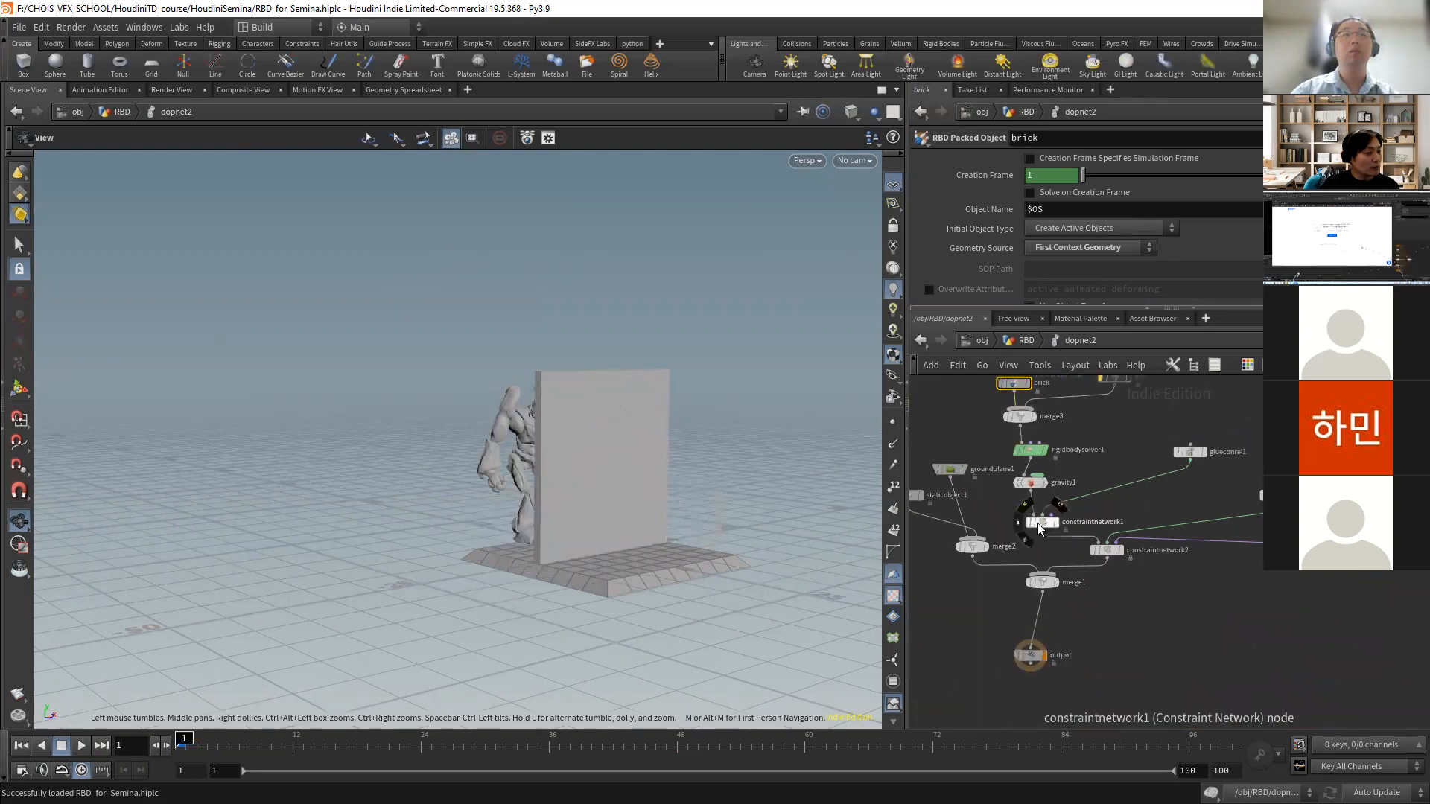
pyautogui.moveTo(1040, 527); pyautogui.dragTo(1113, 514)
pyautogui.moveTo(1048, 572); pyautogui.dragTo(1031, 492)
pyautogui.moveTo(1019, 526); pyautogui.dragTo(1042, 655, button='middle')
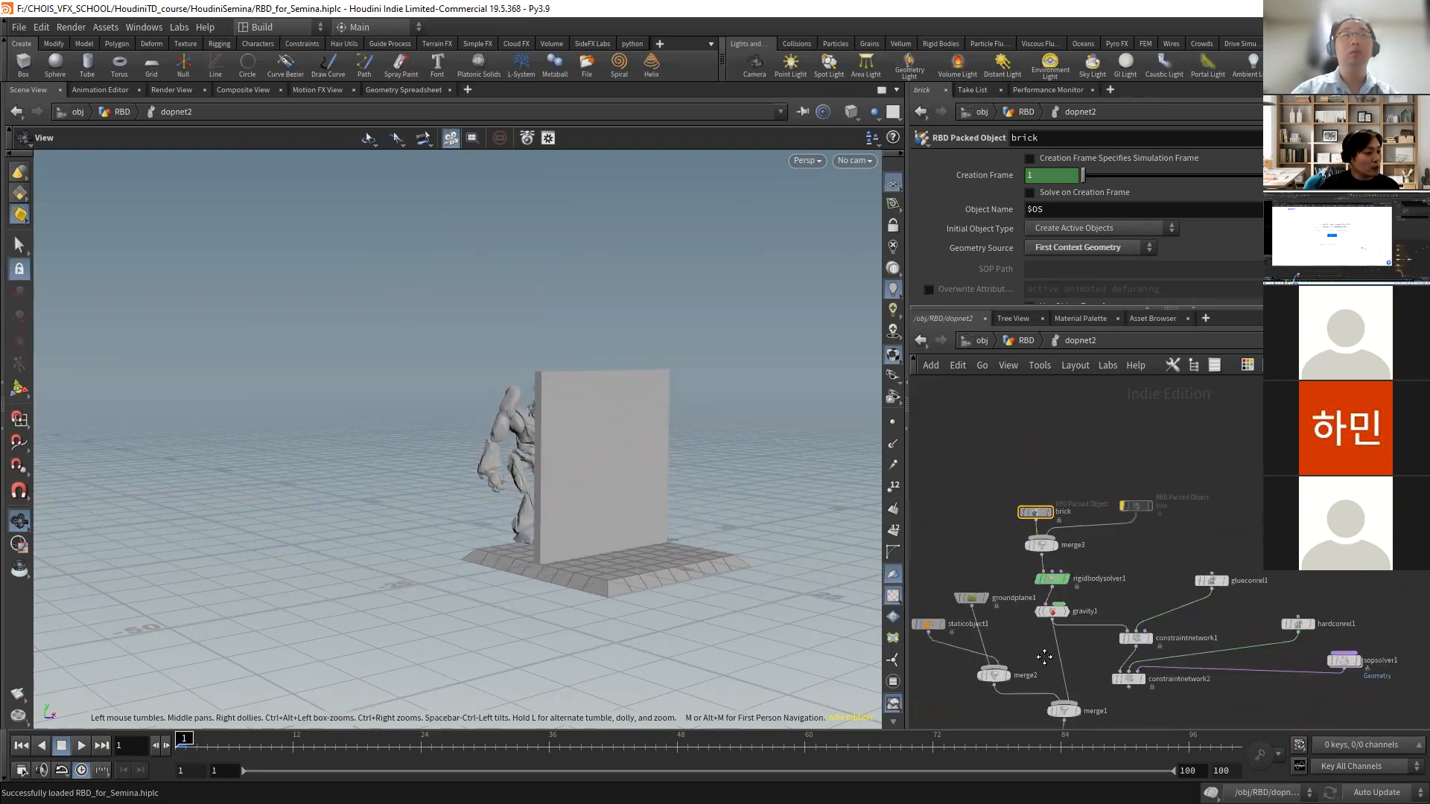
# - Nudge the brick node up and review the settings of the brick object and rigidbodysolver1
pyautogui.scroll(3, 1057, 567)
pyautogui.moveTo(1032, 469); pyautogui.dragTo(1041, 440)
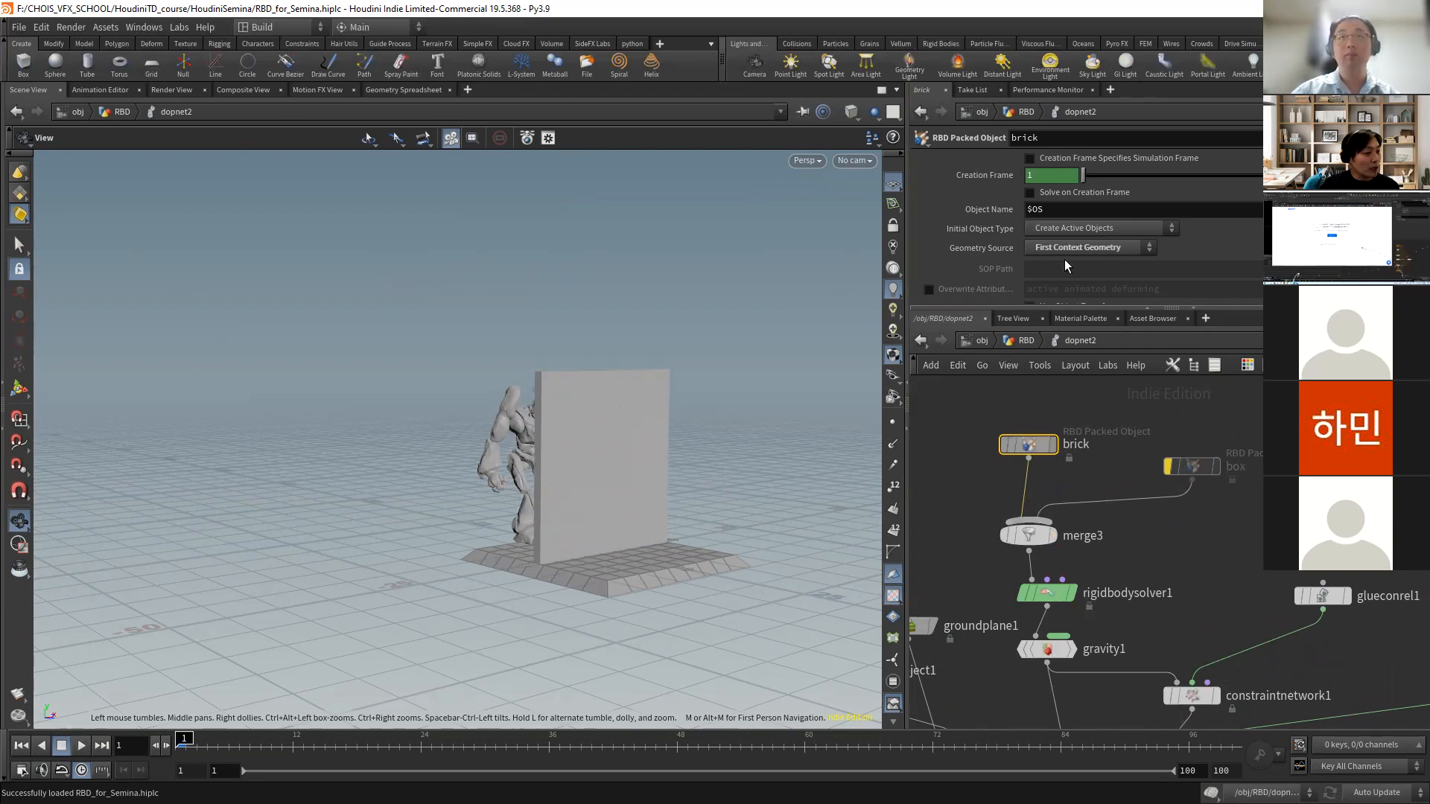
pyautogui.click(1042, 595)
pyautogui.moveTo(1043, 594); pyautogui.dragTo(1042, 527, button='middle')
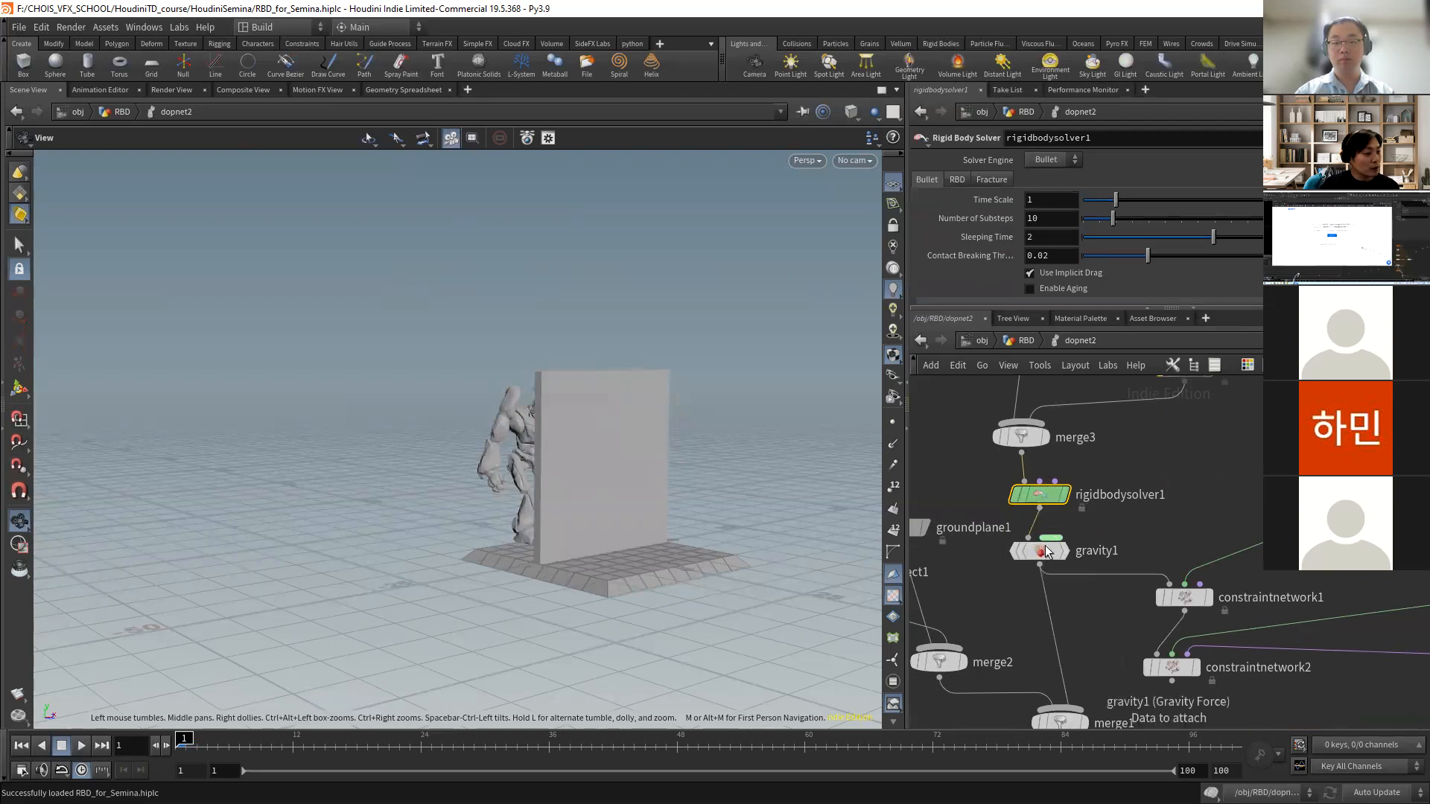
# - Align the merge1 node directly beneath gravity1
pyautogui.click(1114, 551)
pyautogui.moveTo(1141, 550); pyautogui.dragTo(1200, 435, button='middle')
pyautogui.moveTo(1127, 610); pyautogui.dragTo(1099, 608)
# - Inspect the groundplane1 and staticobject1 settings and view the character collider beside the wall
pyautogui.moveTo(974, 418); pyautogui.dragTo(1070, 508, button='middle')
pyautogui.click(1070, 508)
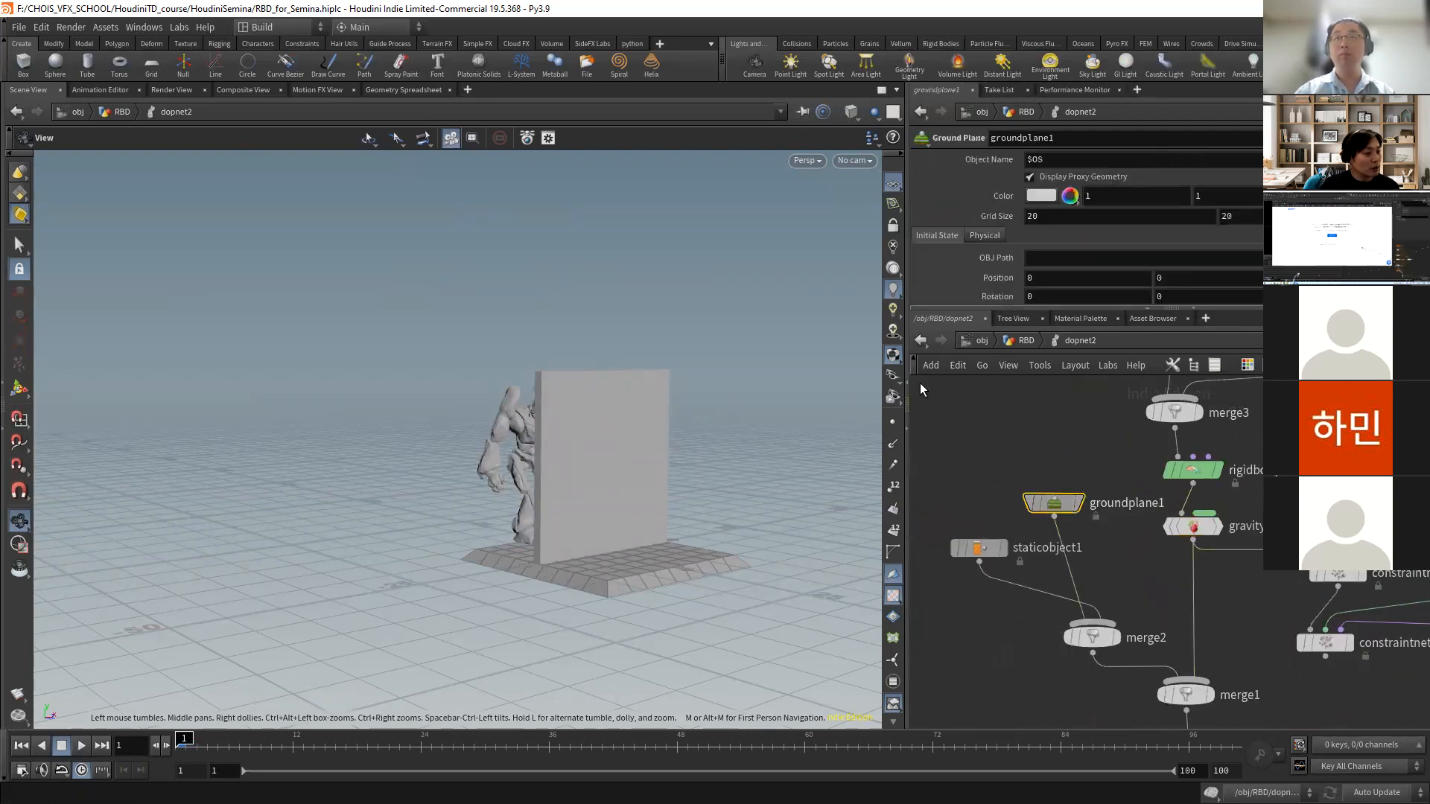
pyautogui.moveTo(994, 554); pyautogui.dragTo(972, 554)
pyautogui.moveTo(603, 444); pyautogui.dragTo(461, 426)
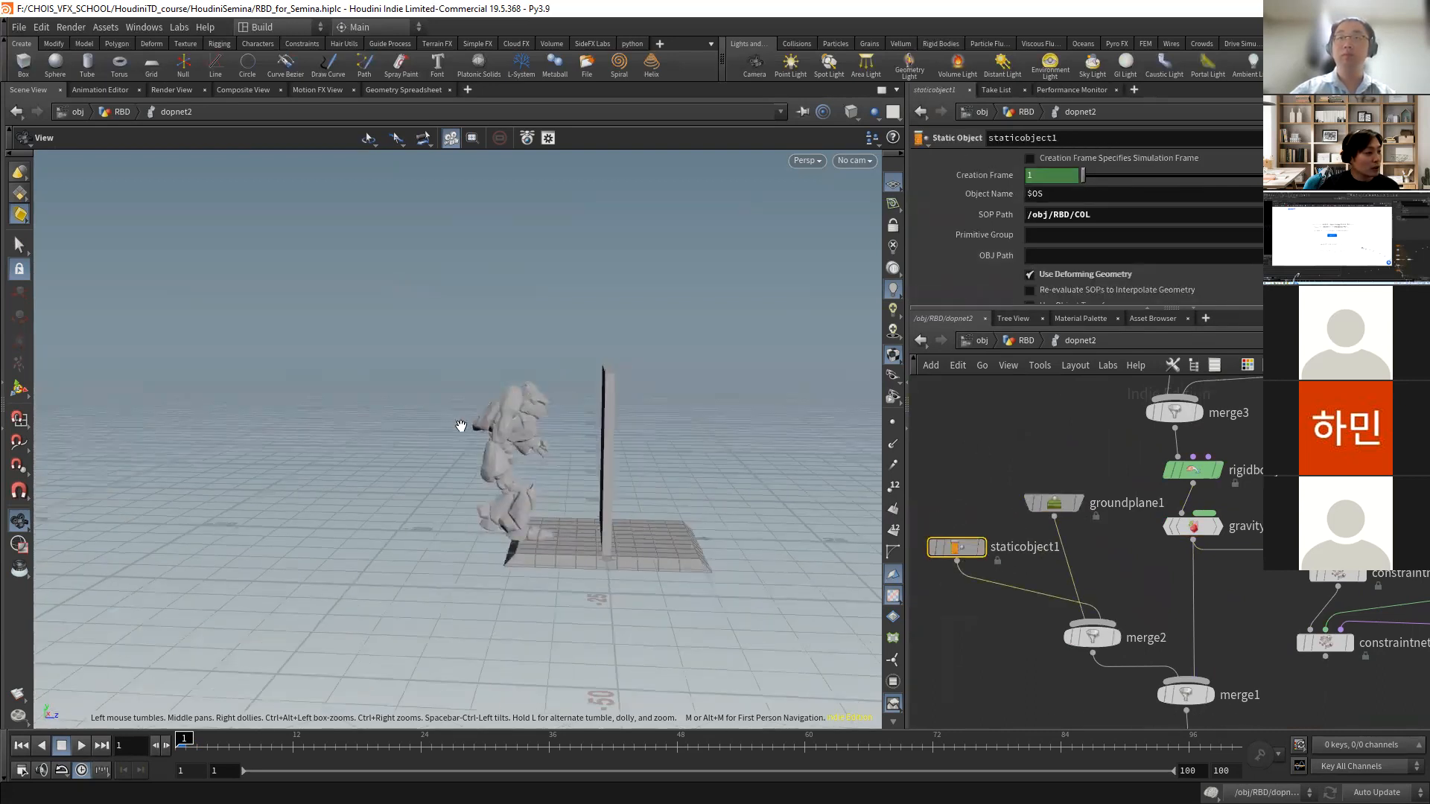
pyautogui.moveTo(717, 512); pyautogui.dragTo(779, 549)
# - Select the output node, play the simulation without constraints, rewind to frame 1 and view the wall from the side
pyautogui.moveTo(1184, 726); pyautogui.dragTo(1044, 630, button='middle')
pyautogui.click(1046, 624)
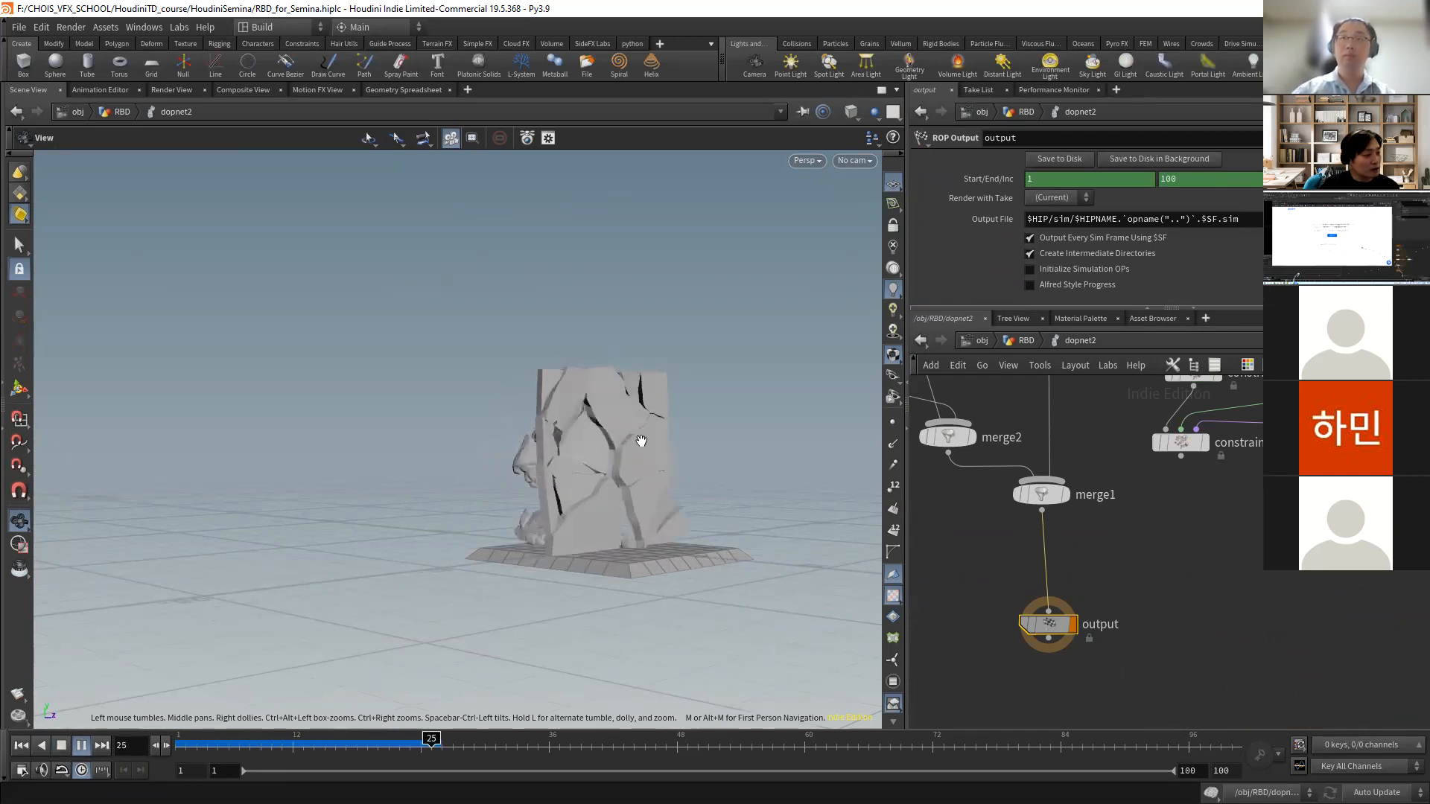
pyautogui.click(62, 745)
pyautogui.click(21, 744)
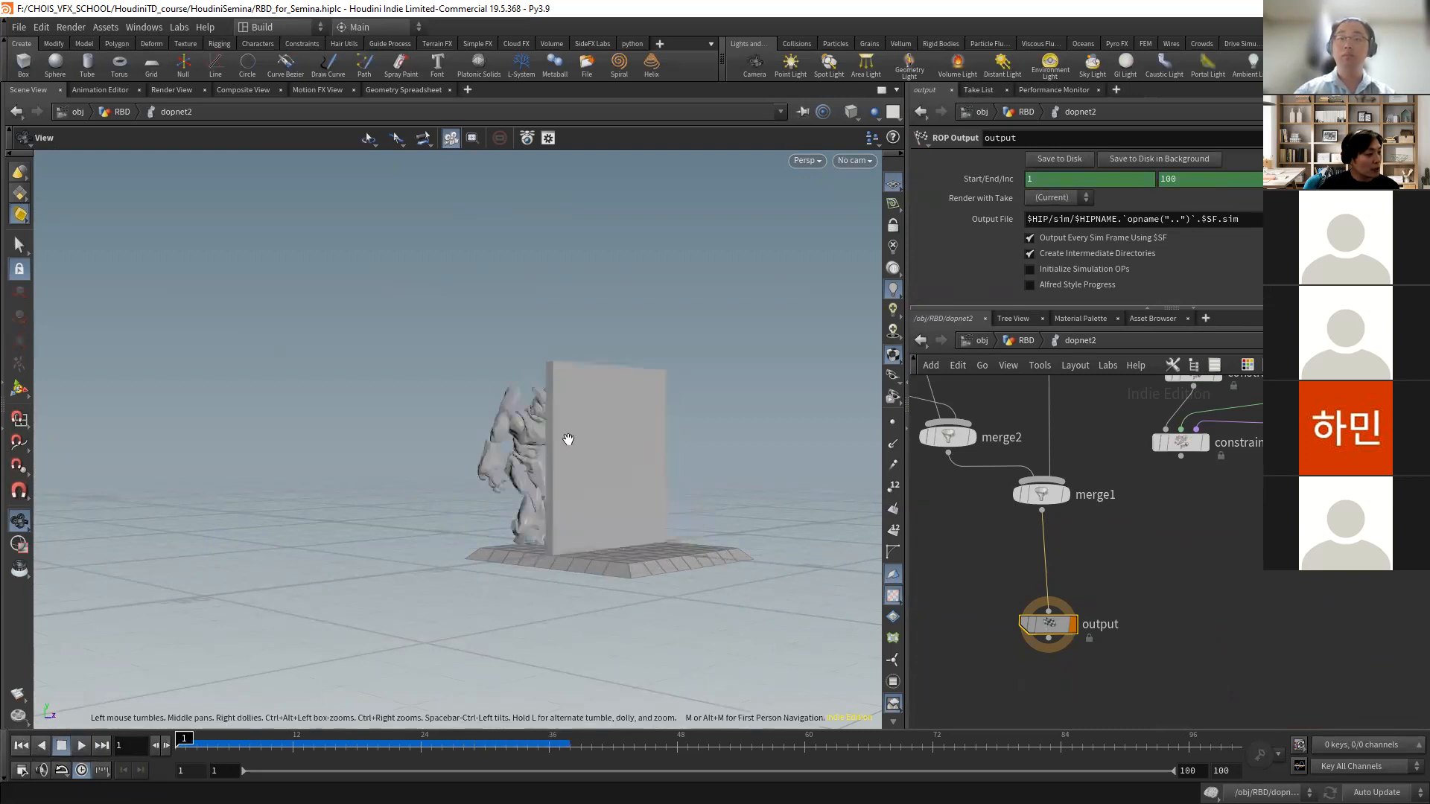
pyautogui.moveTo(503, 442); pyautogui.dragTo(680, 463)
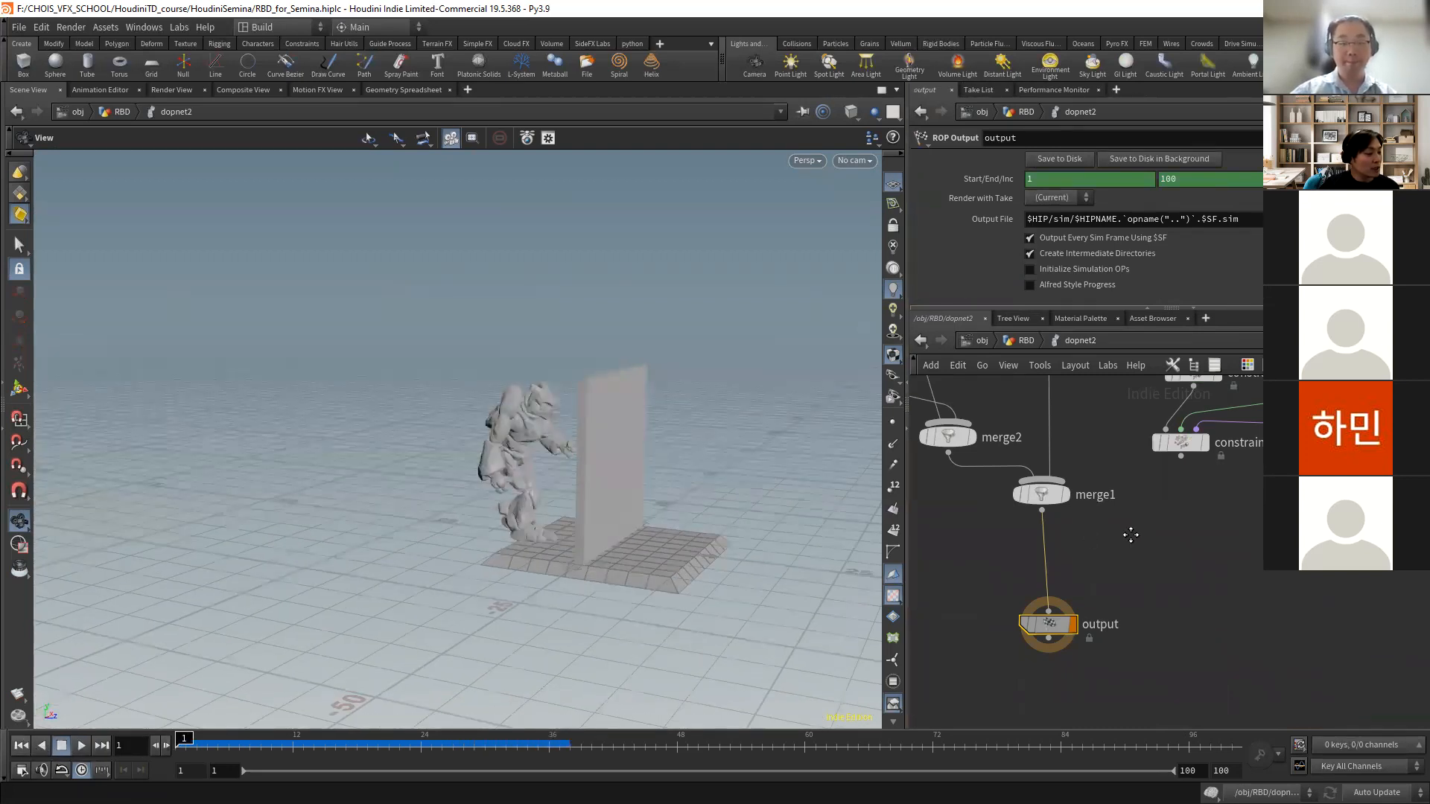
# - Re-enable the bypassed box RBD Packed Object and view the wall with its two side boxes from the front
pyautogui.press('h')
pyautogui.scroll(5, 1079, 590)
pyautogui.click(1102, 527)
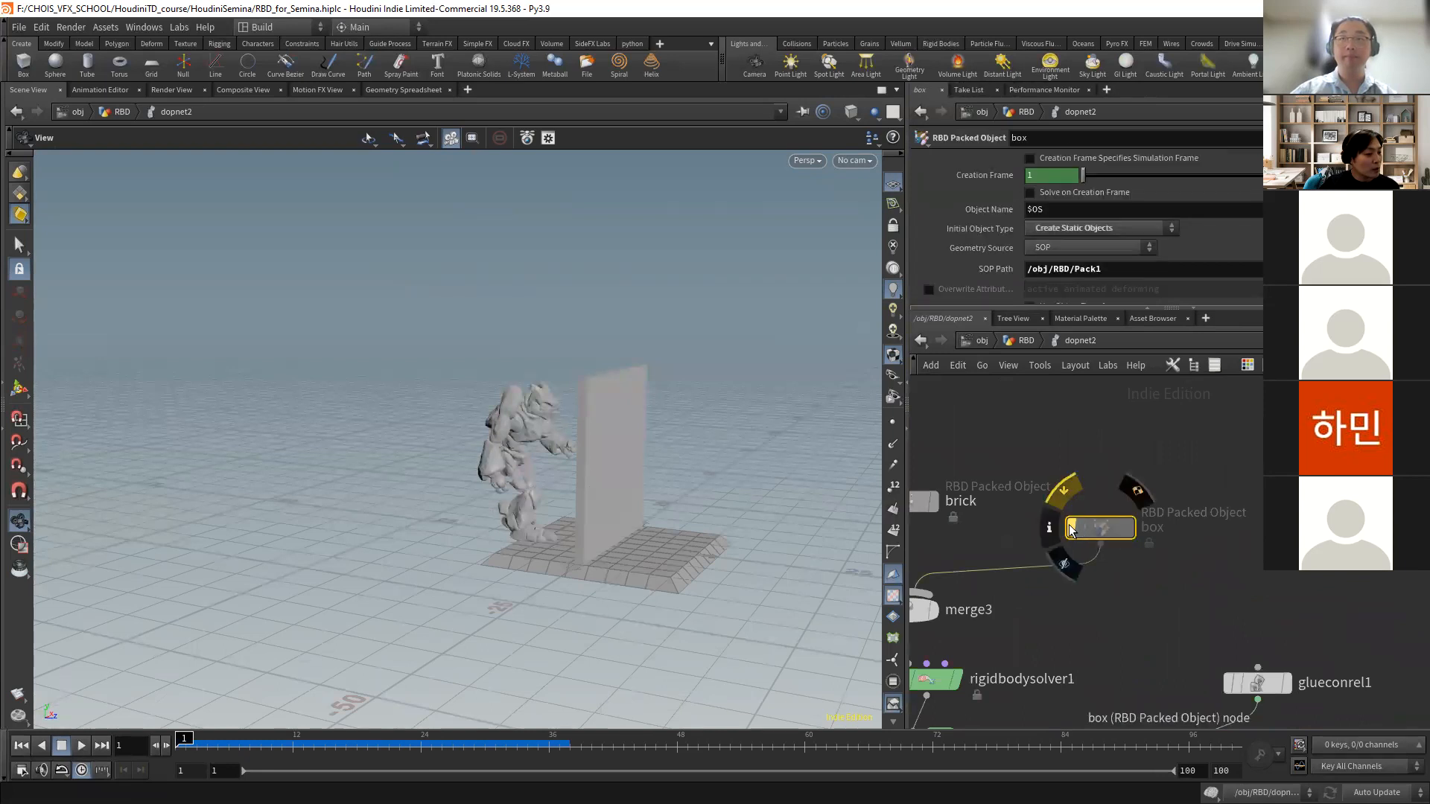
pyautogui.moveTo(691, 521); pyautogui.dragTo(546, 501)
pyautogui.moveTo(546, 501); pyautogui.dragTo(801, 529, button='right')
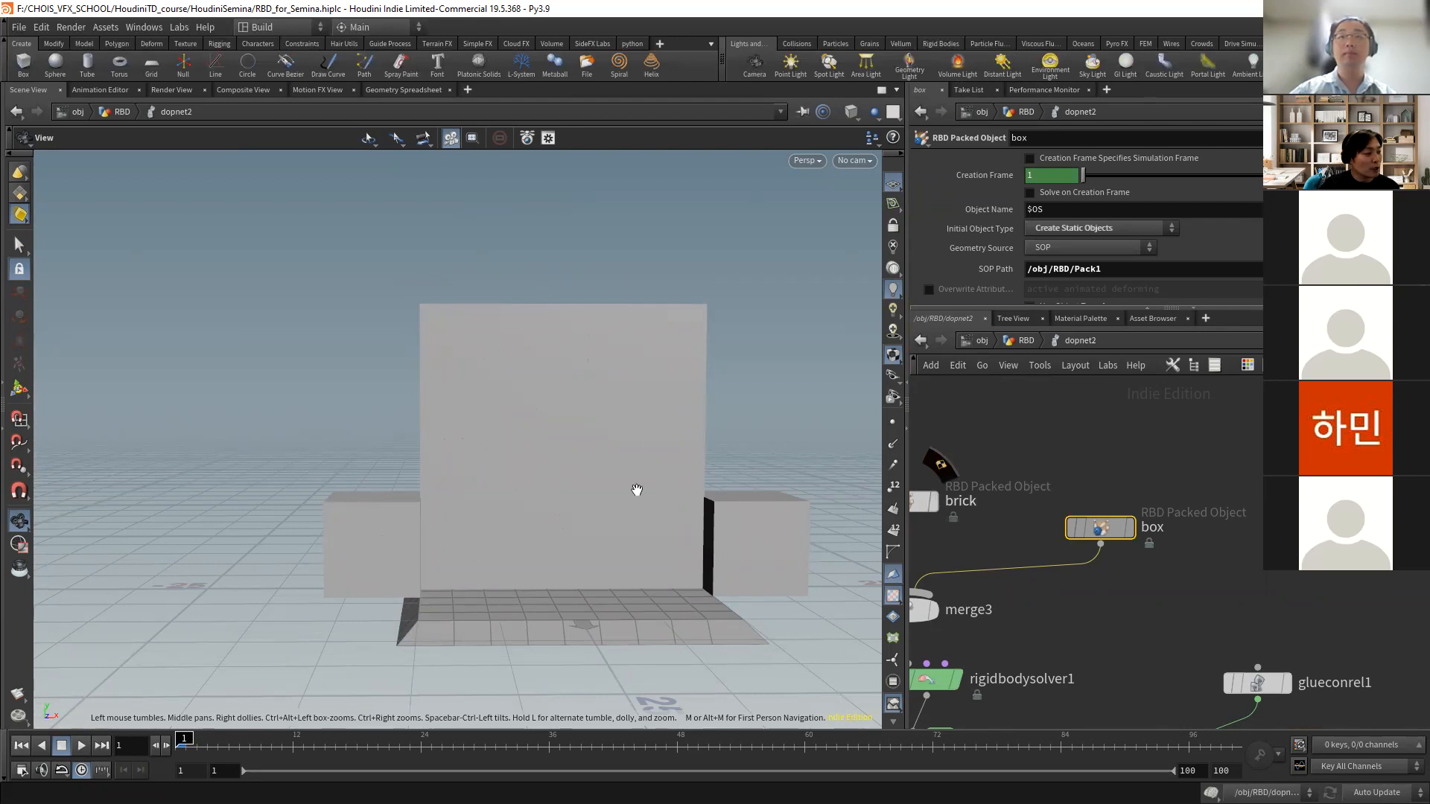
# - Return to the RBD network, display assemble15 and move it closer beneath merge4
pyautogui.click(1020, 340)
pyautogui.scroll(3, 1124, 493)
pyautogui.moveTo(1053, 544); pyautogui.dragTo(1090, 515, button='middle')
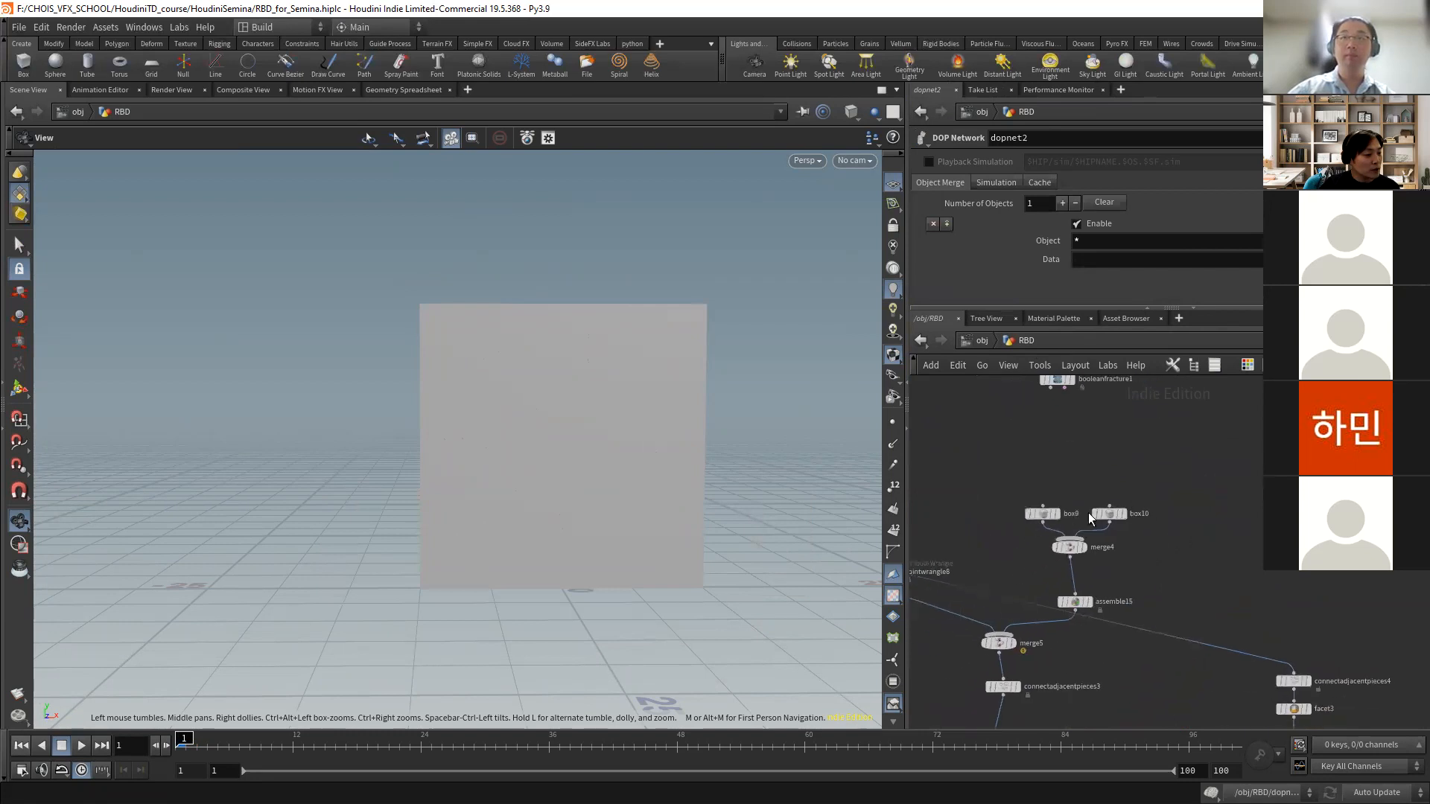
pyautogui.click(1085, 548)
pyautogui.click(1087, 603)
pyautogui.moveTo(1076, 602); pyautogui.dragTo(1104, 577)
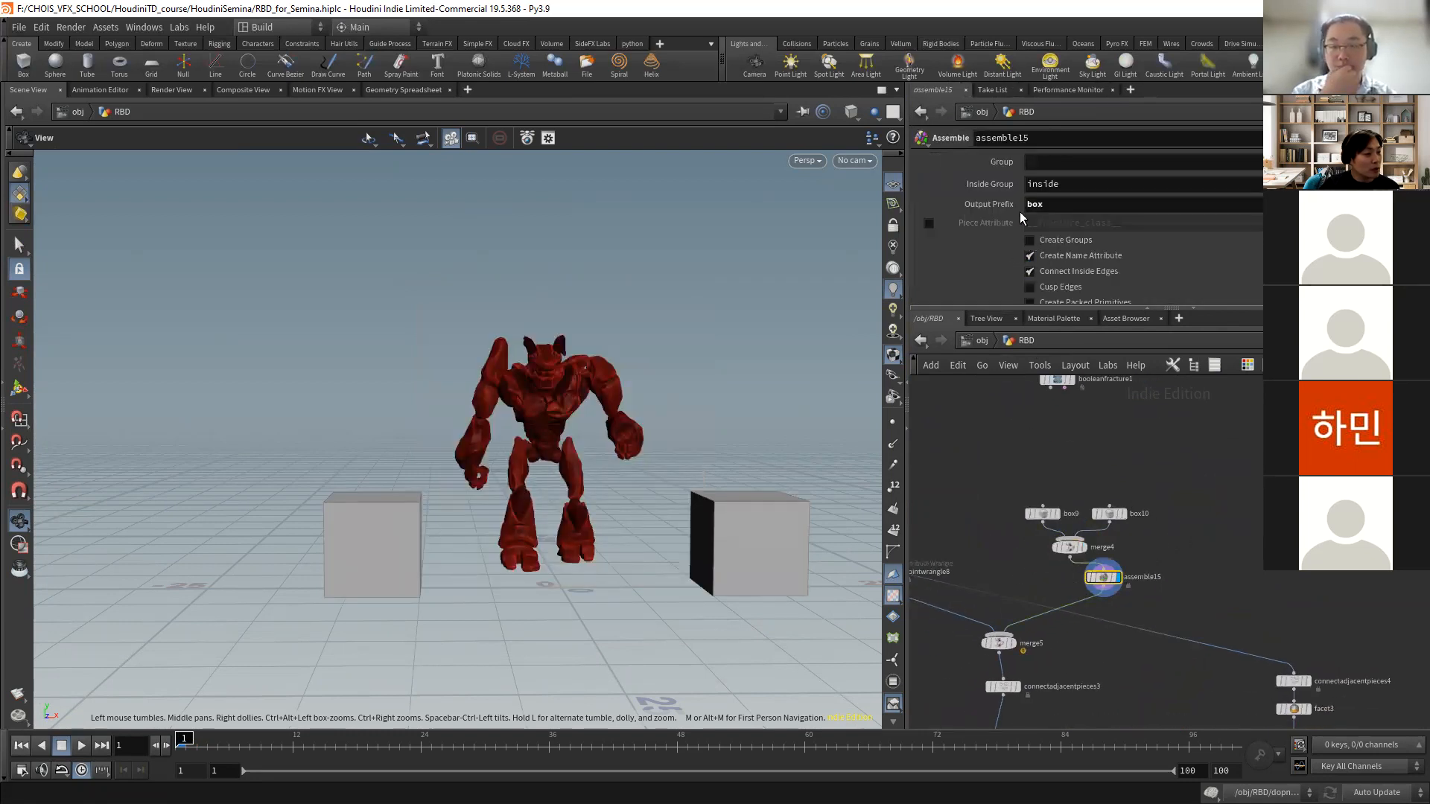
# - Display assemble8, which outputs the big_chunk pieces, and examine its node information
pyautogui.scroll(-2, 989, 238)
pyautogui.moveTo(1132, 565); pyautogui.dragTo(1344, 582, button='middle')
pyautogui.click(989, 551)
pyautogui.click(984, 553)
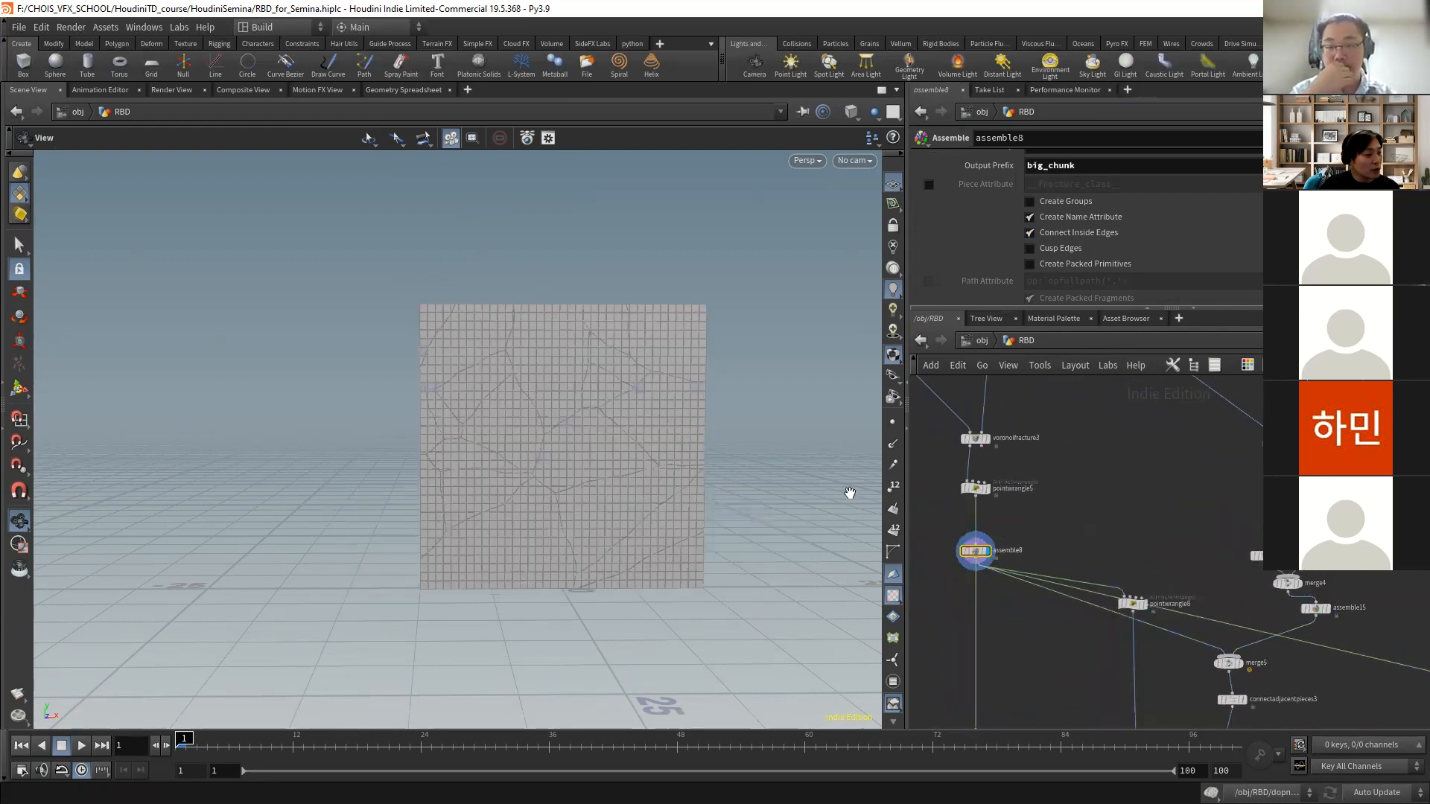
pyautogui.middleClick(978, 558)
# - Display merge5 to show the wall chunks combined with the side boxes
pyautogui.moveTo(1145, 526); pyautogui.dragTo(1040, 418, button='middle')
pyautogui.scroll(2, 1150, 560)
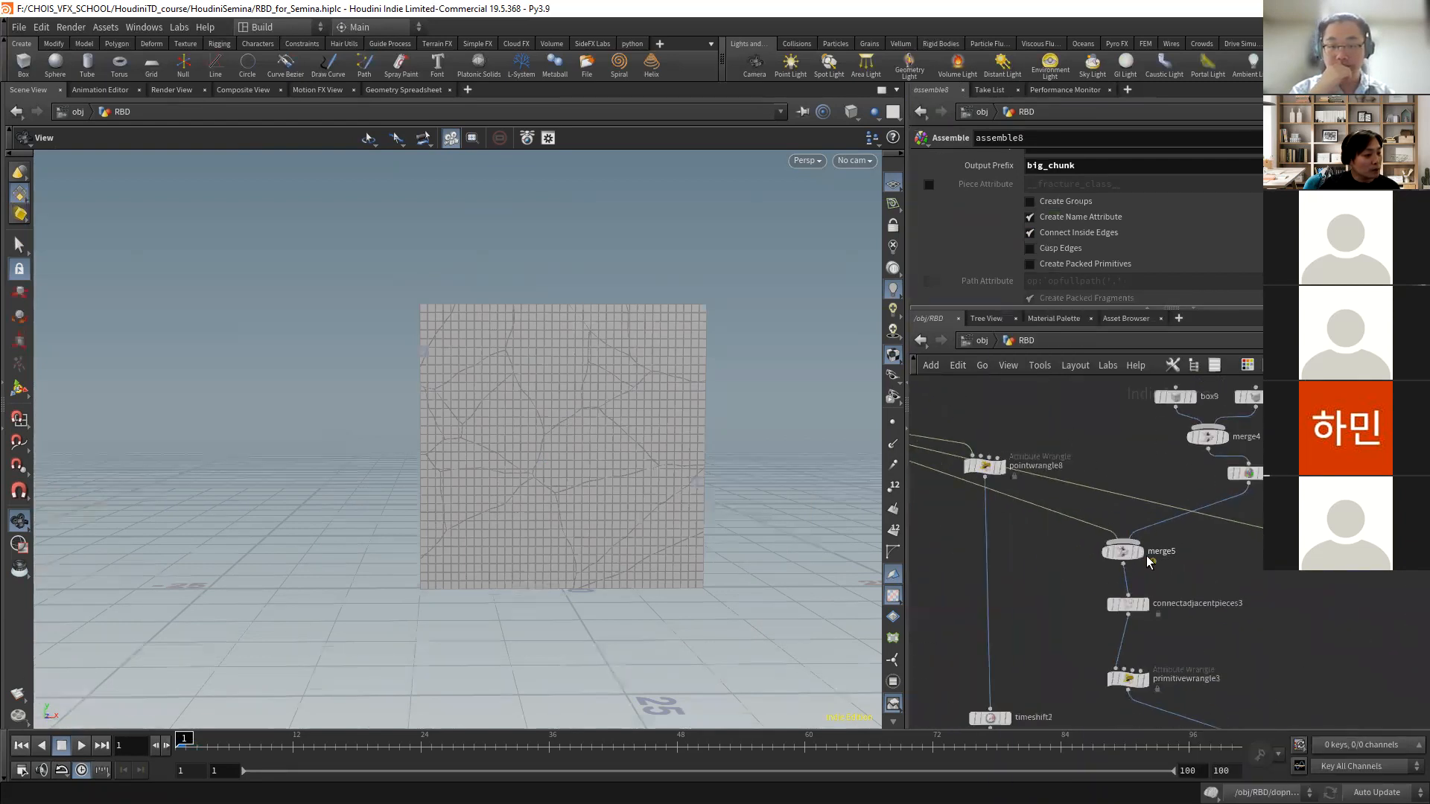
pyautogui.click(1140, 553)
pyautogui.click(1126, 552)
# - Display connectadjacentpieces3 and template merge5 so the connection lines appear over the wall wireframe
pyautogui.click(1141, 603)
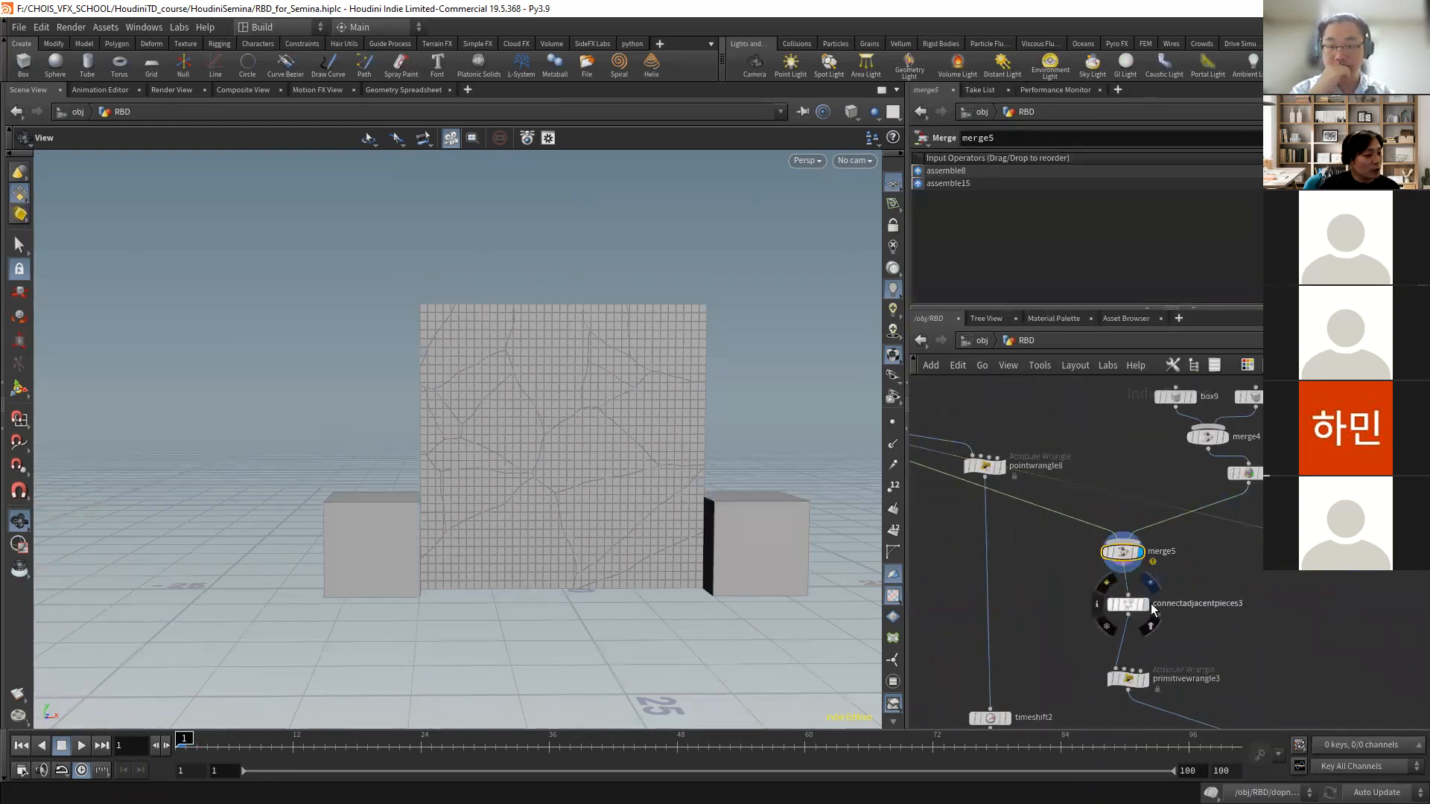
pyautogui.click(1126, 604)
pyautogui.moveTo(608, 440); pyautogui.dragTo(384, 532)
pyautogui.click(1135, 553)
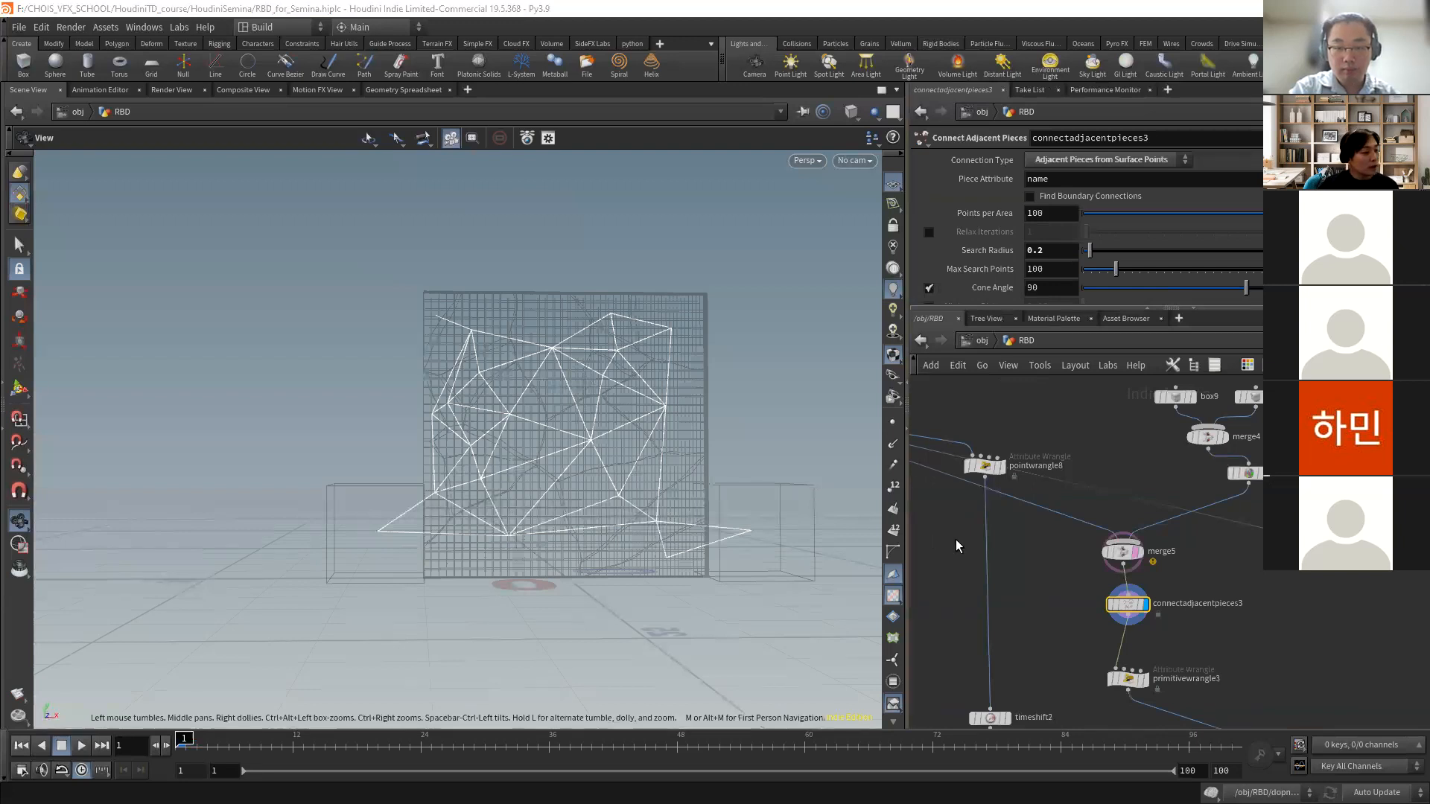
# - Display primitivewrangle3 and show its VEX code for the constraint name and type
pyautogui.moveTo(1174, 666); pyautogui.dragTo(1137, 573, button='middle')
pyautogui.scroll(3, 1137, 573)
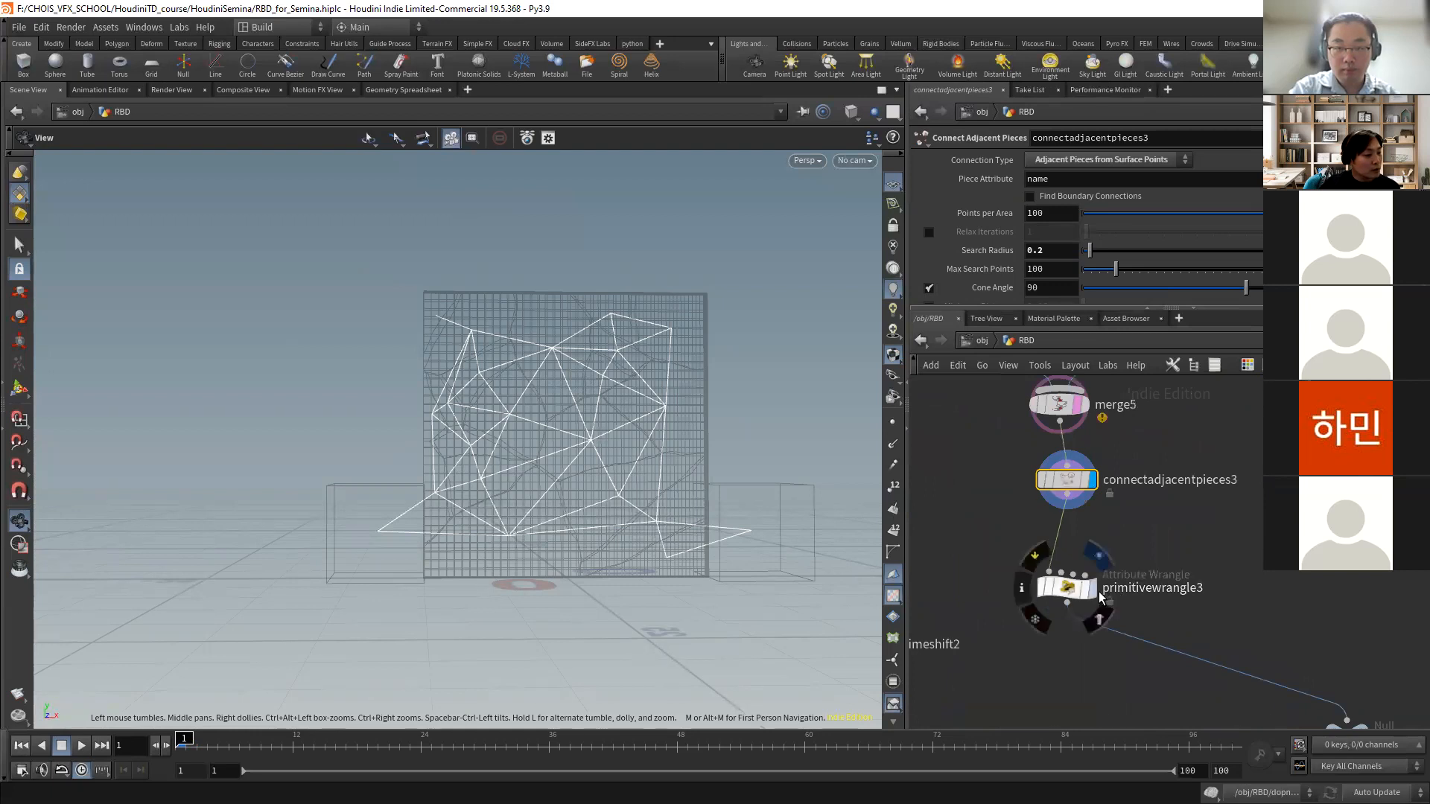
pyautogui.click(1089, 588)
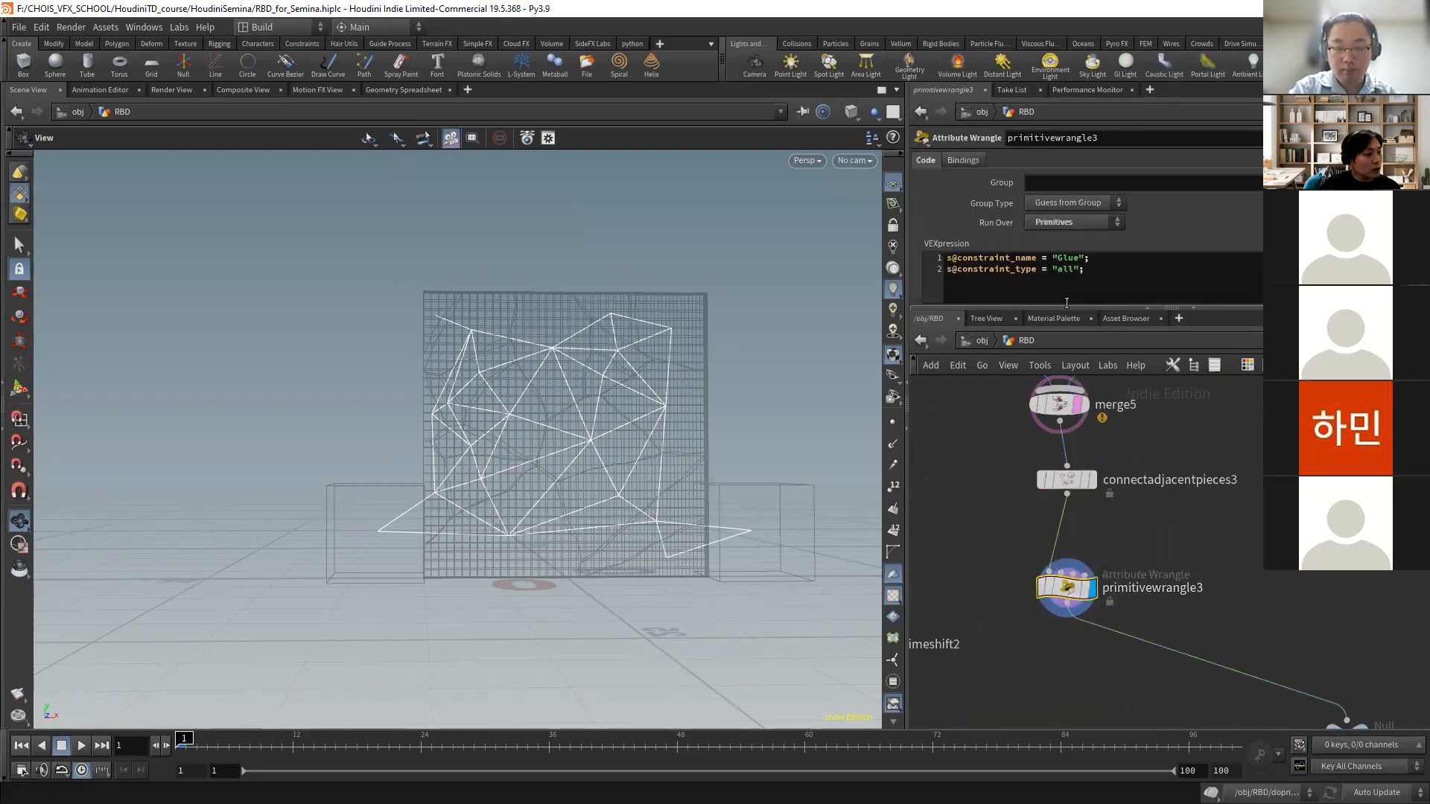
# - Move the CON_glue null close beneath primitivewrangle3 in the node network
pyautogui.moveTo(1085, 308); pyautogui.dragTo(1084, 353)
pyautogui.moveTo(551, 422)
pyautogui.mouseDown()
pyautogui.moveTo(702, 440)
pyautogui.moveTo(776, 428)
pyautogui.moveTo(530, 424)
pyautogui.mouseUp()
pyautogui.moveTo(625, 472); pyautogui.dragTo(707, 477)
pyautogui.moveTo(1174, 581); pyautogui.dragTo(1203, 628, button='middle')
pyautogui.scroll(-2, 1220, 555)
pyautogui.moveTo(1219, 559); pyautogui.dragTo(1166, 395, button='middle')
pyautogui.moveTo(1265, 587); pyautogui.dragTo(1084, 543)
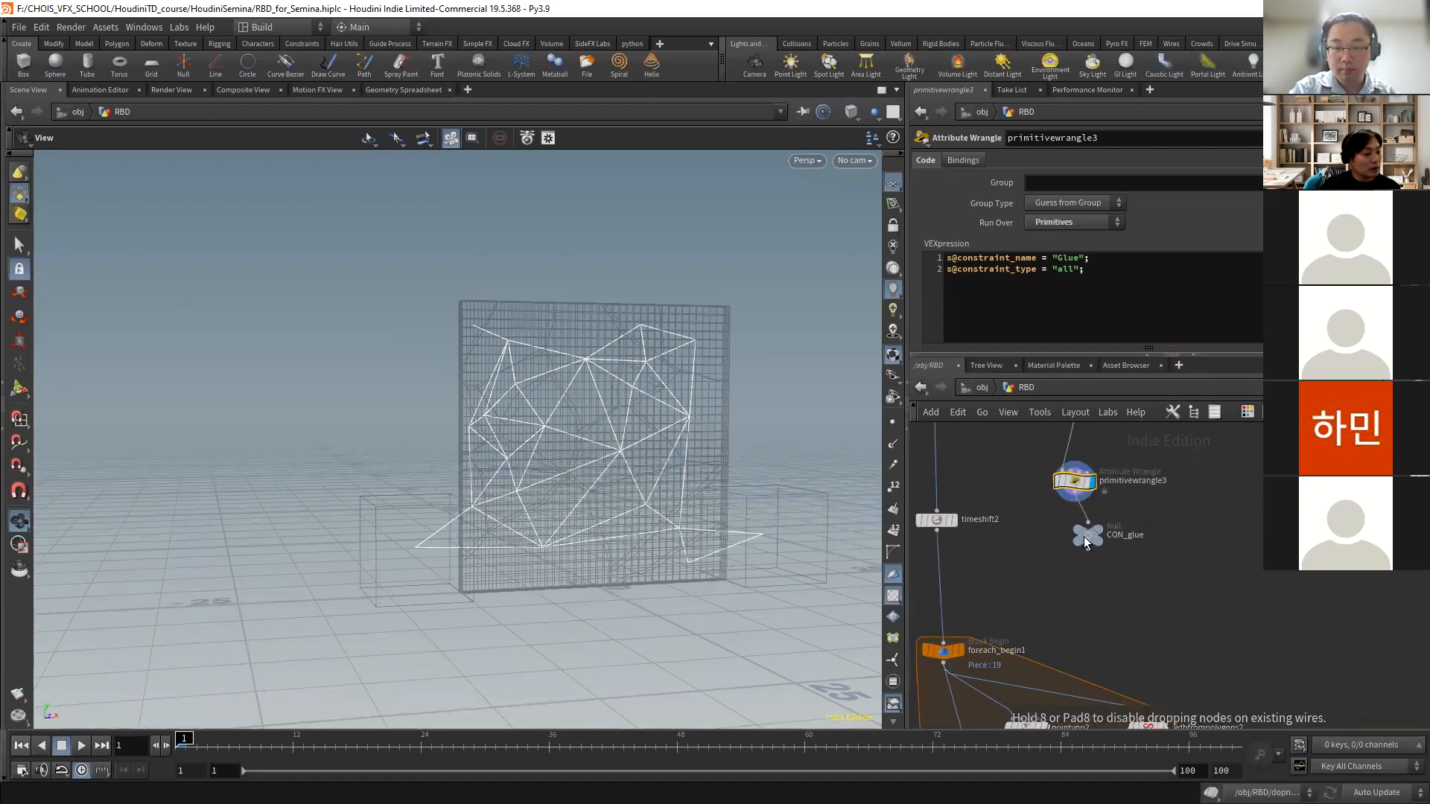
# - Display the CON_glue null and select primitivewrangle3 to show its constraint name and type code
pyautogui.scroll(2, 1092, 535)
pyautogui.click(1092, 532)
pyautogui.click(1080, 546)
pyautogui.click(1069, 460)
pyautogui.moveTo(1231, 496); pyautogui.dragTo(1242, 622, button='middle')
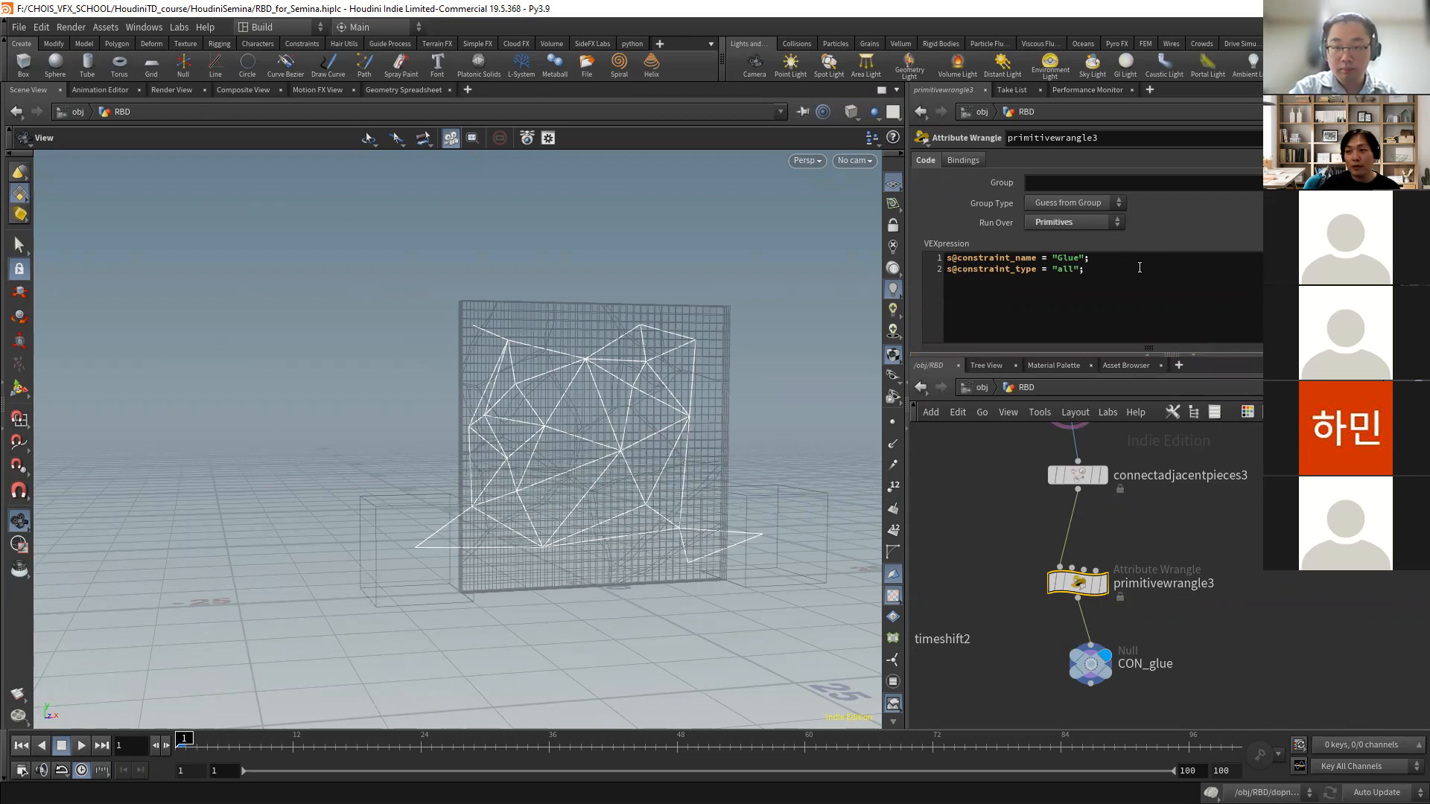
# - Enter dopnet2 and insert constraintnetwork1 into the wire between gravity1 and merge1
pyautogui.scroll(-5, 1128, 592)
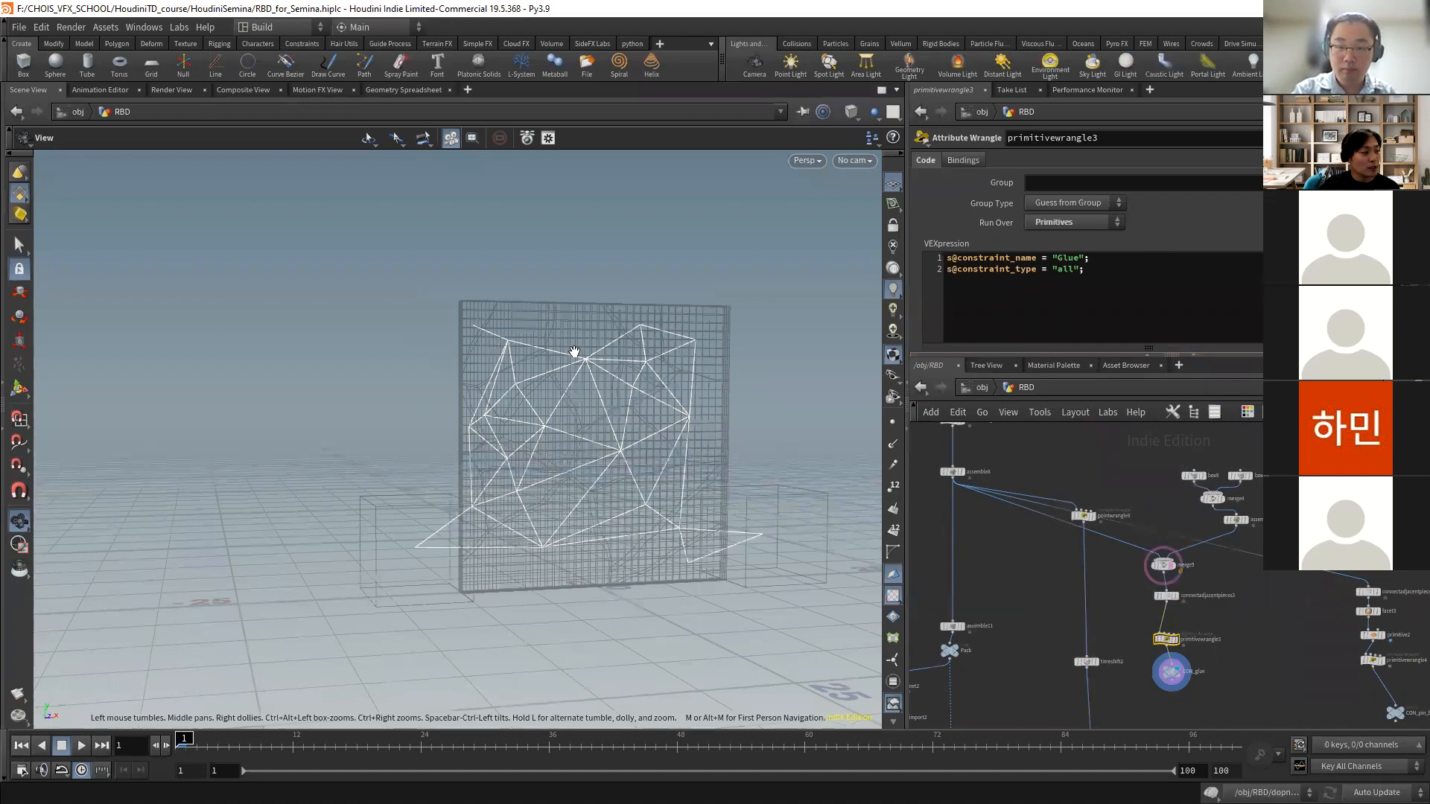
pyautogui.moveTo(1035, 601); pyautogui.dragTo(1056, 529, button='middle')
pyautogui.click(1030, 523)
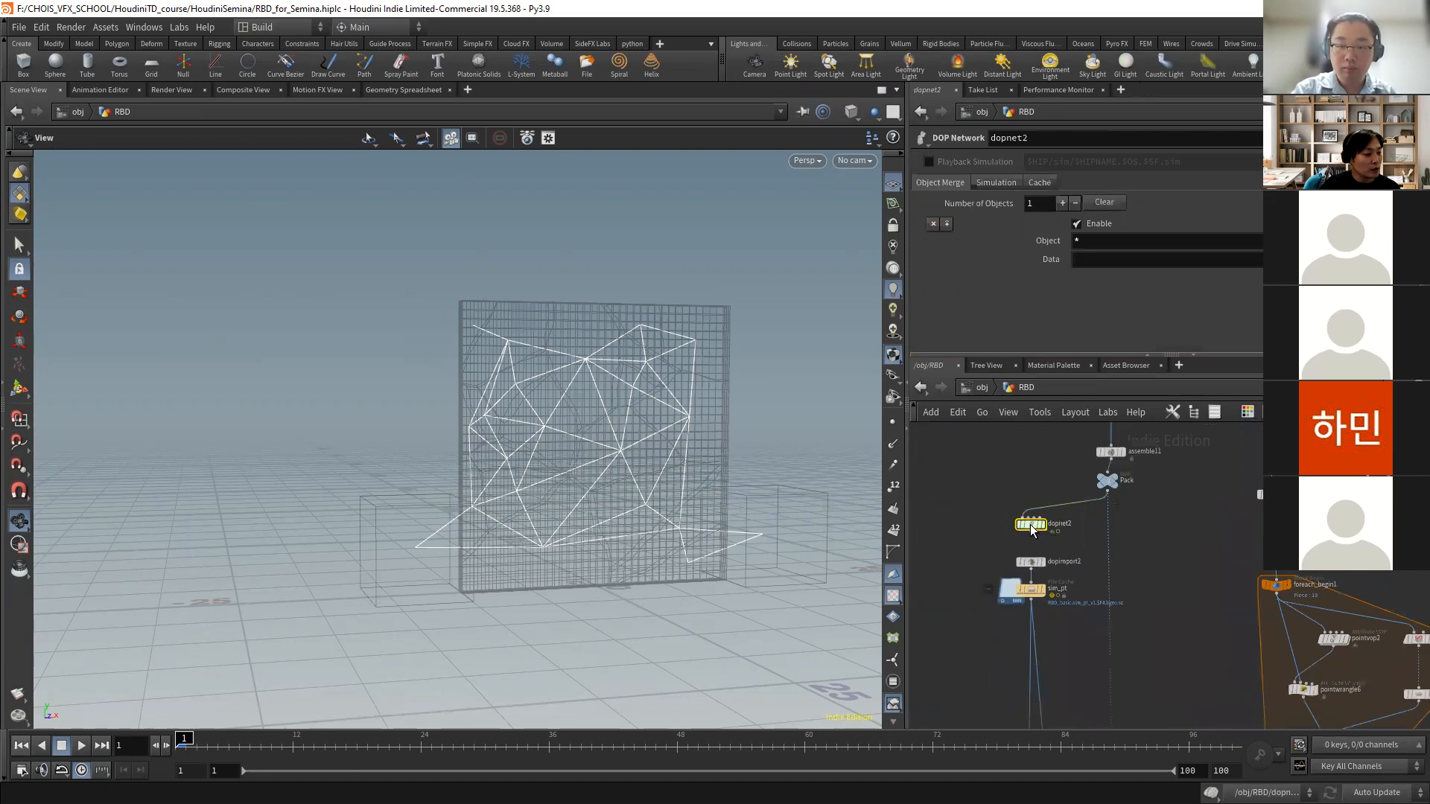
pyautogui.doubleClick(1030, 524)
pyautogui.scroll(4, 1168, 495)
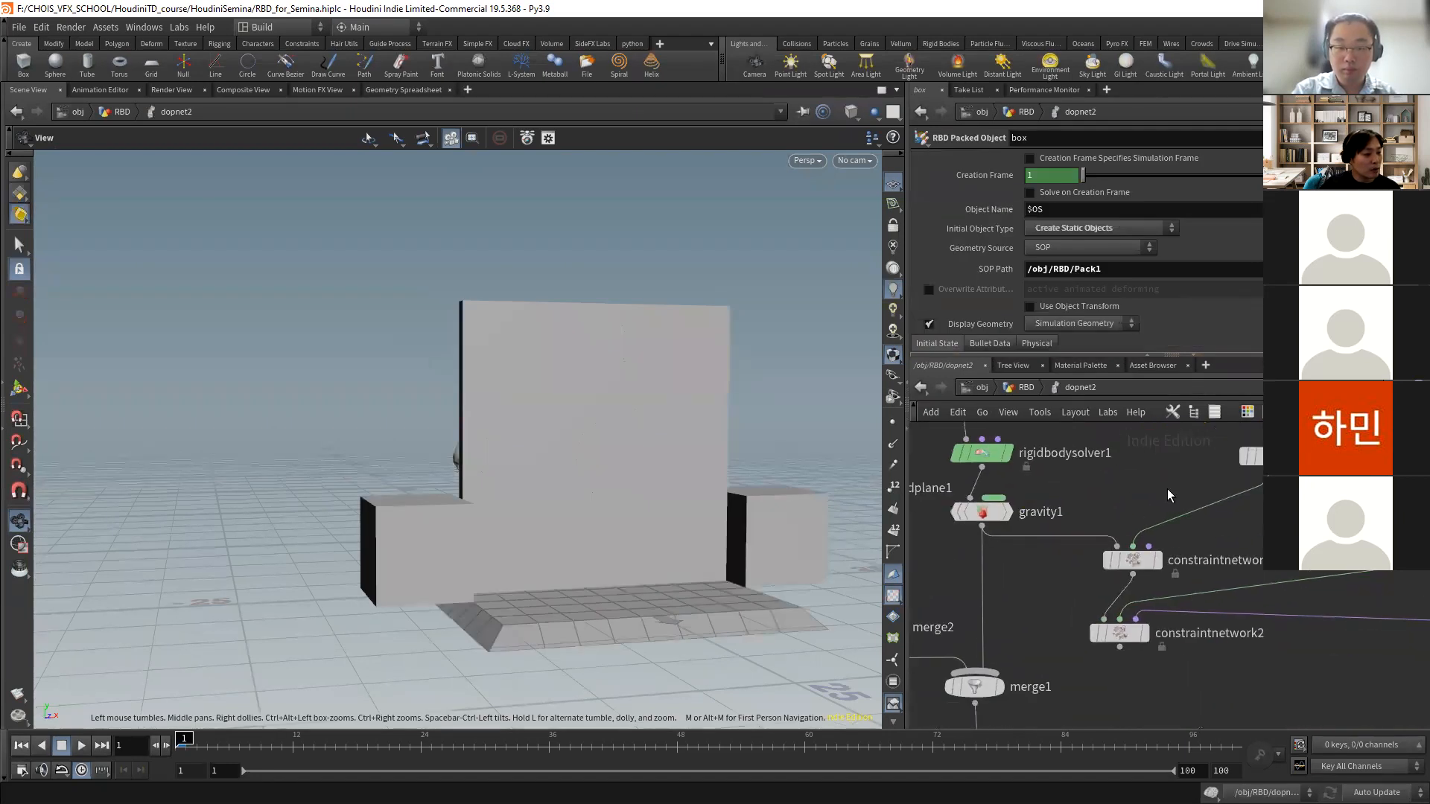
pyautogui.click(1132, 560)
pyautogui.click(1254, 457)
pyautogui.moveTo(1127, 565); pyautogui.dragTo(984, 598)
# - Show wireframe over the shaded simulation geometry and inspect the wall, side boxes and character collider from several angles
pyautogui.hotkey('shift', 'w')
pyautogui.moveTo(627, 436); pyautogui.dragTo(549, 392)
pyautogui.moveTo(549, 392); pyautogui.dragTo(532, 349, button='right')
pyautogui.moveTo(478, 328); pyautogui.dragTo(630, 323)
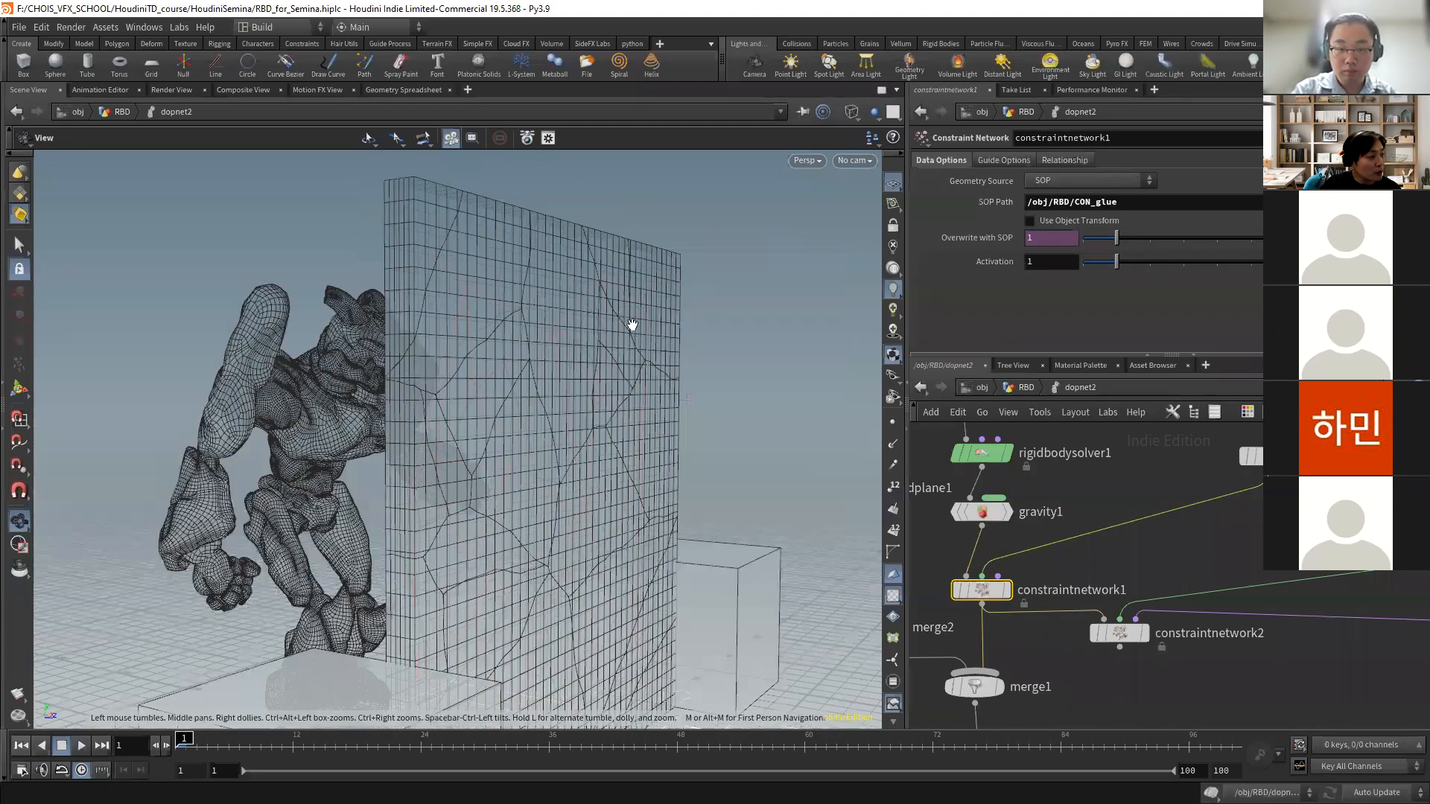
pyautogui.moveTo(630, 324); pyautogui.dragTo(350, 335, button='right')
pyautogui.moveTo(349, 336); pyautogui.dragTo(682, 469)
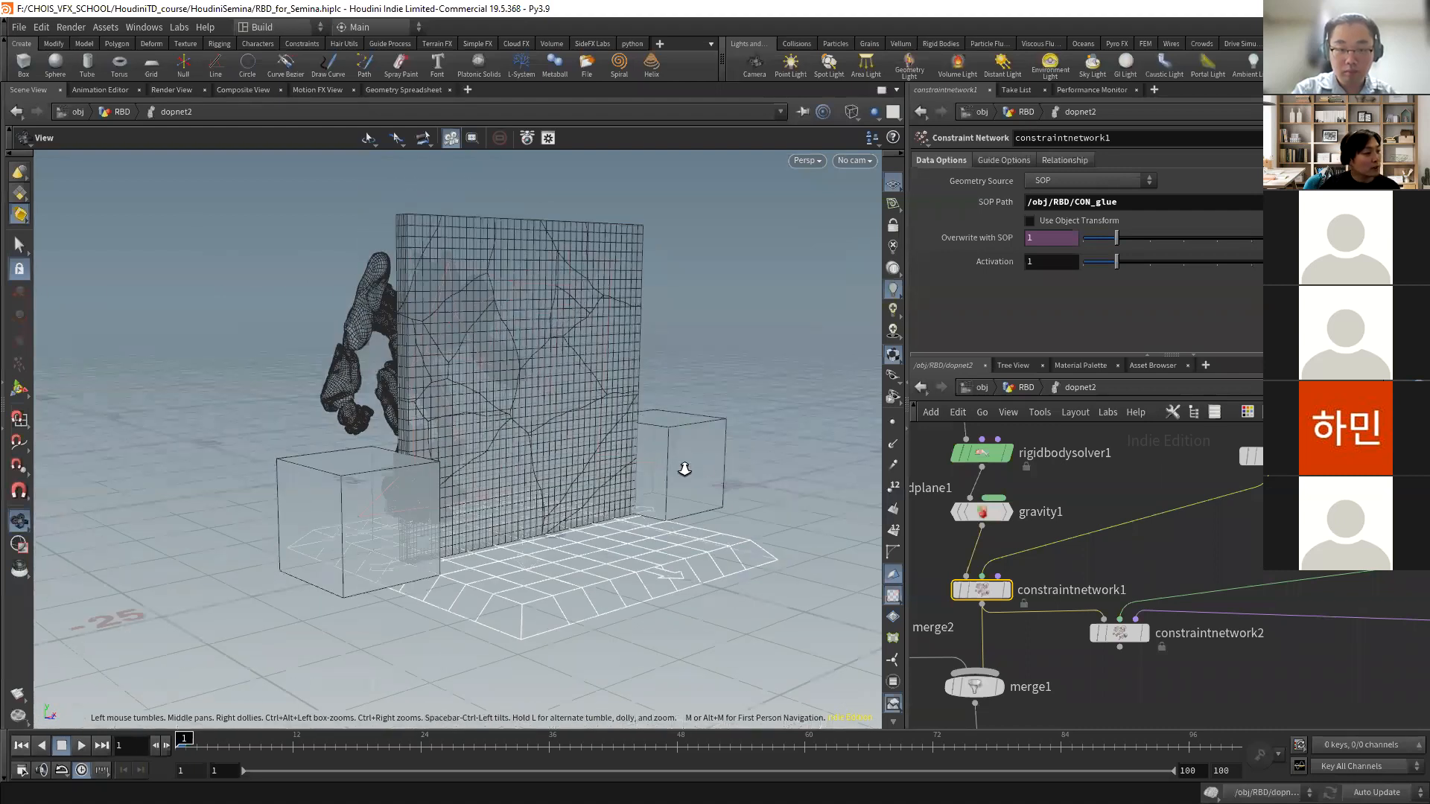
pyautogui.moveTo(683, 469); pyautogui.dragTo(562, 523, button='right')
pyautogui.click(1145, 562)
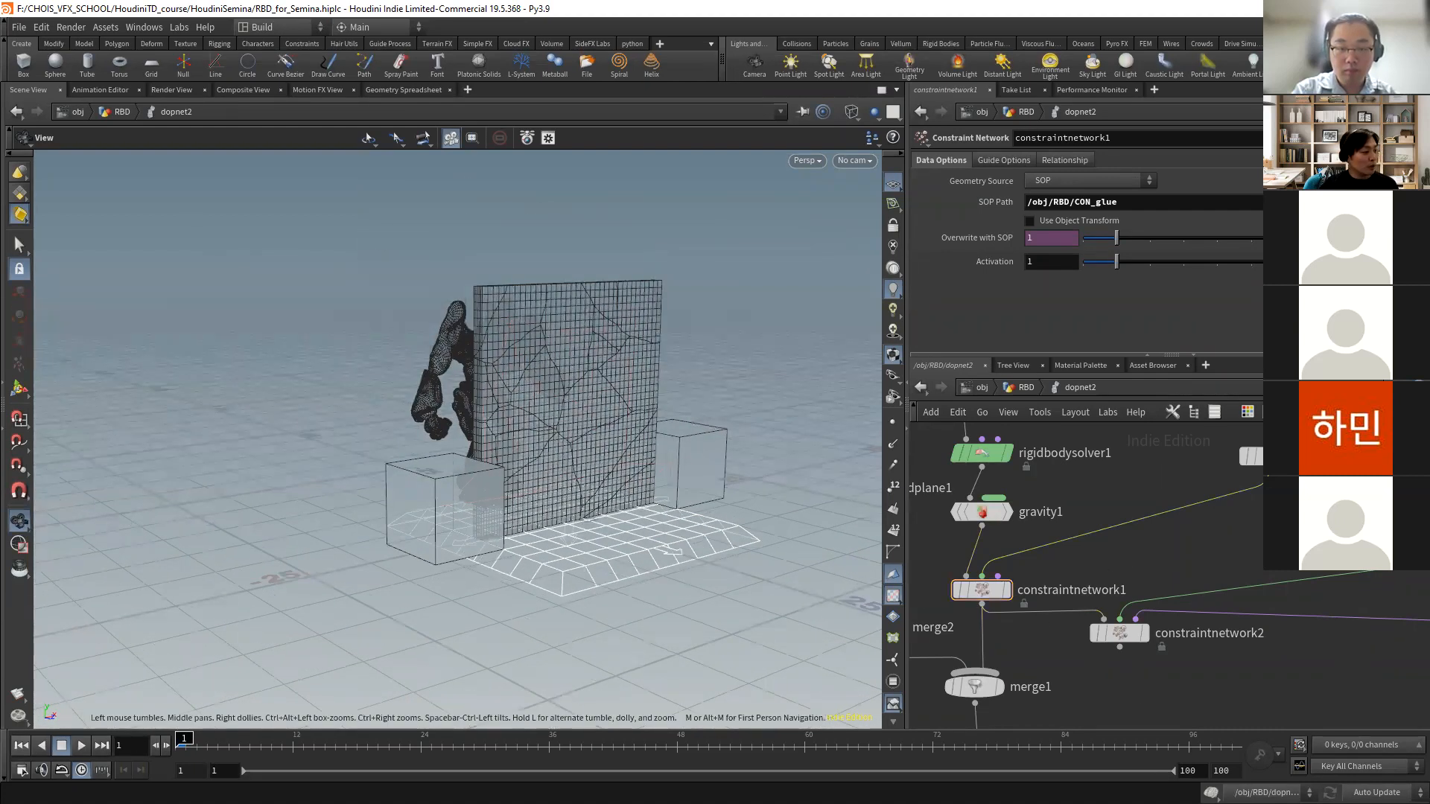
# - Play the glued wall simulation, stop it and return to frame 22
pyautogui.click(81, 744)
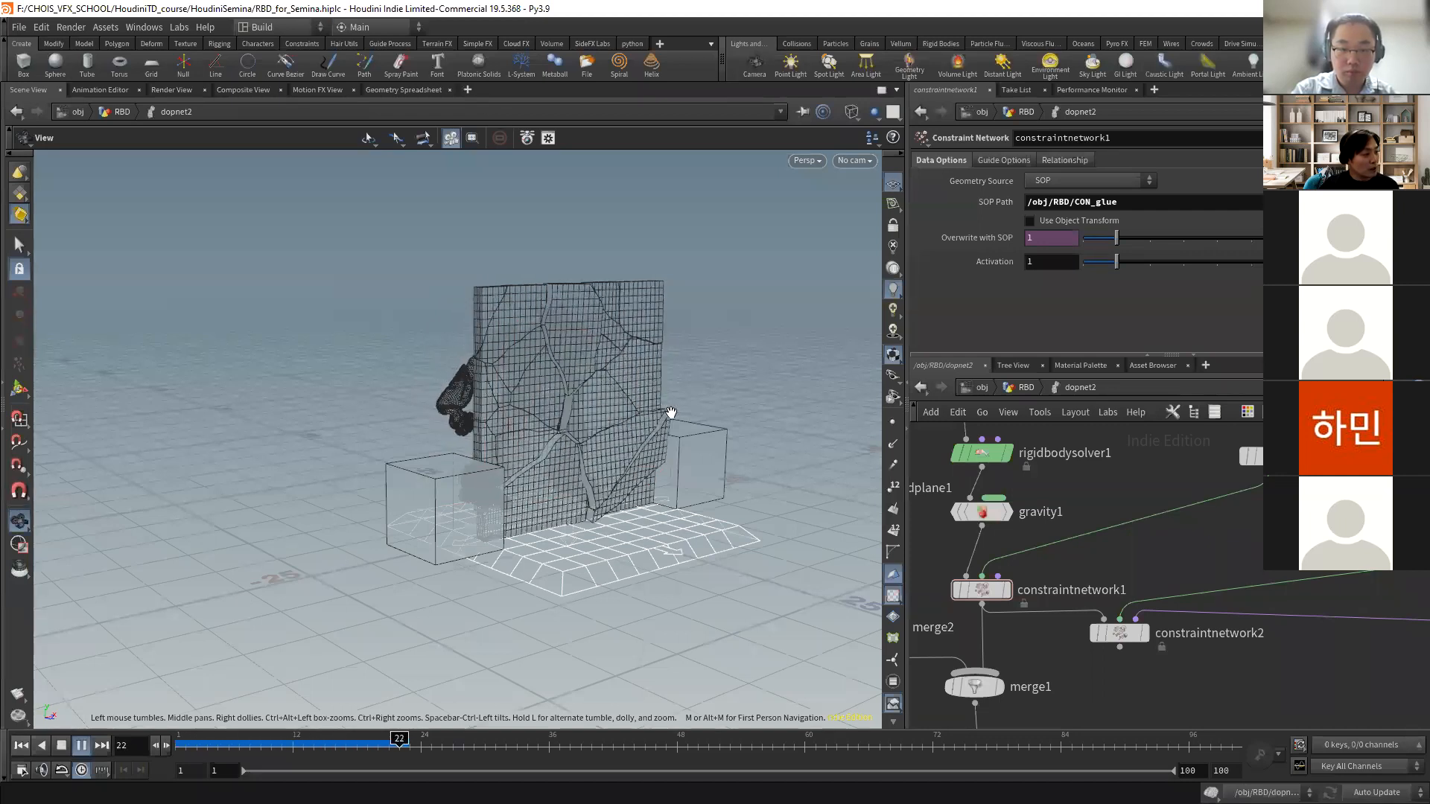
pyautogui.click(61, 746)
pyautogui.moveTo(407, 526)
pyautogui.mouseDown()
pyautogui.moveTo(840, 431)
pyautogui.moveTo(664, 472)
pyautogui.moveTo(641, 506)
pyautogui.moveTo(677, 549)
pyautogui.moveTo(674, 432)
pyautogui.mouseUp()
pyautogui.moveTo(431, 748); pyautogui.dragTo(399, 737)
# - Examine the cracked wall chunks and the character collider at frame 22 from close up, above and the side
pyautogui.moveTo(594, 466); pyautogui.dragTo(568, 421)
pyautogui.moveTo(568, 422); pyautogui.dragTo(673, 450, button='right')
pyautogui.moveTo(673, 450); pyautogui.dragTo(489, 372)
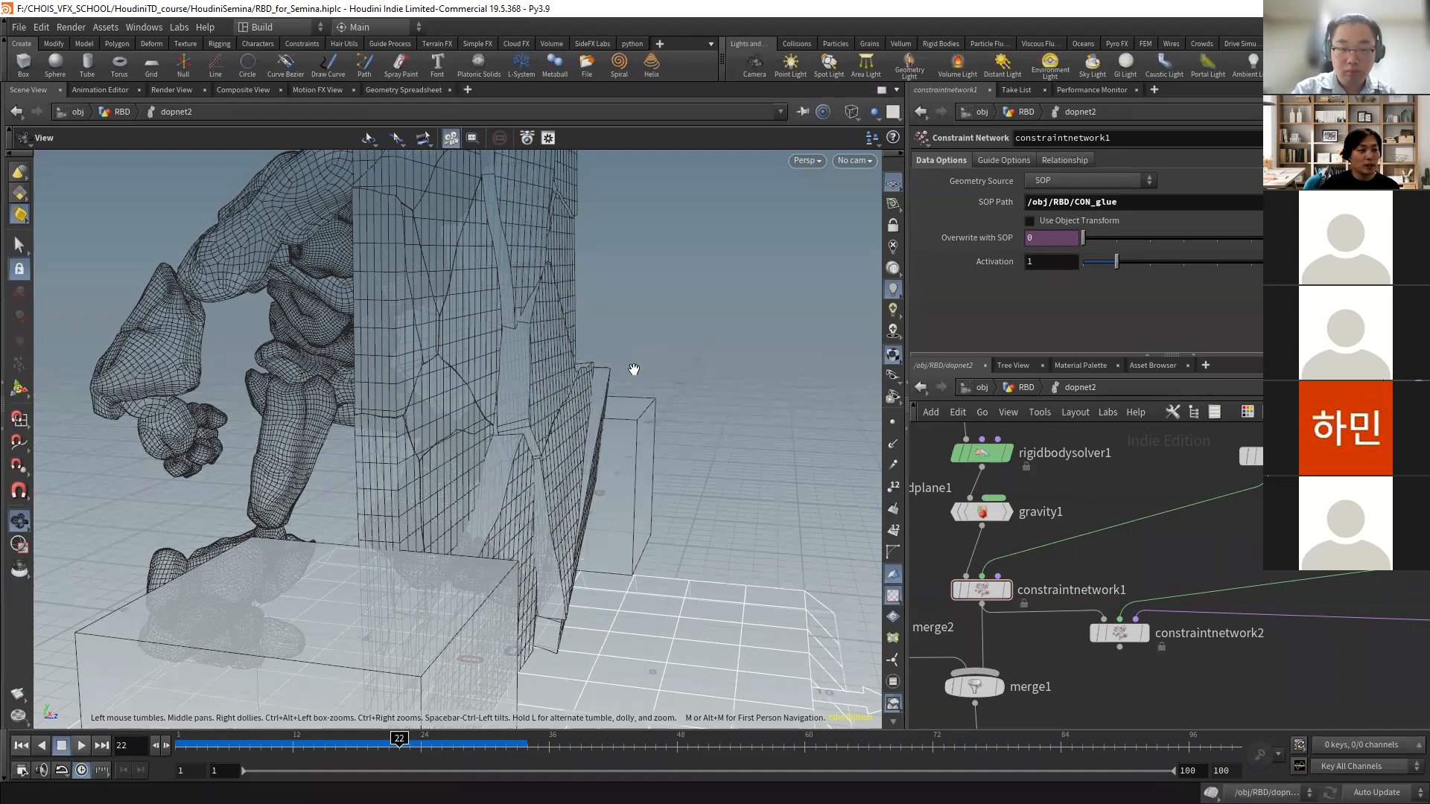
pyautogui.moveTo(587, 379); pyautogui.dragTo(525, 432)
pyautogui.moveTo(525, 432); pyautogui.dragTo(450, 440, button='right')
pyautogui.moveTo(450, 440); pyautogui.dragTo(680, 415)
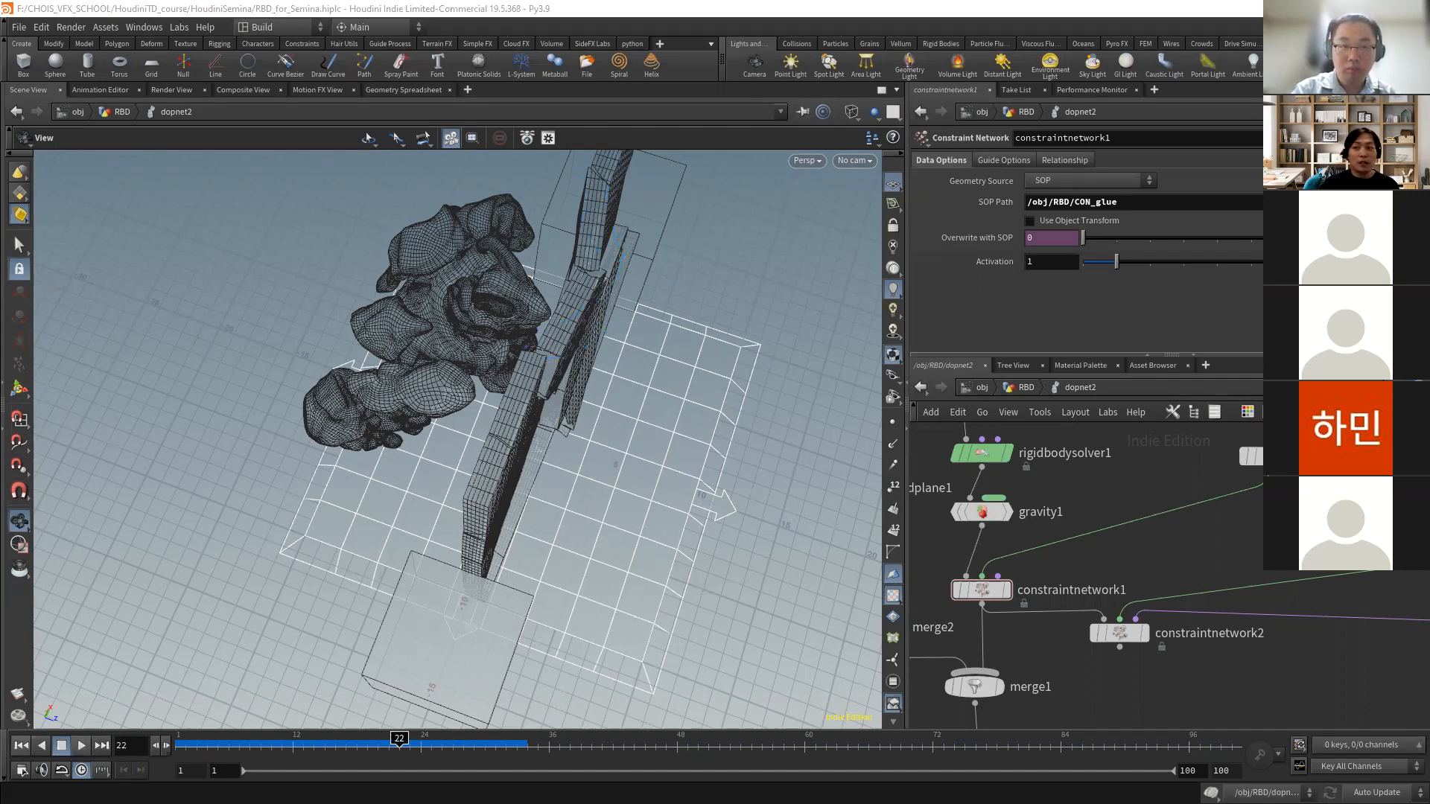
pyautogui.moveTo(587, 377)
pyautogui.mouseDown()
pyautogui.moveTo(564, 299)
pyautogui.moveTo(641, 357)
pyautogui.moveTo(805, 360)
pyautogui.moveTo(472, 342)
pyautogui.moveTo(558, 357)
pyautogui.moveTo(527, 361)
pyautogui.moveTo(592, 397)
pyautogui.moveTo(584, 381)
pyautogui.mouseUp()
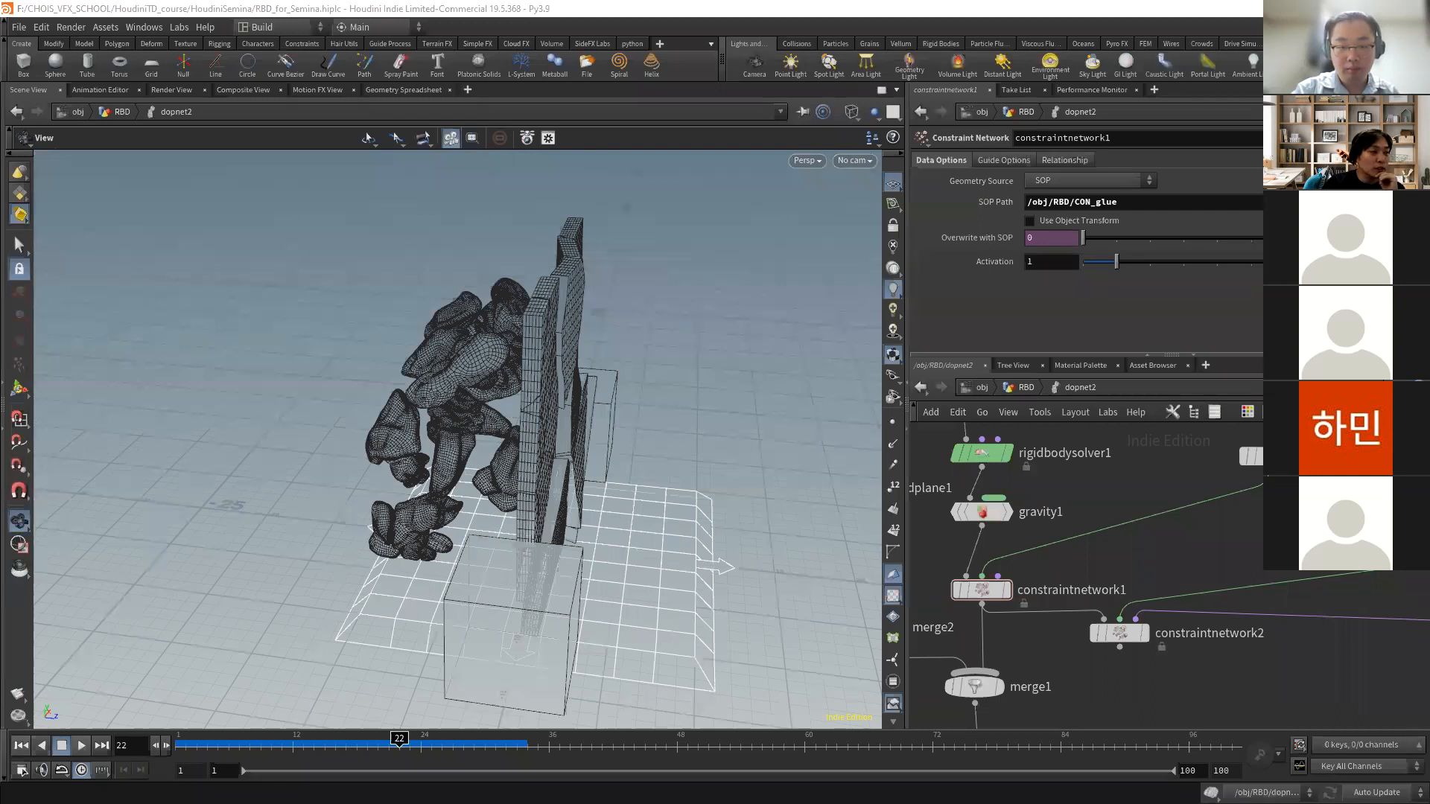
# - Return to the RBD network and add an RBD Bullet Solver node beside dopnet2
pyautogui.moveTo(1060, 441); pyautogui.dragTo(1047, 416, button='middle')
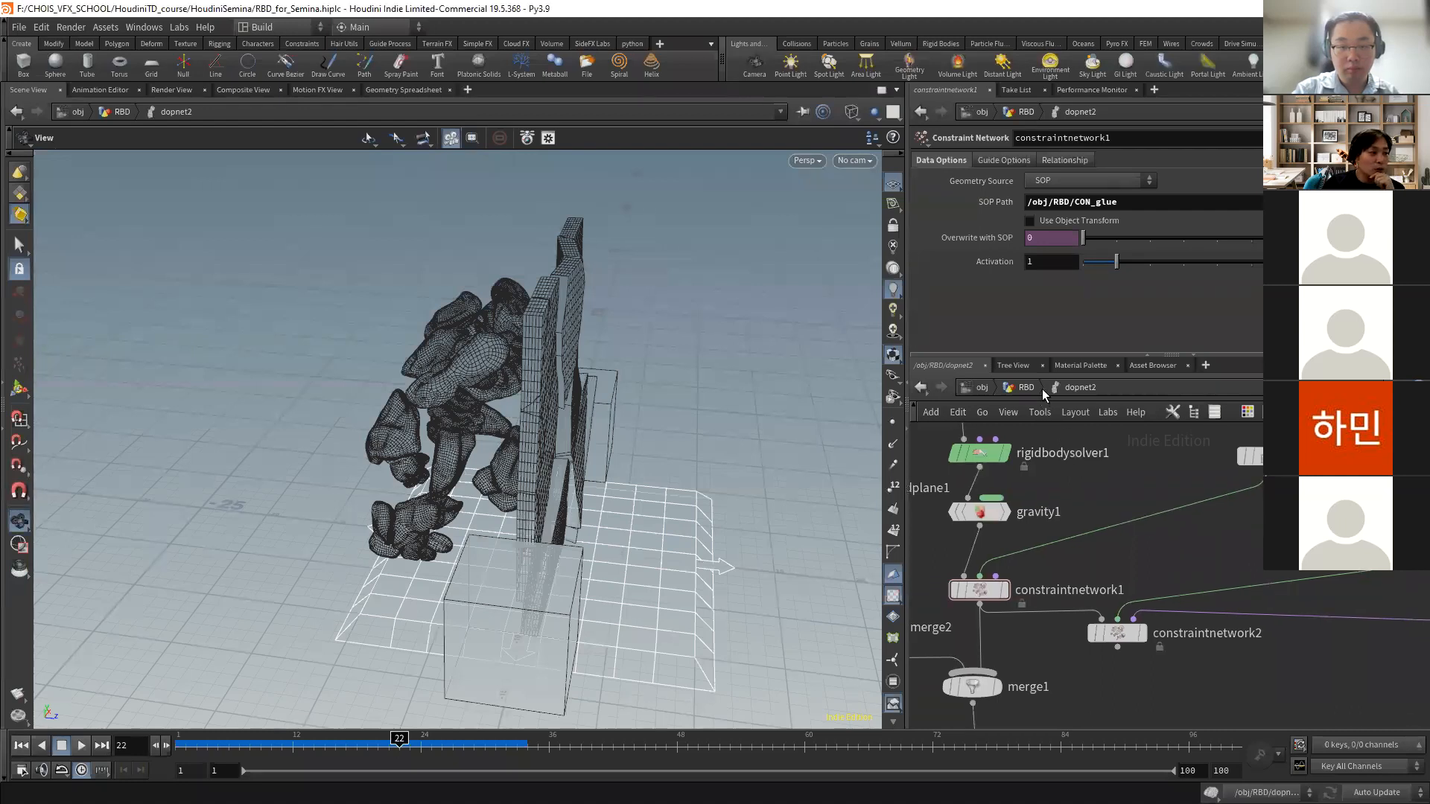
pyautogui.click(1041, 388)
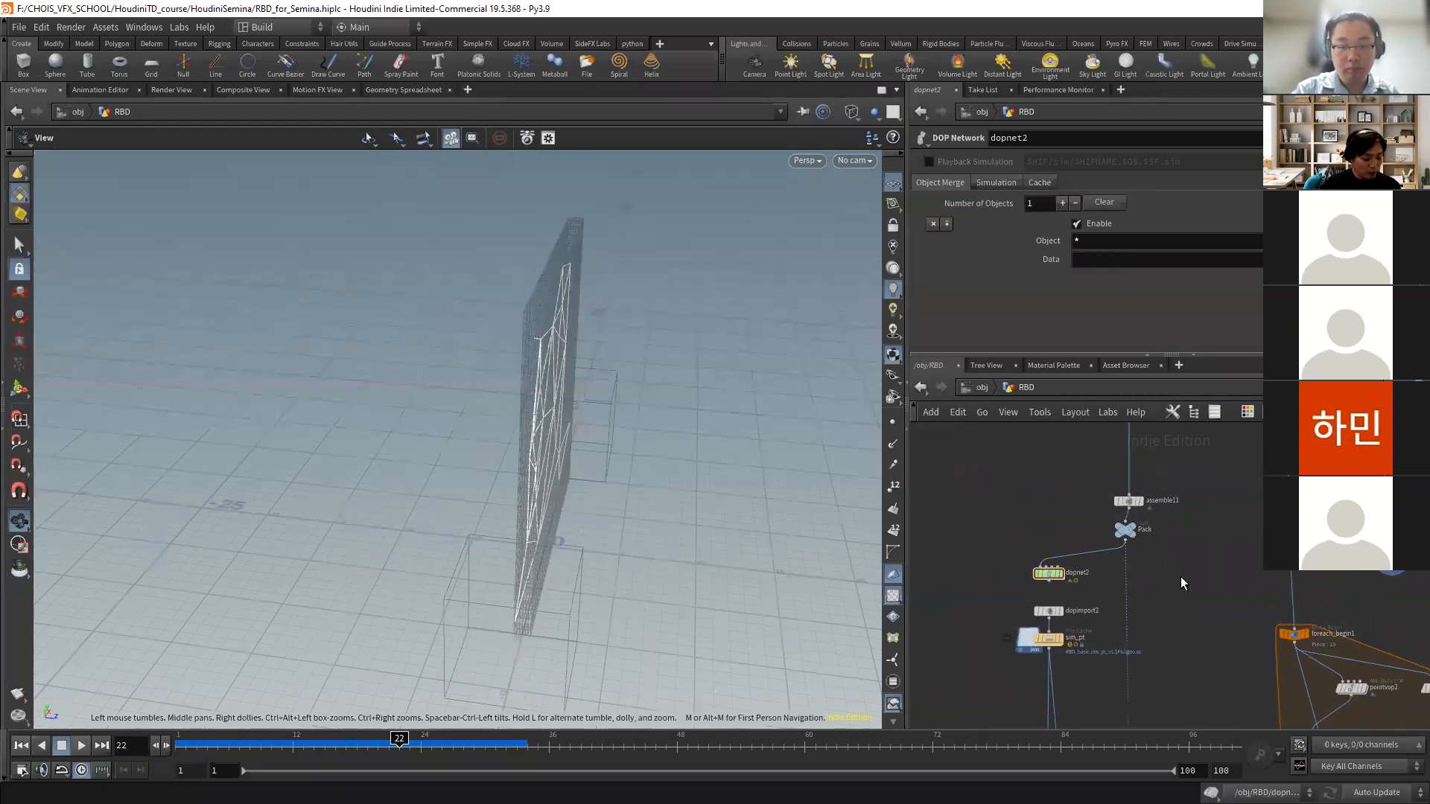
pyautogui.press('Tab')
pyautogui.write('bu')
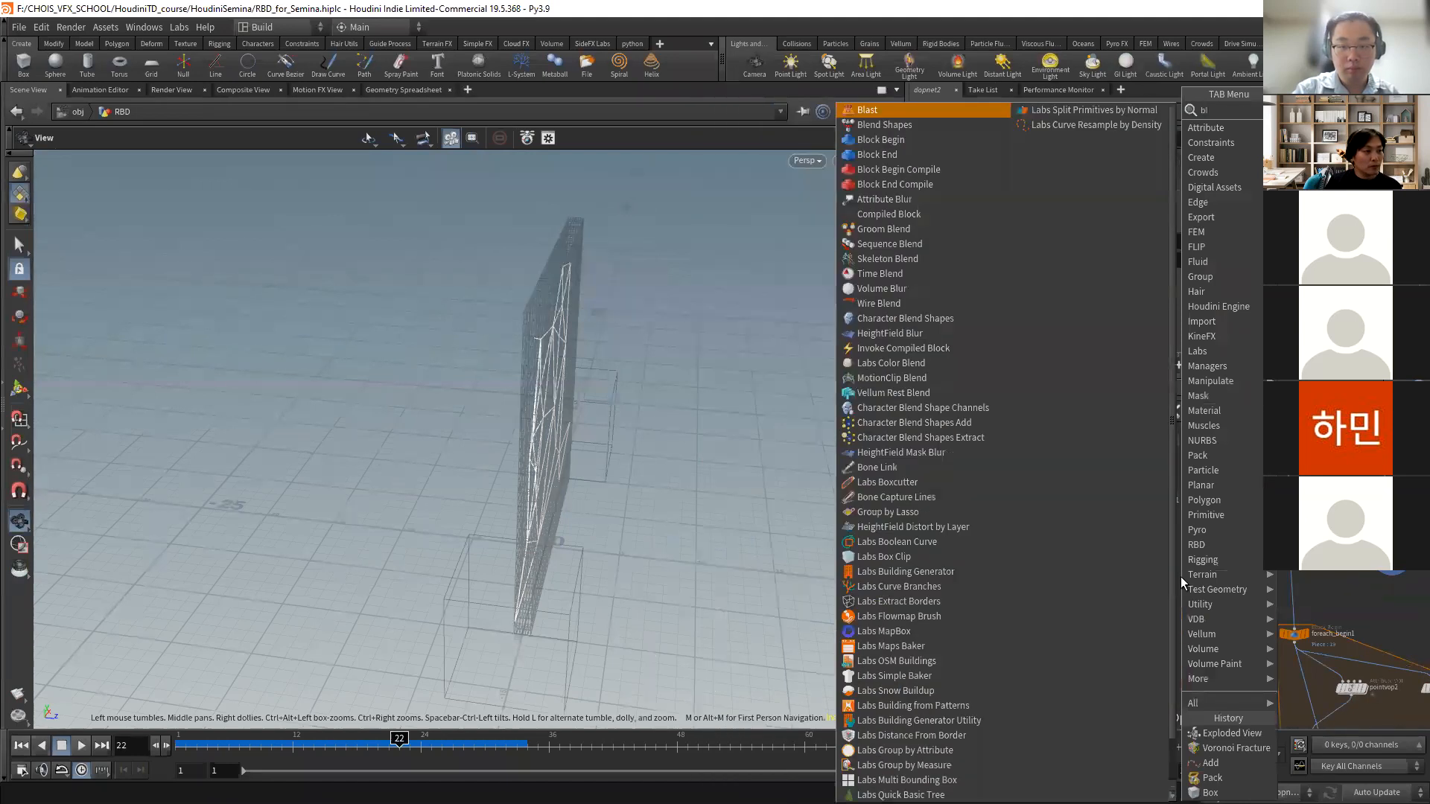
pyautogui.write('lle')
pyautogui.press('Return')
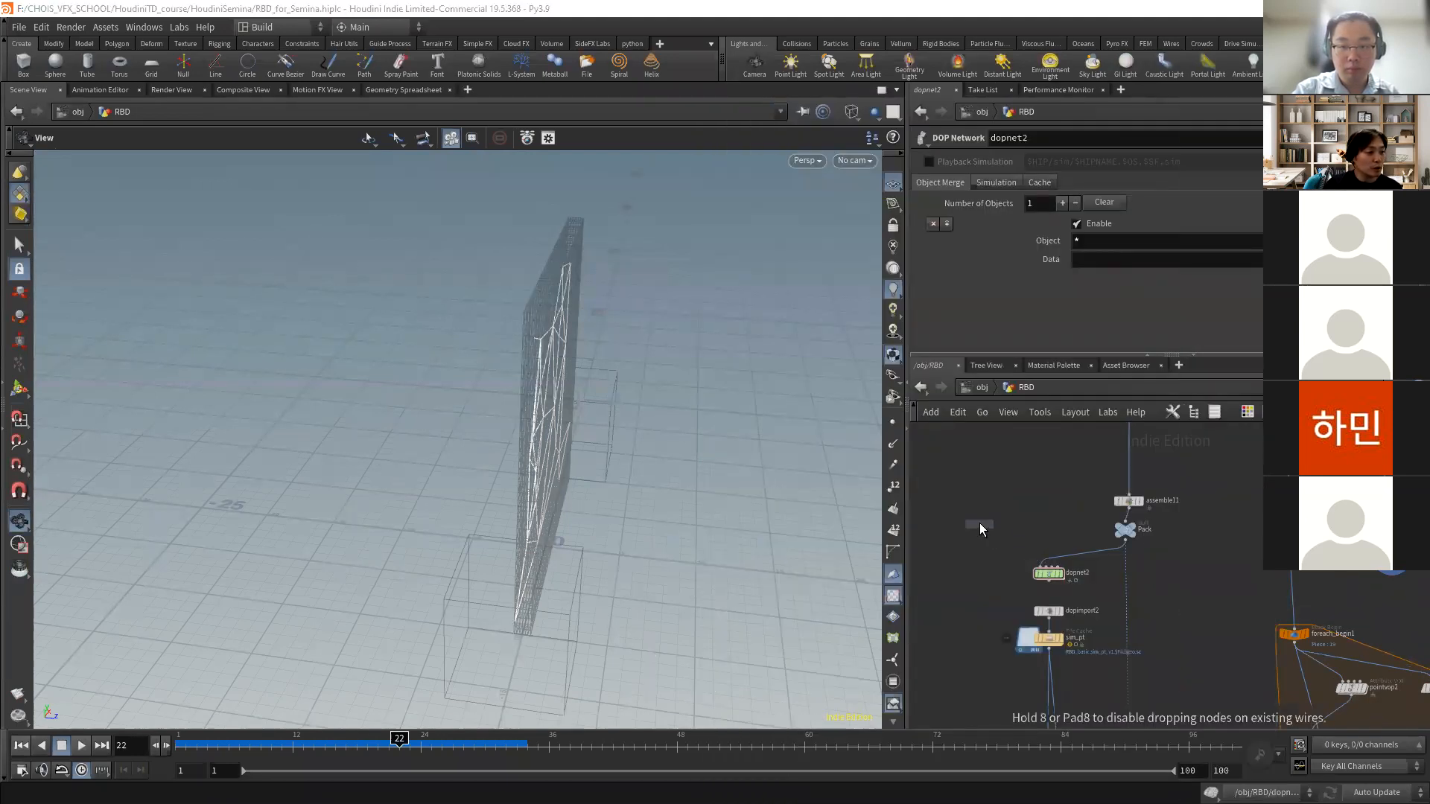
pyautogui.click(980, 523)
# - Add an RBD Constraint Properties node above the bullet solver and wire its geometry and constraint outputs into the solver
pyautogui.press('Tab')
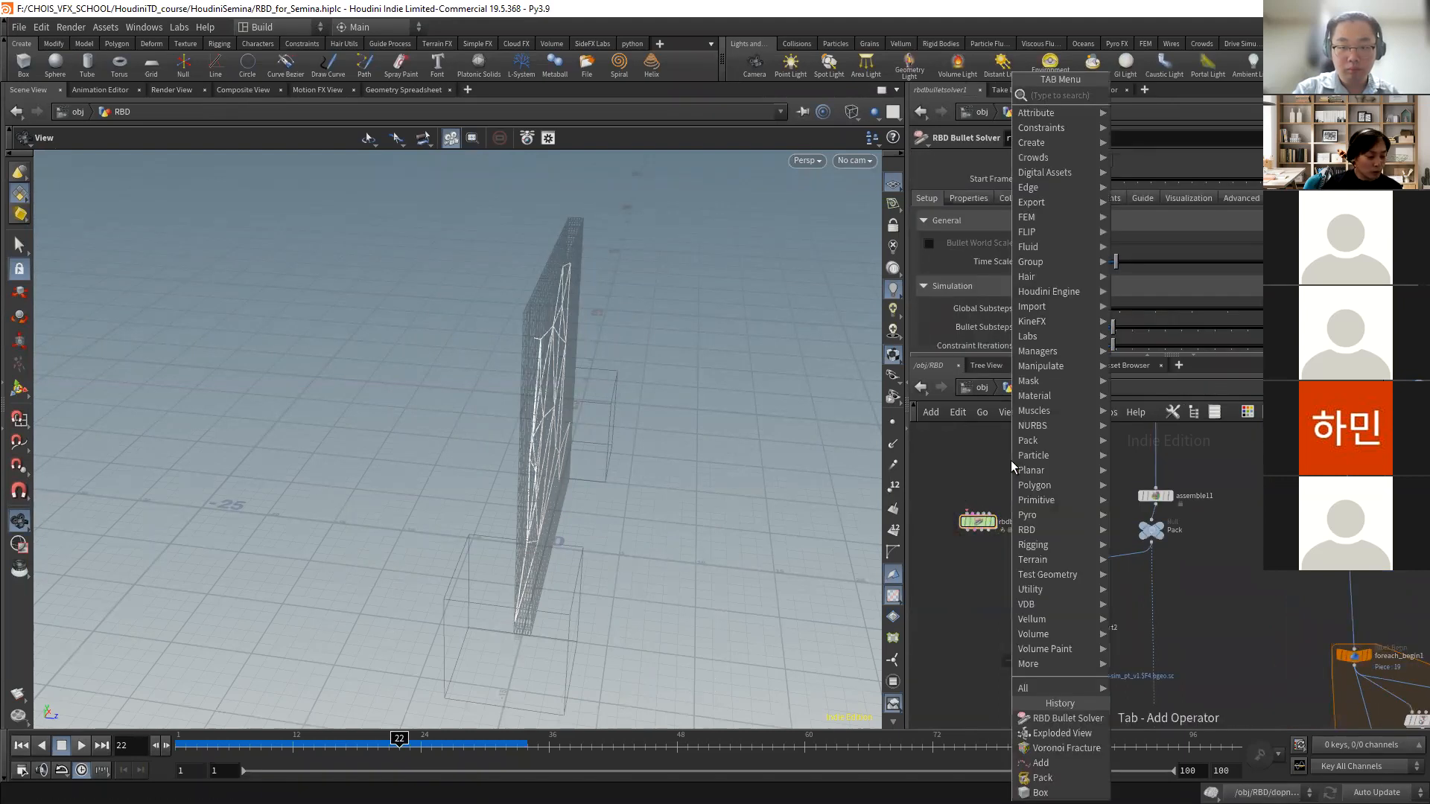
pyautogui.write('constrin')
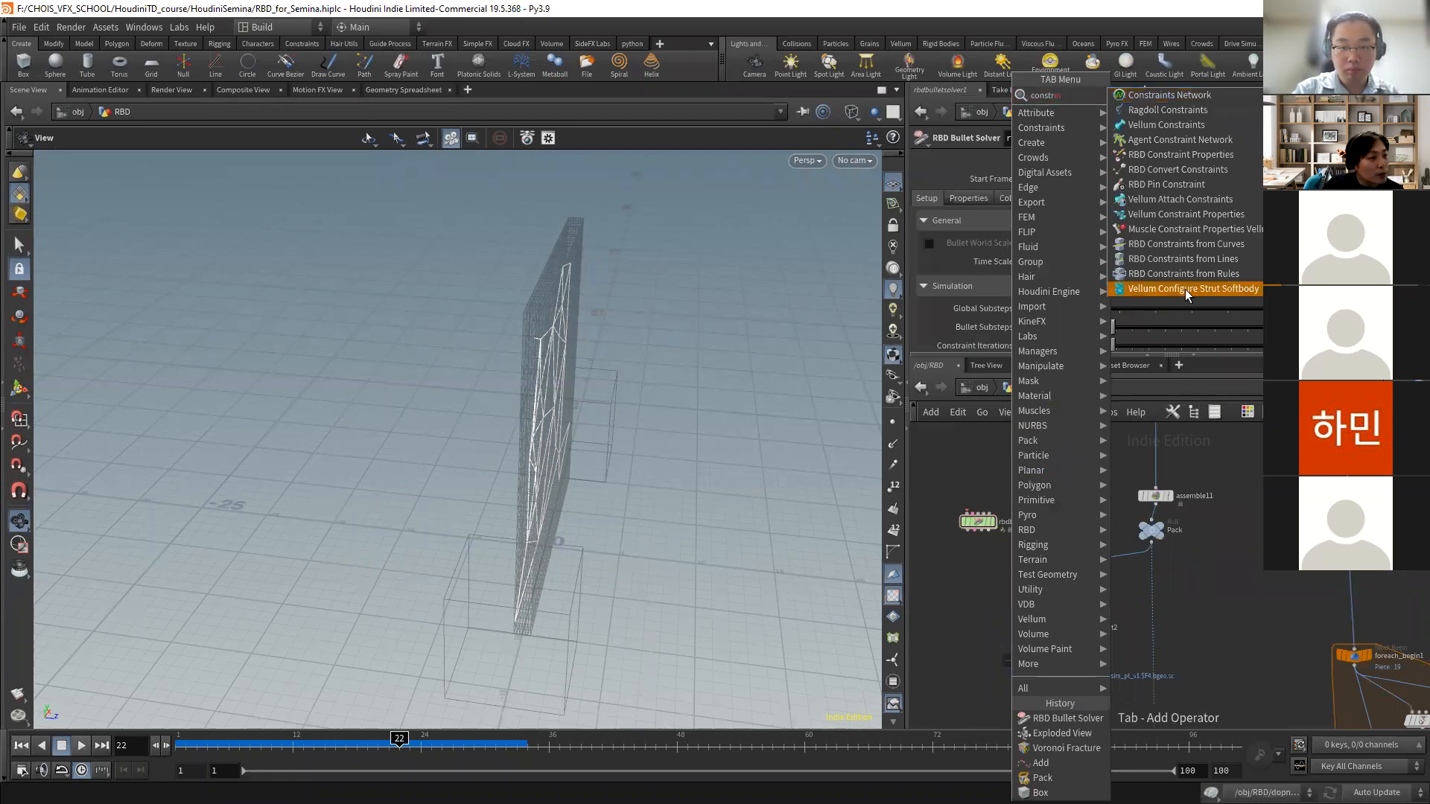
pyautogui.click(1172, 161)
pyautogui.click(980, 484)
pyautogui.click(971, 477)
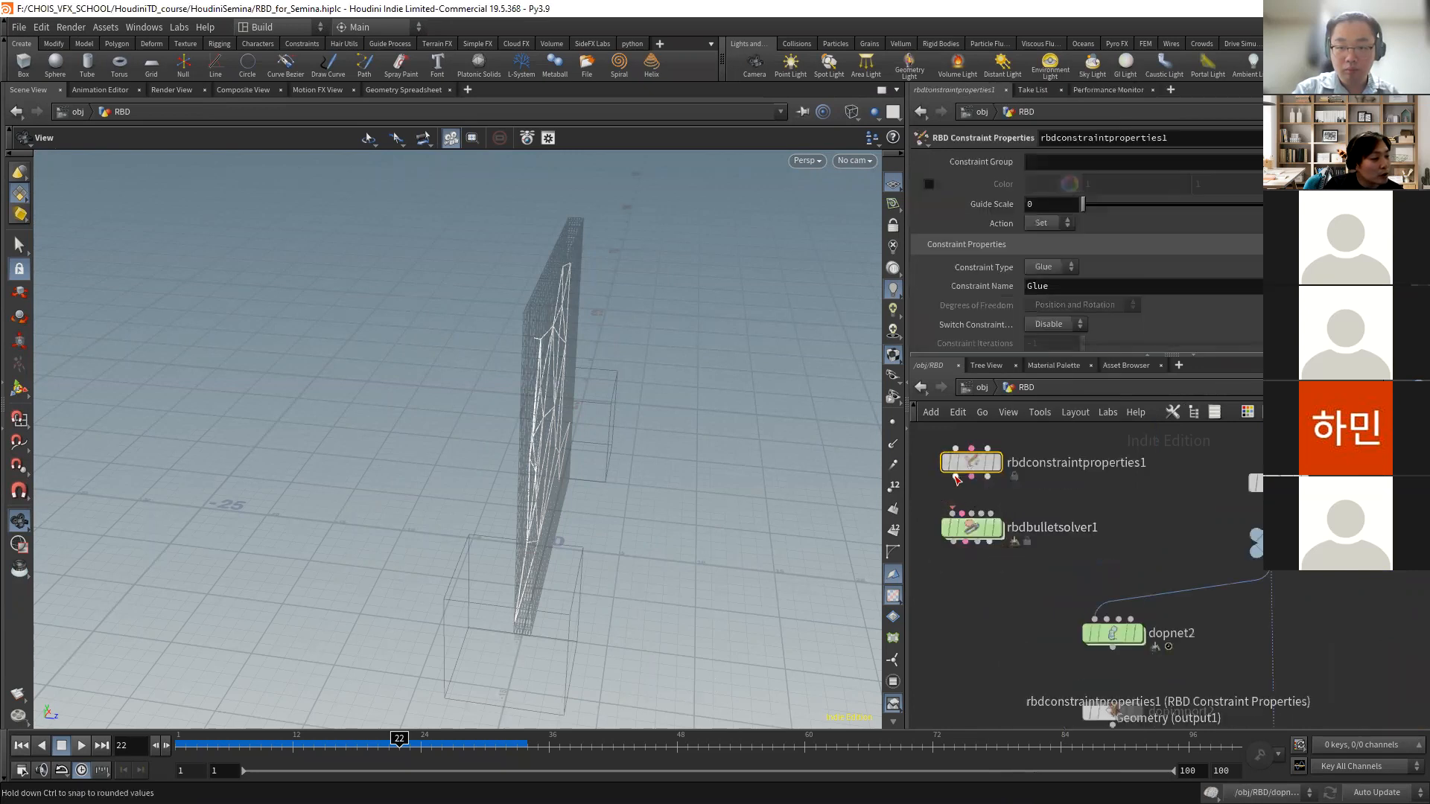
pyautogui.click(966, 526)
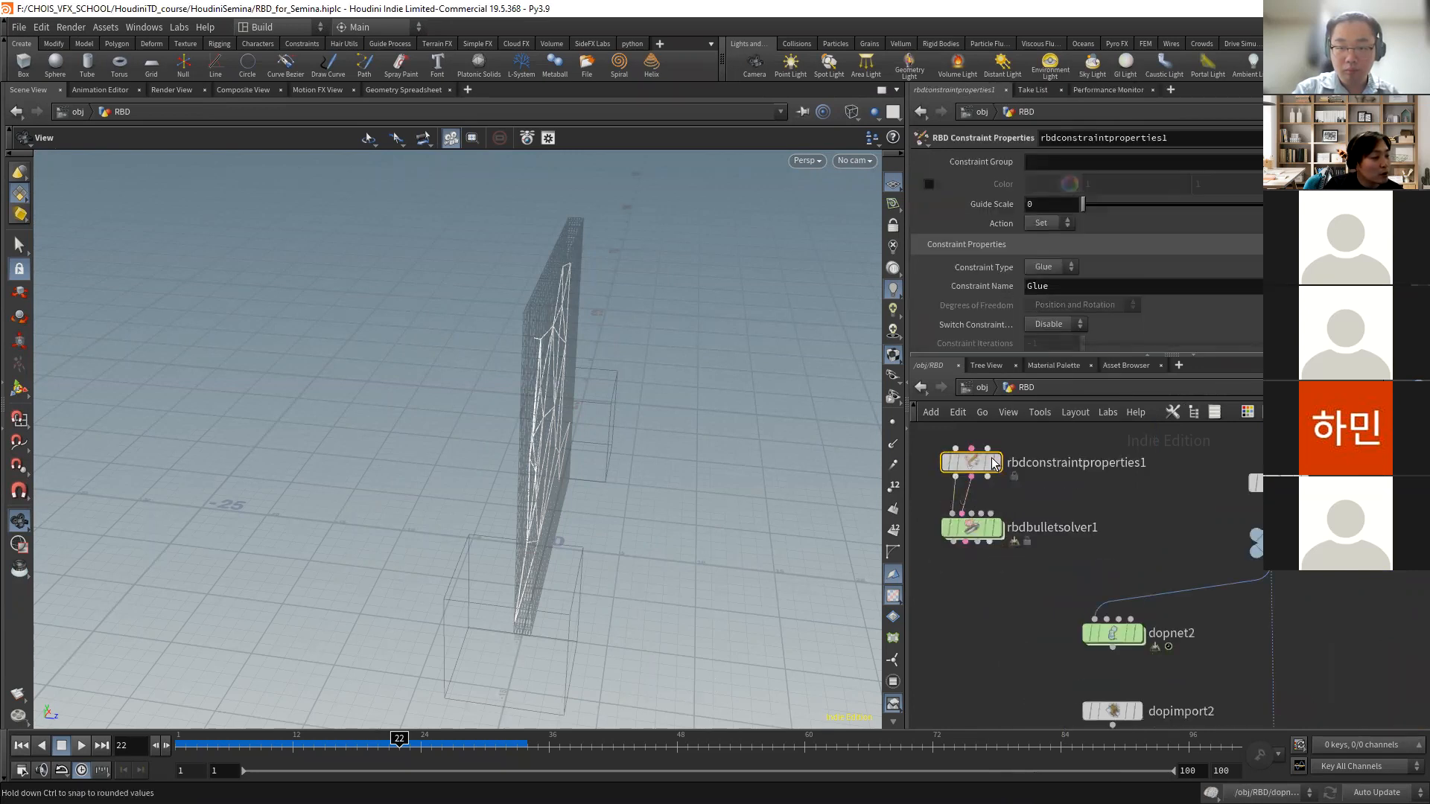
# - Review the glue strength settings of rbdconstraintproperties1 and set its constraint type to Soft
pyautogui.scroll(-3, 1005, 290)
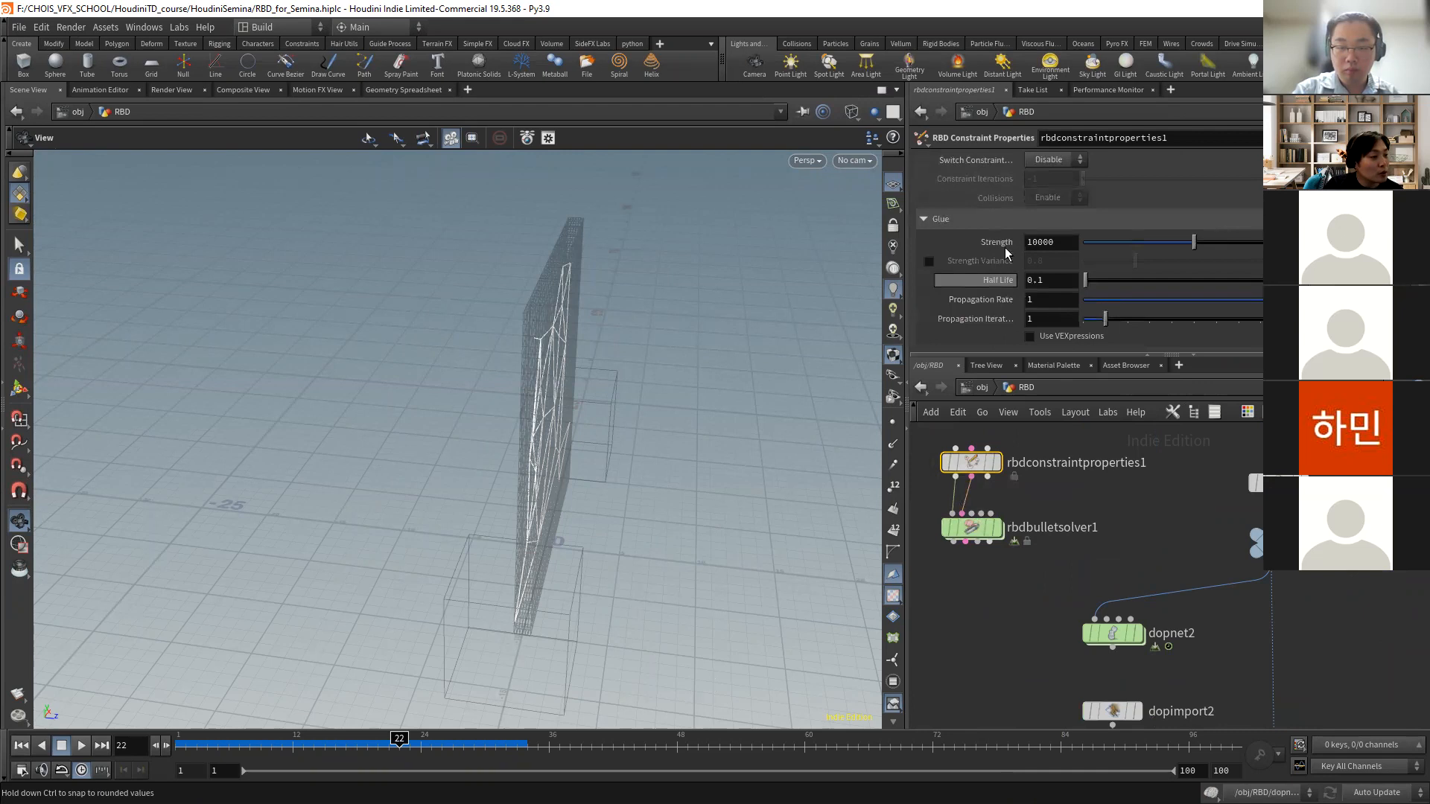
pyautogui.scroll(3, 1016, 262)
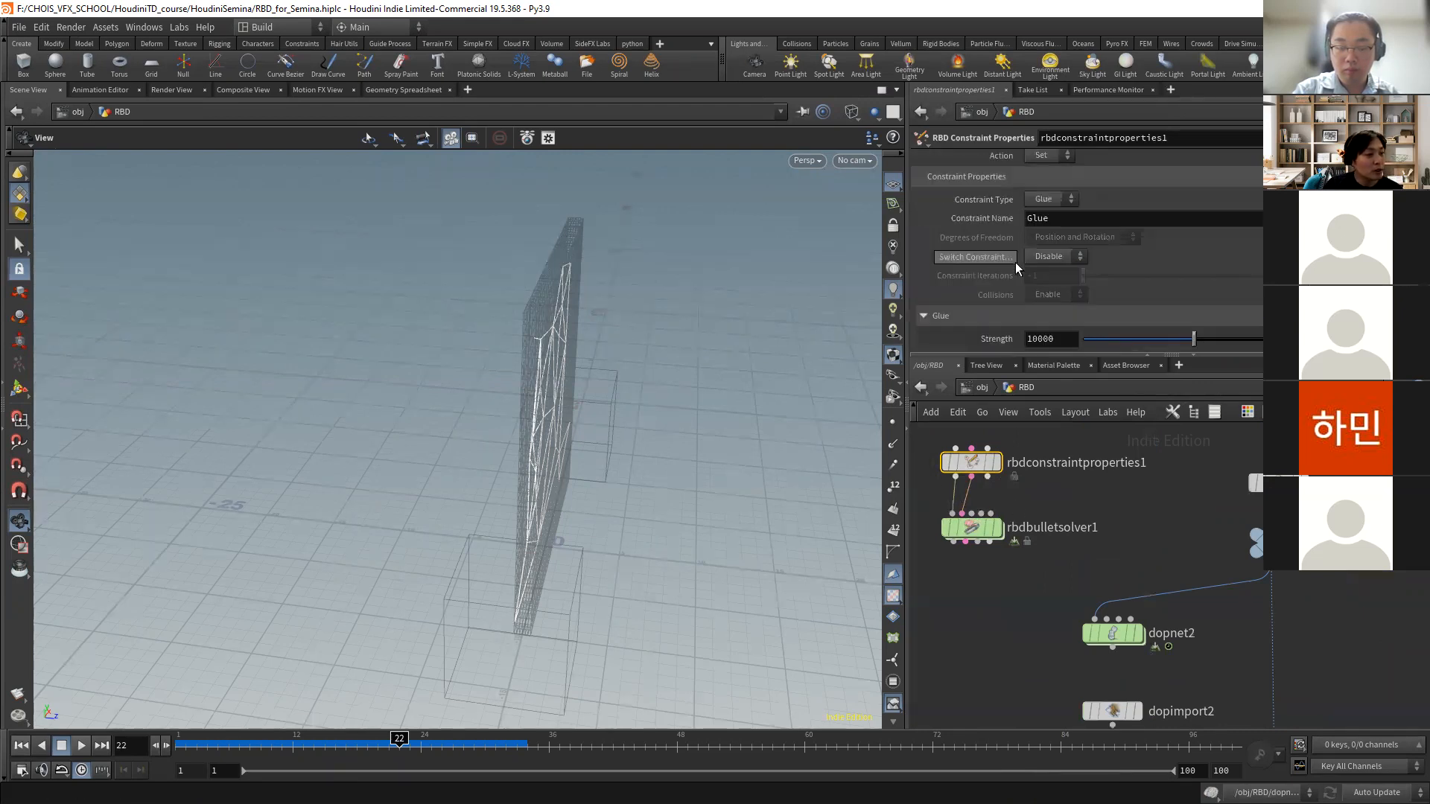
pyautogui.click(1050, 238)
pyautogui.click(1038, 282)
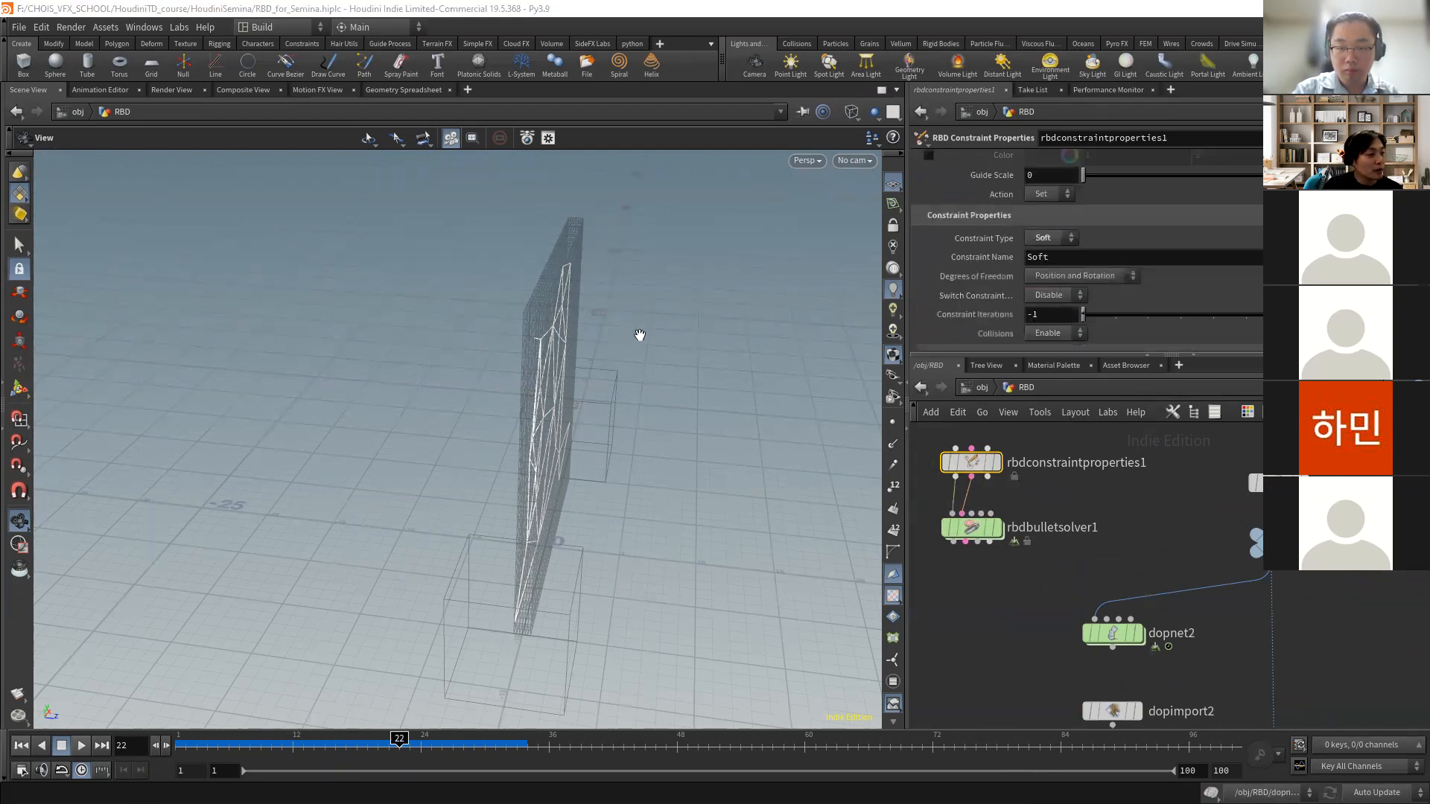
# - Allow editing of rbdbulletsolver1's contents and enter its internal network
pyautogui.scroll(-3, 1072, 523)
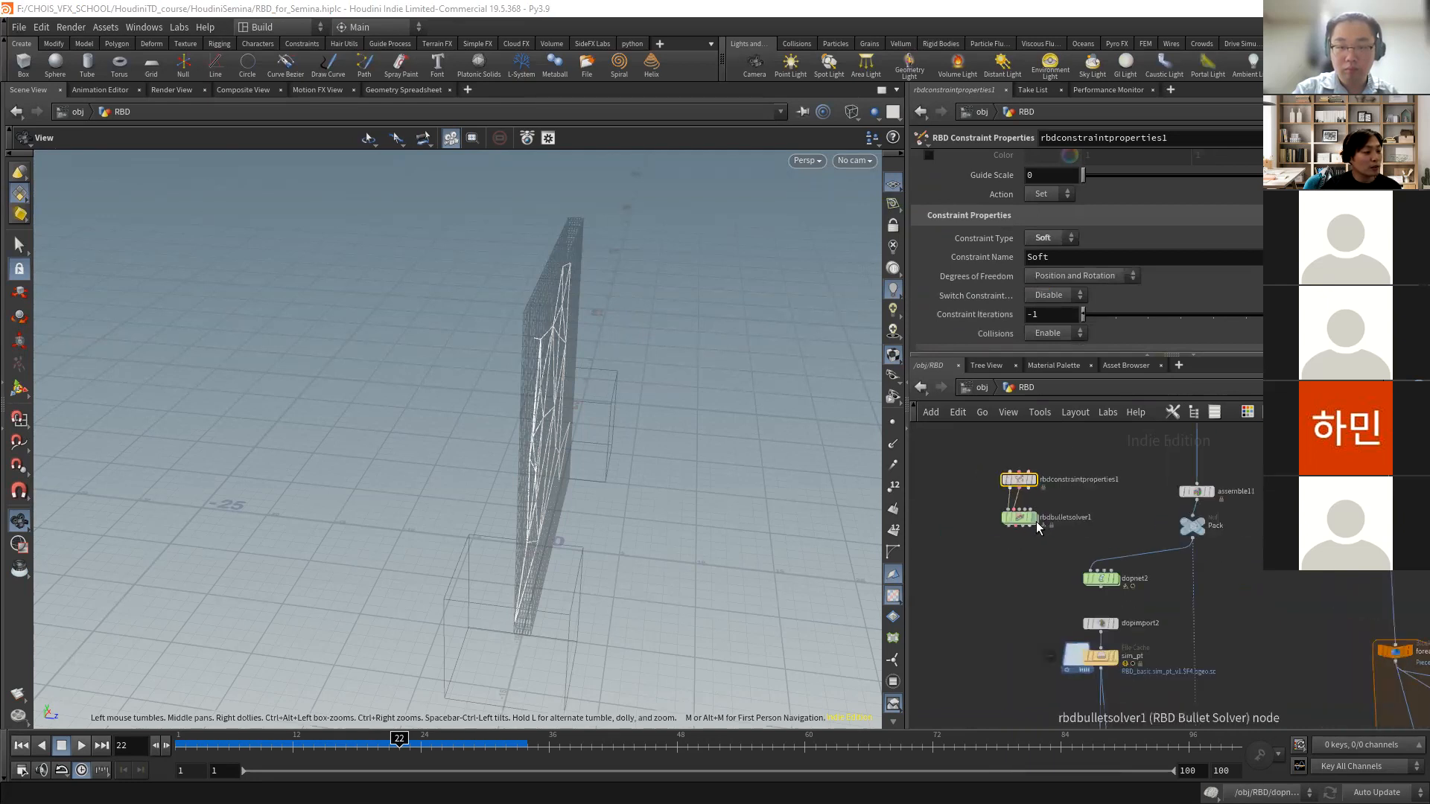
pyautogui.scroll(3, 1037, 526)
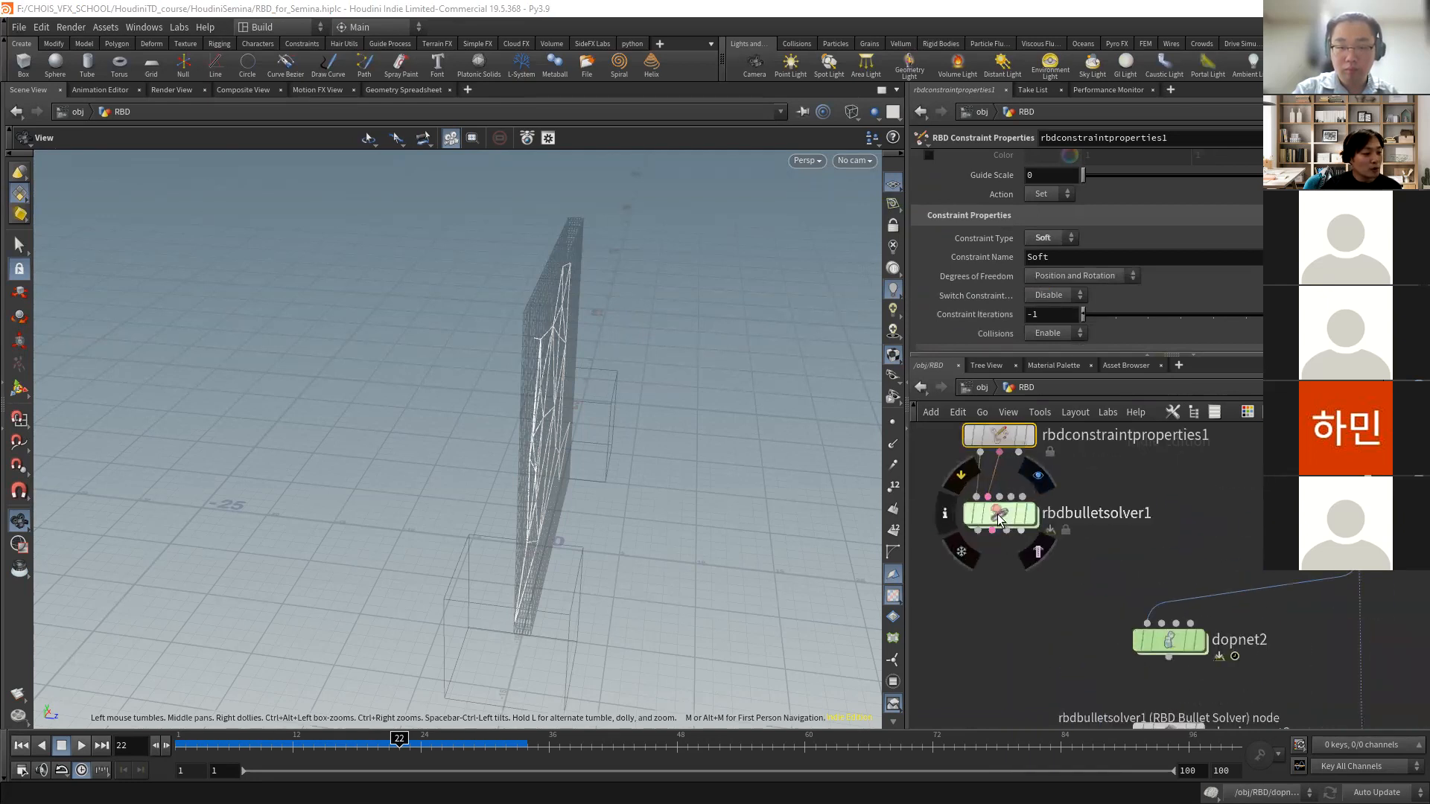
pyautogui.rightClick(999, 519)
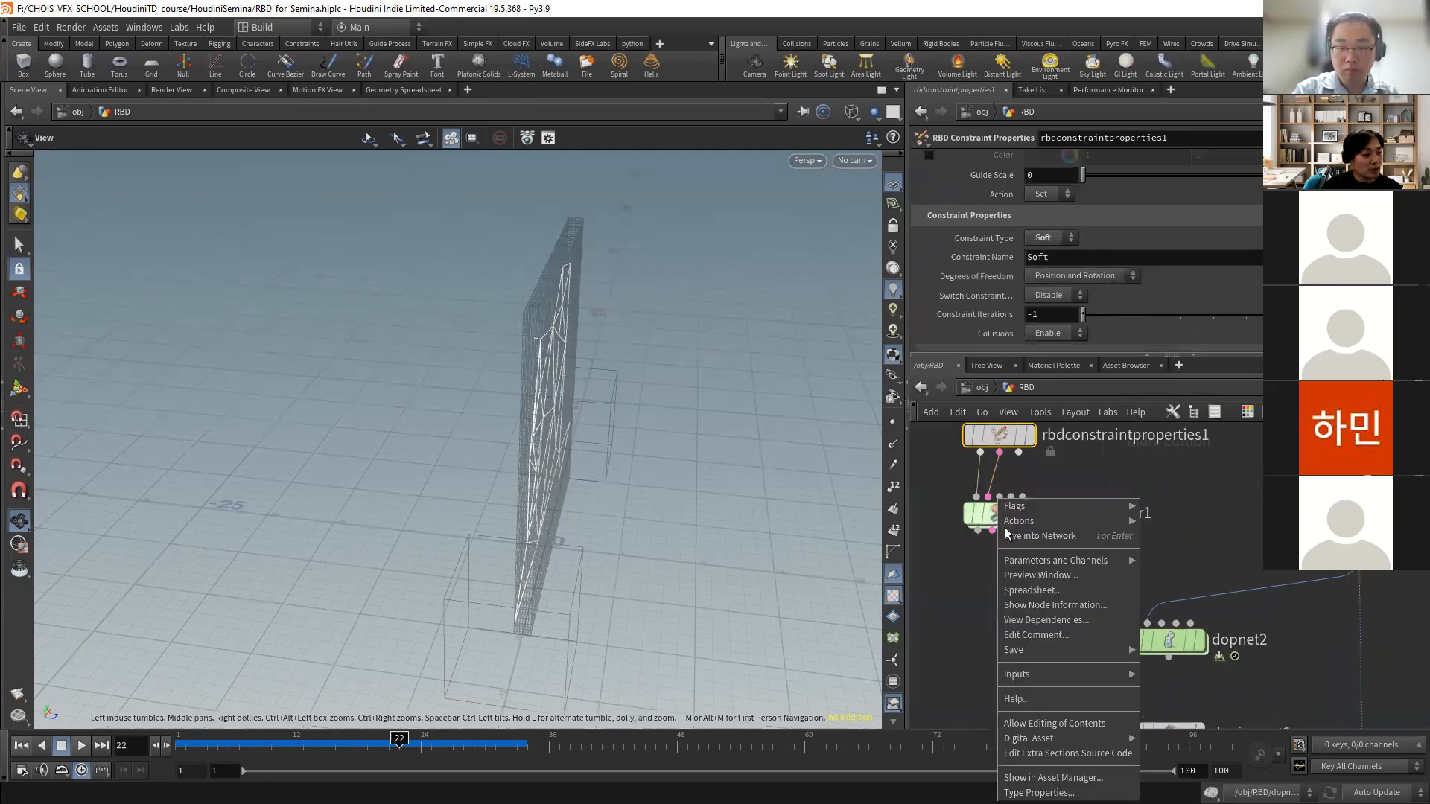
pyautogui.click(1061, 726)
pyautogui.doubleClick(1001, 514)
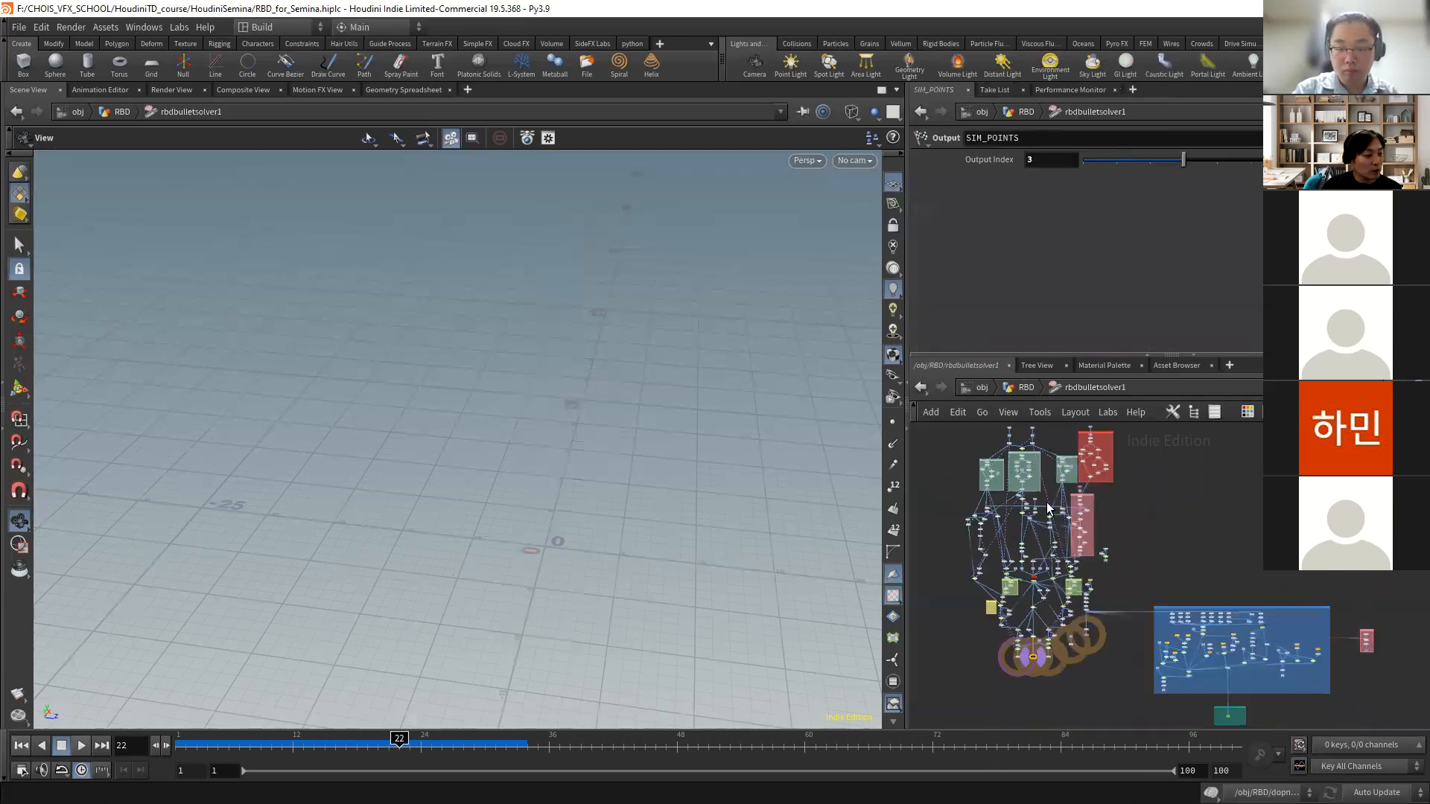
# - Enter the dopnet inside the bullet solver and examine its internal node groups
pyautogui.scroll(5, 1048, 514)
pyautogui.moveTo(1102, 547); pyautogui.dragTo(1141, 445, button='middle')
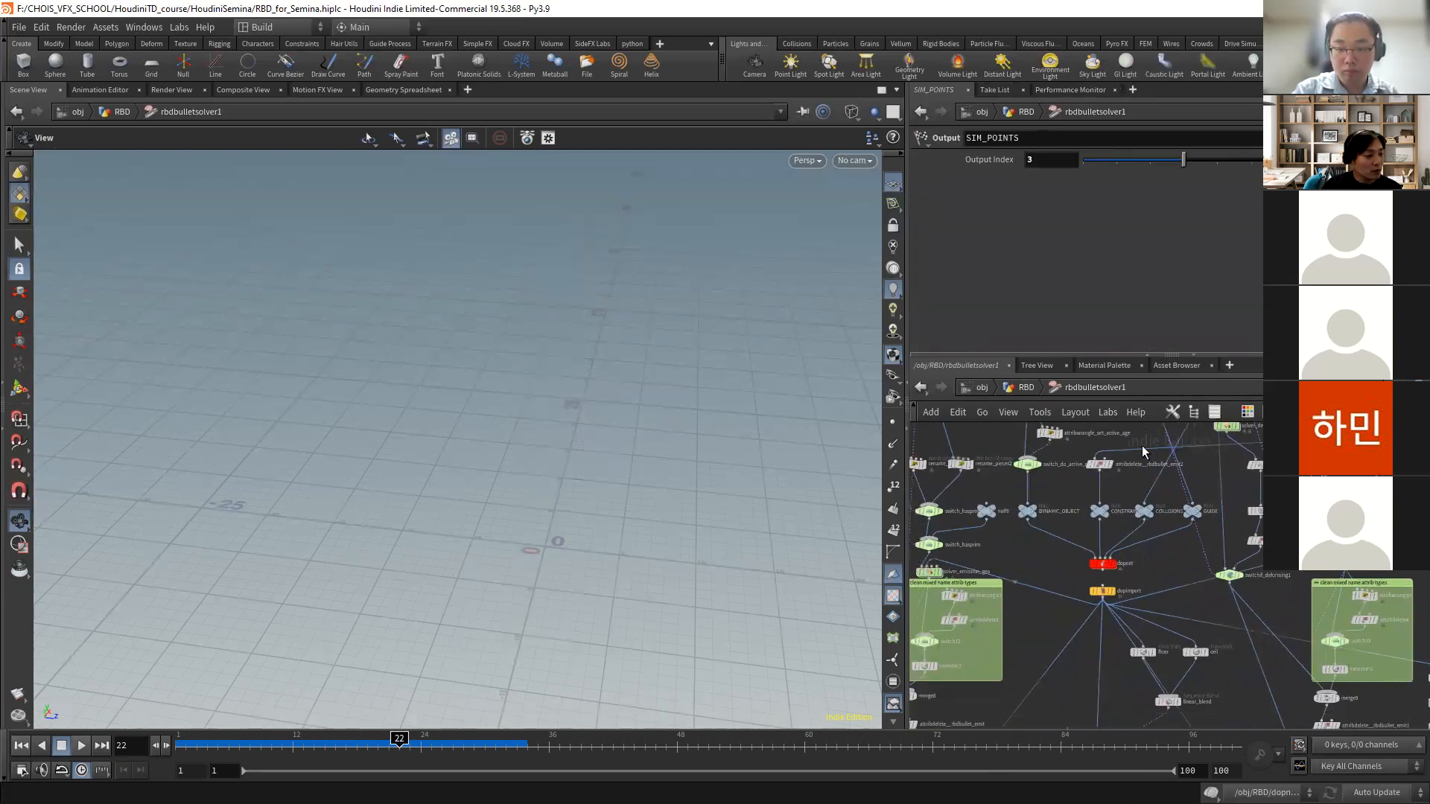
pyautogui.scroll(3, 1132, 566)
pyautogui.doubleClick(1075, 563)
pyautogui.moveTo(1170, 623); pyautogui.dragTo(1124, 647, button='middle')
pyautogui.scroll(5, 1130, 539)
pyautogui.scroll(-4, 1124, 647)
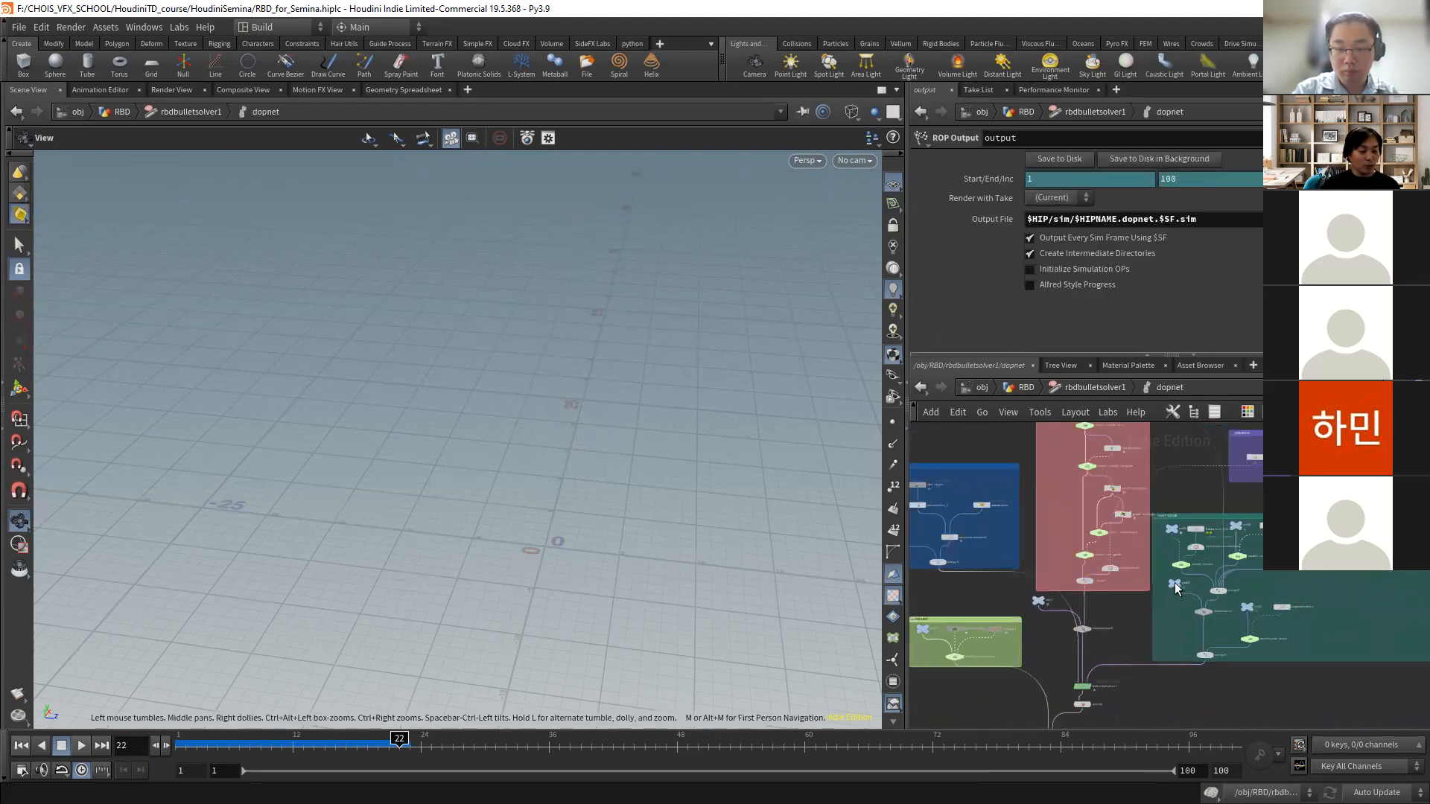
pyautogui.moveTo(1210, 594)
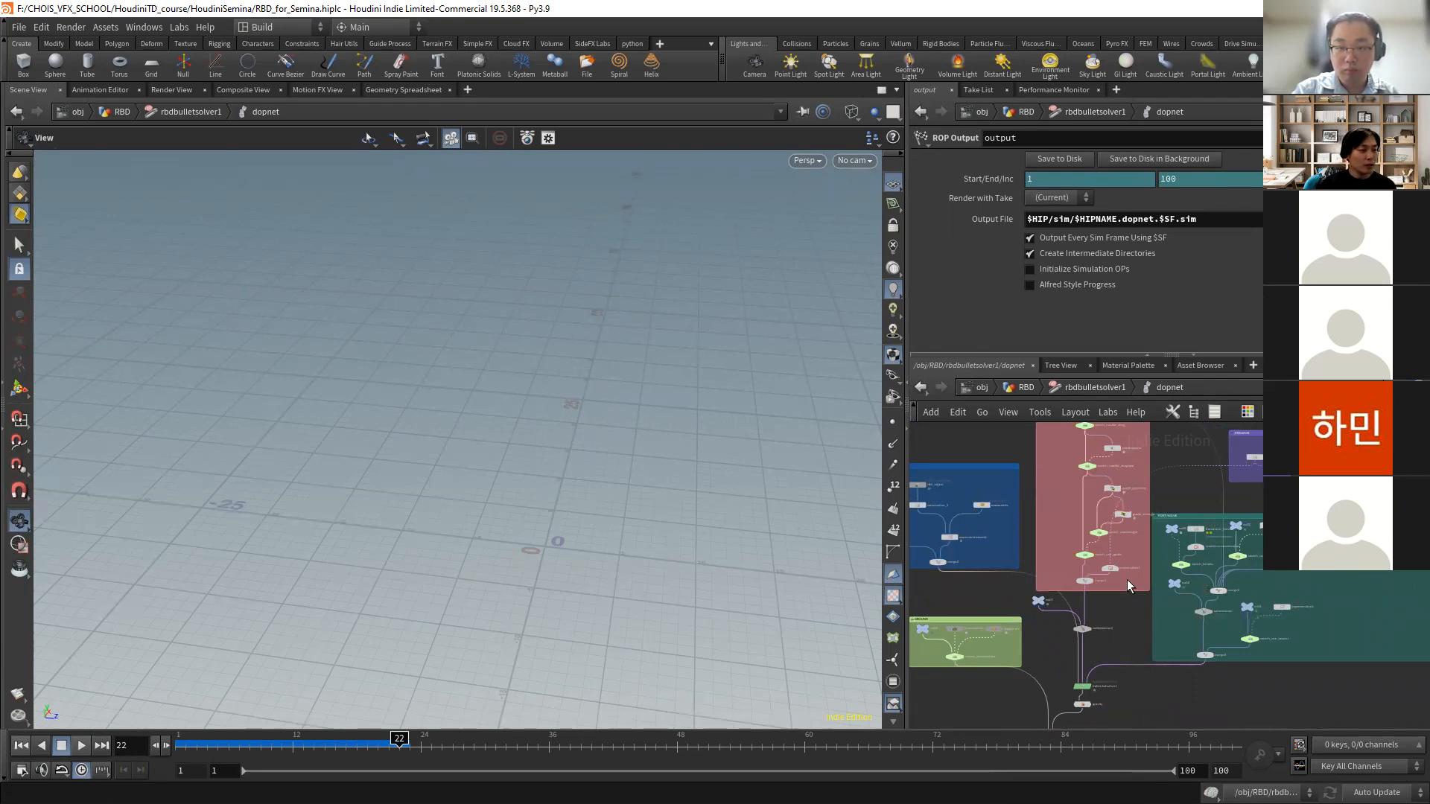
# - Return to the RBD network and reopen dopnet2
pyautogui.click(1026, 386)
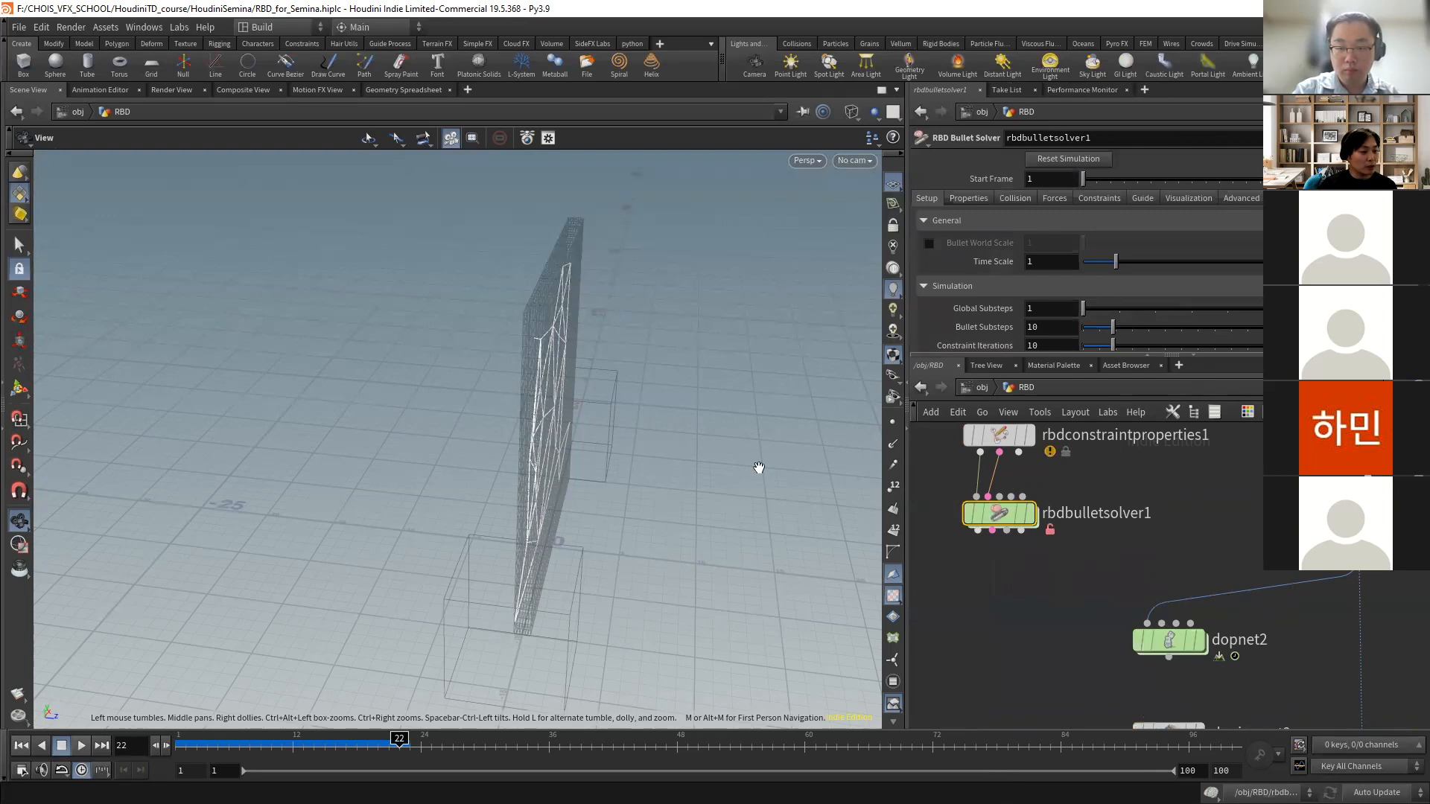
pyautogui.moveTo(626, 463); pyautogui.dragTo(551, 476)
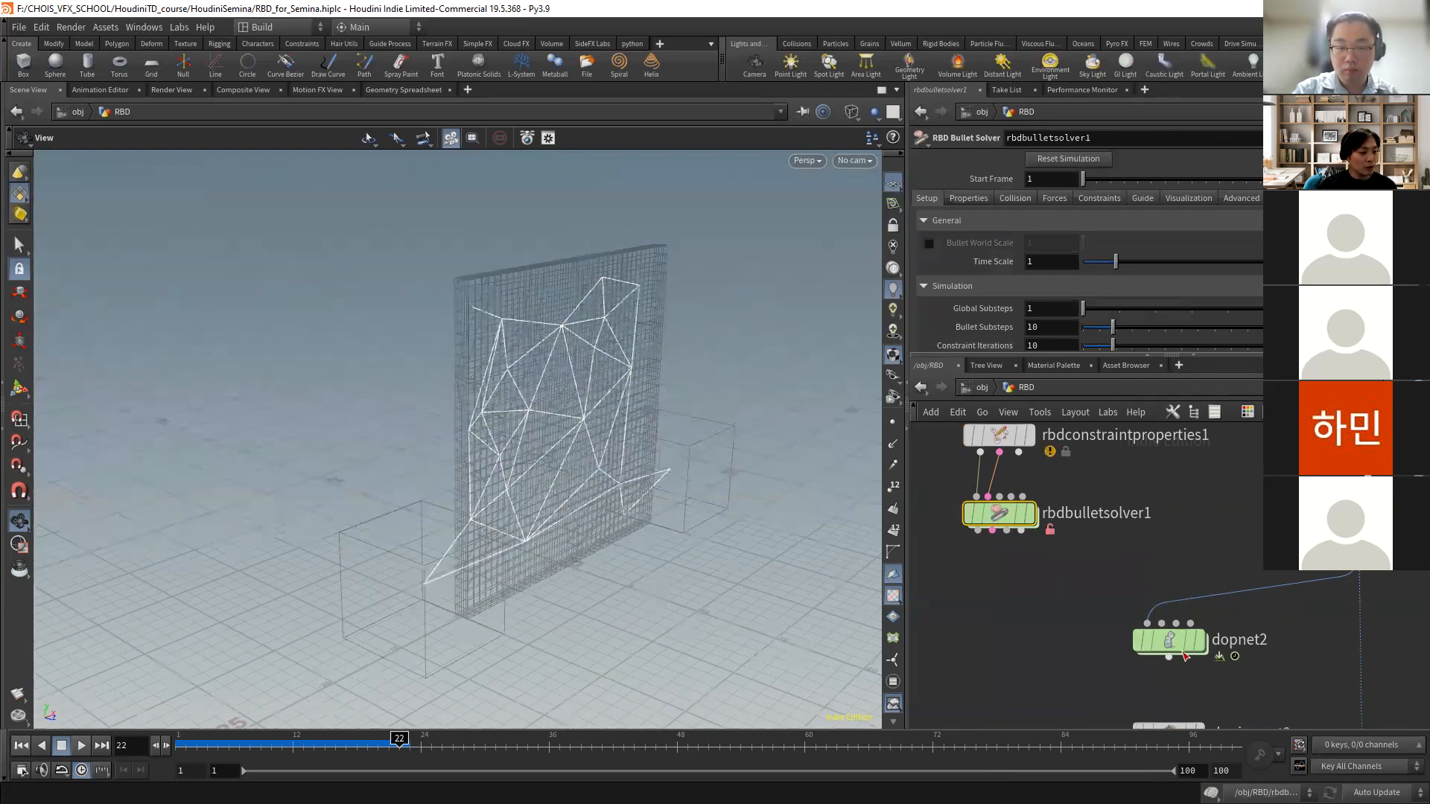
pyautogui.scroll(-4, 1038, 599)
pyautogui.moveTo(1035, 600); pyautogui.dragTo(1035, 551, button='middle')
pyautogui.scroll(3, 1035, 551)
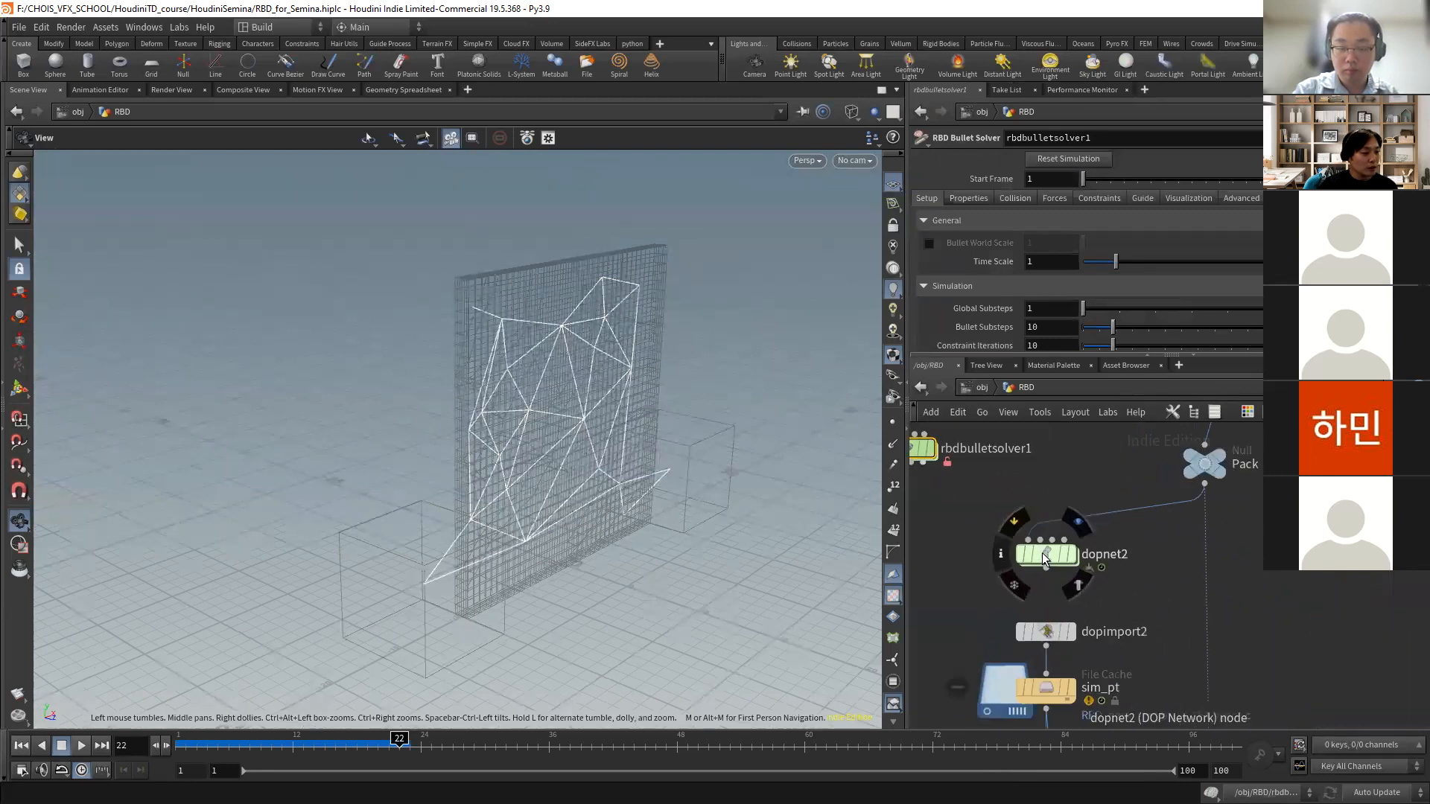
pyautogui.doubleClick(1042, 553)
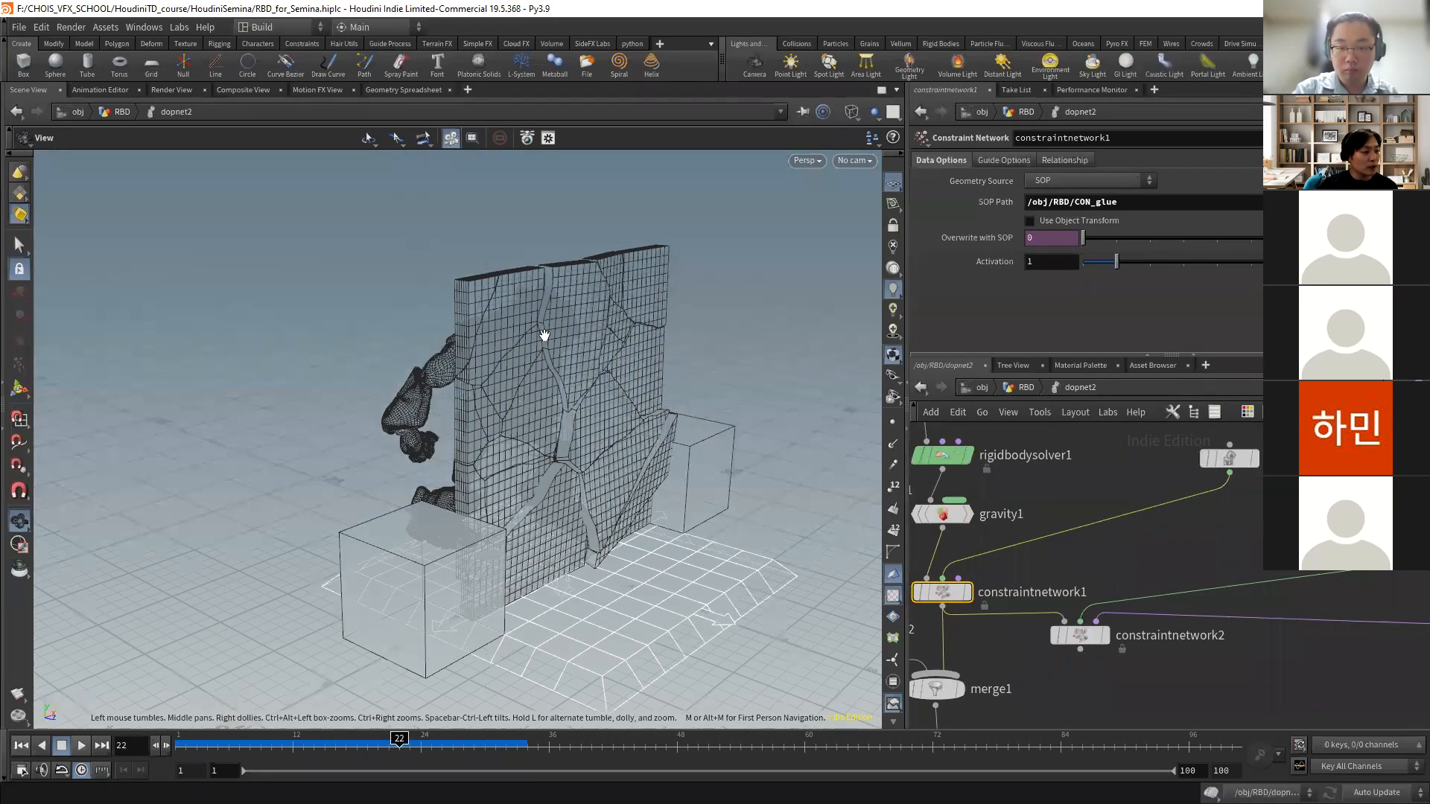
# - View the broken wall from above and line up constraintnetwork1 between gravity1 and merge1
pyautogui.moveTo(549, 316); pyautogui.dragTo(507, 328)
pyautogui.moveTo(1155, 563); pyautogui.dragTo(1204, 525, button='middle')
pyautogui.moveTo(1012, 551); pyautogui.dragTo(1044, 541)
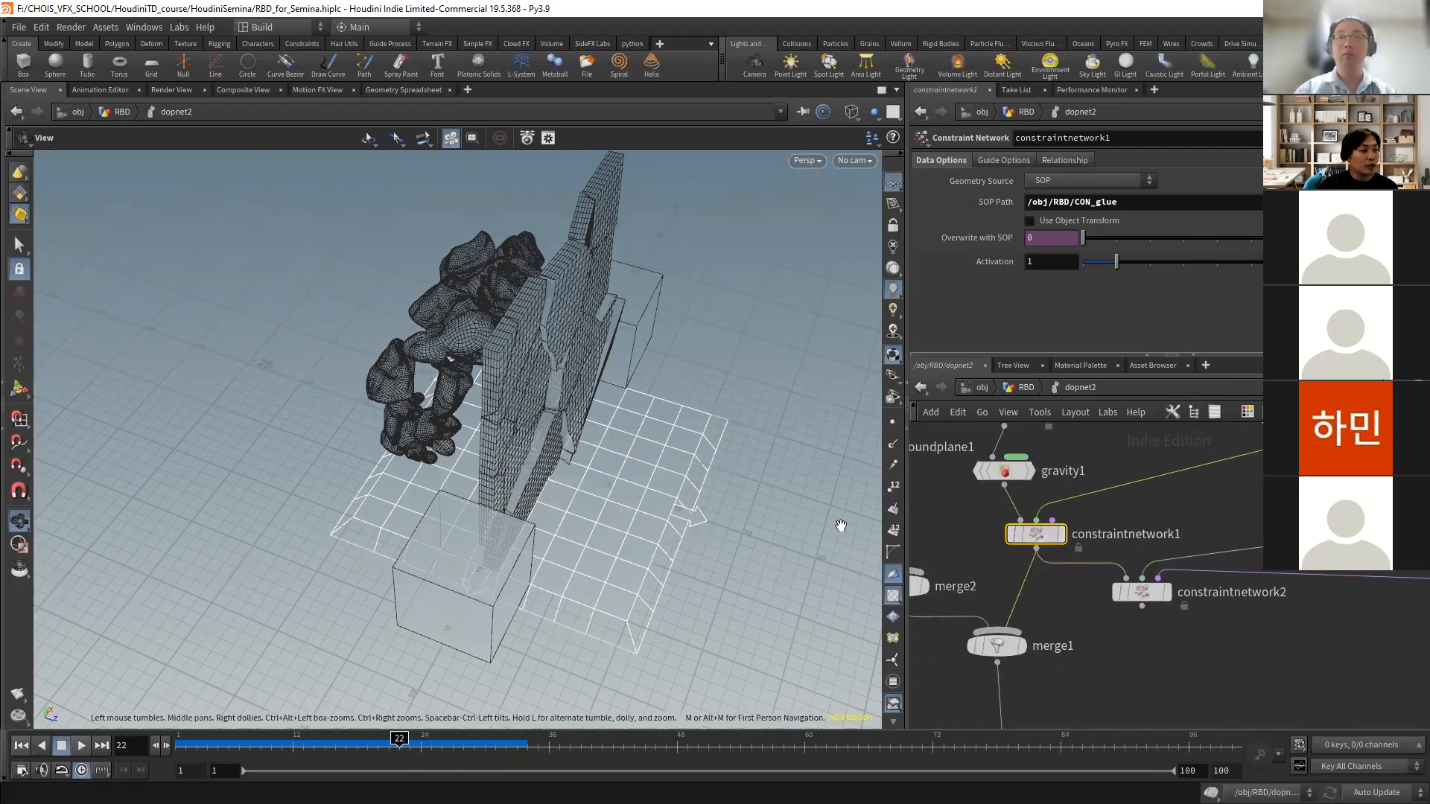
# - Return to the RBD network, display pointwrangle8 and examine its code and the fractured wall
pyautogui.click(1006, 390)
pyautogui.scroll(-4, 1173, 547)
pyautogui.moveTo(1285, 517); pyautogui.dragTo(1051, 603, button='middle')
pyautogui.scroll(-4, 1076, 603)
pyautogui.scroll(8, 1054, 551)
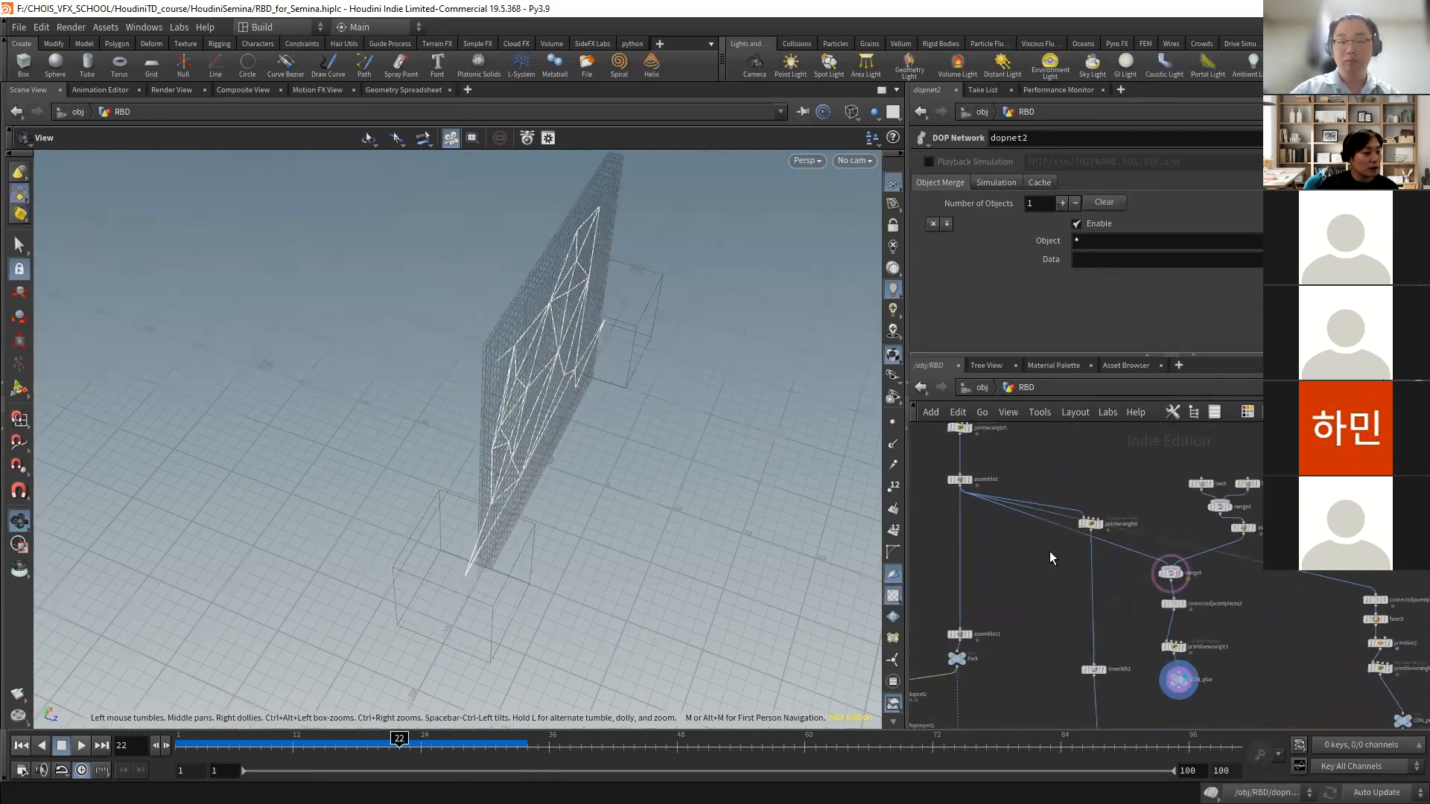
pyautogui.click(1102, 519)
pyautogui.moveTo(1102, 521); pyautogui.dragTo(1070, 588)
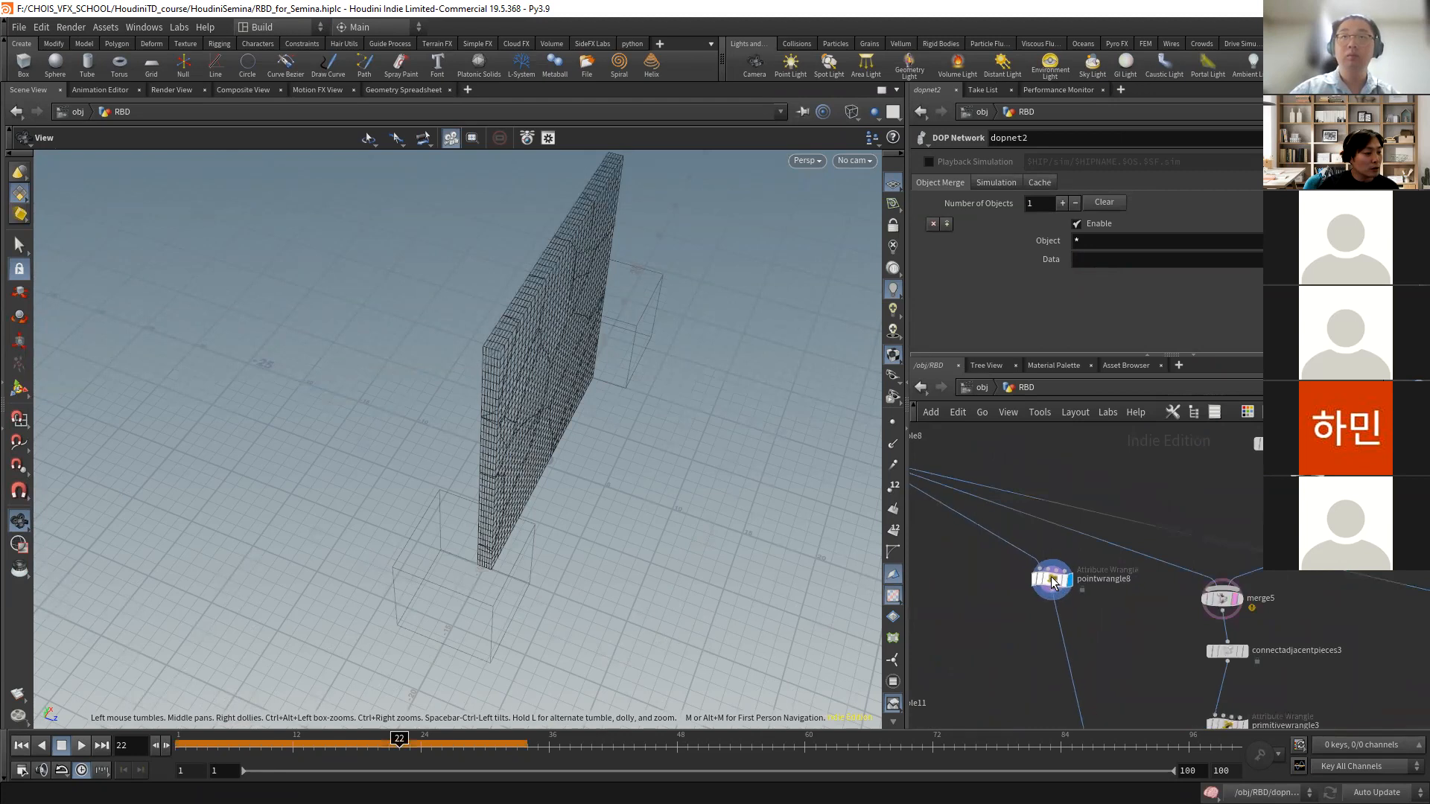
pyautogui.moveTo(559, 323); pyautogui.dragTo(486, 255)
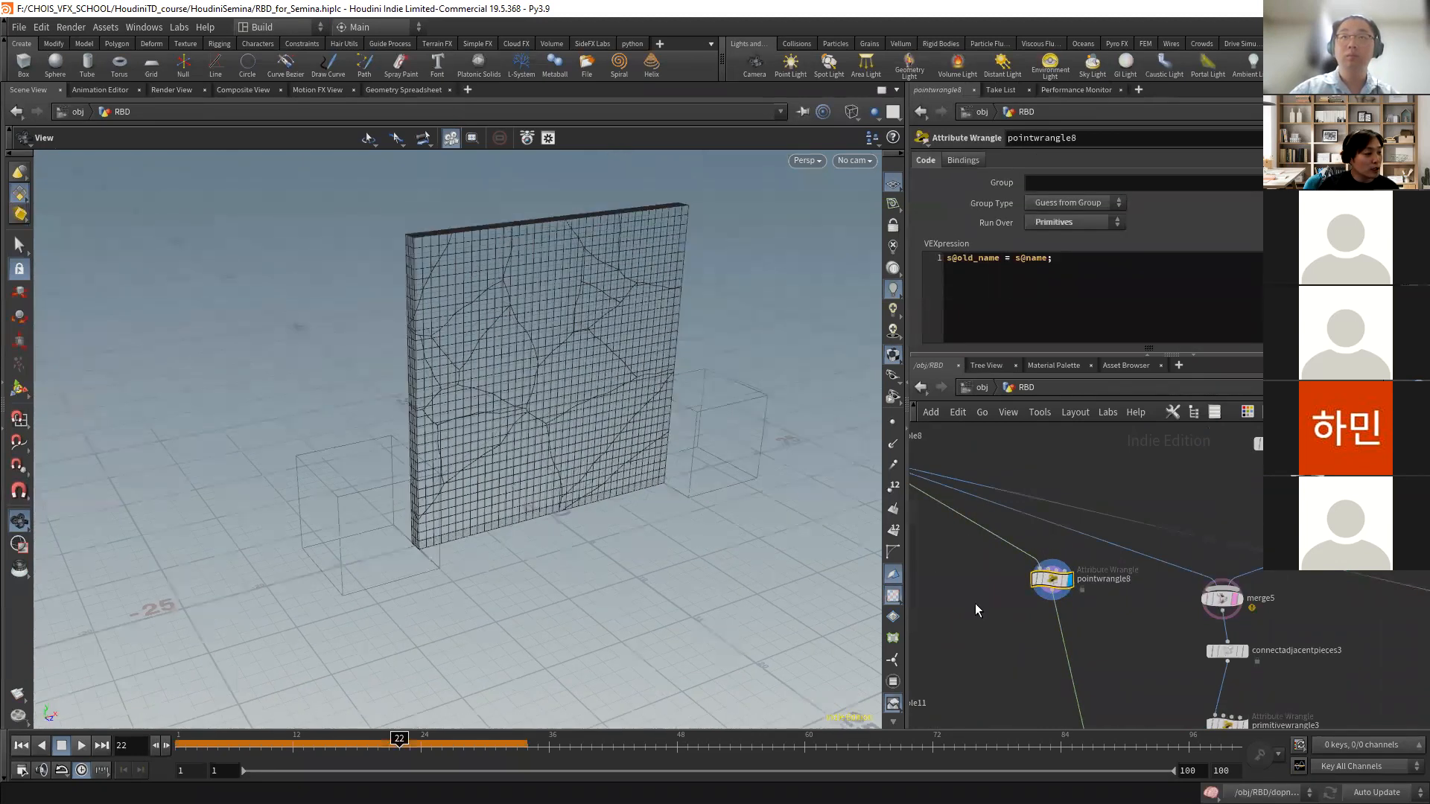
# - Display connectadjacentpieces4 in the pin constraint branch and examine its connection lines from the front of the wall
pyautogui.scroll(-4, 1029, 573)
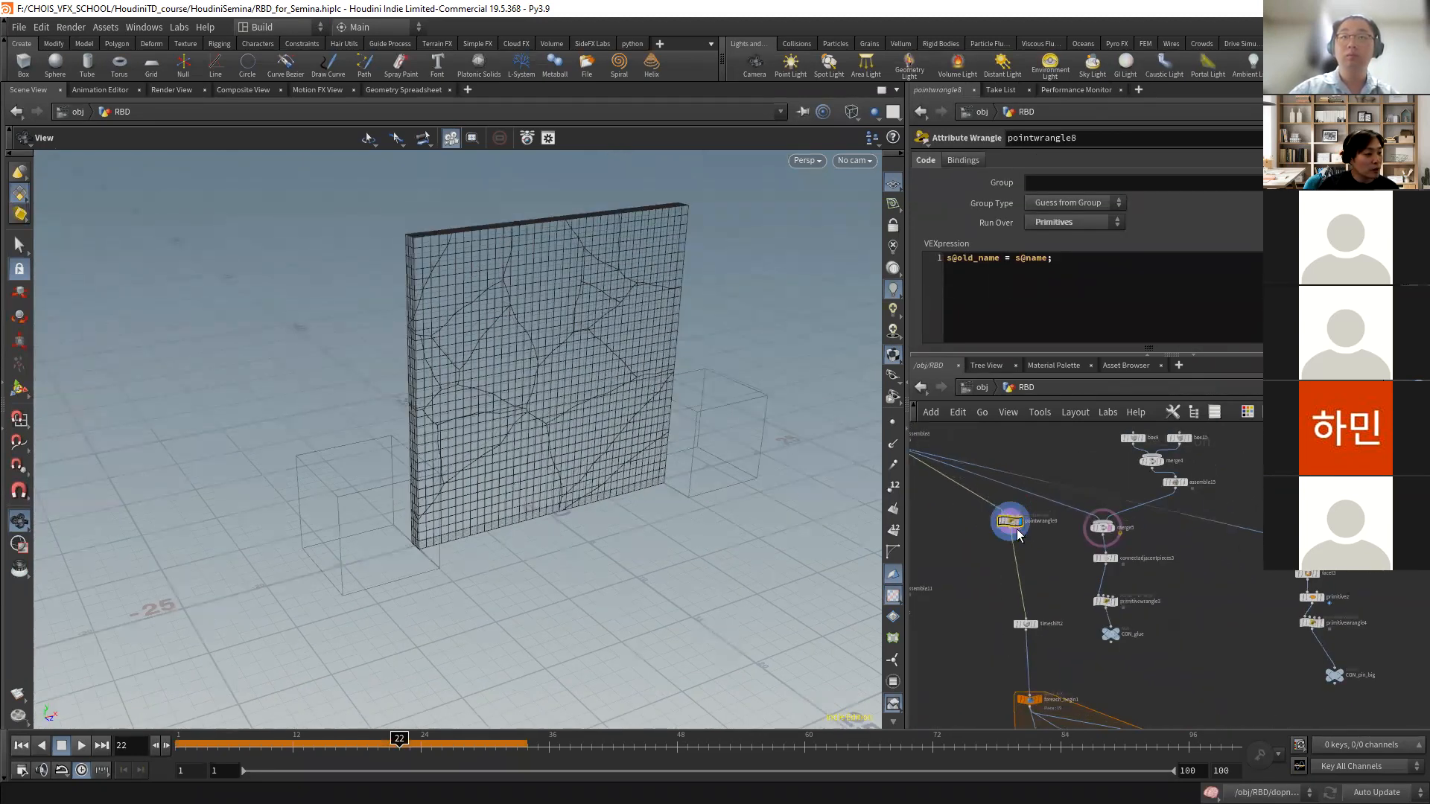
pyautogui.scroll(2, 1258, 545)
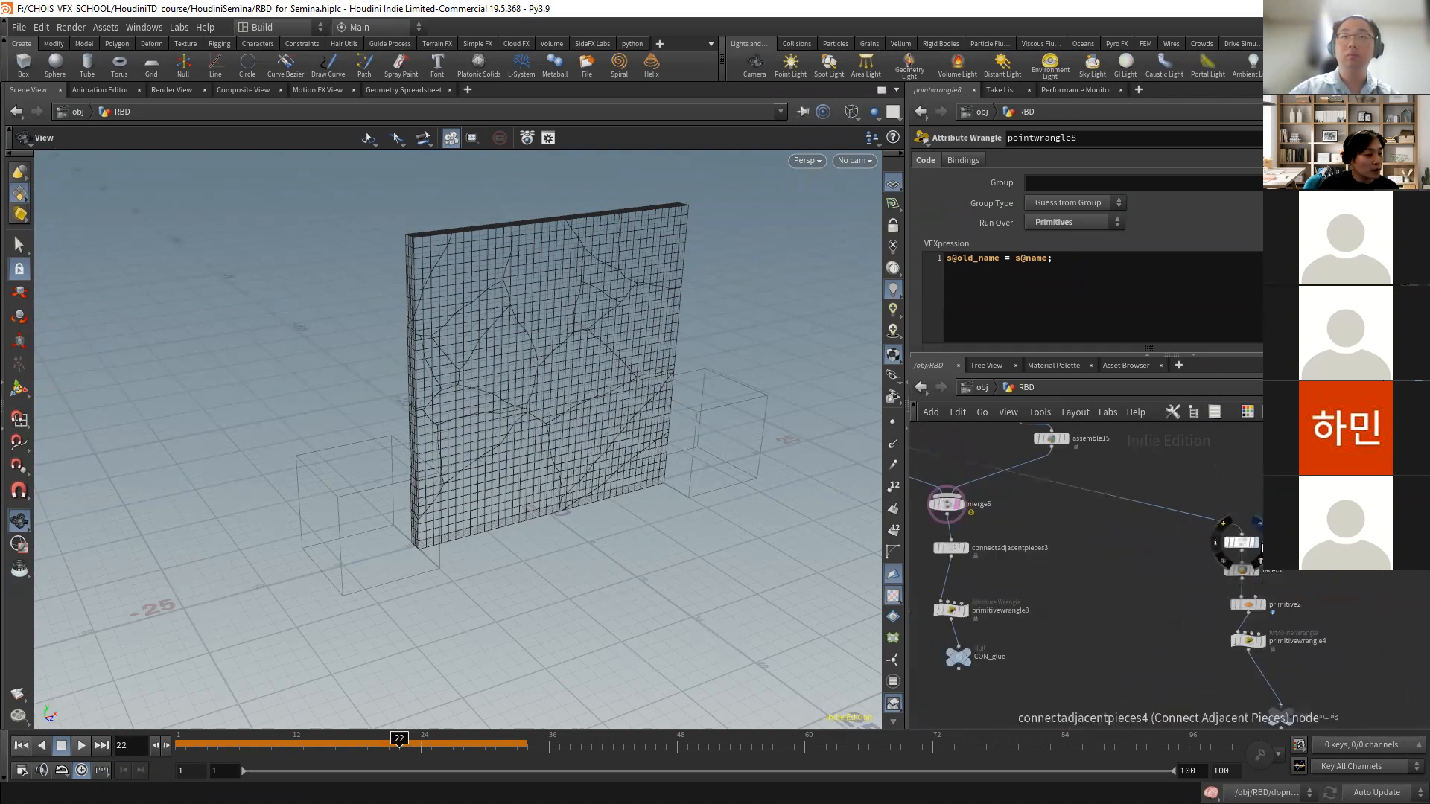
pyautogui.click(1258, 545)
pyautogui.click(1239, 542)
pyautogui.moveTo(583, 317); pyautogui.dragTo(507, 288)
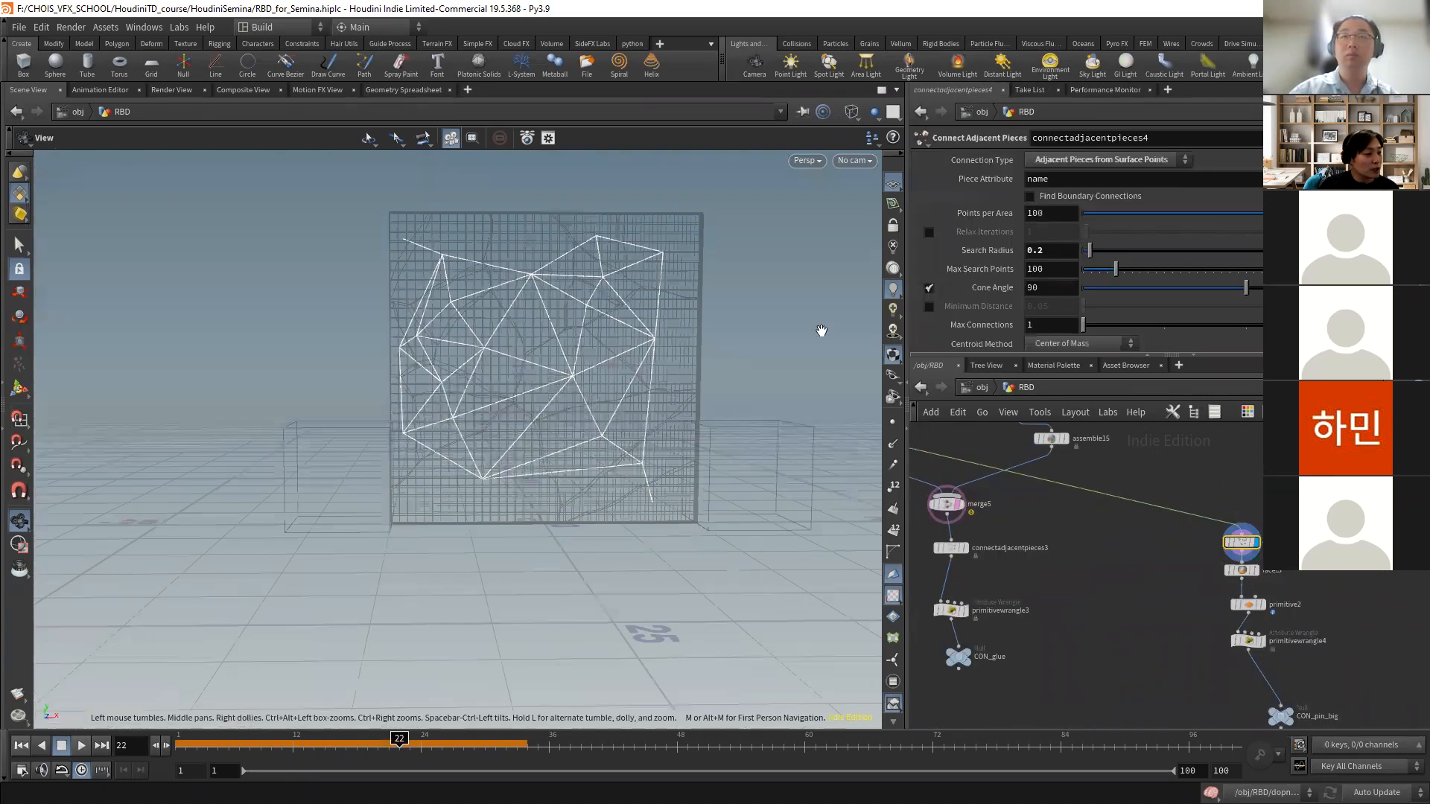
pyautogui.moveTo(1222, 500); pyautogui.dragTo(1156, 470, button='middle')
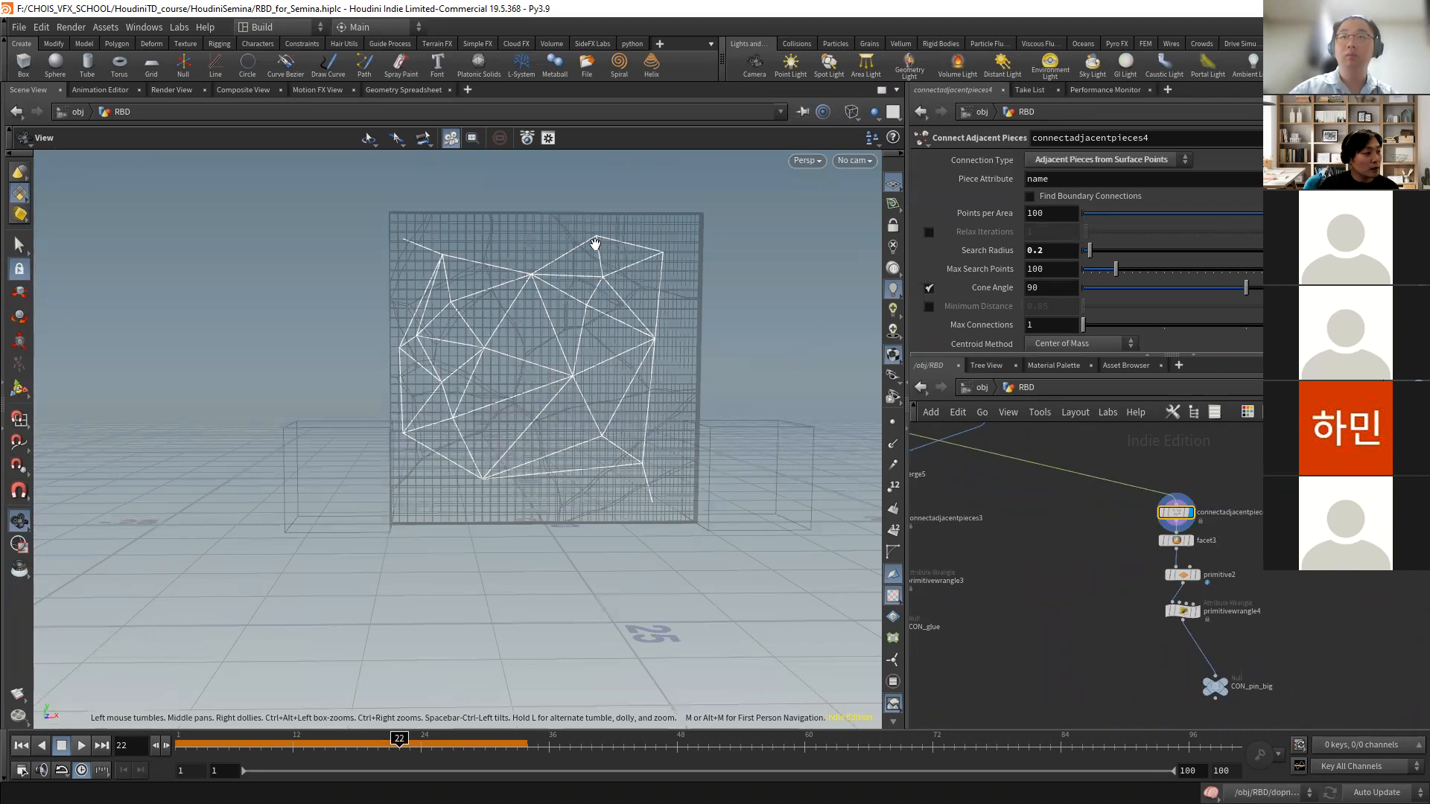
pyautogui.moveTo(1189, 515); pyautogui.dragTo(1189, 493)
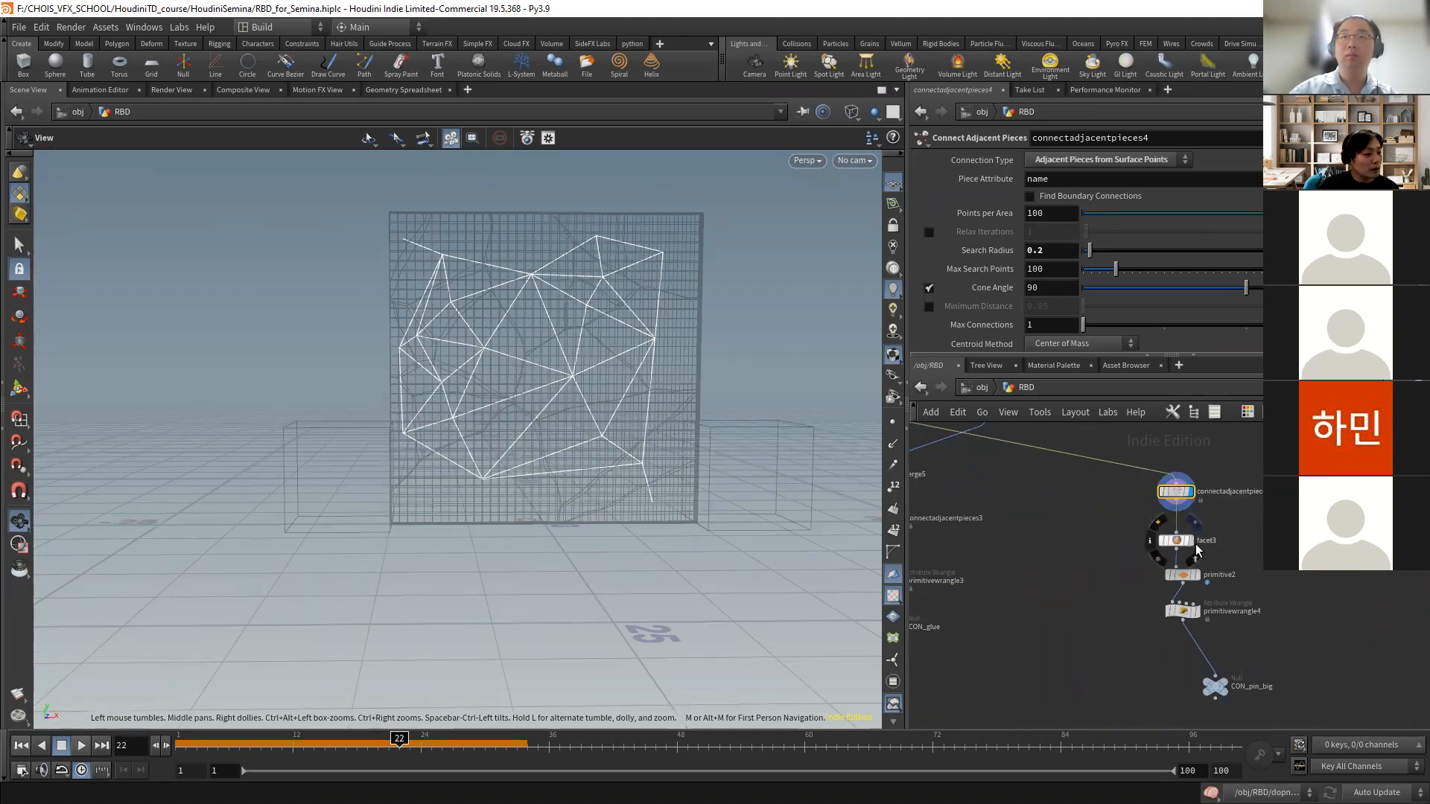
# - Display facet3 and primitive2 in turn, inspect their parameters and enlarge the parameter area
pyautogui.click(1175, 543)
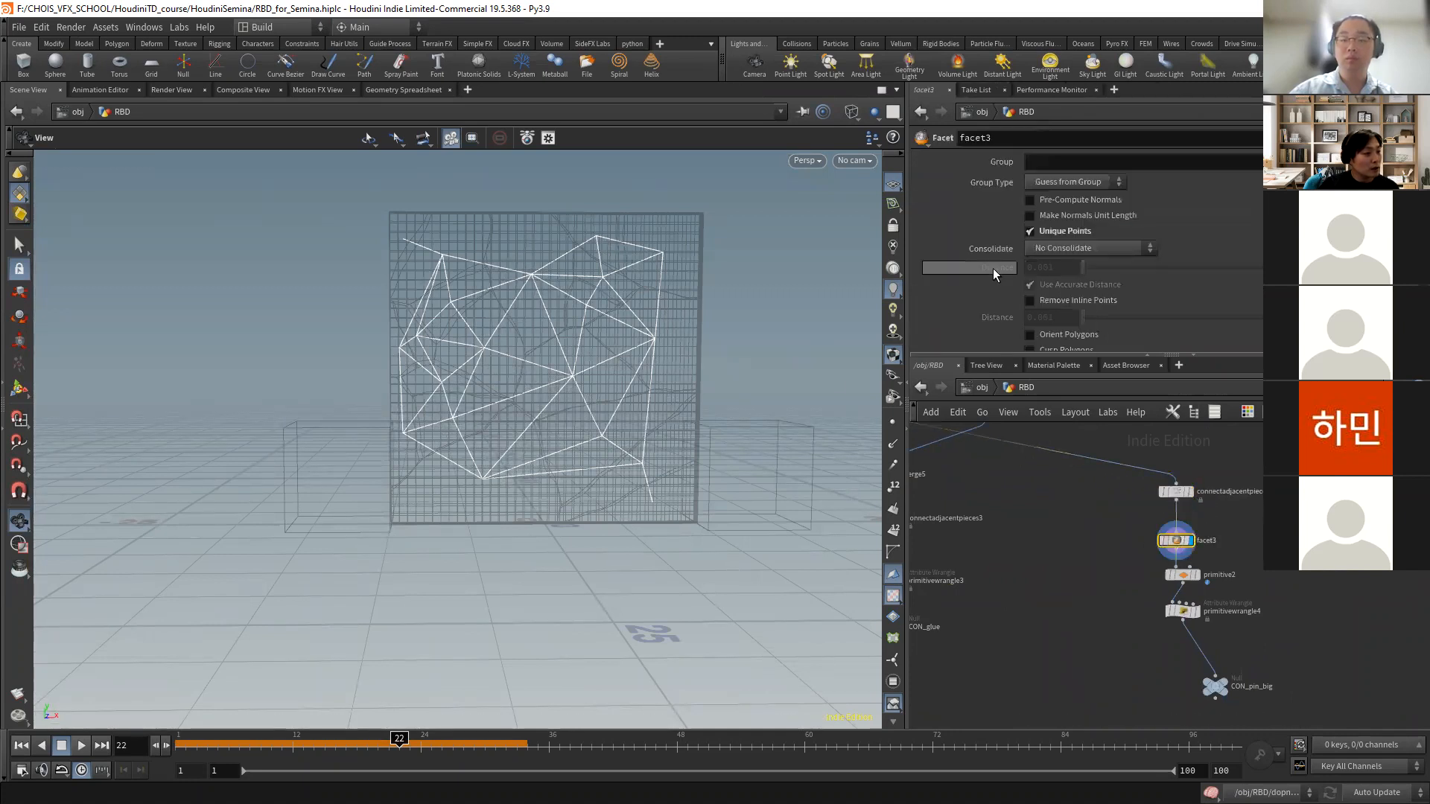
pyautogui.click(1196, 575)
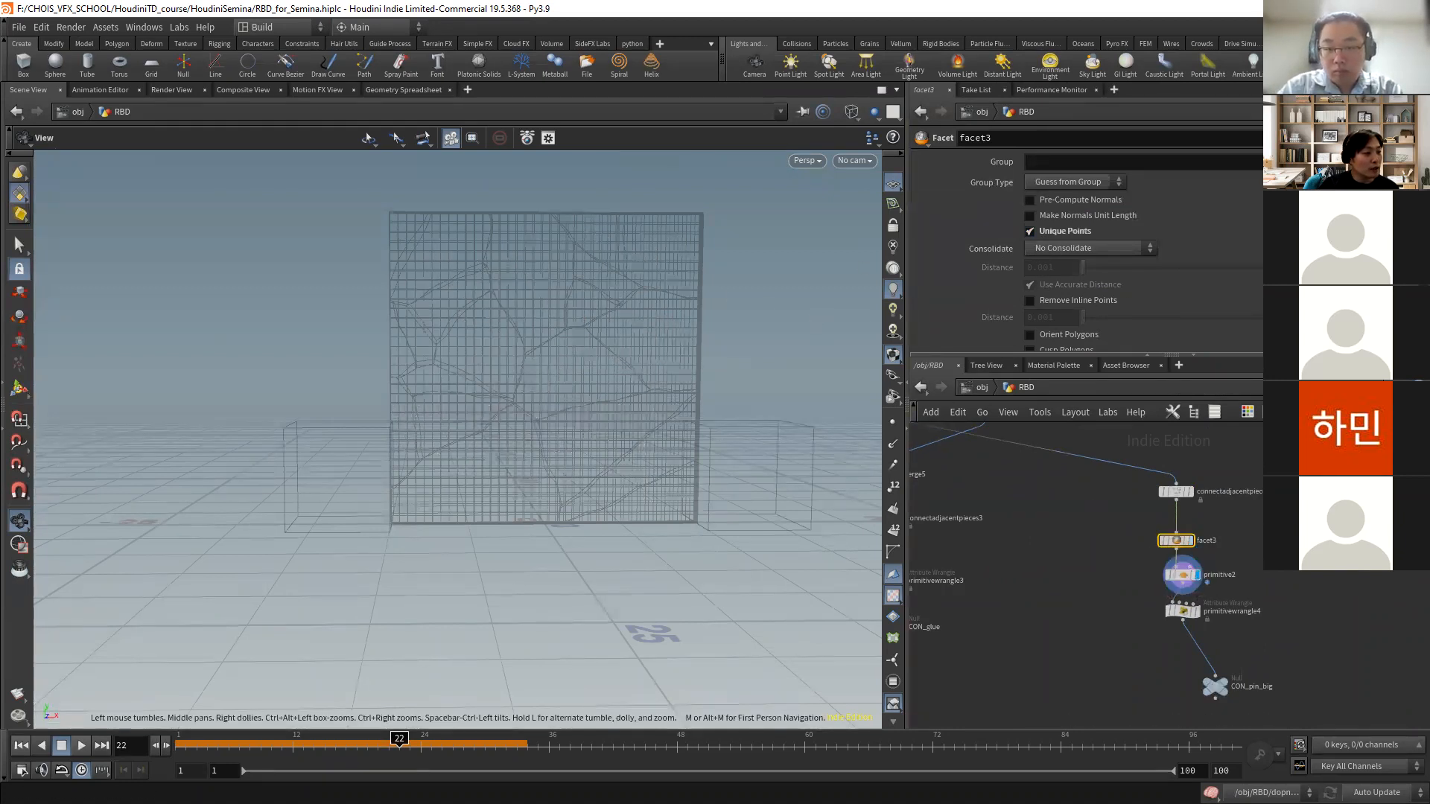
pyautogui.scroll(-3, 1087, 246)
pyautogui.scroll(3, 1087, 253)
pyautogui.click(1182, 575)
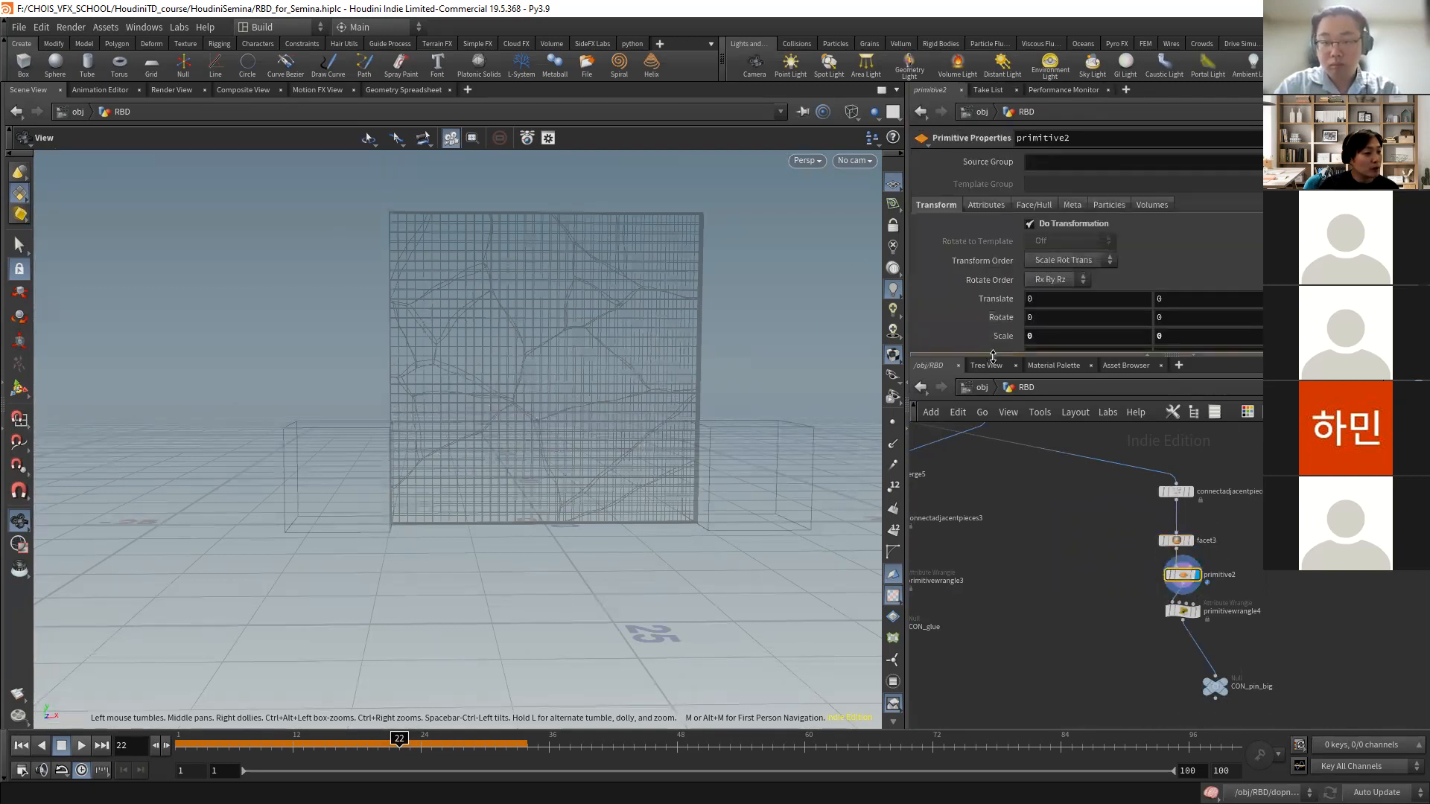
pyautogui.moveTo(993, 355); pyautogui.dragTo(993, 411)
pyautogui.moveTo(1002, 335); pyautogui.dragTo(1015, 362, button='middle')
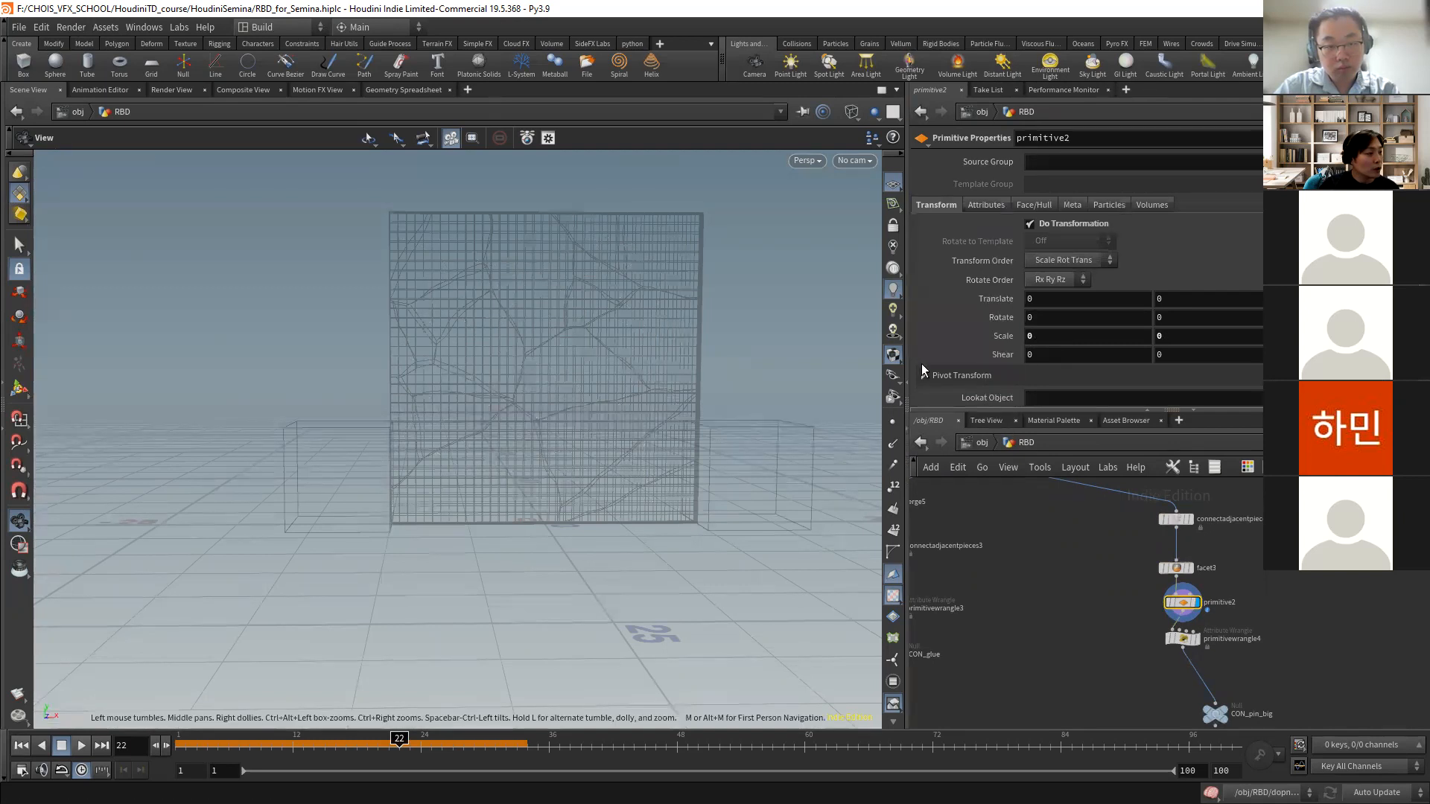
# - Turn on point display and examine primitive2's constraint points on the wall up close
pyautogui.moveTo(429, 244); pyautogui.dragTo(463, 256)
pyautogui.moveTo(462, 256); pyautogui.dragTo(726, 300, button='right')
pyautogui.moveTo(437, 325); pyautogui.dragTo(478, 313)
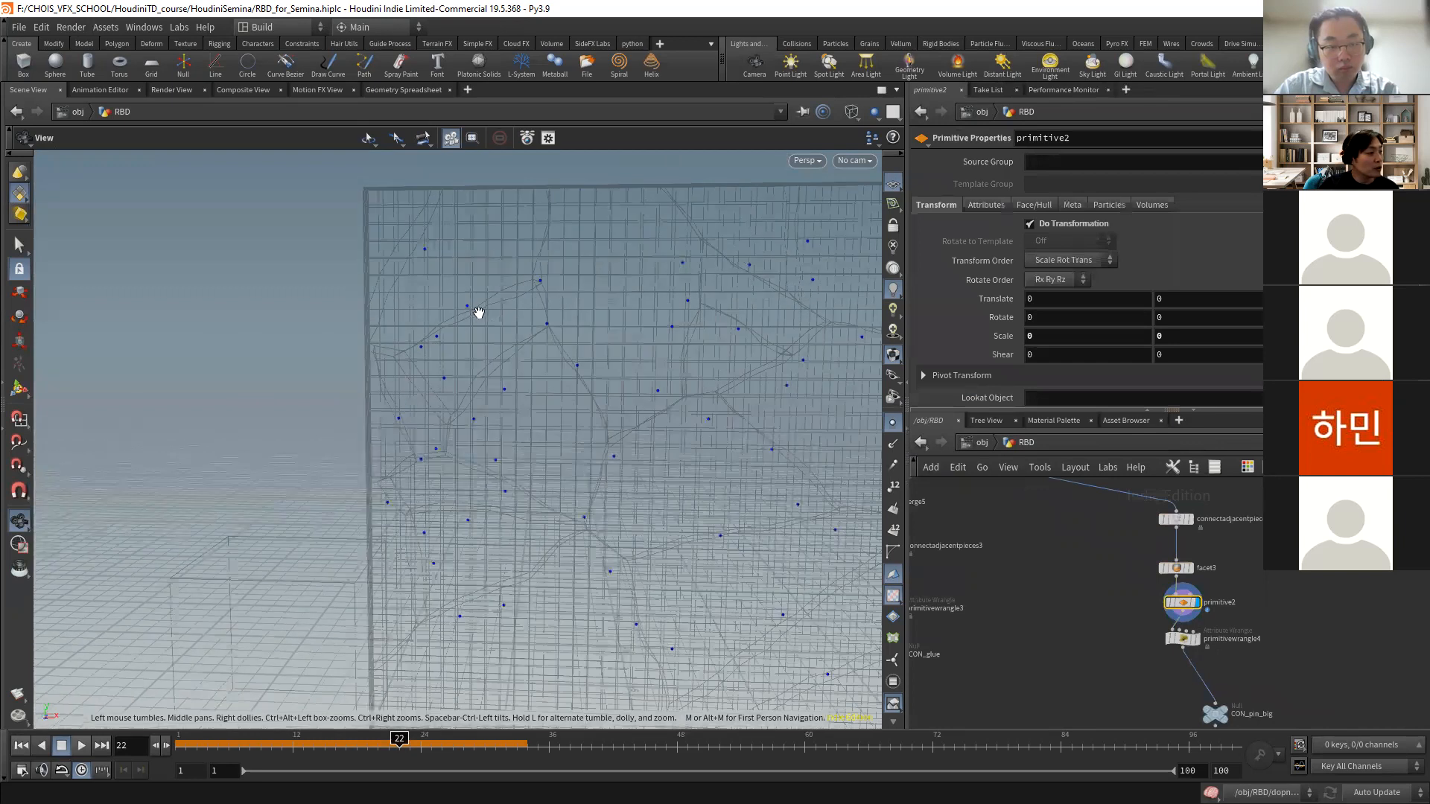
pyautogui.moveTo(1206, 647); pyautogui.dragTo(1136, 600, button='middle')
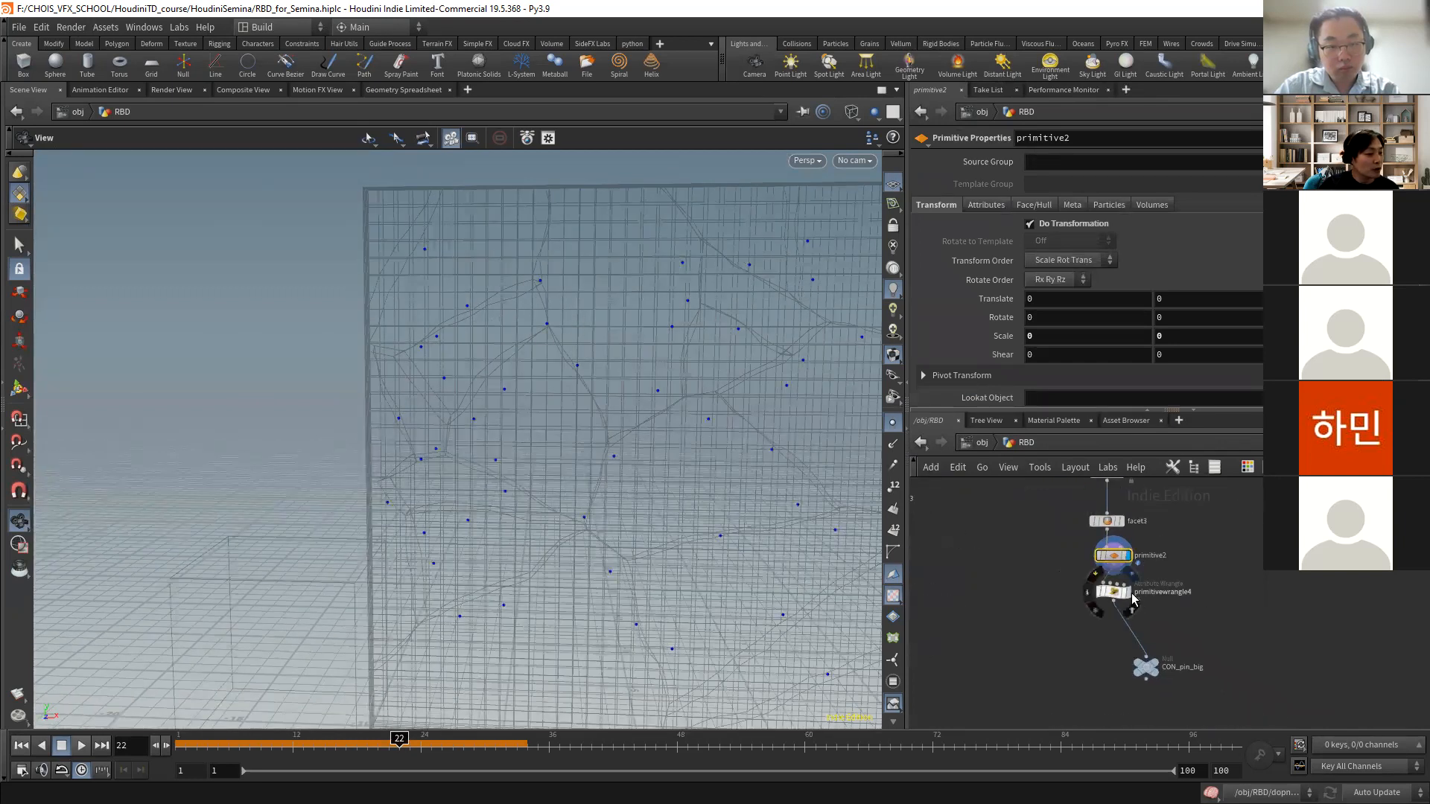
# - Display primitivewrangle4, read its constraint name and type code, and locate the CON_pin_big null below it
pyautogui.click(1115, 596)
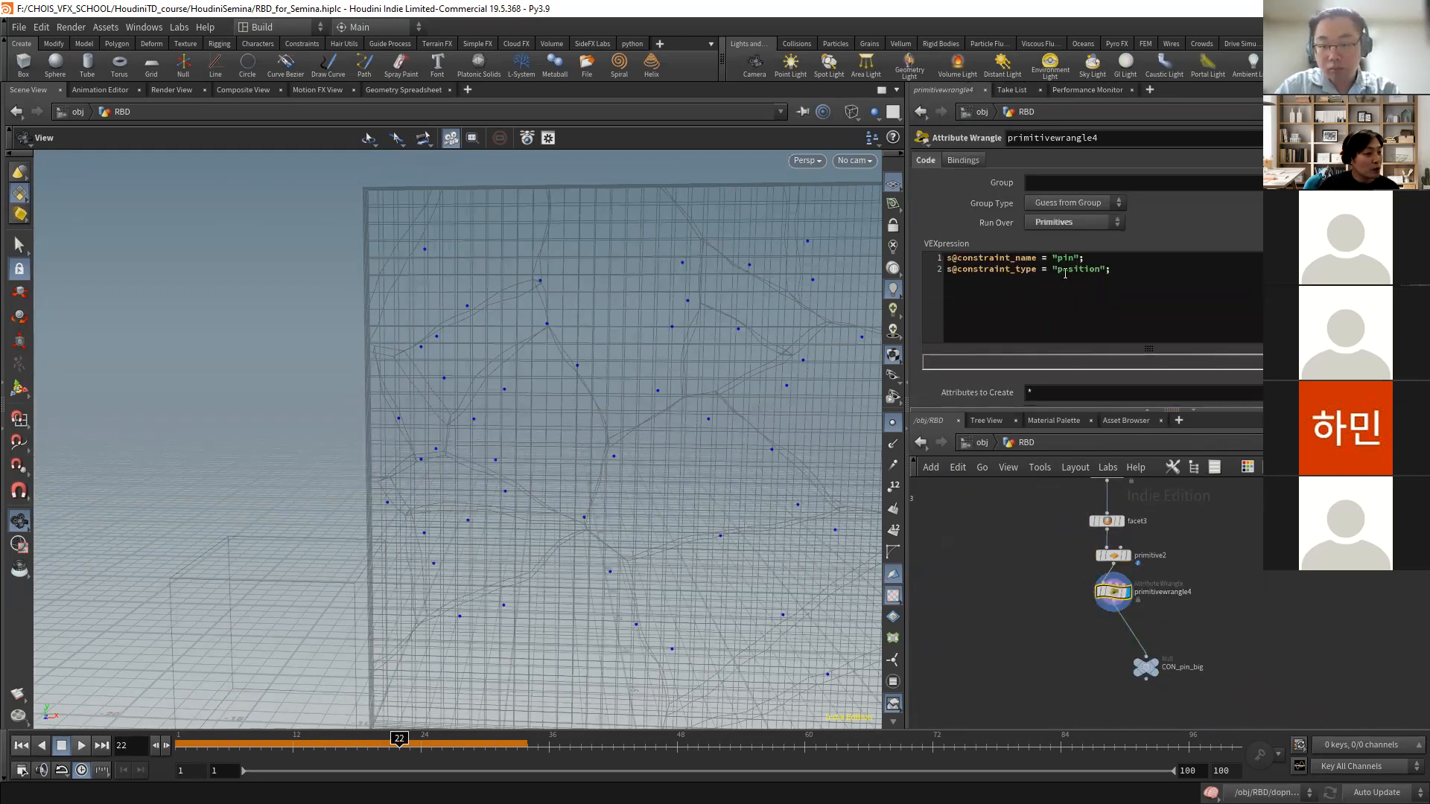
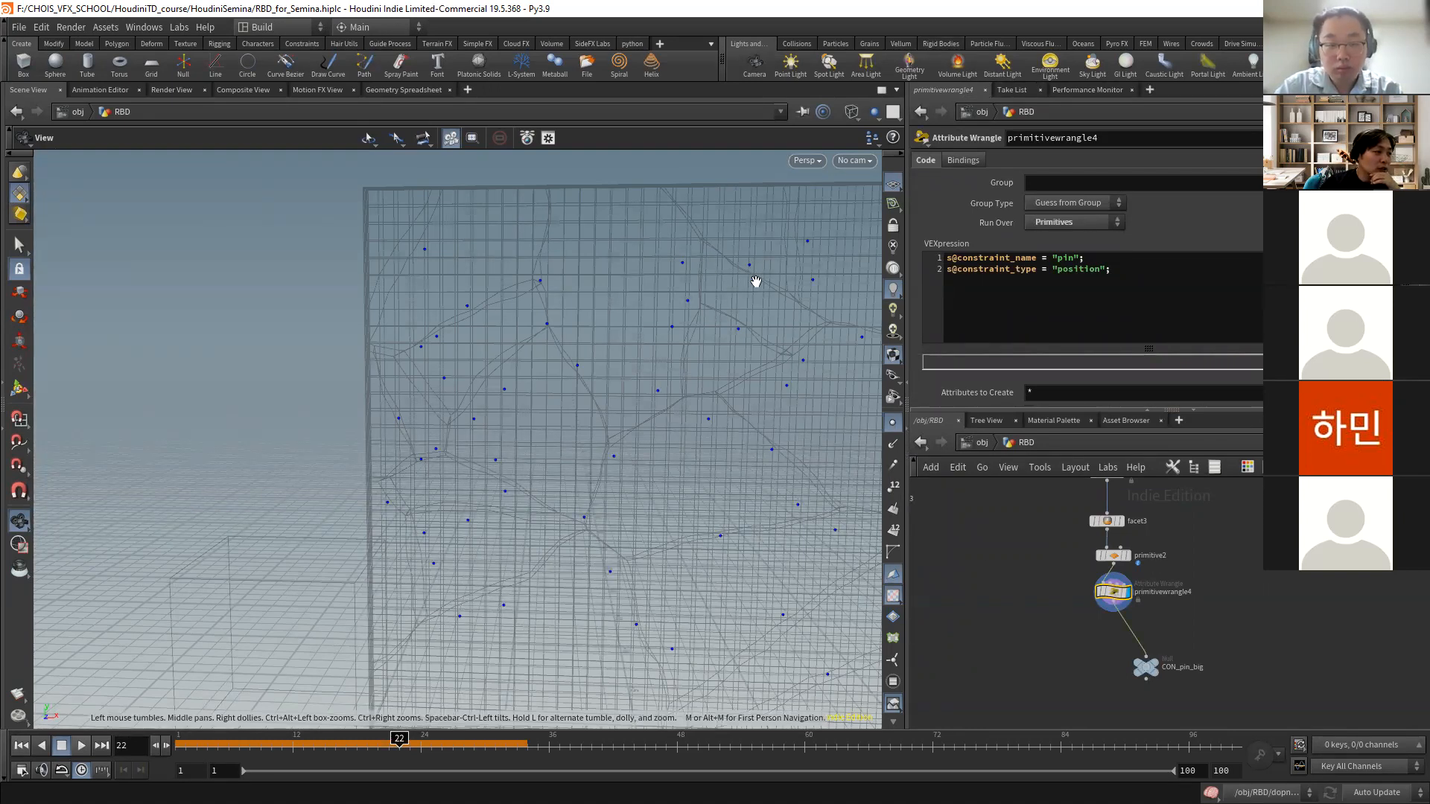
pyautogui.moveTo(790, 292); pyautogui.dragTo(856, 320)
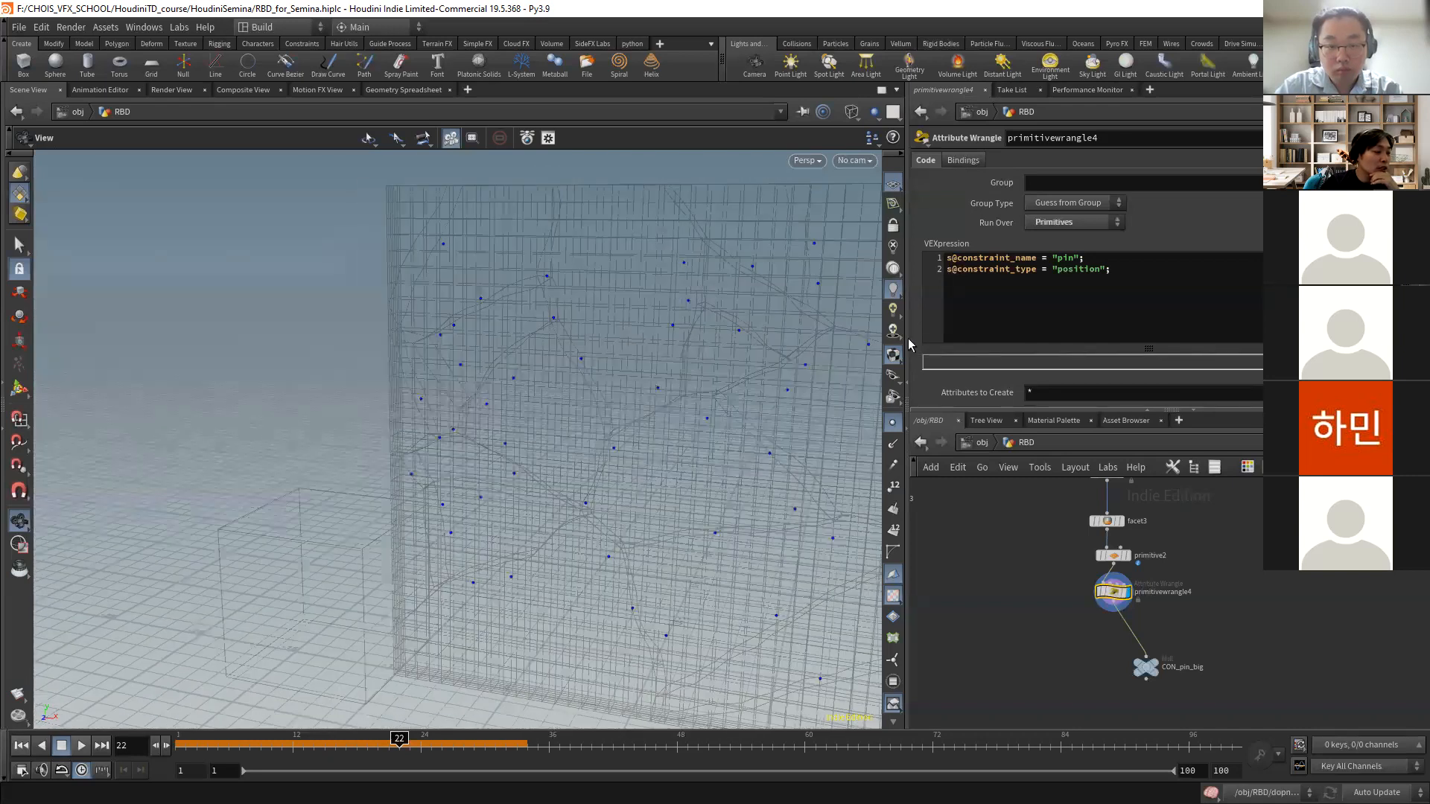
pyautogui.scroll(-2, 1057, 624)
pyautogui.moveTo(1039, 621); pyautogui.dragTo(1152, 640, button='middle')
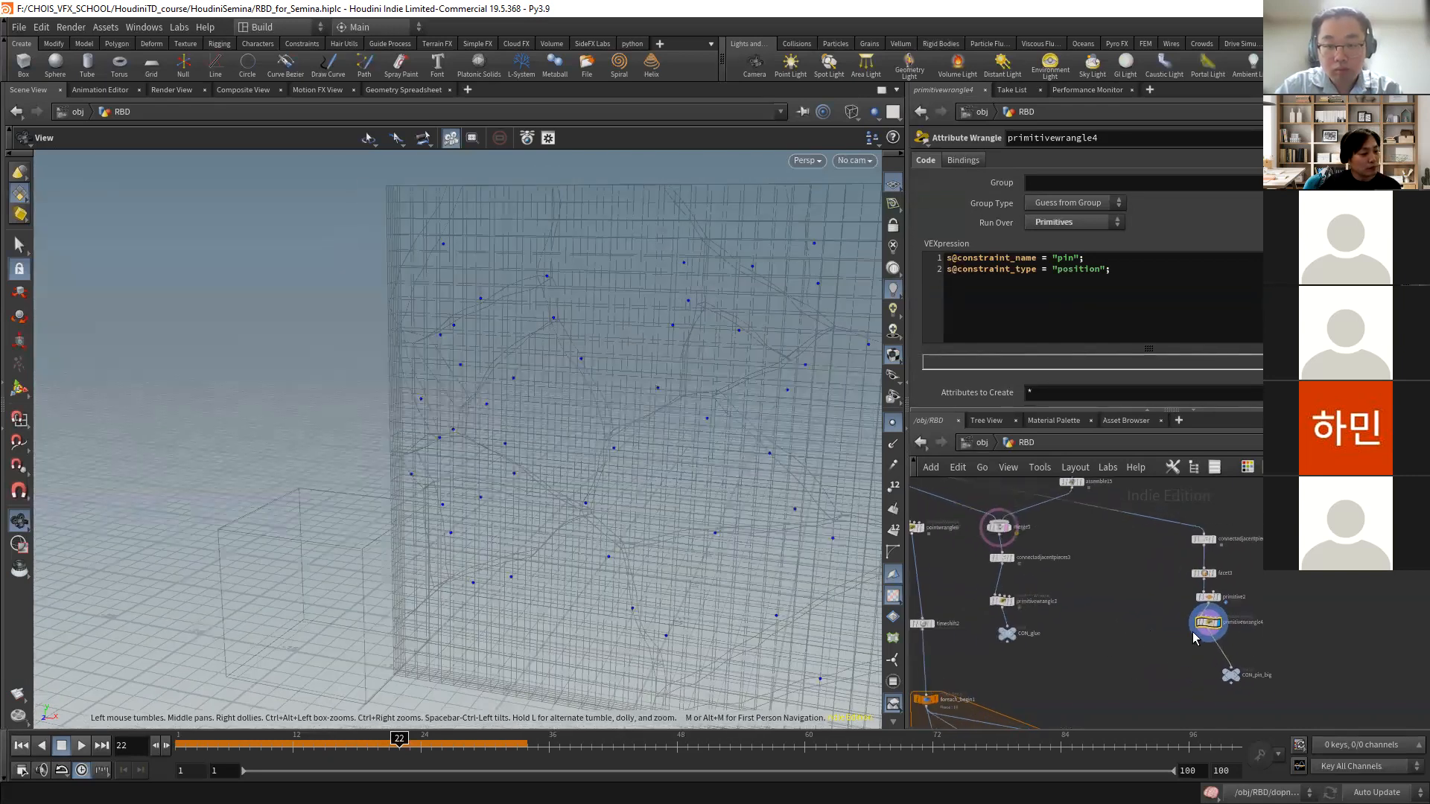
pyautogui.scroll(2, 1206, 622)
pyautogui.moveTo(1032, 537); pyautogui.dragTo(1117, 546, button='middle')
pyautogui.scroll(-3, 1234, 565)
pyautogui.scroll(3, 1260, 633)
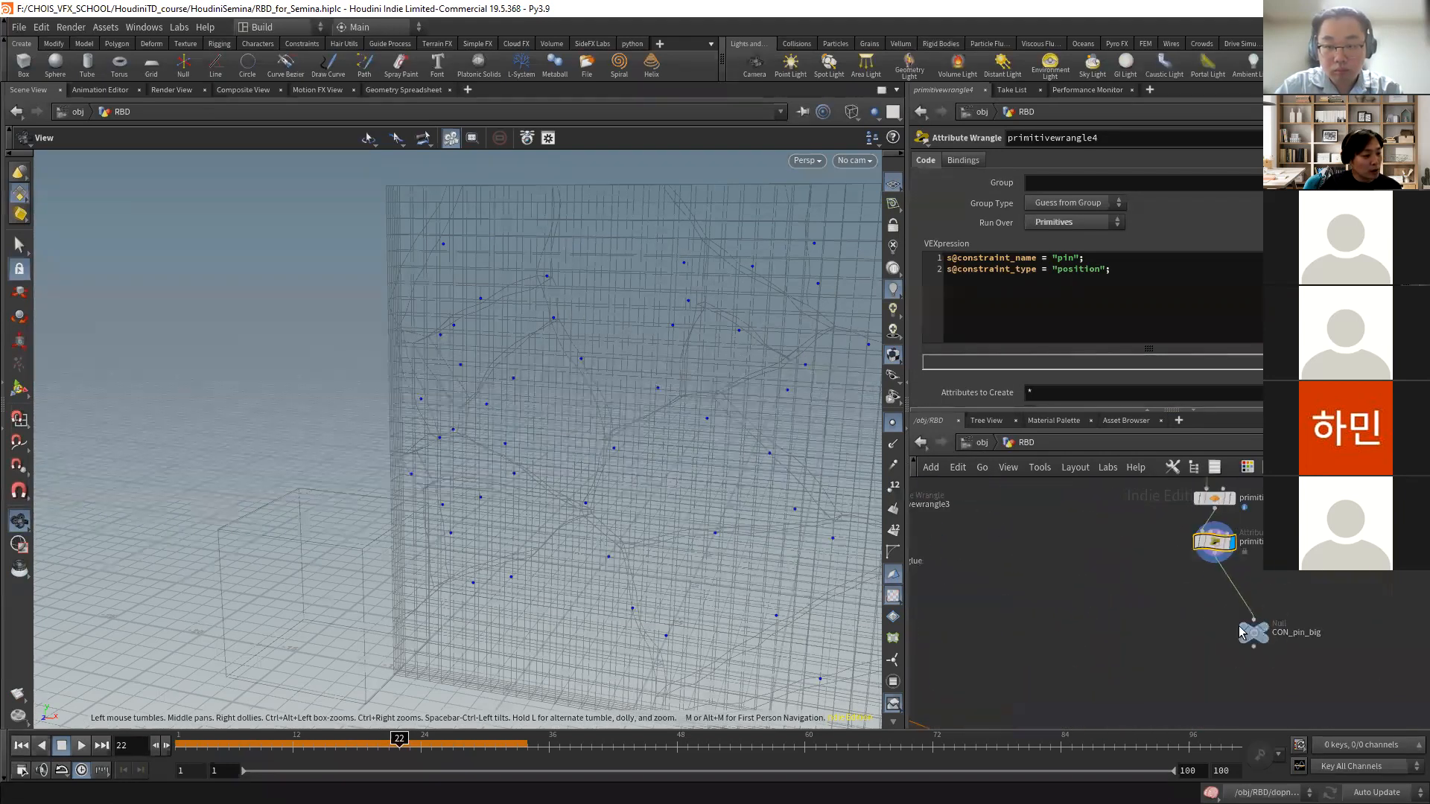
# - Return the timeline to the first frame and reopen dopnet2
pyautogui.scroll(-4, 1244, 615)
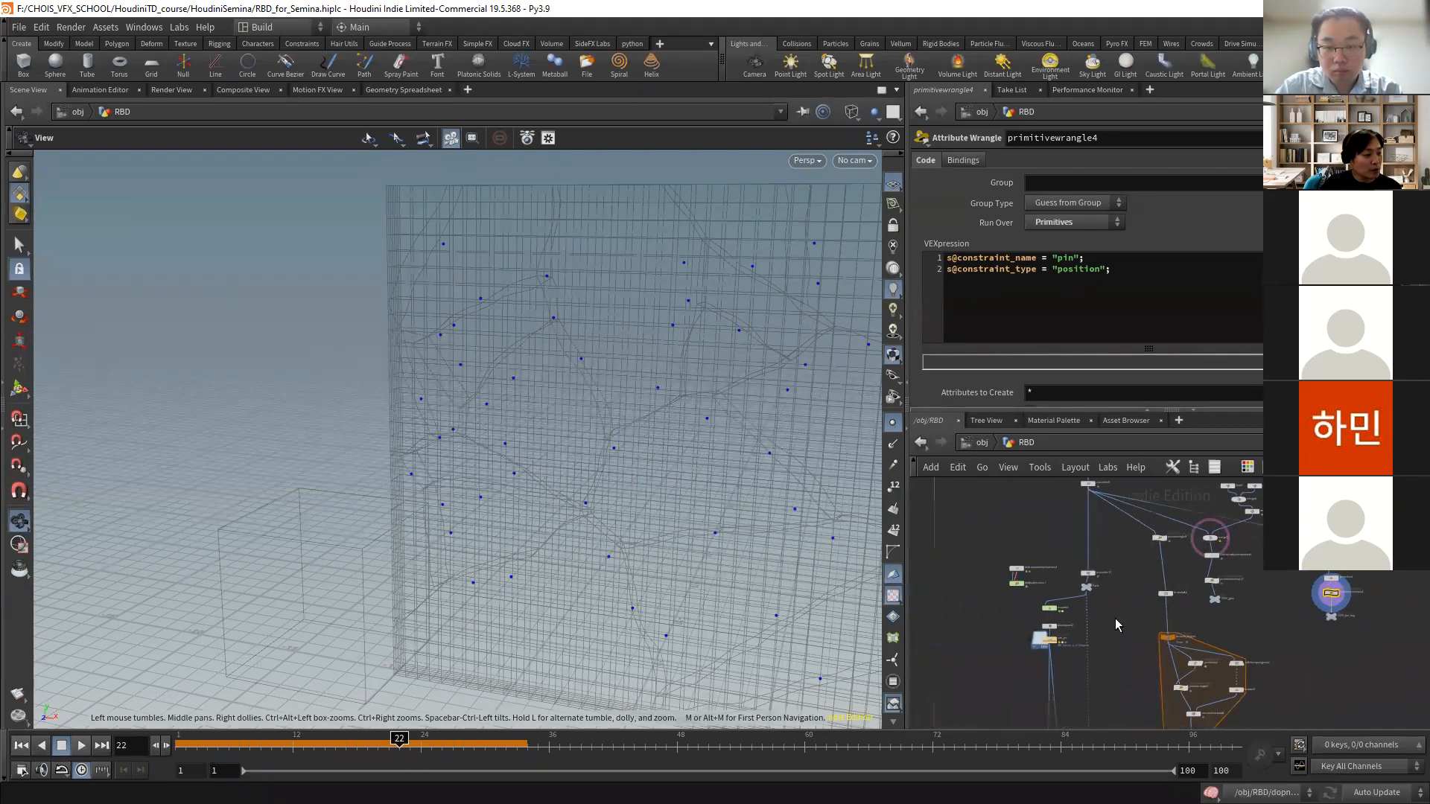
pyautogui.moveTo(1115, 618); pyautogui.dragTo(1118, 585, button='middle')
pyautogui.click(21, 746)
pyautogui.scroll(5, 1046, 585)
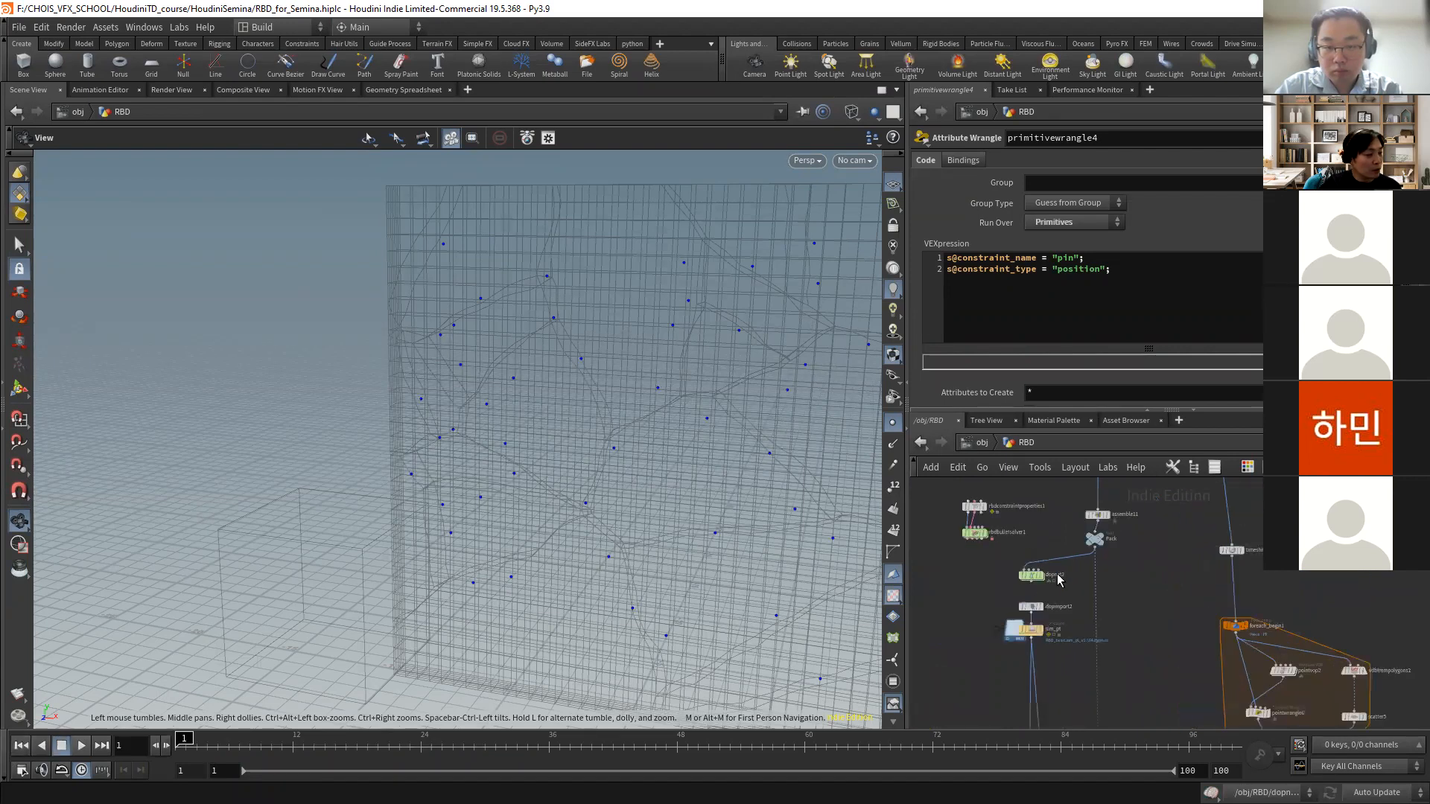
pyautogui.click(1036, 572)
pyautogui.doubleClick(1036, 571)
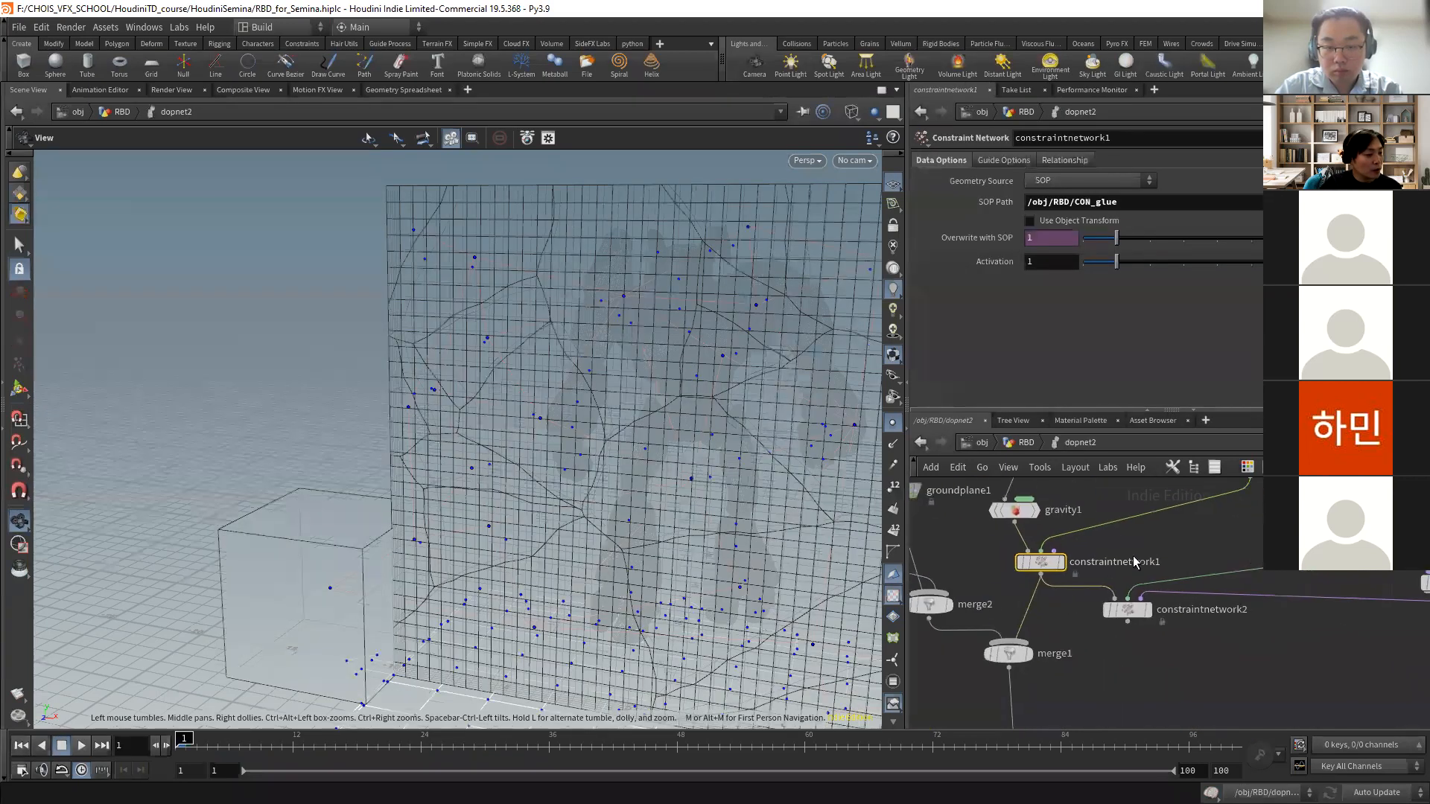
# - Insert constraintnetwork2, which reads CON_pin_big, between constraintnetwork1 and merge1
pyautogui.moveTo(1127, 609); pyautogui.dragTo(1046, 610)
pyautogui.moveTo(1321, 580); pyautogui.dragTo(1303, 613)
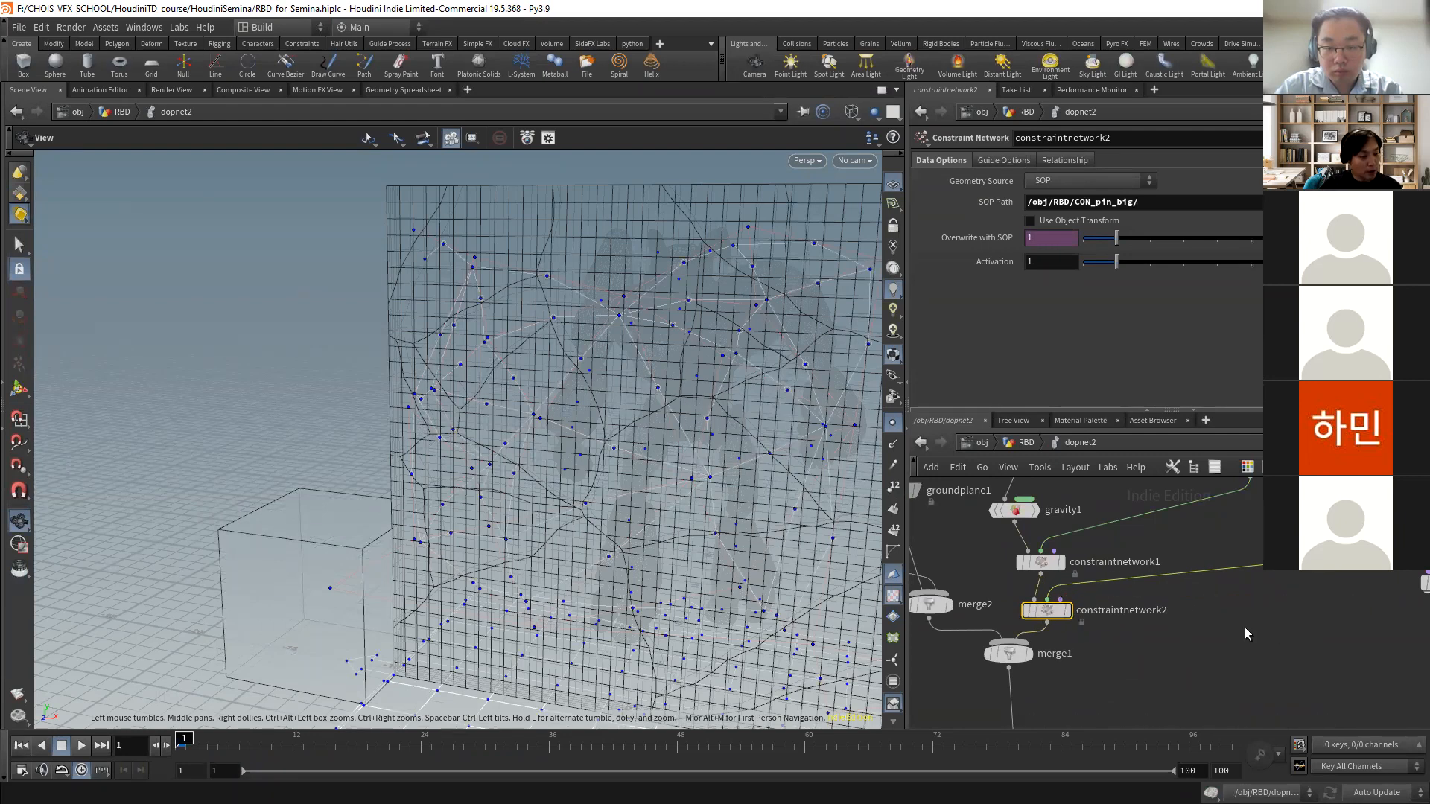
pyautogui.moveTo(1172, 643); pyautogui.dragTo(1220, 594, button='middle')
# - Play the simulation with both constraint networks and examine how the character's impact breaks the wall
pyautogui.moveTo(585, 388); pyautogui.dragTo(673, 368)
pyautogui.moveTo(465, 259); pyautogui.dragTo(626, 305)
pyautogui.moveTo(450, 317); pyautogui.dragTo(588, 406, button='right')
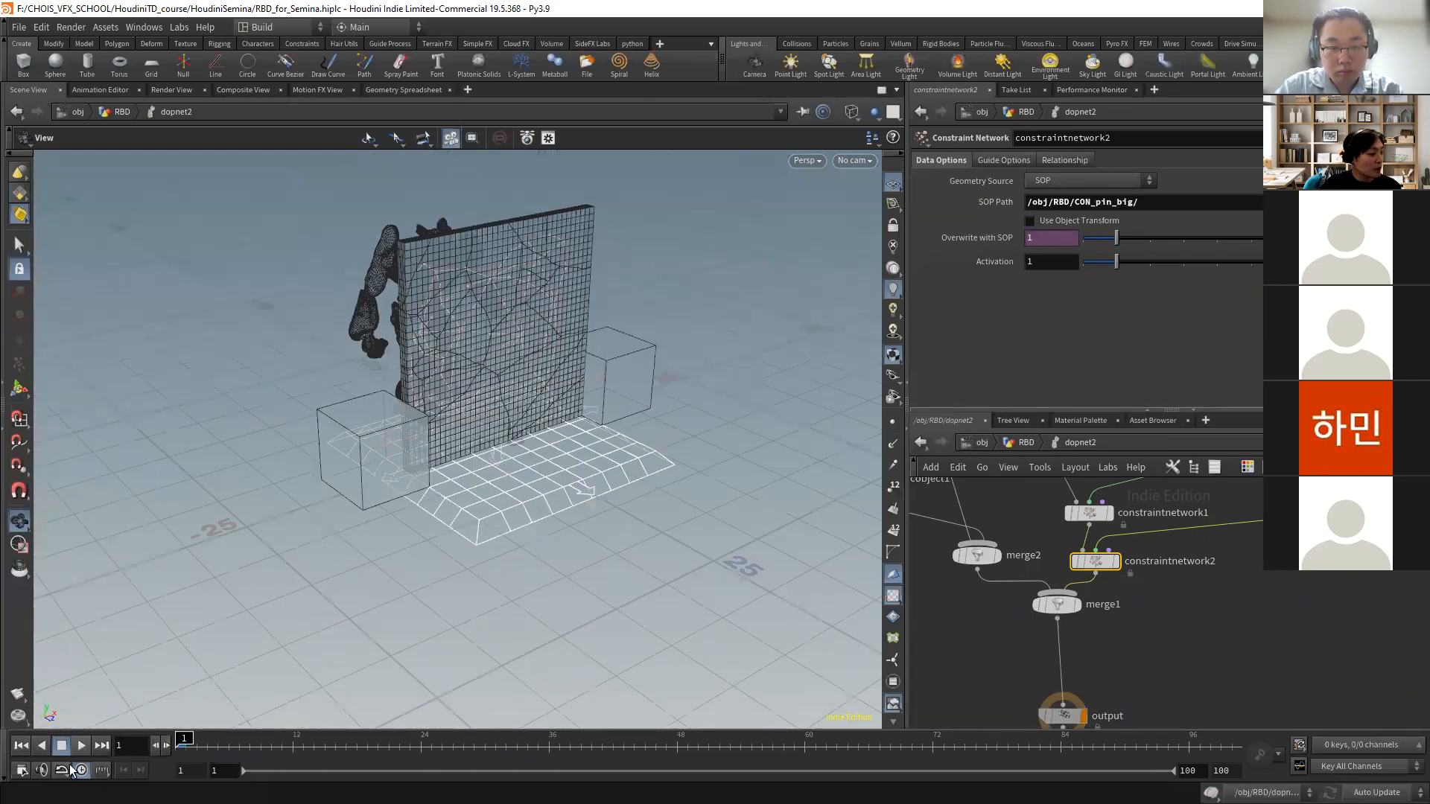
pyautogui.click(81, 745)
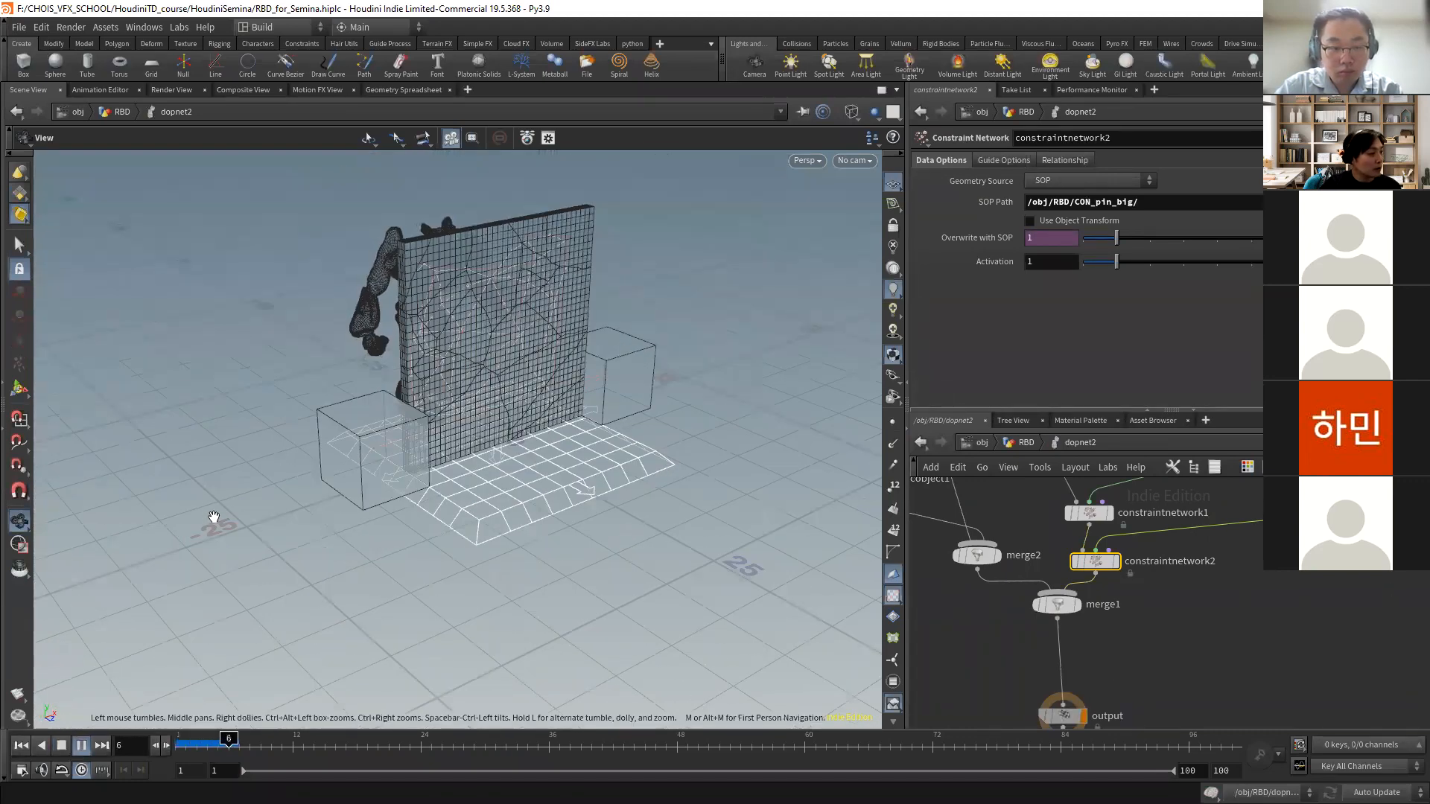
pyautogui.moveTo(587, 332); pyautogui.dragTo(626, 333)
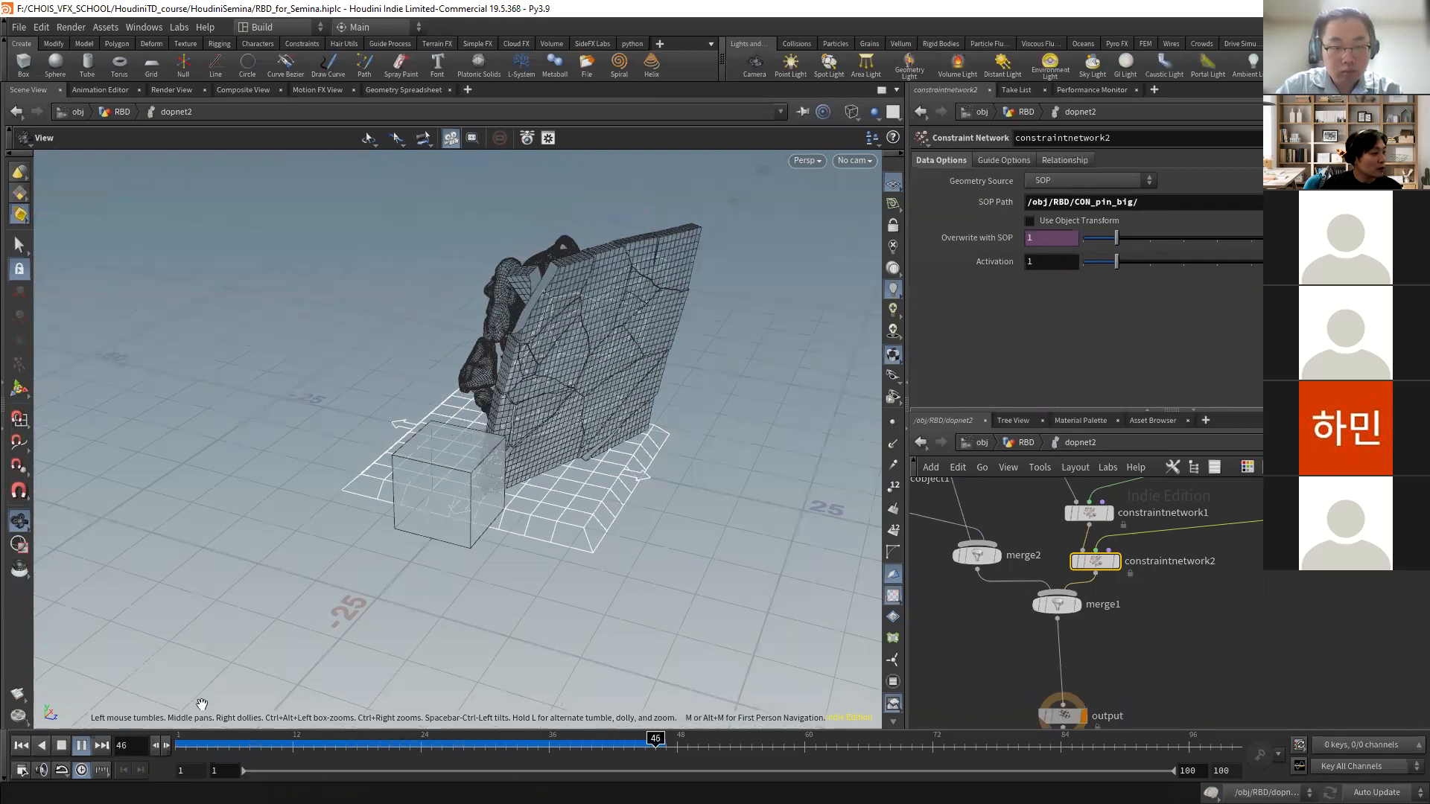
pyautogui.click(65, 745)
pyautogui.moveTo(632, 460); pyautogui.dragTo(495, 248)
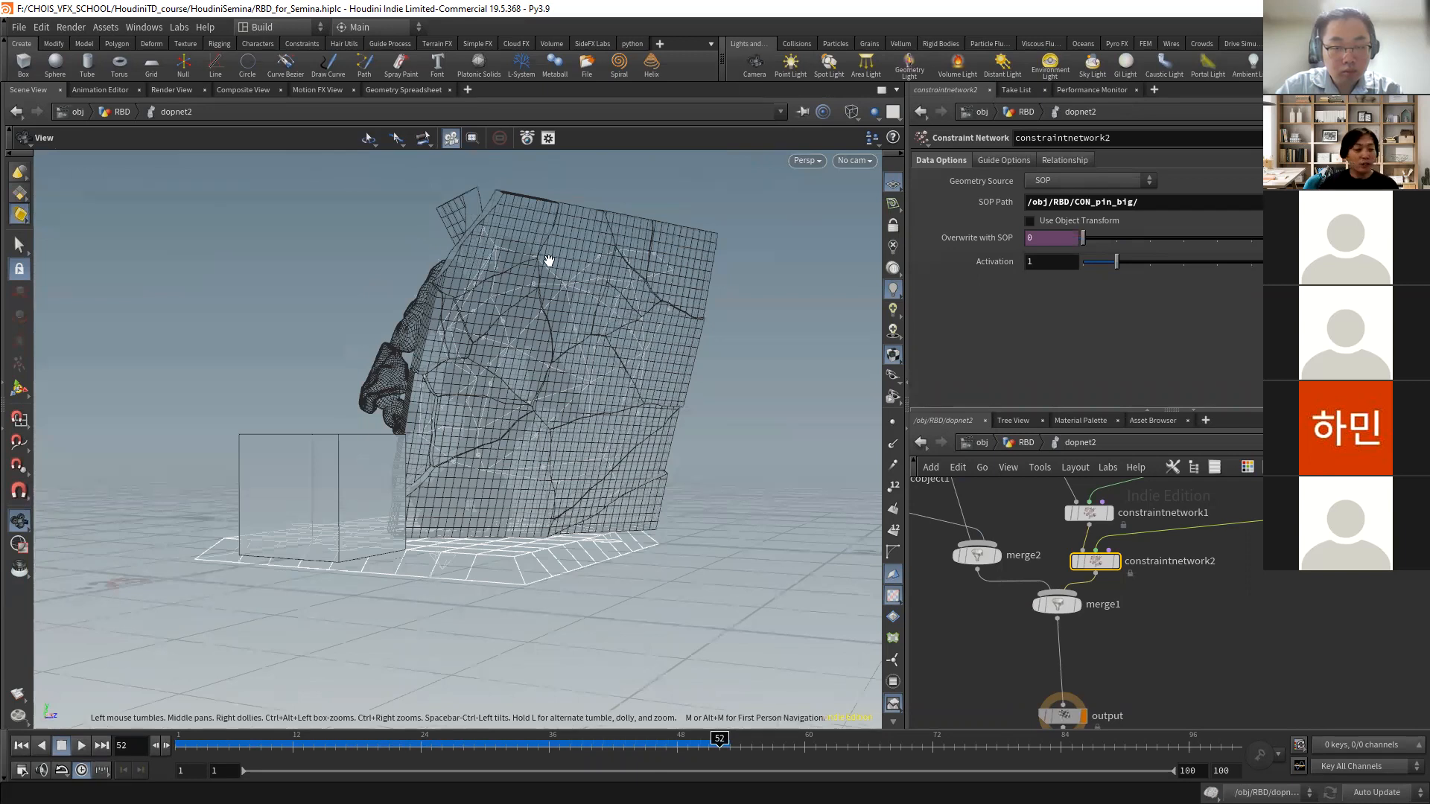
# - Rewind to frame 1 and examine the constraint lines on the intact wall up close
pyautogui.click(21, 745)
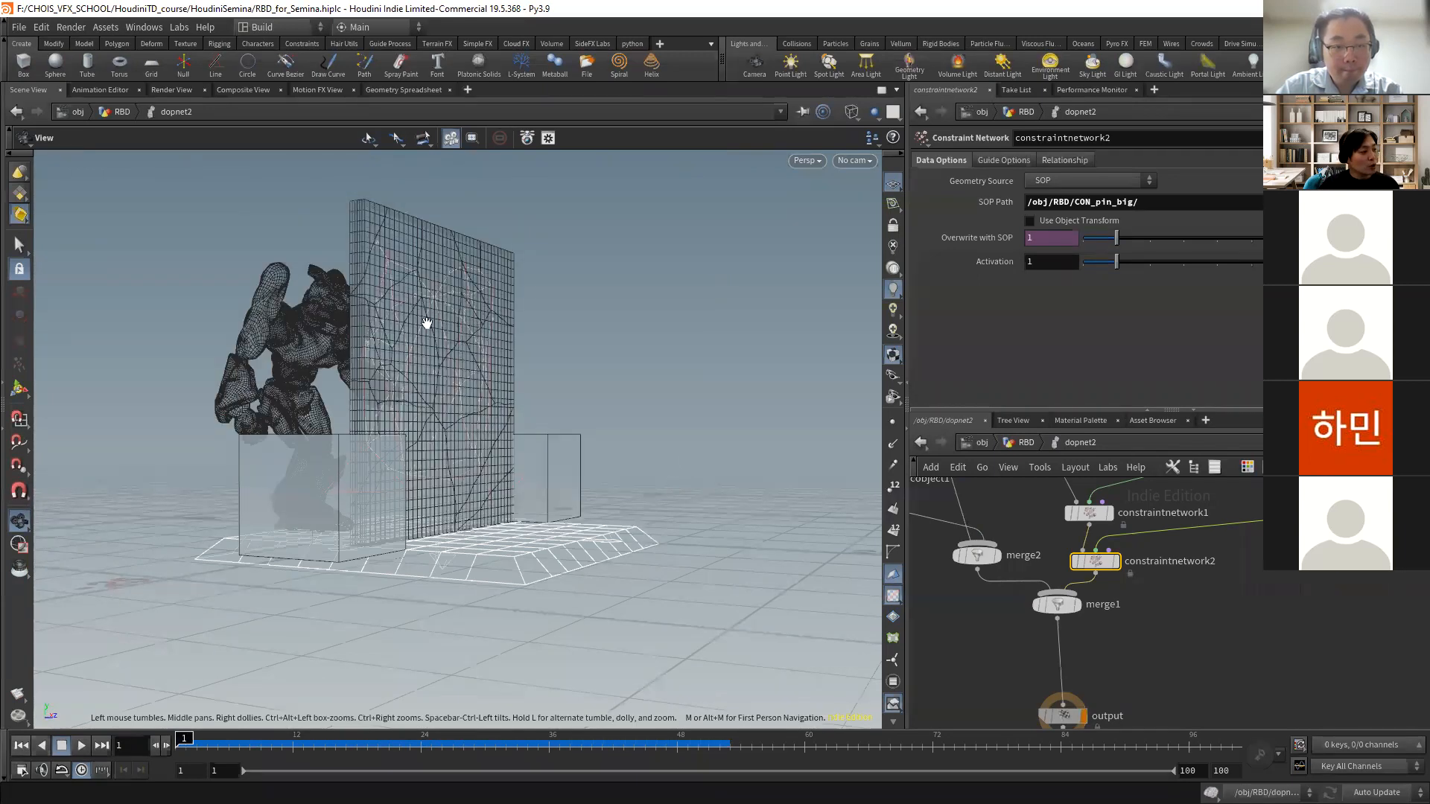
pyautogui.moveTo(424, 319); pyautogui.dragTo(339, 295)
pyautogui.moveTo(338, 295); pyautogui.dragTo(613, 350, button='right')
pyautogui.moveTo(613, 351); pyautogui.dragTo(504, 431, button='middle')
pyautogui.moveTo(505, 431); pyautogui.dragTo(452, 398)
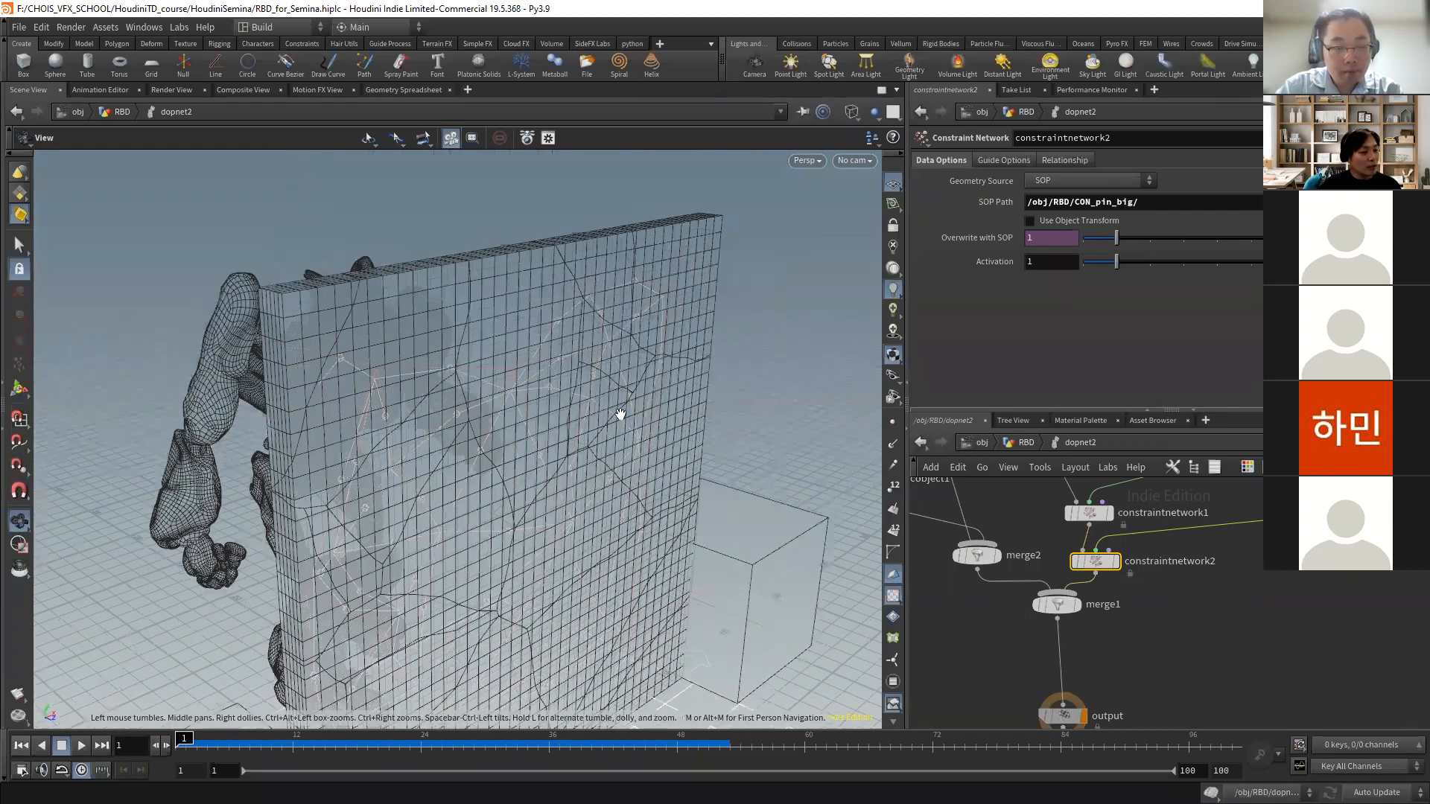
# - Rearrange the merge1 and output nodes below constraintnetwork2
pyautogui.moveTo(1053, 600); pyautogui.dragTo(1000, 621)
pyautogui.moveTo(1101, 694); pyautogui.dragTo(1101, 642, button='middle')
pyautogui.moveTo(1058, 669); pyautogui.dragTo(1025, 680)
# - Inspect the point and primitive attributes of the Geometry data in constraintnetwork2's relationship as a spreadsheet
pyautogui.click(403, 90)
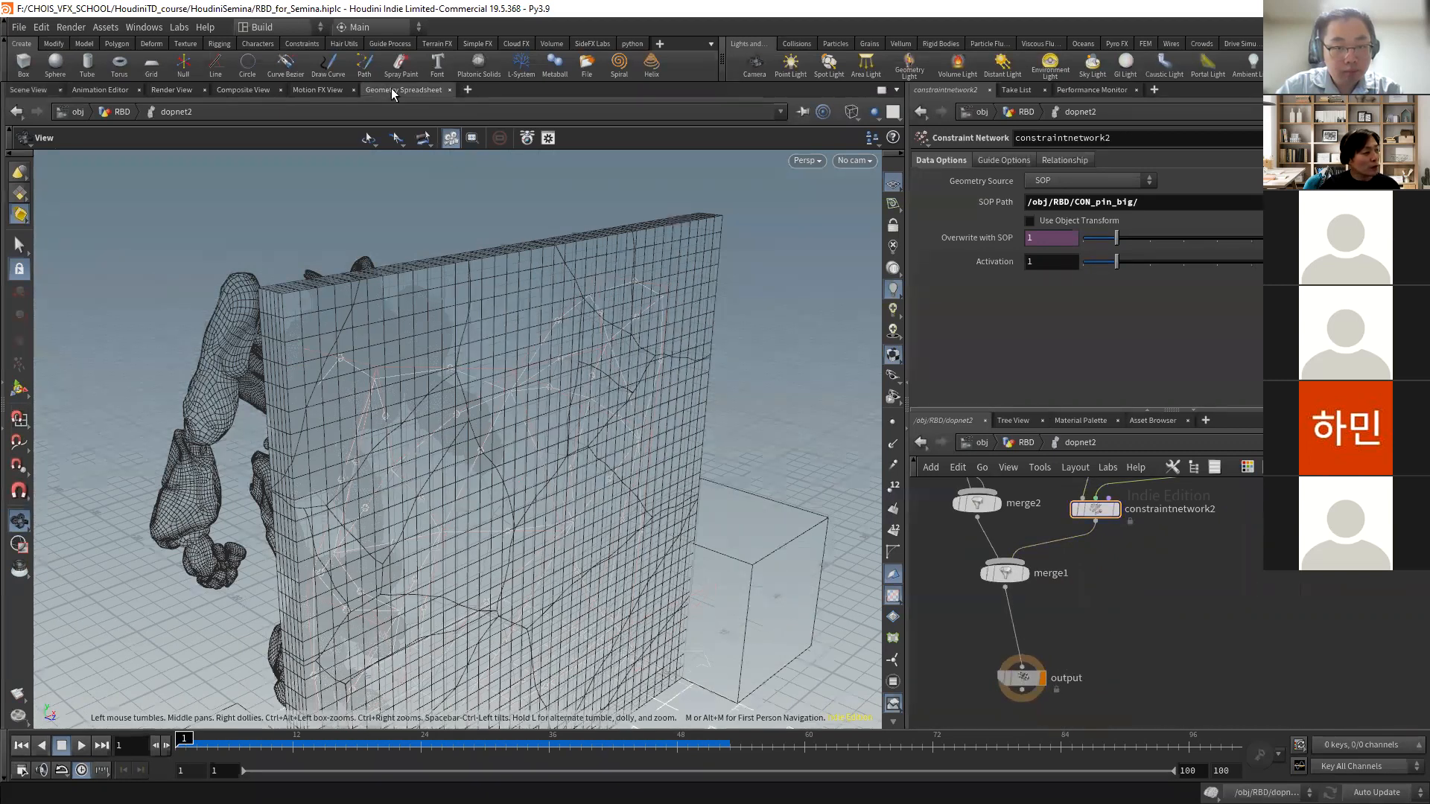
pyautogui.doubleClick(65, 162)
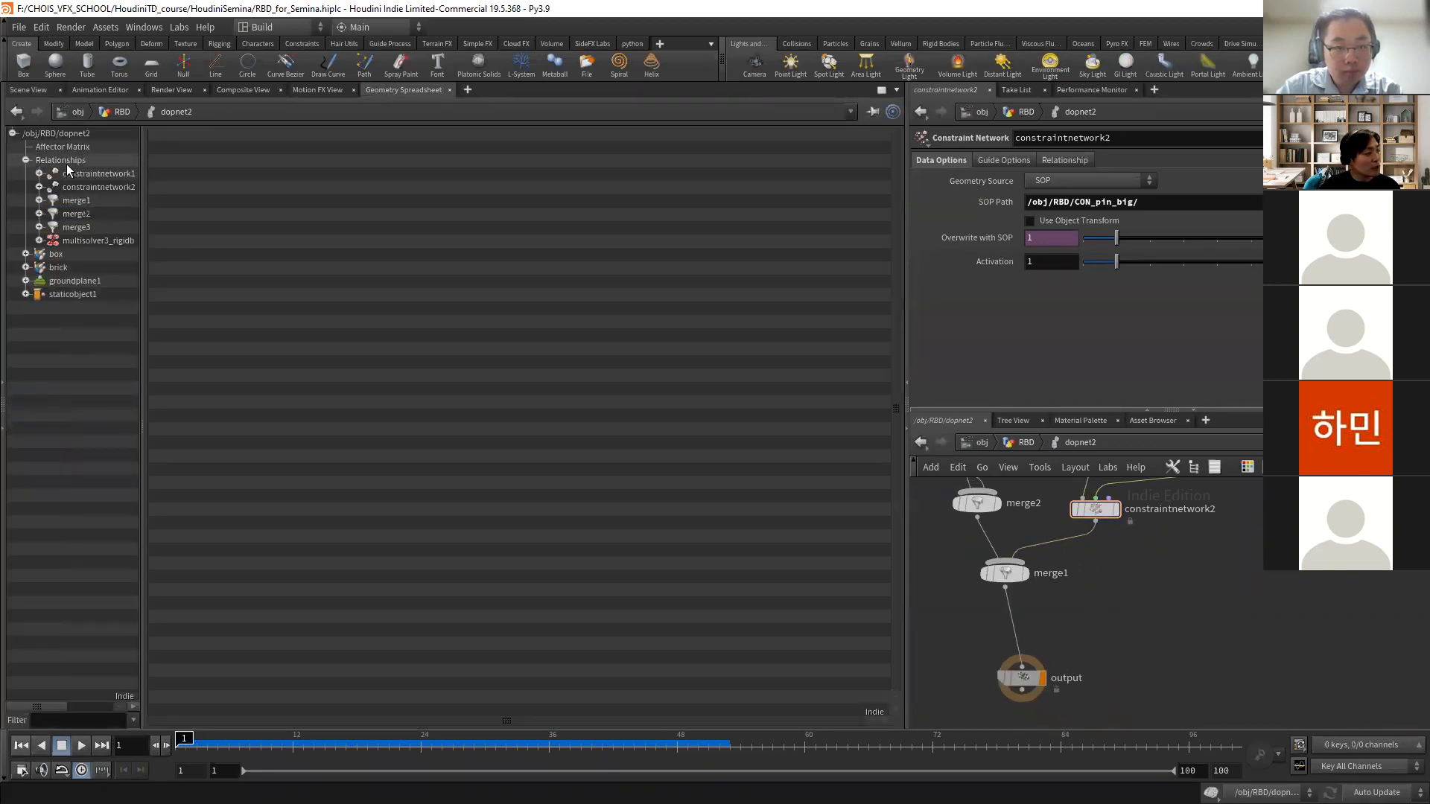
pyautogui.click(83, 188)
pyautogui.click(39, 187)
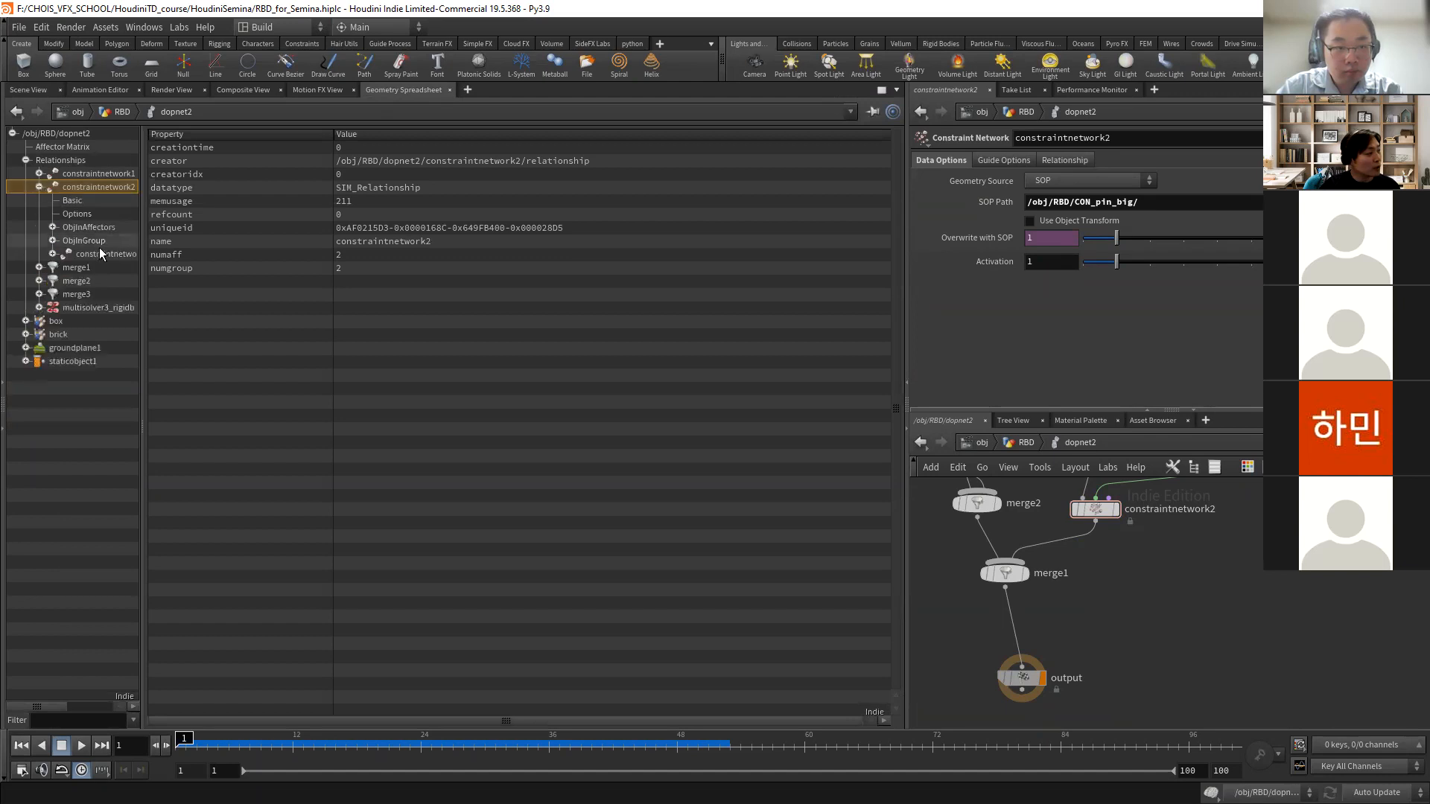
pyautogui.click(56, 253)
pyautogui.click(52, 254)
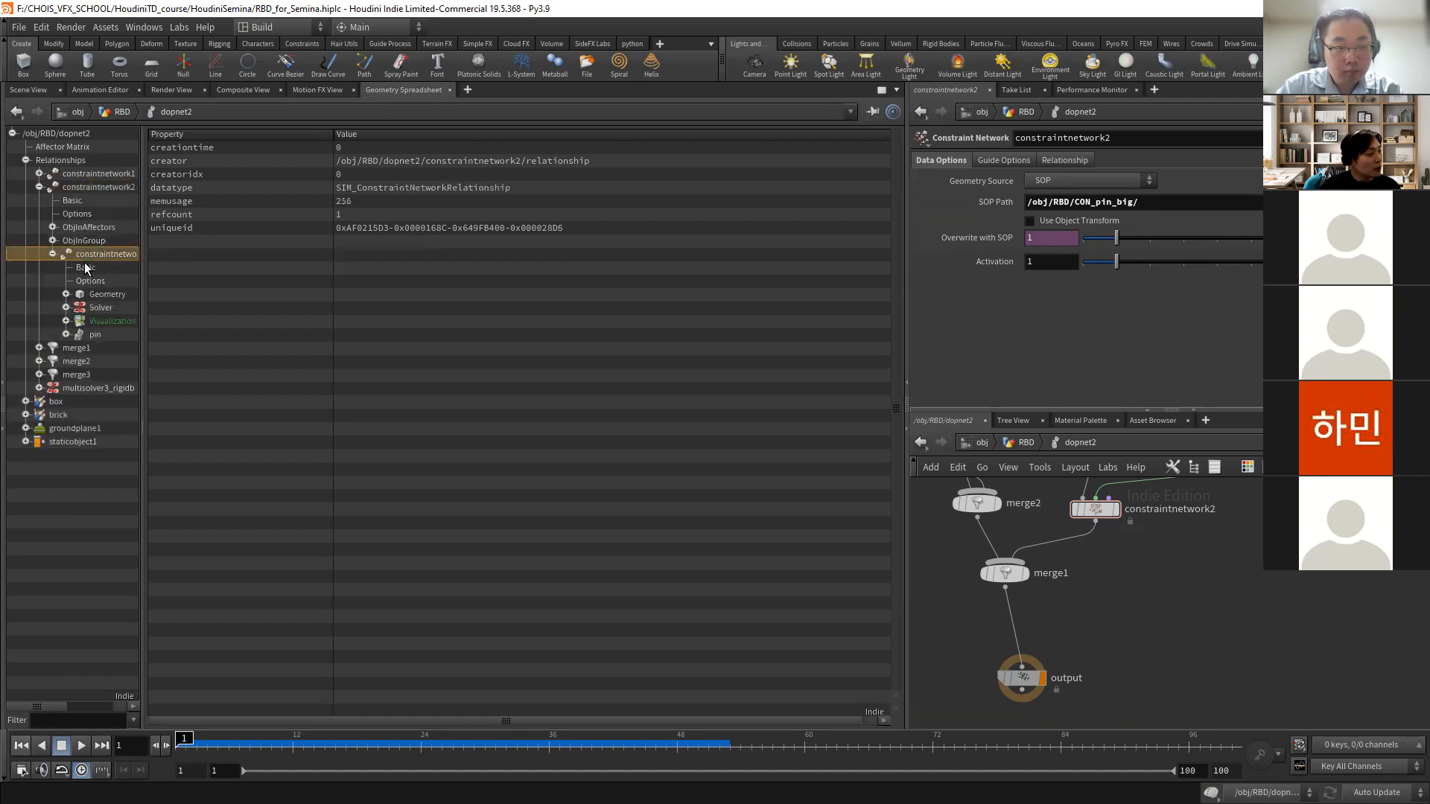
pyautogui.click(102, 295)
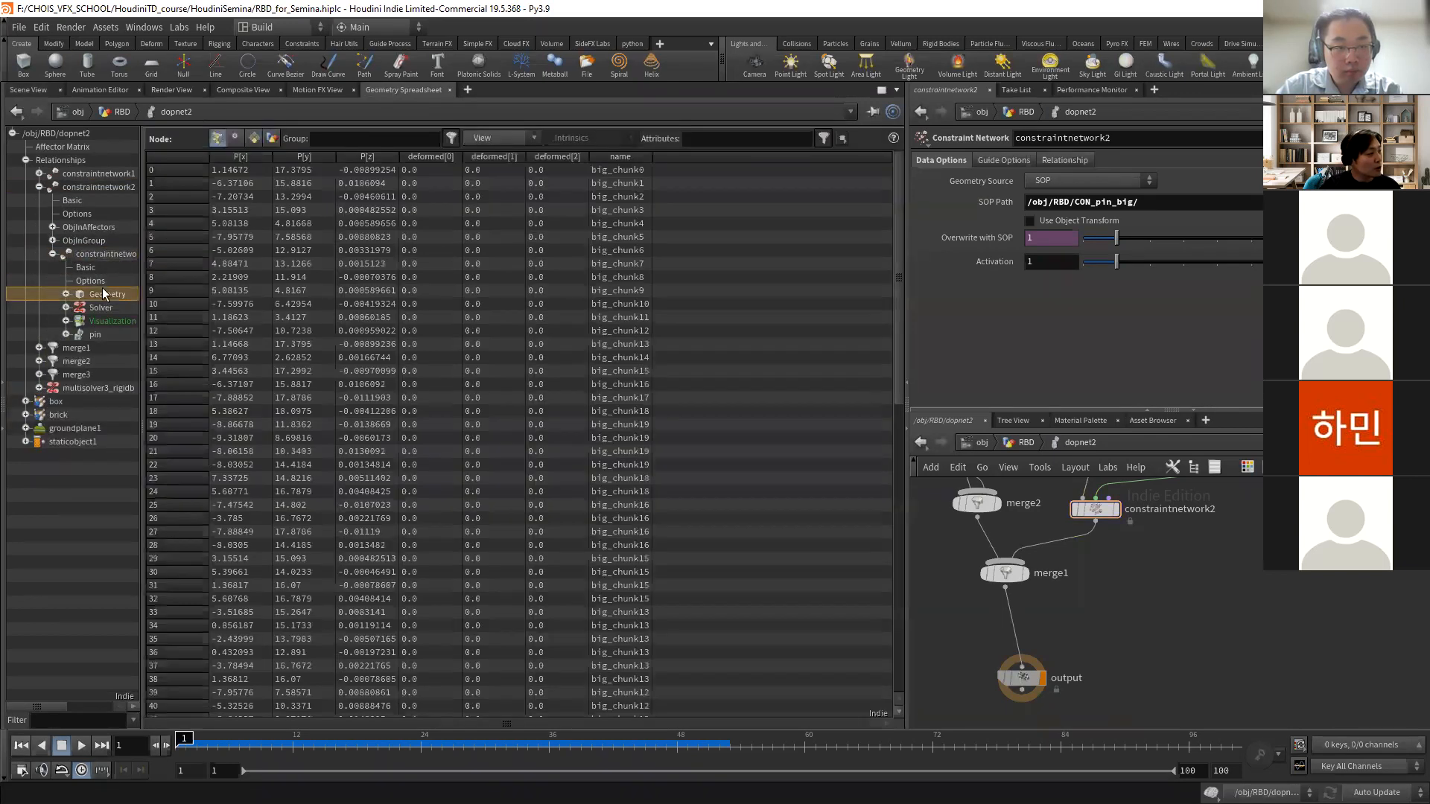
pyautogui.click(254, 138)
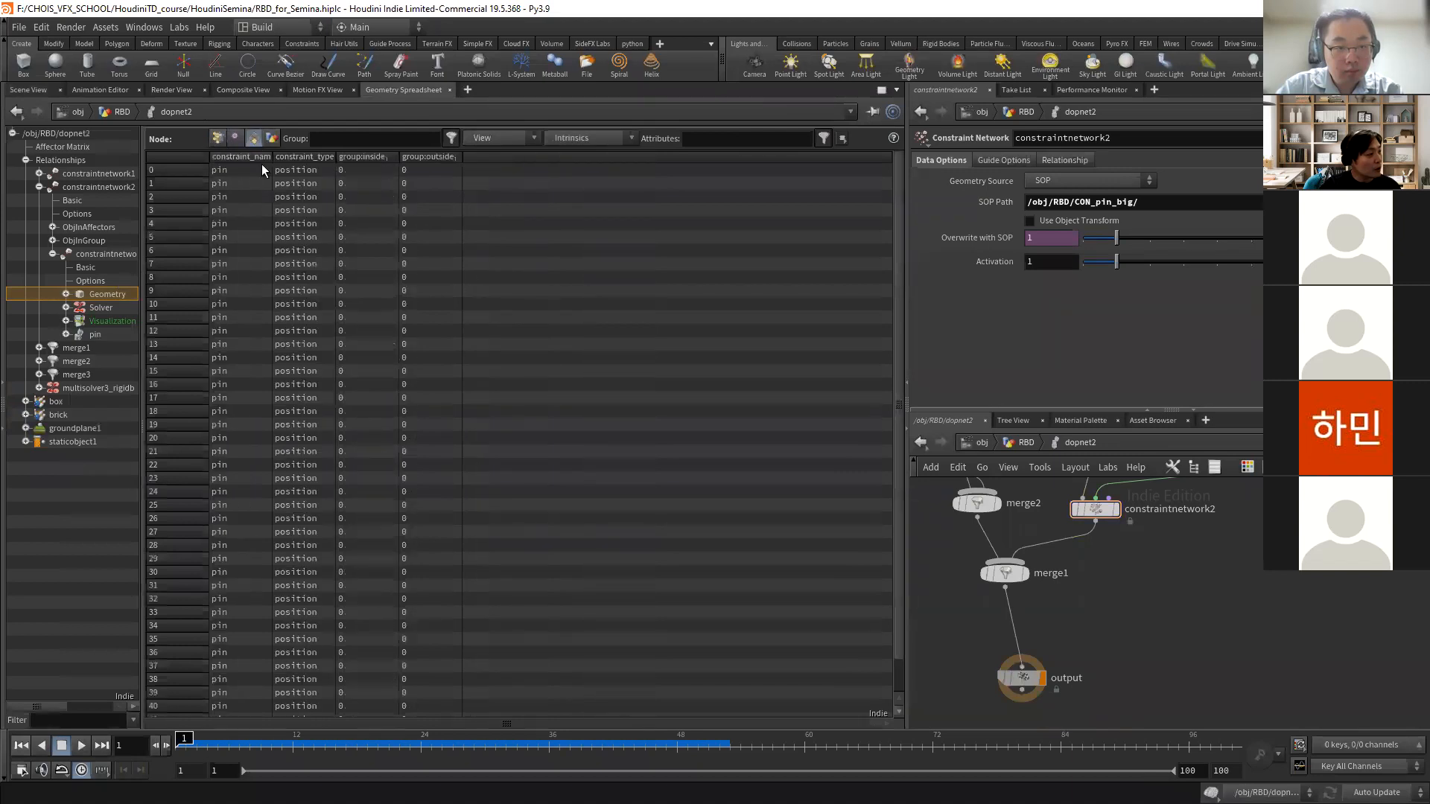
# - Play the simulation to inspect the pin constraints' angle, distance, force and torque attributes, and return to the 3D view
pyautogui.click(82, 746)
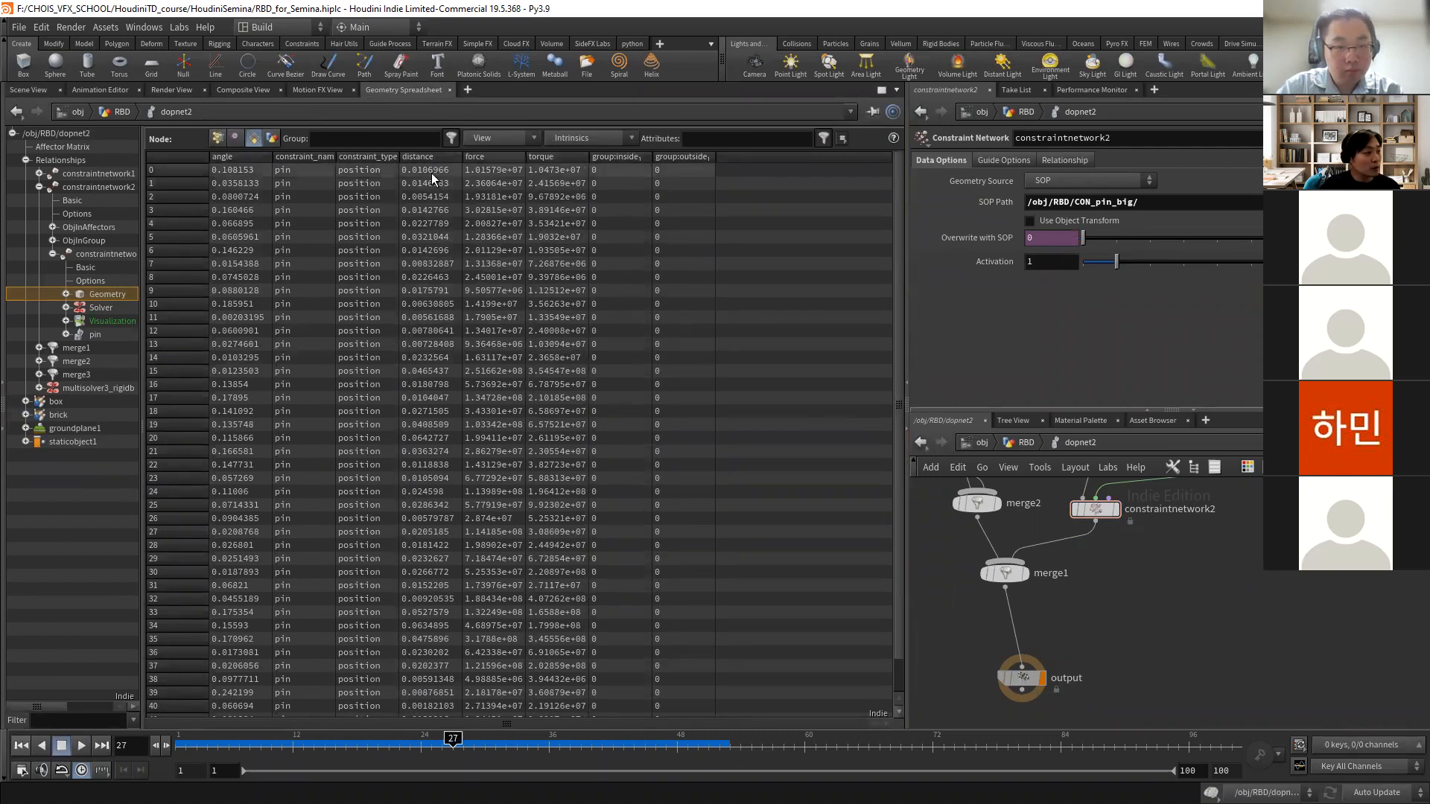
pyautogui.click(43, 91)
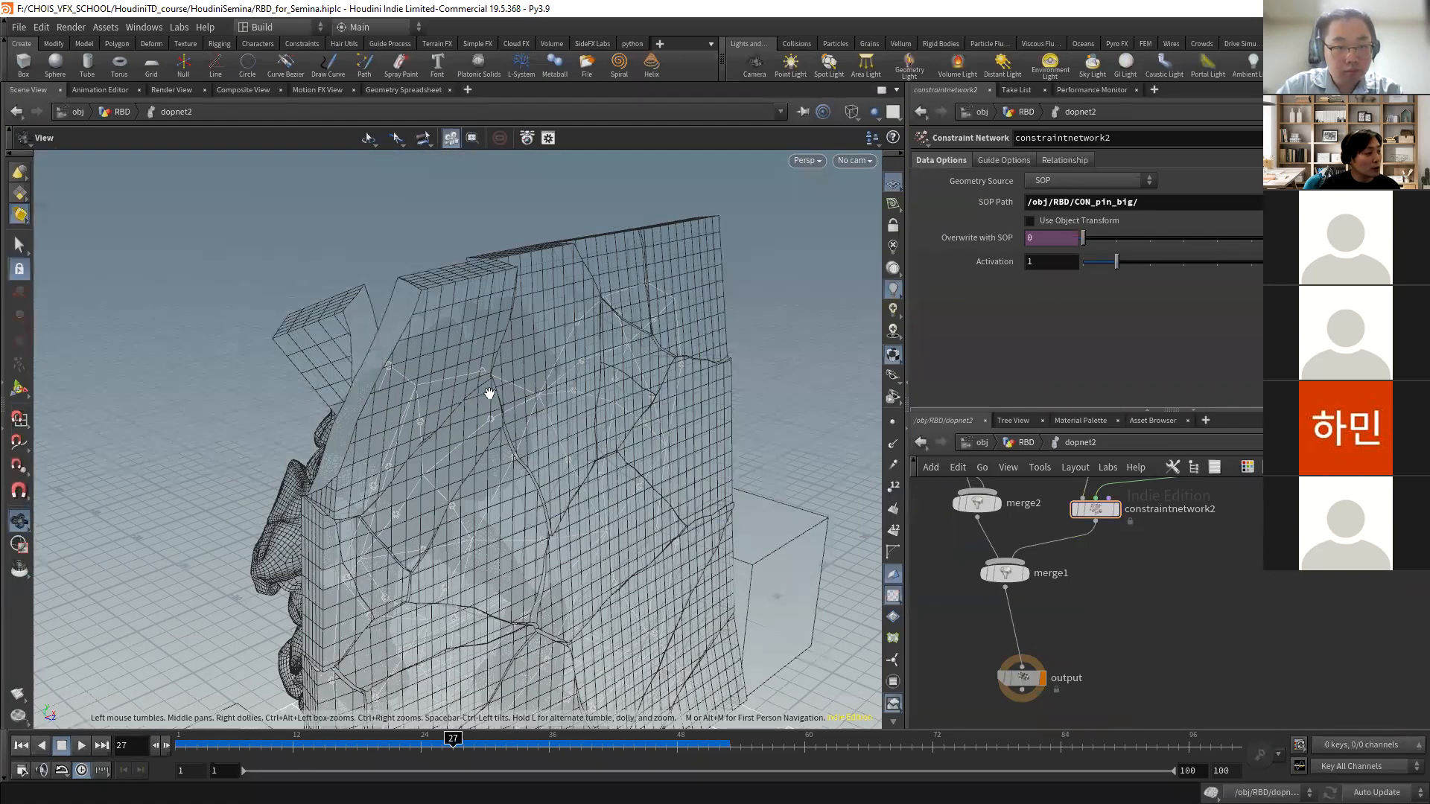
# - Wire sopsolver1 into the solver input of constraintnetwork2
pyautogui.moveTo(1178, 605); pyautogui.dragTo(1026, 675, button='middle')
pyautogui.moveTo(1212, 576); pyautogui.dragTo(1111, 598, button='middle')
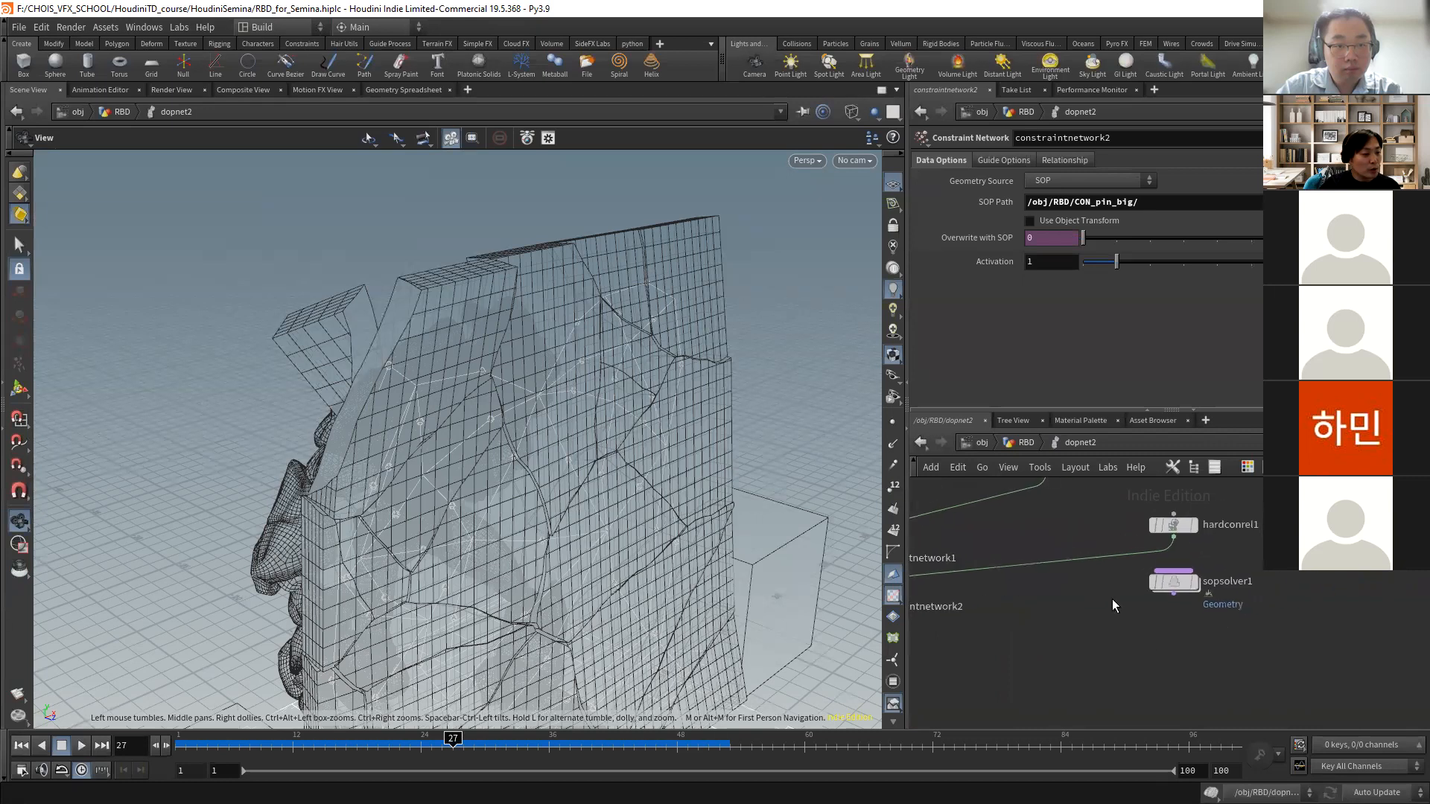
pyautogui.moveTo(948, 608); pyautogui.dragTo(1061, 601, button='middle')
pyautogui.click(968, 587)
pyautogui.click(1285, 584)
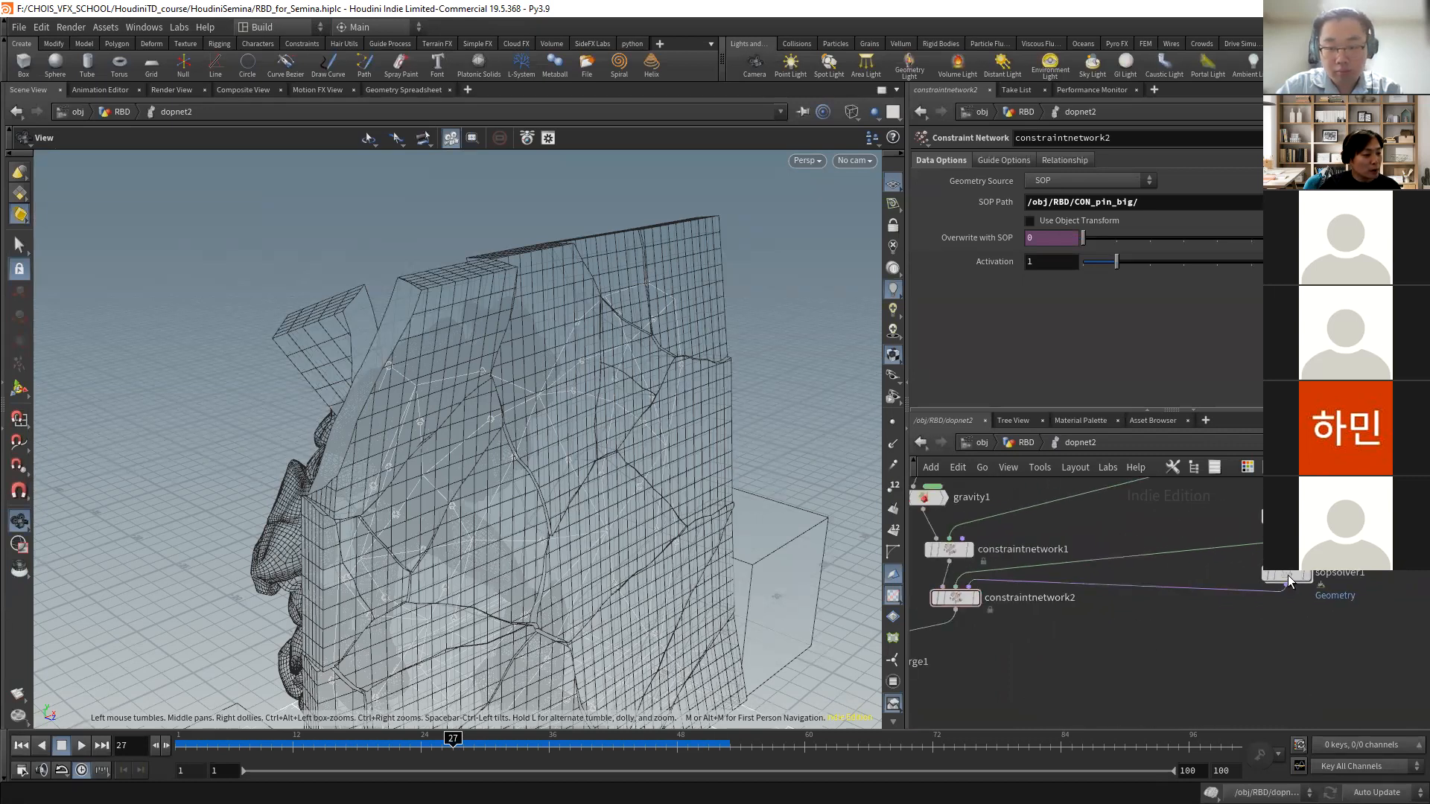
# - Go inside sopsolver1, rewind to frame 1, and display the relationship_geometry import with its points marked
pyautogui.doubleClick(1284, 577)
pyautogui.click(29, 748)
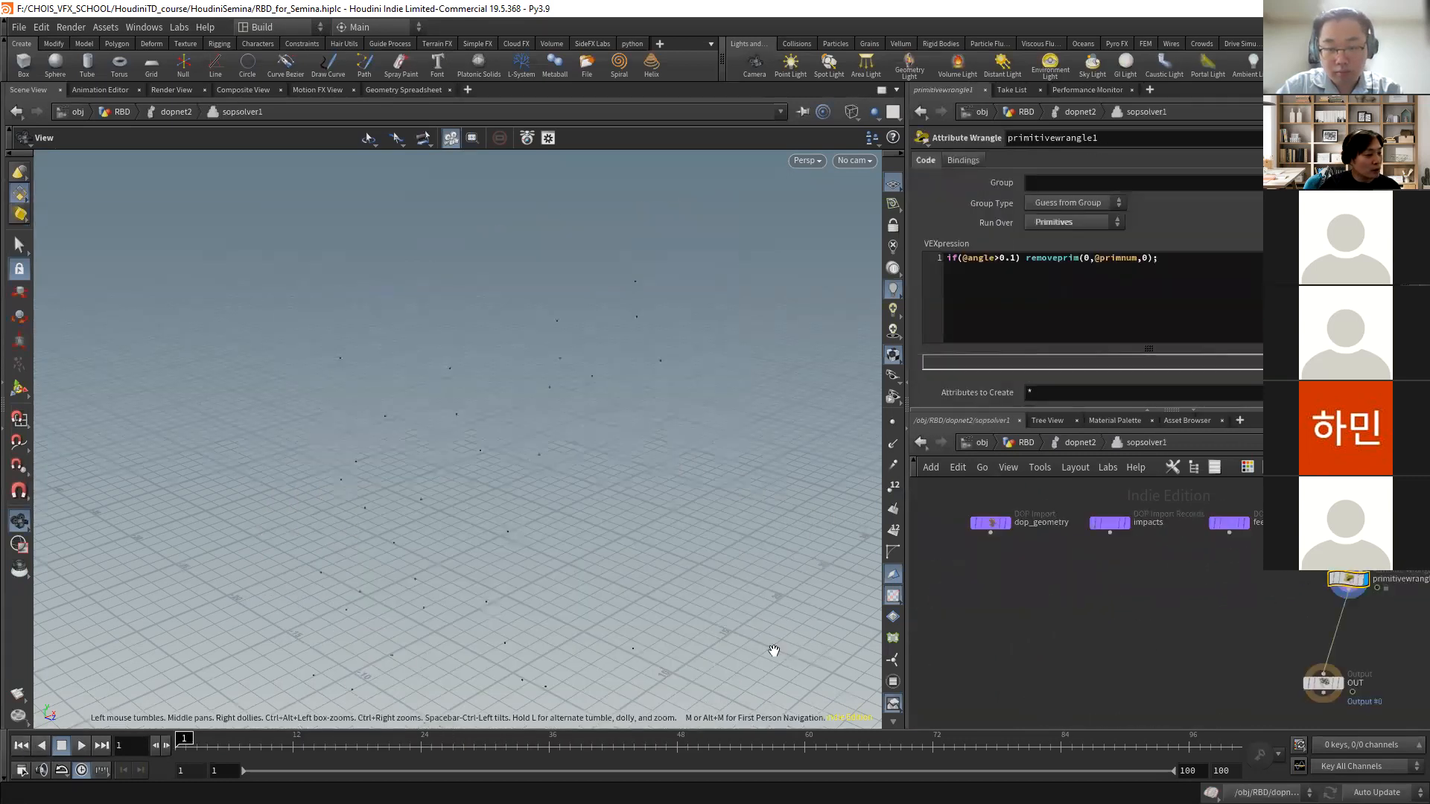
pyautogui.moveTo(1077, 622); pyautogui.dragTo(820, 664, button='middle')
pyautogui.scroll(5, 1131, 567)
pyautogui.click(1033, 558)
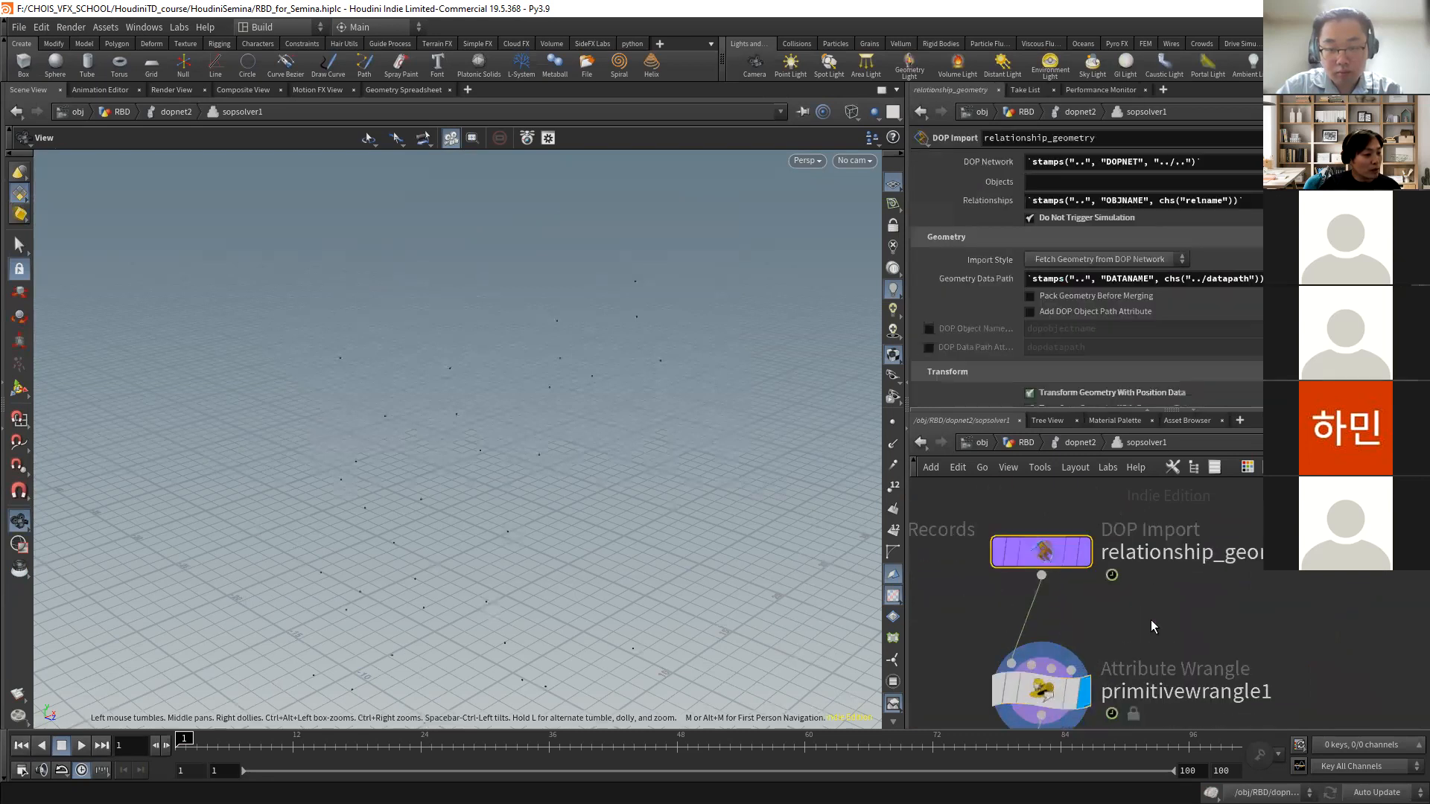
pyautogui.scroll(-3, 1150, 619)
pyautogui.click(892, 422)
pyautogui.moveTo(647, 440)
pyautogui.mouseDown()
pyautogui.moveTo(517, 403)
pyautogui.moveTo(549, 409)
pyautogui.moveTo(630, 369)
pyautogui.mouseUp()
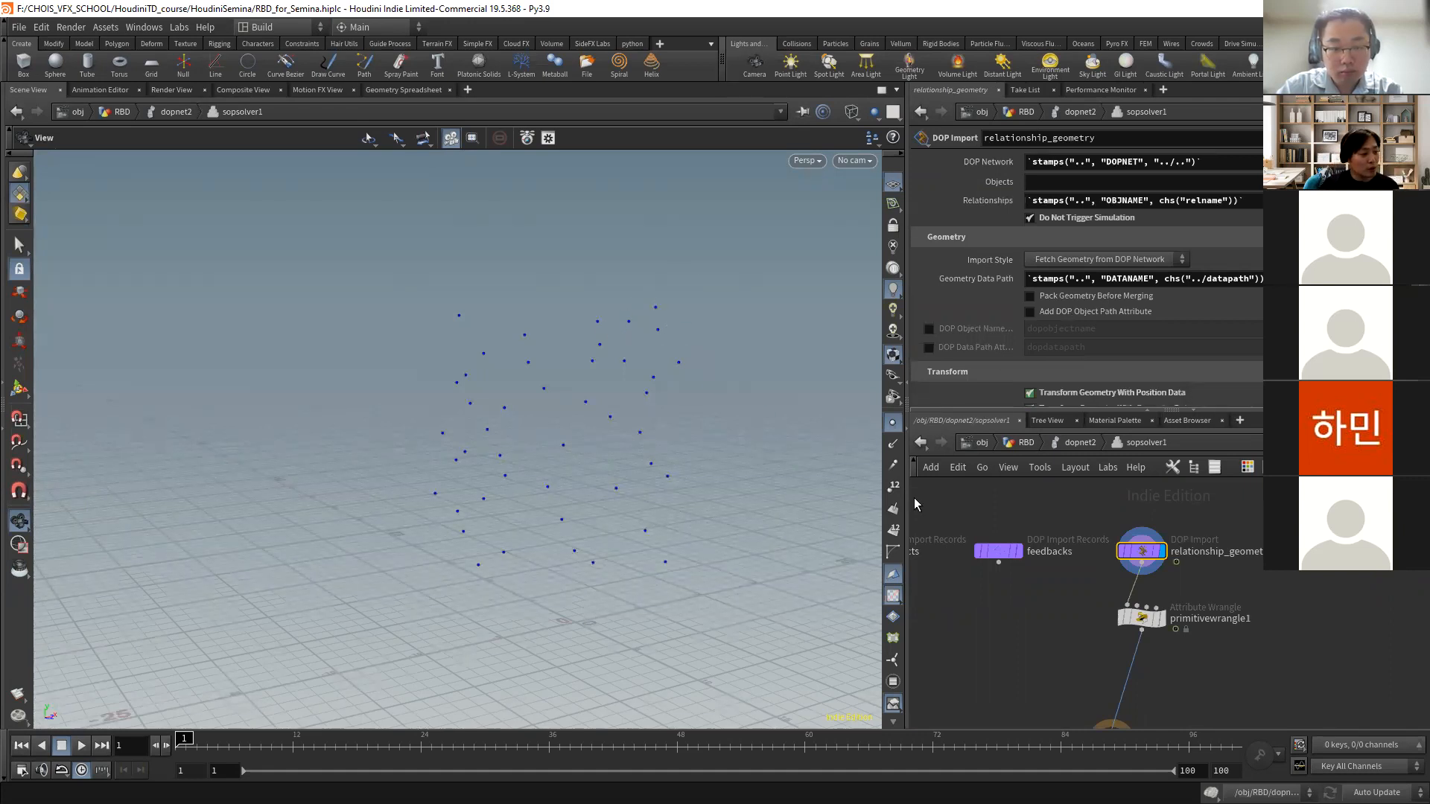
# - Show point numbers on the imported constraint geometry and examine them from near and far
pyautogui.click(893, 489)
pyautogui.moveTo(638, 299); pyautogui.dragTo(1341, 437, button='right')
pyautogui.moveTo(507, 422); pyautogui.dragTo(462, 418)
pyautogui.scroll(5, 568, 380)
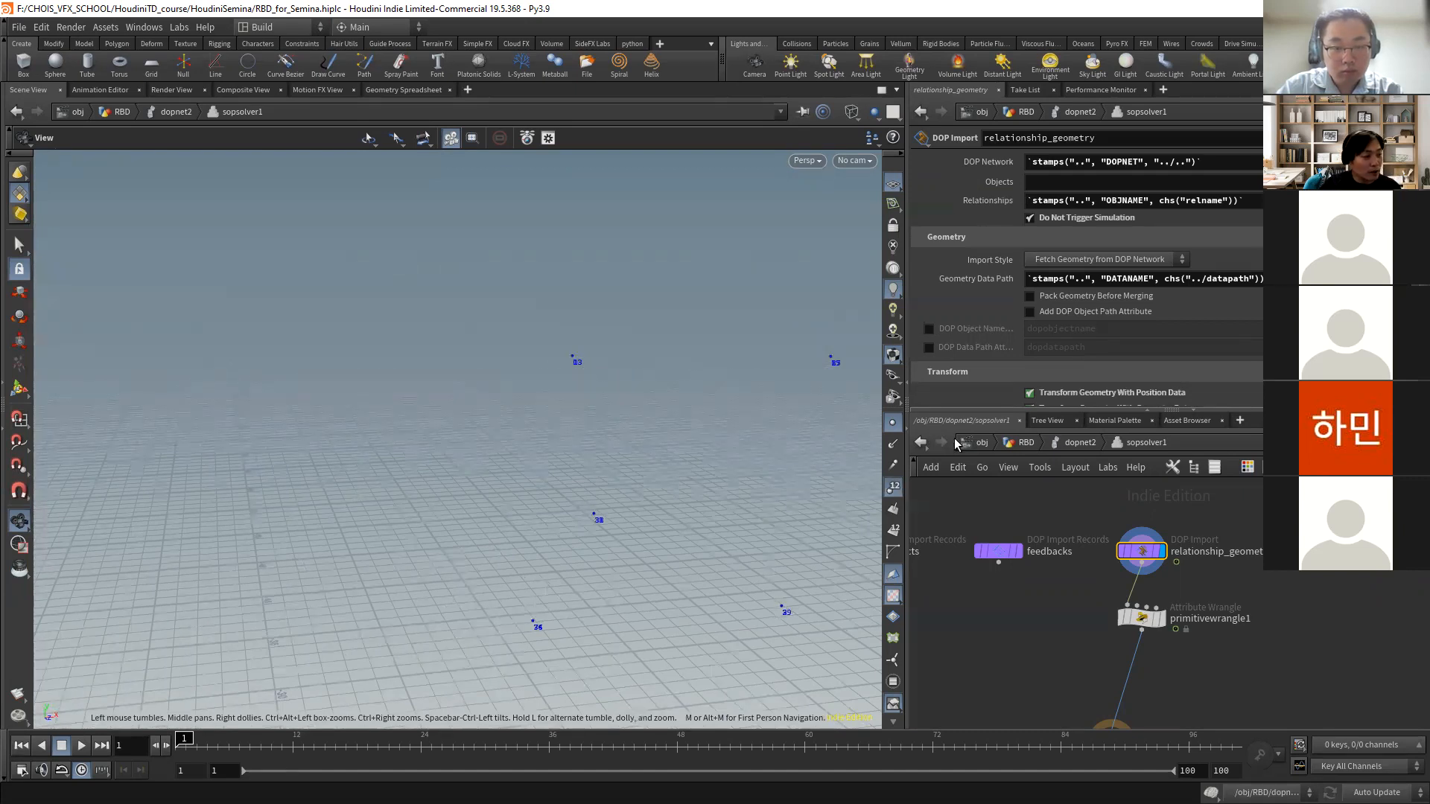
pyautogui.scroll(-6, 268, 399)
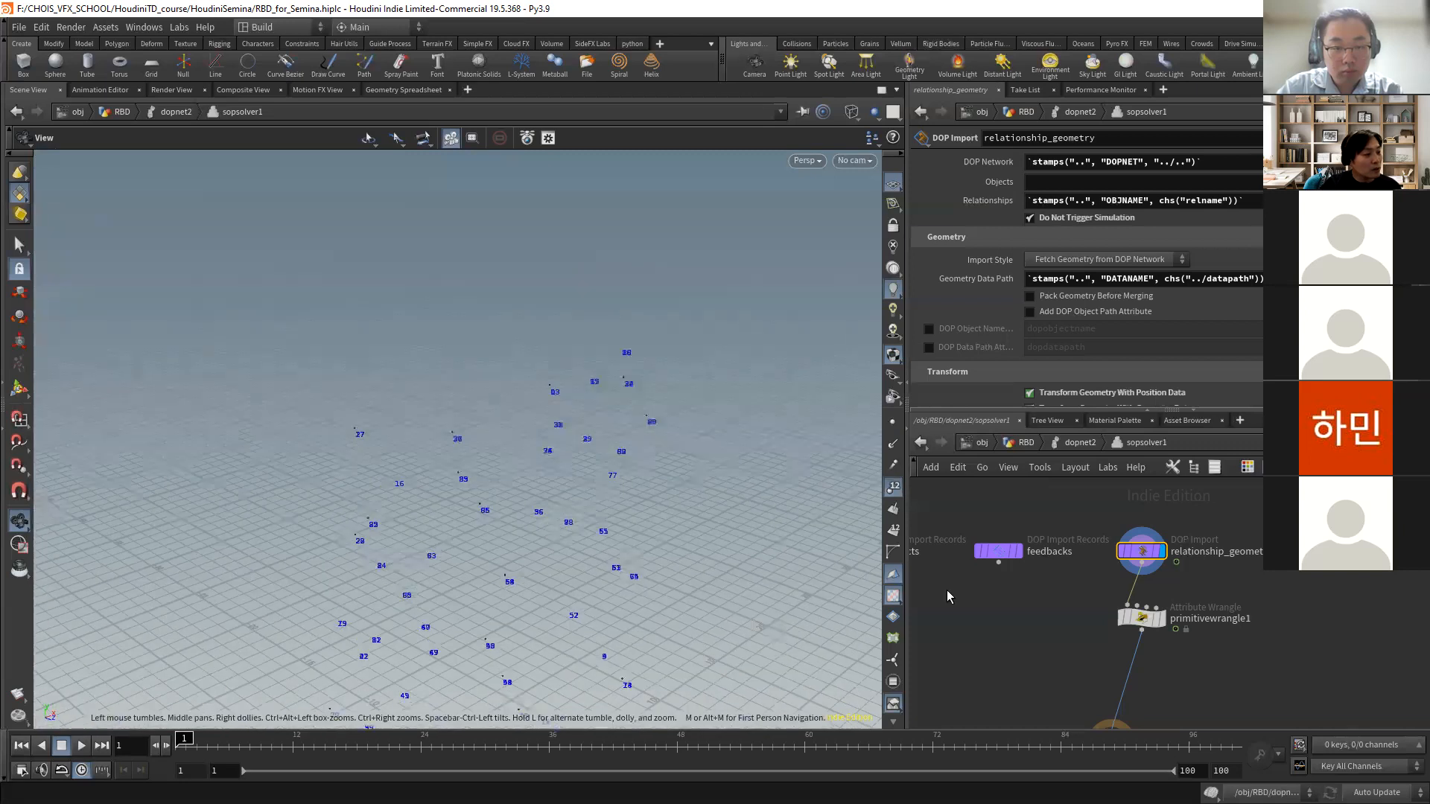
# - Display primitivewrangle1, examine its angle-based primitive removal code, and briefly play its result before rewinding to frame 1
pyautogui.click(1142, 617)
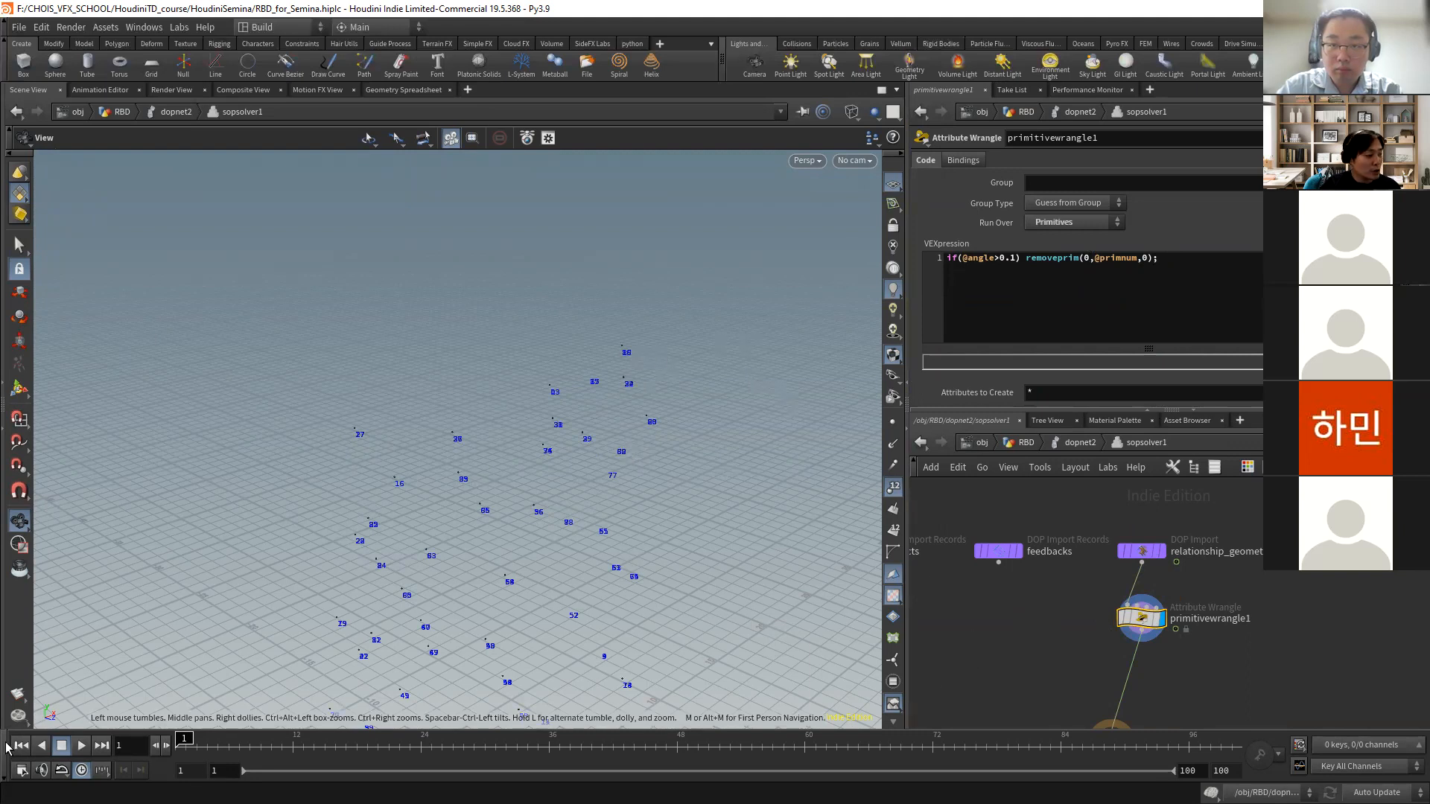
pyautogui.click(81, 746)
pyautogui.click(64, 746)
pyautogui.click(21, 746)
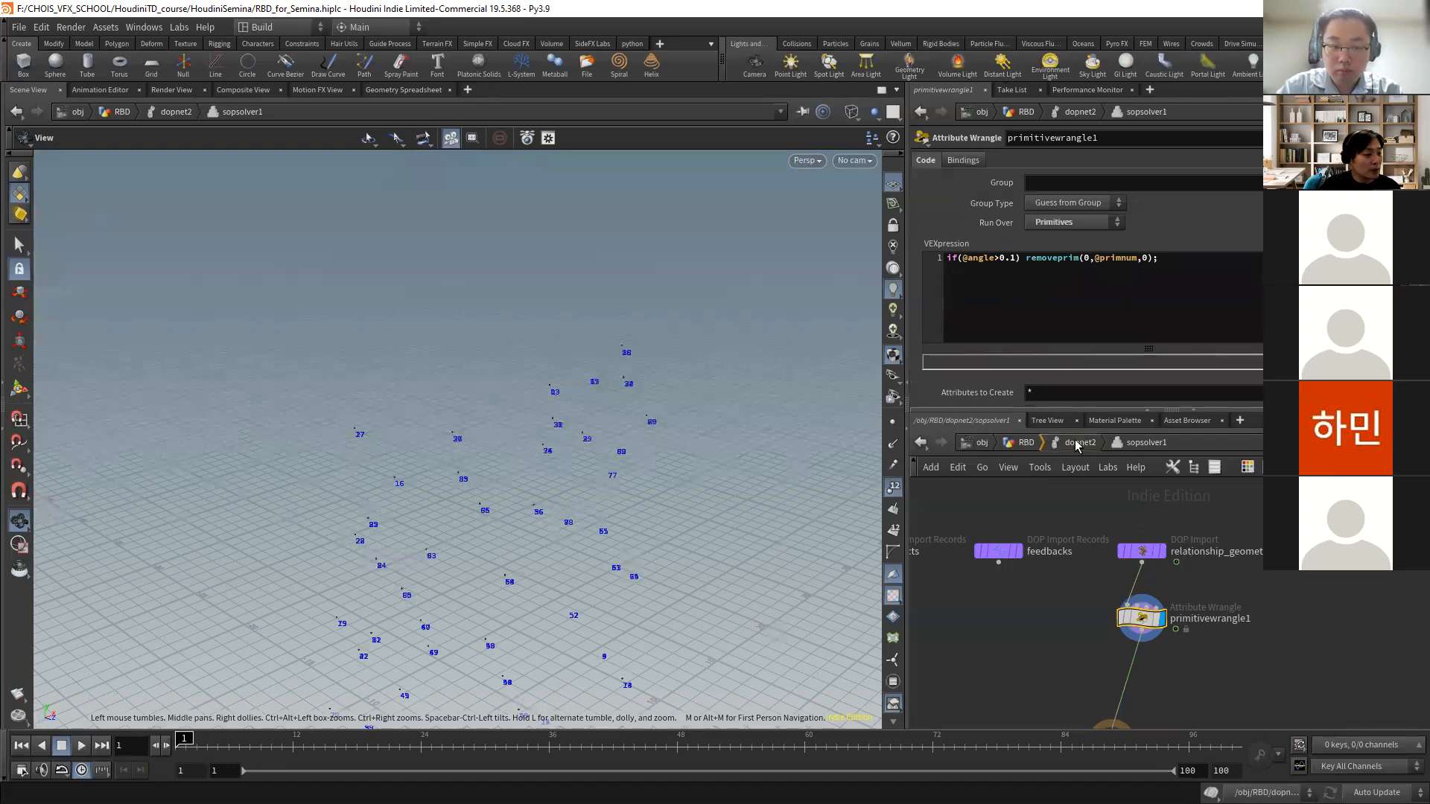
# - Return to the dopnet2 network and turn off the point numbers on the wall
pyautogui.click(1077, 444)
pyautogui.click(891, 490)
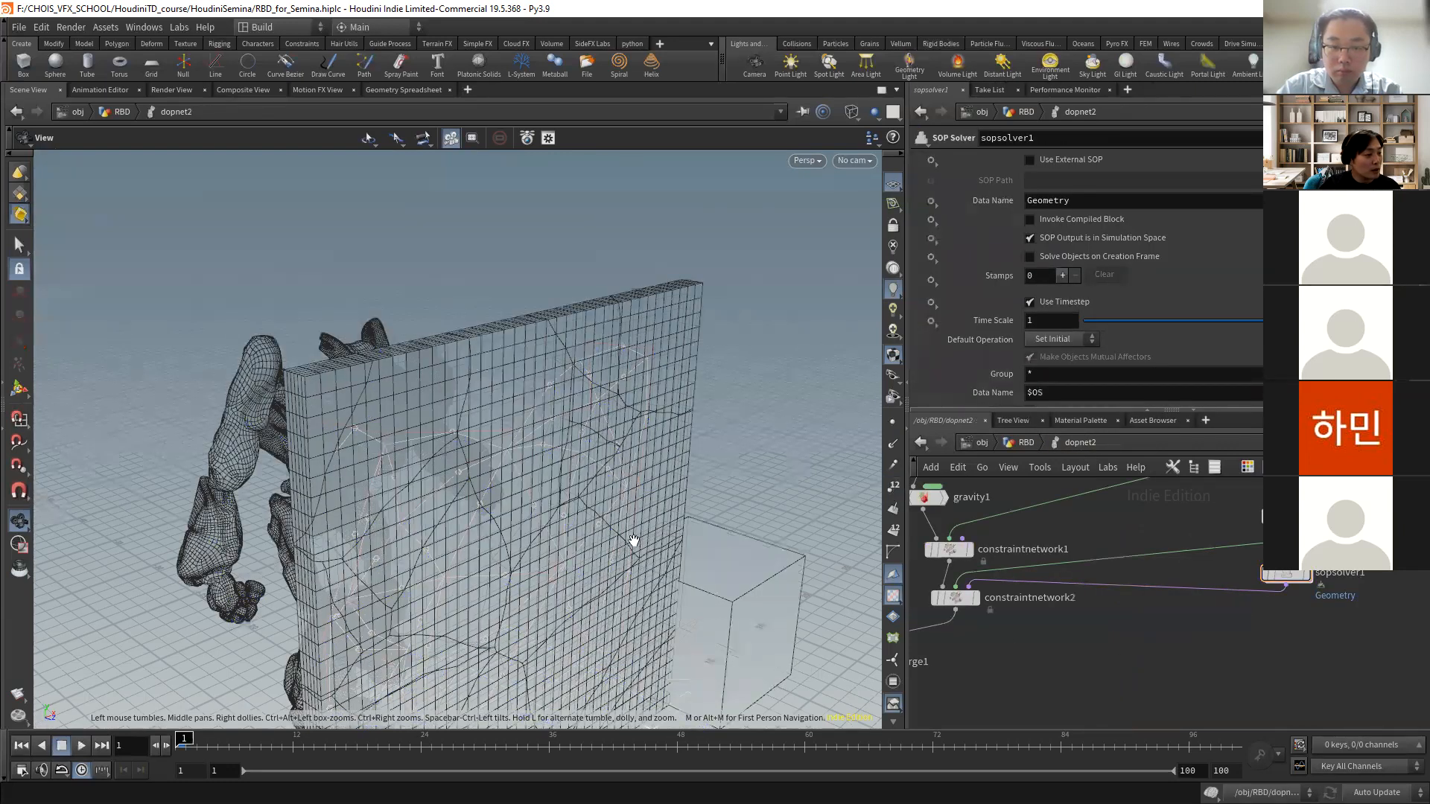
pyautogui.moveTo(633, 542); pyautogui.dragTo(540, 436, button='right')
pyautogui.moveTo(540, 436); pyautogui.dragTo(536, 416, button='middle')
pyautogui.moveTo(576, 581); pyautogui.dragTo(551, 463, button='middle')
pyautogui.moveTo(550, 462); pyautogui.dragTo(511, 511)
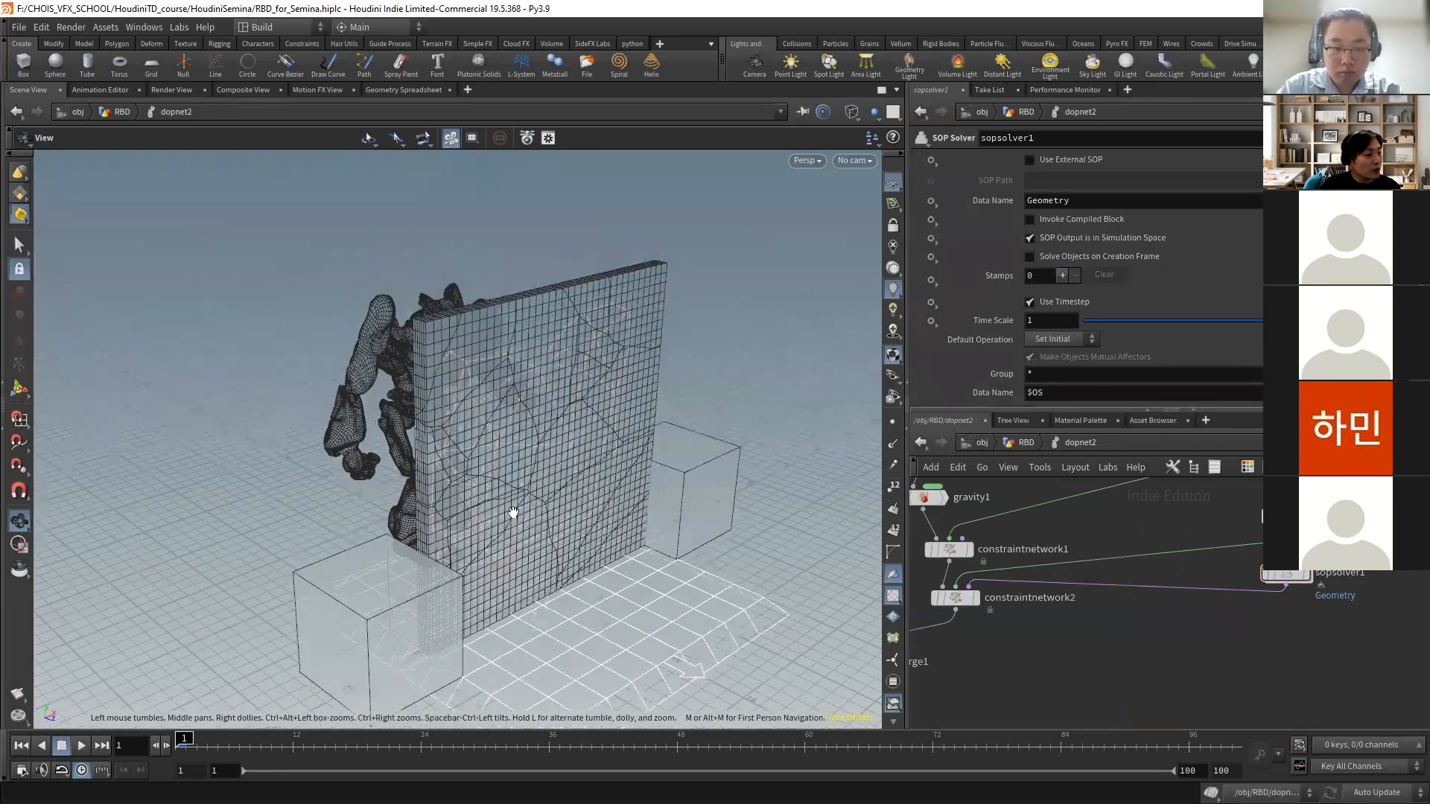
# - Play the simulation with sopsolver1 connected and scrub to about frame 52 to examine how the wall breaks apart
pyautogui.click(78, 747)
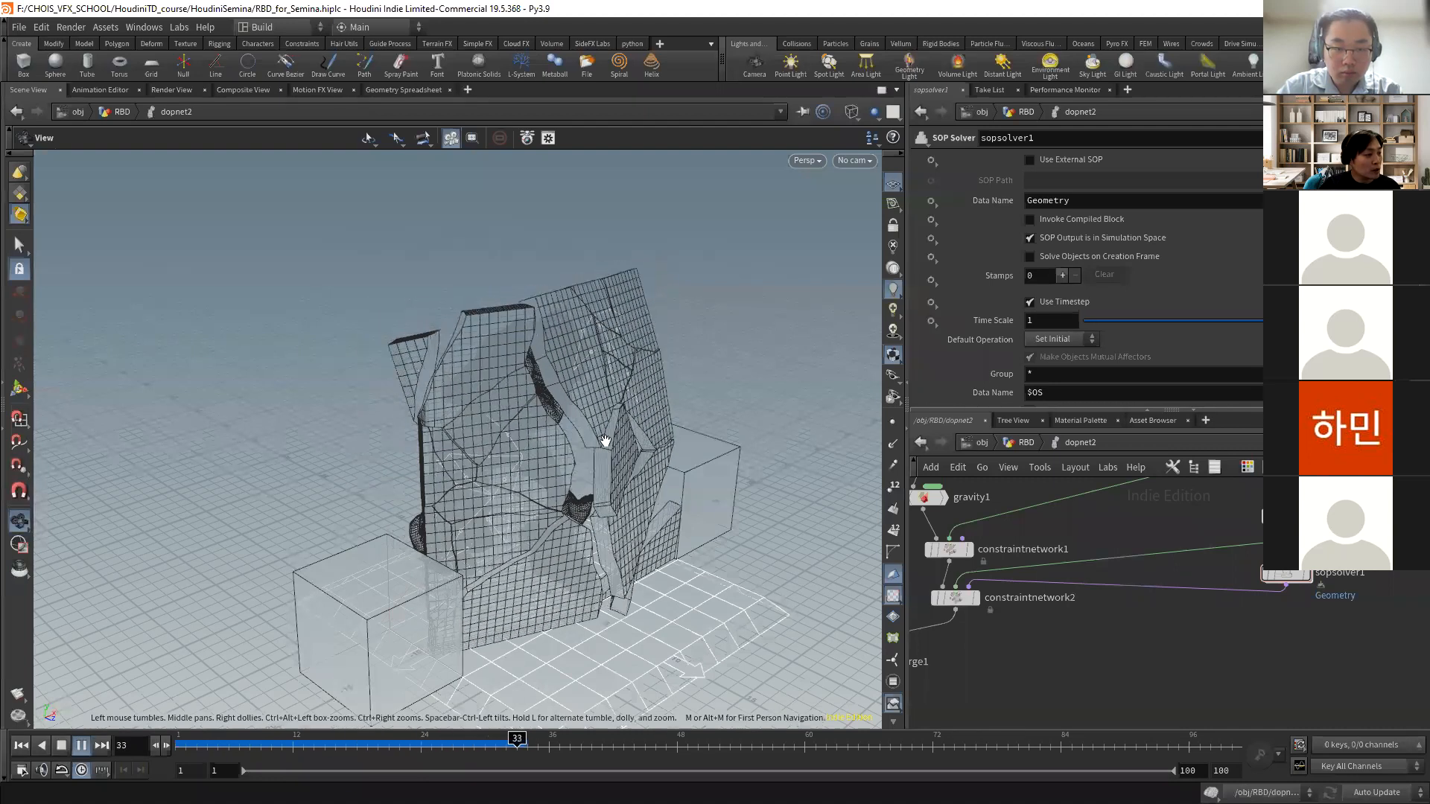
pyautogui.click(61, 745)
pyautogui.moveTo(578, 421); pyautogui.dragTo(638, 477)
pyautogui.moveTo(605, 744); pyautogui.dragTo(754, 732)
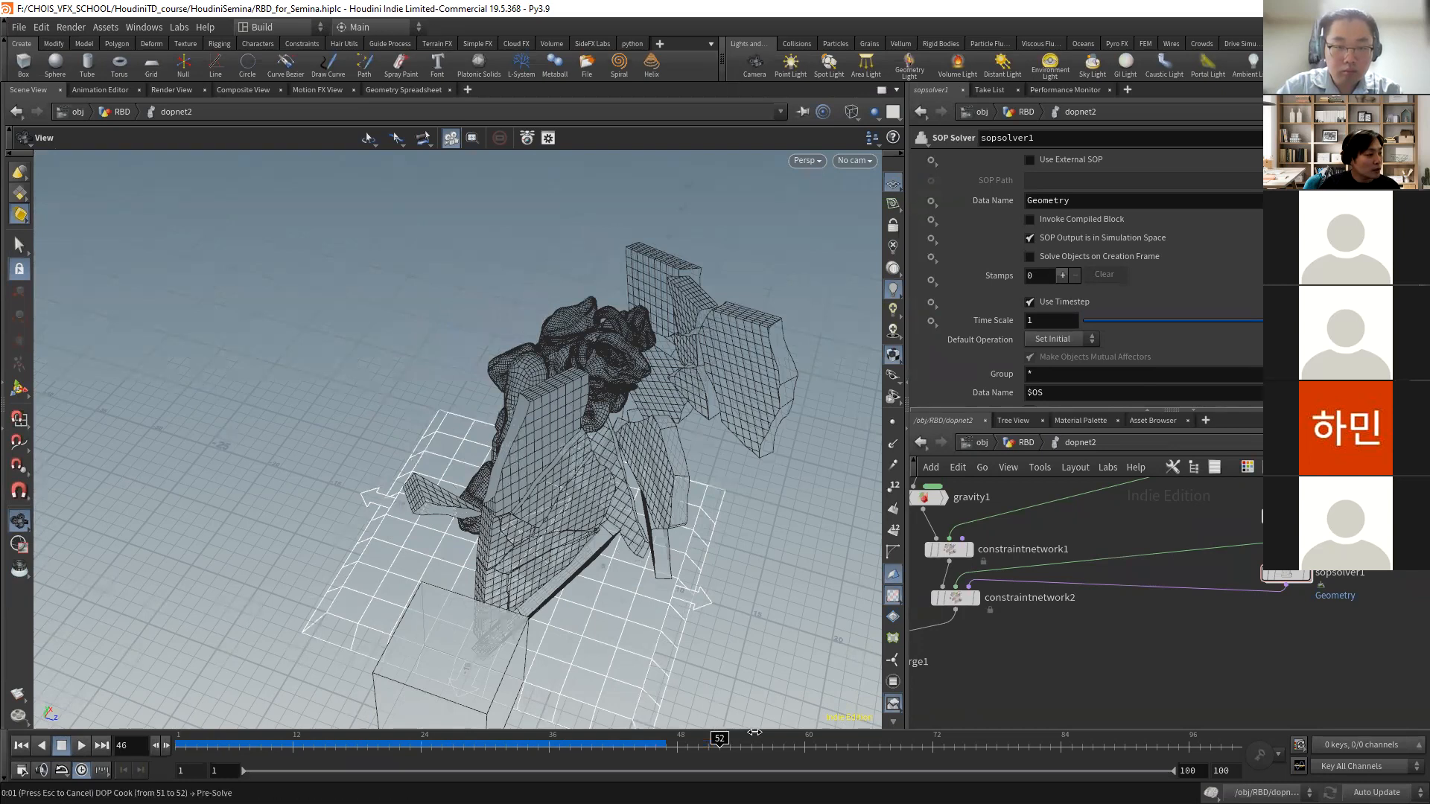
# - Return to the RBD network, enlarge the node area, and reposition the CON_pin_big branch and the assemble15 node above merge5
pyautogui.click(1026, 445)
pyautogui.moveTo(1099, 412); pyautogui.dragTo(1098, 317)
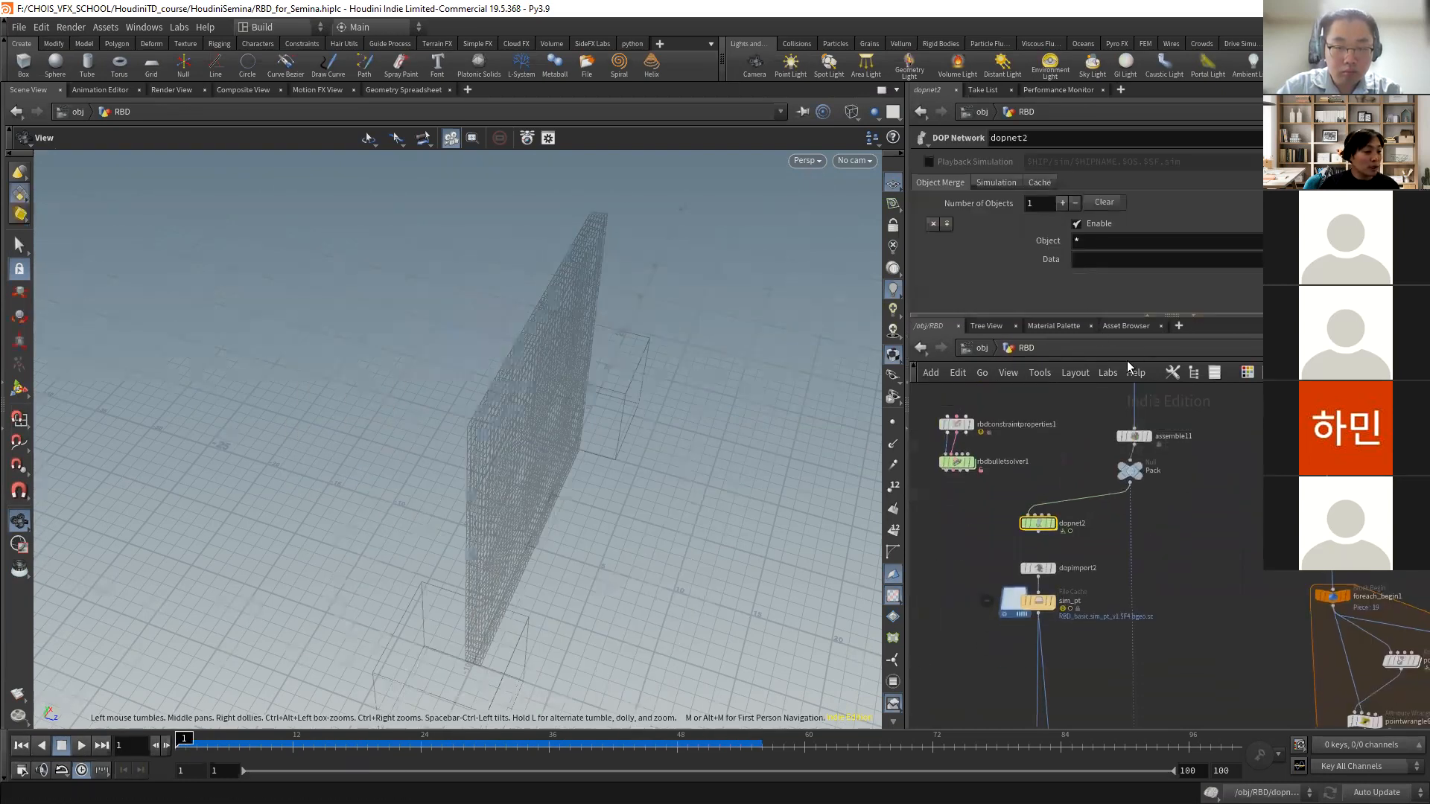
pyautogui.scroll(-5, 1155, 551)
pyautogui.scroll(5, 1222, 488)
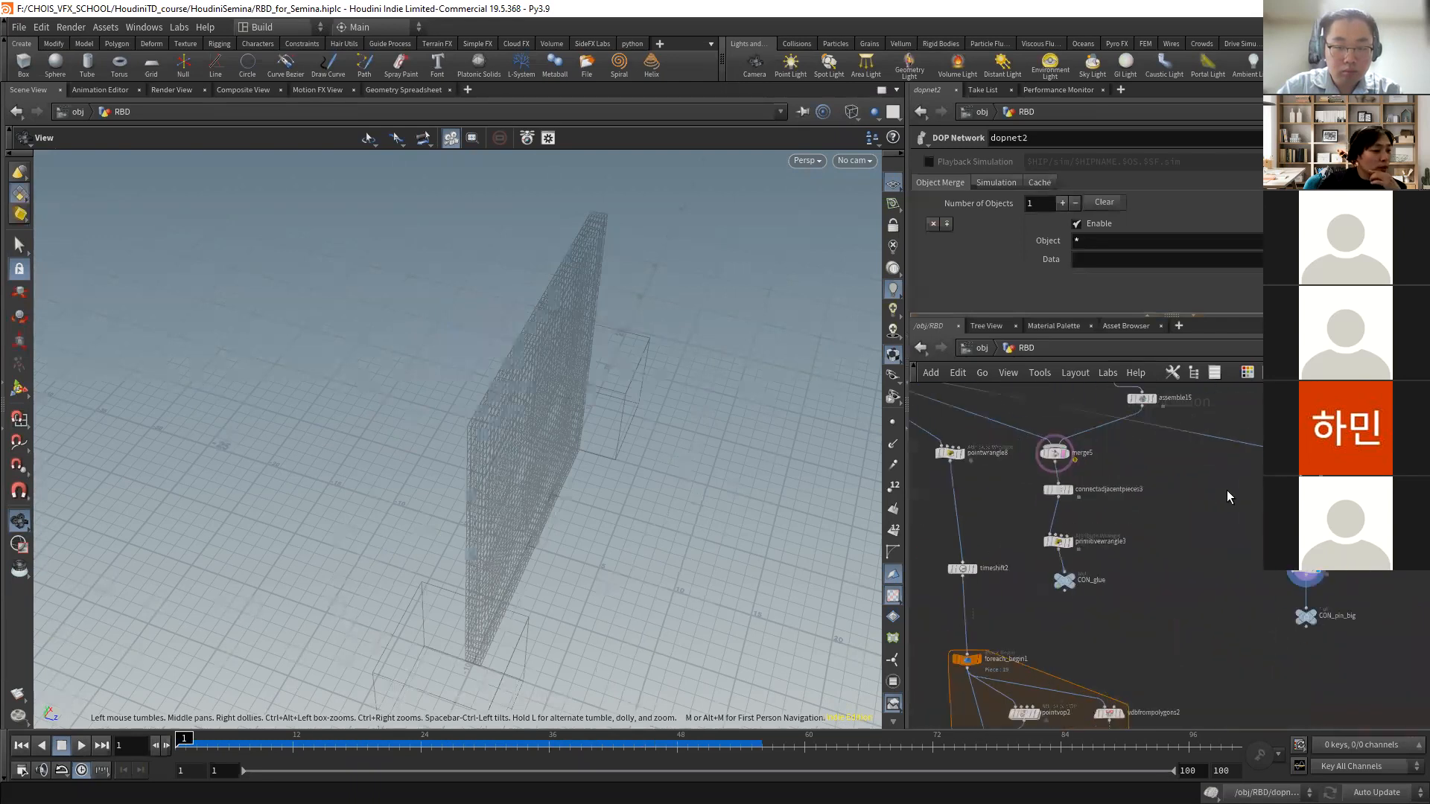
pyautogui.moveTo(1240, 396); pyautogui.dragTo(1271, 676)
pyautogui.moveTo(1250, 539); pyautogui.dragTo(1208, 501)
pyautogui.moveTo(1020, 594); pyautogui.dragTo(1095, 599, button='middle')
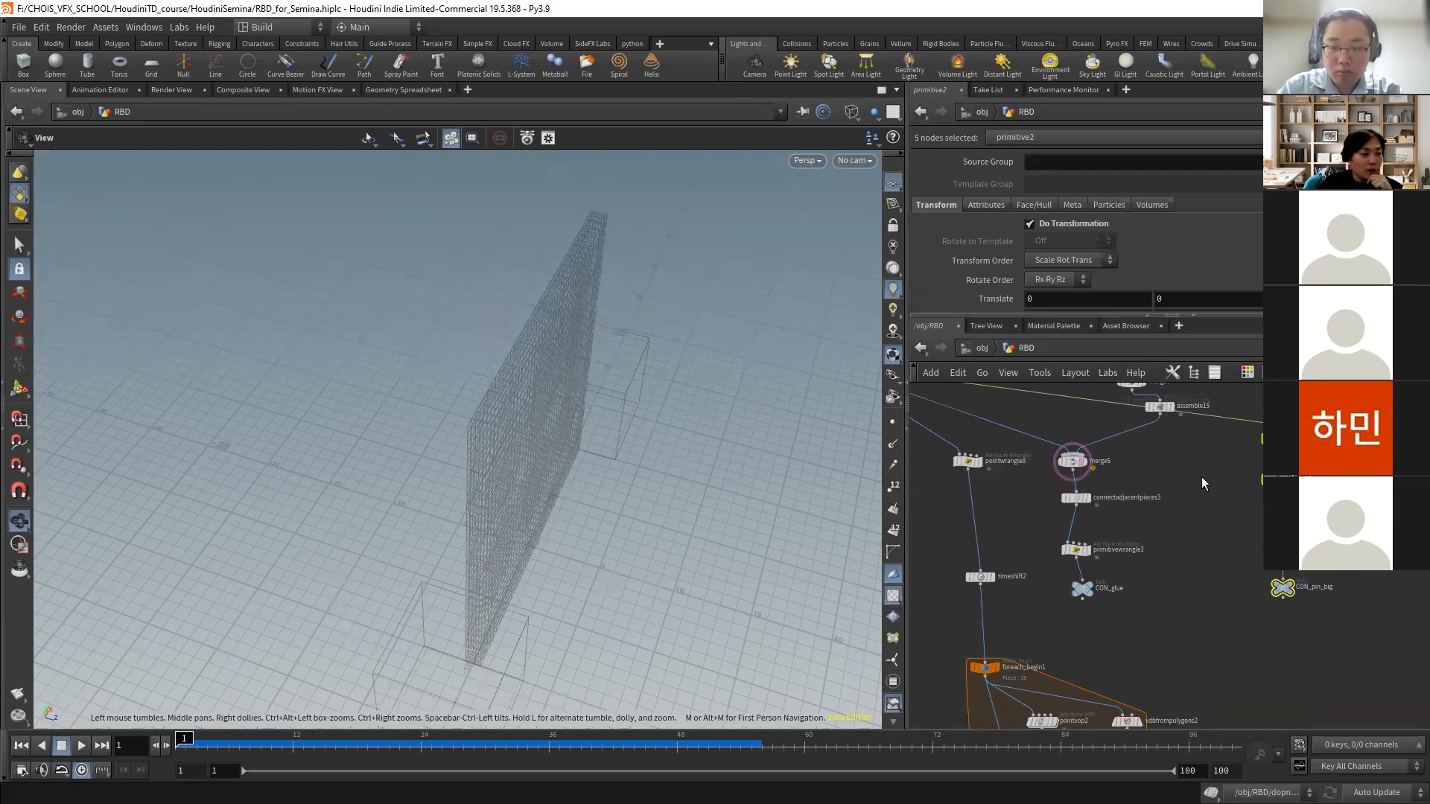
pyautogui.moveTo(1159, 405); pyautogui.dragTo(1128, 428)
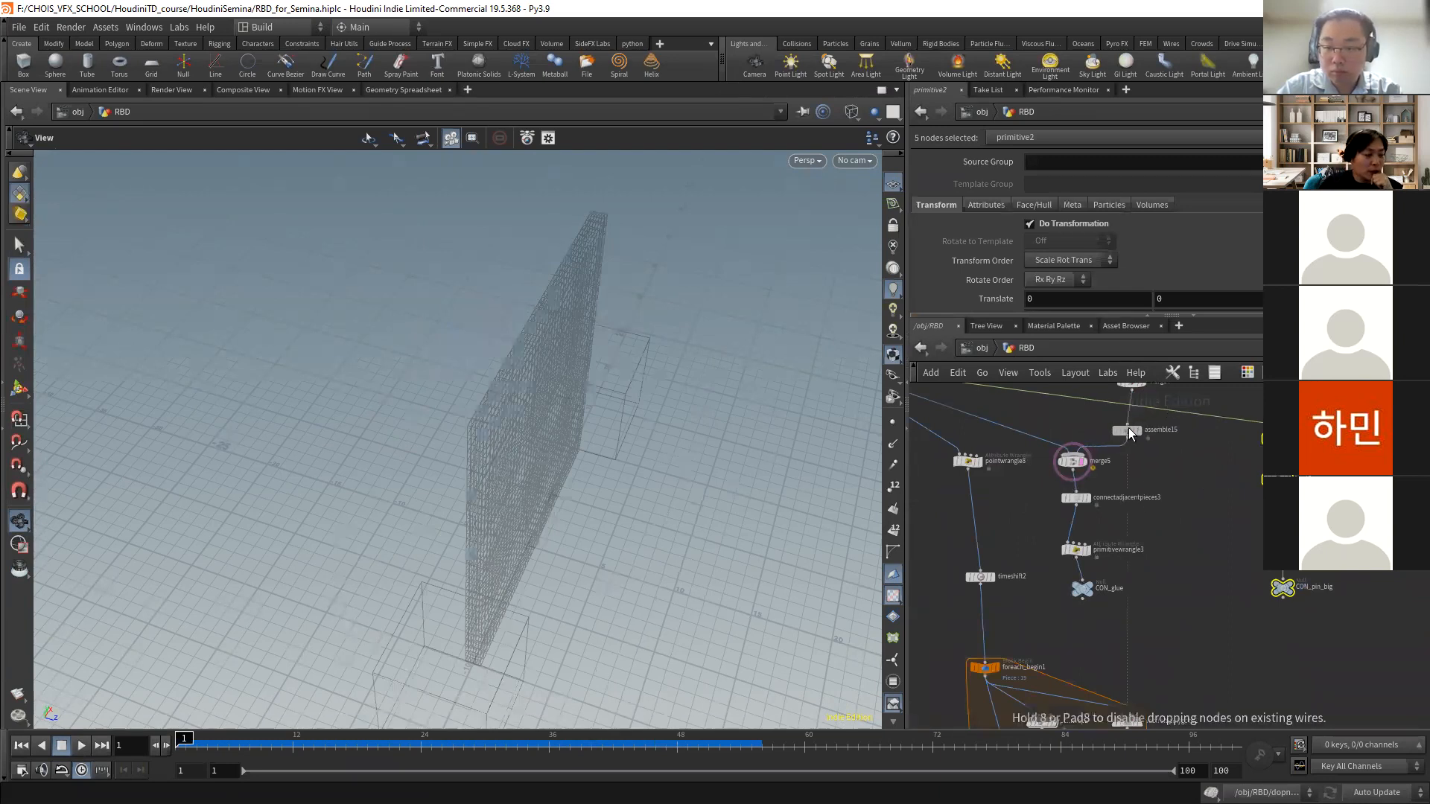
pyautogui.moveTo(1154, 507); pyautogui.dragTo(1176, 490, button='middle')
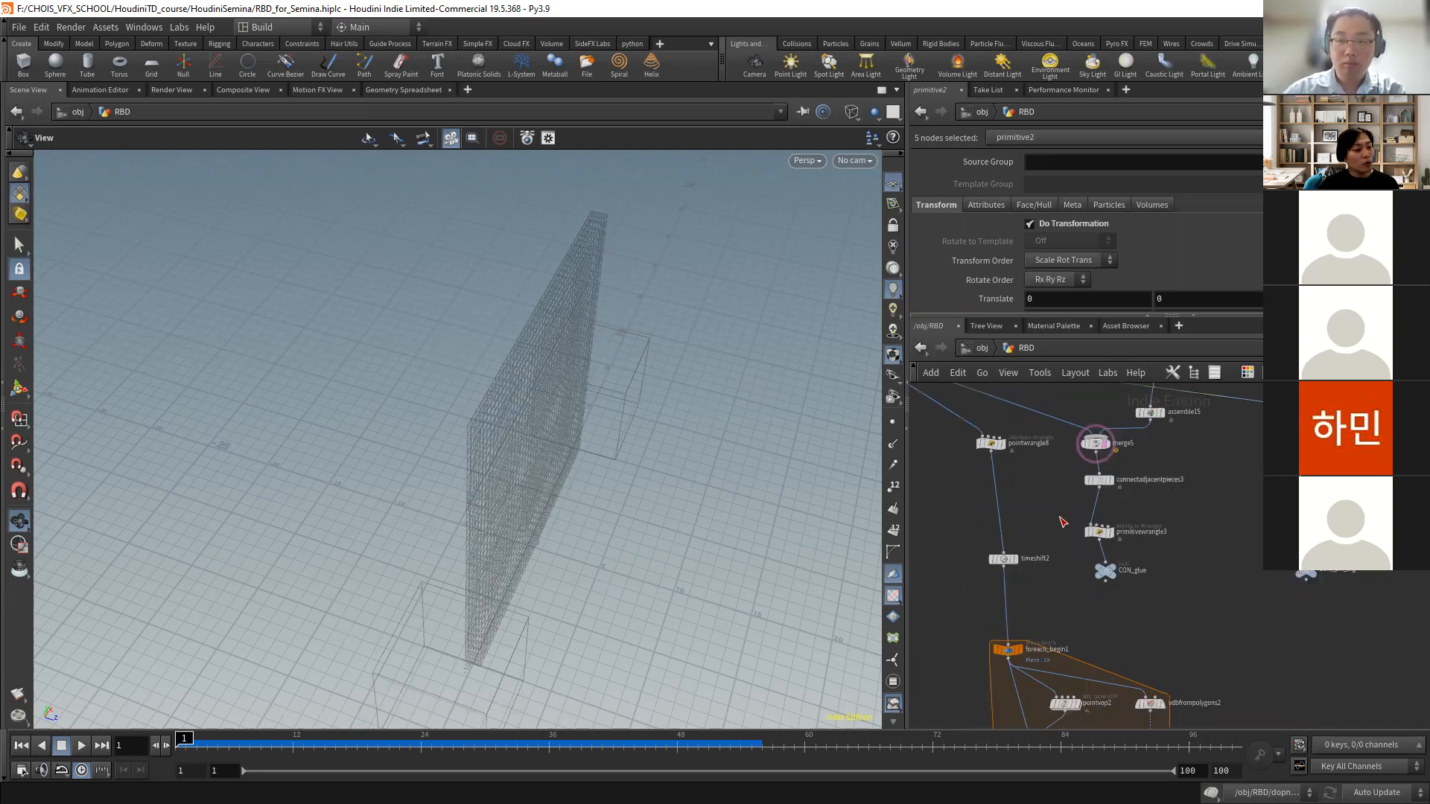
# - Draw annotation strokes beside the wall in the viewport to illustrate a wall bending over in an arch
pyautogui.moveTo(616, 495); pyautogui.dragTo(590, 466)
pyautogui.moveTo(590, 466); pyautogui.dragTo(421, 395, button='middle')
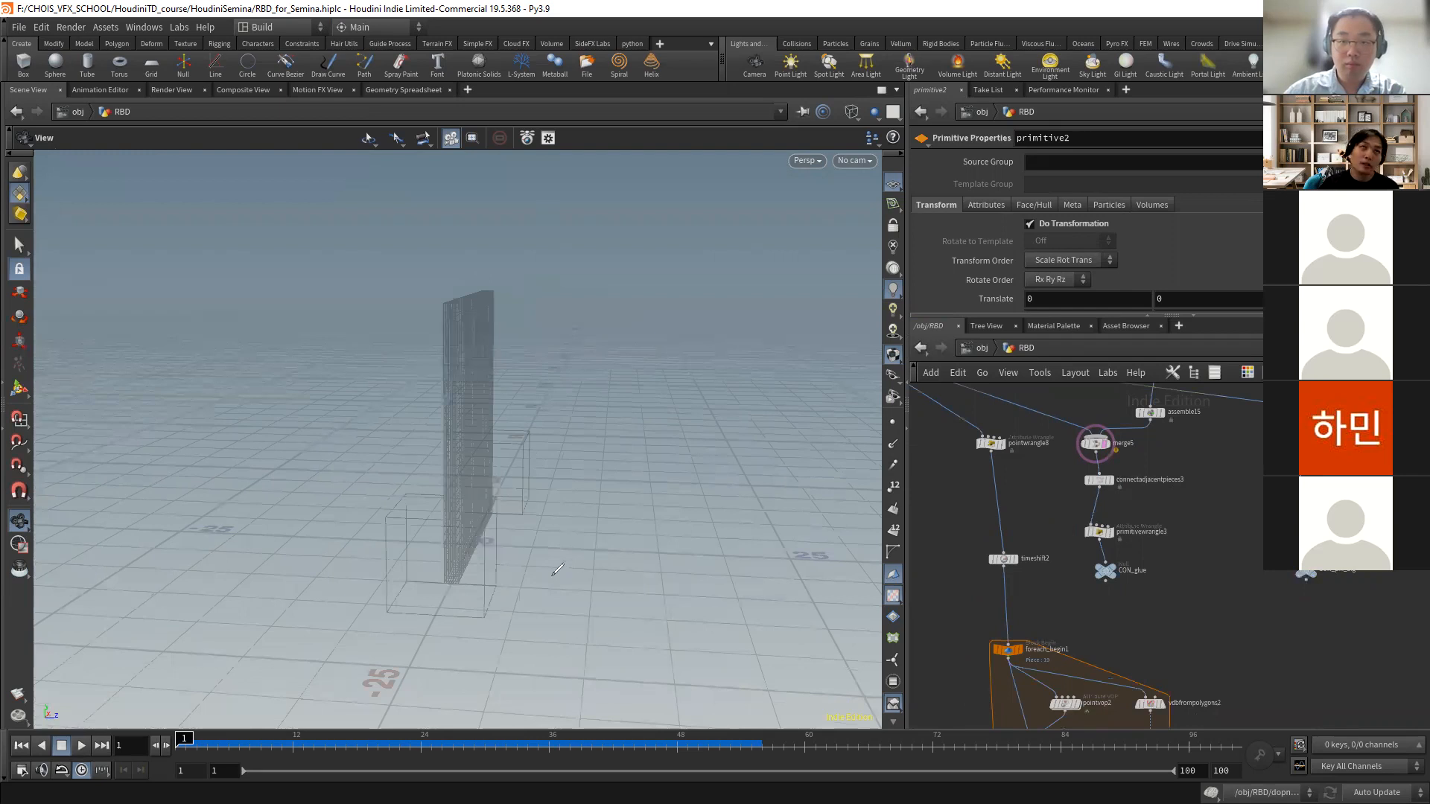
pyautogui.moveTo(538, 583)
pyautogui.mouseDown()
pyautogui.moveTo(532, 537)
pyautogui.moveTo(588, 414)
pyautogui.moveTo(752, 428)
pyautogui.moveTo(843, 519)
pyautogui.mouseUp()
pyautogui.moveTo(566, 489)
pyautogui.mouseDown()
pyautogui.moveTo(688, 429)
pyautogui.moveTo(837, 548)
pyautogui.mouseUp()
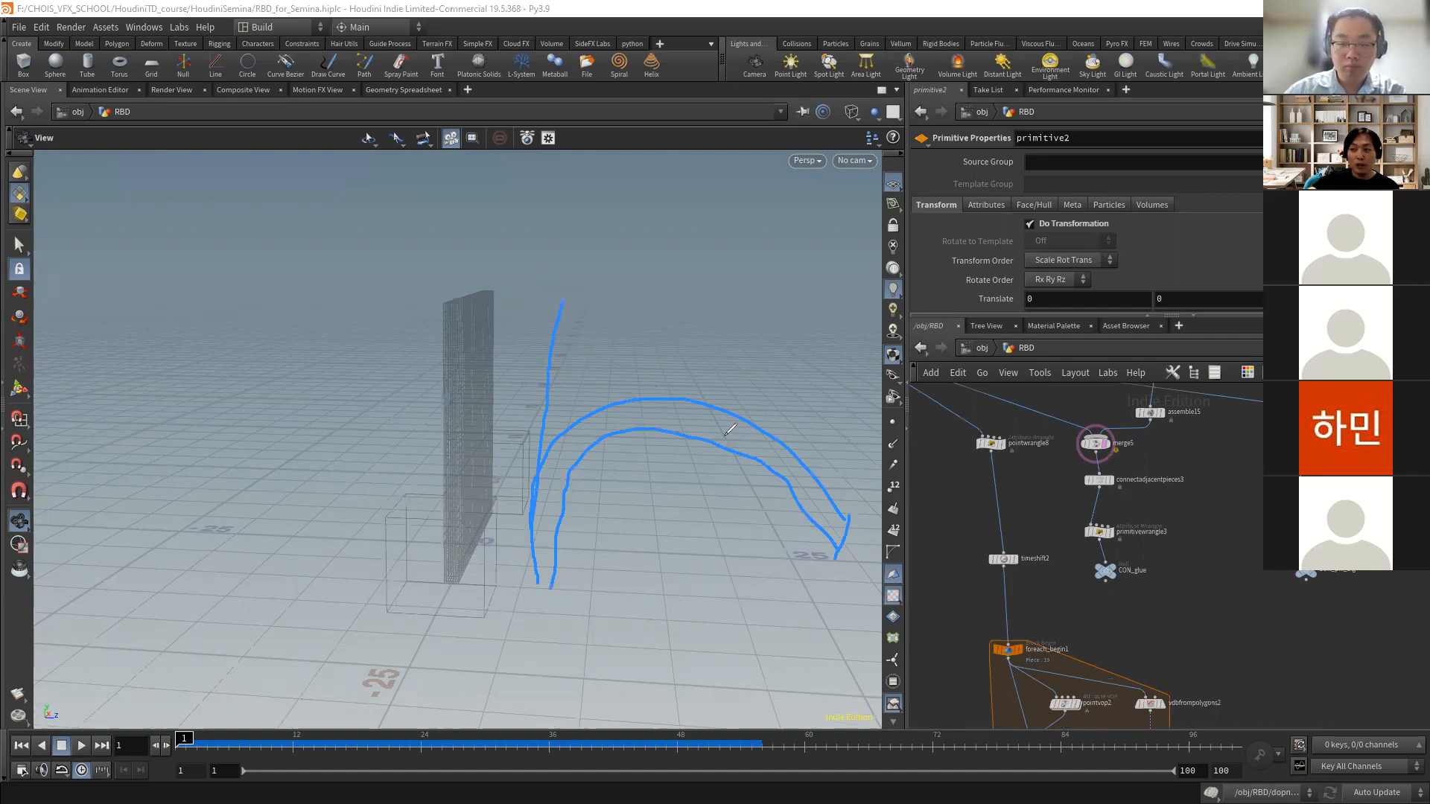
pyautogui.moveTo(842, 577)
pyautogui.mouseDown()
pyautogui.moveTo(856, 512)
pyautogui.moveTo(843, 513)
pyautogui.mouseUp()
pyautogui.moveTo(529, 575); pyautogui.dragTo(559, 576)
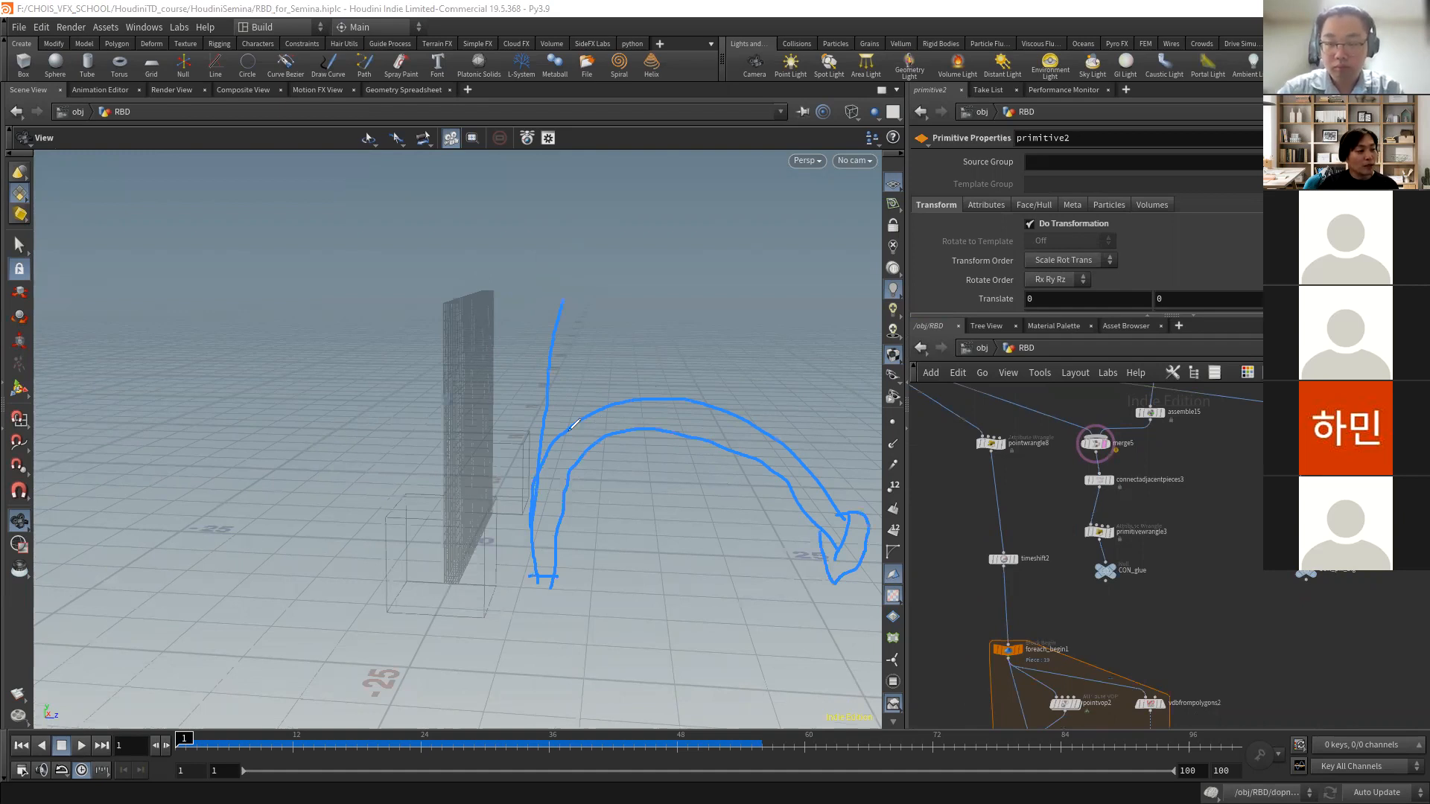
pyautogui.moveTo(589, 416)
pyautogui.mouseDown()
pyautogui.moveTo(600, 433)
pyautogui.moveTo(650, 421)
pyautogui.moveTo(691, 435)
pyautogui.mouseUp()
pyautogui.moveTo(817, 472); pyautogui.dragTo(801, 508)
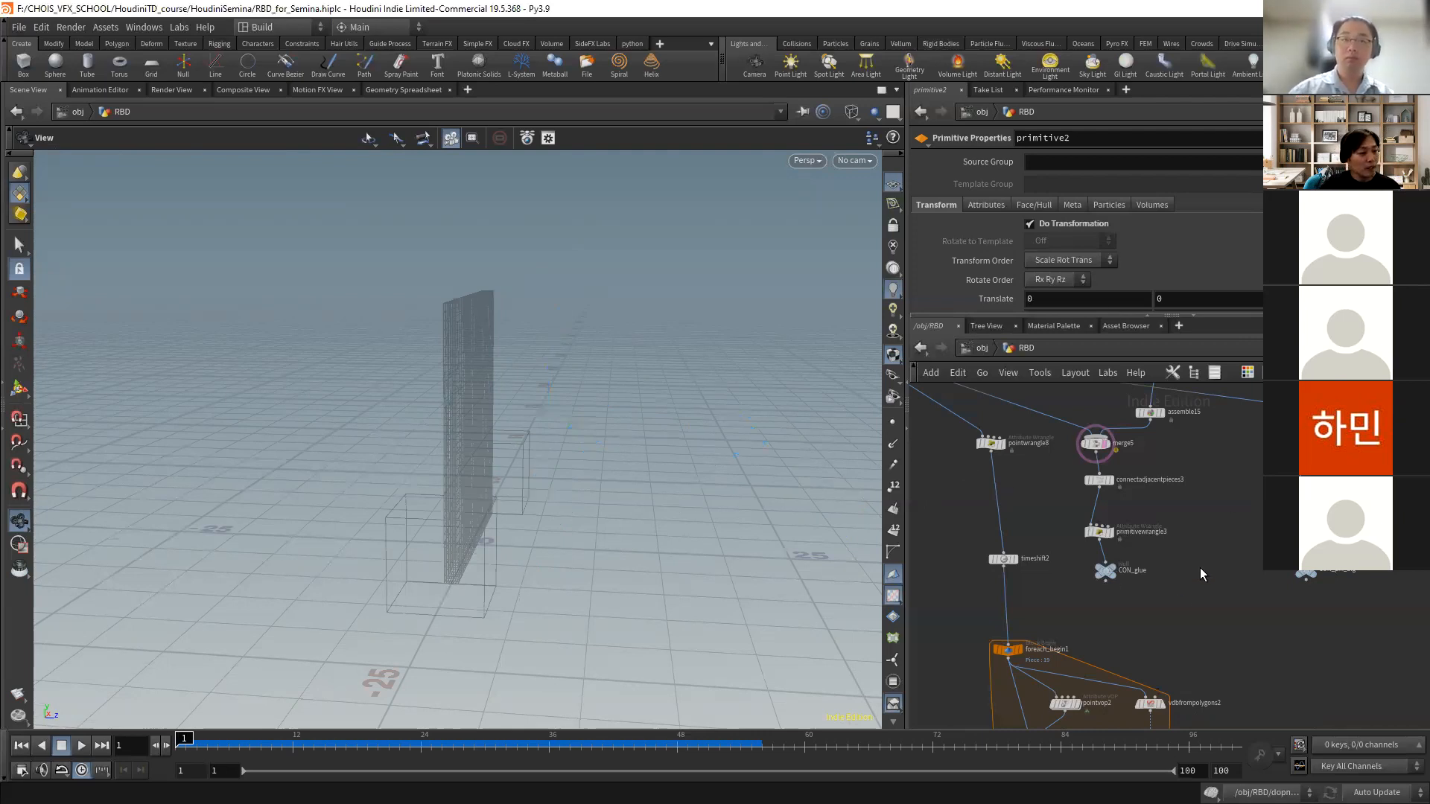
# - Display and select assemble8, and examine its fractured wall pieces and the branches leading from it
pyautogui.moveTo(1186, 524); pyautogui.dragTo(1325, 624, button='middle')
pyautogui.scroll(-3, 1283, 573)
pyautogui.moveTo(1296, 559); pyautogui.dragTo(1210, 499, button='middle')
pyautogui.scroll(2, 1209, 500)
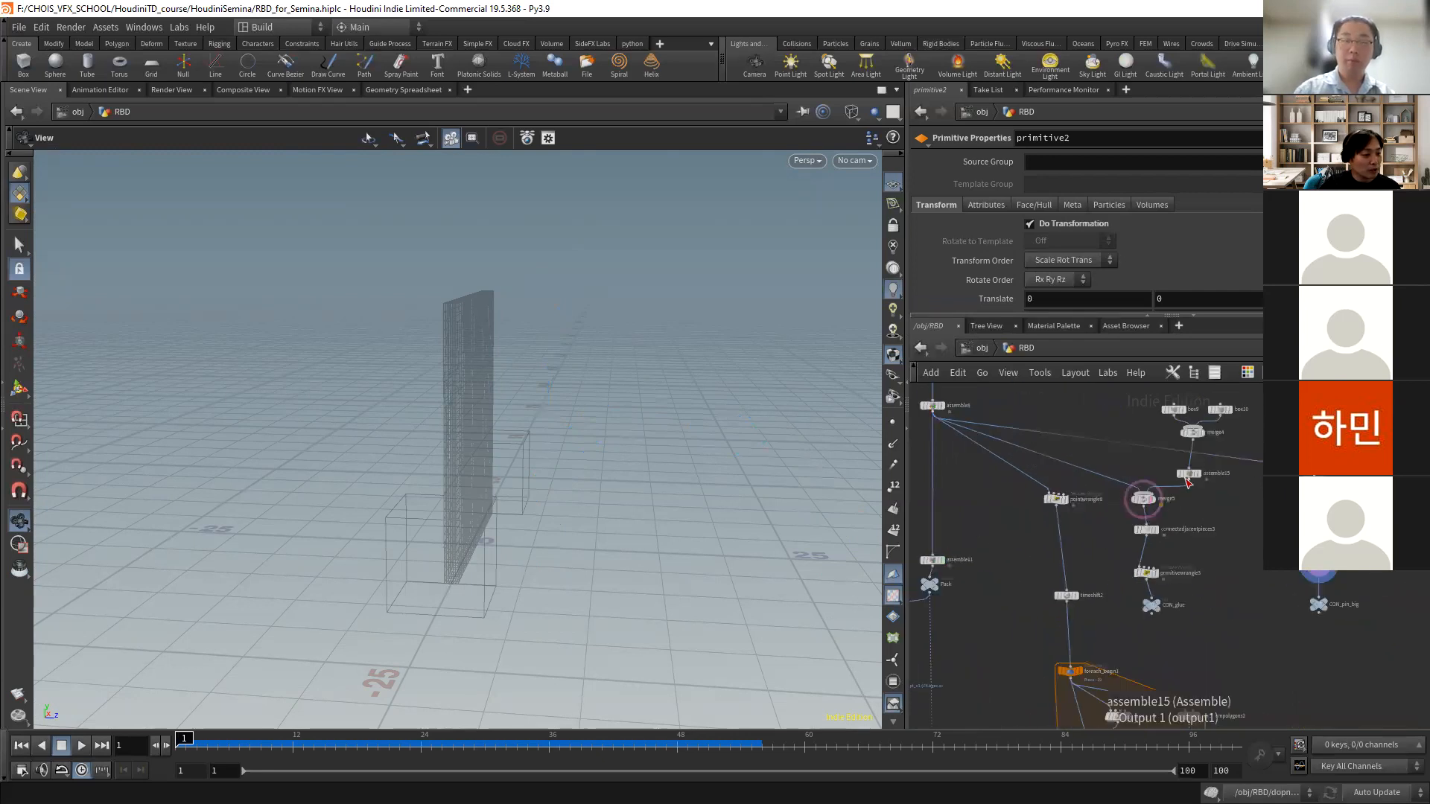
pyautogui.moveTo(967, 566); pyautogui.dragTo(1116, 488, button='middle')
pyautogui.scroll(4, 1115, 498)
pyautogui.moveTo(1126, 419); pyautogui.dragTo(1109, 638, button='middle')
pyautogui.scroll(-1, 1108, 633)
pyautogui.moveTo(1071, 423); pyautogui.dragTo(1088, 479, button='middle')
pyautogui.click(1078, 468)
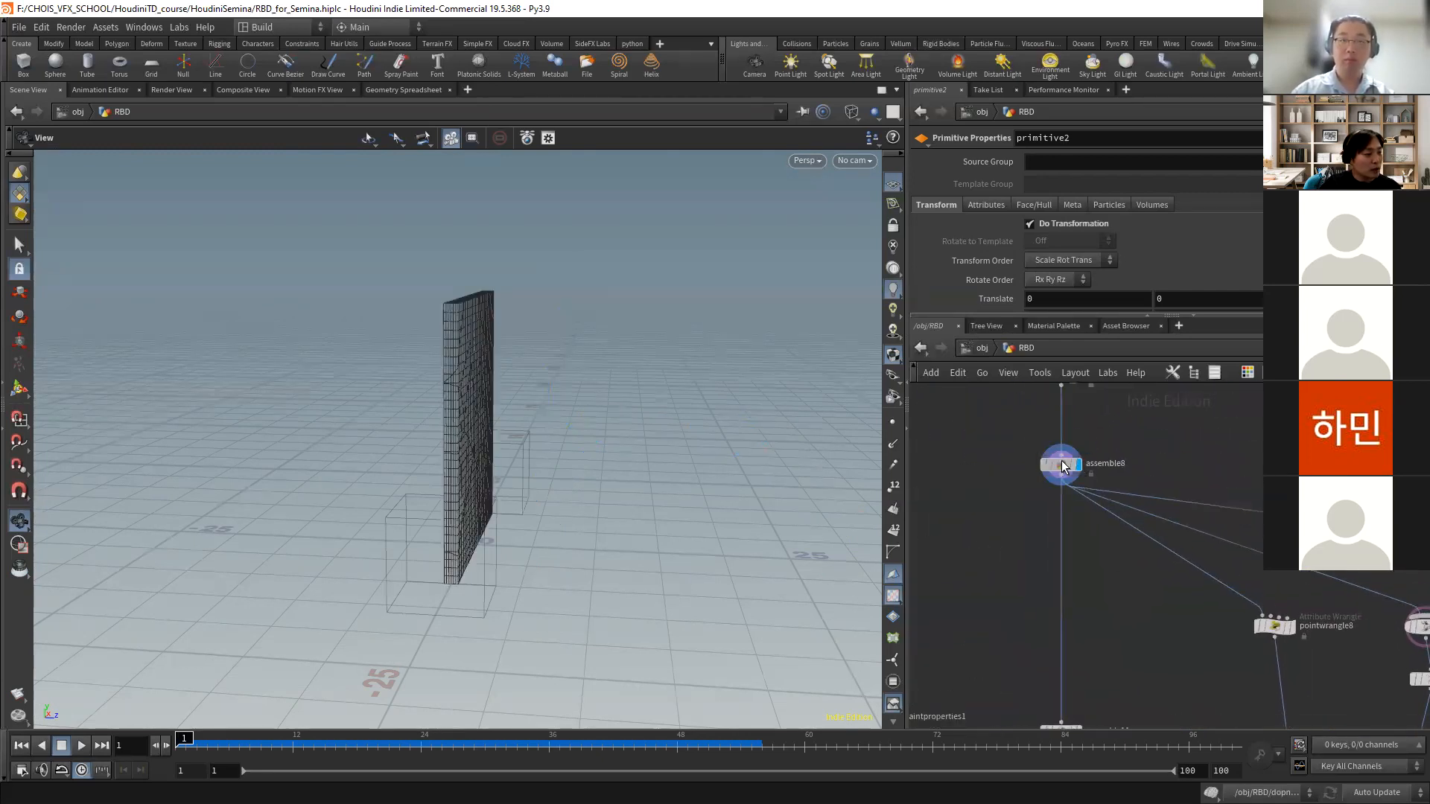
pyautogui.click(1064, 467)
pyautogui.moveTo(559, 398); pyautogui.dragTo(496, 419)
pyautogui.moveTo(1120, 583); pyautogui.dragTo(1169, 438, button='middle')
pyautogui.scroll(-4, 1168, 441)
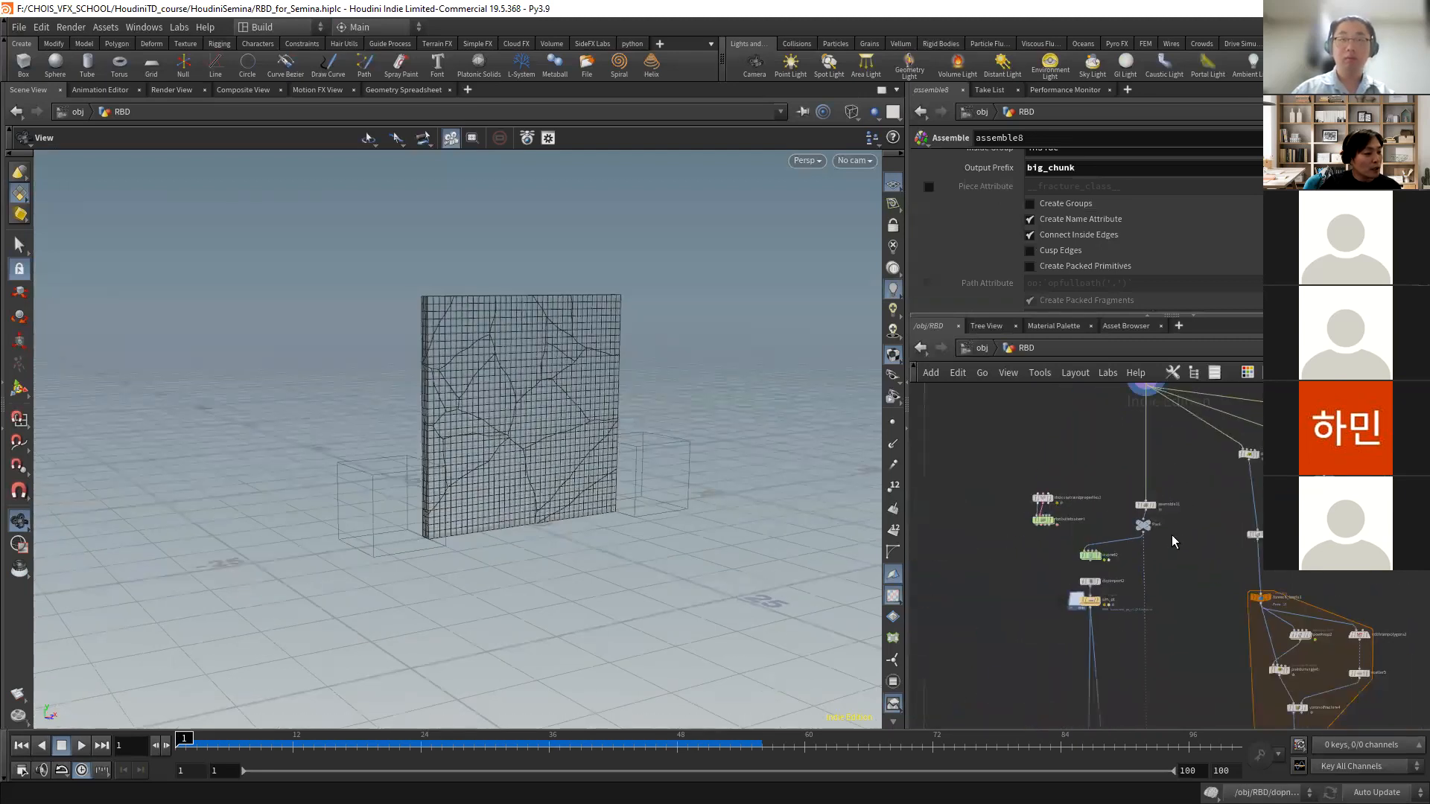
# - Display the sim_pt file cache node and select it to show its settings
pyautogui.moveTo(1171, 543); pyautogui.dragTo(1165, 463, button='middle')
pyautogui.scroll(4, 1137, 479)
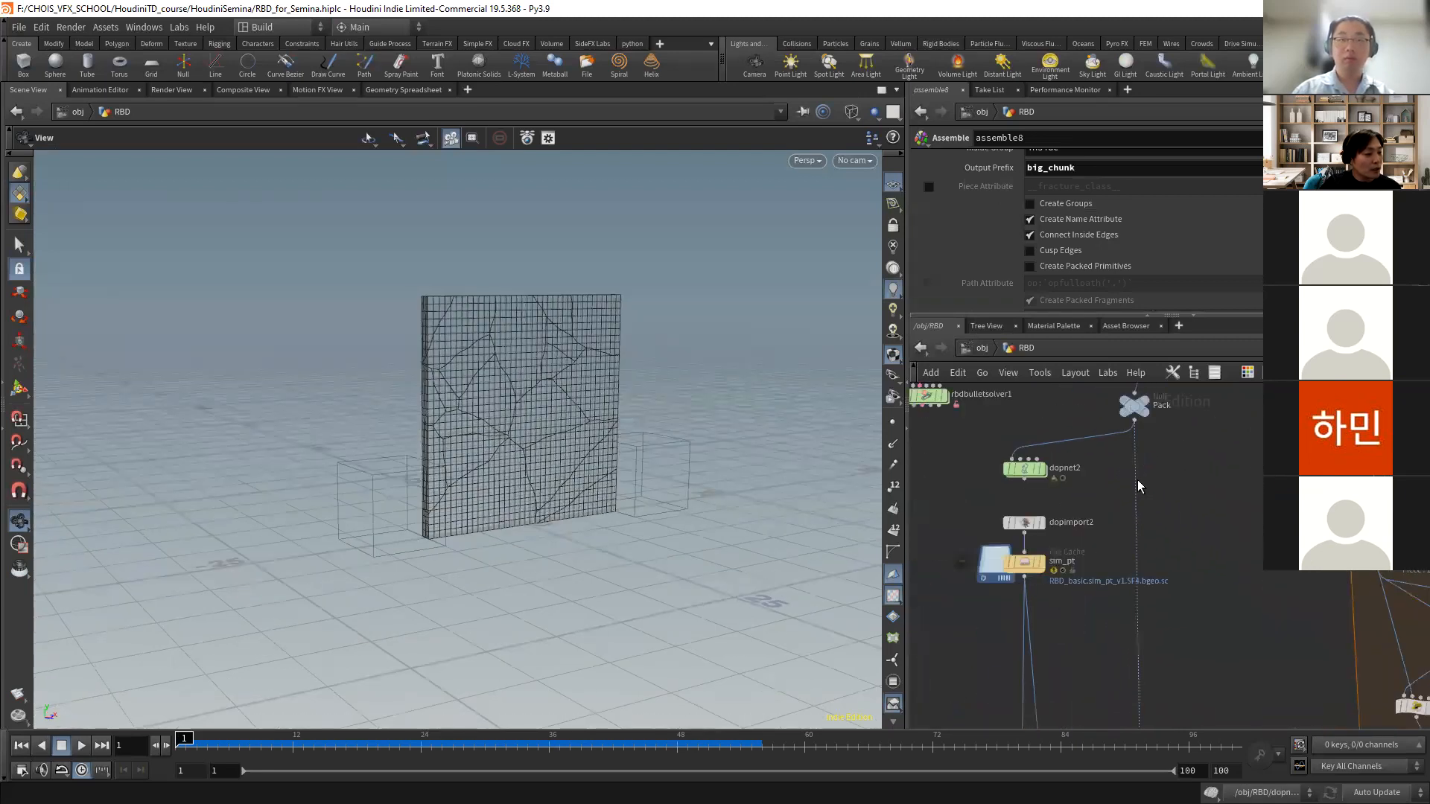
pyautogui.click(1042, 561)
pyautogui.click(1026, 562)
# - Examine the dopimport2 settings and the contents of dopnet2, and return to the sim_pt settings
pyautogui.click(1018, 523)
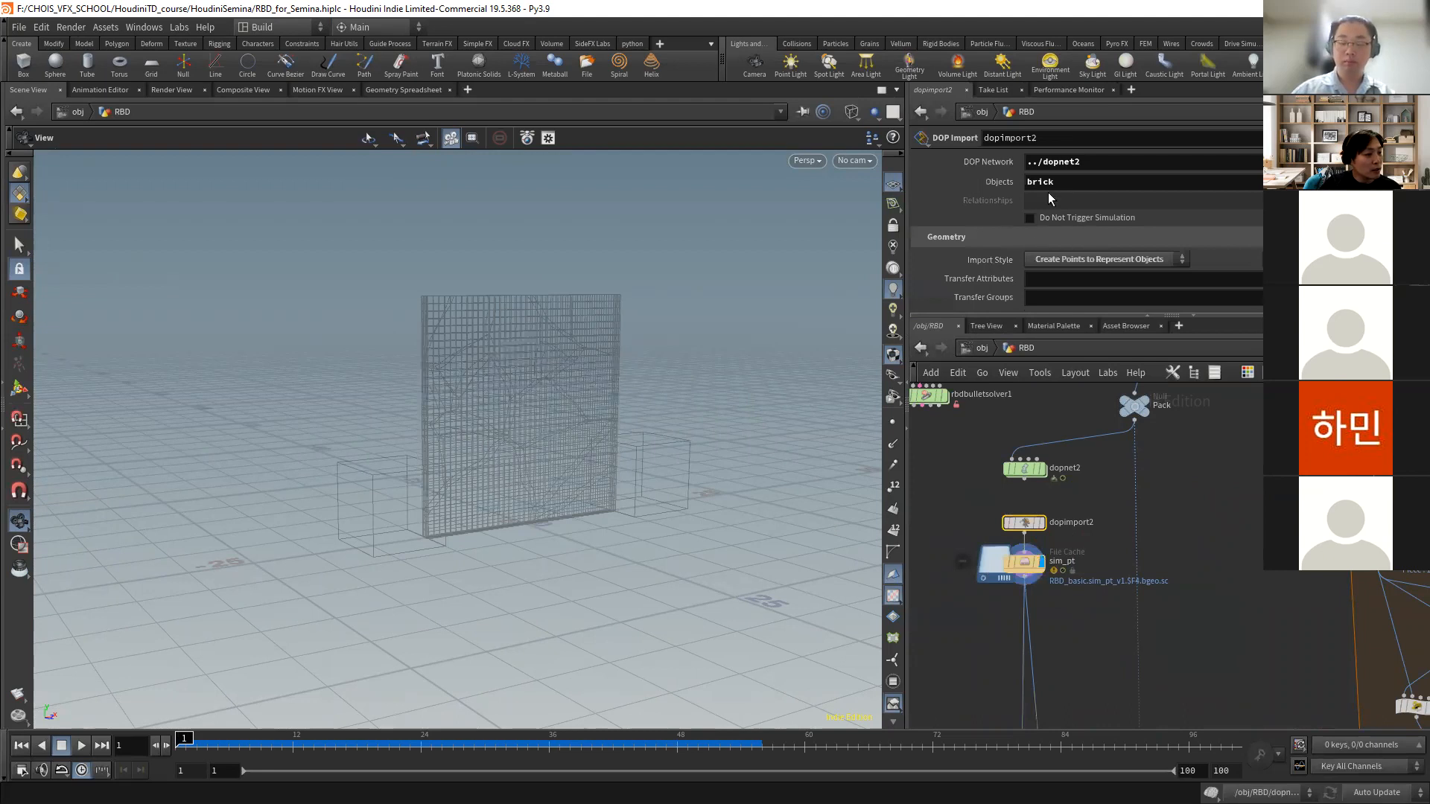
pyautogui.doubleClick(1022, 465)
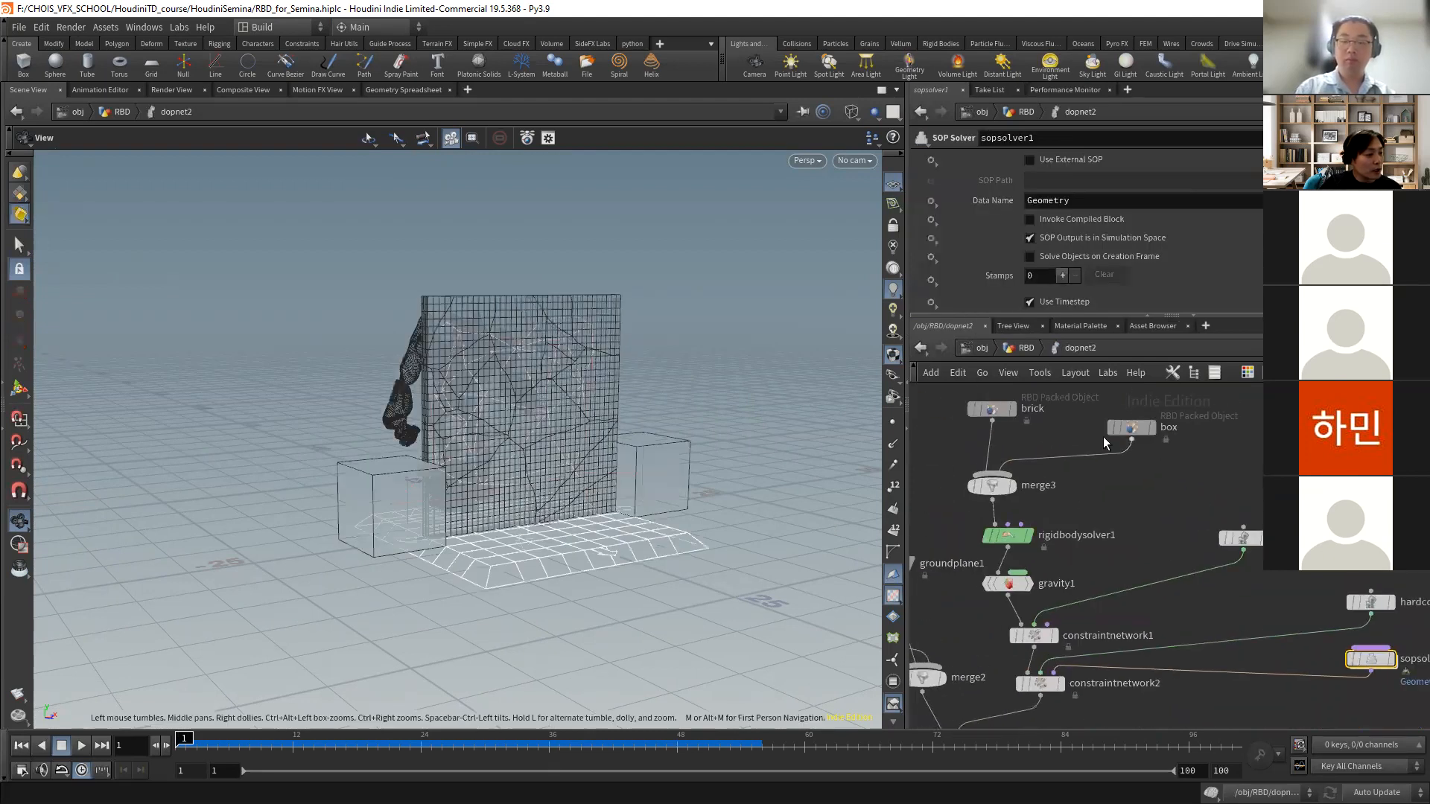
pyautogui.click(1026, 347)
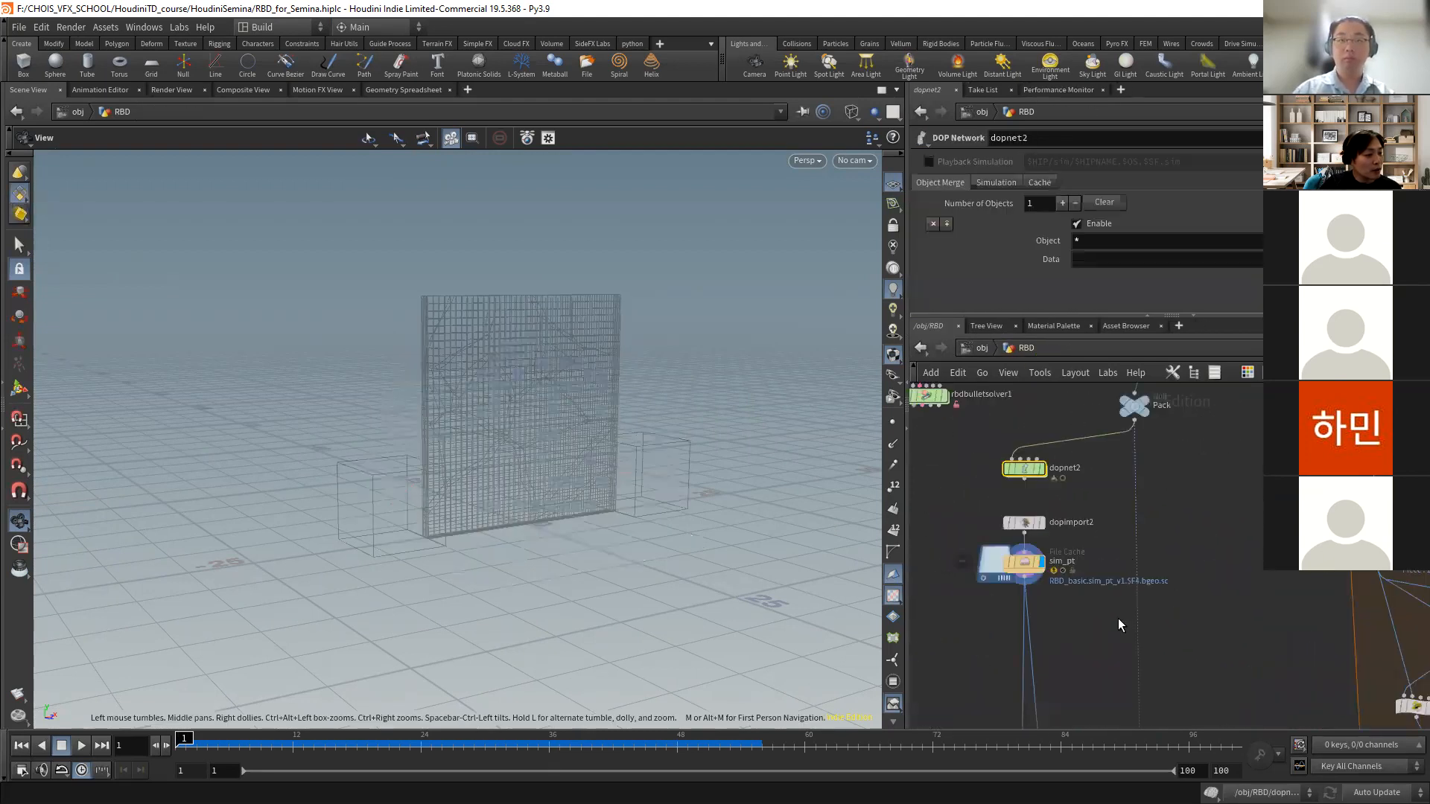
pyautogui.click(1025, 523)
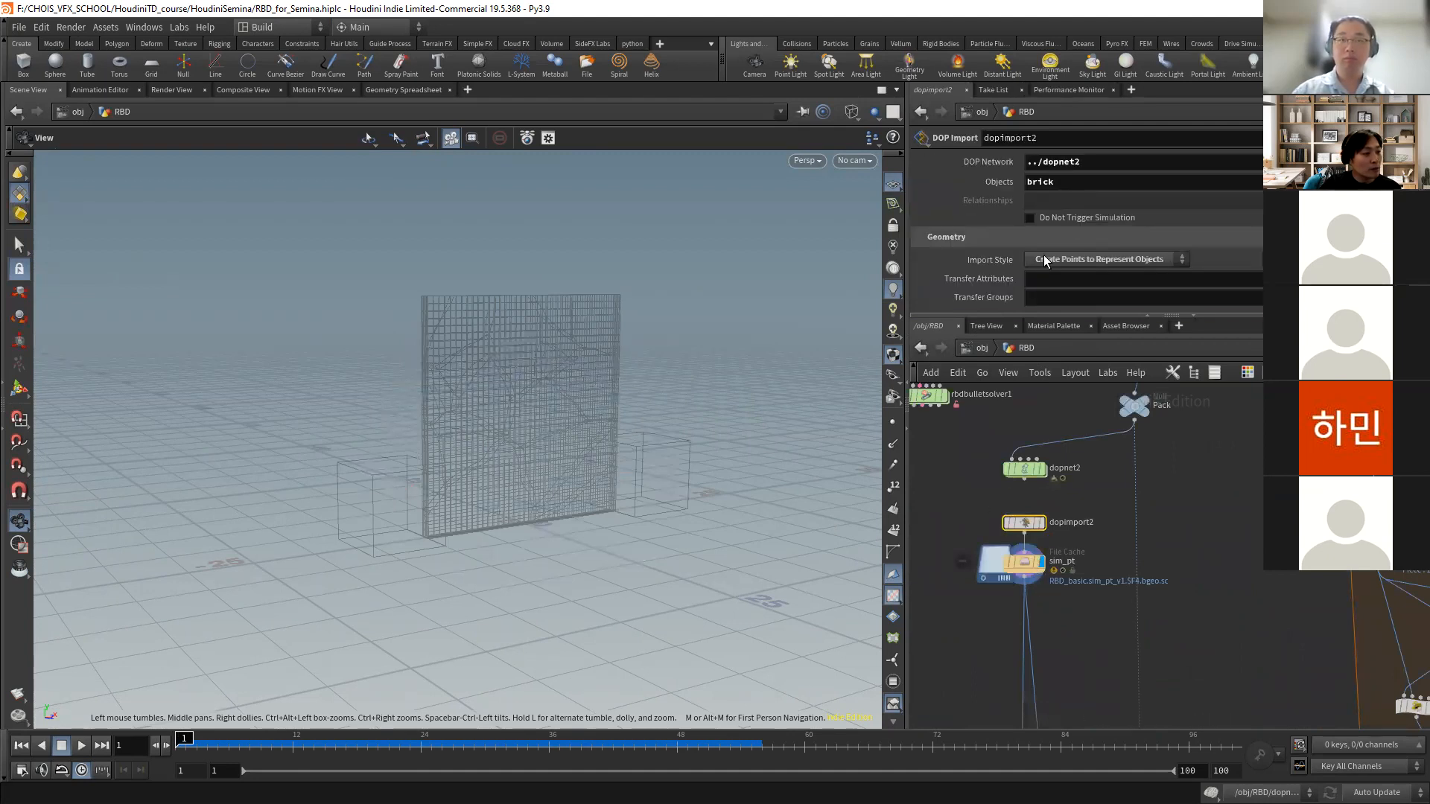
pyautogui.click(1023, 560)
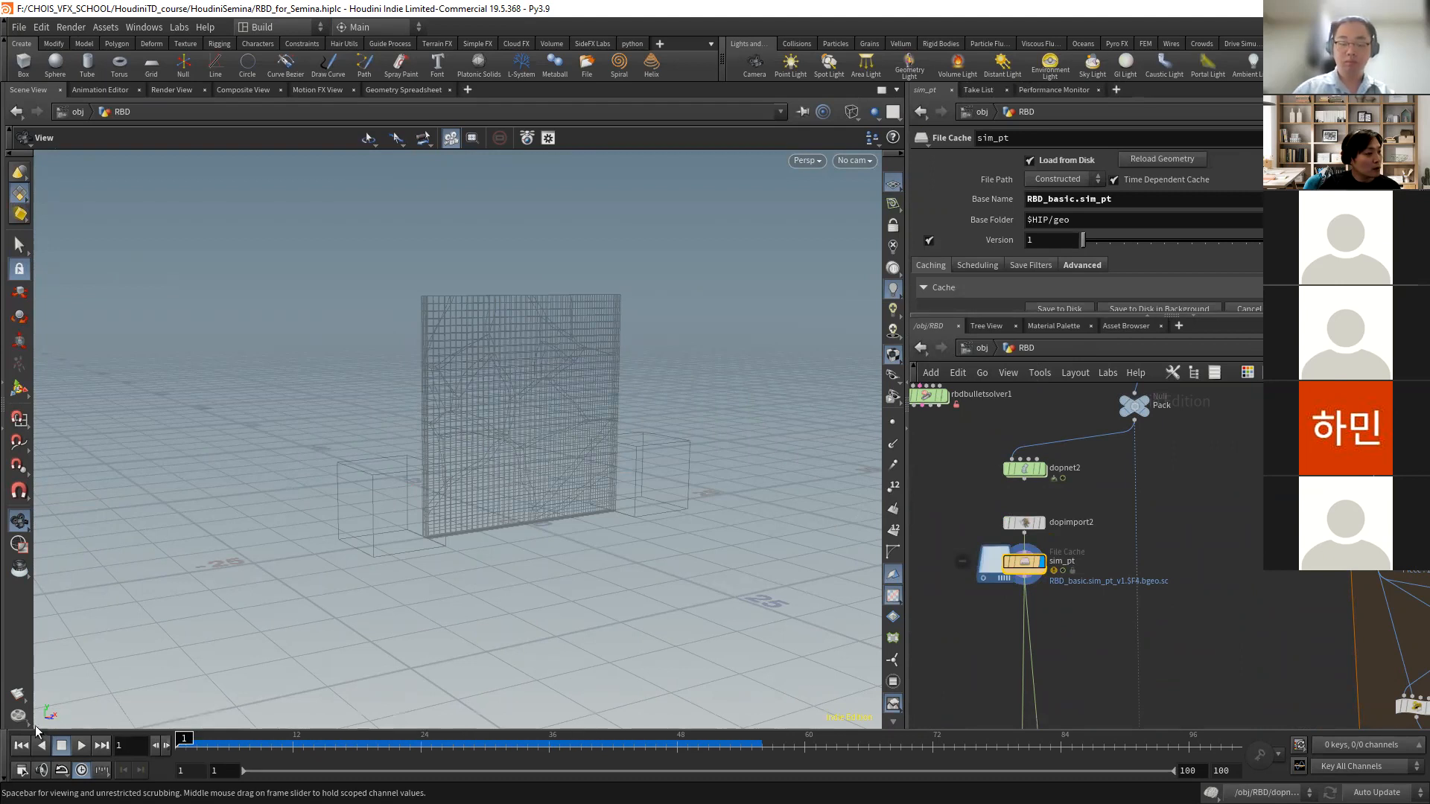
# - Check the sim_pt cache up to frame 33, and re-save it to disk from the first frame
pyautogui.moveTo(558, 414); pyautogui.dragTo(628, 423)
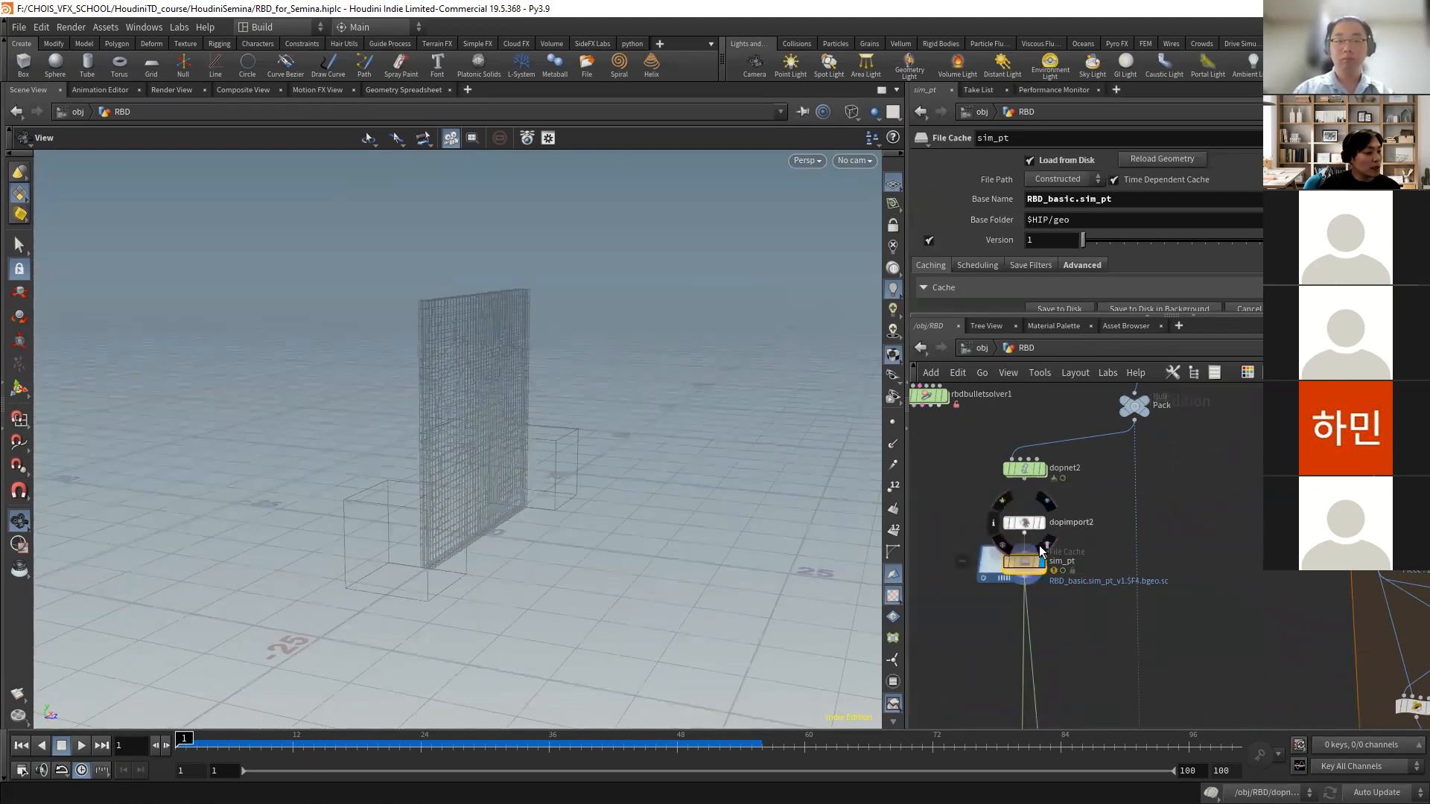
pyautogui.moveTo(183, 744); pyautogui.dragTo(497, 745)
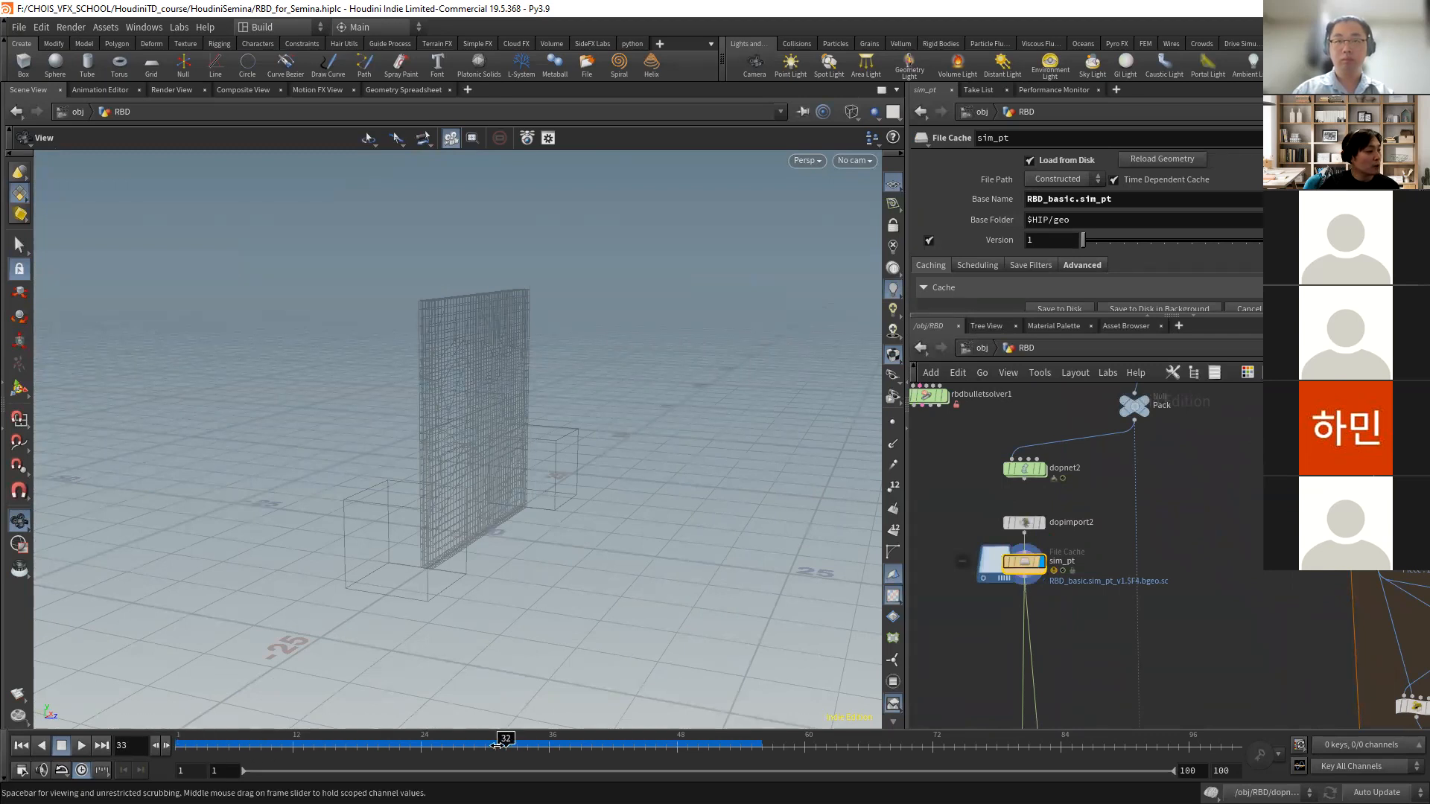
pyautogui.hotkey('ctrl', 'Up')
pyautogui.scroll(-2, 1102, 494)
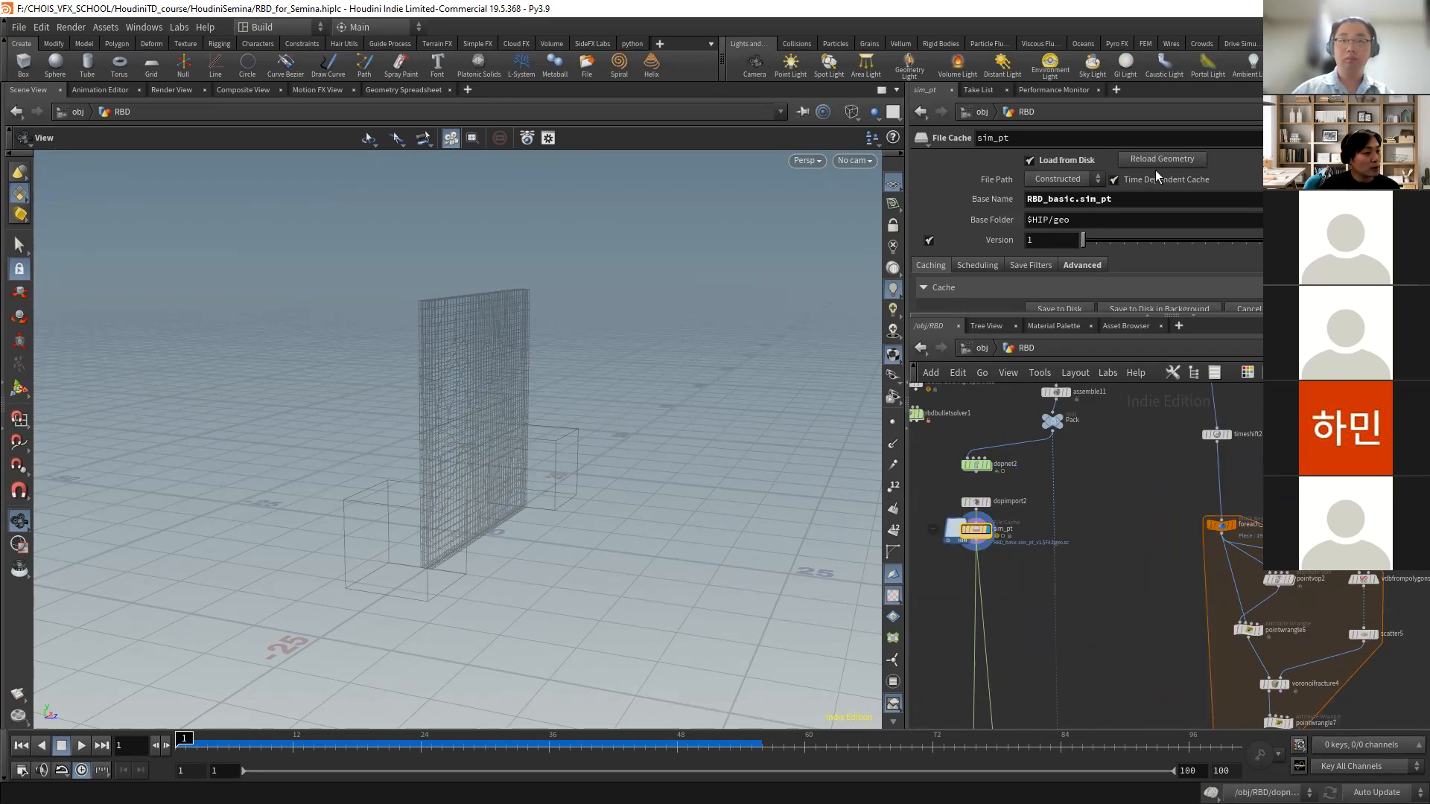
pyautogui.scroll(-2, 1011, 254)
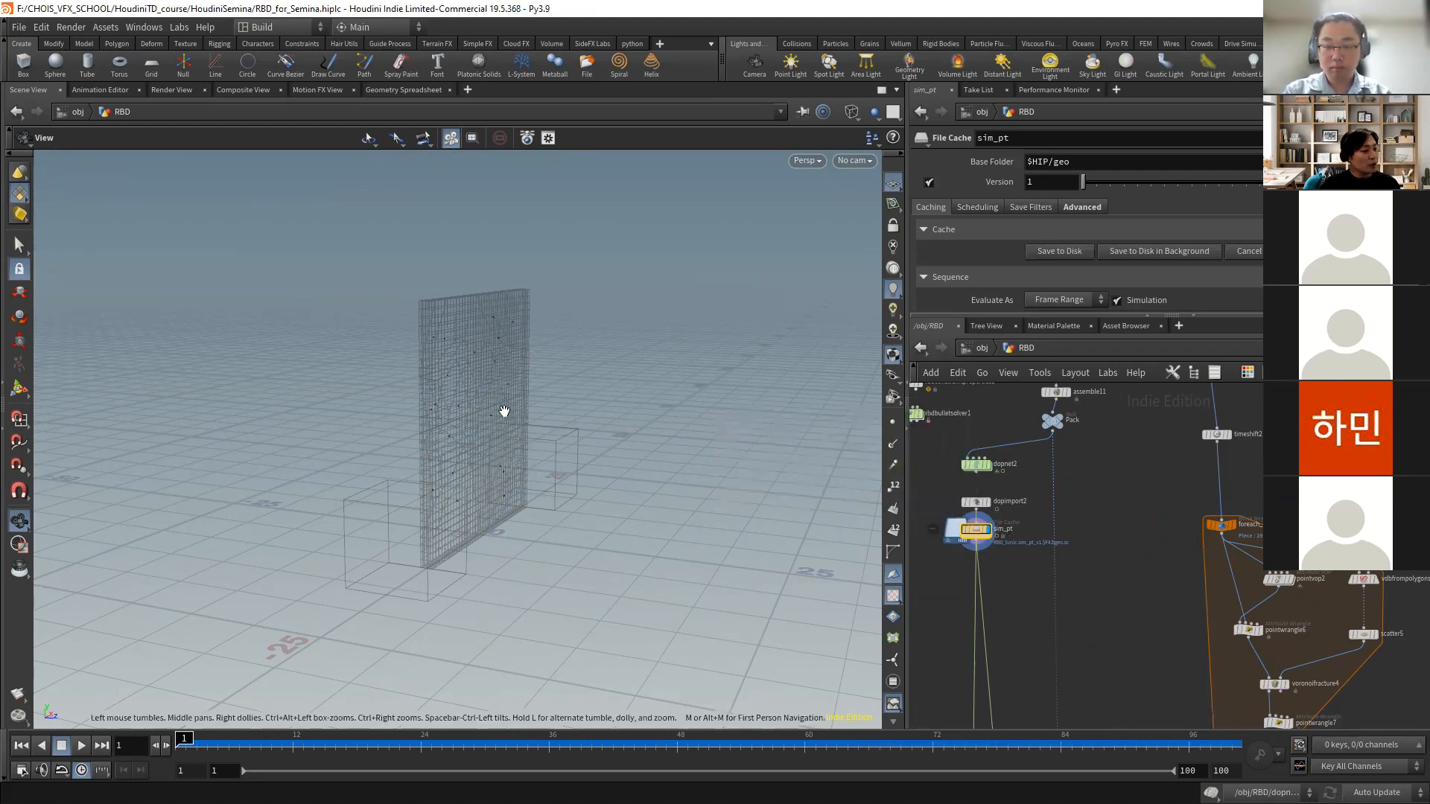
# - Scrub the cached sim_pt points to frame 55 and view the node's information
pyautogui.moveTo(501, 409); pyautogui.dragTo(440, 409)
pyautogui.moveTo(1085, 544); pyautogui.dragTo(1059, 622, button='middle')
pyautogui.scroll(-5, 1059, 623)
pyautogui.scroll(4, 1156, 545)
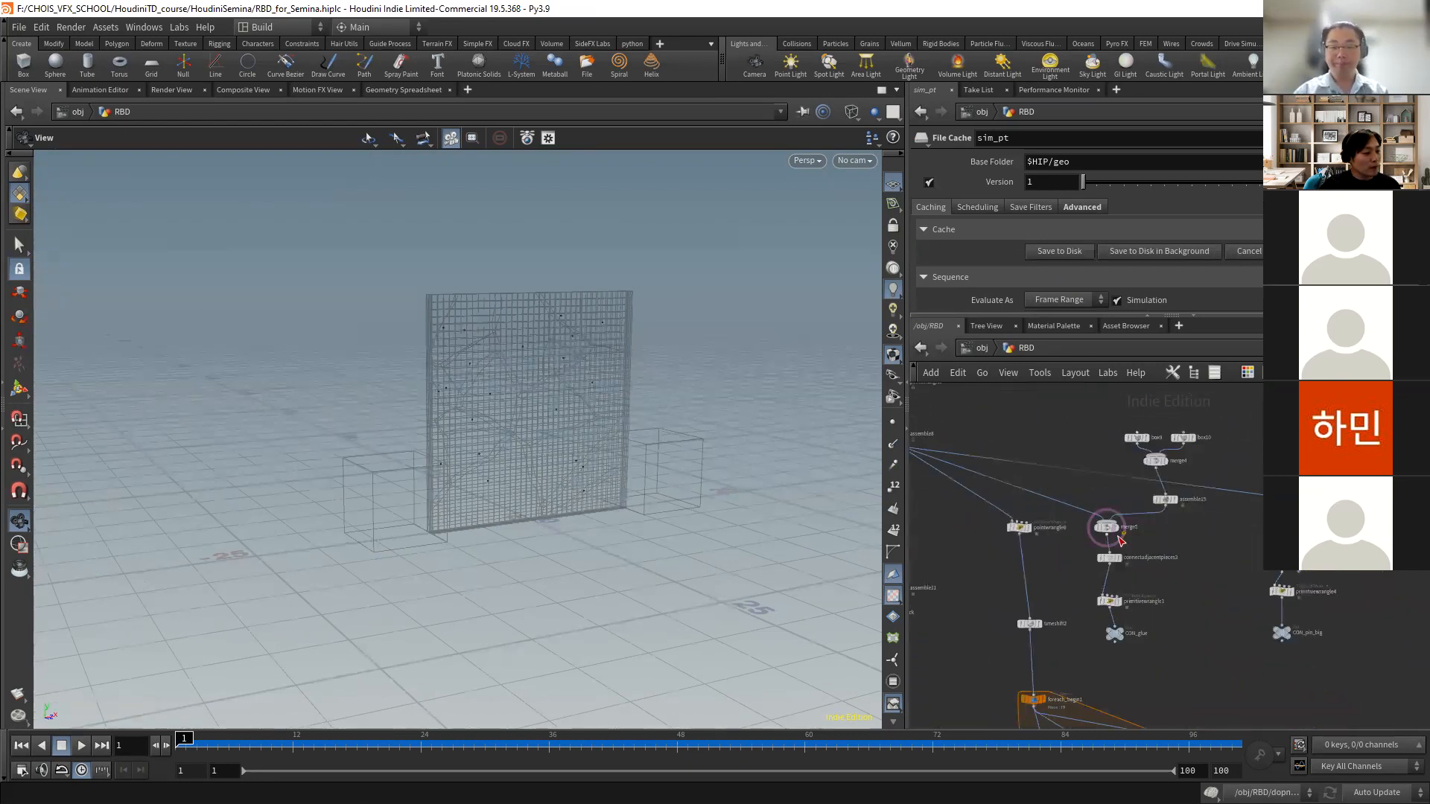
pyautogui.click(1119, 542)
pyautogui.moveTo(1054, 537); pyautogui.dragTo(1248, 411, button='middle')
pyautogui.moveTo(201, 747); pyautogui.dragTo(755, 748)
pyautogui.middleClick(1025, 577)
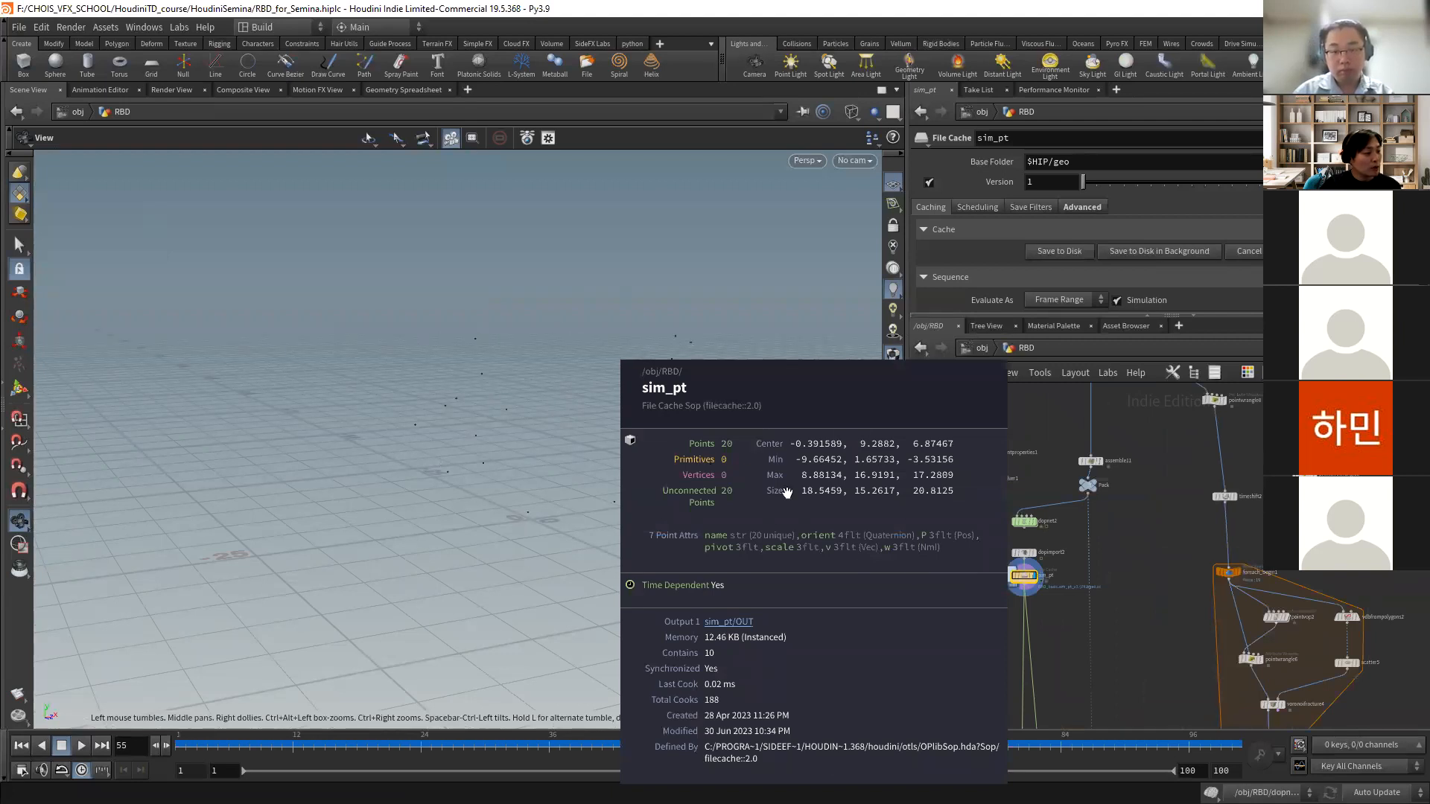
# - Open the geometry spreadsheet for sim_pt and compare its point and primitive attributes
pyautogui.click(403, 89)
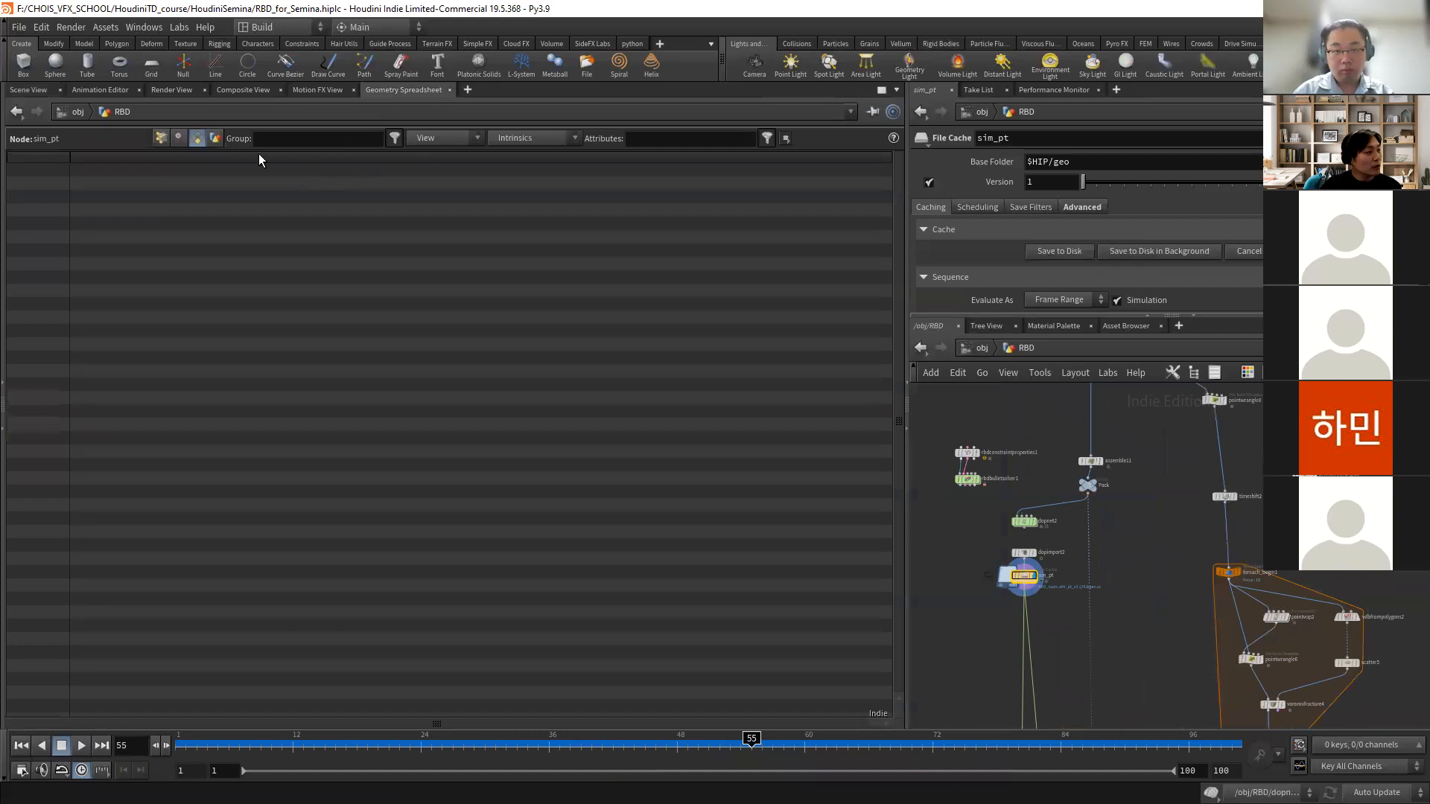
pyautogui.click(162, 138)
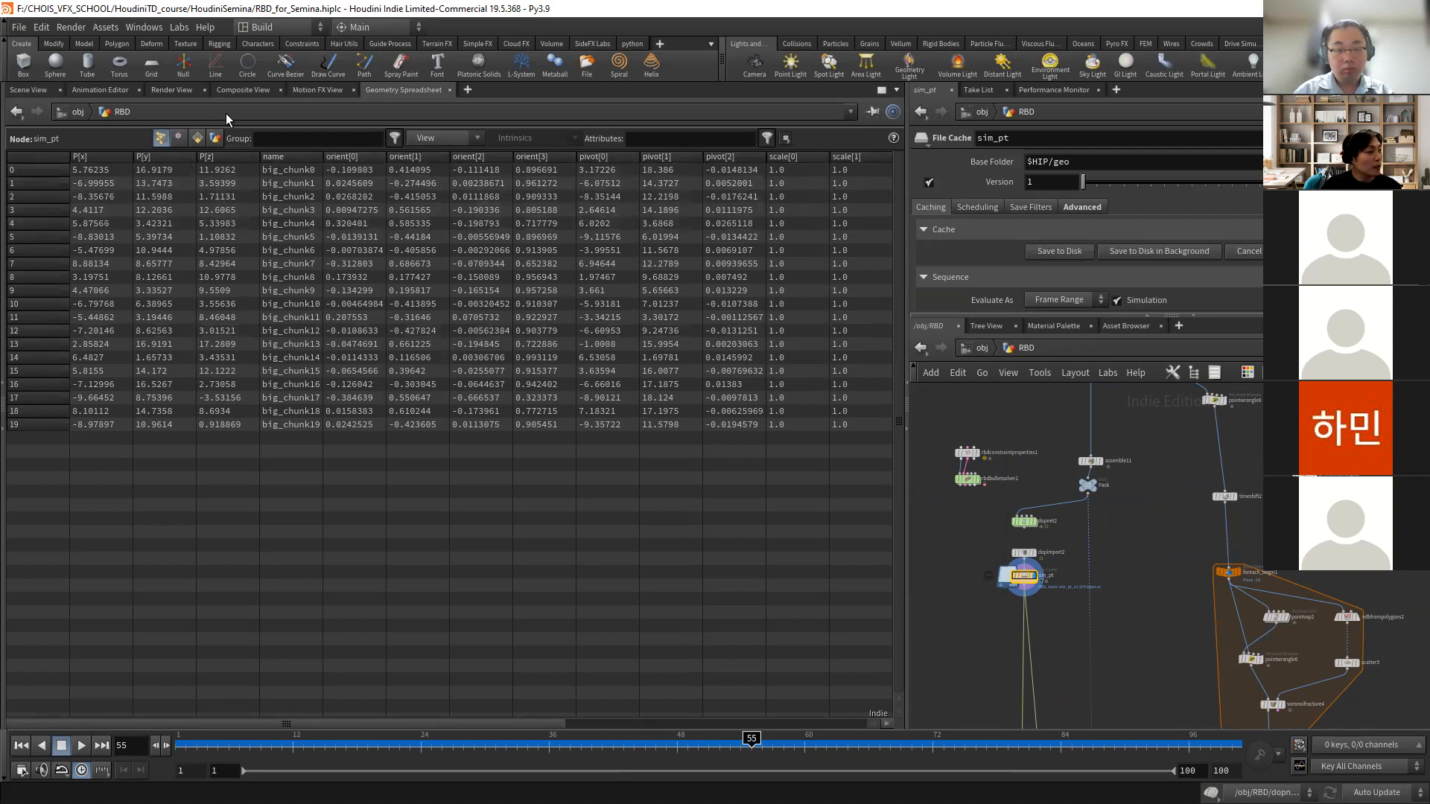
pyautogui.click(198, 138)
pyautogui.click(160, 139)
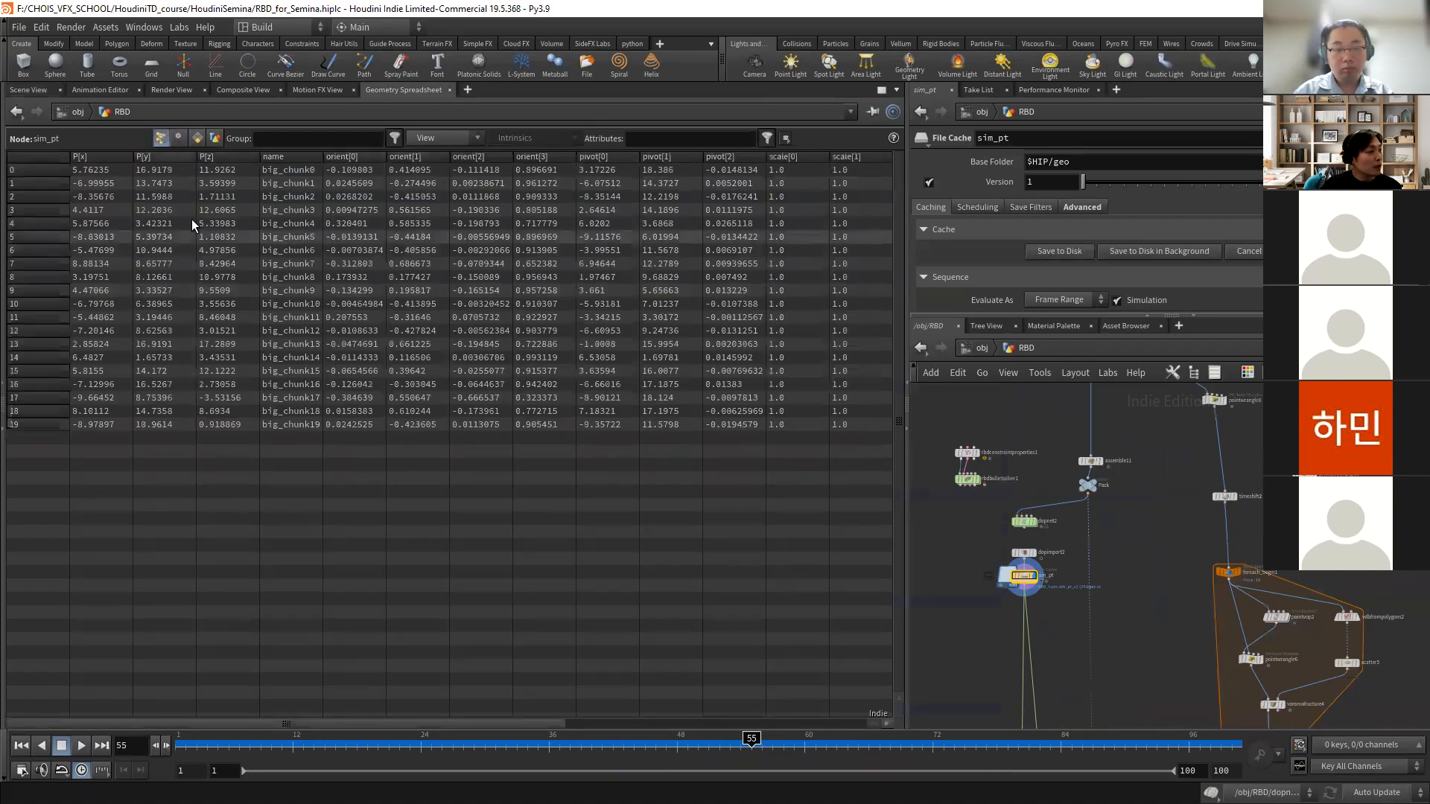
# - Try to show all intrinsics for the sim_pt primitives, and return to the point attributes
pyautogui.click(197, 138)
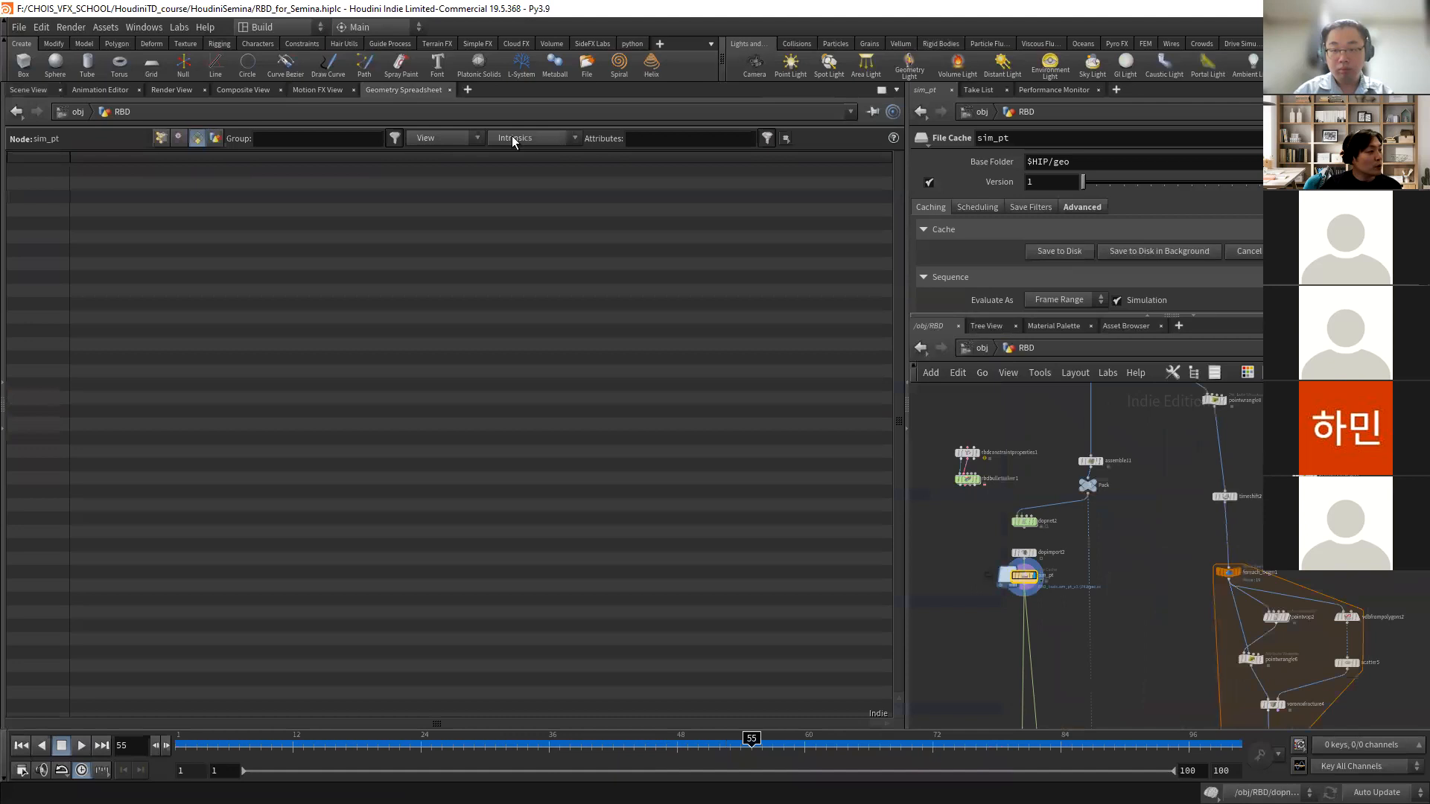
pyautogui.click(534, 140)
pyautogui.click(534, 151)
pyautogui.click(535, 141)
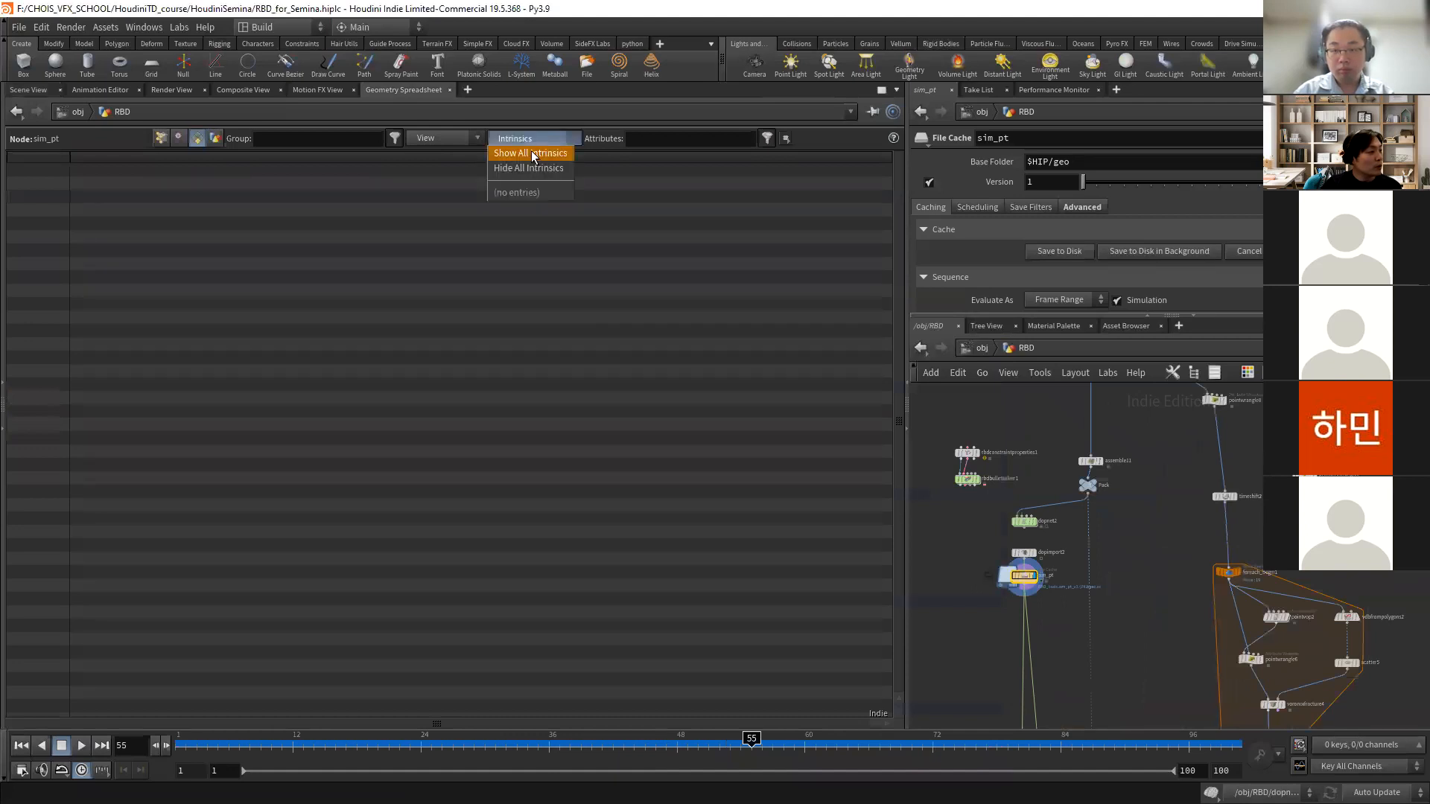
pyautogui.click(533, 153)
pyautogui.click(160, 139)
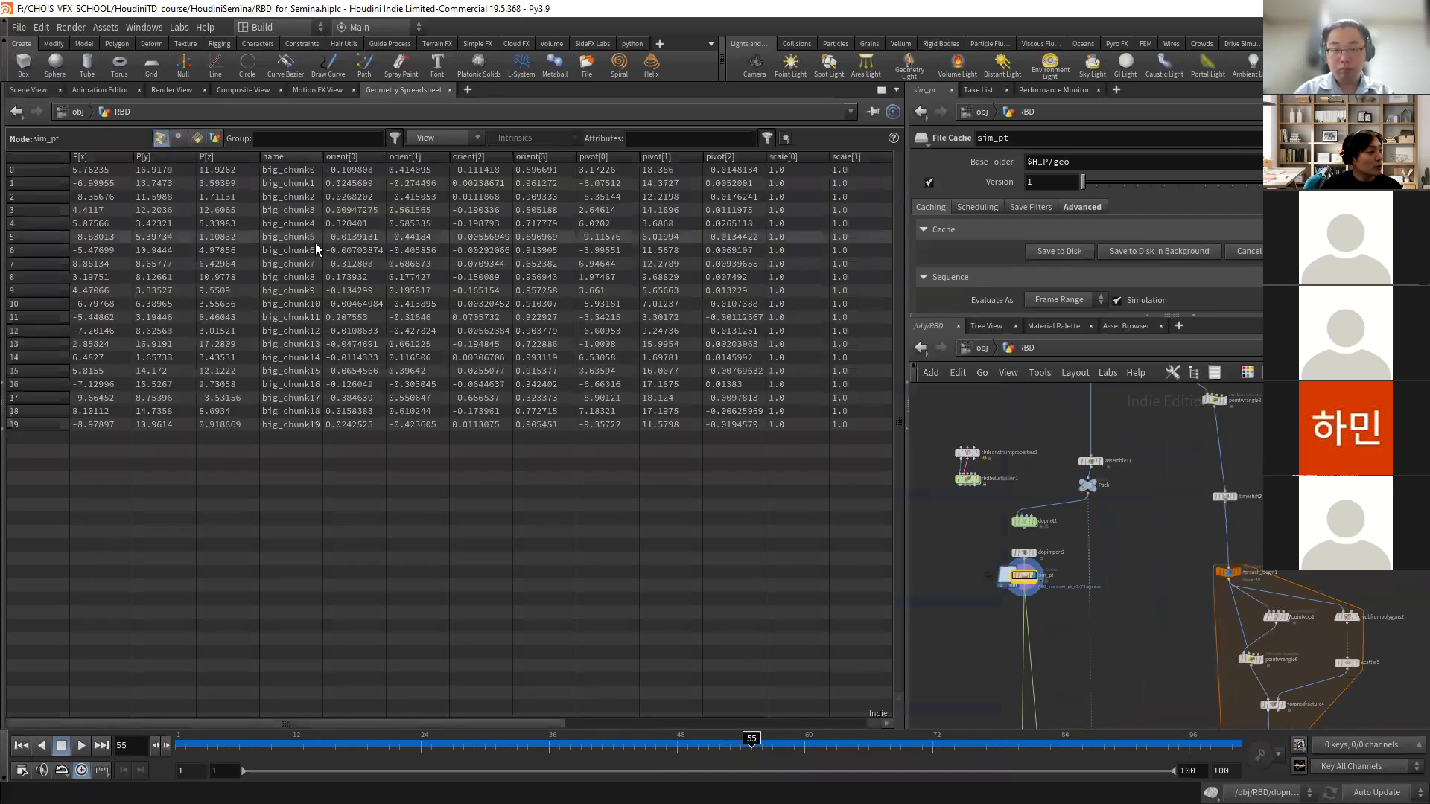
# - Return to the 3D viewport and compare the assemble8 fractured wall with the sim_pt points
pyautogui.click(28, 89)
pyautogui.moveTo(1103, 535); pyautogui.dragTo(1060, 536, button='middle')
pyautogui.scroll(-3, 1060, 556)
pyautogui.scroll(1, 1044, 487)
pyautogui.scroll(3, 1044, 486)
pyautogui.click(1021, 468)
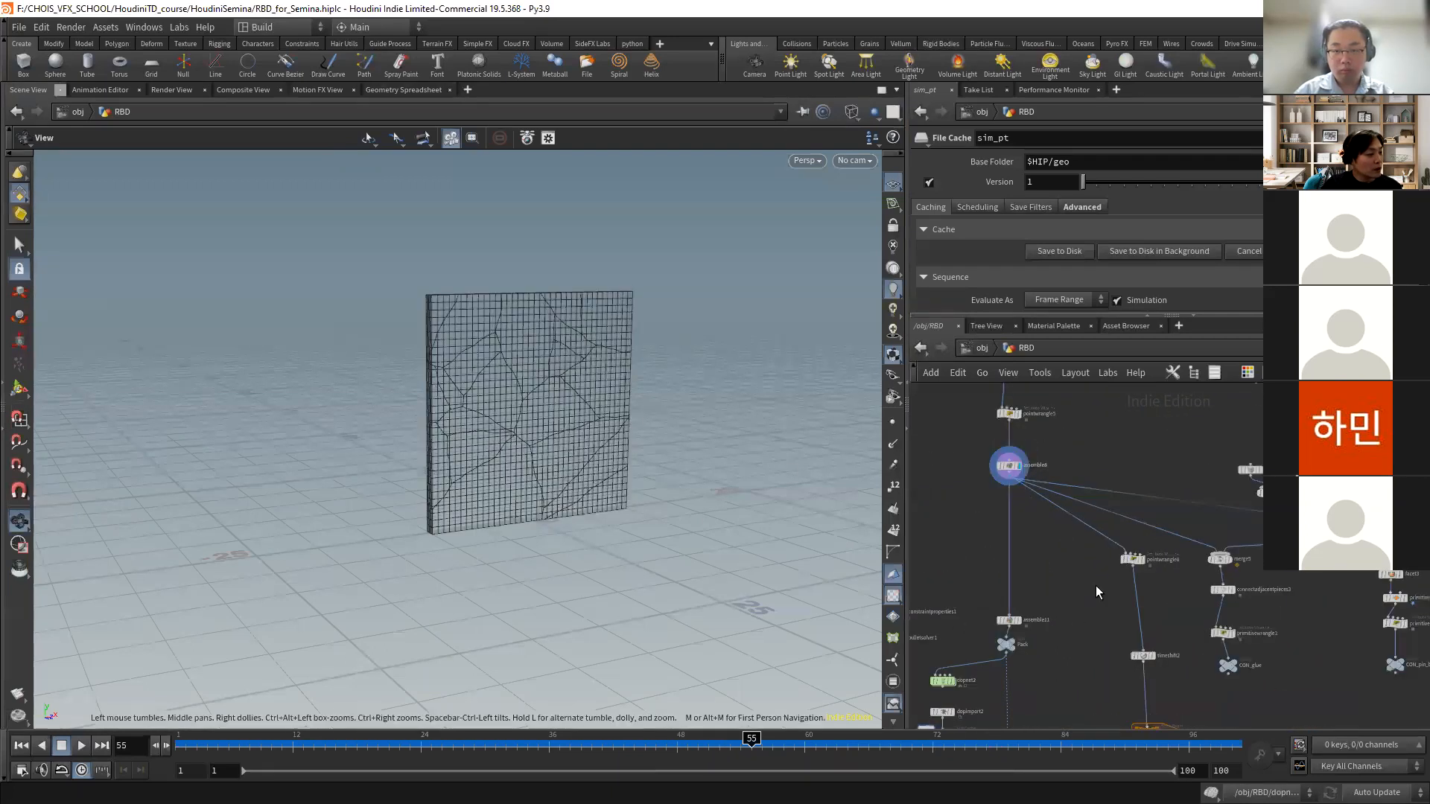
pyautogui.scroll(-3, 1076, 603)
pyautogui.moveTo(1031, 667); pyautogui.dragTo(1075, 484, button='middle')
pyautogui.scroll(6, 1073, 482)
pyautogui.click(1027, 469)
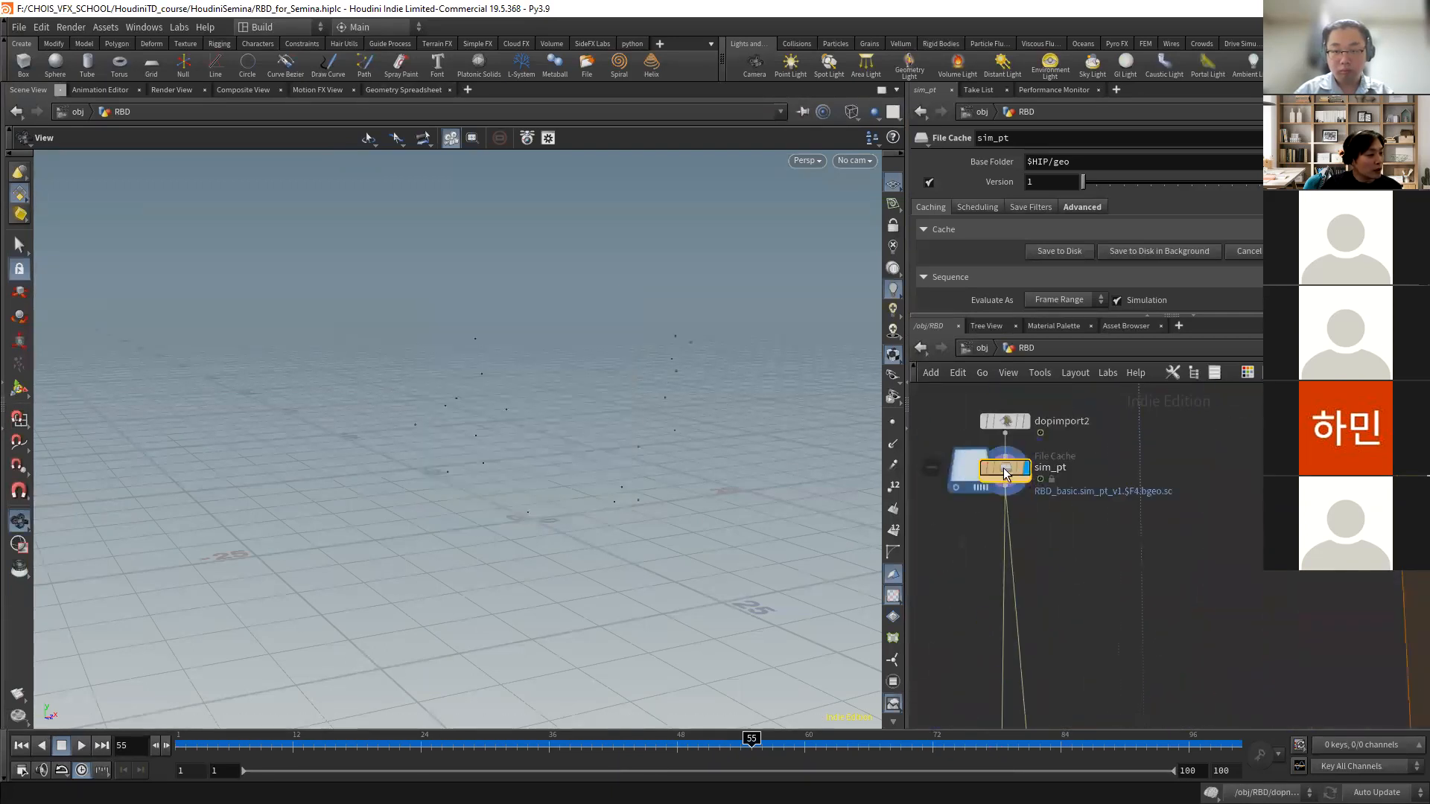
# - Examine the transformpieces2 result and settings, and display its timeshift1 input
pyautogui.moveTo(1039, 547); pyautogui.dragTo(1079, 431, button='middle')
pyautogui.scroll(-4, 1079, 440)
pyautogui.moveTo(1089, 548); pyautogui.dragTo(1037, 387, button='middle')
pyautogui.scroll(3, 1057, 565)
pyautogui.click(1046, 635)
pyautogui.click(1024, 636)
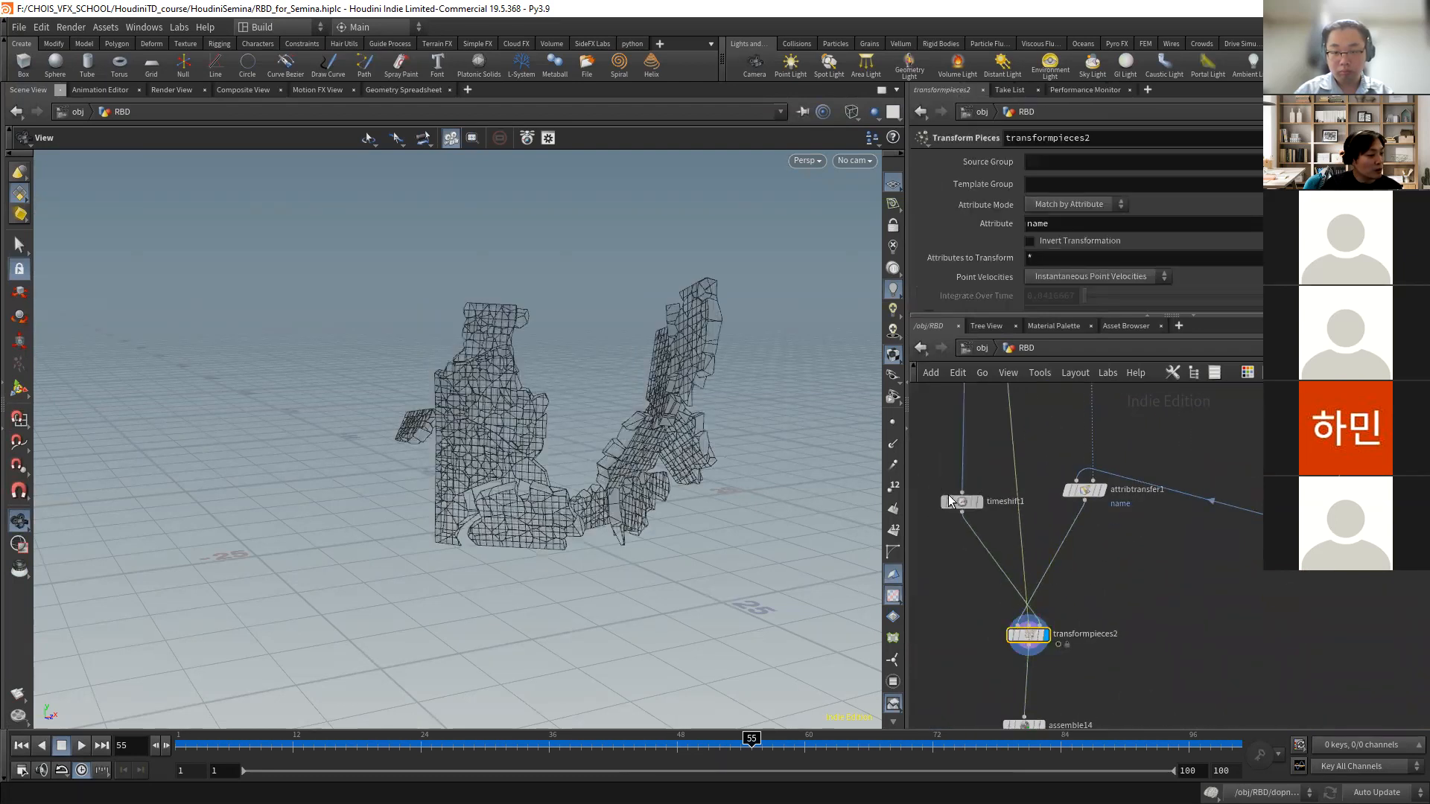
pyautogui.scroll(-3, 1020, 558)
pyautogui.click(1013, 574)
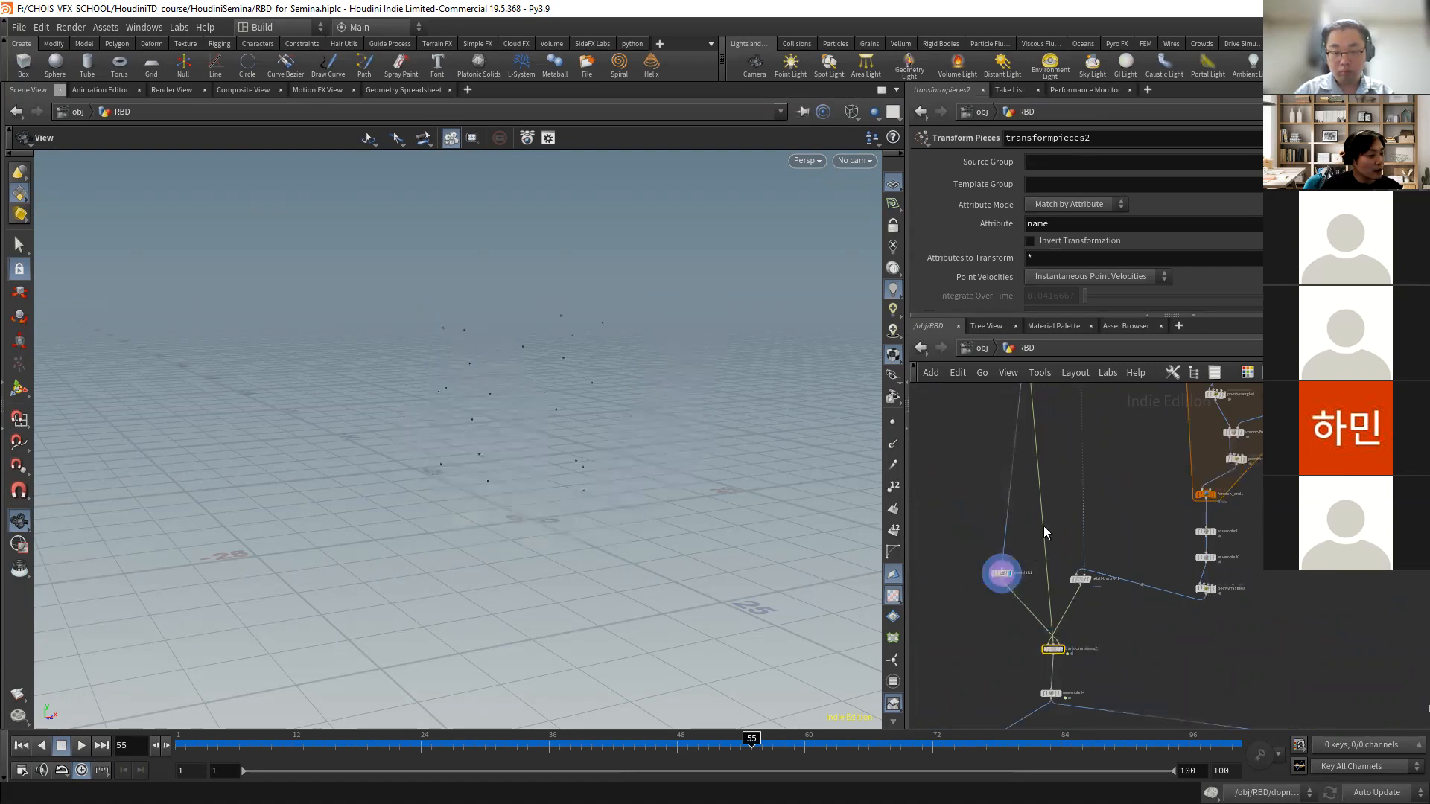
# - Select dopnet2, dopimport2 and sim_pt and move them farther away from the Pack branch
pyautogui.moveTo(1054, 509); pyautogui.dragTo(1043, 607, button='middle')
pyautogui.scroll(-4, 1052, 578)
pyautogui.scroll(3, 1061, 530)
pyautogui.moveTo(968, 445); pyautogui.dragTo(962, 520)
pyautogui.moveTo(1031, 662); pyautogui.dragTo(1012, 545, button='middle')
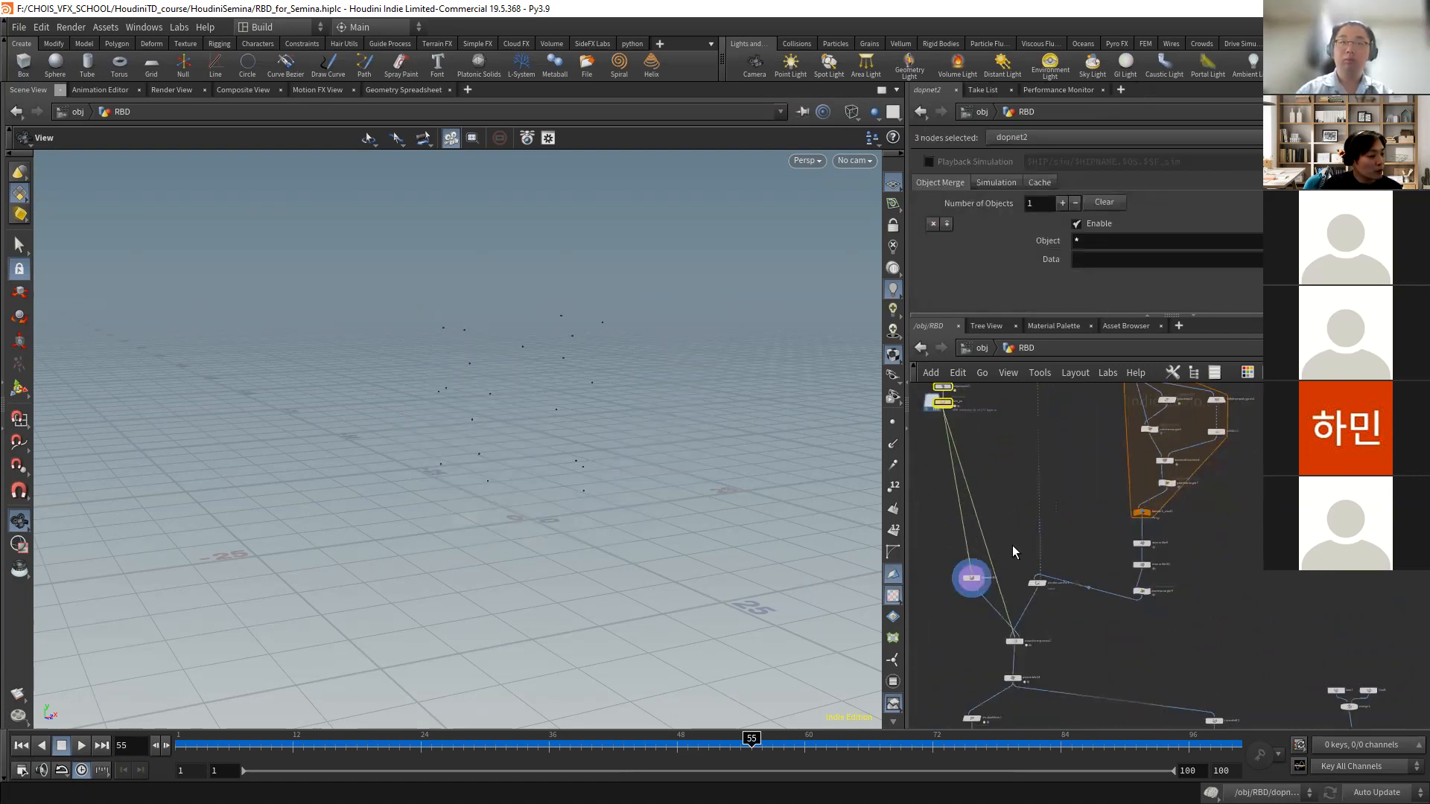
# - Connect the Pack null to transformpieces2 in place of attribtransfer1
pyautogui.scroll(2, 1012, 551)
pyautogui.moveTo(1033, 620); pyautogui.dragTo(1004, 453)
pyautogui.moveTo(1004, 452); pyautogui.dragTo(1016, 679, button='middle')
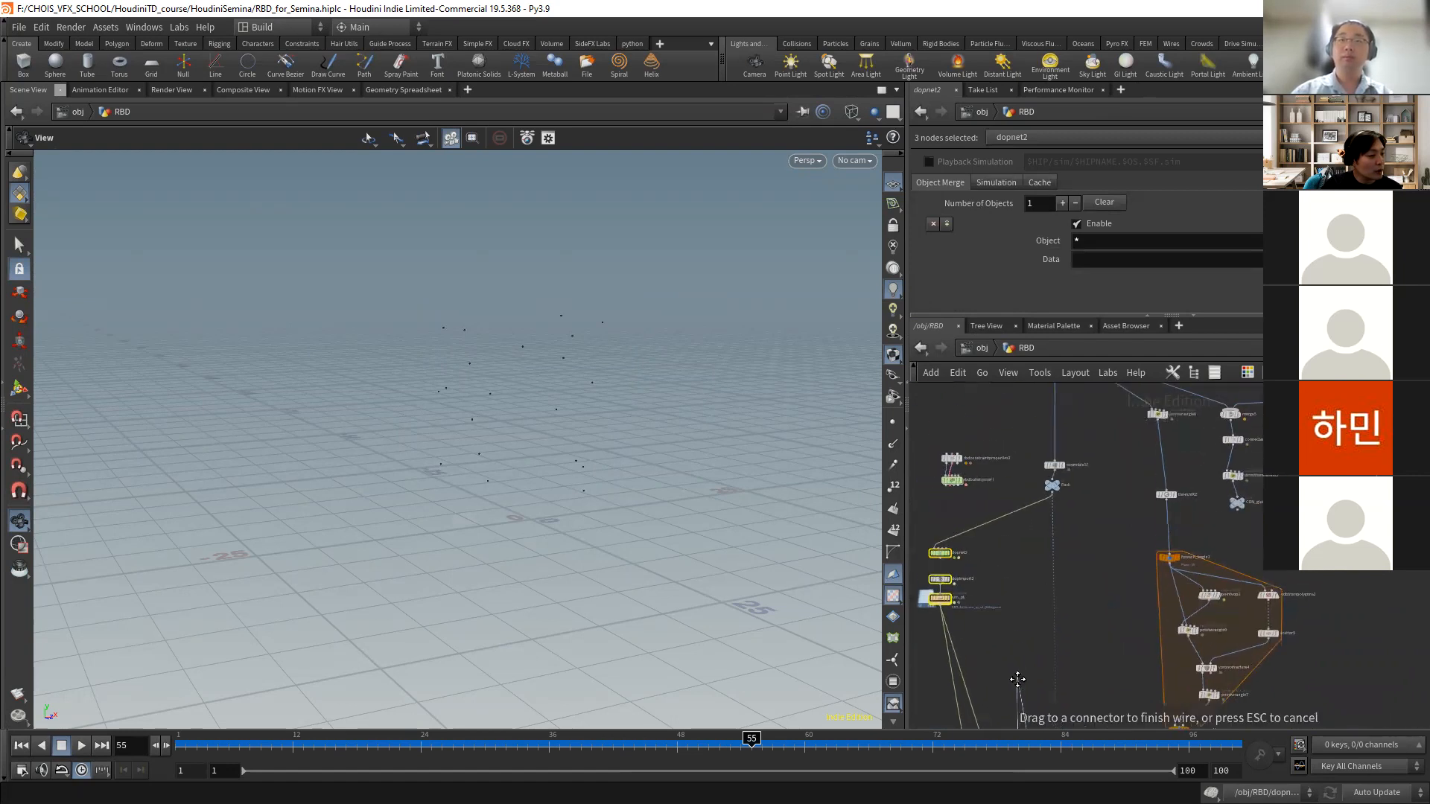
pyautogui.click(1054, 501)
pyautogui.moveTo(1093, 613); pyautogui.dragTo(1074, 351, button='middle')
pyautogui.scroll(2, 1038, 616)
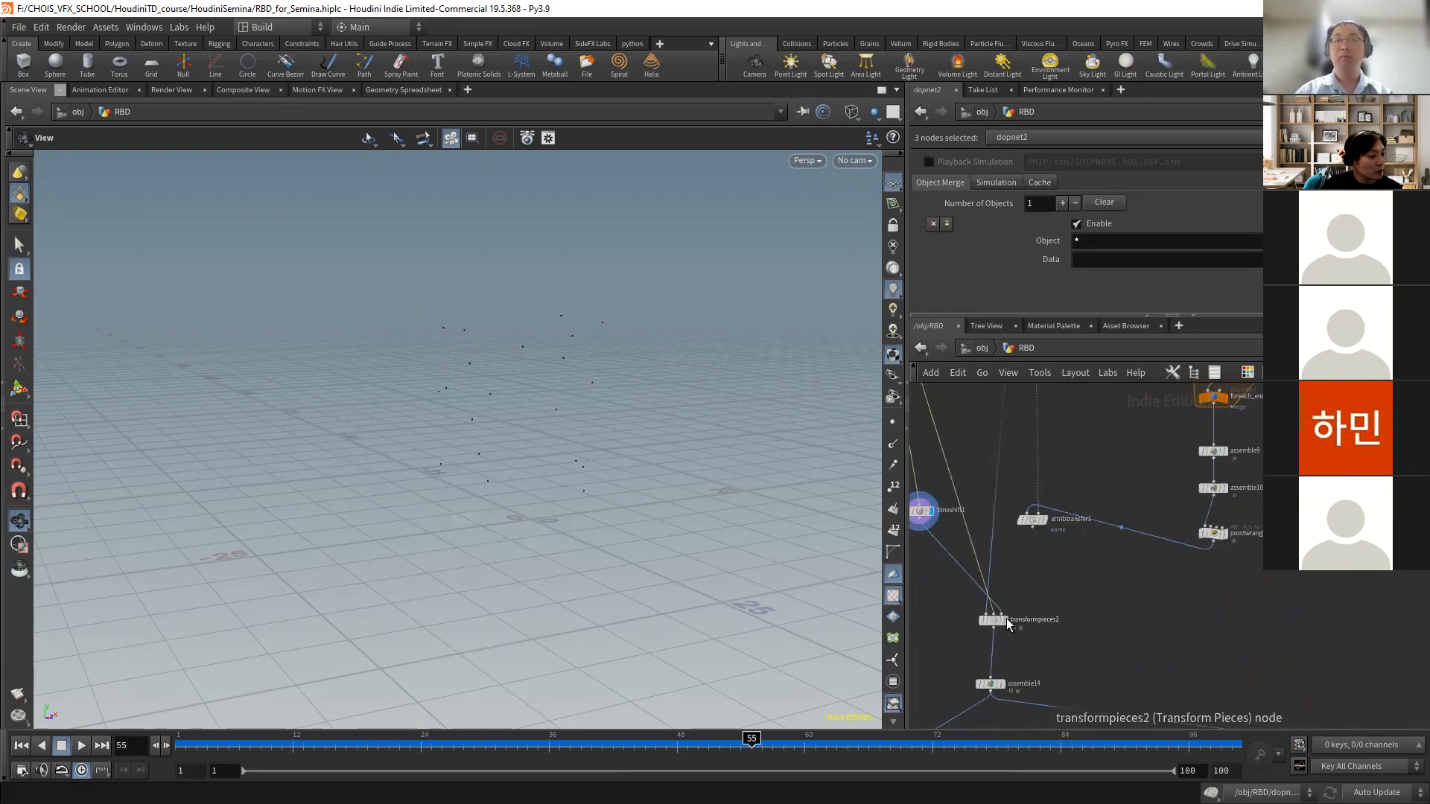
# - Display transformpieces2 and scrub the large-chunk animation from the start to frame 57
pyautogui.click(1007, 619)
pyautogui.click(996, 619)
pyautogui.moveTo(178, 743); pyautogui.dragTo(772, 744)
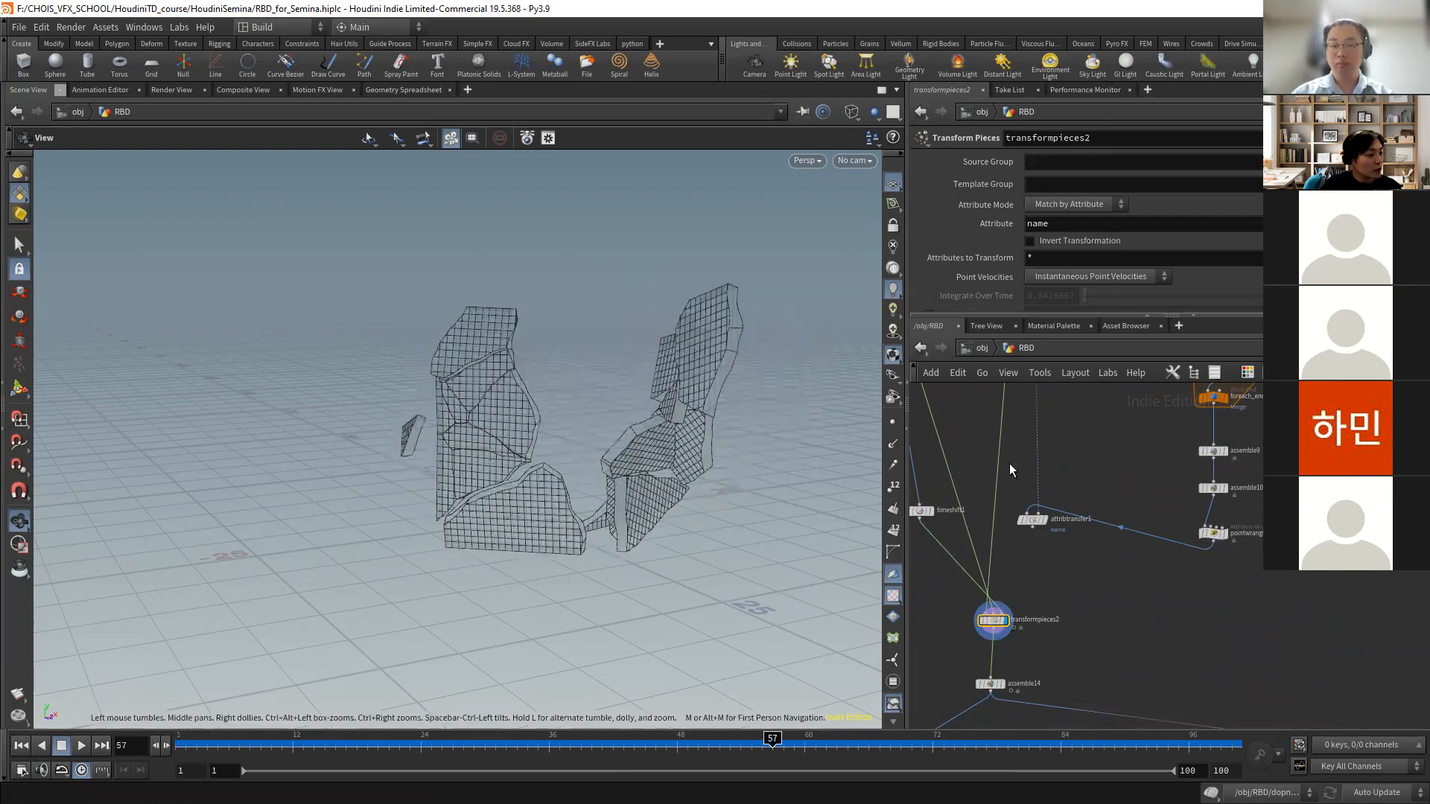
# - Reconnect attribtransfer1 to transformpieces2 and scrub the timeline back to frame 41
pyautogui.moveTo(994, 475); pyautogui.dragTo(1034, 525)
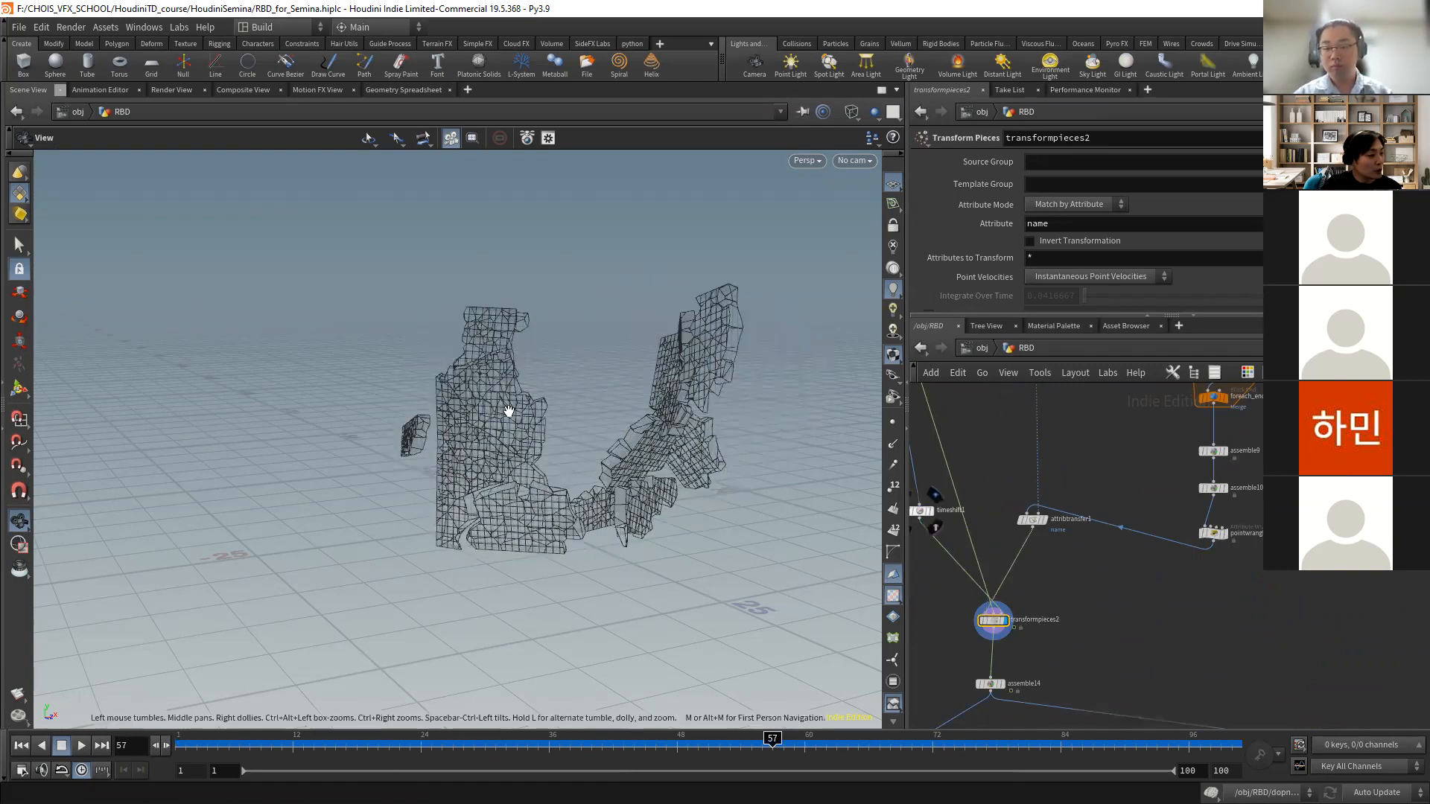
pyautogui.moveTo(749, 747); pyautogui.dragTo(601, 744)
pyautogui.moveTo(1088, 573); pyautogui.dragTo(1085, 673, button='middle')
pyautogui.press('h')
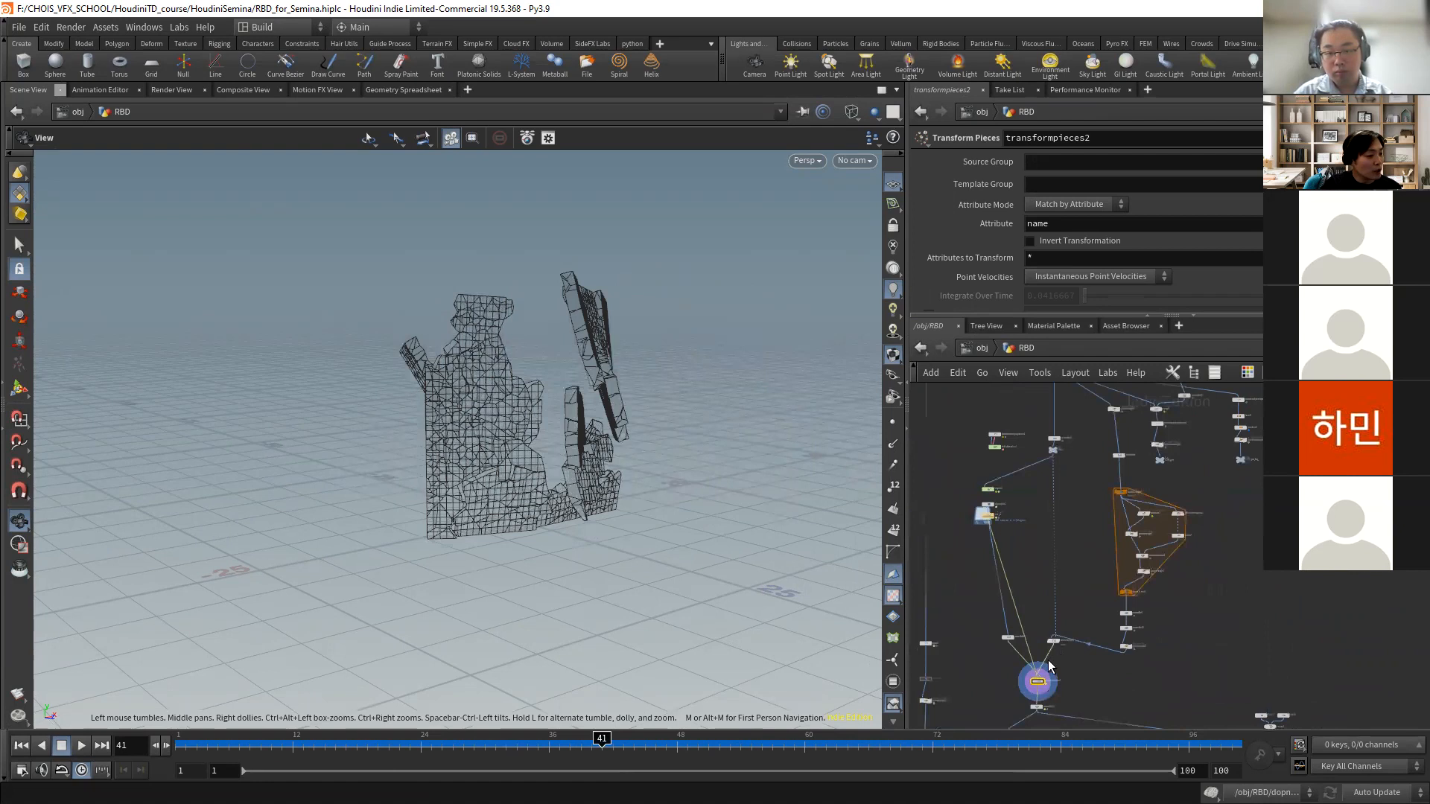
# - Temporarily feed Pack into transformpieces2 to compare the pieces, and restore the attribtransfer1 connection
pyautogui.moveTo(1053, 636); pyautogui.dragTo(1053, 451)
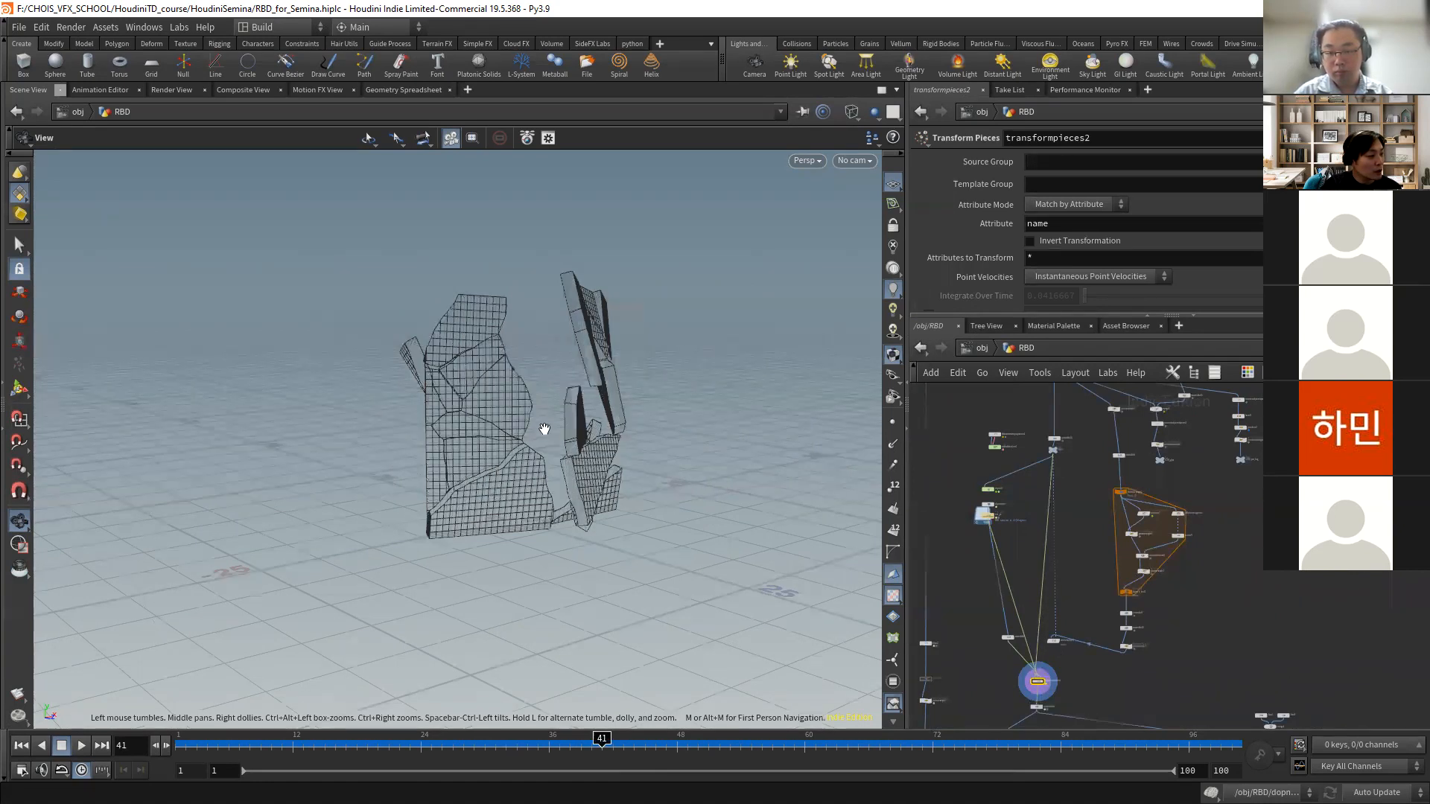
pyautogui.scroll(4, 977, 538)
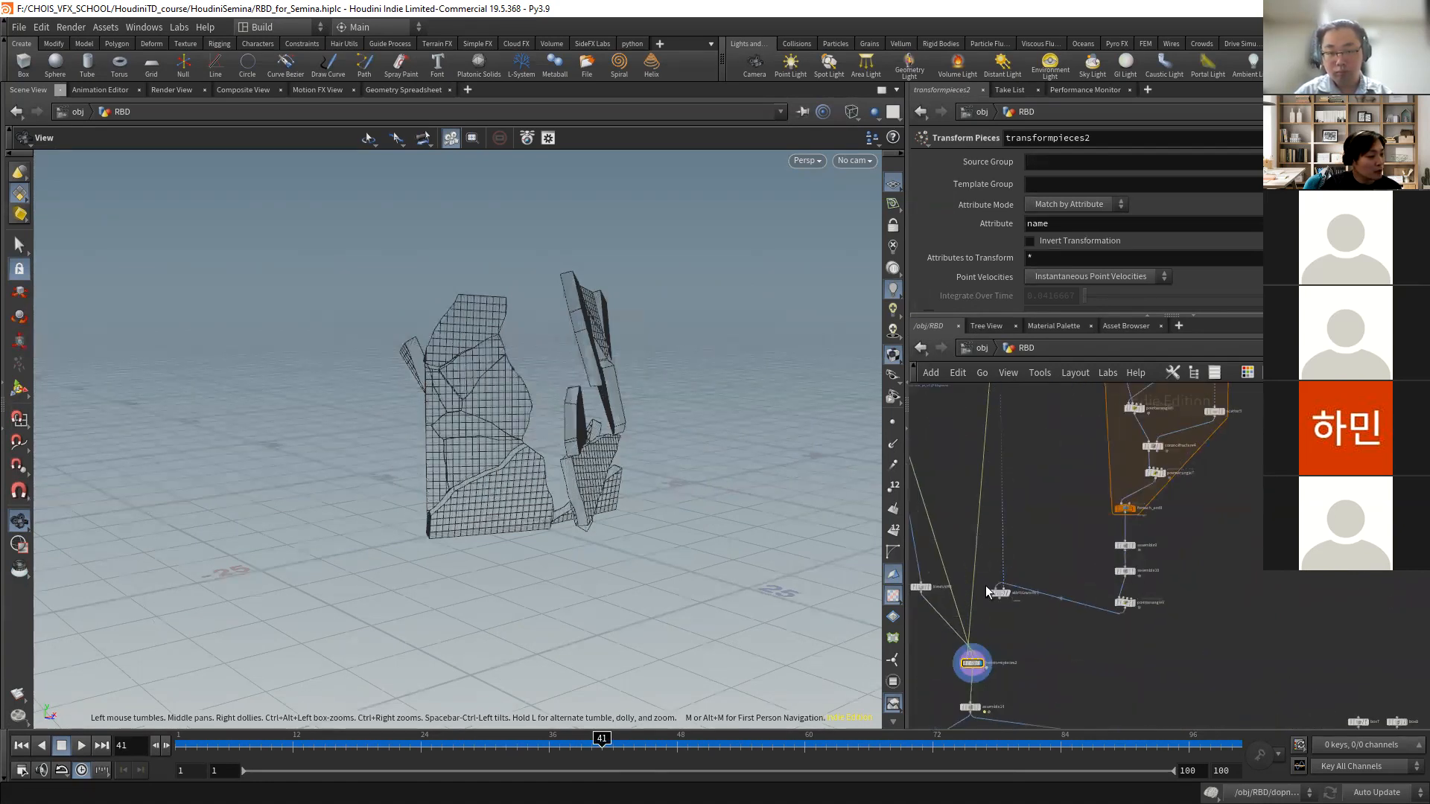
pyautogui.moveTo(1056, 491); pyautogui.dragTo(1056, 662, button='middle')
pyautogui.moveTo(1037, 524)
pyautogui.mouseDown(button='middle')
pyautogui.moveTo(1042, 686)
pyautogui.moveTo(1095, 447)
pyautogui.mouseUp(button='middle')
pyautogui.moveTo(1066, 638); pyautogui.dragTo(1008, 519, button='middle')
pyautogui.moveTo(1006, 577); pyautogui.dragTo(1013, 634, button='middle')
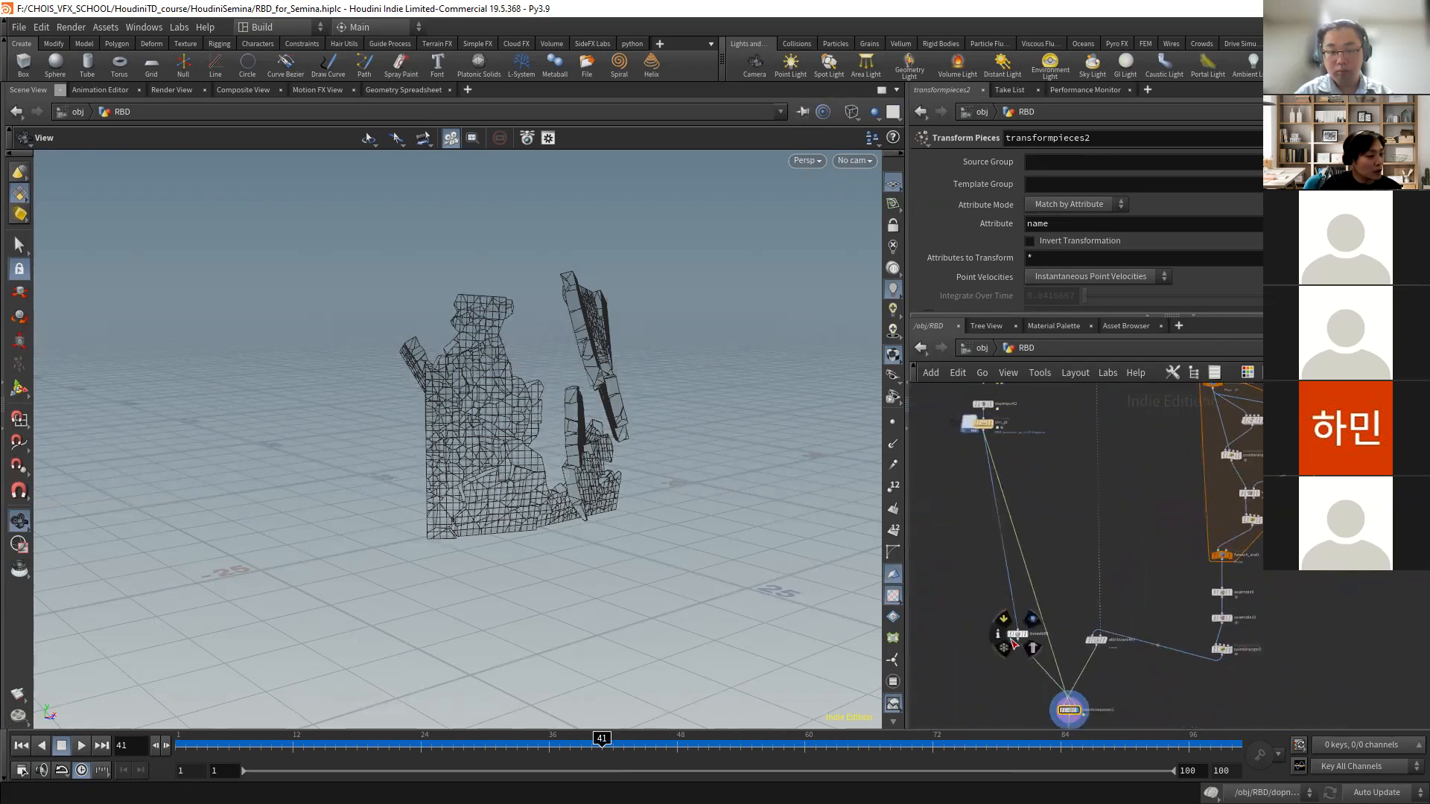
# - Display the assemble8 fractured wall and show the node's Assemble settings
pyautogui.scroll(3, 1100, 593)
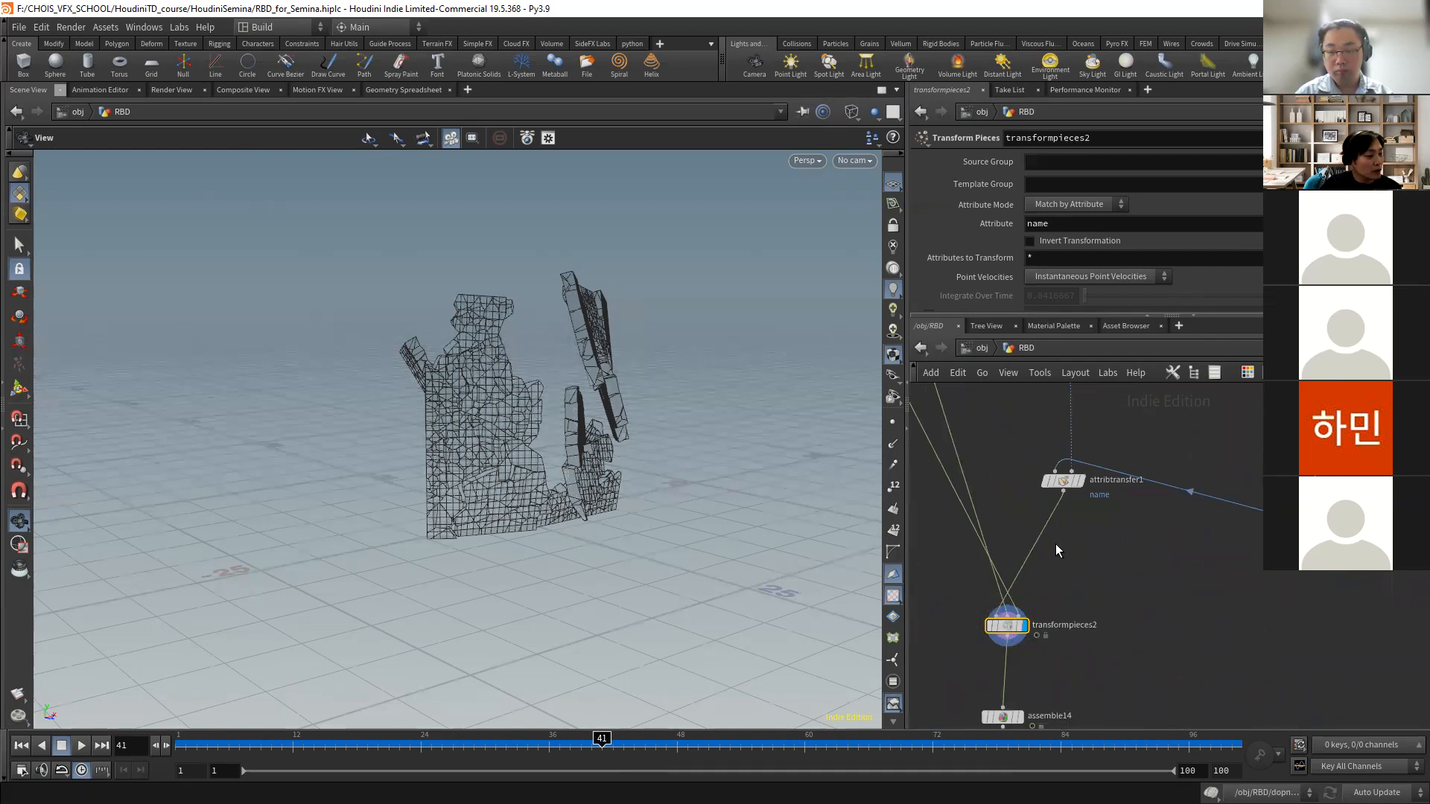
pyautogui.scroll(-6, 1056, 548)
pyautogui.moveTo(1100, 601); pyautogui.dragTo(1088, 588, button='middle')
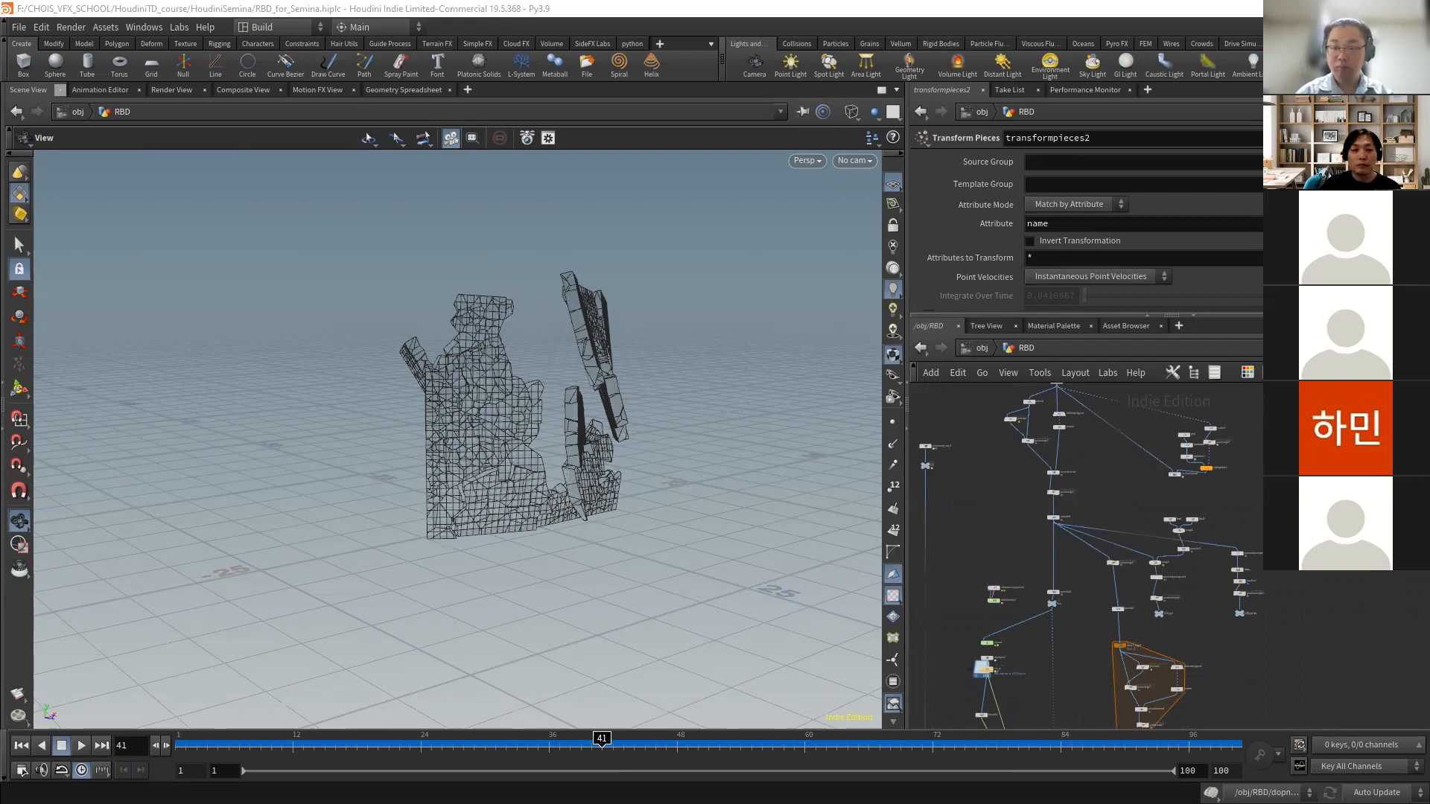
pyautogui.scroll(8, 983, 450)
pyautogui.moveTo(974, 440)
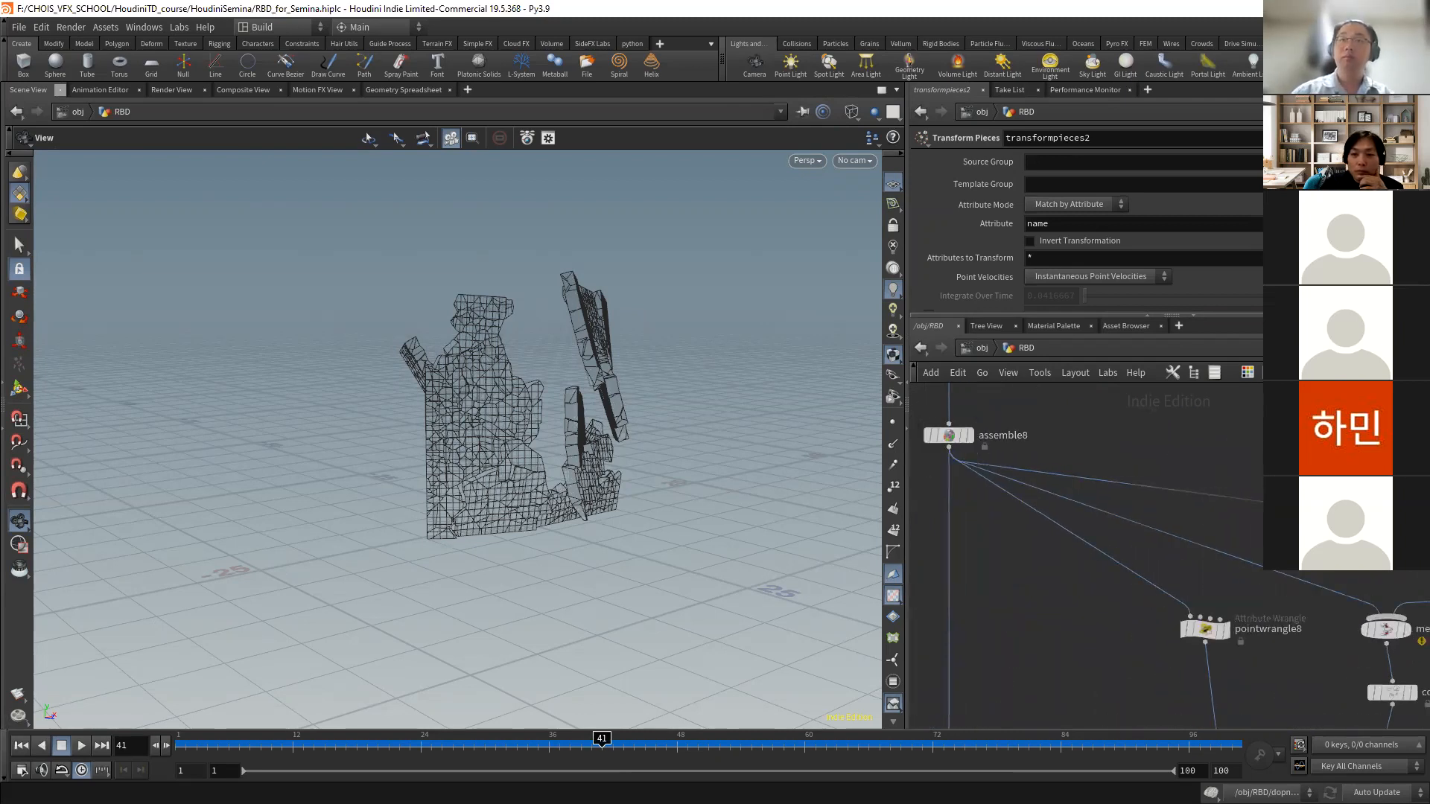
pyautogui.click(968, 435)
pyautogui.click(947, 435)
# - Display the result of pointwrangle8 in the branch below assemble8
pyautogui.moveTo(1077, 565); pyautogui.dragTo(1027, 432, button='middle')
pyautogui.scroll(-4, 1029, 435)
pyautogui.moveTo(1047, 494); pyautogui.dragTo(1035, 525, button='middle')
pyautogui.scroll(3, 1088, 498)
pyautogui.click(1073, 487)
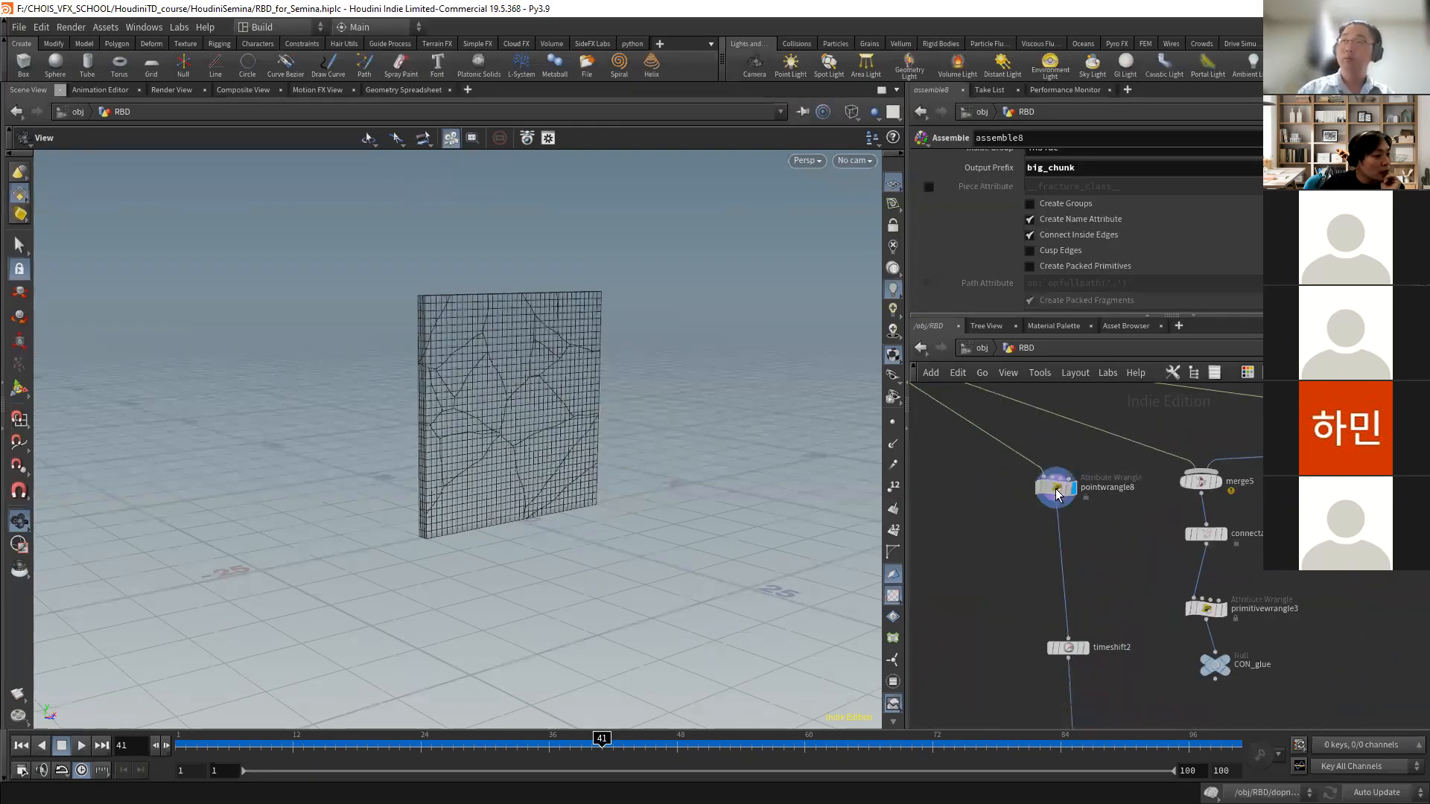
# - Display the assemble8 wall in shaded mode from the front and enlarge the area showing its parameters
pyautogui.click(1058, 492)
pyautogui.moveTo(887, 404); pyautogui.dragTo(1025, 544, button='middle')
pyautogui.scroll(4, 998, 477)
pyautogui.click(970, 472)
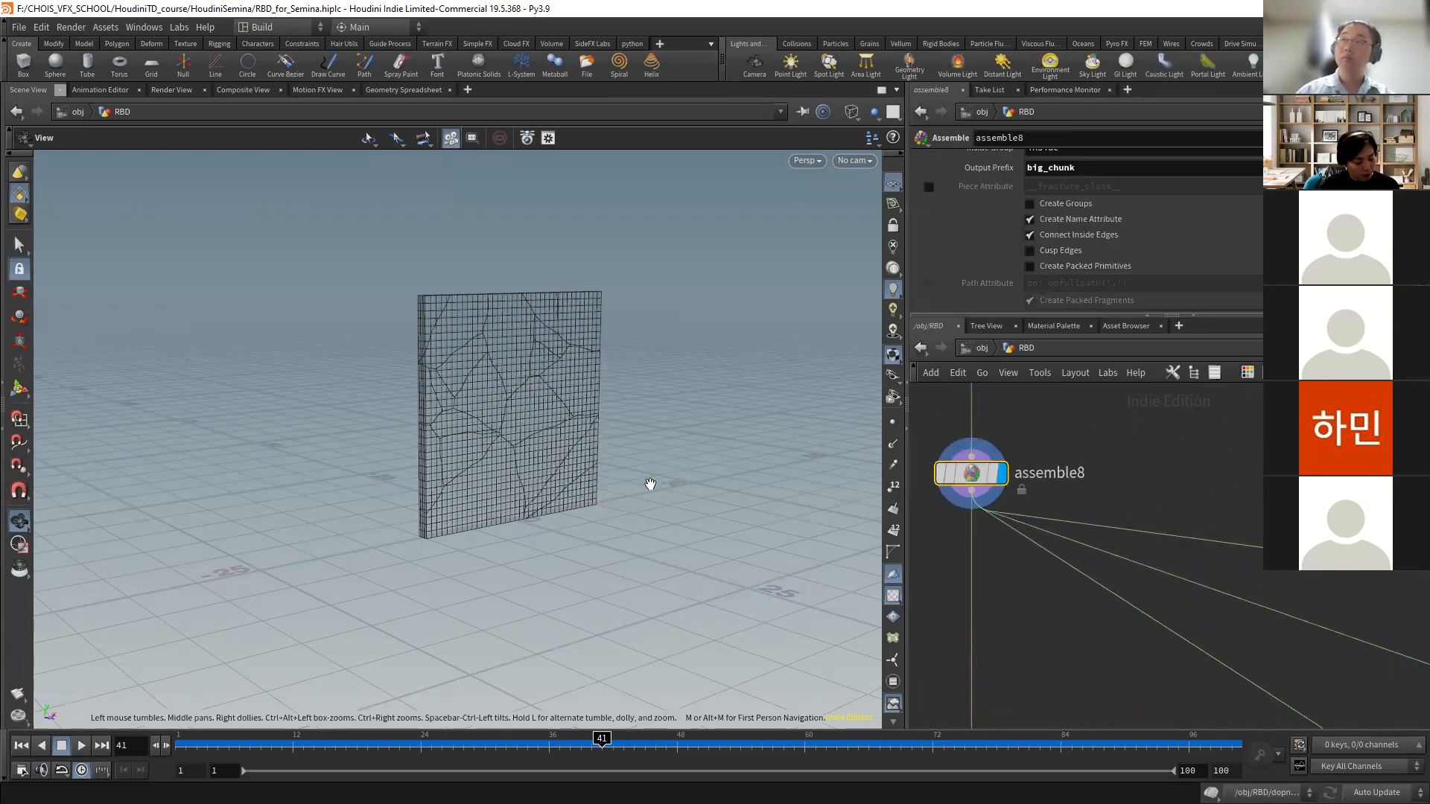
pyautogui.press('w')
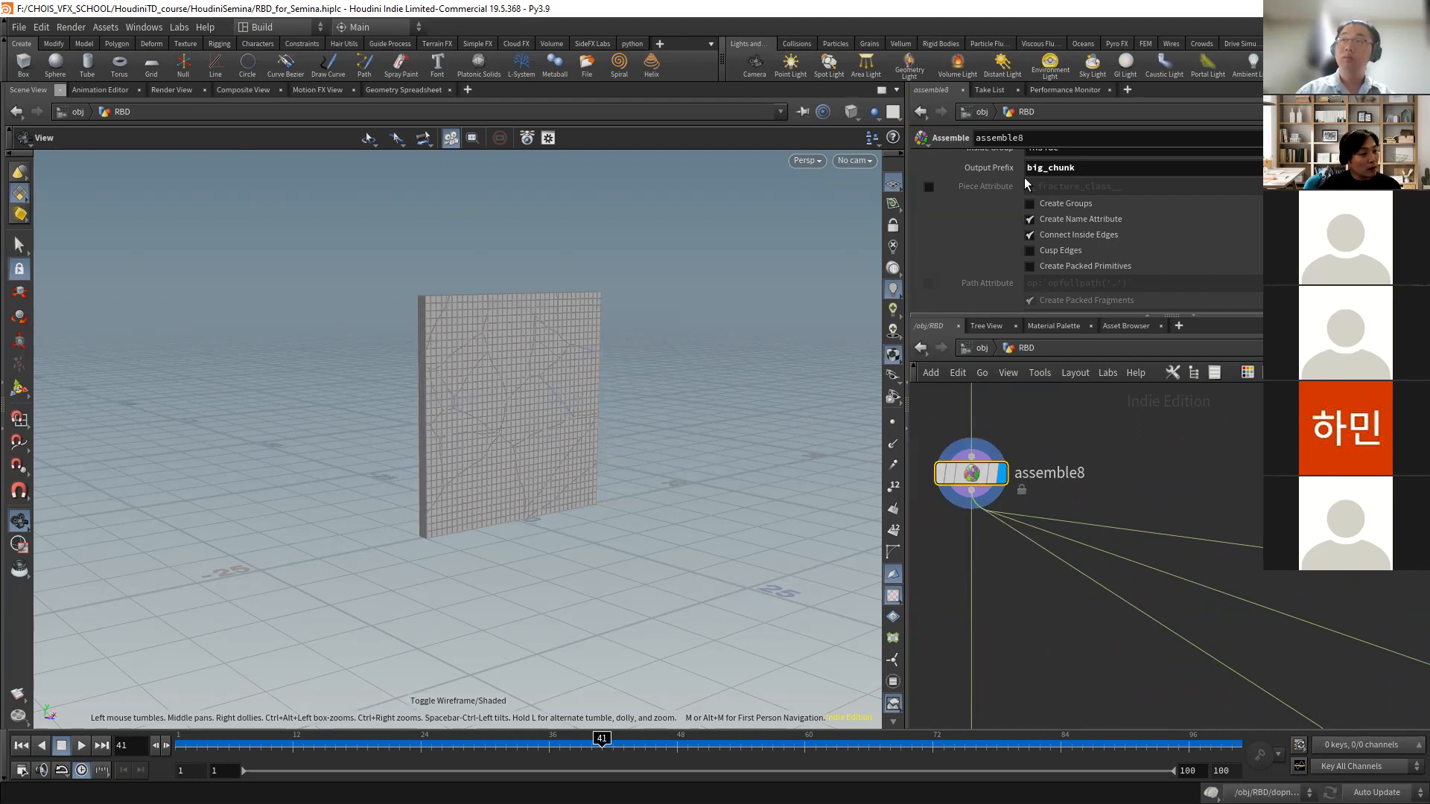
pyautogui.moveTo(954, 314); pyautogui.dragTo(957, 408)
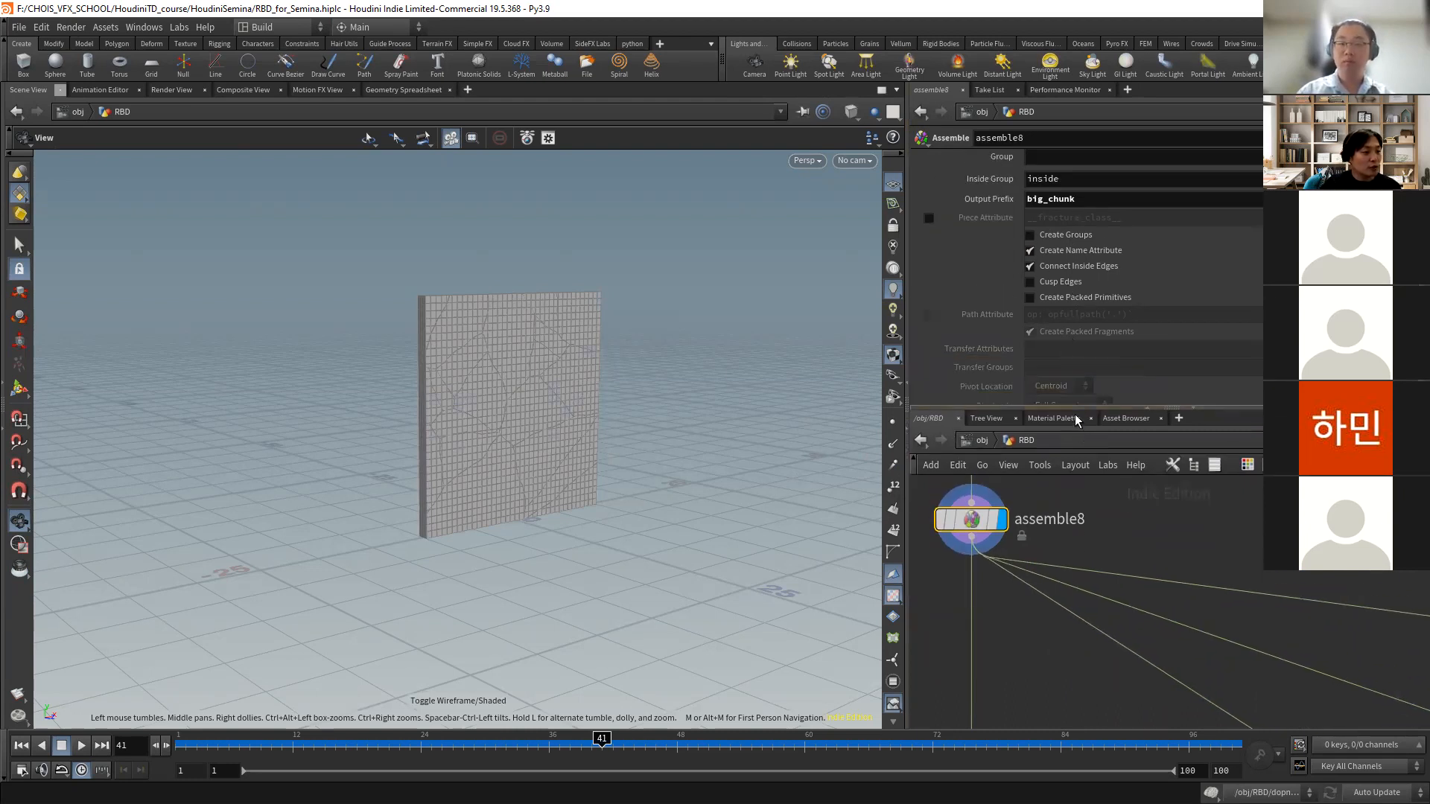
pyautogui.moveTo(1074, 409); pyautogui.dragTo(1035, 360)
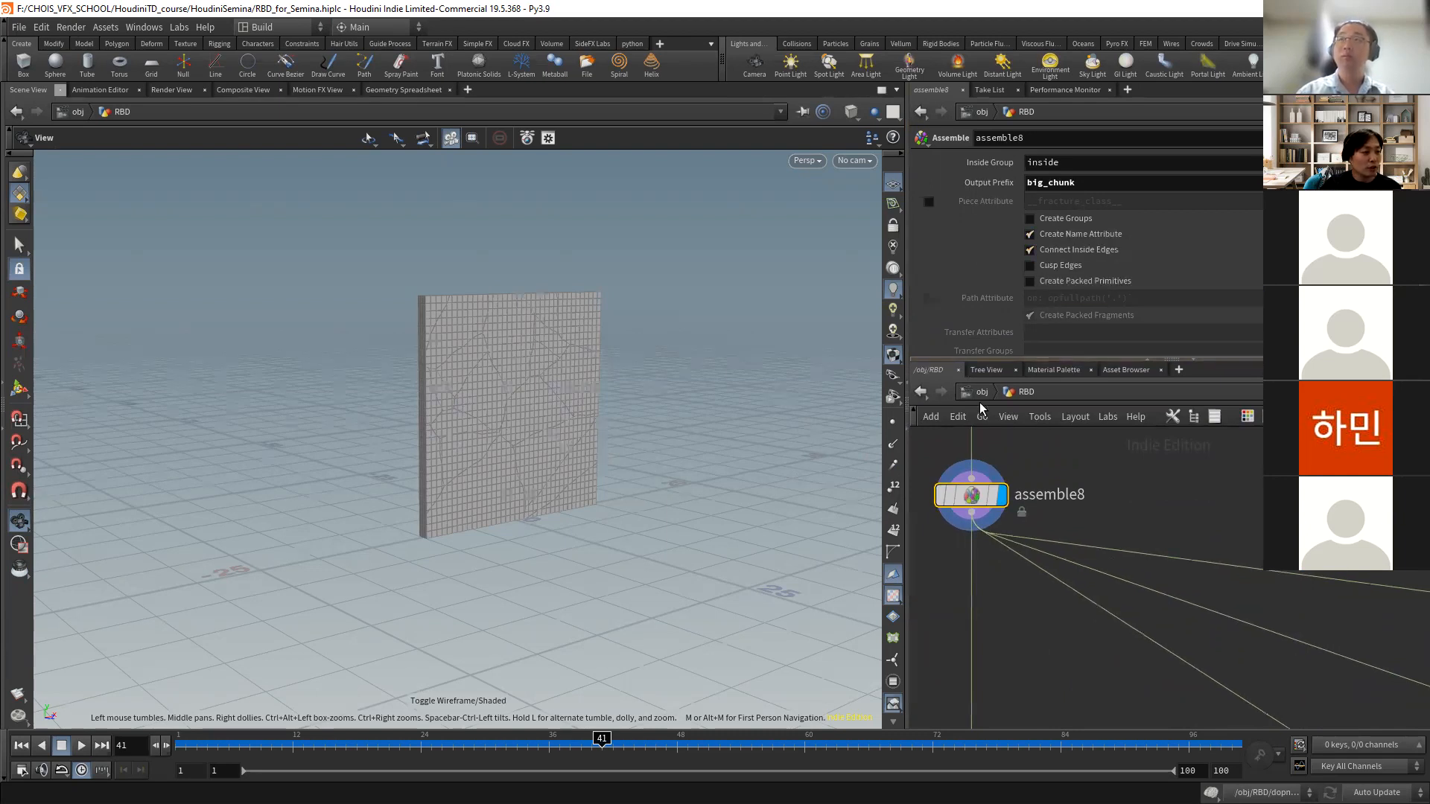
pyautogui.moveTo(456, 360); pyautogui.dragTo(536, 395)
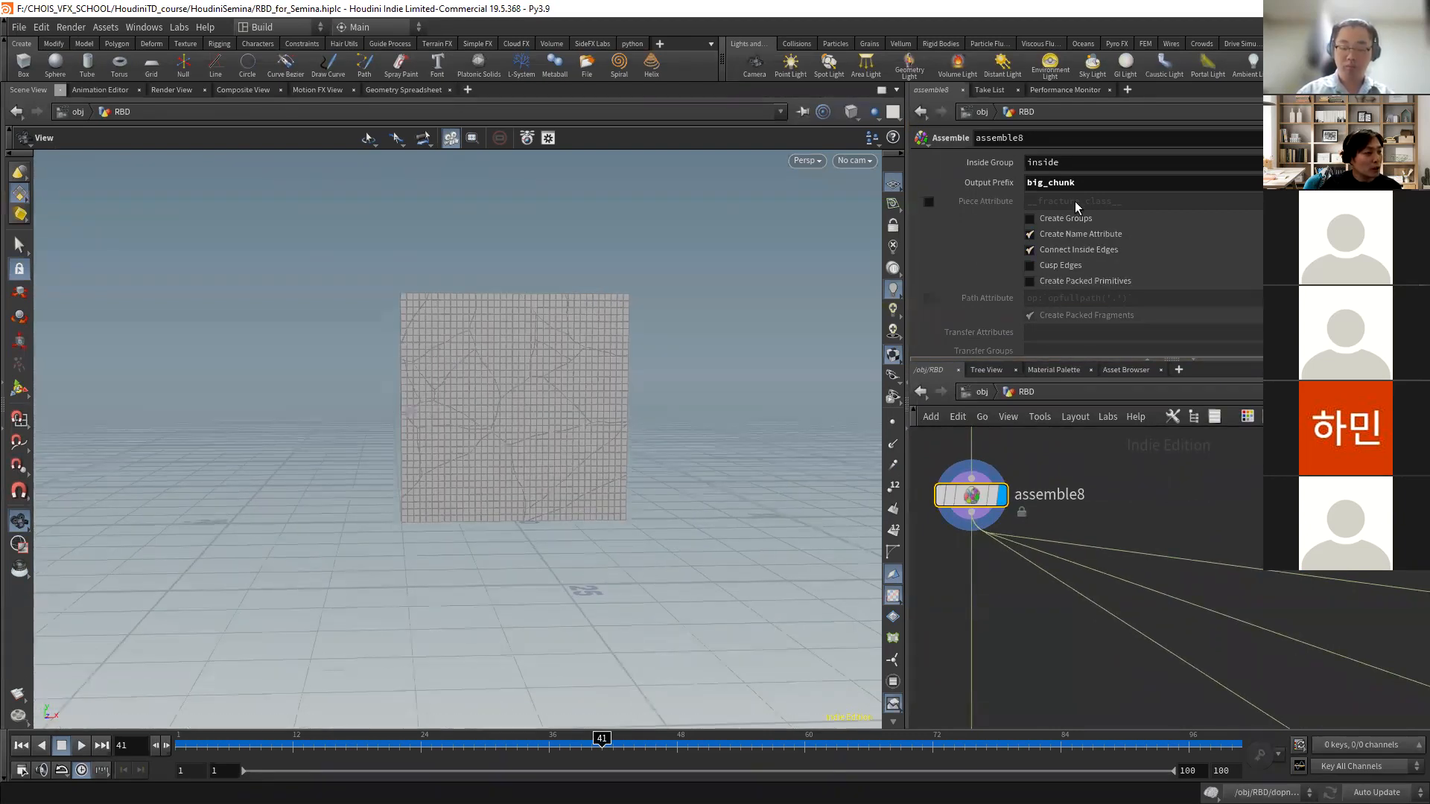
# - Display pointwrangle8, show its old_name expression, and examine its primitive attributes in the Geometry Spreadsheet
pyautogui.scroll(-5, 1159, 495)
pyautogui.moveTo(1234, 551); pyautogui.dragTo(1159, 471, button='middle')
pyautogui.scroll(3, 1177, 513)
pyautogui.moveTo(1154, 513); pyautogui.dragTo(1054, 486)
pyautogui.click(1067, 484)
pyautogui.click(1050, 484)
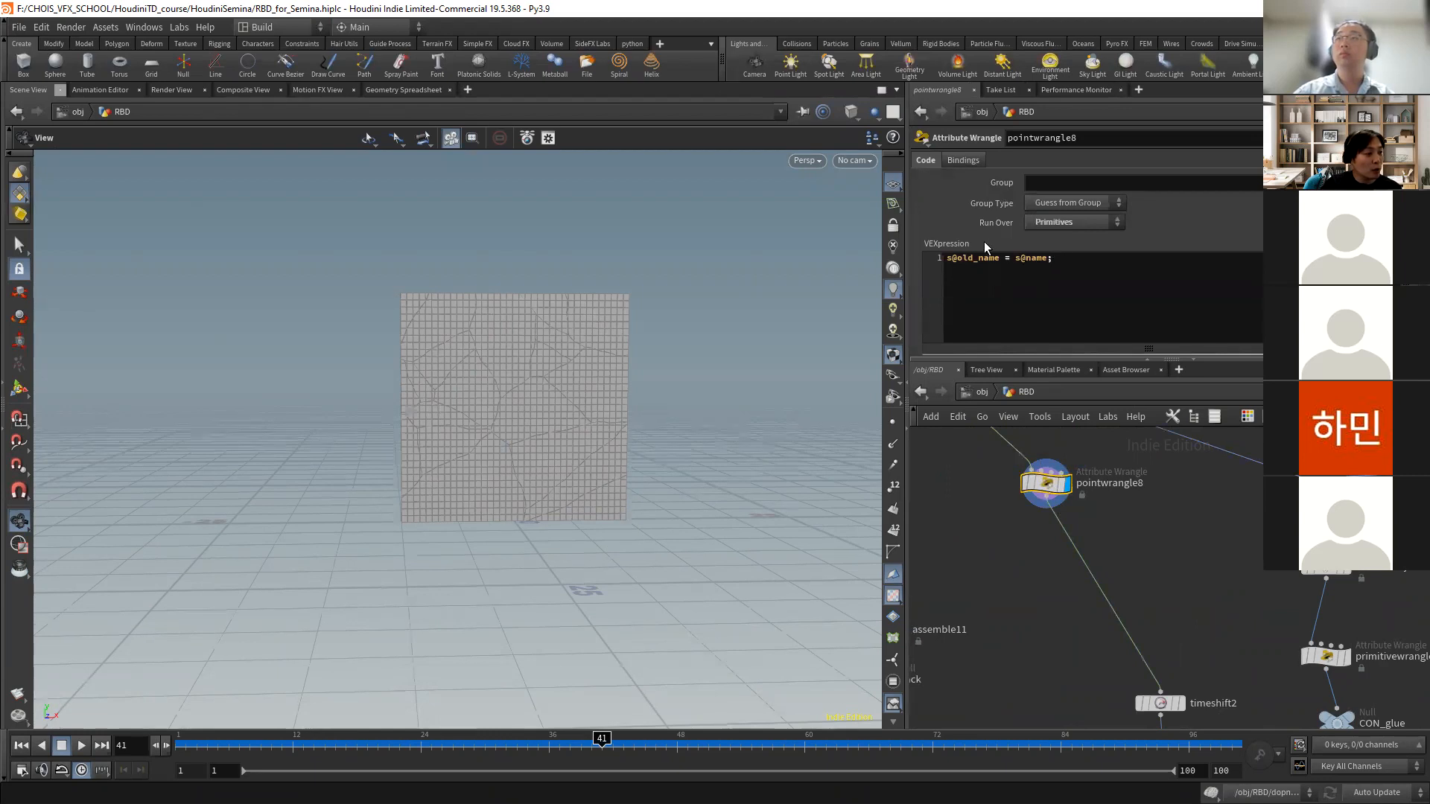
pyautogui.click(403, 90)
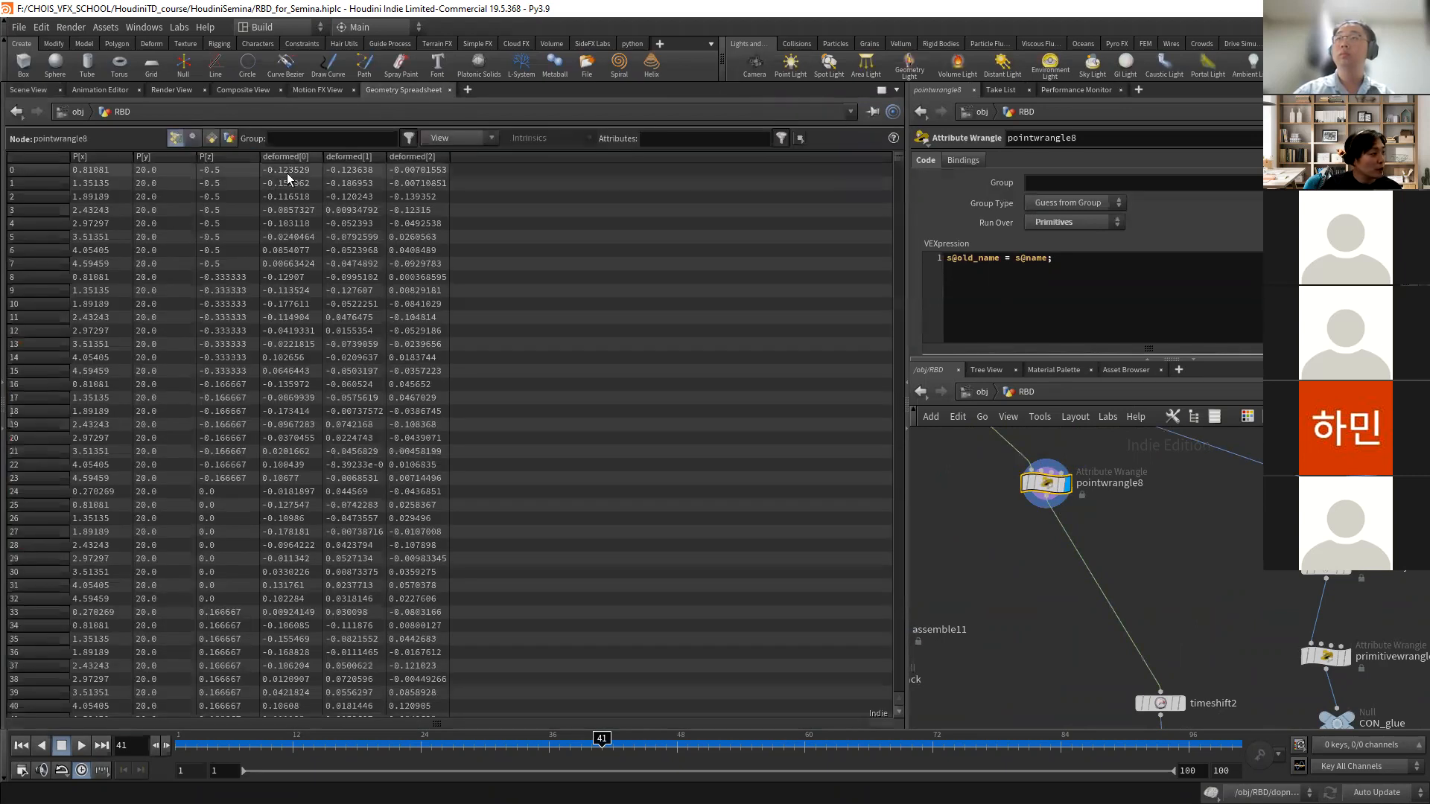
pyautogui.click(212, 138)
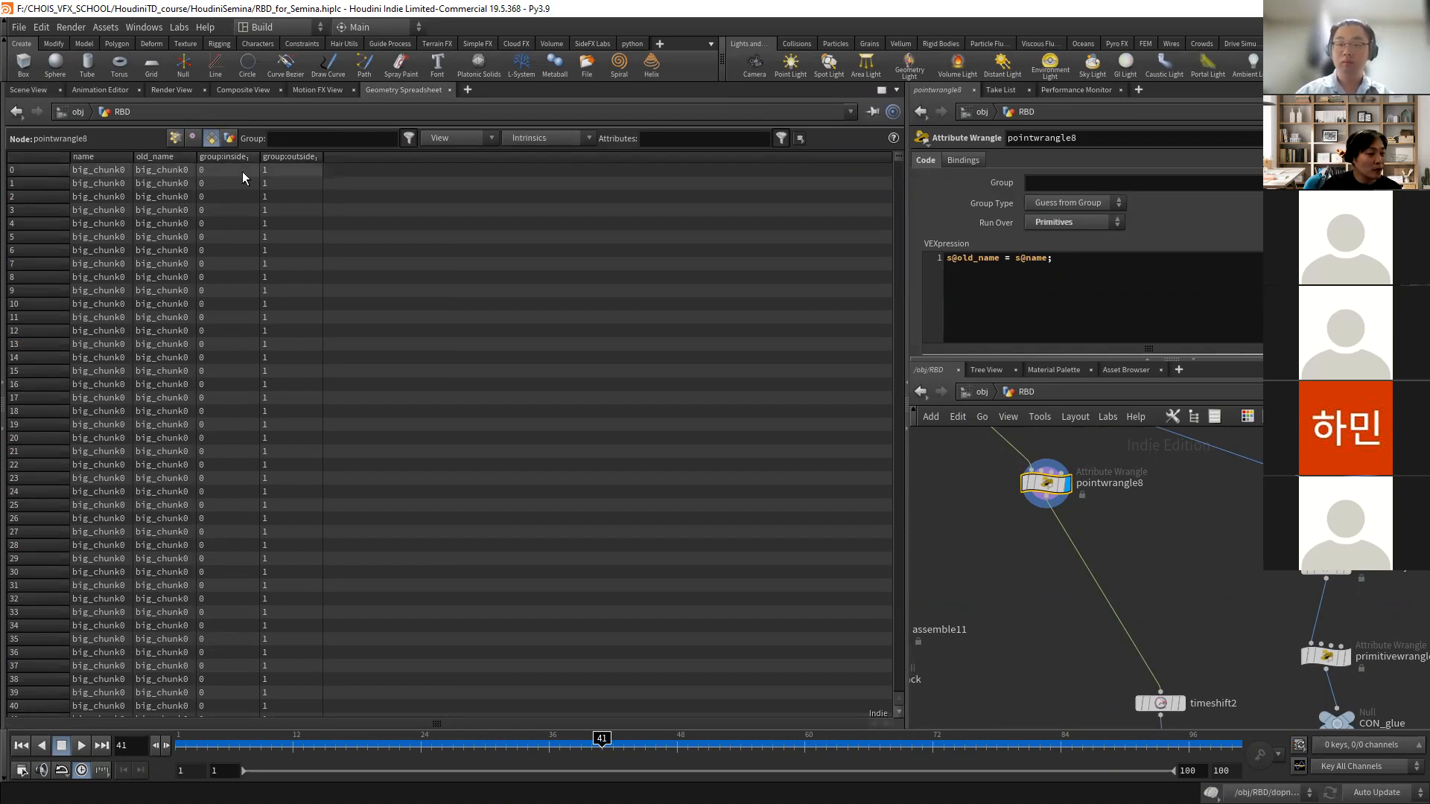
# - Return to the 3D scene view, go to frame 1, and display timeshift2 with its settings
pyautogui.scroll(-3, 1155, 532)
pyautogui.moveTo(1172, 515); pyautogui.dragTo(1207, 462, button='middle')
pyautogui.moveTo(1195, 533); pyautogui.dragTo(1110, 501)
pyautogui.moveTo(1183, 500); pyautogui.dragTo(1206, 548, button='middle')
pyautogui.scroll(3, 1170, 518)
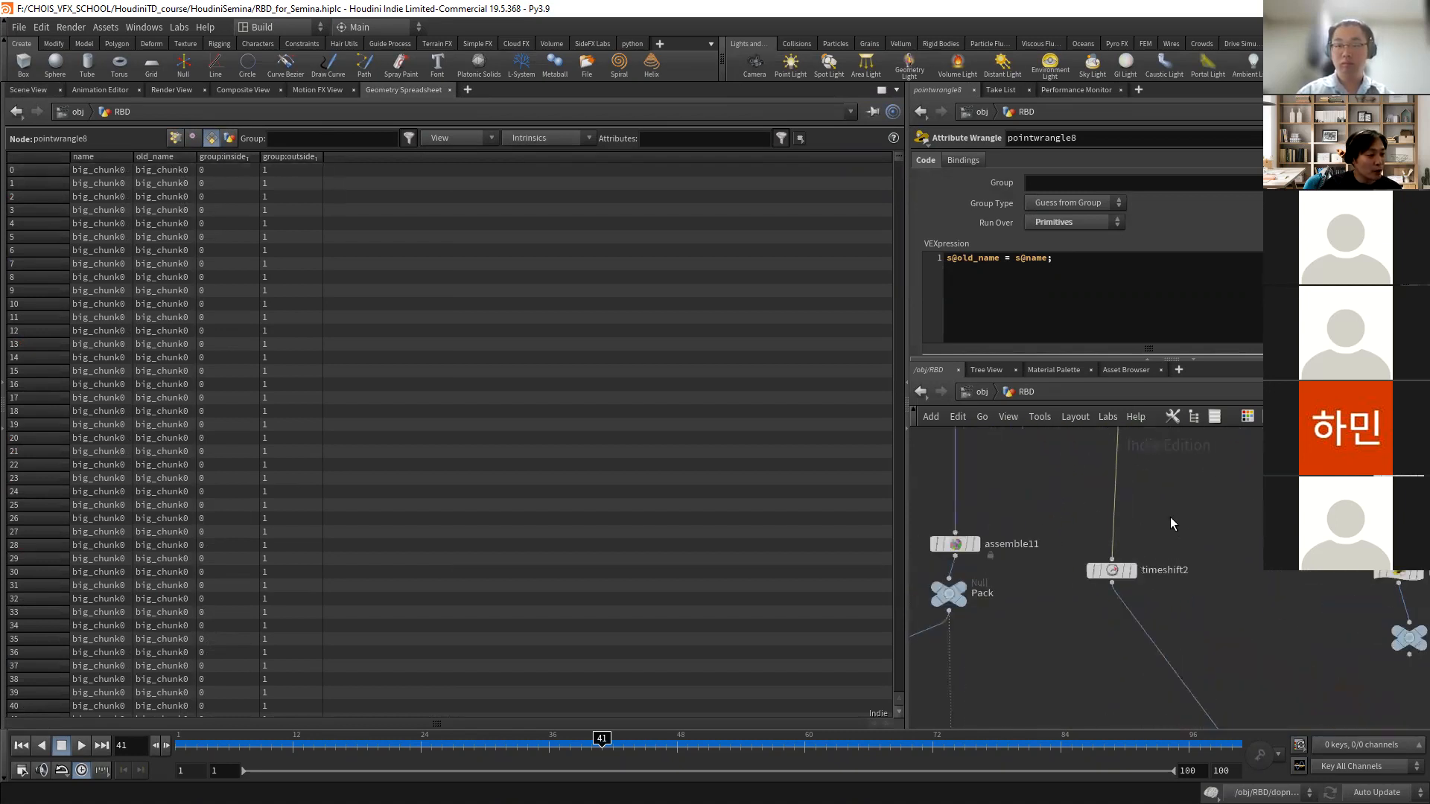
pyautogui.click(29, 89)
pyautogui.click(489, 746)
pyautogui.hotkey('ctrl', 'Up')
pyautogui.click(1132, 572)
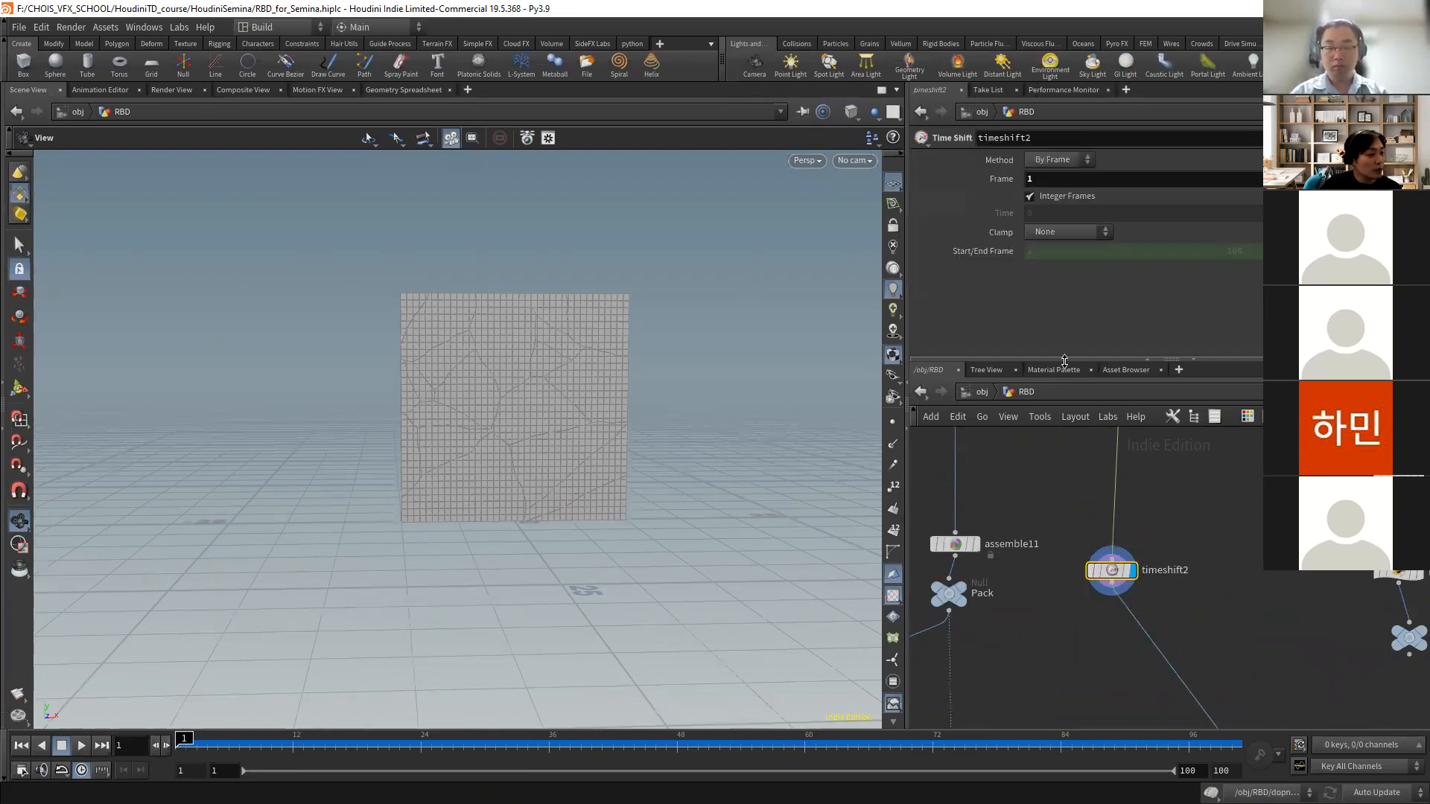
# - Move the existing foreach_begin1 fracture block farther away from timeshift2 to free space below it
pyautogui.scroll(-3, 1144, 574)
pyautogui.moveTo(1144, 573); pyautogui.dragTo(1055, 586, button='middle')
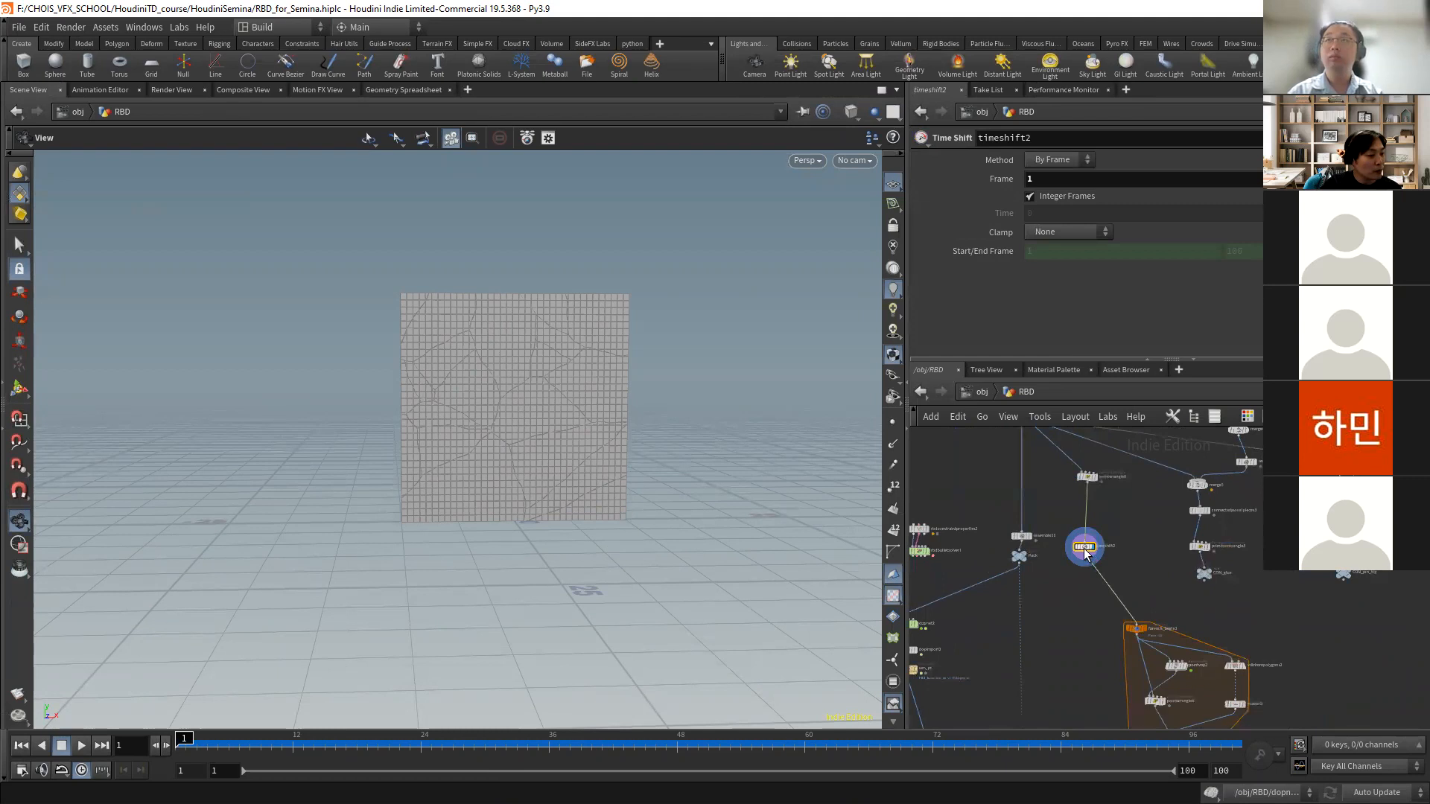
pyautogui.moveTo(1161, 592); pyautogui.dragTo(1150, 430, button='middle')
pyautogui.scroll(3, 1105, 475)
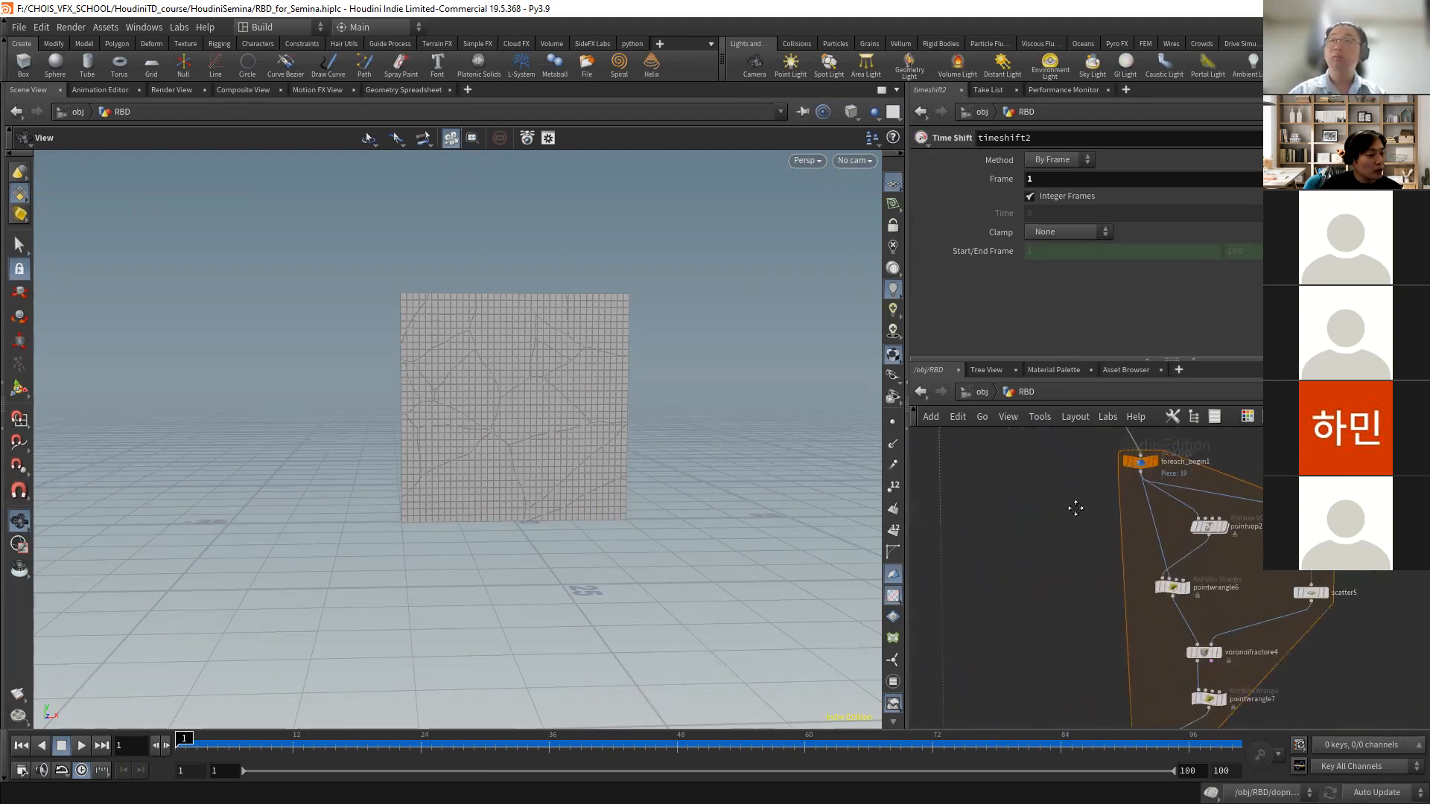
pyautogui.moveTo(1075, 507); pyautogui.dragTo(1065, 537, button='middle')
pyautogui.scroll(-4, 1069, 528)
pyautogui.moveTo(1048, 500); pyautogui.dragTo(1196, 663)
pyautogui.moveTo(1115, 519); pyautogui.dragTo(1190, 529, button='middle')
pyautogui.moveTo(1080, 524); pyautogui.dragTo(1088, 574, button='middle')
# - Add a For-Each Named Primitive block in the free space below timeshift2
pyautogui.click(1089, 573)
pyautogui.press('Tab')
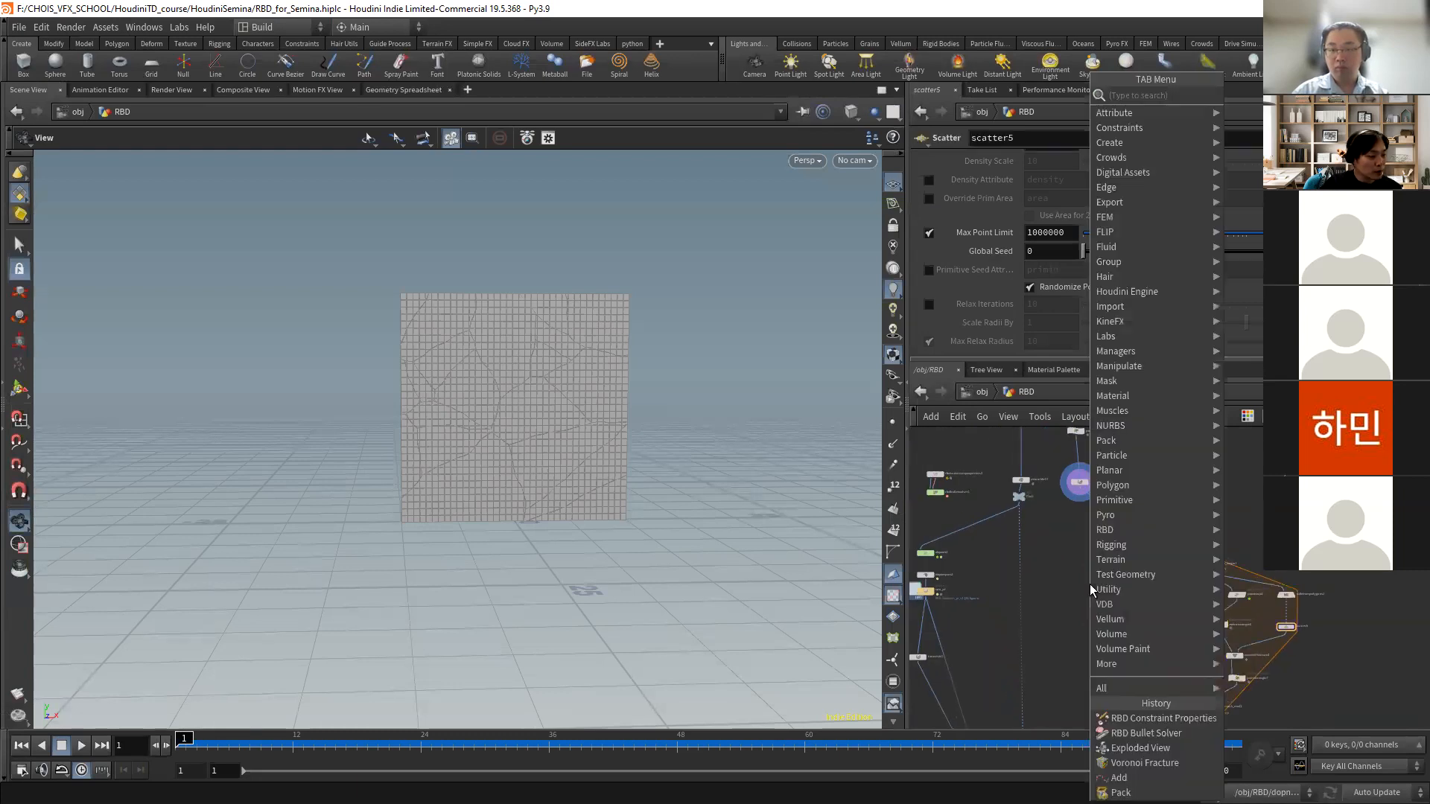
pyautogui.write('for')
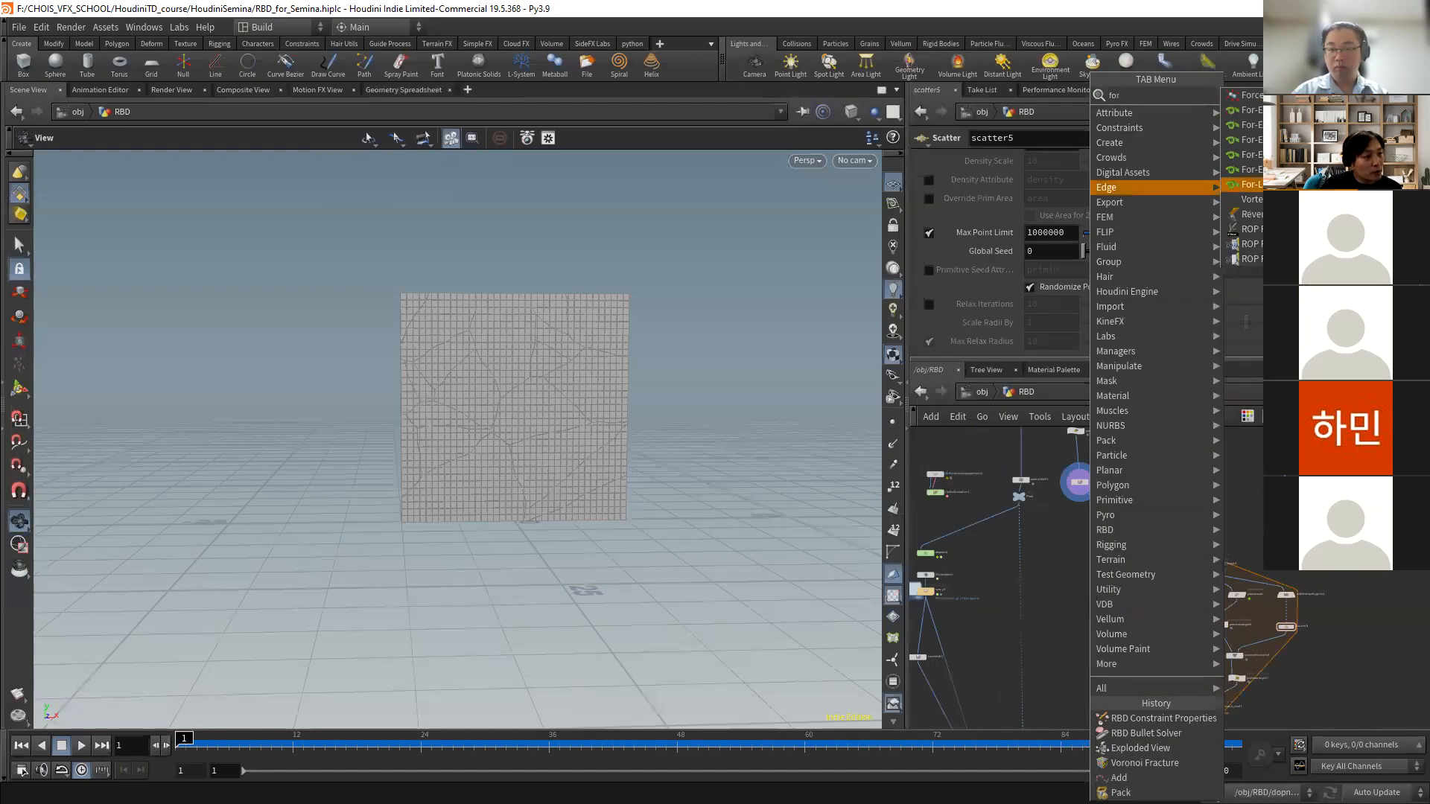
pyautogui.press('Up')
pyautogui.press('Down')
pyautogui.press('Down')
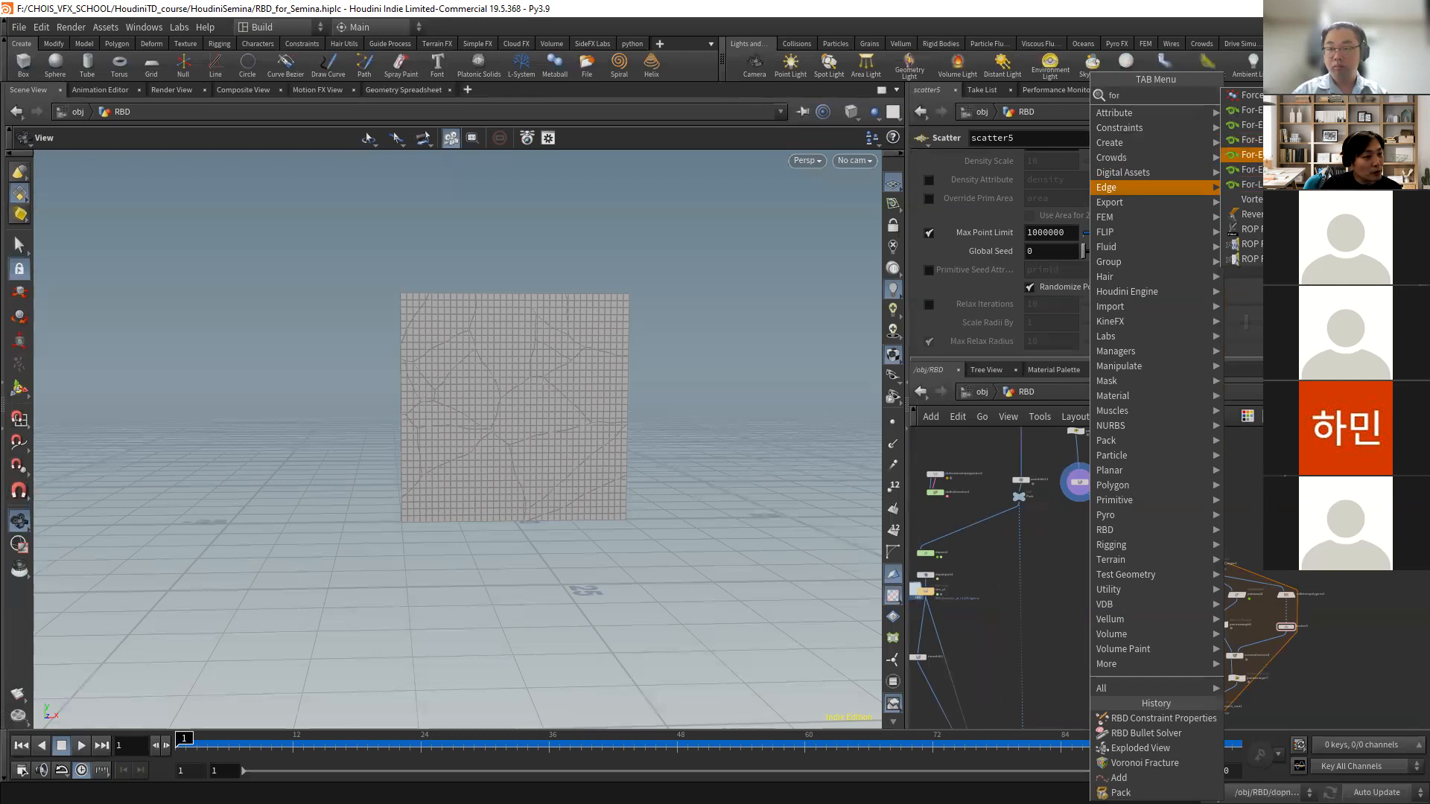
pyautogui.press('Return')
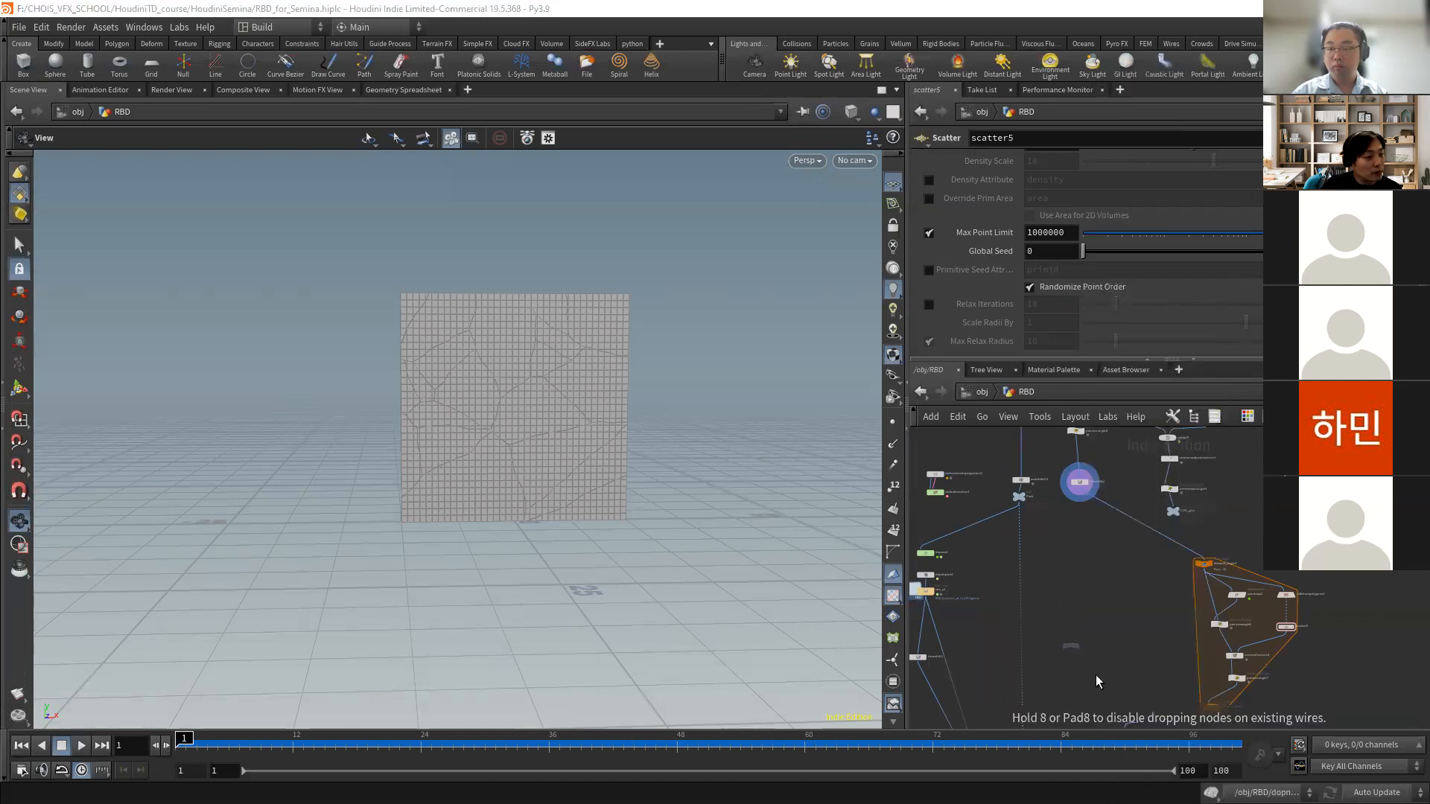
pyautogui.click(1096, 674)
# - Connect timeshift2 to foreach_begin3, align the block under it, and display the single piece and the foreach_end3 result
pyautogui.scroll(4, 1109, 546)
pyautogui.moveTo(1066, 522); pyautogui.dragTo(1098, 483, button='middle')
pyautogui.click(1077, 484)
pyautogui.click(1107, 576)
pyautogui.moveTo(1108, 584); pyautogui.dragTo(1088, 493)
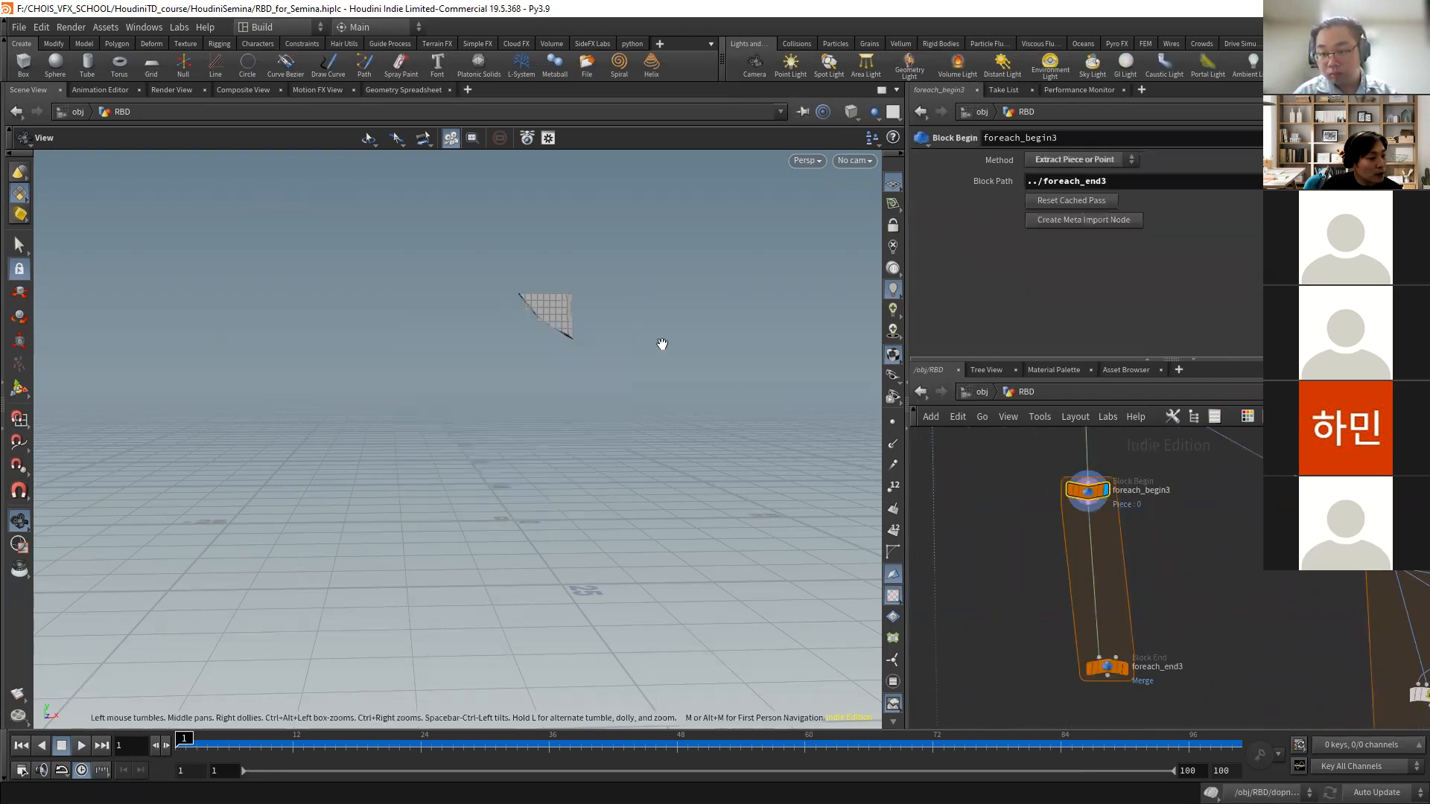
pyautogui.click(1123, 667)
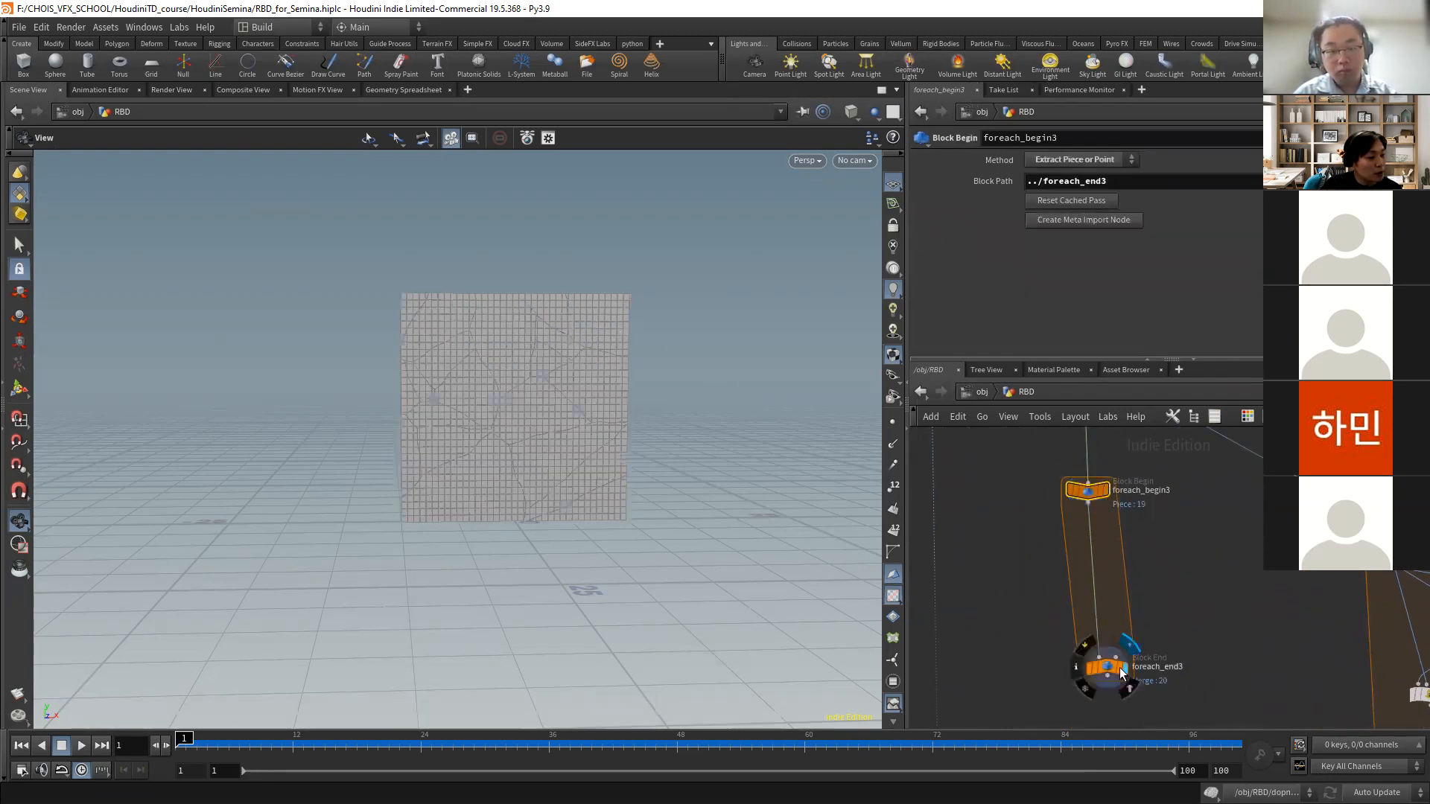
pyautogui.moveTo(1141, 537); pyautogui.dragTo(1150, 606, button='middle')
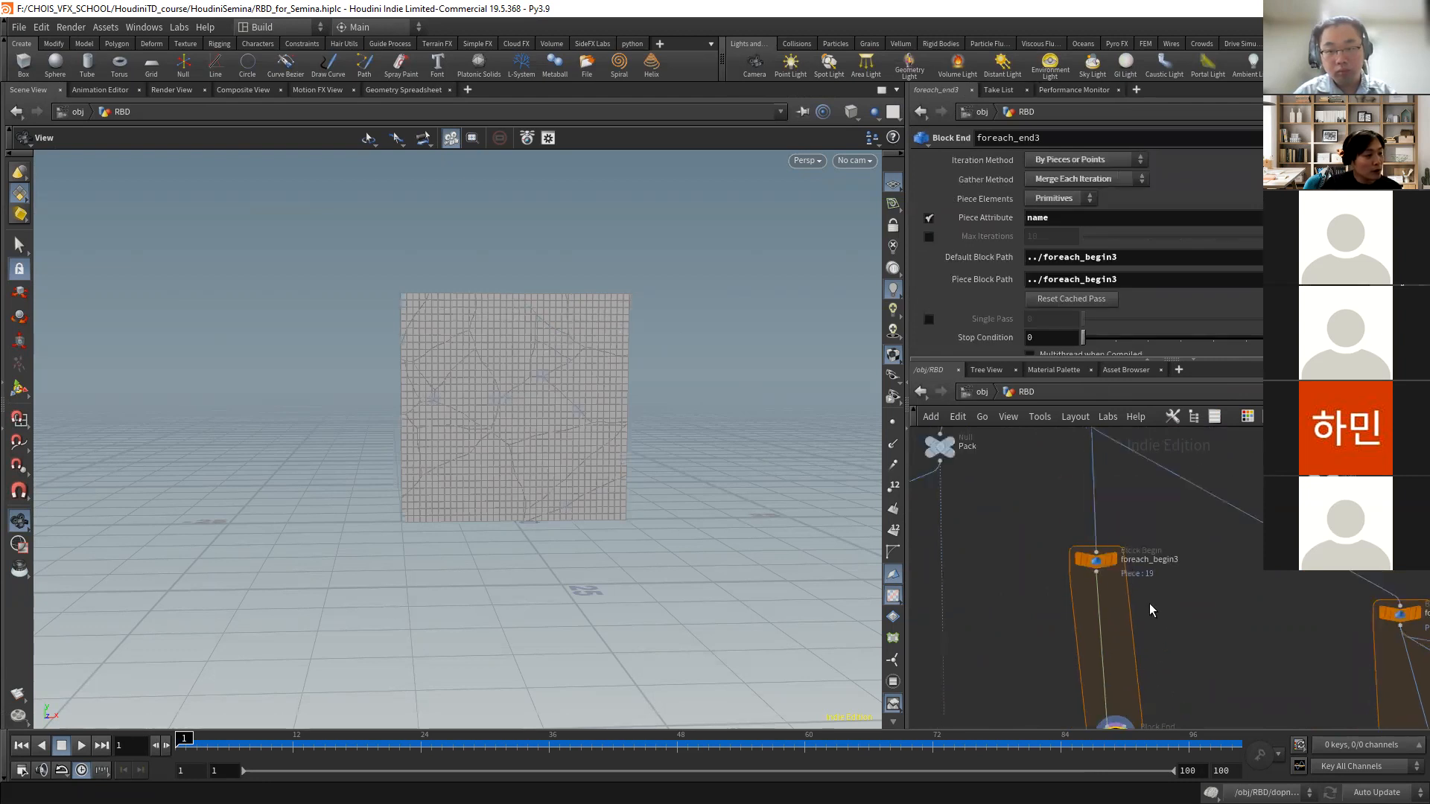
# - Compare the new for-each block with the existing fracture loop, checking foreach_end1's settings and displaying foreach_begin1
pyautogui.click(1115, 560)
pyautogui.moveTo(1185, 491); pyautogui.dragTo(1115, 503, button='middle')
pyautogui.click(1126, 575)
pyautogui.click(1083, 544)
pyautogui.scroll(-1, 1177, 670)
pyautogui.moveTo(1174, 666); pyautogui.dragTo(1082, 456, button='middle')
pyautogui.click(1079, 617)
pyautogui.scroll(-2, 1132, 538)
pyautogui.moveTo(1135, 539); pyautogui.dragTo(1172, 752, button='middle')
pyautogui.scroll(3, 1132, 589)
pyautogui.click(1099, 582)
pyautogui.scroll(-3, 1109, 625)
pyautogui.scroll(3, 1173, 540)
pyautogui.click(1182, 554)
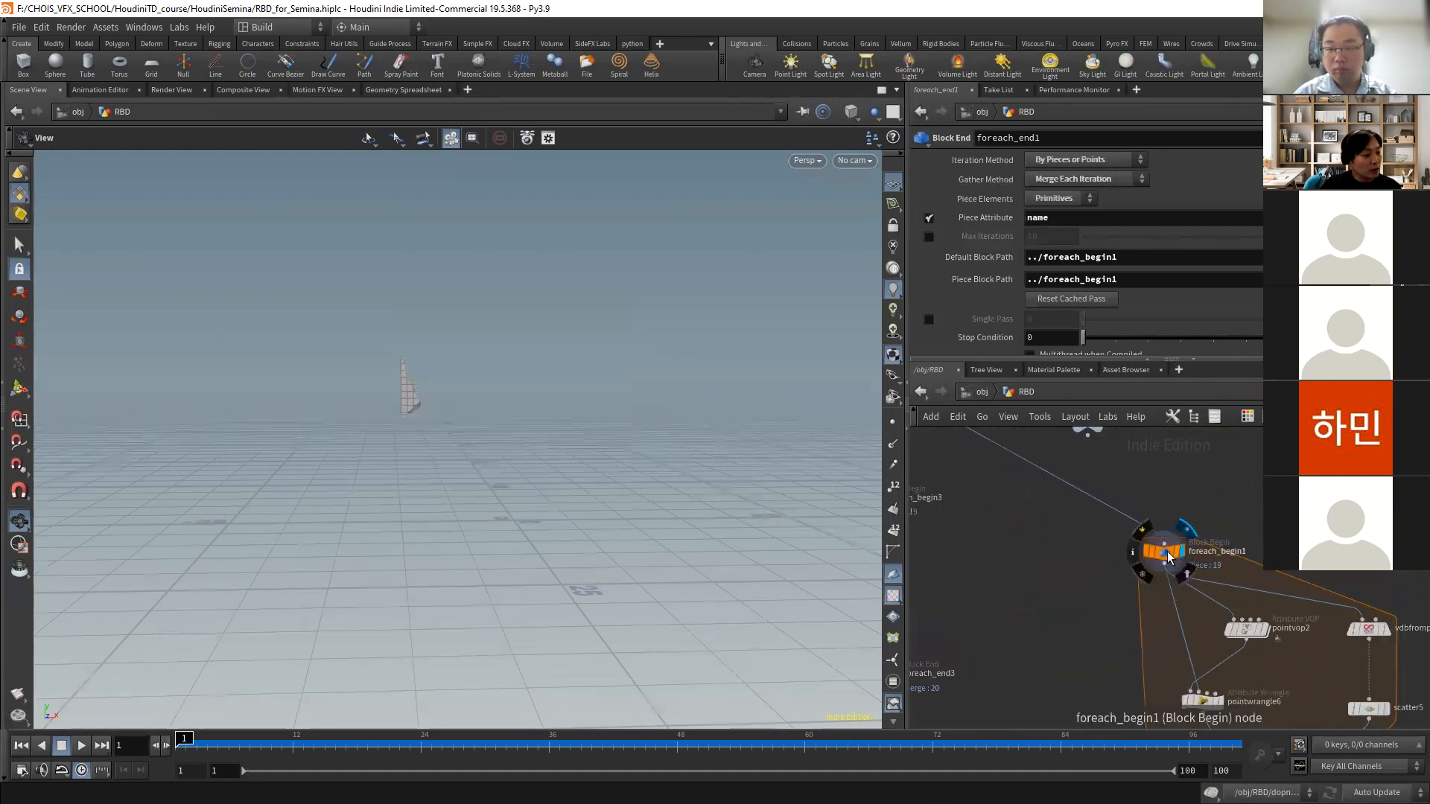
pyautogui.click(1167, 555)
# - Review the upstream box fracture network, and display pointwrangle6, voronoifracture4 and pointwrangle7 inside the loop in turn
pyautogui.scroll(-4, 1030, 588)
pyautogui.moveTo(1018, 519); pyautogui.dragTo(1116, 744, button='middle')
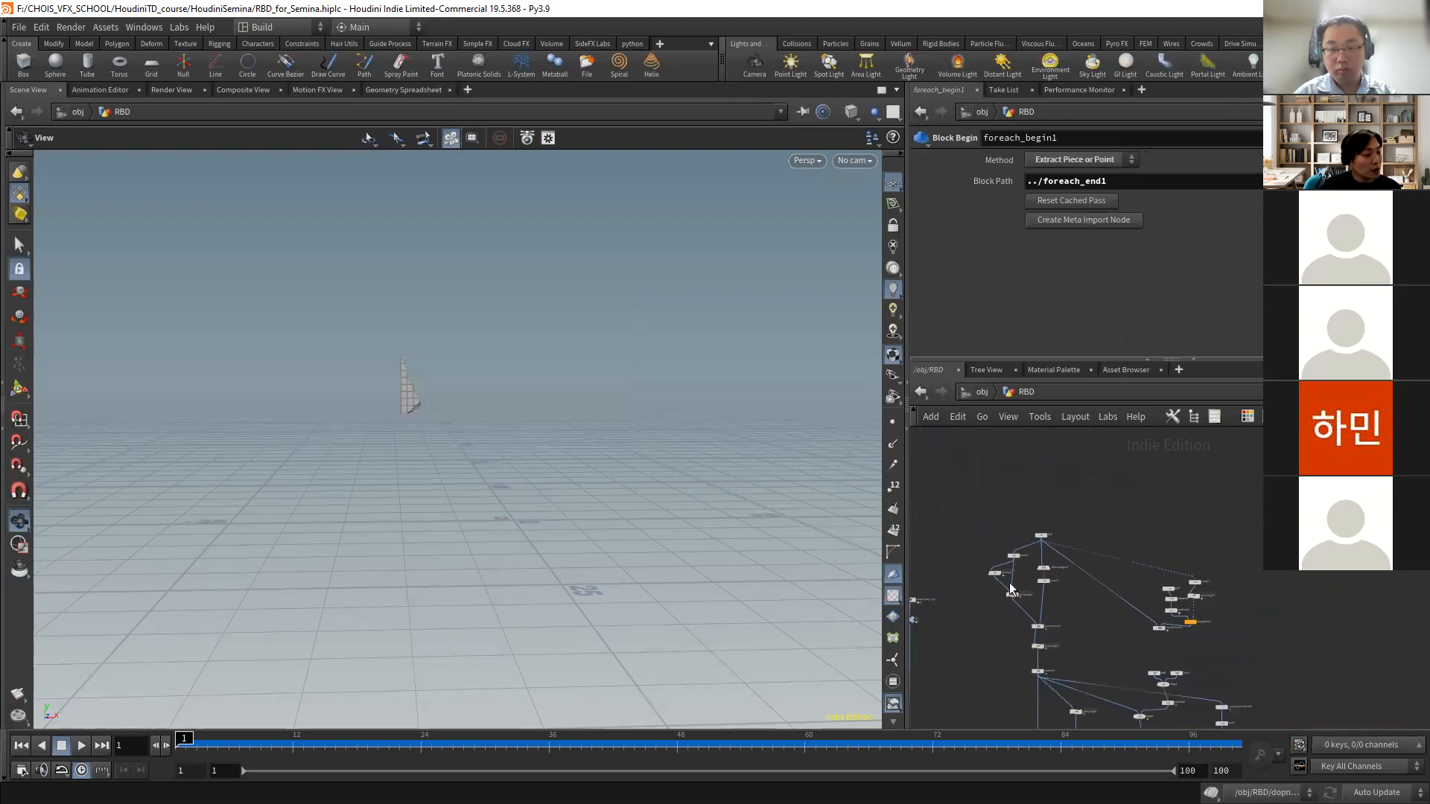
pyautogui.scroll(3, 1040, 534)
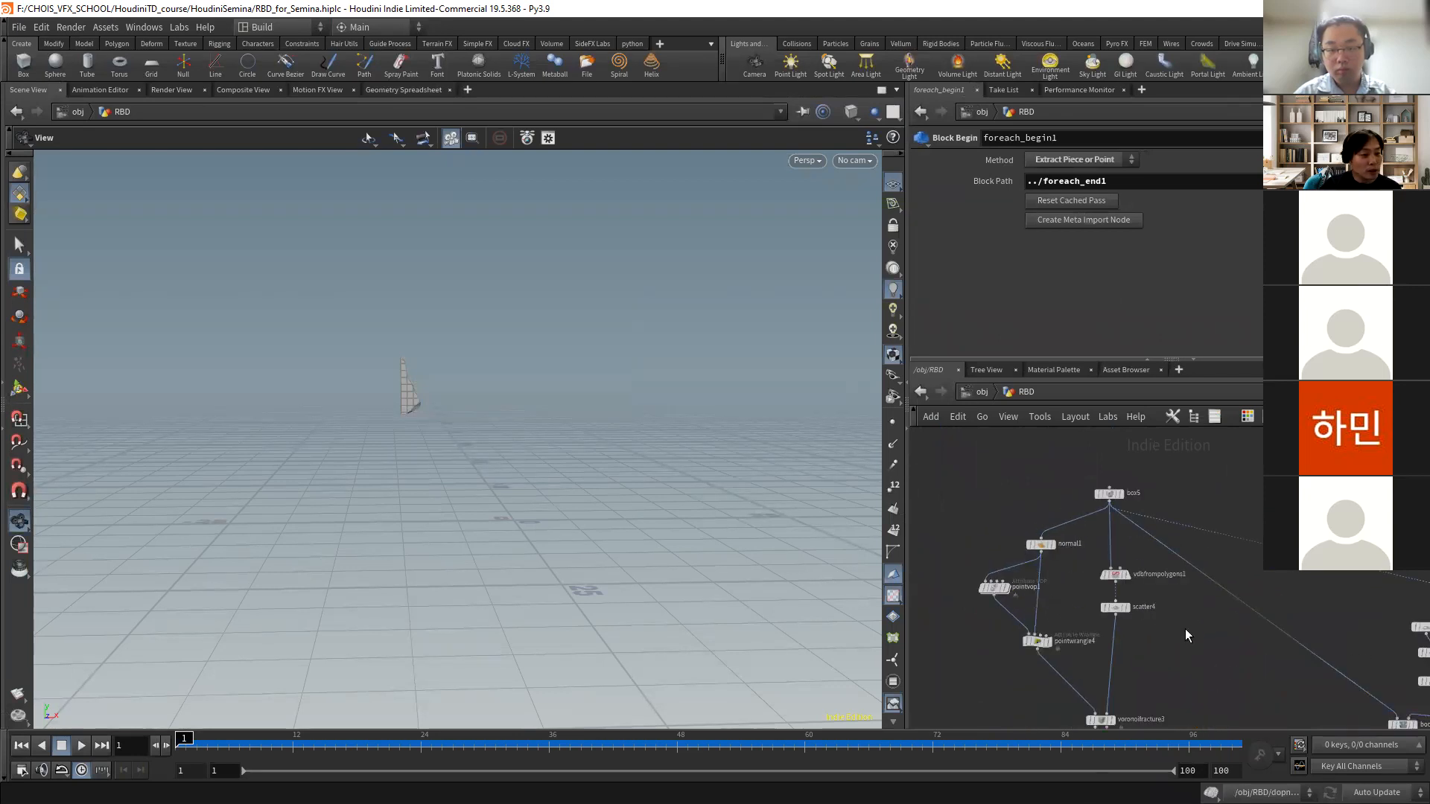
pyautogui.moveTo(1185, 628); pyautogui.dragTo(1136, 523, button='middle')
pyautogui.scroll(-5, 1196, 630)
pyautogui.moveTo(1229, 674); pyautogui.dragTo(1162, 527, button='middle')
pyautogui.scroll(5, 1212, 607)
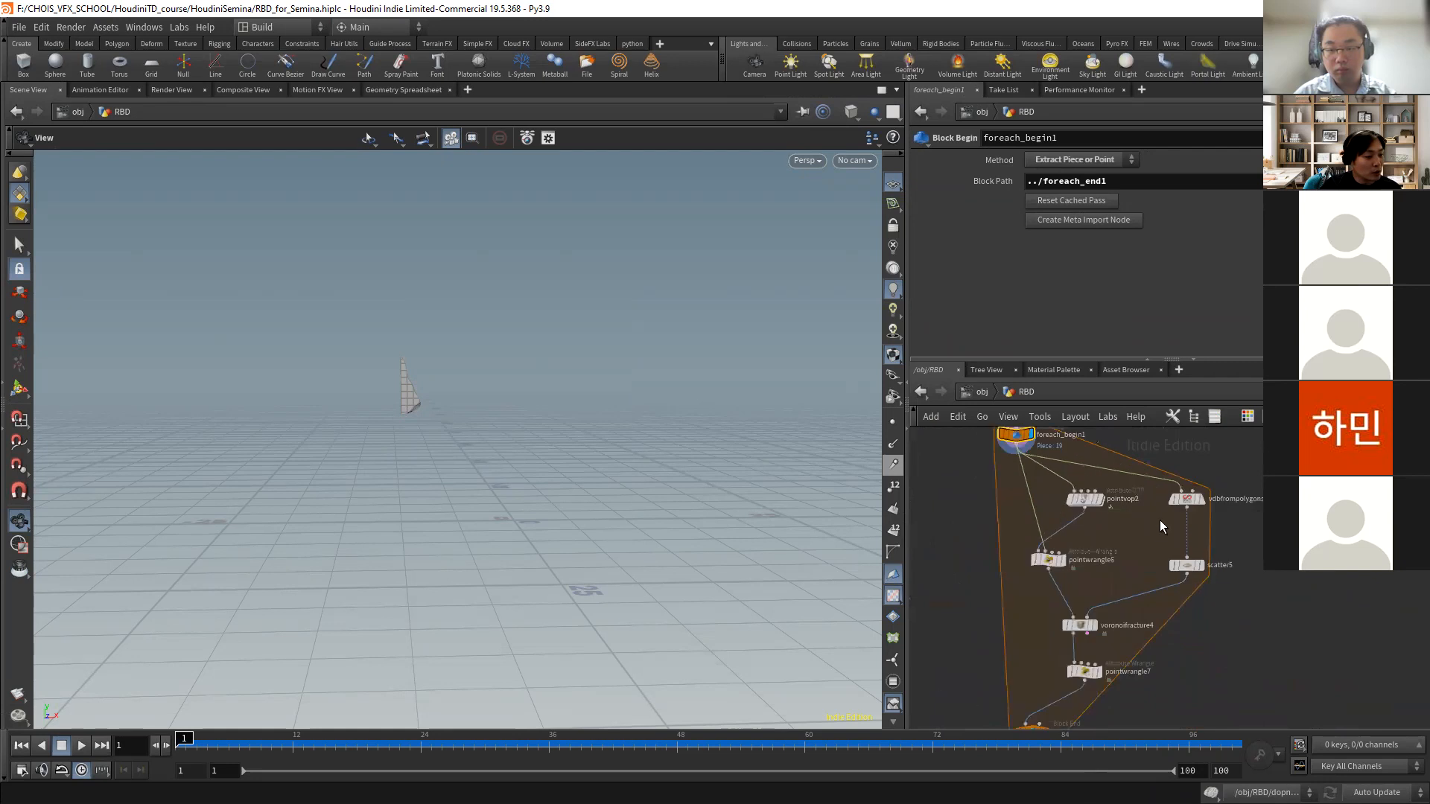
pyautogui.click(1059, 559)
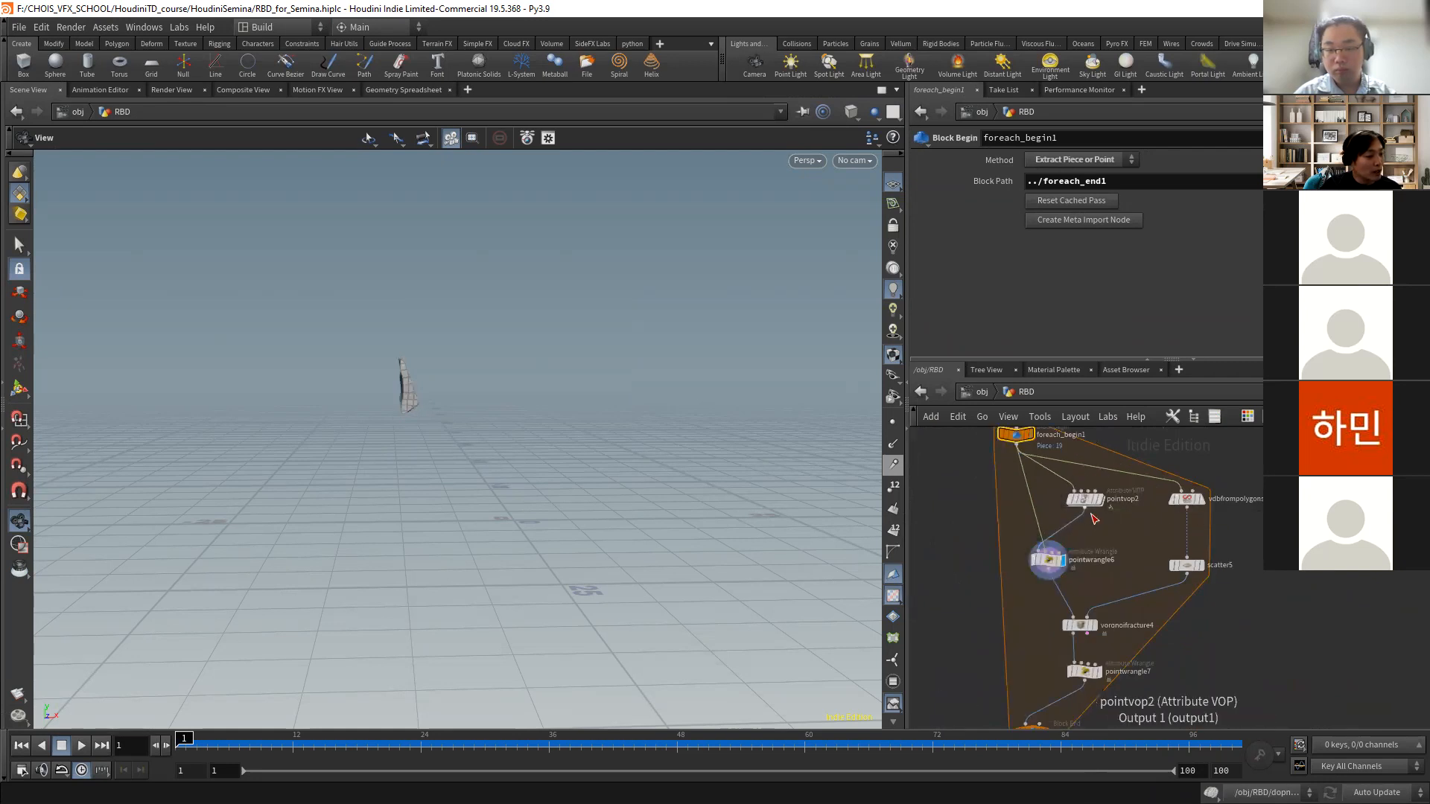
pyautogui.click(1082, 629)
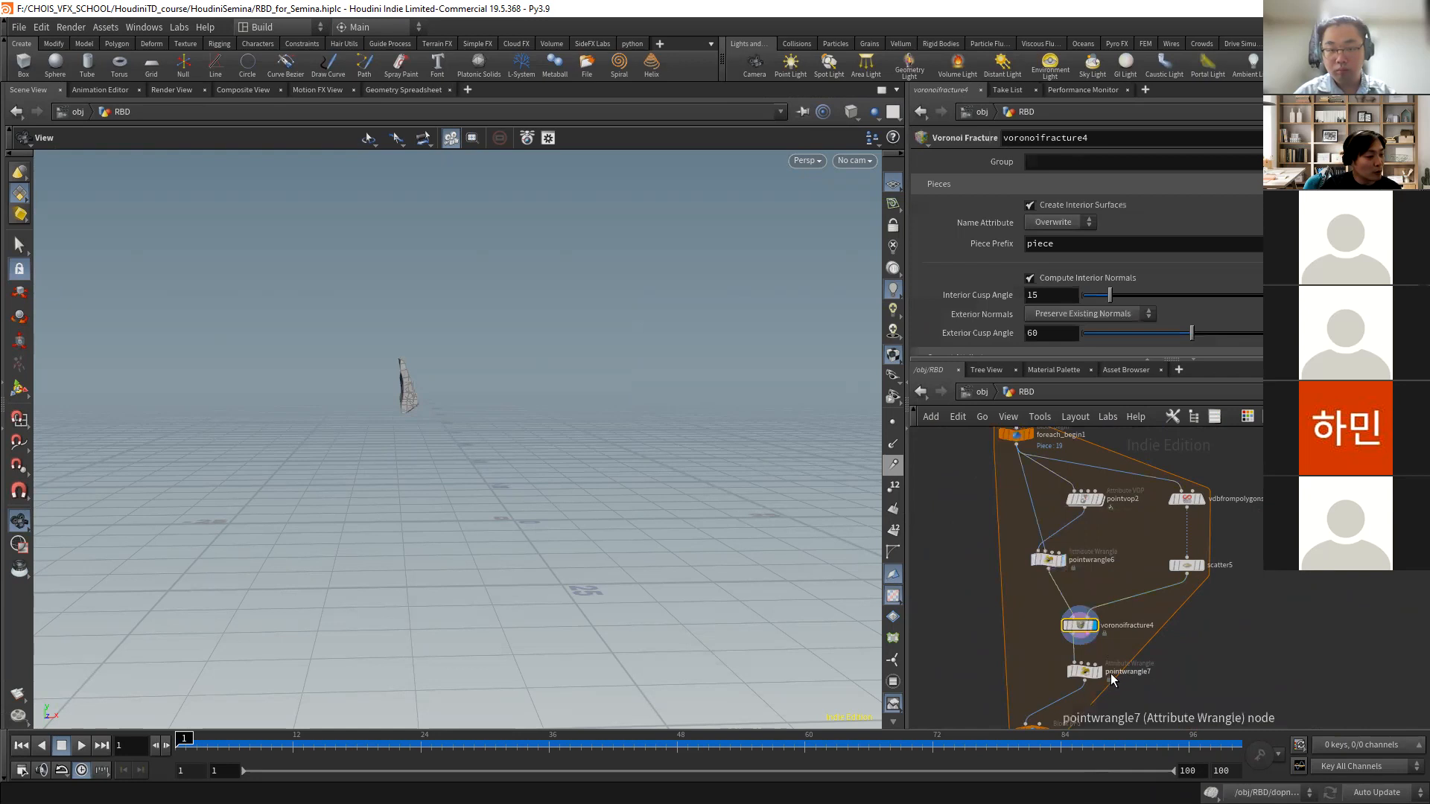
pyautogui.click(1087, 671)
pyautogui.moveTo(473, 431); pyautogui.dragTo(536, 462)
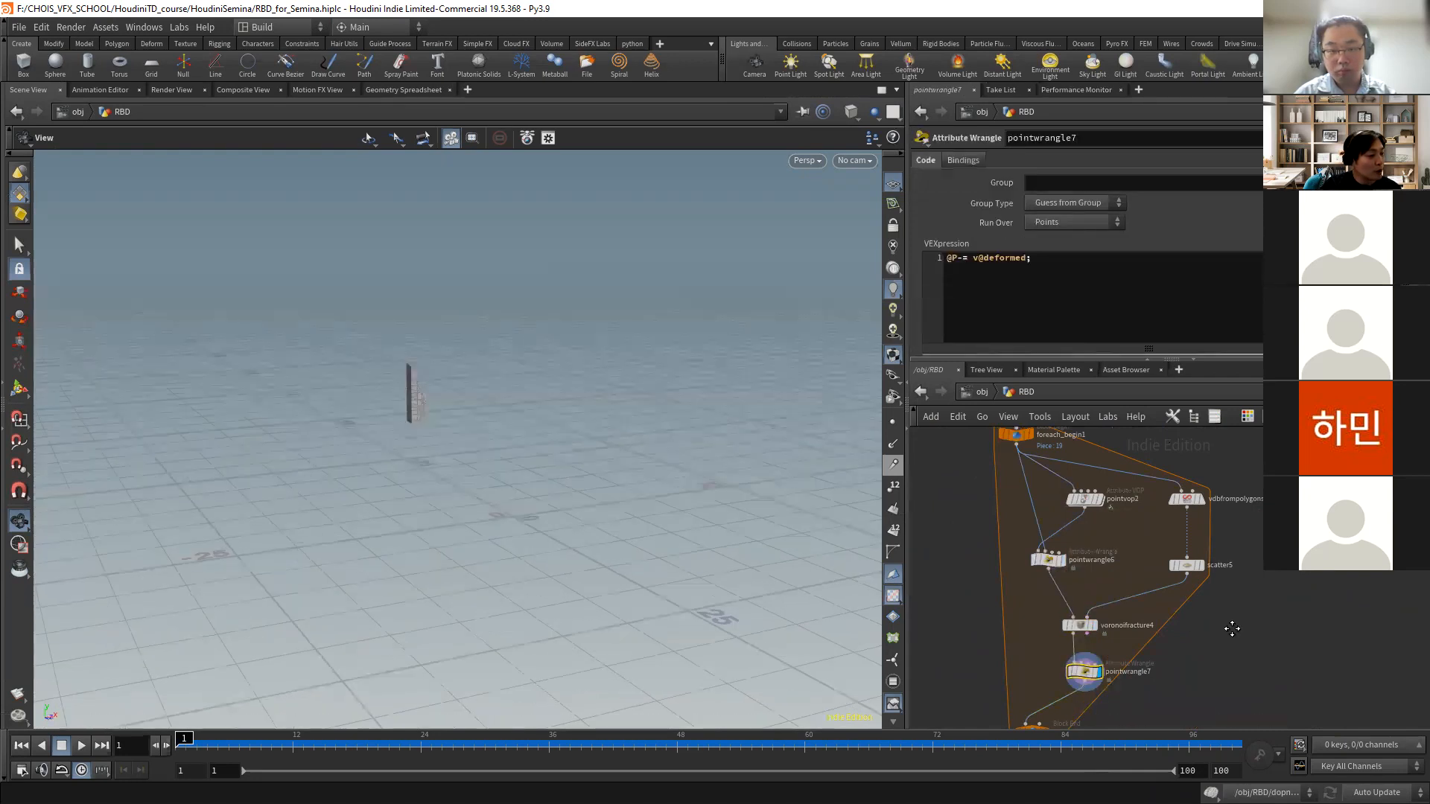
# - Display foreach_end1 and enable its Single Pass option with a value of 3
pyautogui.moveTo(1232, 628); pyautogui.dragTo(1220, 467, button='middle')
pyautogui.click(1035, 572)
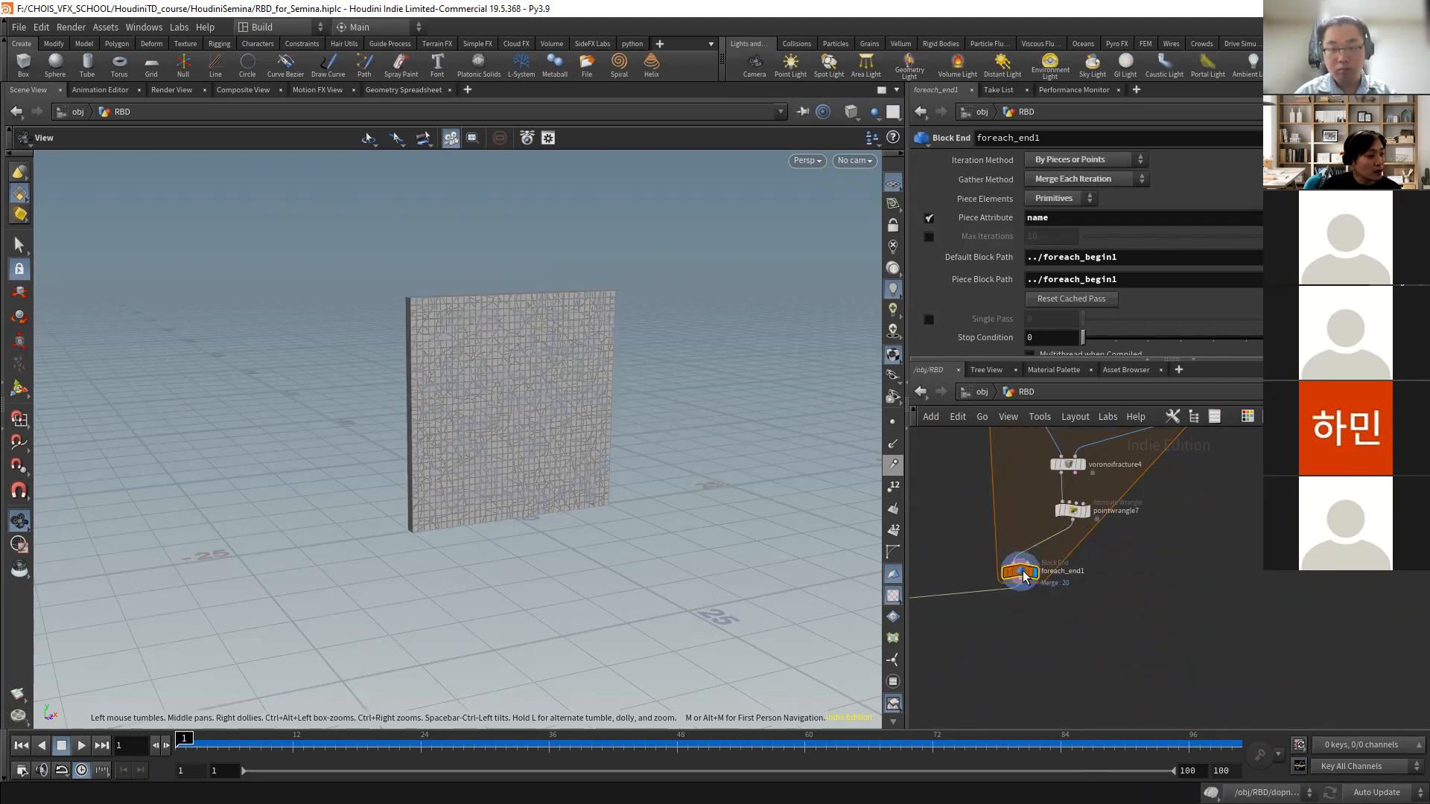
pyautogui.click(929, 319)
pyautogui.moveTo(1084, 319); pyautogui.dragTo(1195, 324)
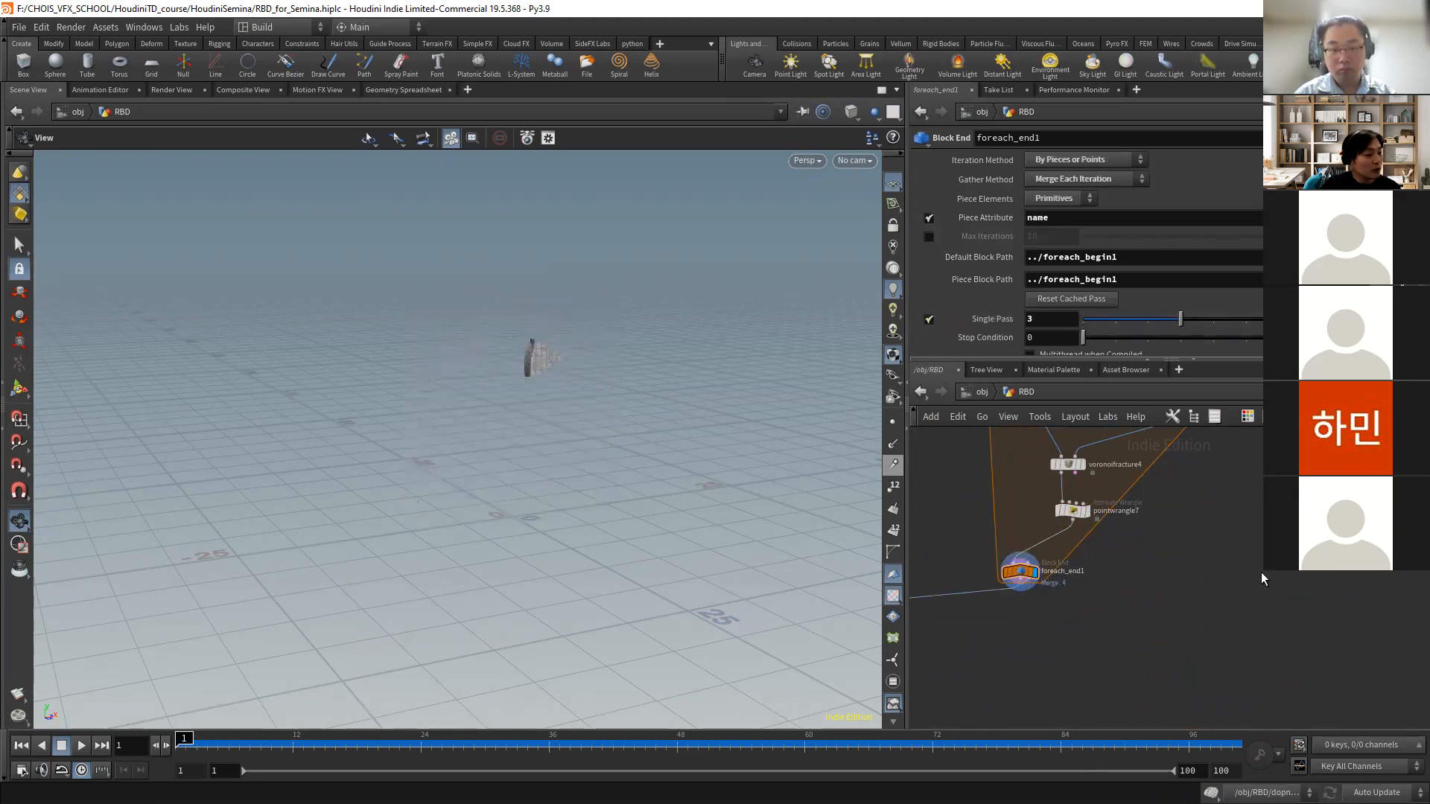
# - Add an Exploded View node after foreach_end1 and display the separated fragments of the single chunk up close
pyautogui.press('Tab')
pyautogui.write('ex')
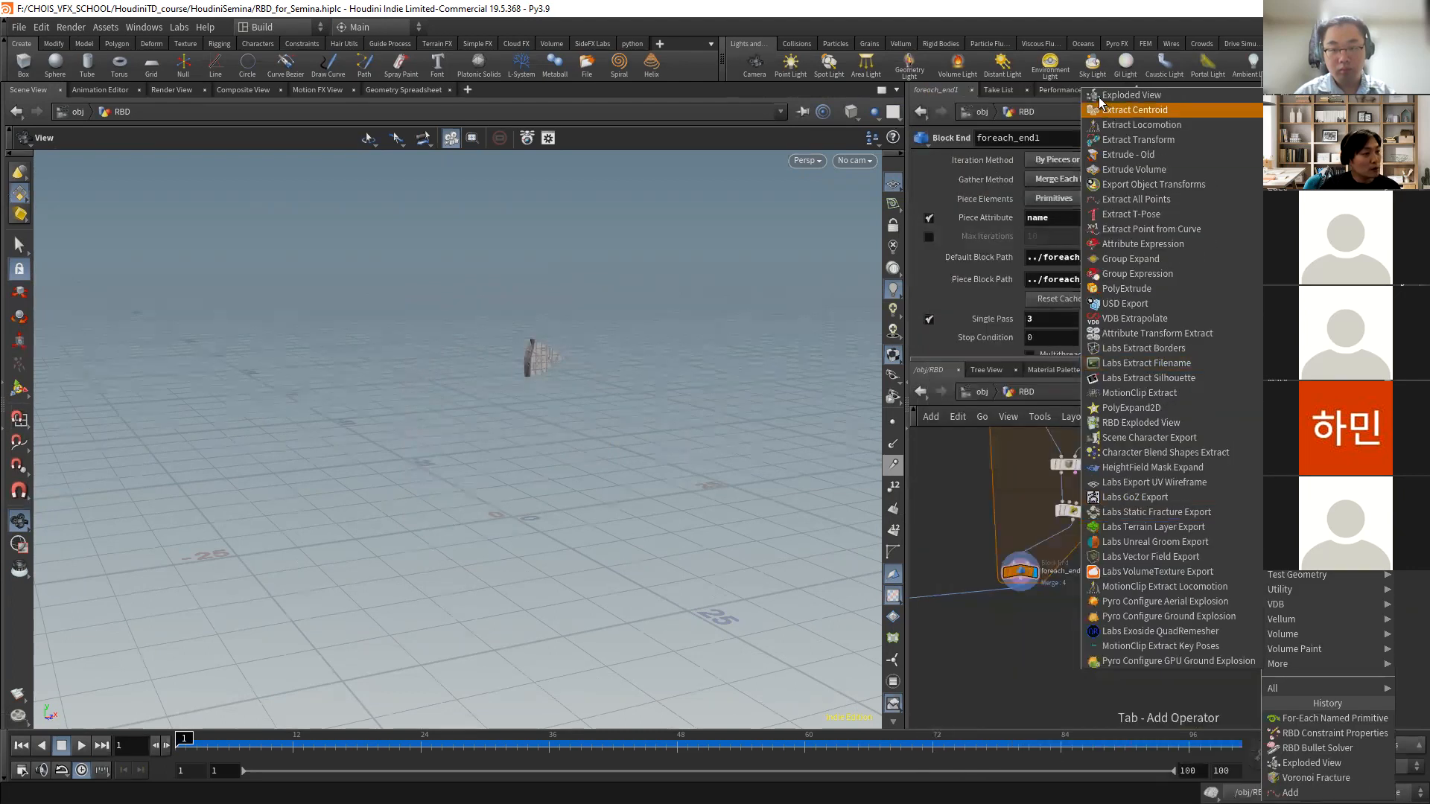
pyautogui.click(1105, 96)
pyautogui.click(1114, 613)
pyautogui.scroll(2, 1041, 598)
pyautogui.moveTo(1011, 571); pyautogui.dragTo(1148, 609)
pyautogui.click(1167, 609)
pyautogui.moveTo(588, 377); pyautogui.dragTo(498, 358)
pyautogui.moveTo(498, 358); pyautogui.dragTo(1002, 445, button='right')
pyautogui.moveTo(556, 356)
pyautogui.mouseDown()
pyautogui.moveTo(514, 359)
pyautogui.moveTo(537, 357)
pyautogui.mouseUp()
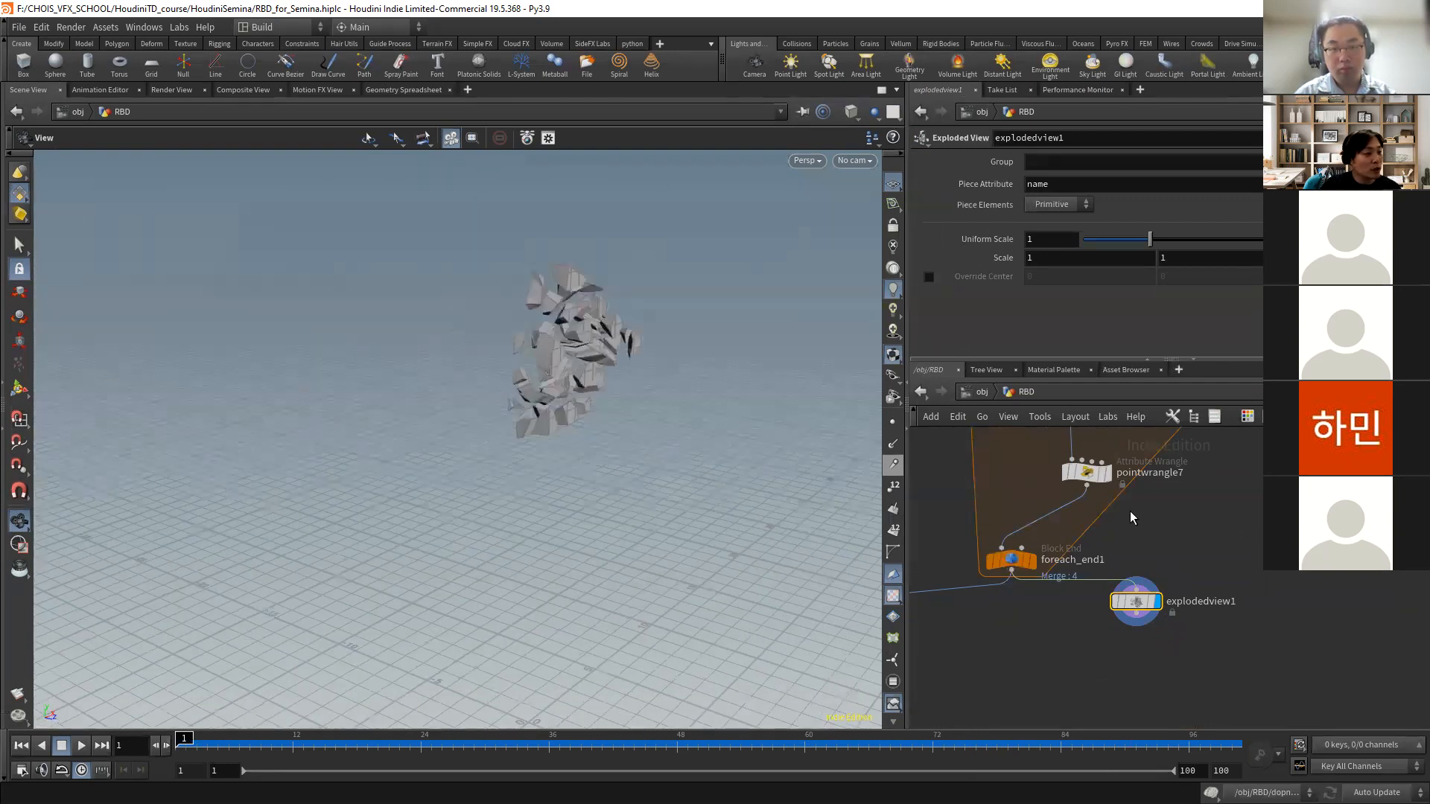
# - Remove the Exploded View node and display foreach_end1 again
pyautogui.scroll(-4, 1225, 539)
pyautogui.scroll(4, 1161, 596)
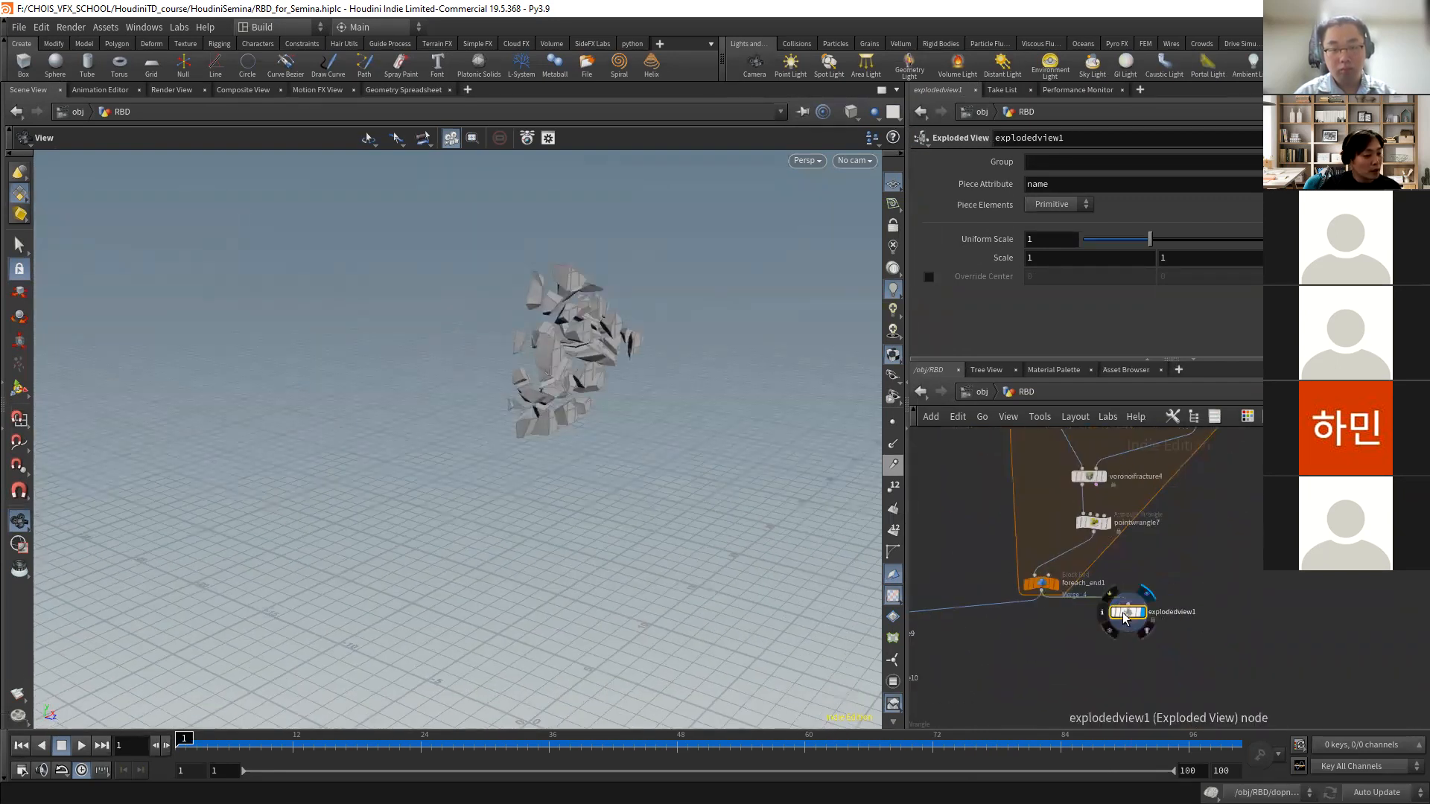
pyautogui.click(1046, 583)
# - Move assemble9 directly below foreach_end1 and display it with its Assemble settings
pyautogui.scroll(-4, 1043, 588)
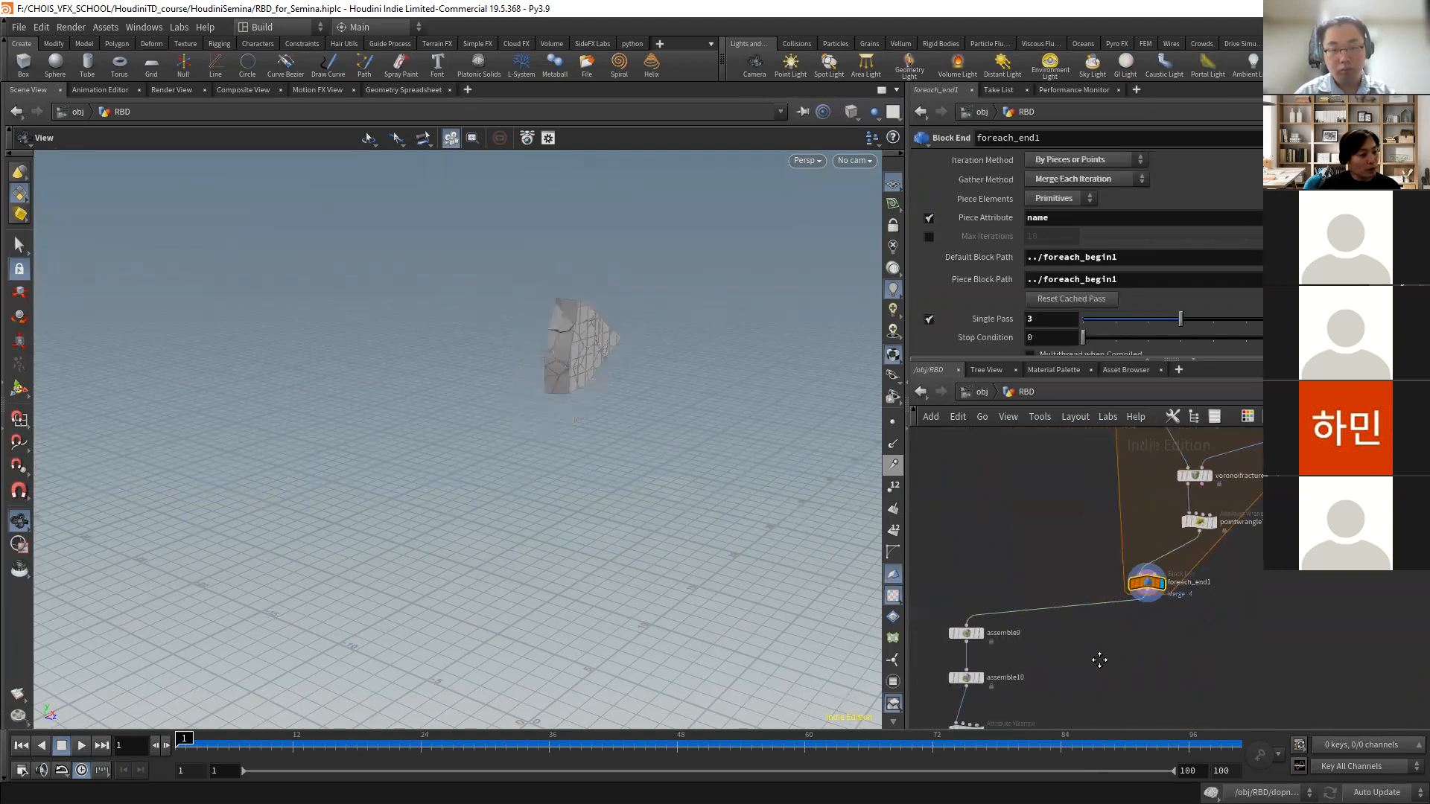
pyautogui.scroll(4, 1043, 592)
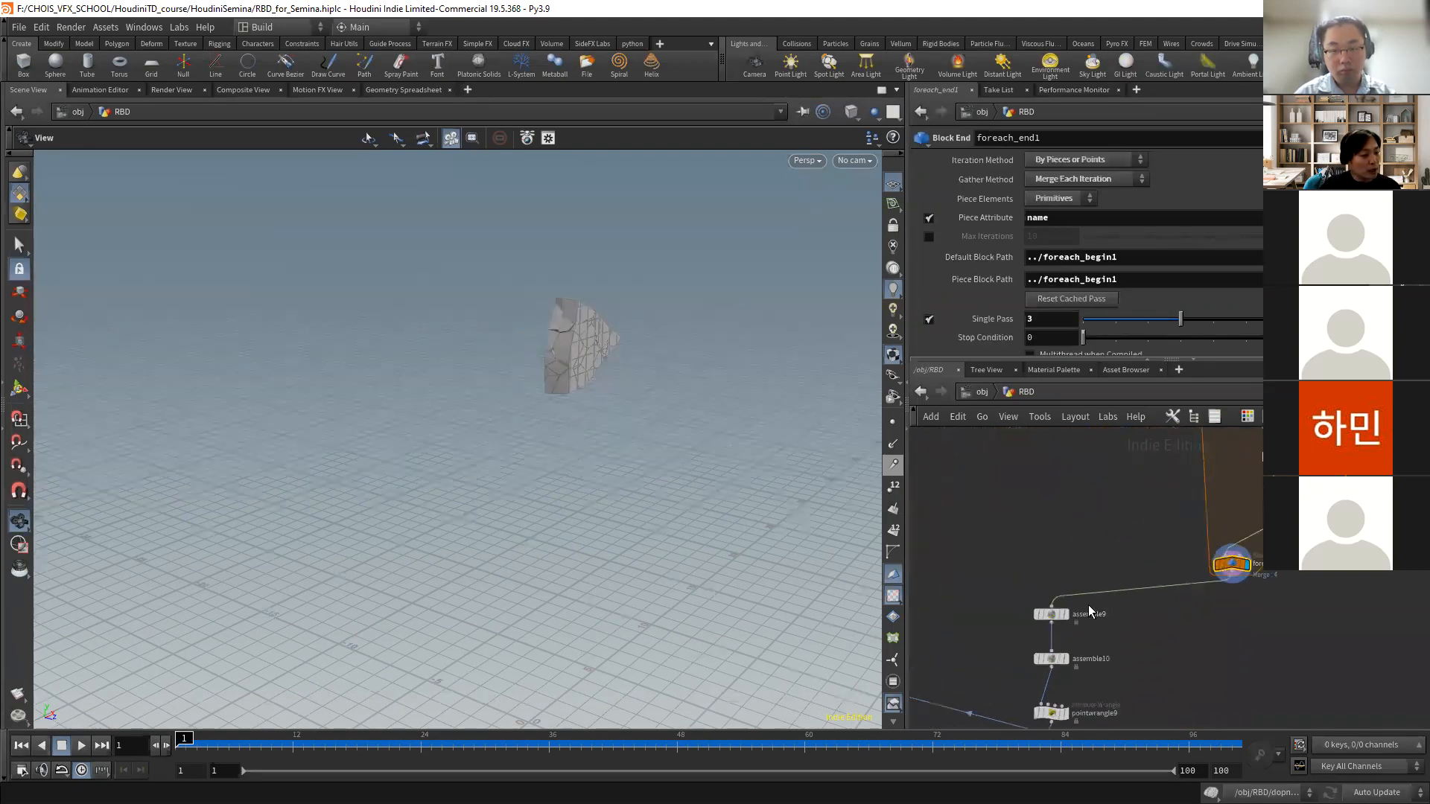
pyautogui.moveTo(1087, 579); pyautogui.dragTo(1252, 593)
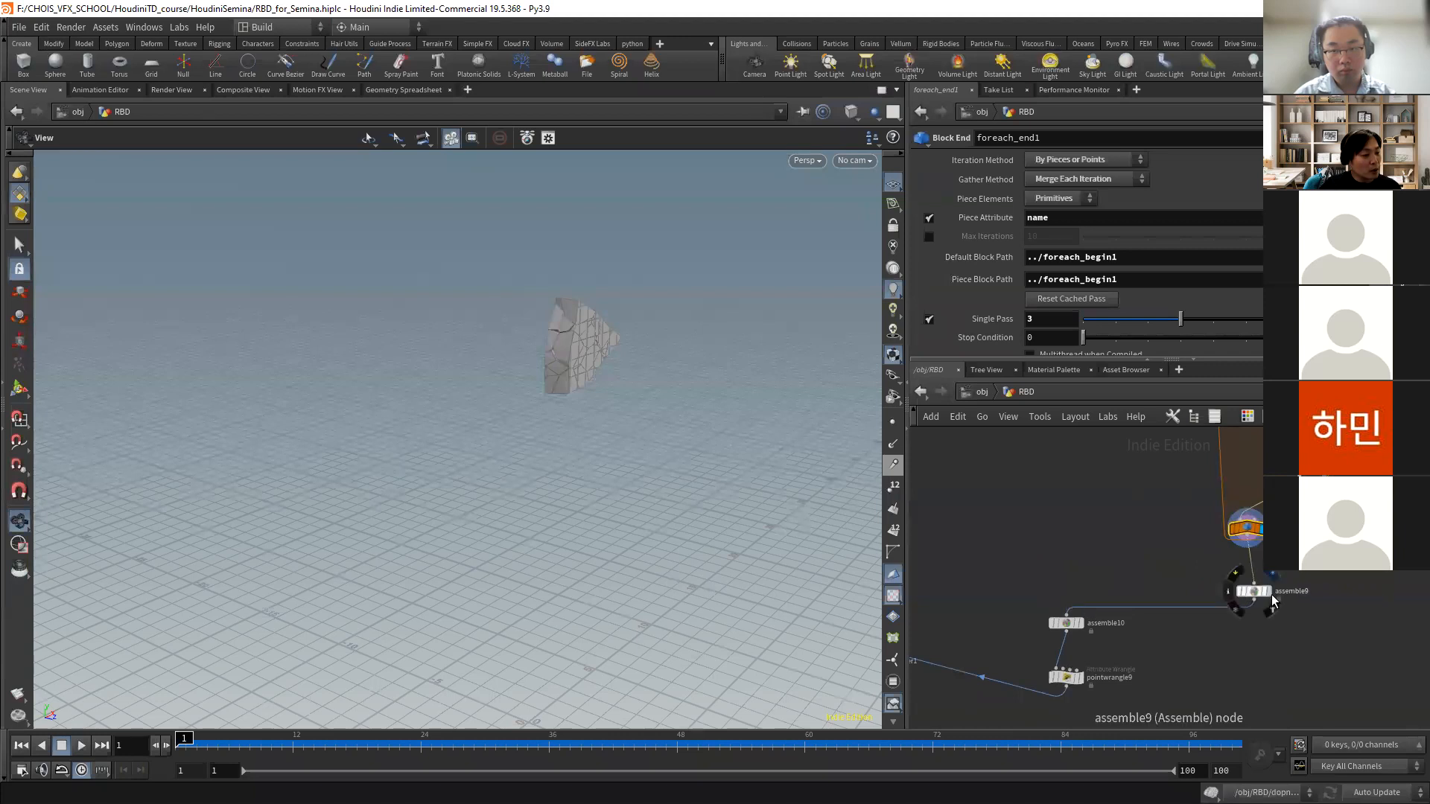
pyautogui.click(1251, 594)
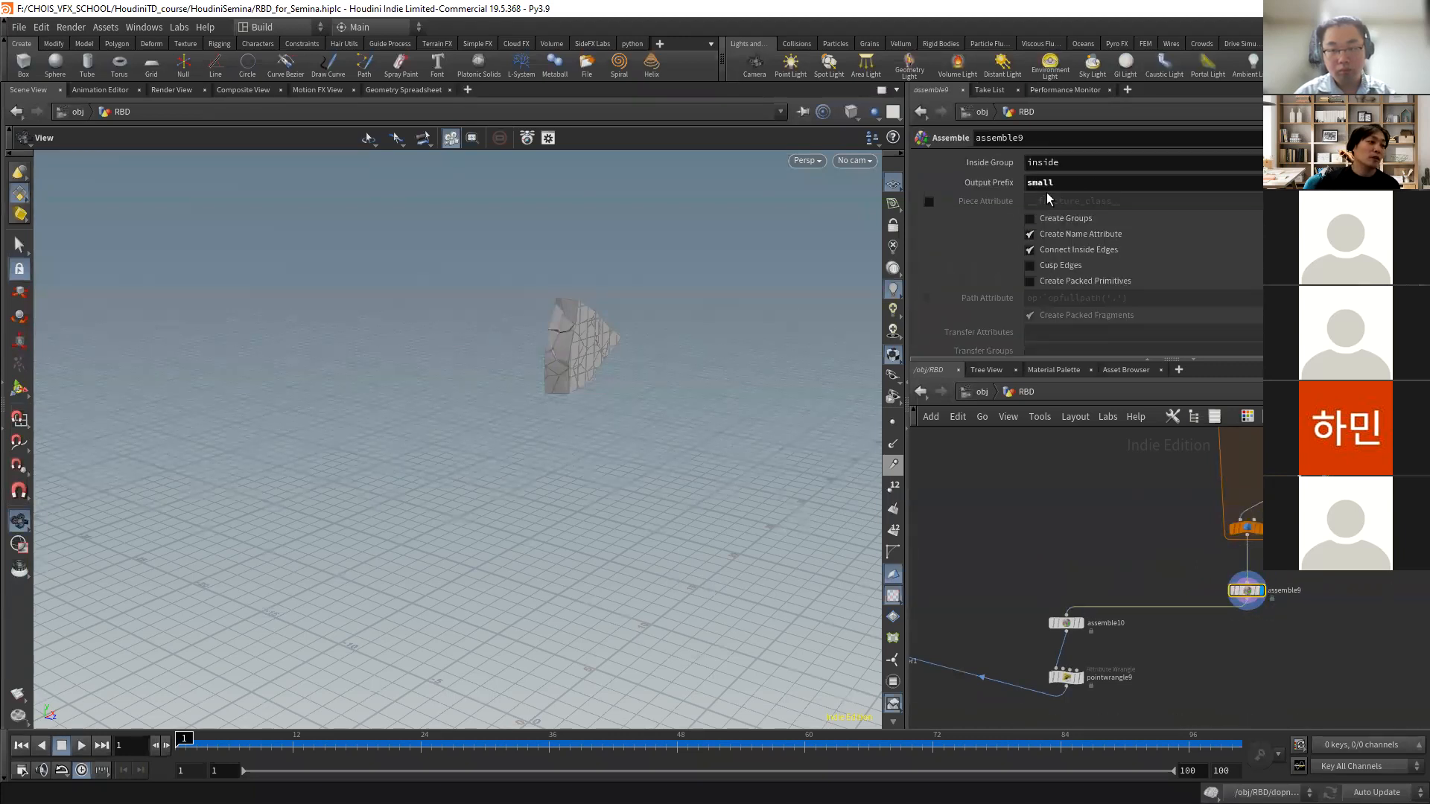
# - Examine assemble9's primitive name and old_name values in the Geometry Spreadsheet, sorting by each of the two columns
pyautogui.moveTo(1102, 575); pyautogui.dragTo(1084, 572, button='middle')
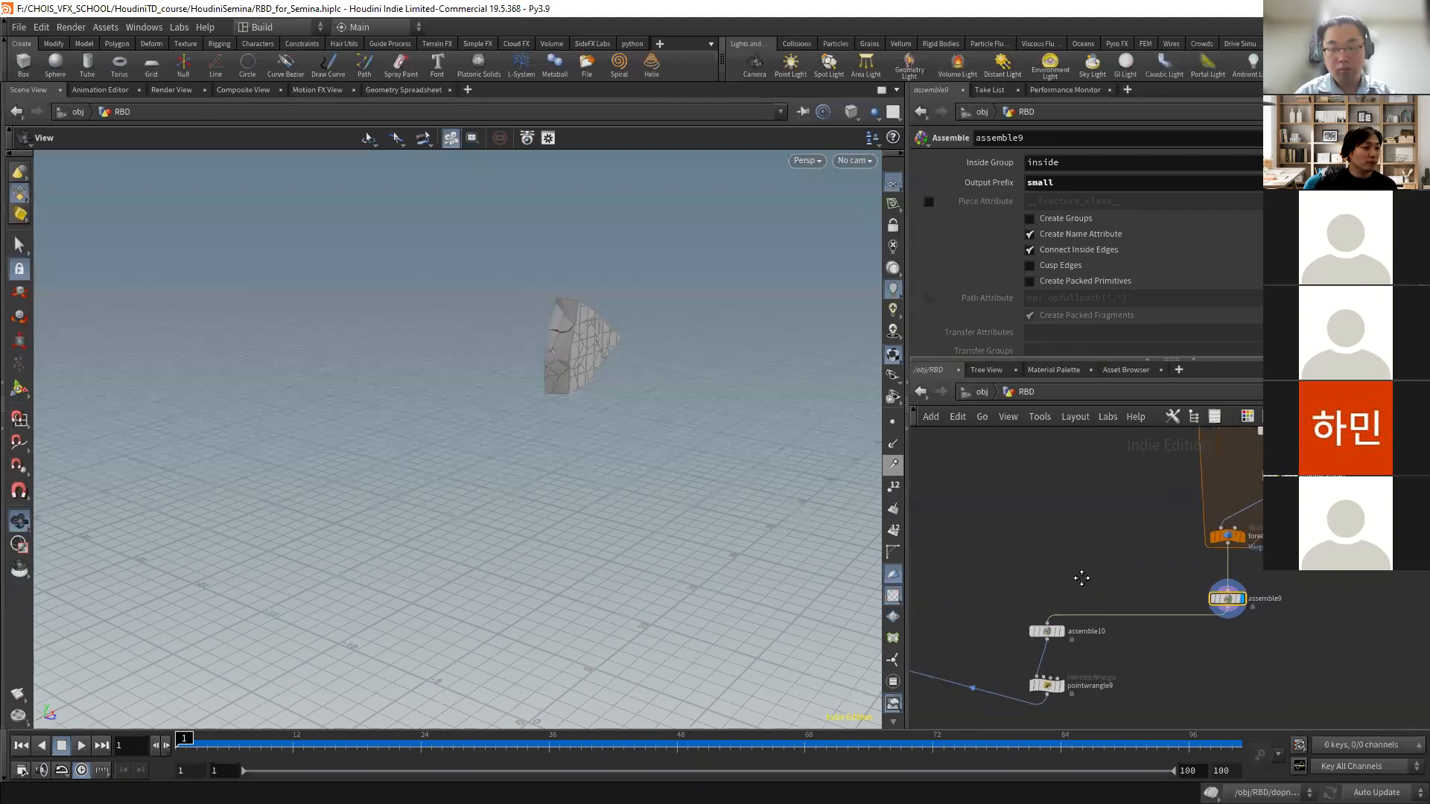
pyautogui.click(412, 89)
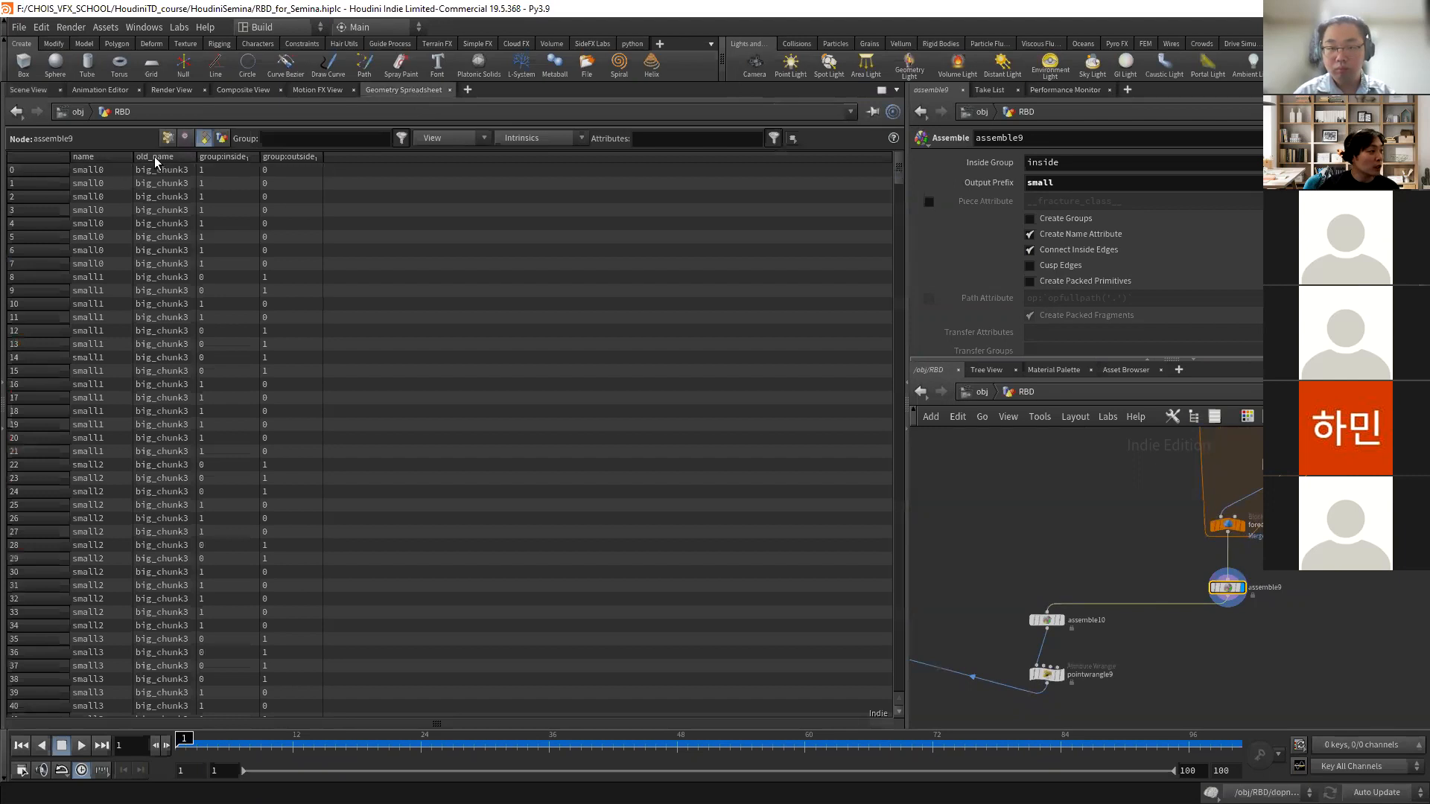
pyautogui.click(96, 158)
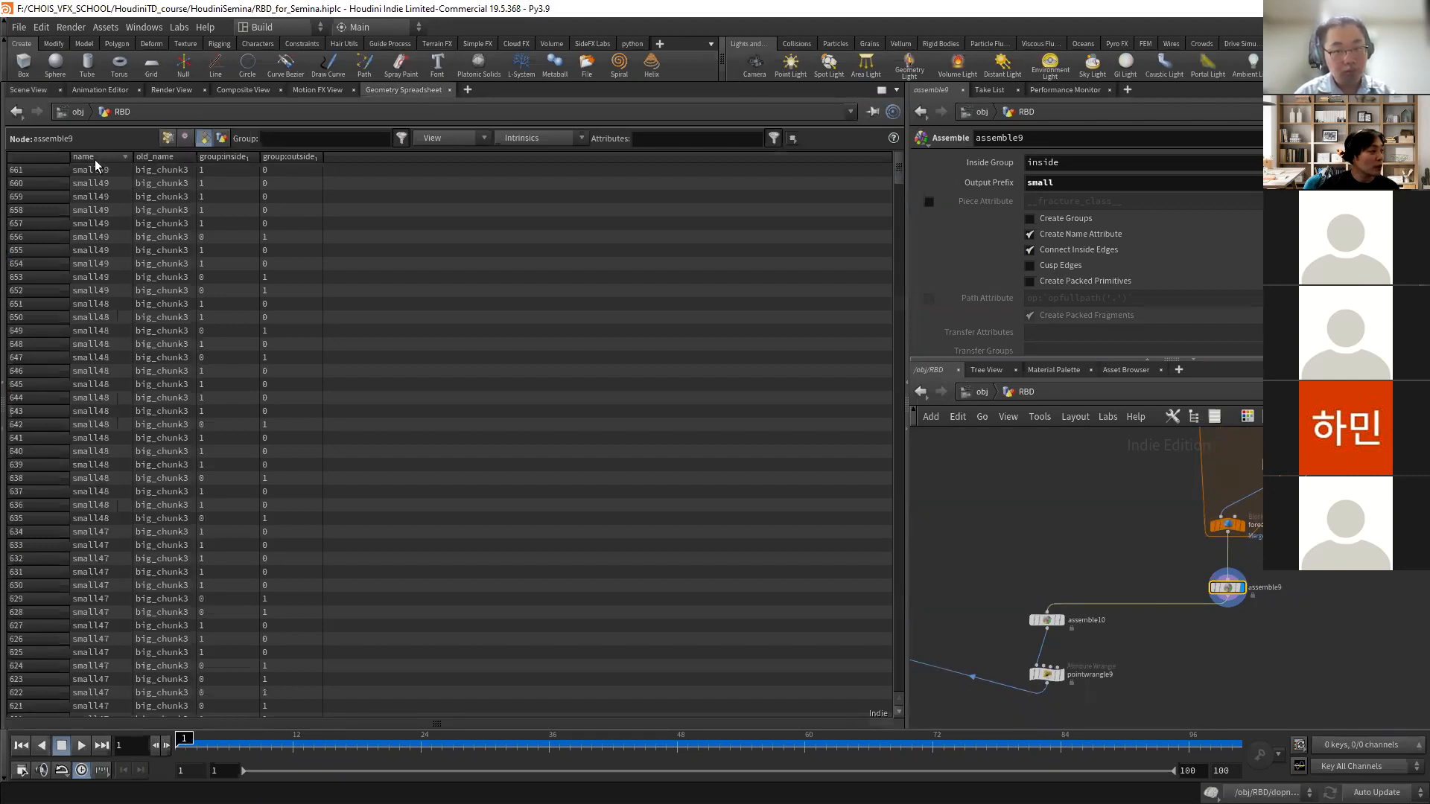
pyautogui.click(161, 158)
# - Display assemble10, move it beneath assemble9, and show its point attributes in the Geometry Spreadsheet
pyautogui.moveTo(1072, 597); pyautogui.dragTo(1028, 510, button='middle')
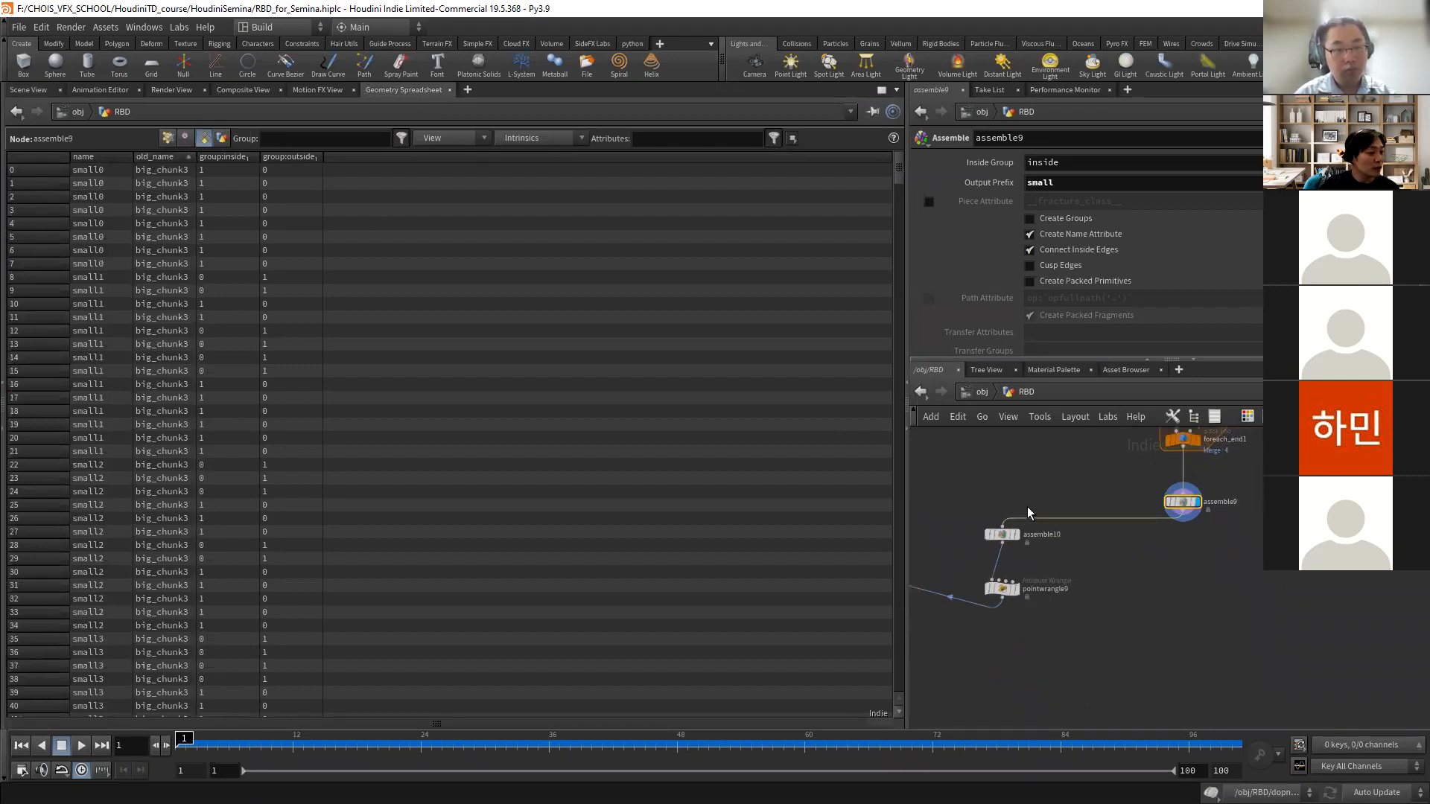
pyautogui.scroll(3, 1027, 510)
pyautogui.click(1010, 552)
pyautogui.click(985, 553)
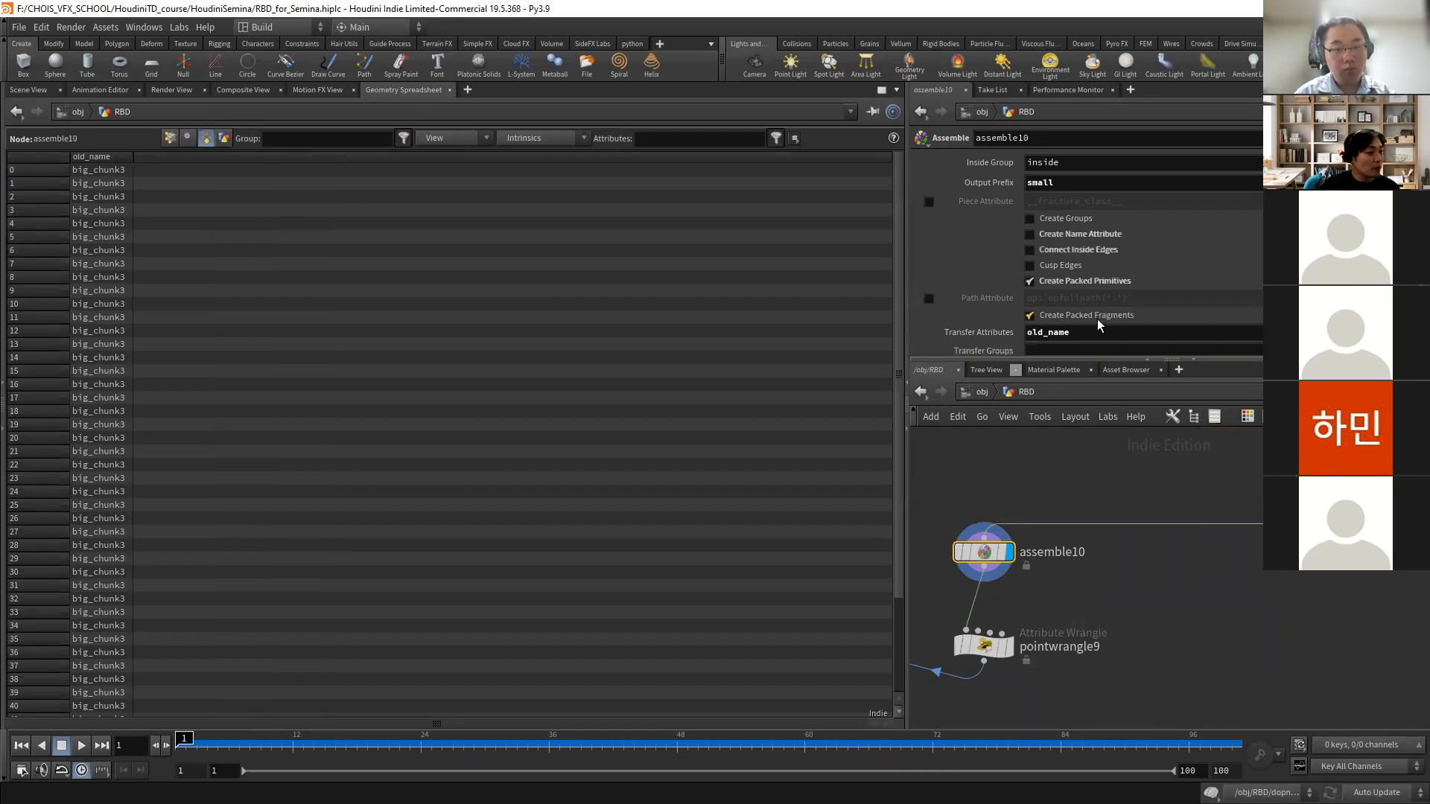
pyautogui.moveTo(988, 557); pyautogui.dragTo(1300, 584)
pyautogui.click(171, 139)
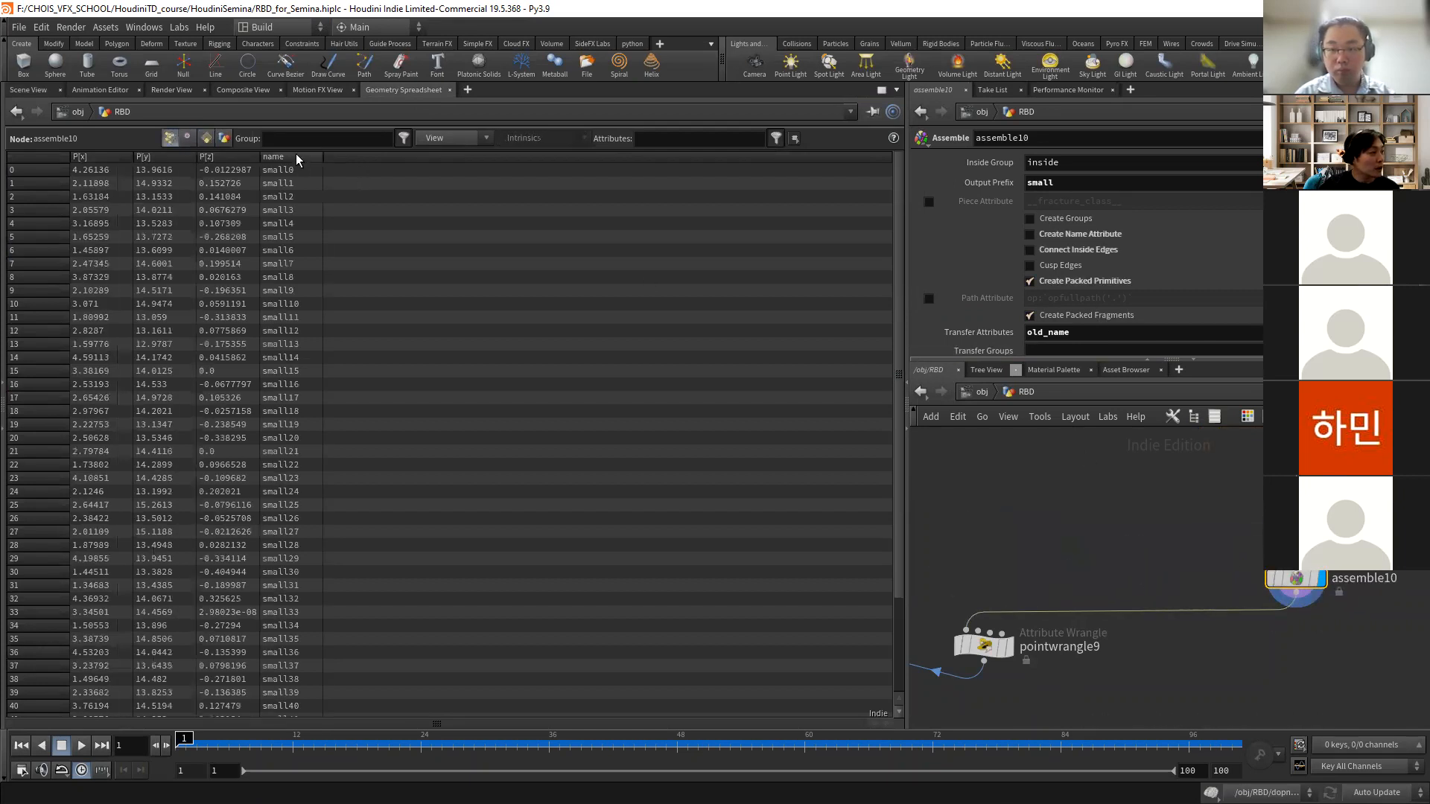
# - Return to the scene view and disable Single Pass on foreach_end1 to process all the chunks
pyautogui.click(28, 90)
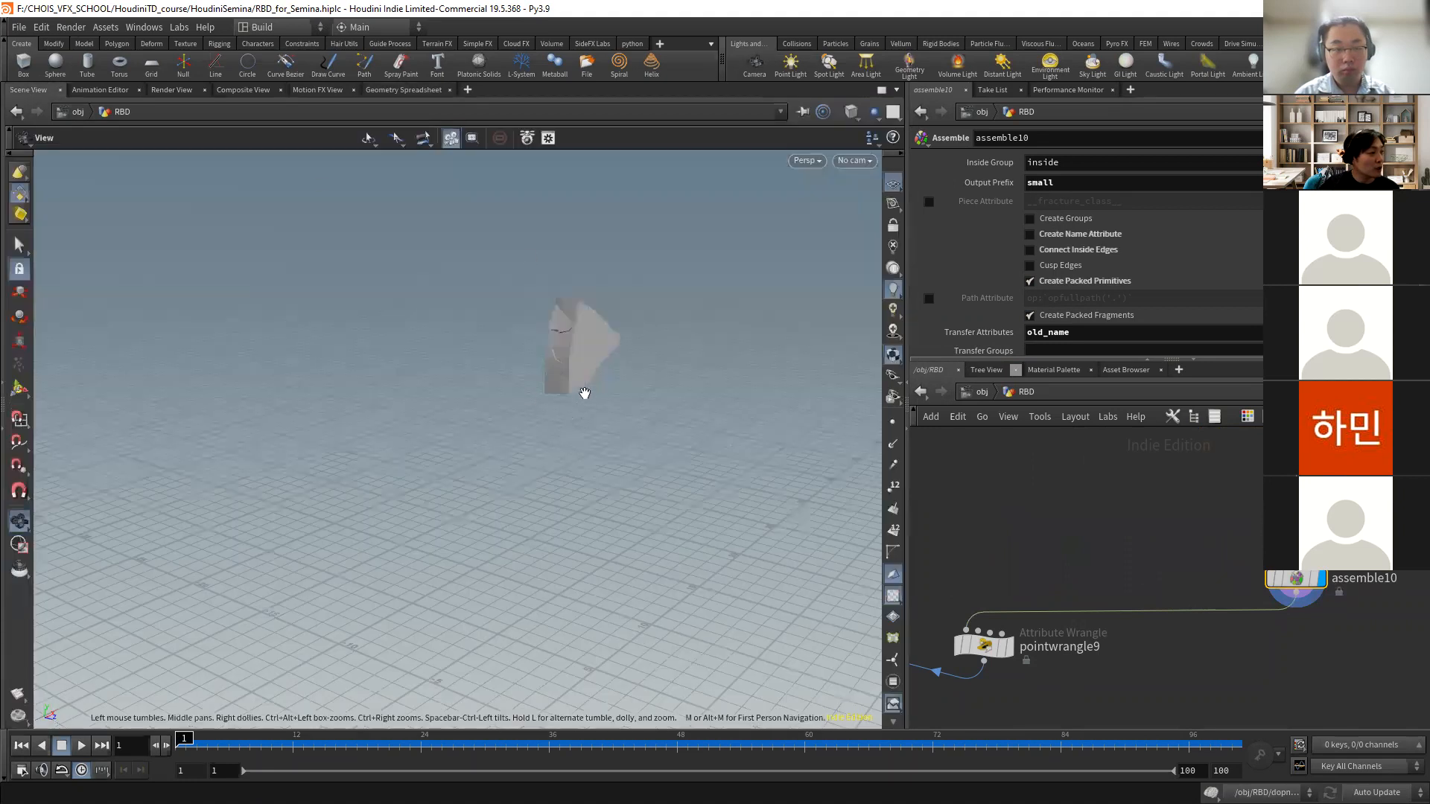
pyautogui.moveTo(1346, 460); pyautogui.dragTo(1136, 629, button='middle')
pyautogui.scroll(-2, 1162, 600)
pyautogui.click(1119, 564)
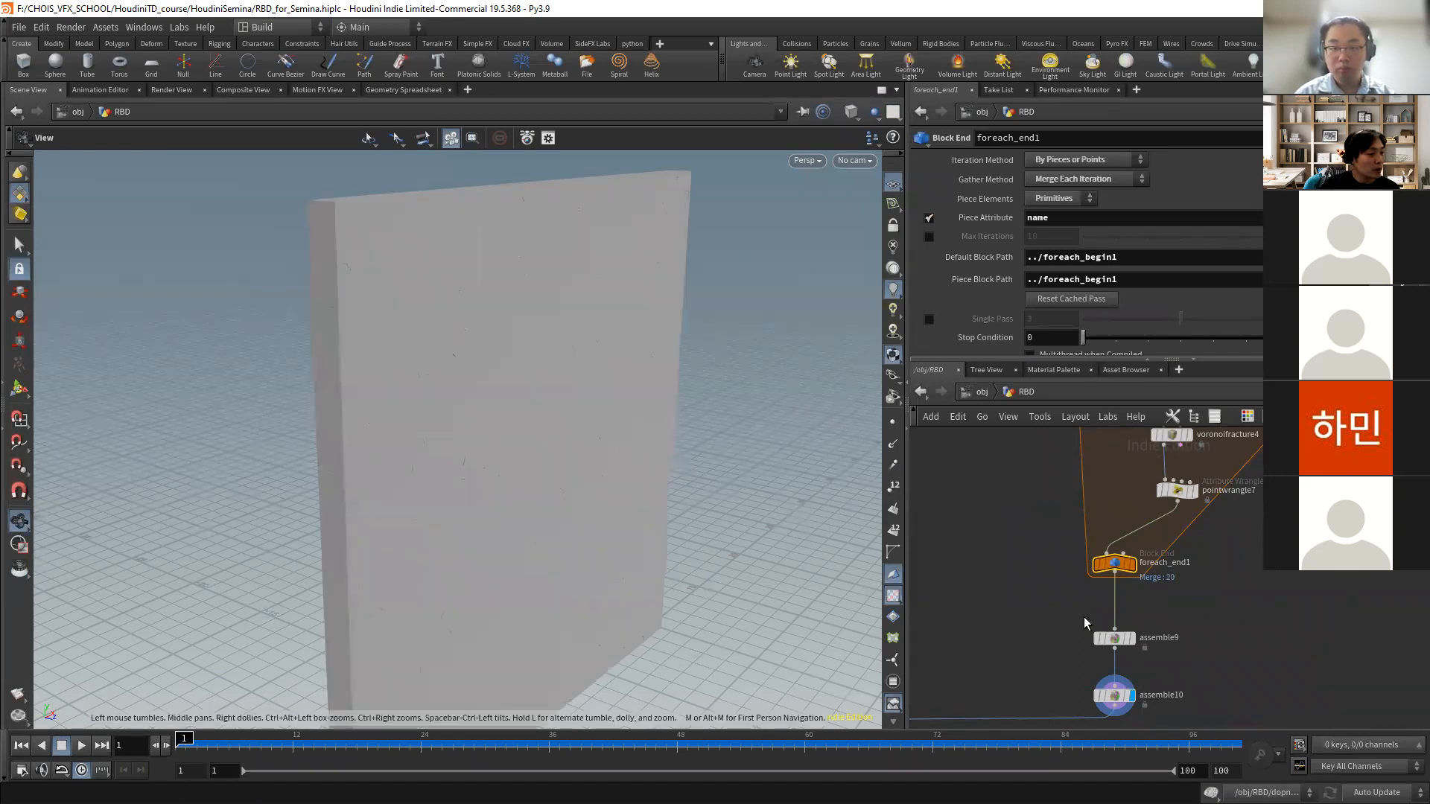
# - Review pointwrangle9's VEX expression and the settings of attribtransfer1
pyautogui.scroll(-4, 1040, 622)
pyautogui.moveTo(920, 663); pyautogui.dragTo(1145, 561, button='middle')
pyautogui.scroll(3, 1146, 559)
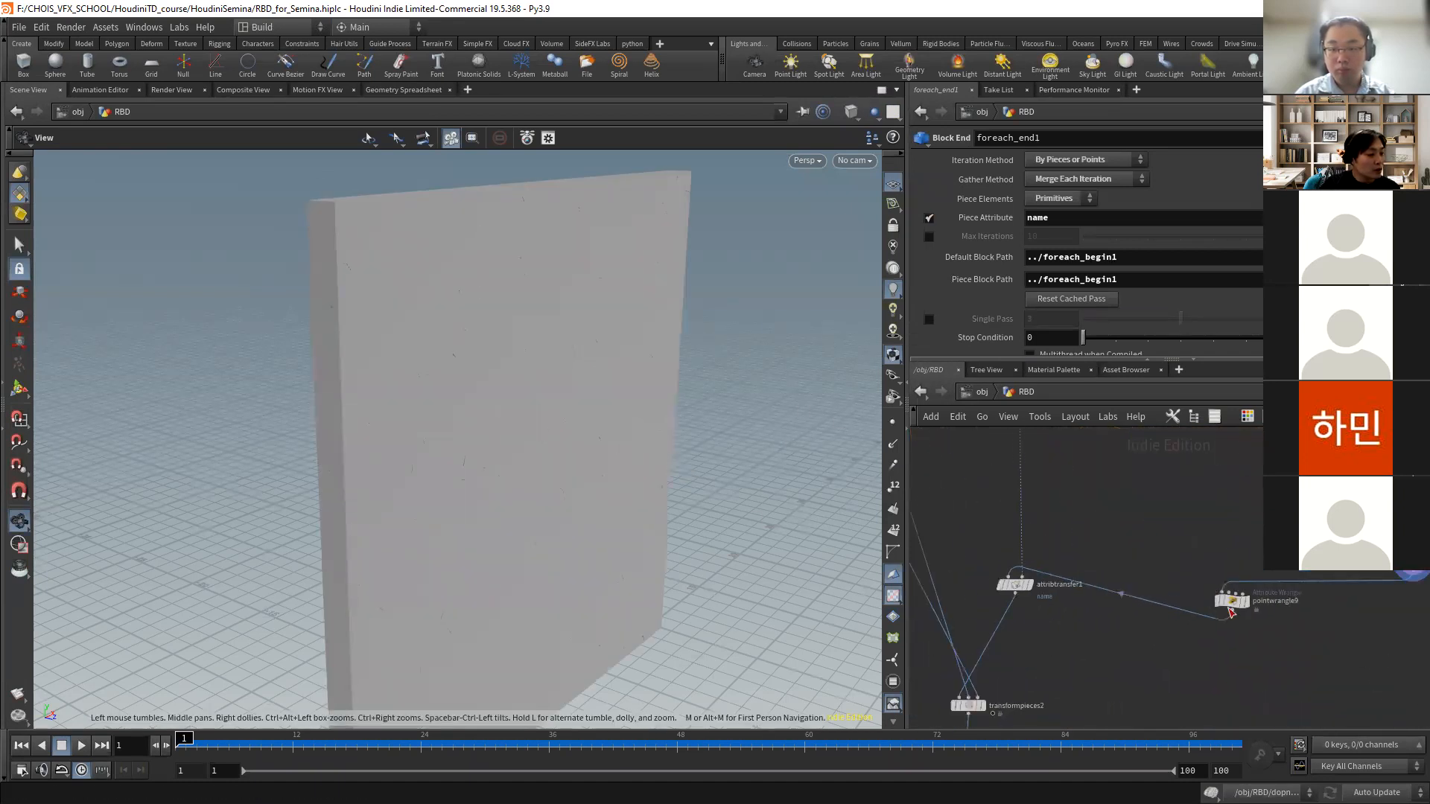
pyautogui.click(1232, 603)
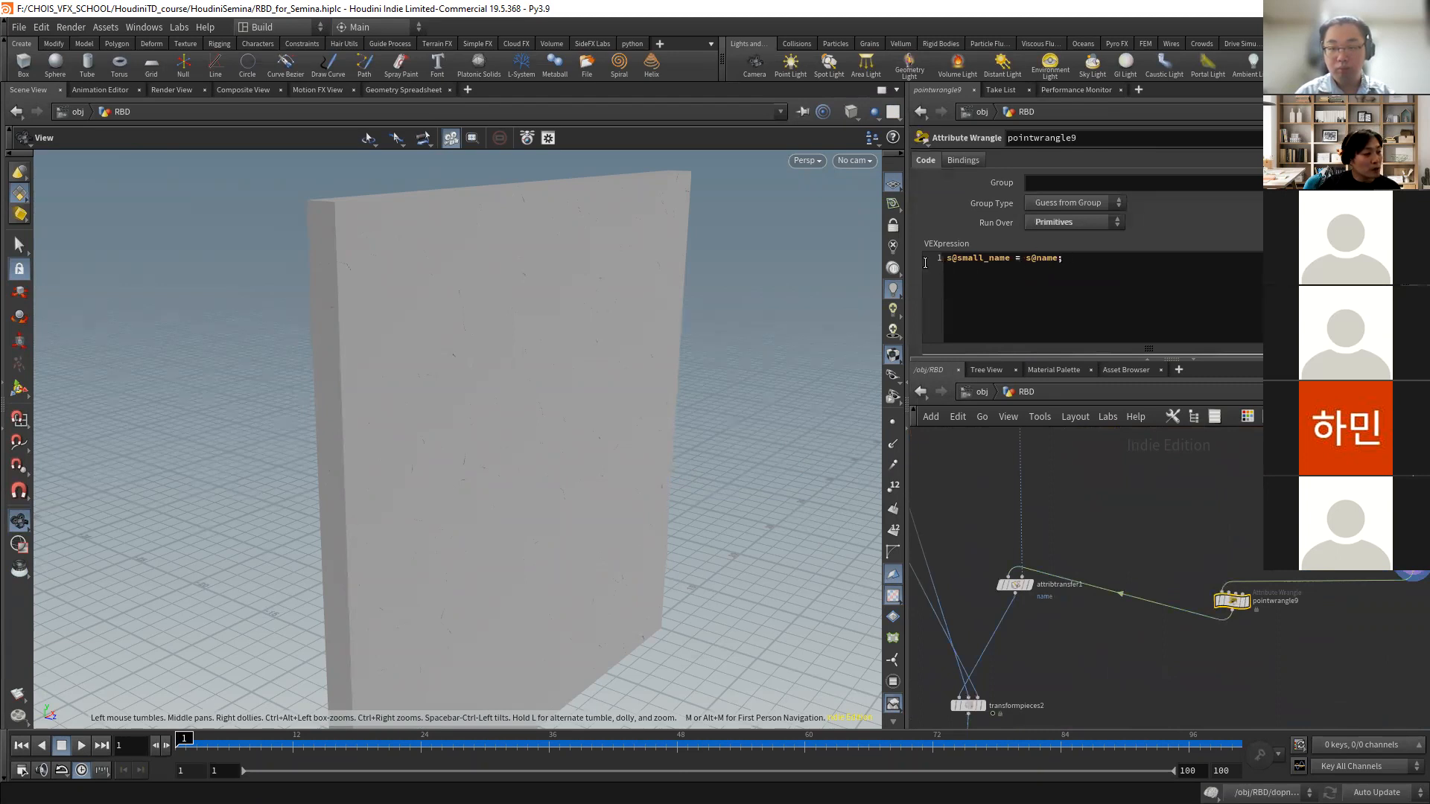
pyautogui.scroll(-5, 1221, 521)
pyautogui.moveTo(1080, 521)
pyautogui.mouseDown(button='middle')
pyautogui.moveTo(1106, 616)
pyautogui.moveTo(1075, 535)
pyautogui.mouseUp(button='middle')
pyautogui.scroll(3, 1106, 617)
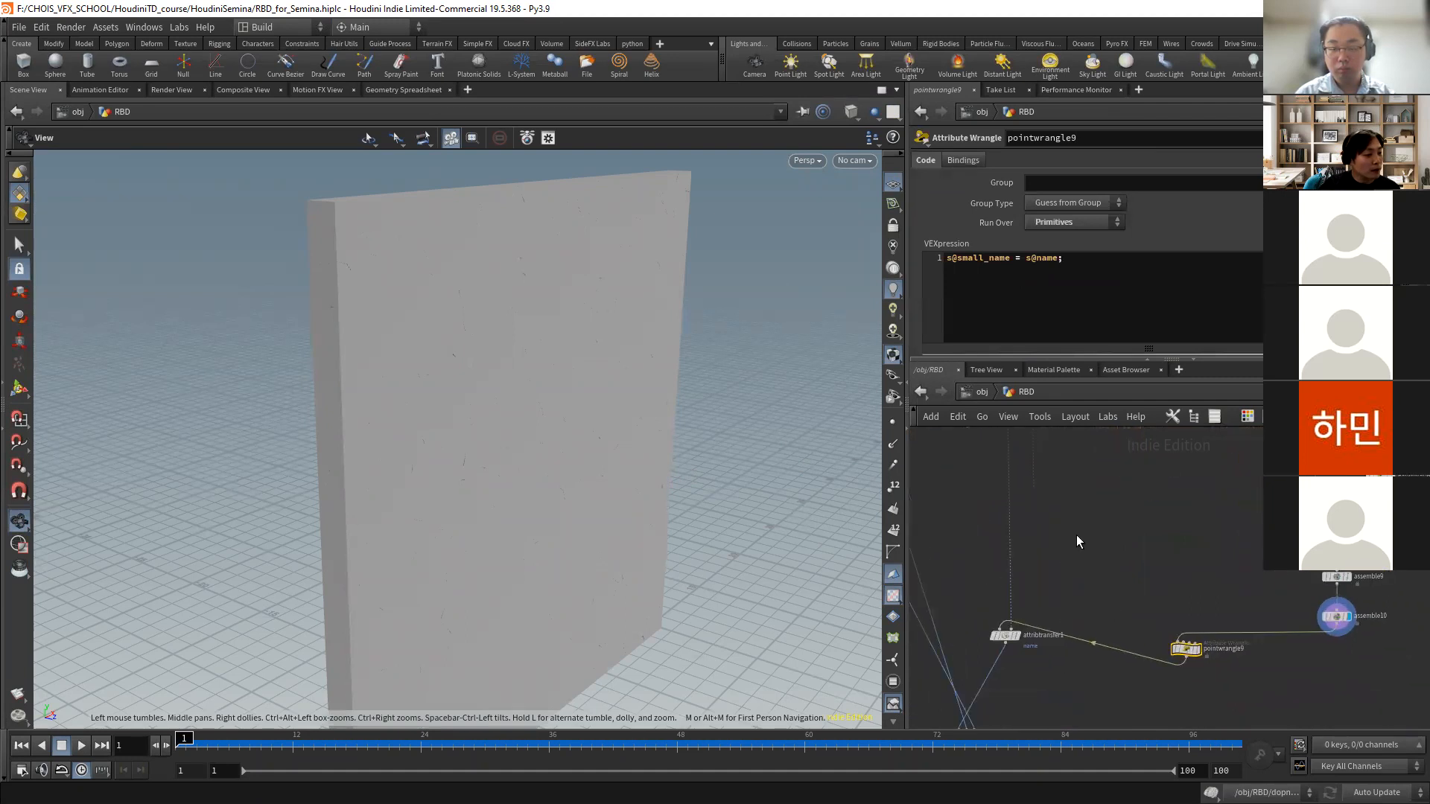
pyautogui.click(1005, 634)
# - Display the Pack null below the upper Assemble node and view the whole wall from the front
pyautogui.scroll(-4, 1083, 498)
pyautogui.scroll(3, 1040, 566)
pyautogui.moveTo(1078, 576); pyautogui.dragTo(1094, 540, button='middle')
pyautogui.scroll(-1, 1094, 540)
pyautogui.scroll(2, 1074, 507)
pyautogui.click(1044, 444)
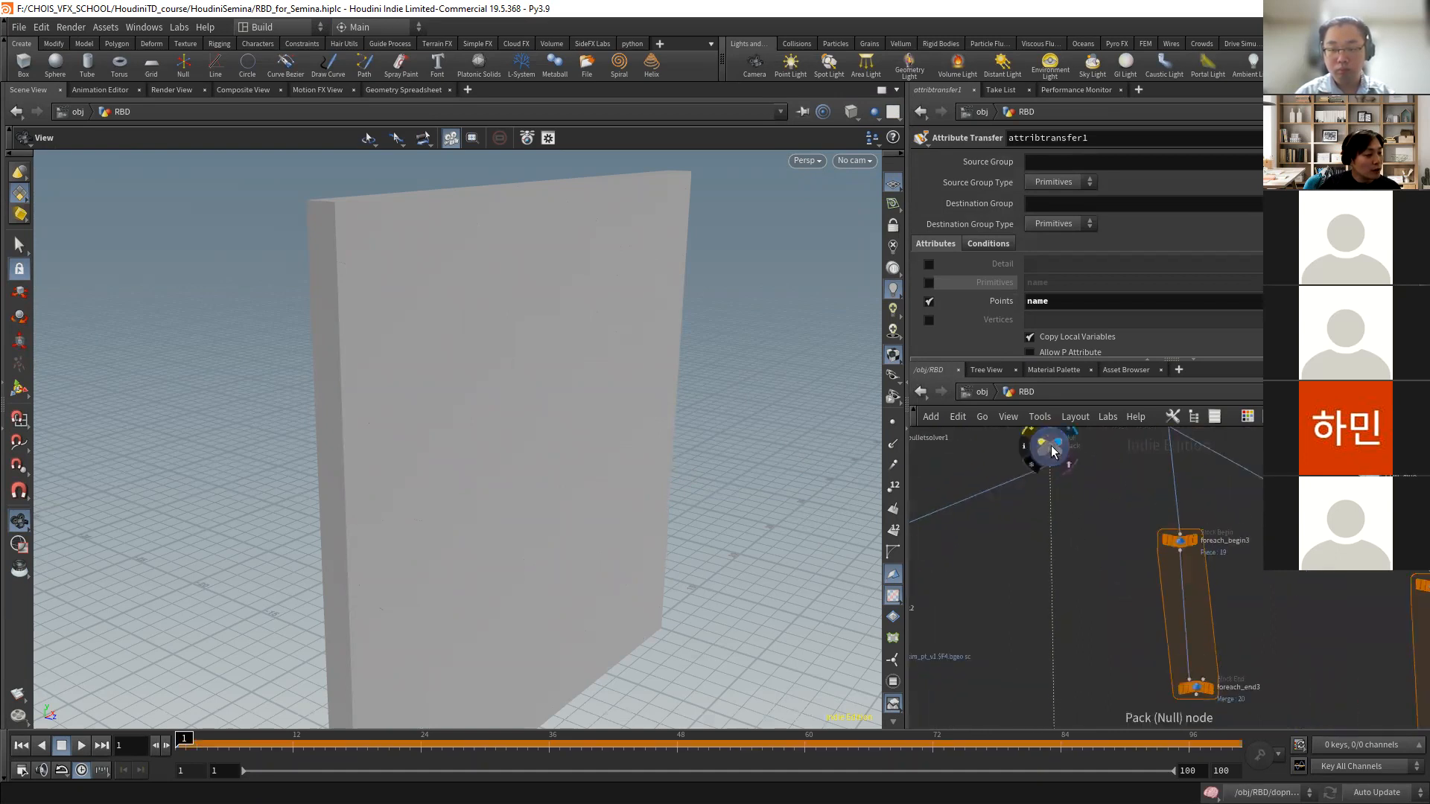
pyautogui.click(1050, 446)
pyautogui.moveTo(607, 342); pyautogui.dragTo(813, 440)
# - Add an Exploded View node beside the Pack null and wire Pack's output into it
pyautogui.scroll(-1, 1090, 519)
pyautogui.moveTo(1090, 519); pyautogui.dragTo(1068, 571, button='middle')
pyautogui.press('Tab')
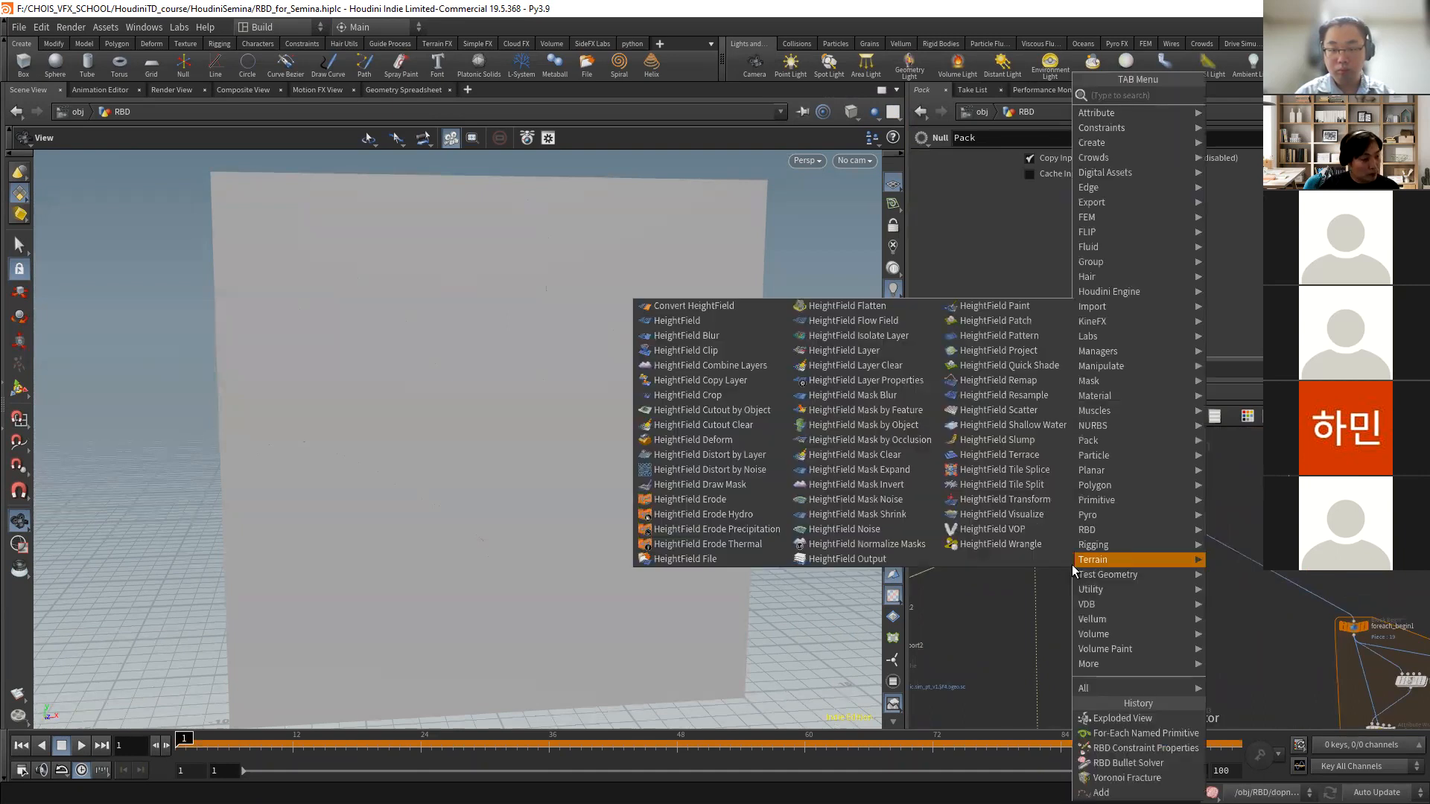
pyautogui.write('ex')
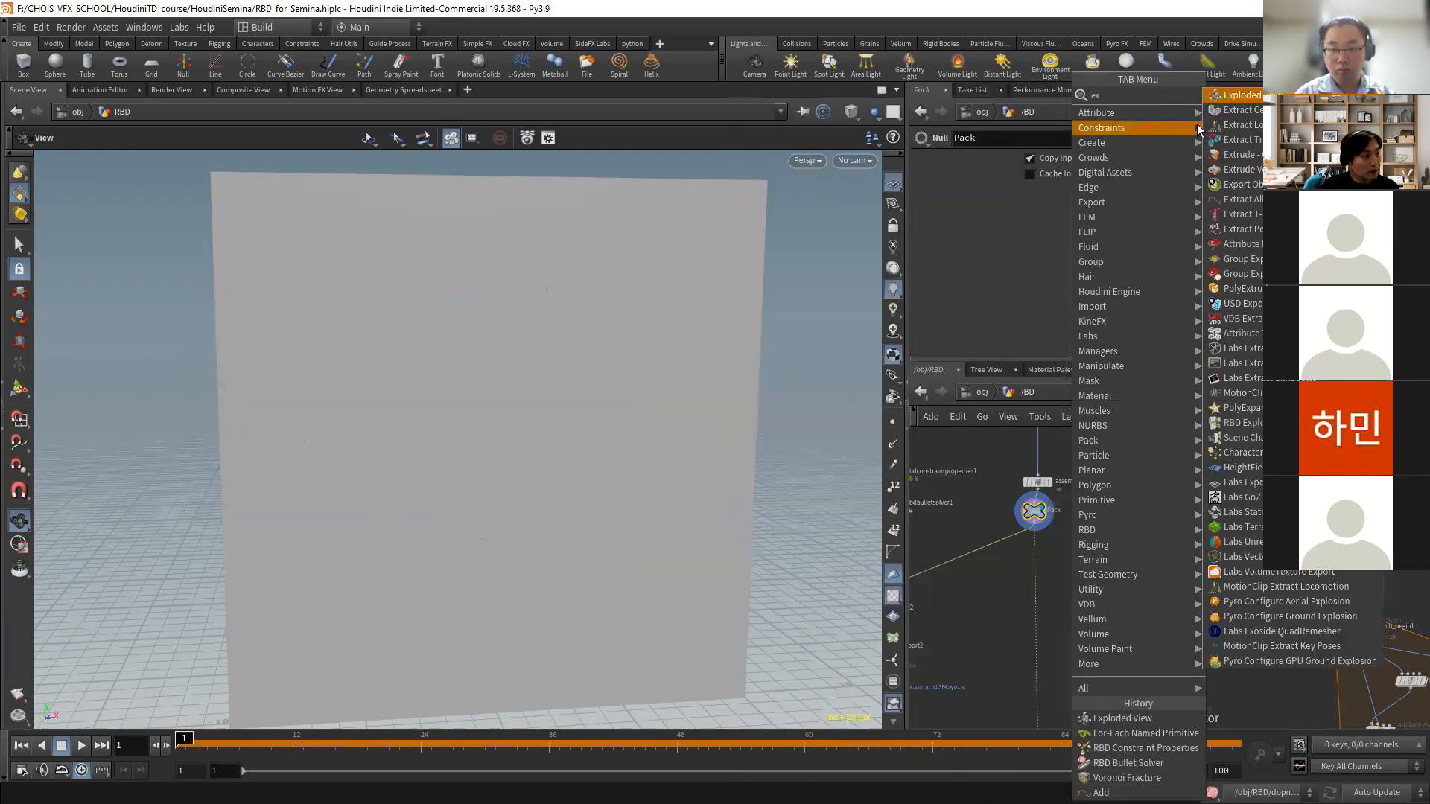
pyautogui.click(1240, 97)
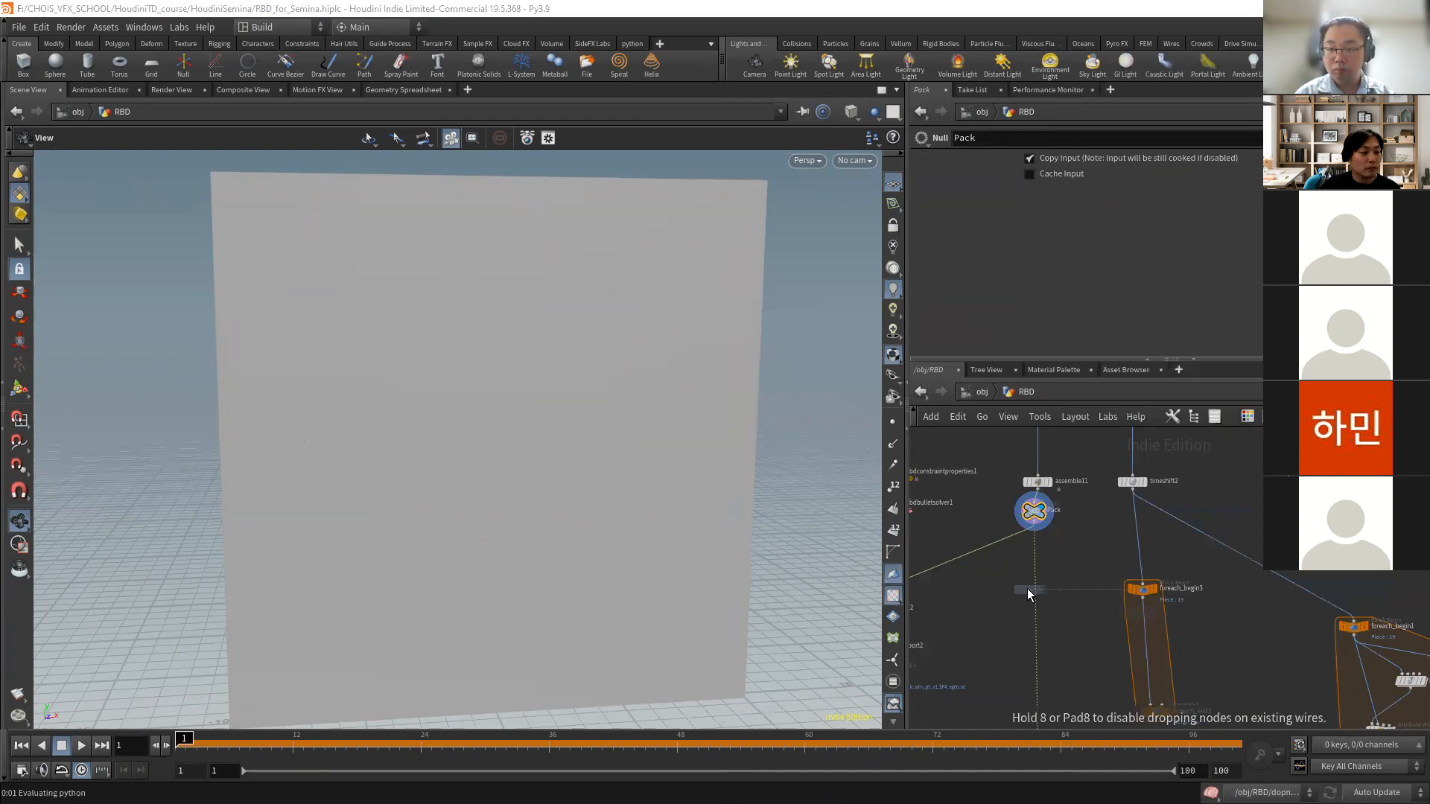
pyautogui.click(1072, 574)
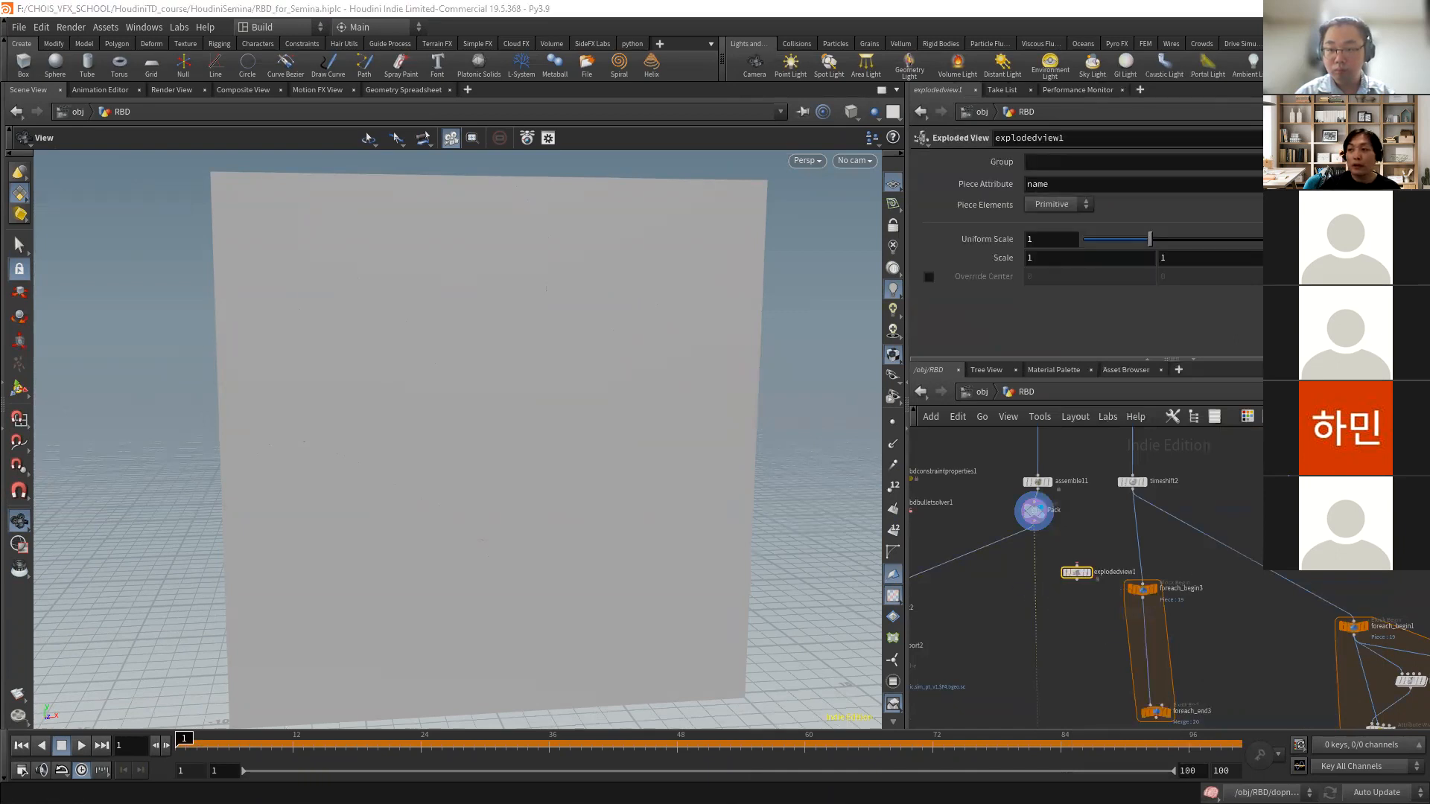
pyautogui.click(1034, 525)
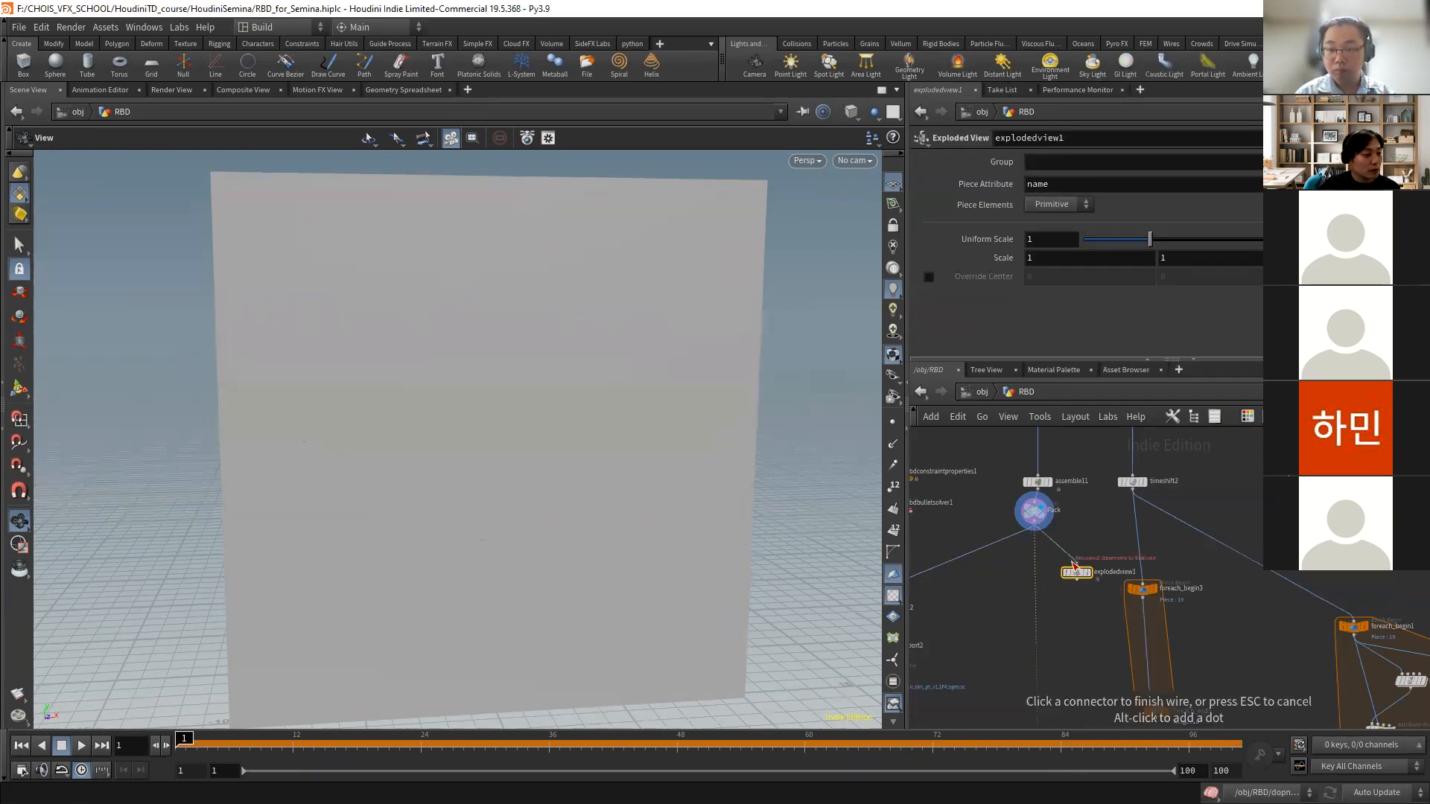
pyautogui.click(1081, 583)
# - Set the Exploded View's Uniform Scale to 0.33 and view all the separated big chunks
pyautogui.moveTo(1137, 239); pyautogui.dragTo(1108, 242)
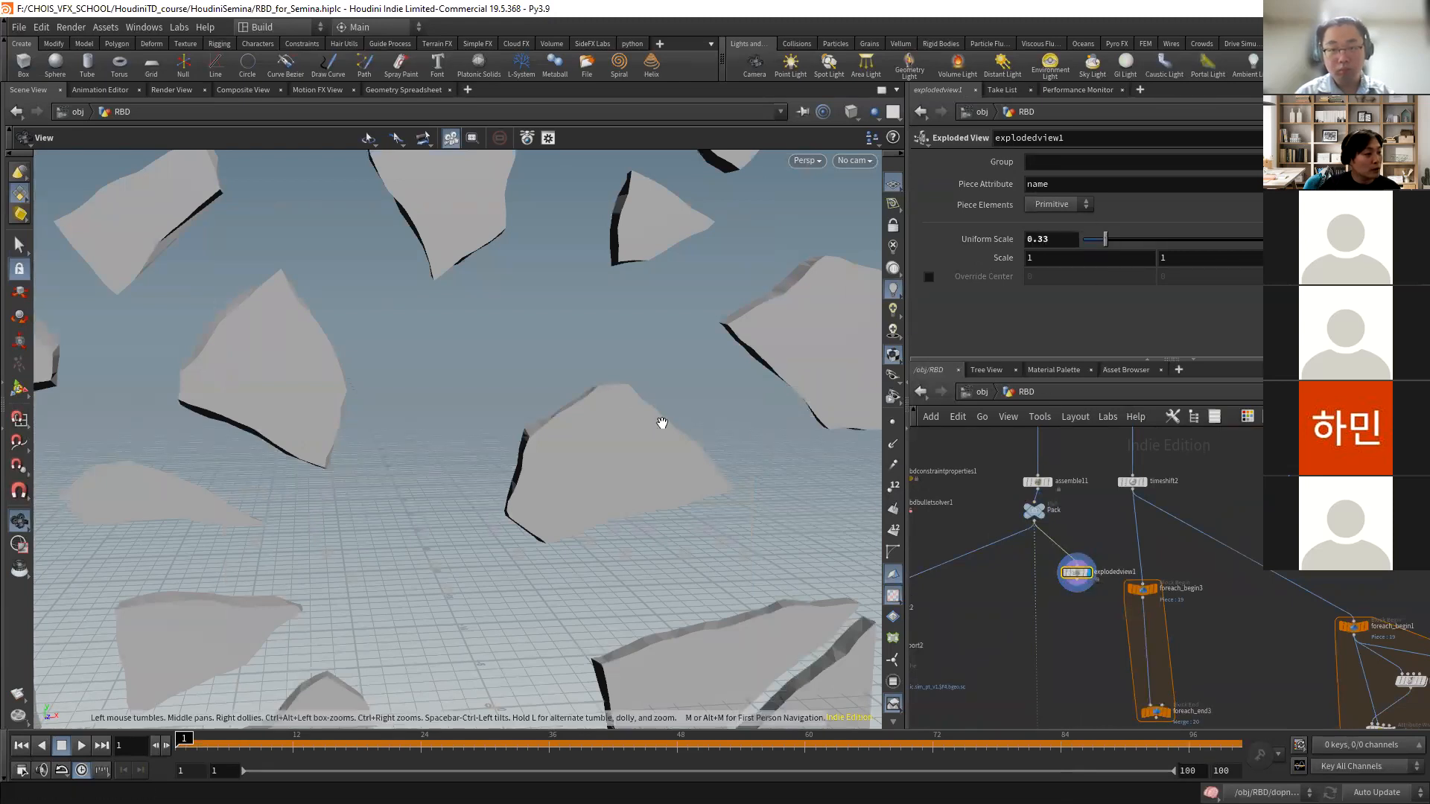
pyautogui.moveTo(727, 434); pyautogui.dragTo(316, 379, button='right')
pyautogui.moveTo(587, 390); pyautogui.dragTo(534, 333, button='middle')
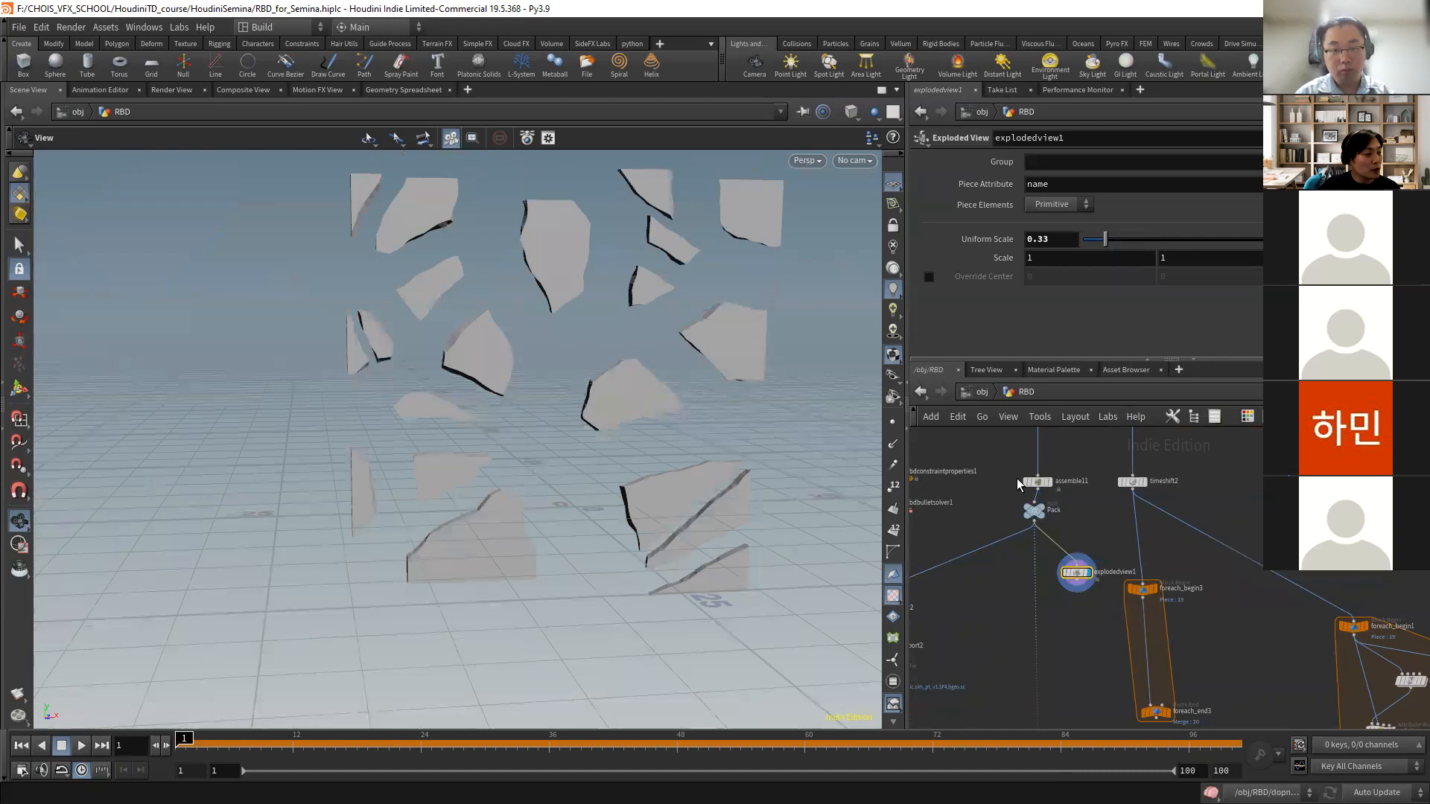
# - Display the Pack null again and examine its point names in the Geometry Spreadsheet
pyautogui.click(1035, 509)
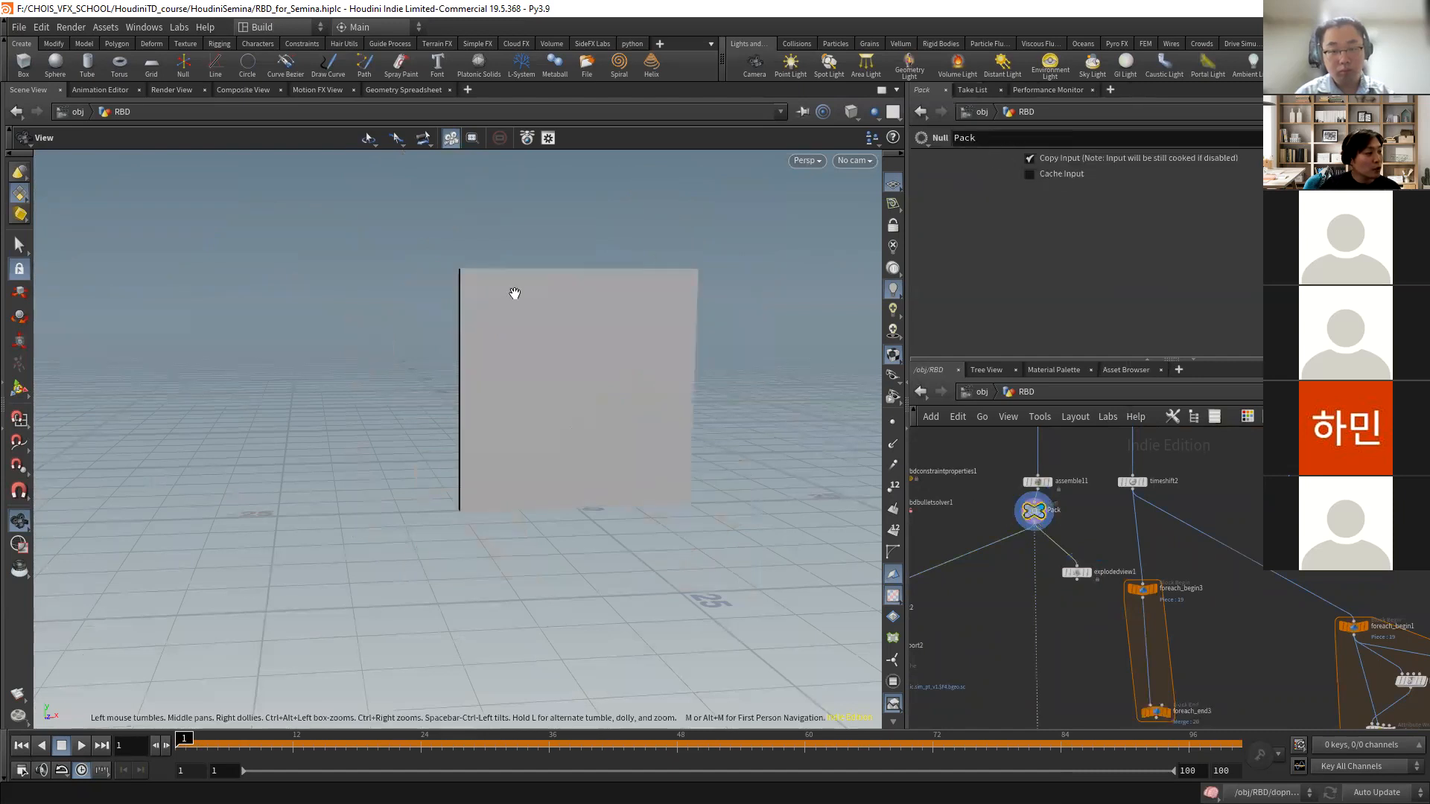
pyautogui.click(404, 90)
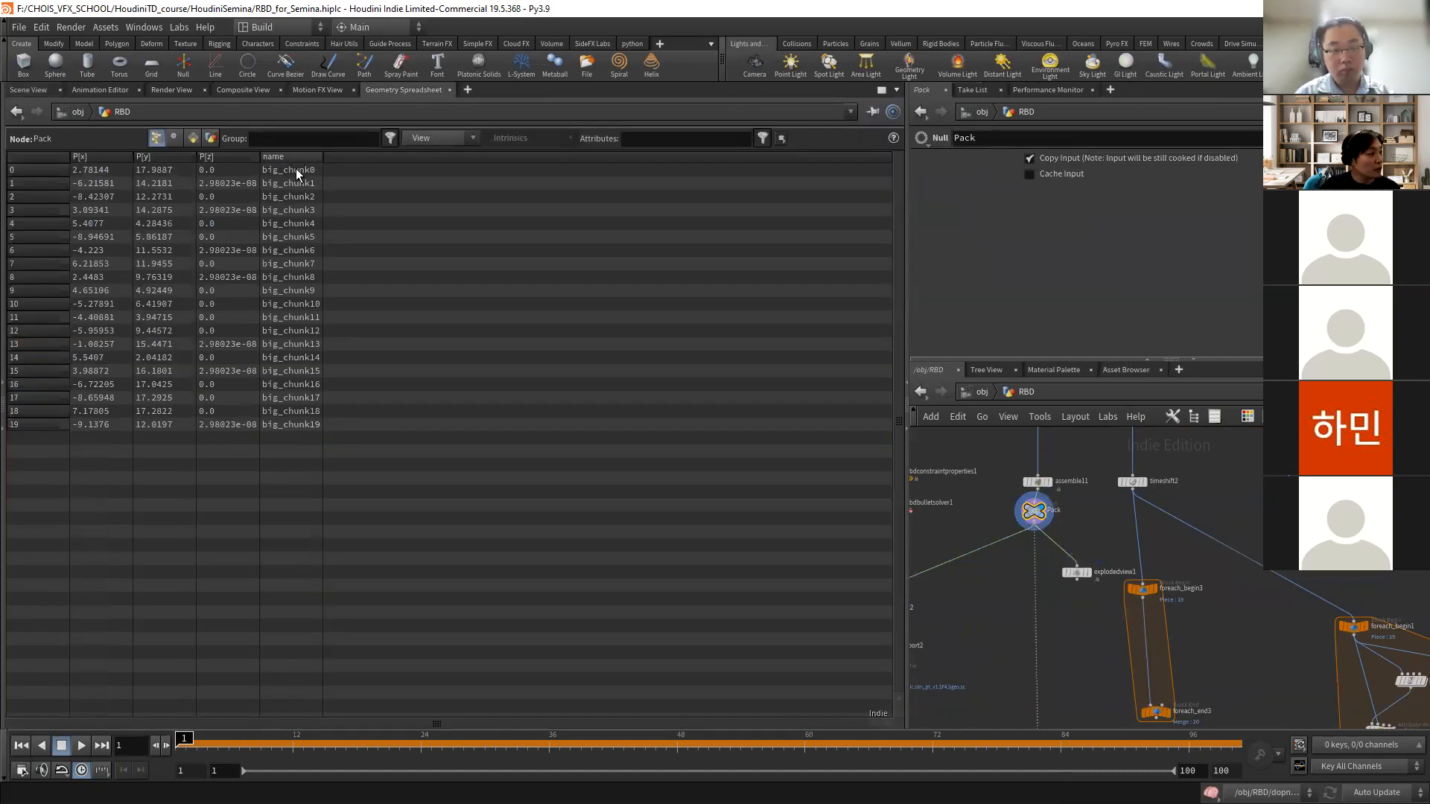
pyautogui.click(29, 90)
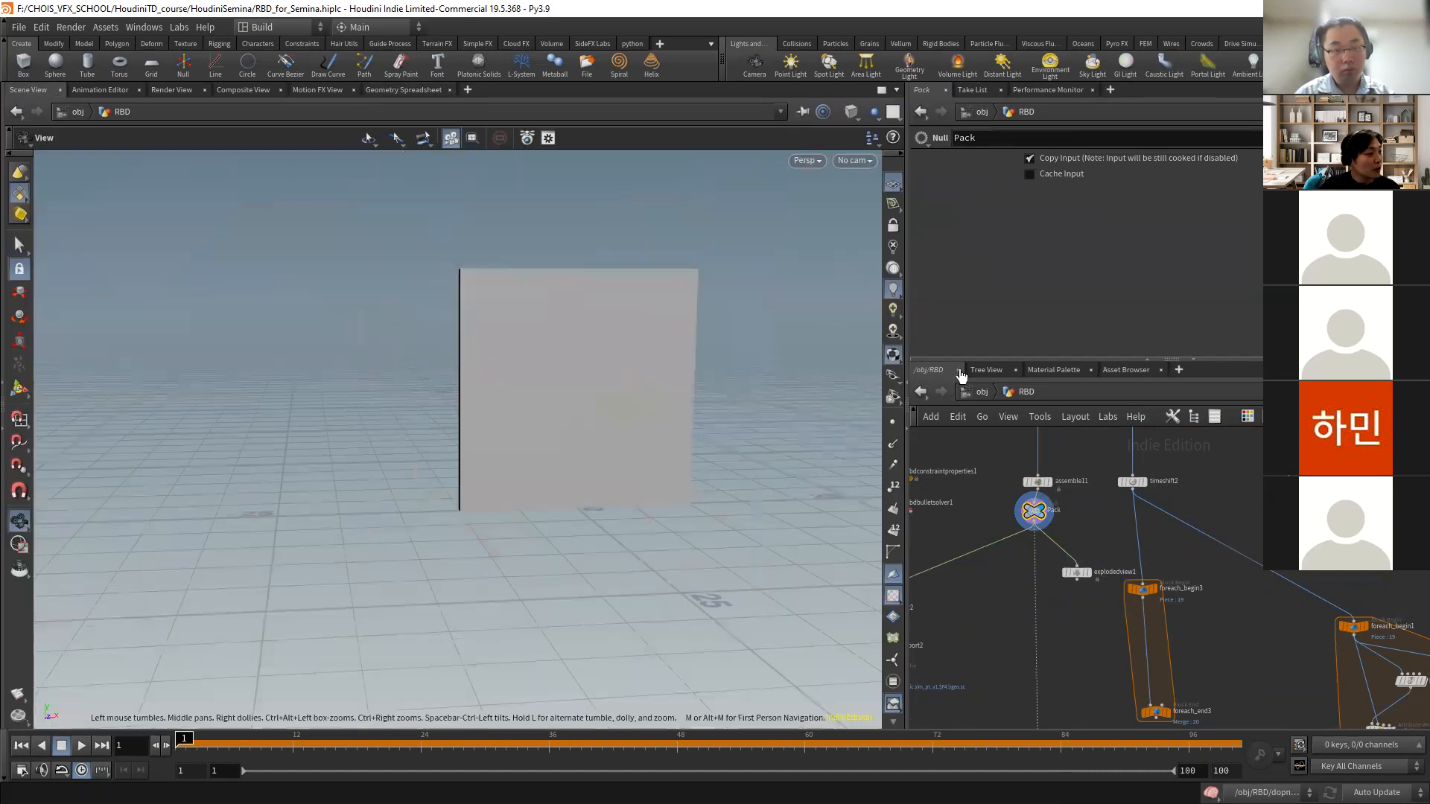
# - Display attribtransfer1 with its settings and check the node information of its source, pointwrangle9
pyautogui.moveTo(1092, 719); pyautogui.dragTo(1082, 455, button='middle')
pyautogui.moveTo(1082, 685); pyautogui.dragTo(1084, 454, button='middle')
pyautogui.scroll(3, 1082, 517)
pyautogui.click(1036, 500)
pyautogui.click(1010, 501)
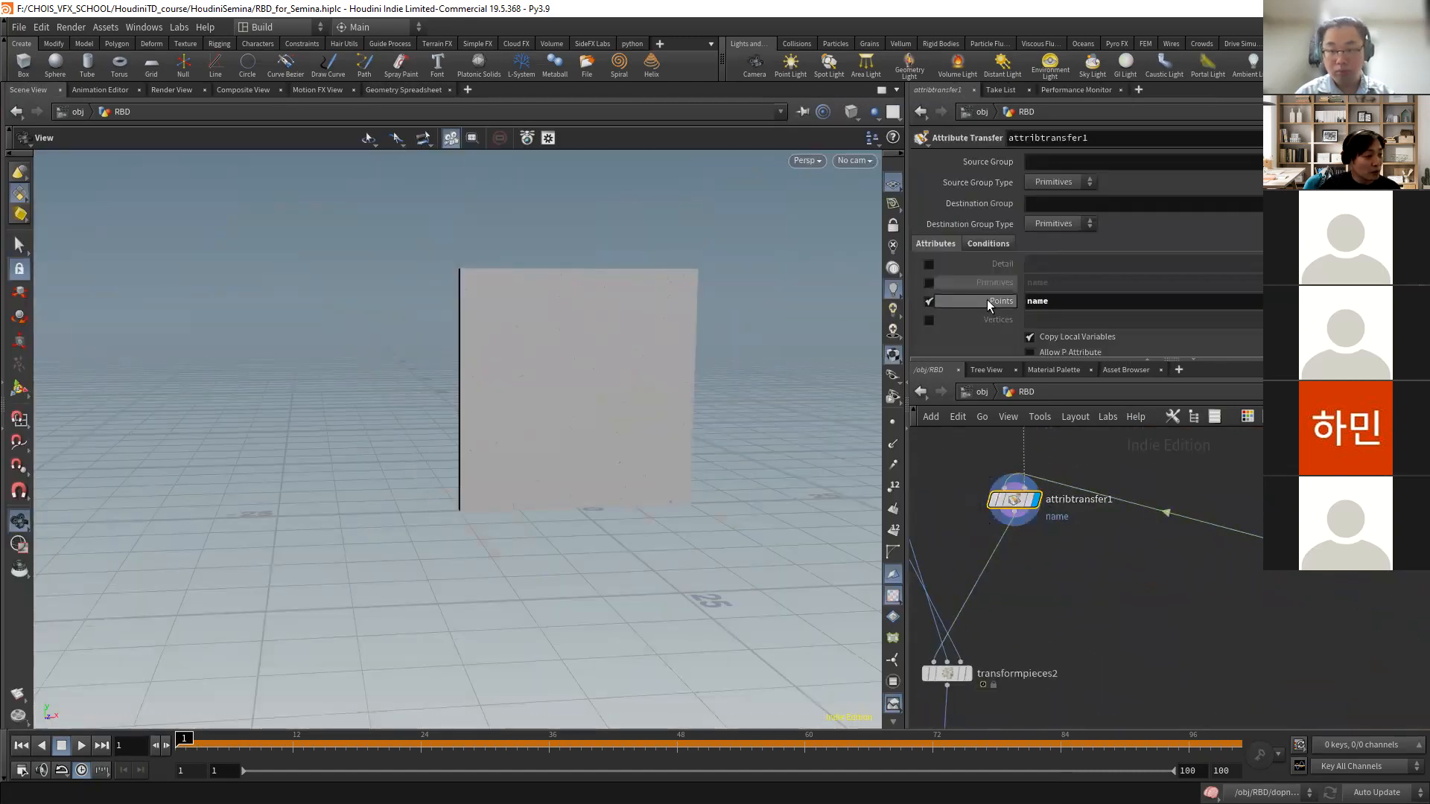
pyautogui.middleClick(1327, 524)
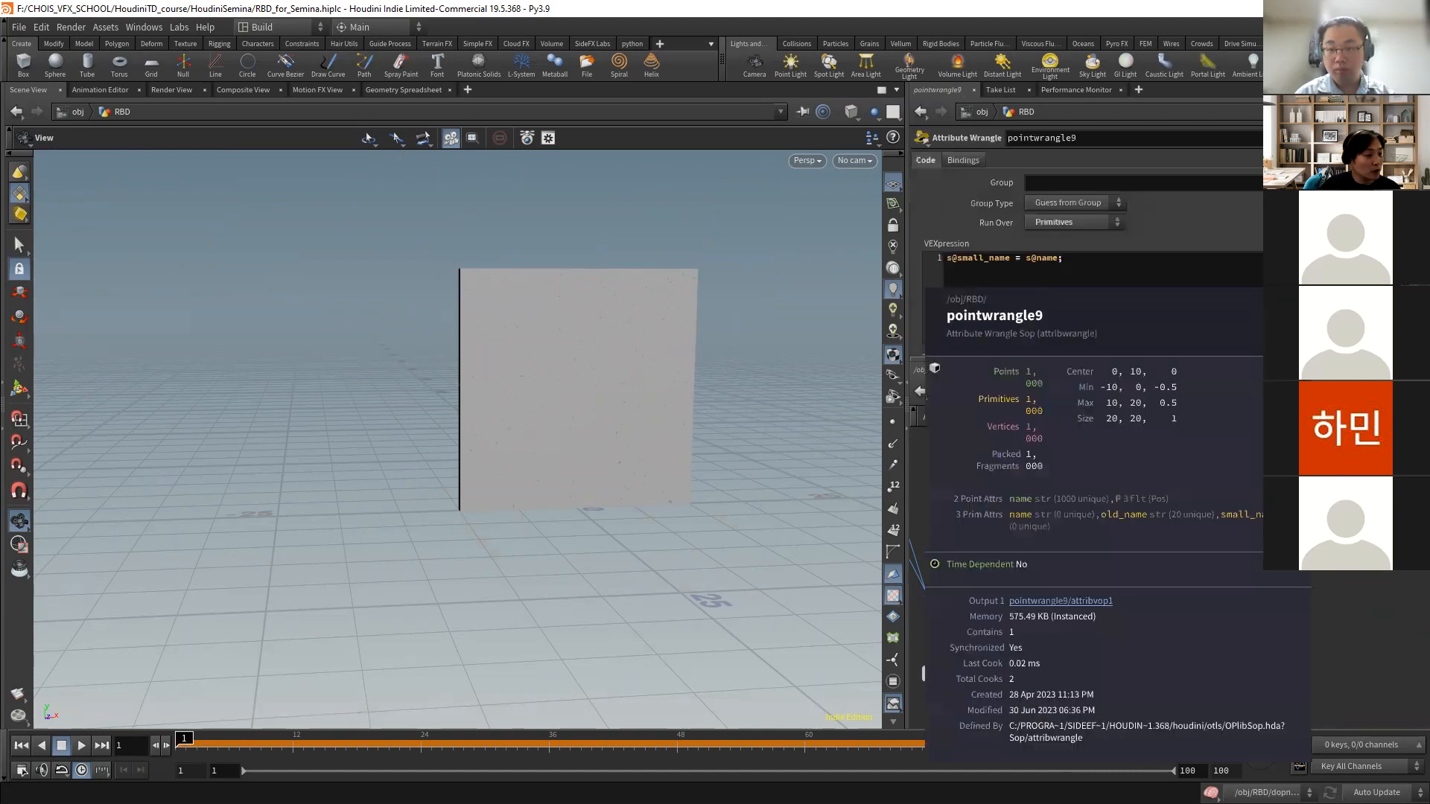
pyautogui.click(1012, 499)
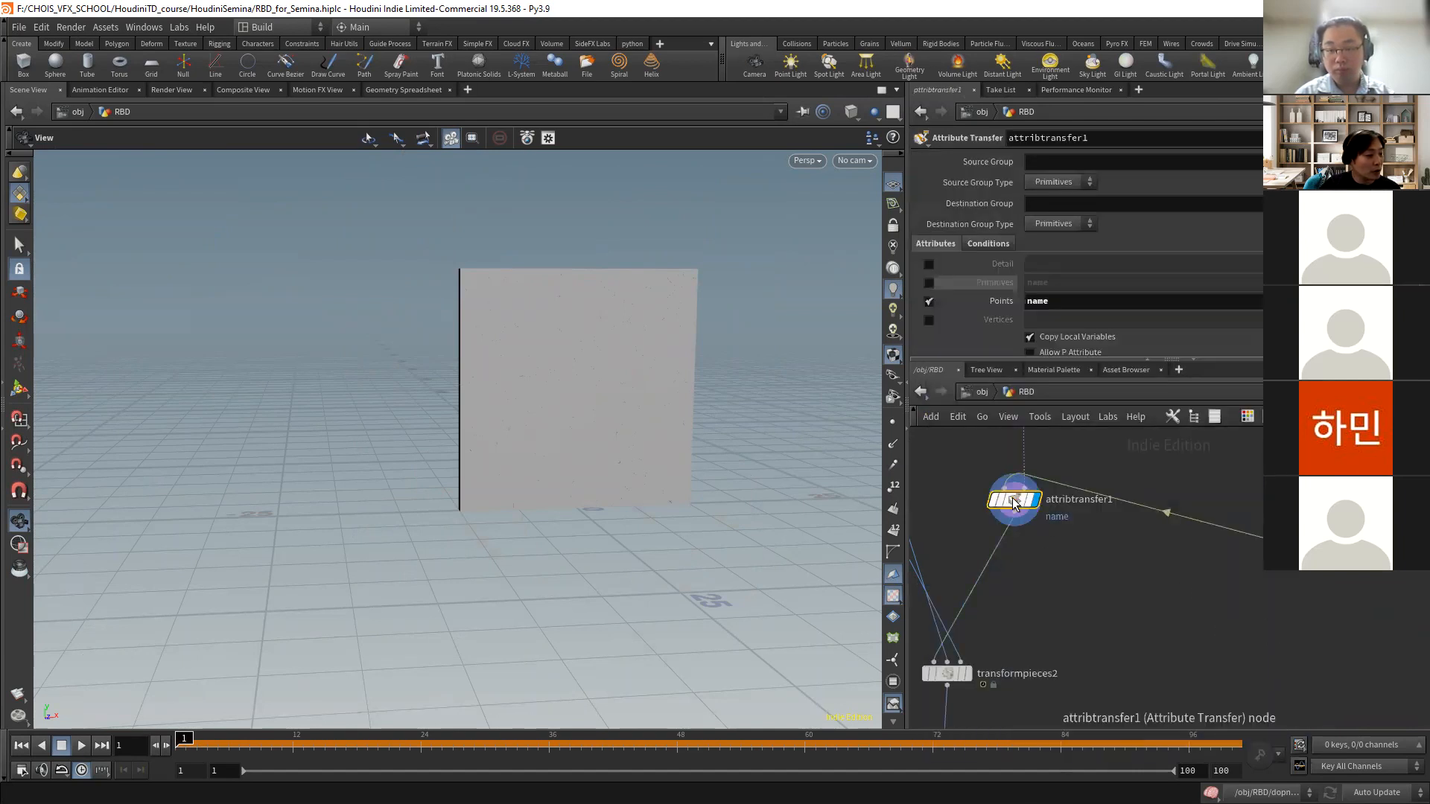
# - Inspect the Time Shift node below the sim_pt cache and go back to displaying attribtransfer1
pyautogui.moveTo(1044, 599); pyautogui.dragTo(1146, 633, button='middle')
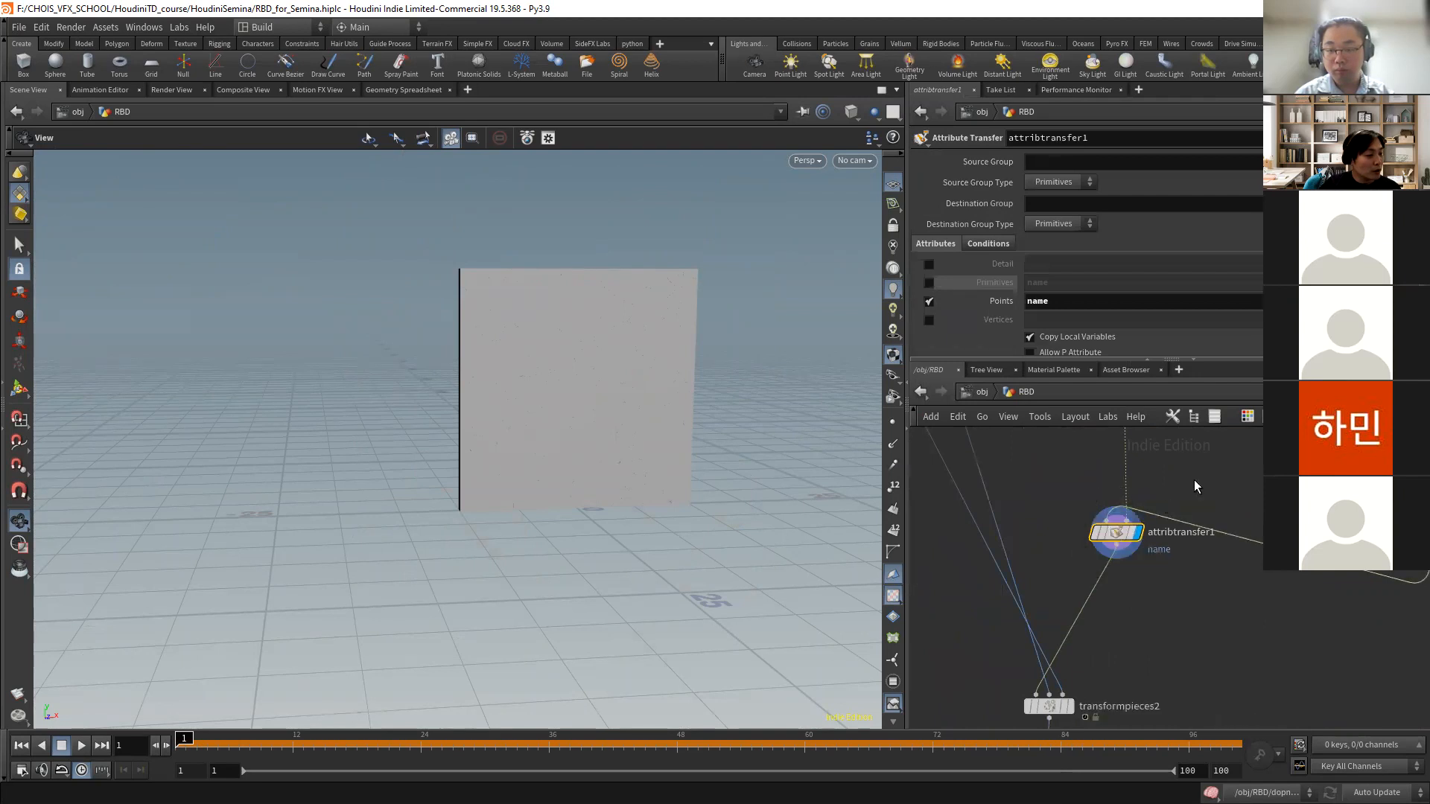
pyautogui.moveTo(1197, 486); pyautogui.dragTo(1199, 609, button='middle')
pyautogui.scroll(-3, 1190, 563)
pyautogui.moveTo(1063, 439); pyautogui.dragTo(1128, 619, button='middle')
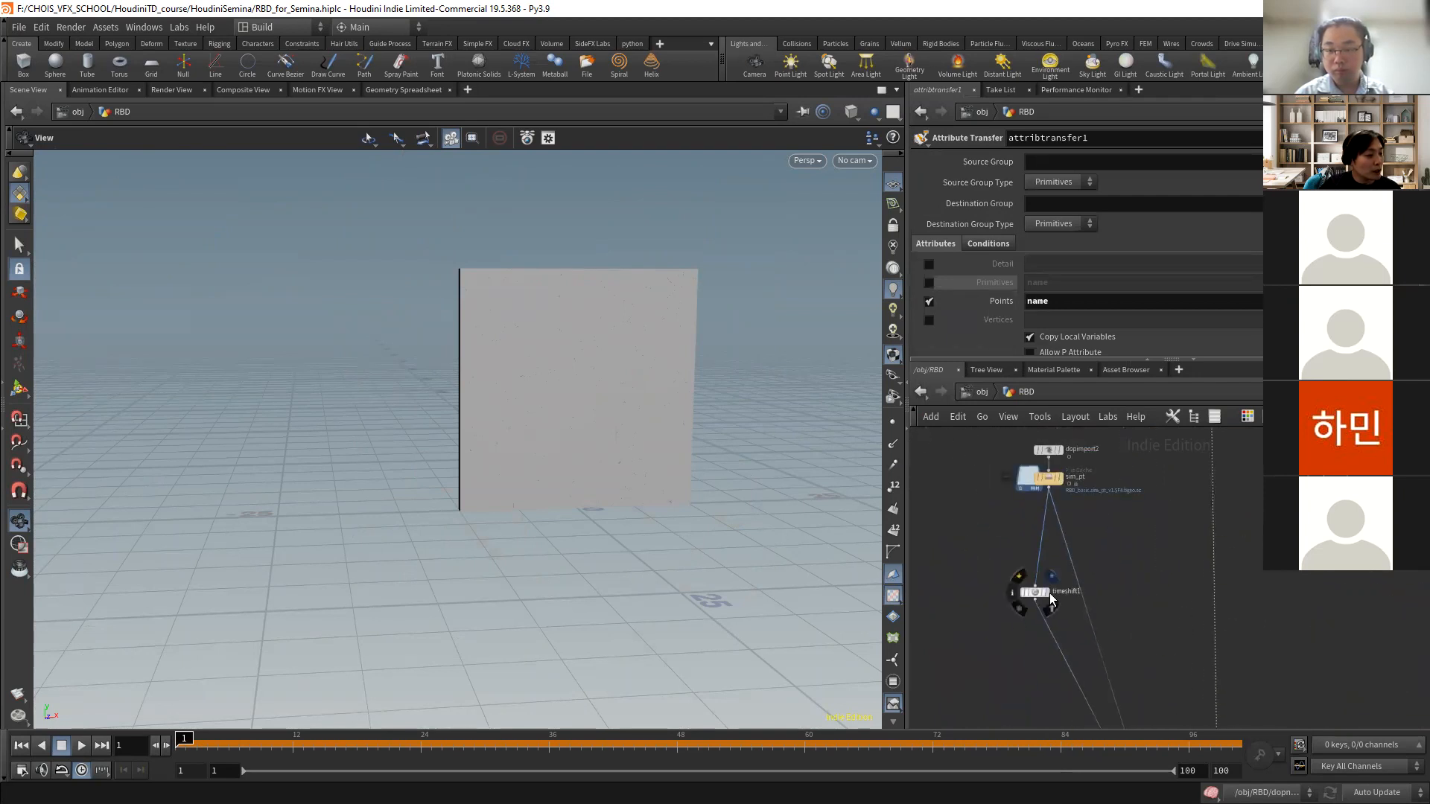
pyautogui.click(1051, 600)
pyautogui.moveTo(1091, 585); pyautogui.dragTo(956, 379, button='middle')
pyautogui.click(1091, 586)
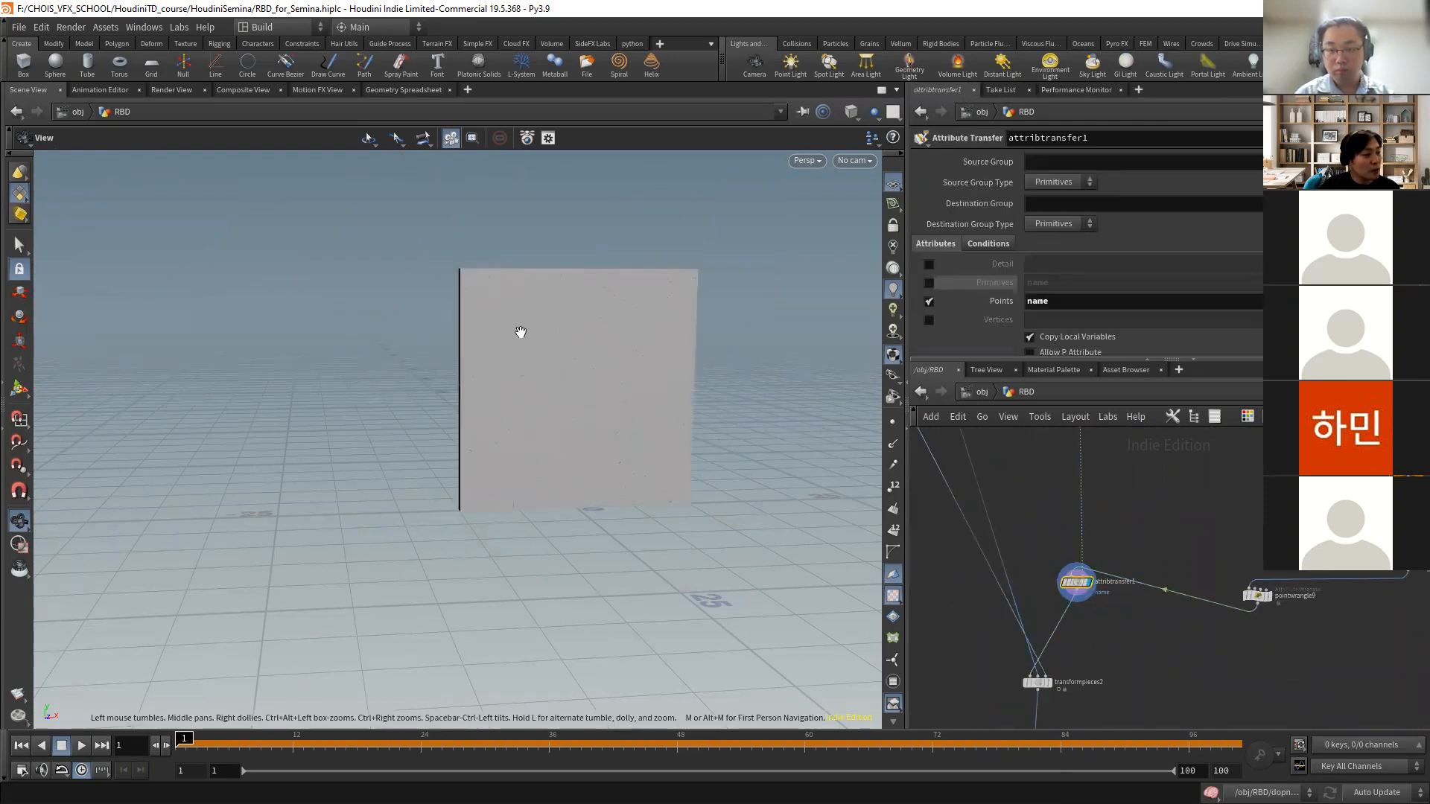
# - Display the sim_pt file cache to show the simulation points in the viewport
pyautogui.moveTo(1074, 548); pyautogui.dragTo(1149, 671, button='middle')
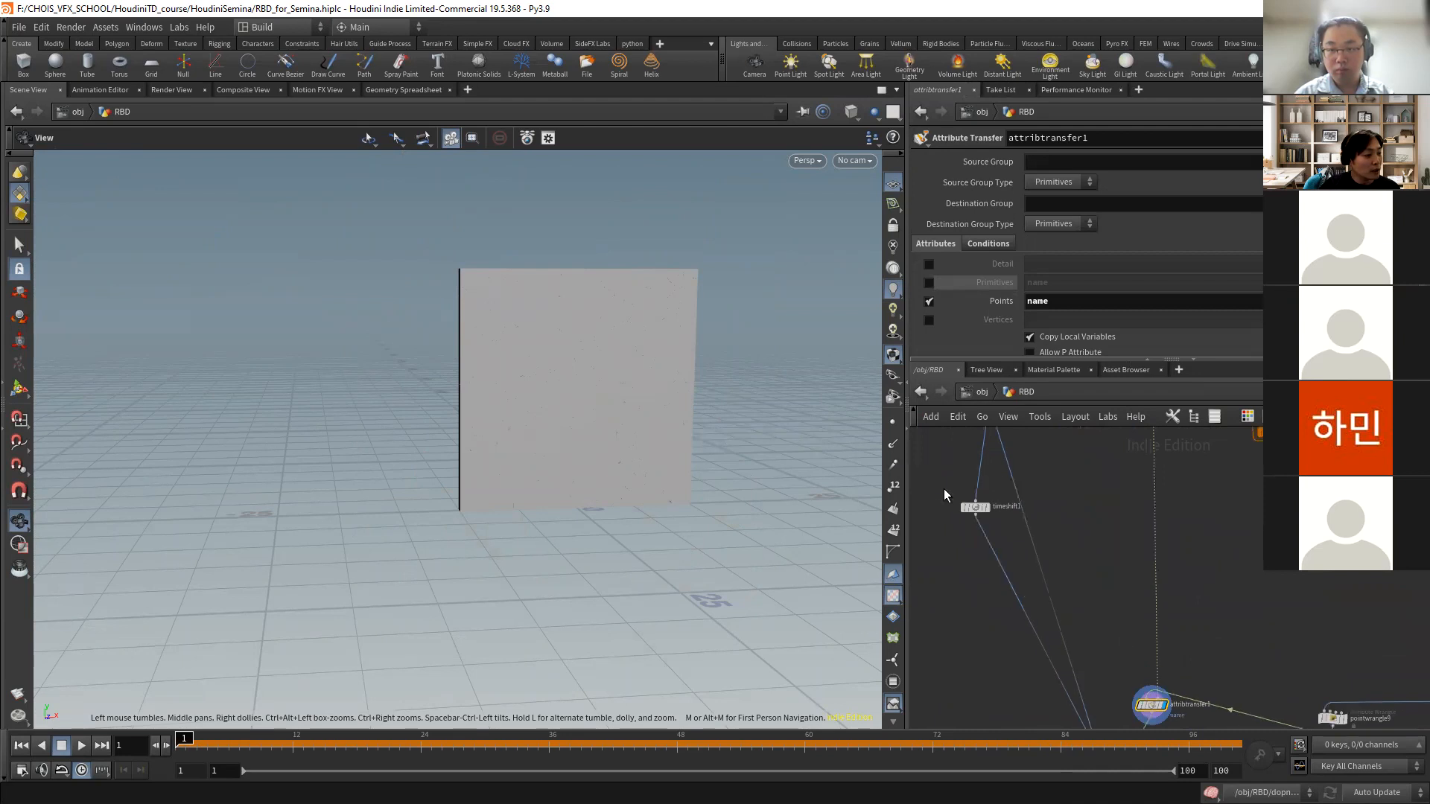
pyautogui.scroll(-3, 1104, 580)
pyautogui.moveTo(1084, 444); pyautogui.dragTo(1105, 501, button='middle')
pyautogui.scroll(3, 1101, 536)
pyautogui.click(1012, 524)
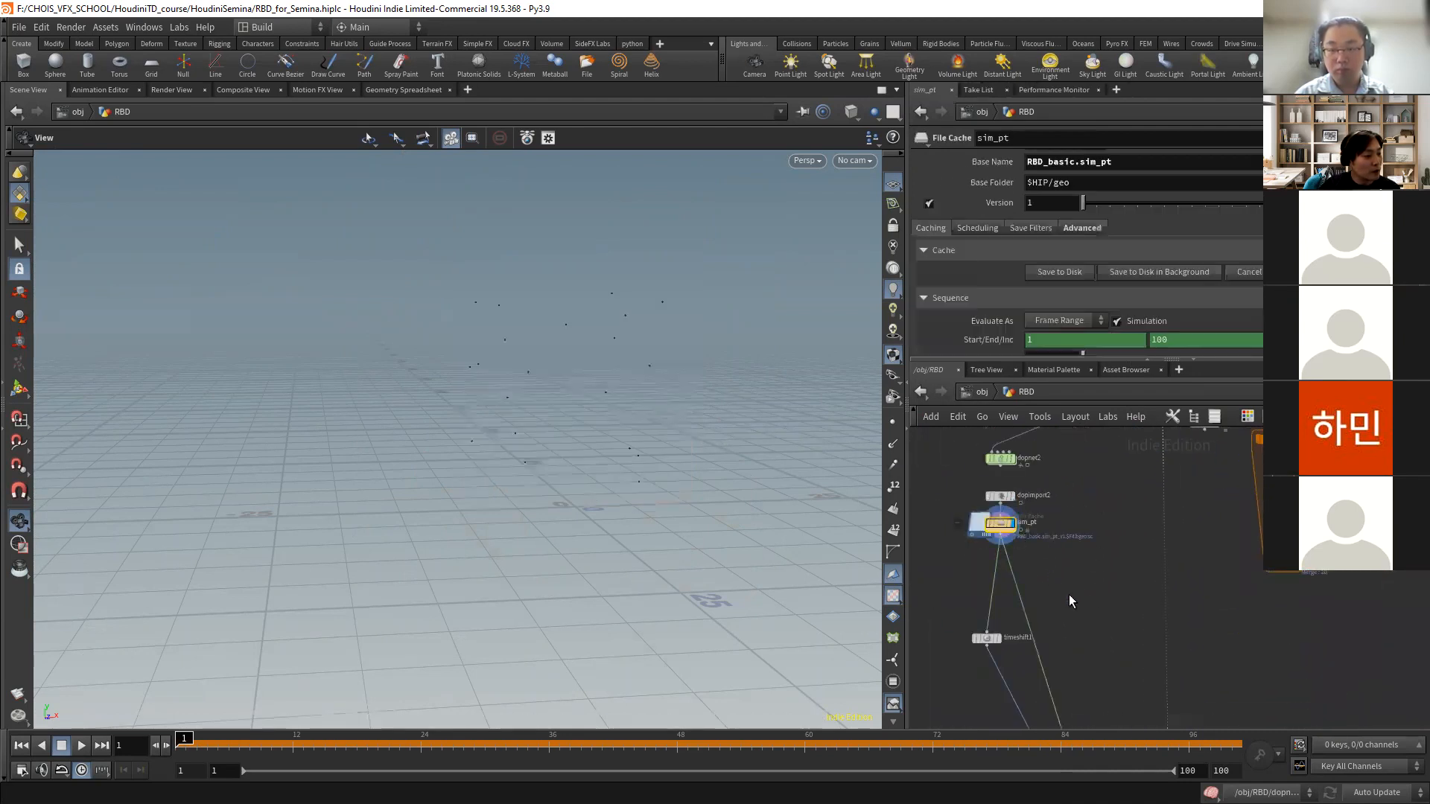
# - Template attribtransfer1 over the sim_pt points and view the wall's upper corner up close
pyautogui.moveTo(1102, 662); pyautogui.dragTo(1031, 454, button='middle')
pyautogui.click(1092, 627)
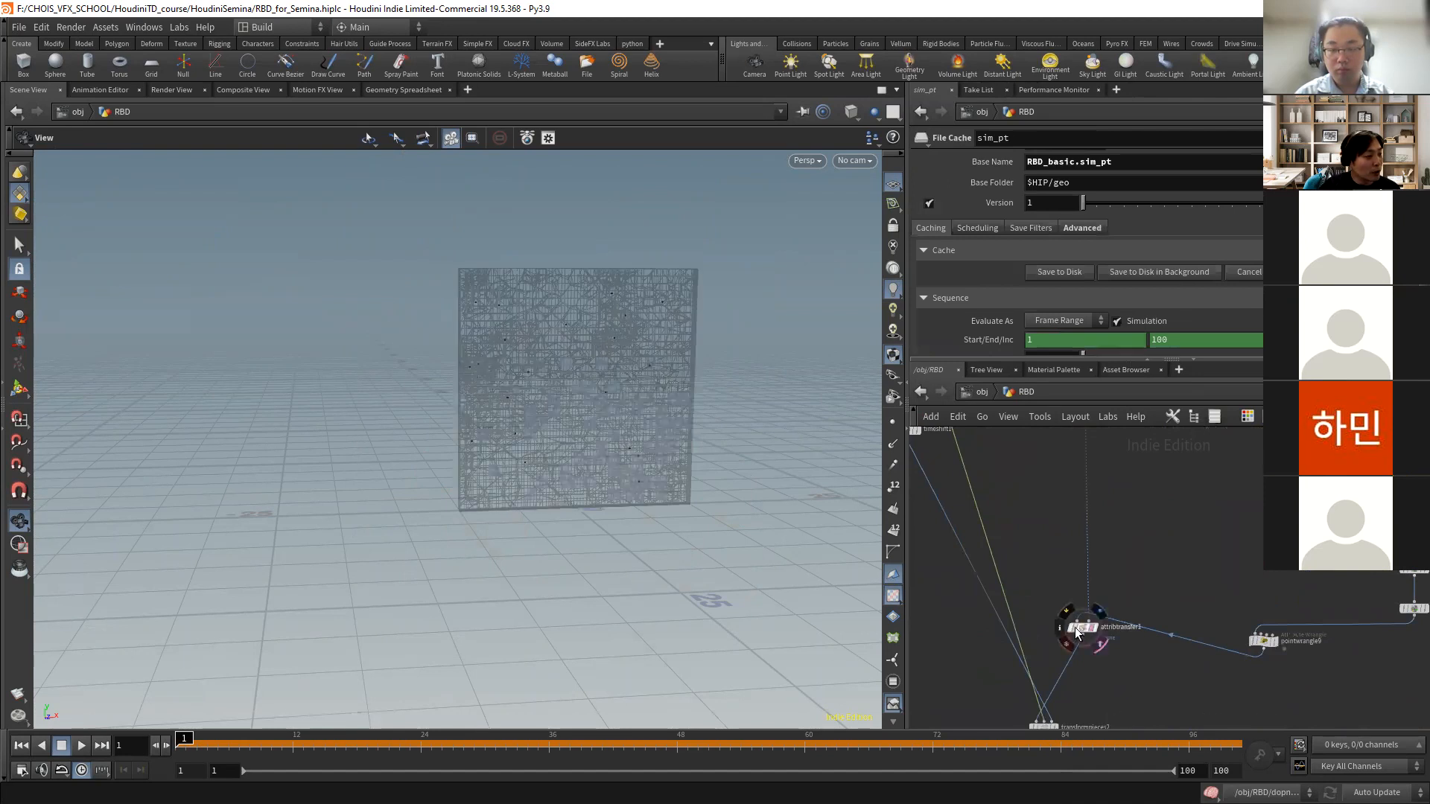
pyautogui.moveTo(483, 316); pyautogui.dragTo(618, 422, button='right')
pyautogui.moveTo(618, 422); pyautogui.dragTo(625, 454)
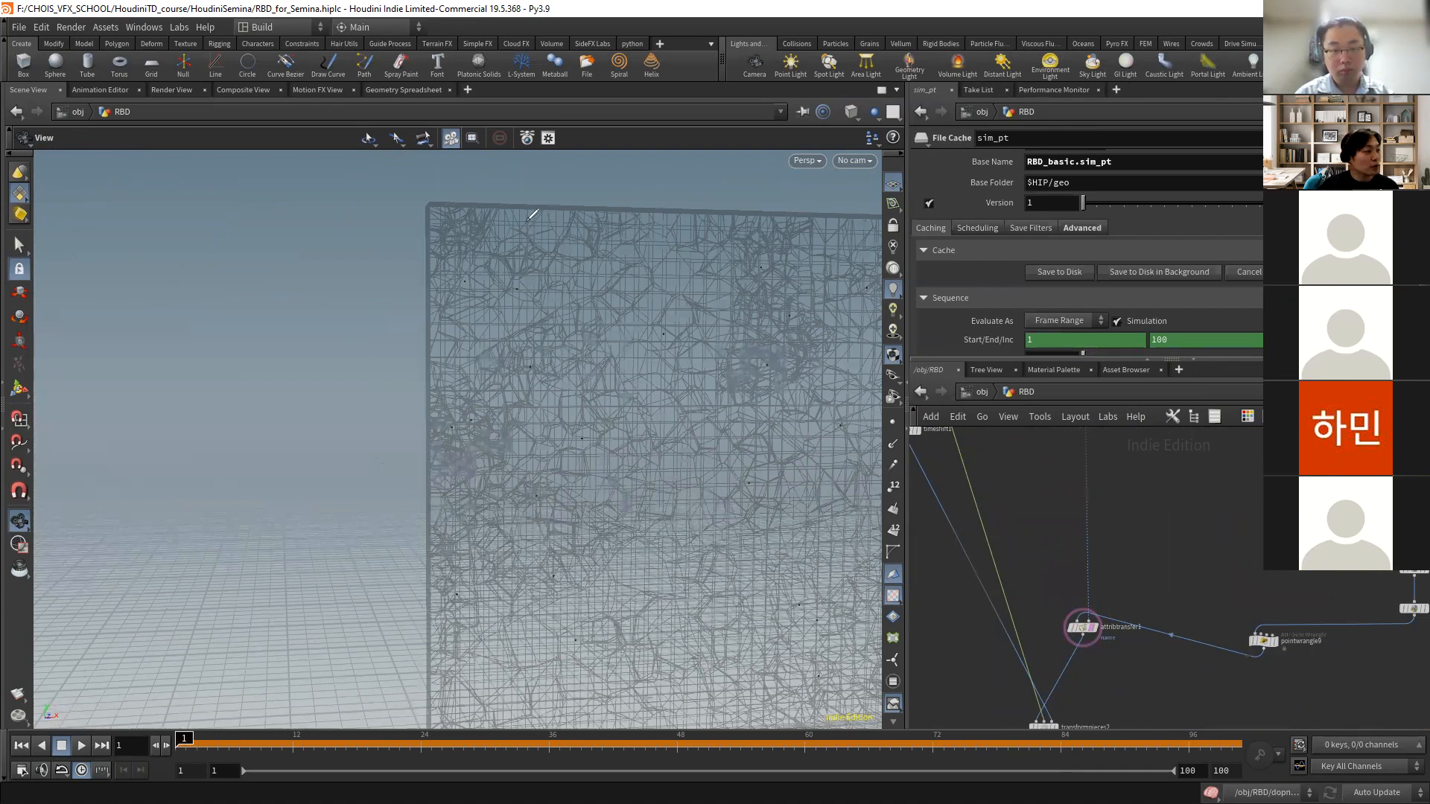
# - Annotate the wireframe with a blue hatched outline at the wall's corner and red outlines around the neighbouring chunks
pyautogui.moveTo(521, 207); pyautogui.dragTo(437, 333)
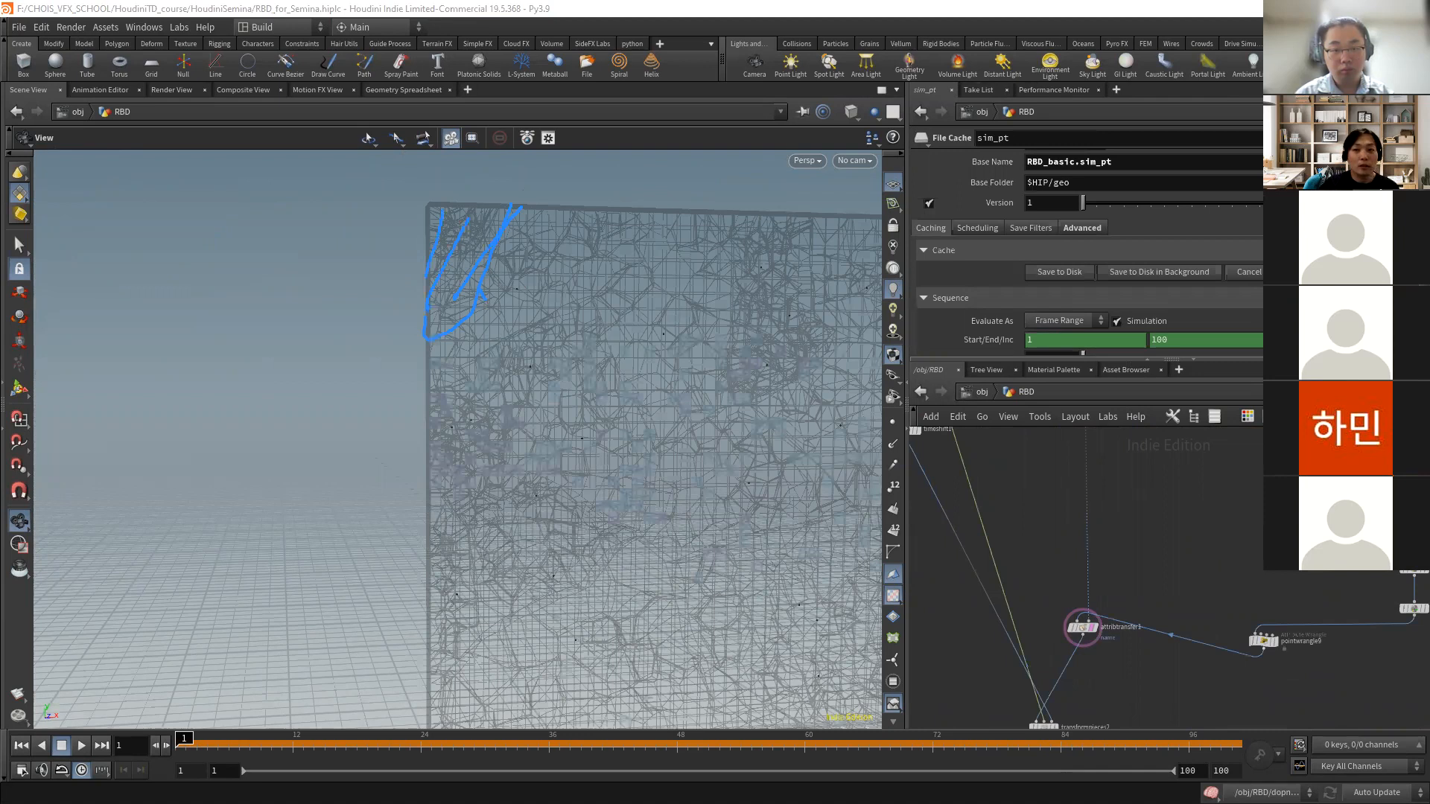
pyautogui.press('r')
pyautogui.moveTo(478, 296)
pyautogui.mouseDown()
pyautogui.moveTo(584, 212)
pyautogui.moveTo(564, 207)
pyautogui.mouseUp()
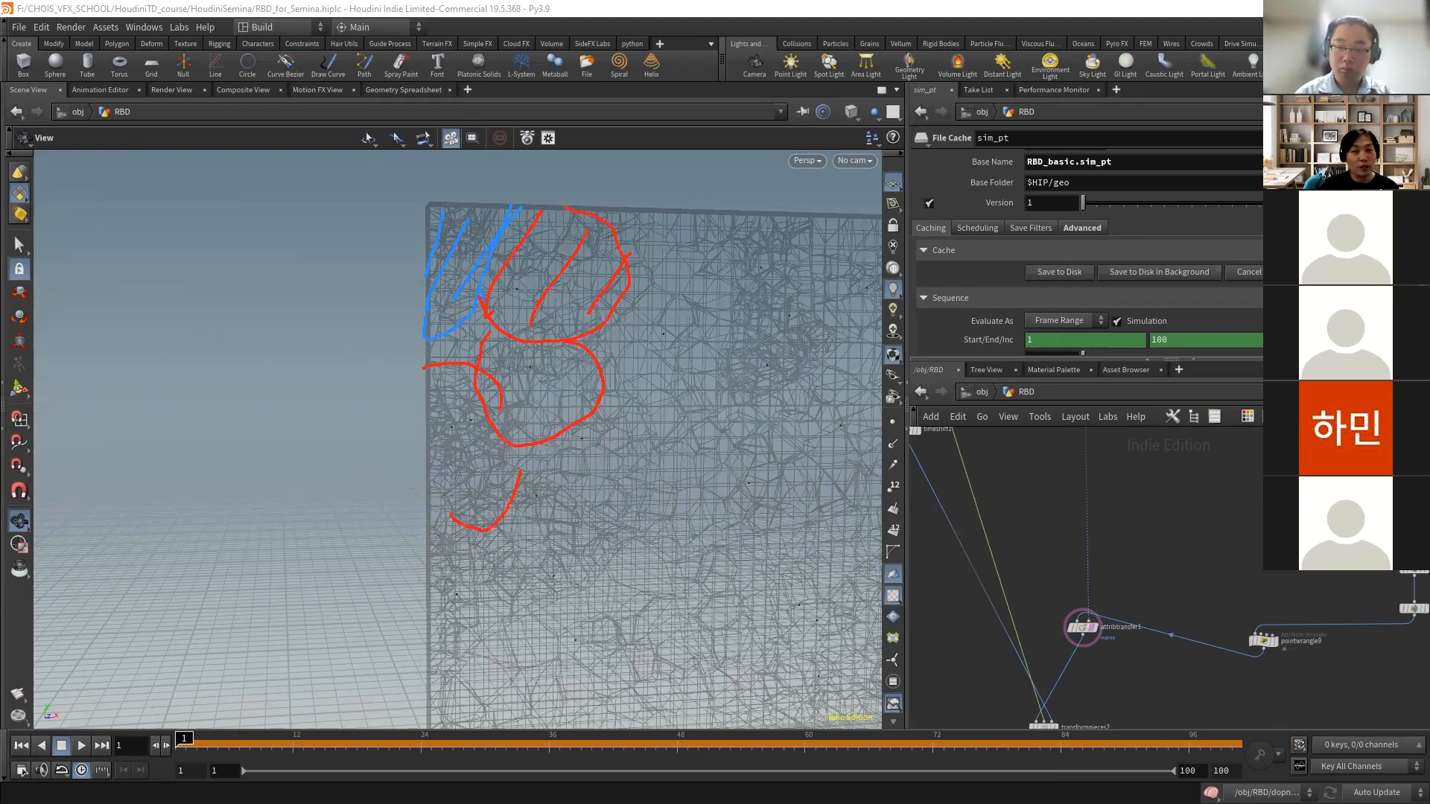
pyautogui.moveTo(1156, 576)
pyautogui.mouseDown(button='middle')
pyautogui.moveTo(1164, 646)
pyautogui.moveTo(1155, 576)
pyautogui.mouseUp(button='middle')
pyautogui.scroll(-3, 1163, 644)
pyautogui.scroll(3, 1137, 654)
pyautogui.moveTo(1114, 654); pyautogui.dragTo(1114, 649)
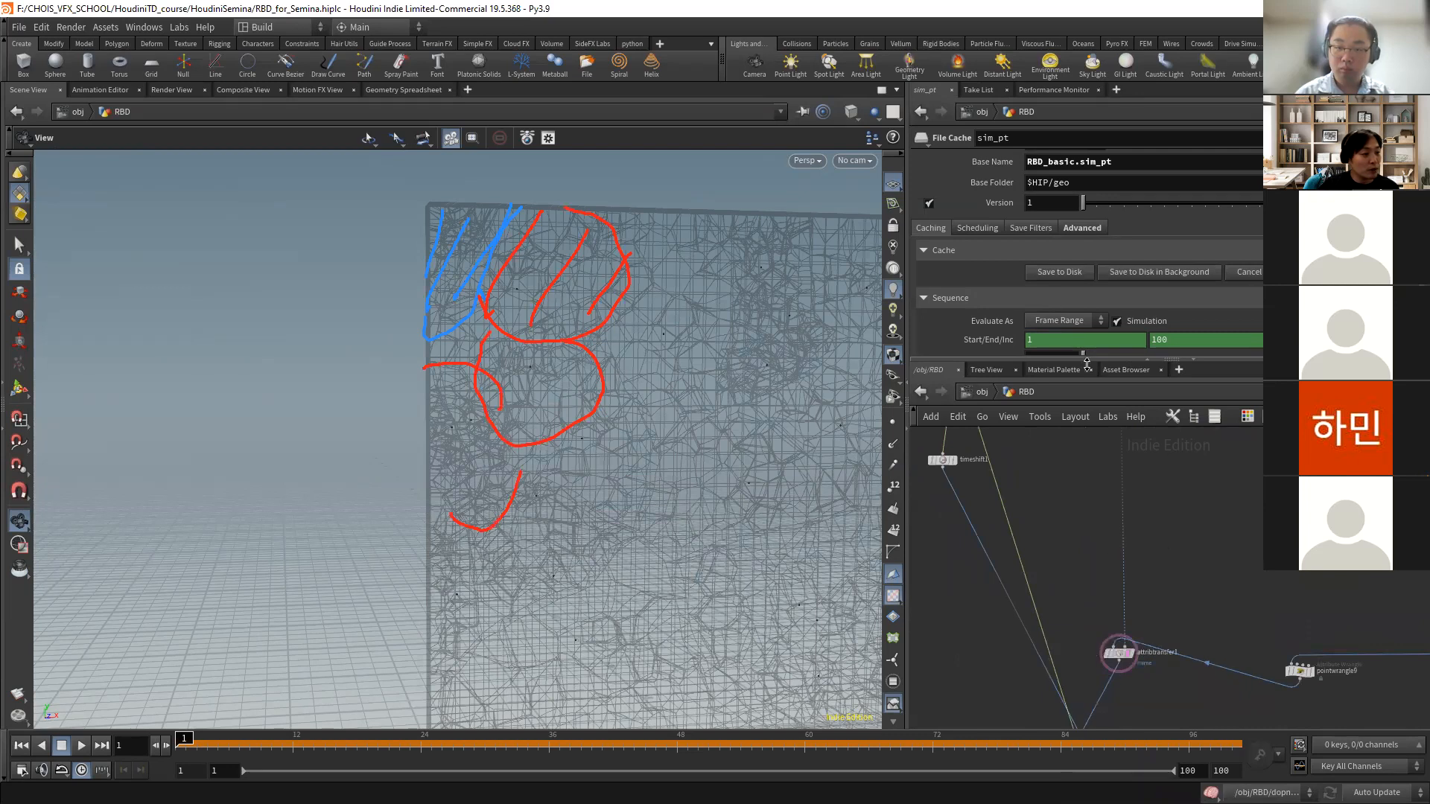
# - Select attribtransfer1 to review its settings, then display transformpieces2 and open its parameters
pyautogui.click(1119, 655)
pyautogui.moveTo(1088, 581); pyautogui.dragTo(1071, 551, button='middle')
pyautogui.scroll(3, 1071, 551)
pyautogui.scroll(1, 1071, 550)
pyautogui.click(1057, 564)
pyautogui.click(1043, 562)
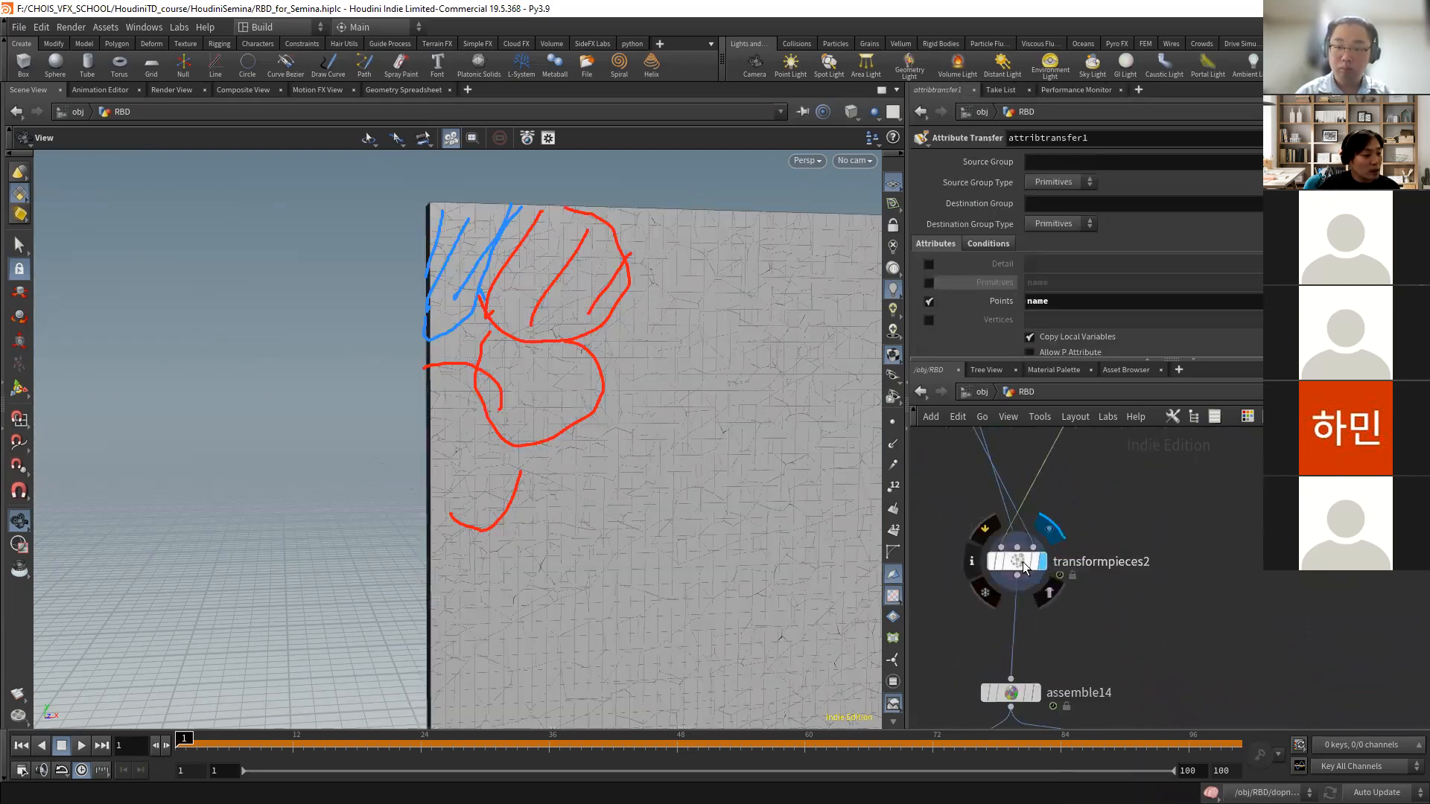
pyautogui.click(1021, 565)
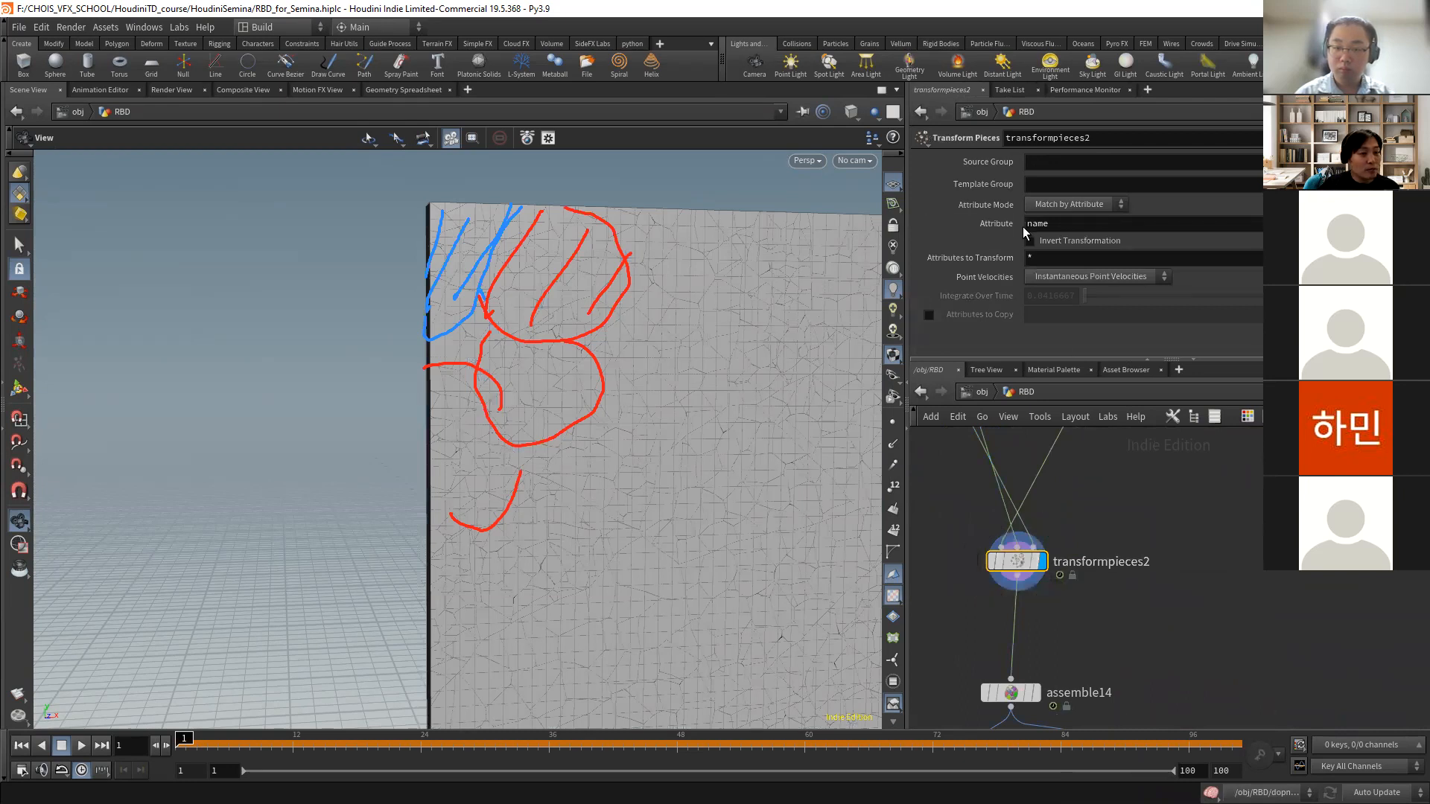
# - Follow the network to assemble10 and examine its output prefix and transfer attribute settings
pyautogui.scroll(-4, 1216, 564)
pyautogui.moveTo(1217, 562); pyautogui.dragTo(1104, 617, button='middle')
pyautogui.scroll(3, 1230, 572)
pyautogui.moveTo(1365, 572); pyautogui.dragTo(1224, 573, button='middle')
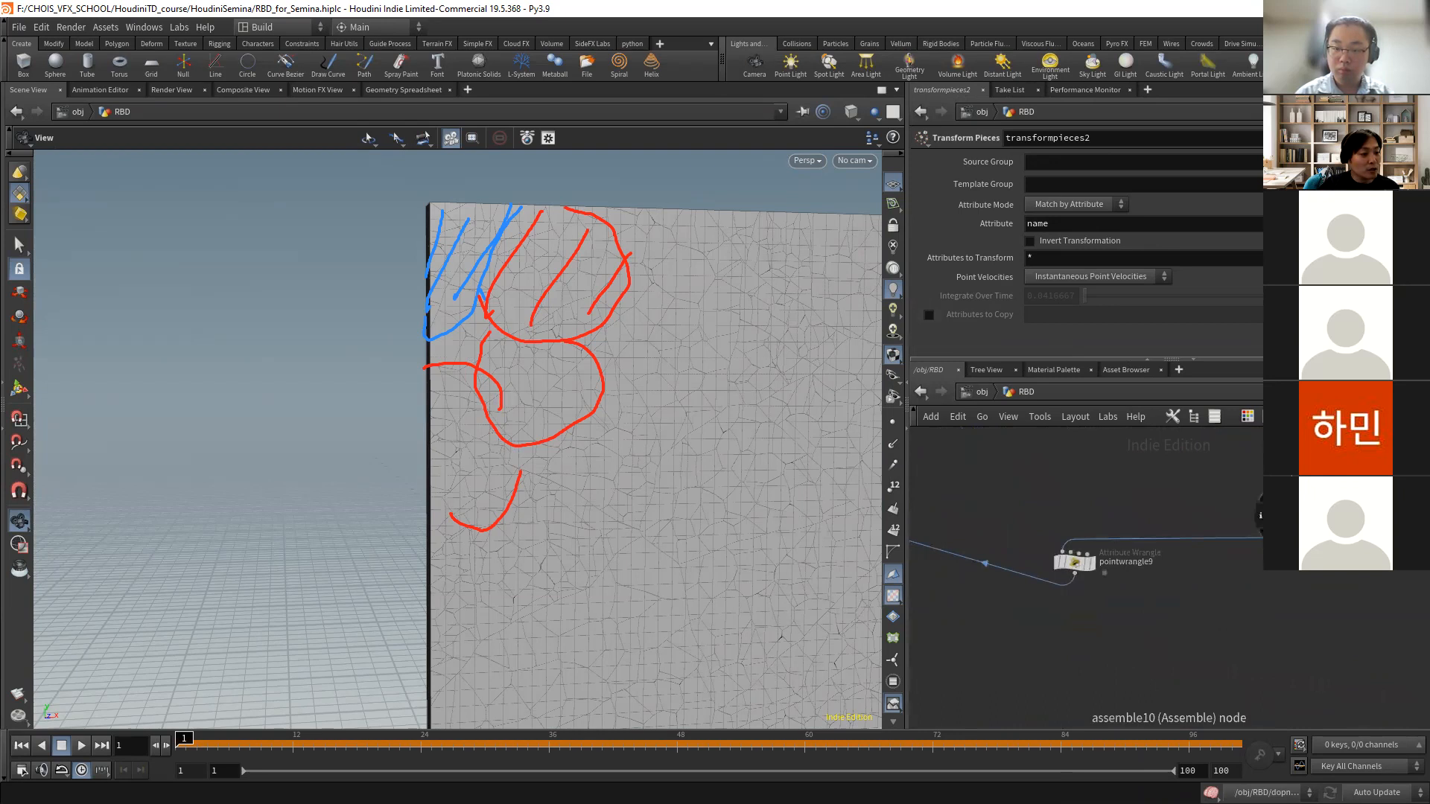
pyautogui.click(1321, 523)
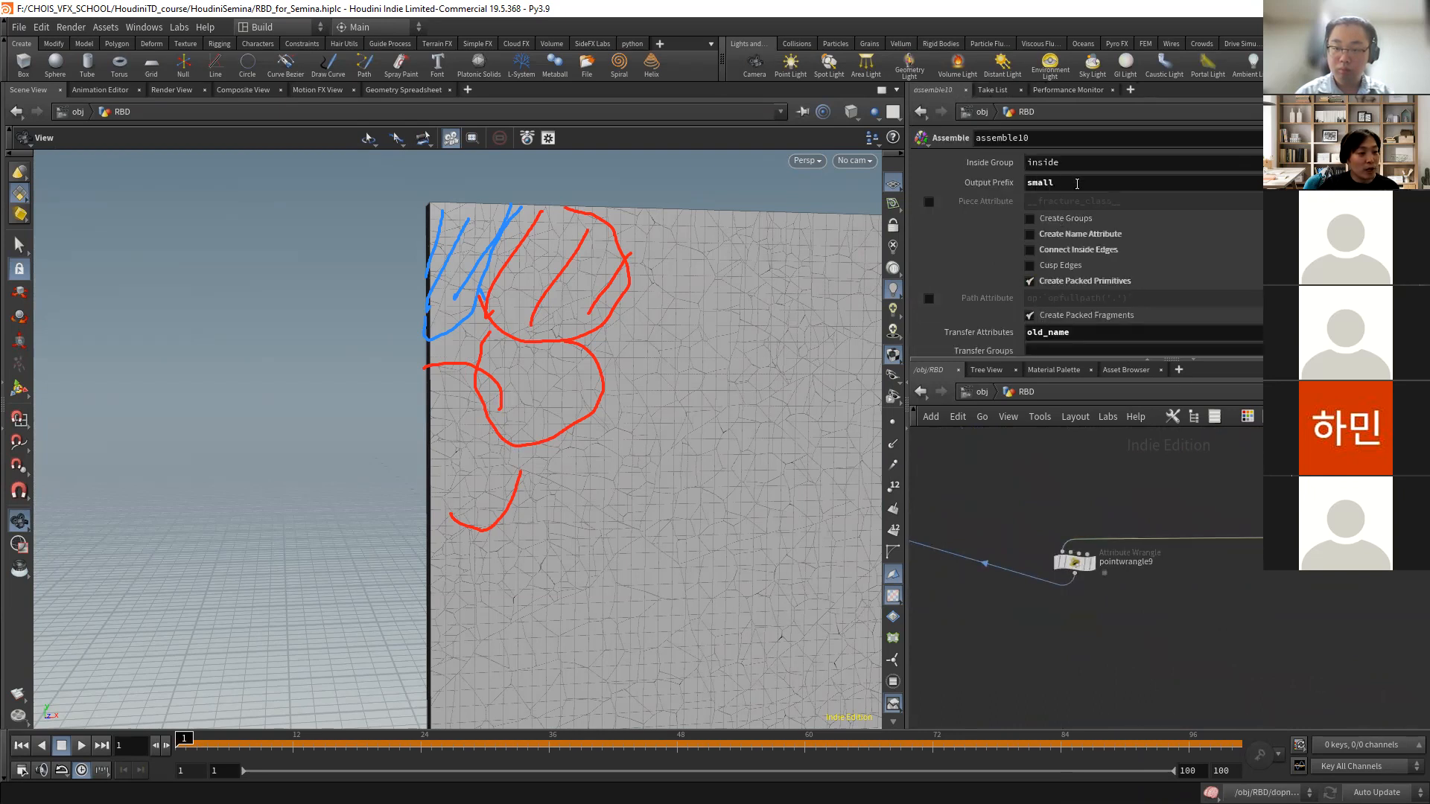
pyautogui.moveTo(1083, 498); pyautogui.dragTo(1192, 504, button='middle')
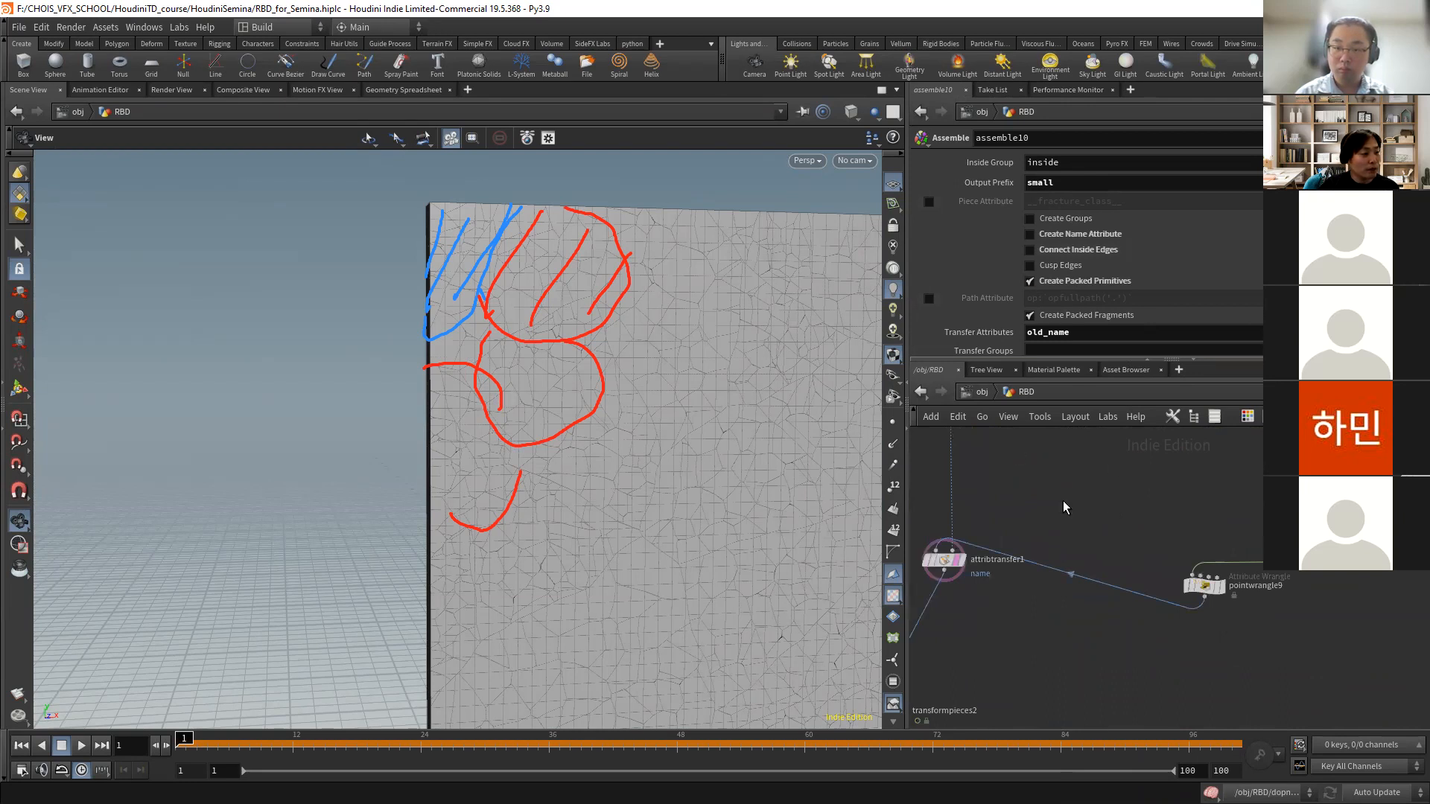
# - Check the VEX code of pointwrangle9, then display it and examine its point and primitive attributes in the Geometry Spreadsheet
pyautogui.moveTo(1181, 555)
pyautogui.mouseDown(button='middle')
pyautogui.moveTo(1118, 519)
pyautogui.moveTo(1162, 526)
pyautogui.moveTo(1023, 478)
pyautogui.moveTo(1165, 568)
pyautogui.mouseUp(button='middle')
pyautogui.scroll(3, 1165, 567)
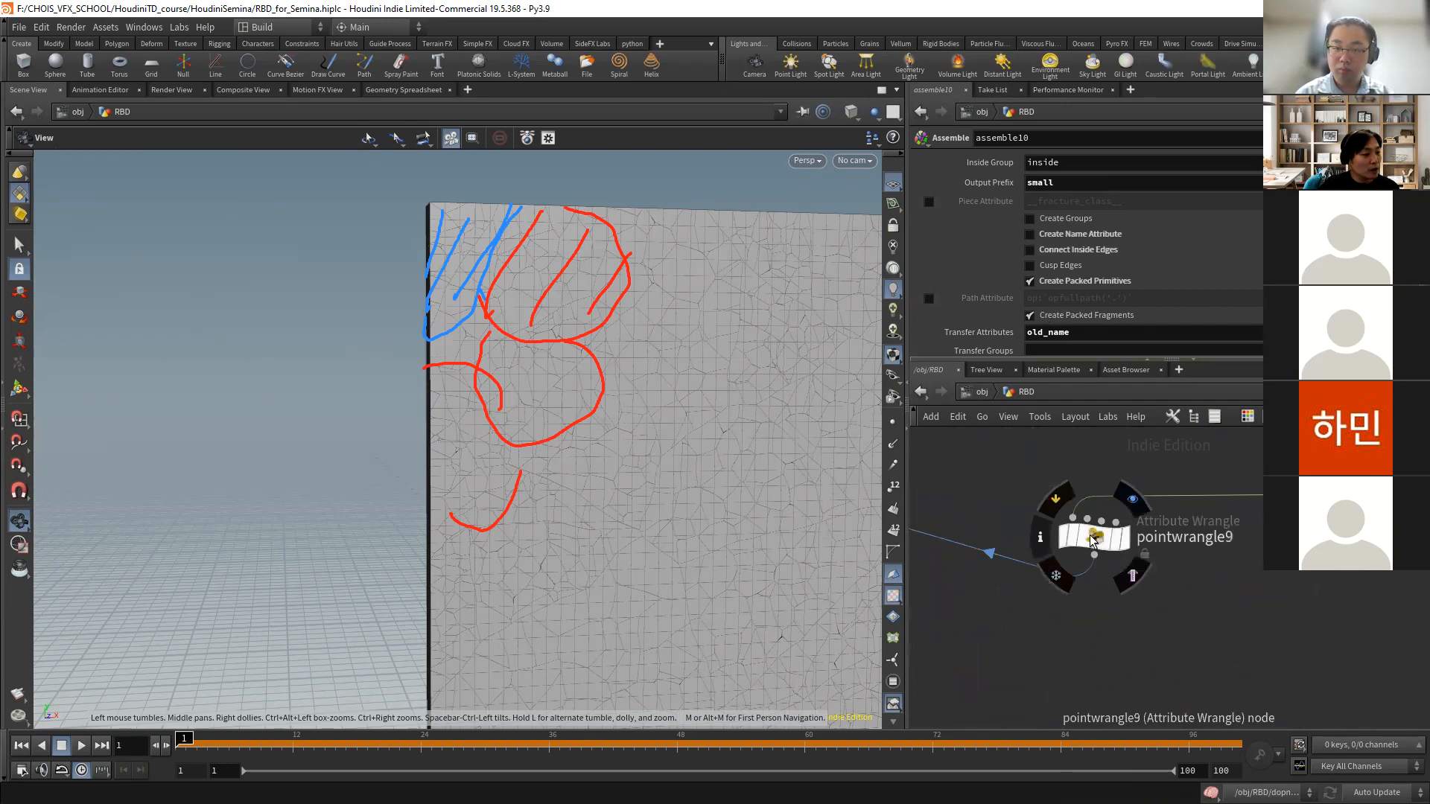
pyautogui.click(1093, 538)
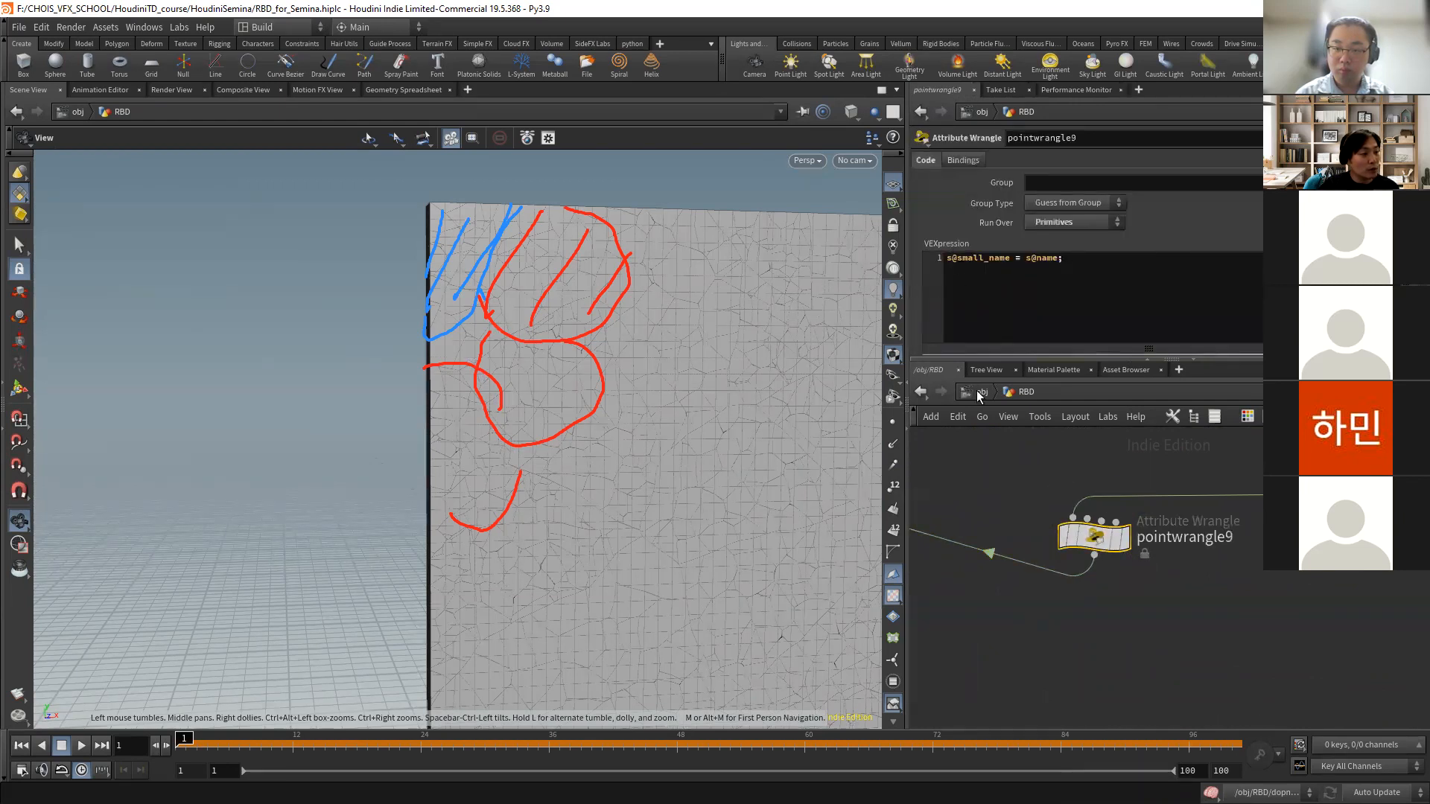
pyautogui.scroll(-4, 1106, 476)
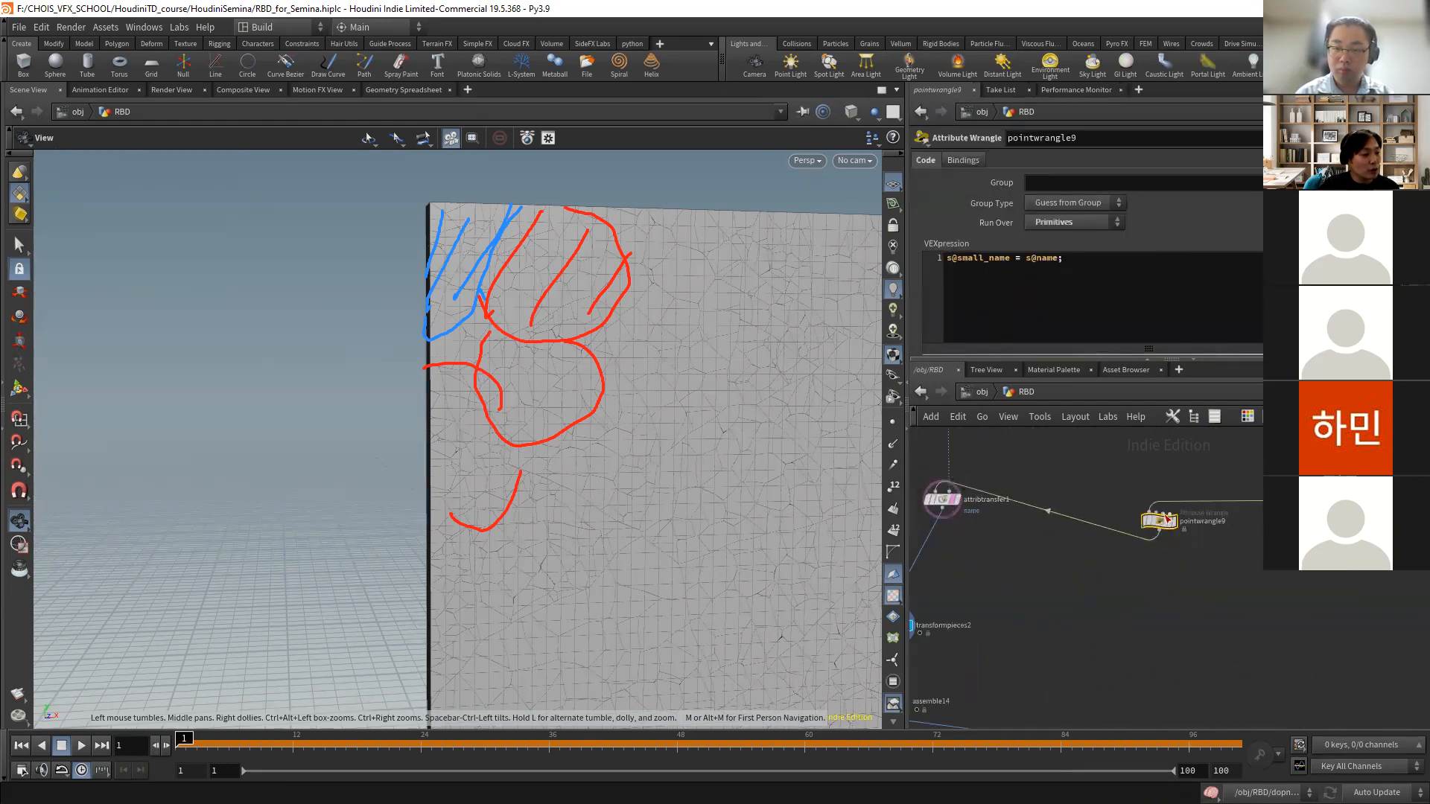
pyautogui.click(1174, 521)
pyautogui.click(406, 94)
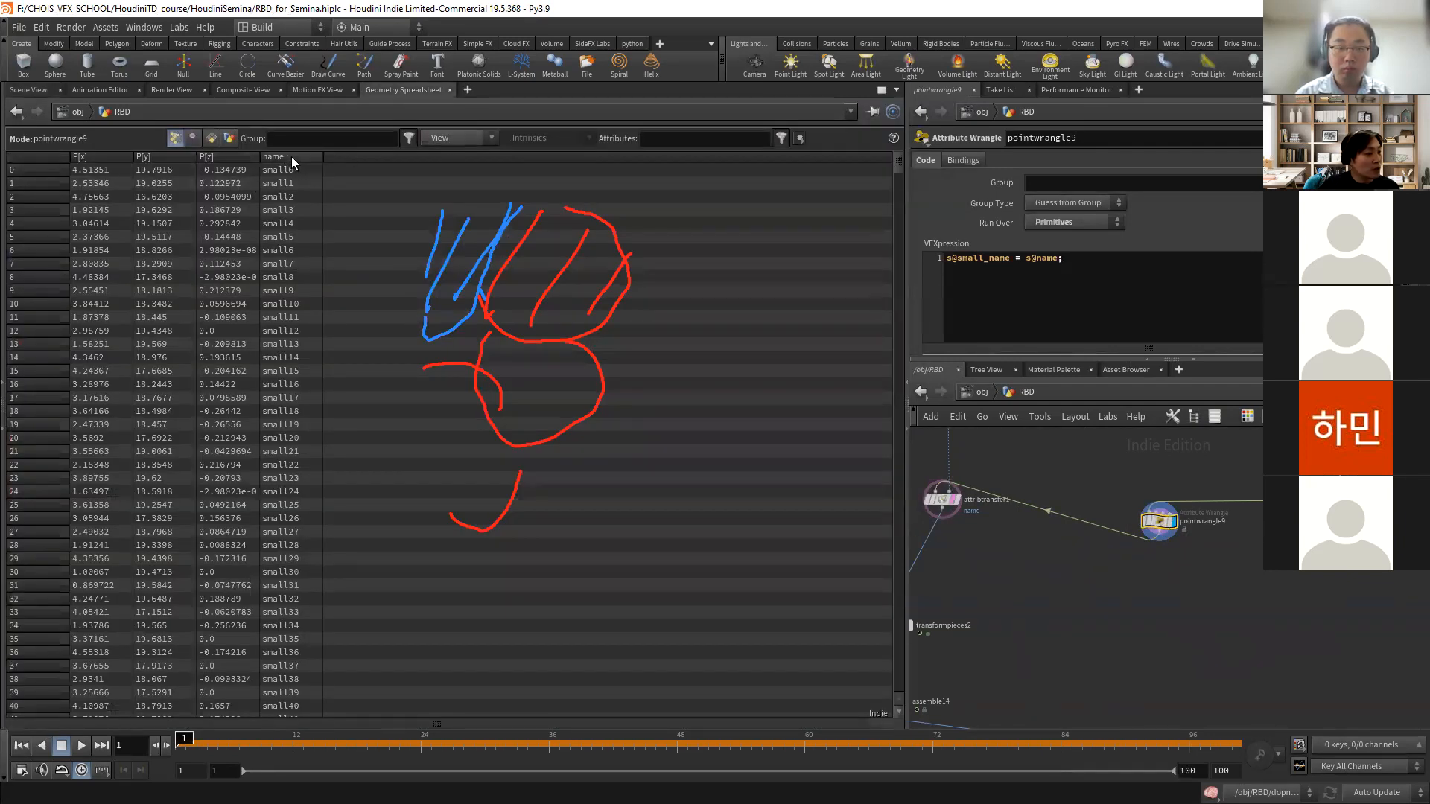
pyautogui.click(213, 138)
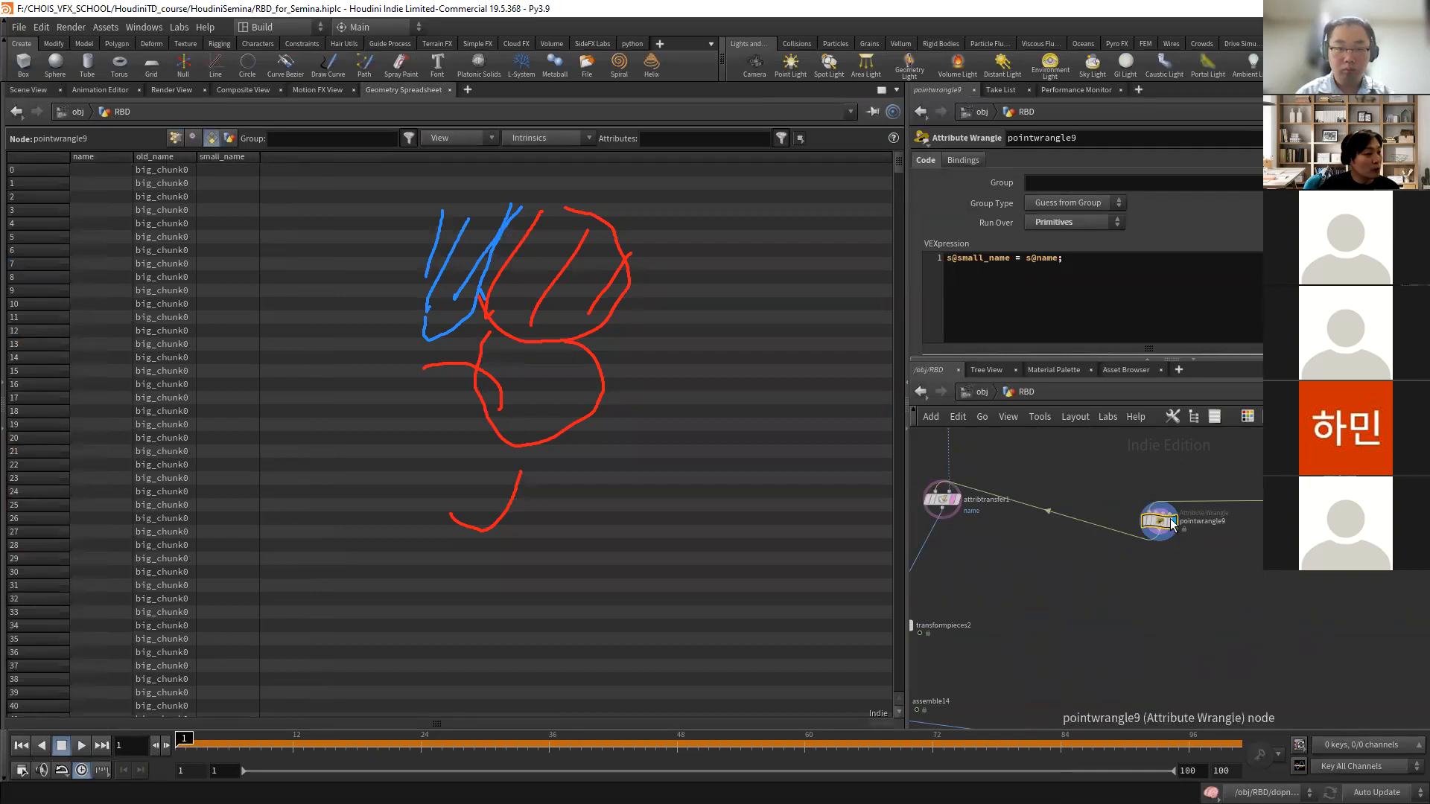
# - Return to the viewport, select attribtransfer1 and examine its connections to the surrounding nodes
pyautogui.moveTo(934, 502); pyautogui.dragTo(1083, 542, button='middle')
pyautogui.scroll(3, 1082, 542)
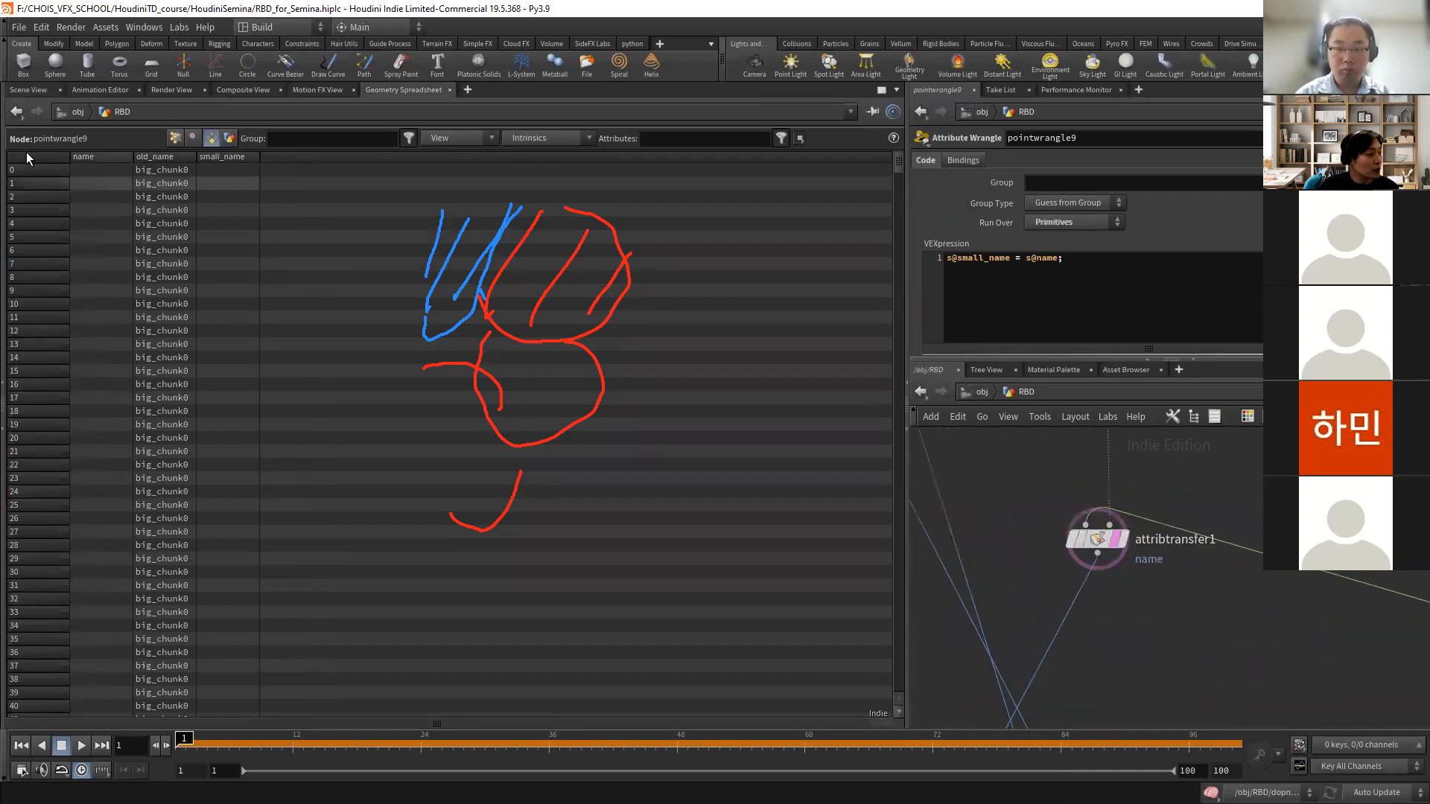
pyautogui.click(30, 90)
pyautogui.click(1090, 543)
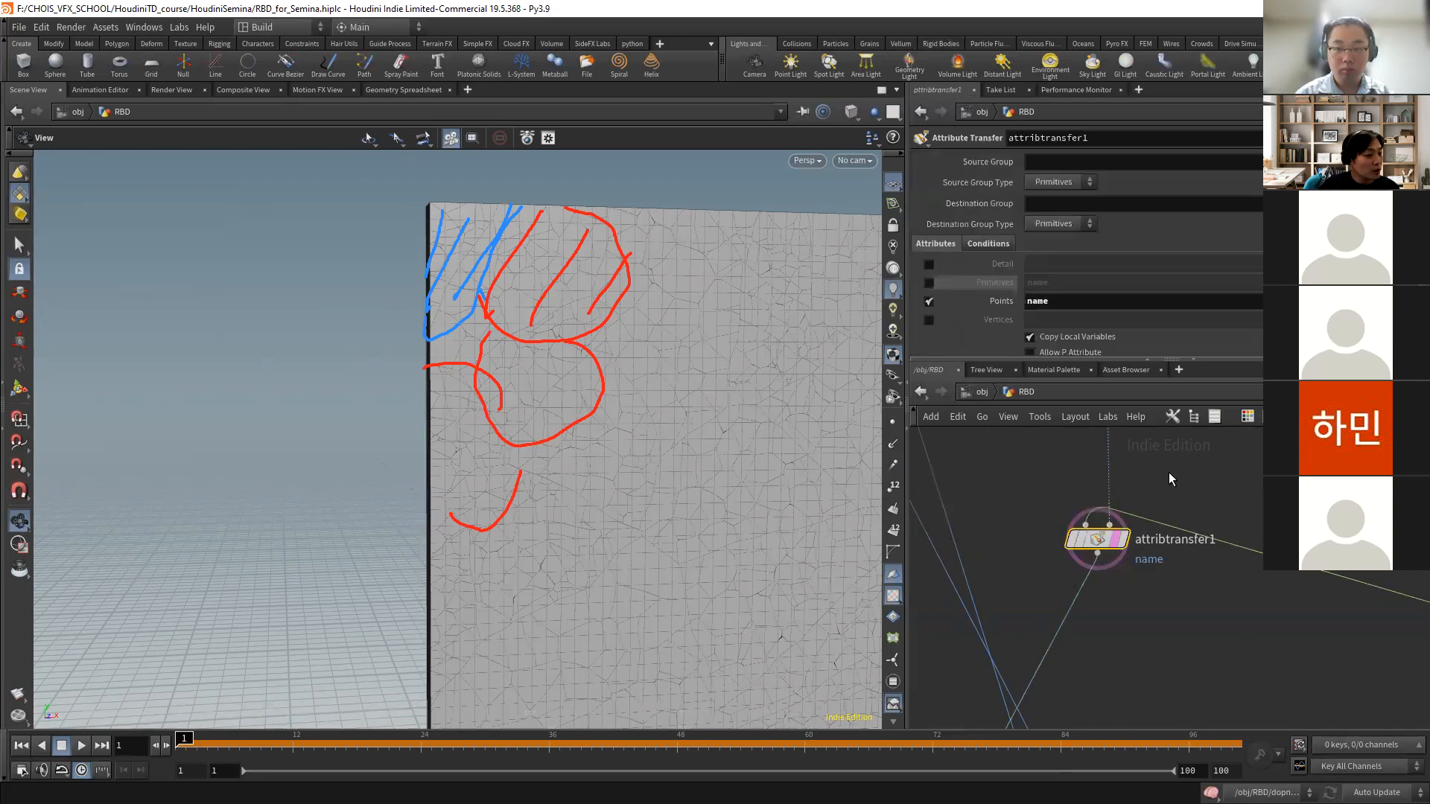
pyautogui.moveTo(1169, 473); pyautogui.dragTo(1150, 646, button='middle')
pyautogui.scroll(-5, 1151, 646)
pyautogui.moveTo(1132, 453); pyautogui.dragTo(1083, 514, button='middle')
pyautogui.scroll(3, 1083, 514)
pyautogui.scroll(1, 1083, 515)
pyautogui.moveTo(1110, 654); pyautogui.dragTo(1177, 490, button='middle')
pyautogui.scroll(1, 1147, 514)
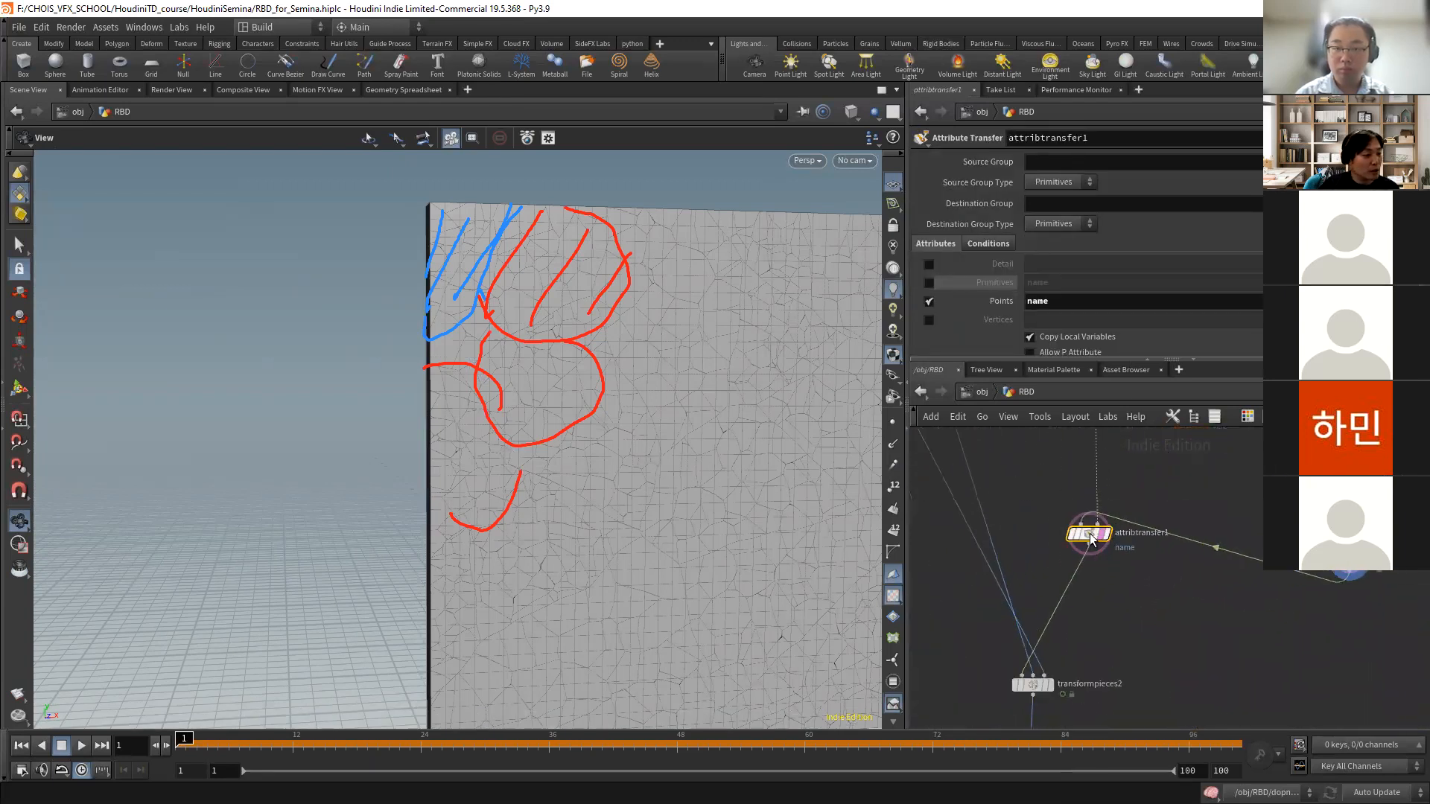
# - Display attribtransfer1 and undo the accidental change to its node connection
pyautogui.click(1110, 537)
pyautogui.click(1102, 536)
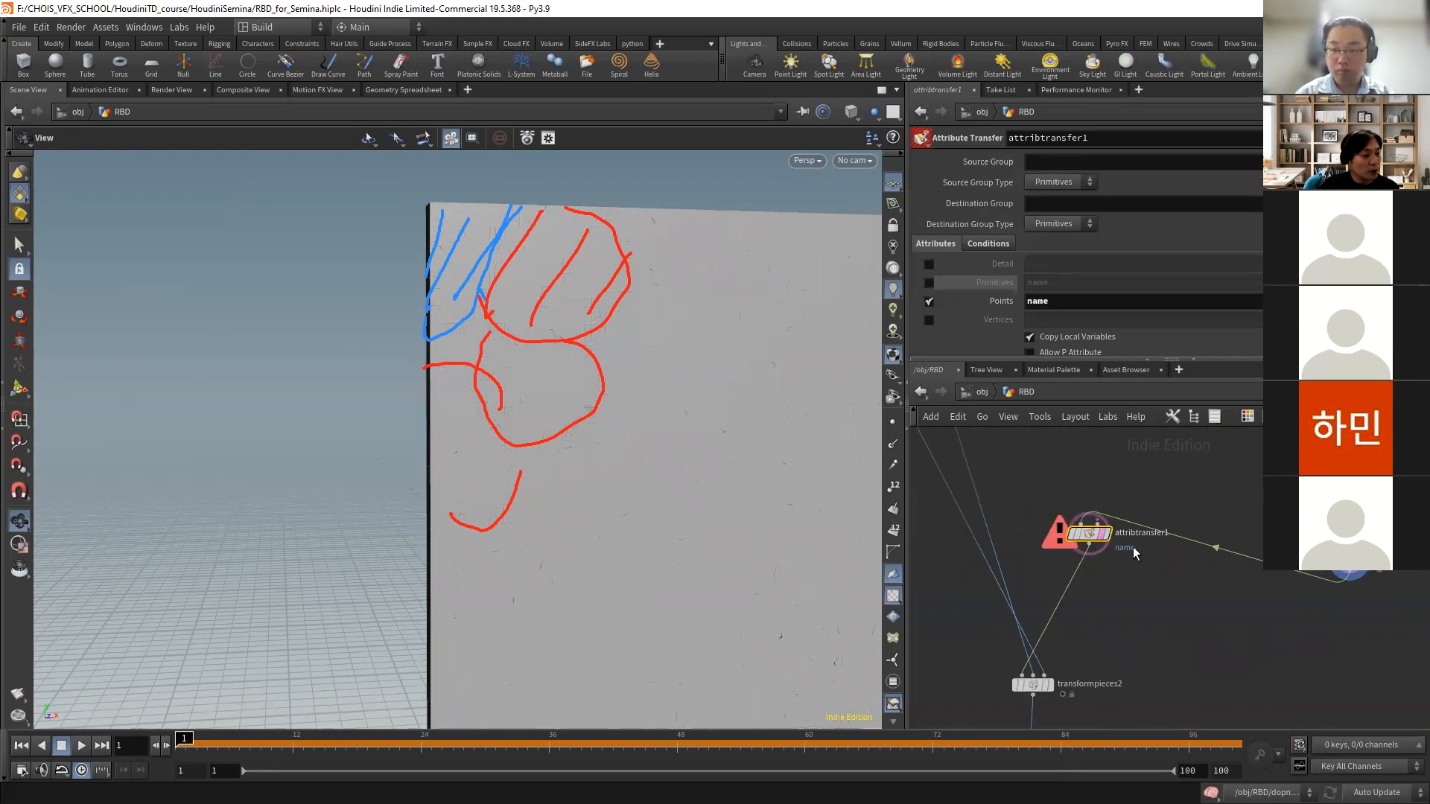
pyautogui.hotkey('ctrl', 'z')
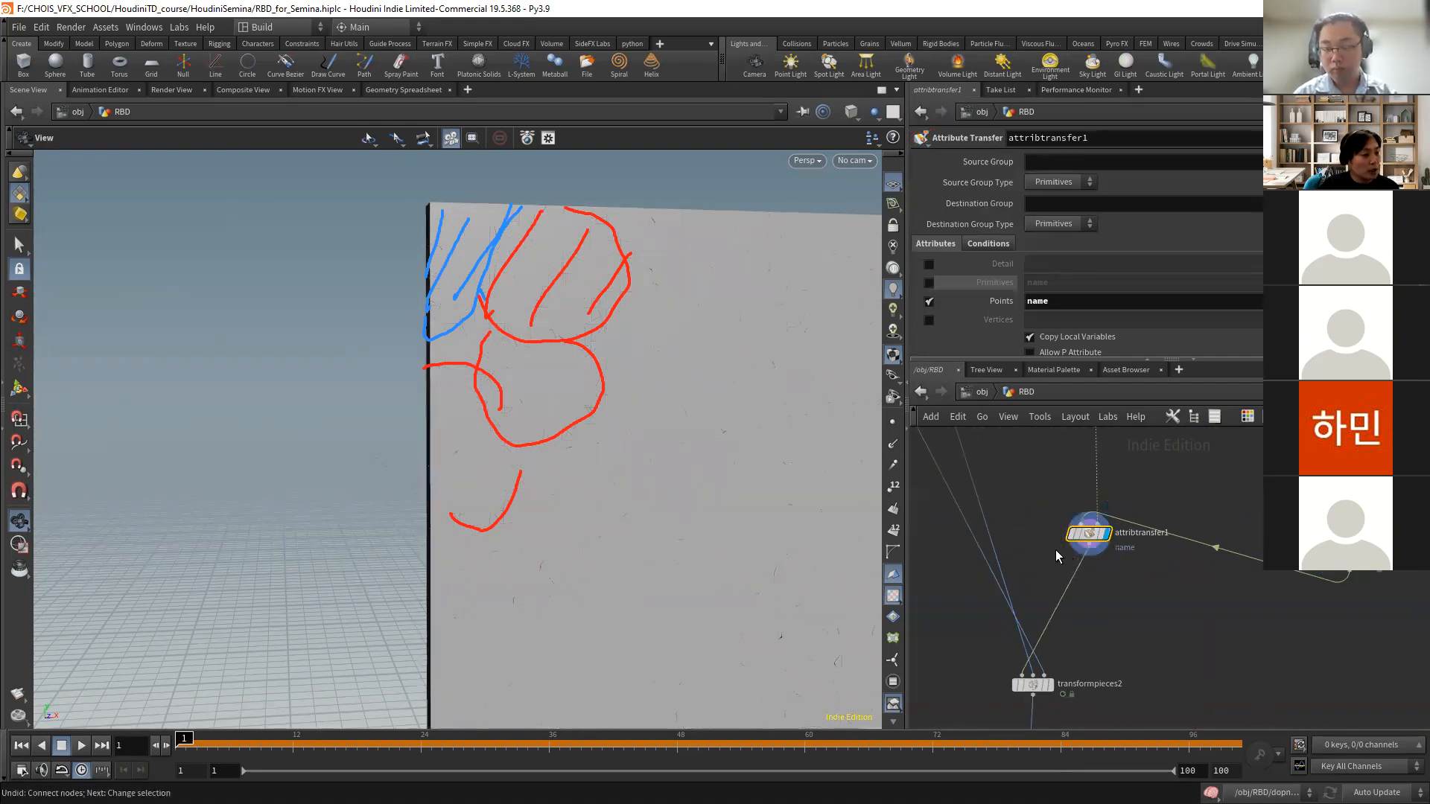
# - Check pointwrangle9's node information and sort attribtransfer1's points by name in the Geometry Spreadsheet
pyautogui.middleClick(1305, 572)
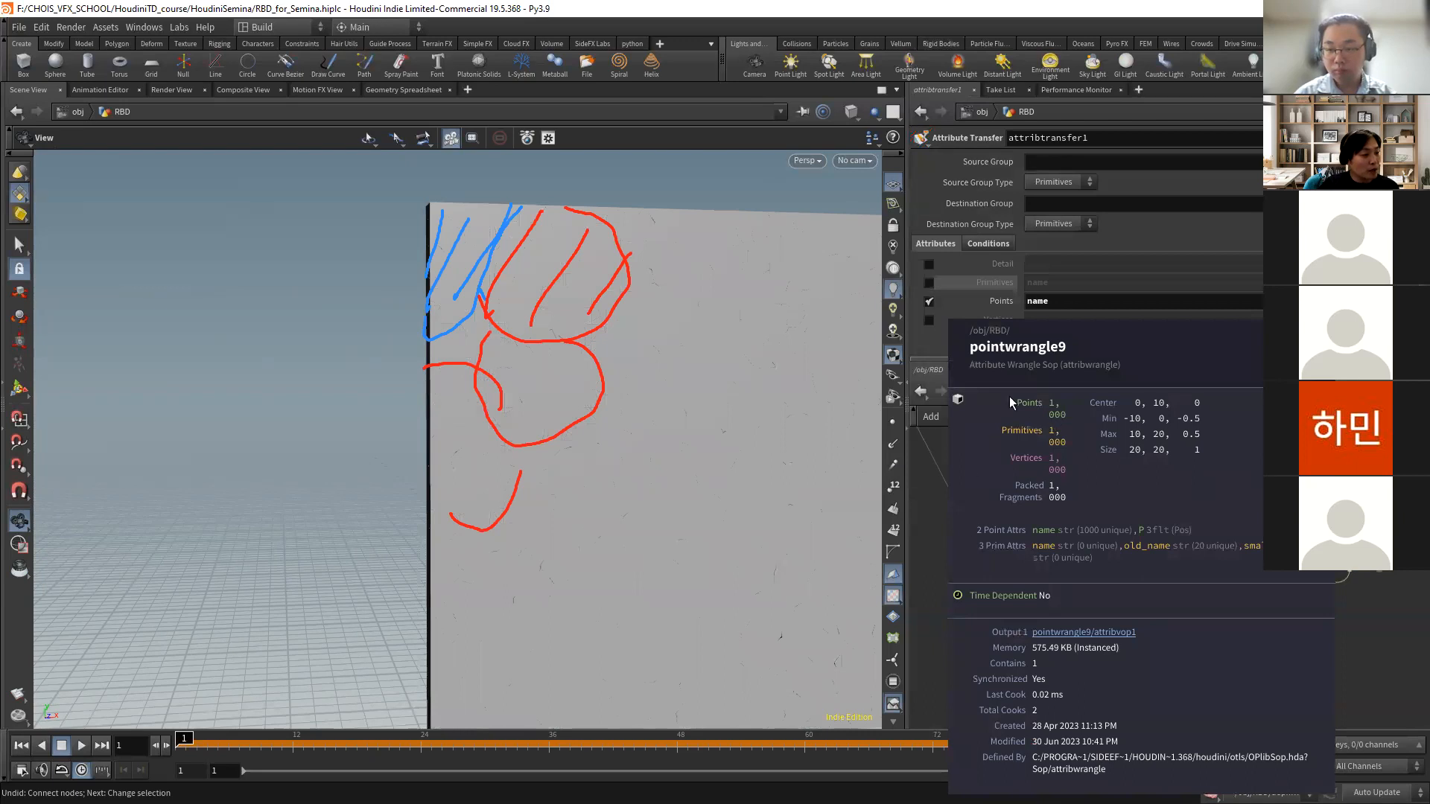
pyautogui.click(388, 91)
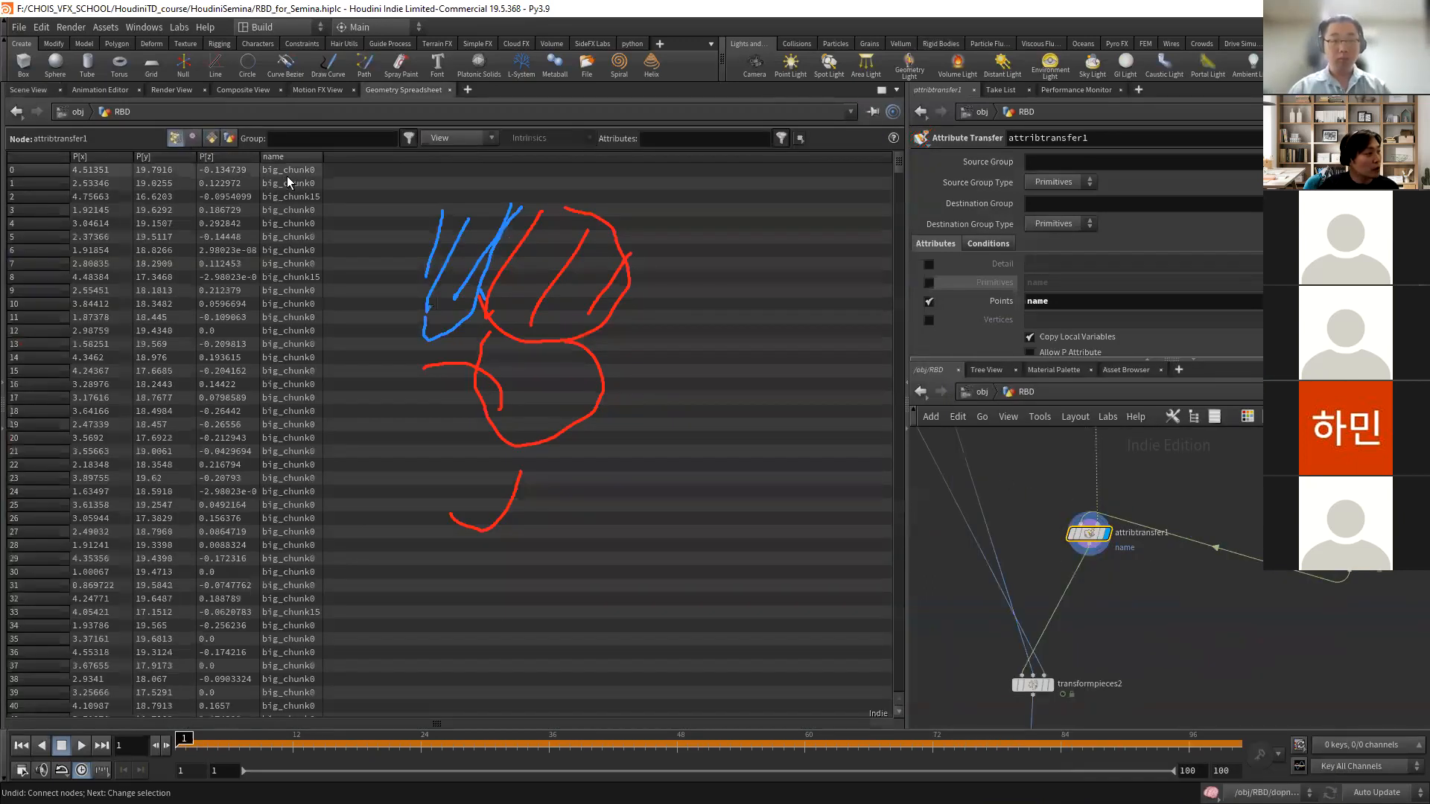
pyautogui.click(293, 163)
# - Compare the point names by displaying pointwrangle9 and then attribtransfer1 again
pyautogui.moveTo(1094, 479); pyautogui.dragTo(922, 454, button='middle')
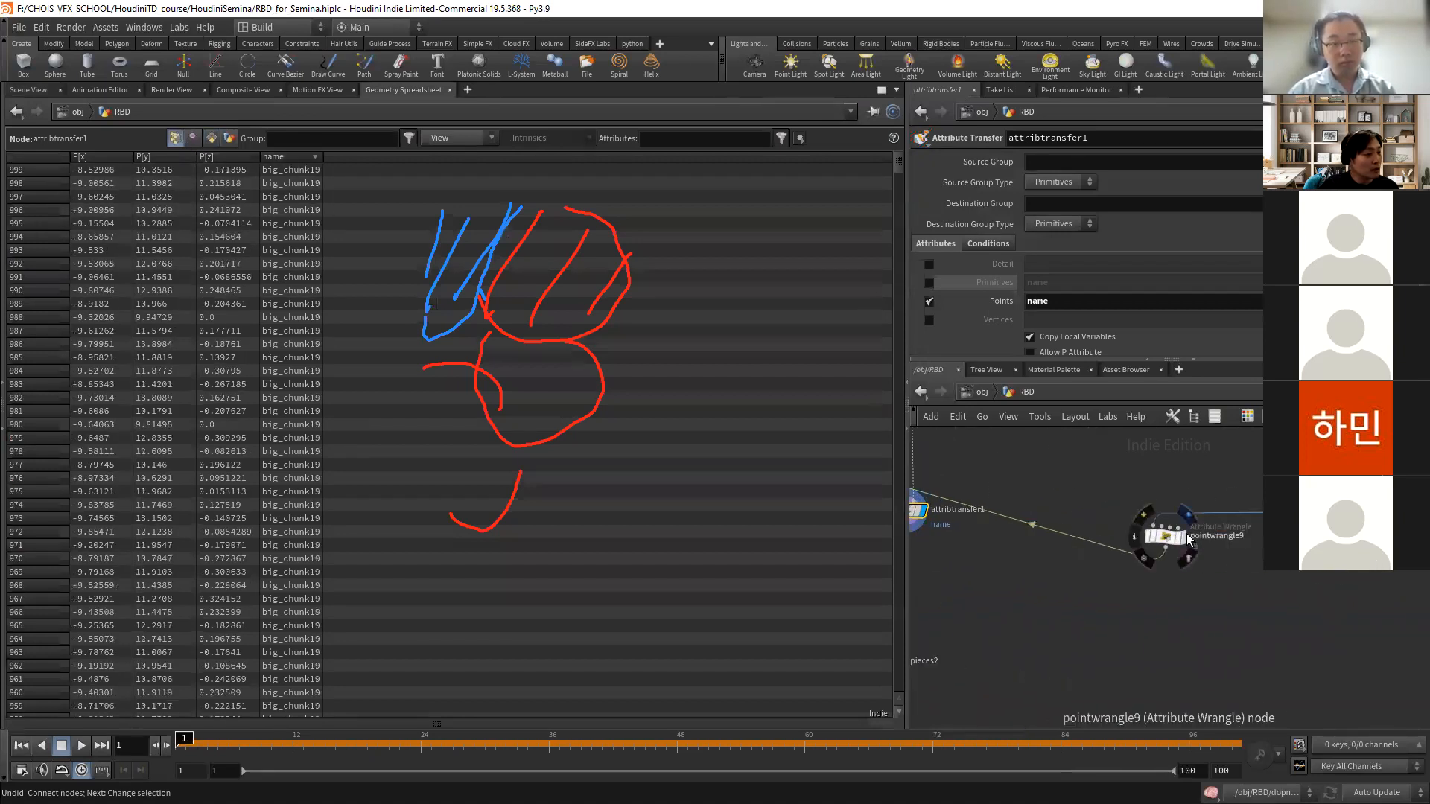
pyautogui.click(1187, 540)
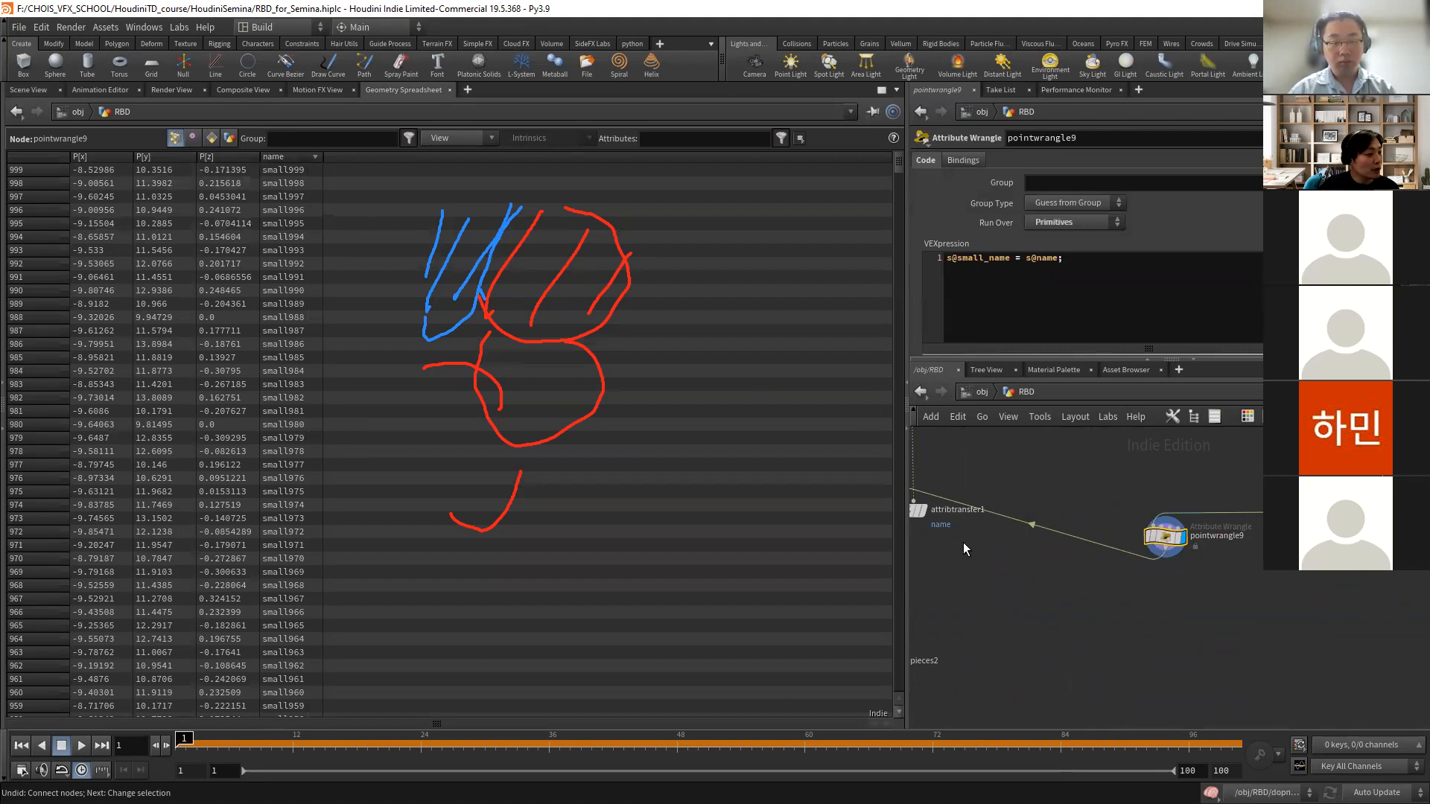
pyautogui.moveTo(963, 550); pyautogui.dragTo(1098, 533, button='middle')
pyautogui.click(1052, 493)
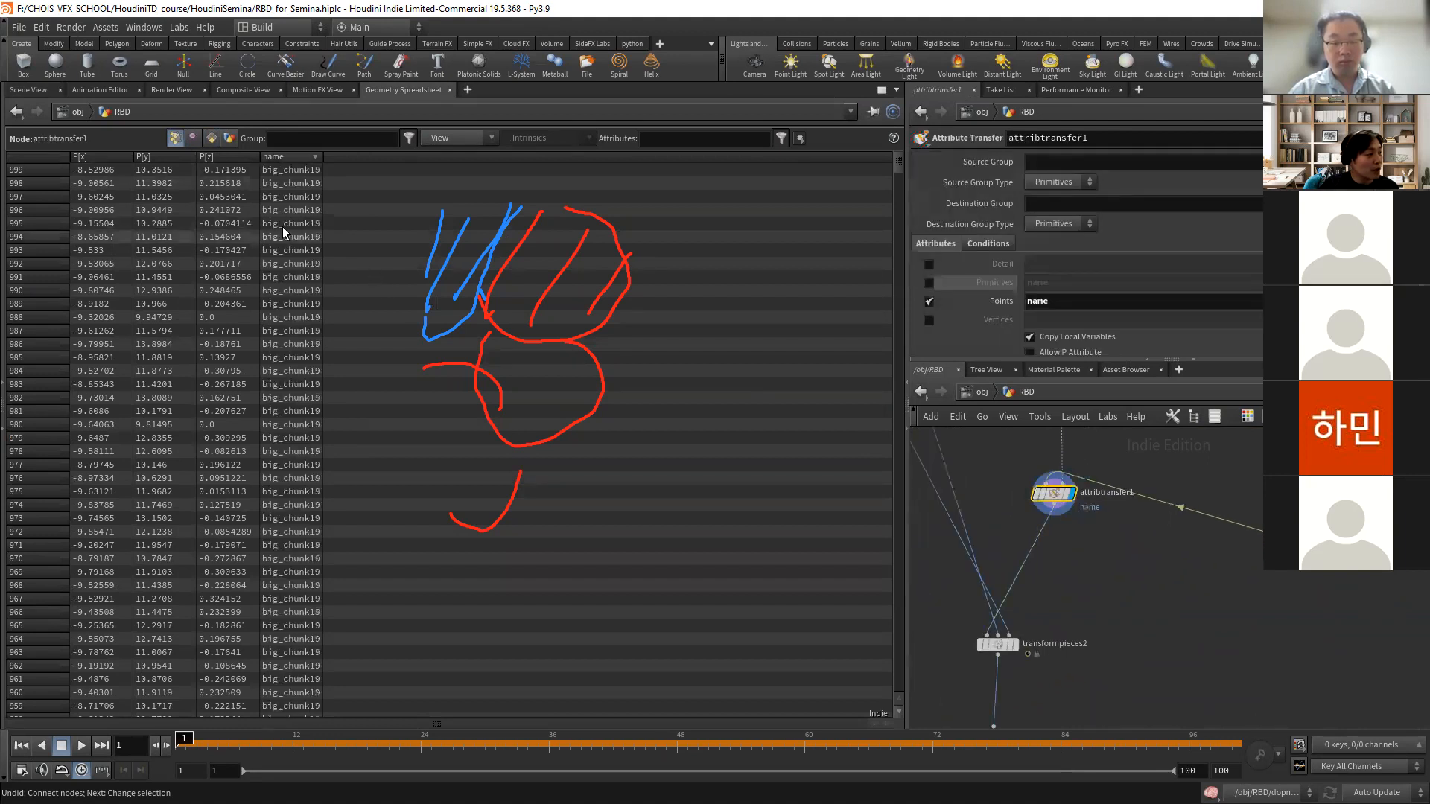
# - Display transformpieces2 in the viewport, clear the drawn annotations and bring the whole wall into view
pyautogui.click(29, 89)
pyautogui.moveTo(1015, 650); pyautogui.dragTo(1003, 525, button='middle')
pyautogui.click(1000, 520)
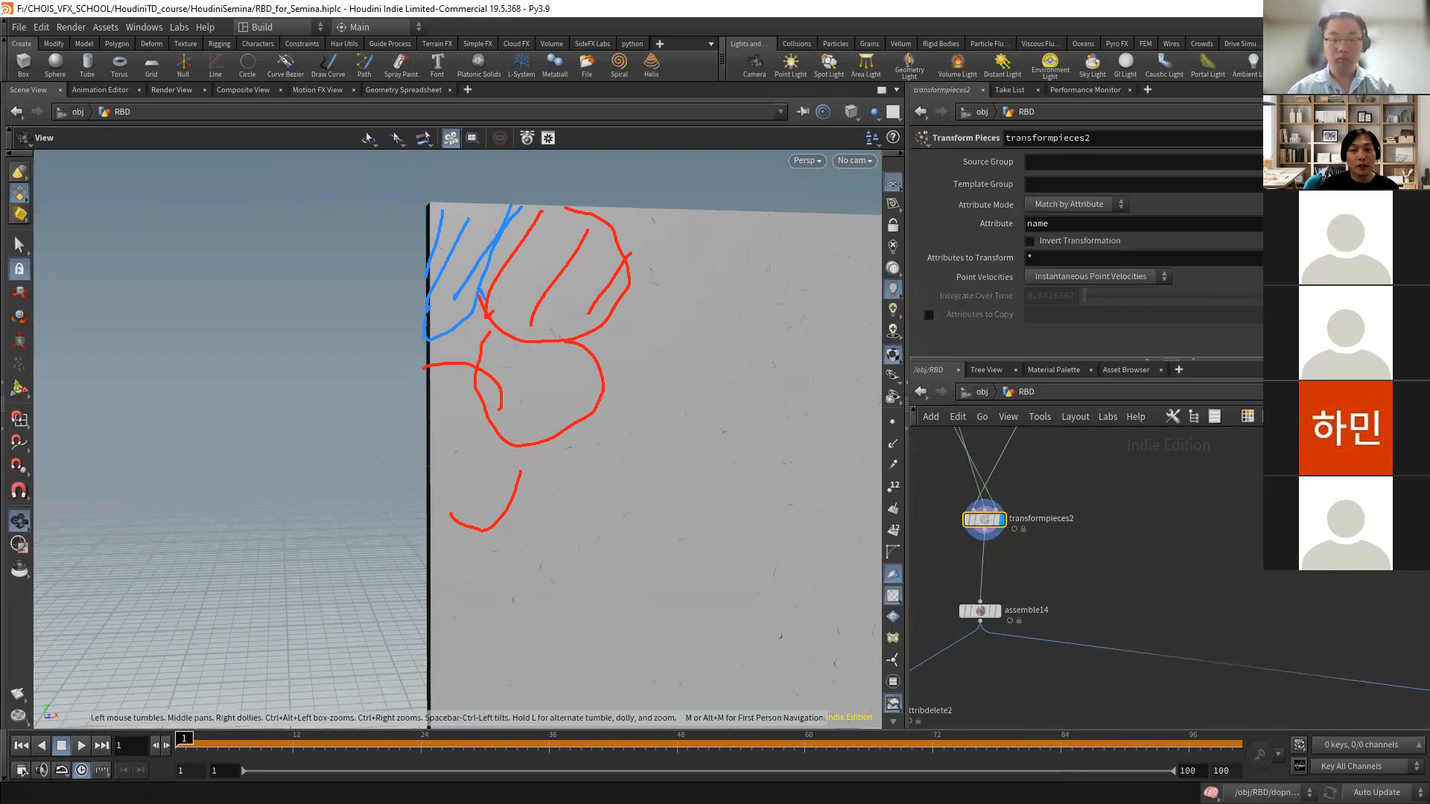
pyautogui.press('Escape')
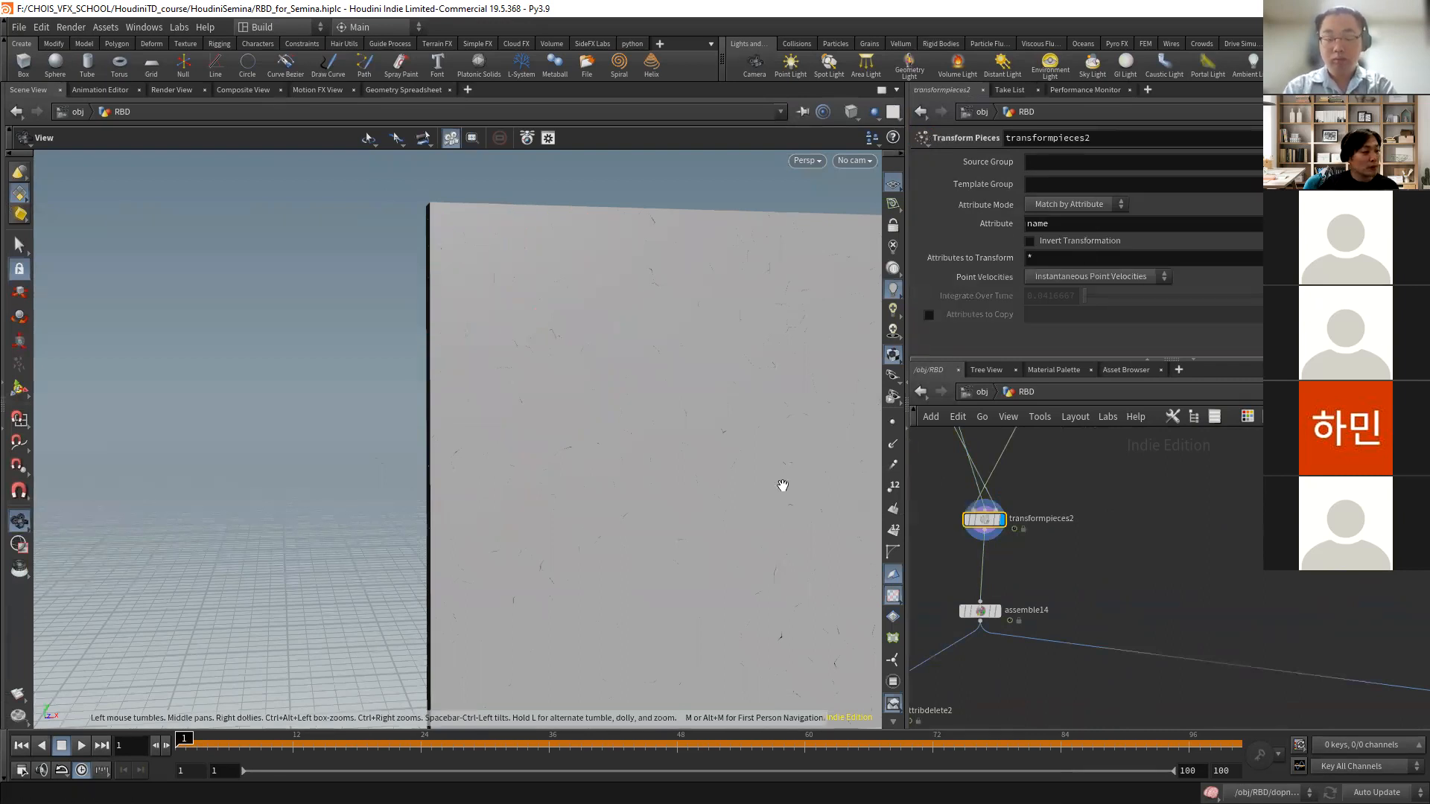
pyautogui.moveTo(707, 450); pyautogui.dragTo(542, 409, button='right')
pyautogui.moveTo(543, 409); pyautogui.dragTo(358, 370, button='middle')
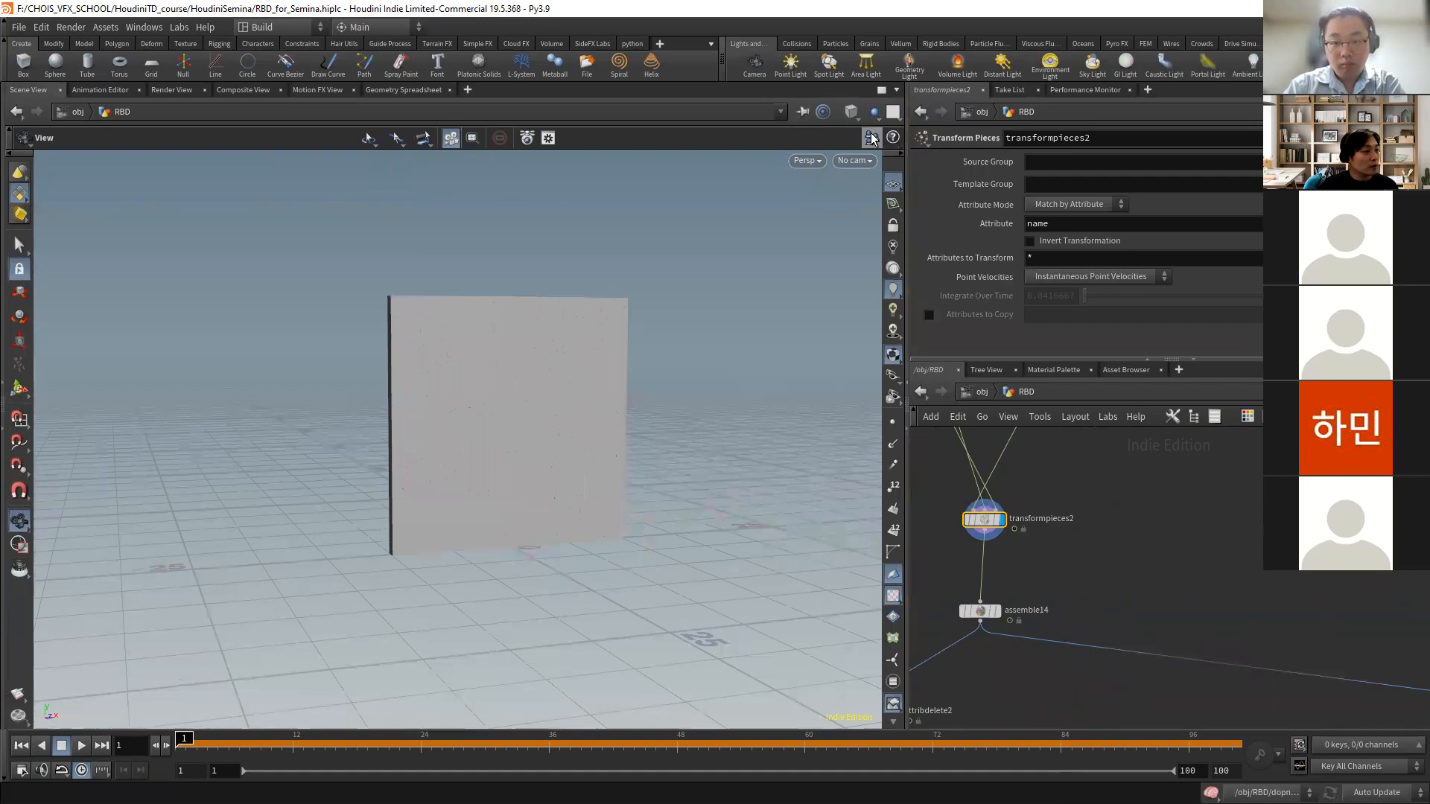
# - Scrub the timeline to frame 38 and examine the breaking wall from several angles
pyautogui.click(853, 118)
pyautogui.click(1002, 613)
pyautogui.press('Escape')
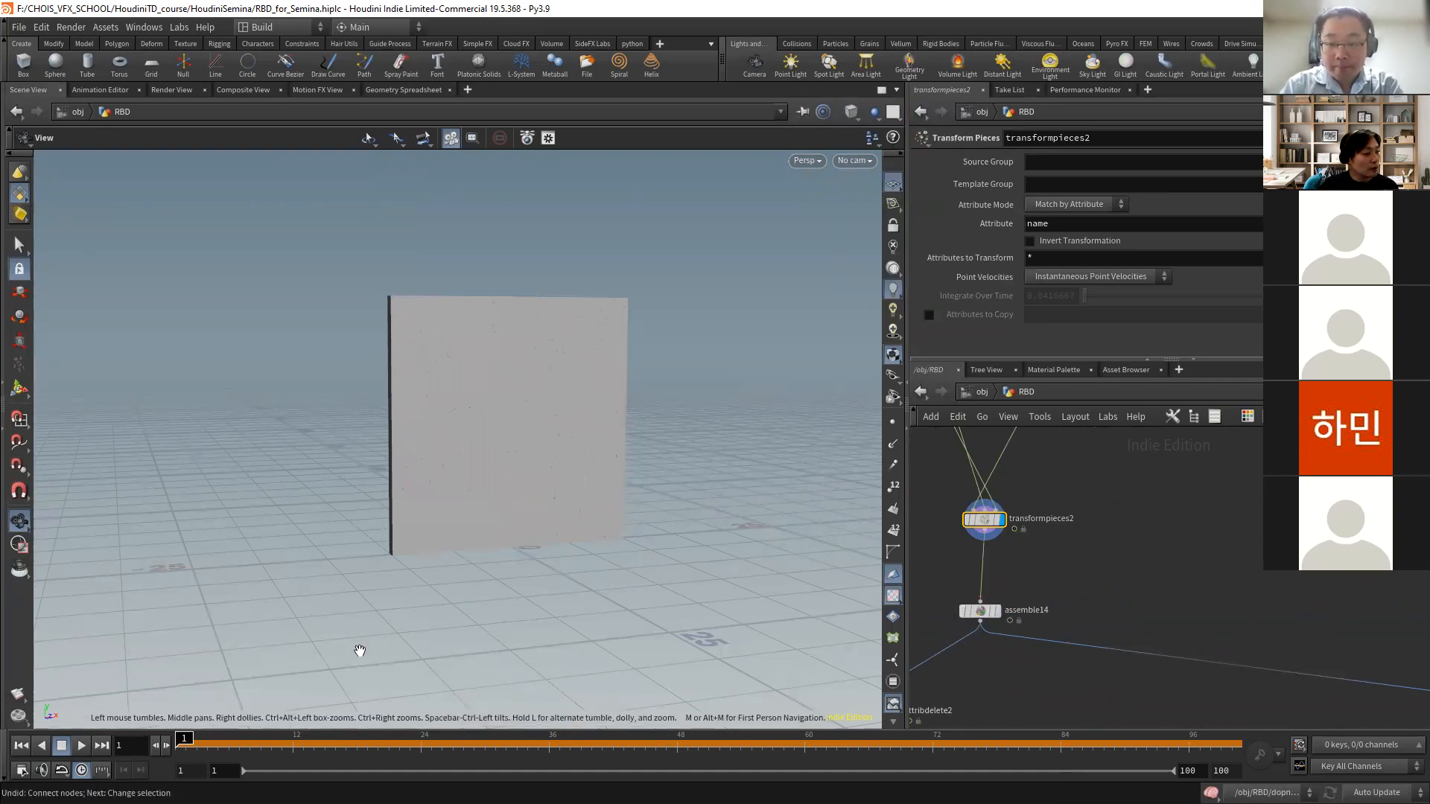
pyautogui.moveTo(185, 737); pyautogui.dragTo(229, 738)
pyautogui.moveTo(356, 742); pyautogui.dragTo(569, 741)
pyautogui.scroll(5, 526, 408)
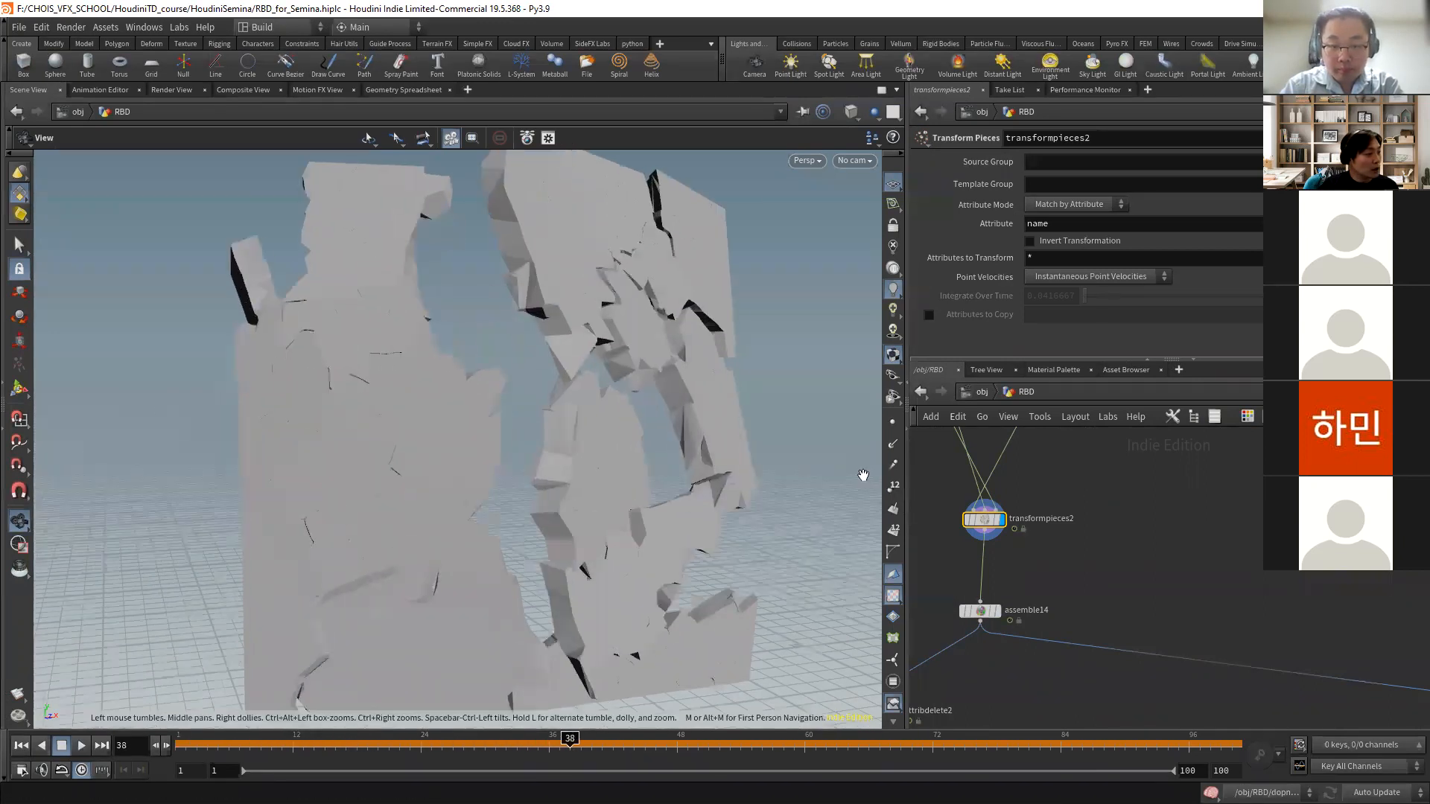
pyautogui.moveTo(443, 198); pyautogui.dragTo(496, 379)
pyautogui.moveTo(543, 451); pyautogui.dragTo(679, 265)
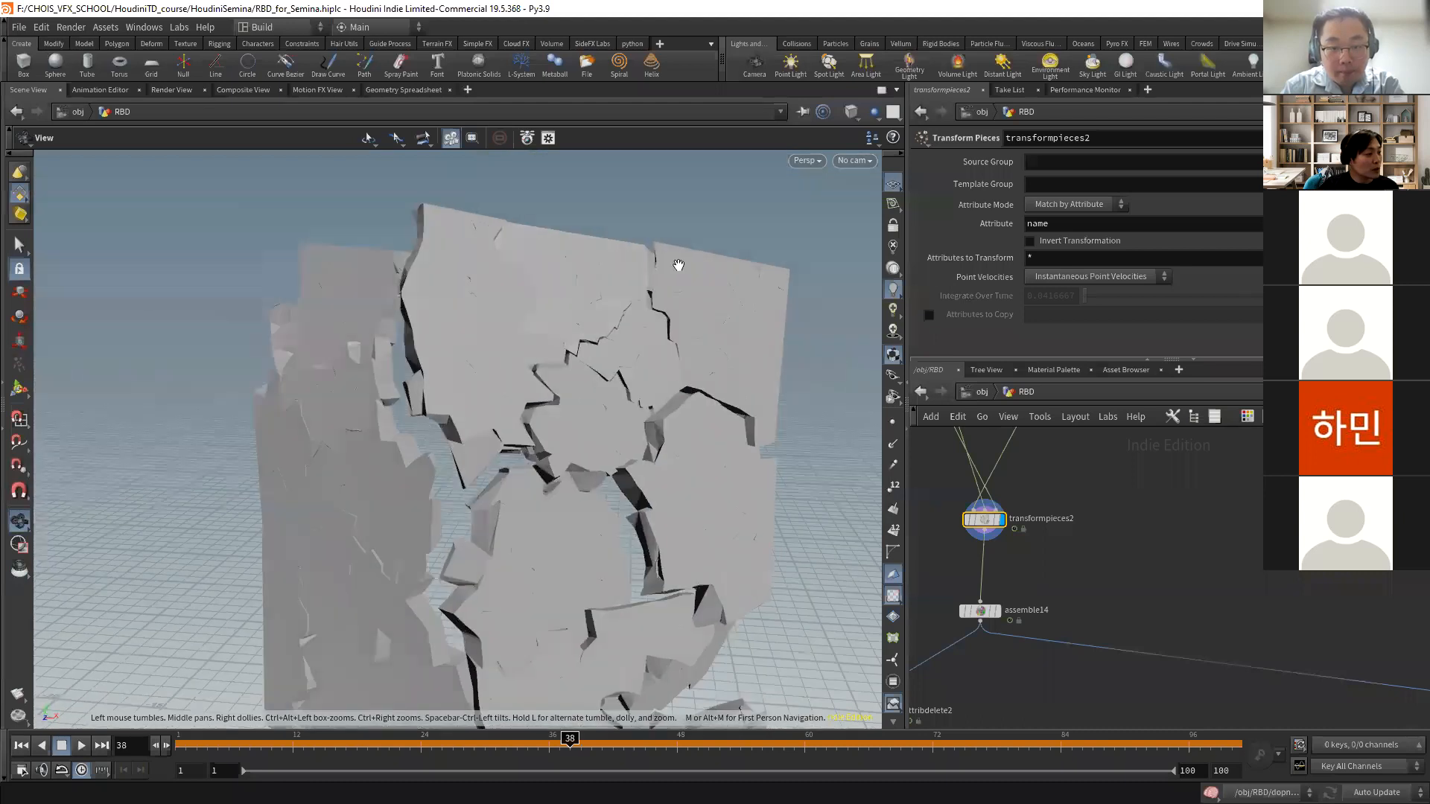
pyautogui.moveTo(686, 506); pyautogui.dragTo(568, 499, button='right')
pyautogui.moveTo(568, 499); pyautogui.dragTo(602, 483, button='middle')
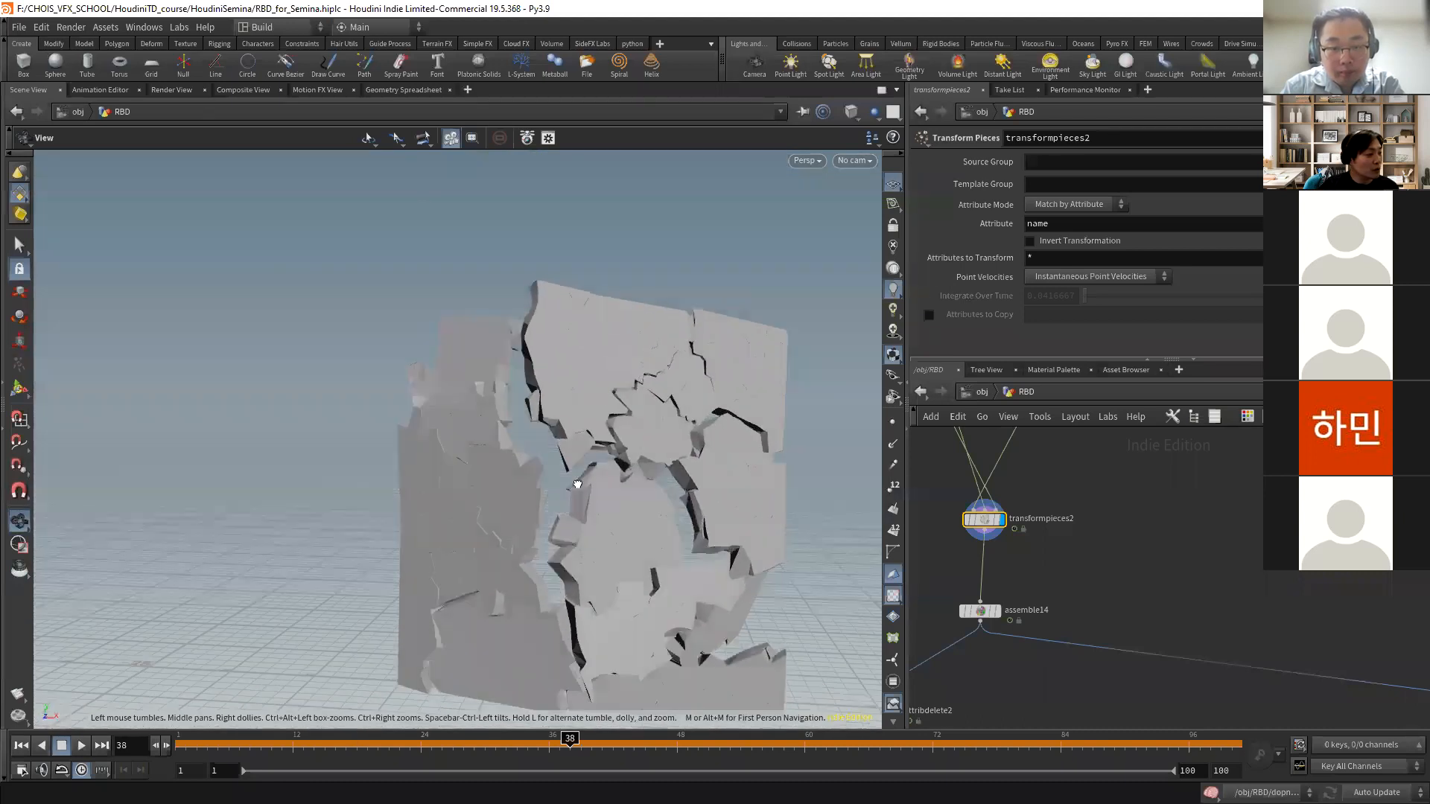
pyautogui.moveTo(602, 483); pyautogui.dragTo(651, 469)
# - Advance the timeline to frame 49 and display assemble14
pyautogui.moveTo(572, 747); pyautogui.dragTo(687, 747)
pyautogui.scroll(-2, 1132, 580)
pyautogui.moveTo(1099, 587)
pyautogui.mouseDown(button='middle')
pyautogui.moveTo(1002, 511)
pyautogui.moveTo(1123, 573)
pyautogui.mouseUp(button='middle')
pyautogui.scroll(2, 1003, 512)
pyautogui.click(1013, 550)
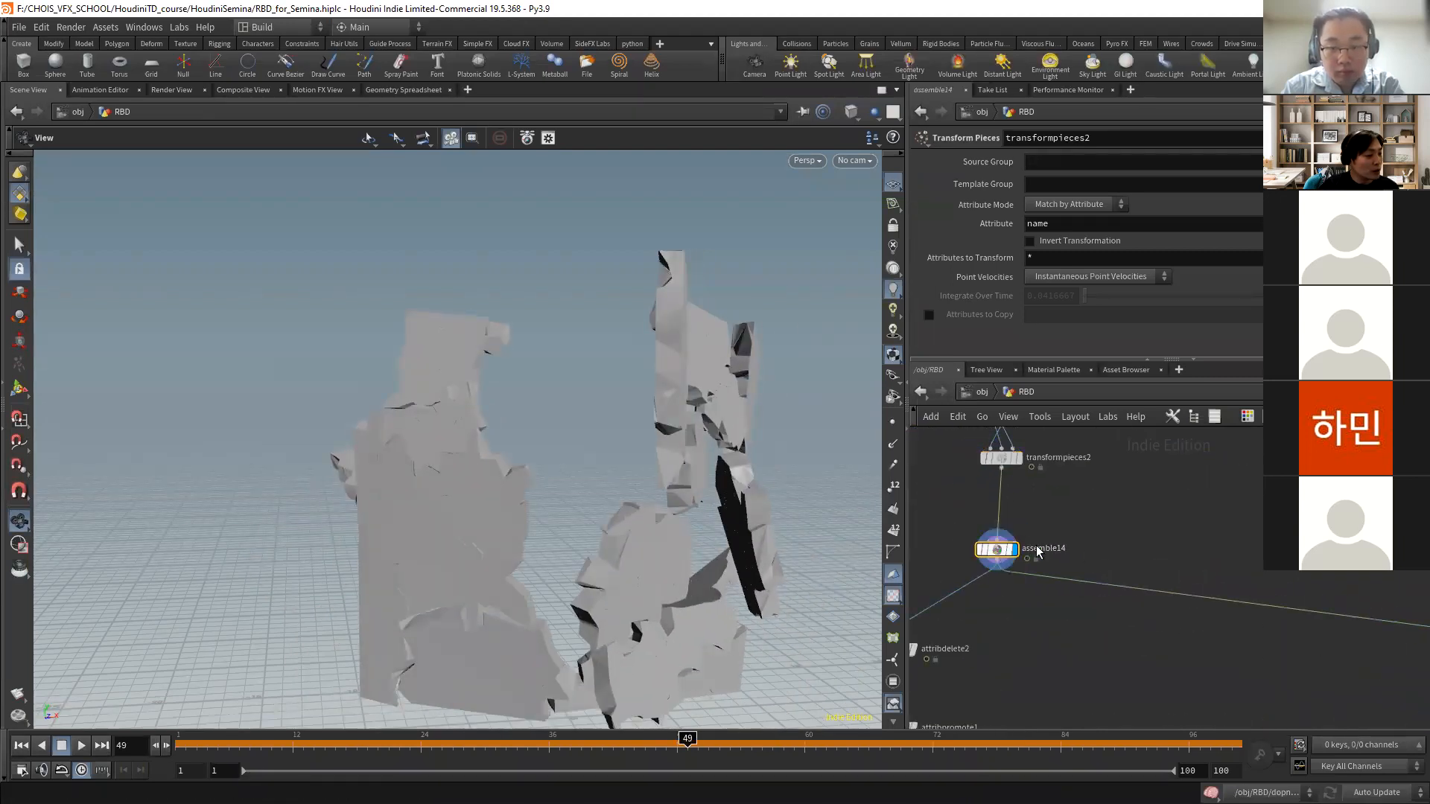
# - Examine the branches below assemble14 along with its settings and node information
pyautogui.scroll(-4, 1154, 540)
pyautogui.moveTo(1287, 505); pyautogui.dragTo(1120, 547, button='middle')
pyautogui.scroll(-3, 1102, 587)
pyautogui.scroll(5, 1102, 534)
pyautogui.scroll(2, 1104, 517)
pyautogui.moveTo(1112, 640); pyautogui.dragTo(1143, 484, button='middle')
pyautogui.moveTo(1019, 512); pyautogui.dragTo(1251, 564, button='middle')
pyautogui.scroll(-3, 1169, 551)
pyautogui.scroll(3, 1087, 549)
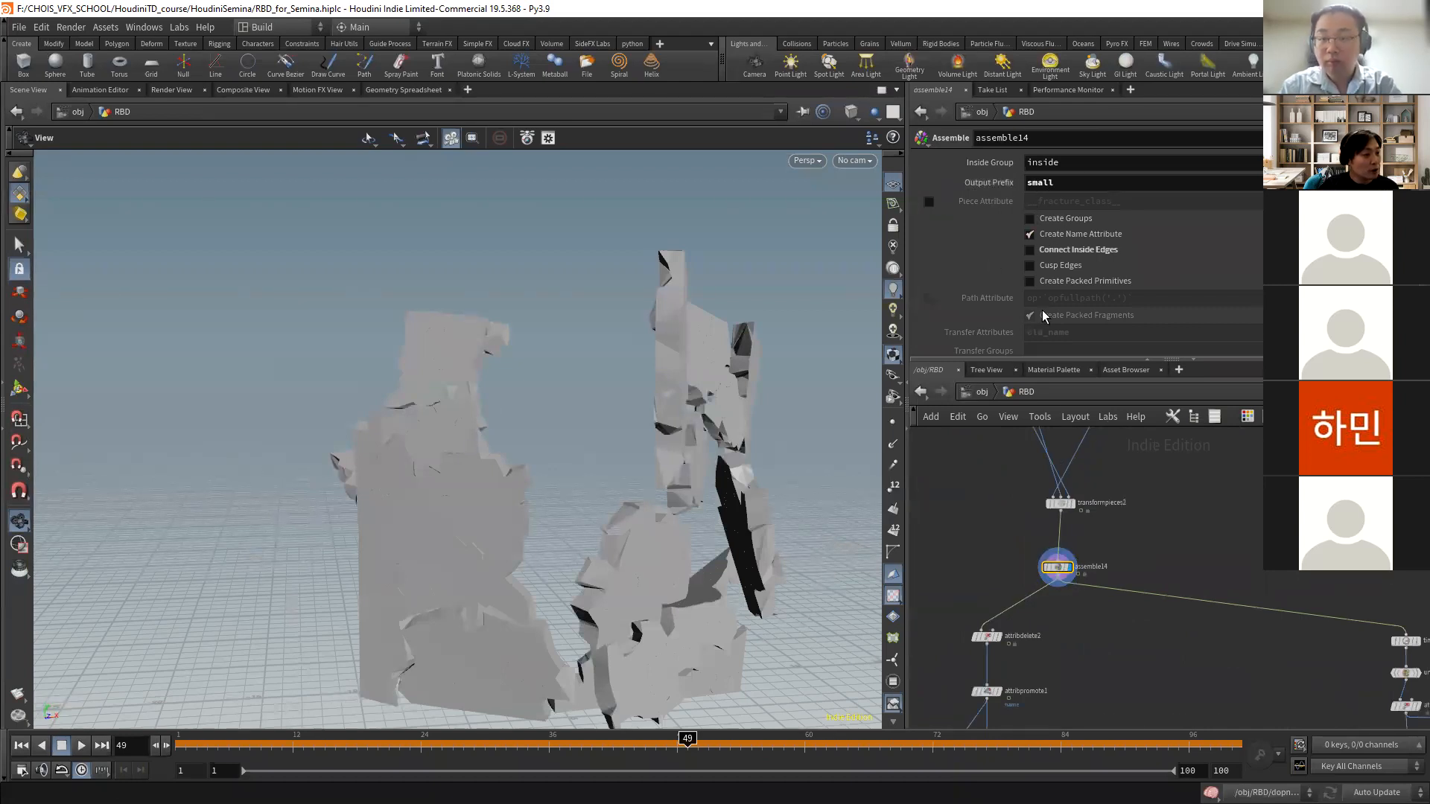
pyautogui.moveTo(1068, 571); pyautogui.dragTo(1020, 588, button='middle')
pyautogui.middleClick(1021, 588)
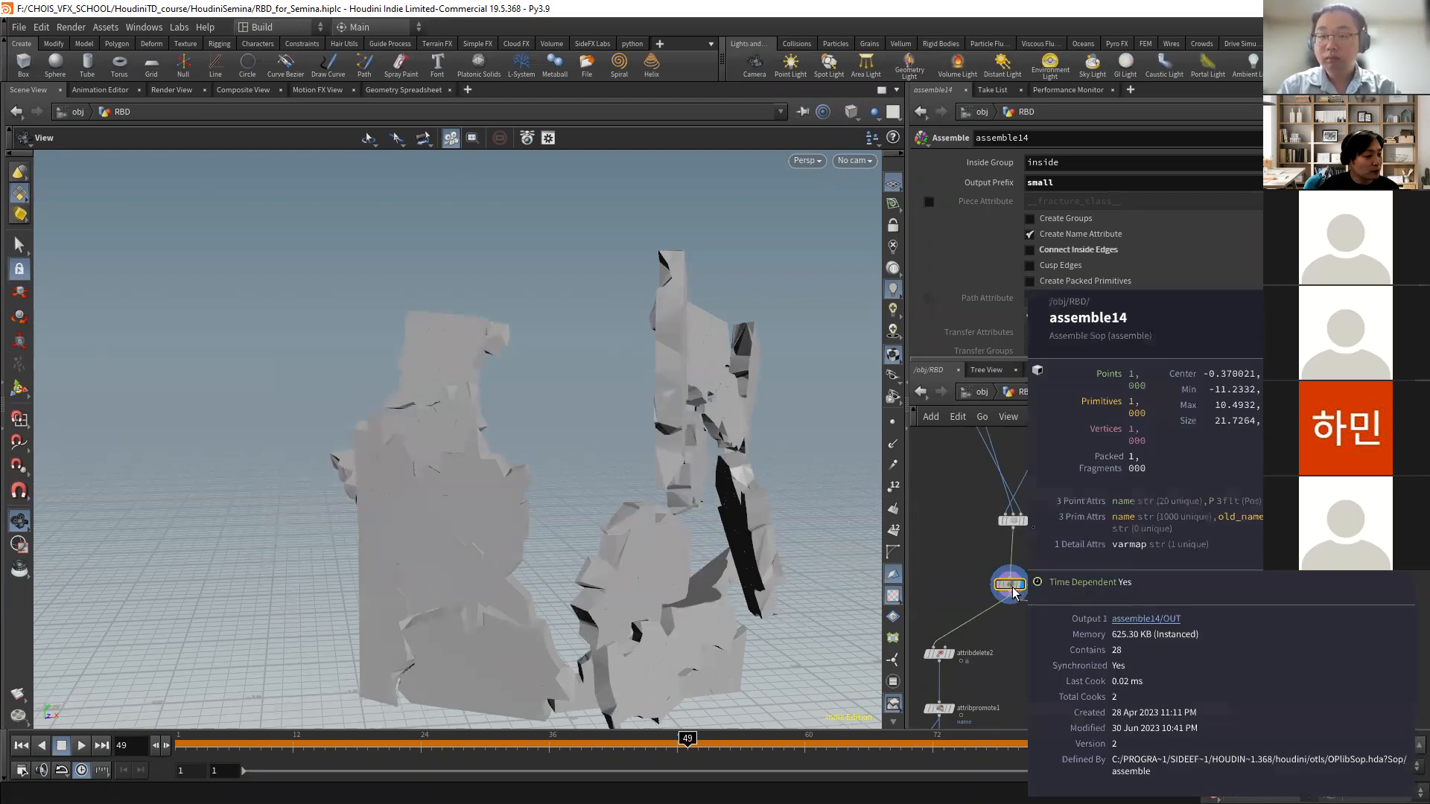
# - Examine assemble14's point and primitive name attributes in the Geometry Spreadsheet
pyautogui.moveTo(1115, 587); pyautogui.dragTo(1015, 702, button='middle')
pyautogui.moveTo(988, 518); pyautogui.dragTo(1024, 405, button='middle')
pyautogui.click(390, 92)
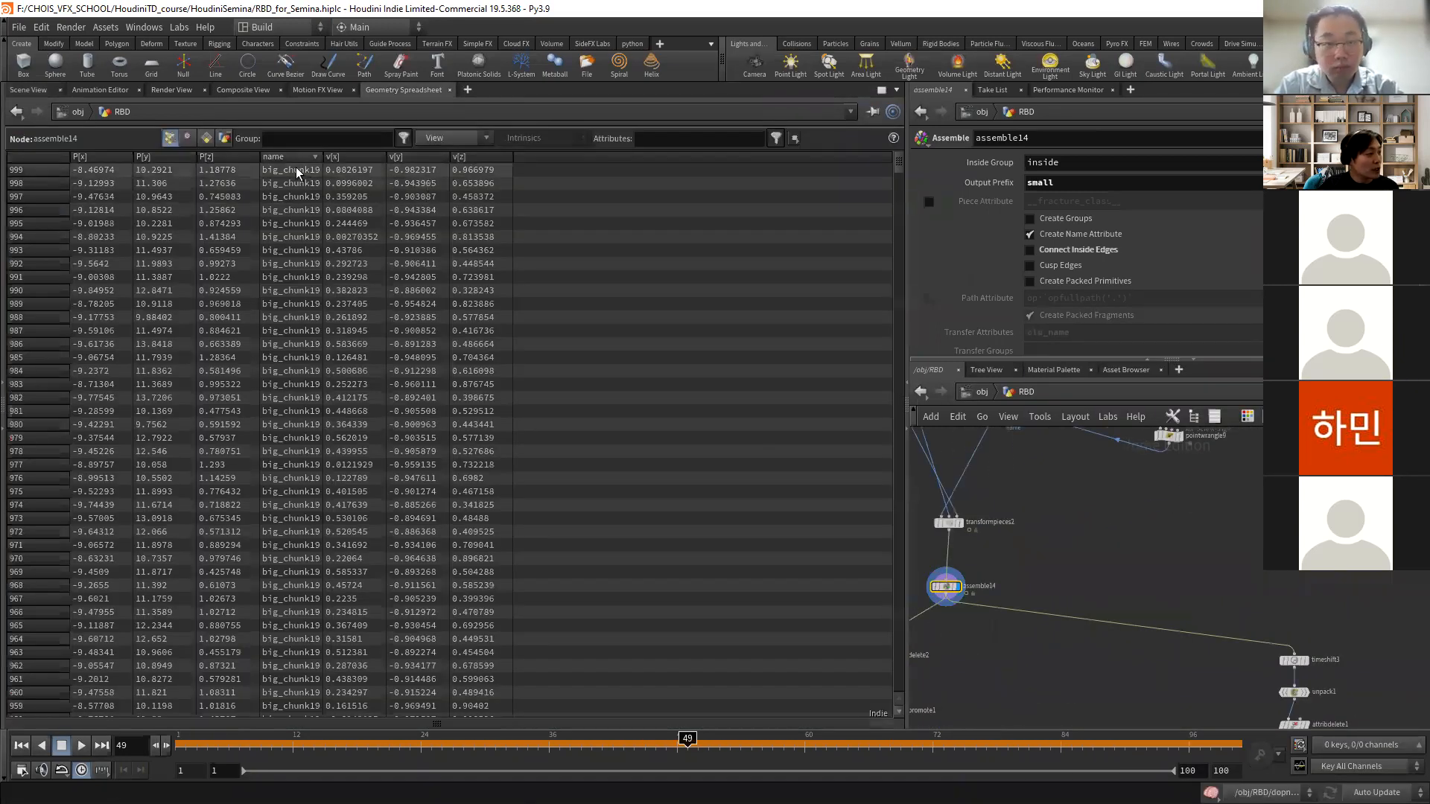
pyautogui.click(206, 137)
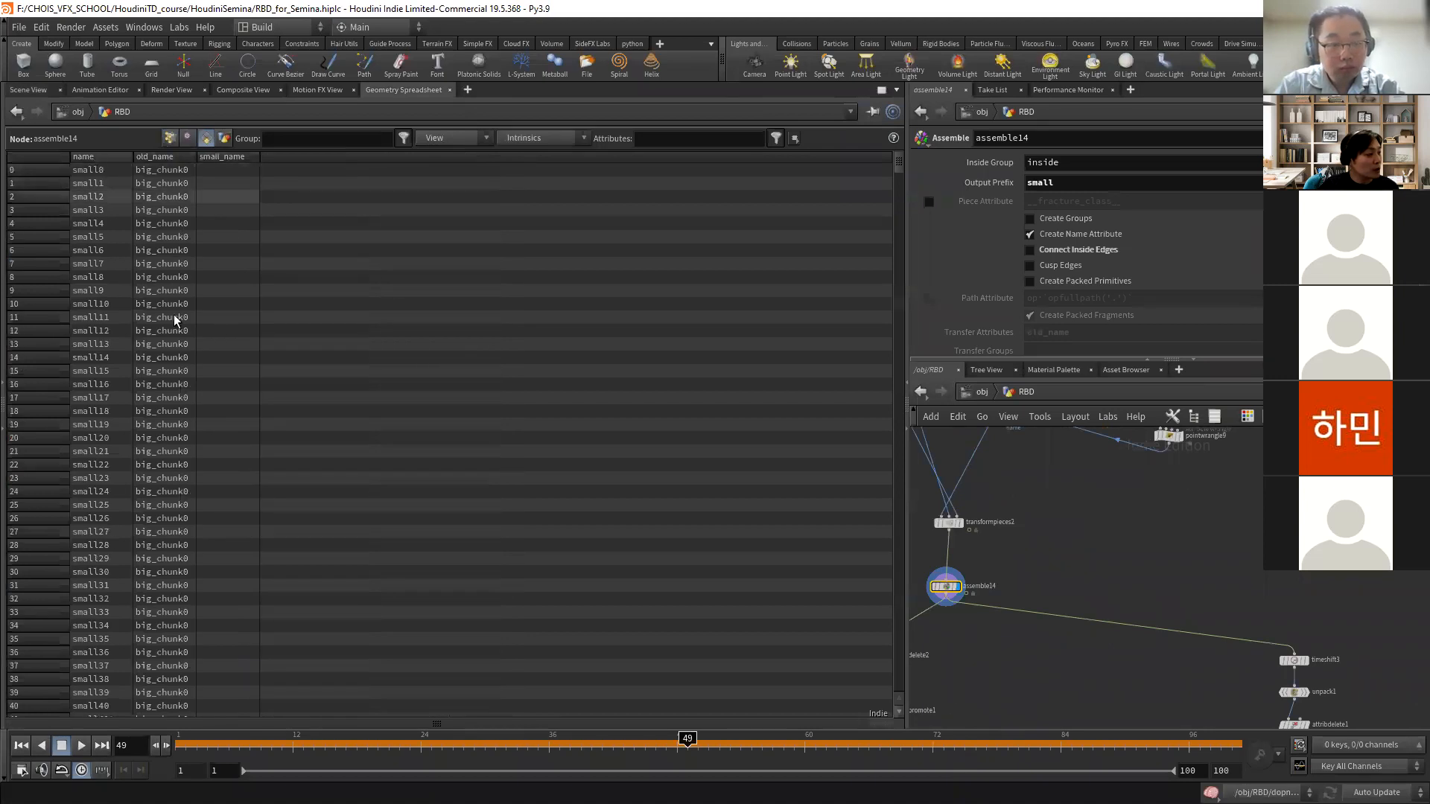
# - Display timeshift3 and then unpack1 in the viewport, and check unpack1's node information
pyautogui.click(28, 90)
pyautogui.scroll(-2, 1214, 533)
pyautogui.moveTo(1278, 622); pyautogui.dragTo(1147, 491, button='middle')
pyautogui.scroll(3, 1151, 491)
pyautogui.click(1140, 496)
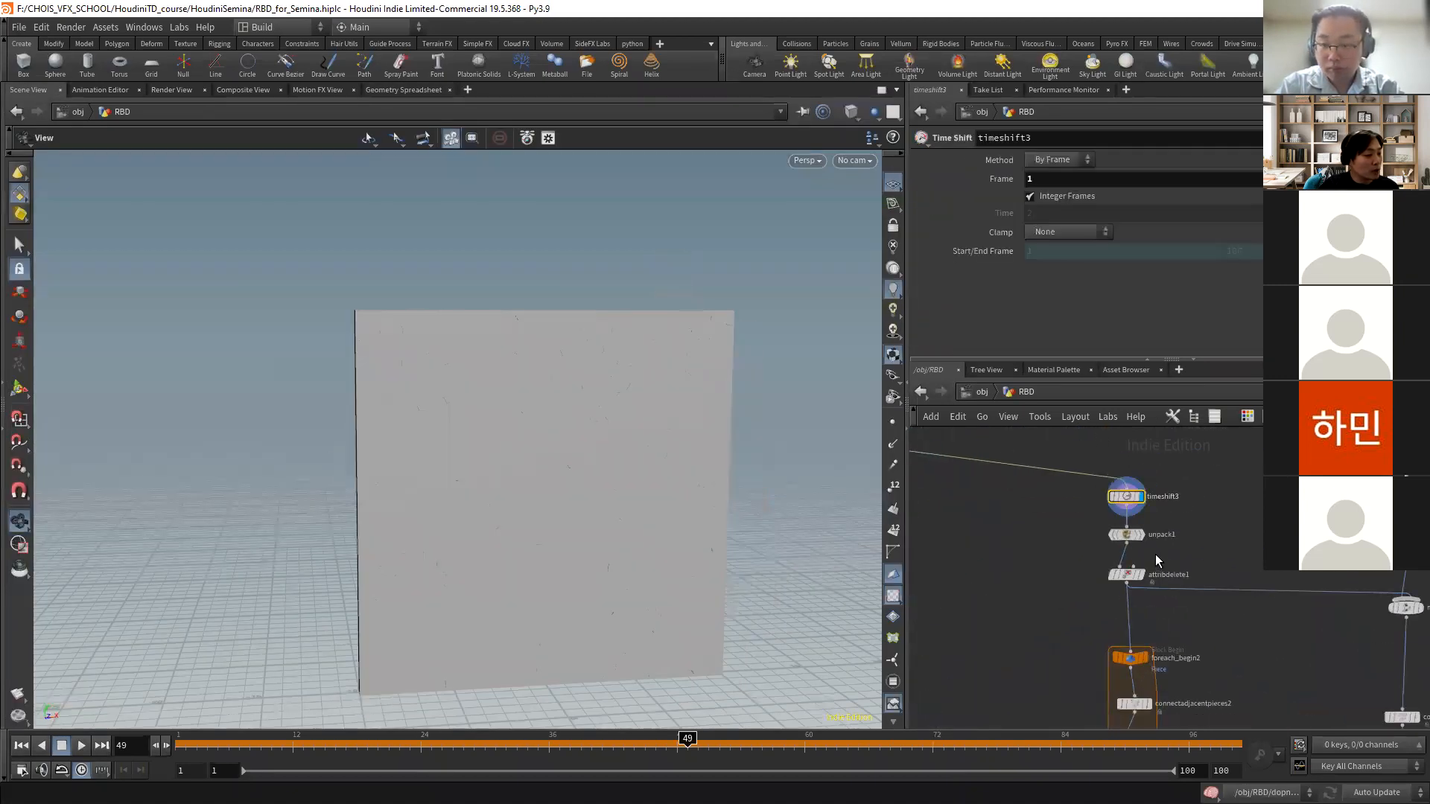
pyautogui.click(1142, 534)
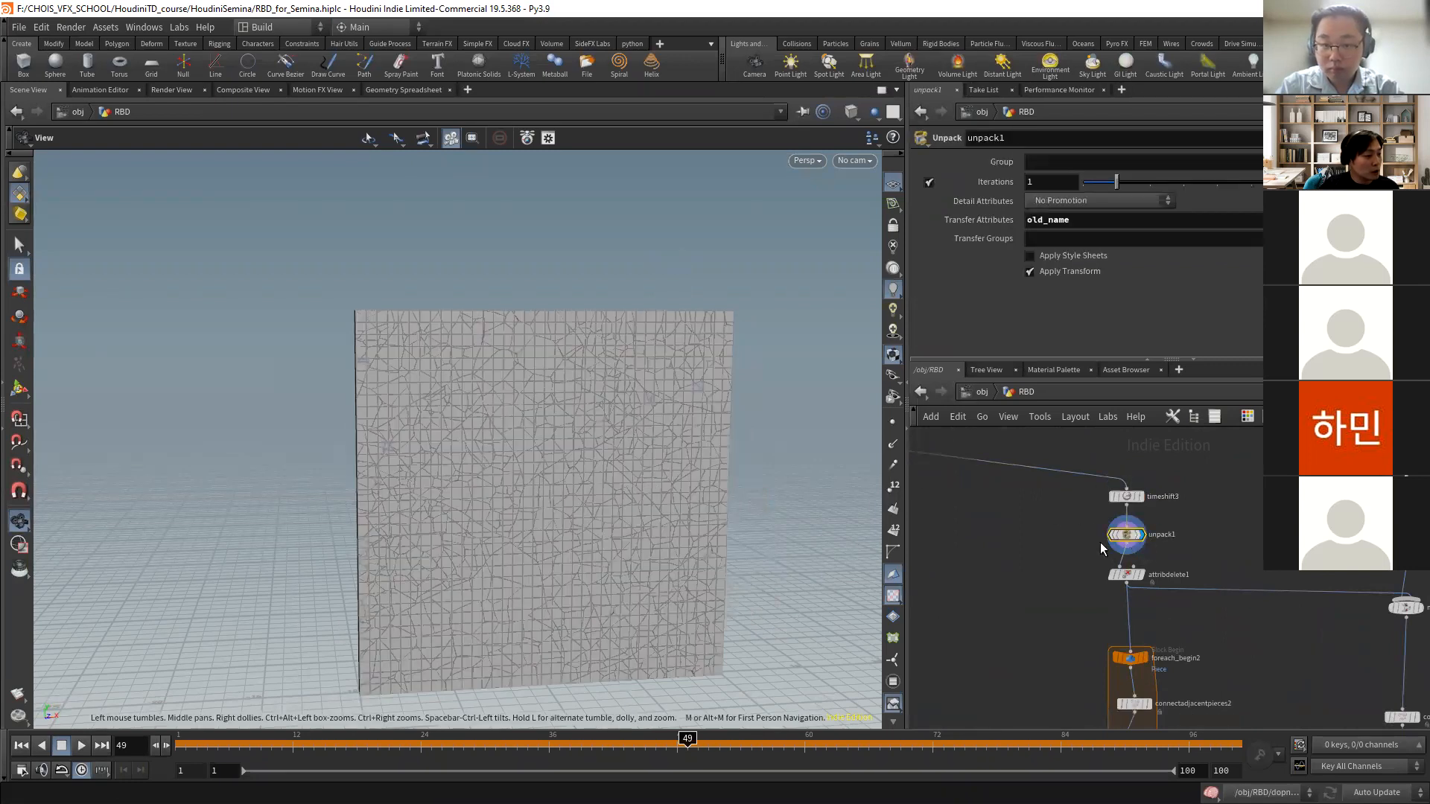
pyautogui.middleClick(1124, 539)
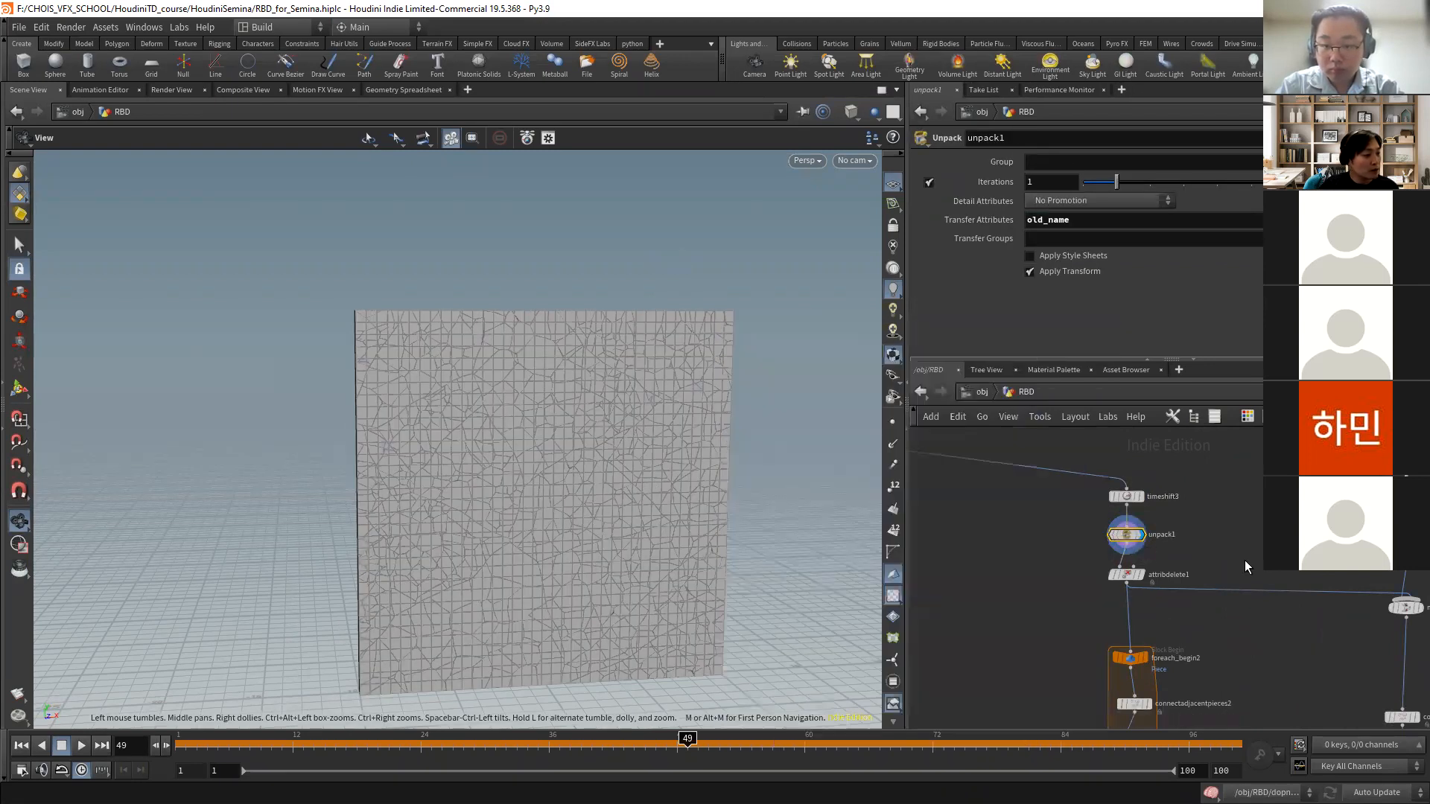
# - Display attribdelete1 below unpack1 and check its node information
pyautogui.moveTo(1166, 595); pyautogui.dragTo(1114, 517, button='middle')
pyautogui.scroll(2, 1112, 516)
pyautogui.click(1085, 493)
pyautogui.middleClick(1070, 494)
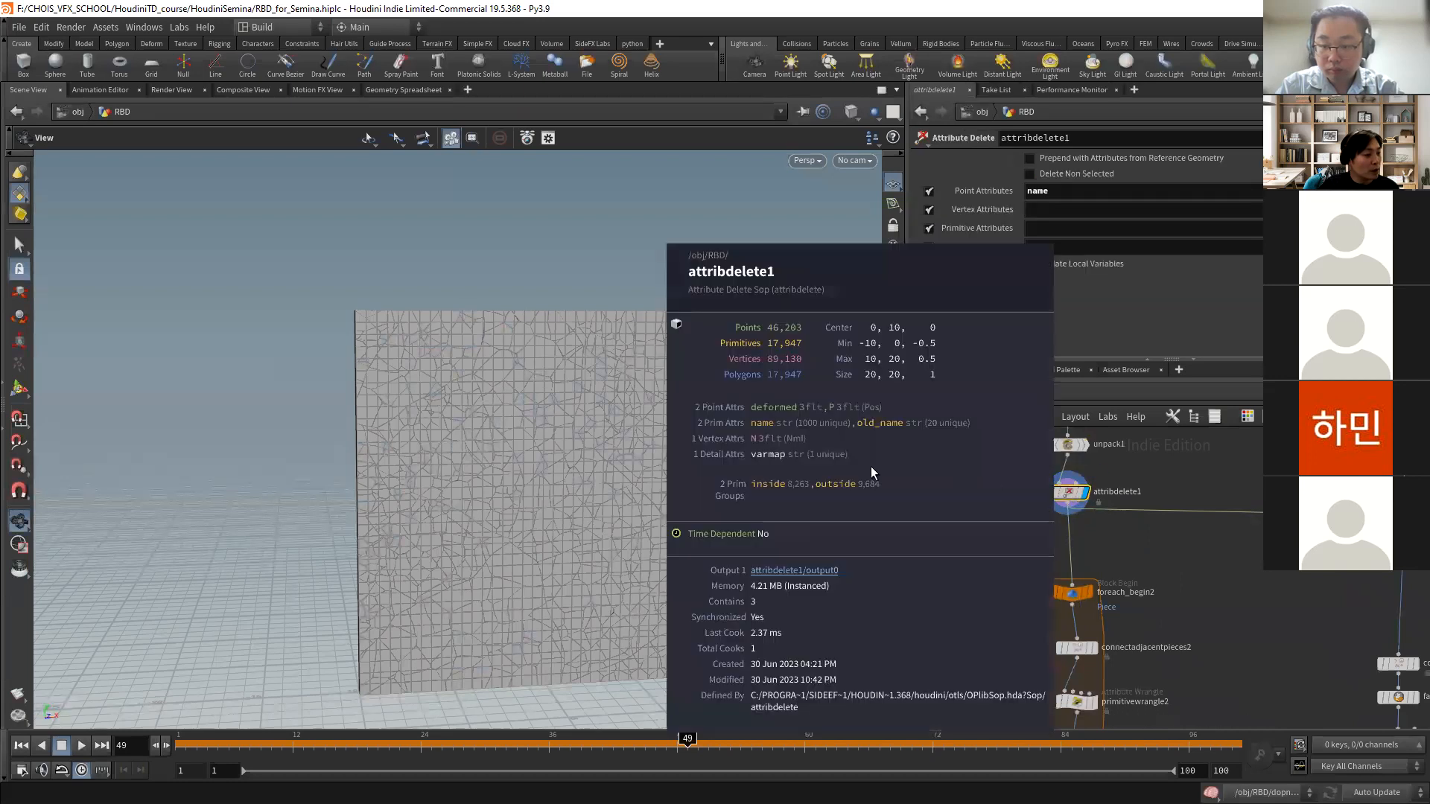
# - Examine the pin constraint branch from the merge node through connectadjacentpieces1 to the VEX code in primitivewrangle1
pyautogui.scroll(-5, 1210, 506)
pyautogui.moveTo(1236, 497); pyautogui.dragTo(1184, 495, button='middle')
pyautogui.scroll(4, 1193, 520)
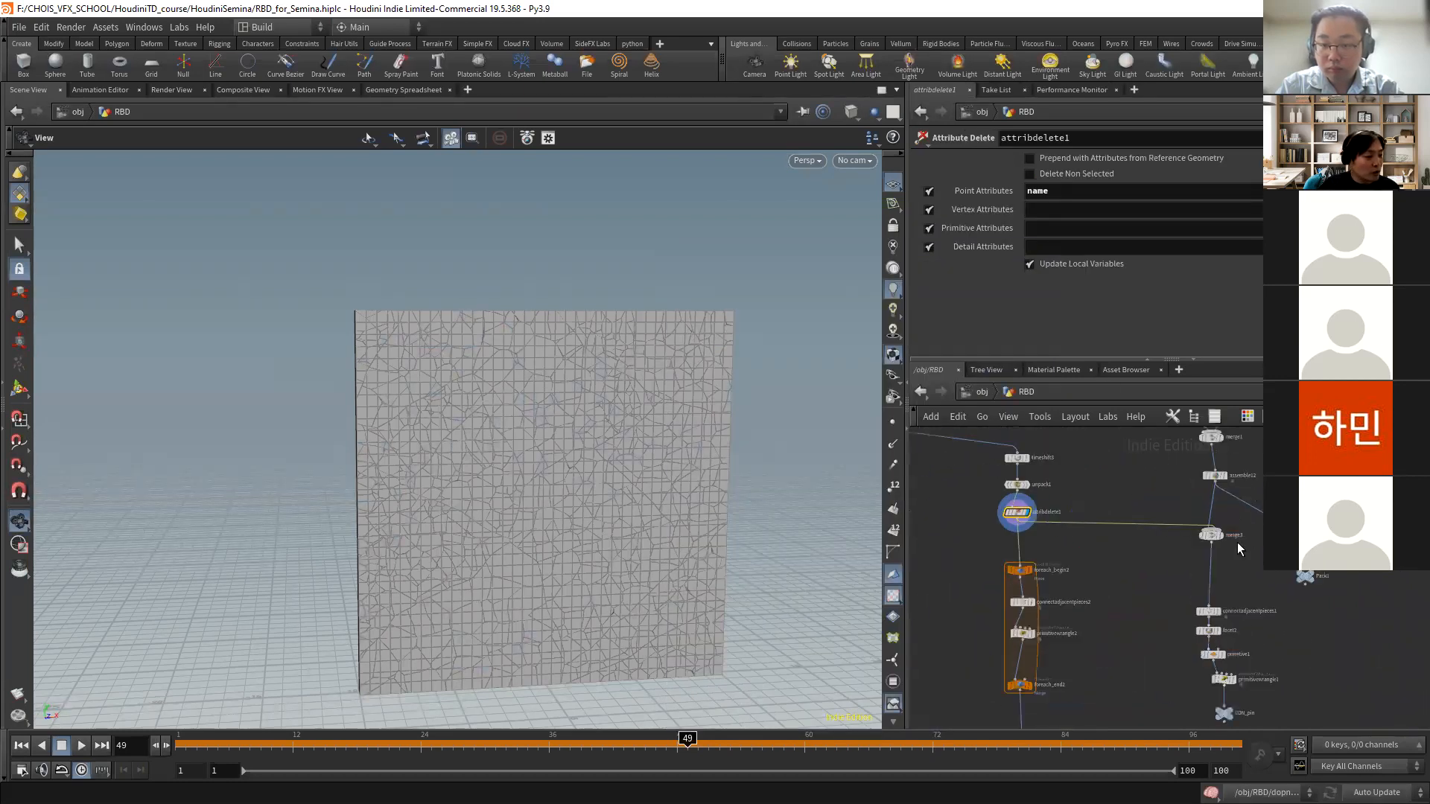
pyautogui.click(1218, 537)
pyautogui.click(1215, 540)
pyautogui.moveTo(1217, 546); pyautogui.dragTo(1170, 441, button='middle')
pyautogui.scroll(3, 1178, 509)
pyautogui.click(1151, 502)
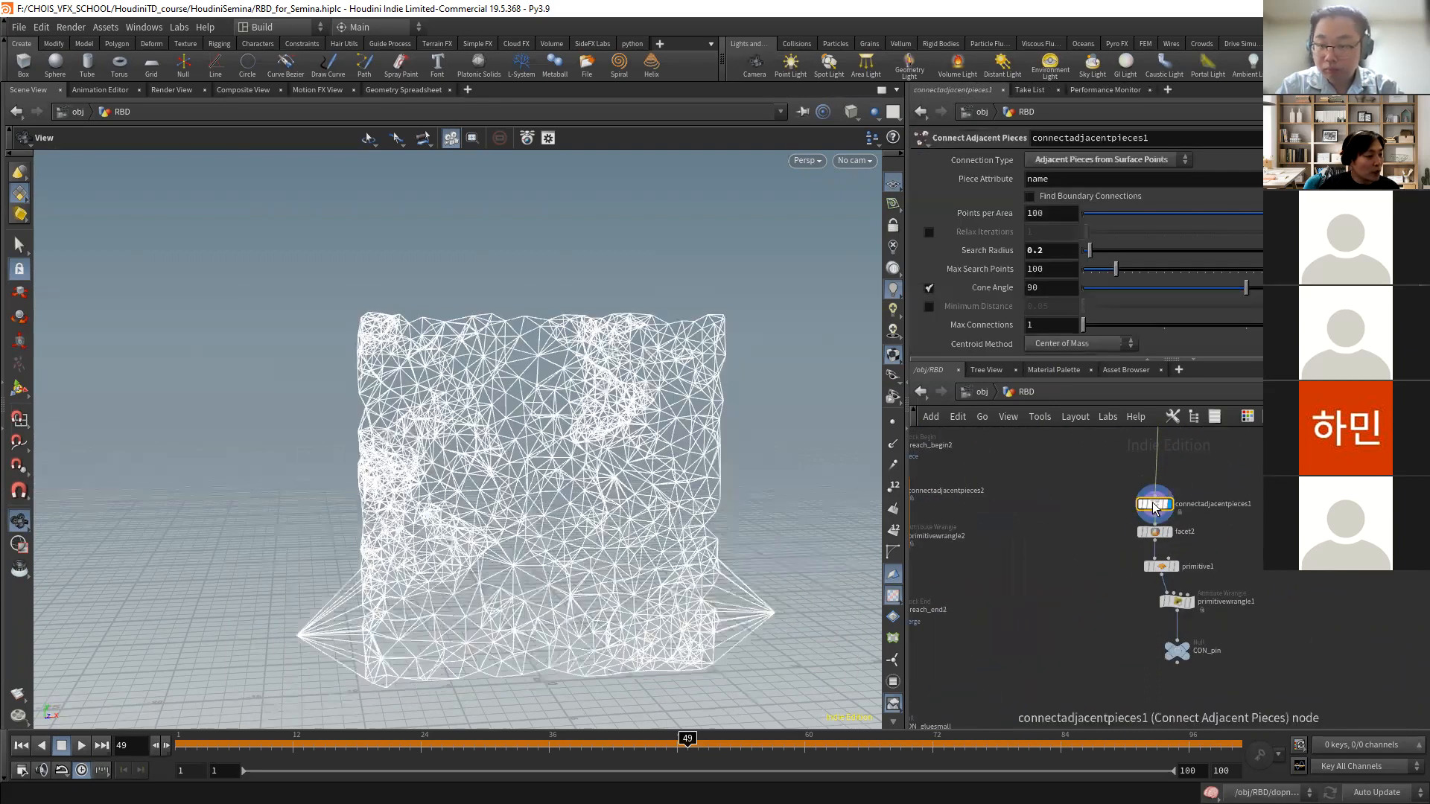
pyautogui.scroll(2, 1179, 554)
pyautogui.click(1178, 576)
pyautogui.click(1204, 633)
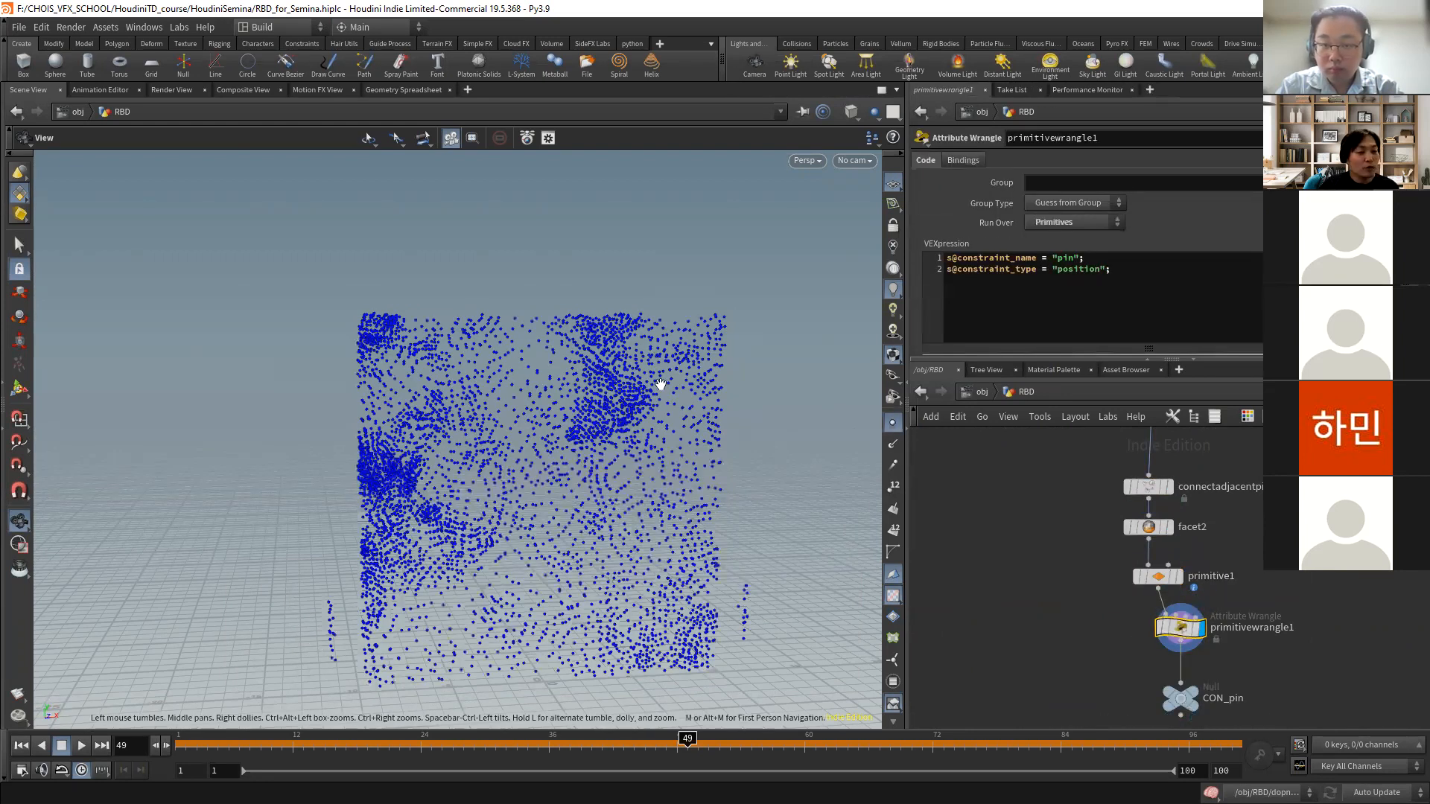
pyautogui.scroll(-3, 1064, 530)
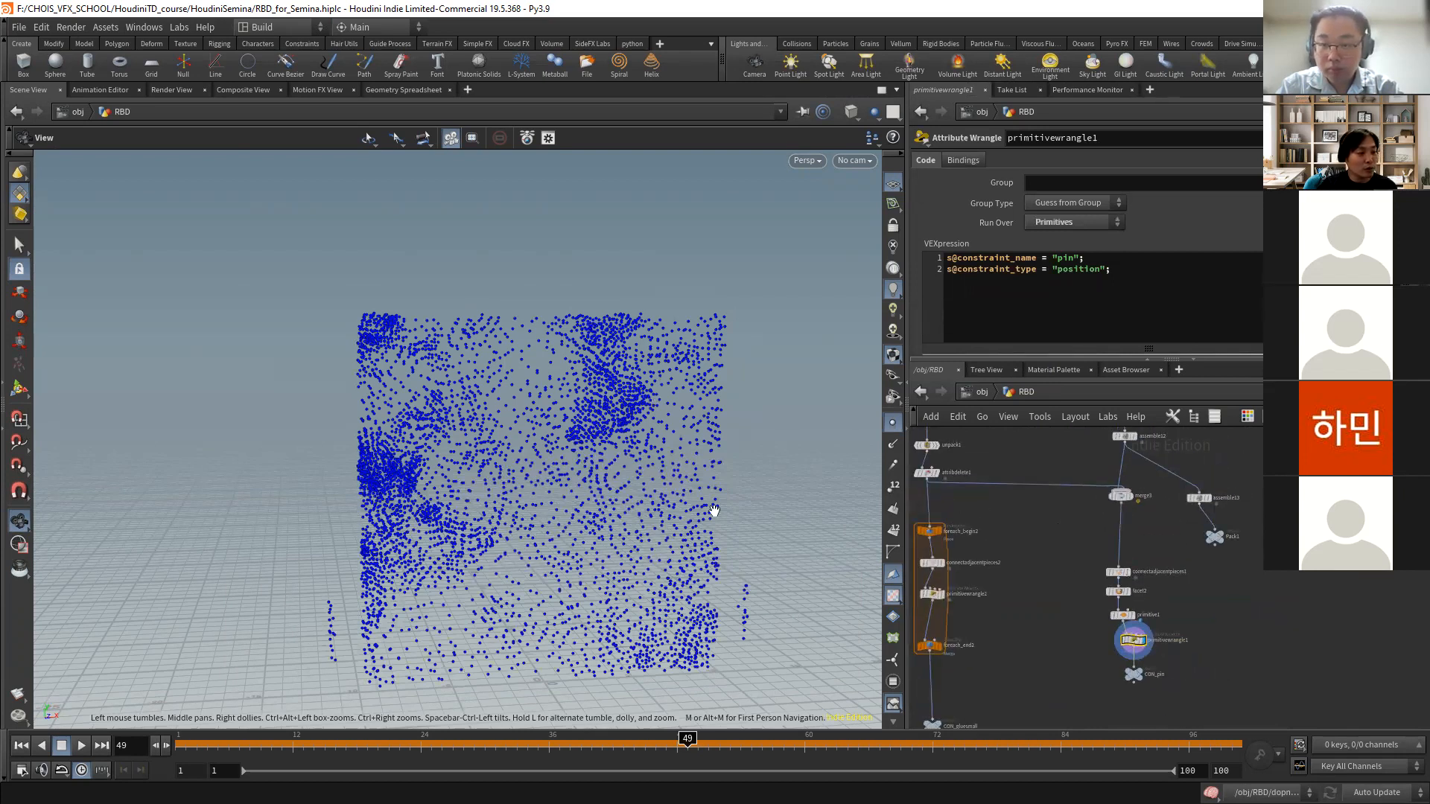
# - Display attribdelete1 again and turn off point display in the viewport
pyautogui.scroll(4, 1106, 607)
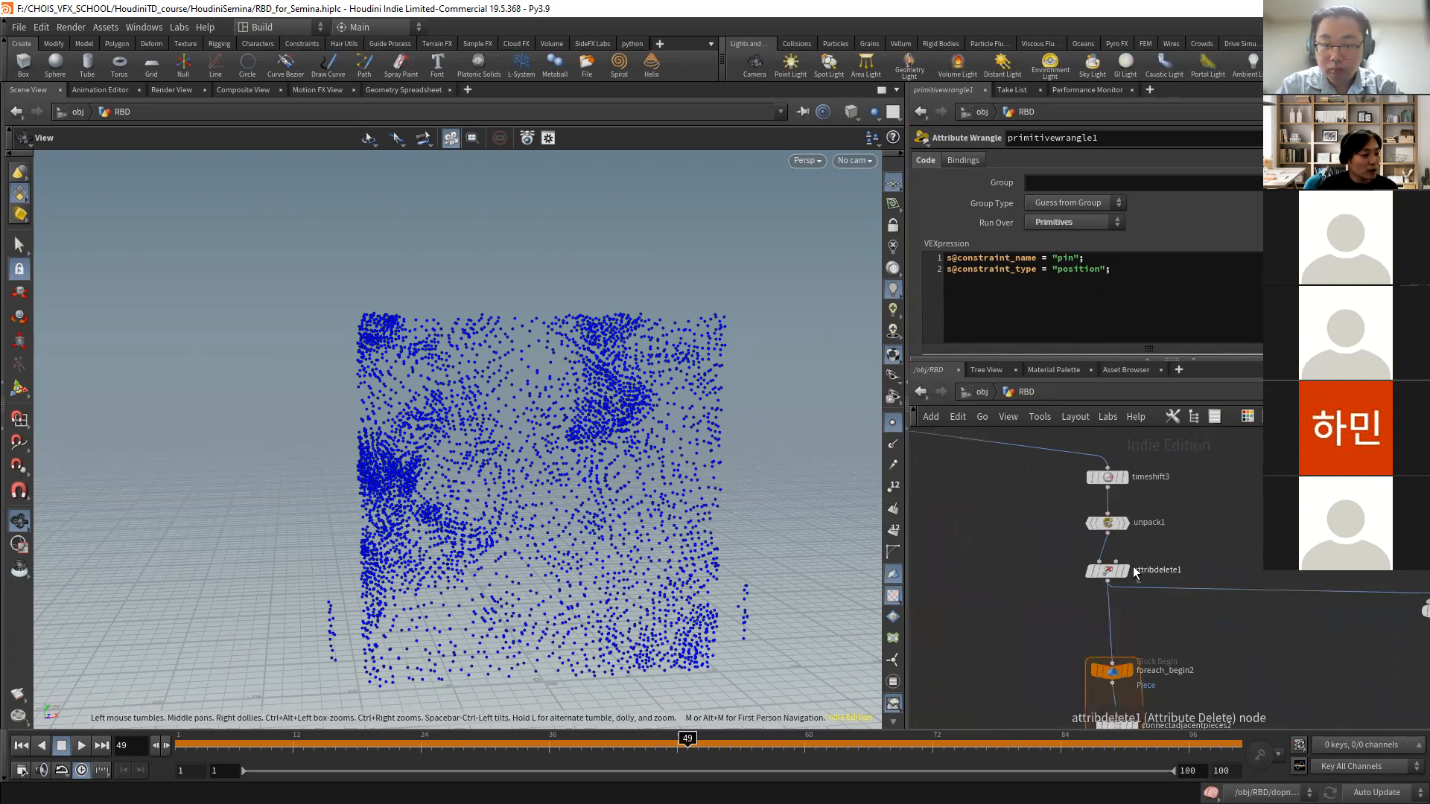
pyautogui.click(1124, 571)
pyautogui.click(1107, 569)
pyautogui.moveTo(1190, 572); pyautogui.dragTo(1188, 566, button='middle')
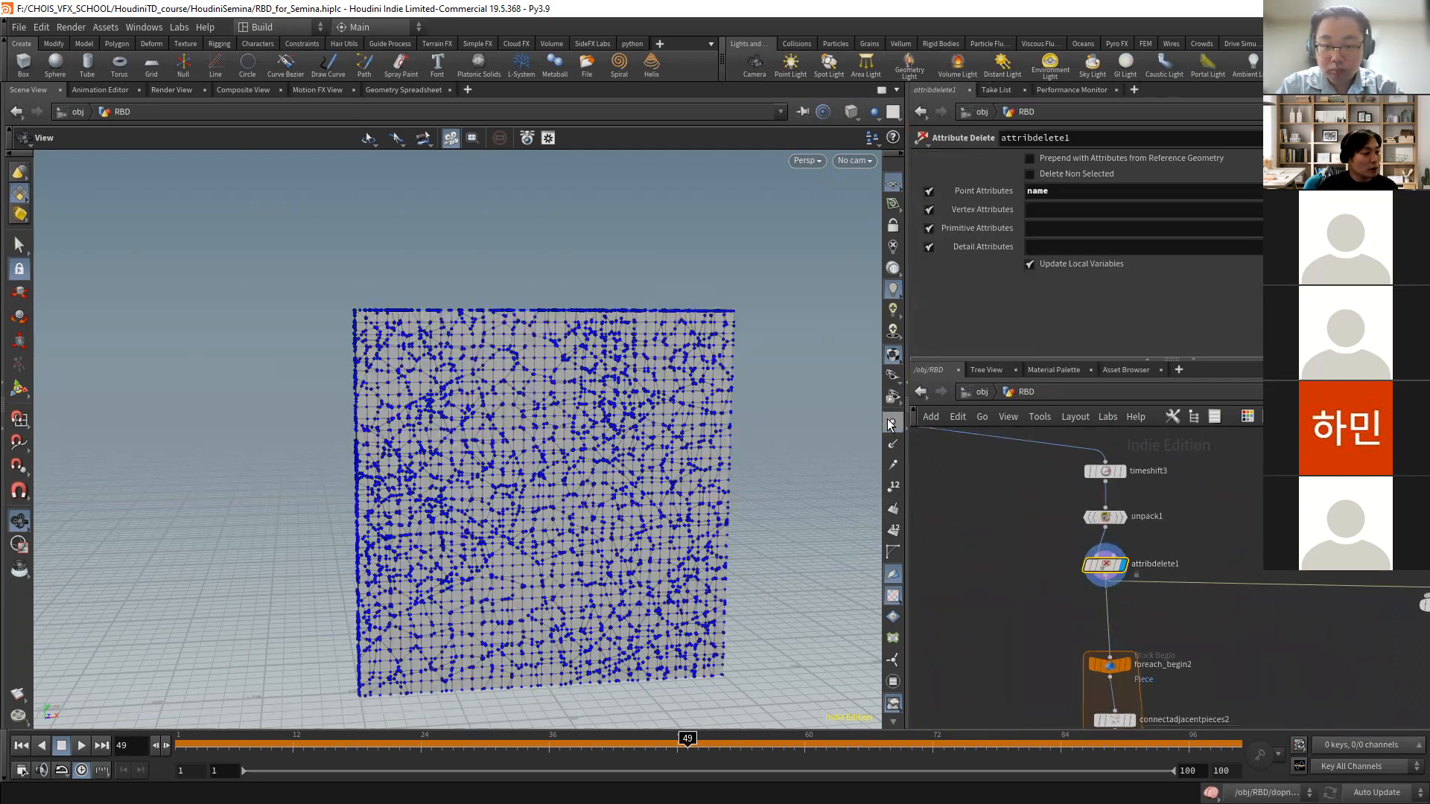
pyautogui.click(890, 424)
# - Examine the for-each loop below attribdelete1, displaying its end node and checking connectadjacentpieces2's settings
pyautogui.moveTo(1213, 512); pyautogui.dragTo(1214, 484, button='middle')
pyautogui.moveTo(1208, 666); pyautogui.dragTo(1220, 524, button='middle')
pyautogui.click(1143, 552)
pyautogui.scroll(-1, 1169, 684)
pyautogui.moveTo(1169, 684); pyautogui.dragTo(1157, 605, button='middle')
pyautogui.click(1137, 611)
pyautogui.moveTo(1198, 653); pyautogui.dragTo(1222, 581, button='middle')
pyautogui.moveTo(606, 438); pyautogui.dragTo(543, 431)
pyautogui.scroll(-3, 1076, 616)
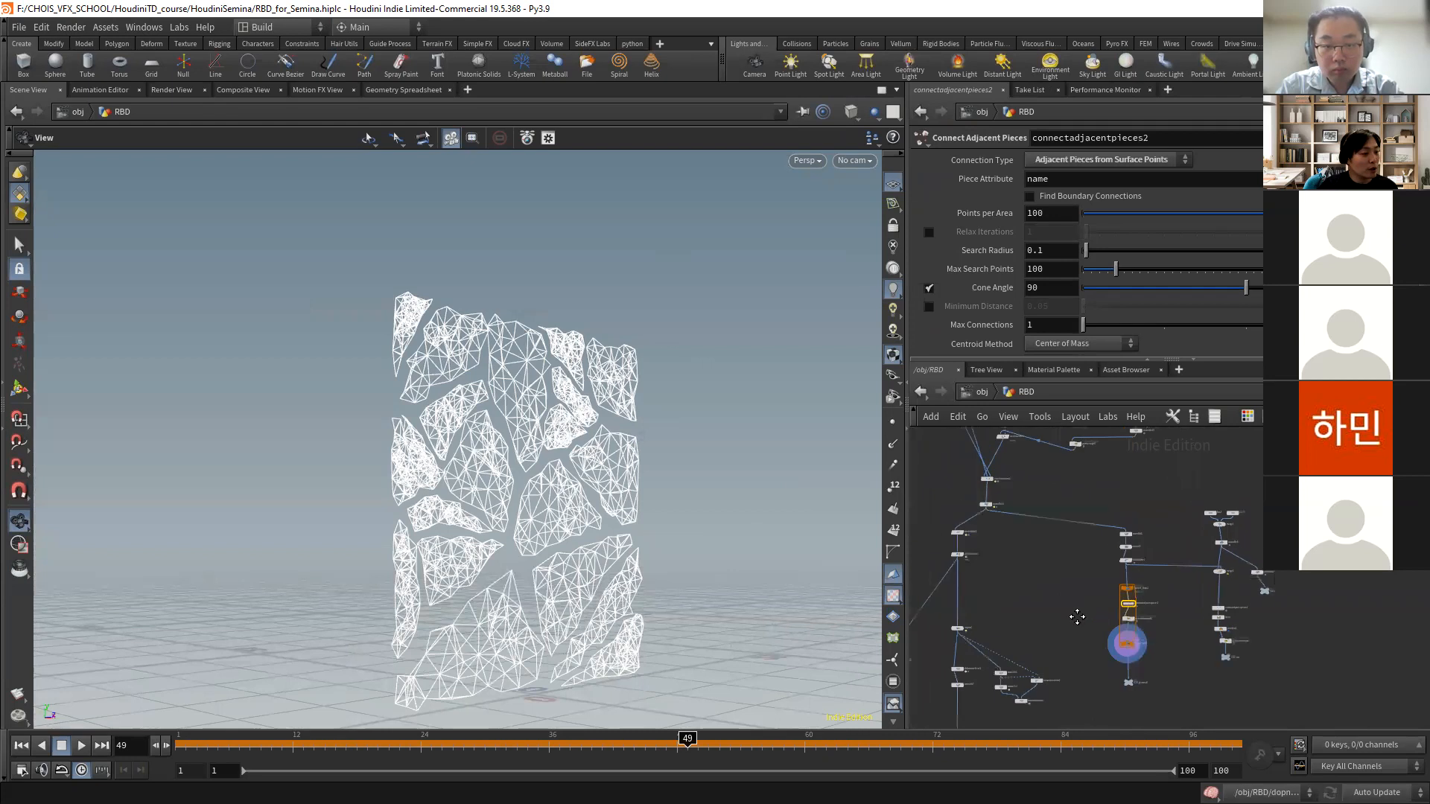
# - Select the nodes of the timeshift3 and pin constraint branches and move them farther from the main chain
pyautogui.moveTo(1077, 616); pyautogui.dragTo(1113, 608, button='middle')
pyautogui.moveTo(1139, 455); pyautogui.dragTo(1312, 705)
pyautogui.moveTo(1160, 526); pyautogui.dragTo(1304, 538)
# - Display assemble14 and then attribdelete2, and check assemble14's node information for its name attributes
pyautogui.moveTo(1054, 553); pyautogui.dragTo(1194, 585, button='middle')
pyautogui.scroll(4, 1175, 531)
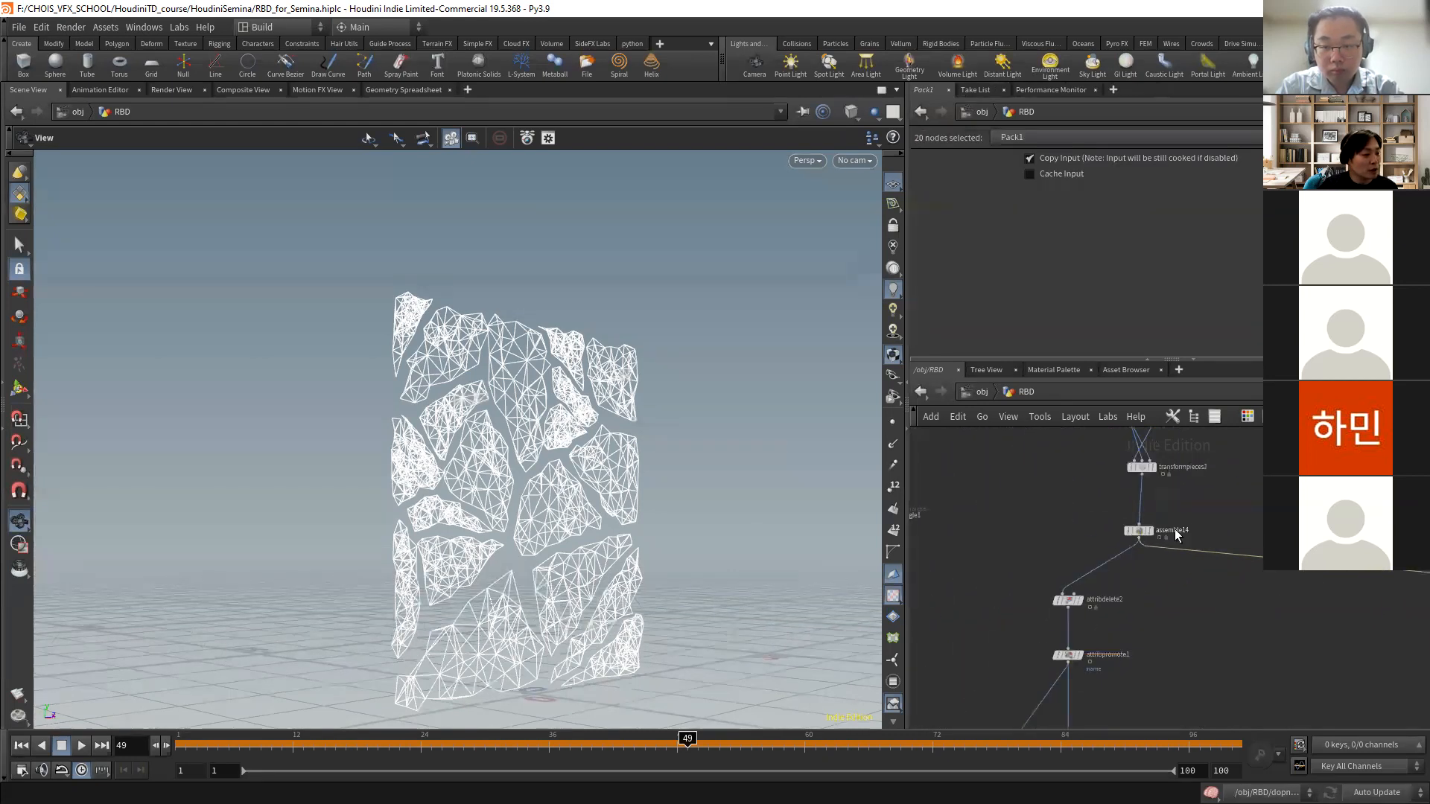
pyautogui.click(1119, 512)
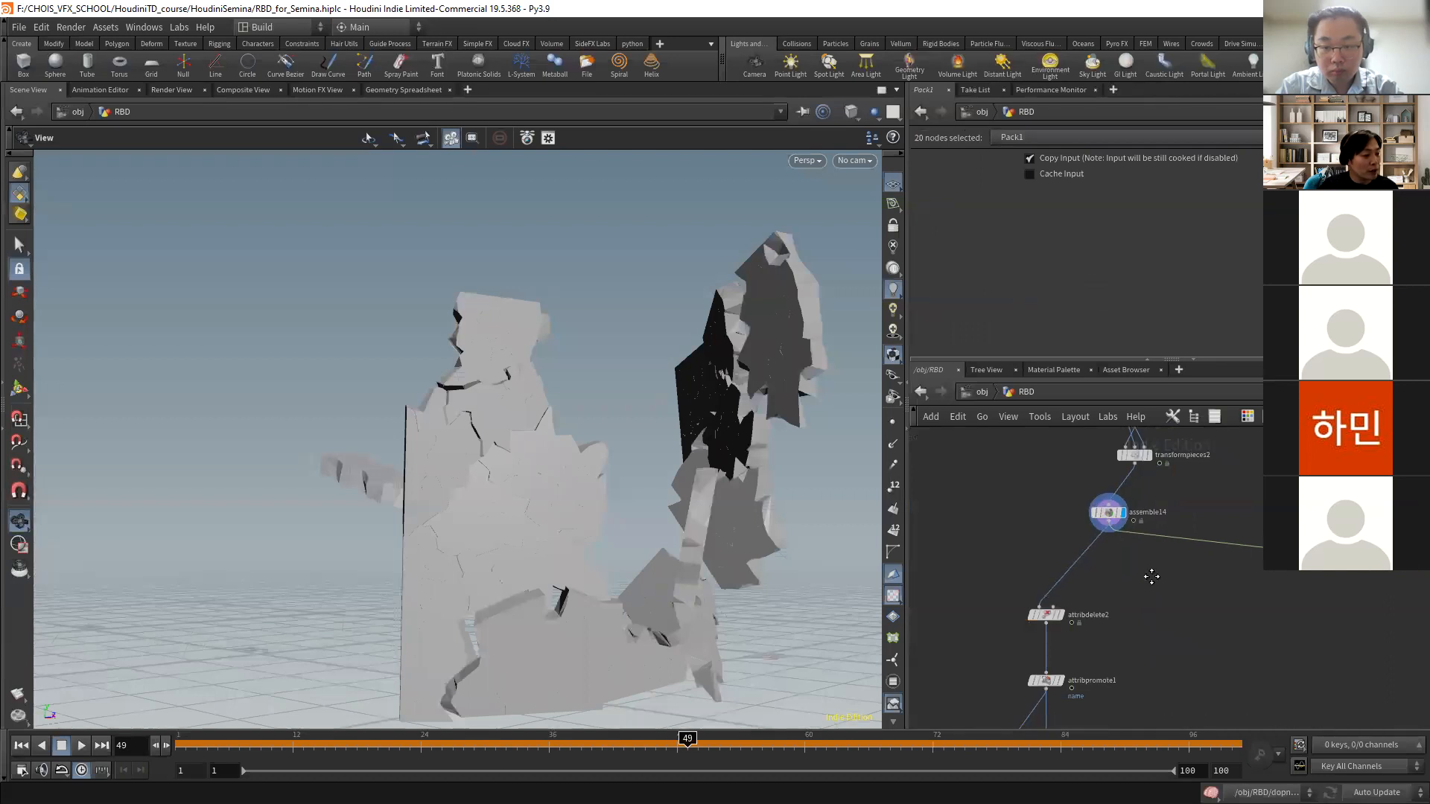
pyautogui.moveTo(1151, 577); pyautogui.dragTo(1194, 491)
pyautogui.scroll(1, 1161, 507)
pyautogui.click(1093, 535)
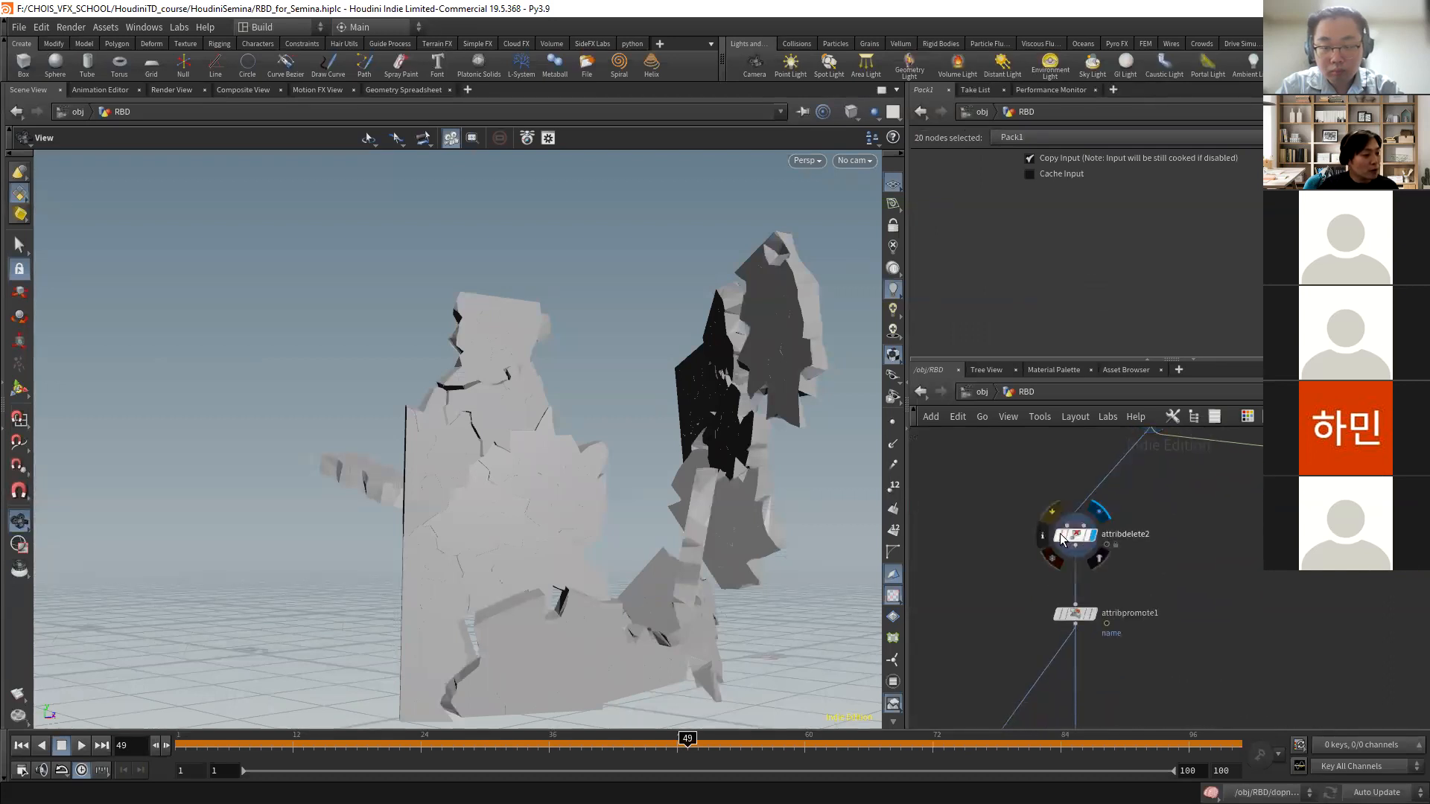
pyautogui.click(1075, 535)
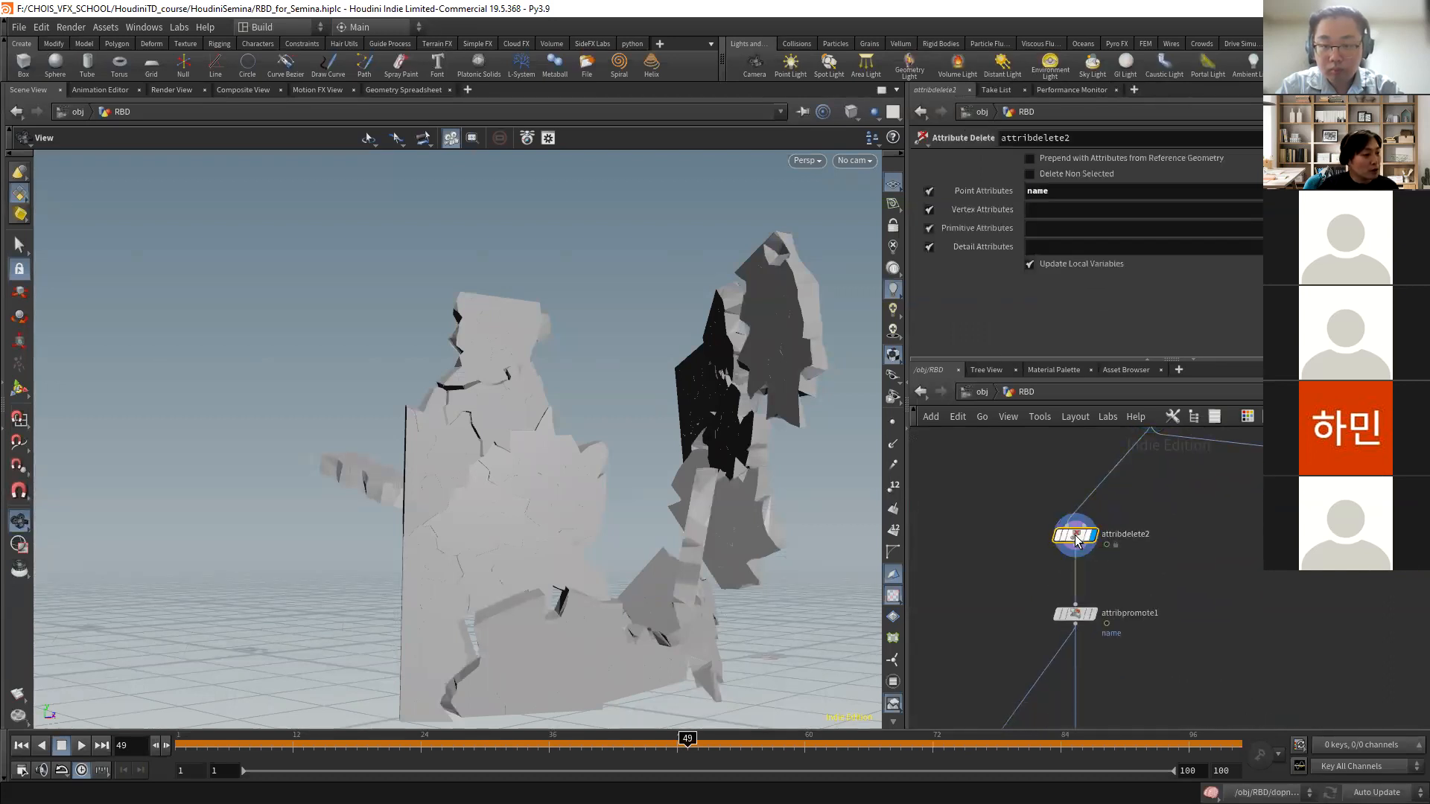
pyautogui.moveTo(1164, 514); pyautogui.dragTo(1140, 618, button='middle')
pyautogui.scroll(1, 1128, 533)
pyautogui.middleClick(1123, 507)
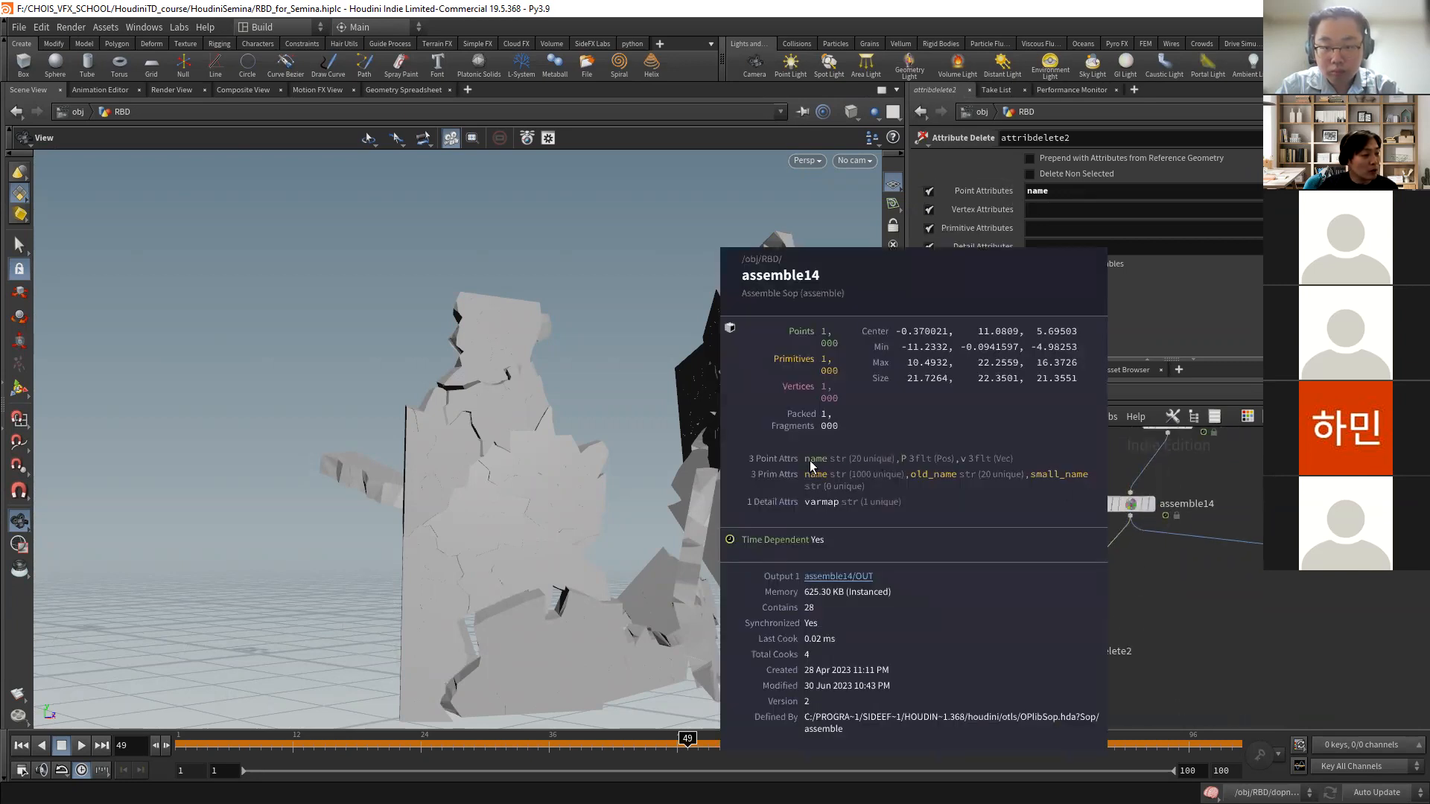
# - Display attribpromote1 and compare its primitive and point name attributes with attribdelete2's in the Geometry Spreadsheet
pyautogui.scroll(-5, 1213, 612)
pyautogui.moveTo(1192, 650); pyautogui.dragTo(1151, 541, button='middle')
pyautogui.scroll(4, 1131, 555)
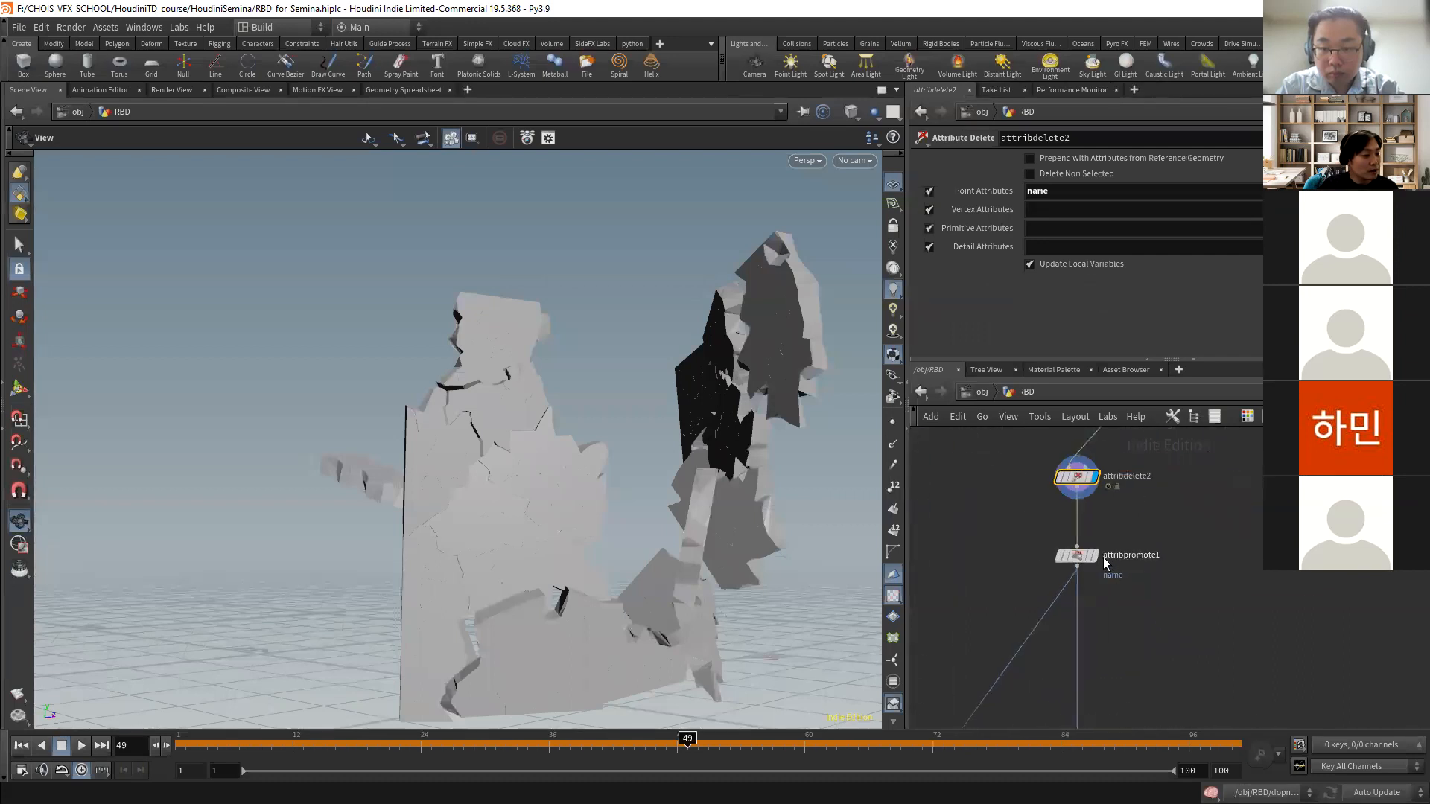
pyautogui.click(1076, 557)
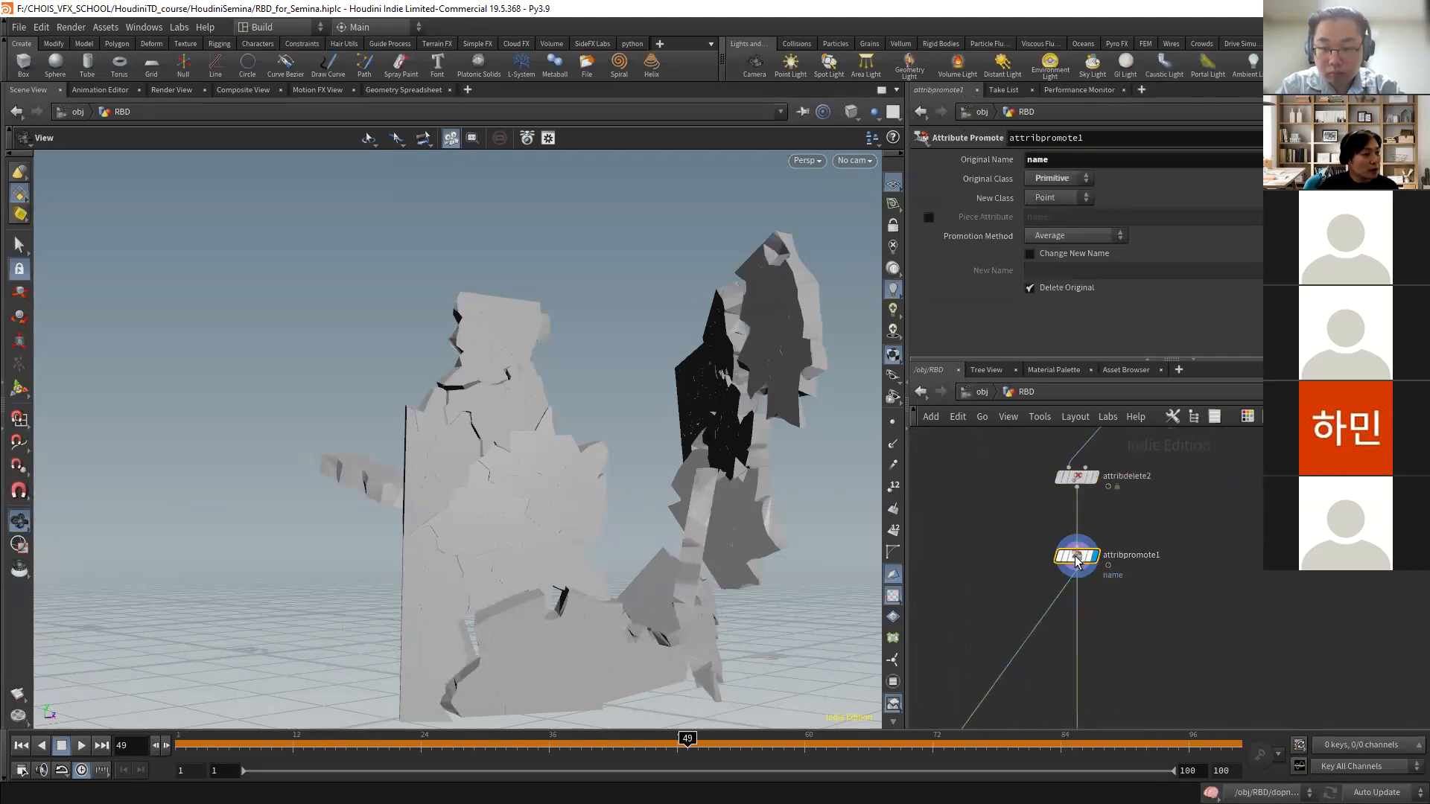
pyautogui.click(402, 90)
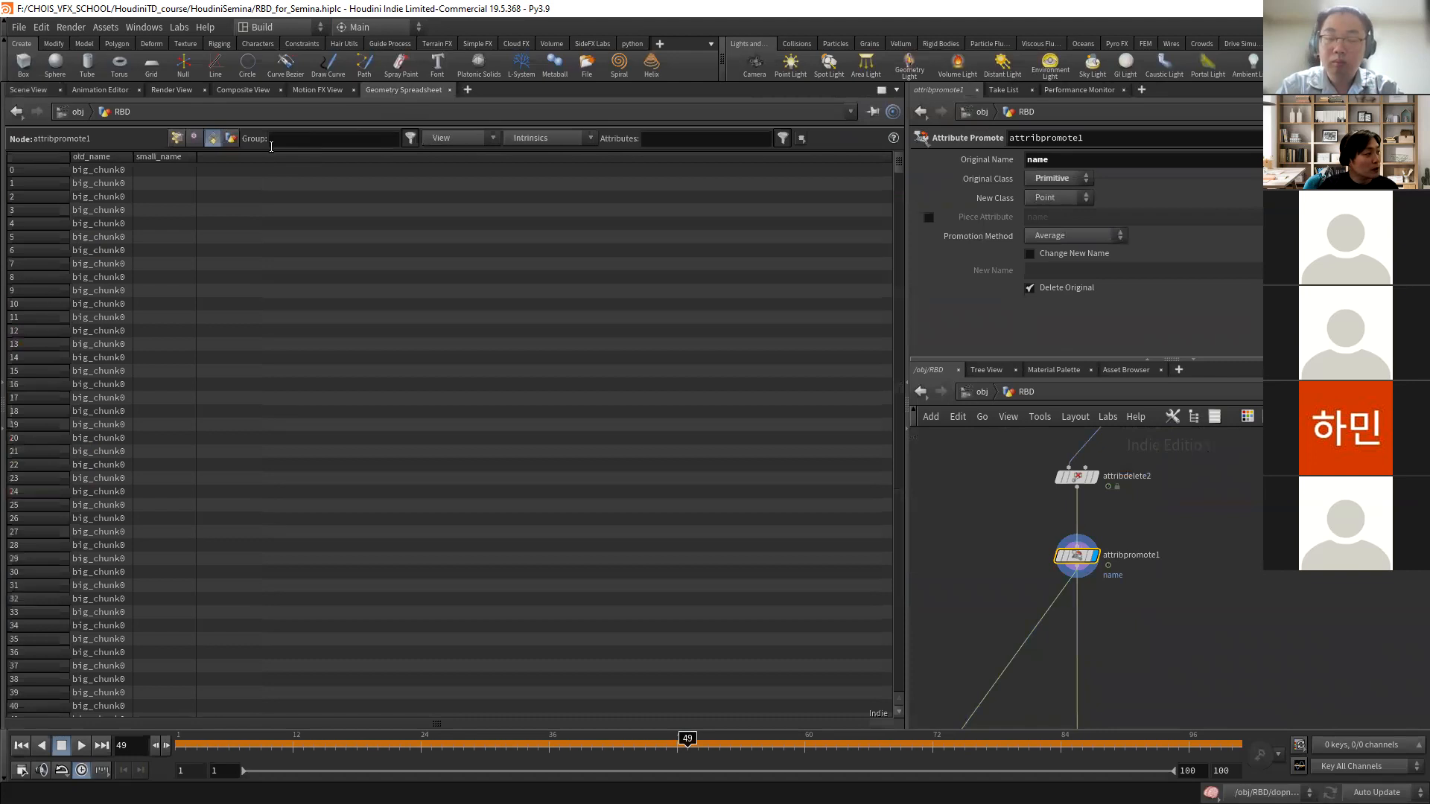
pyautogui.click(1075, 477)
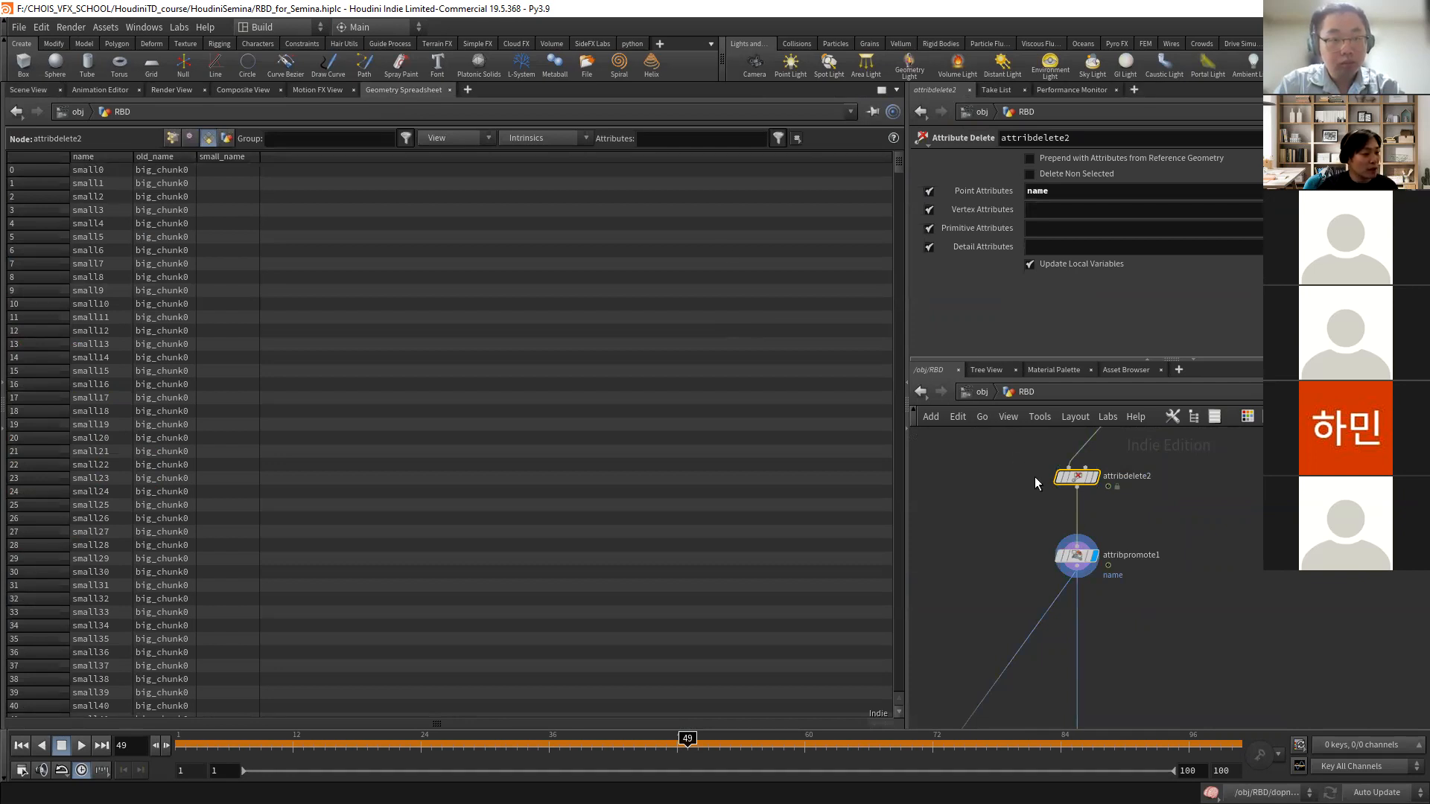
pyautogui.click(1075, 560)
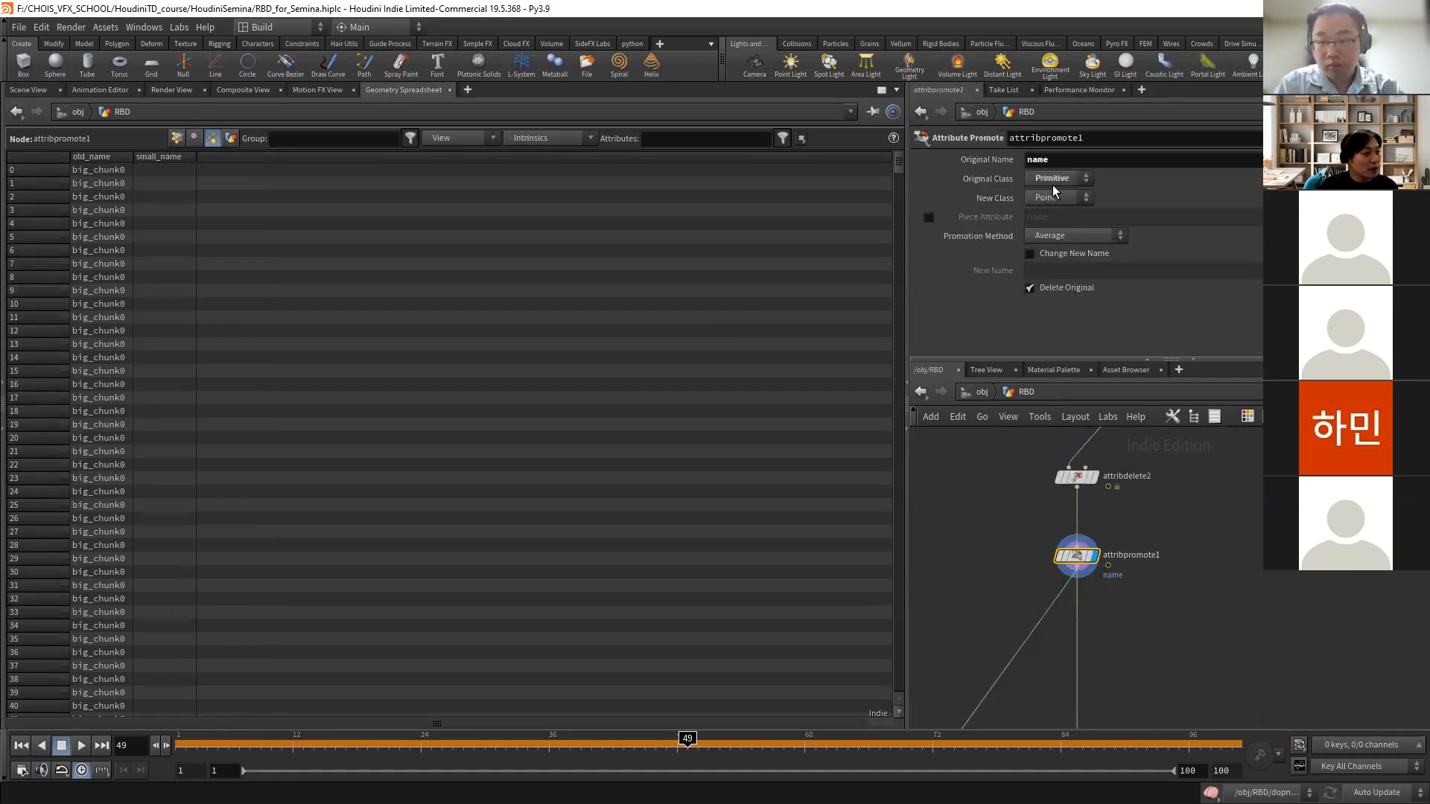
pyautogui.click(177, 139)
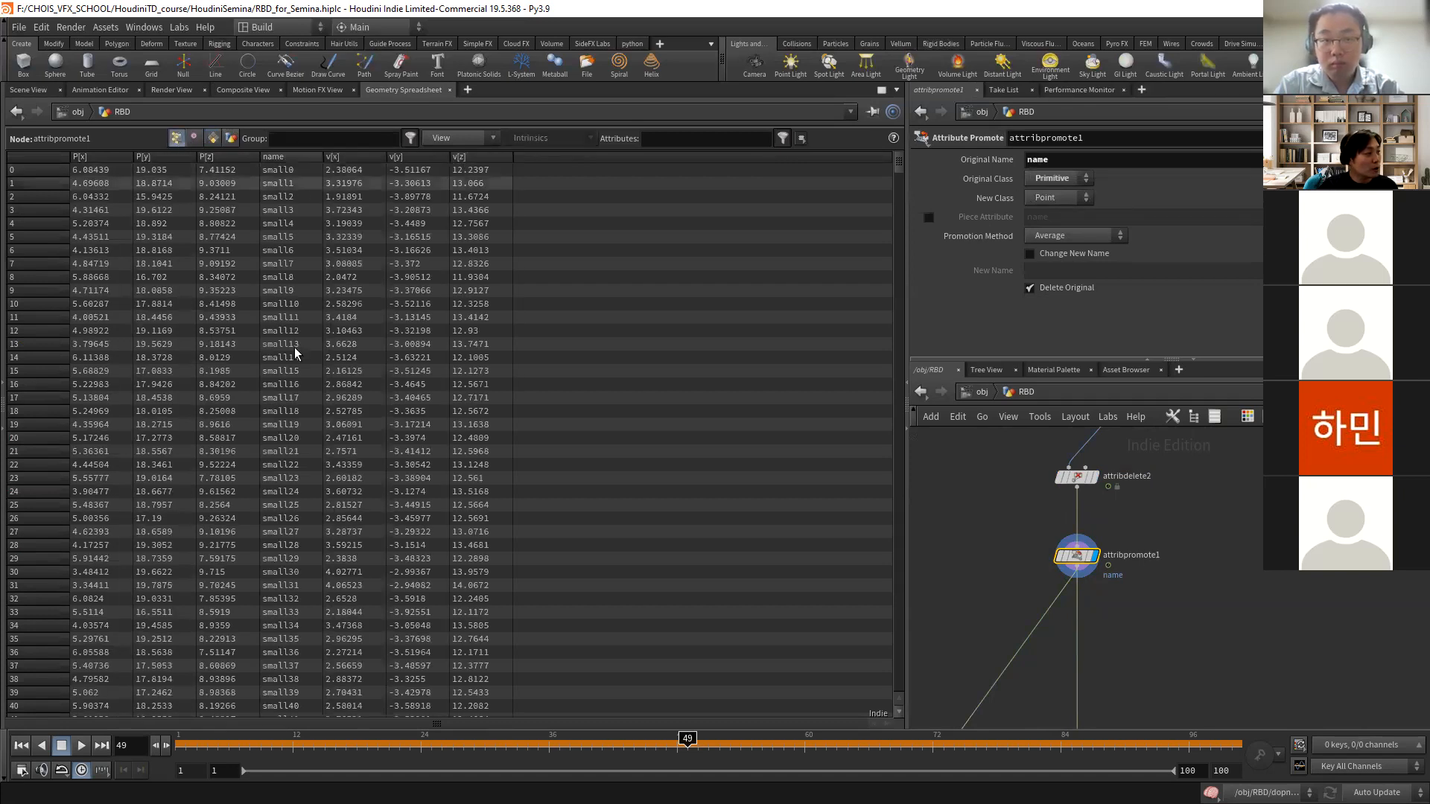
# - Return to the 3D scene view and check attribpromote1's node information
pyautogui.click(32, 92)
pyautogui.moveTo(1102, 590); pyautogui.dragTo(1094, 511, button='middle')
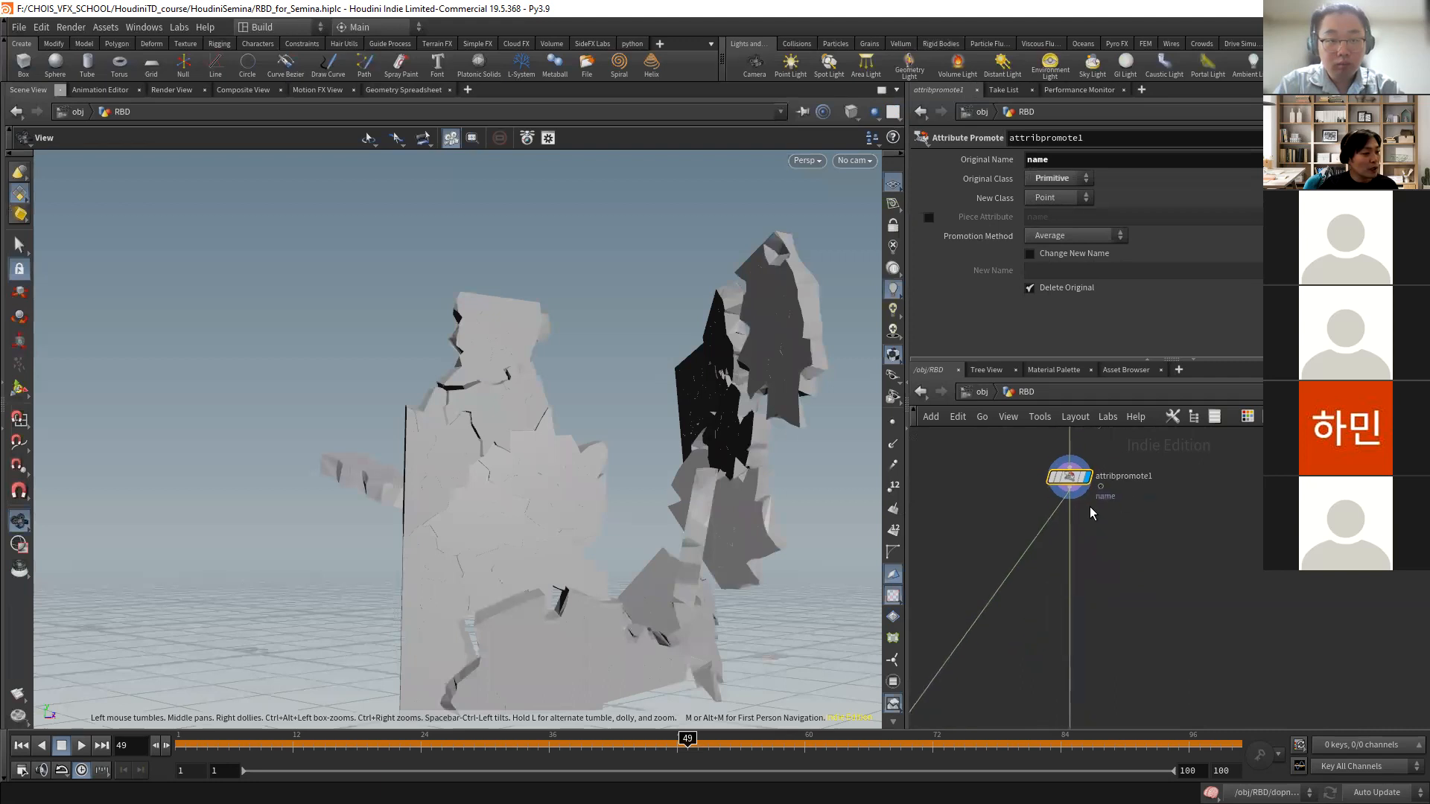
pyautogui.click(1035, 477)
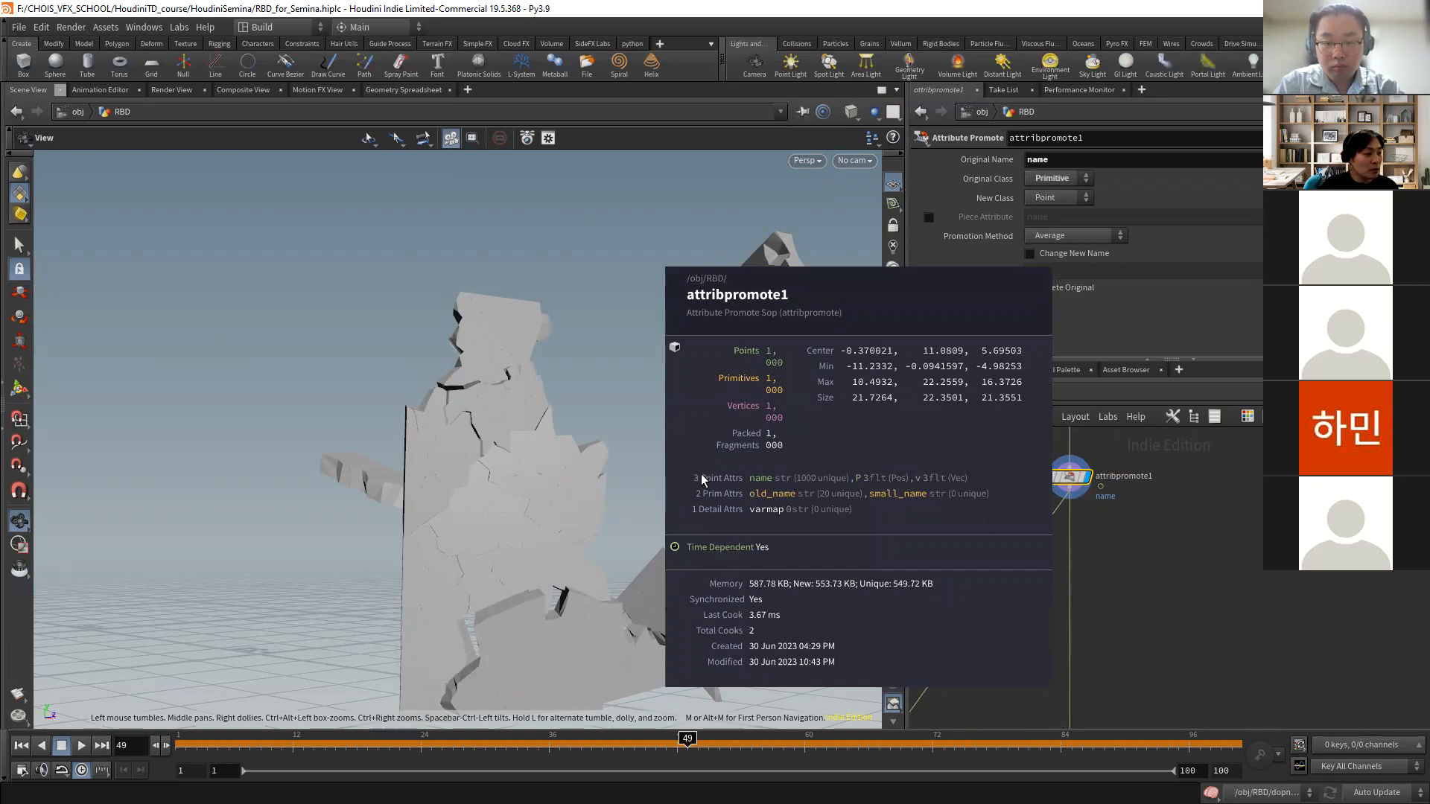
# - Display pointwrangle10 and examine its VEX code for the deforming and active attributes
pyautogui.scroll(-5, 1146, 557)
pyautogui.moveTo(1187, 590); pyautogui.dragTo(1150, 484, button='middle')
pyautogui.scroll(4, 1075, 560)
pyautogui.moveTo(1057, 563); pyautogui.dragTo(1115, 547, button='middle')
pyautogui.scroll(3, 1061, 538)
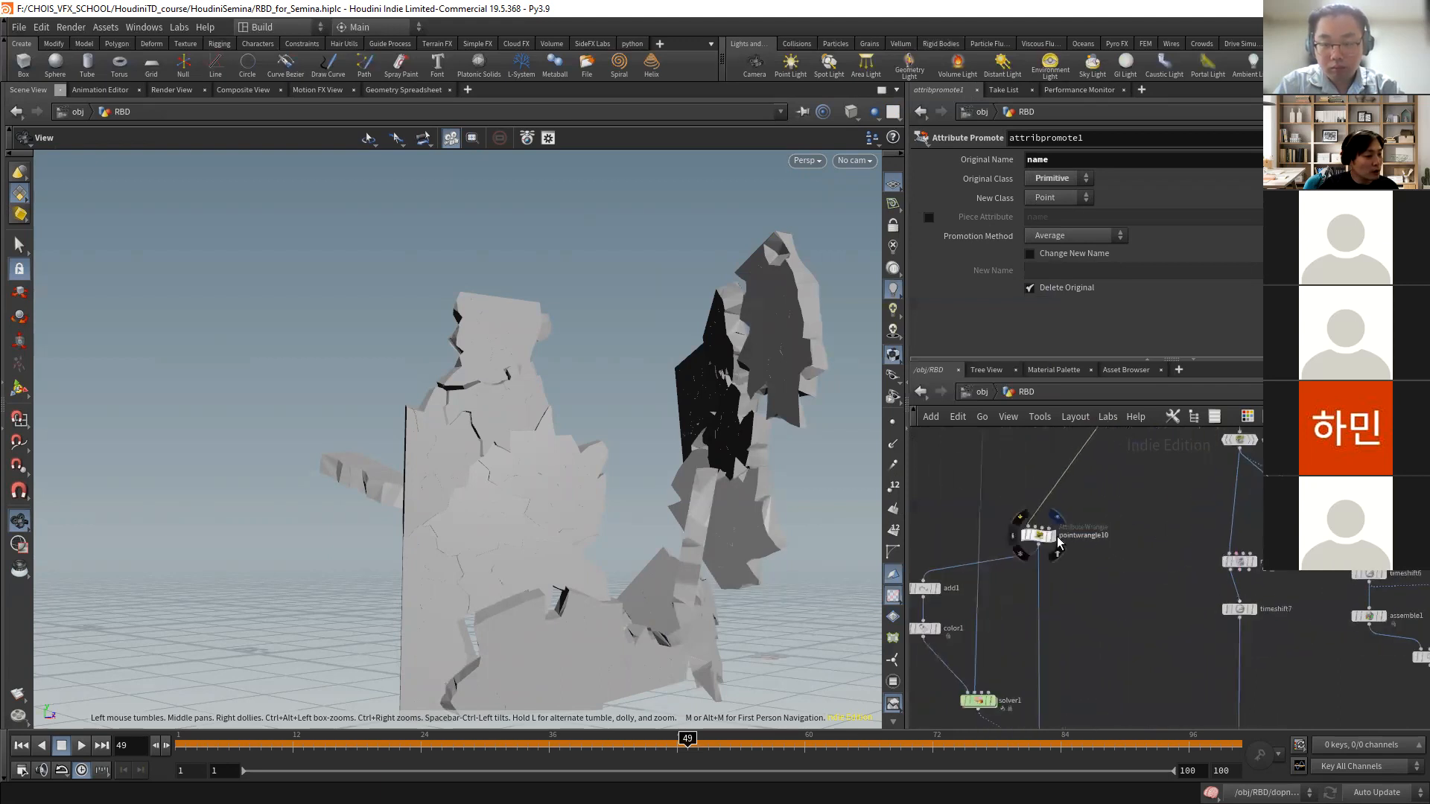
pyautogui.click(1037, 533)
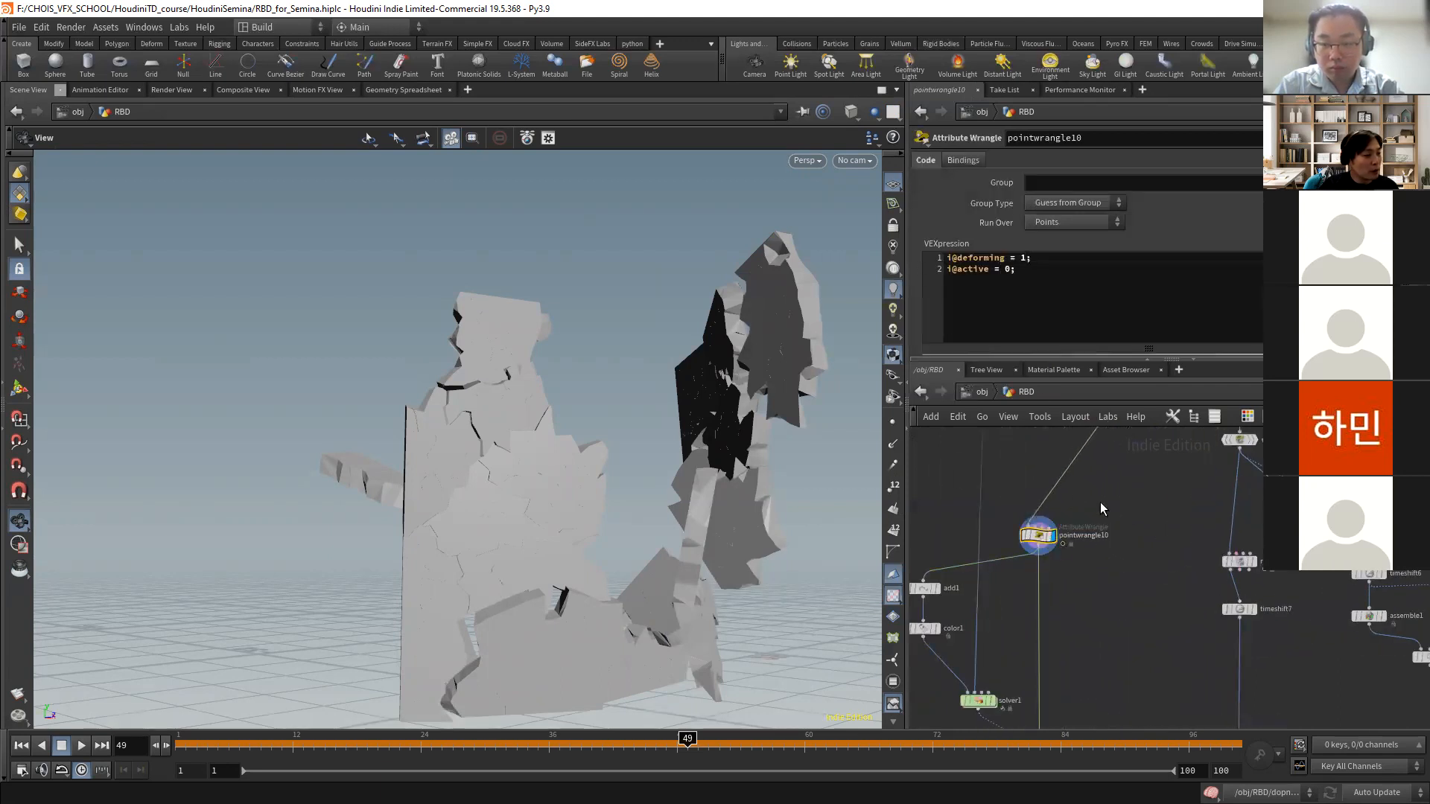
pyautogui.scroll(-2, 1098, 529)
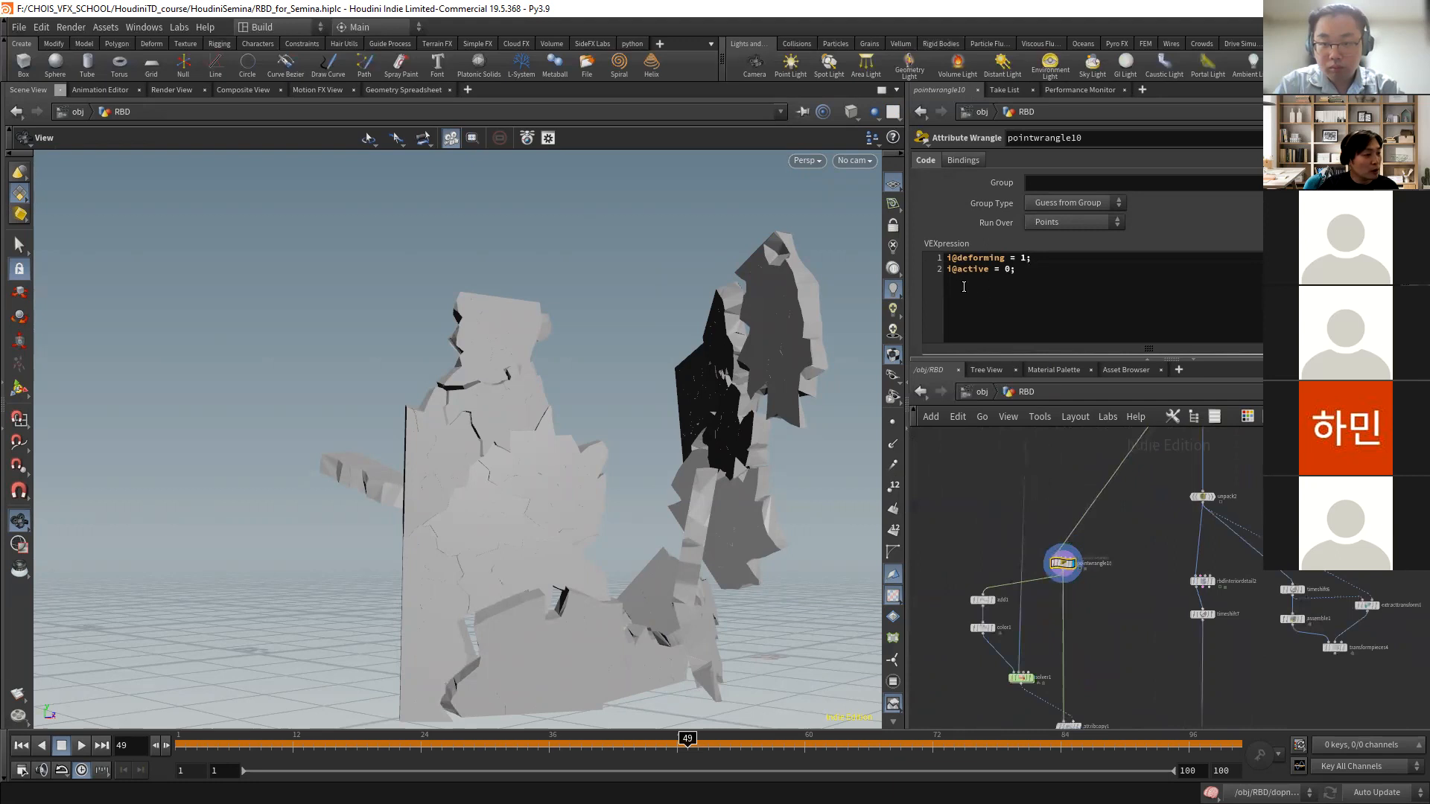
# - Display pointwrangle1 on the creature branch, examine its VEX code, and scrub the timeline to frame 30
pyautogui.scroll(-3, 1063, 470)
pyautogui.moveTo(1061, 492); pyautogui.dragTo(1038, 567, button='middle')
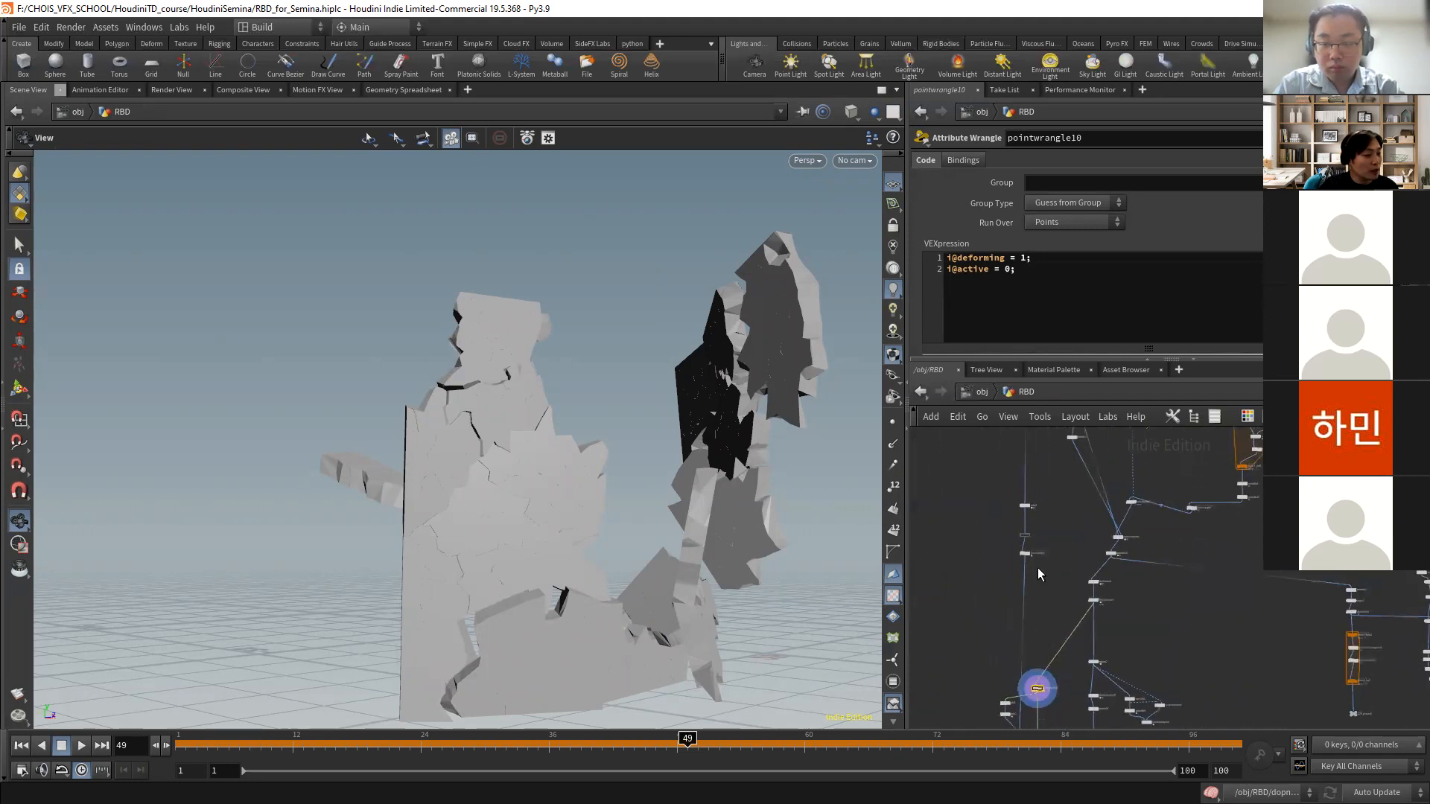
pyautogui.scroll(5, 1027, 557)
pyautogui.click(1017, 544)
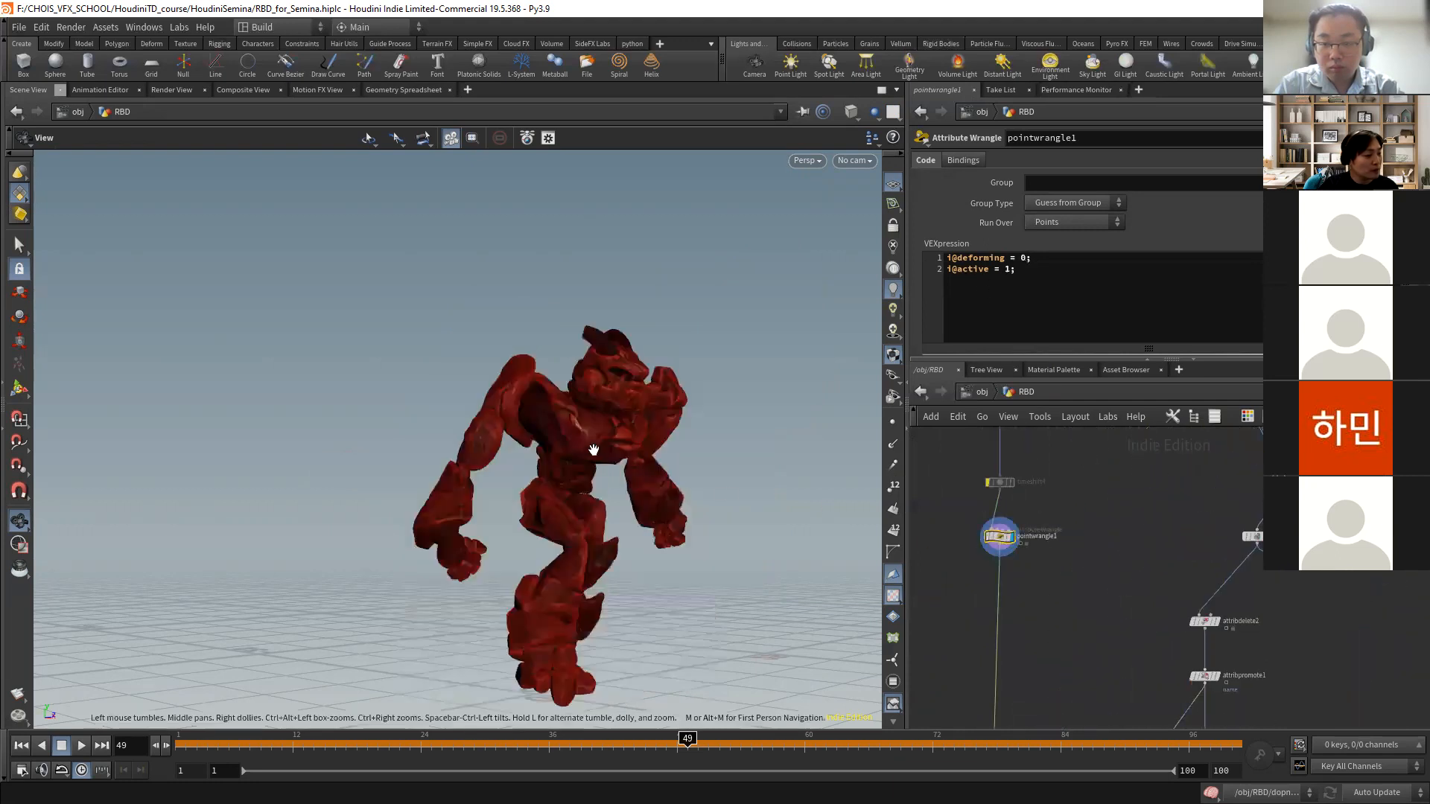
pyautogui.scroll(-3, 943, 560)
pyautogui.click(971, 543)
pyautogui.moveTo(592, 744); pyautogui.dragTo(488, 713)
pyautogui.scroll(3, 1144, 520)
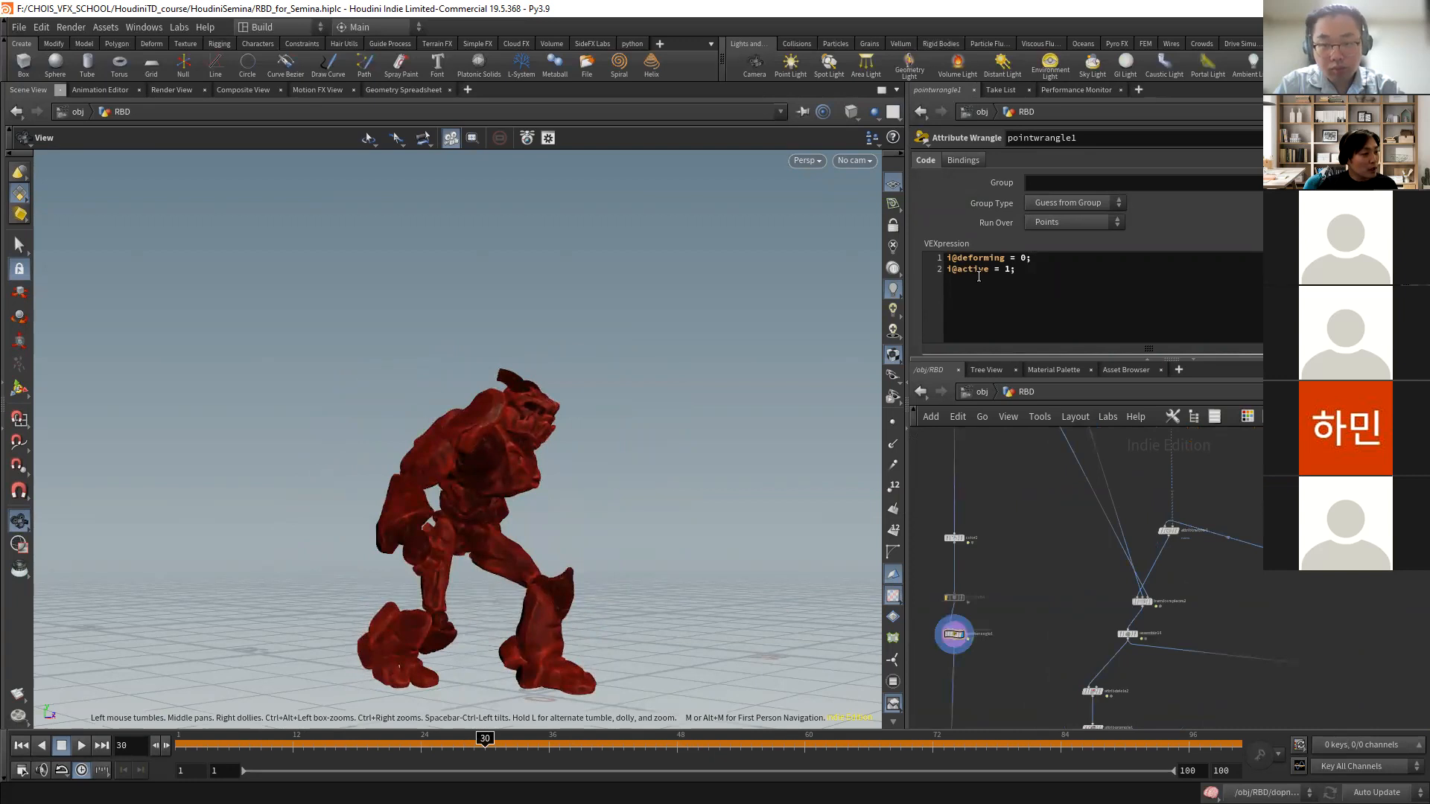
# - Display solver1 and return the timeline to frame 1
pyautogui.moveTo(1017, 709); pyautogui.dragTo(1105, 454, button='middle')
pyautogui.moveTo(1088, 557); pyautogui.dragTo(1122, 396, button='middle')
pyautogui.scroll(3, 1063, 519)
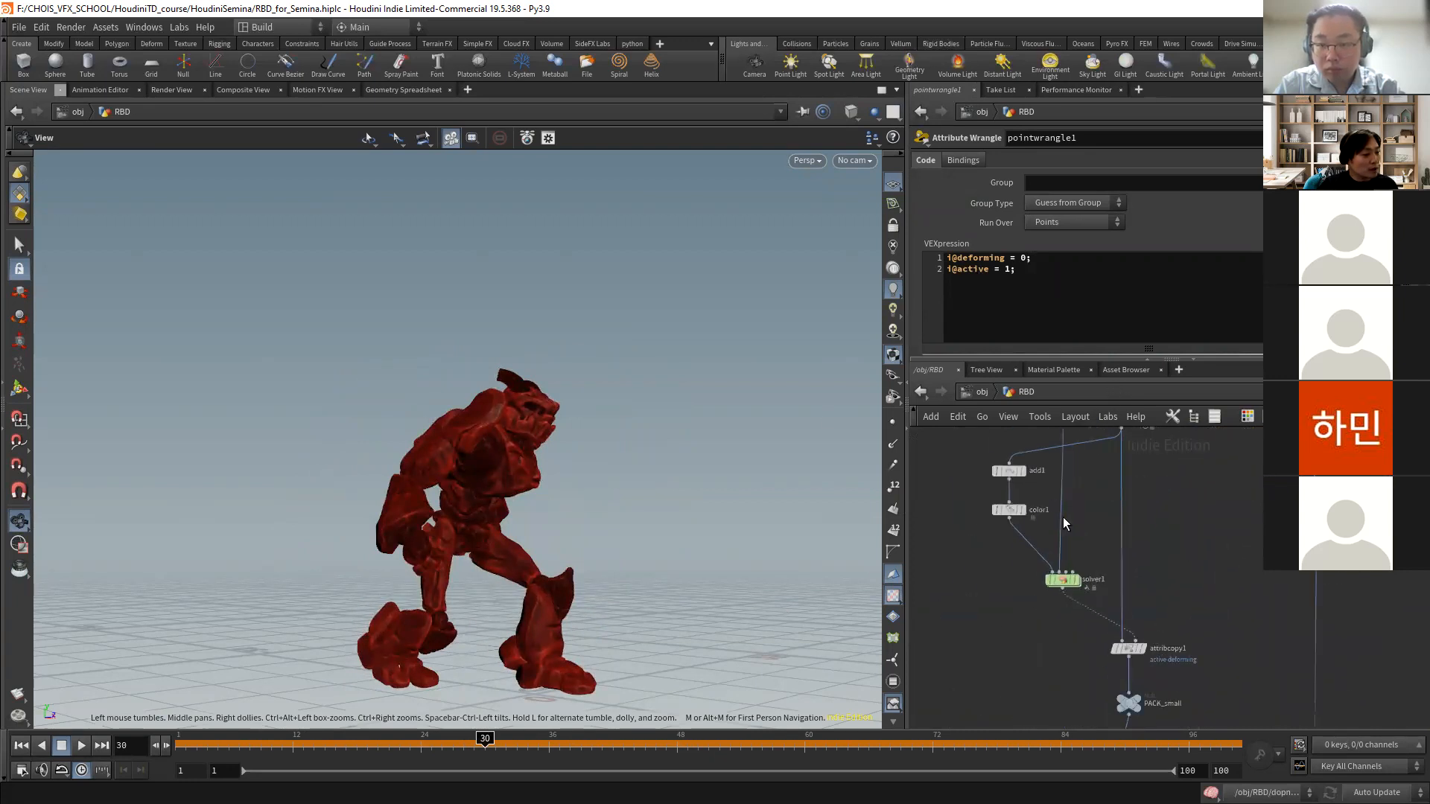
pyautogui.moveTo(1070, 516); pyautogui.dragTo(1088, 580, button='middle')
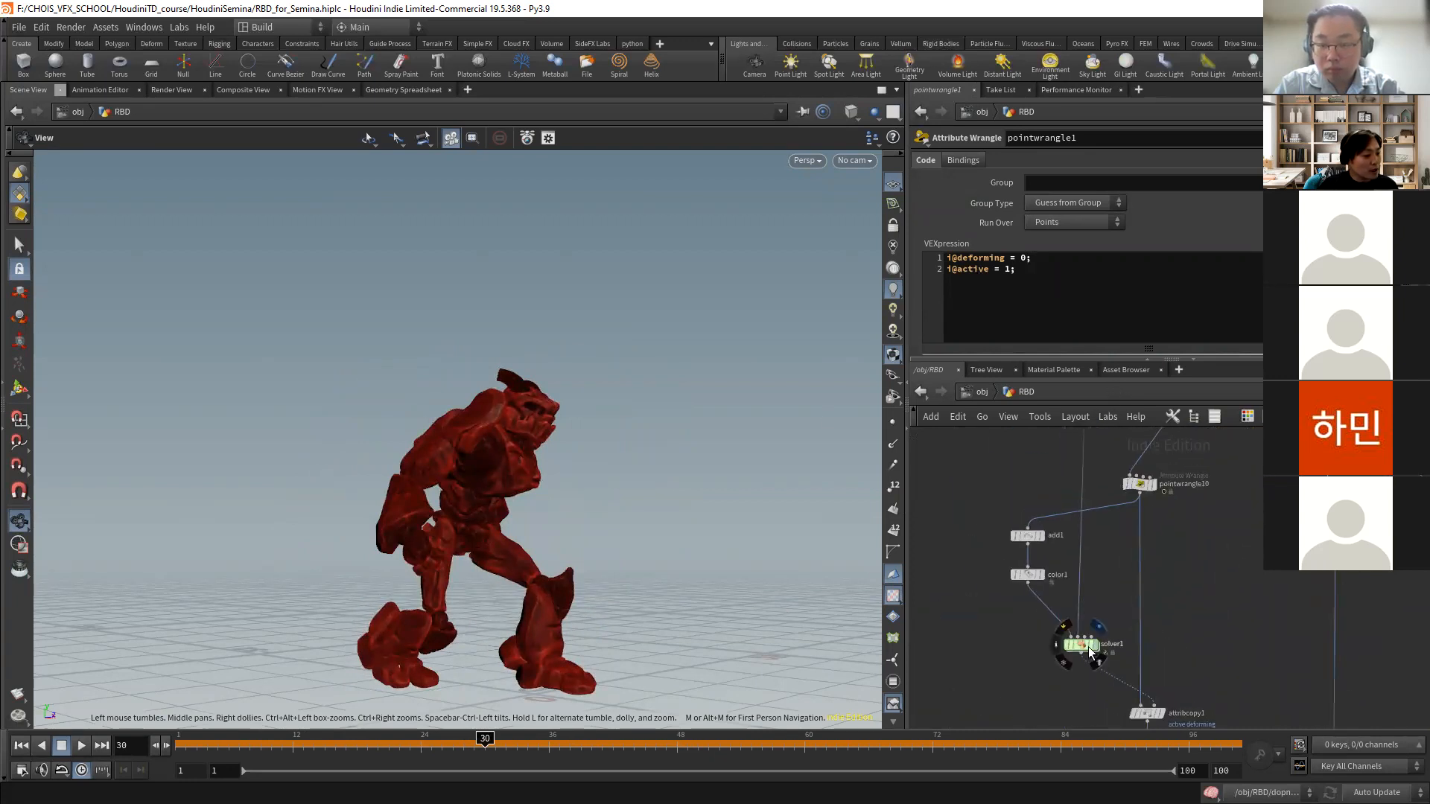
pyautogui.click(1094, 646)
pyautogui.hotkey('ctrl', 'Up')
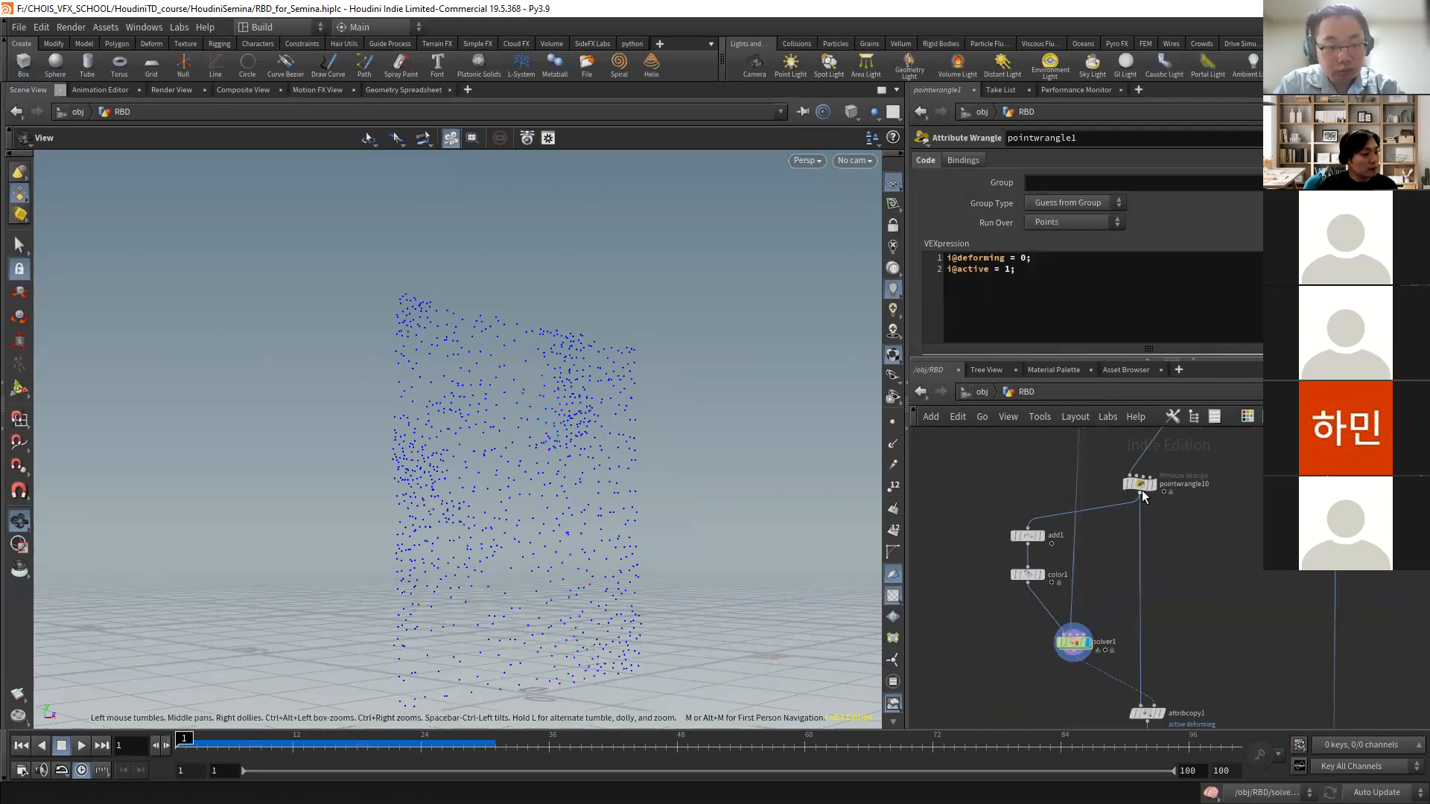
# - Display pointwrangle10, scrub through the early frames, and return the timeline to frame 1
pyautogui.click(1151, 488)
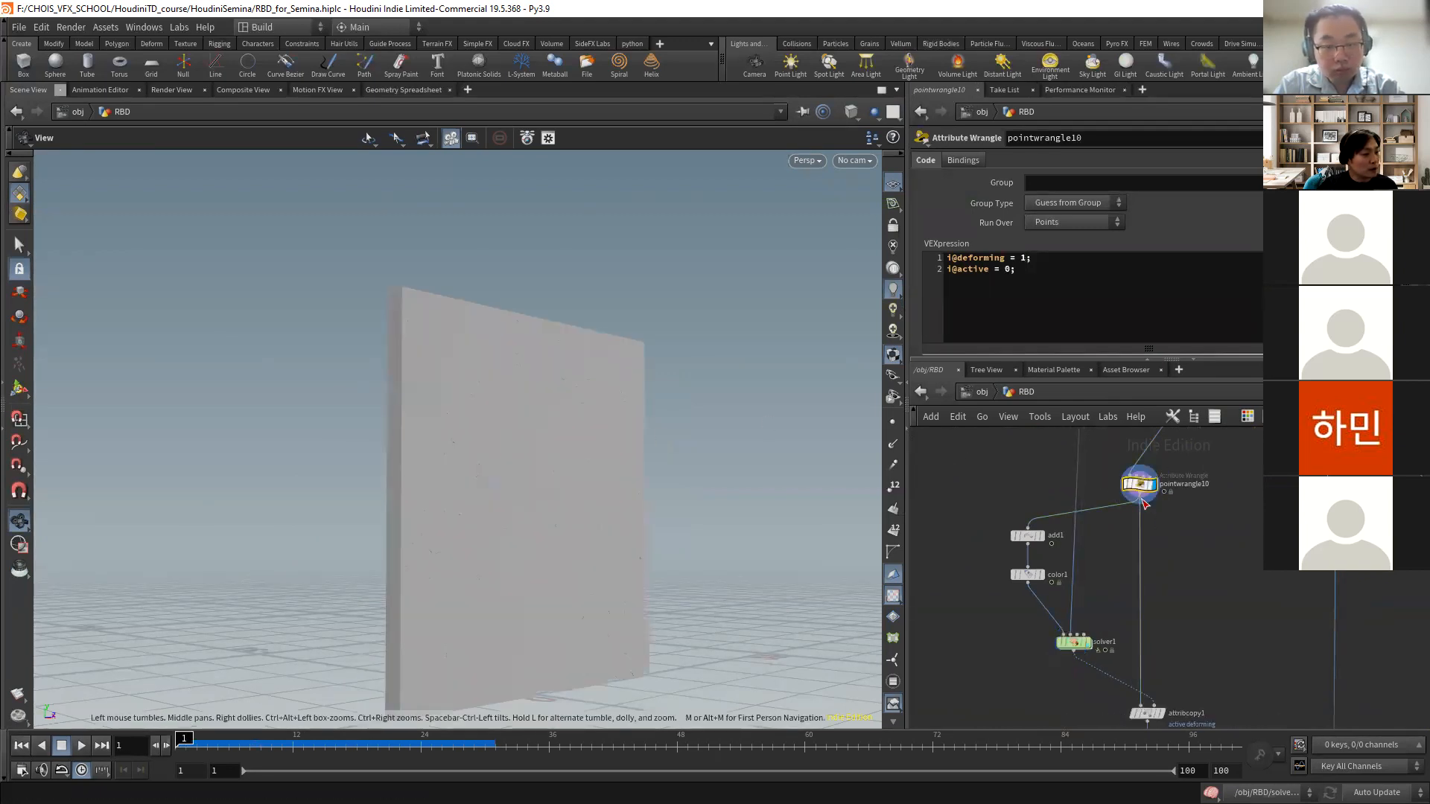
pyautogui.moveTo(198, 747); pyautogui.dragTo(352, 726)
pyautogui.hotkey('ctrl', 'Up')
pyautogui.scroll(4, 1205, 594)
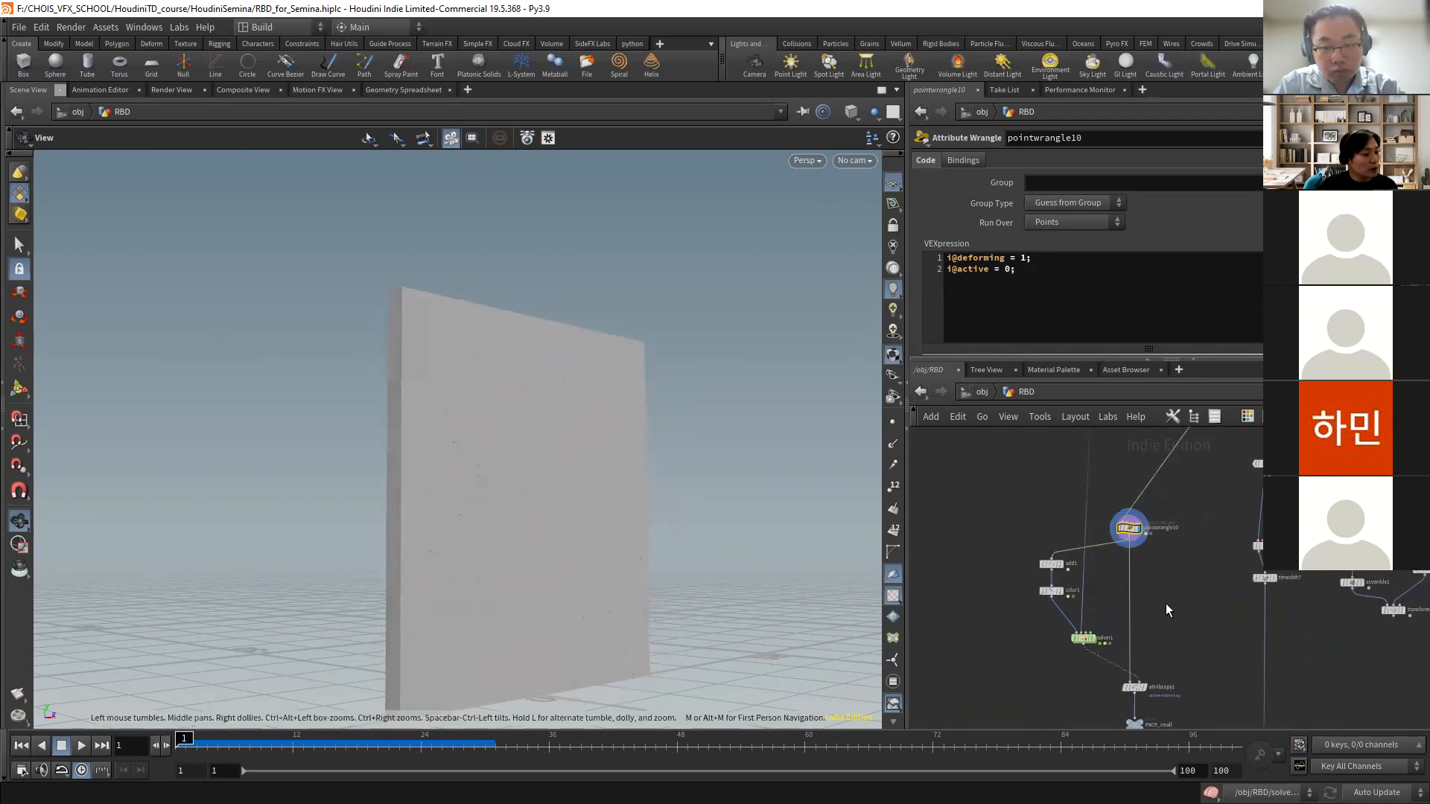
# - Preview add1's points along the timeline, return to frame 1, and display color1
pyautogui.moveTo(1225, 571); pyautogui.dragTo(1272, 559, button='middle')
pyautogui.click(1038, 496)
pyautogui.click(1026, 497)
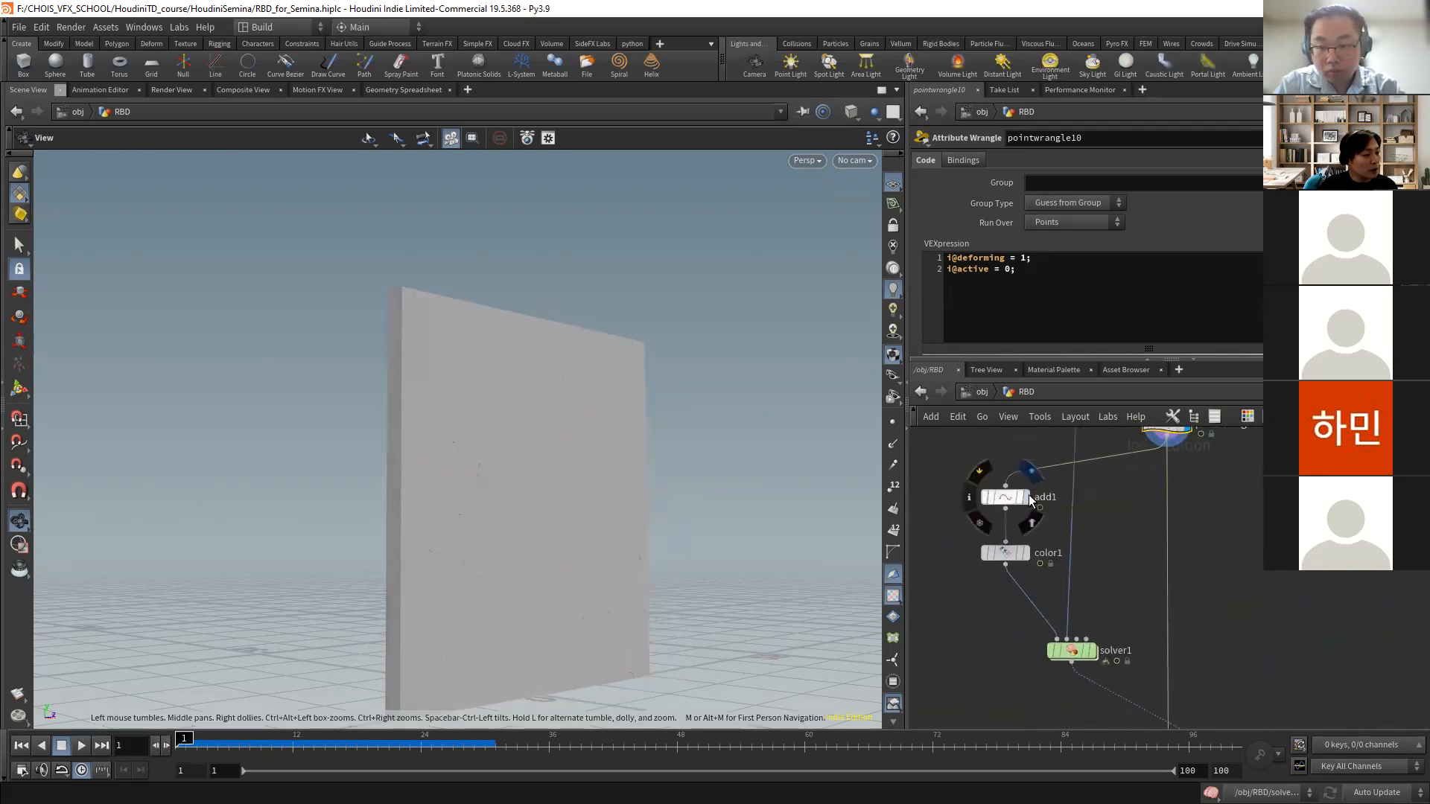
pyautogui.click(1026, 496)
pyautogui.moveTo(509, 406); pyautogui.dragTo(549, 453)
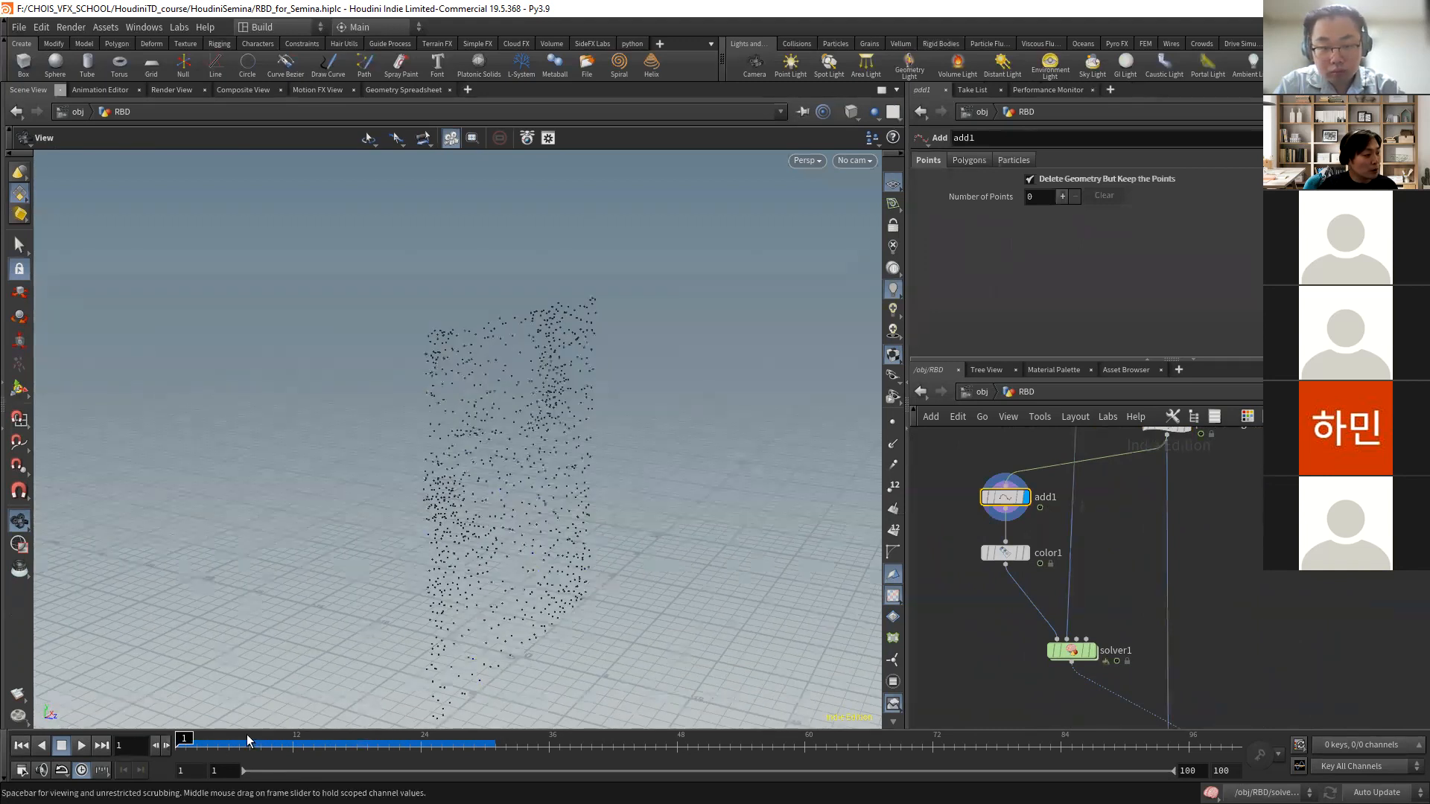
pyautogui.moveTo(327, 747); pyautogui.dragTo(468, 747)
pyautogui.hotkey('ctrl', 'Up')
pyautogui.click(1029, 553)
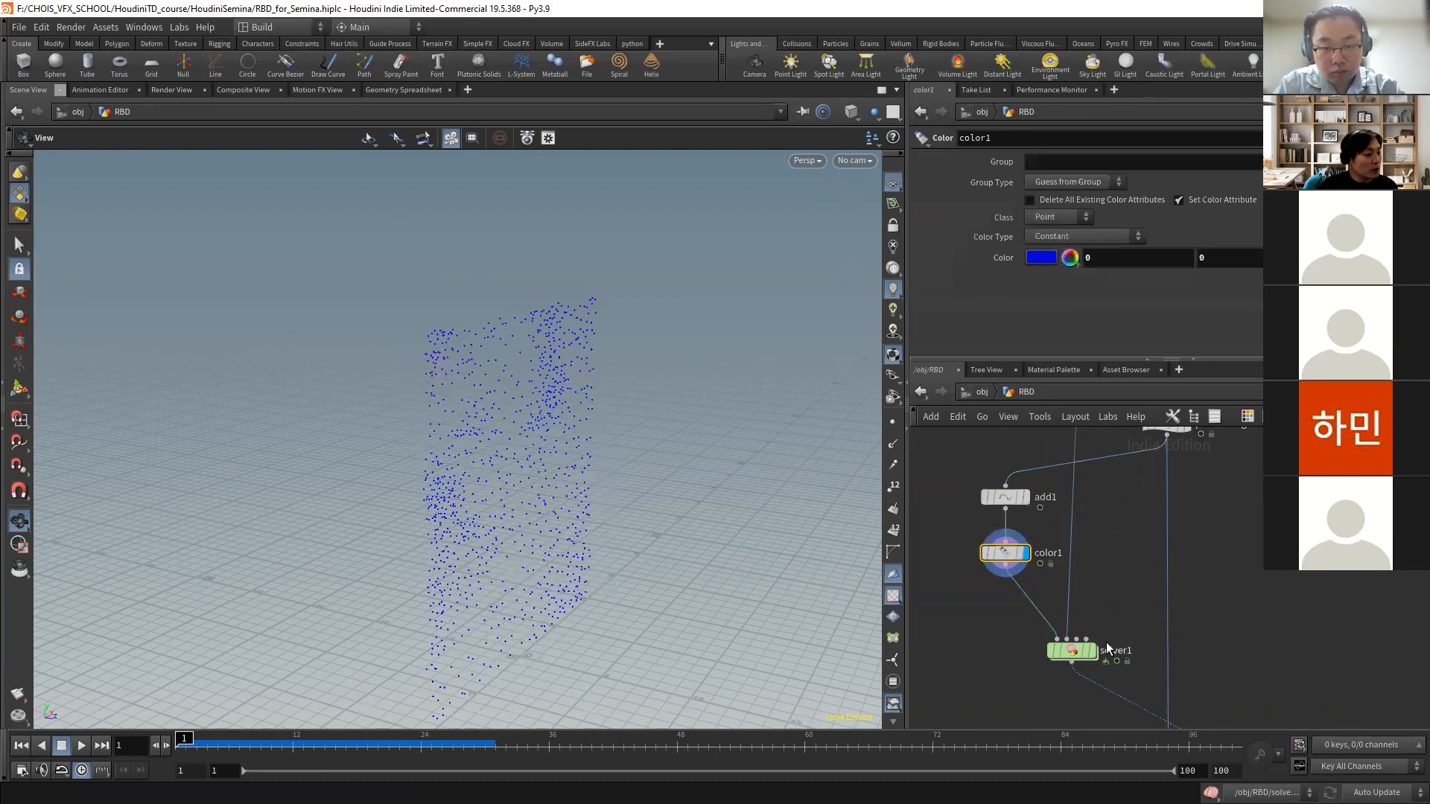
# - Display solver1 and scrub the timeline to frame 39 to preview its point colors
pyautogui.scroll(-5, 1110, 625)
pyautogui.scroll(3, 1111, 622)
pyautogui.click(1046, 594)
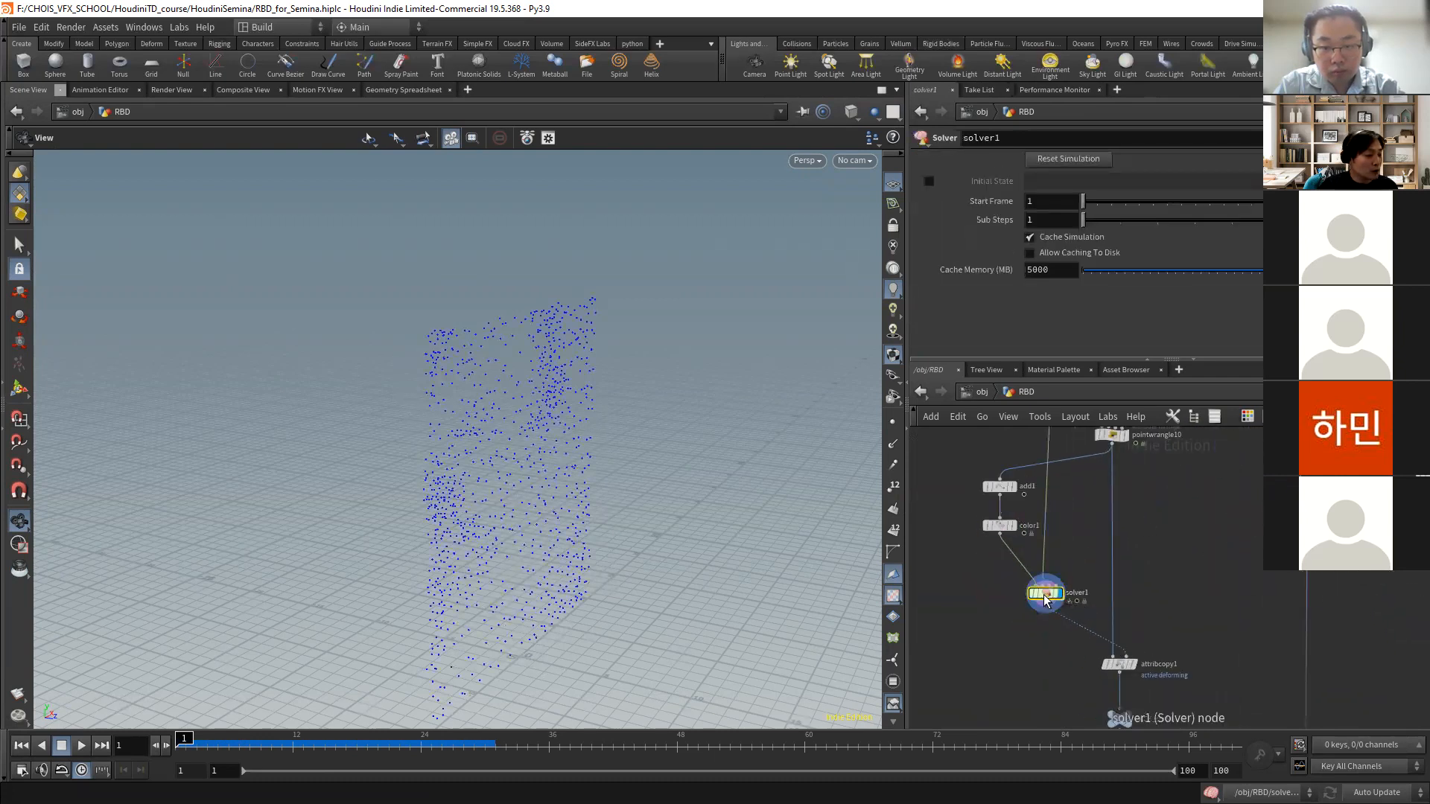
pyautogui.moveTo(185, 738); pyautogui.dragTo(279, 750)
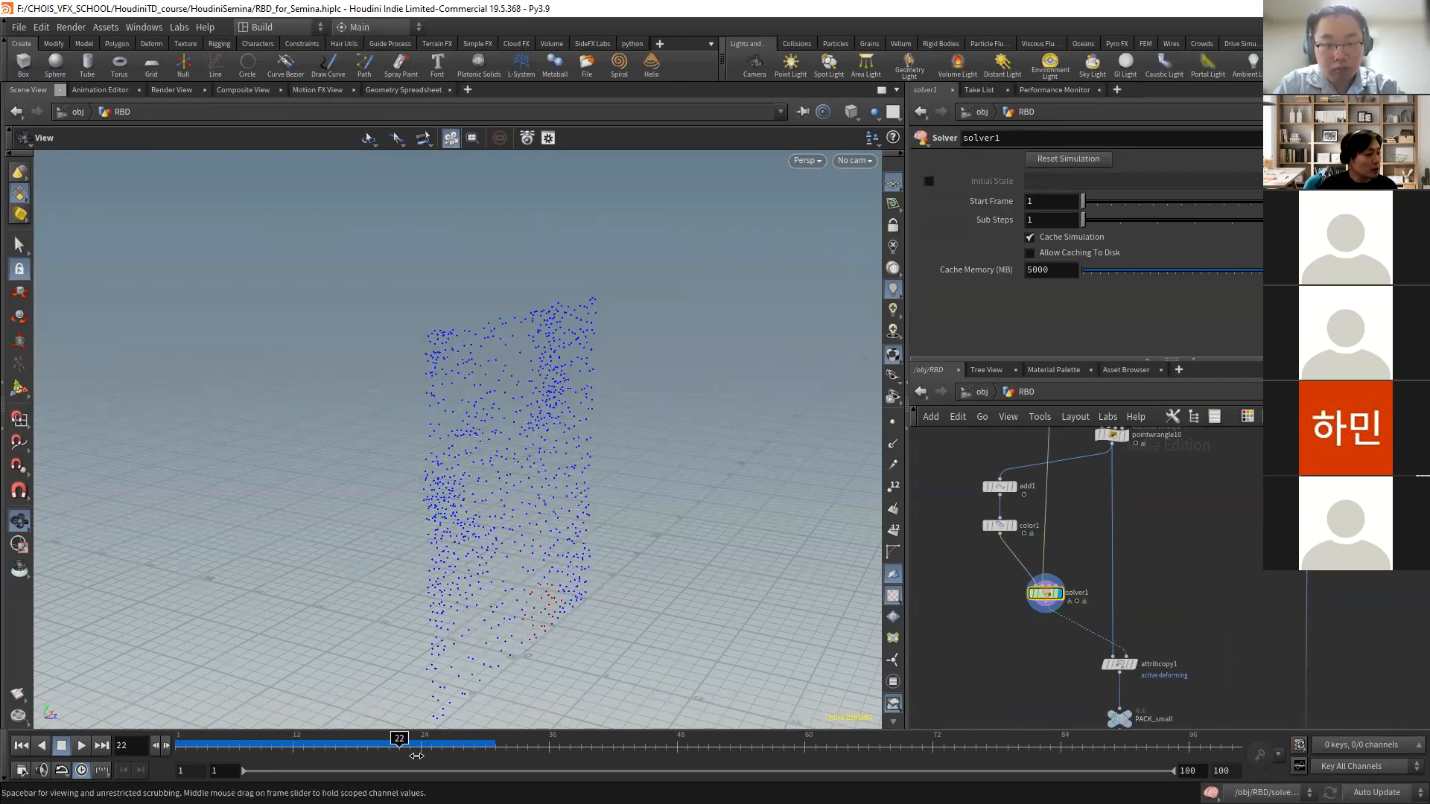
pyautogui.moveTo(481, 756); pyautogui.dragTo(590, 761)
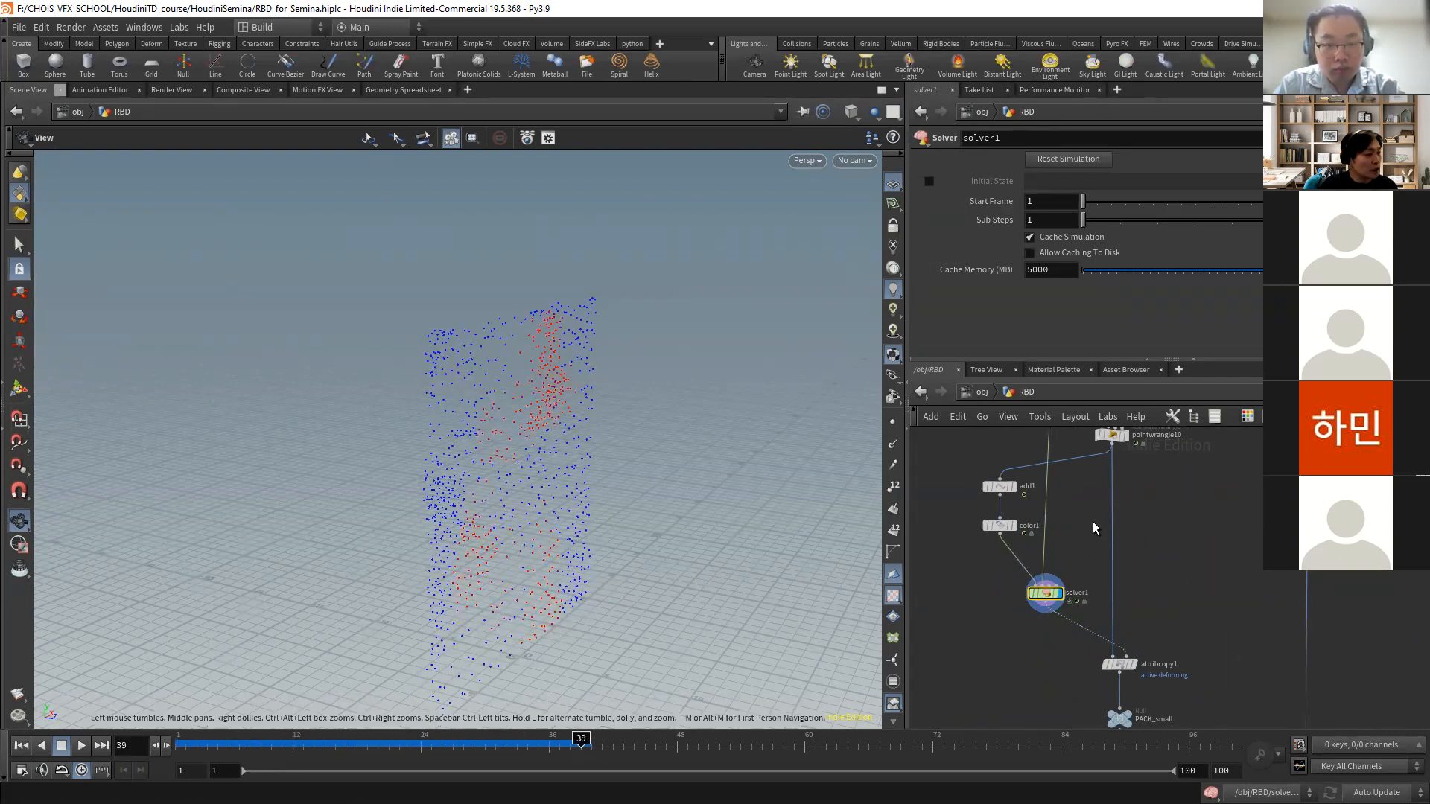
# - Overlay pointwrangle1's creature as a template at frame 46 and examine the node's VEX code
pyautogui.moveTo(1093, 514); pyautogui.dragTo(1084, 726, button='middle')
pyautogui.moveTo(1085, 476); pyautogui.dragTo(1050, 726, button='middle')
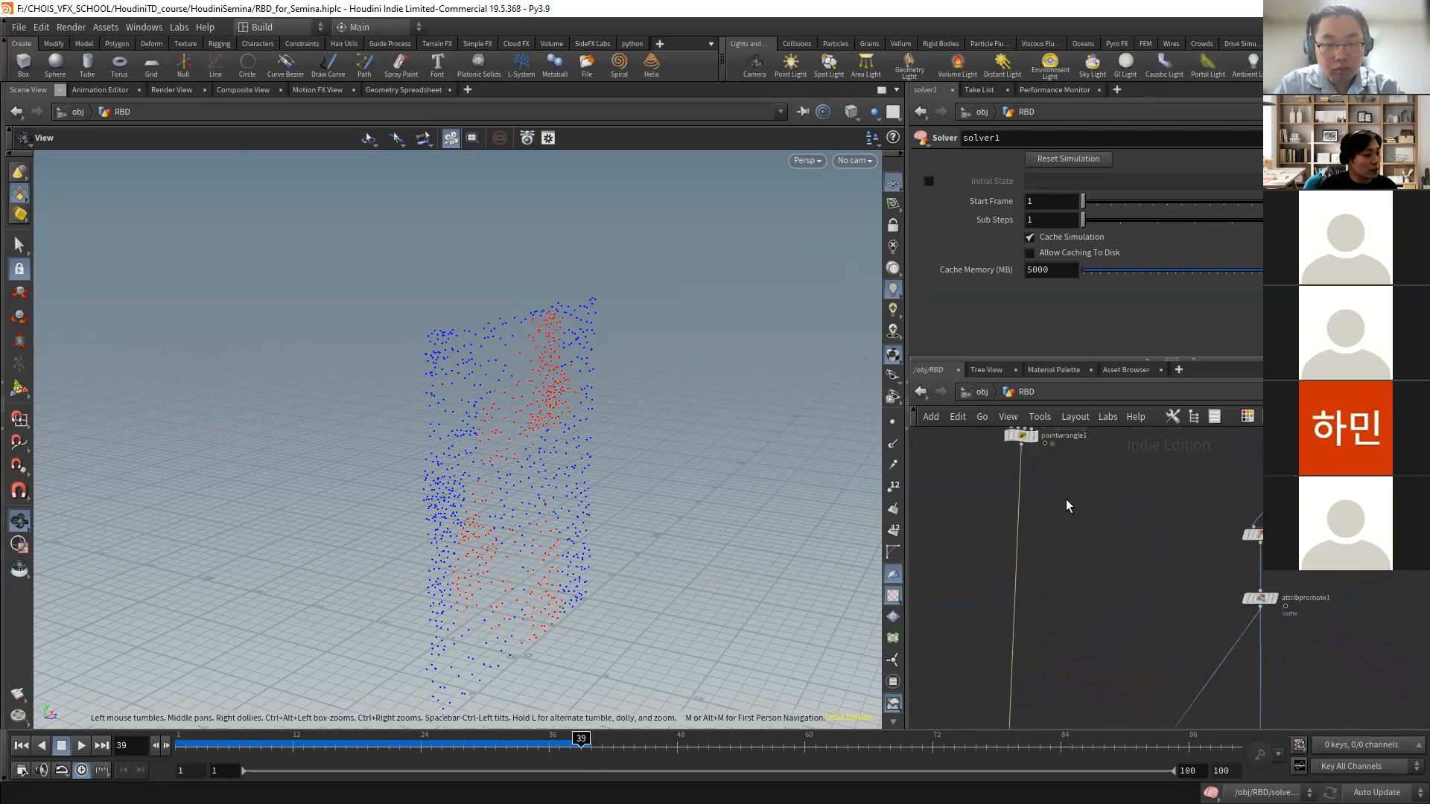
pyautogui.click(1032, 437)
pyautogui.moveTo(549, 476); pyautogui.dragTo(514, 432)
pyautogui.moveTo(523, 749); pyautogui.dragTo(657, 708)
pyautogui.moveTo(545, 353)
pyautogui.mouseDown()
pyautogui.moveTo(551, 319)
pyautogui.moveTo(552, 437)
pyautogui.moveTo(554, 361)
pyautogui.mouseUp()
pyautogui.moveTo(1075, 594); pyautogui.dragTo(1060, 675, button='middle')
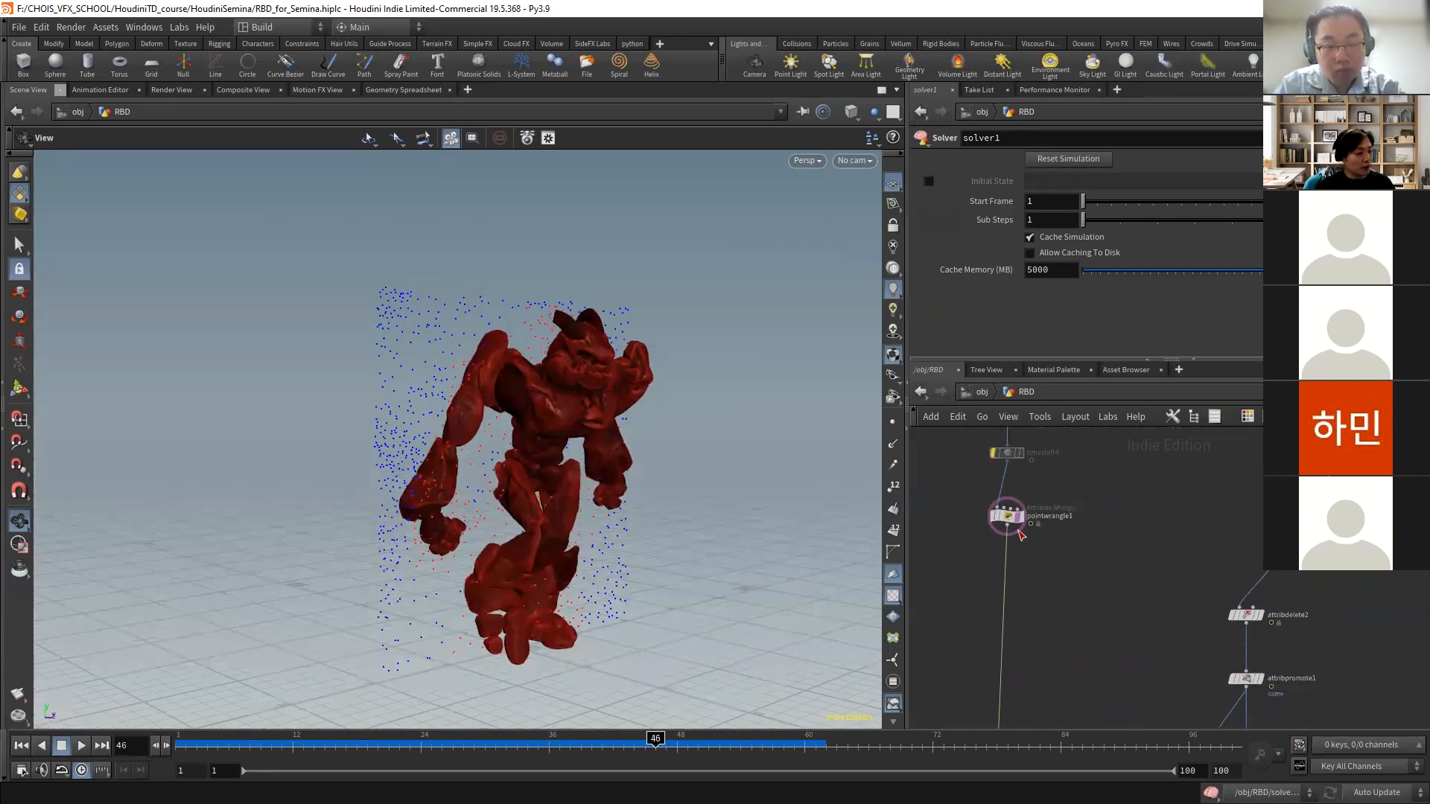
pyautogui.click(1008, 519)
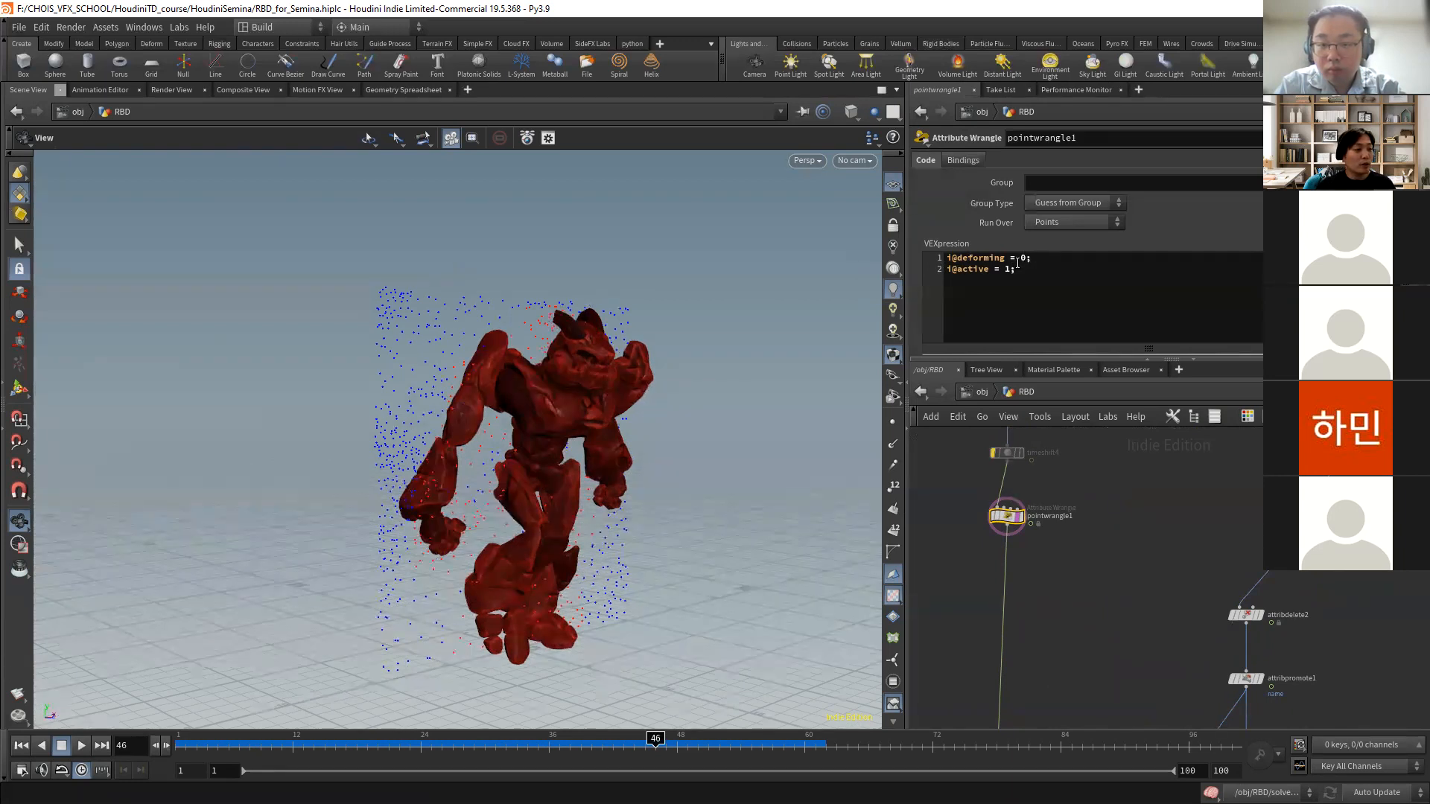
# - Display attribpromote1 on the small-pieces branch and view its parameters
pyautogui.scroll(-3, 1133, 659)
pyautogui.moveTo(1133, 659); pyautogui.dragTo(1026, 467, button='middle')
pyautogui.scroll(2, 1096, 481)
pyautogui.click(1075, 467)
pyautogui.click(1064, 471)
pyautogui.moveTo(1163, 551); pyautogui.dragTo(1286, 447, button='middle')
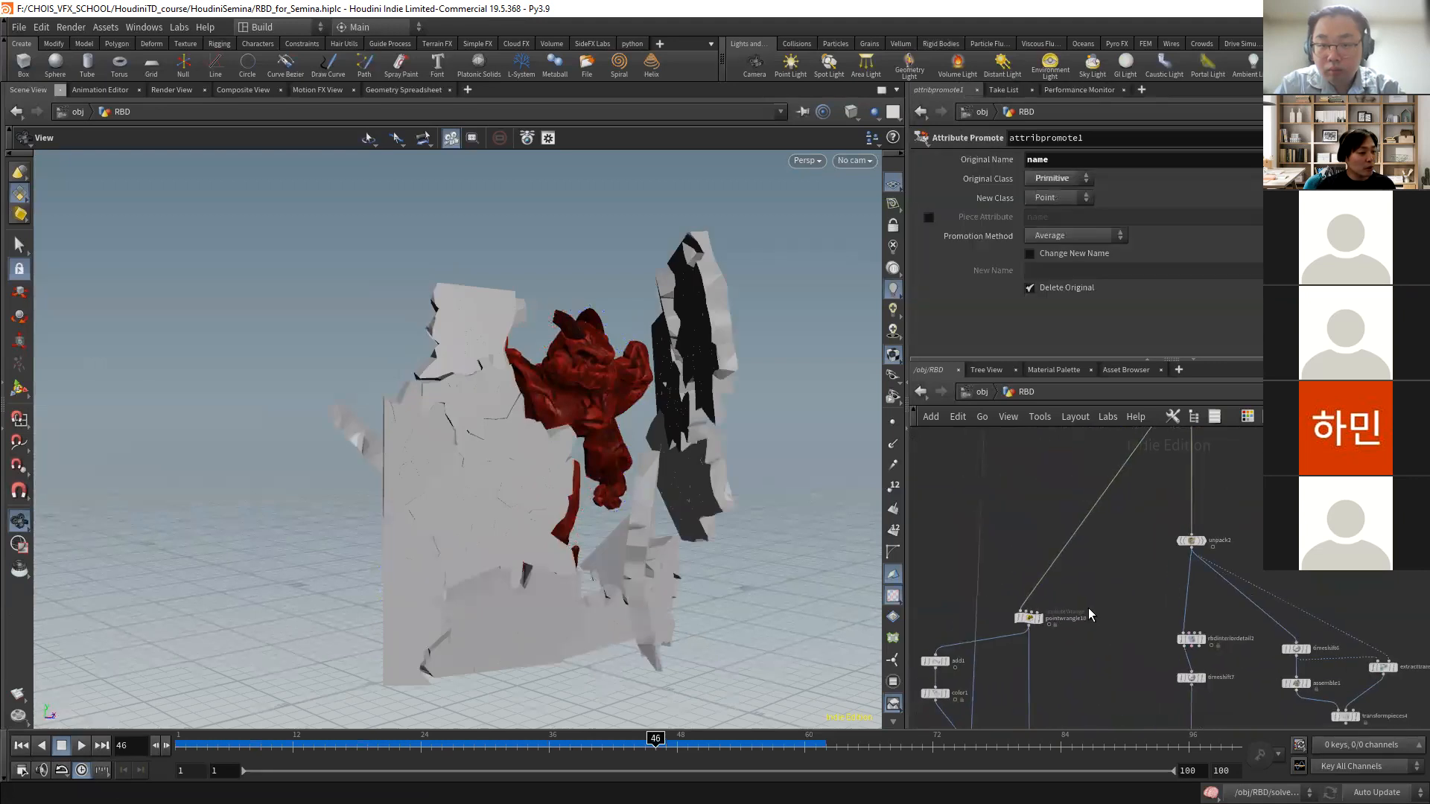
# - Display pointwrangle10 and examine its deforming and active VEX code
pyautogui.moveTo(1088, 612); pyautogui.dragTo(1139, 552, button='middle')
pyautogui.scroll(2, 1140, 553)
pyautogui.click(1055, 557)
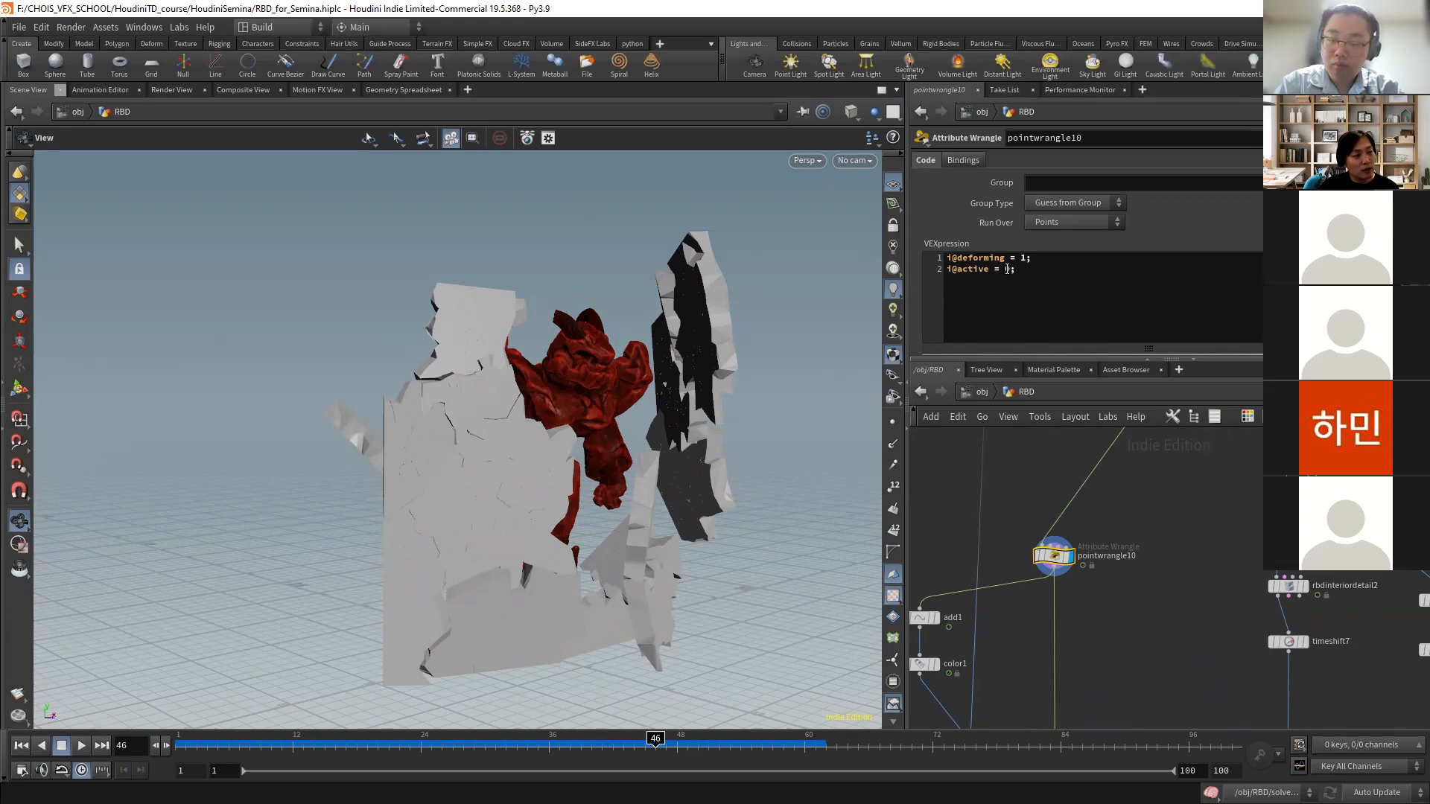
# - Preview add1 and color1 in turn with the creature overlaid, and return the timeline to frame 1
pyautogui.moveTo(1154, 562); pyautogui.dragTo(1206, 533, button='middle')
pyautogui.scroll(-2, 1207, 533)
pyautogui.scroll(3, 1119, 570)
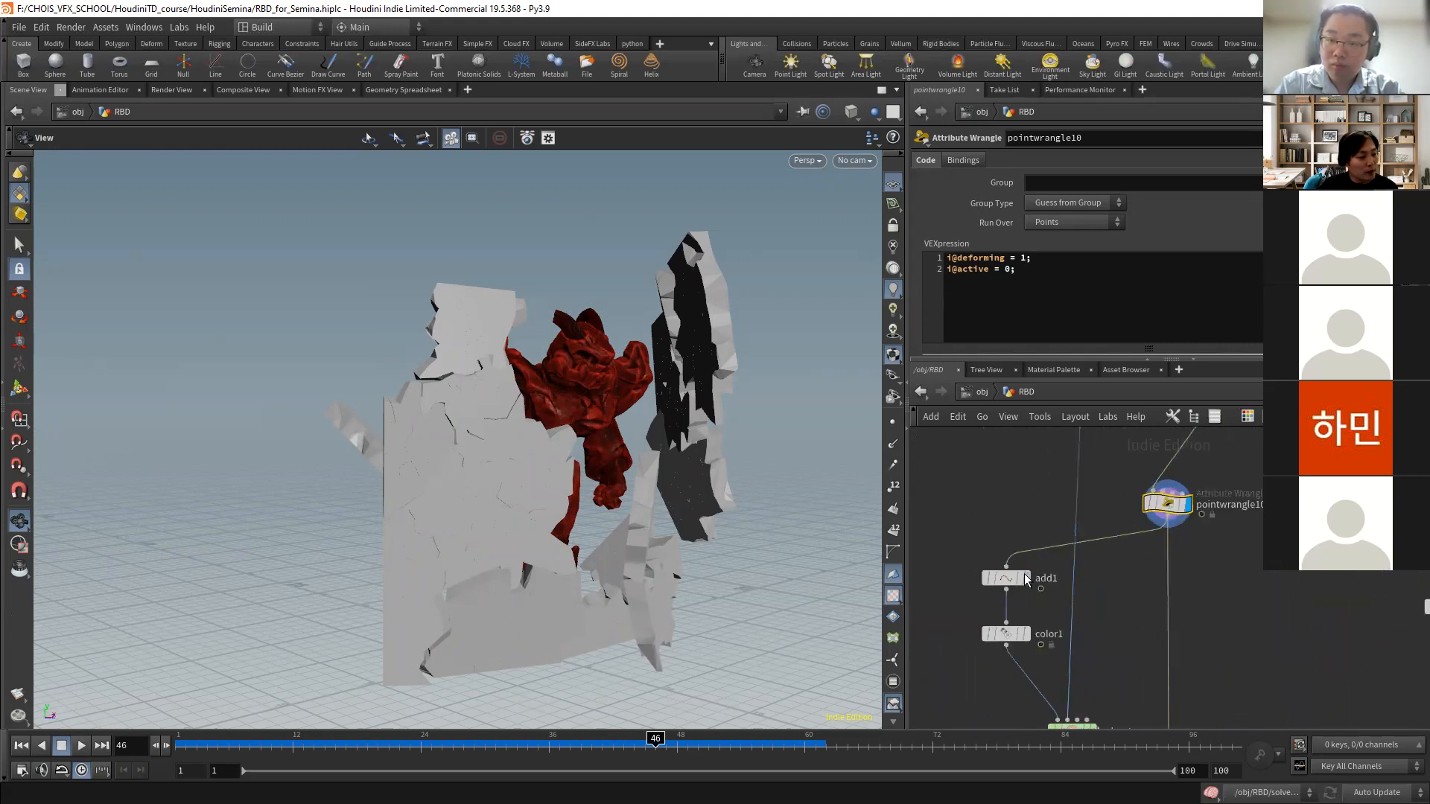
pyautogui.click(1028, 579)
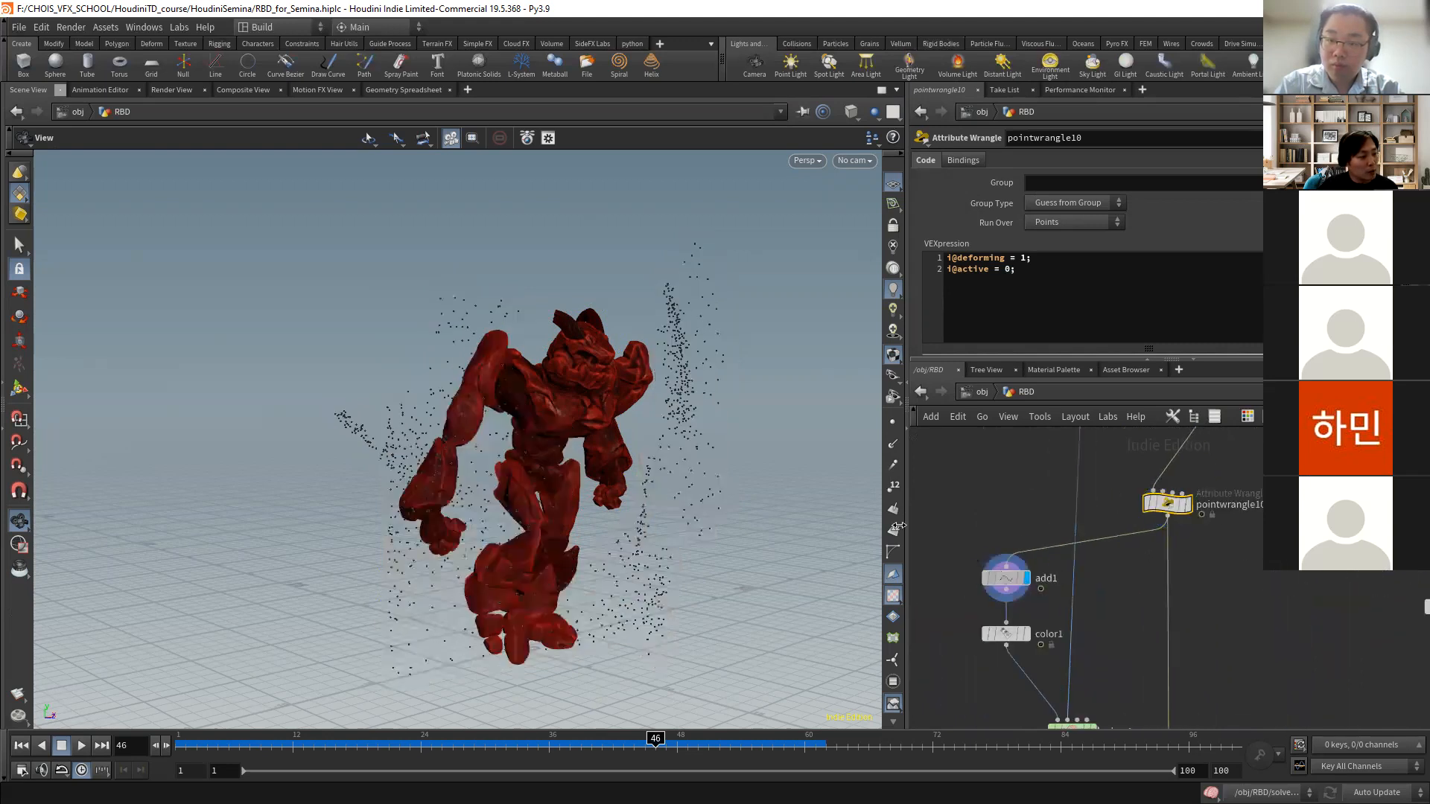
pyautogui.click(1027, 635)
pyautogui.moveTo(1002, 637); pyautogui.dragTo(996, 633)
pyautogui.moveTo(1070, 507); pyautogui.dragTo(1037, 393, button='middle')
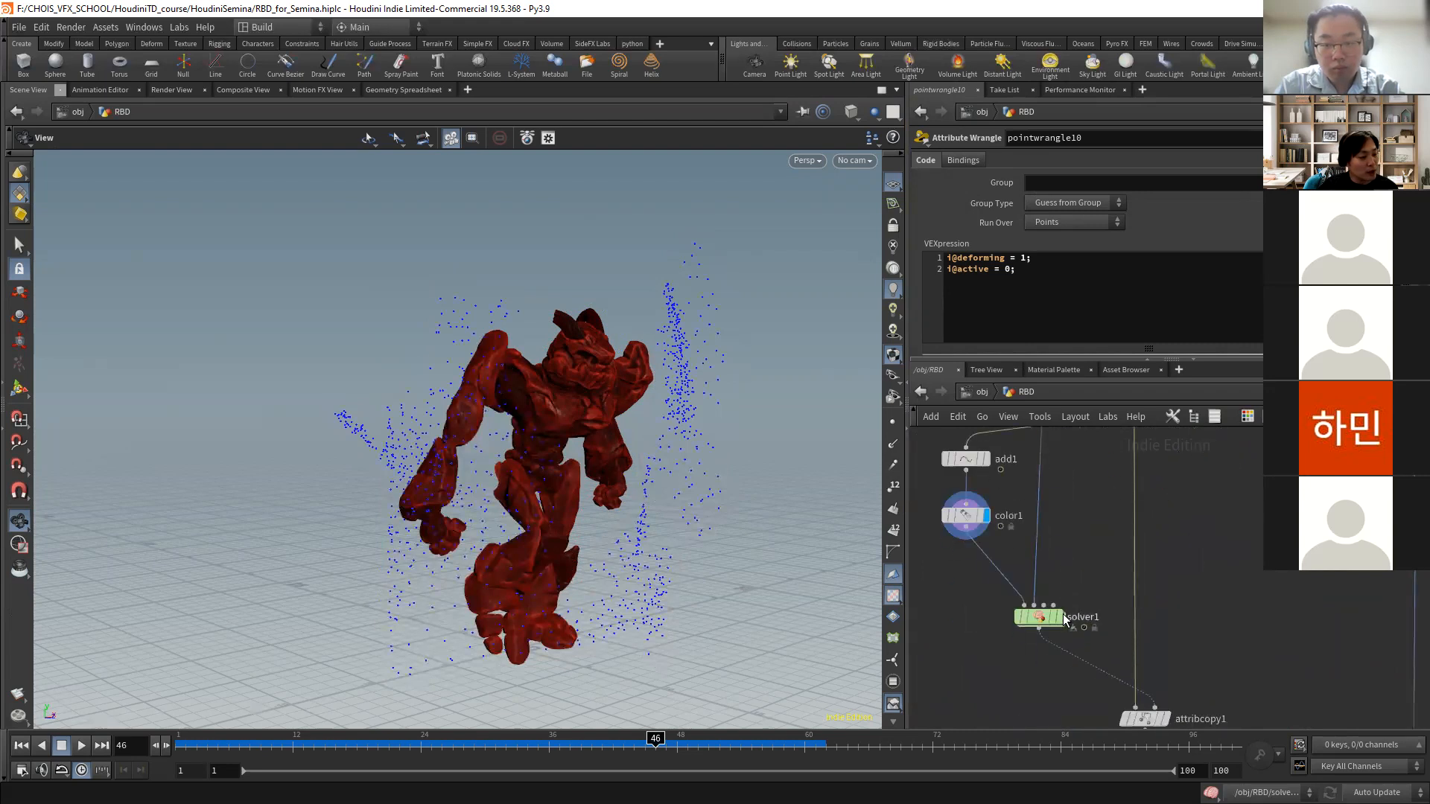
pyautogui.click(21, 745)
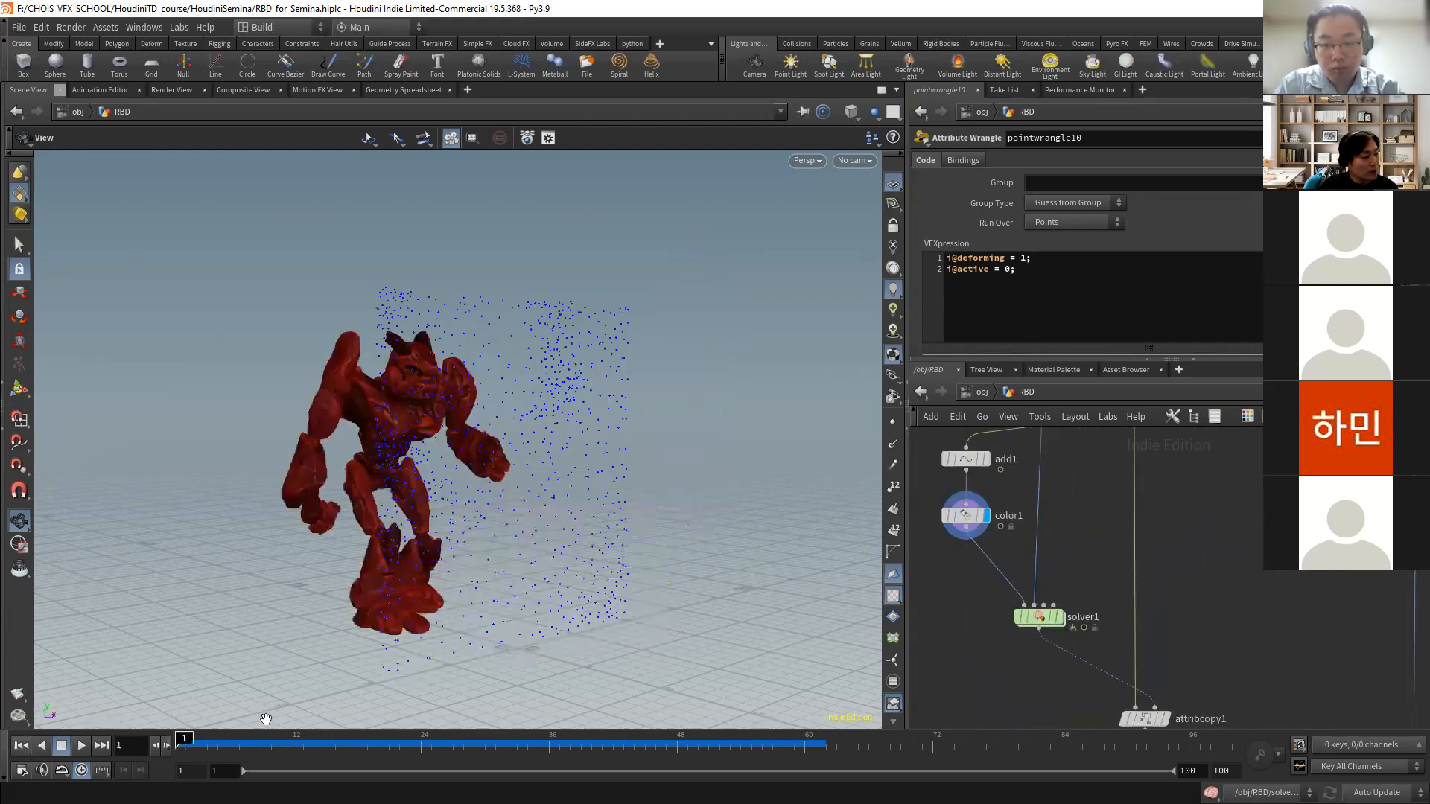
# - Enter solver1, examine which attributes attribtransfer2 transfers, and return to the RBD network
pyautogui.click(1039, 616)
pyautogui.doubleClick(1040, 617)
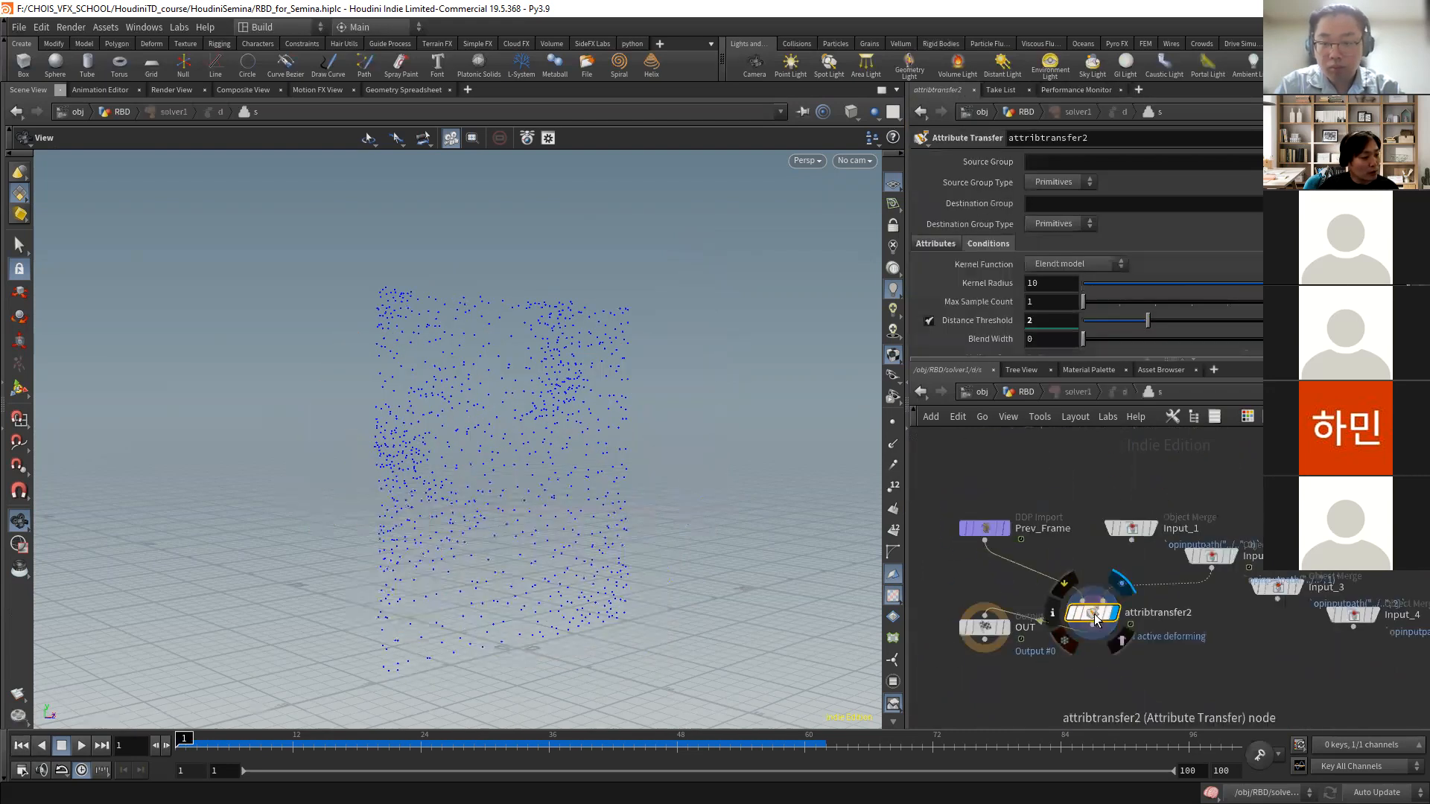
pyautogui.click(934, 244)
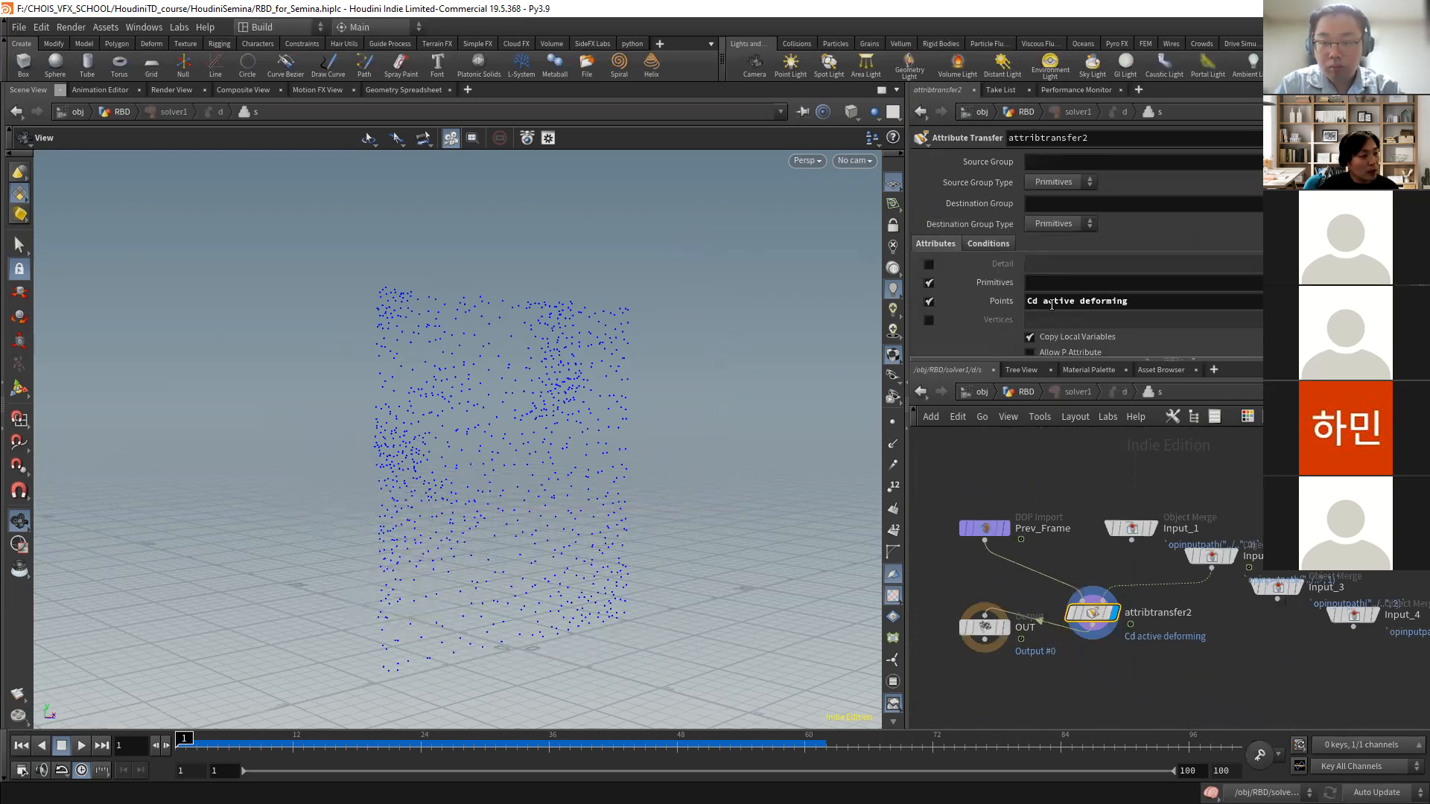
pyautogui.click(1040, 392)
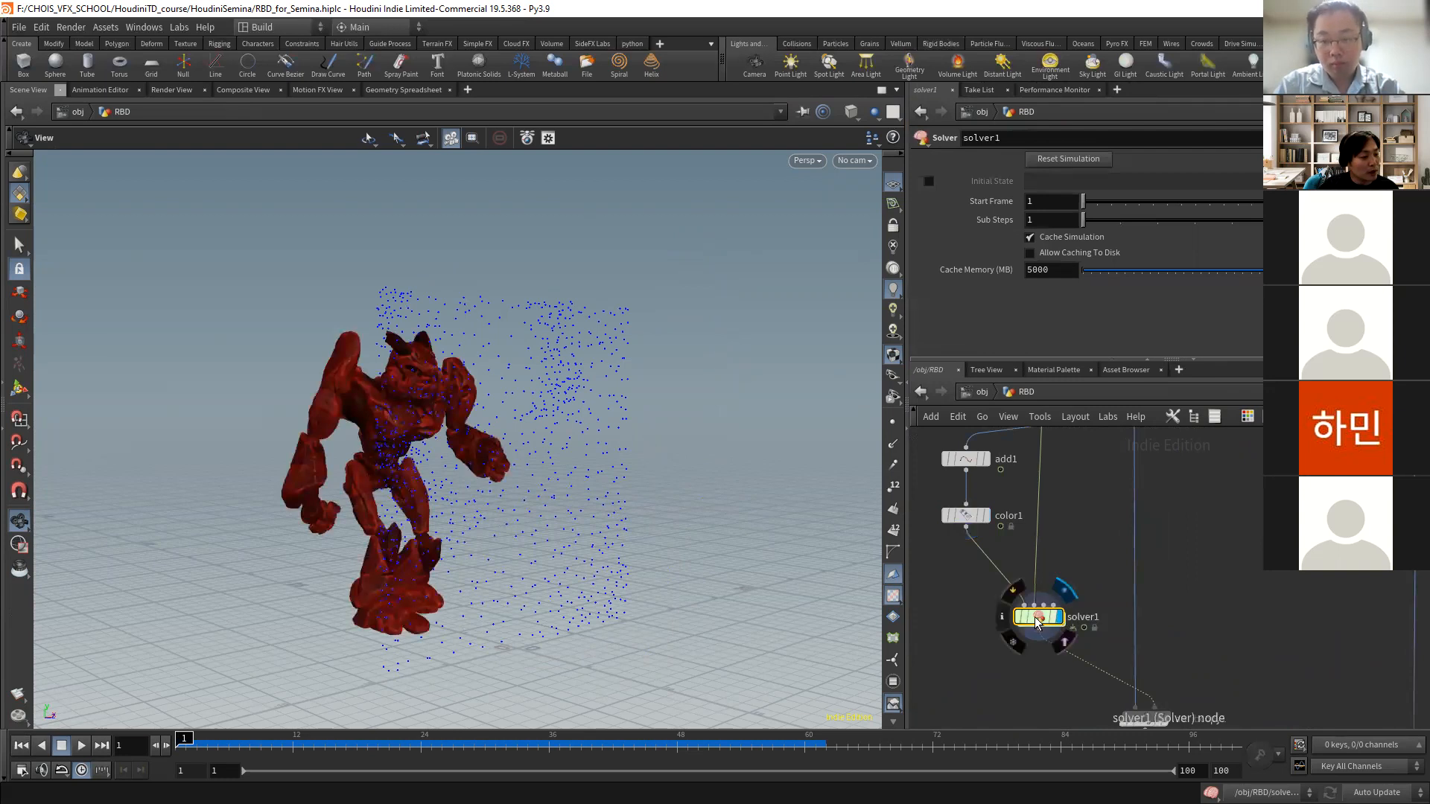
# - Scrub solver1 to frame 44, inspect its active and deforming values in the Geometry Spreadsheet back to frame 34, and return to the viewport
pyautogui.moveTo(216, 745); pyautogui.dragTo(634, 746)
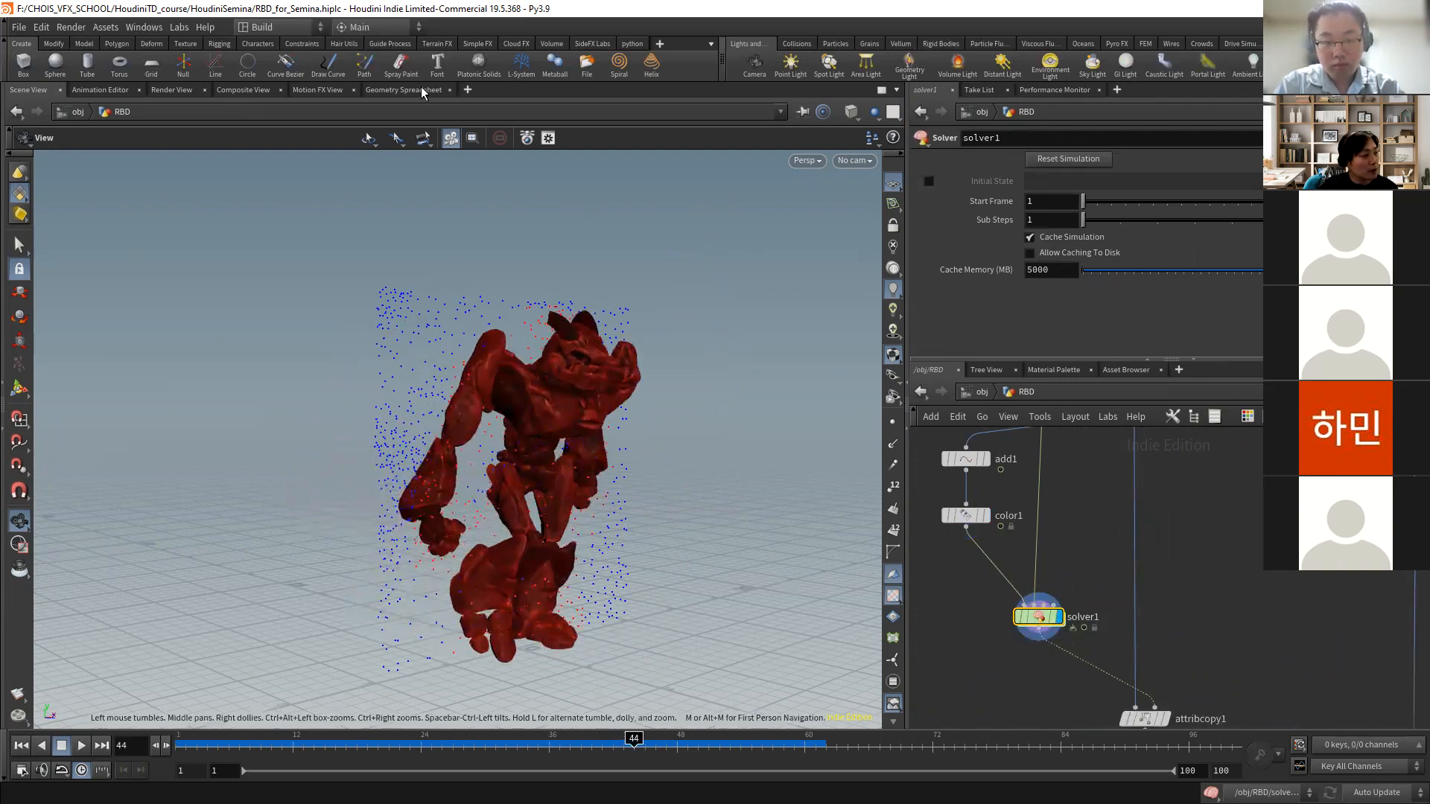
pyautogui.click(404, 90)
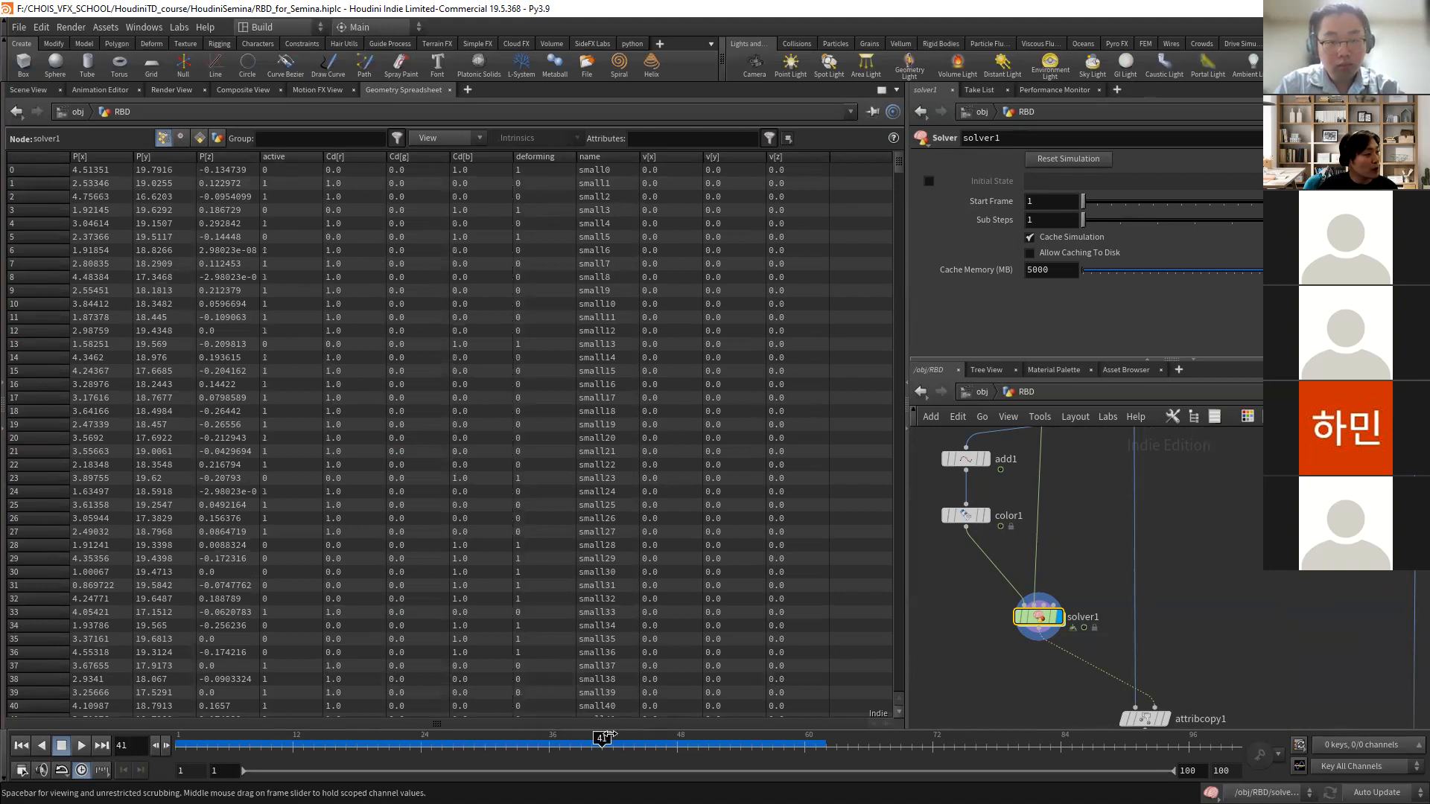
pyautogui.moveTo(618, 728); pyautogui.dragTo(529, 707)
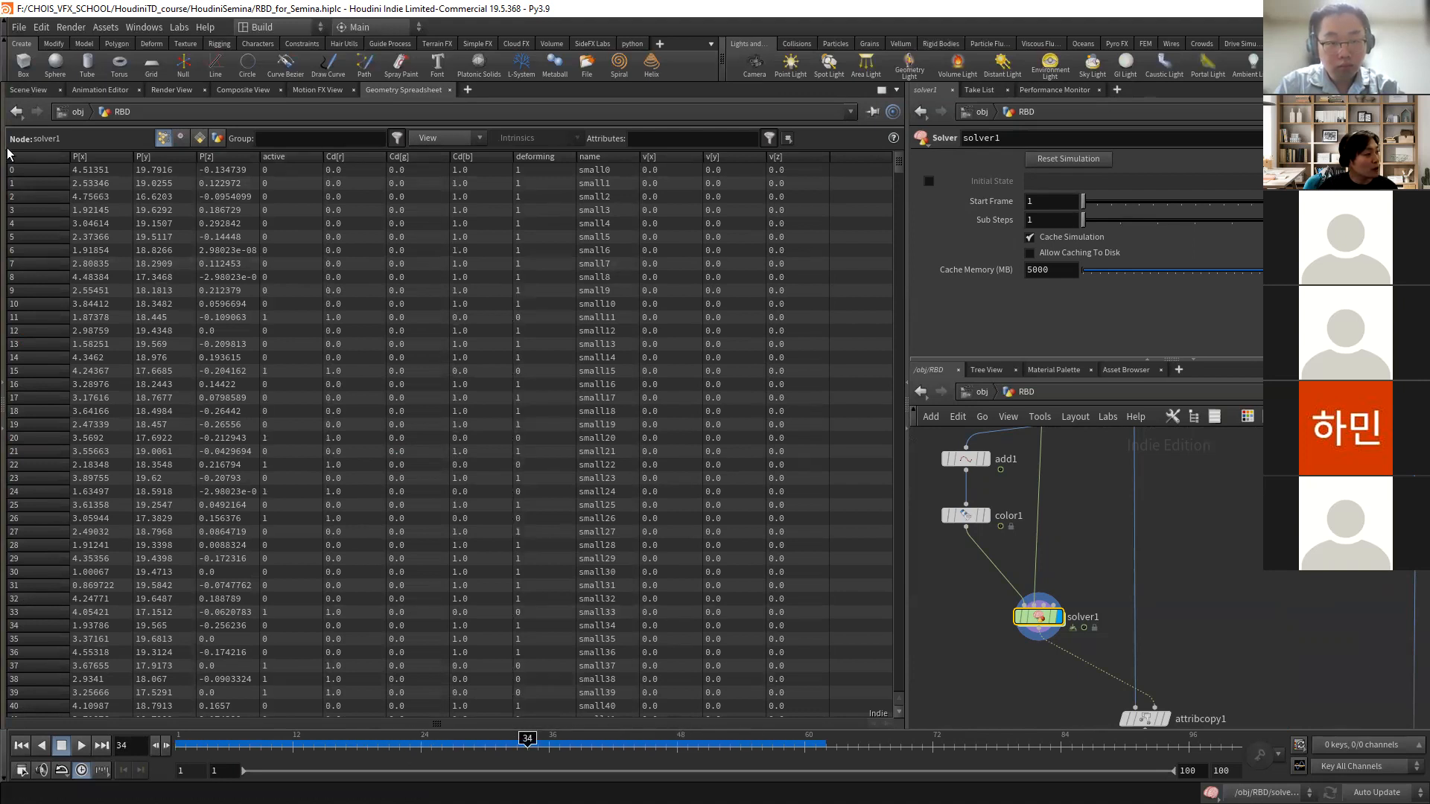
pyautogui.click(24, 90)
# - Select attribcopy1, examine its parameters, and shift the node slightly upward in the network
pyautogui.moveTo(1073, 570); pyautogui.dragTo(1024, 457, button='middle')
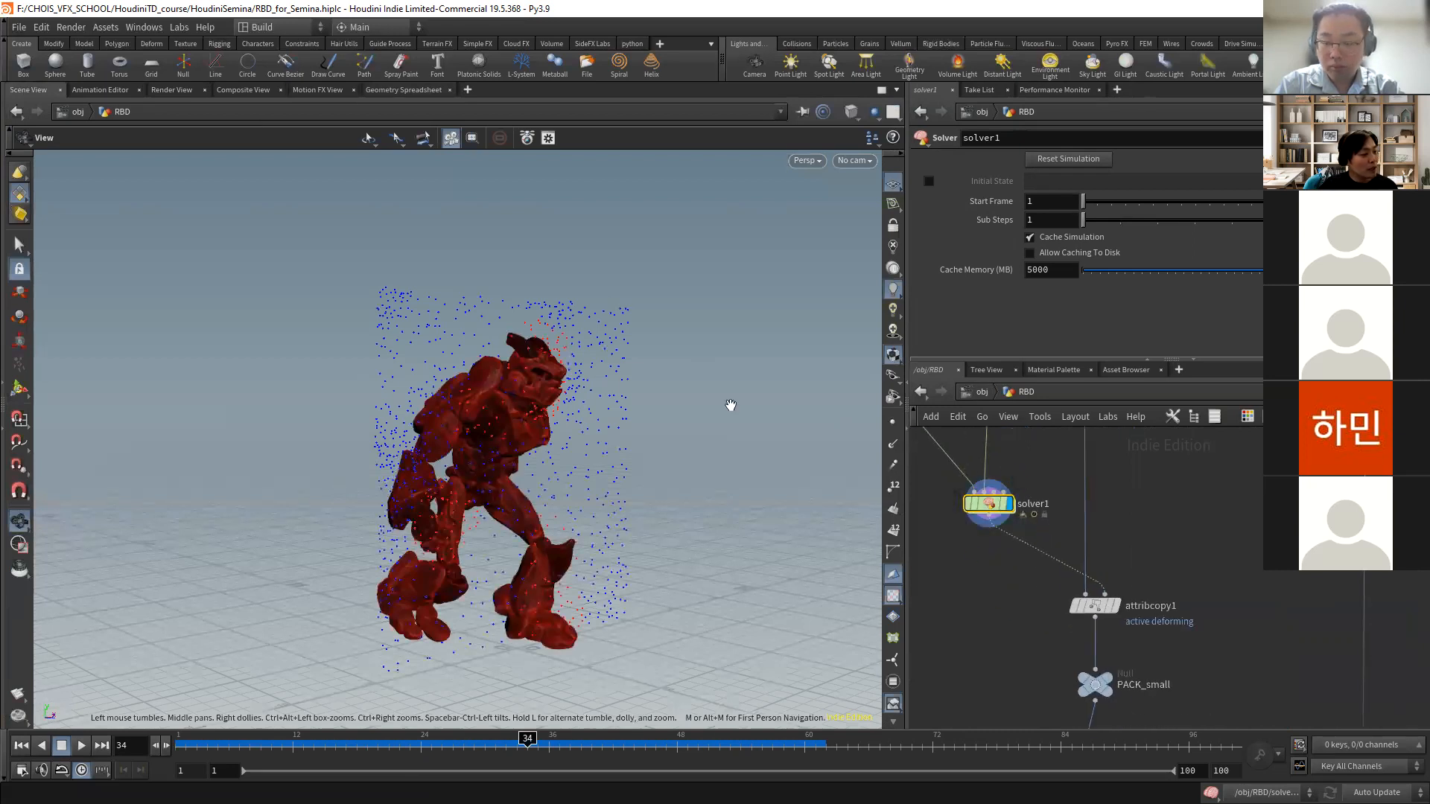
pyautogui.scroll(-2, 1041, 587)
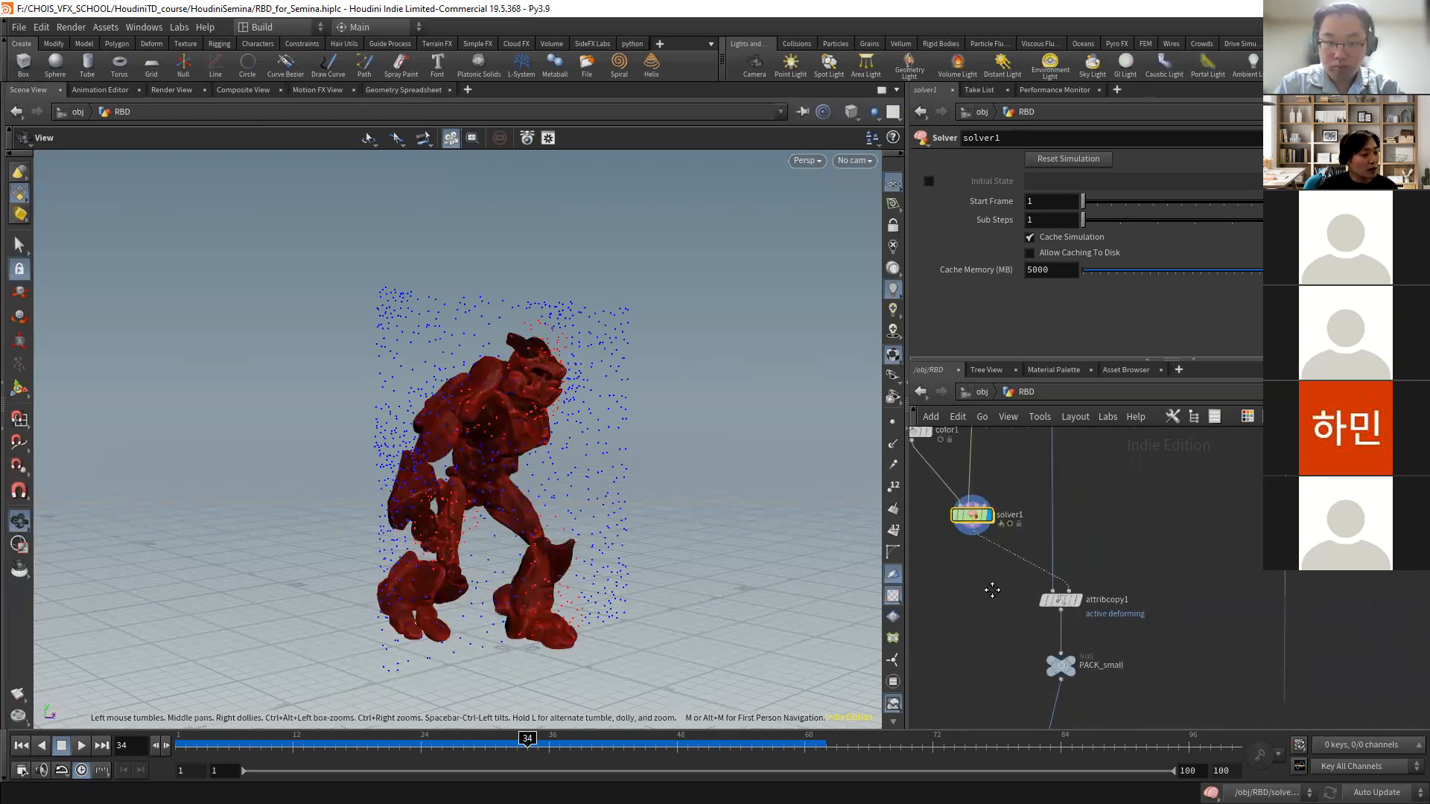
pyautogui.click(1038, 597)
pyautogui.moveTo(1042, 581); pyautogui.dragTo(1045, 549)
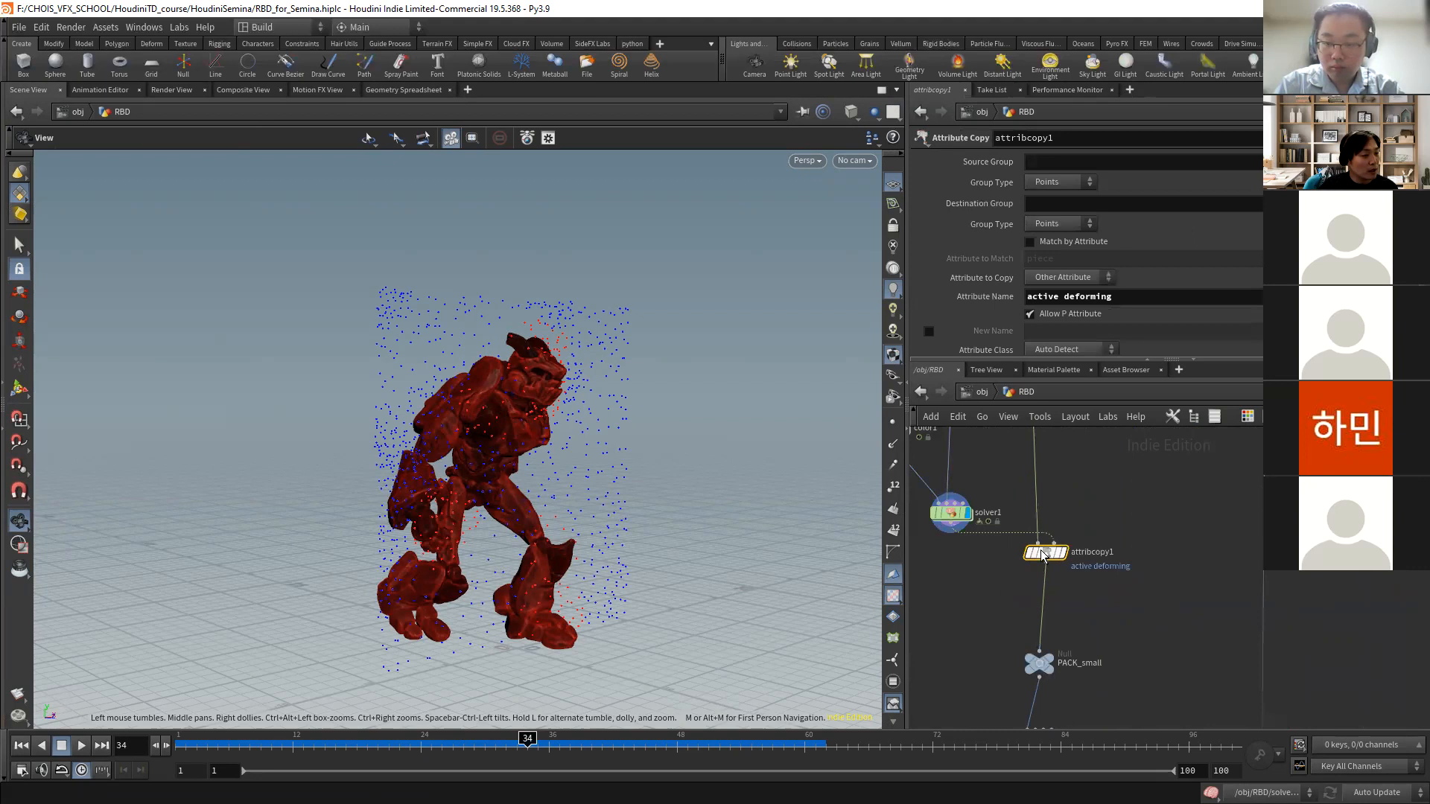
# - Display pointwrangle10 above the attribute copy to review the animated small pieces feeding it
pyautogui.scroll(-3, 1073, 570)
pyautogui.moveTo(1062, 440); pyautogui.dragTo(1075, 580, button='middle')
pyautogui.click(1052, 550)
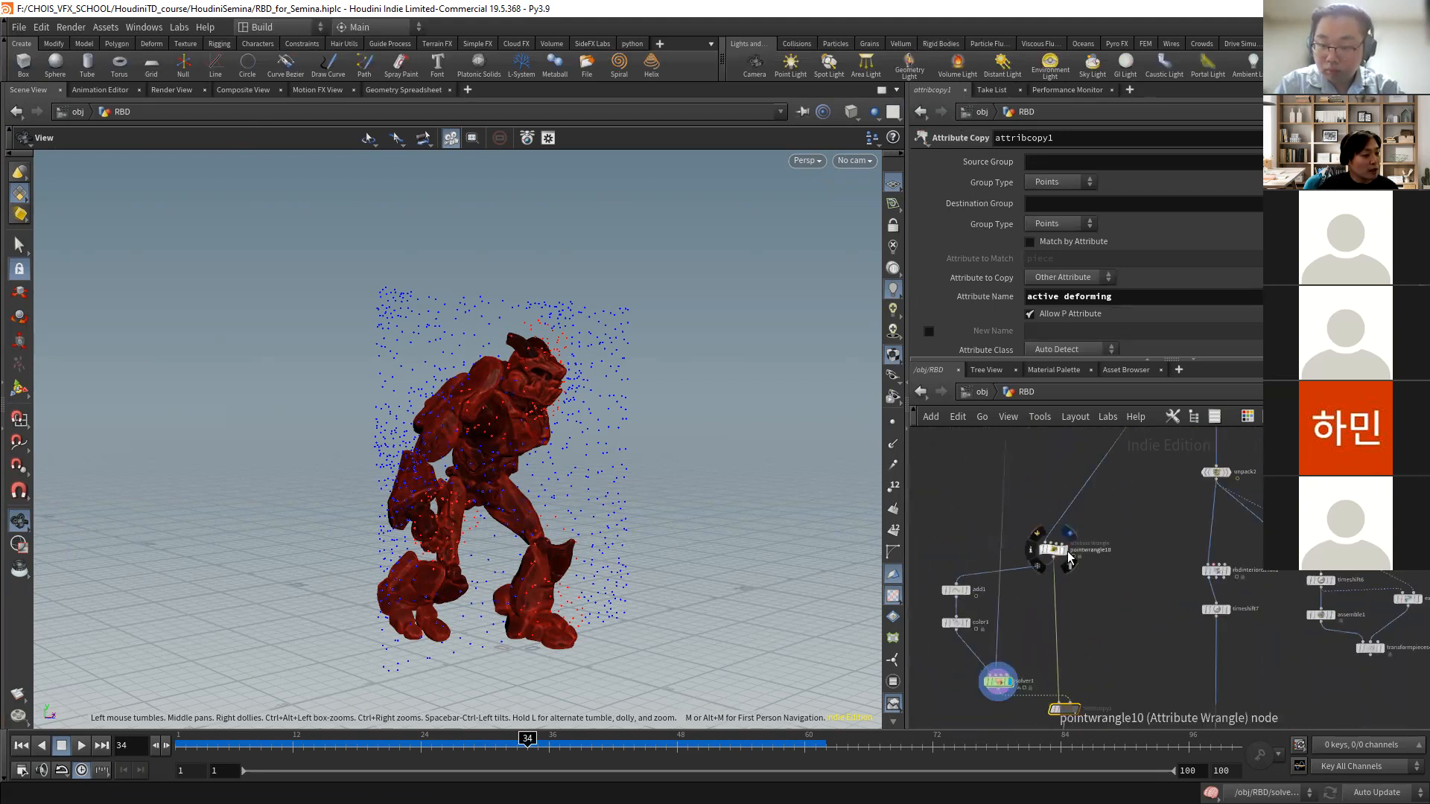
pyautogui.click(1064, 549)
pyautogui.moveTo(1088, 656); pyautogui.dragTo(1079, 560, button='middle')
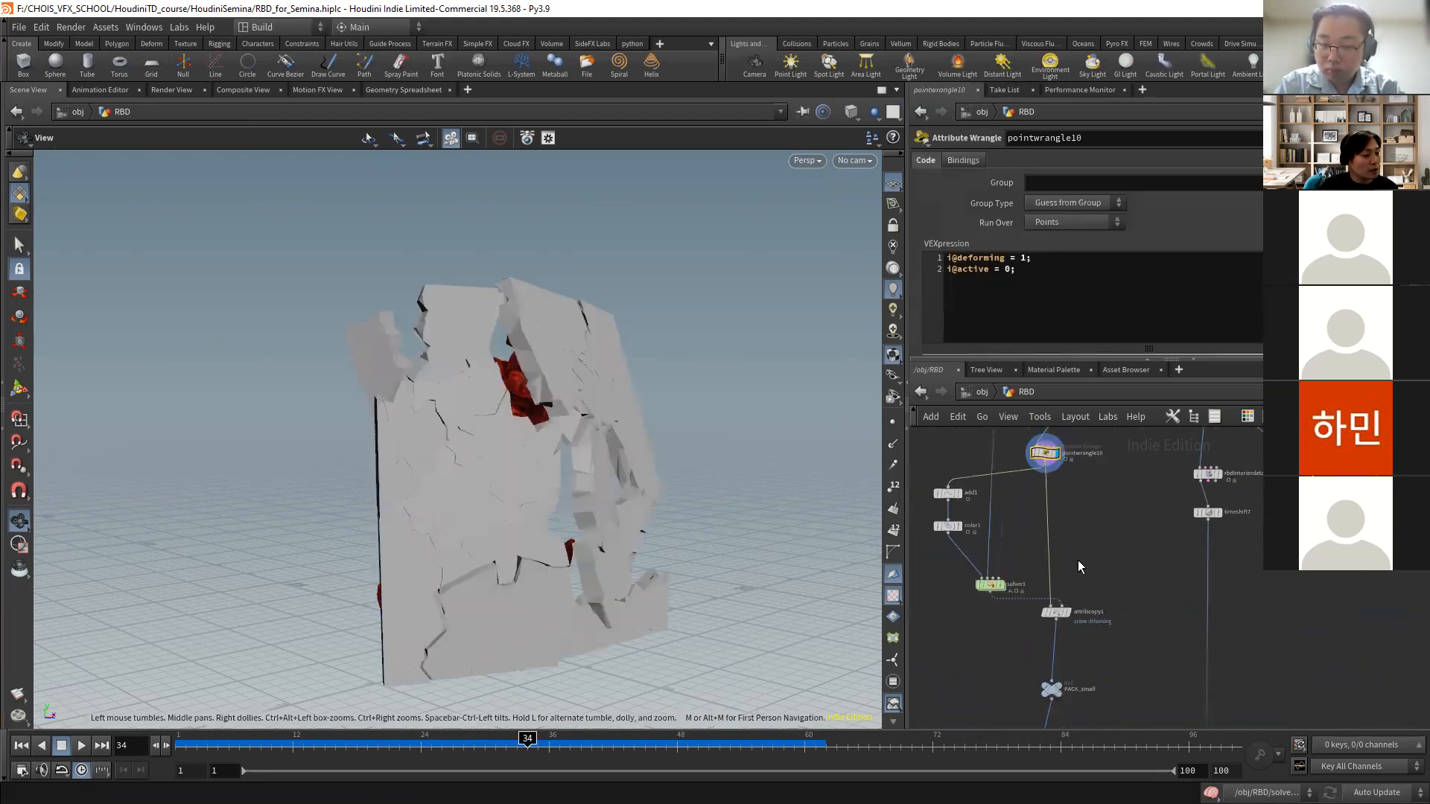
# - Display attribcopy1, advance to frame 35, and compare its output with solver1's points
pyautogui.scroll(2, 1074, 613)
pyautogui.click(1062, 611)
pyautogui.click(1043, 609)
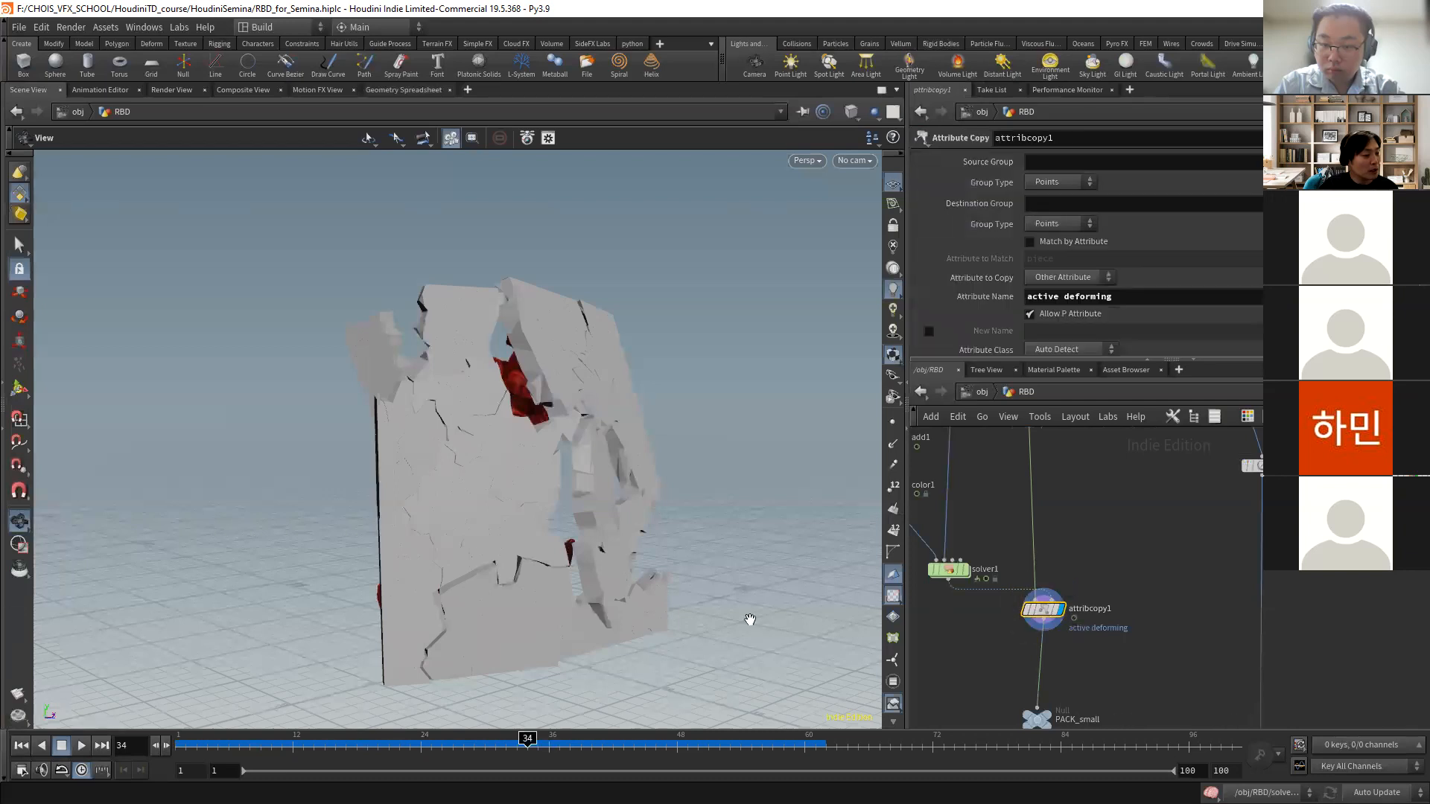
pyautogui.moveTo(527, 740); pyautogui.dragTo(537, 699)
pyautogui.click(970, 573)
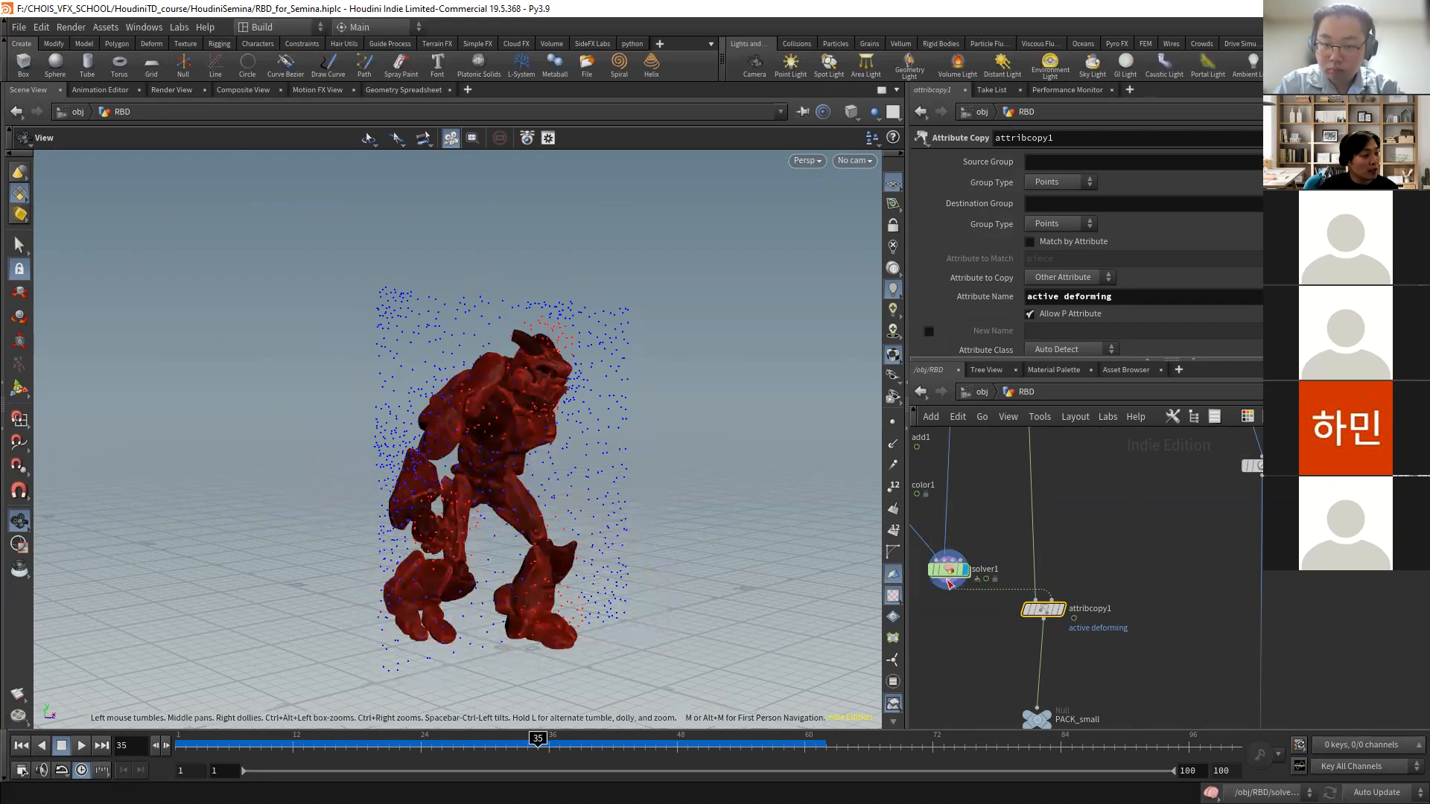
pyautogui.click(1060, 609)
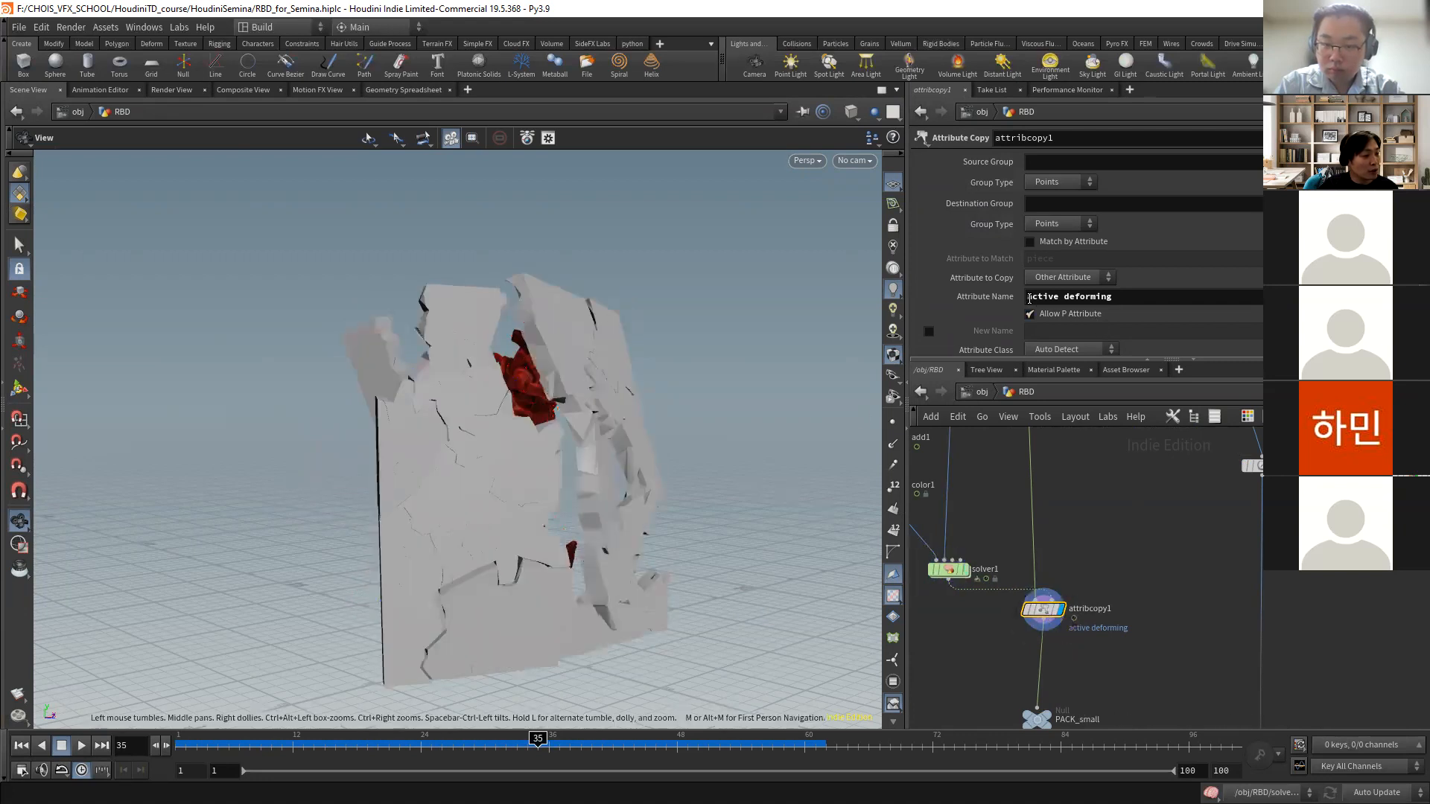
# - Inspect attribcopy1's active and deforming values in the Geometry Spreadsheet up to frame 40, and return to the viewport
pyautogui.click(404, 93)
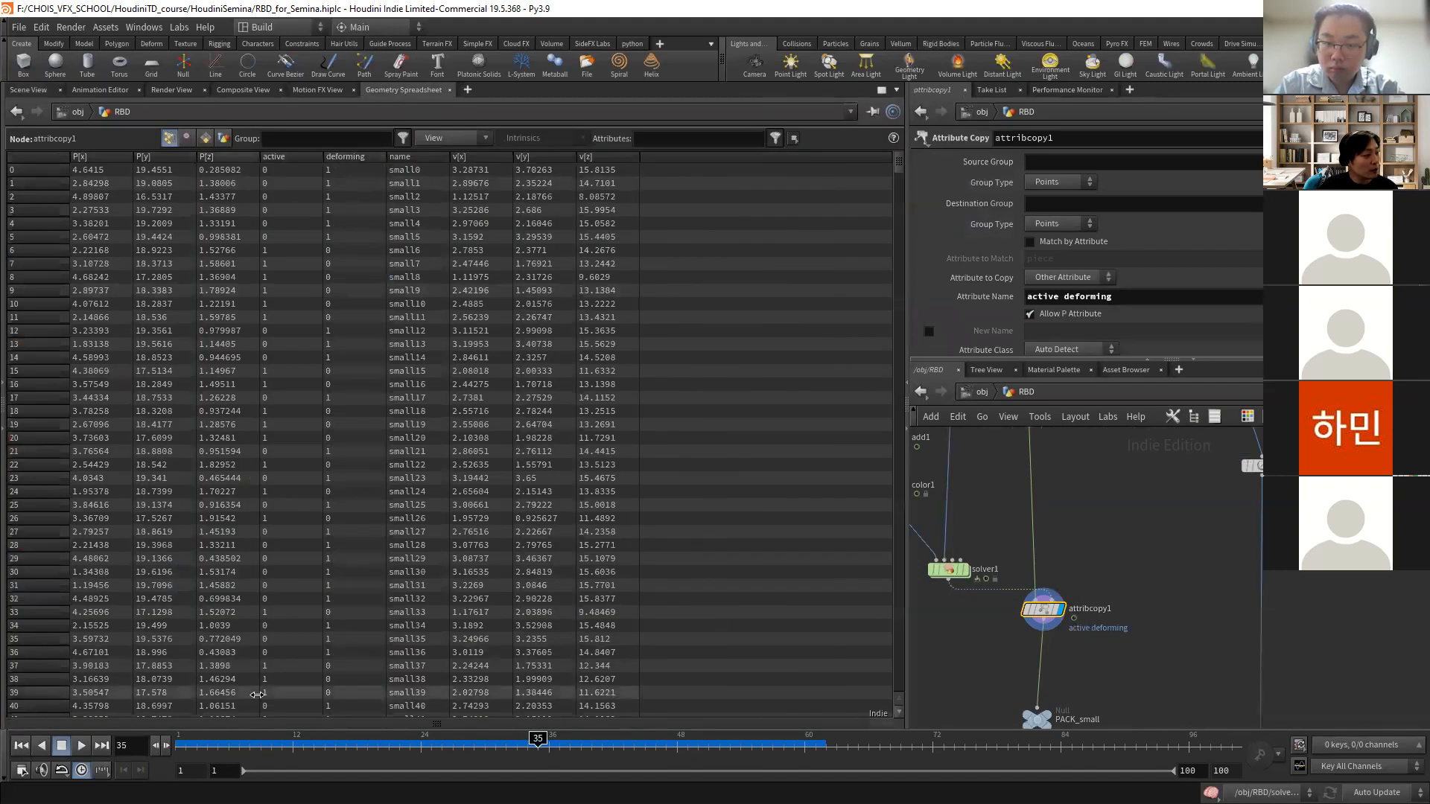
pyautogui.moveTo(249, 743); pyautogui.dragTo(591, 744)
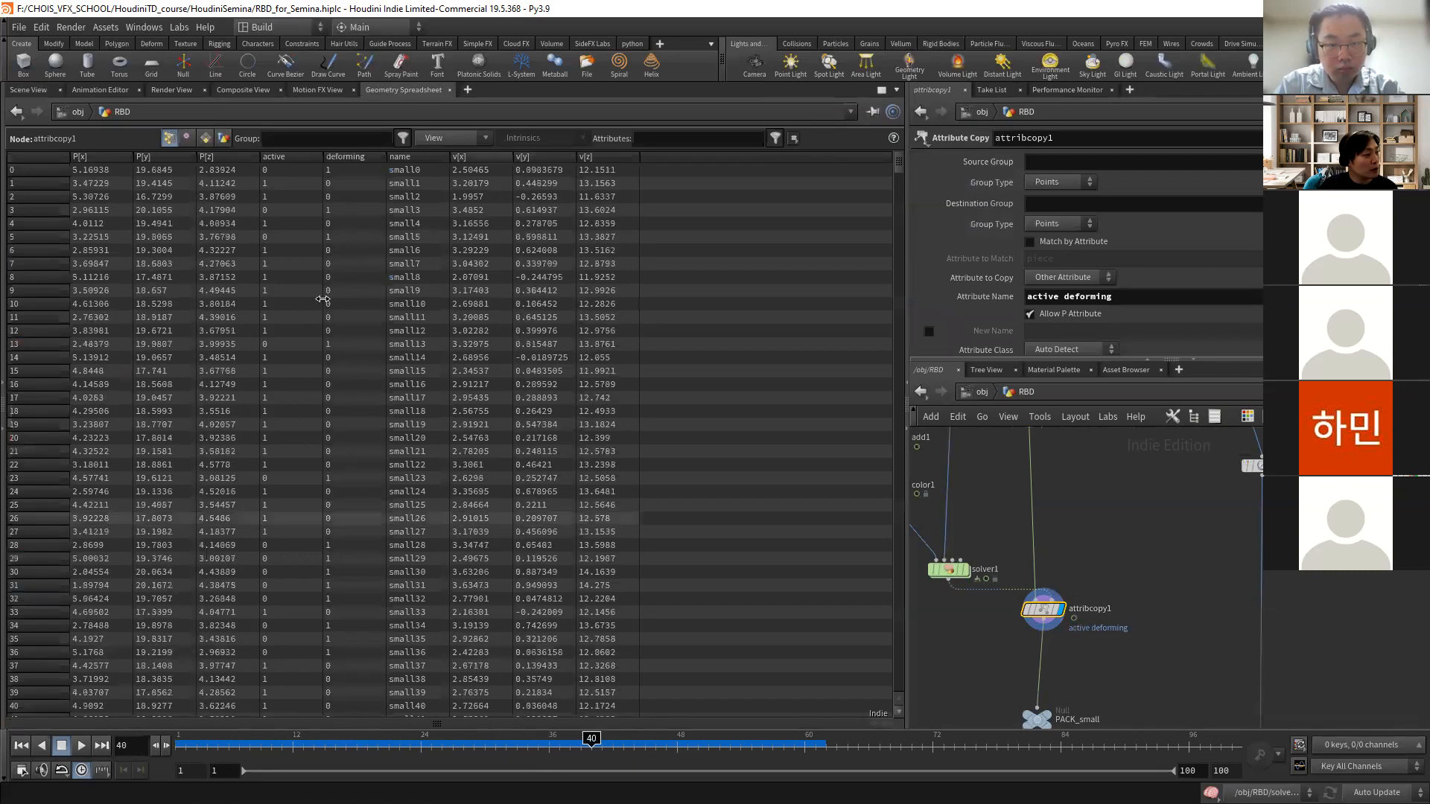
pyautogui.click(27, 91)
# - Add a Blast node branching off attribcopy1 and display it
pyautogui.moveTo(1088, 625); pyautogui.dragTo(1065, 533, button='middle')
pyautogui.press('Tab')
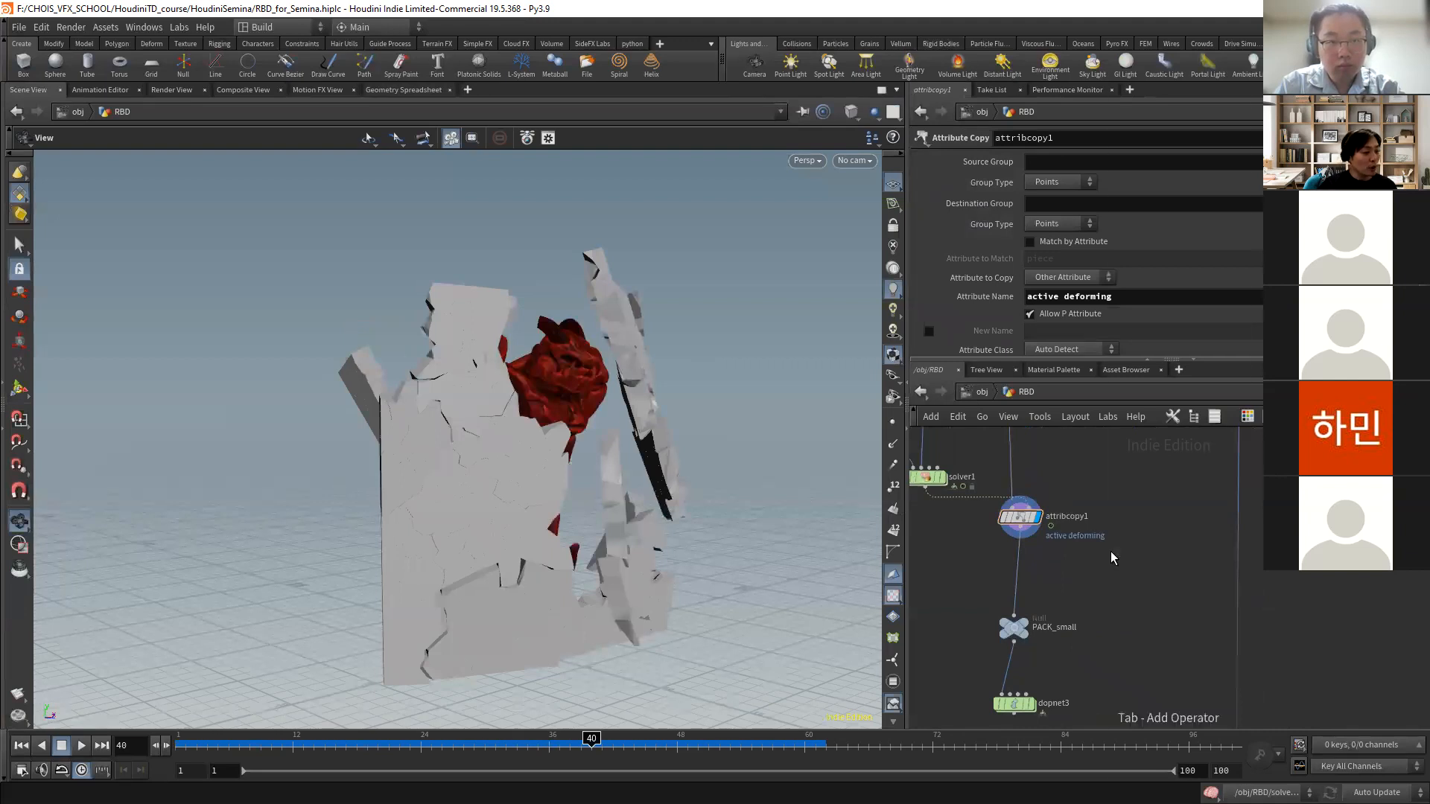
pyautogui.moveTo(1110, 551)
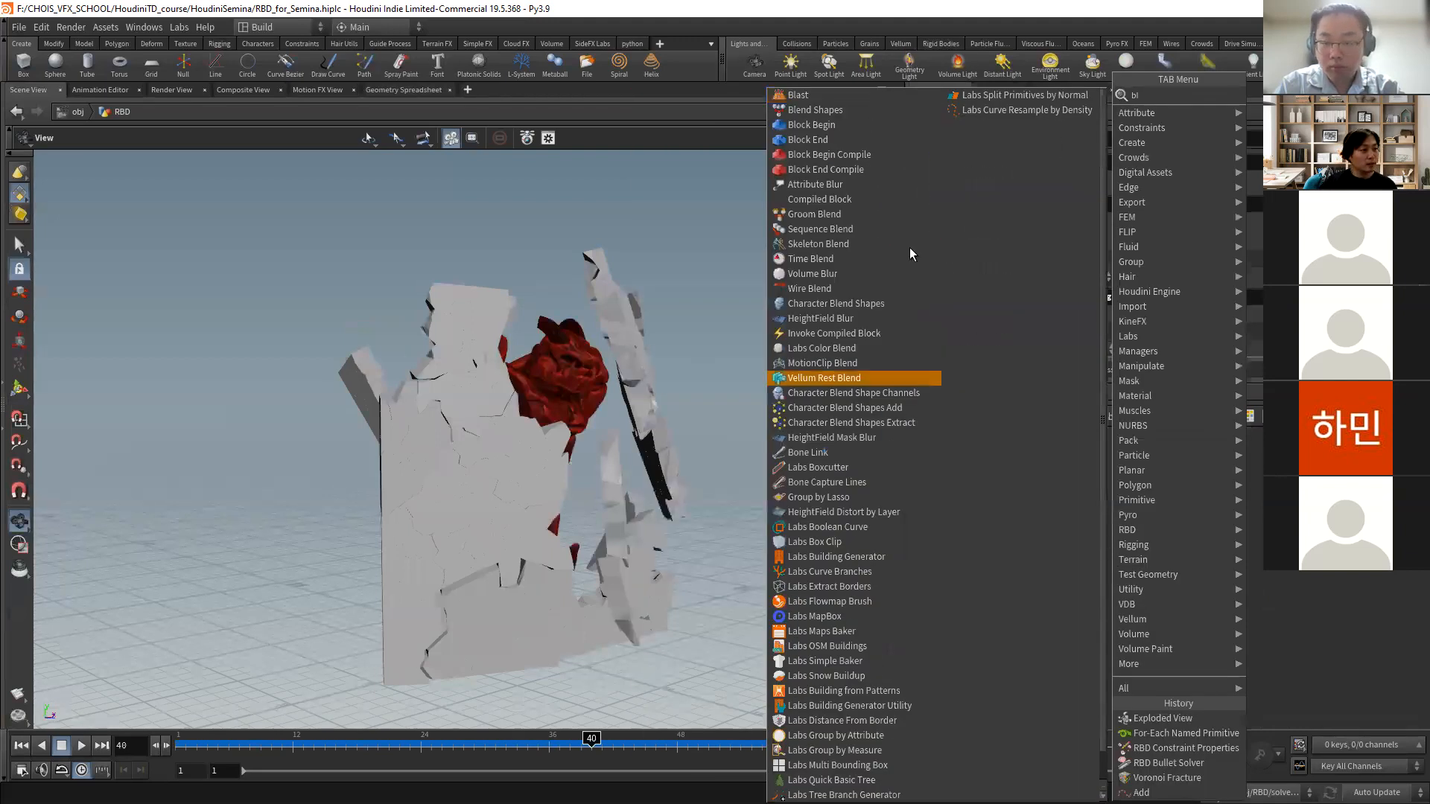
pyautogui.click(845, 91)
pyautogui.click(1123, 564)
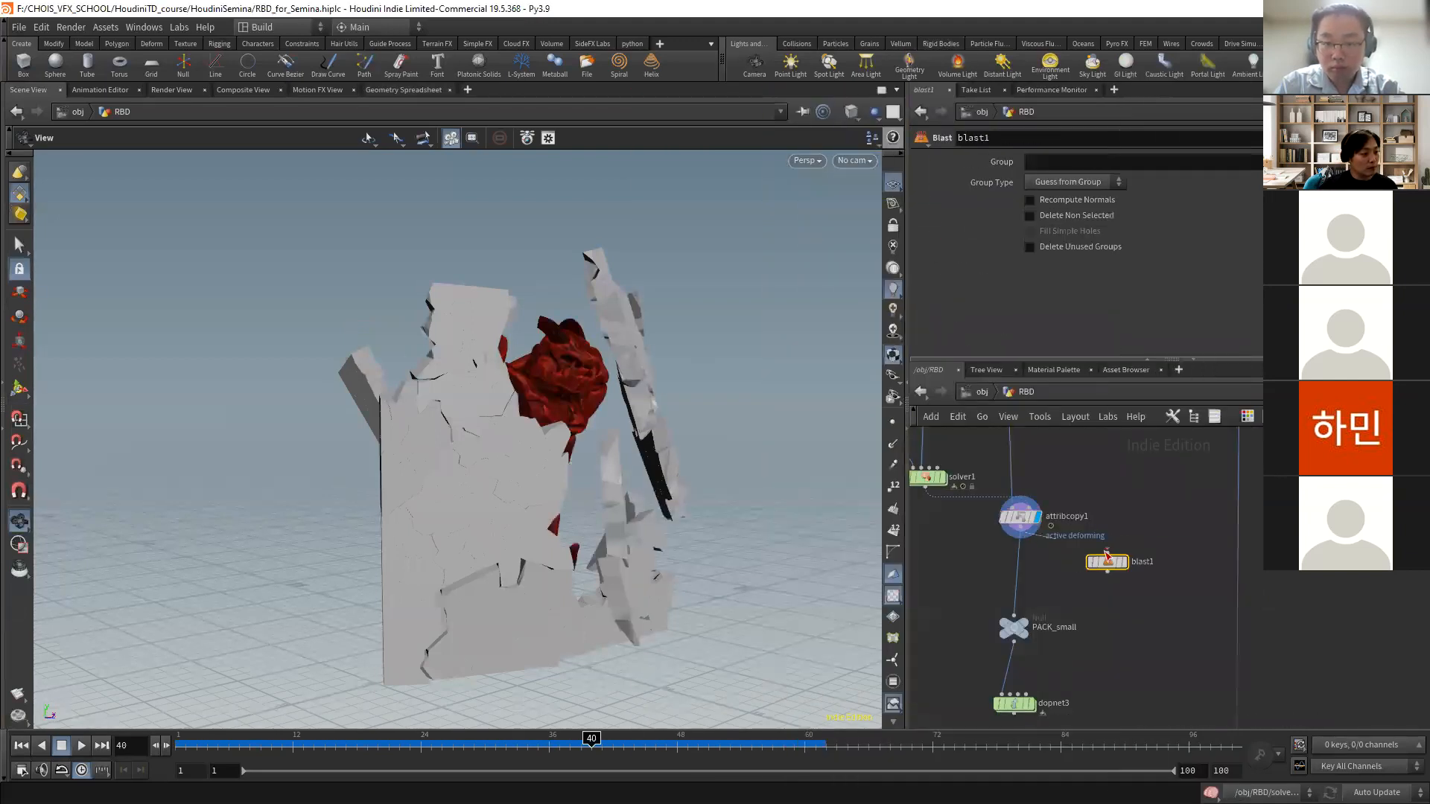
pyautogui.click(1130, 564)
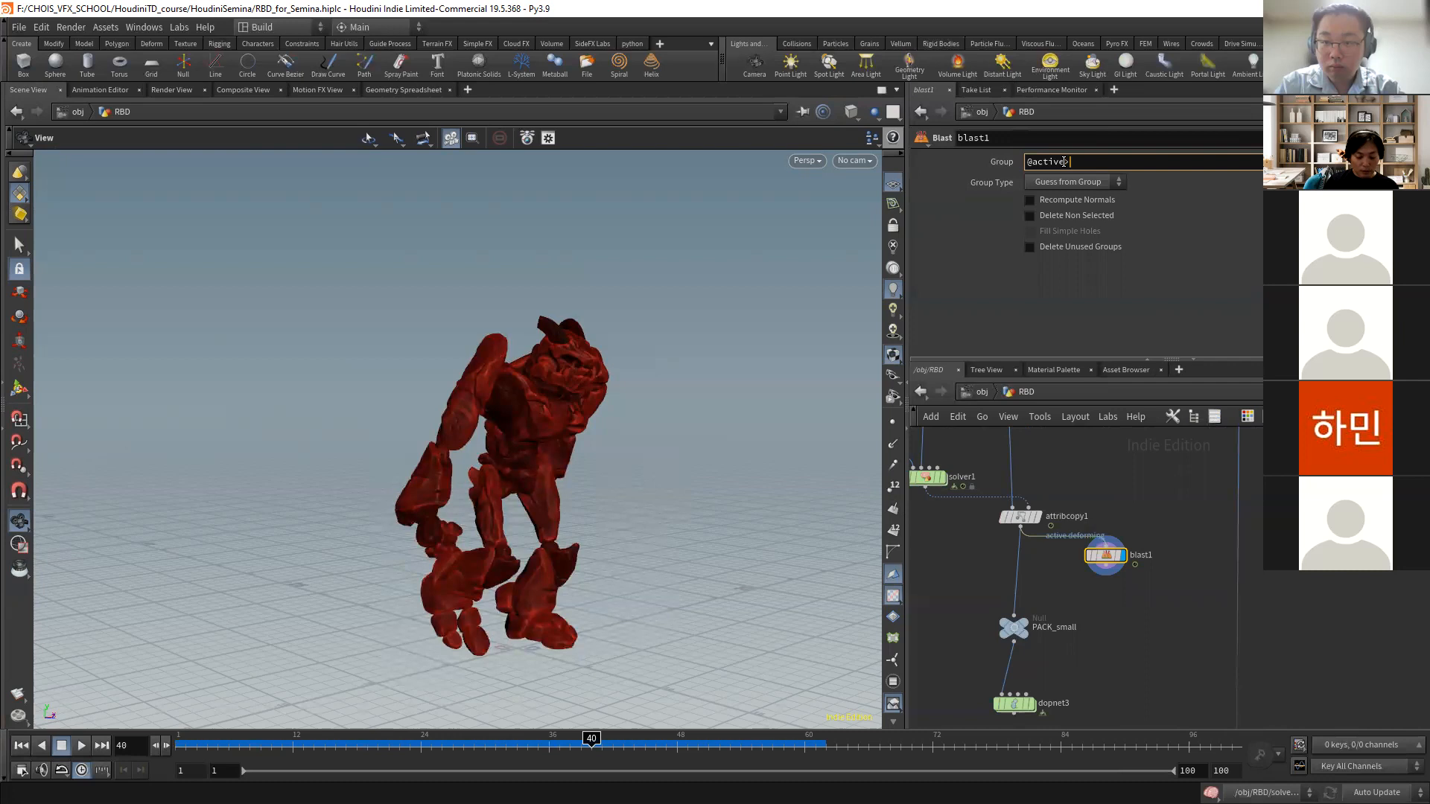
pyautogui.press('Return')
pyautogui.click(1076, 186)
pyautogui.click(1054, 233)
pyautogui.click(1044, 215)
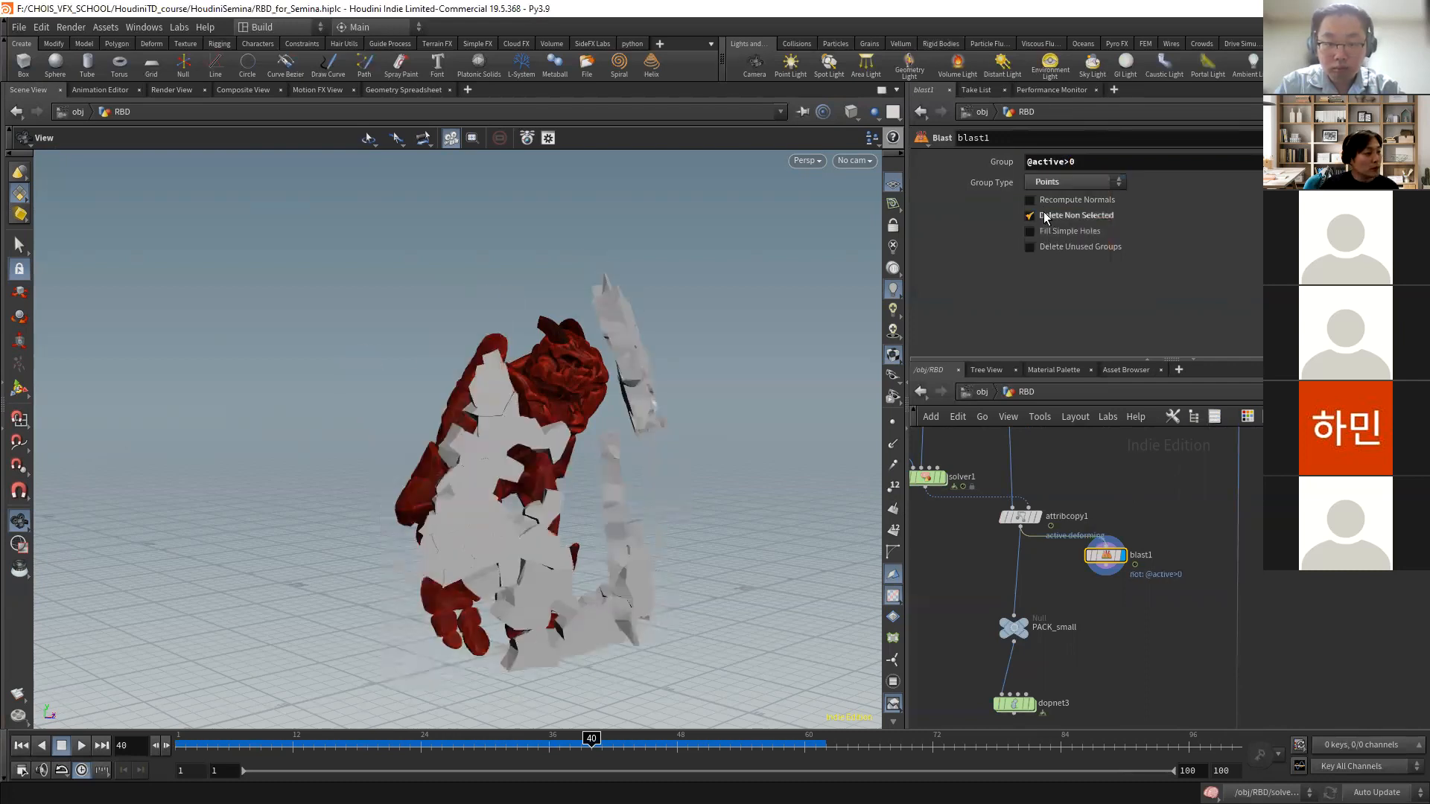
pyautogui.click(1044, 217)
# - Scrub the blasted wall back to frame 34 to check which pieces are removed as active
pyautogui.moveTo(641, 389)
pyautogui.mouseDown()
pyautogui.moveTo(615, 406)
pyautogui.moveTo(524, 377)
pyautogui.moveTo(663, 403)
pyautogui.moveTo(633, 406)
pyautogui.mouseUp()
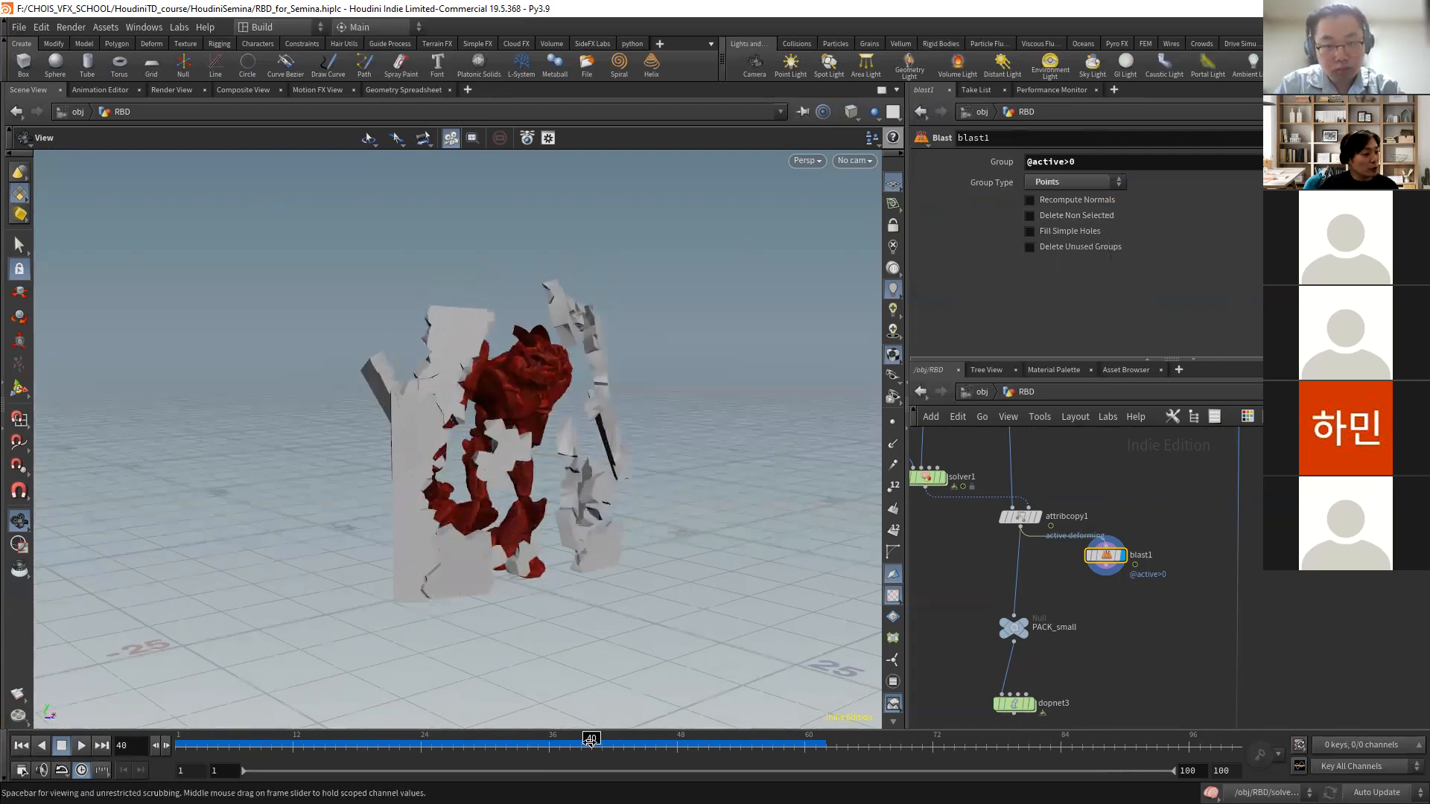
pyautogui.click(557, 741)
pyautogui.moveTo(558, 739); pyautogui.dragTo(527, 737)
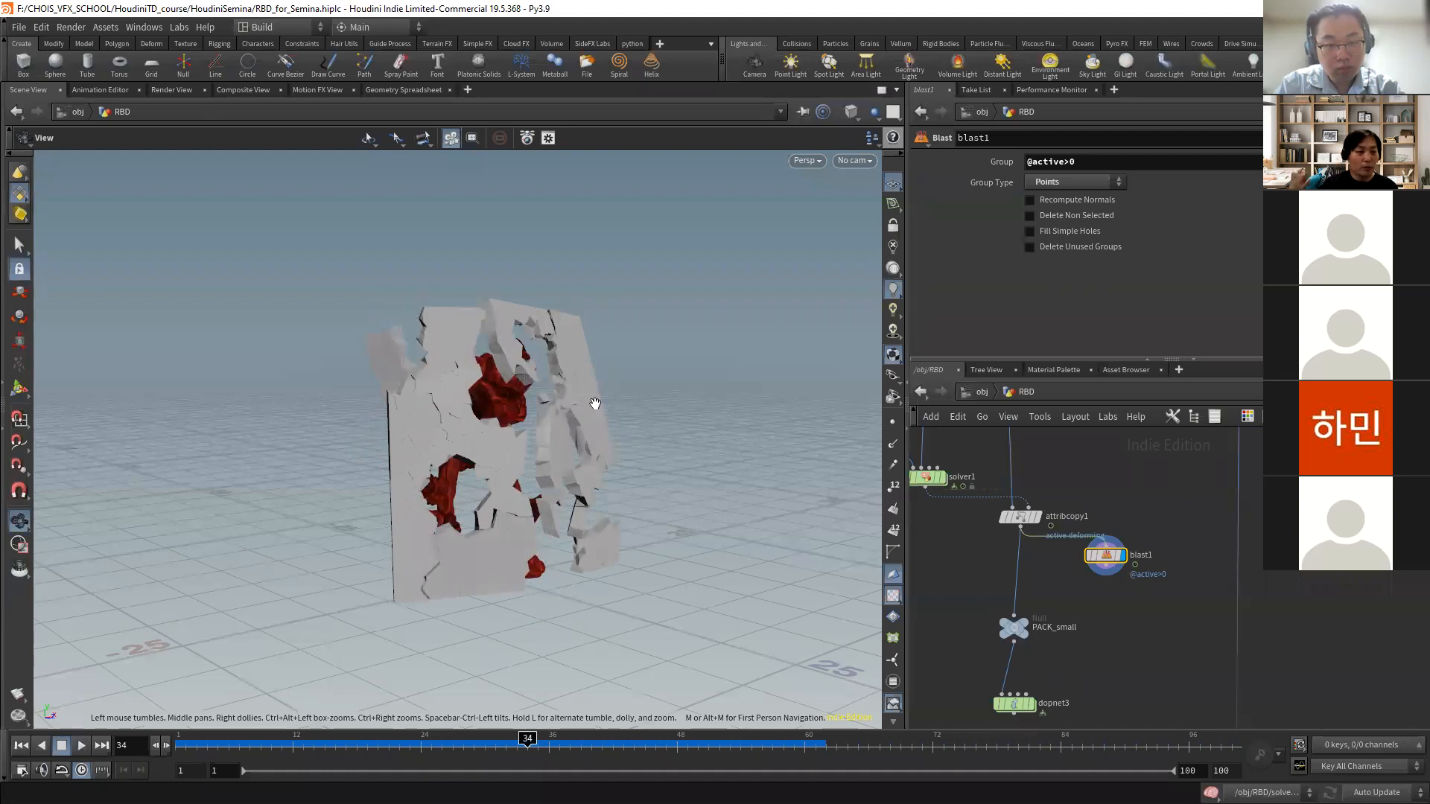
# - Scrub the blasted wall back to frame 32, display attribcopy1 instead of the Blast, and return to frame 1
pyautogui.moveTo(528, 744)
pyautogui.mouseDown()
pyautogui.moveTo(931, 747)
pyautogui.moveTo(505, 737)
pyautogui.mouseUp()
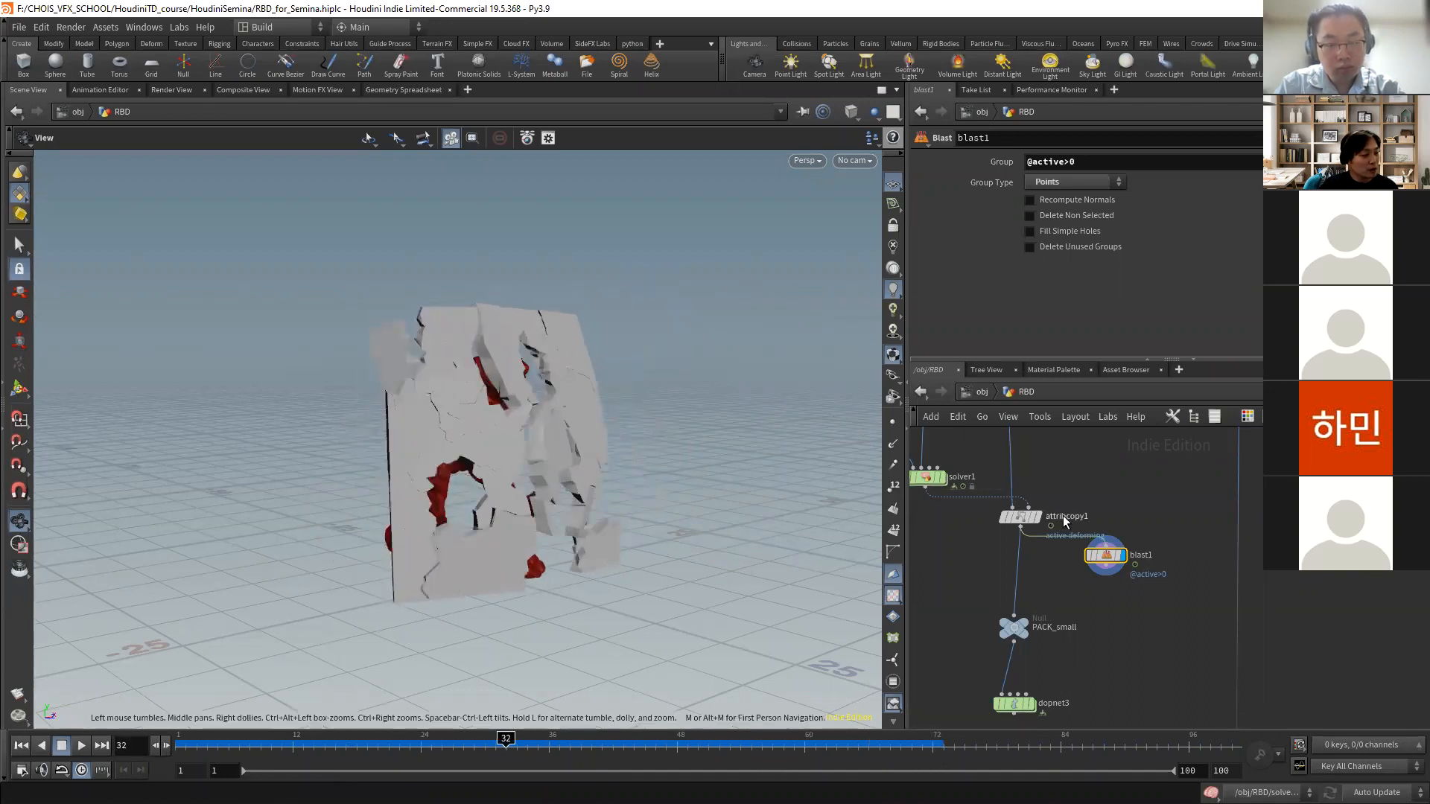
pyautogui.click(1019, 516)
pyautogui.moveTo(505, 737)
pyautogui.mouseDown()
pyautogui.moveTo(476, 736)
pyautogui.moveTo(506, 735)
pyautogui.mouseUp()
pyautogui.moveTo(1077, 676); pyautogui.dragTo(1041, 586, button='middle')
pyautogui.click(22, 745)
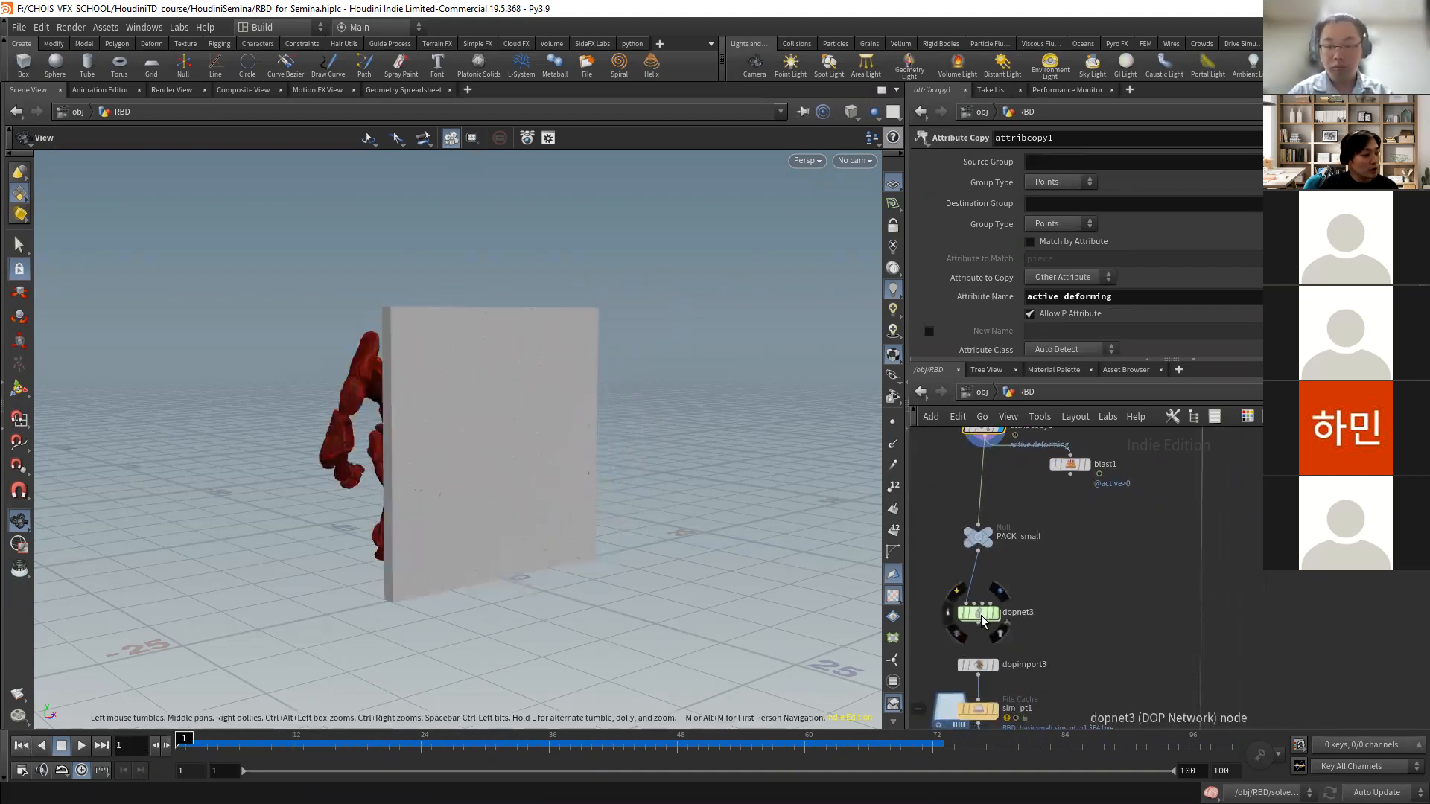
# - Check the brick object's overwritten attributes inside dopnet3 against the attributes copied by attribcopy1
pyautogui.doubleClick(979, 614)
pyautogui.click(981, 554)
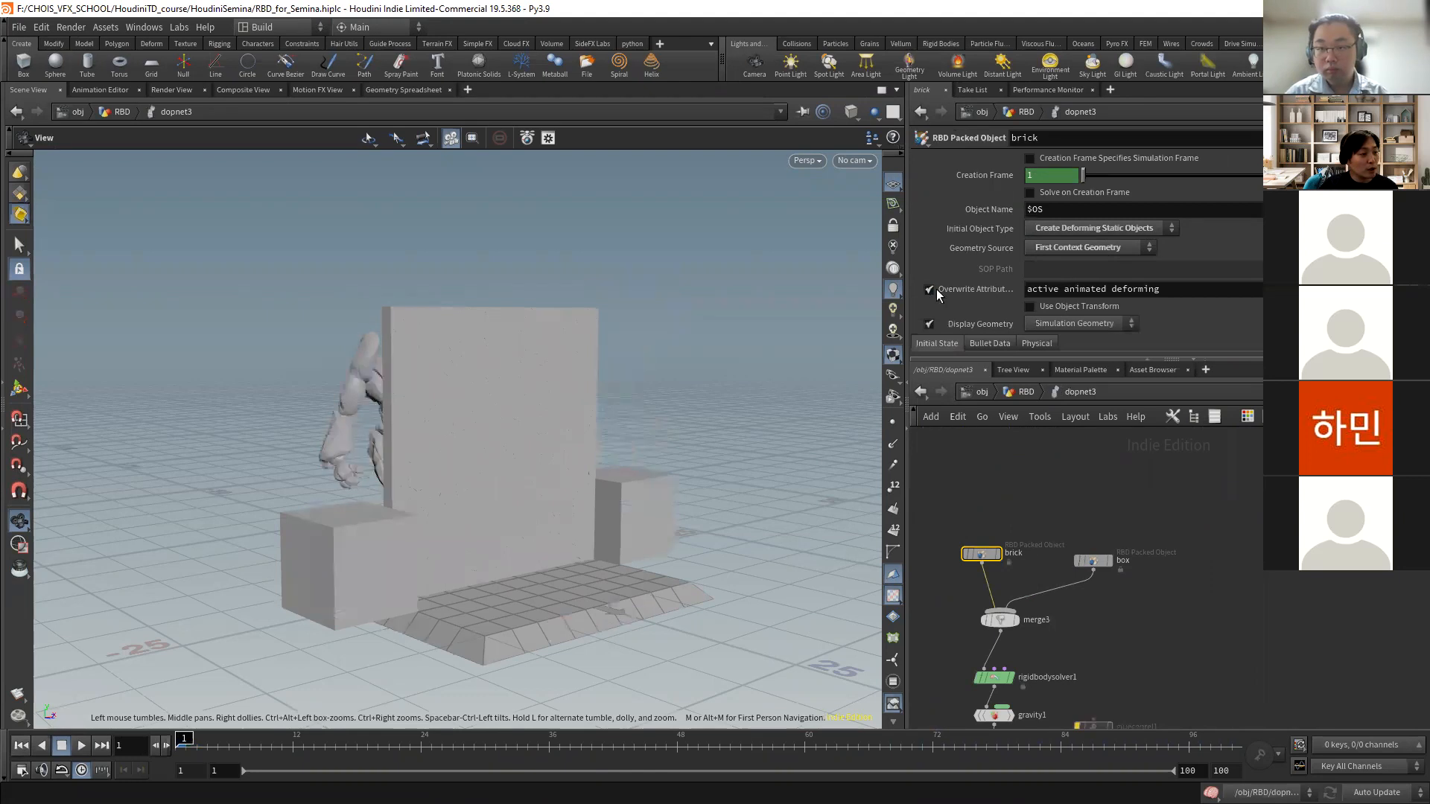
pyautogui.click(1026, 392)
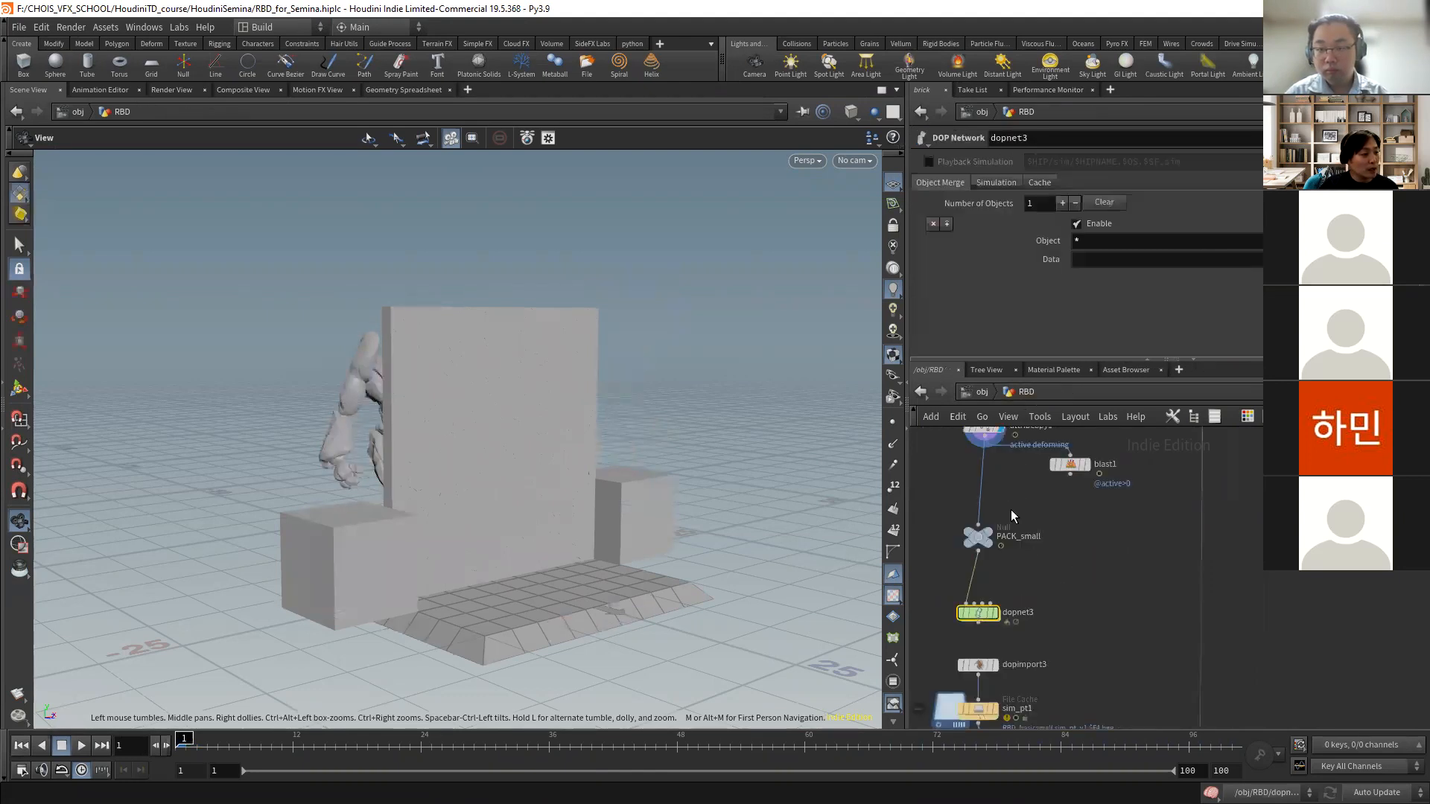
pyautogui.moveTo(1011, 509); pyautogui.dragTo(1035, 580, button='middle')
pyautogui.click(1008, 545)
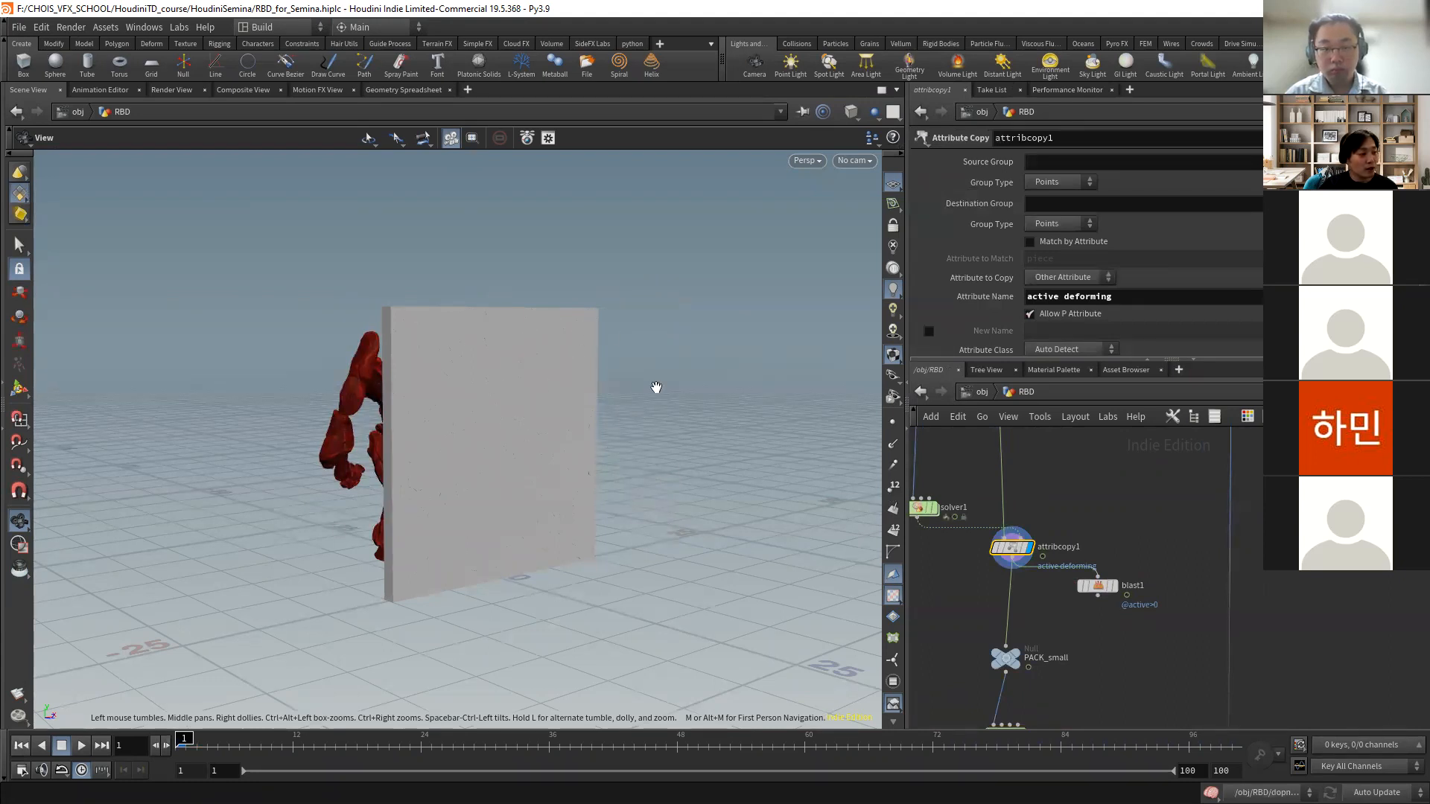
pyautogui.moveTo(1067, 685); pyautogui.dragTo(1012, 499, button='middle')
# - Examine the rigid body solver and gravity settings in dopnet3 and the constraint network nodes below them
pyautogui.doubleClick(1035, 607)
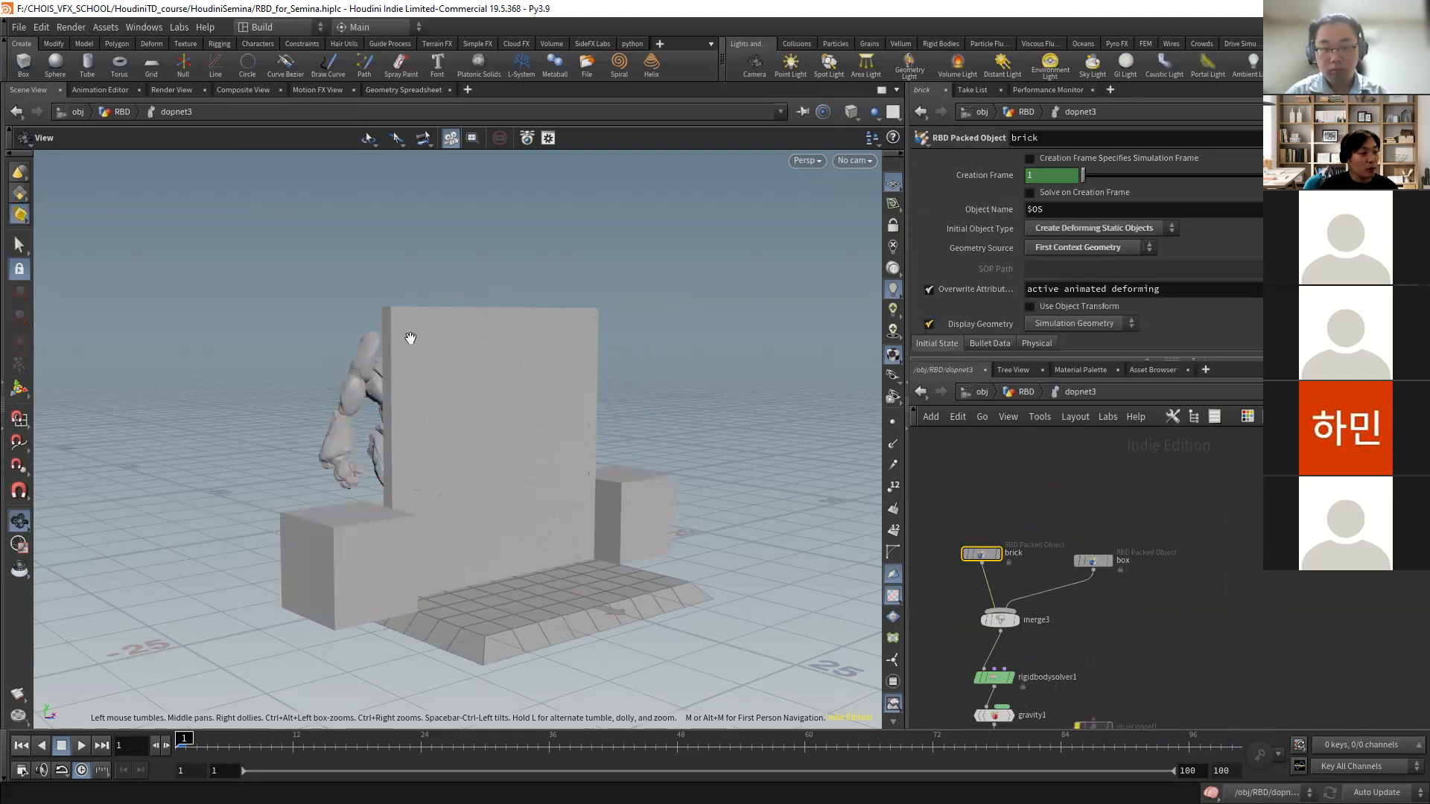
pyautogui.moveTo(1167, 655); pyautogui.dragTo(1207, 556, button='middle')
pyautogui.moveTo(1114, 588); pyautogui.dragTo(1151, 567, button='middle')
pyautogui.scroll(1, 1074, 558)
pyautogui.click(1070, 559)
pyautogui.click(1083, 609)
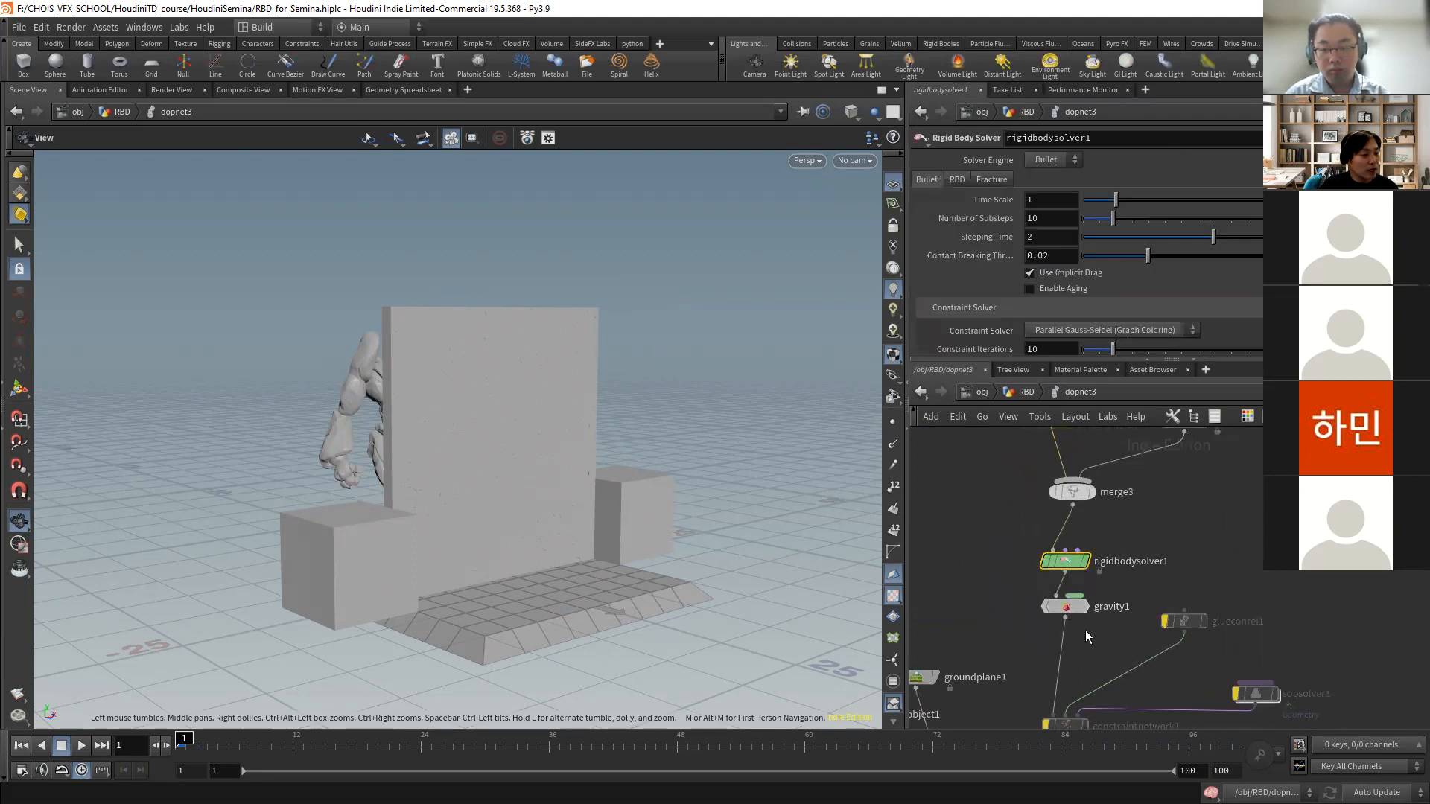
pyautogui.scroll(-4, 1114, 532)
pyautogui.moveTo(1064, 555); pyautogui.dragTo(1094, 549)
pyautogui.moveTo(1132, 628); pyautogui.dragTo(1200, 601)
pyautogui.scroll(3, 1094, 618)
pyautogui.scroll(-4, 1114, 660)
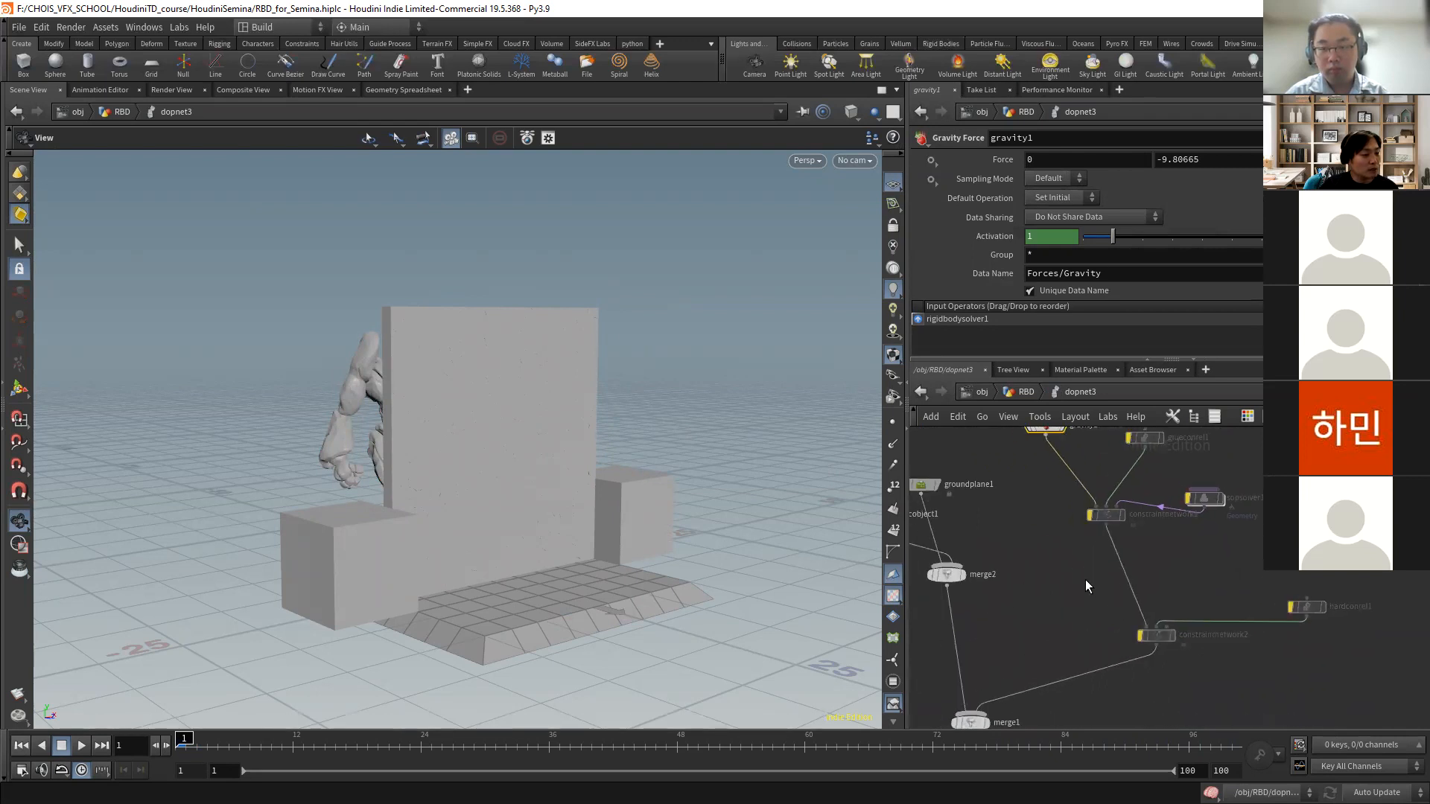
# - Play the dopnet3 simulation from frame 1 and stop it at frame 48
pyautogui.moveTo(1208, 676); pyautogui.dragTo(1162, 517)
pyautogui.moveTo(1171, 702); pyautogui.dragTo(1120, 560, button='middle')
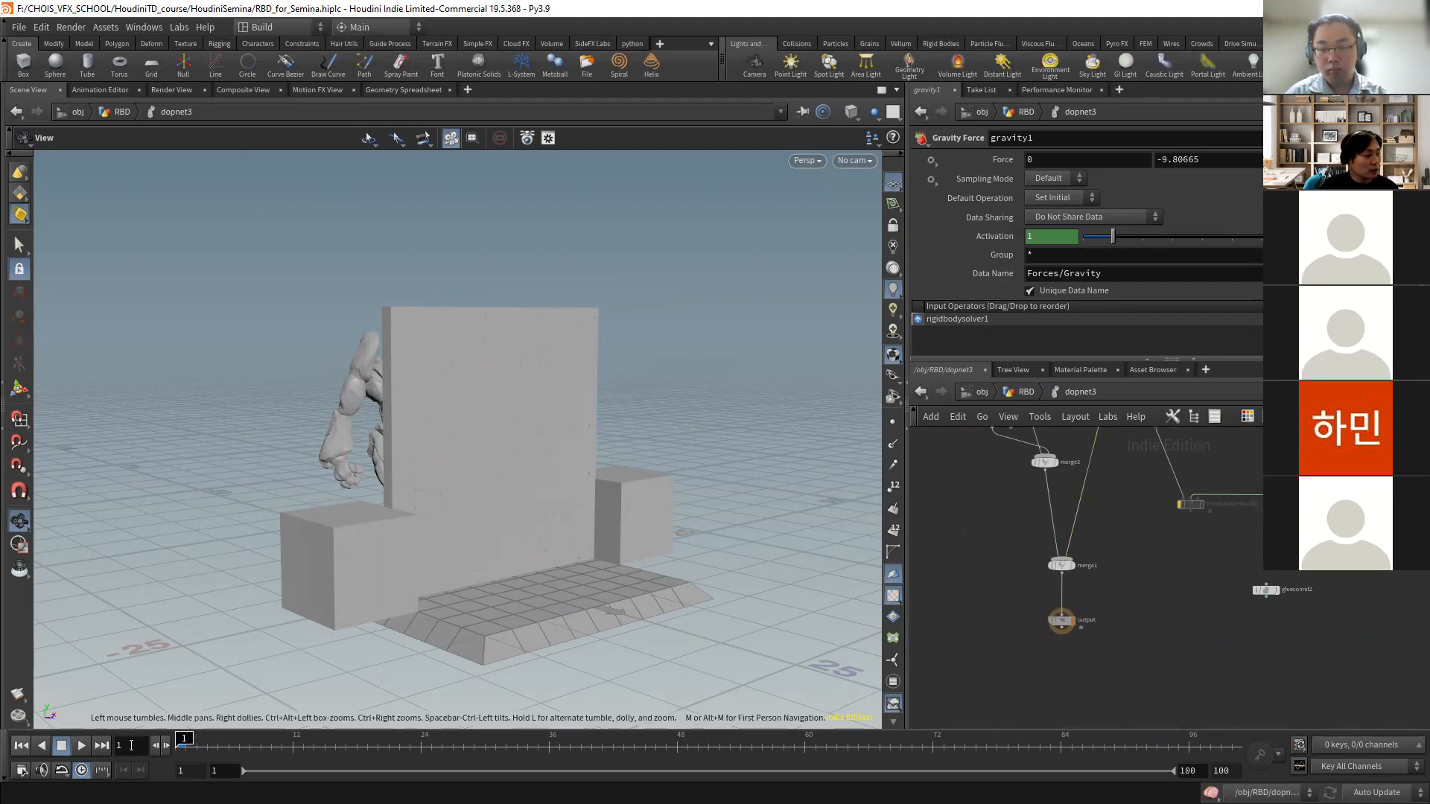
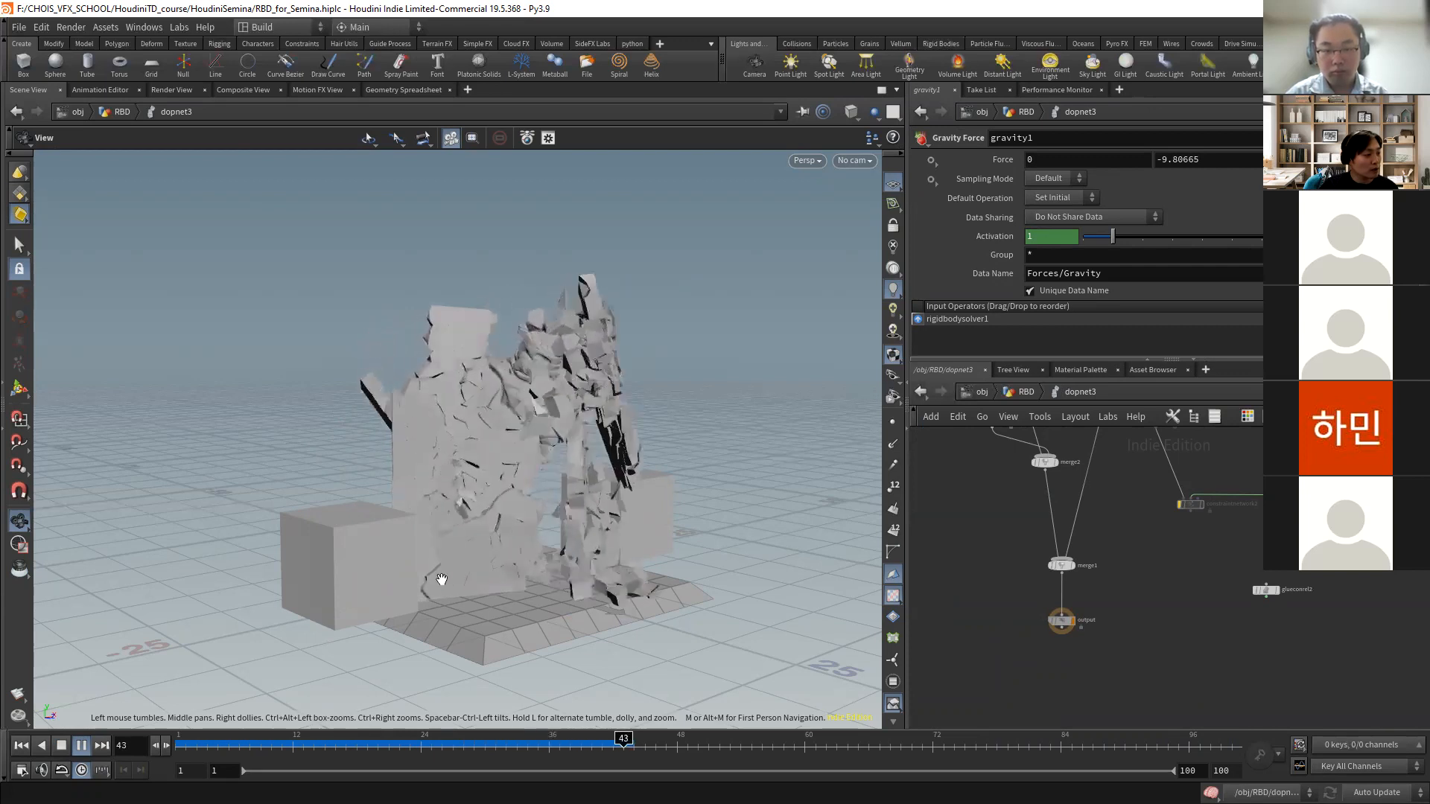
pyautogui.click(61, 745)
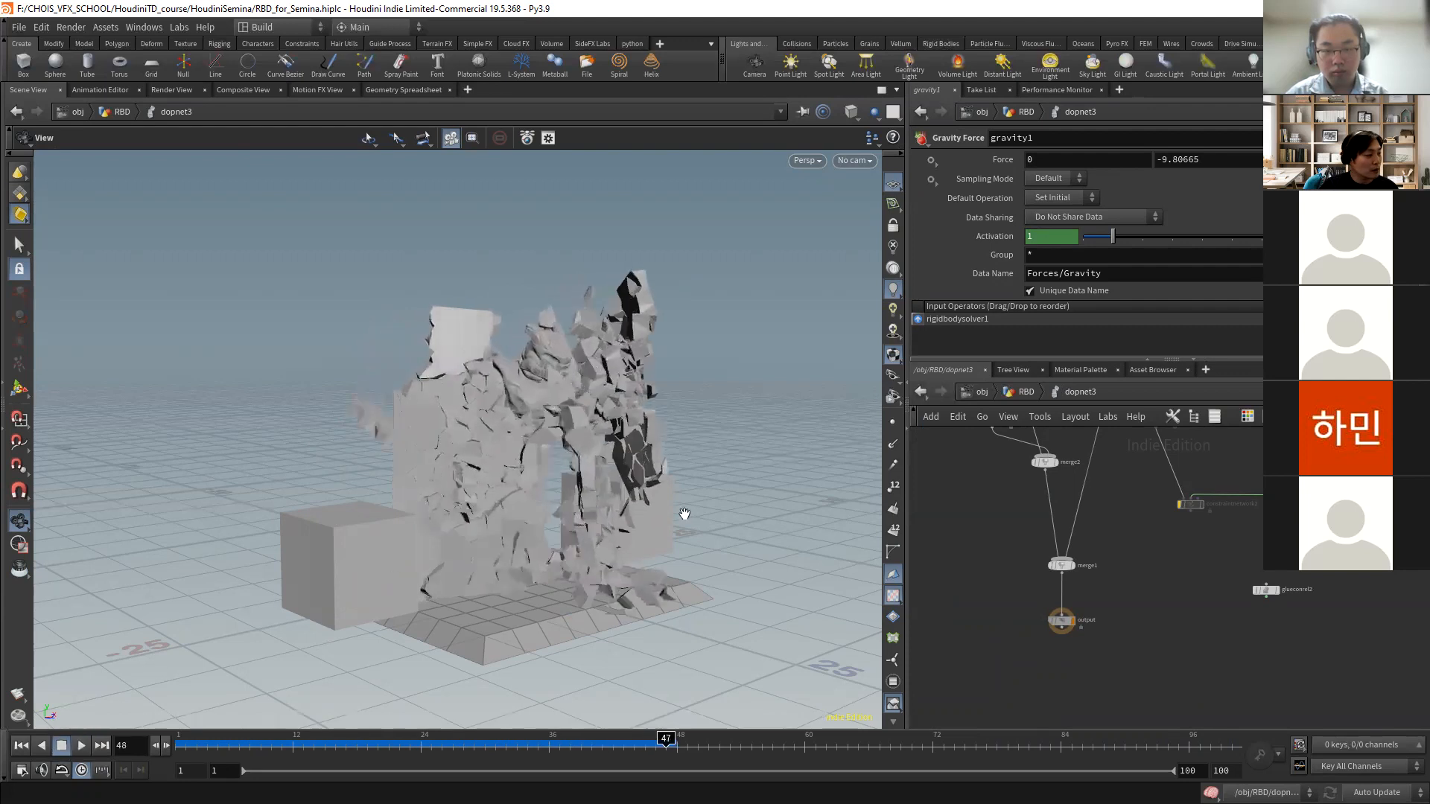
# - Save the RBD_basicsmall.sim_pt cache of sim_pt1 to disk for frames 1 to 100, dismissing the unrelated pop-up
pyautogui.click(1014, 391)
pyautogui.click(1049, 562)
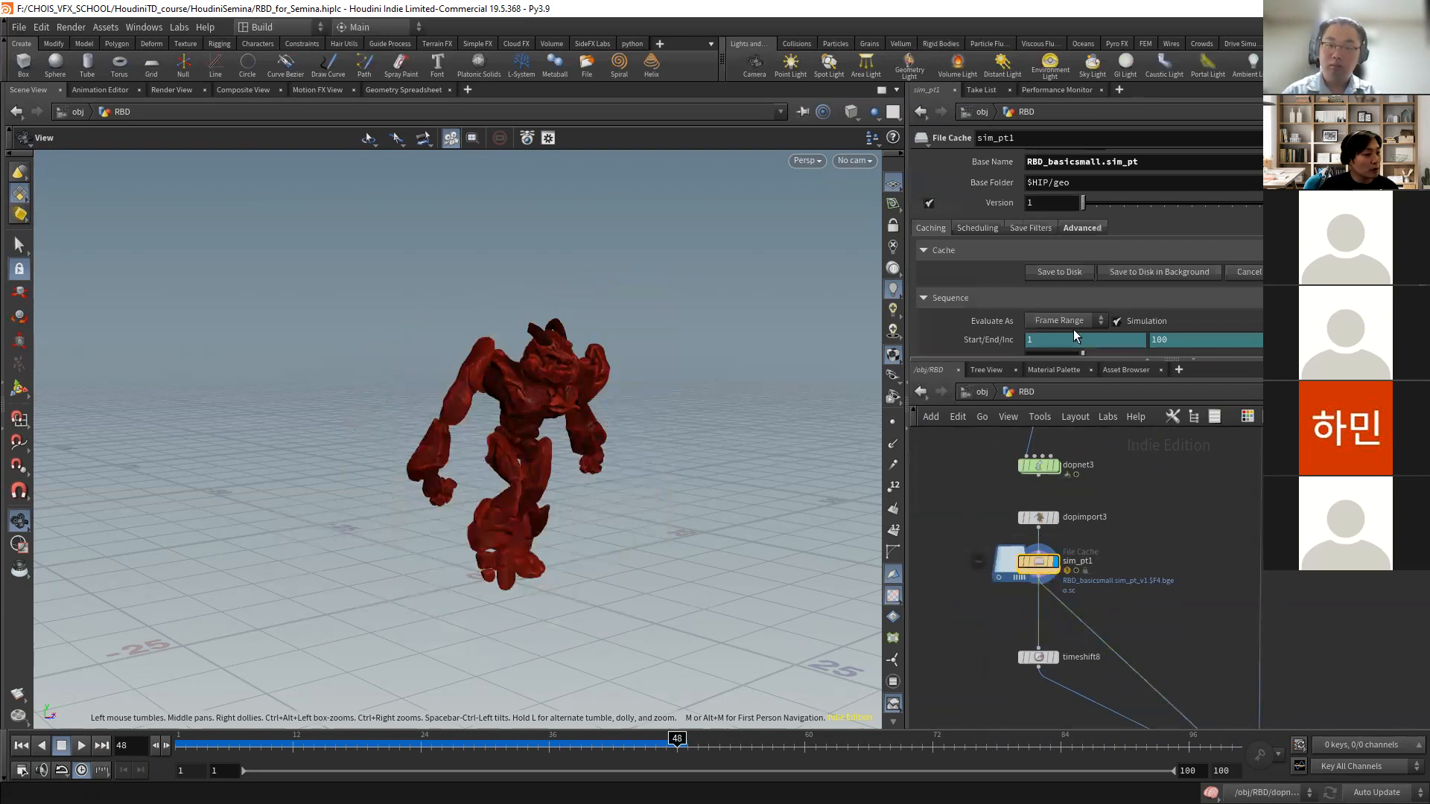
pyautogui.click(1061, 271)
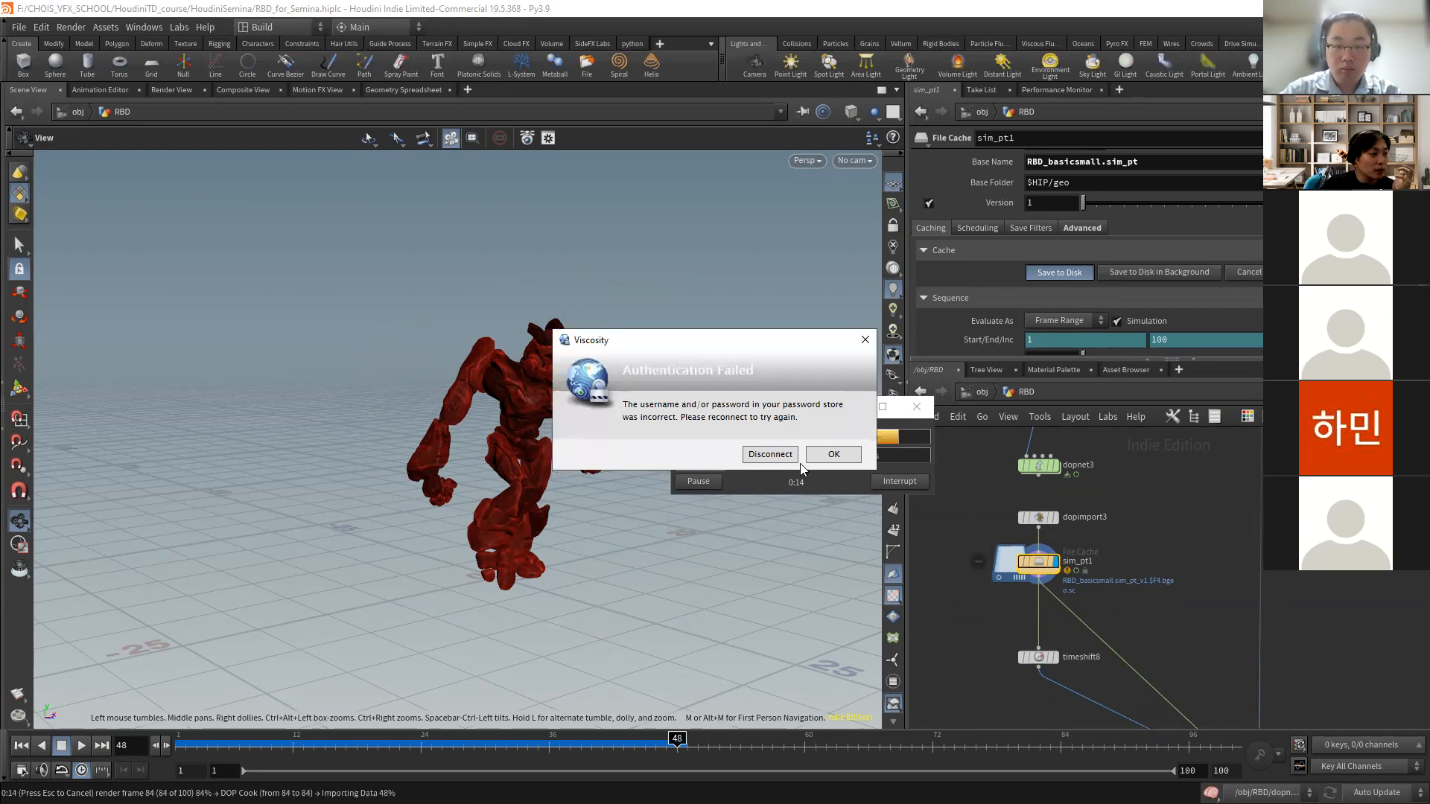
pyautogui.click(863, 341)
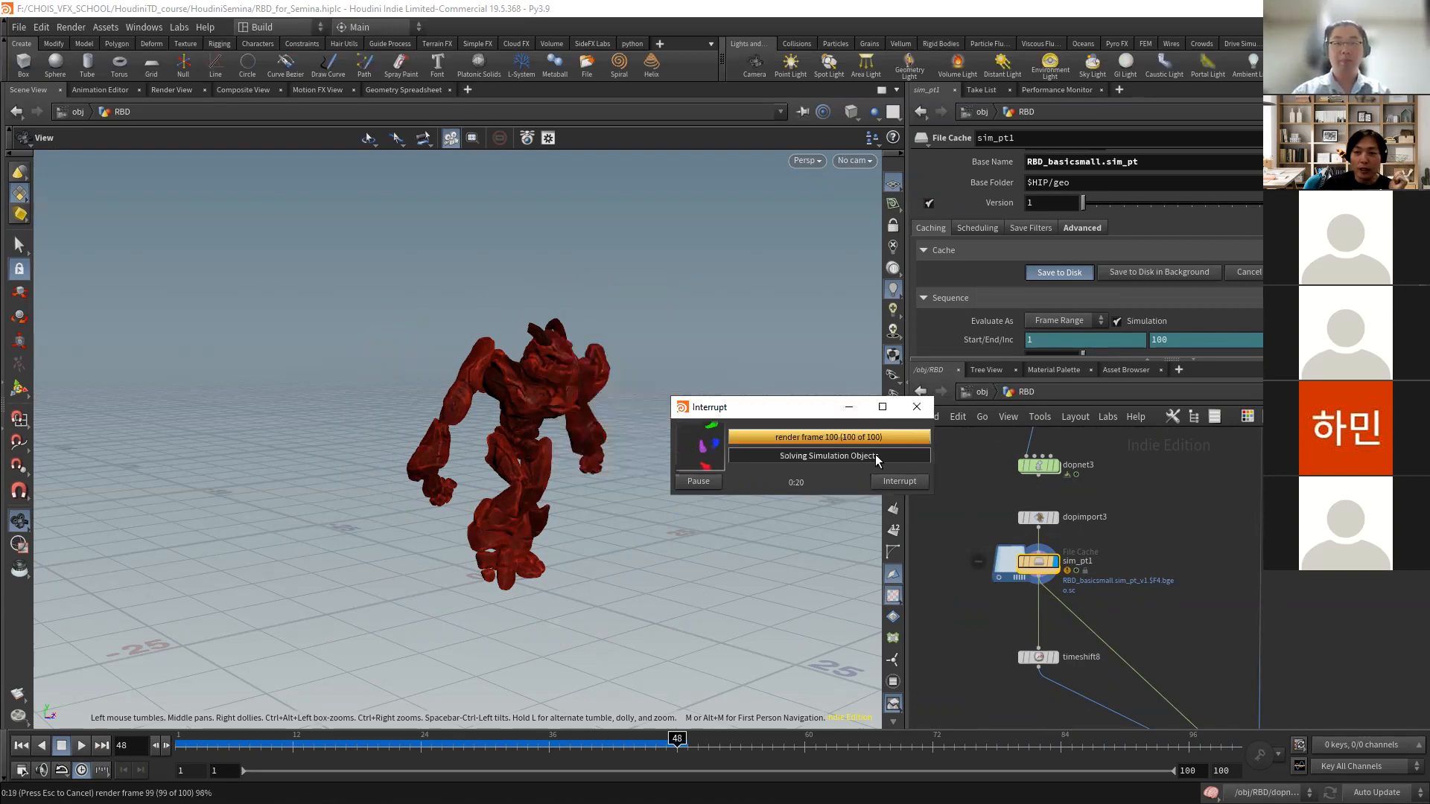
# - Locate and display the sim_pt cache of the first simulation branch below dopnet2
pyautogui.moveTo(1141, 545); pyautogui.dragTo(1101, 697, button='middle')
pyautogui.scroll(-5, 1126, 626)
pyautogui.moveTo(1090, 586); pyautogui.dragTo(1083, 697, button='middle')
pyautogui.moveTo(1043, 607); pyautogui.dragTo(1047, 674, button='middle')
pyautogui.moveTo(1069, 462); pyautogui.dragTo(1041, 670, button='middle')
pyautogui.scroll(-5, 1052, 592)
pyautogui.scroll(8, 1069, 604)
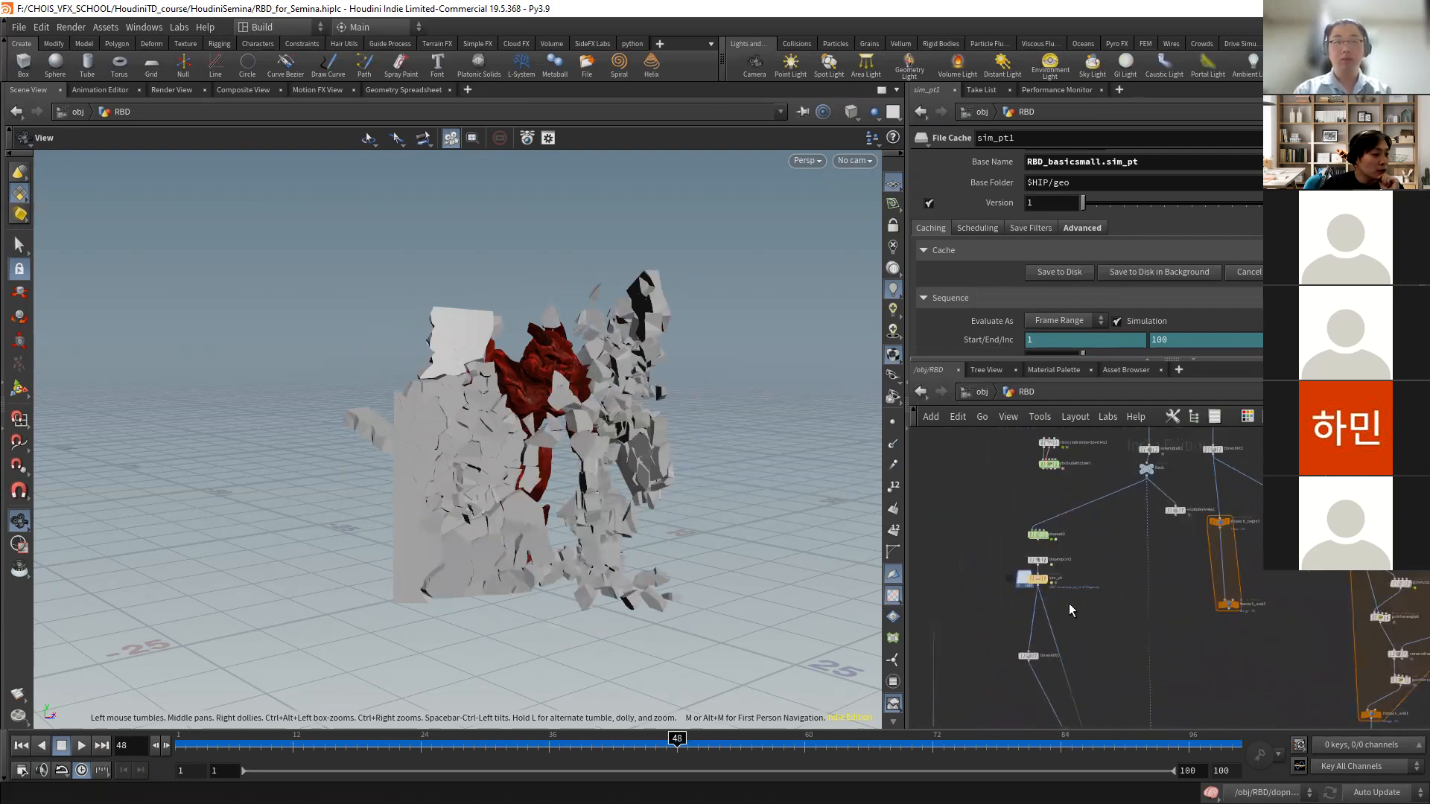
pyautogui.click(1039, 577)
pyautogui.click(1026, 579)
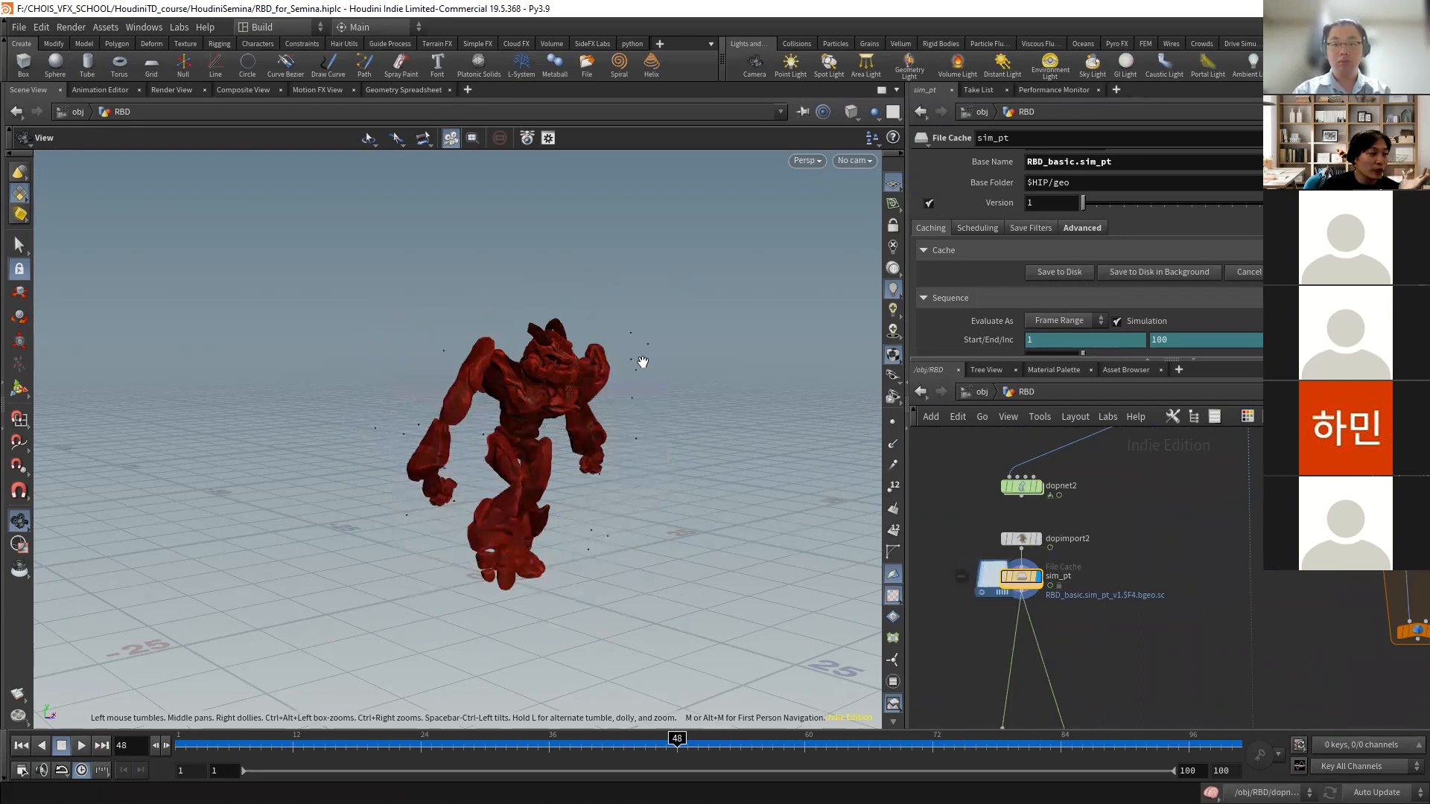
# - Go back to the small-piece branch and display the sim_pt1 cache again
pyautogui.scroll(-4, 1099, 645)
pyautogui.moveTo(1099, 645); pyautogui.dragTo(1108, 400, button='middle')
pyautogui.moveTo(1065, 670); pyautogui.dragTo(1072, 335, button='middle')
pyautogui.scroll(2, 1048, 597)
pyautogui.moveTo(1000, 665); pyautogui.dragTo(1030, 551, button='middle')
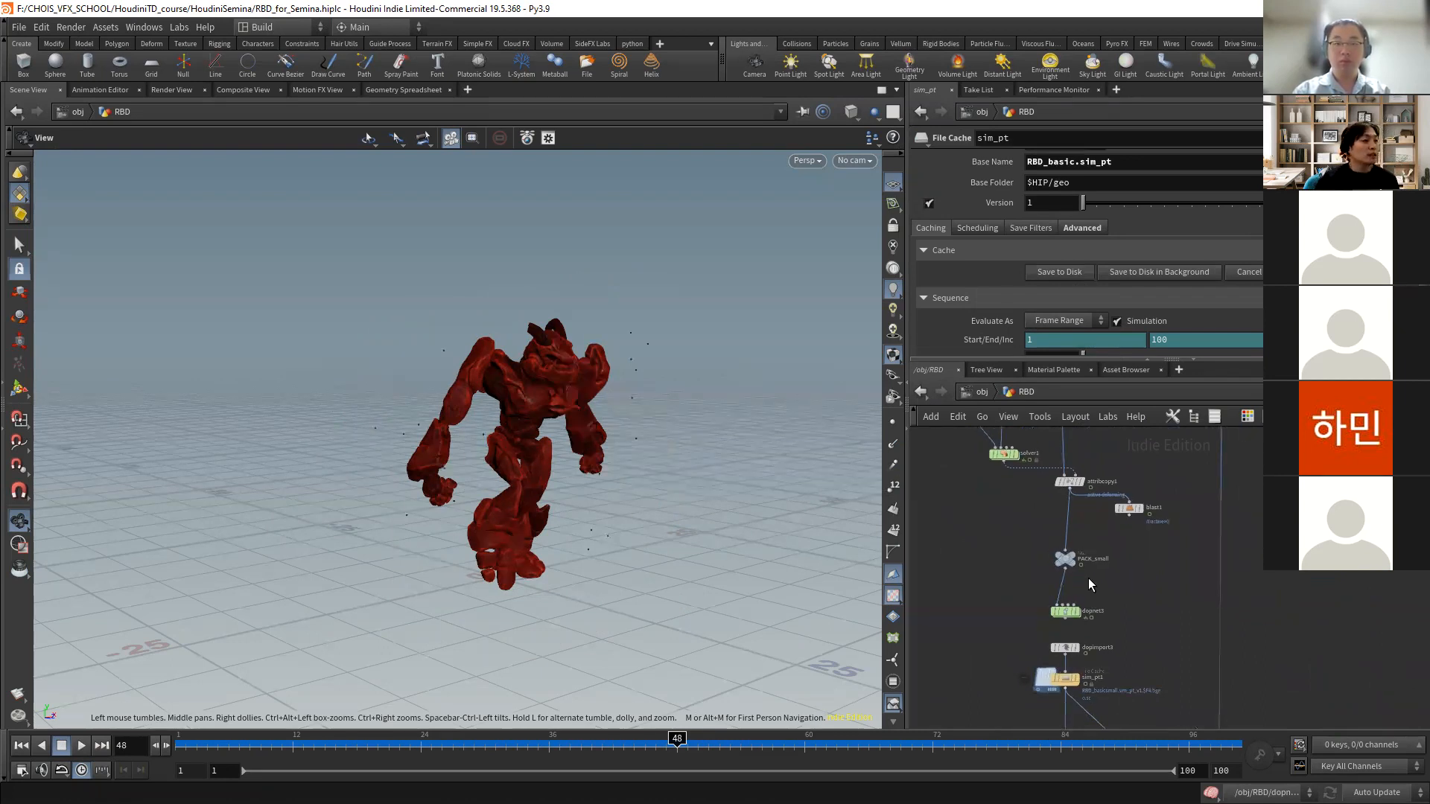
pyautogui.moveTo(1131, 552); pyautogui.dragTo(1150, 462, button='middle')
pyautogui.scroll(3, 1033, 574)
pyautogui.moveTo(1021, 568); pyautogui.dragTo(941, 506, button='middle')
pyautogui.click(1045, 538)
pyautogui.click(1029, 540)
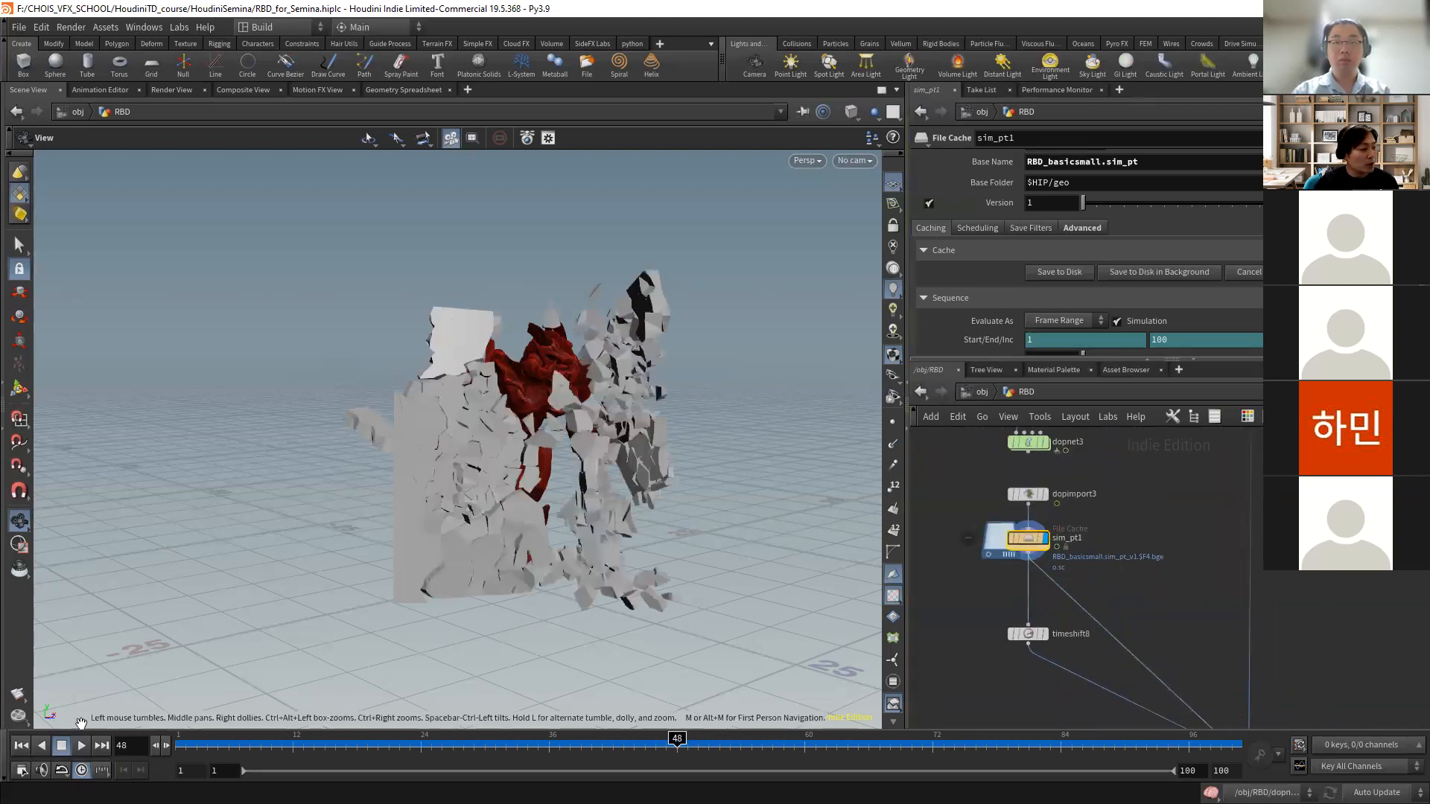
# - Return to frame 1, check dopimport3's import settings, and reselect sim_pt1
pyautogui.click(21, 747)
pyautogui.moveTo(1102, 538); pyautogui.dragTo(1101, 620, button='middle')
pyautogui.scroll(2, 1096, 616)
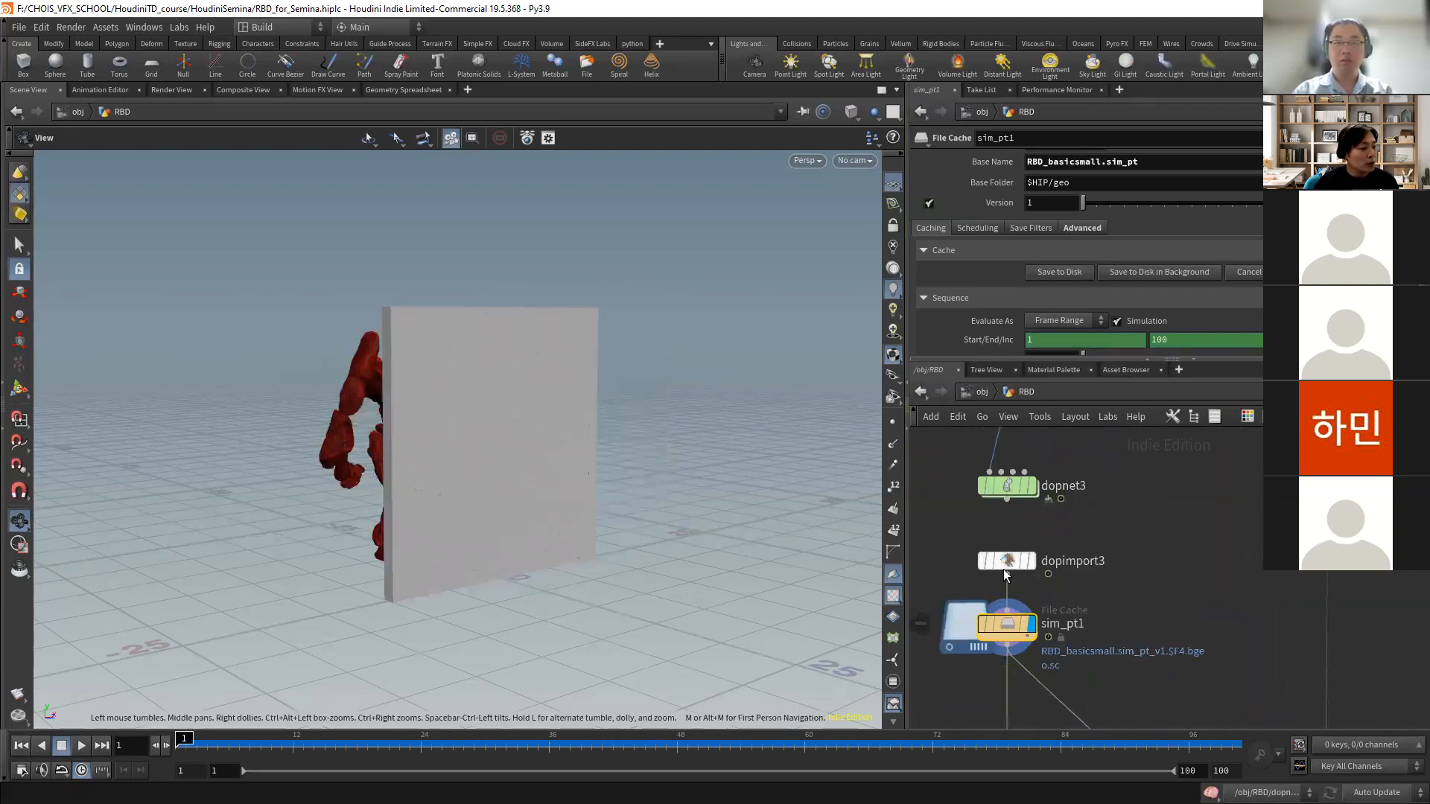
pyautogui.click(1004, 561)
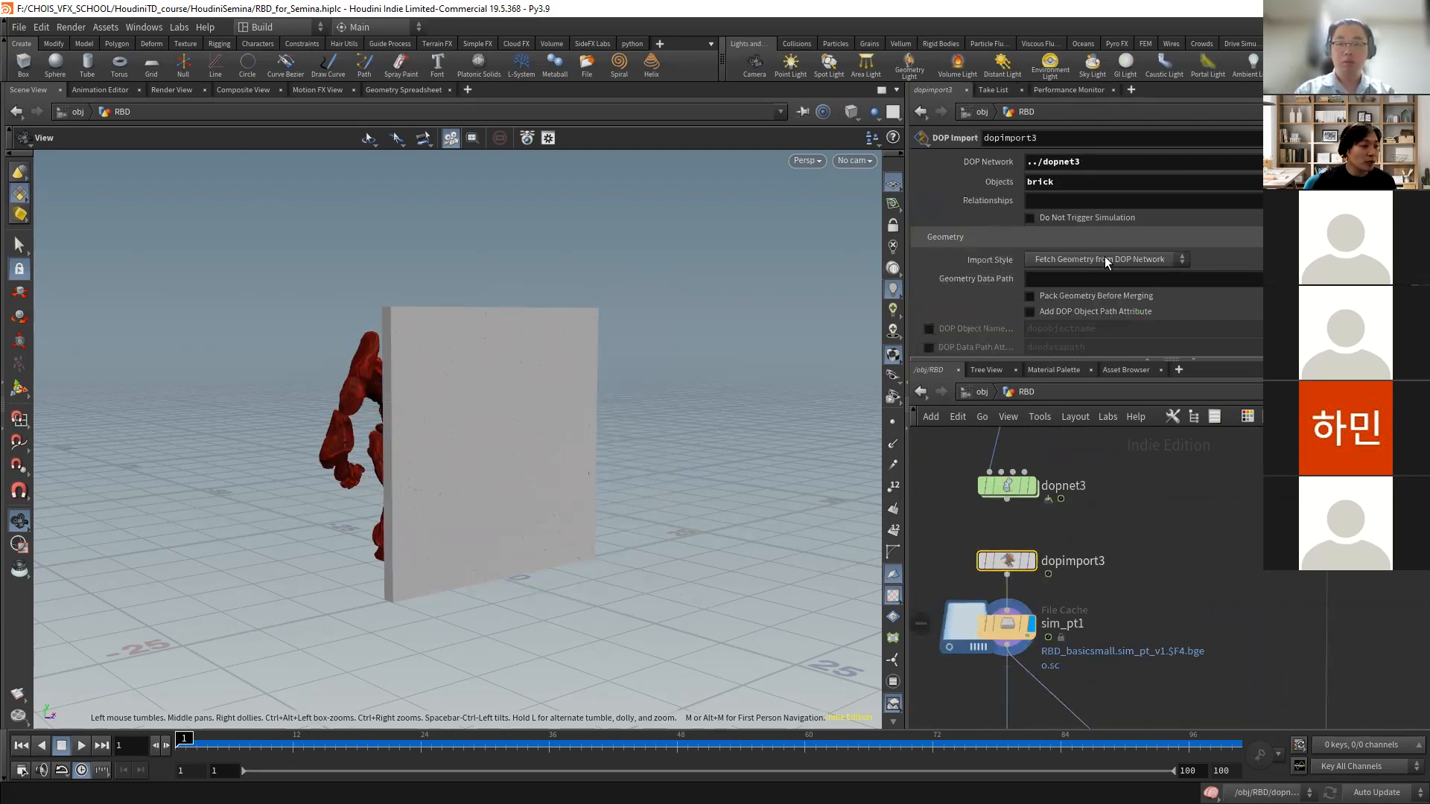
pyautogui.click(1007, 624)
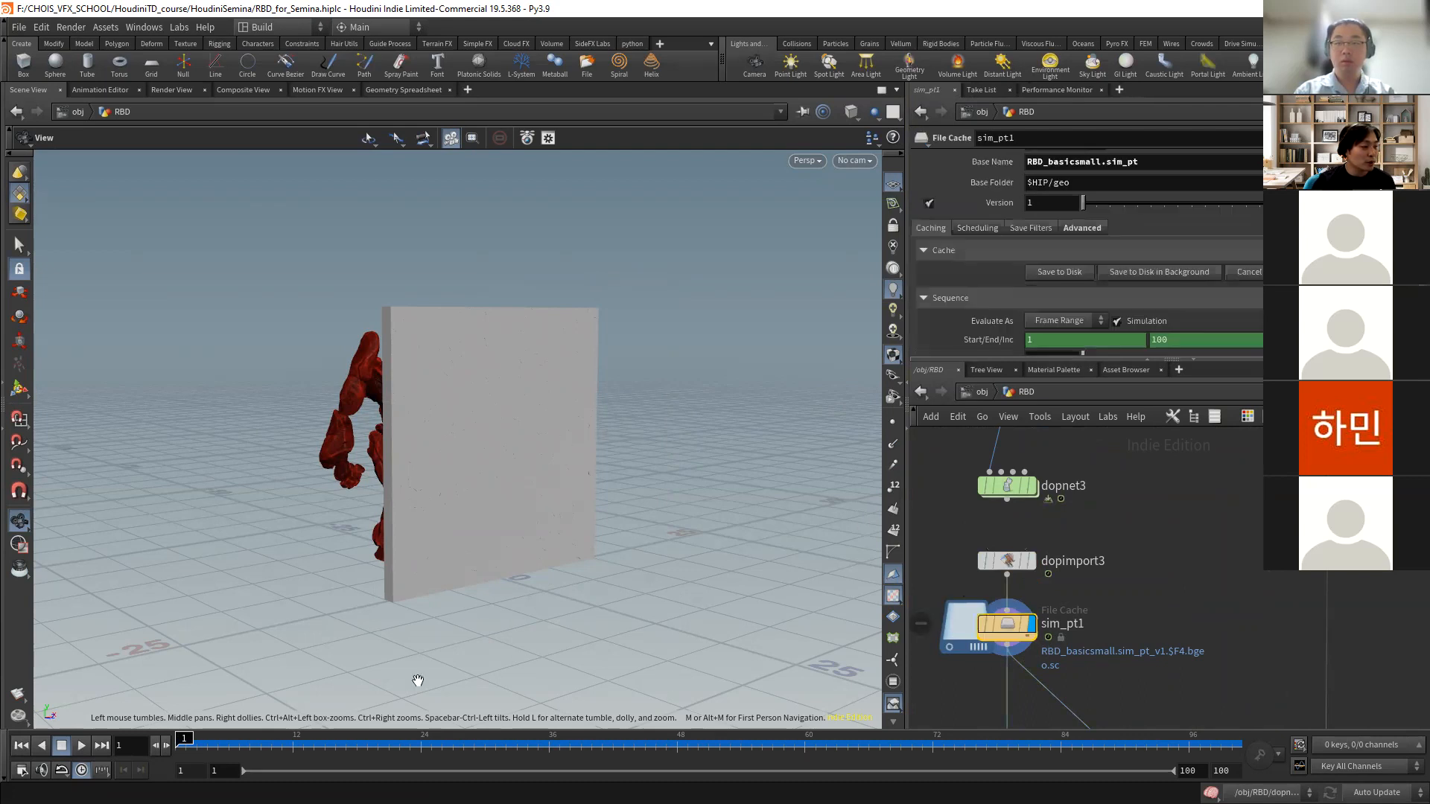
# - Scrub the cached simulation to frame 66 and examine the small broken pieces up close
pyautogui.moveTo(190, 747); pyautogui.dragTo(871, 746)
pyautogui.moveTo(547, 442); pyautogui.dragTo(495, 447)
pyautogui.moveTo(495, 447); pyautogui.dragTo(786, 361, button='right')
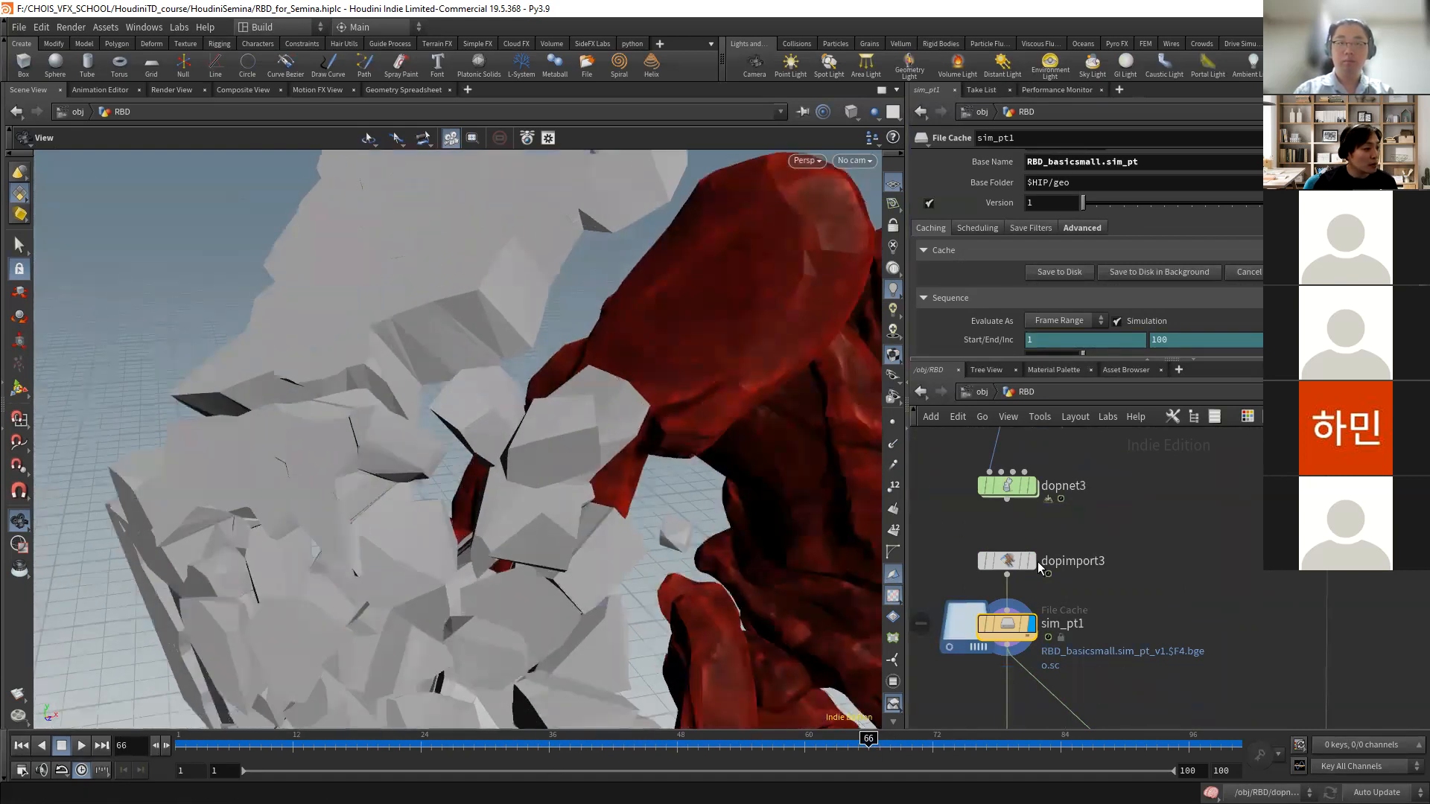
# - Display unpack2 in the detail branch and inspect the large unpacked wall chunks around the creature
pyautogui.scroll(-4, 1155, 567)
pyautogui.moveTo(1280, 441); pyautogui.dragTo(1142, 591, button='middle')
pyautogui.moveTo(1110, 439); pyautogui.dragTo(1088, 616, button='middle')
pyautogui.scroll(1, 1088, 596)
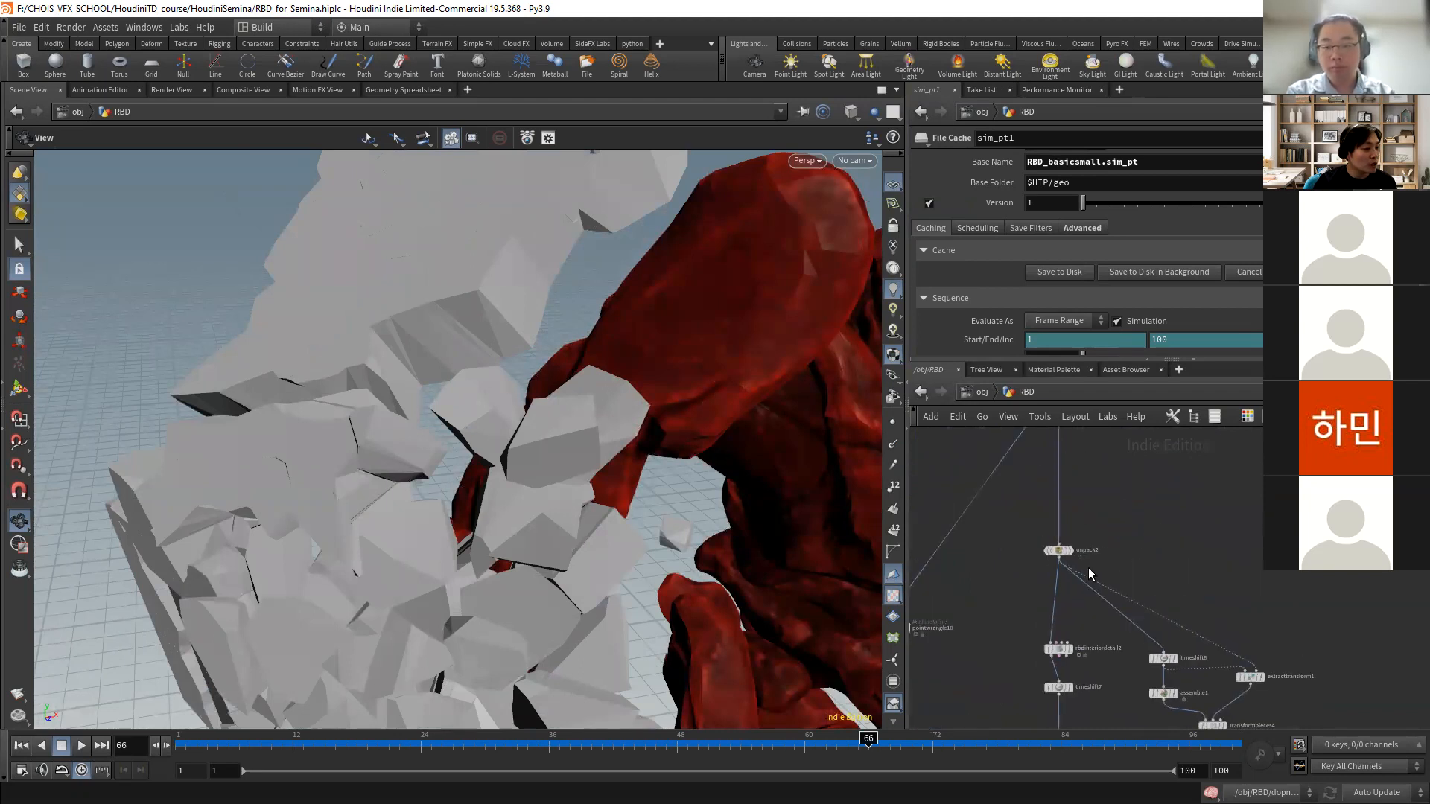
pyautogui.click(1072, 550)
pyautogui.click(1061, 551)
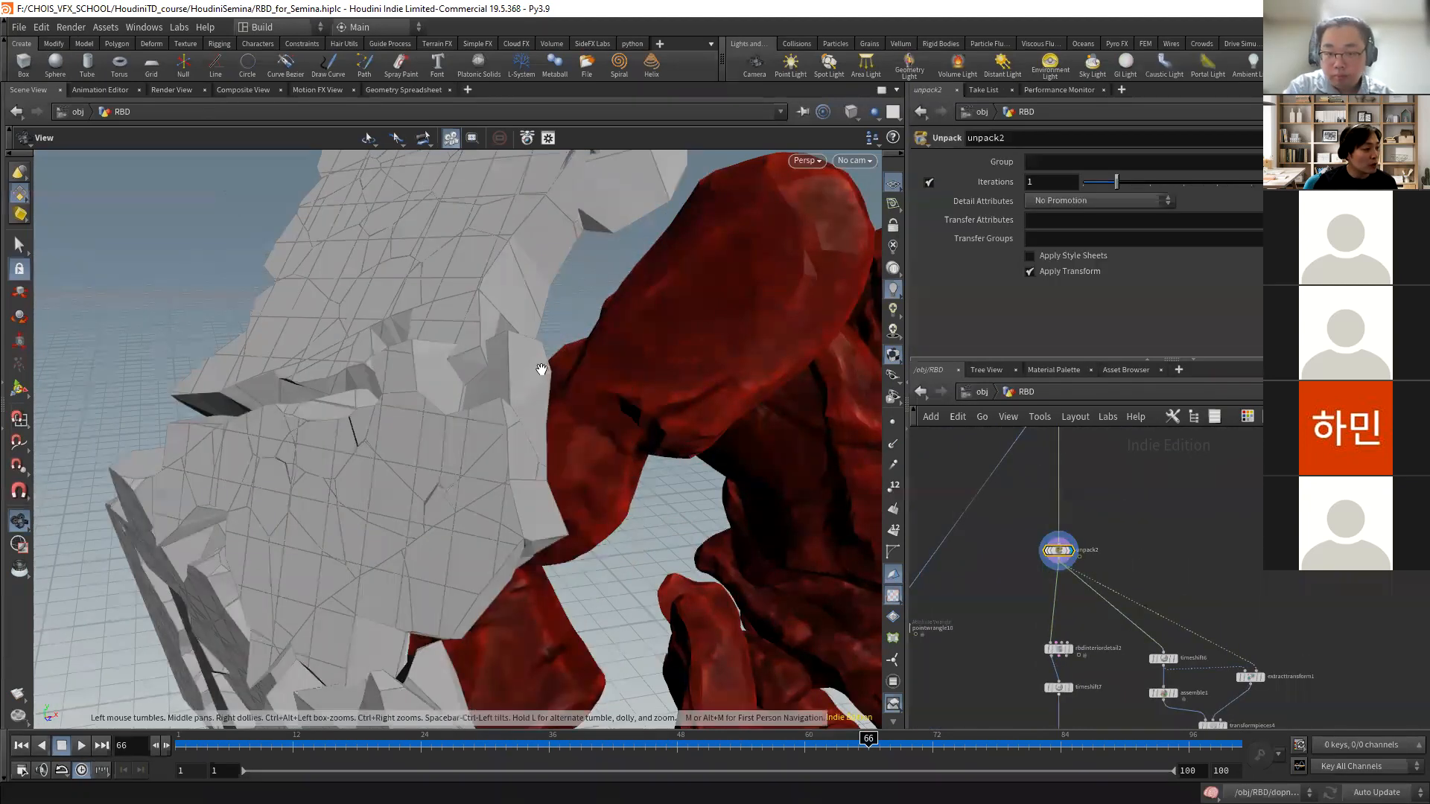
pyautogui.moveTo(628, 425); pyautogui.dragTo(310, 411, button='right')
pyautogui.moveTo(577, 473); pyautogui.dragTo(480, 409, button='middle')
pyautogui.moveTo(480, 409); pyautogui.dragTo(566, 454)
pyautogui.moveTo(1079, 616); pyautogui.dragTo(1055, 507, button='middle')
pyautogui.scroll(2, 1055, 507)
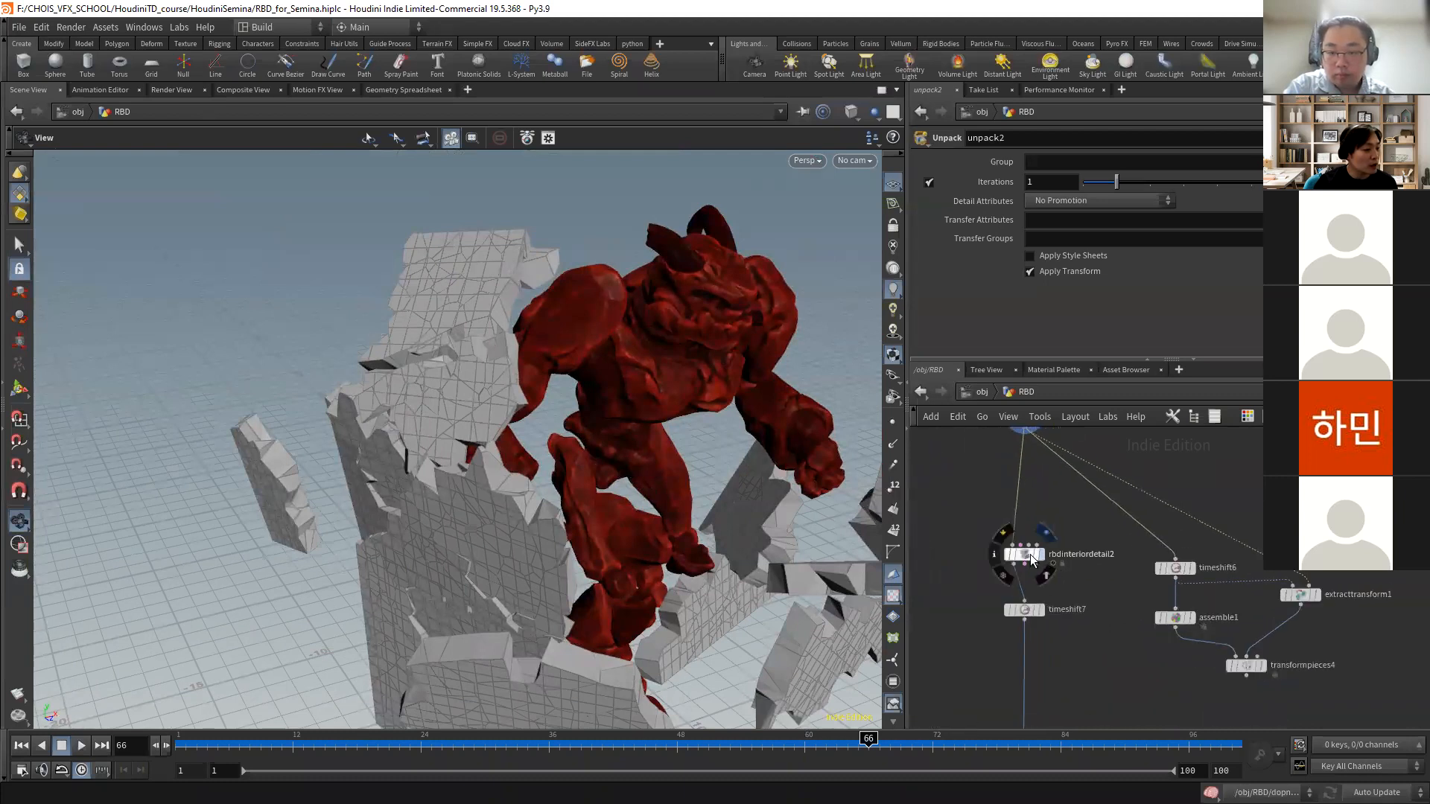
# - Display rbdinteriordetail2 and inspect the interior detail on the broken wall from the side
pyautogui.click(1029, 558)
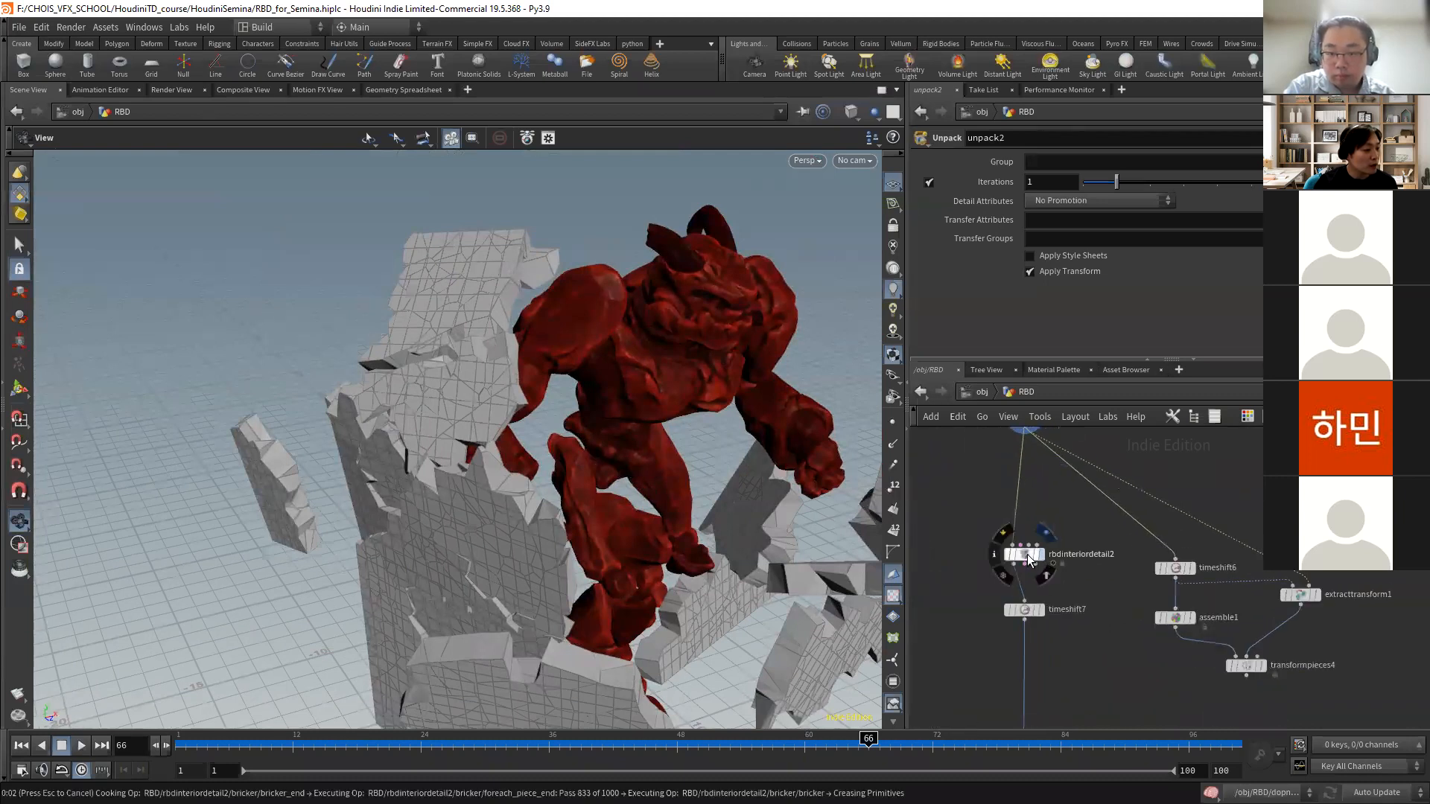
pyautogui.click(1027, 560)
pyautogui.moveTo(542, 370); pyautogui.dragTo(456, 335)
pyautogui.moveTo(456, 335); pyautogui.dragTo(594, 295, button='right')
pyautogui.moveTo(594, 295); pyautogui.dragTo(564, 269)
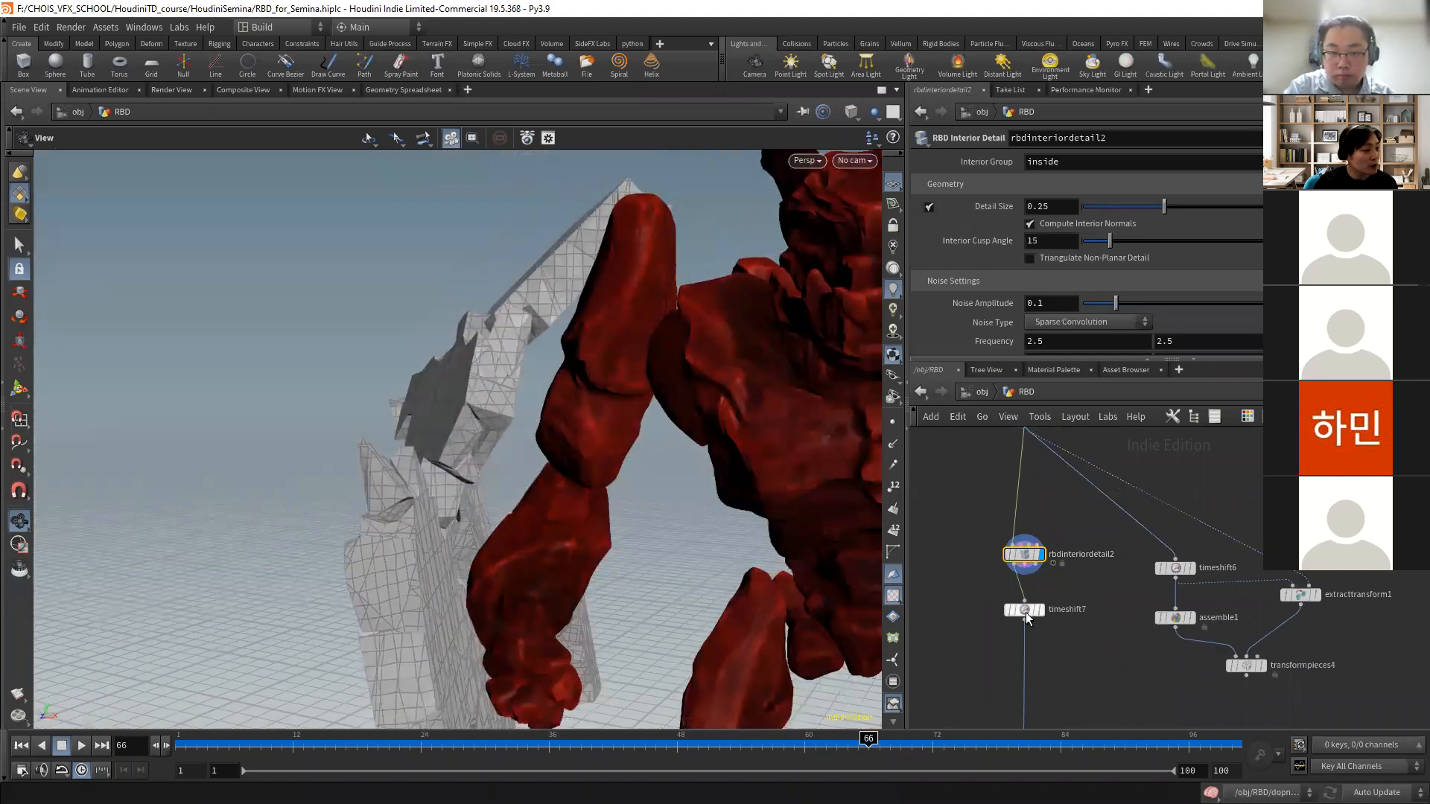
# - Display timeshift7 and view the intact detailed wall it holds at frame 2
pyautogui.scroll(3, 1026, 616)
pyautogui.press('r')
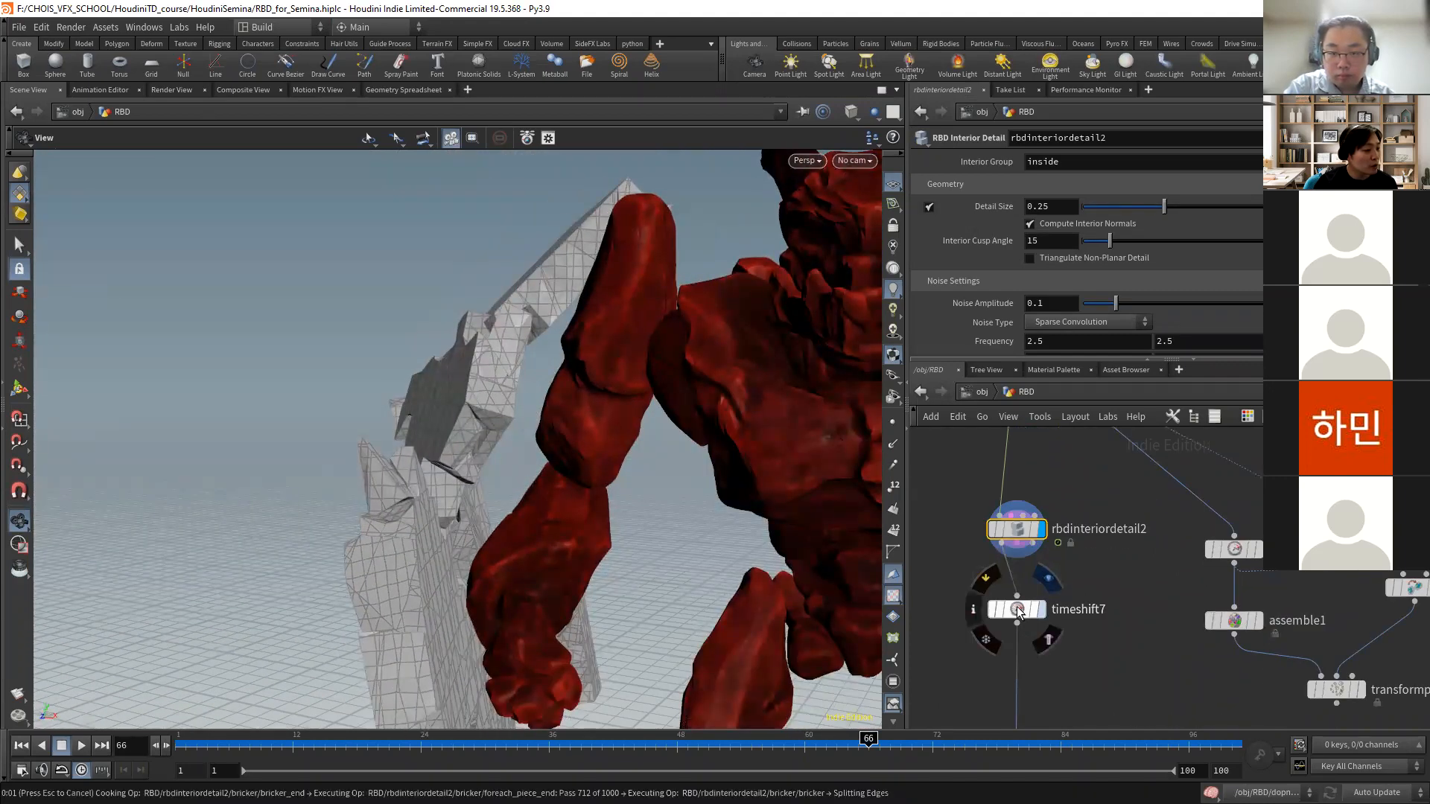
pyautogui.click(1019, 610)
pyautogui.click(1019, 610)
pyautogui.moveTo(573, 344); pyautogui.dragTo(581, 447)
pyautogui.moveTo(1042, 554); pyautogui.dragTo(1018, 450, button='middle')
# - Add an Exploded View node branching off timeshift7 and display it
pyautogui.press('Tab')
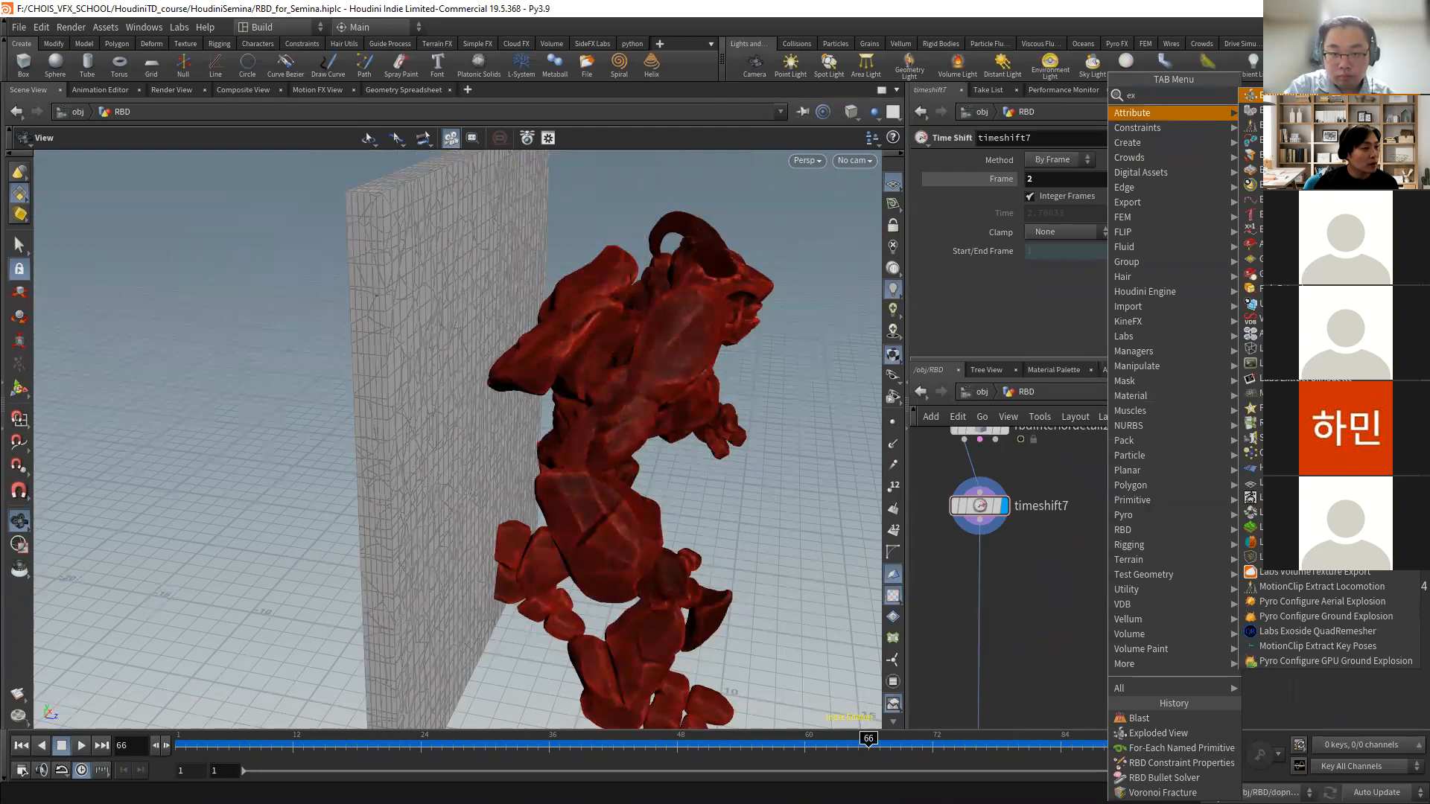
pyautogui.click(1158, 733)
pyautogui.click(1074, 589)
pyautogui.click(980, 521)
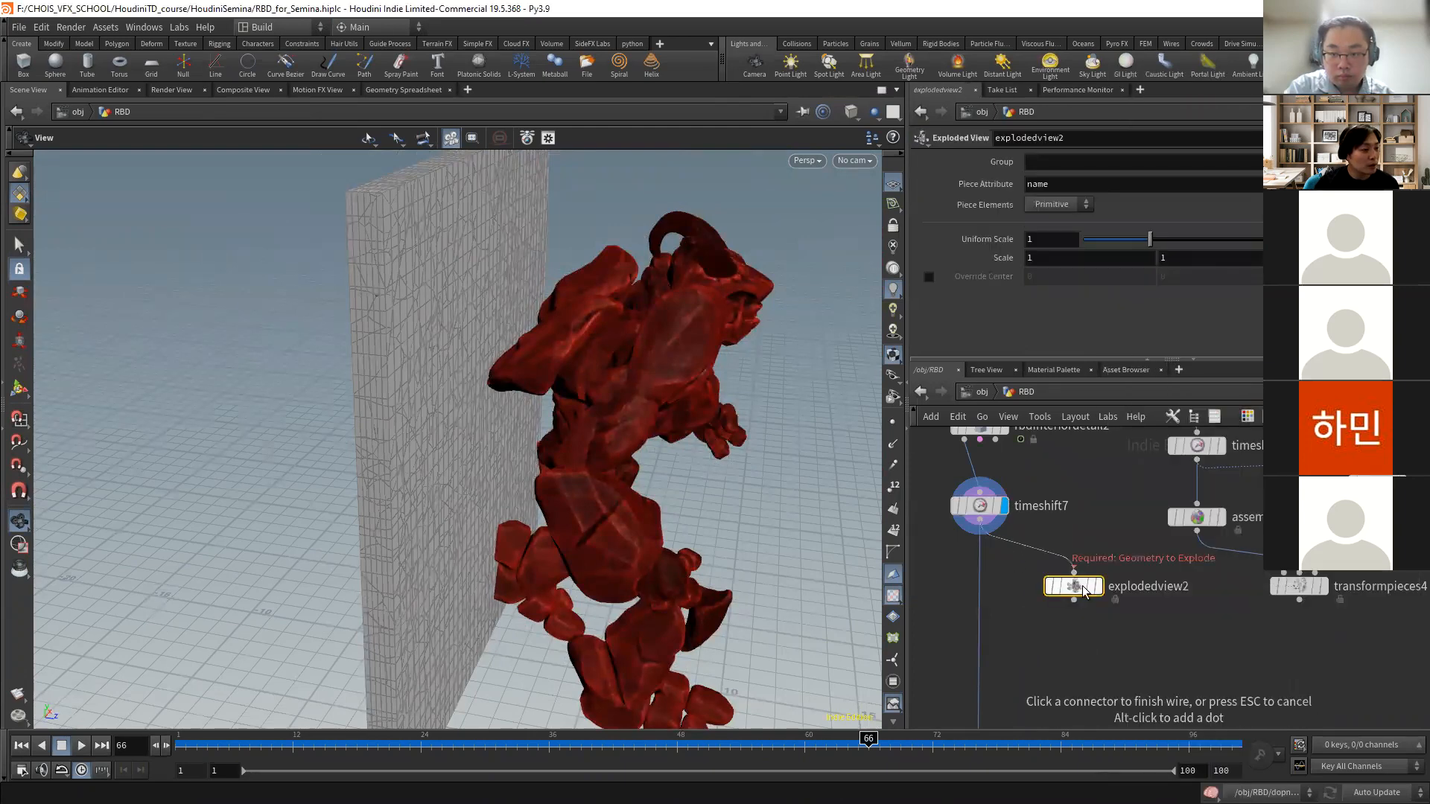
pyautogui.click(1073, 572)
# - Examine the exploded wall pieces and their interior surfaces from several angles
pyautogui.moveTo(377, 352); pyautogui.dragTo(603, 428)
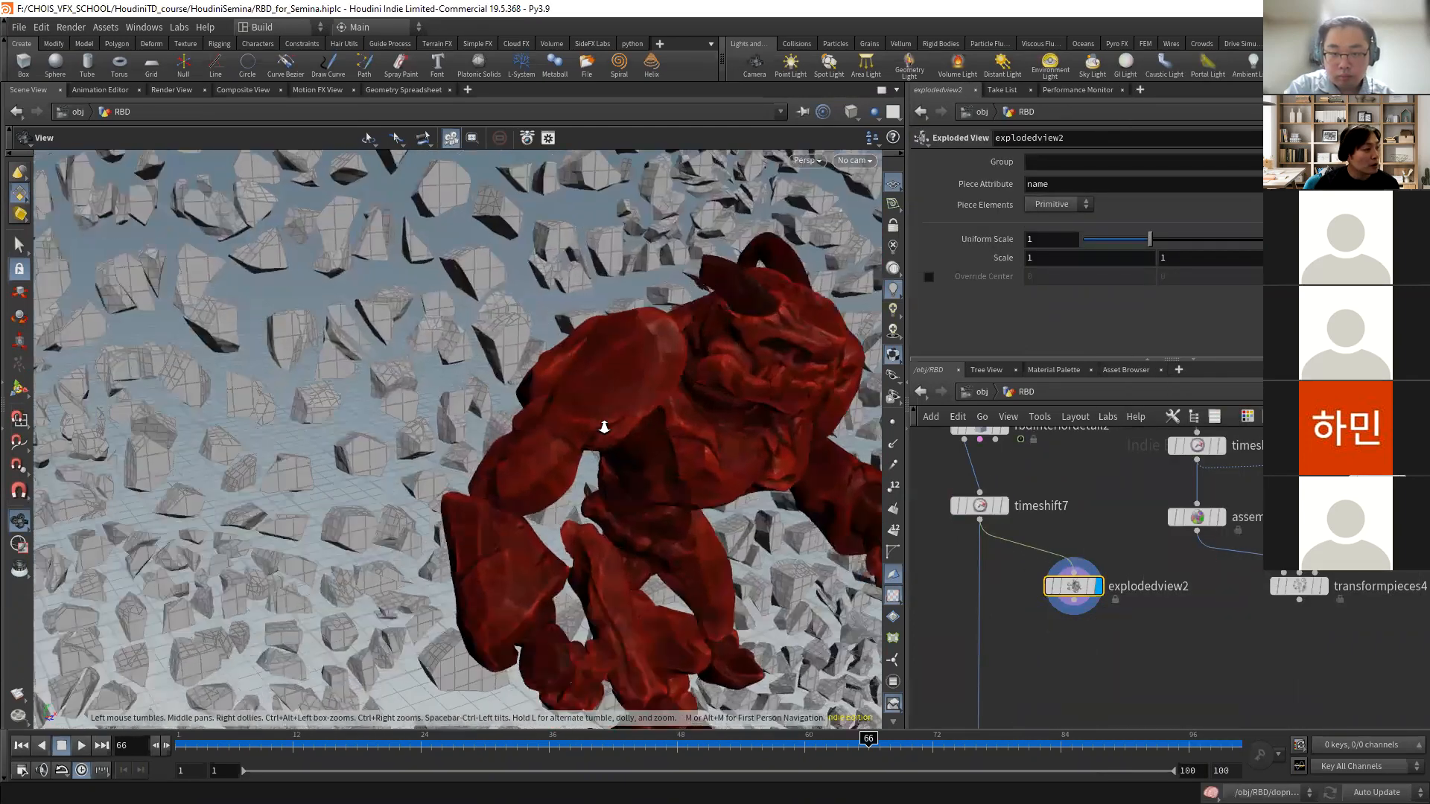
pyautogui.moveTo(603, 427); pyautogui.dragTo(660, 479, button='right')
pyautogui.moveTo(660, 478); pyautogui.dragTo(473, 420)
pyautogui.moveTo(473, 420); pyautogui.dragTo(632, 475, button='right')
pyautogui.moveTo(632, 476); pyautogui.dragTo(290, 460)
pyautogui.moveTo(291, 459); pyautogui.dragTo(568, 510, button='right')
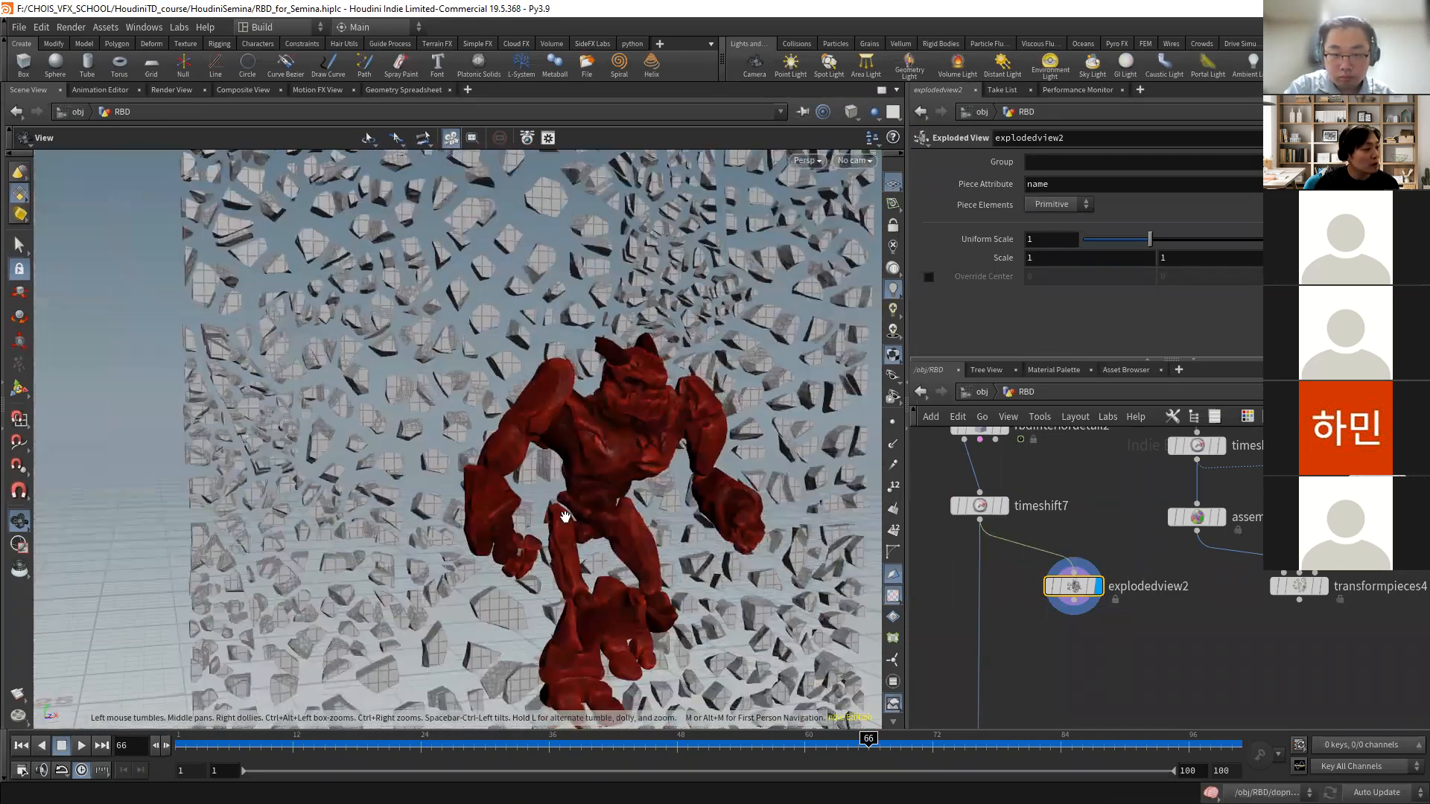
pyautogui.moveTo(568, 511); pyautogui.dragTo(607, 531)
# - Switch the display back to the small-piece simulation cache sim_pt1 at frame 66
pyautogui.scroll(-3, 1075, 700)
pyautogui.moveTo(1075, 702); pyautogui.dragTo(1148, 574, button='middle')
pyautogui.scroll(-4, 1148, 574)
pyautogui.moveTo(1095, 630); pyautogui.dragTo(1101, 568, button='middle')
pyautogui.scroll(7, 1085, 549)
pyautogui.click(1006, 524)
pyautogui.moveTo(1015, 500); pyautogui.dragTo(990, 444, button='middle')
pyautogui.click(1035, 505)
# - Display transformpieces5 and inspect the detailed pieces carried by the cached small-piece simulation
pyautogui.scroll(-2, 991, 447)
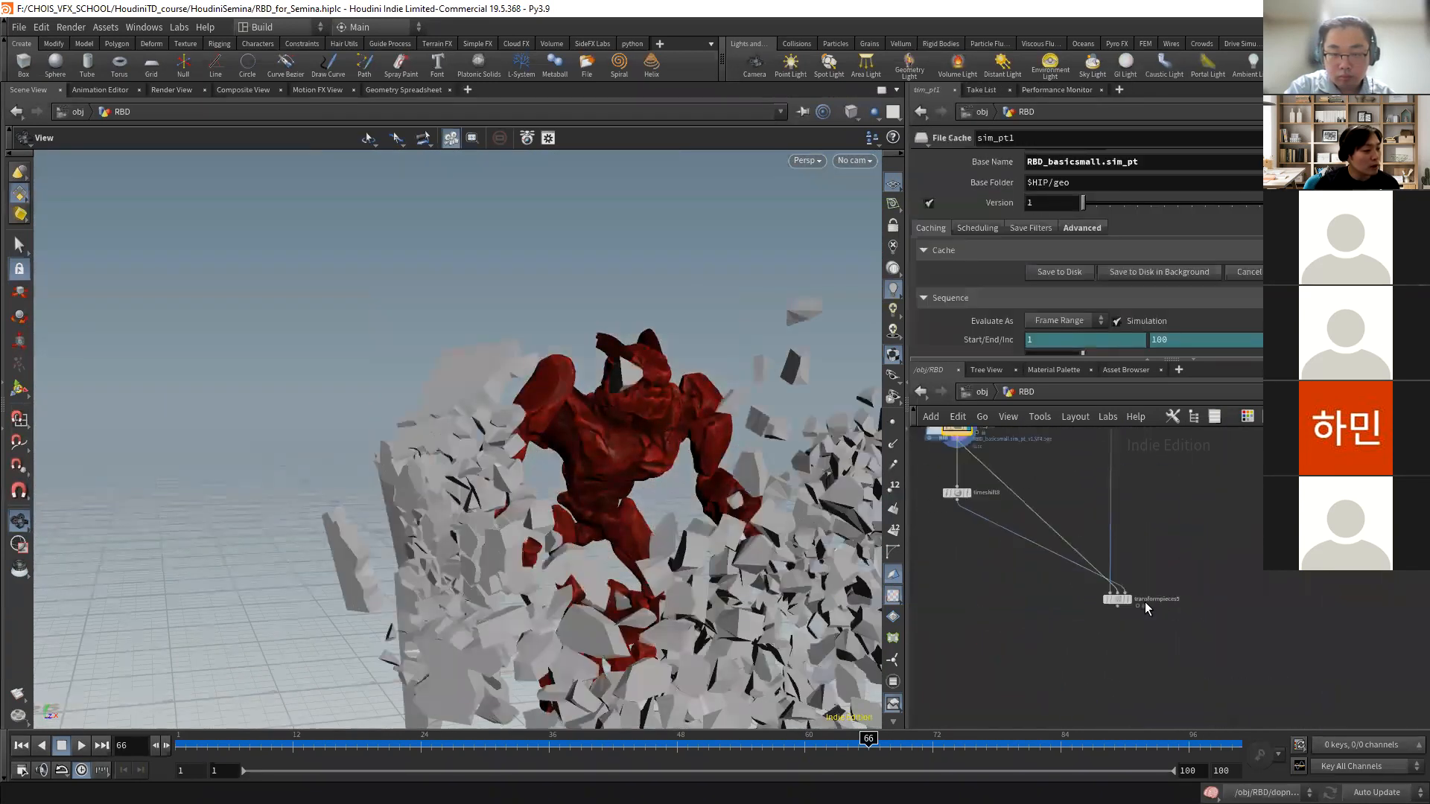
pyautogui.click(1129, 598)
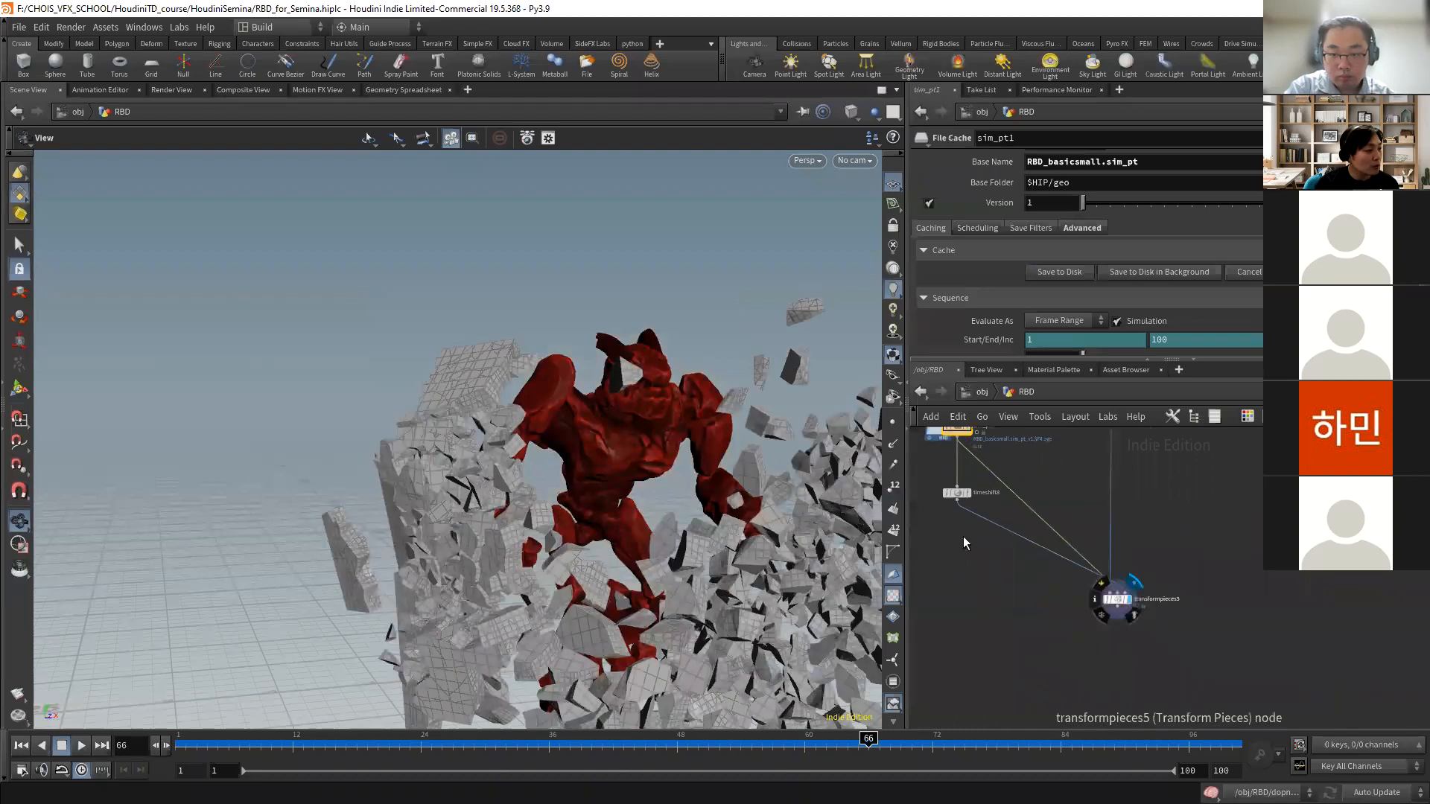
pyautogui.moveTo(489, 453); pyautogui.dragTo(633, 476)
pyautogui.moveTo(633, 476); pyautogui.dragTo(879, 494, button='right')
pyautogui.moveTo(533, 396); pyautogui.dragTo(574, 417)
pyautogui.moveTo(1002, 484); pyautogui.dragTo(1008, 536, button='middle')
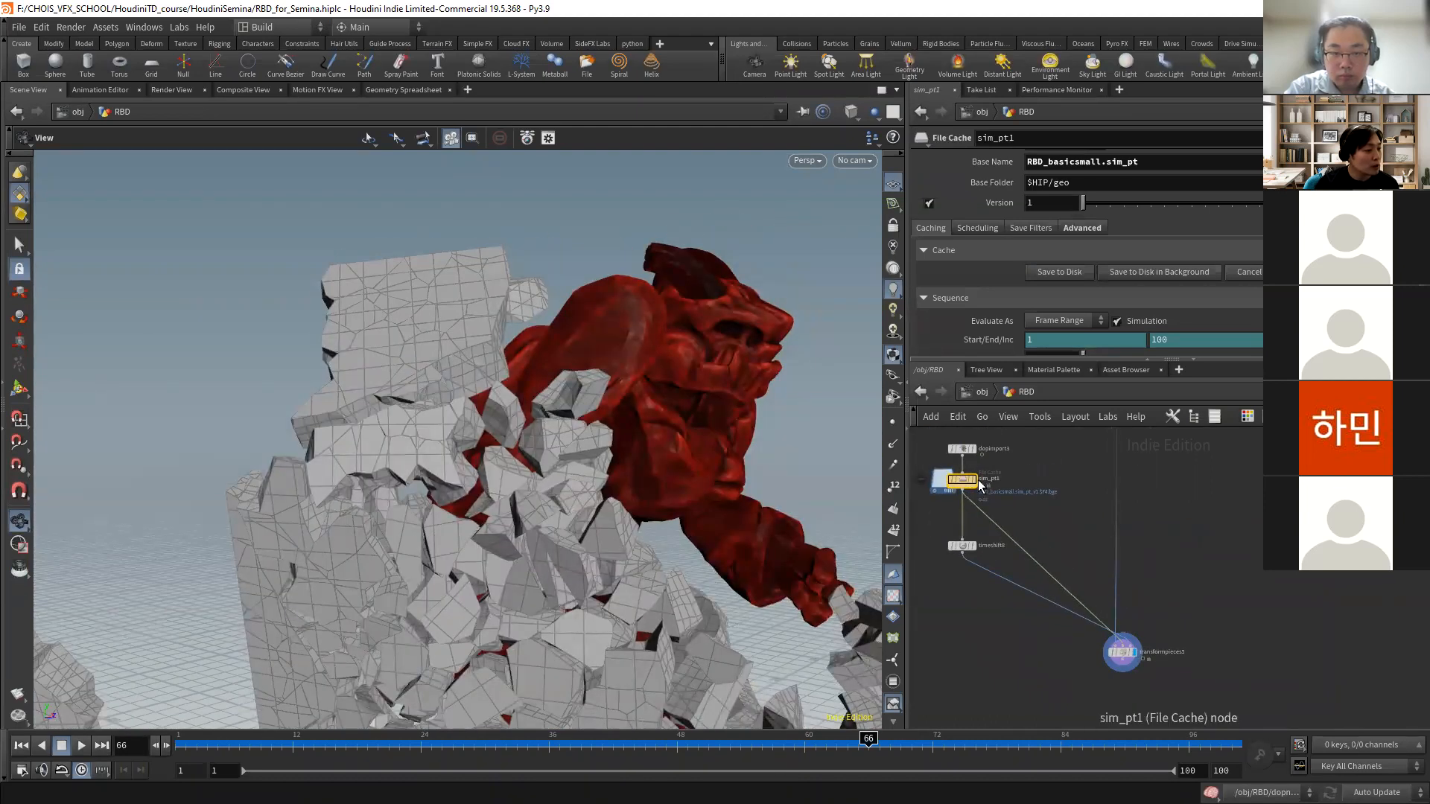
# - Compare the sim_pt1 cache with the detailed pieces of transformpieces5 at frame 66, ending with transformpieces5 displayed
pyautogui.click(974, 480)
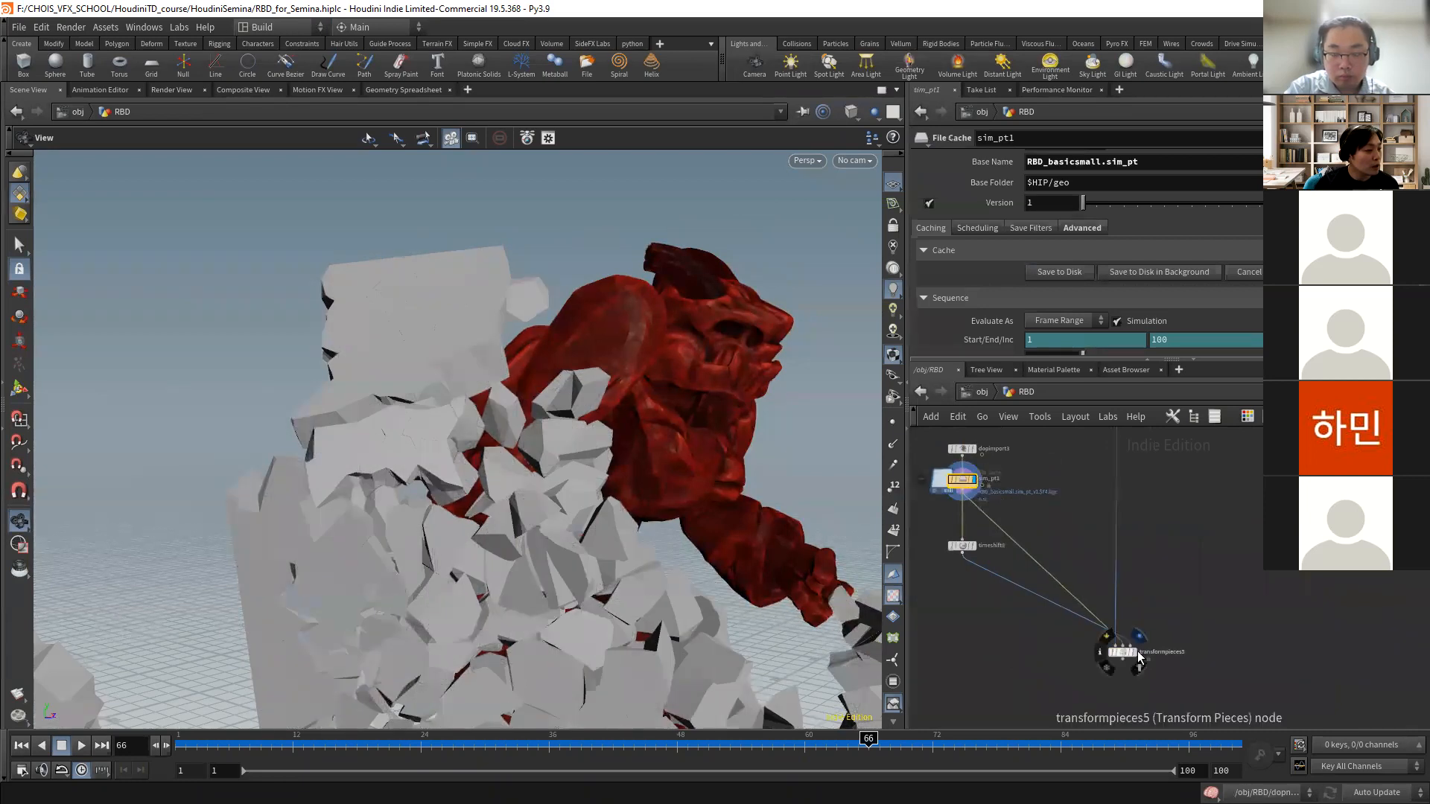
pyautogui.click(1136, 652)
pyautogui.moveTo(611, 506); pyautogui.dragTo(488, 496)
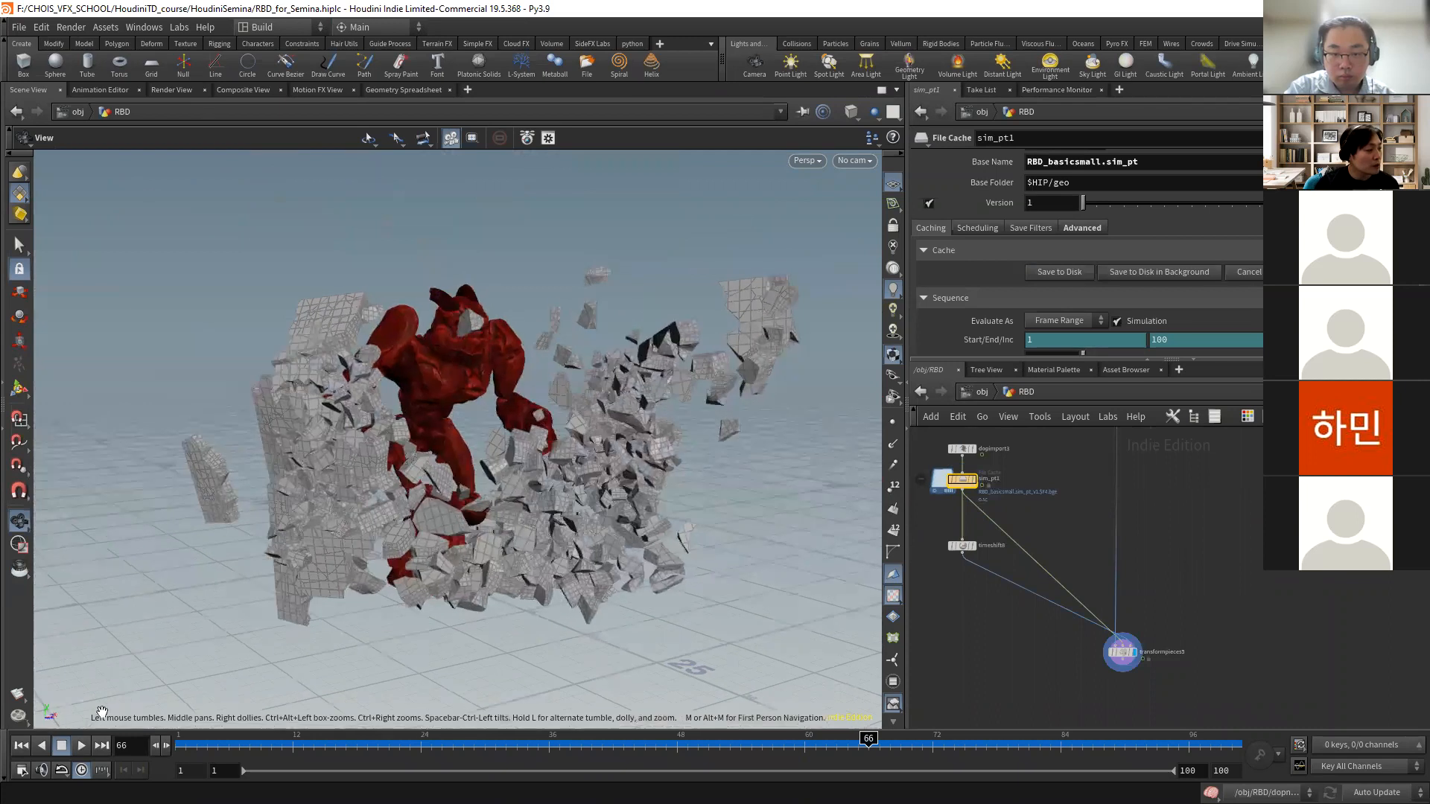
# - Play back the wall destruction carried by transformpieces5, stop it and return to frame 1 to view the intact wall
pyautogui.click(21, 745)
pyautogui.click(82, 745)
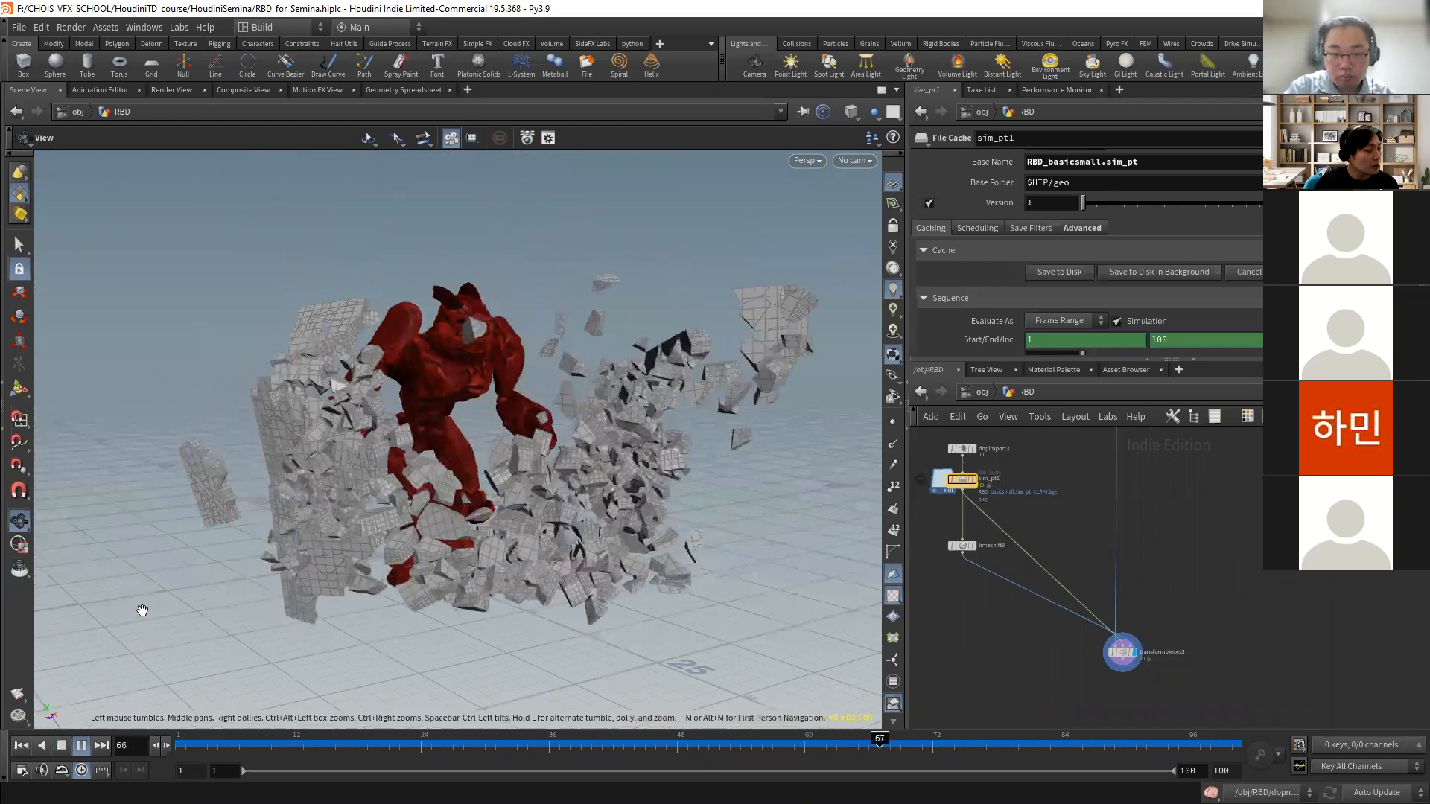
pyautogui.click(62, 745)
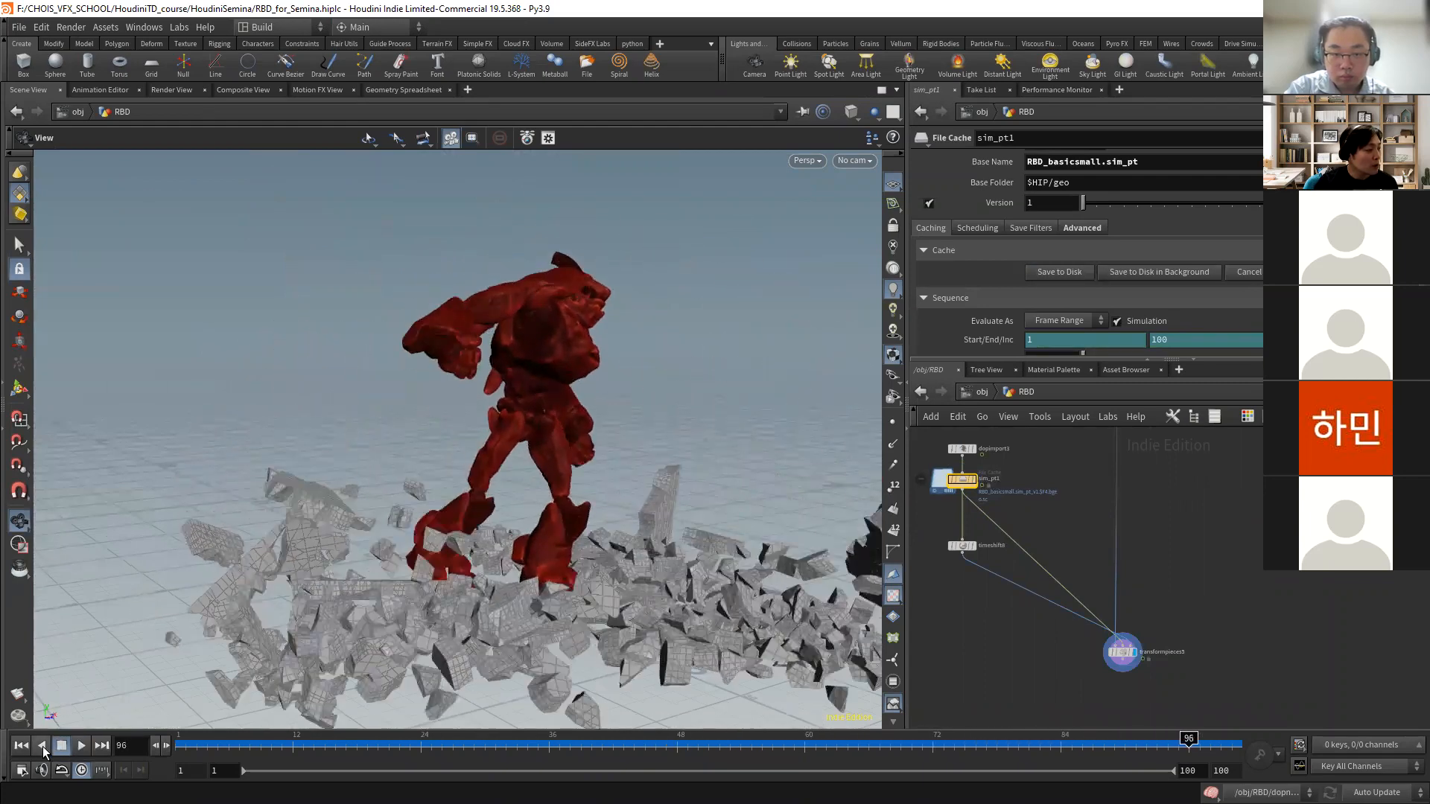
pyautogui.click(21, 745)
pyautogui.moveTo(522, 496); pyautogui.dragTo(588, 529)
pyautogui.scroll(-5, 1166, 517)
pyautogui.scroll(5, 1166, 517)
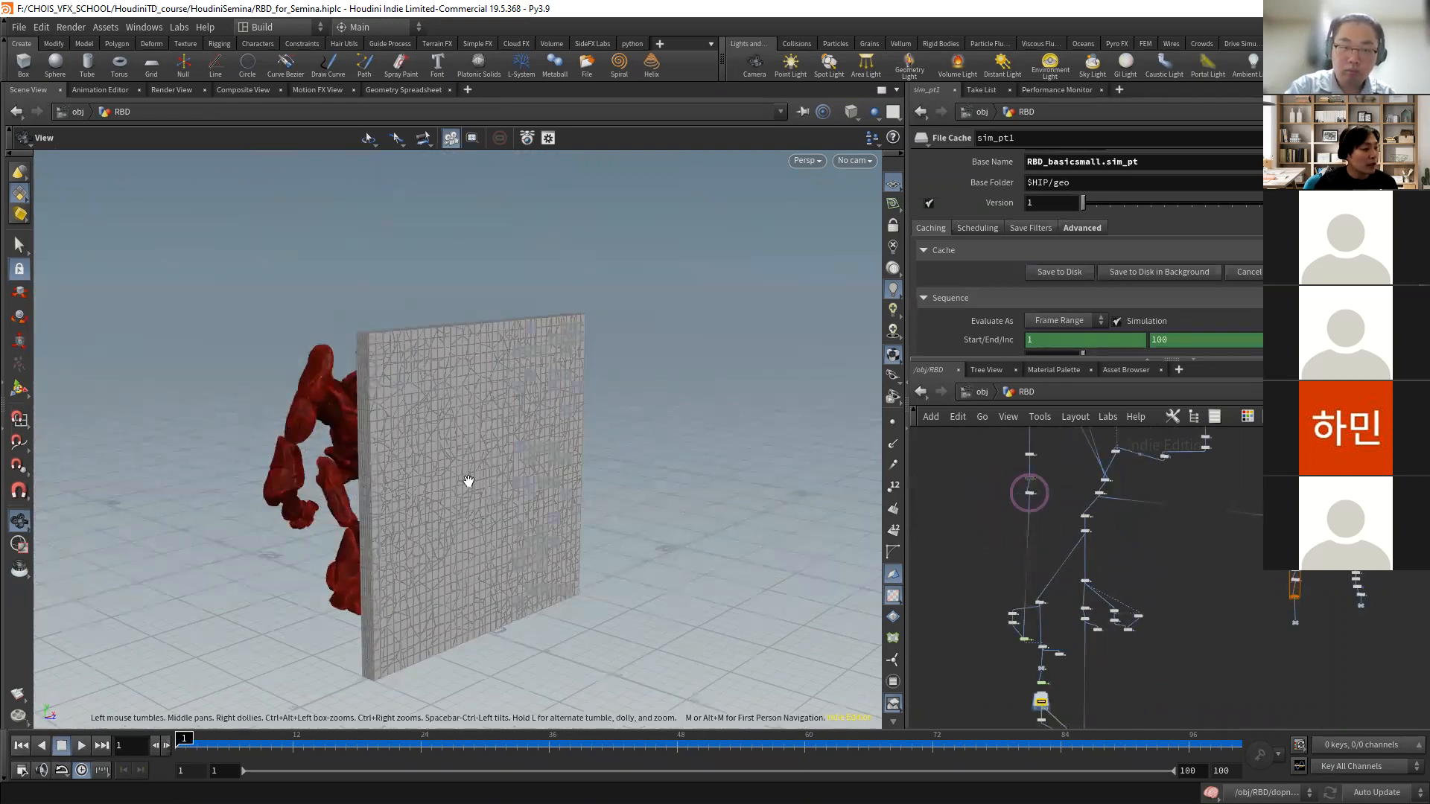
# - Scrub the timeline to frame 34, examine the breaking wall, and return to the first frame
pyautogui.moveTo(1207, 551); pyautogui.dragTo(1224, 745, button='middle')
pyautogui.moveTo(1031, 527); pyautogui.dragTo(1036, 690, button='middle')
pyautogui.moveTo(264, 746); pyautogui.dragTo(527, 746)
pyautogui.moveTo(446, 530); pyautogui.dragTo(391, 476)
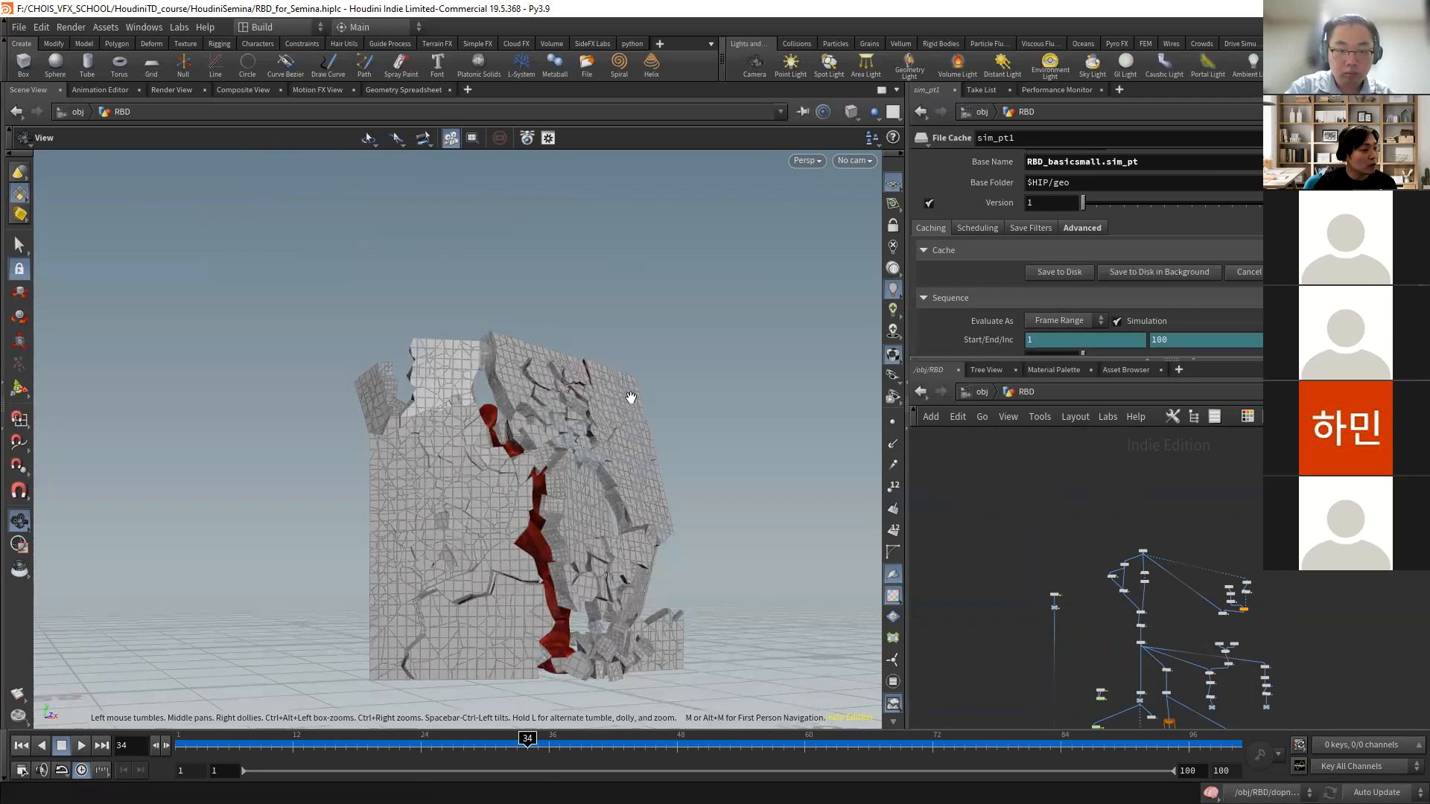
pyautogui.hotkey('ctrl', 'Up')
# - Set the Force Total Count of scatter4, below vdbfrompolygons1, to 30
pyautogui.scroll(5, 1110, 618)
pyautogui.click(1102, 615)
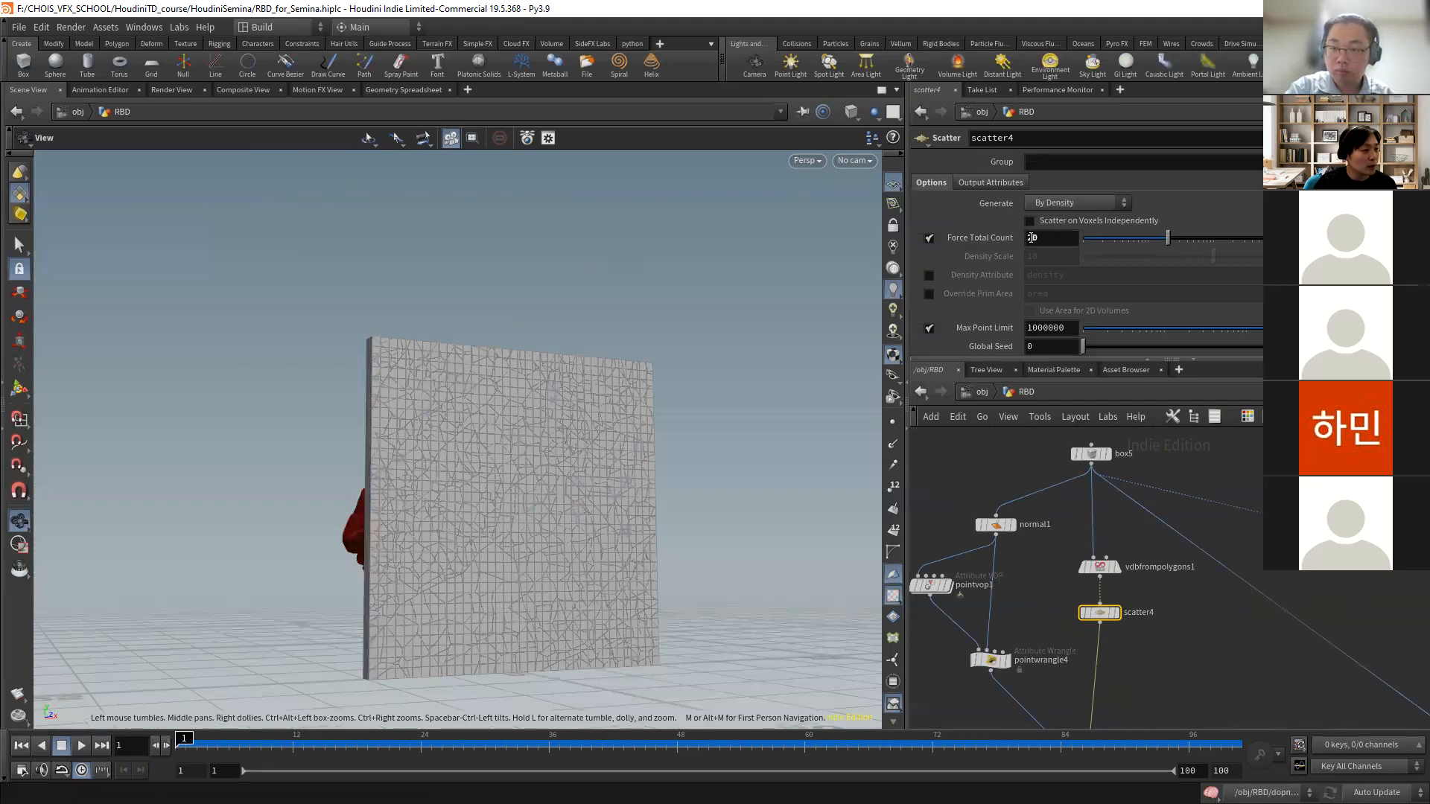
pyautogui.write('3')
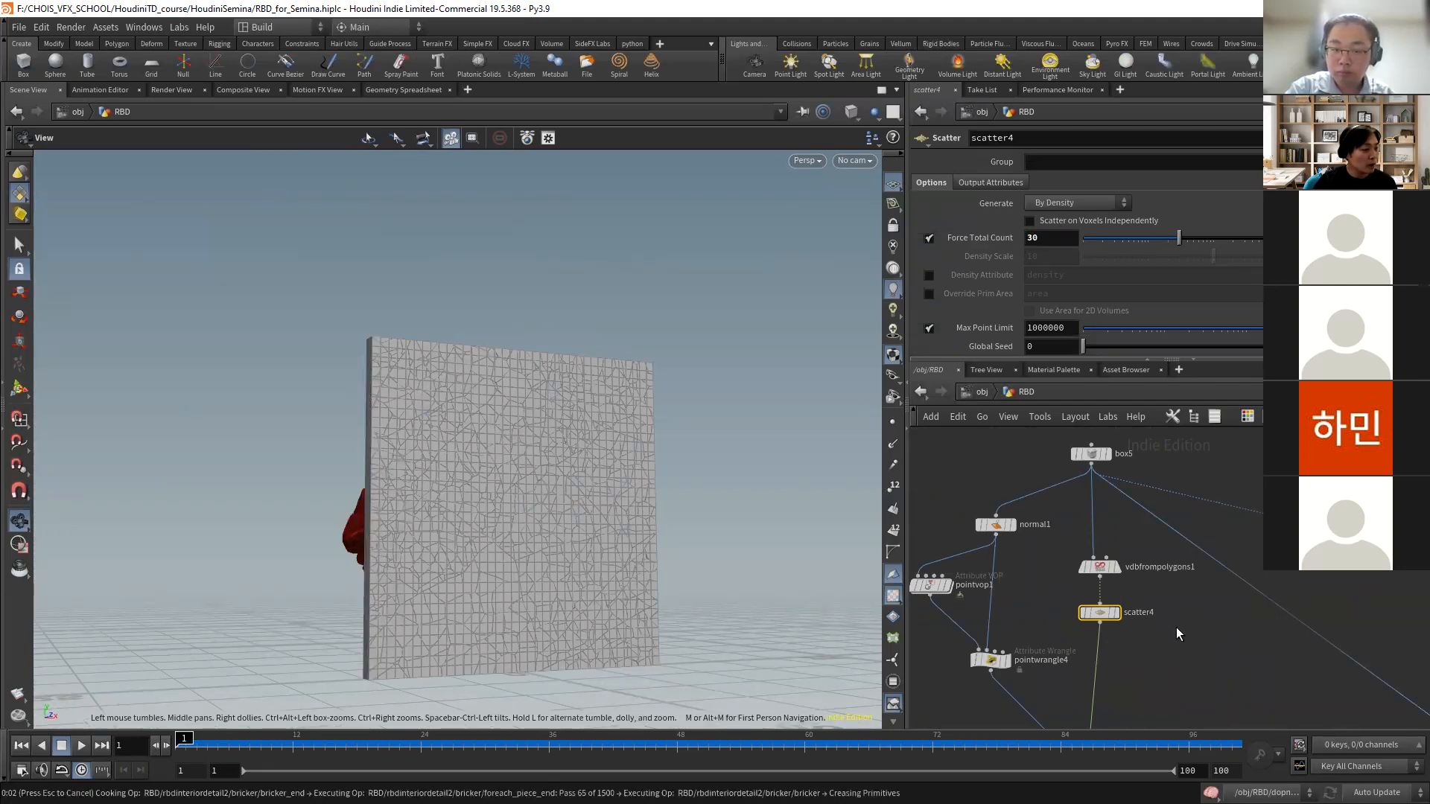
# - Display the sim_pt file cache and save the RBD_basic.sim_pt simulation to disk
pyautogui.moveTo(1177, 628); pyautogui.dragTo(1189, 430, button='middle')
pyautogui.scroll(-4, 1110, 489)
pyautogui.moveTo(1091, 681); pyautogui.dragTo(1084, 548, button='middle')
pyautogui.scroll(3, 1084, 548)
pyautogui.click(1008, 520)
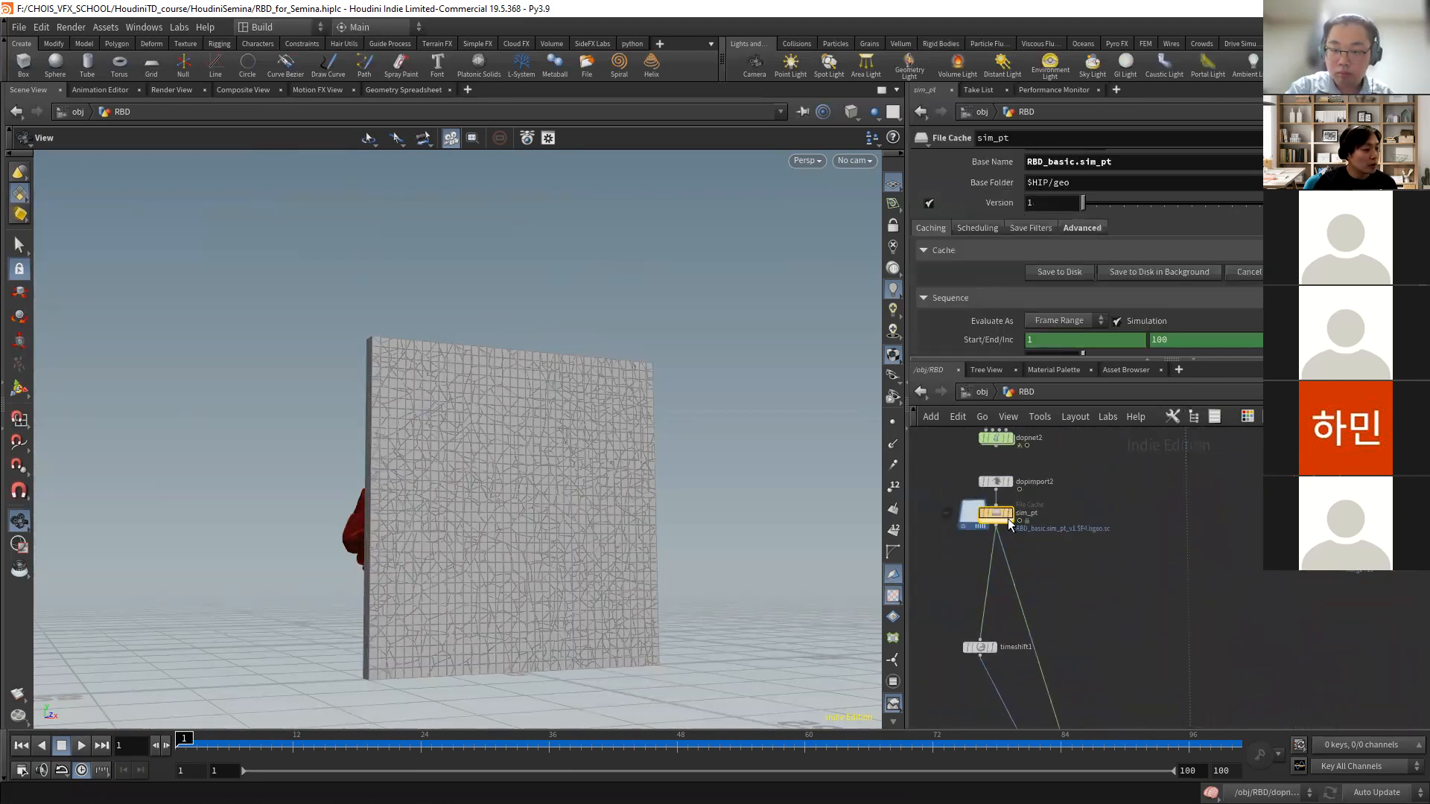
pyautogui.click(1016, 514)
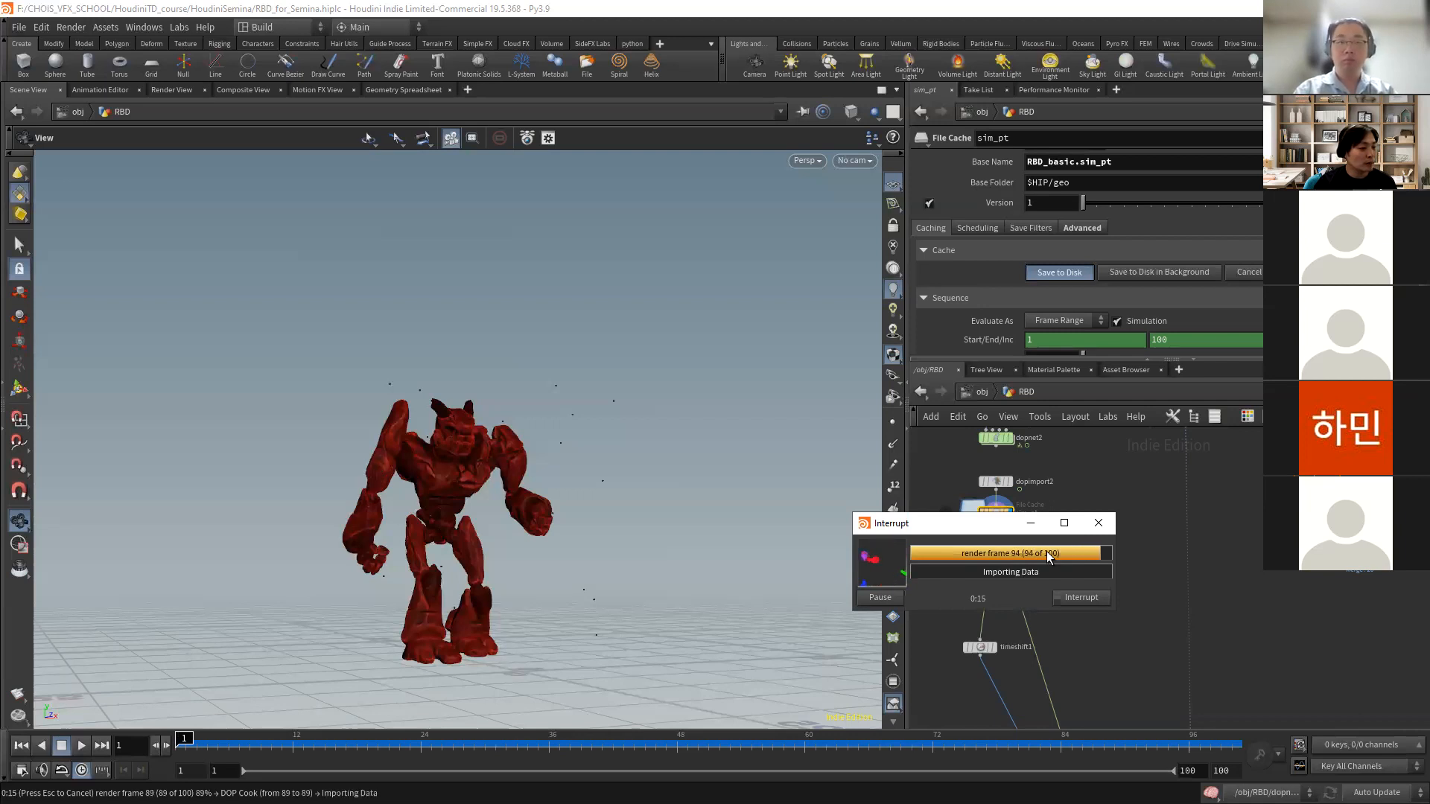
# - Display the transformpieces2 node that applies the sim_pt cache and show its parameters
pyautogui.scroll(-4, 1096, 599)
pyautogui.moveTo(1128, 647); pyautogui.dragTo(1077, 598, button='middle')
pyautogui.moveTo(1019, 688); pyautogui.dragTo(1031, 569, button='middle')
pyautogui.scroll(3, 1031, 569)
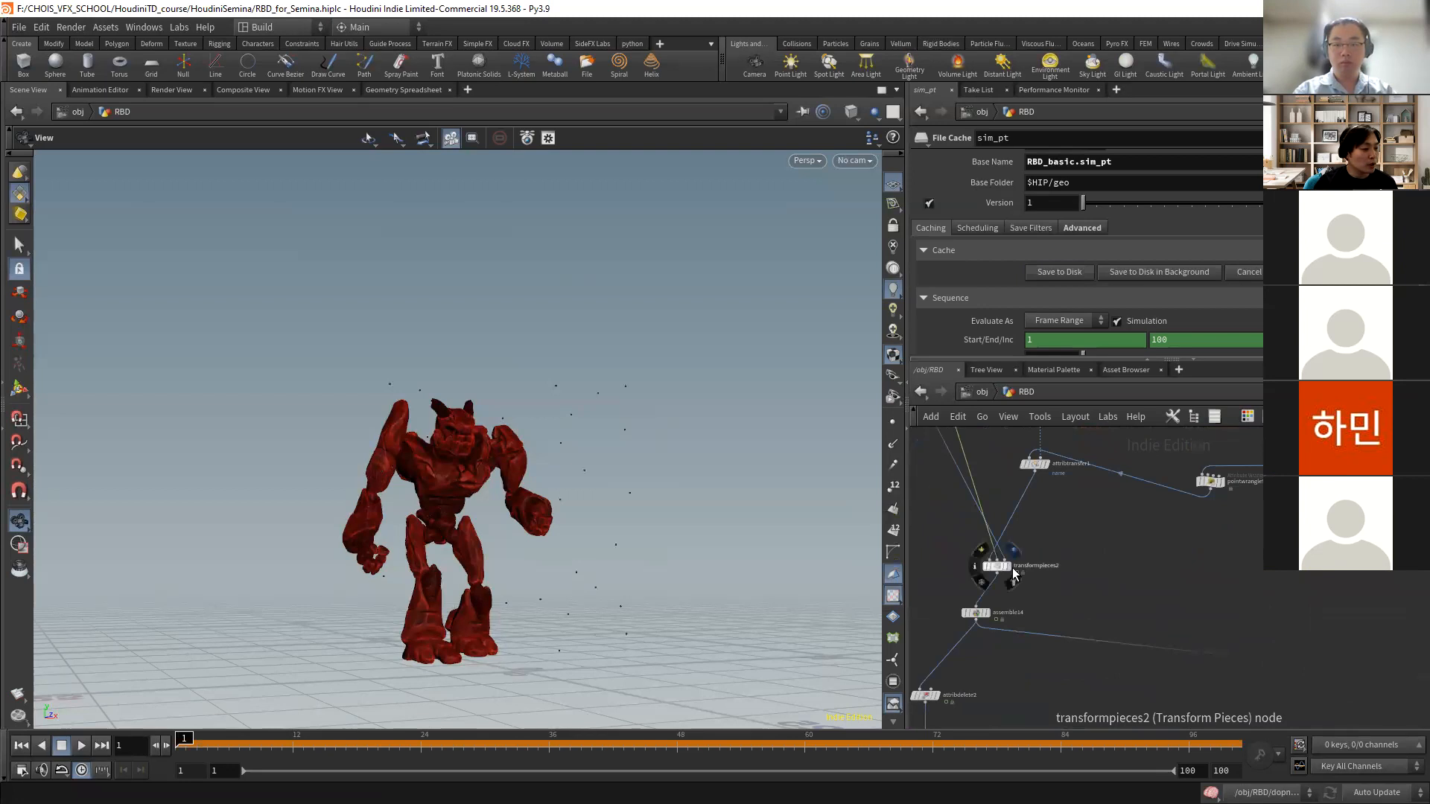
pyautogui.click(1009, 566)
pyautogui.click(996, 566)
# - Scrub the transformpieces2 result to frame 65 to check the large pieces, and return to frame 1
pyautogui.moveTo(1240, 436); pyautogui.dragTo(1124, 702, button='middle')
pyautogui.scroll(-4, 1132, 539)
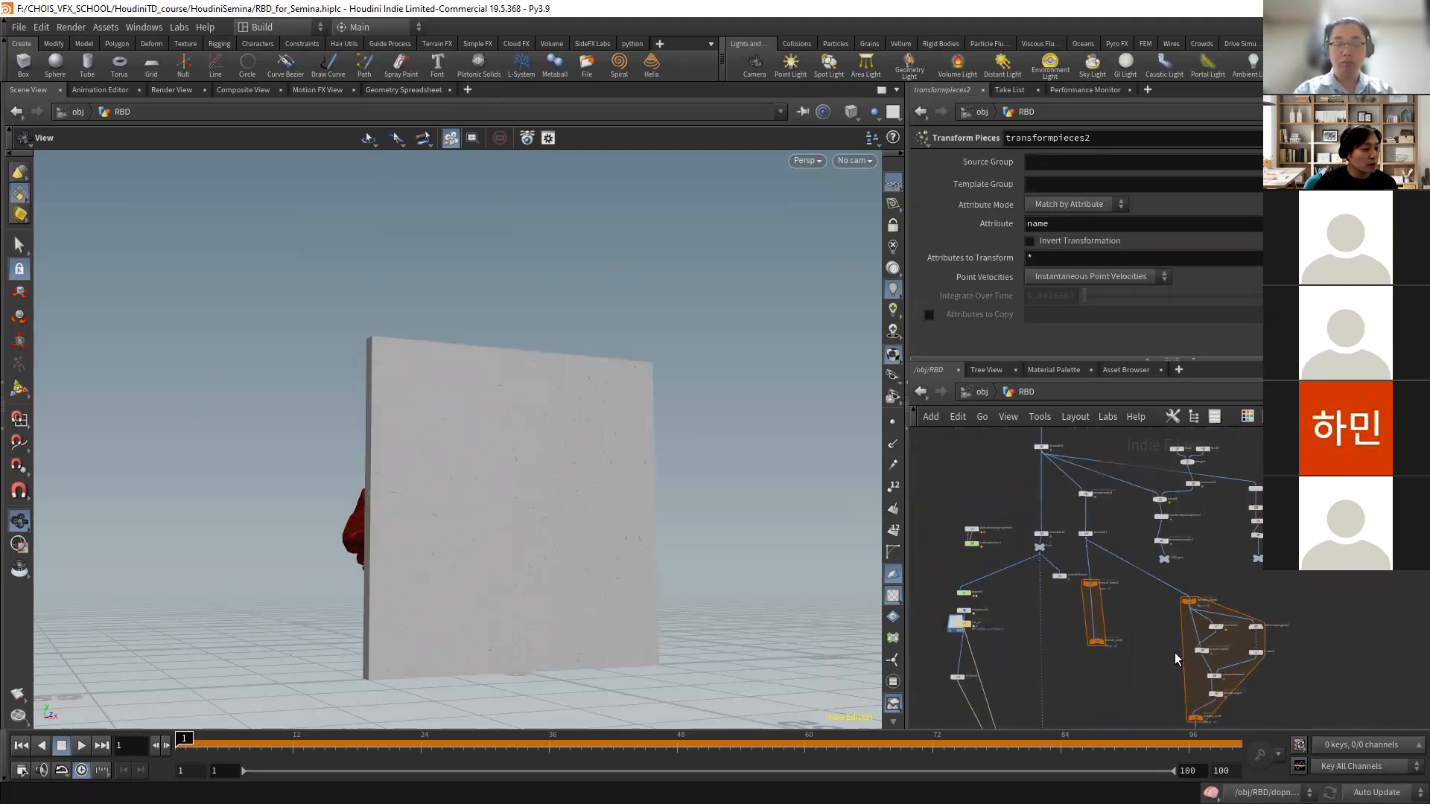
pyautogui.moveTo(1177, 659); pyautogui.dragTo(1173, 536, button='middle')
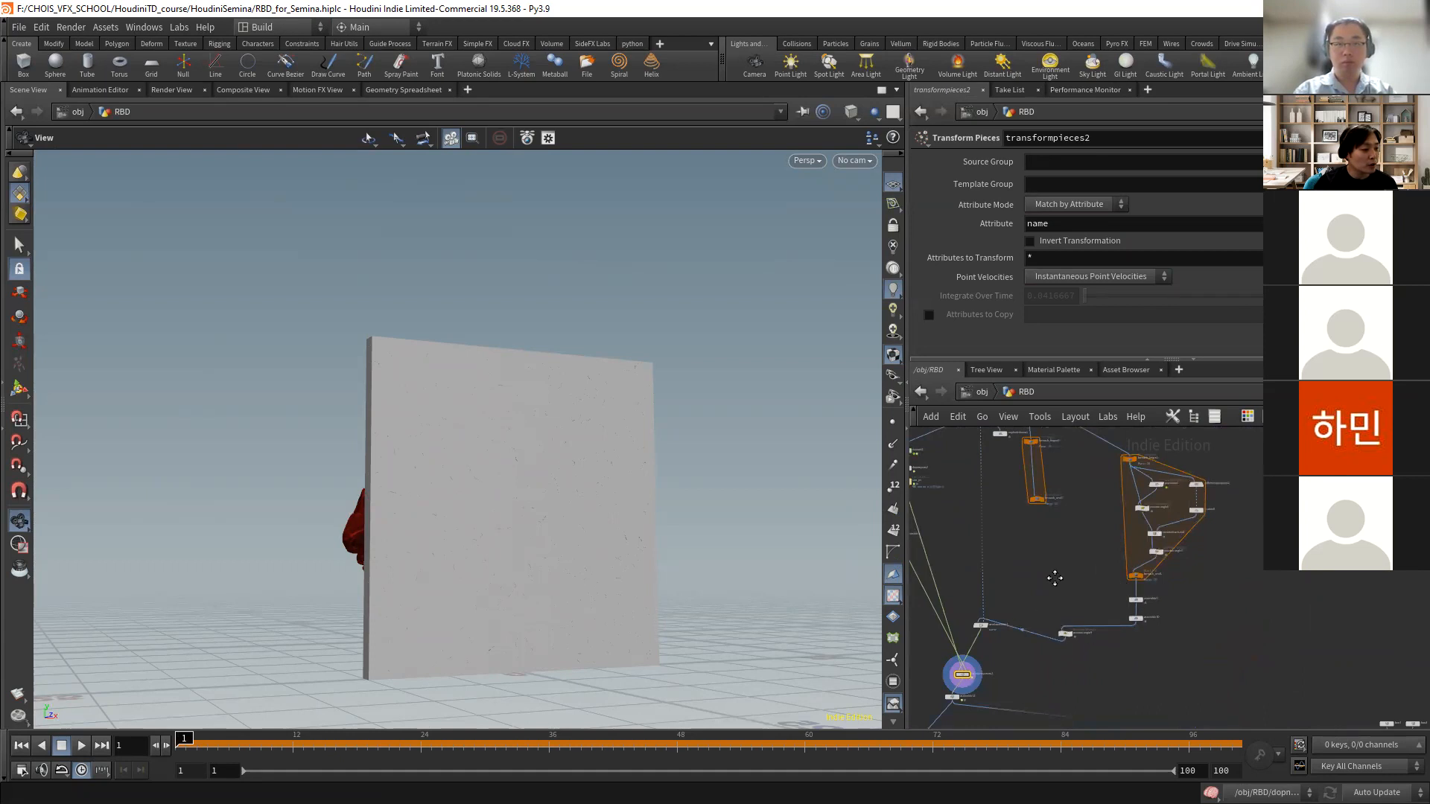
pyautogui.moveTo(1055, 578); pyautogui.dragTo(1079, 518, button='middle')
pyautogui.scroll(3, 1079, 516)
pyautogui.moveTo(185, 739); pyautogui.dragTo(858, 748)
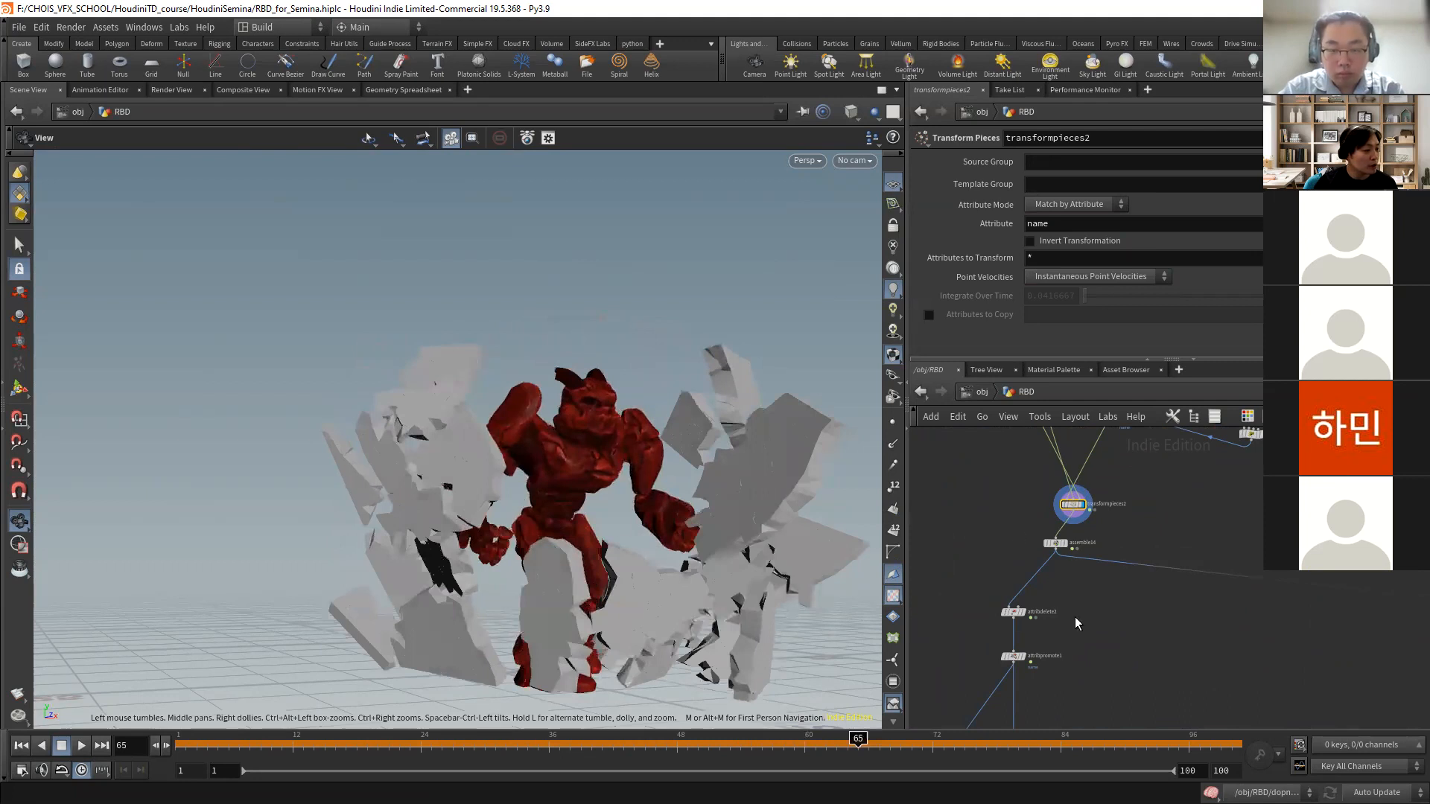
pyautogui.click(22, 745)
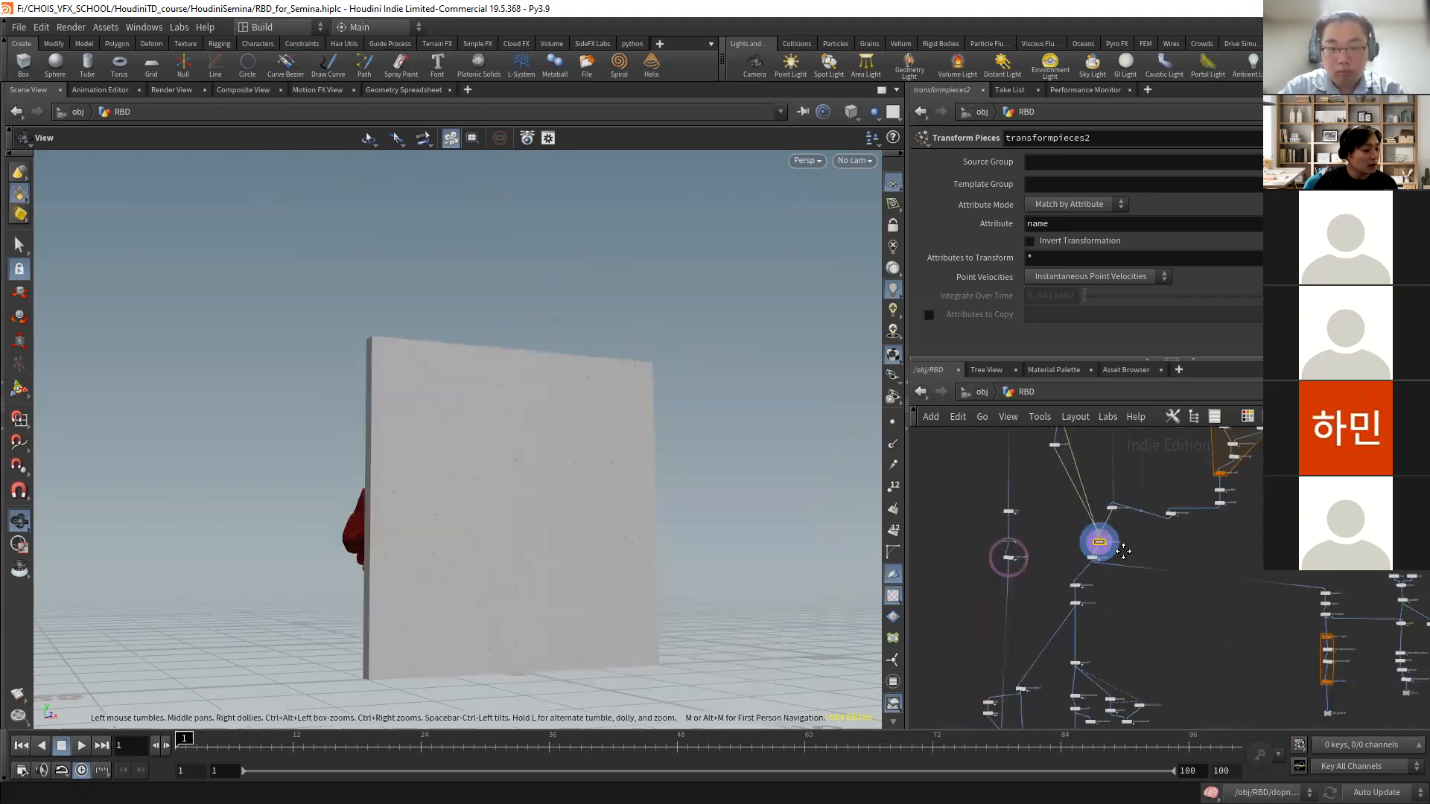
# - Save the small-piece simulation of the sim_pt1 file cache, RBD_basicsmall.sim_pt, to disk
pyautogui.scroll(3, 1054, 572)
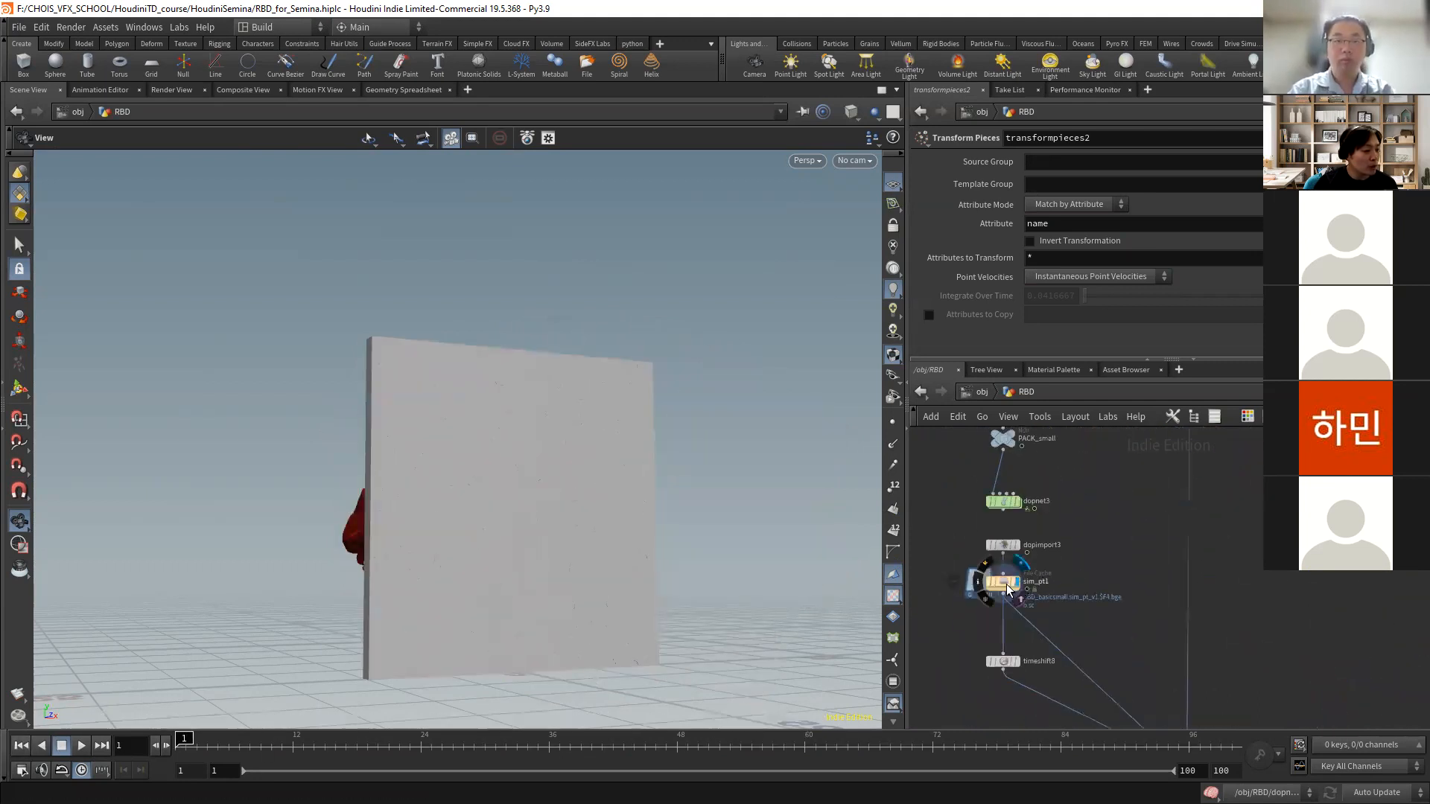
pyautogui.click(1002, 581)
pyautogui.click(1055, 272)
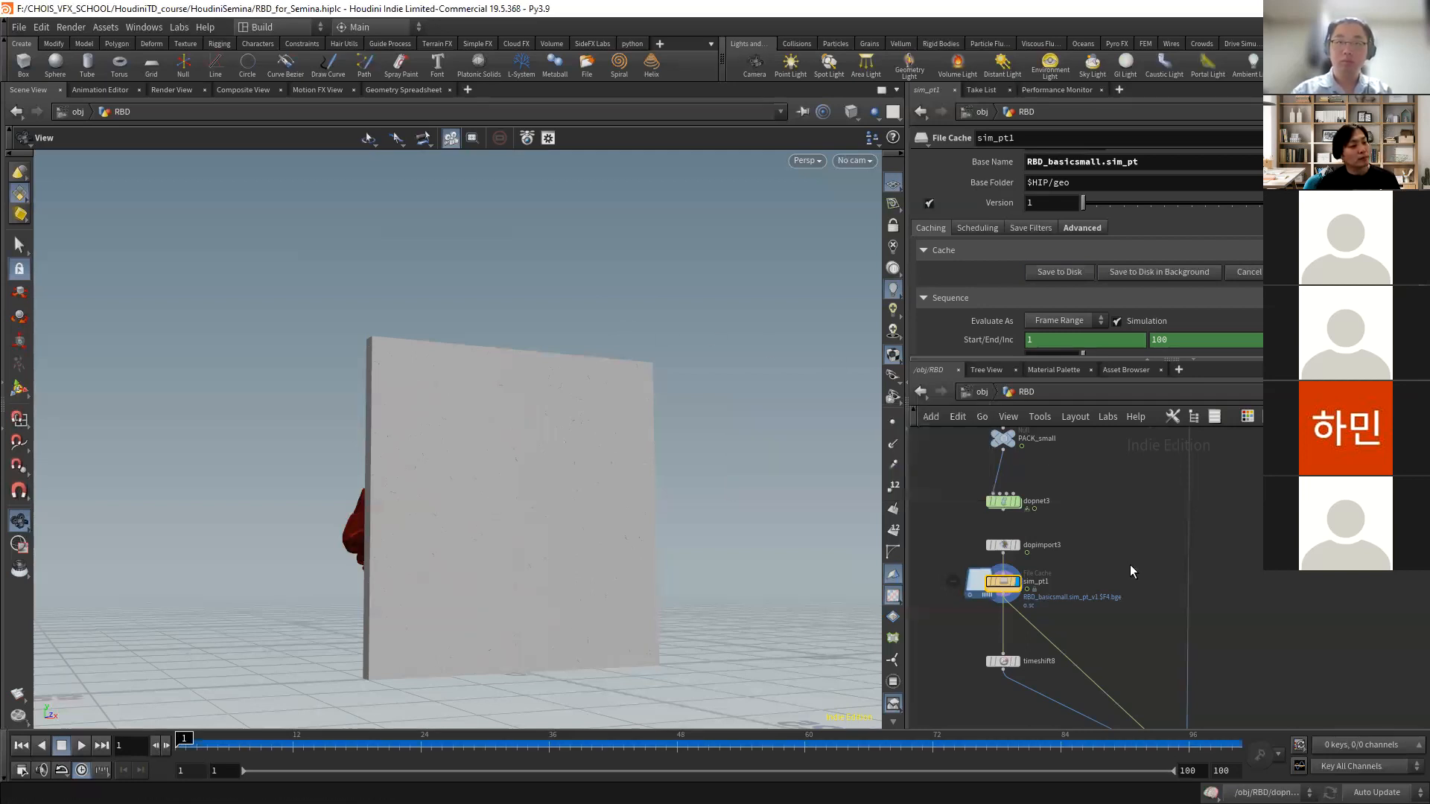
# - Display transformpieces5 so the sim_pt1 cache drives the detailed wall pieces
pyautogui.moveTo(1011, 589)
pyautogui.moveTo(1060, 578); pyautogui.dragTo(954, 438, button='middle')
pyautogui.moveTo(1098, 651)
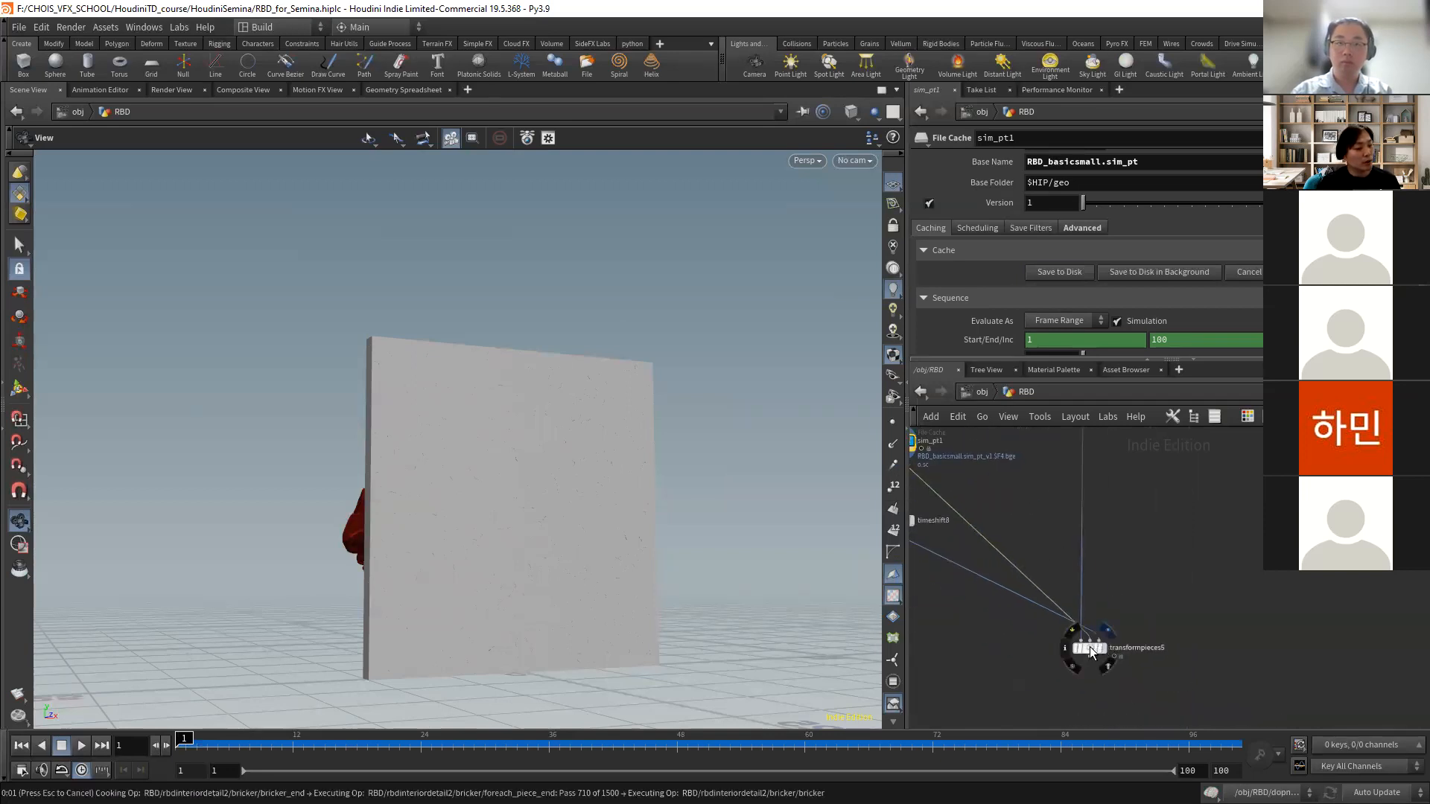
pyautogui.click(1090, 649)
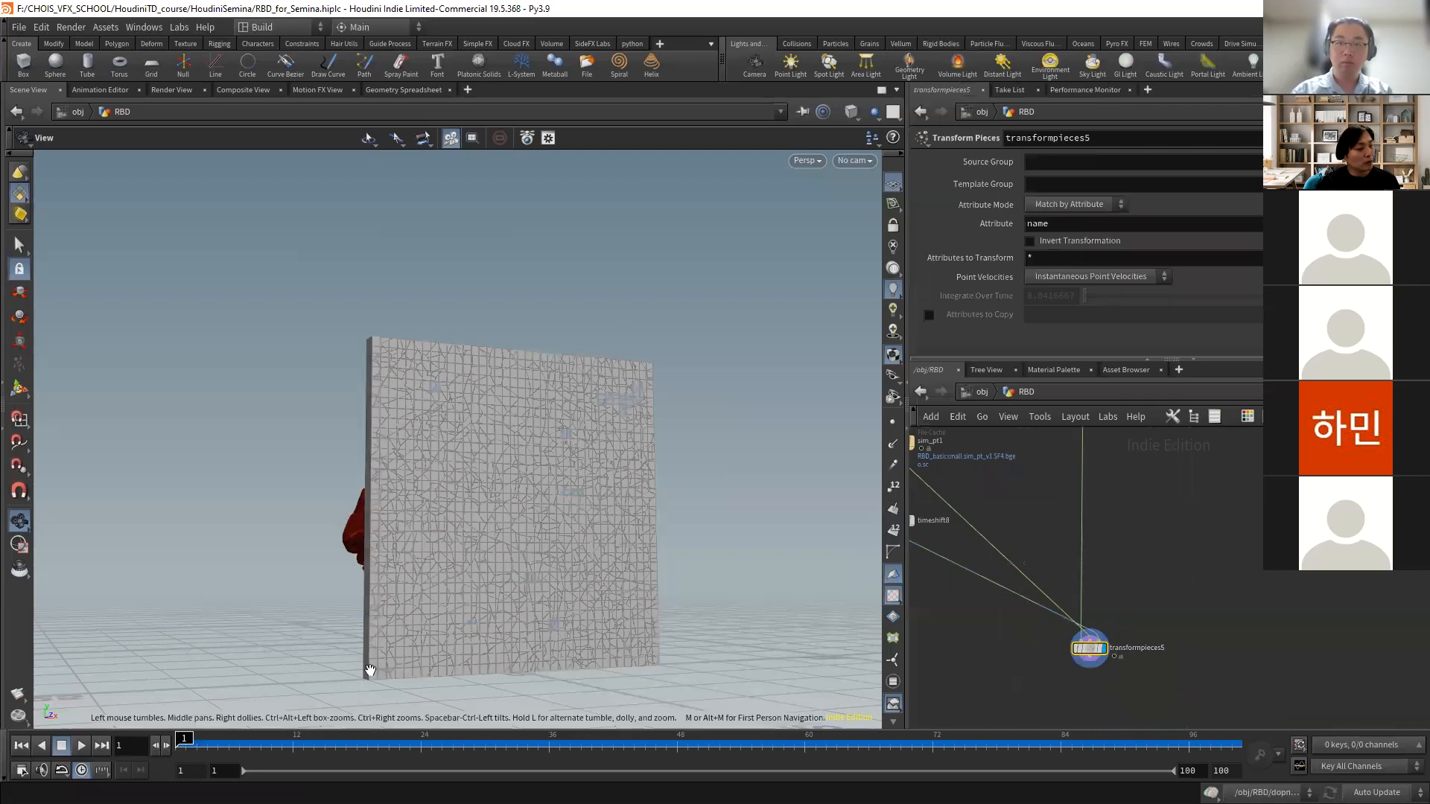
# - Scrub and play the detailed wall simulation from the start, inspecting the breaking pieces from several angles
pyautogui.moveTo(183, 746); pyautogui.dragTo(1199, 743)
pyautogui.moveTo(1029, 742); pyautogui.dragTo(559, 742)
pyautogui.moveTo(520, 562); pyautogui.dragTo(655, 597)
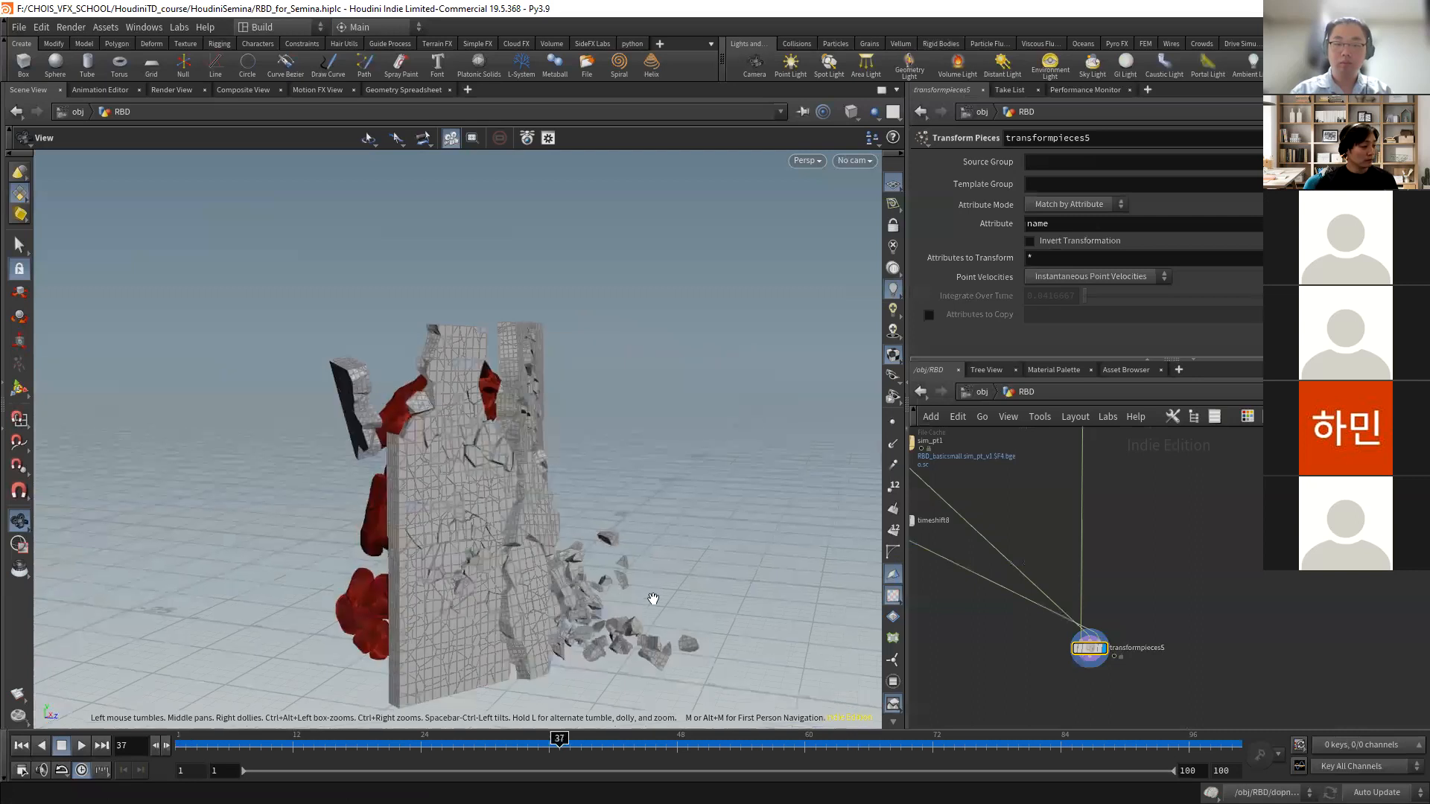
pyautogui.moveTo(655, 597); pyautogui.dragTo(465, 551, button='right')
pyautogui.moveTo(464, 551); pyautogui.dragTo(396, 648)
pyautogui.moveTo(567, 747); pyautogui.dragTo(840, 752)
pyautogui.moveTo(600, 600); pyautogui.dragTo(486, 506)
pyautogui.scroll(-3, 485, 506)
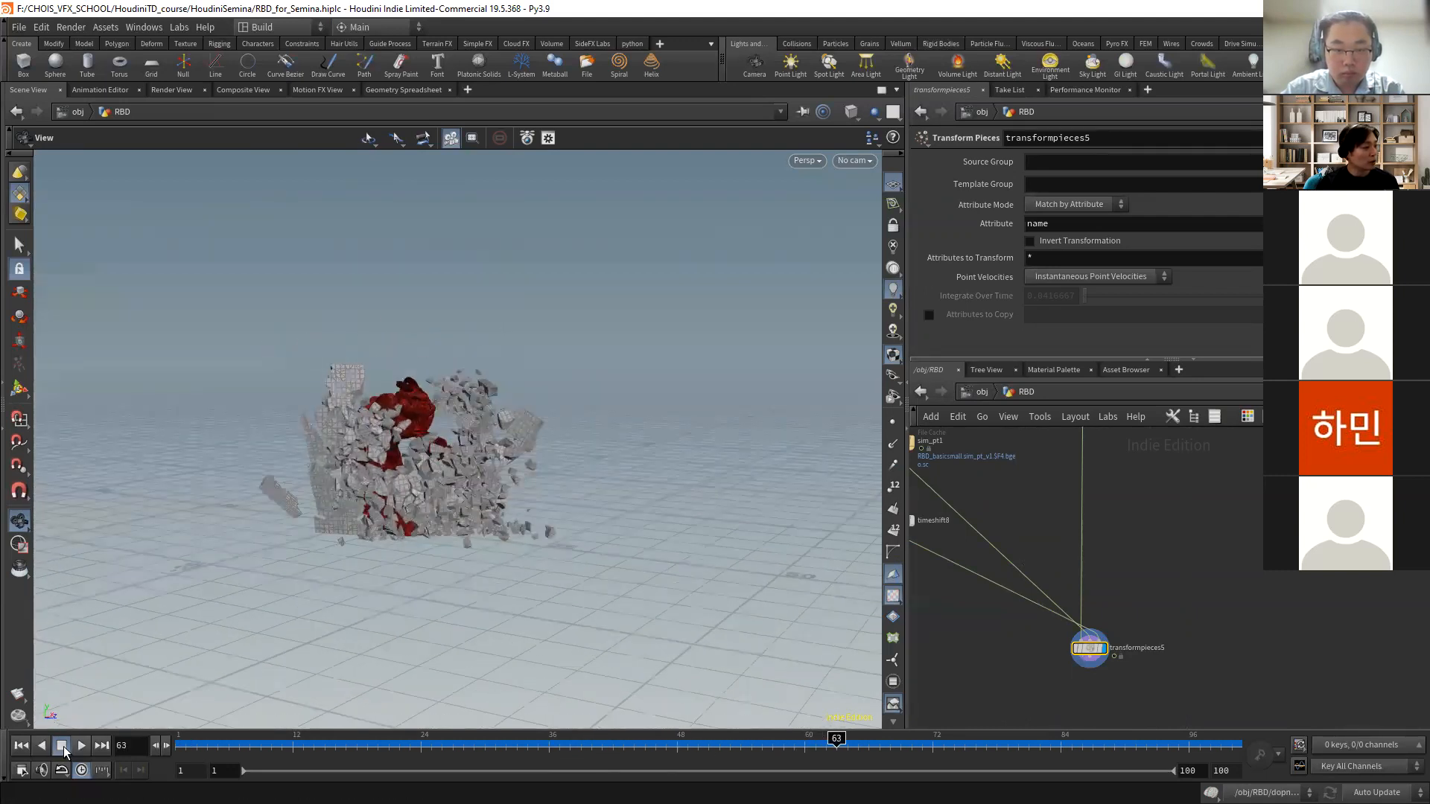
pyautogui.click(20, 743)
pyautogui.click(81, 745)
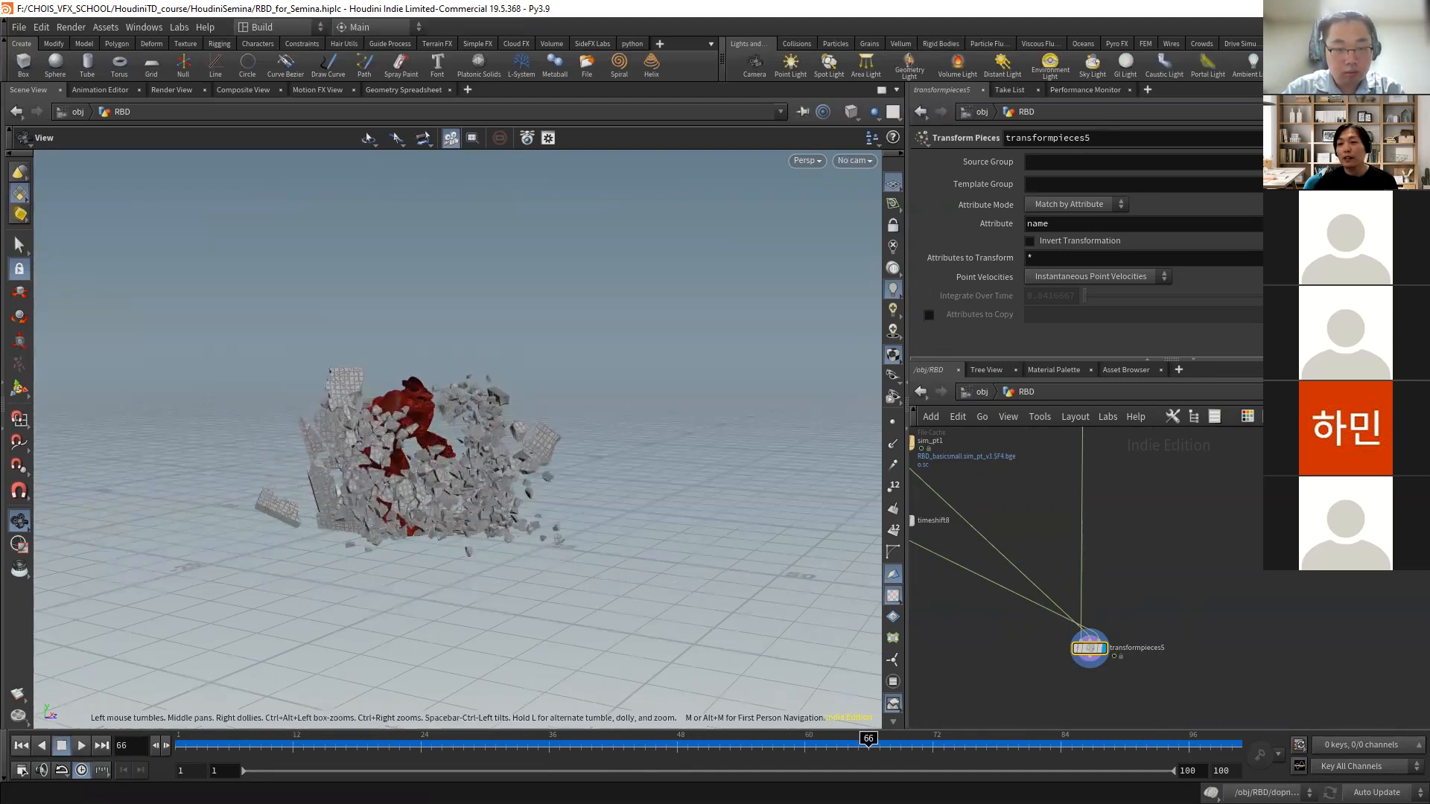
# - Save the scene file RBD_for_Semina.hiplc
pyautogui.click(19, 28)
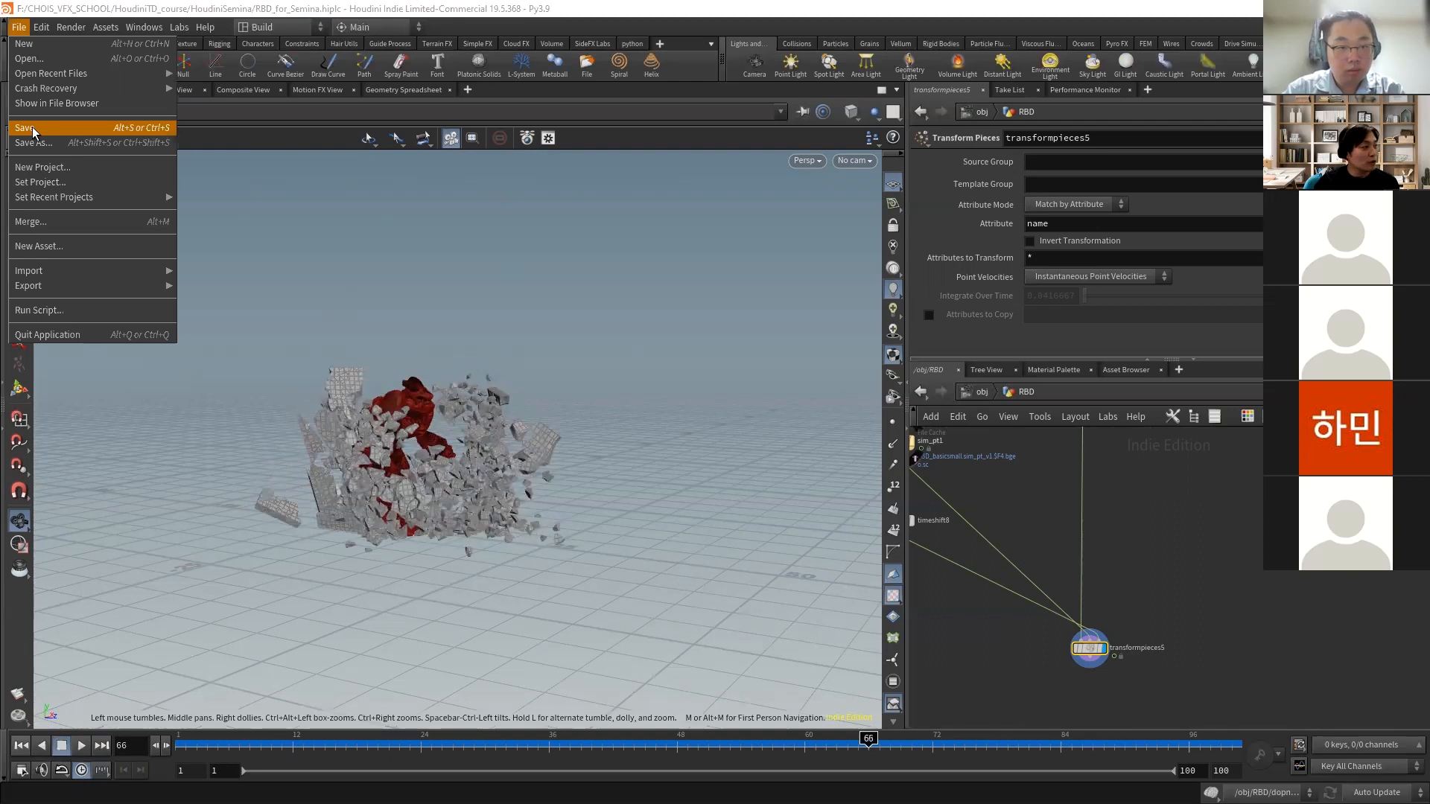
pyautogui.click(33, 128)
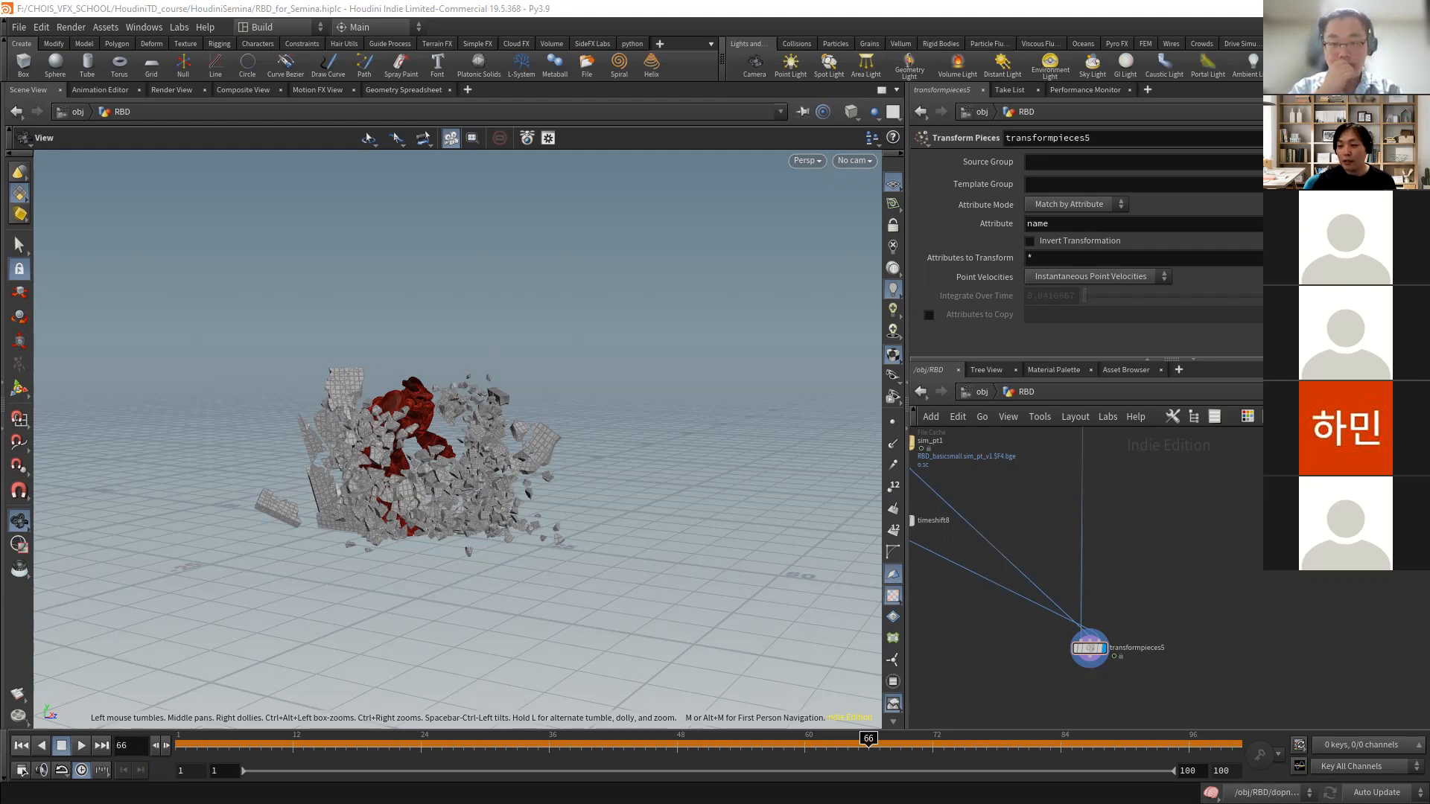
# - Locate pointwrangle9 feeding attribtransfer1 and show its VEX expression that copies name into small_name
pyautogui.press('h')
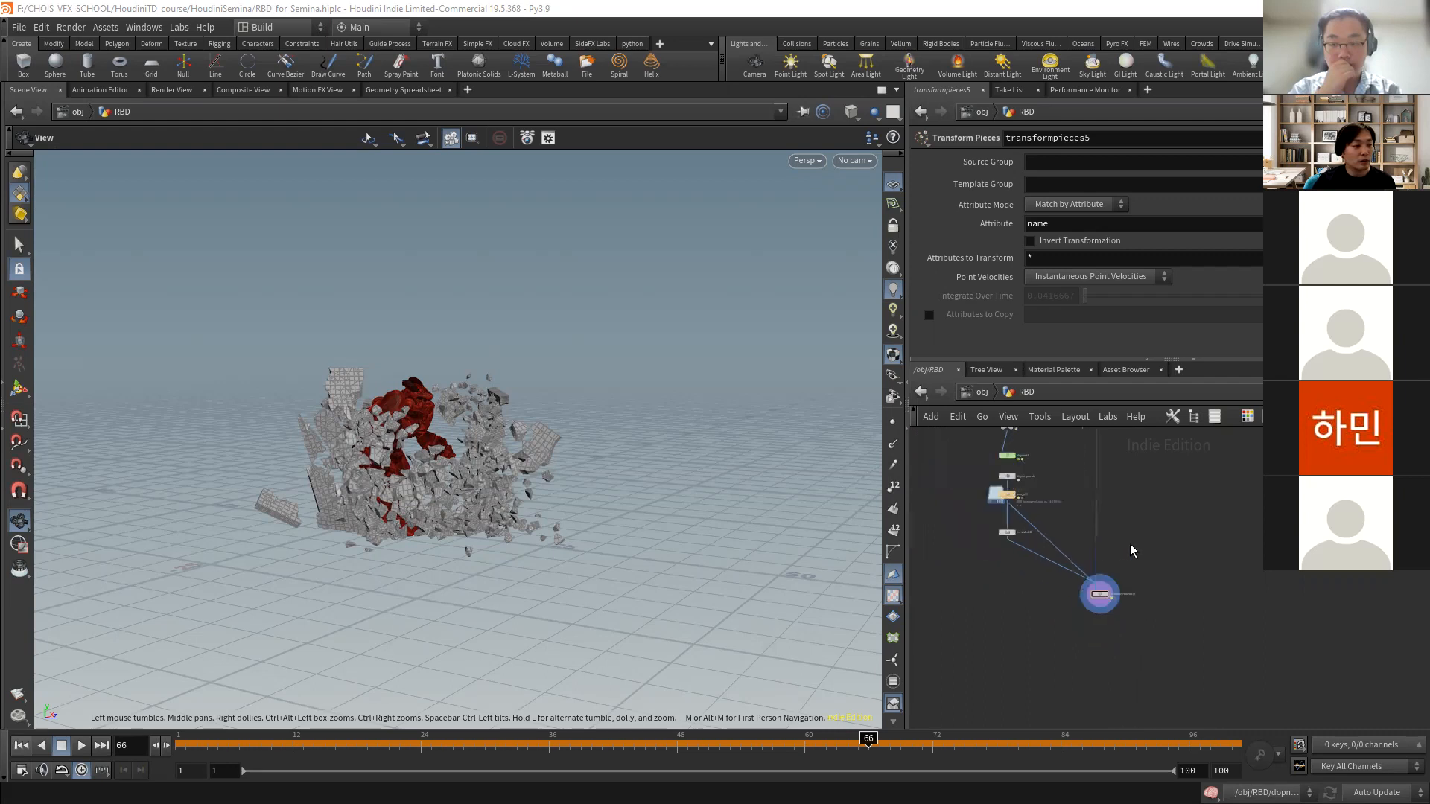
pyautogui.scroll(5, 1169, 636)
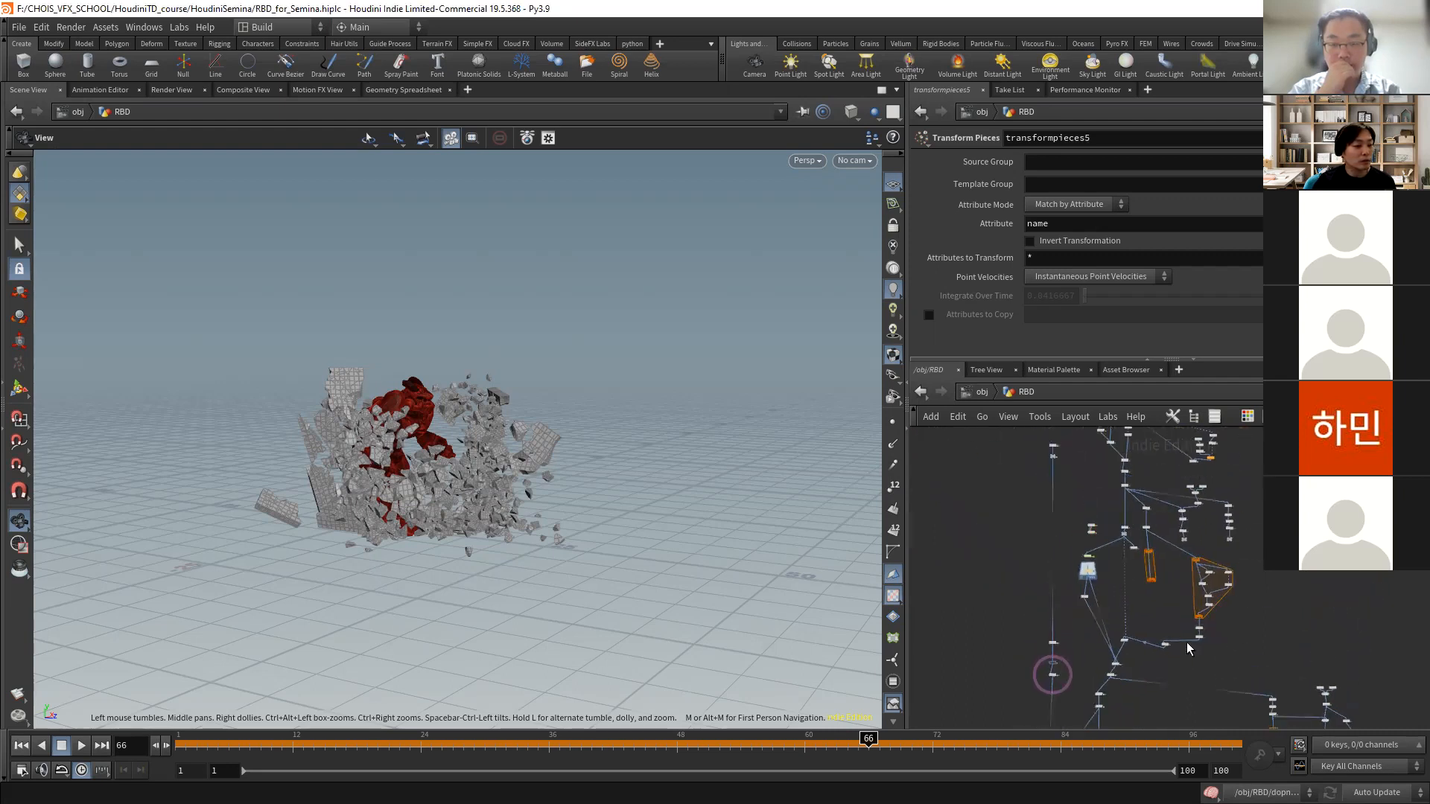
pyautogui.moveTo(1146, 588); pyautogui.dragTo(1125, 724, button='middle')
pyautogui.moveTo(1108, 542); pyautogui.dragTo(1043, 465, button='middle')
pyautogui.moveTo(1065, 627); pyautogui.dragTo(1058, 591, button='middle')
pyautogui.scroll(8, 1106, 572)
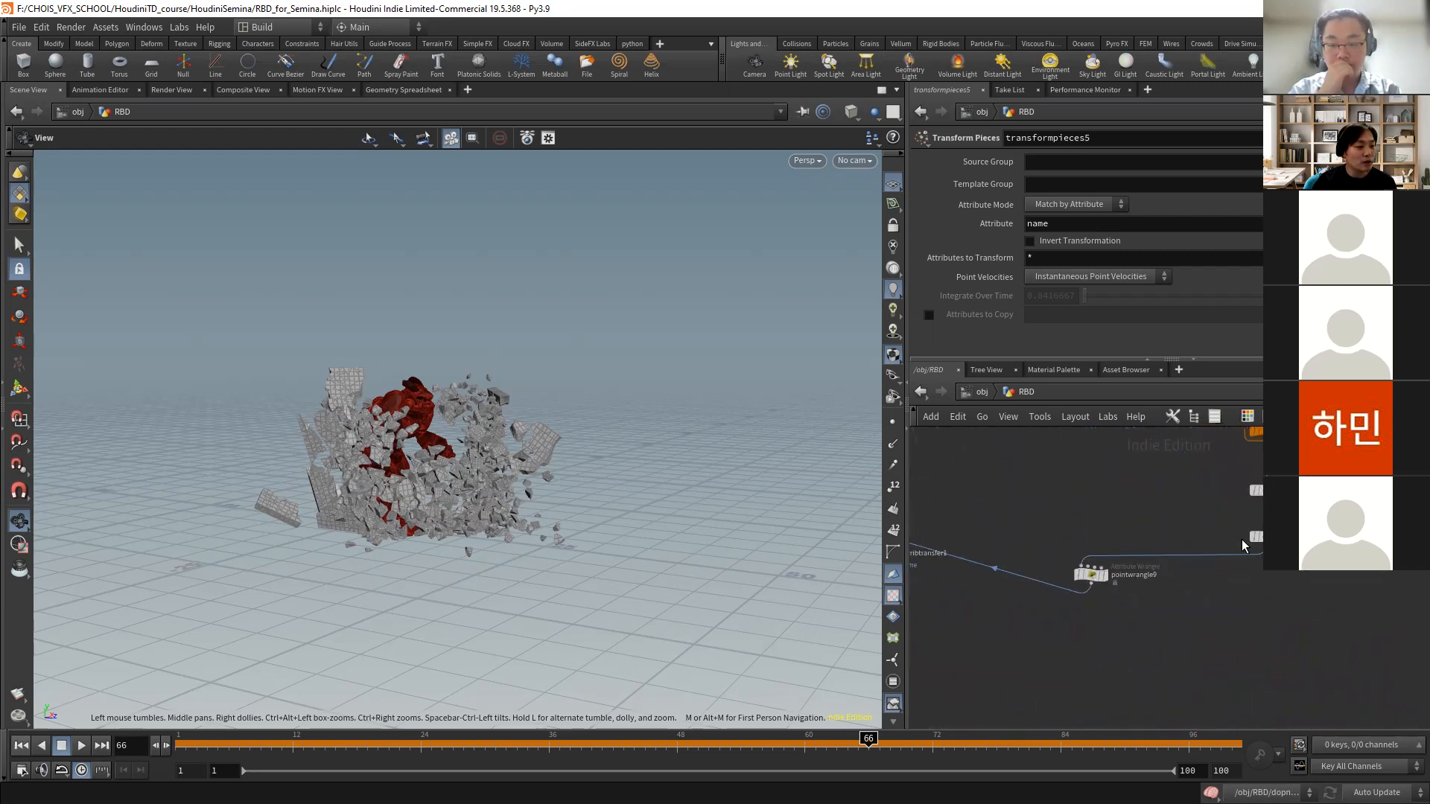
pyautogui.click(1092, 575)
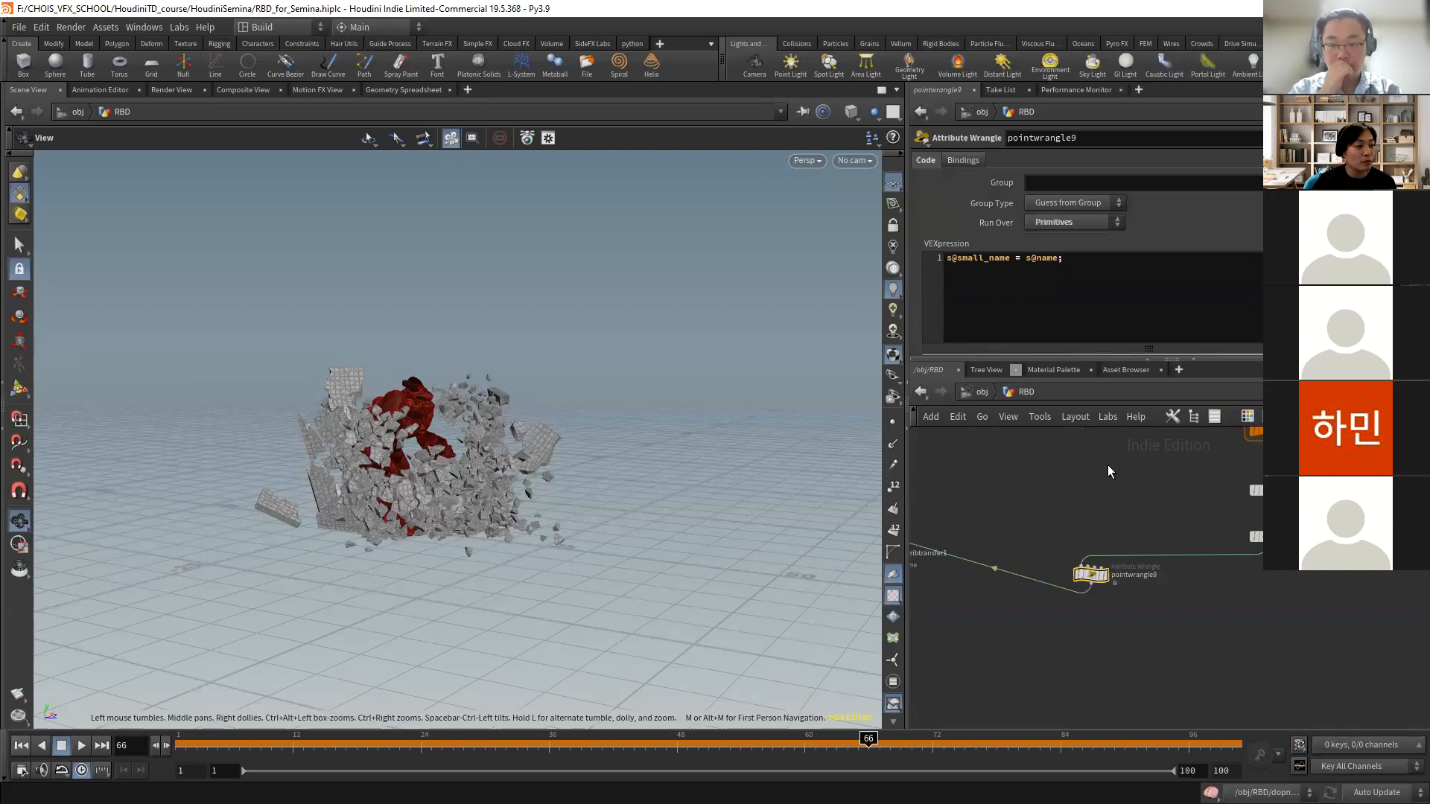
# - Display assemble10, upstream of pointwrangle9, and show its packing settings
pyautogui.moveTo(1106, 465); pyautogui.dragTo(1041, 507, button='middle')
pyautogui.click(1211, 577)
pyautogui.click(1202, 578)
# - Trace the network from assemble10 down to attribtransfer1 and show its attribute settings
pyautogui.moveTo(1145, 656); pyautogui.dragTo(1166, 500, button='middle')
pyautogui.scroll(-7, 1184, 560)
pyautogui.moveTo(1053, 574); pyautogui.dragTo(1105, 609, button='middle')
pyautogui.scroll(5, 1096, 572)
pyautogui.scroll(-5, 1280, 477)
pyautogui.moveTo(1291, 454); pyautogui.dragTo(1214, 558, button='middle')
pyautogui.scroll(4, 1089, 523)
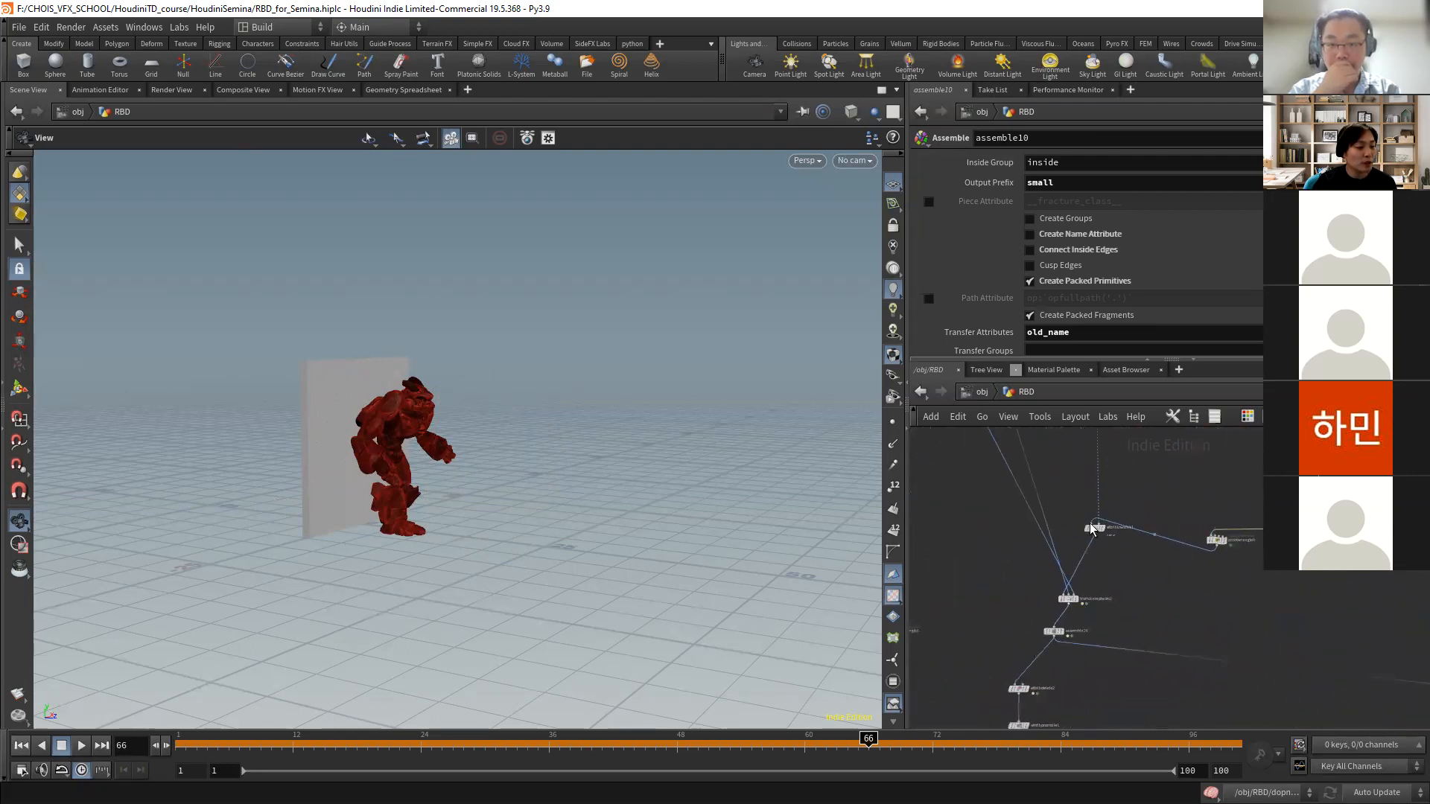
pyautogui.click(1103, 627)
# - Follow the destination input of attribtransfer1 up to the Pack null below assemble11 and select it
pyautogui.scroll(2, 1150, 595)
pyautogui.scroll(-3, 1139, 614)
pyautogui.scroll(3, 1092, 547)
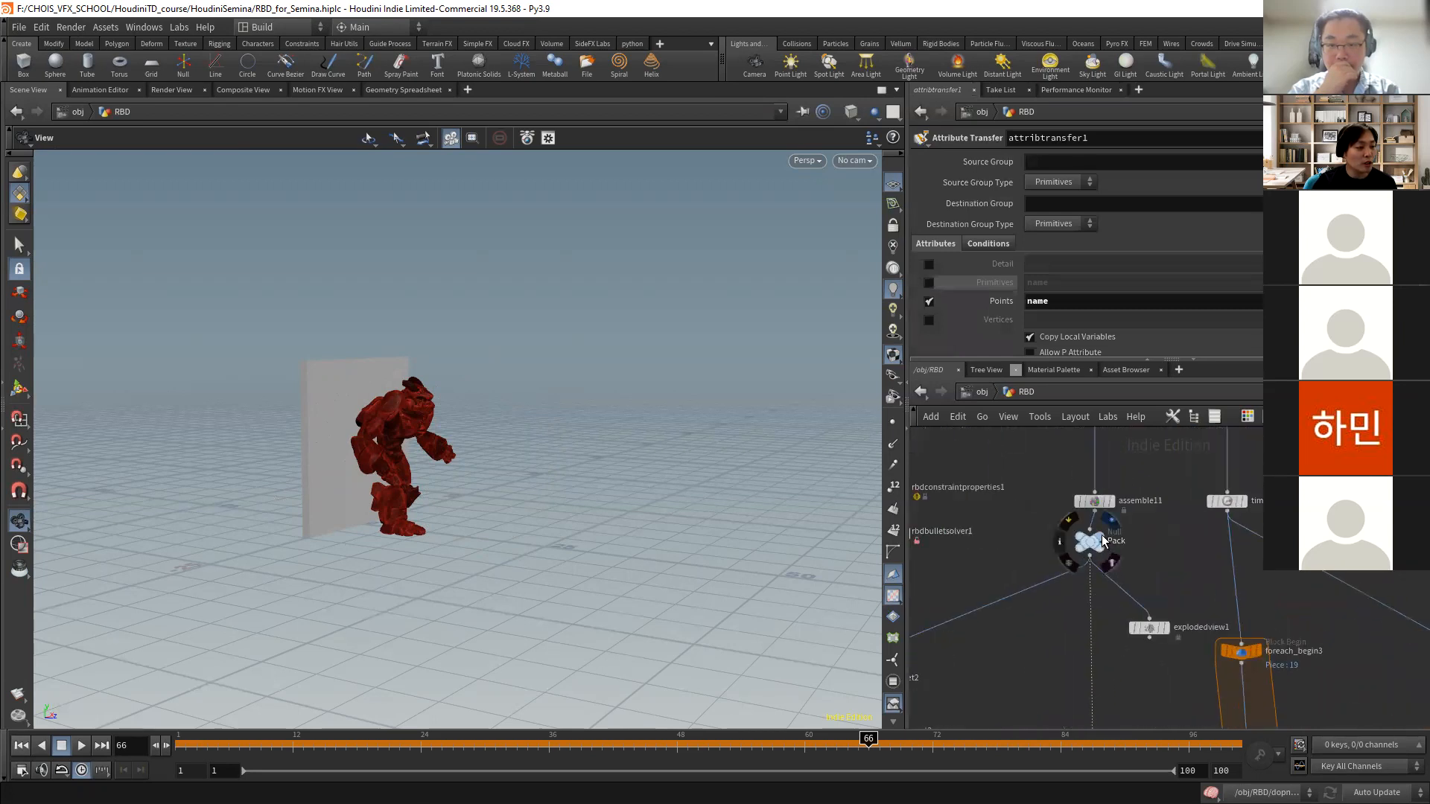
pyautogui.click(1091, 548)
# - Return from the Pack null to attribtransfer1 and display its result
pyautogui.scroll(-3, 1115, 679)
pyautogui.moveTo(1115, 680); pyautogui.dragTo(1142, 456, button='middle')
pyautogui.scroll(3, 1125, 590)
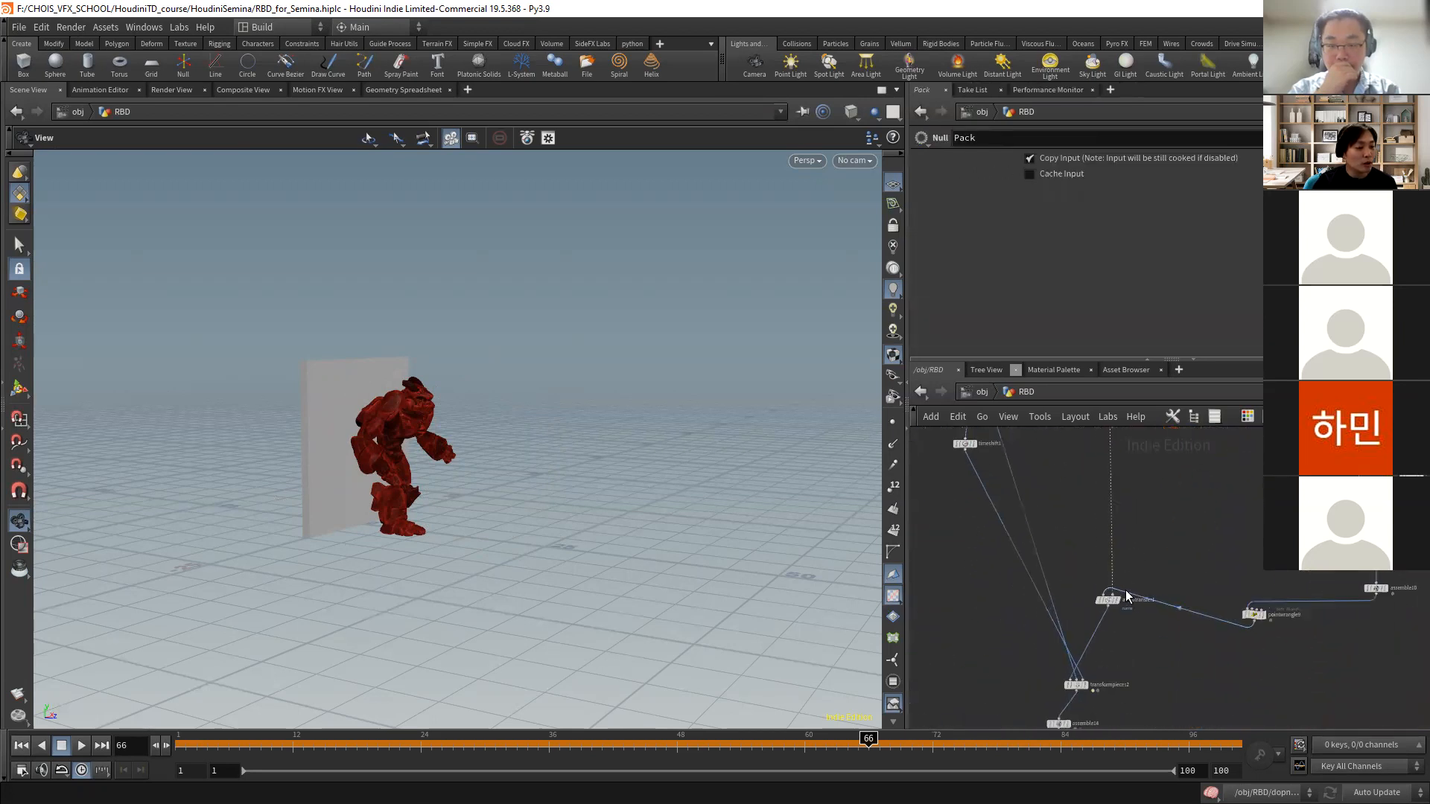
pyautogui.click(1115, 607)
pyautogui.click(1096, 607)
# - Display transformpieces2 and then assemble14 to review the transferred large-piece motion and the assemble settings
pyautogui.moveTo(1096, 672); pyautogui.dragTo(1097, 469, button='middle')
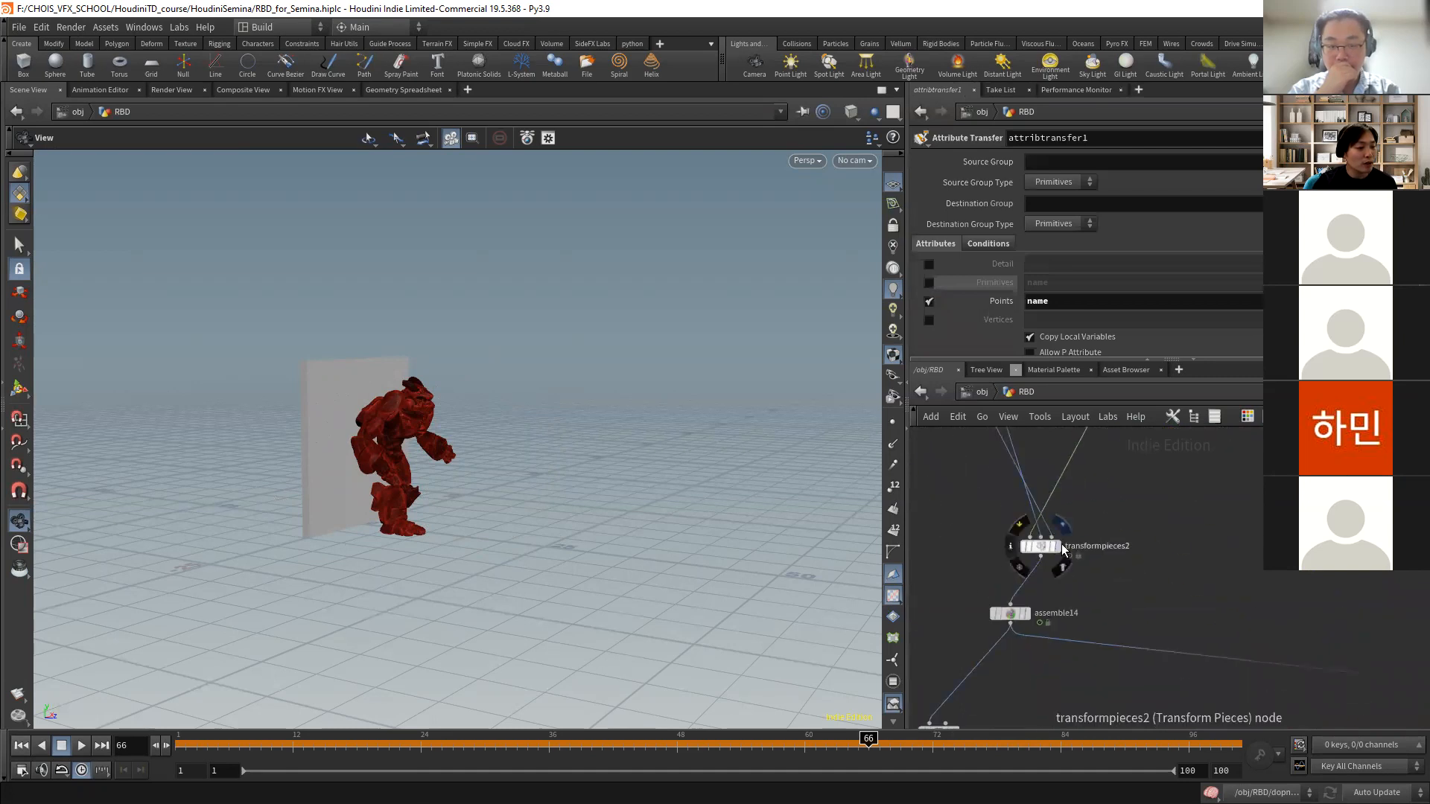
pyautogui.click(1058, 546)
pyautogui.moveTo(1039, 545); pyautogui.dragTo(1001, 531)
pyautogui.click(1027, 613)
pyautogui.click(1005, 613)
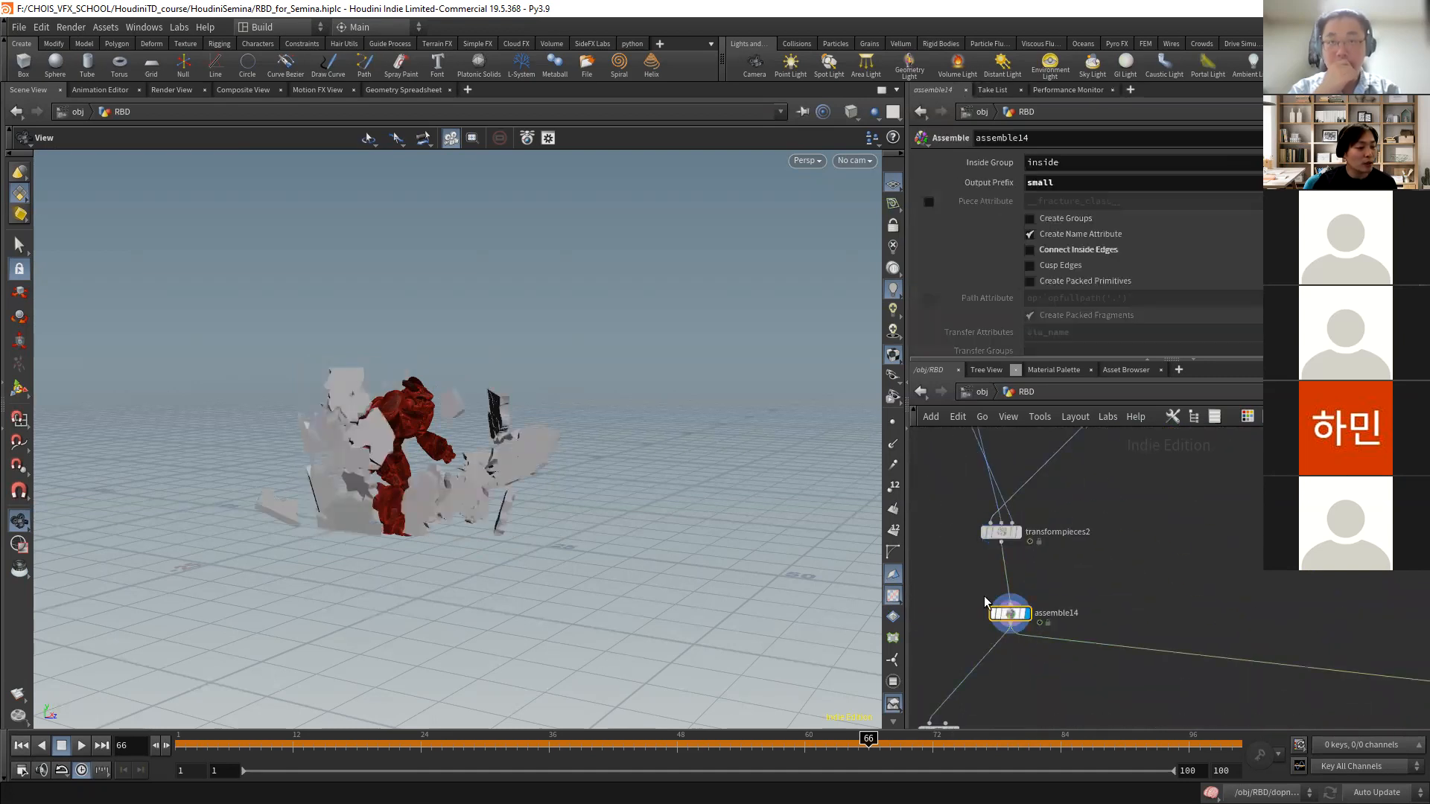
# - Review the settings of assemble9 and assemble10 below the foreach loop, including the old_name attribute transfer
pyautogui.scroll(-4, 1213, 526)
pyautogui.moveTo(1192, 560); pyautogui.dragTo(1005, 639, button='middle')
pyautogui.scroll(3, 1158, 546)
pyautogui.click(1132, 526)
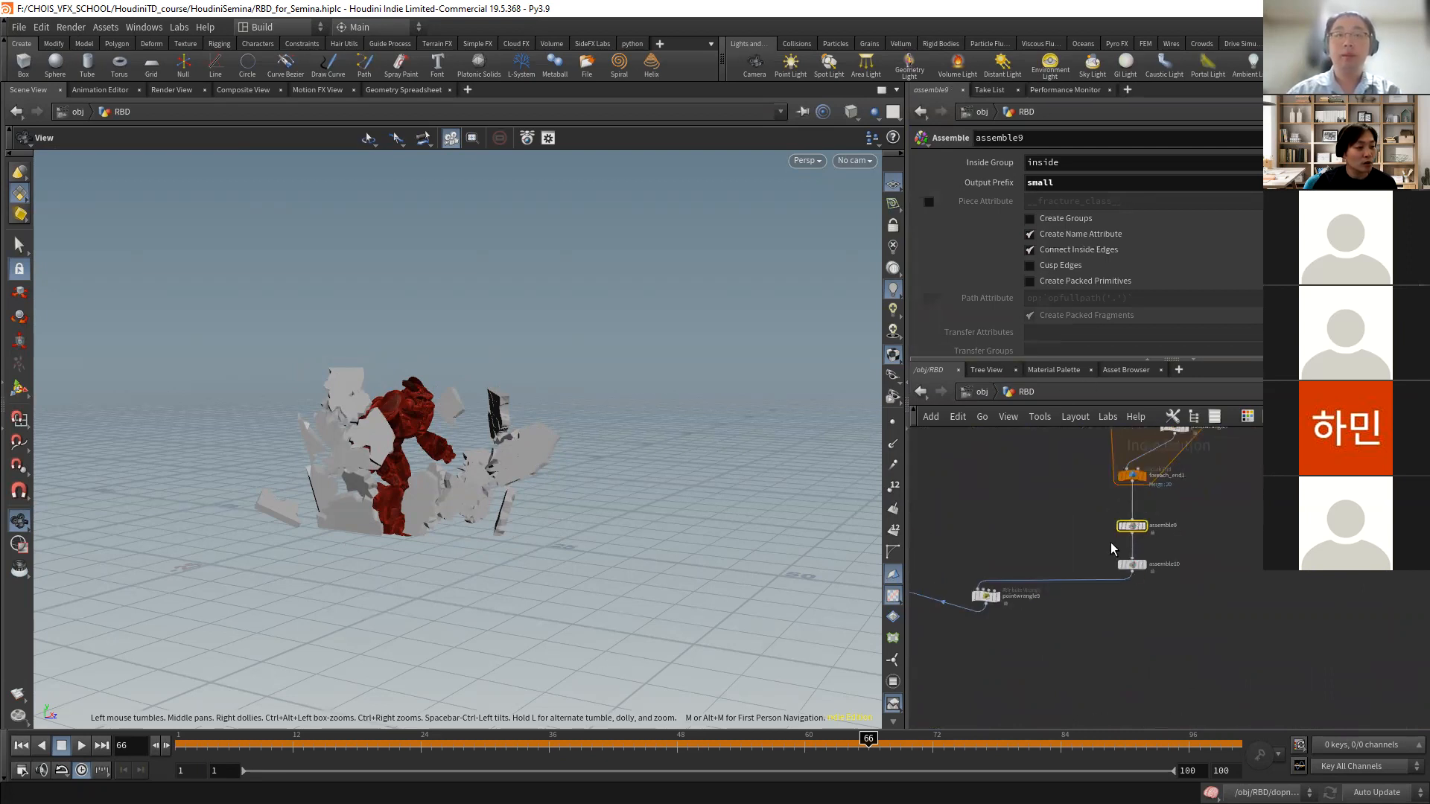
pyautogui.click(1132, 564)
pyautogui.scroll(-3, 1140, 581)
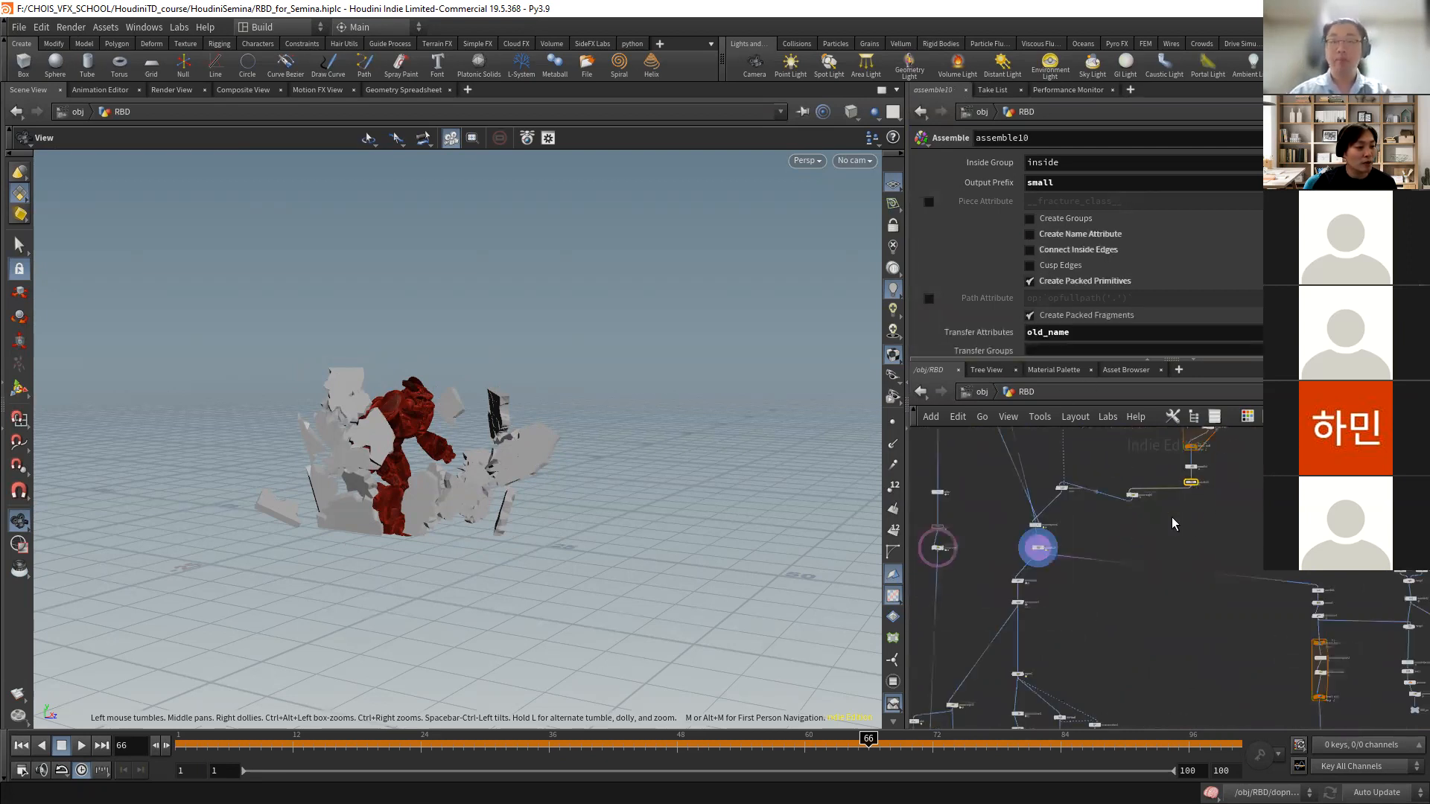
# - Examine how the assemble9 and assemble10 outputs below foreach_end1 connect to pointwrangle9 and the attribute transfer
pyautogui.moveTo(1079, 588); pyautogui.dragTo(1069, 508, button='middle')
pyautogui.moveTo(1176, 497); pyautogui.dragTo(1101, 624, button='middle')
pyautogui.scroll(3, 1126, 552)
pyautogui.scroll(4, 1132, 566)
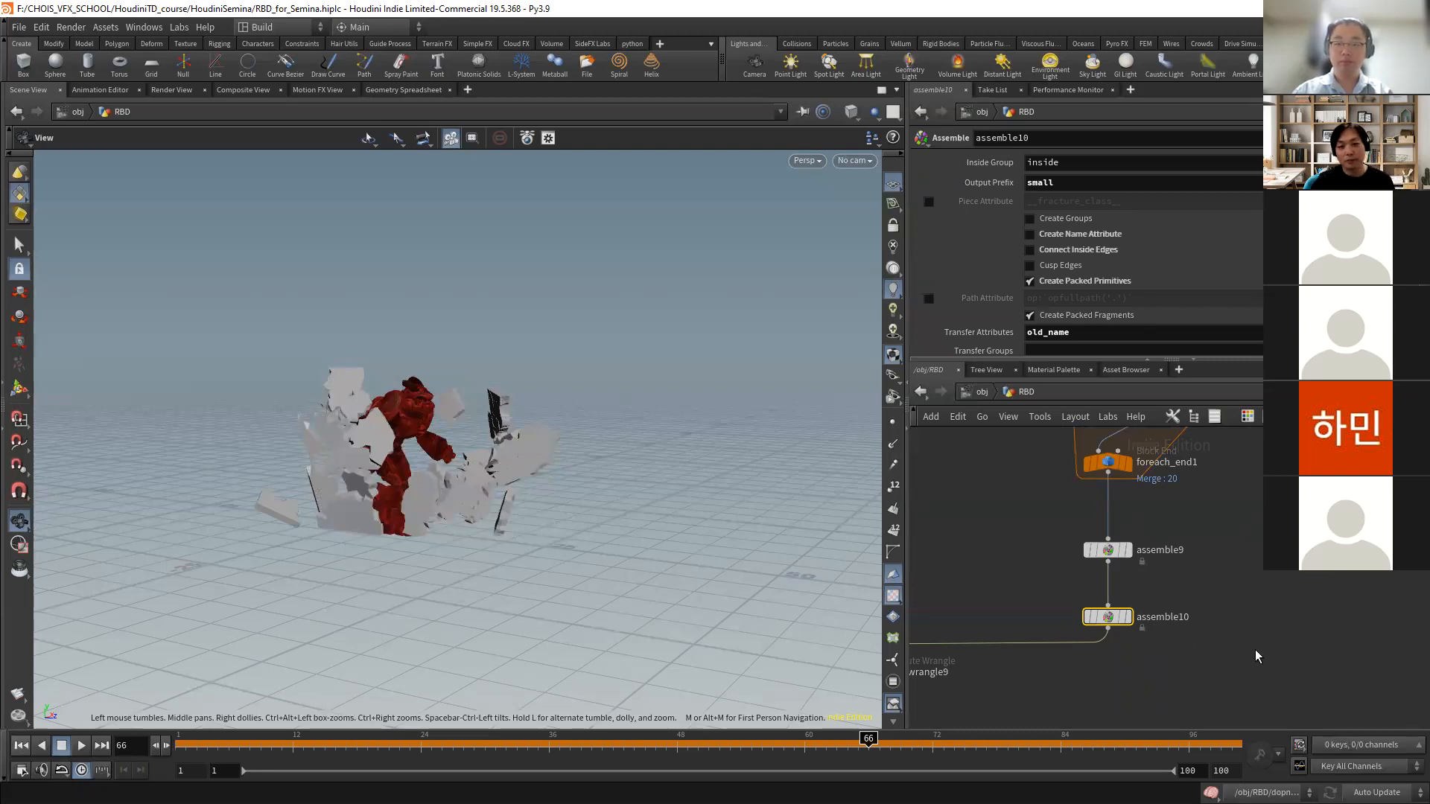
pyautogui.scroll(-1, 1253, 649)
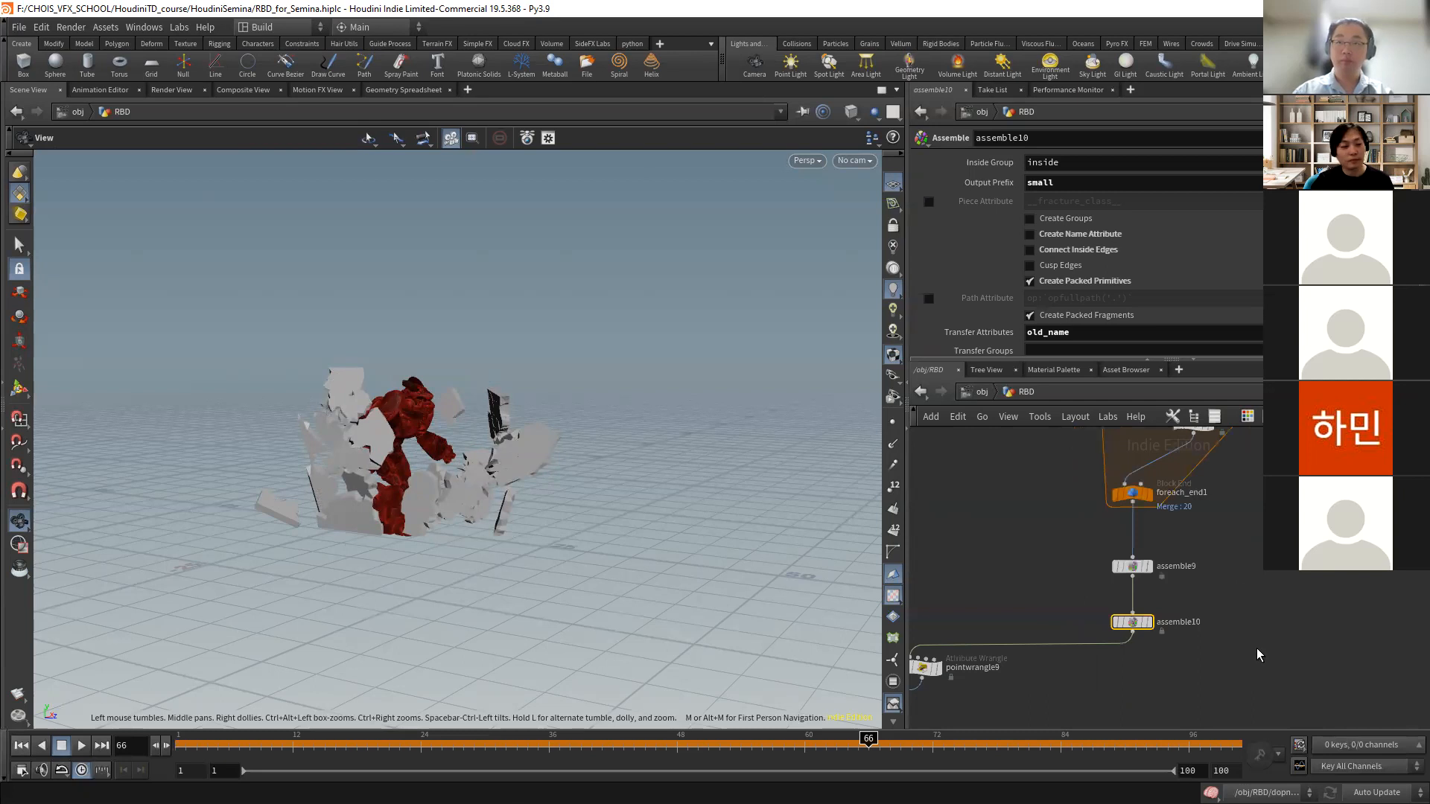
pyautogui.scroll(-3, 1258, 655)
pyautogui.moveTo(1200, 686); pyautogui.dragTo(1266, 573, button='middle')
pyautogui.moveTo(1113, 545); pyautogui.dragTo(1084, 522)
pyautogui.moveTo(1124, 561); pyautogui.dragTo(1064, 532, button='middle')
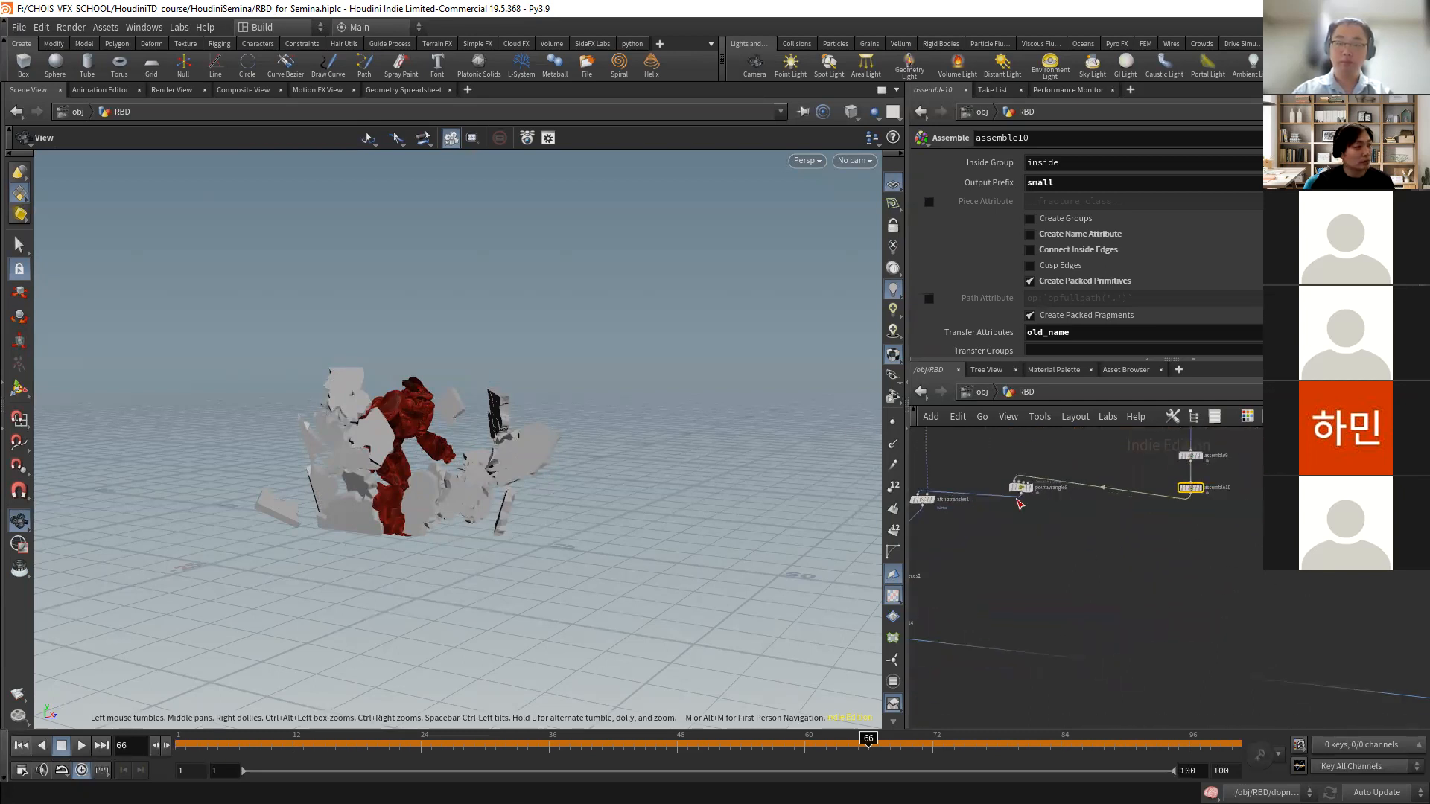
# - Save the current RBD scene file
pyautogui.click(20, 30)
pyautogui.click(52, 125)
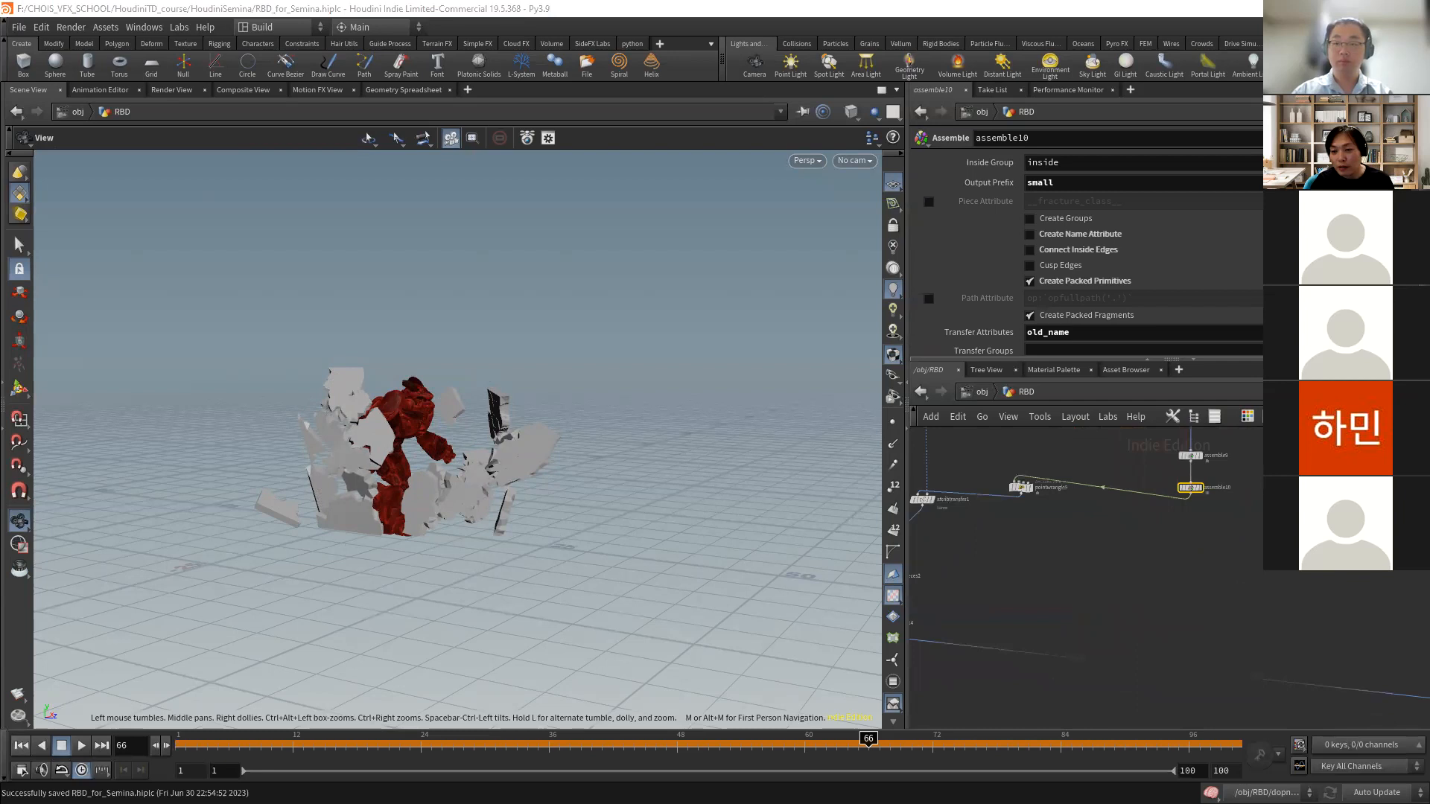
pyautogui.click(21, 28)
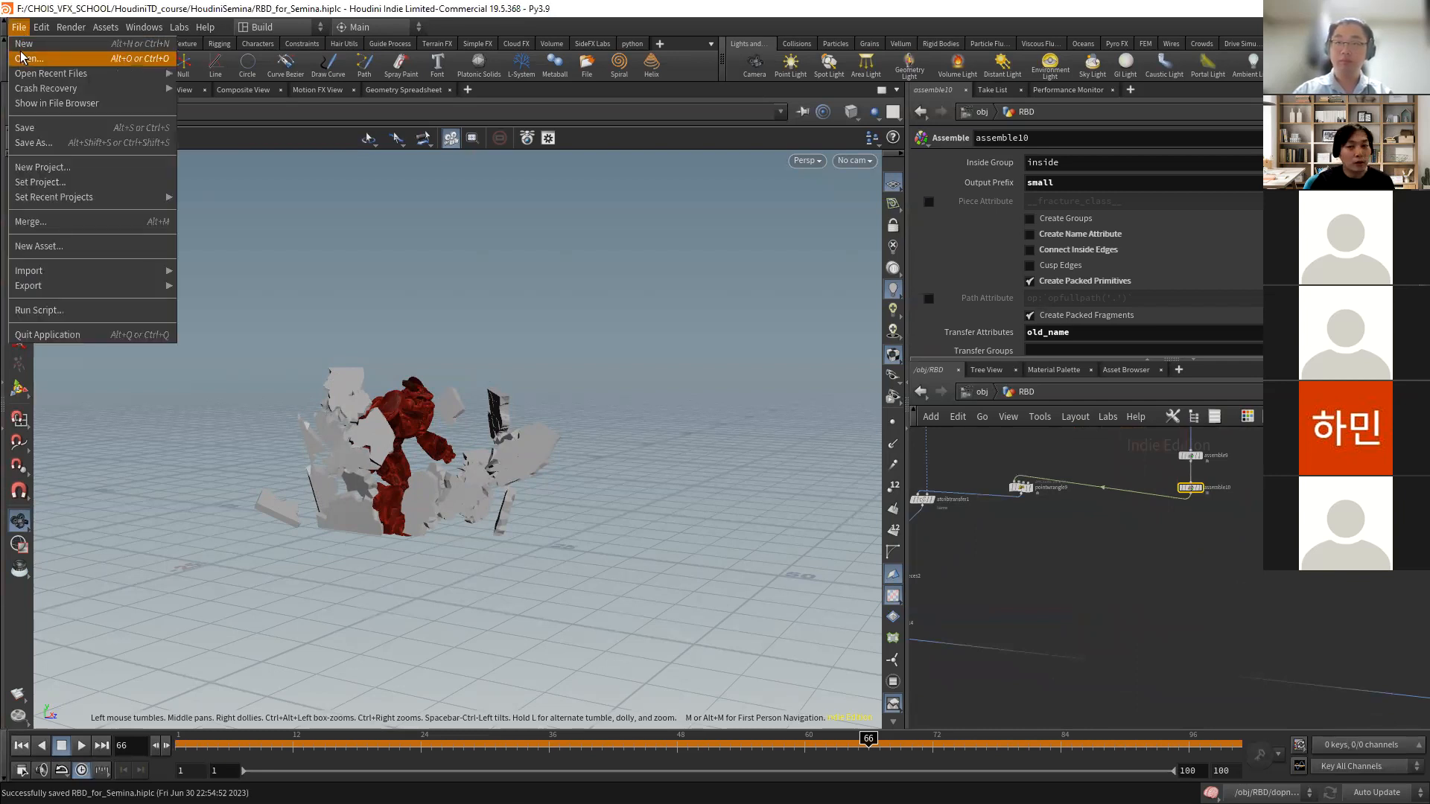
pyautogui.click(21, 28)
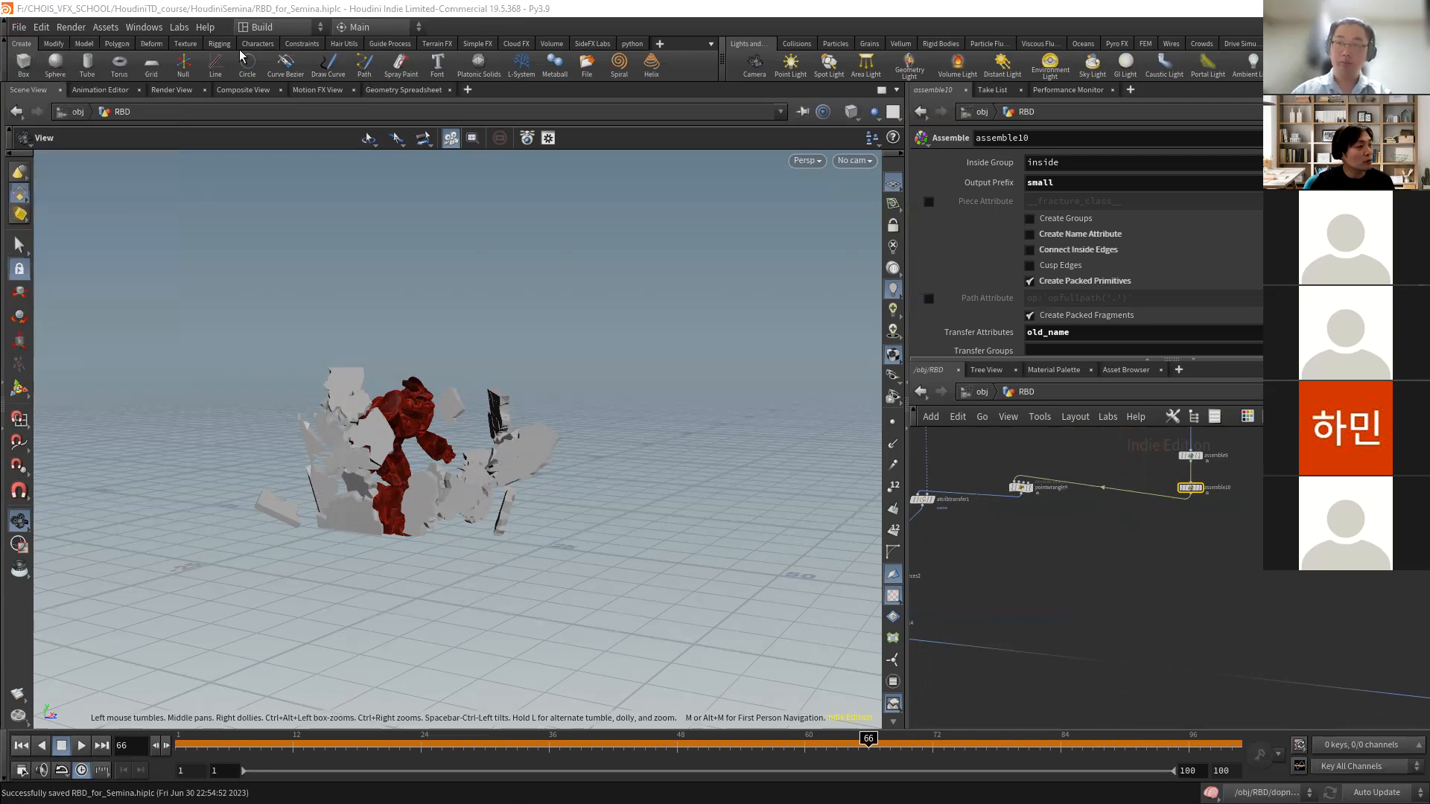
pyautogui.click(18, 30)
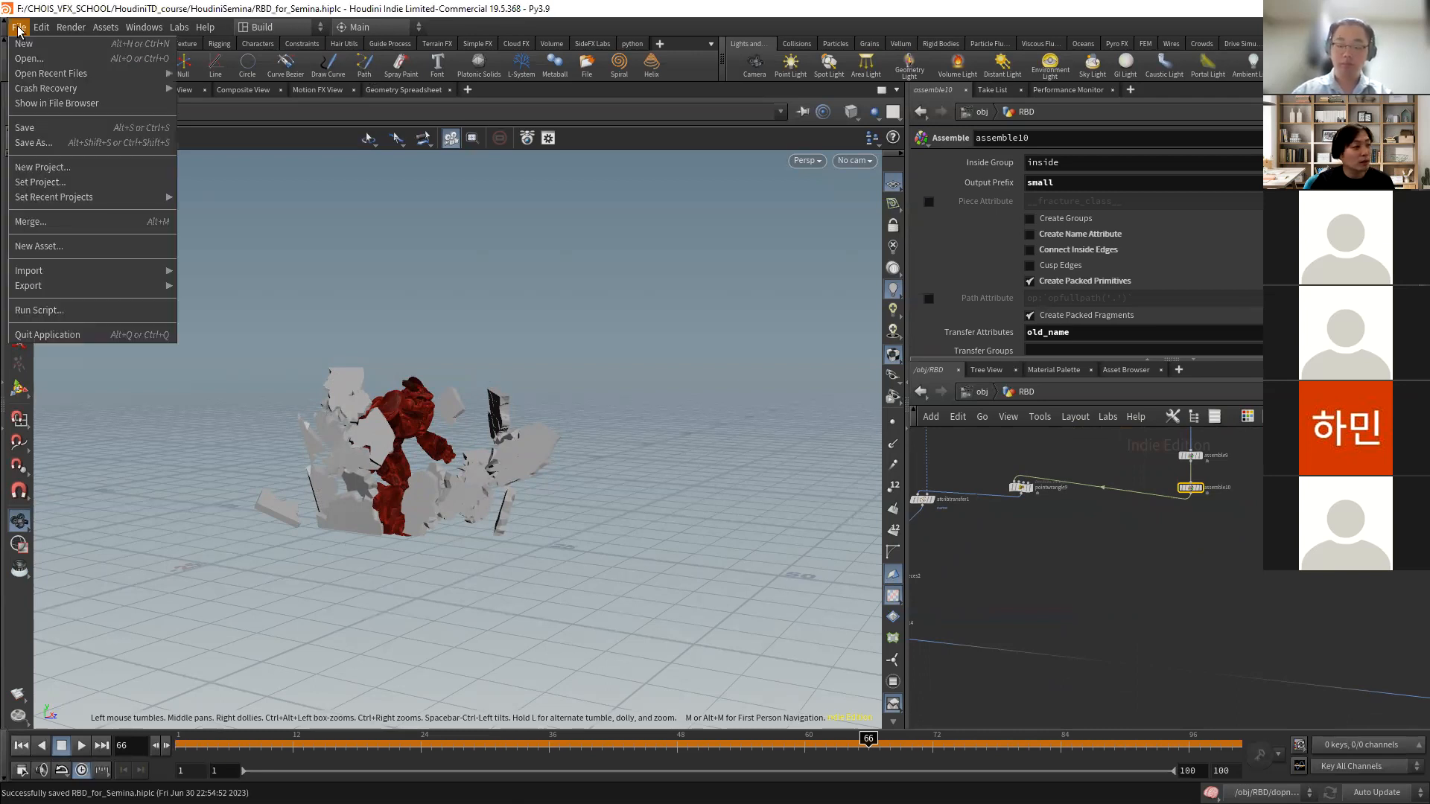
pyautogui.click(36, 59)
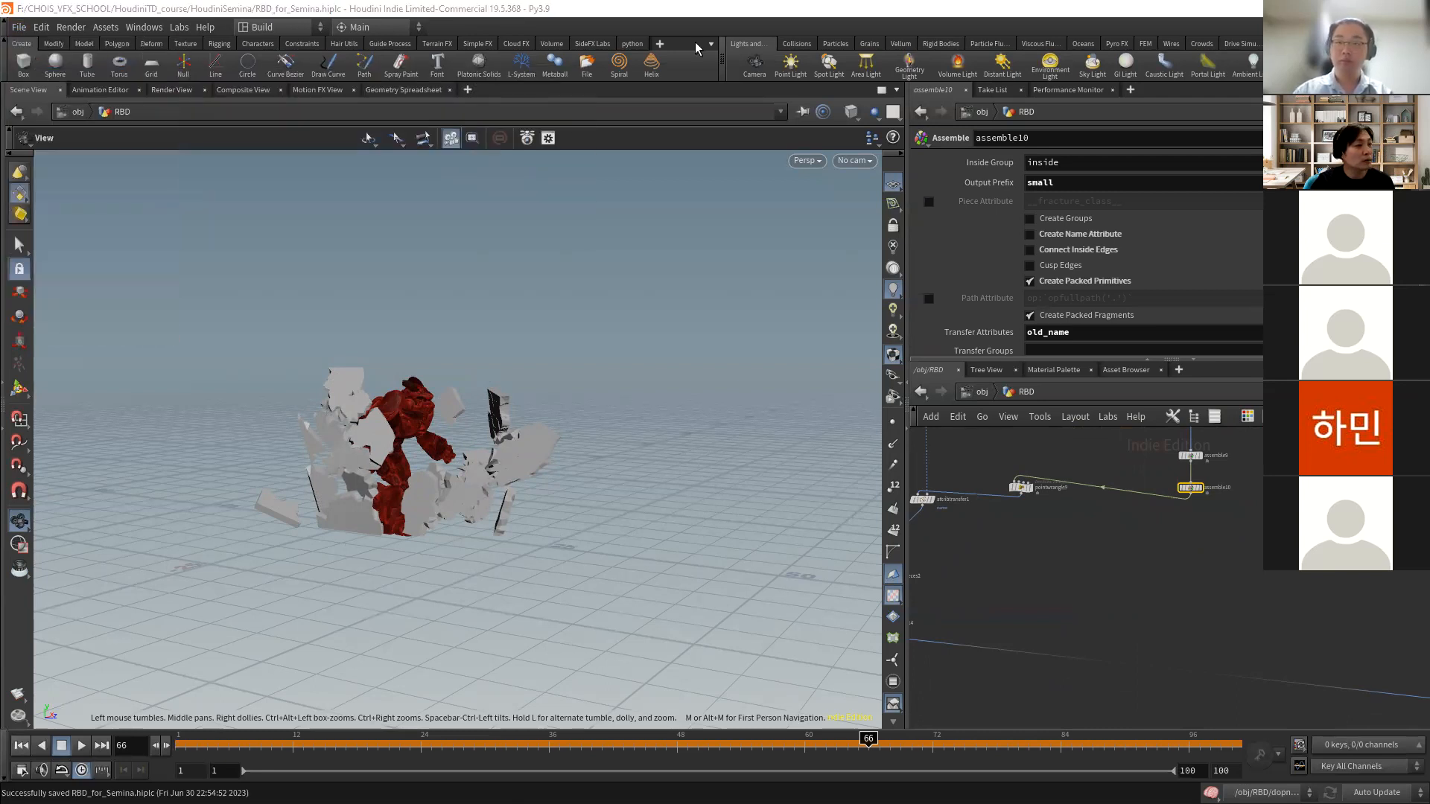
pyautogui.doubleClick(918, 16)
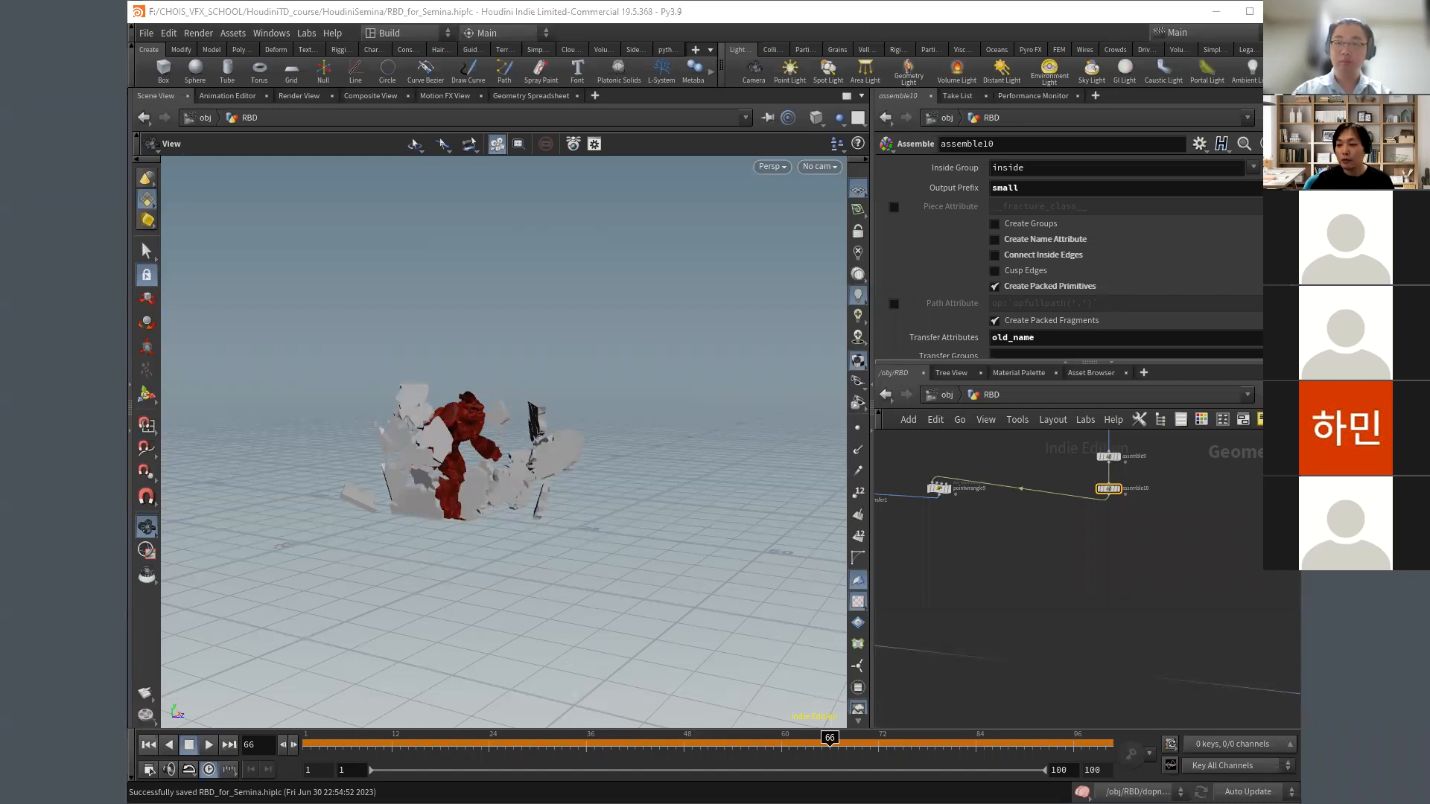
pyautogui.click(1250, 11)
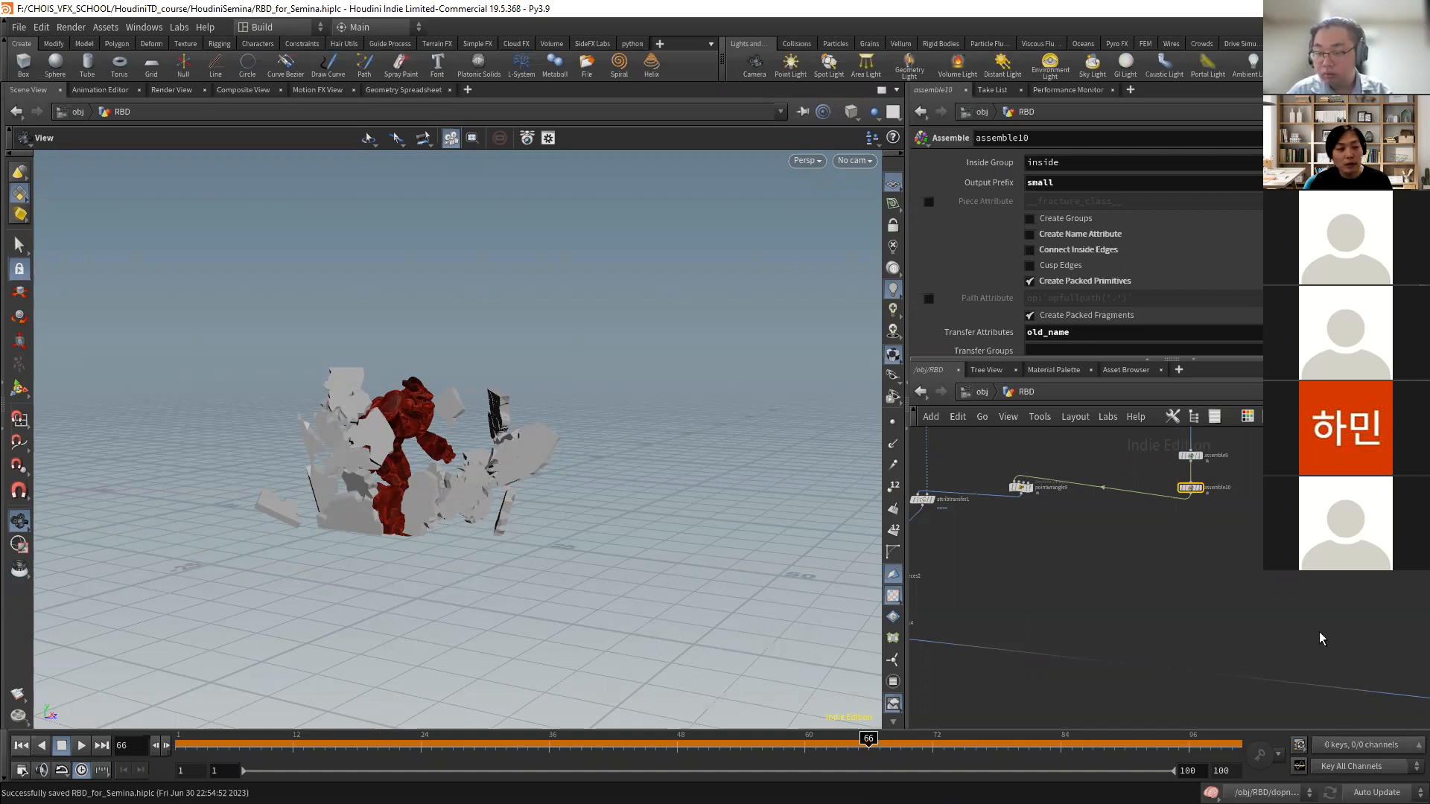
# - Enlarge the network editor and scrub the displayed large-piece wall simulation to frame 71
pyautogui.moveTo(1111, 564); pyautogui.dragTo(1099, 498, button='middle')
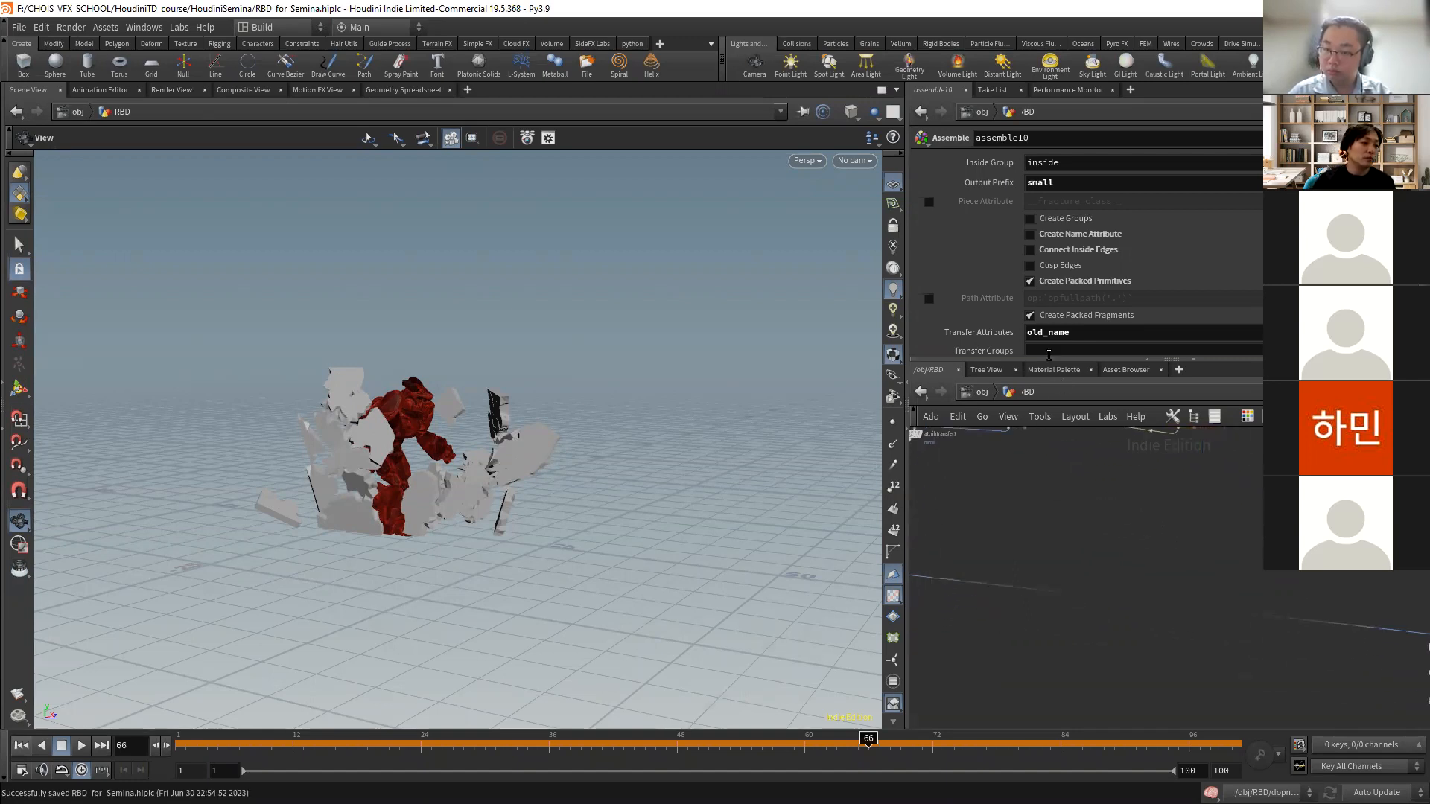
pyautogui.moveTo(1055, 365); pyautogui.dragTo(1056, 298)
pyautogui.moveTo(1163, 483); pyautogui.dragTo(1220, 446, button='middle')
pyautogui.scroll(4, 1102, 478)
pyautogui.moveTo(1072, 445); pyautogui.dragTo(1062, 452)
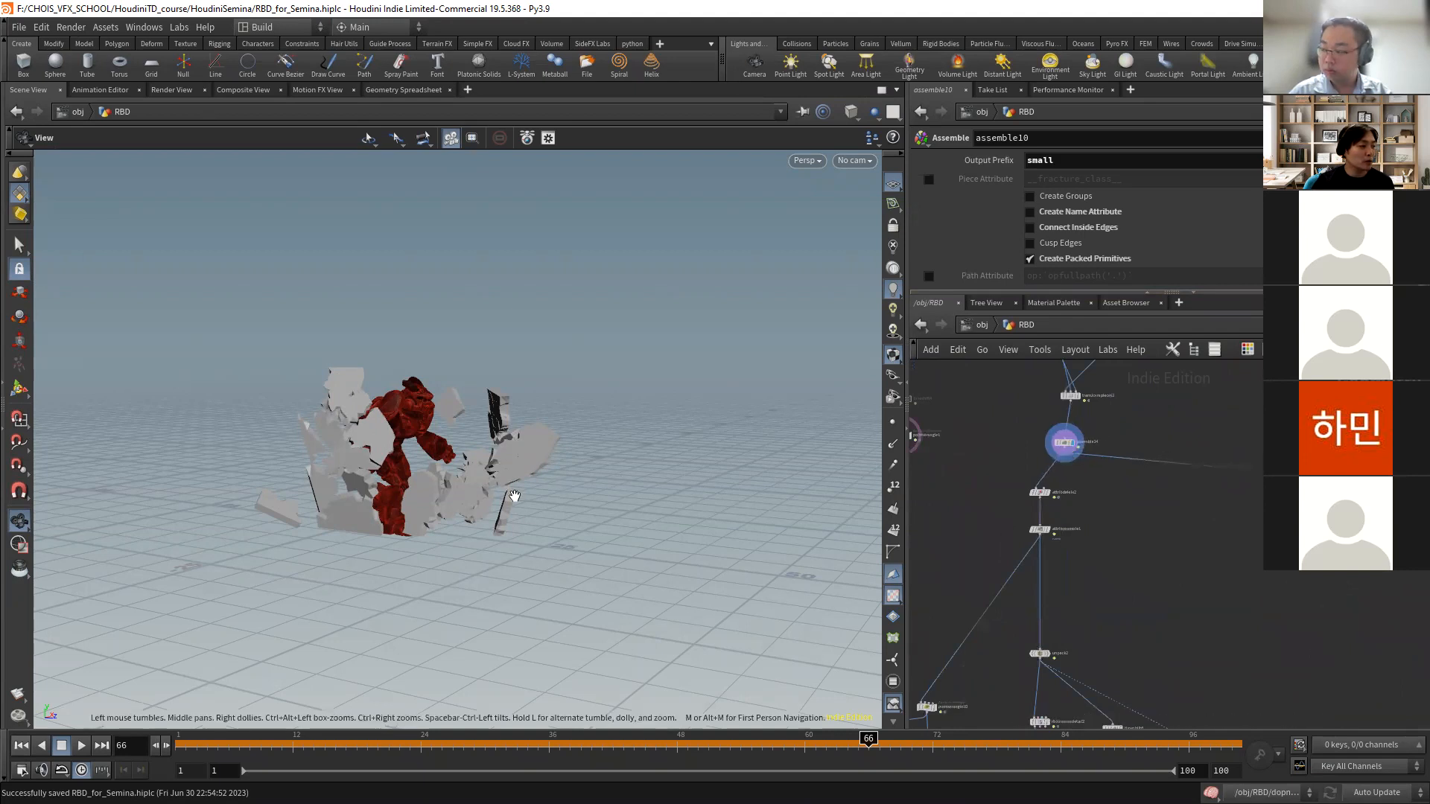
pyautogui.moveTo(631, 748); pyautogui.dragTo(922, 745)
# - Display transformpieces5 and review the small-piece wall destruction up close at frames 37 and 42
pyautogui.scroll(-3, 1254, 654)
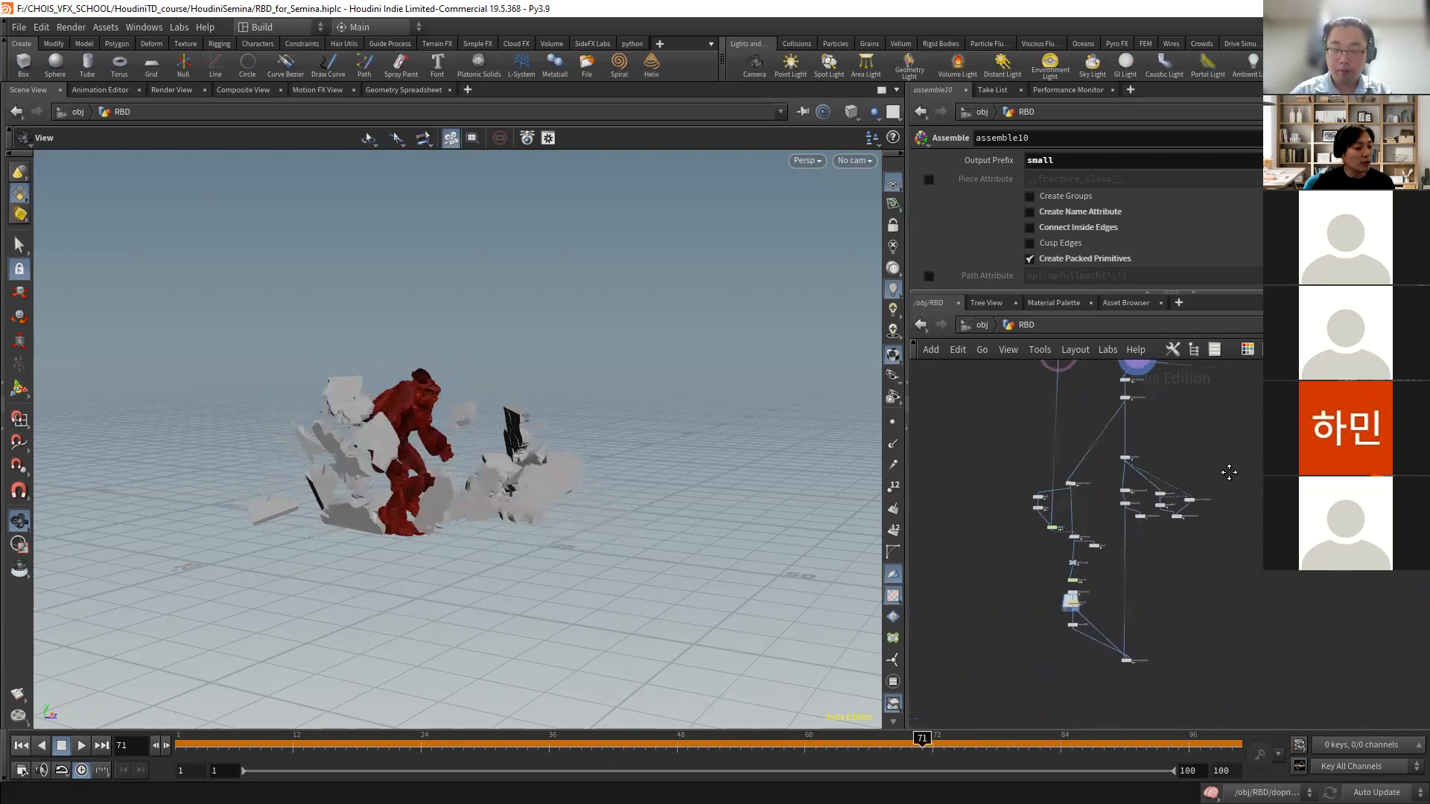
pyautogui.scroll(5, 1099, 607)
pyautogui.click(1101, 607)
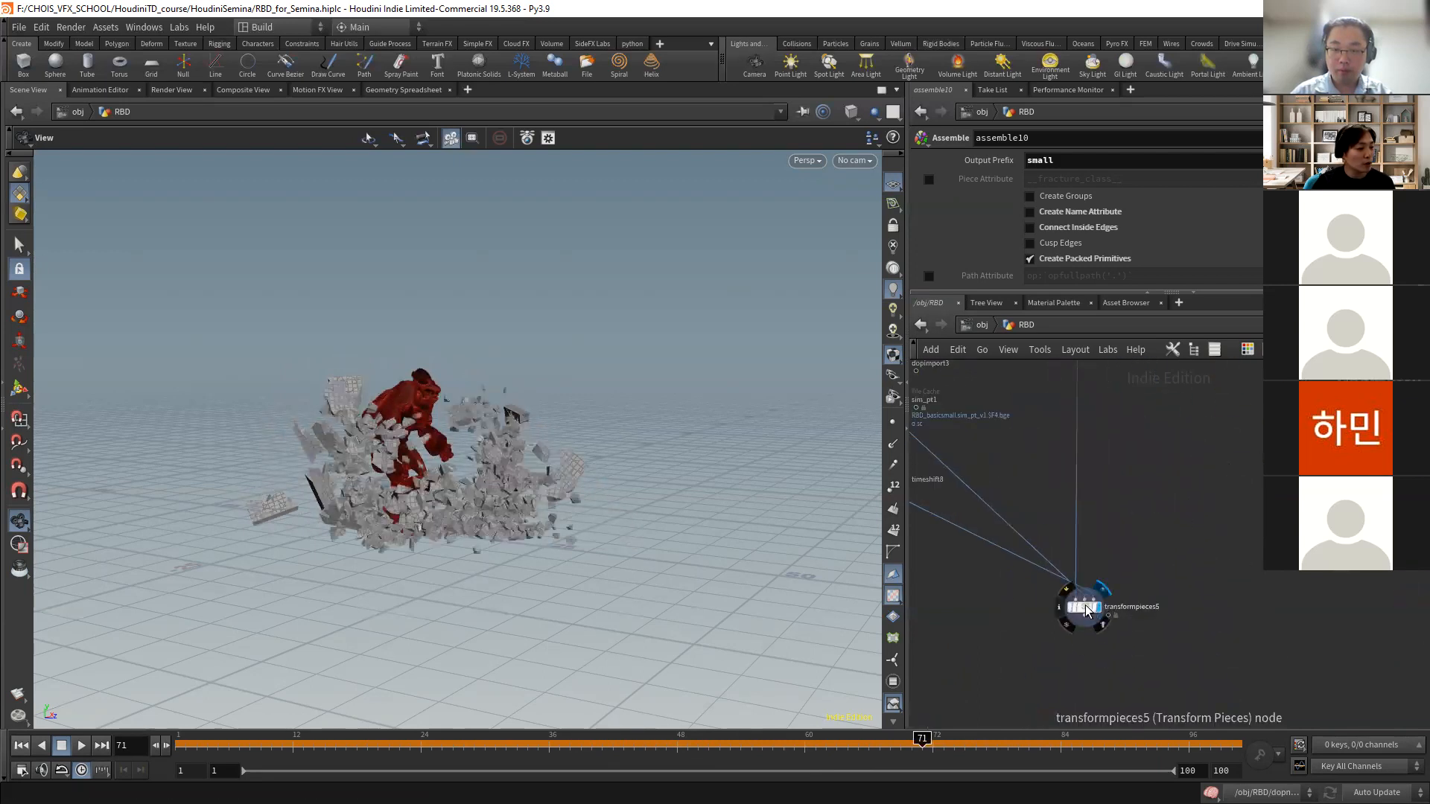
pyautogui.click(1083, 607)
pyautogui.moveTo(460, 729)
pyautogui.mouseDown()
pyautogui.moveTo(347, 736)
pyautogui.moveTo(527, 716)
pyautogui.moveTo(581, 736)
pyautogui.moveTo(650, 733)
pyautogui.moveTo(559, 736)
pyautogui.mouseUp()
pyautogui.scroll(8, 396, 381)
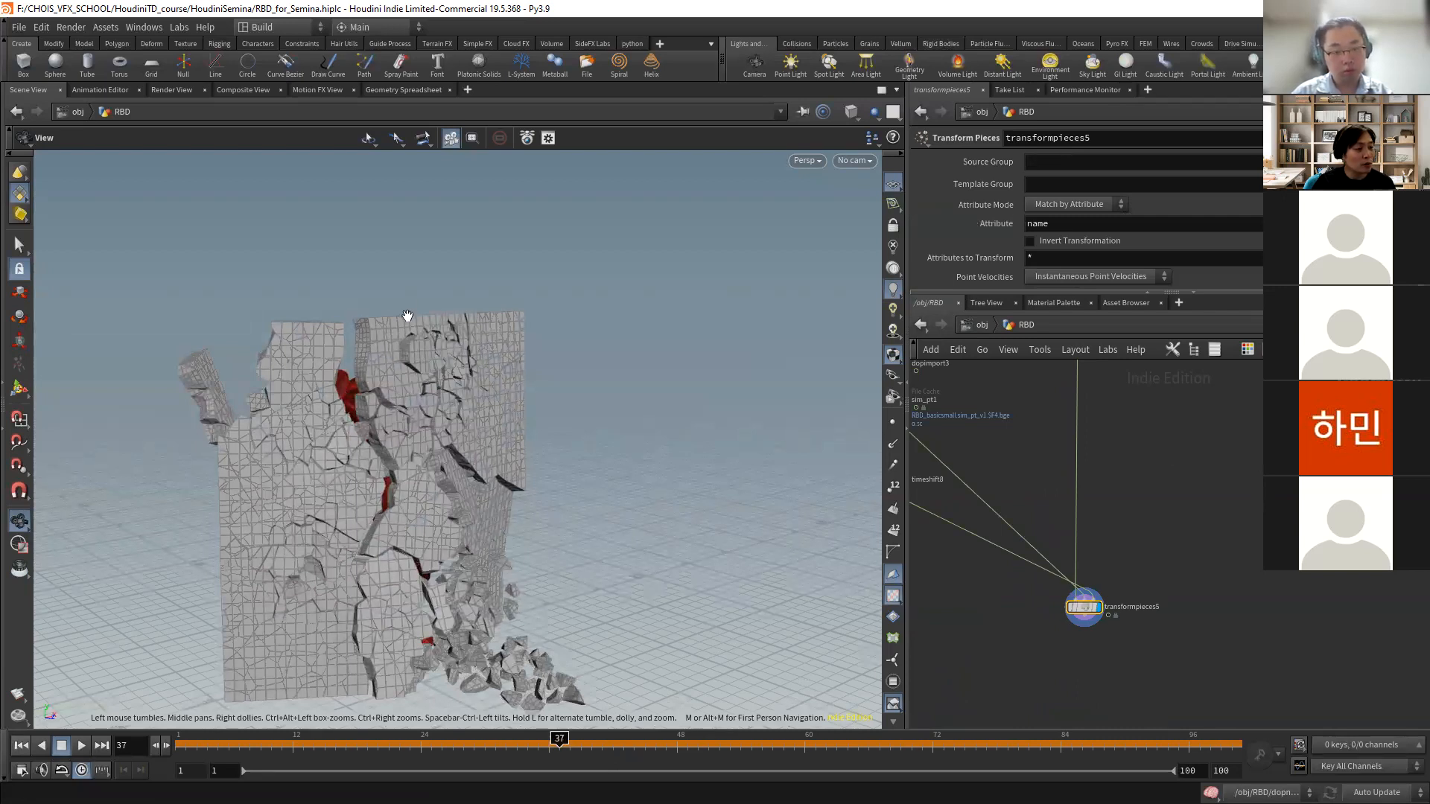
pyautogui.moveTo(559, 737); pyautogui.dragTo(613, 730)
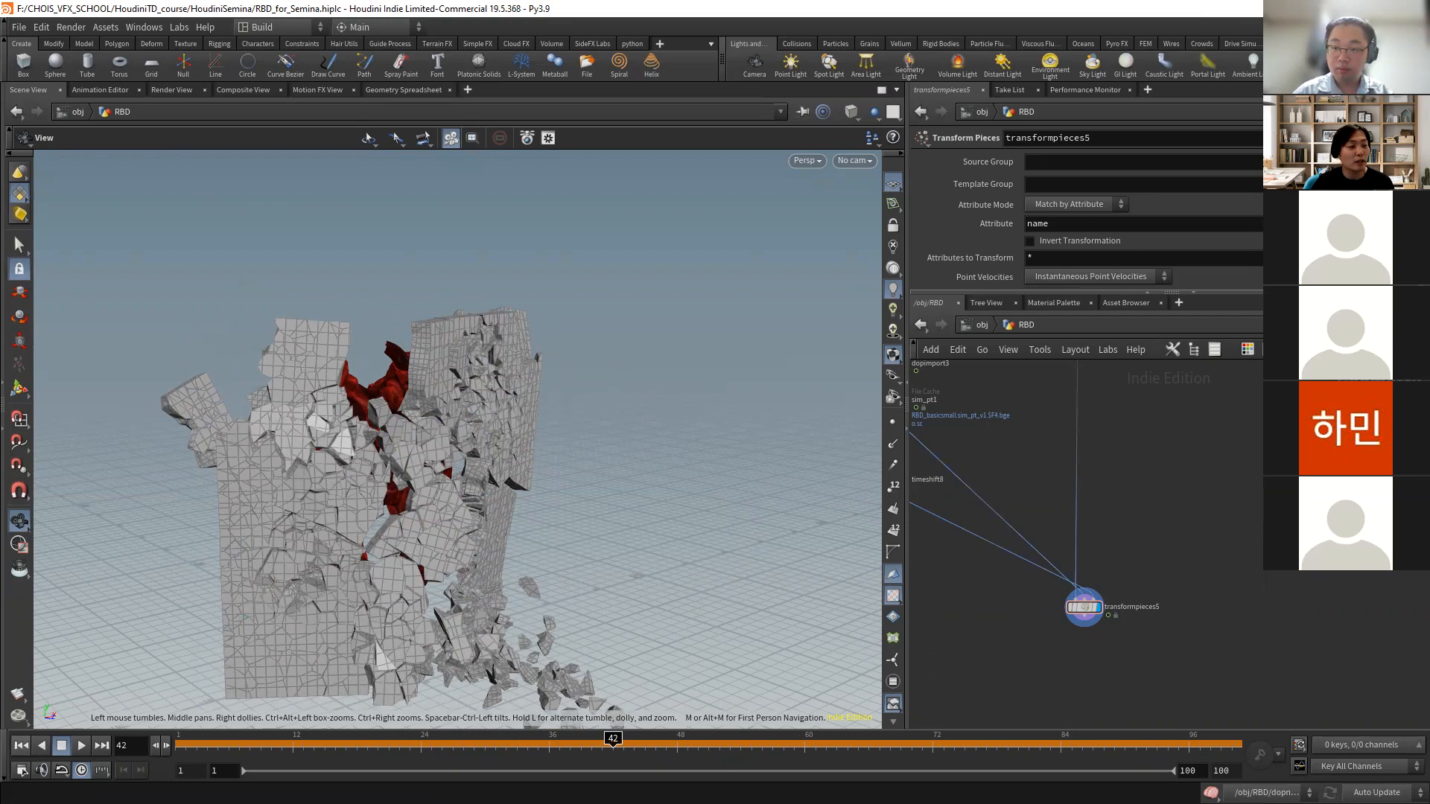
# - Close the RBD scene and bring up the vellum_hair_break.hipnc scene in a full-size Houdini window
pyautogui.click(1411, 9)
pyautogui.click(1228, 98)
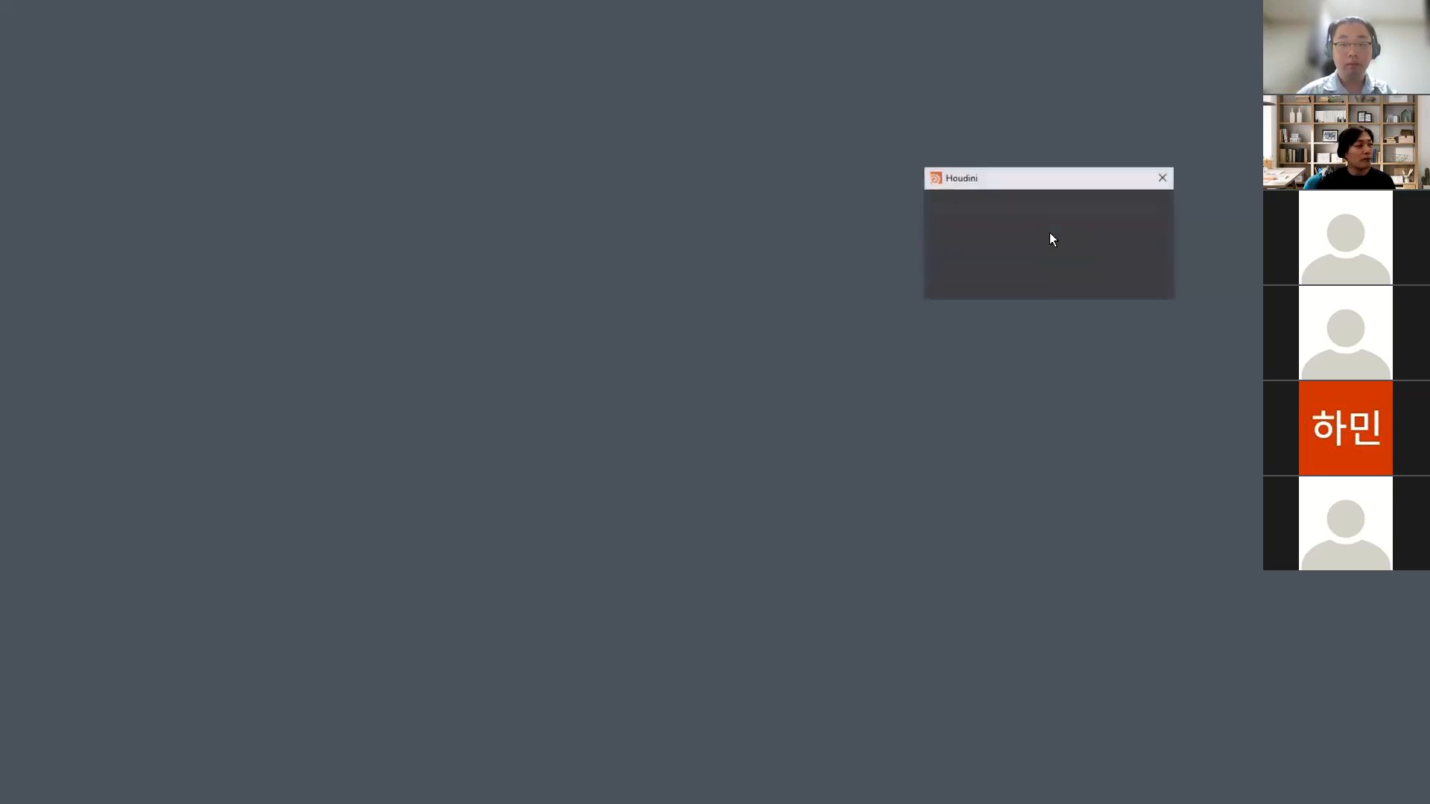
pyautogui.click(1087, 276)
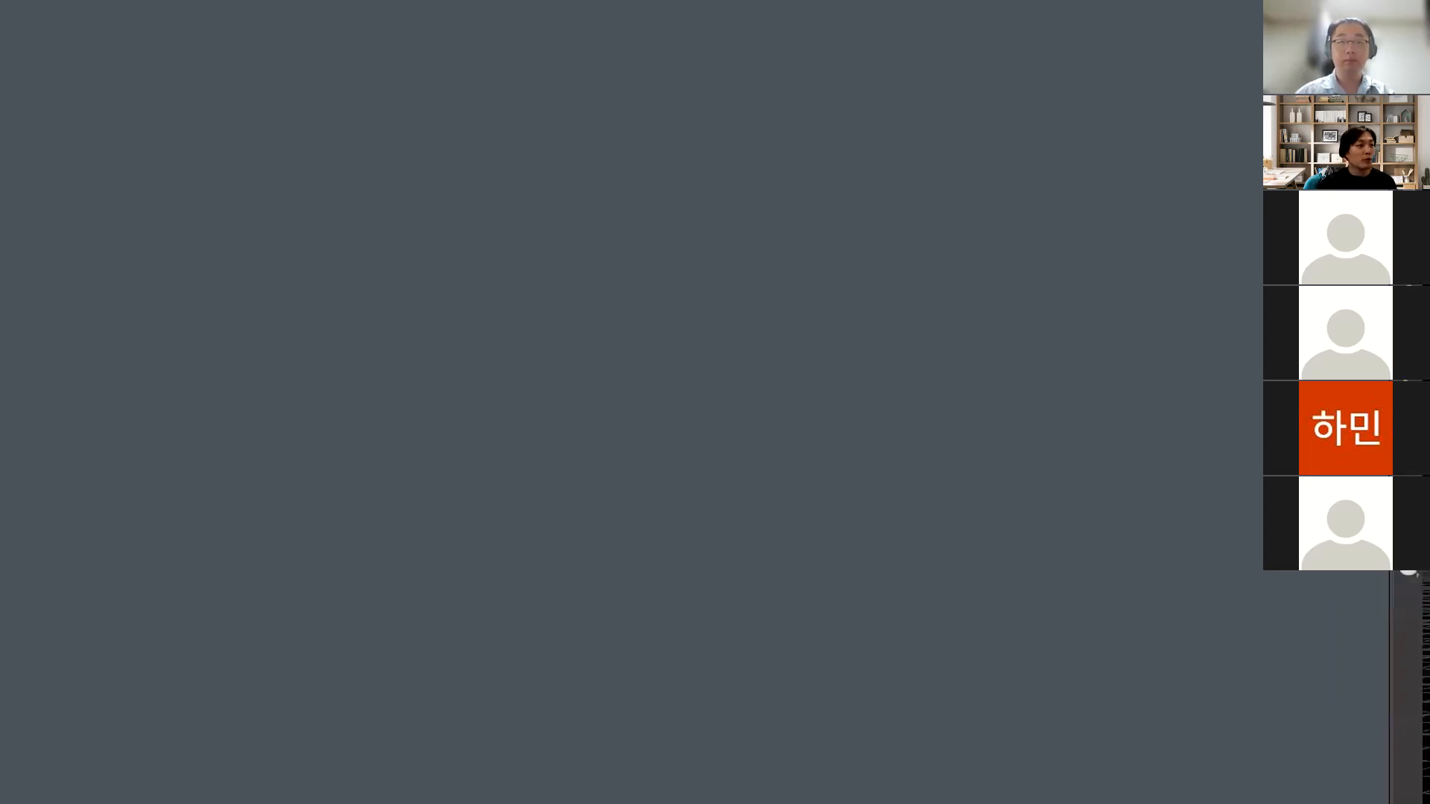
pyautogui.press('super+Left')
pyautogui.click(661, 11)
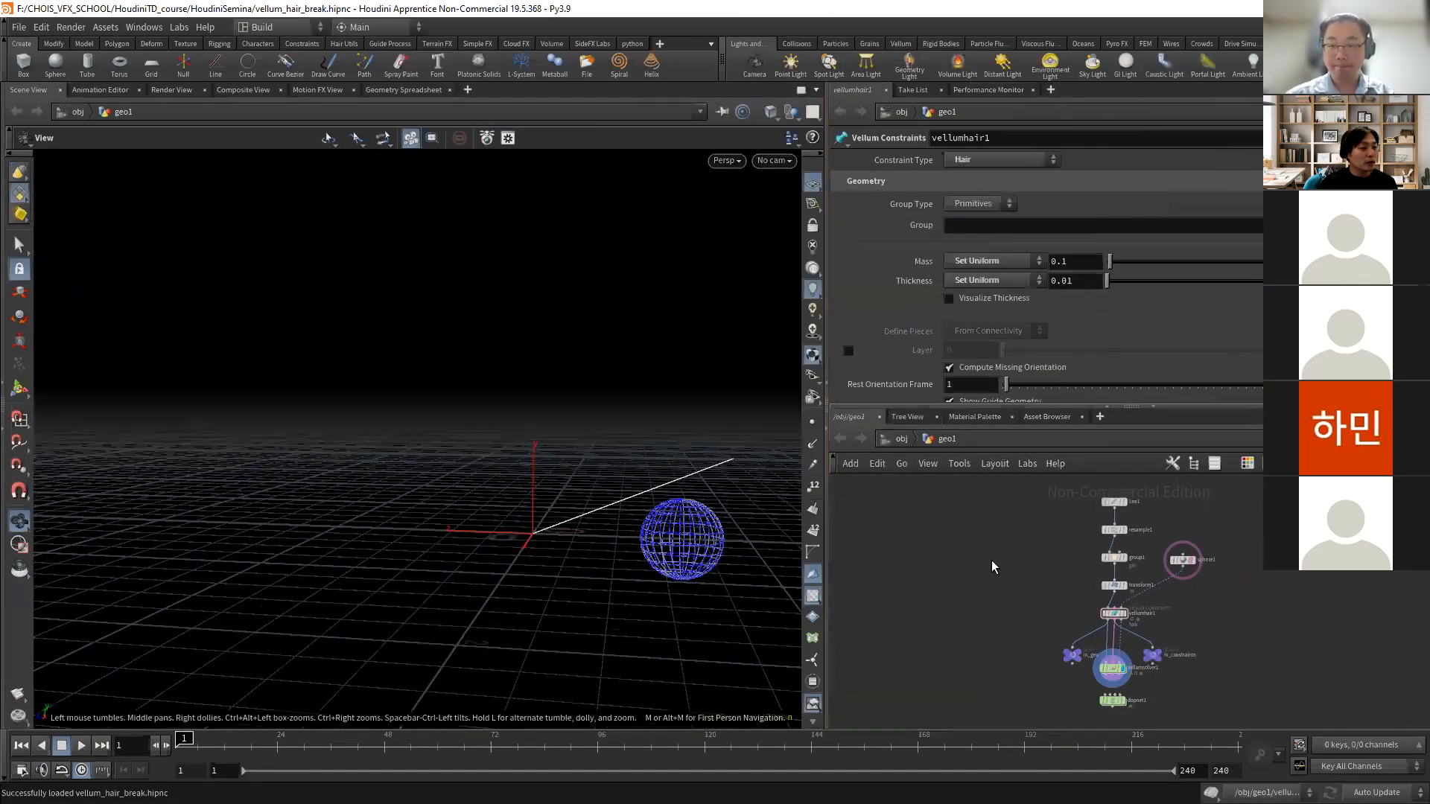
# - Display transform1 and then vellumhair1, and review their settings together with those of sphere1
pyautogui.moveTo(991, 583); pyautogui.dragTo(954, 603, button='middle')
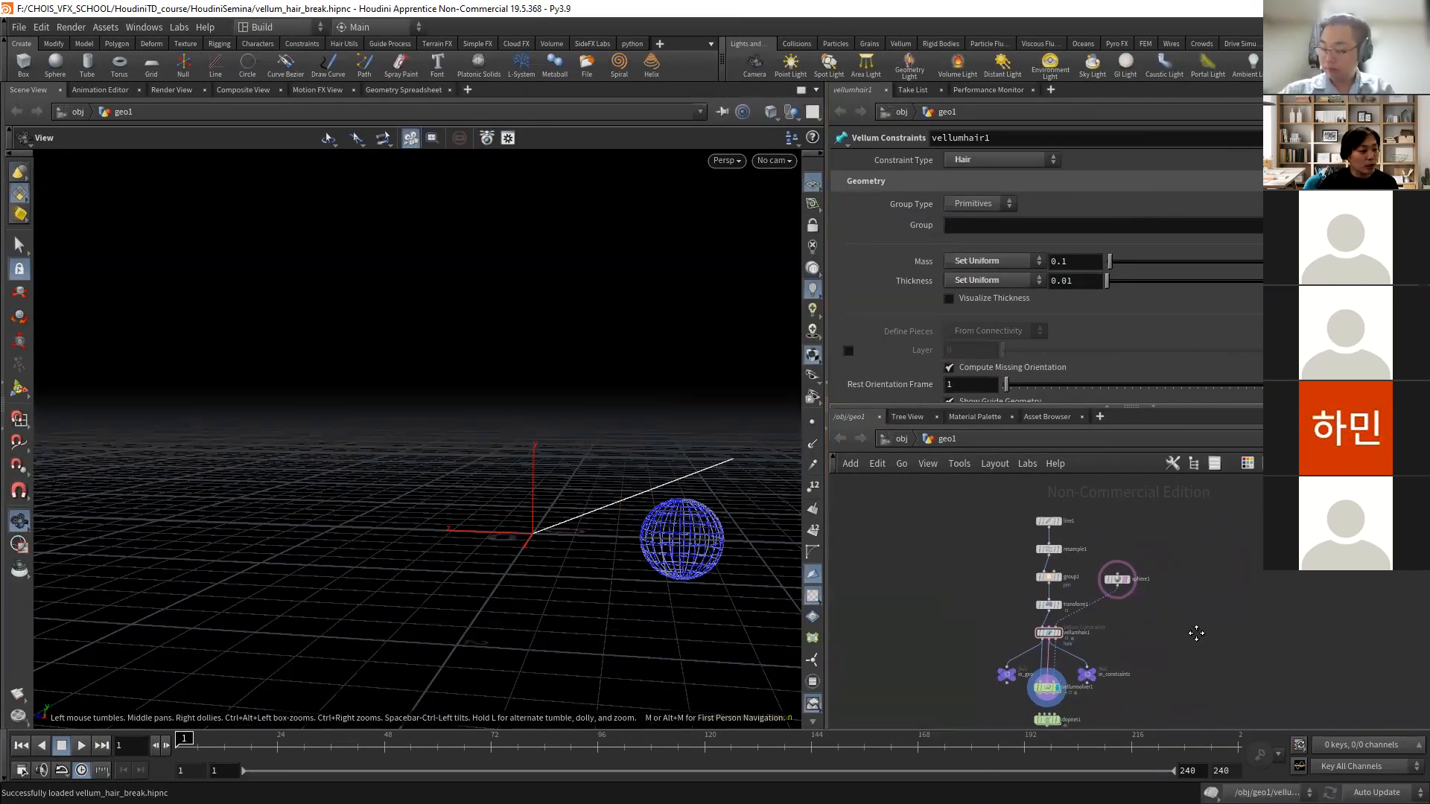
pyautogui.scroll(3, 1073, 645)
pyautogui.click(1020, 556)
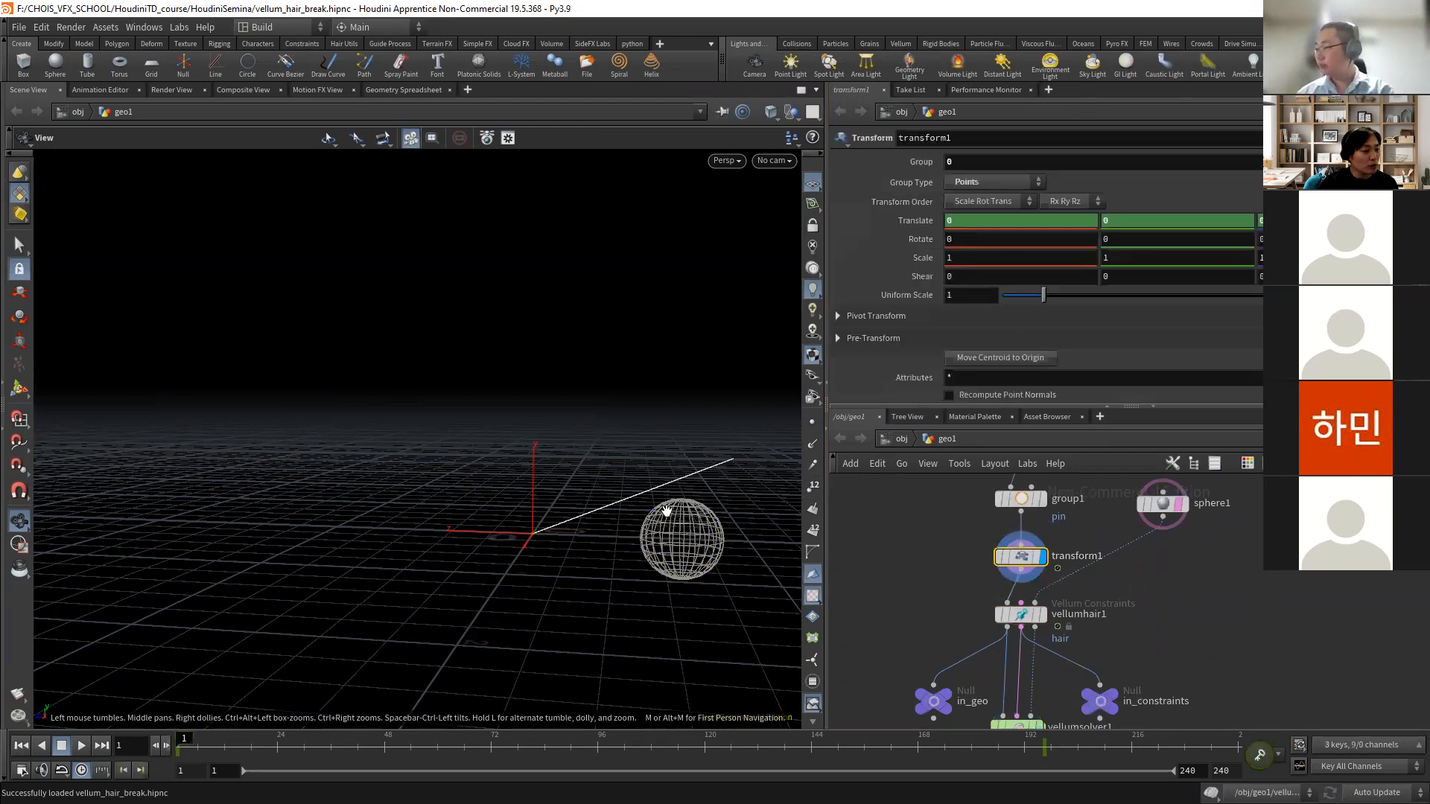
pyautogui.click(1042, 616)
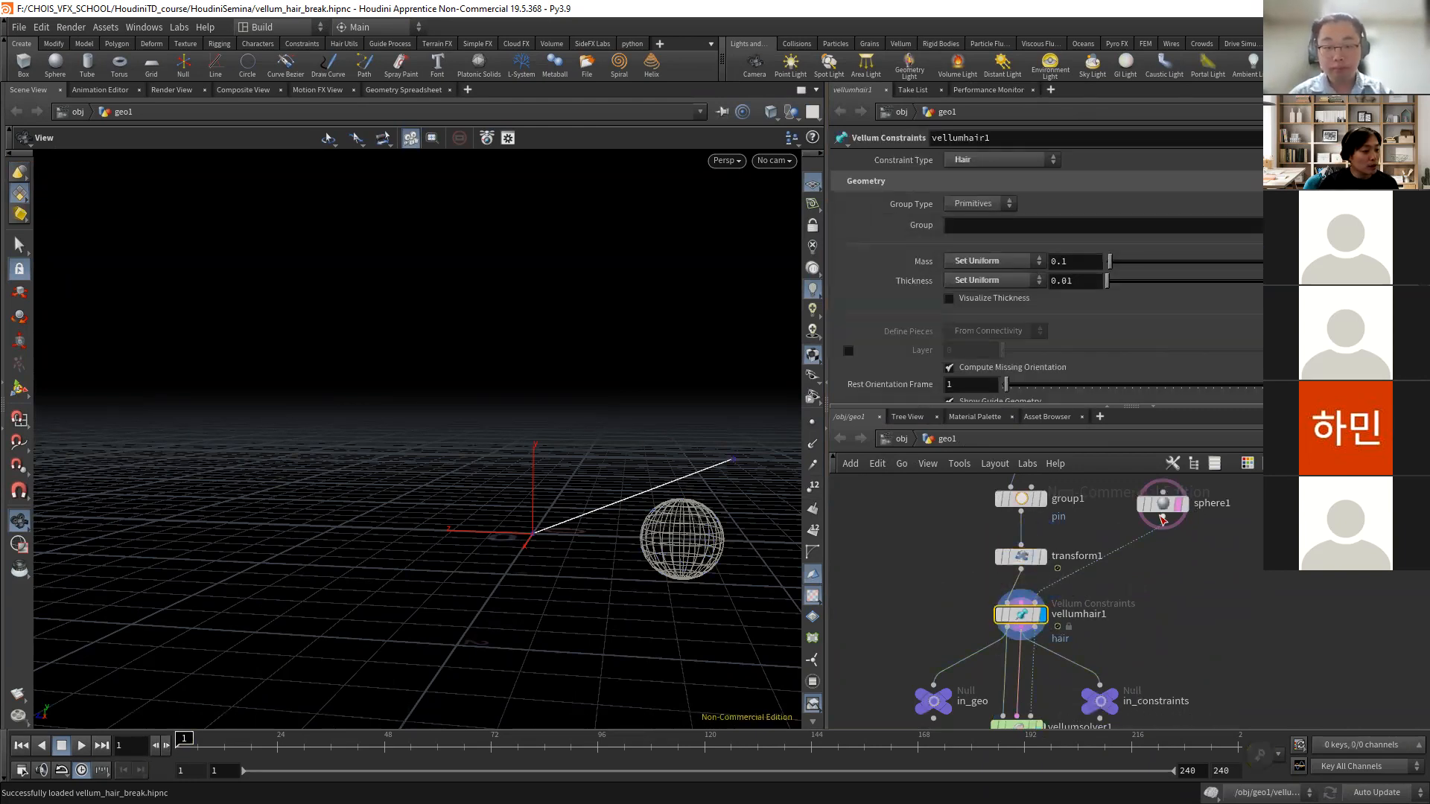
pyautogui.click(1162, 514)
# - Display vellumsolver1, play the hair simulation, stop it and return to frame 1
pyautogui.moveTo(1134, 617); pyautogui.dragTo(1193, 553, button='middle')
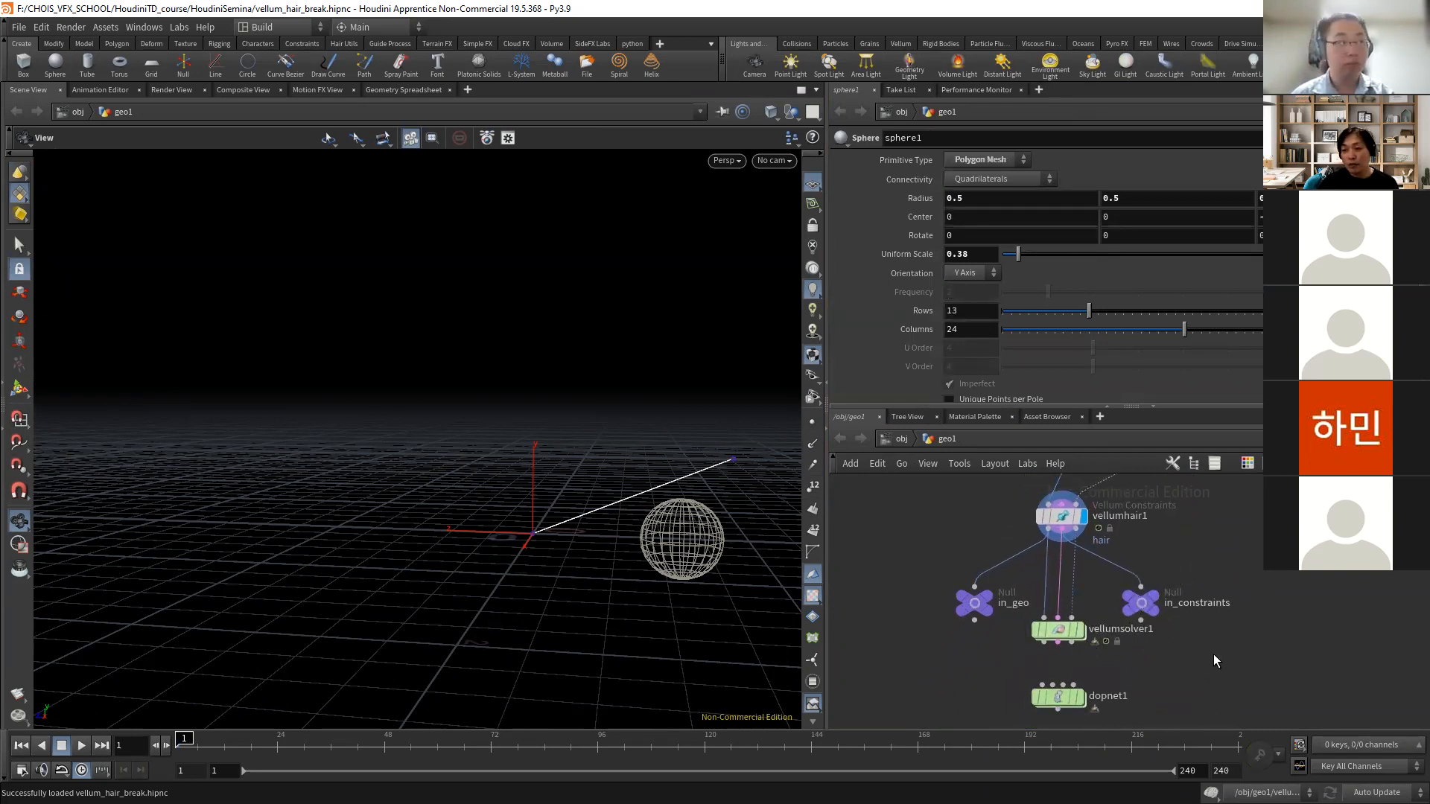
pyautogui.scroll(3, 1092, 605)
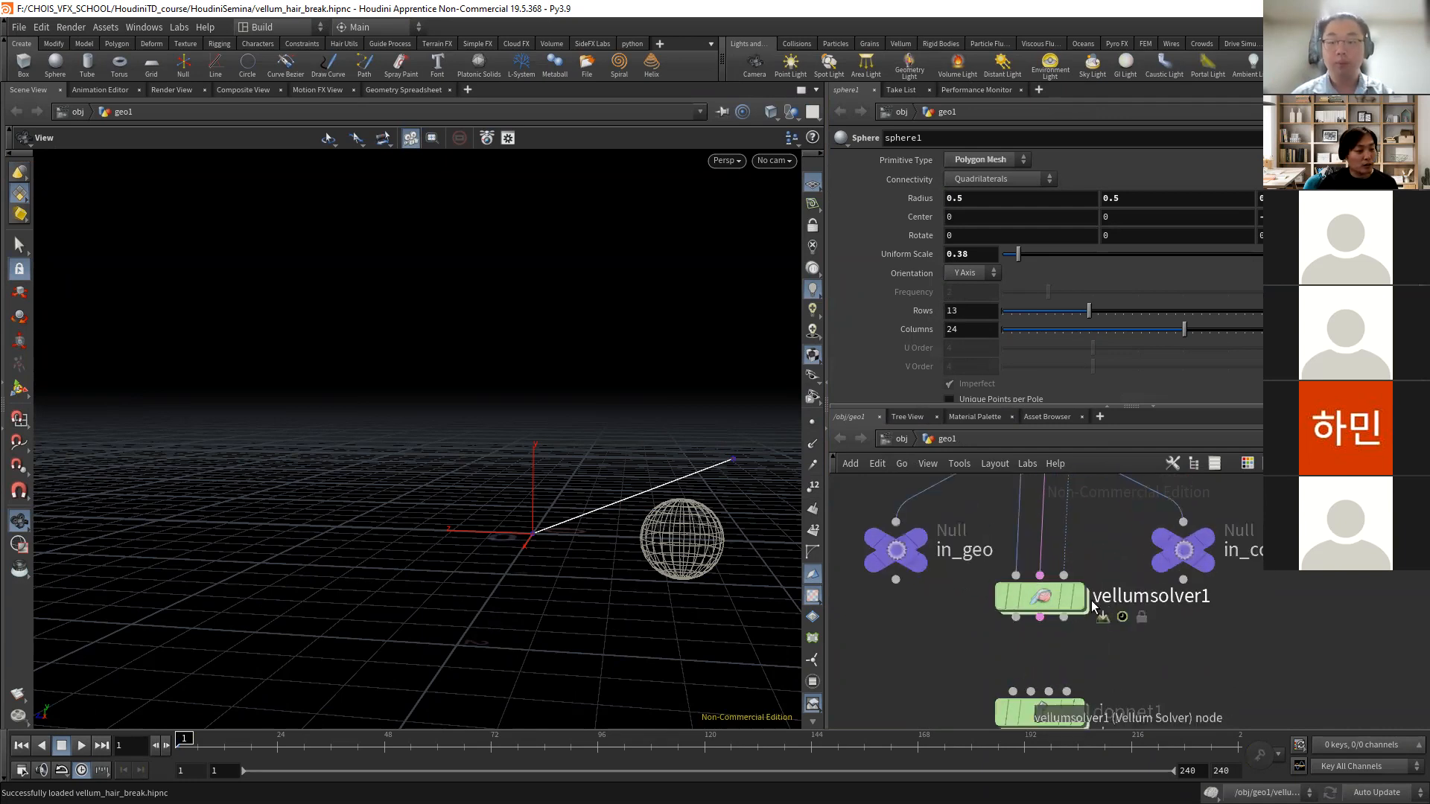
pyautogui.click(1080, 598)
pyautogui.click(1048, 597)
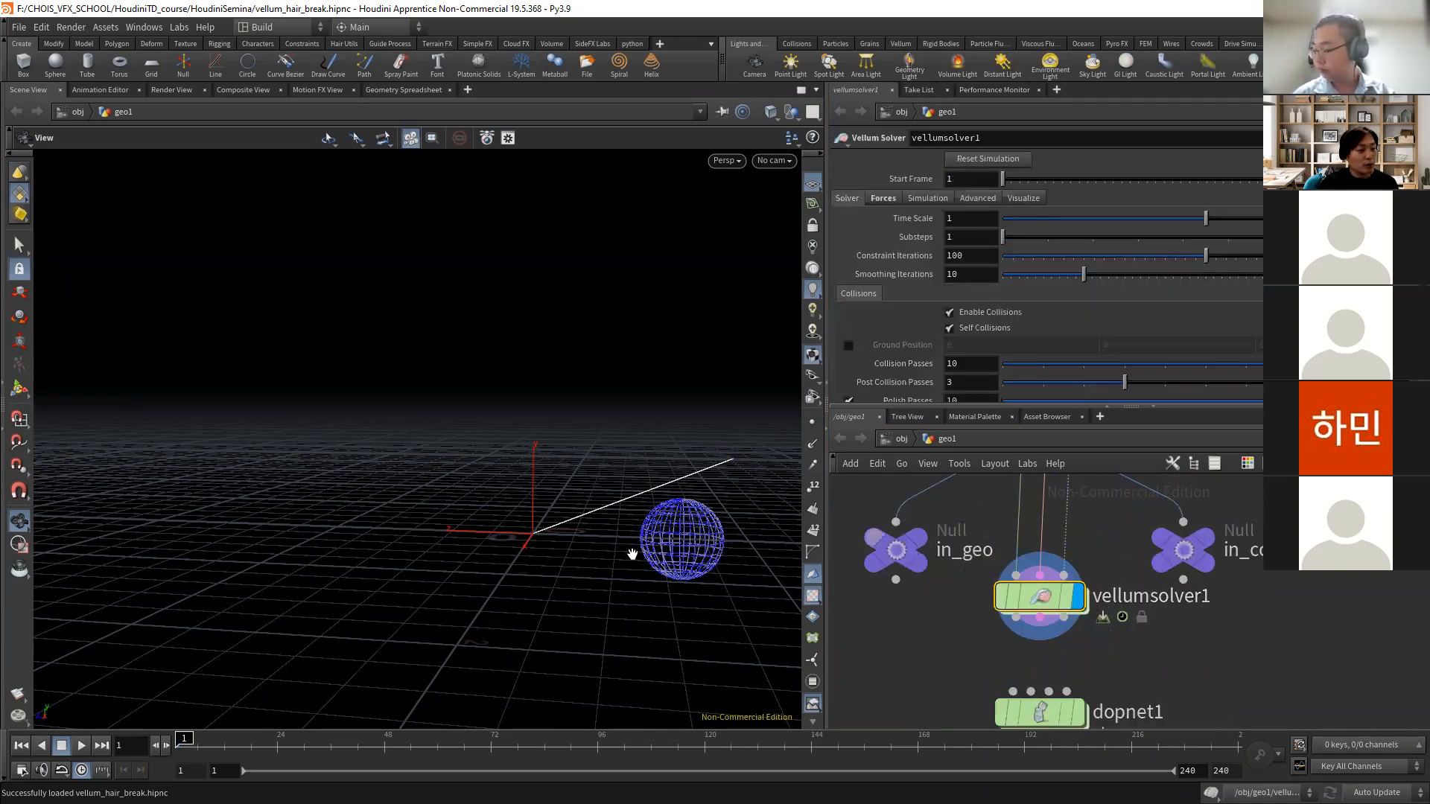
pyautogui.click(81, 745)
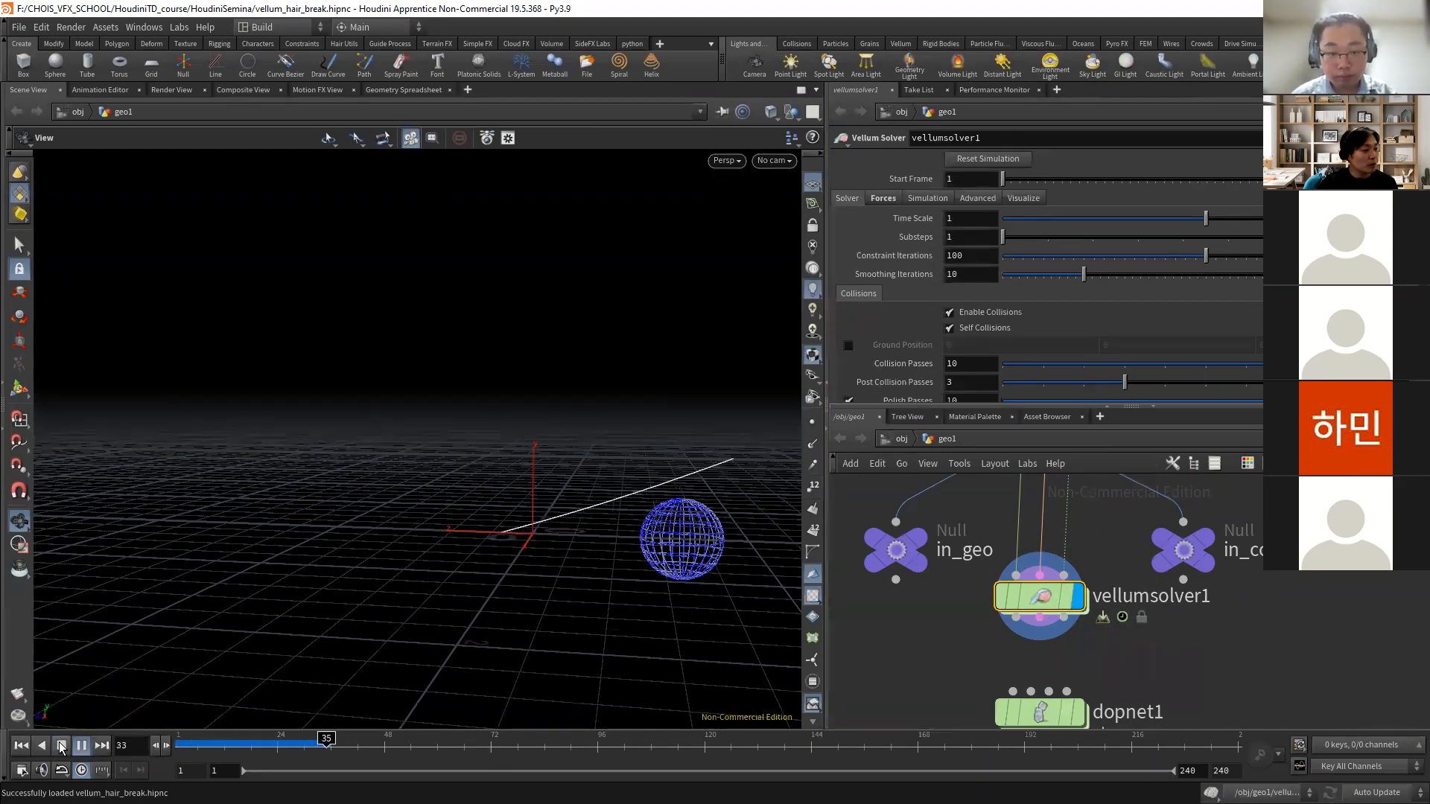
pyautogui.click(62, 747)
pyautogui.click(21, 746)
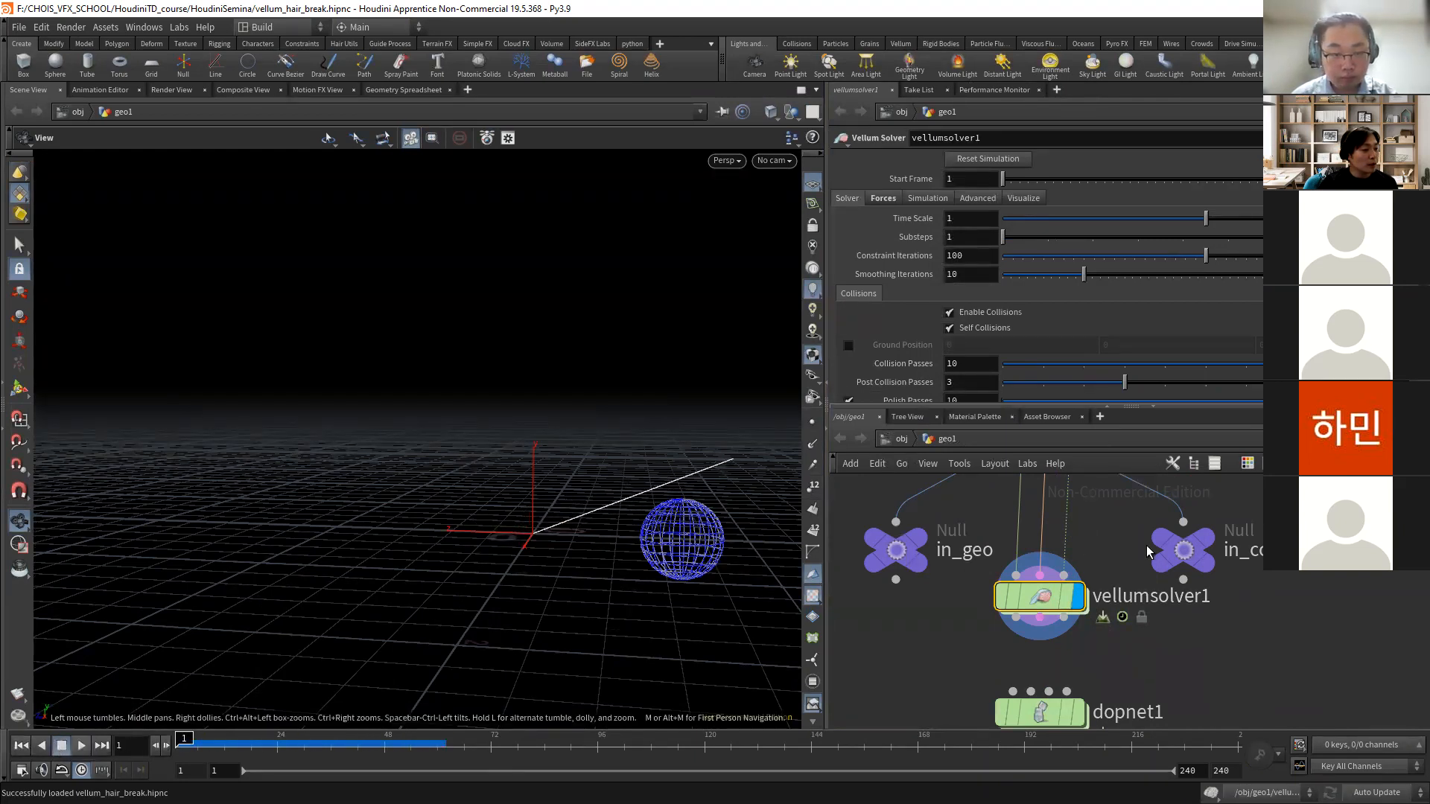
# - Review the group1 node's parameters for the pin point group on the line
pyautogui.moveTo(1184, 525); pyautogui.dragTo(1172, 688, button='middle')
pyautogui.moveTo(1171, 564); pyautogui.dragTo(1154, 671, button='middle')
pyautogui.scroll(-5, 1154, 670)
pyautogui.scroll(1, 1121, 632)
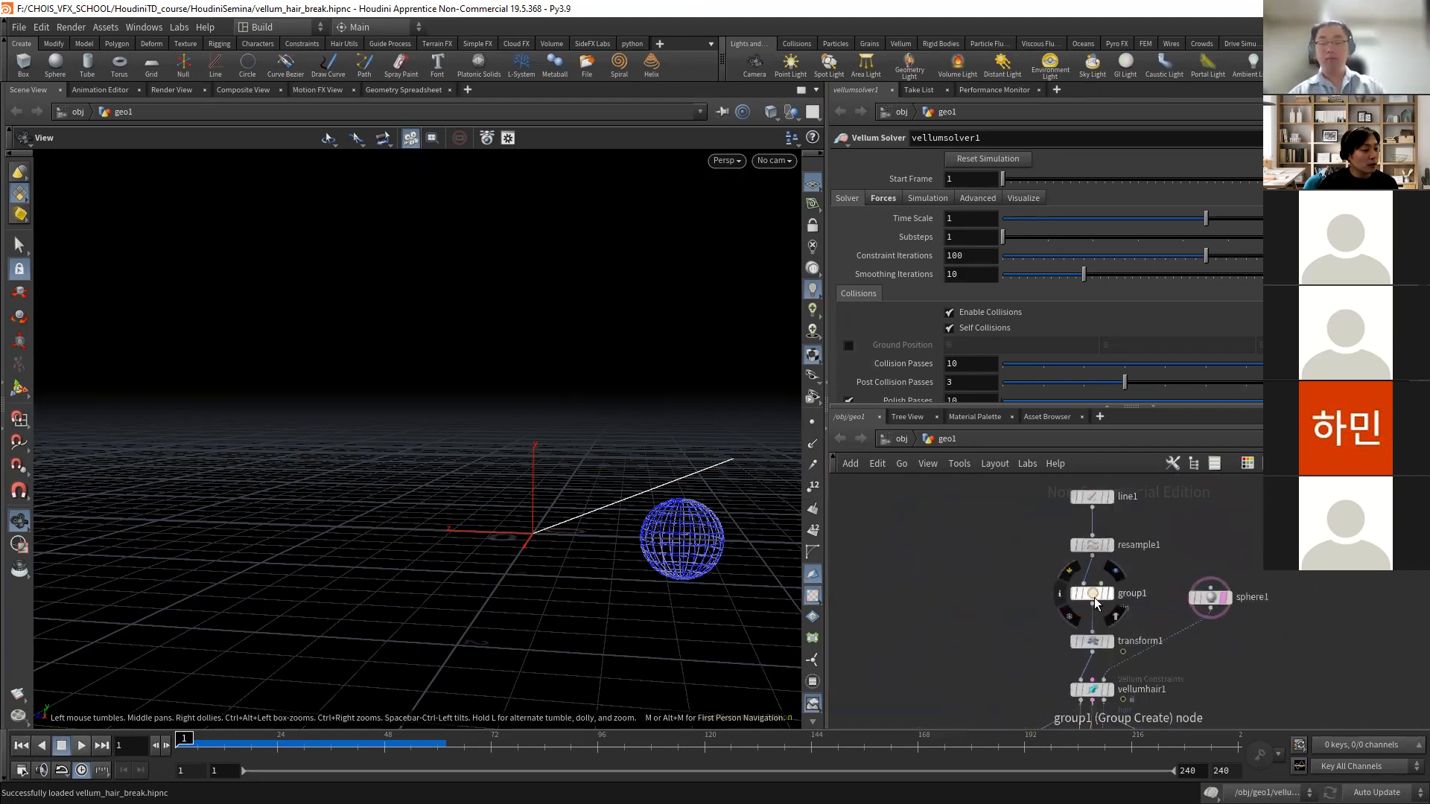
pyautogui.click(1093, 596)
pyautogui.press('BackSpace')
pyautogui.click(904, 498)
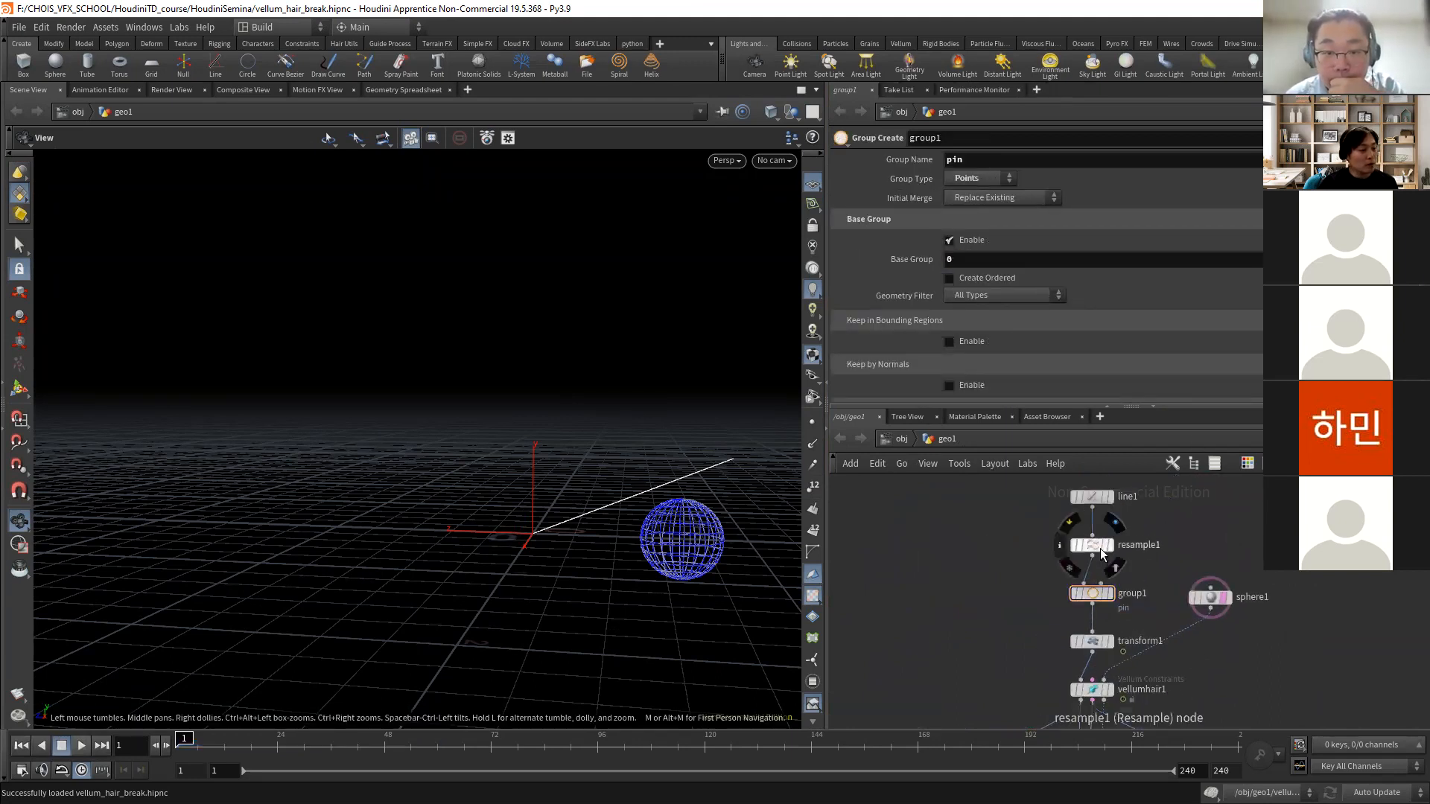
# - Turn on the display of points and point numbers on the line in the viewport
pyautogui.click(817, 428)
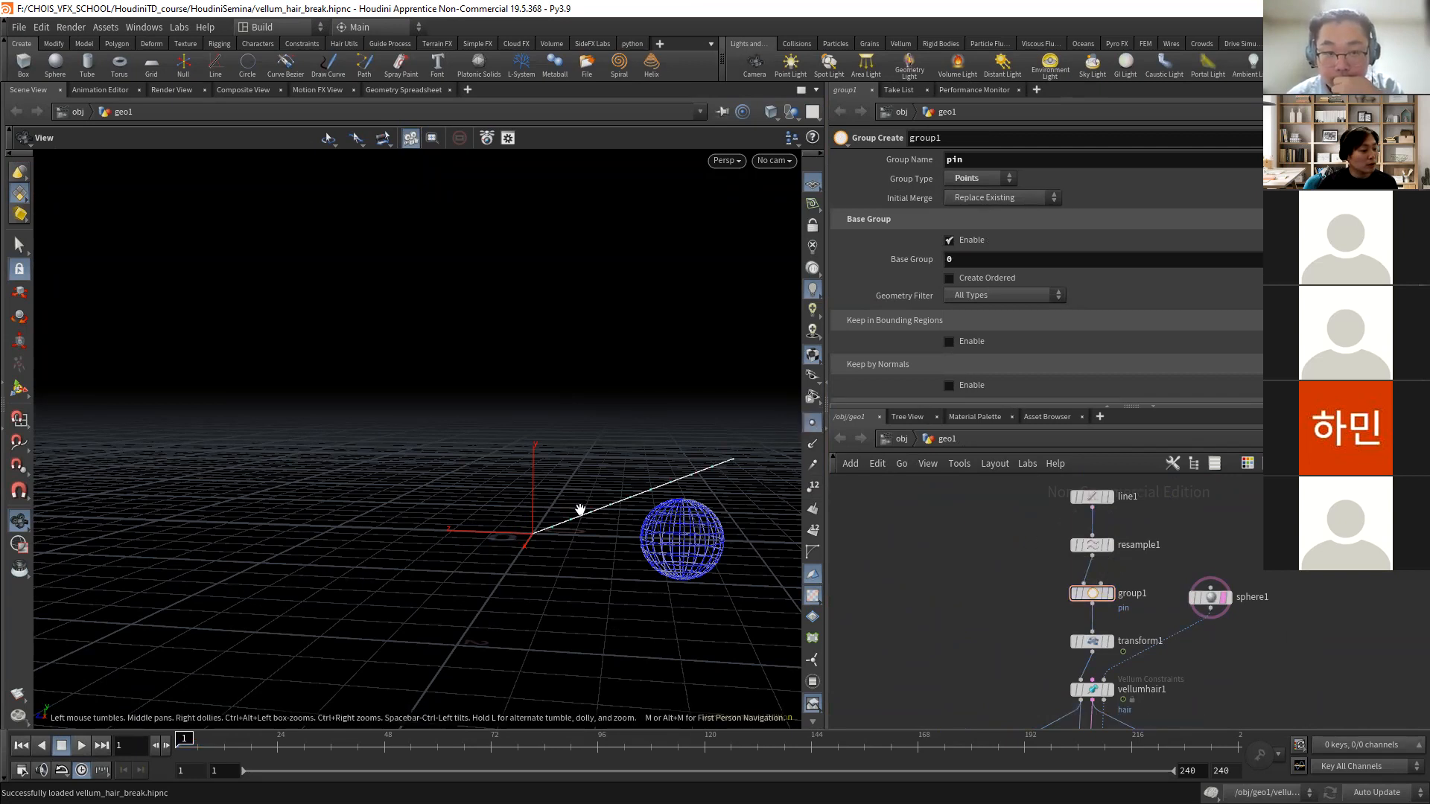
pyautogui.moveTo(580, 510); pyautogui.dragTo(721, 539, button='right')
pyautogui.moveTo(721, 539); pyautogui.dragTo(549, 506, button='middle')
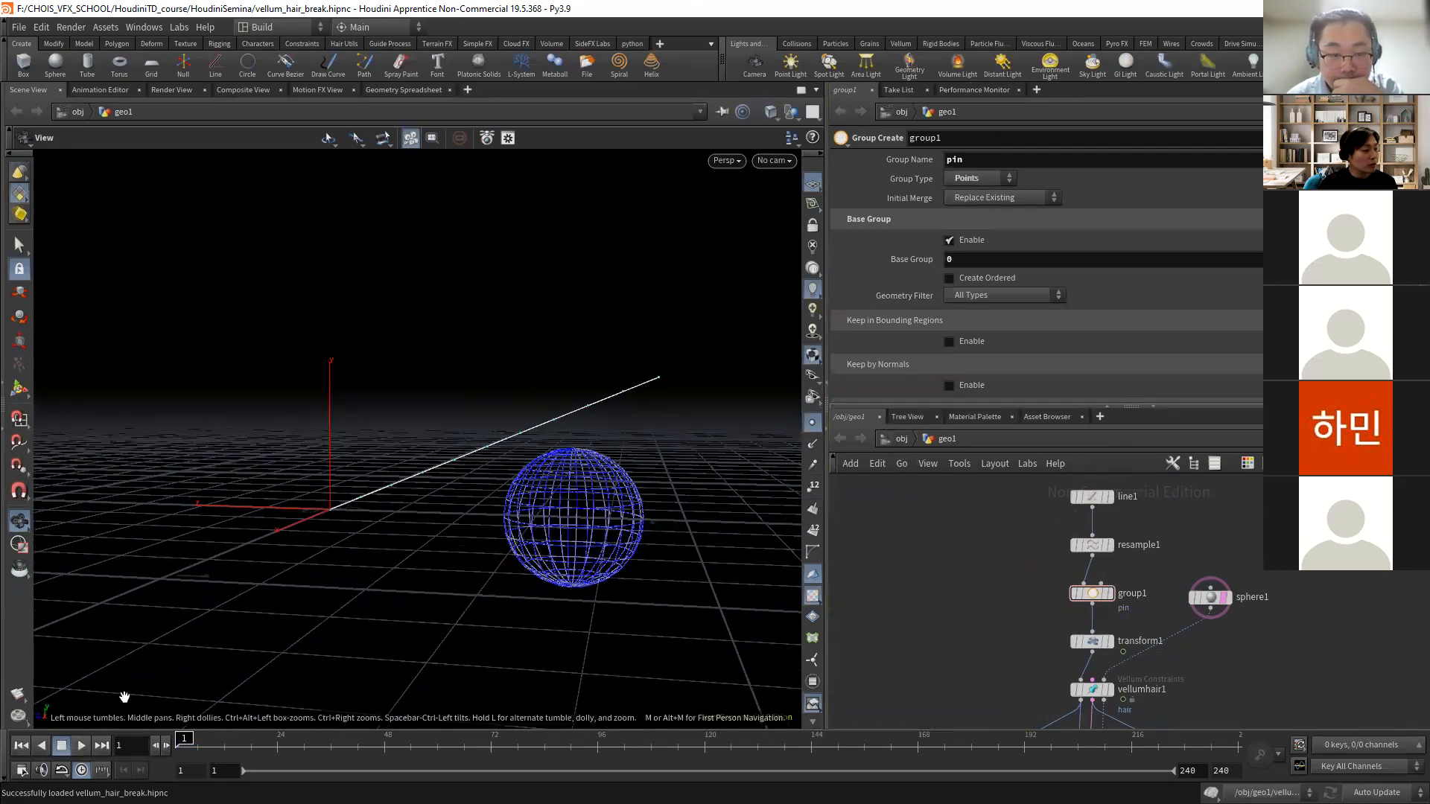
pyautogui.click(813, 488)
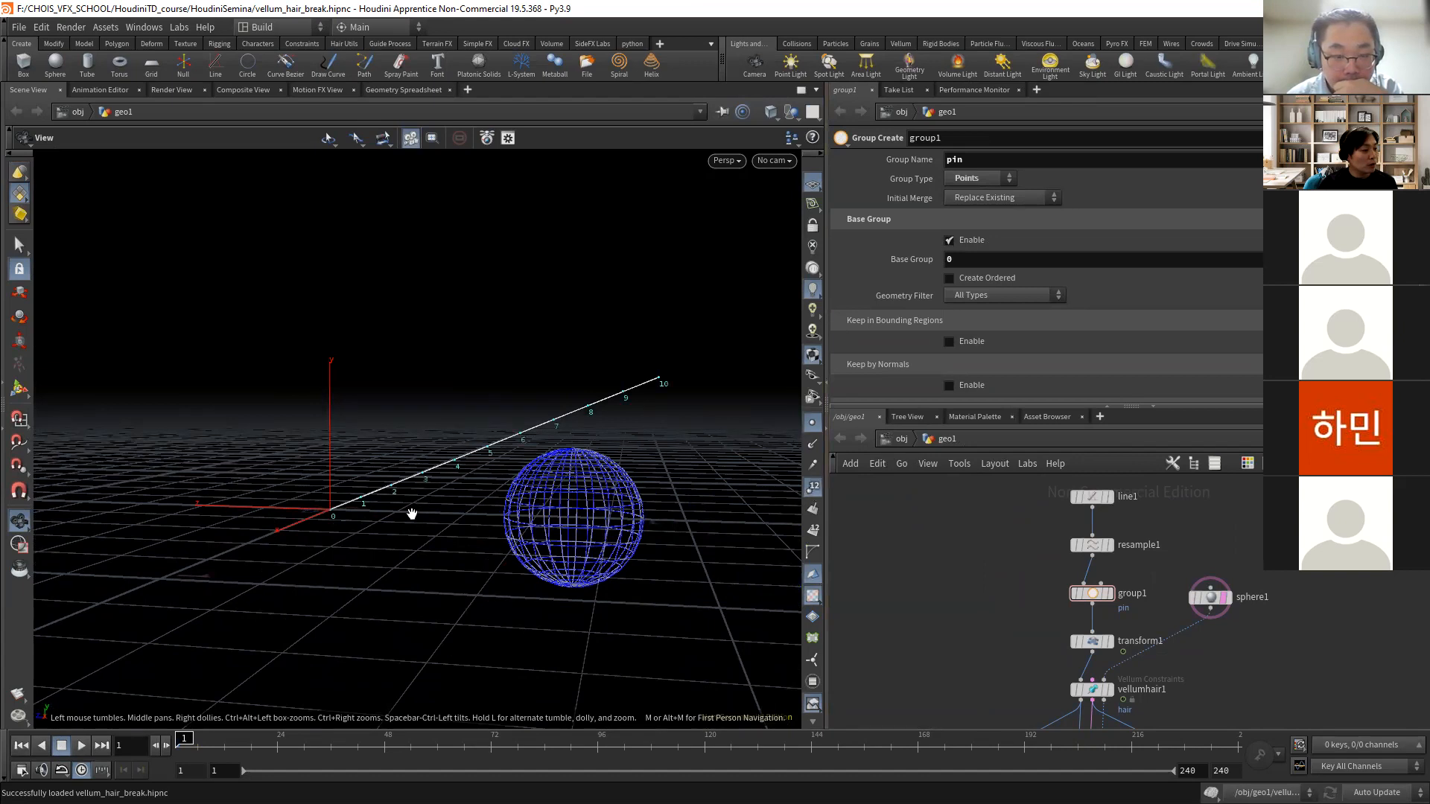
pyautogui.moveTo(412, 514); pyautogui.dragTo(332, 529)
# - Display the outputs of transform1 and vellumhair1 in turn and review their parameters
pyautogui.moveTo(973, 623); pyautogui.dragTo(946, 589, button='middle')
pyautogui.click(1064, 560)
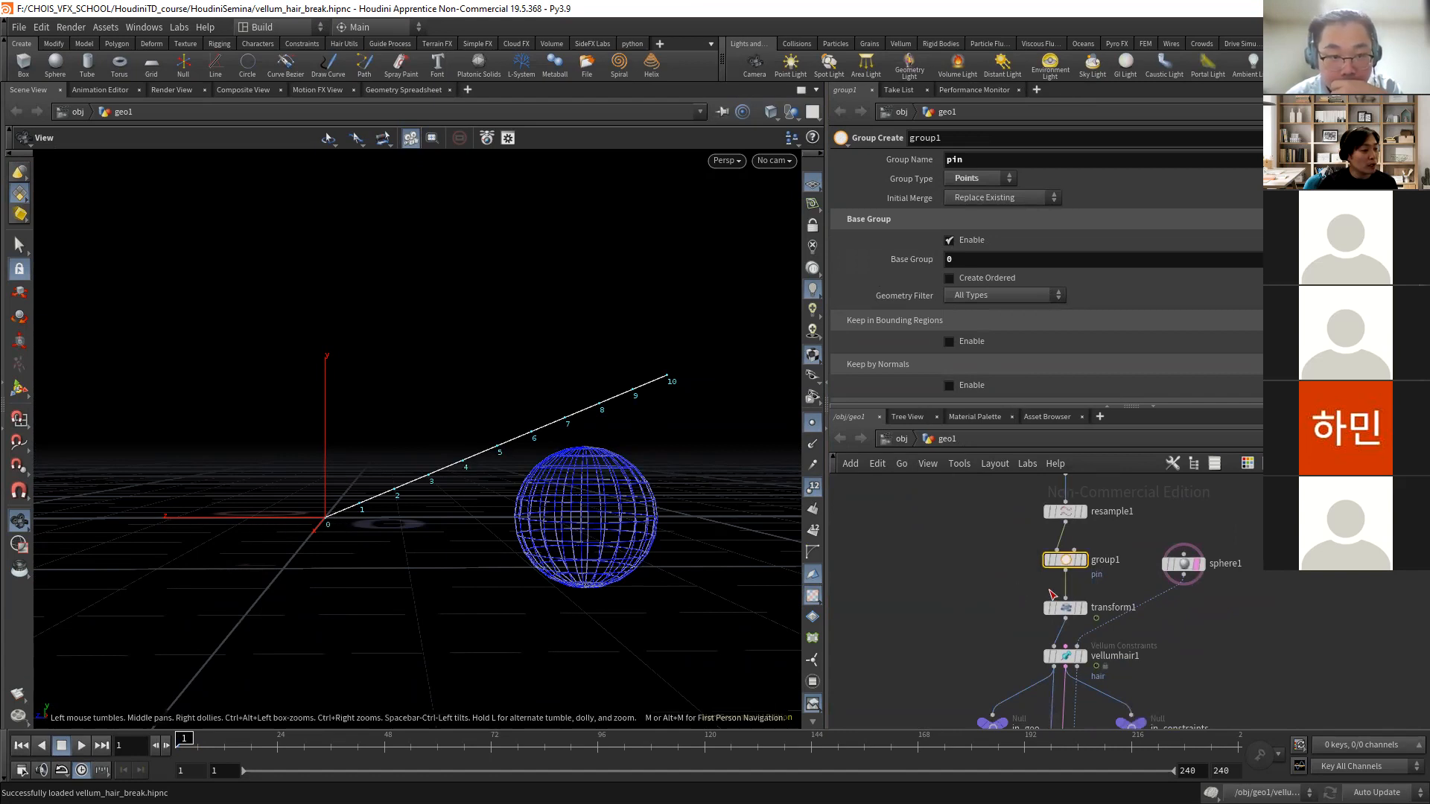
pyautogui.click(1064, 608)
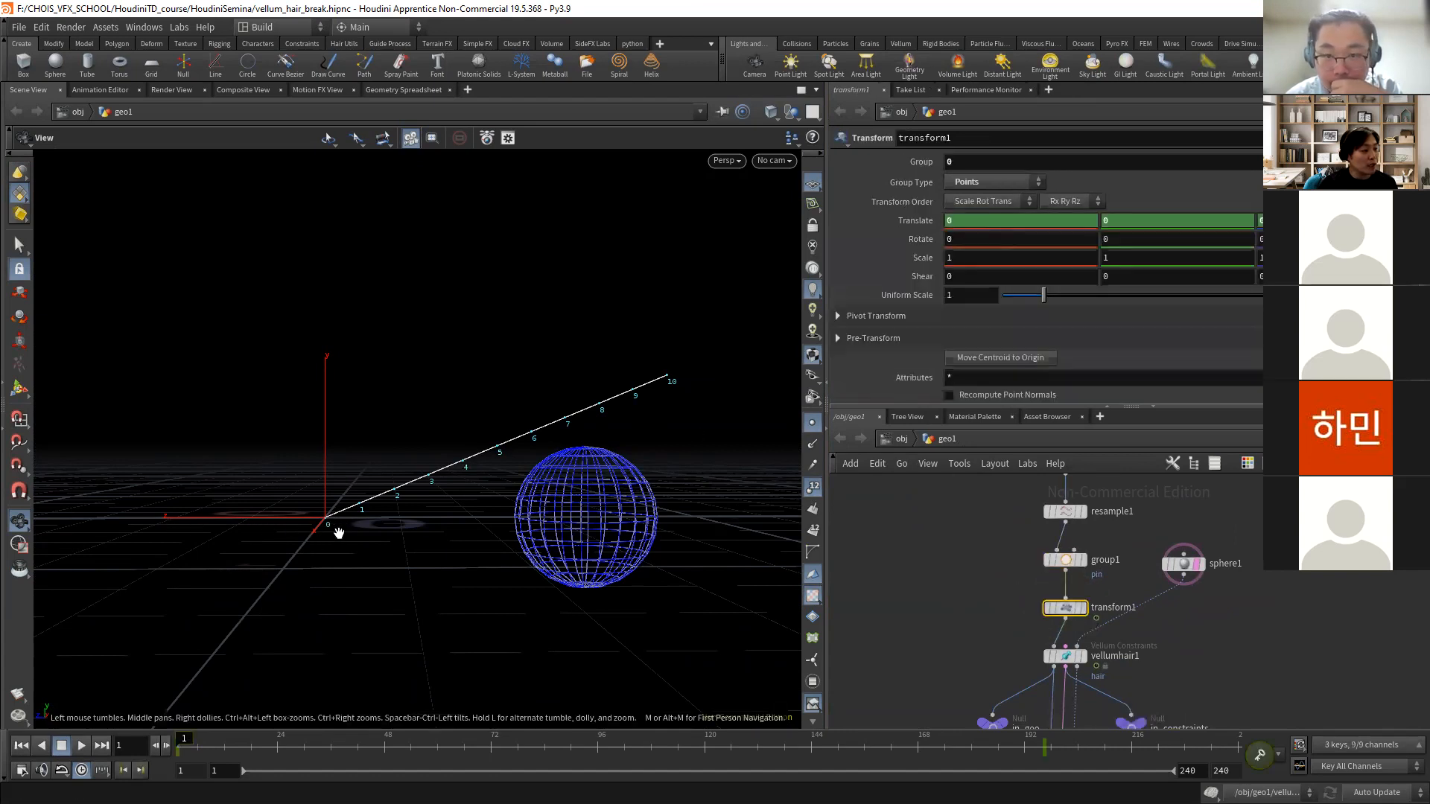
pyautogui.click(1083, 609)
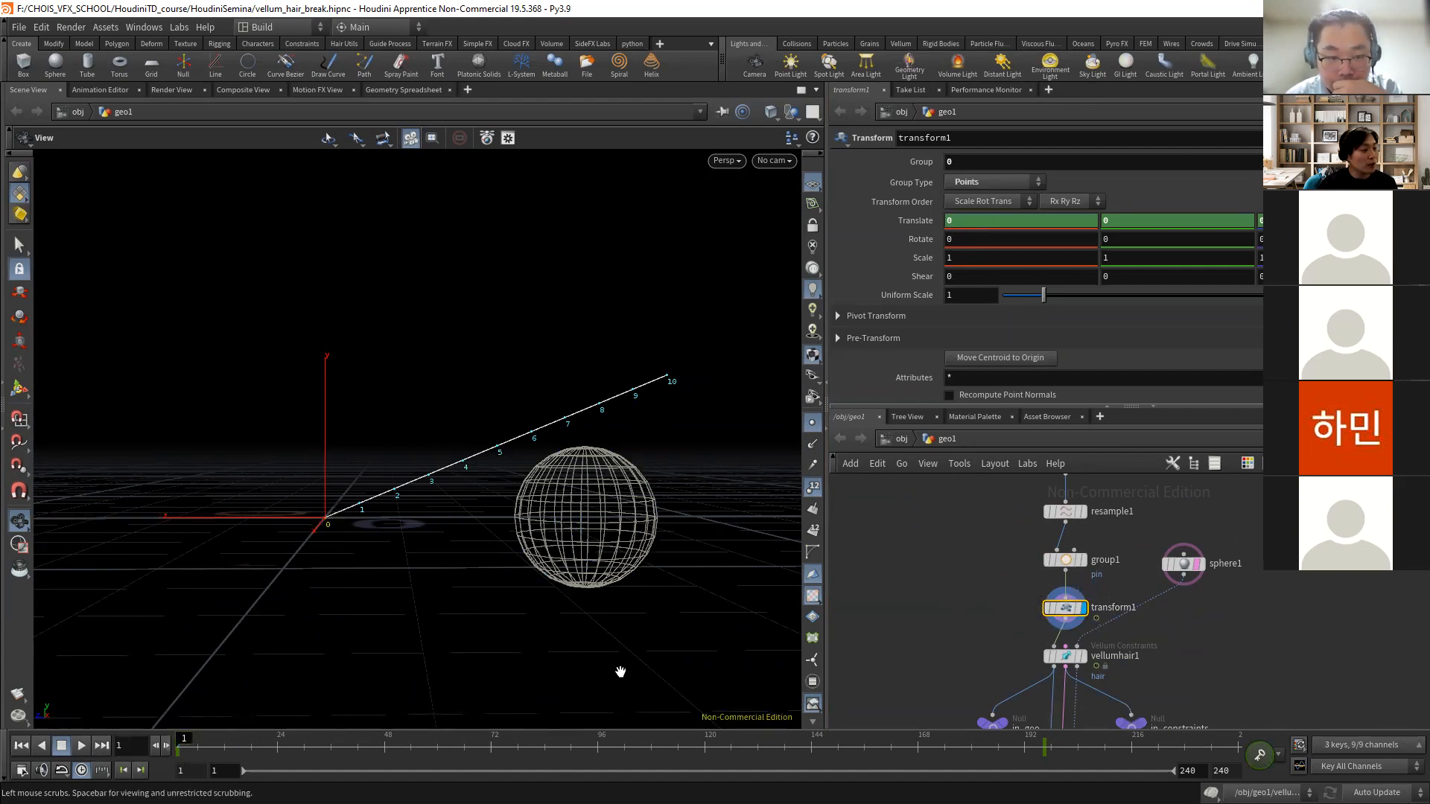
pyautogui.moveTo(1130, 654); pyautogui.dragTo(1113, 596, button='middle')
pyautogui.click(1066, 598)
pyautogui.click(1049, 598)
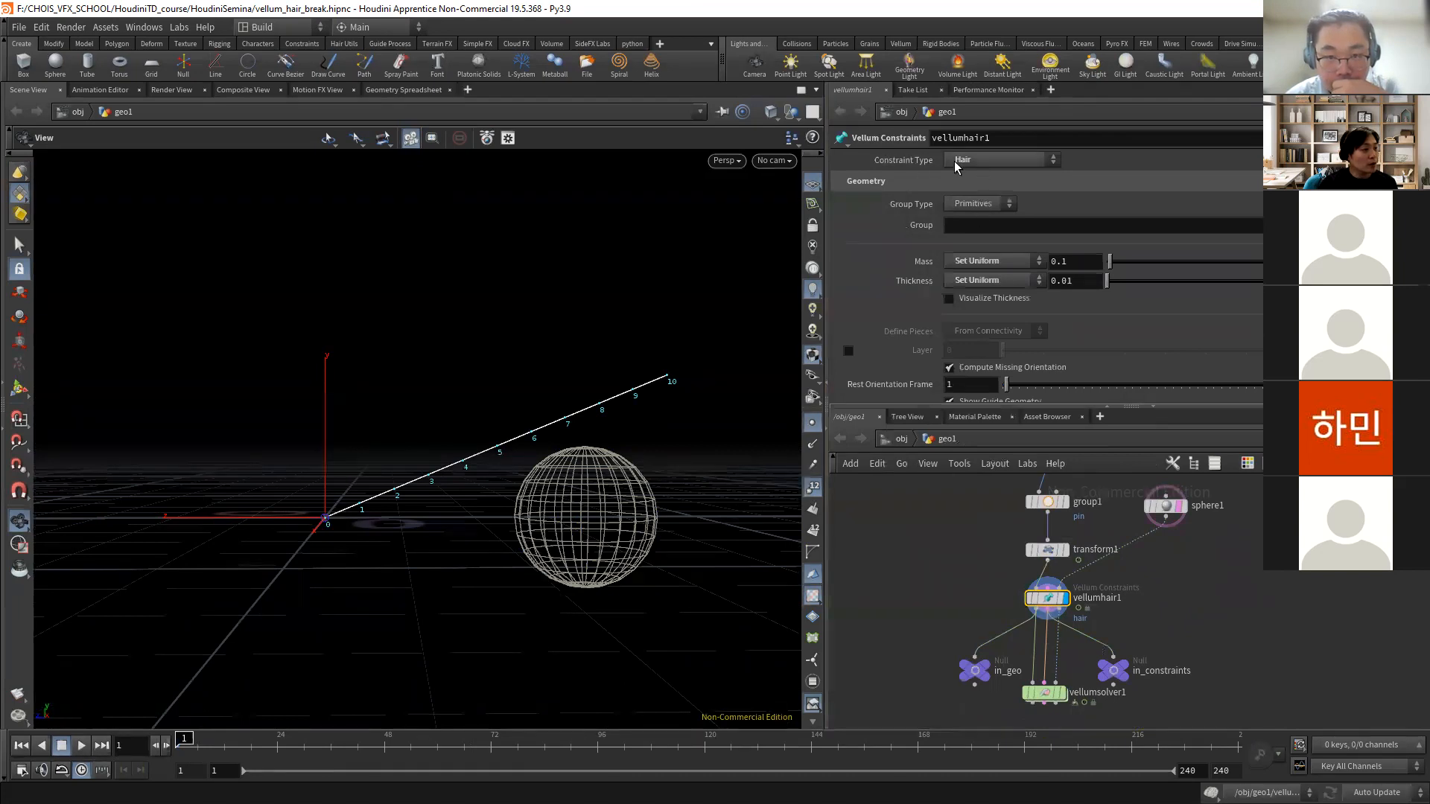
# - Move the display flag to the vellumsolver1 node
pyautogui.scroll(-1, 1090, 708)
pyautogui.moveTo(1090, 708); pyautogui.dragTo(1098, 600, button='middle')
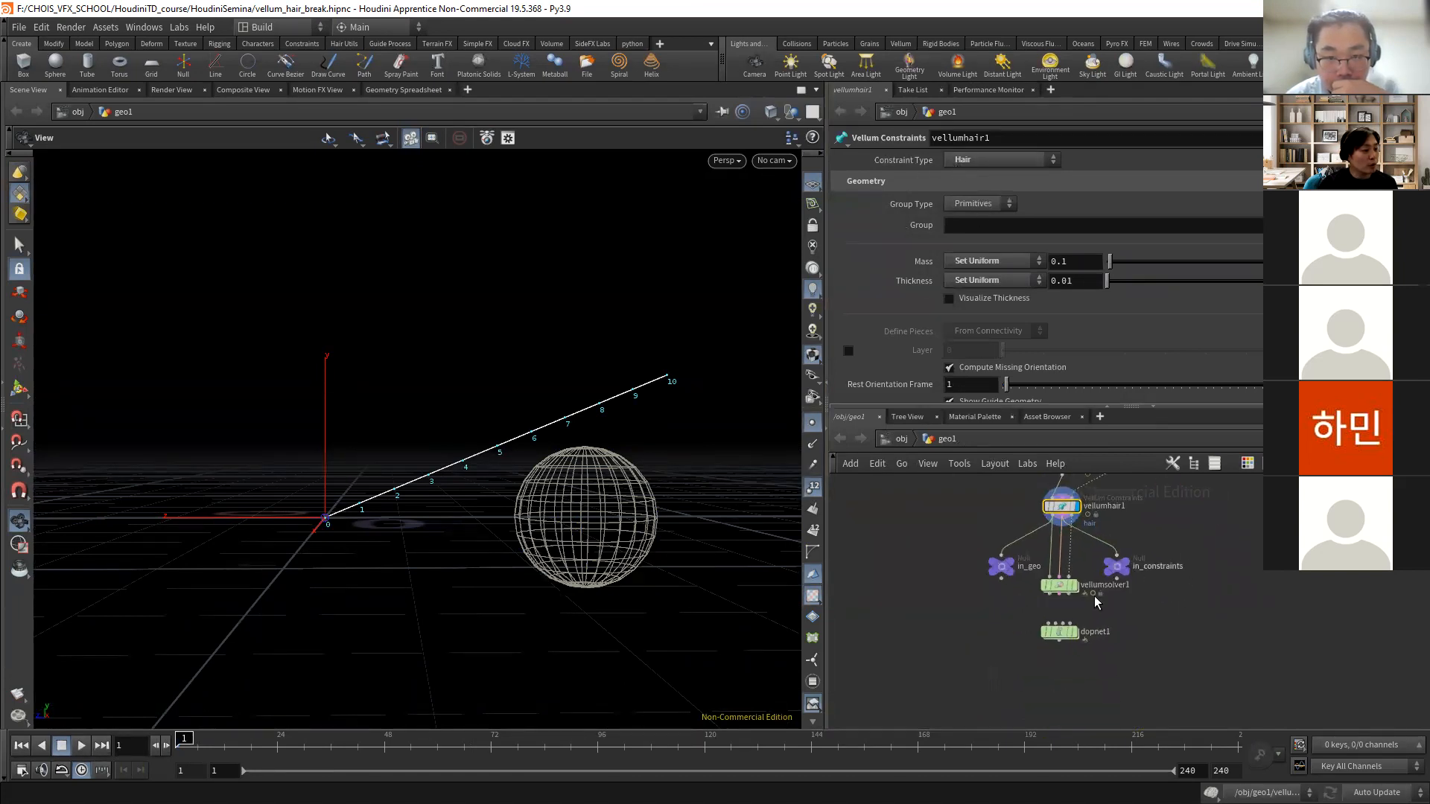
pyautogui.scroll(2, 1083, 604)
pyautogui.click(1085, 571)
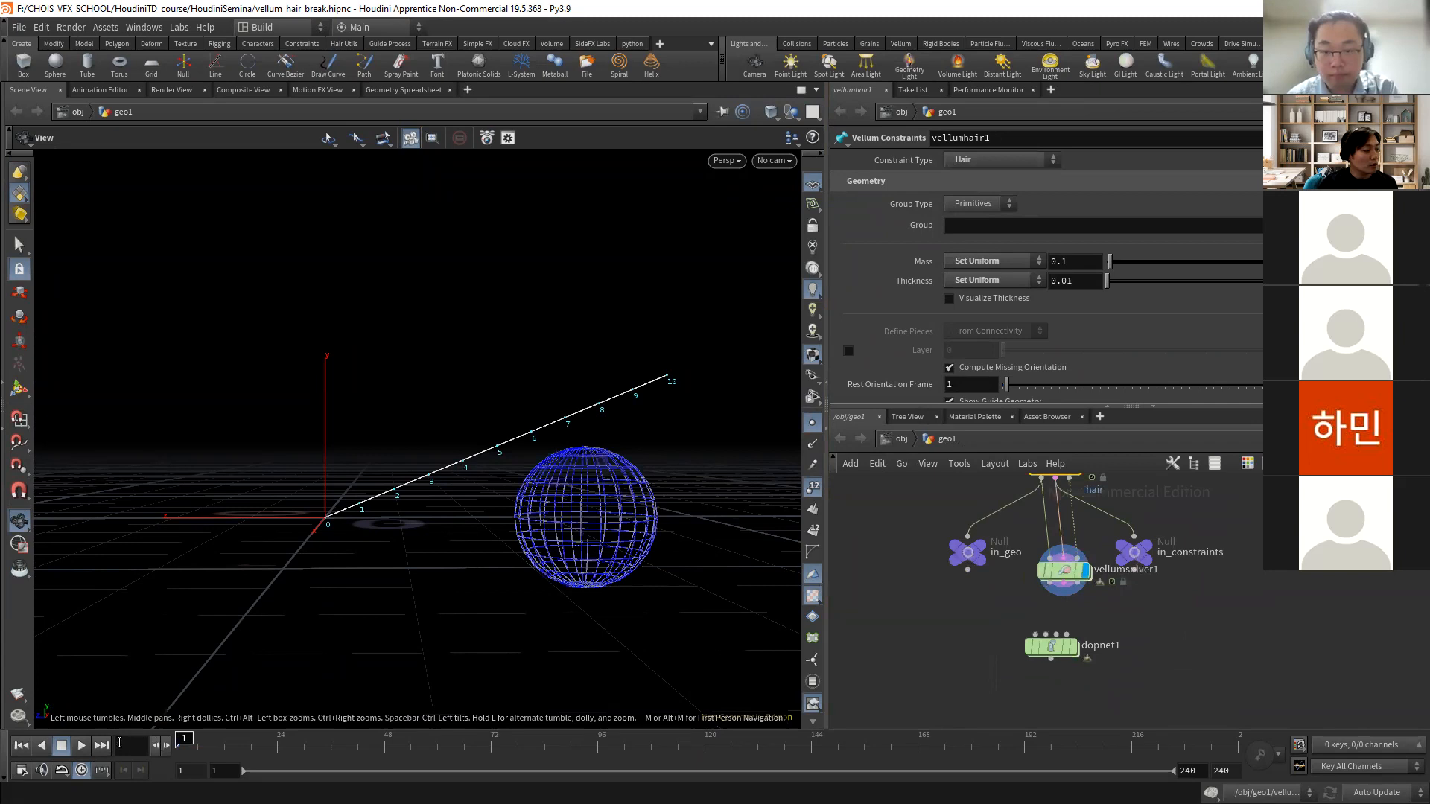
# - Play the Vellum simulation twice from frame 1 to check how the hair slides over the sphere
pyautogui.click(81, 746)
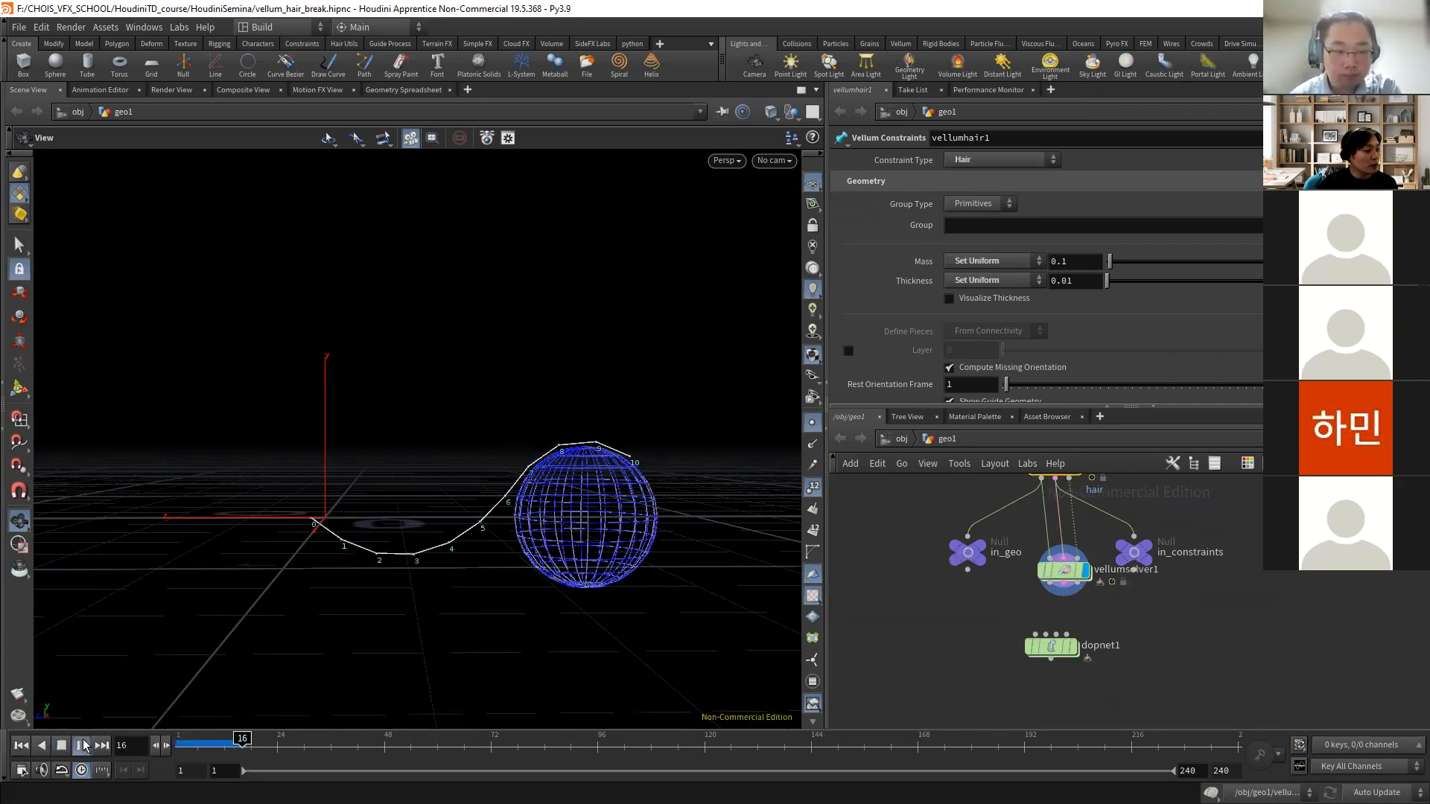
pyautogui.click(65, 746)
pyautogui.click(20, 747)
pyautogui.click(80, 746)
pyautogui.click(67, 745)
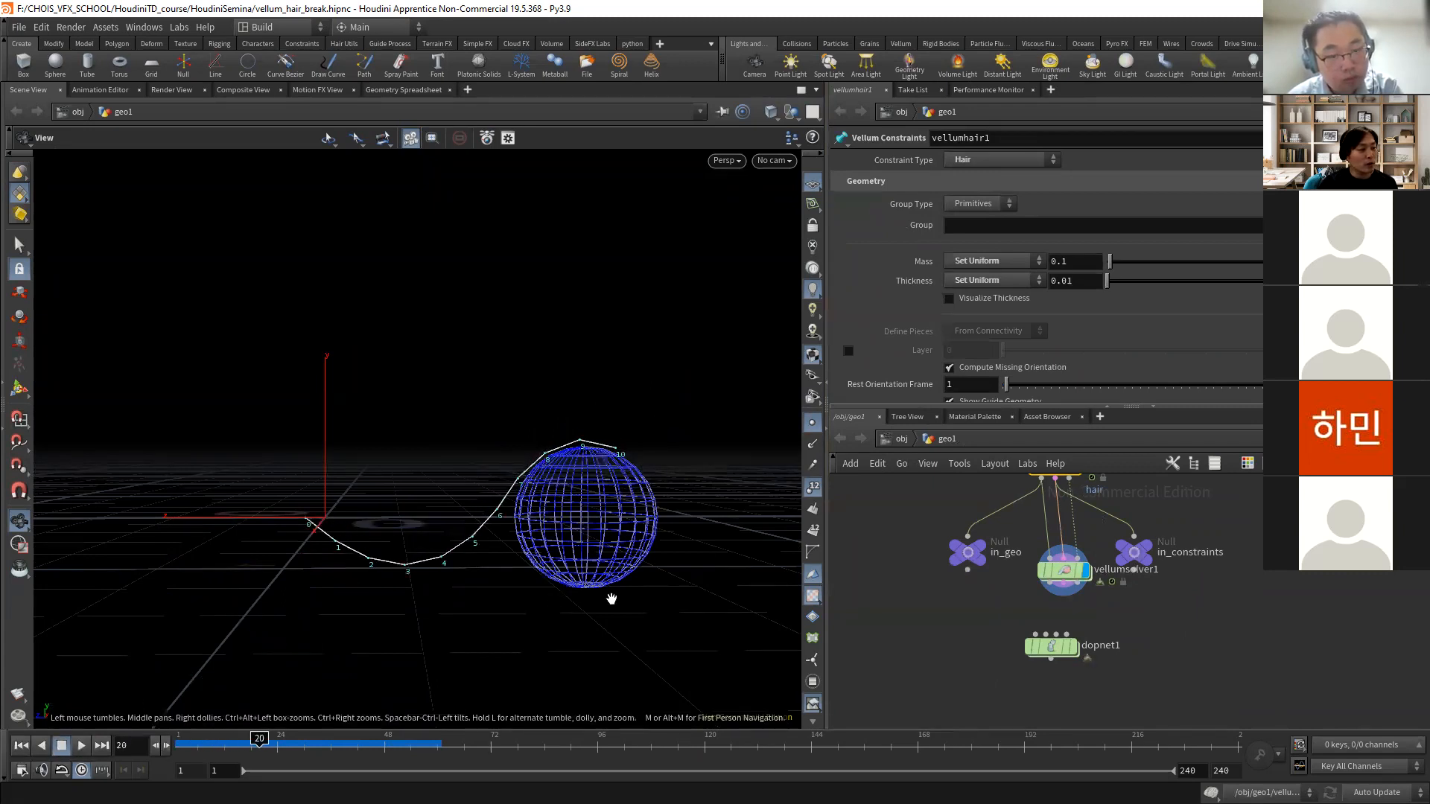
# - Examine the Stretch, Bend and Breaking settings of the vellumhair1 constraints
pyautogui.moveTo(1241, 532); pyautogui.dragTo(1113, 582, button='middle')
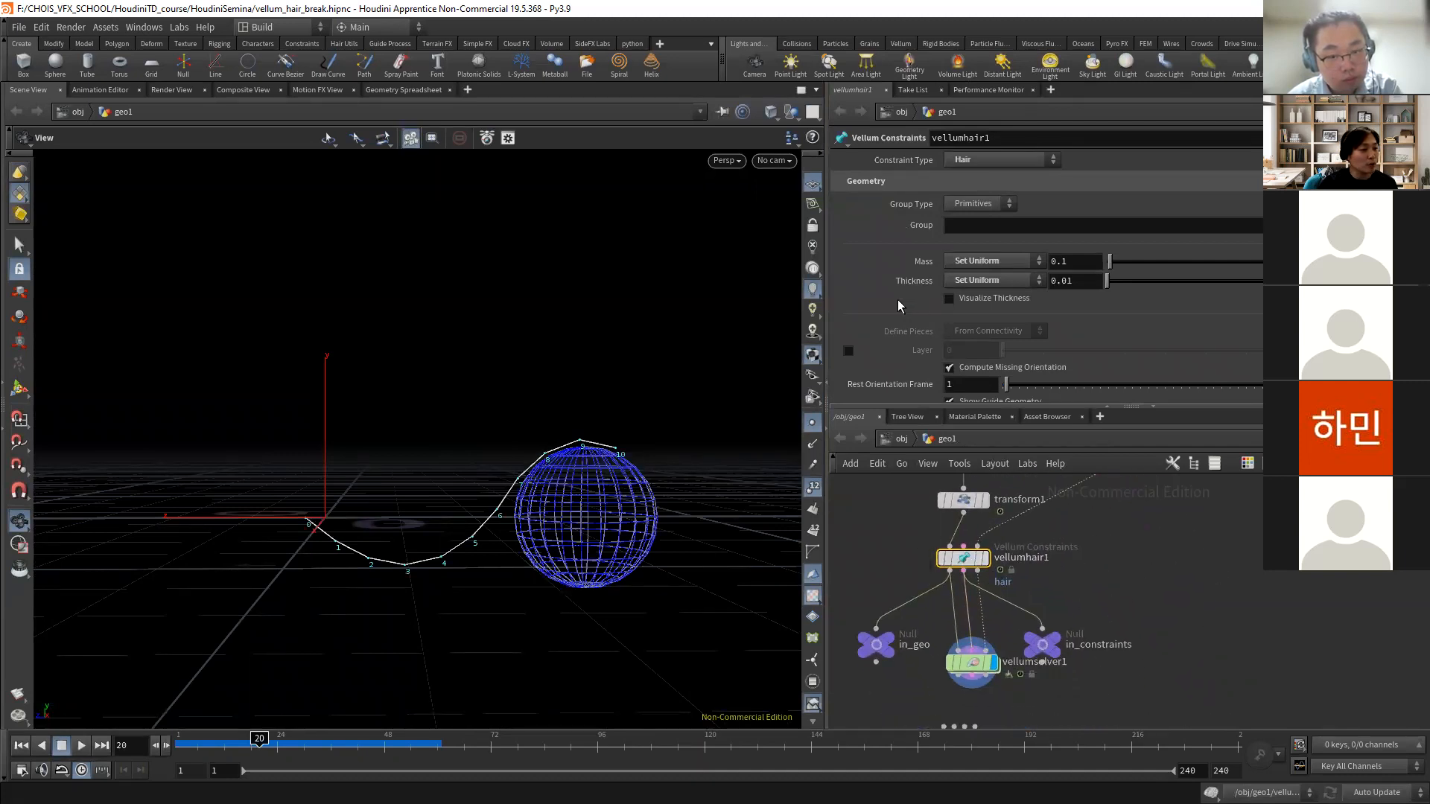
pyautogui.scroll(-10, 900, 305)
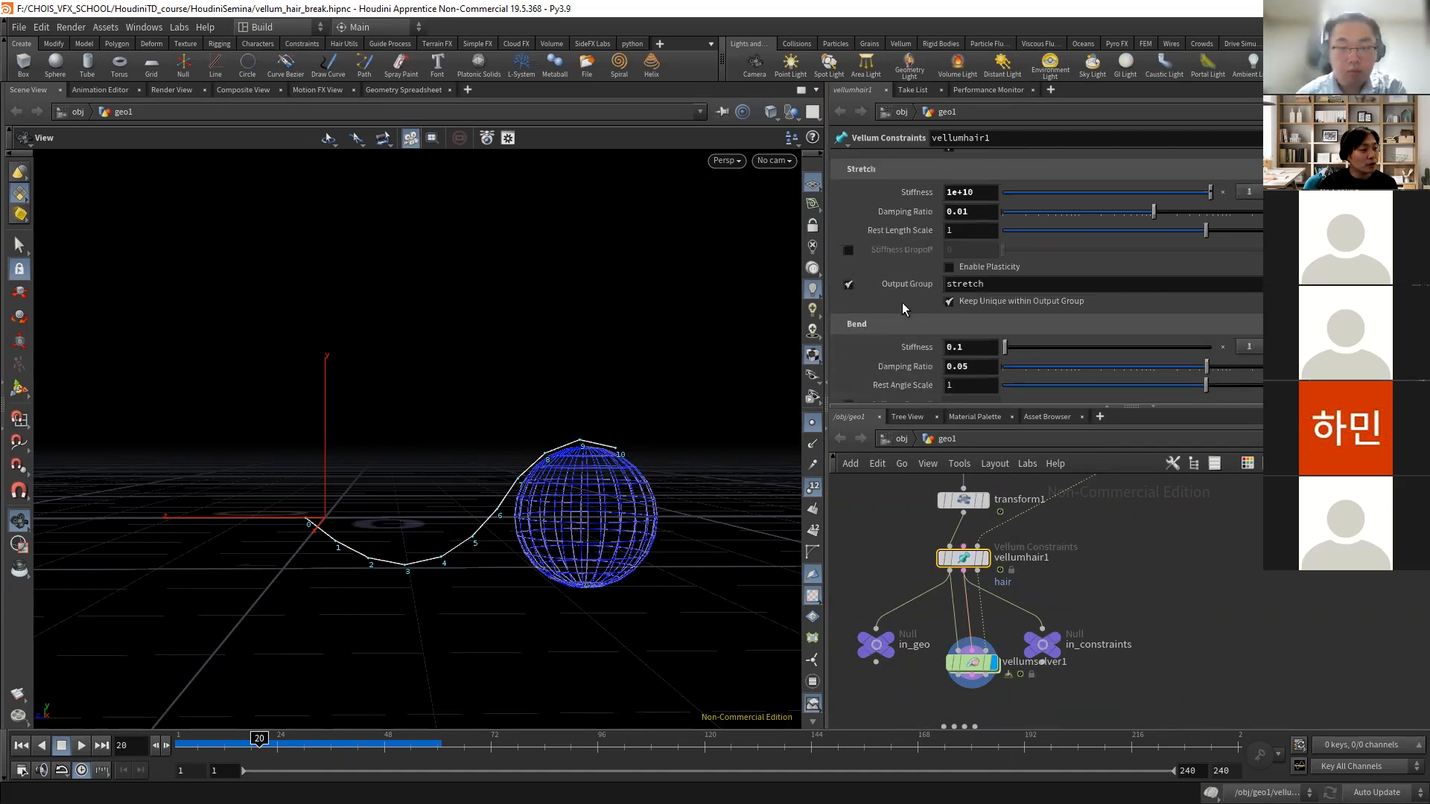
pyautogui.scroll(-3, 901, 303)
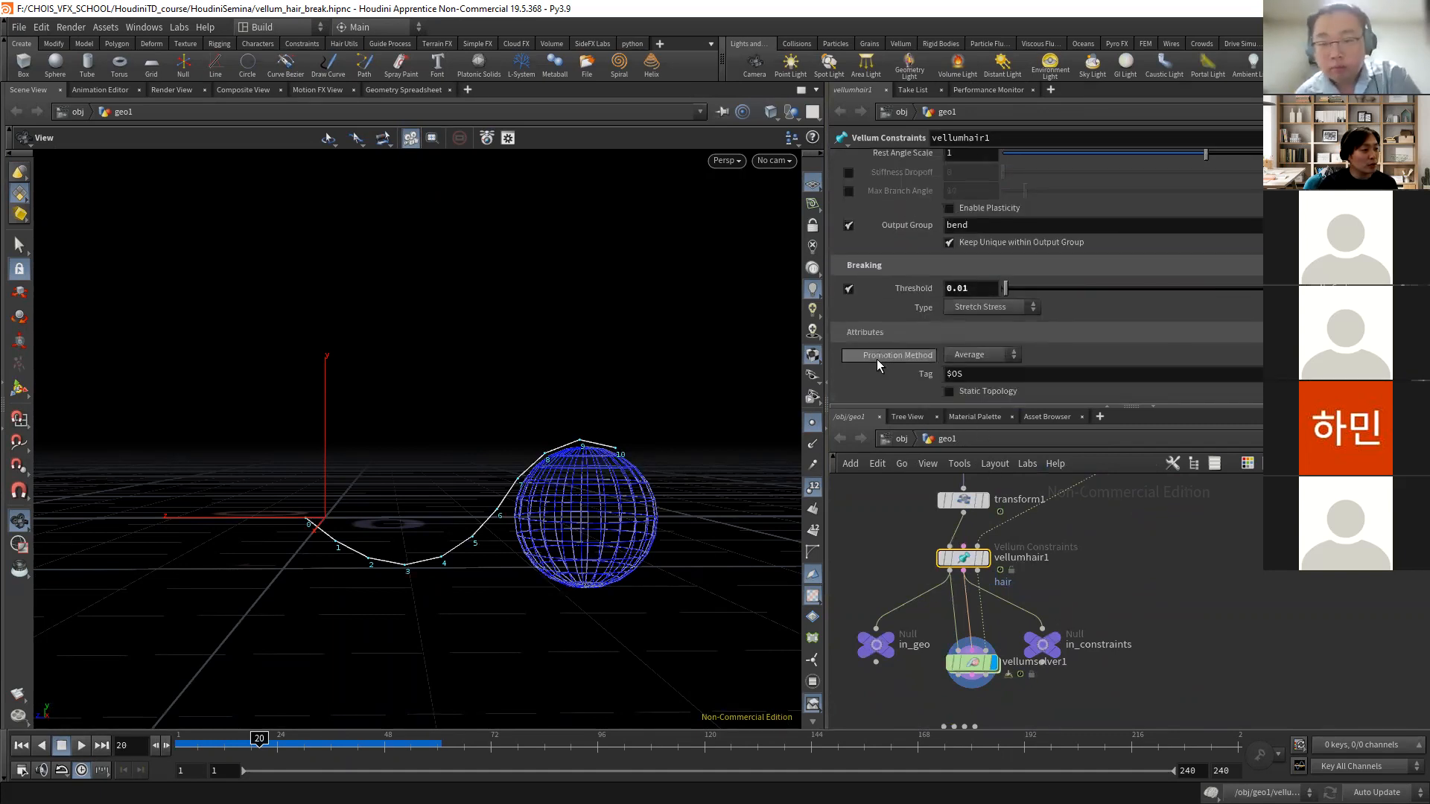
pyautogui.scroll(4, 913, 316)
pyautogui.scroll(6, 922, 315)
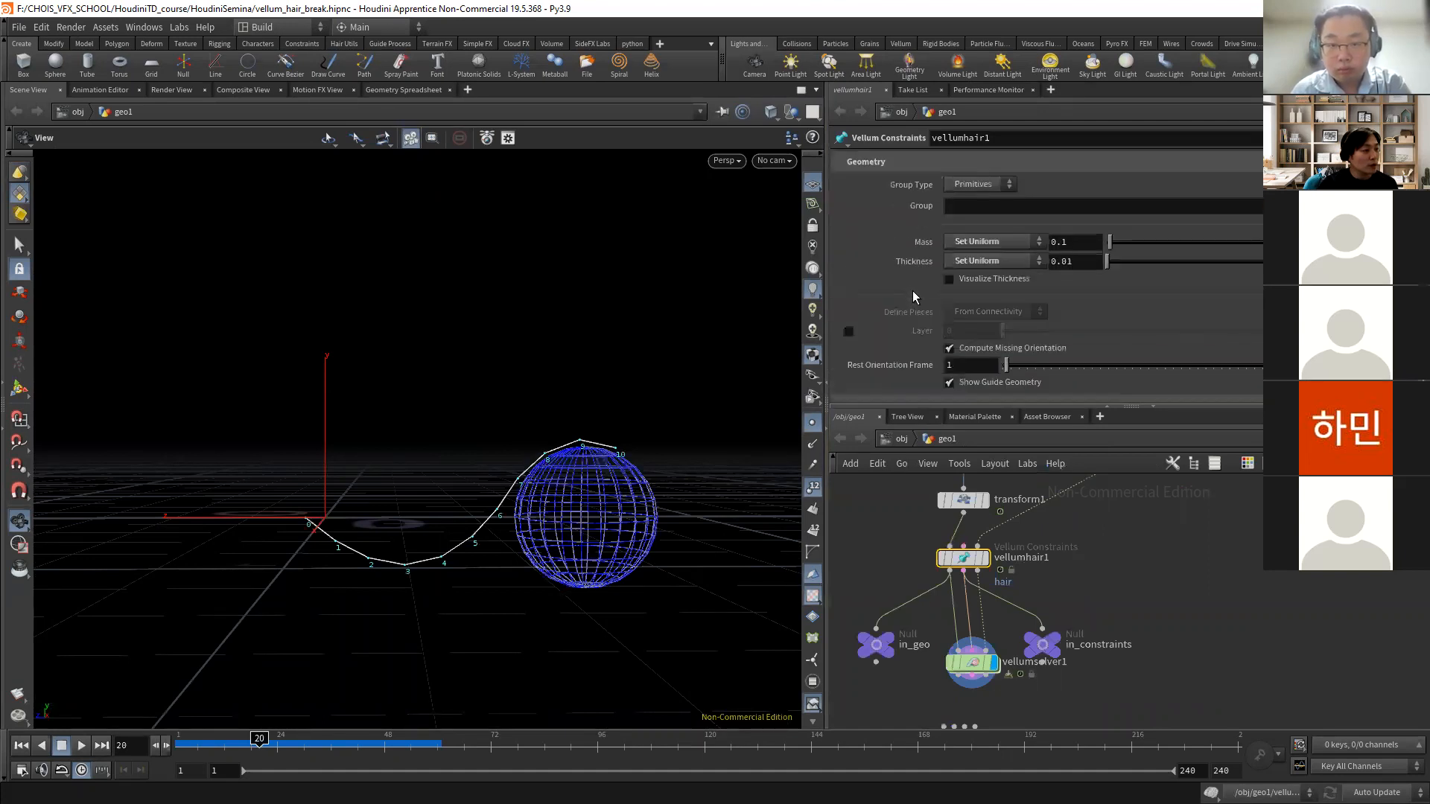
# - Set the friction Dynamic Scale of the vellumsolver1 node to 1
pyautogui.click(972, 662)
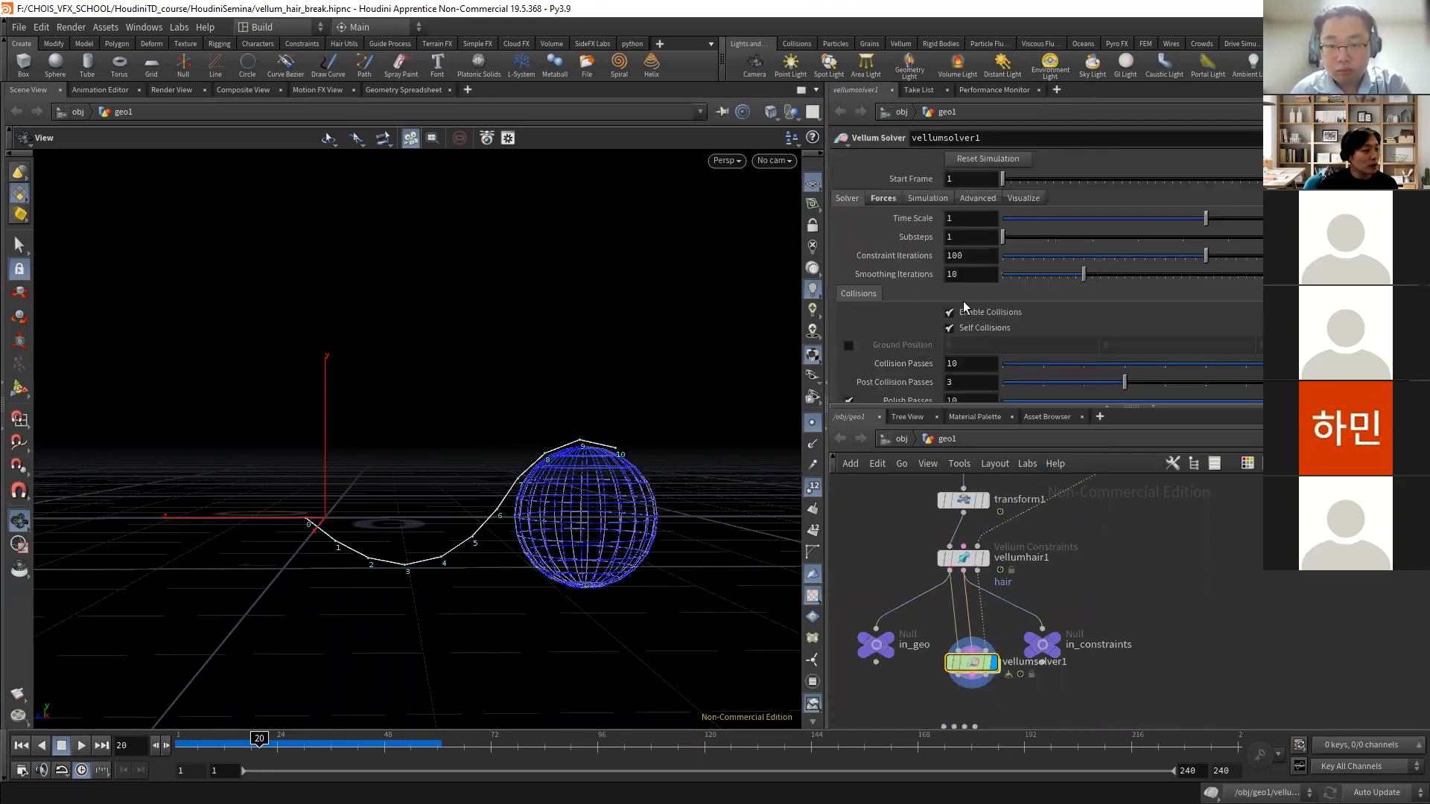
pyautogui.scroll(-3, 903, 288)
pyautogui.scroll(3, 901, 287)
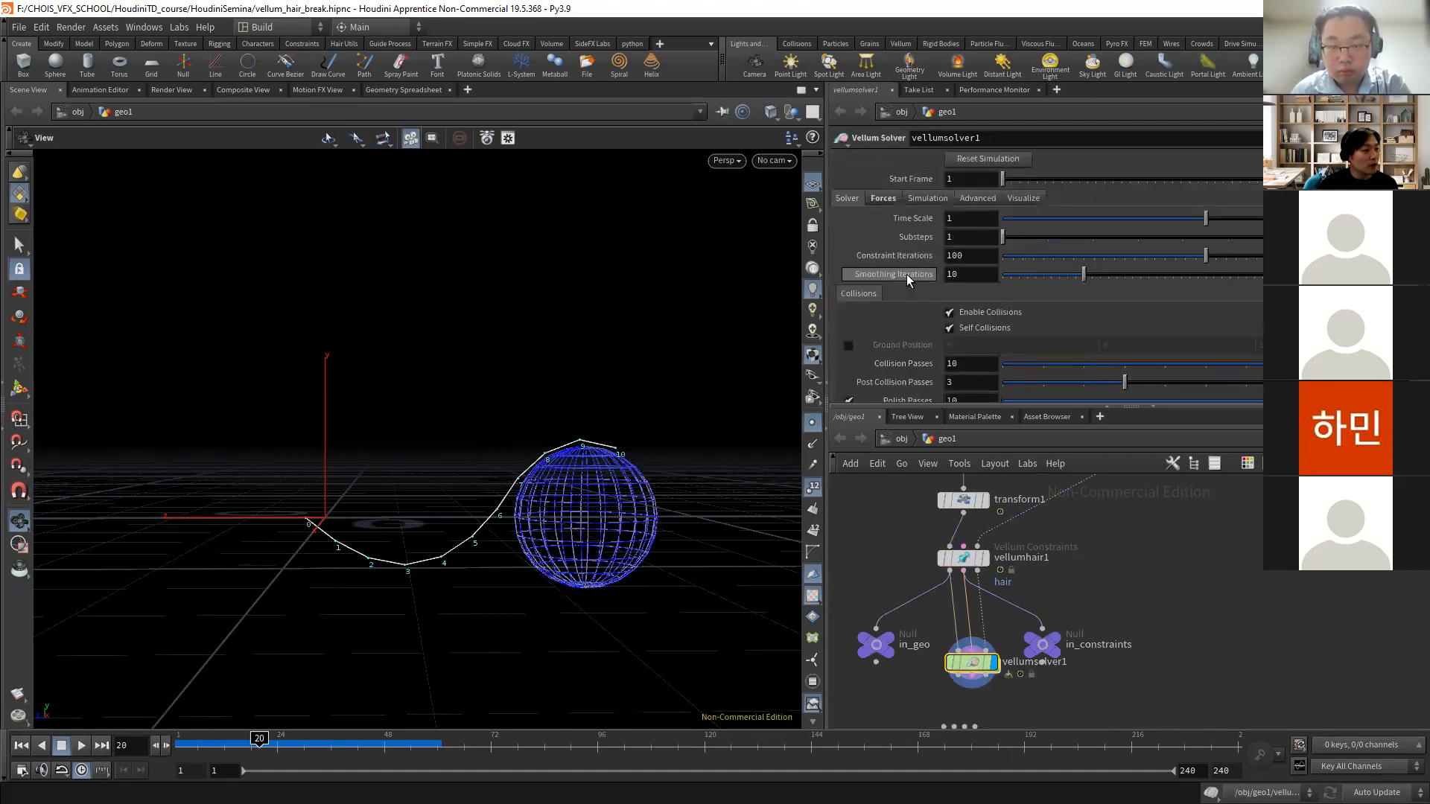
pyautogui.click(881, 199)
pyautogui.click(914, 199)
pyautogui.click(891, 200)
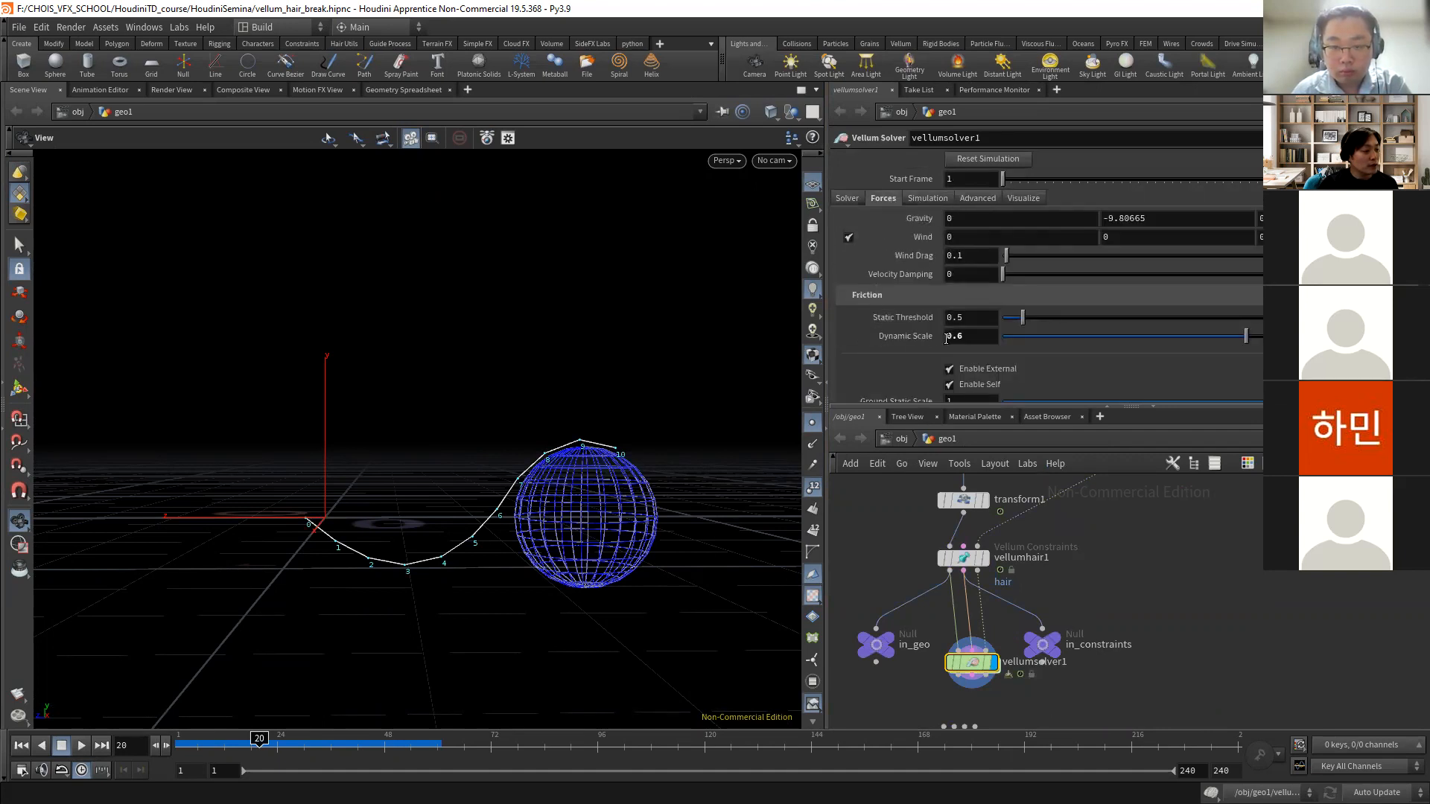
pyautogui.moveTo(967, 336); pyautogui.dragTo(906, 324)
pyautogui.write('1')
pyautogui.press('Return')
# - Play the simulation from the first frame to test the Dynamic Scale change, and rewind it
pyautogui.click(21, 745)
pyautogui.click(81, 744)
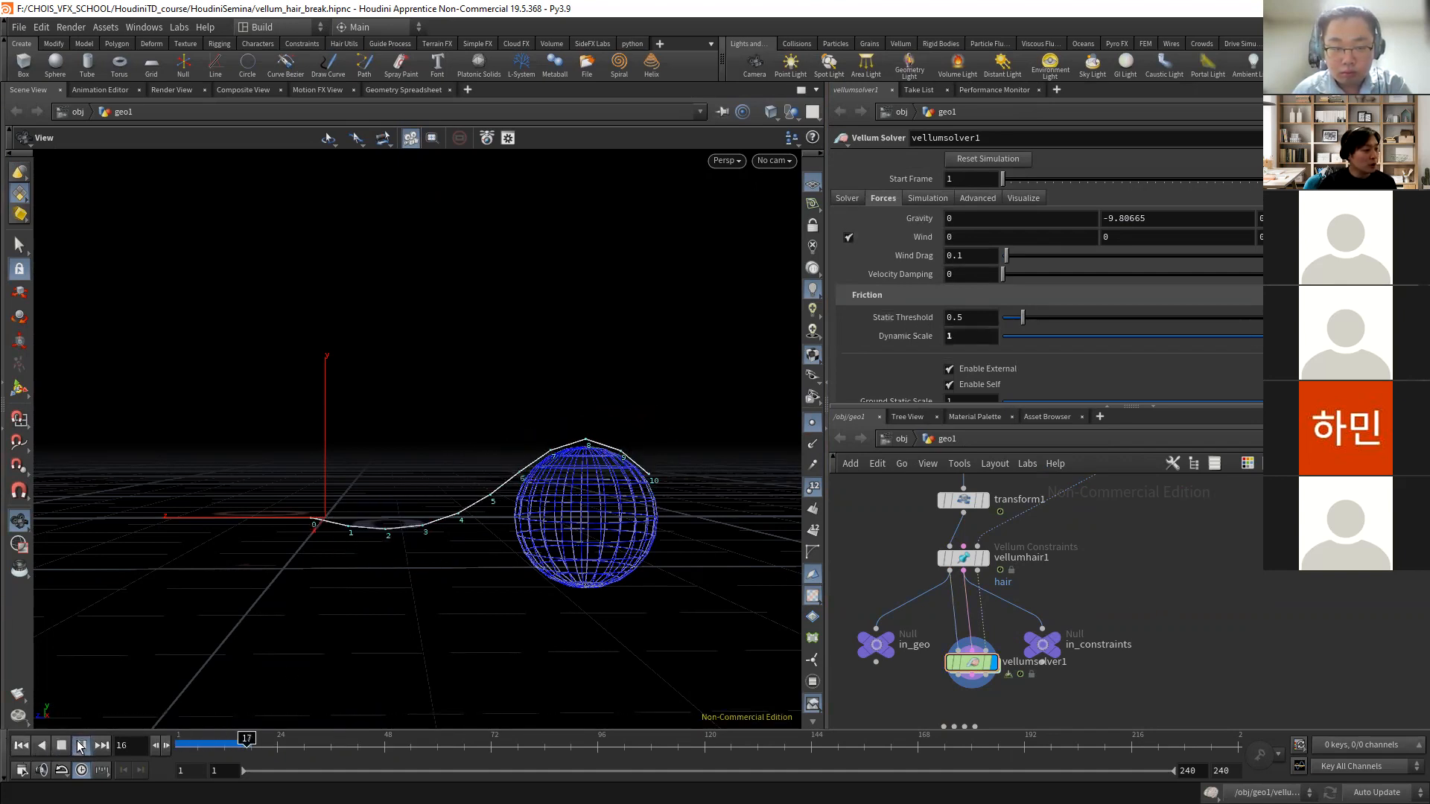
pyautogui.click(62, 746)
pyautogui.click(21, 746)
# - Try a friction Static Threshold of 1 on vellumsolver1, play the simulation and rewind it
pyautogui.doubleClick(967, 317)
pyautogui.write('1')
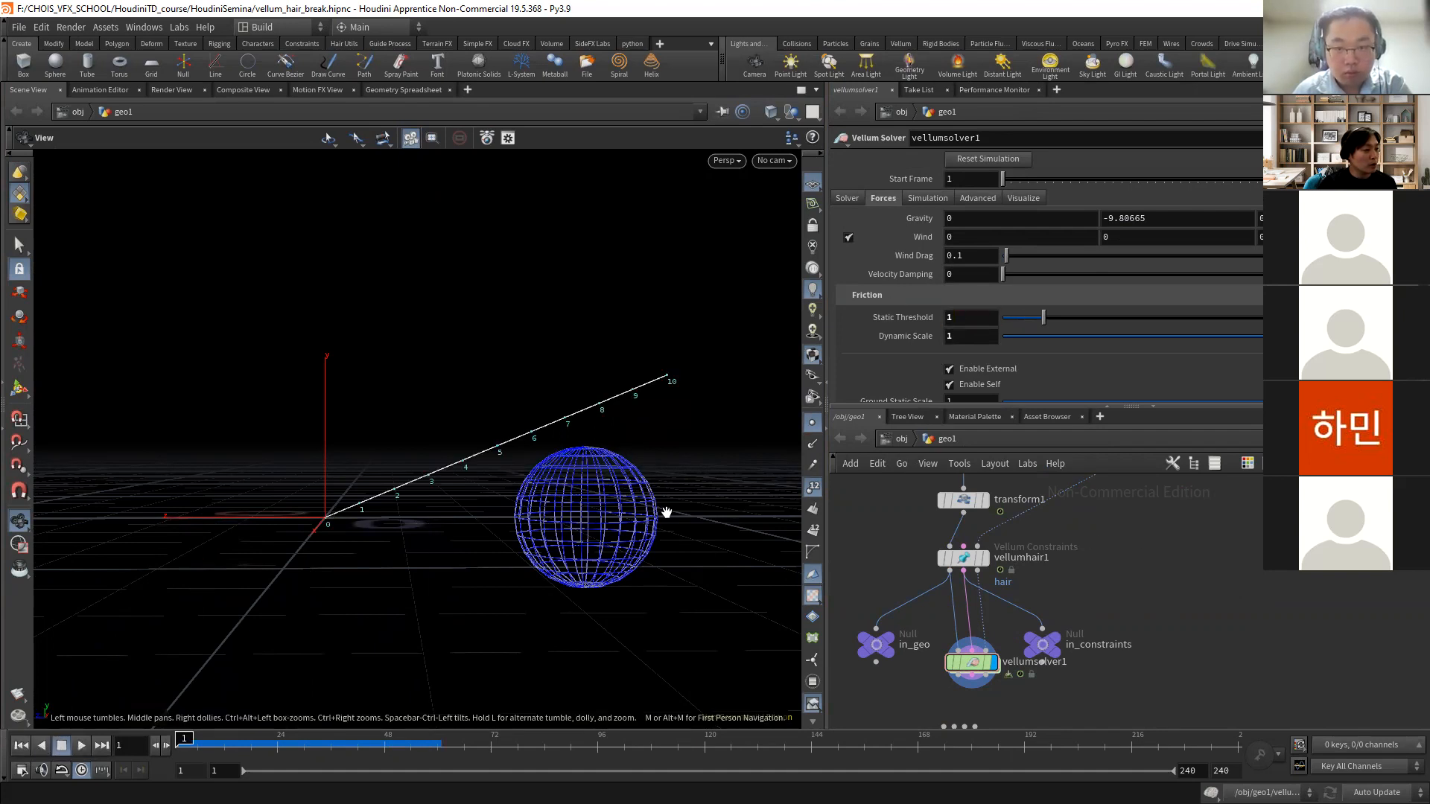
pyautogui.click(81, 746)
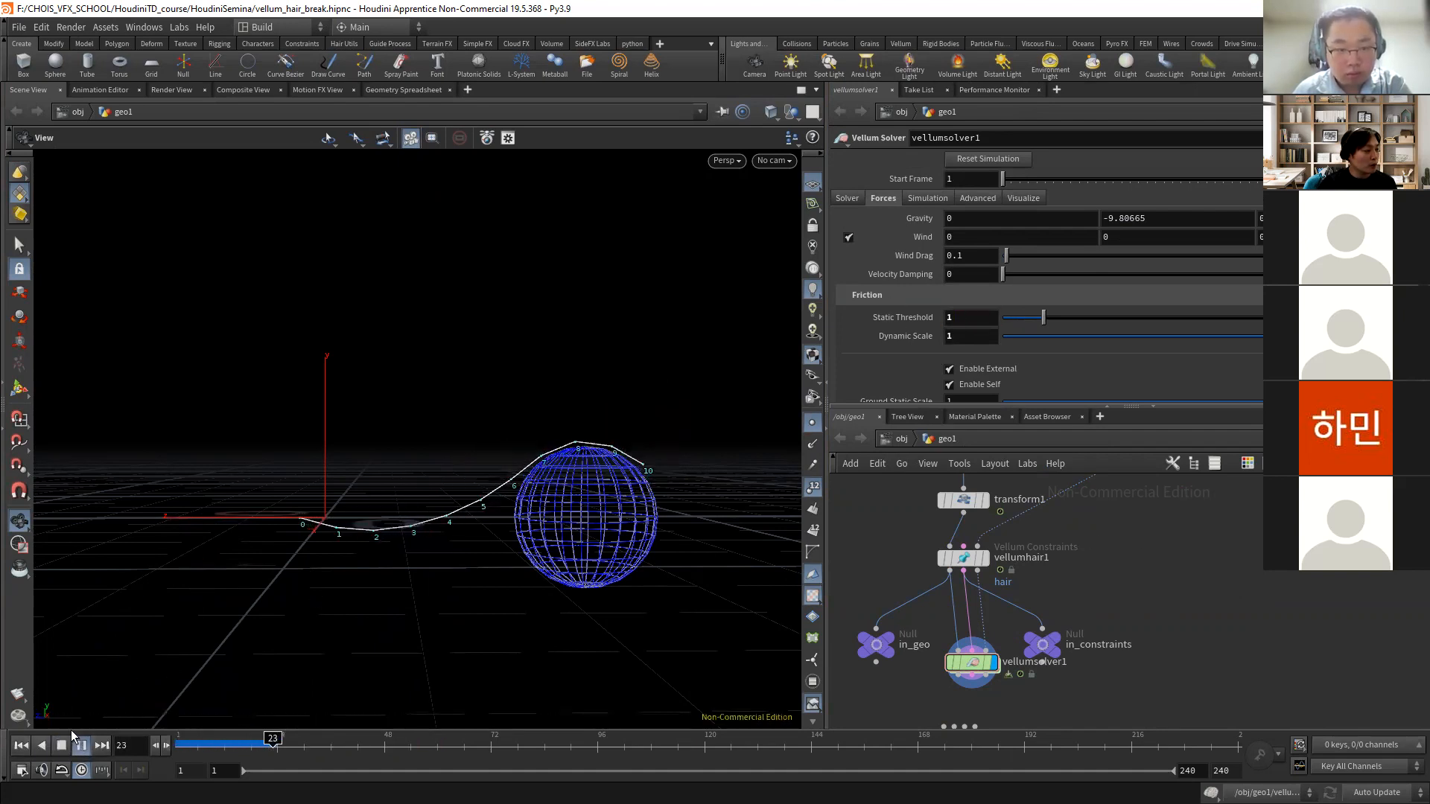
pyautogui.click(62, 746)
pyautogui.click(21, 745)
# - Set the friction Static Threshold of vellumsolver1 to 0.18 and replay the simulation from the first frame
pyautogui.click(1011, 322)
pyautogui.click(81, 745)
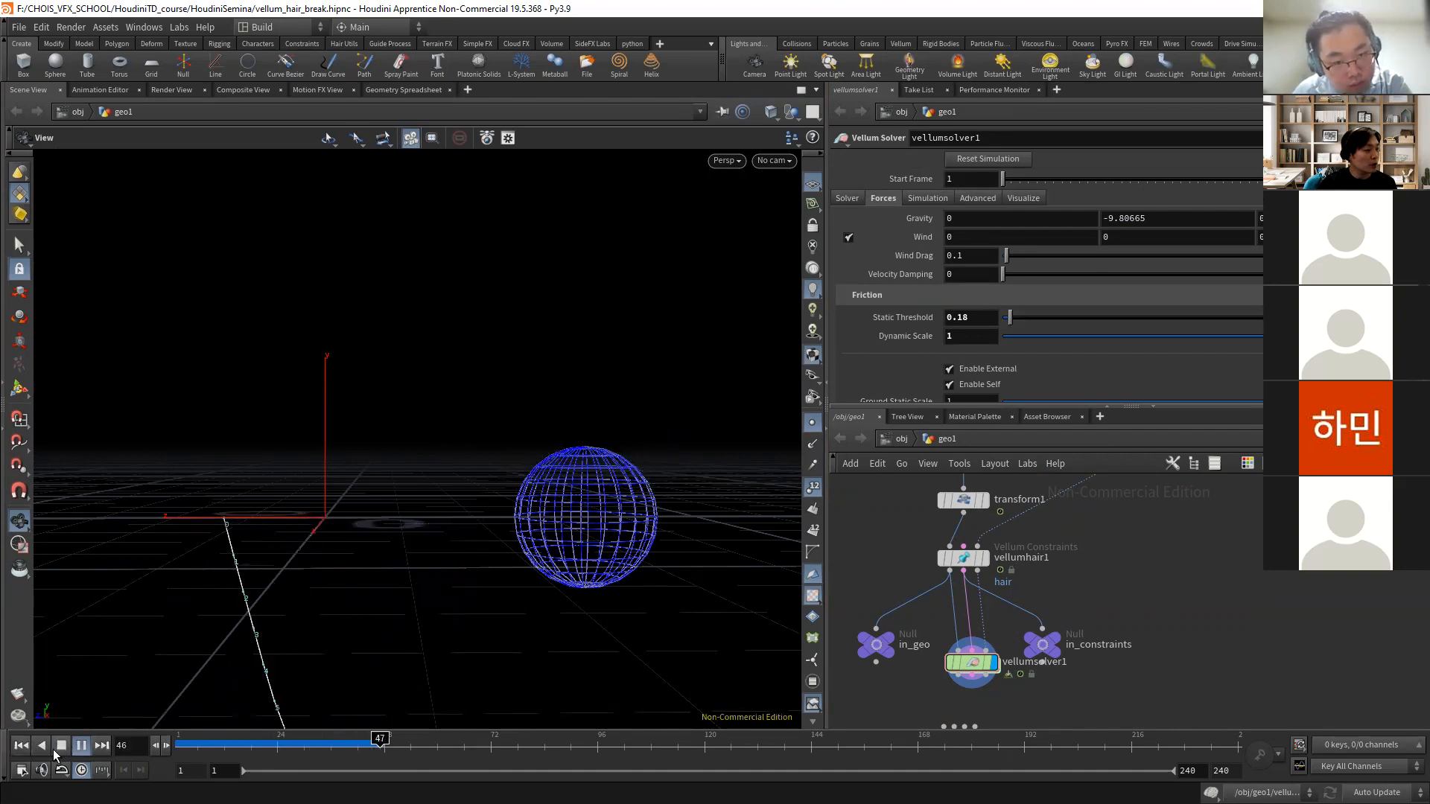
pyautogui.click(61, 746)
pyautogui.click(22, 746)
pyautogui.click(81, 747)
pyautogui.click(80, 747)
# - Look over the sphere1 collider and the vellumhair1 constraint parameters
pyautogui.moveTo(1138, 478); pyautogui.dragTo(981, 589, button='middle')
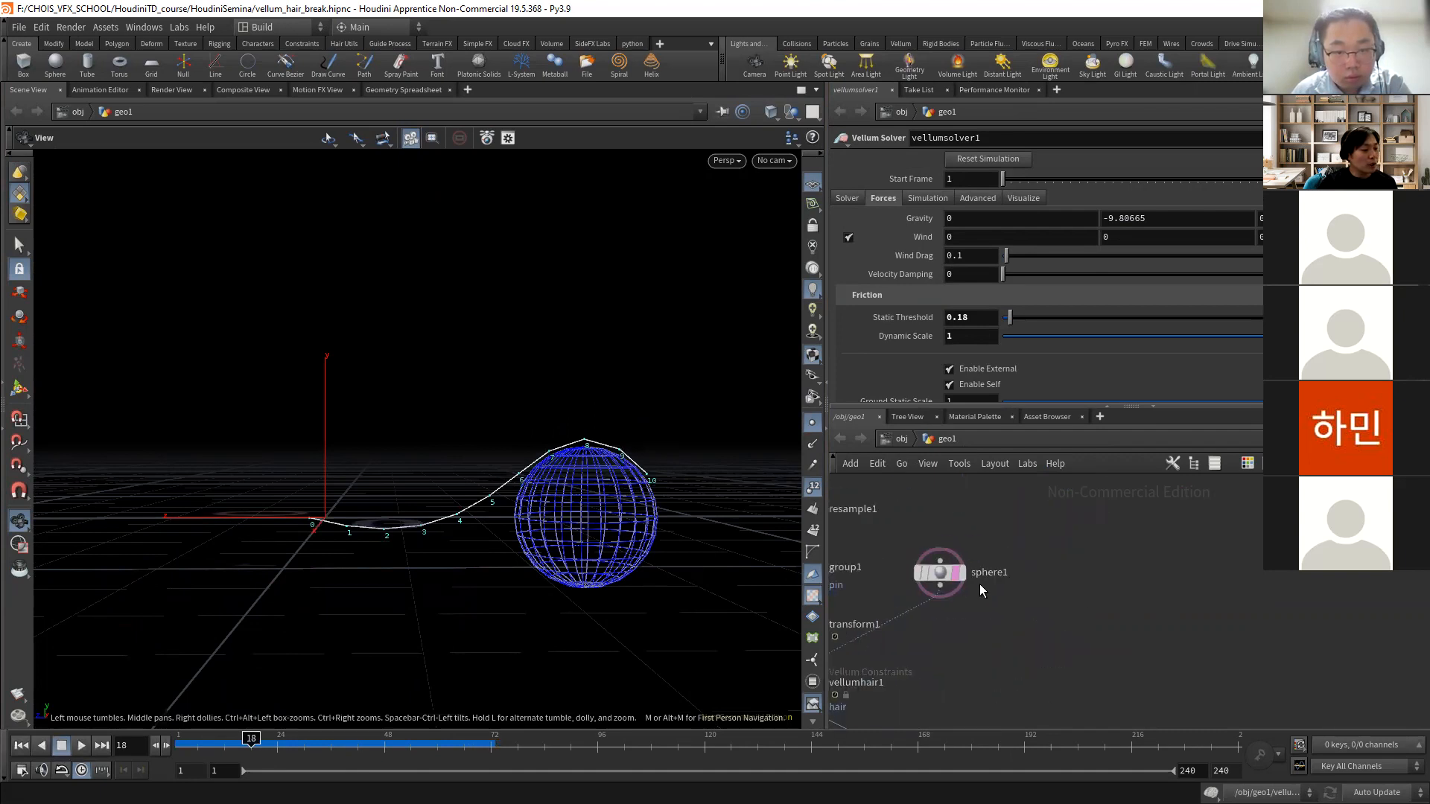
pyautogui.click(940, 573)
pyautogui.moveTo(997, 655); pyautogui.dragTo(1173, 576, button='middle')
pyautogui.moveTo(978, 593); pyautogui.dragTo(987, 588)
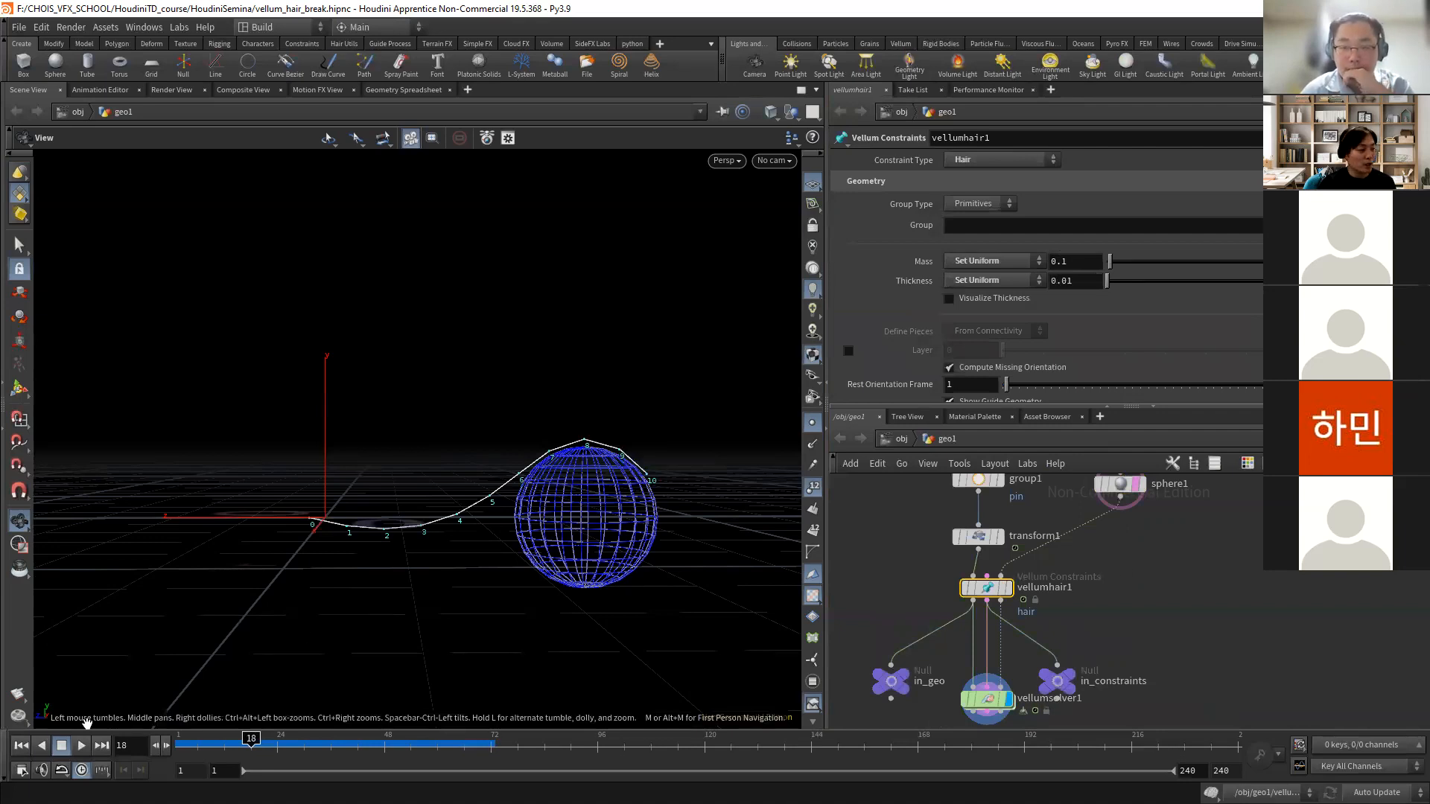
# - Rewind the simulation to the first frame and go inside the dopnet1 network
pyautogui.click(20, 745)
pyautogui.moveTo(1070, 595); pyautogui.dragTo(1035, 543, button='middle')
pyautogui.doubleClick(952, 649)
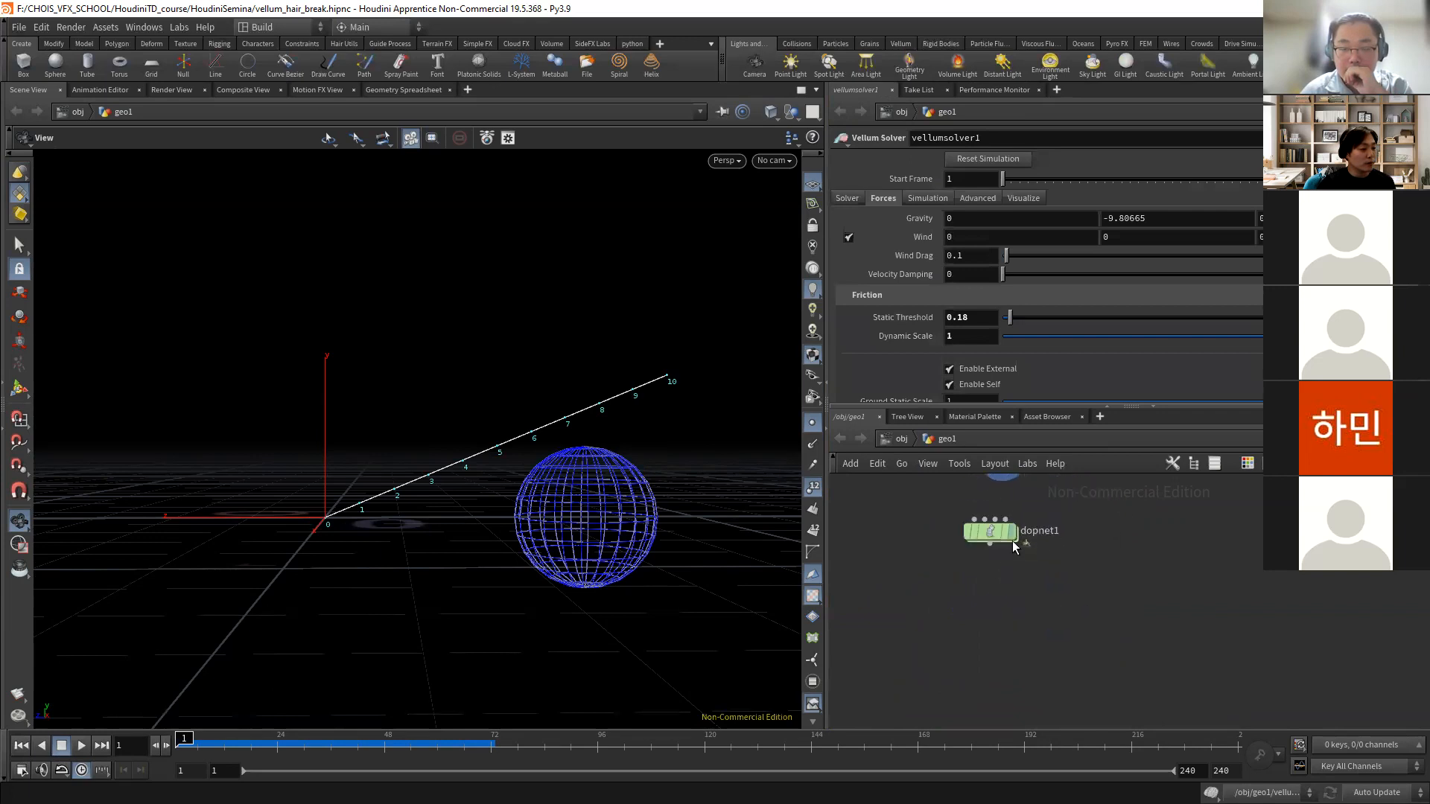
pyautogui.doubleClick(1007, 540)
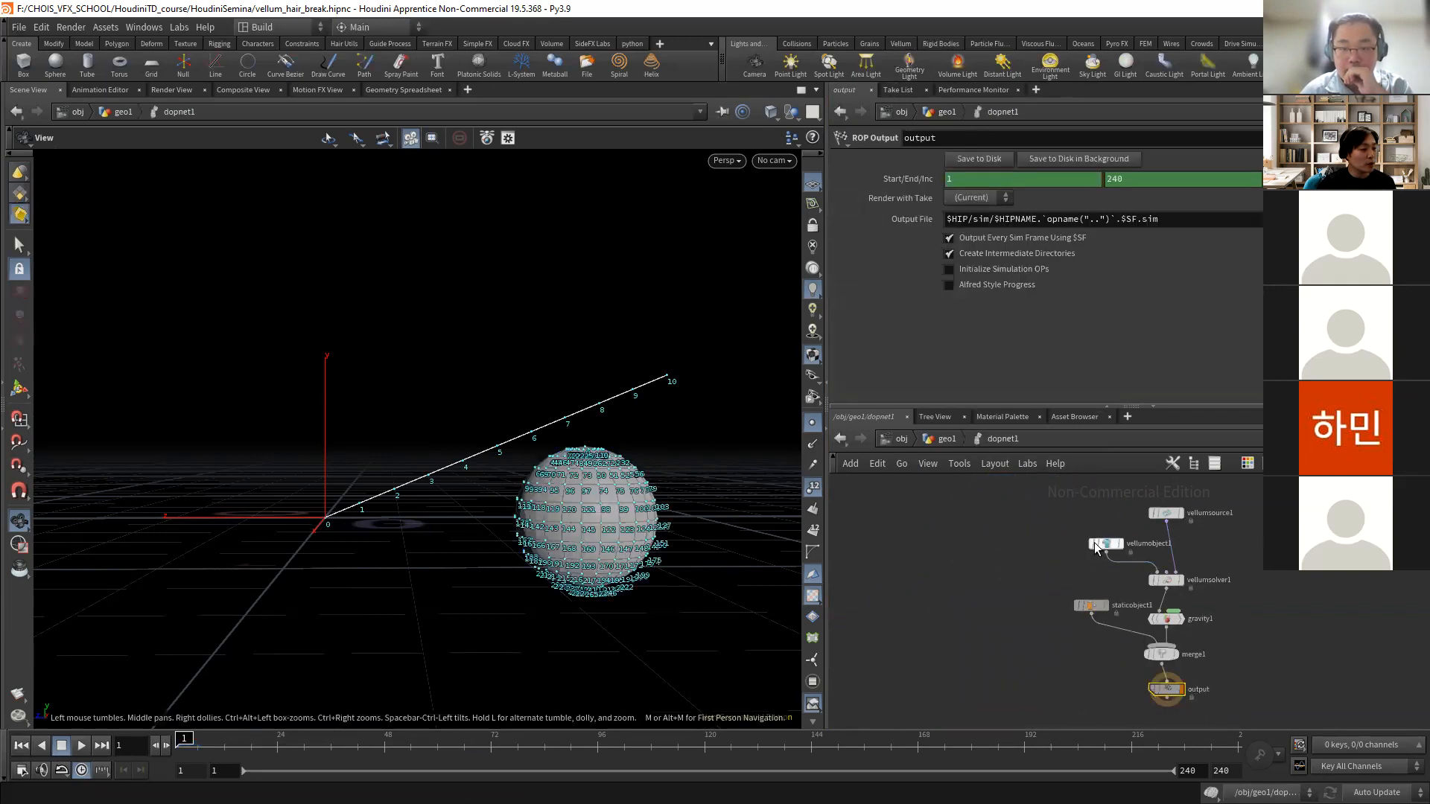
# - Hide the point numbers in the viewport and rewind the DOP simulation to frame 1
pyautogui.click(813, 487)
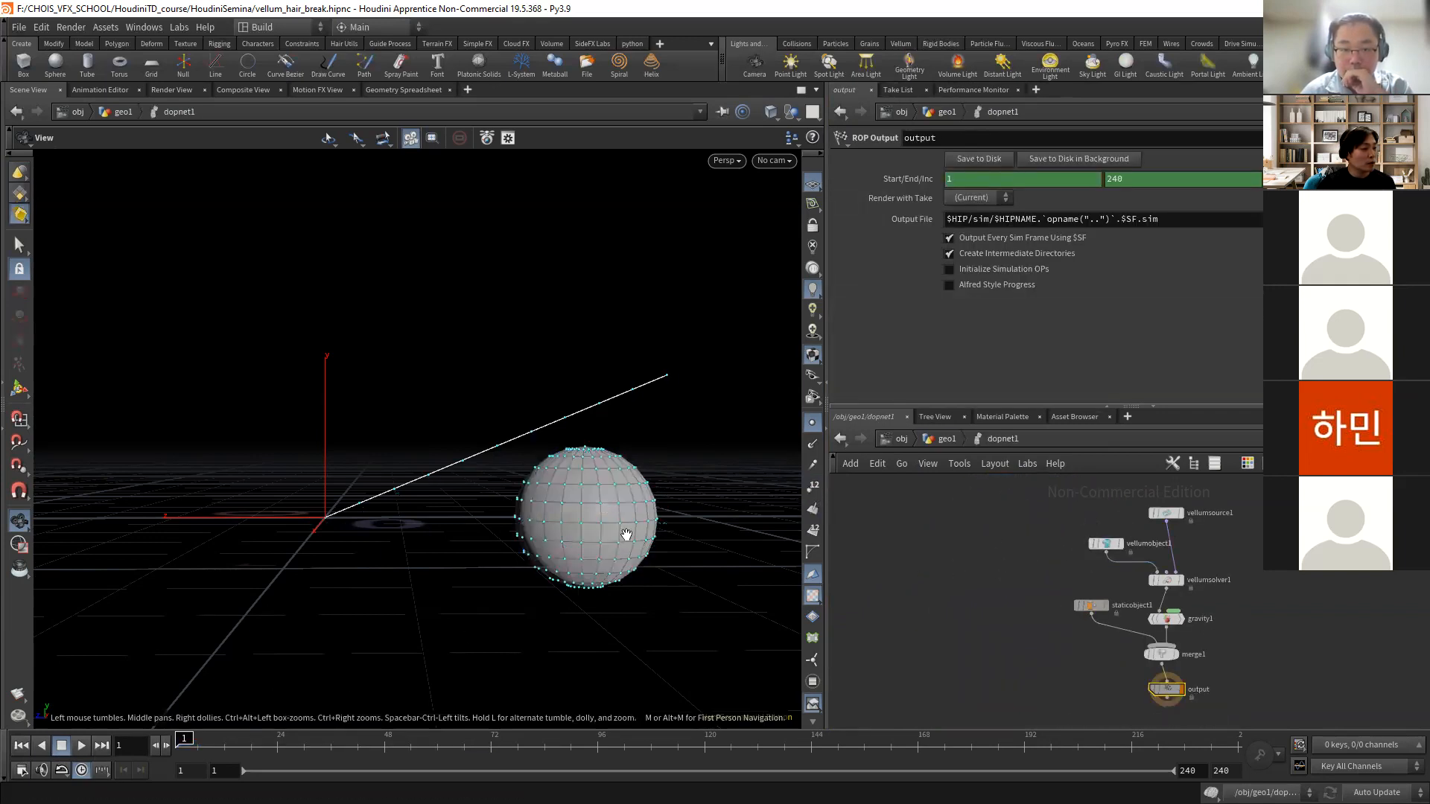
pyautogui.click(61, 743)
pyautogui.click(20, 746)
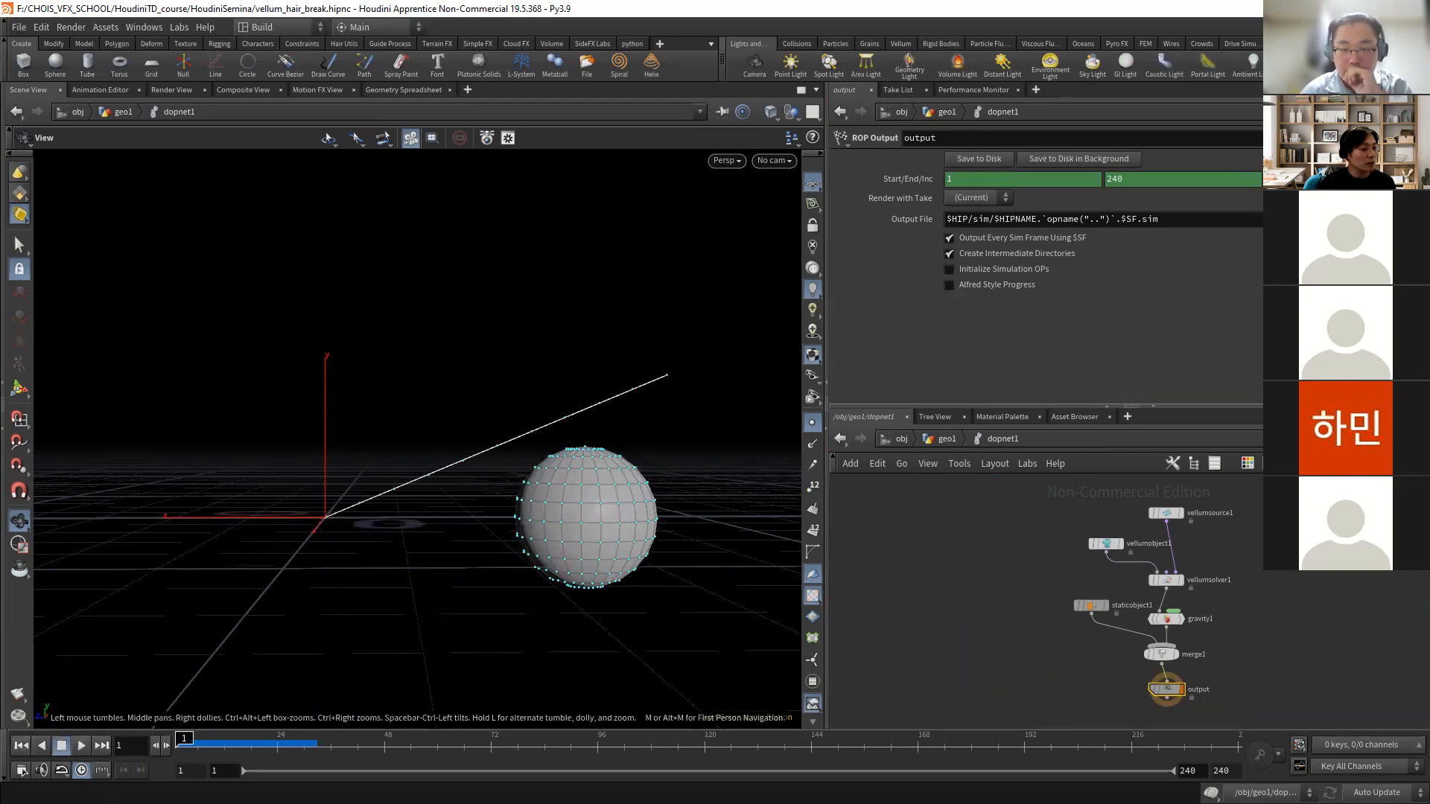
# - Set the friction Dynamic Scale of the vellumsolver1 node inside dopnet1 to 1
pyautogui.click(1166, 580)
pyautogui.scroll(-4, 901, 336)
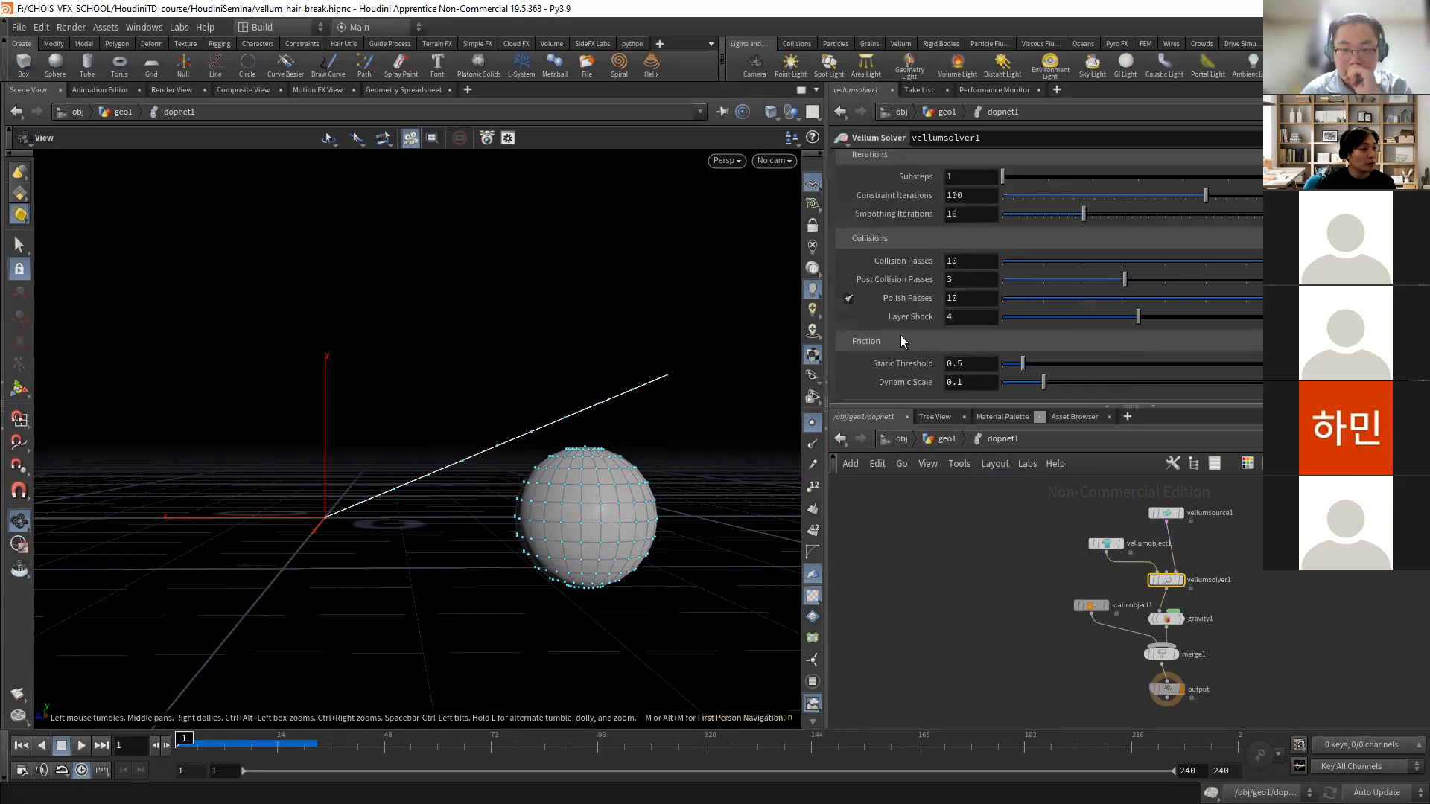
pyautogui.write('1')
pyautogui.press('Return')
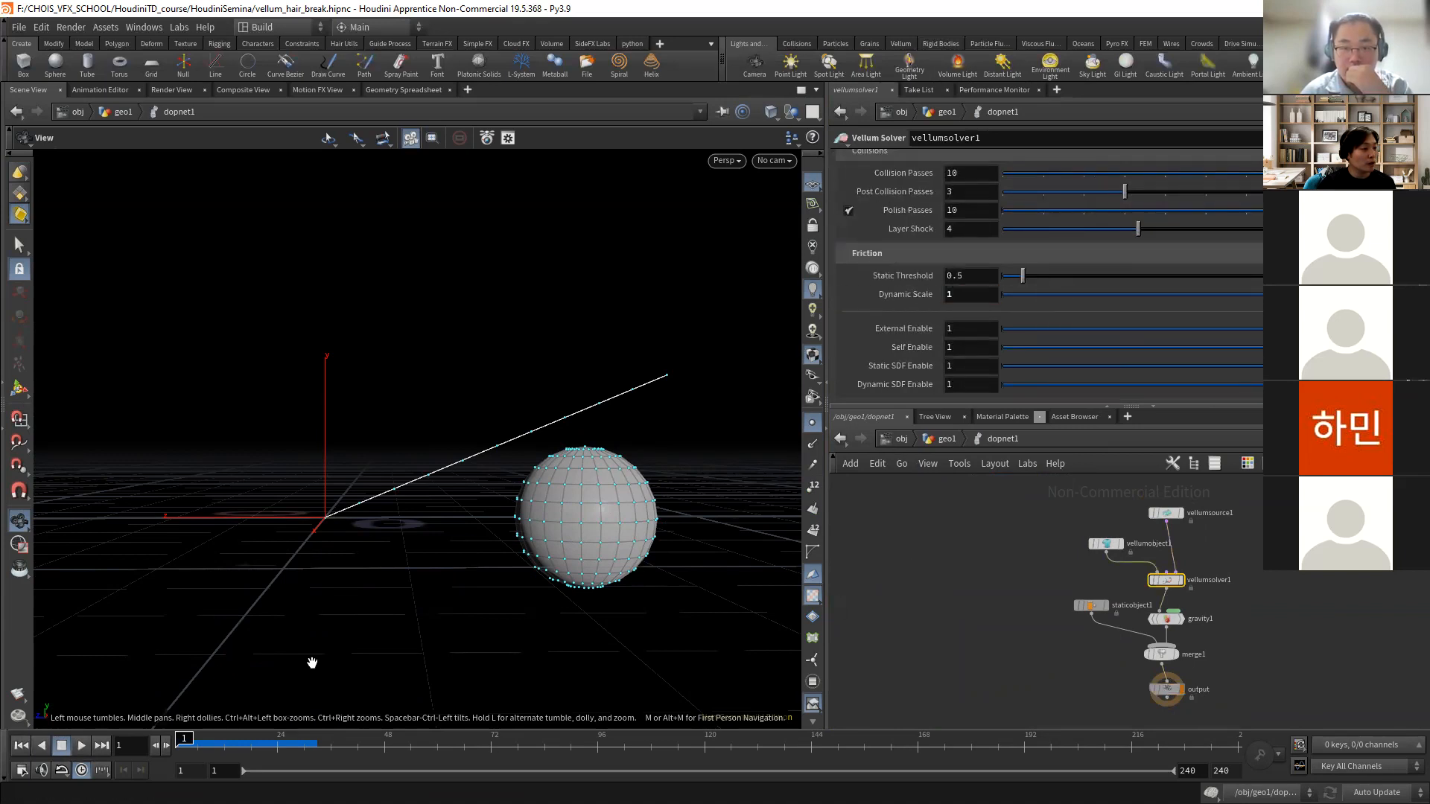
# - Play the DOP simulation to test the friction change, and return to the geo1 network
pyautogui.click(82, 746)
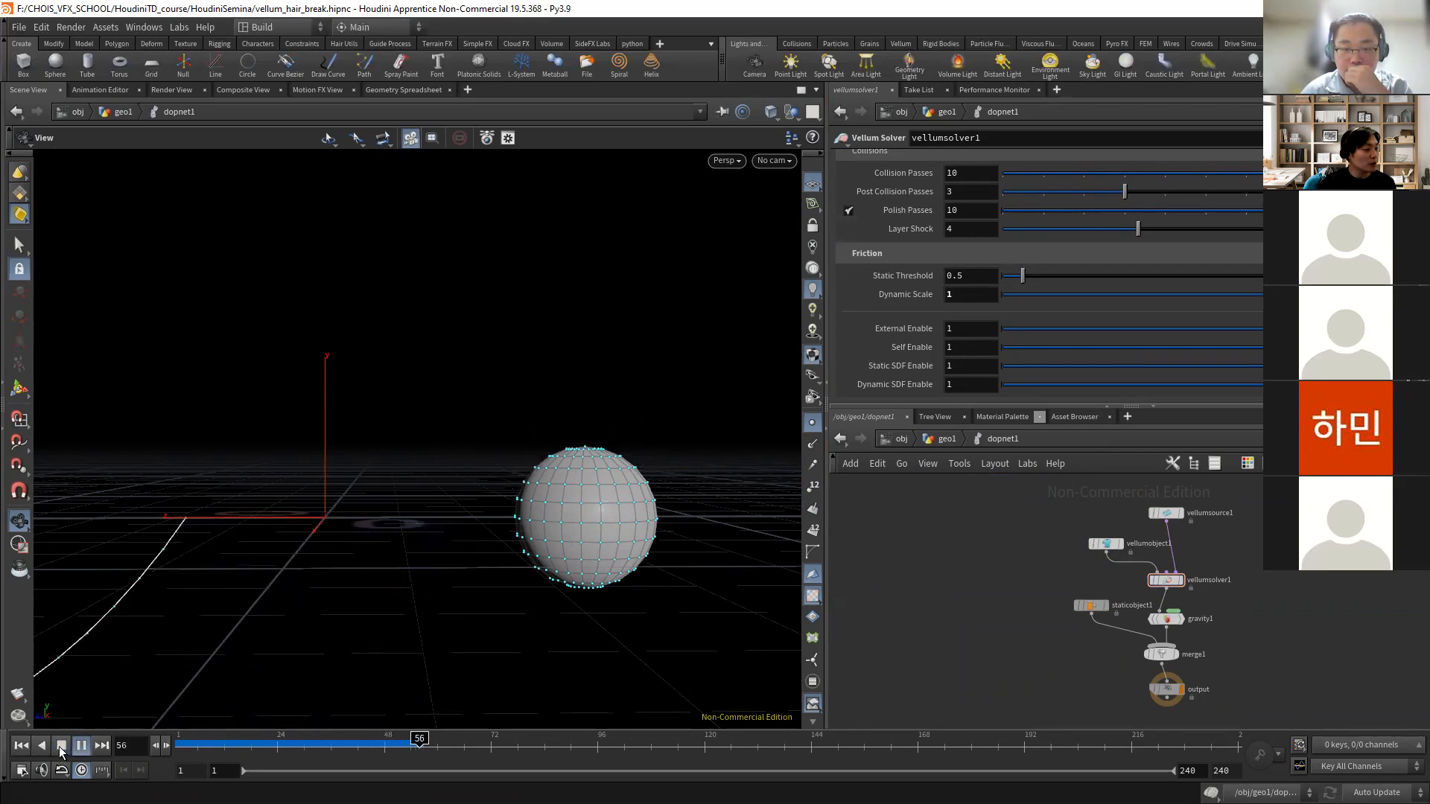
pyautogui.click(65, 745)
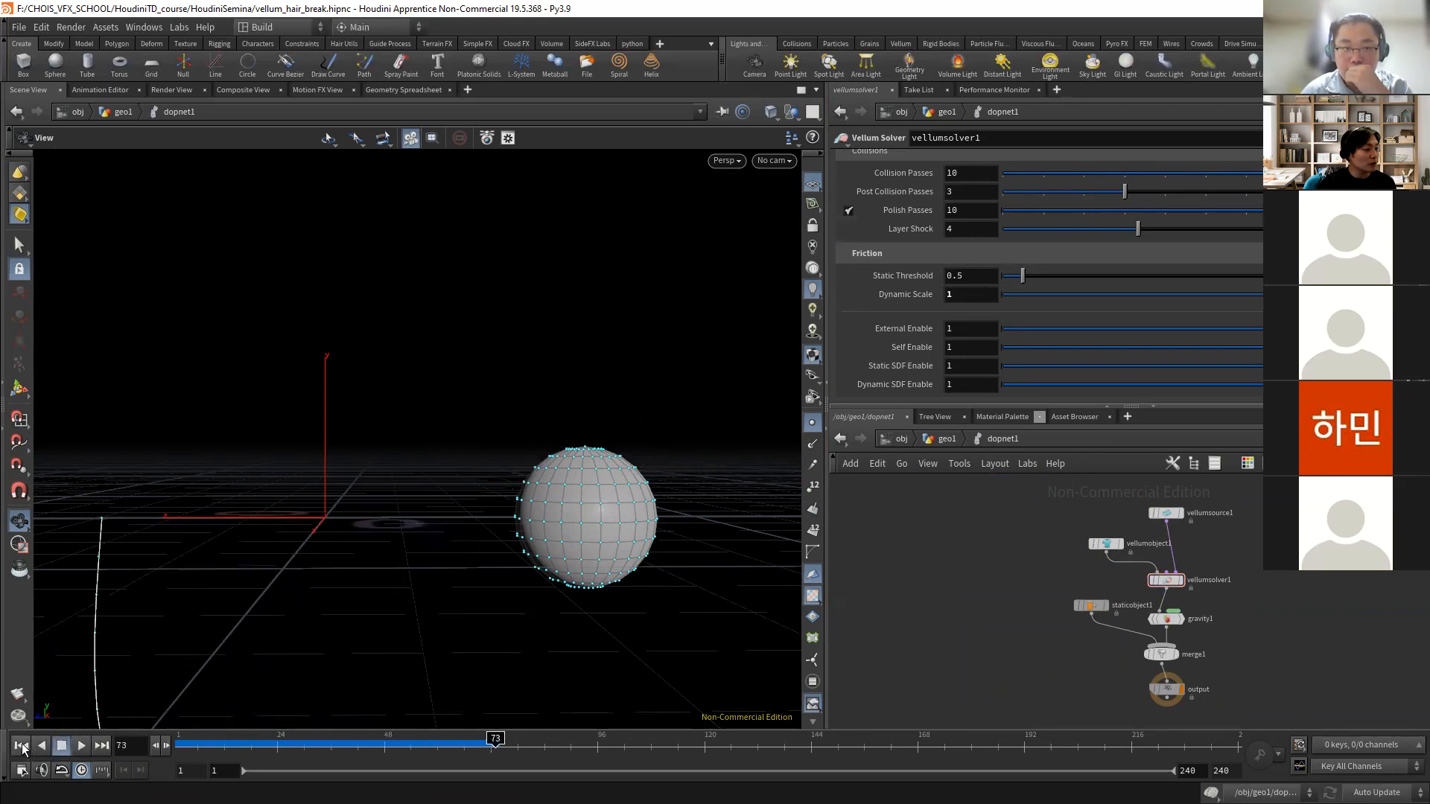
pyautogui.click(948, 440)
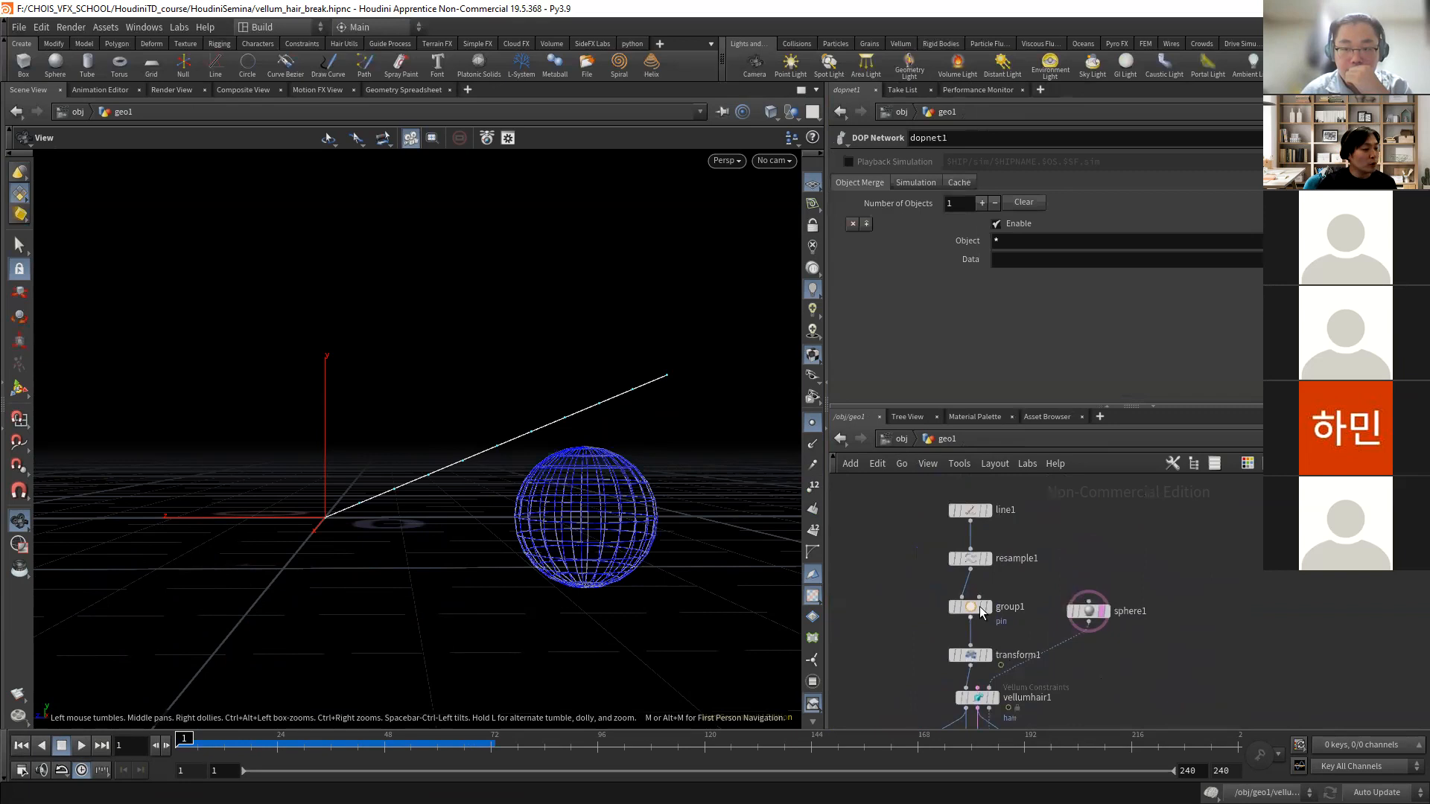
# - Display the resample1 node of the hair network and review its segment length settings
pyautogui.scroll(3, 980, 606)
pyautogui.click(947, 554)
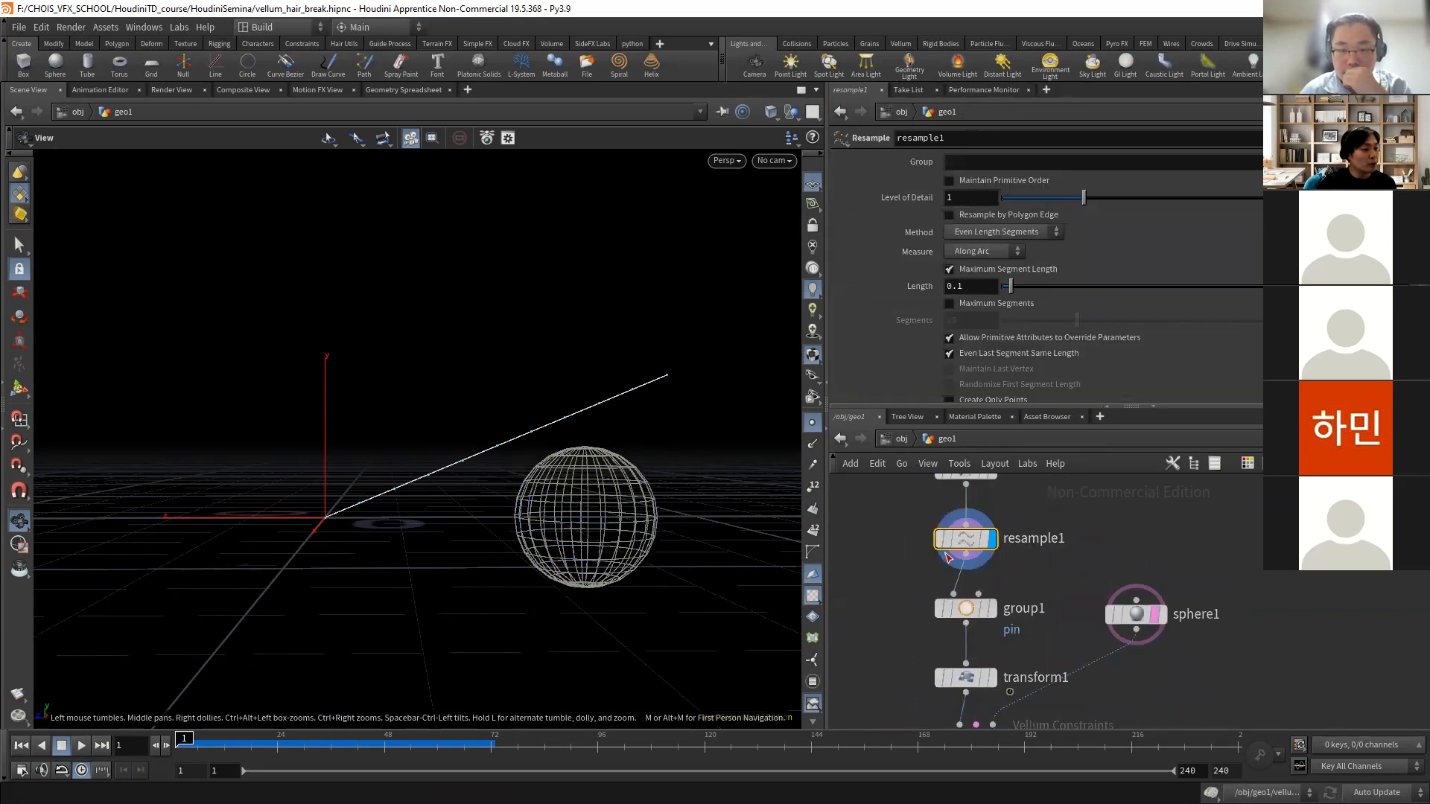
pyautogui.moveTo(962, 546)
# - Display the SOP-level vellumsolver1 node and set its friction Dynamic Scale to 10
pyautogui.moveTo(1100, 697); pyautogui.dragTo(1056, 664, button='middle')
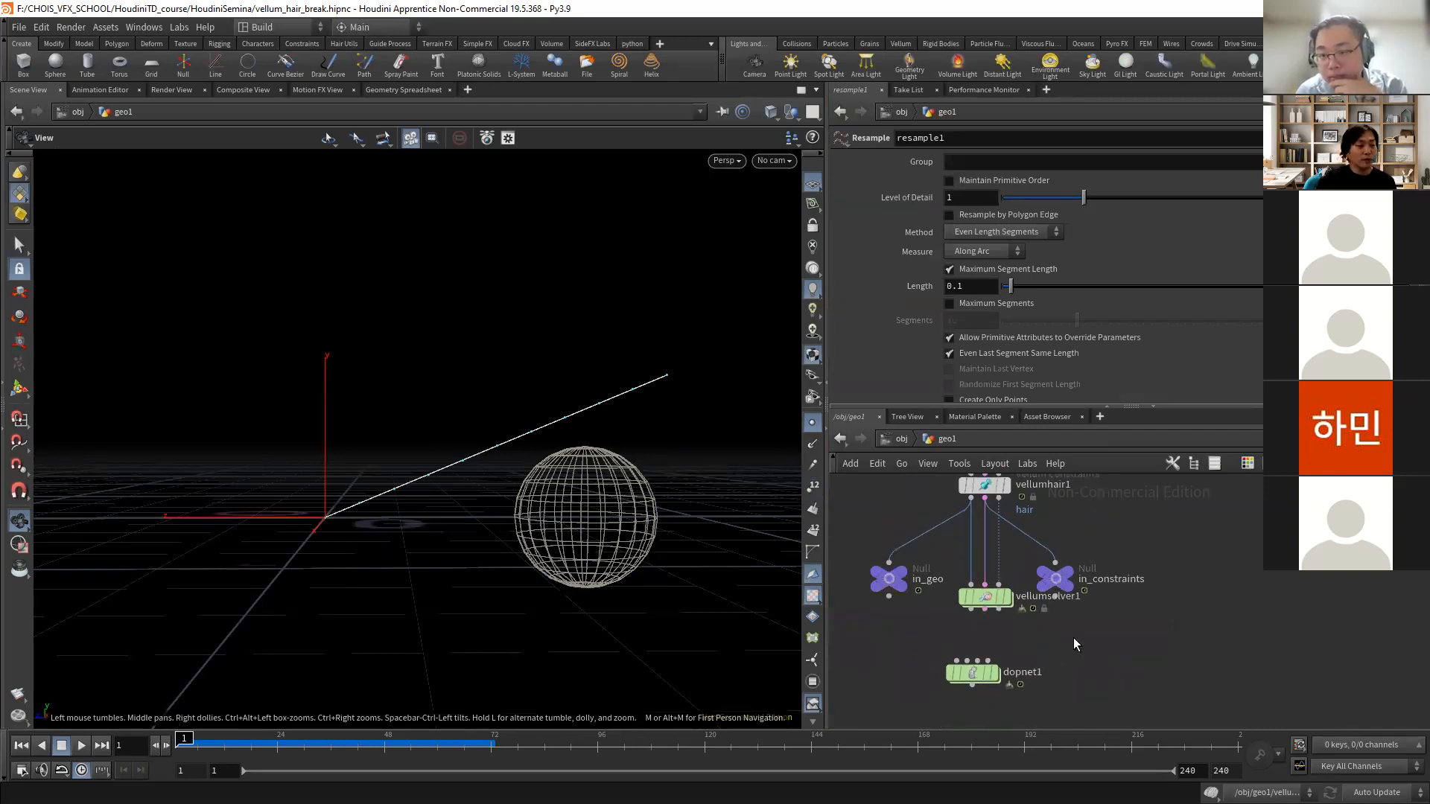
pyautogui.moveTo(1119, 561); pyautogui.dragTo(1123, 613, button='middle')
pyautogui.moveTo(991, 676); pyautogui.dragTo(991, 681)
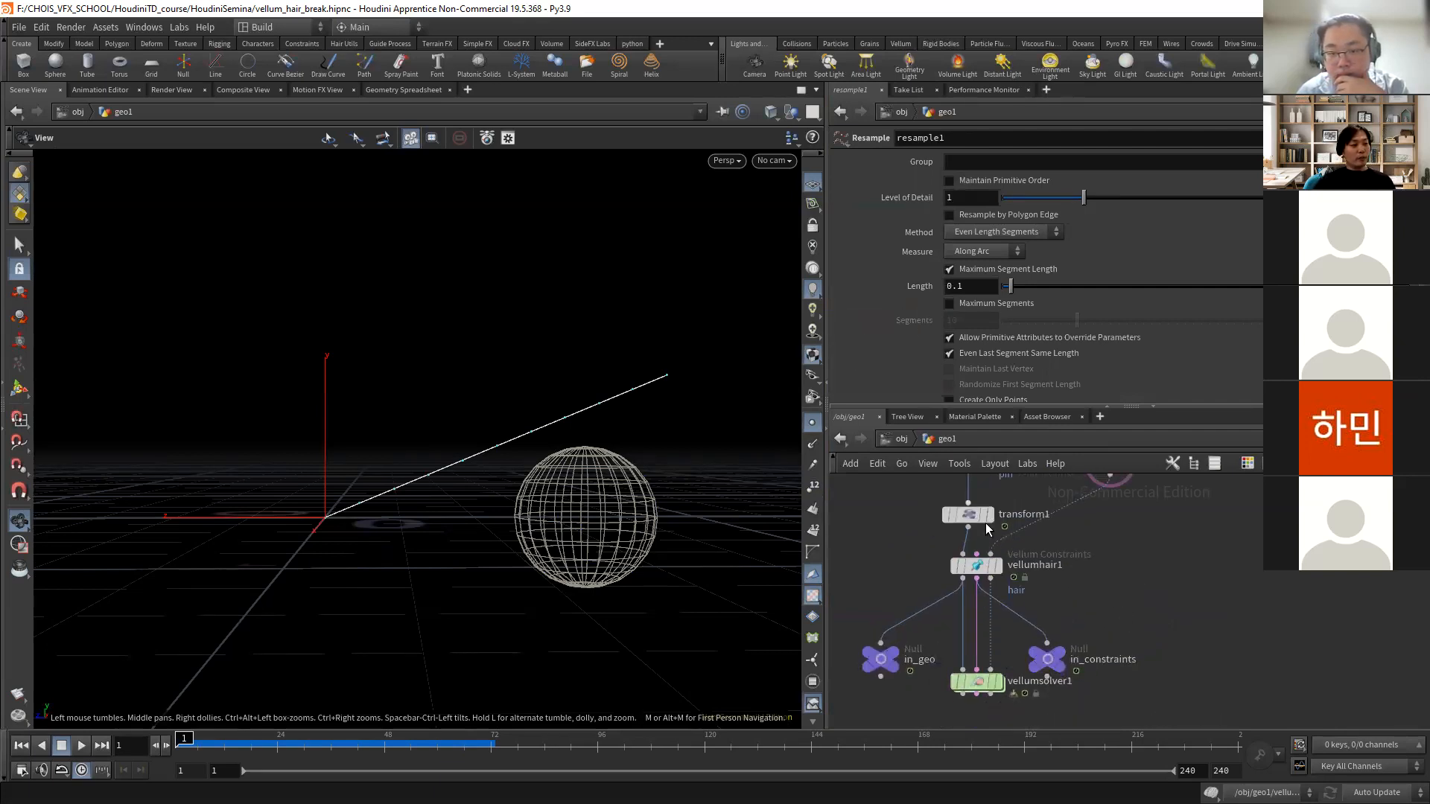
pyautogui.click(999, 682)
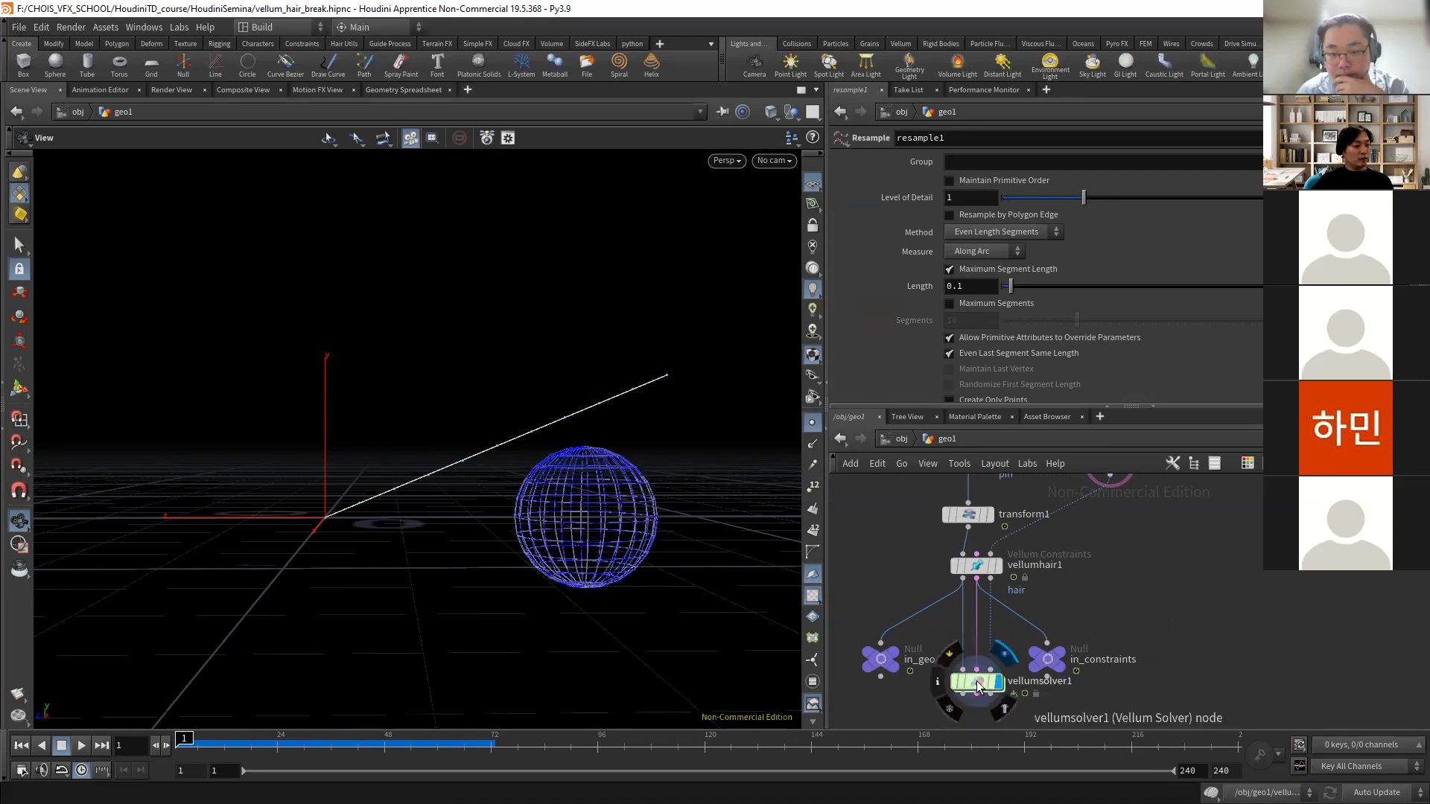
pyautogui.click(976, 680)
pyautogui.click(984, 338)
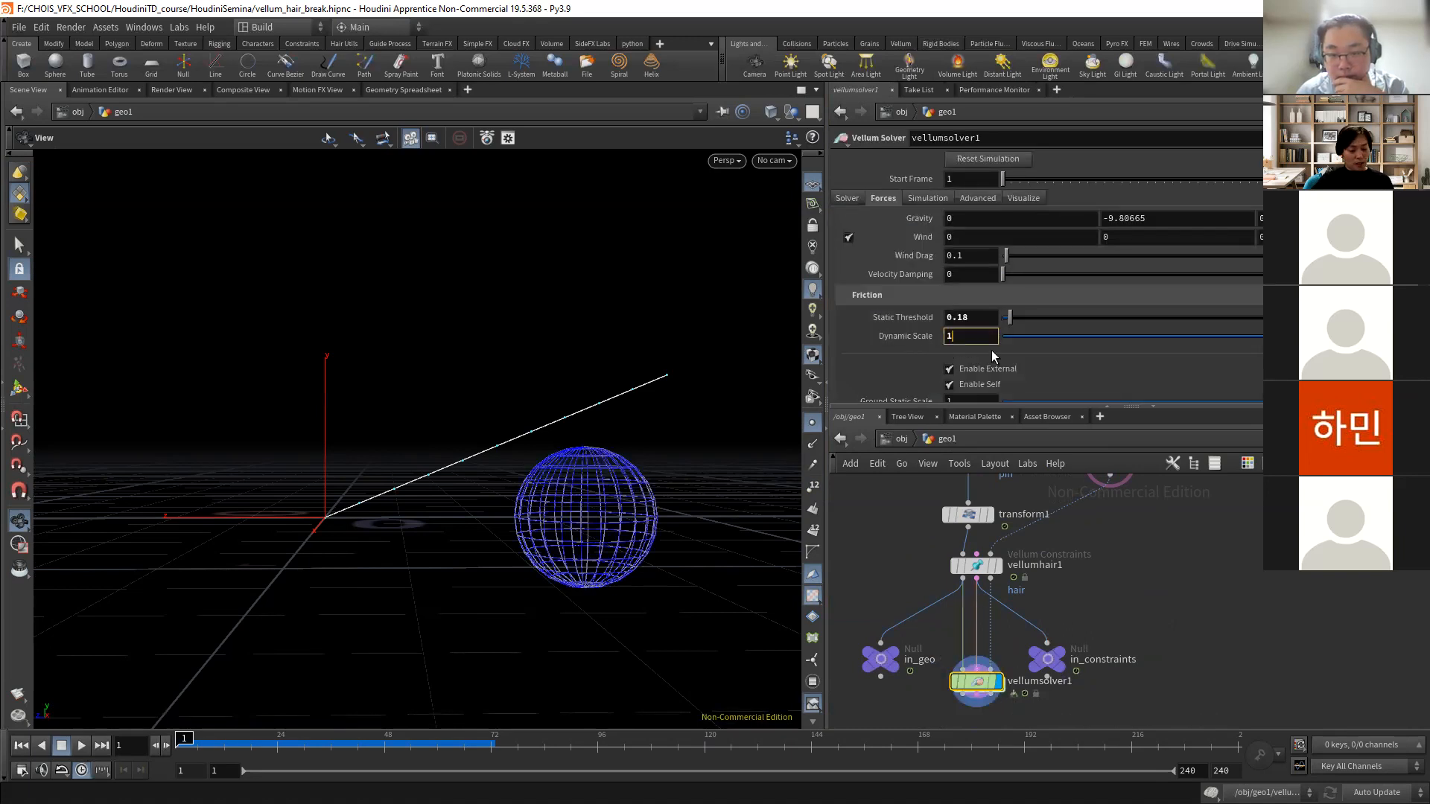
pyautogui.write('0')
pyautogui.press('Return')
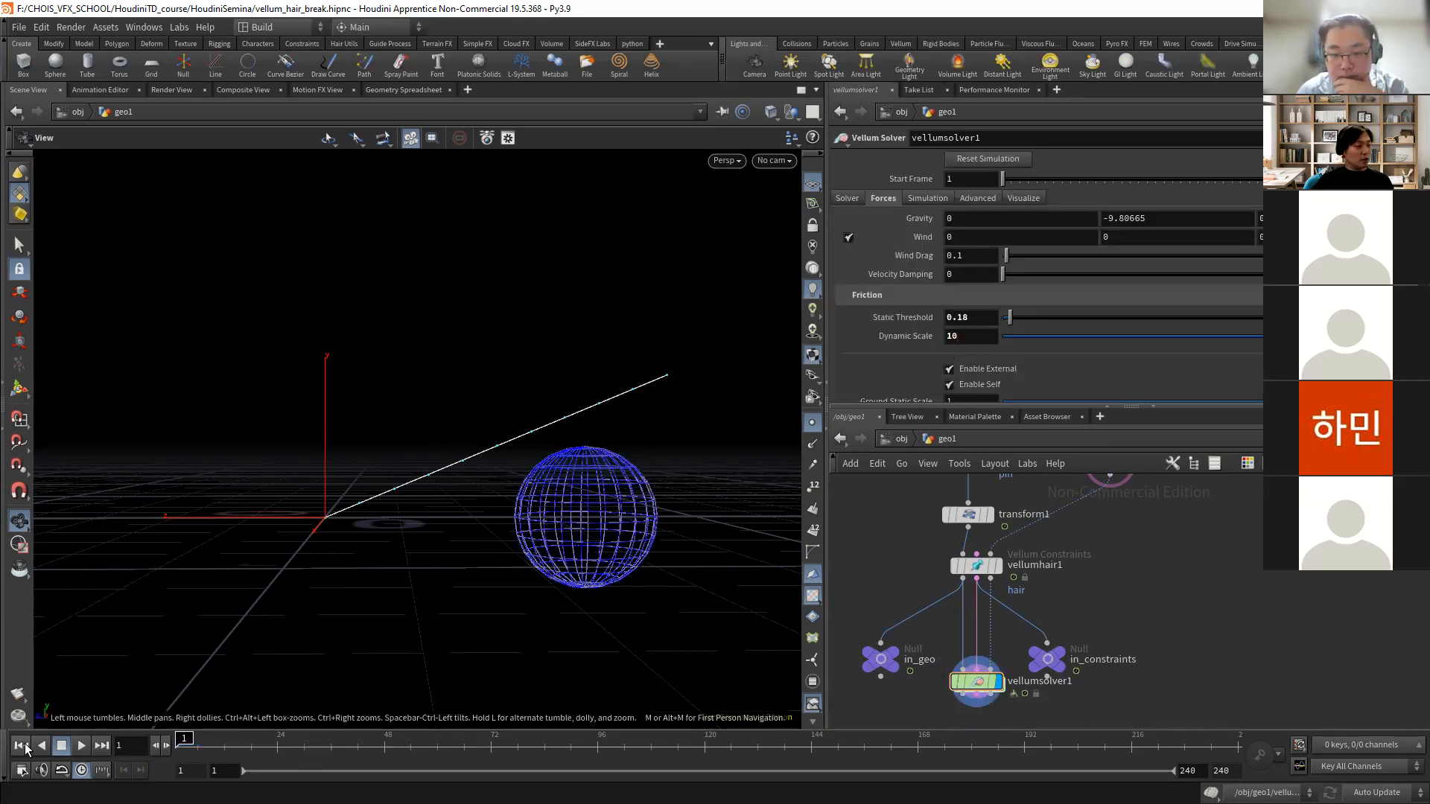
# - Play the hair simulation to test the higher friction, then stop it and rewind to the first frame
pyautogui.click(82, 745)
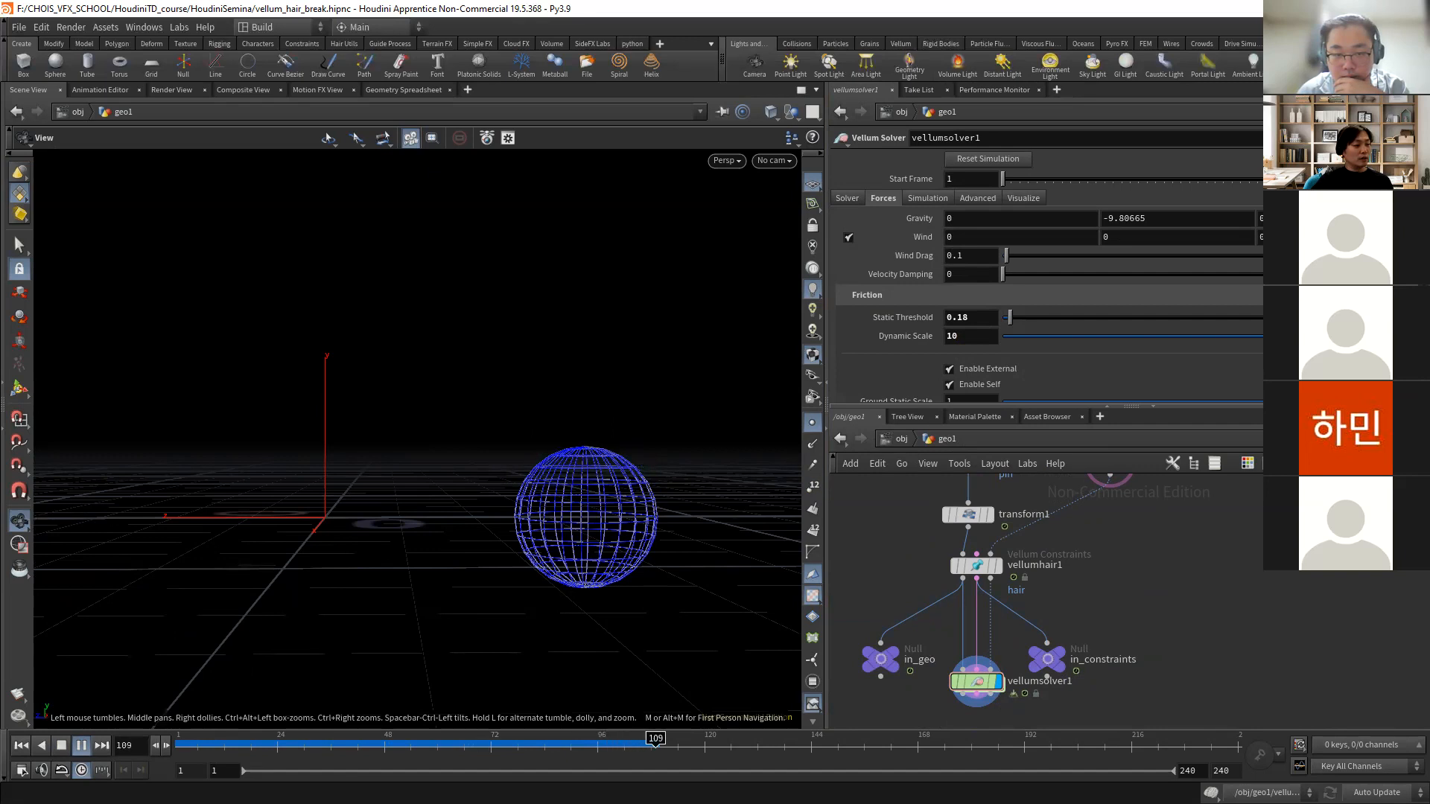
pyautogui.click(21, 746)
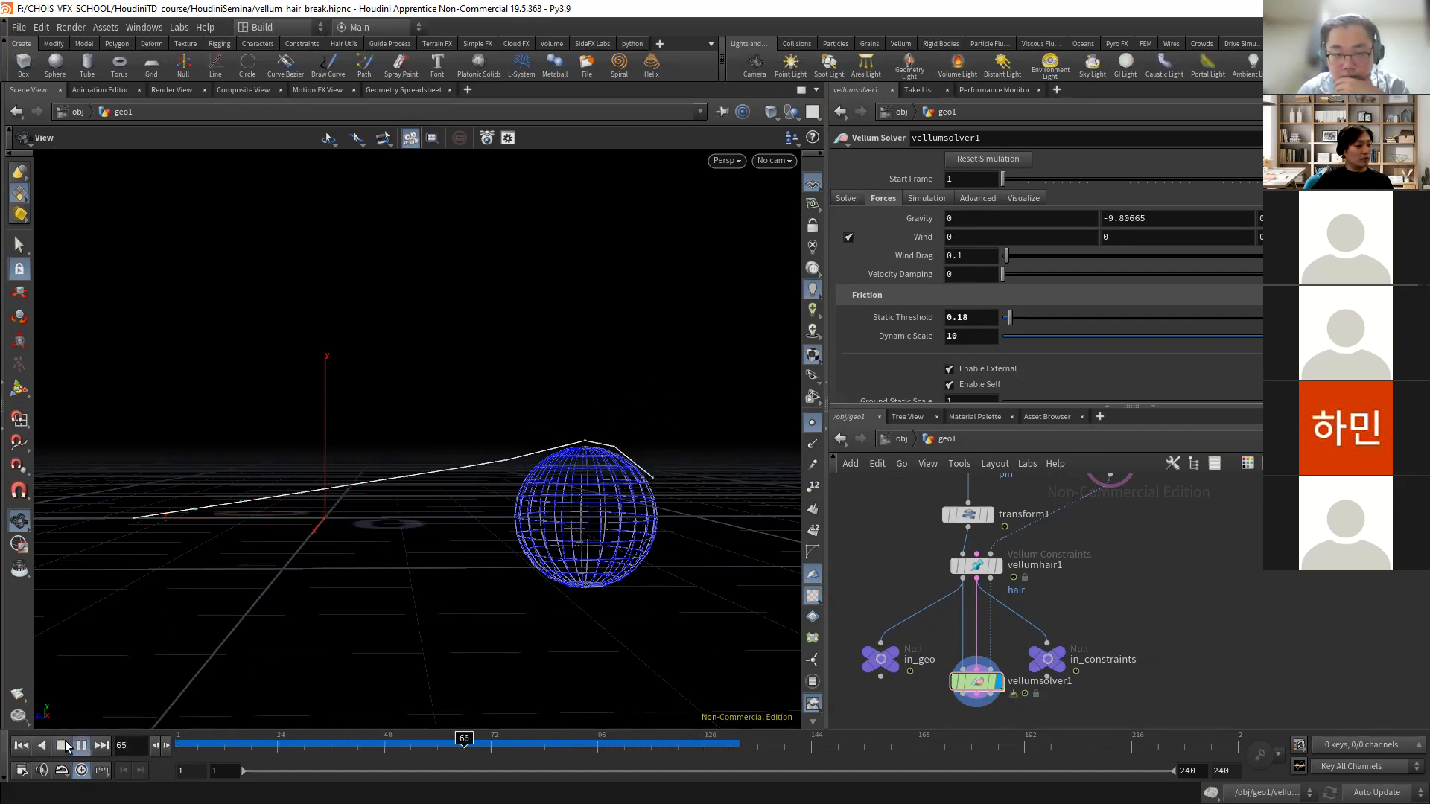
pyautogui.click(61, 746)
pyautogui.click(20, 745)
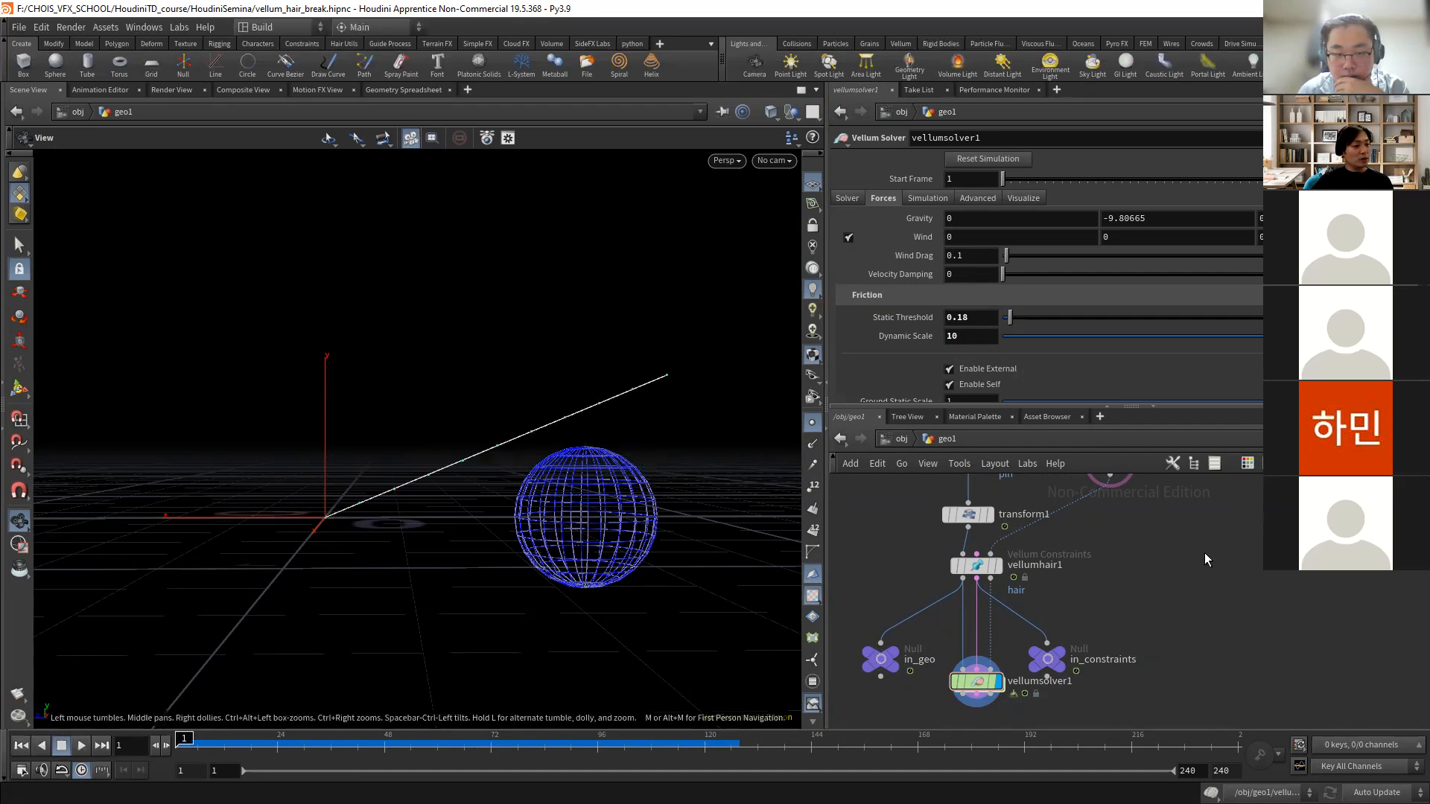
# - Set the friction Dynamic Scale of vellumsolver1 to 0.1, play the simulation to test it, and rewind to the first frame
pyautogui.click(961, 336)
pyautogui.write('0.1')
pyautogui.press('Return')
pyautogui.click(81, 745)
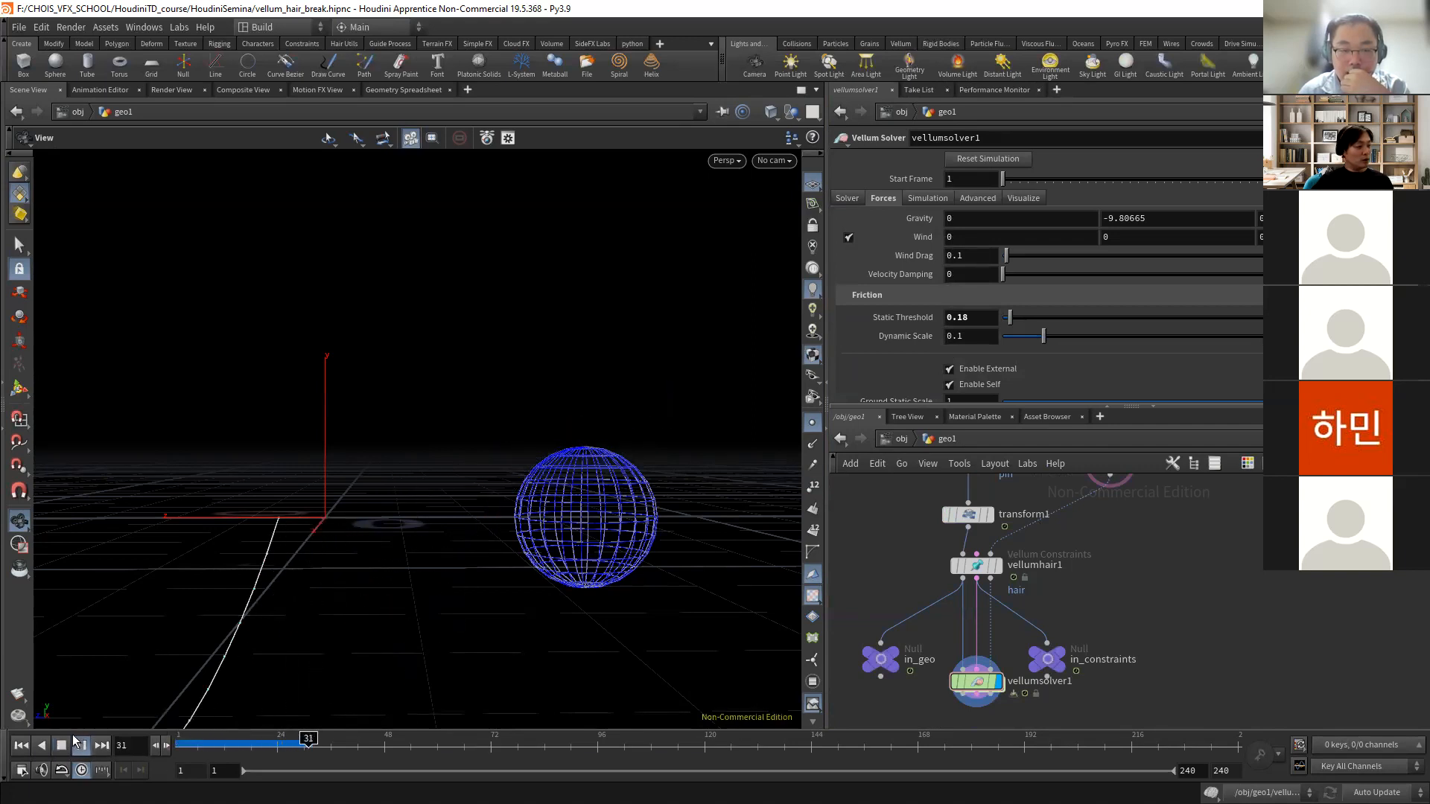
pyautogui.click(81, 746)
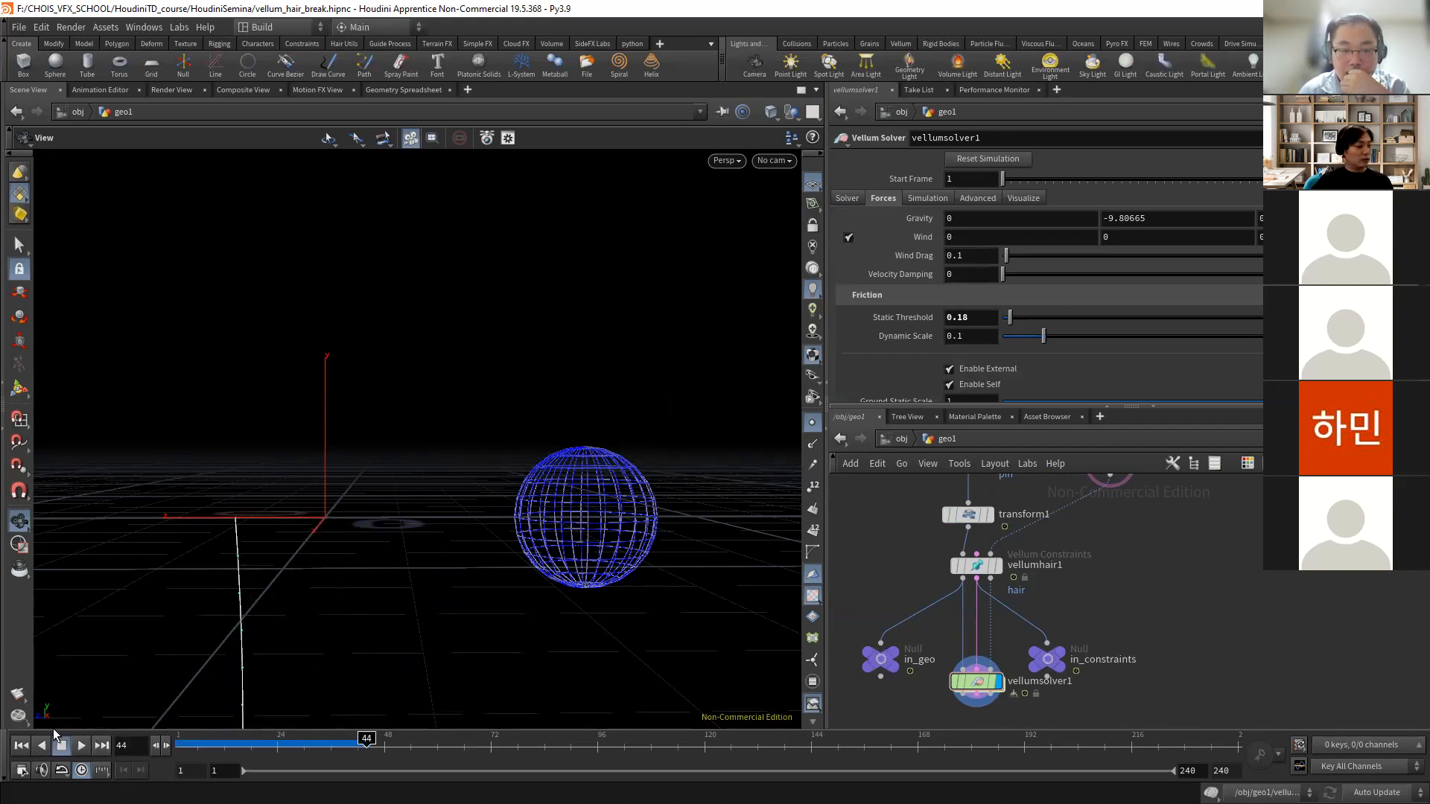
pyautogui.click(21, 745)
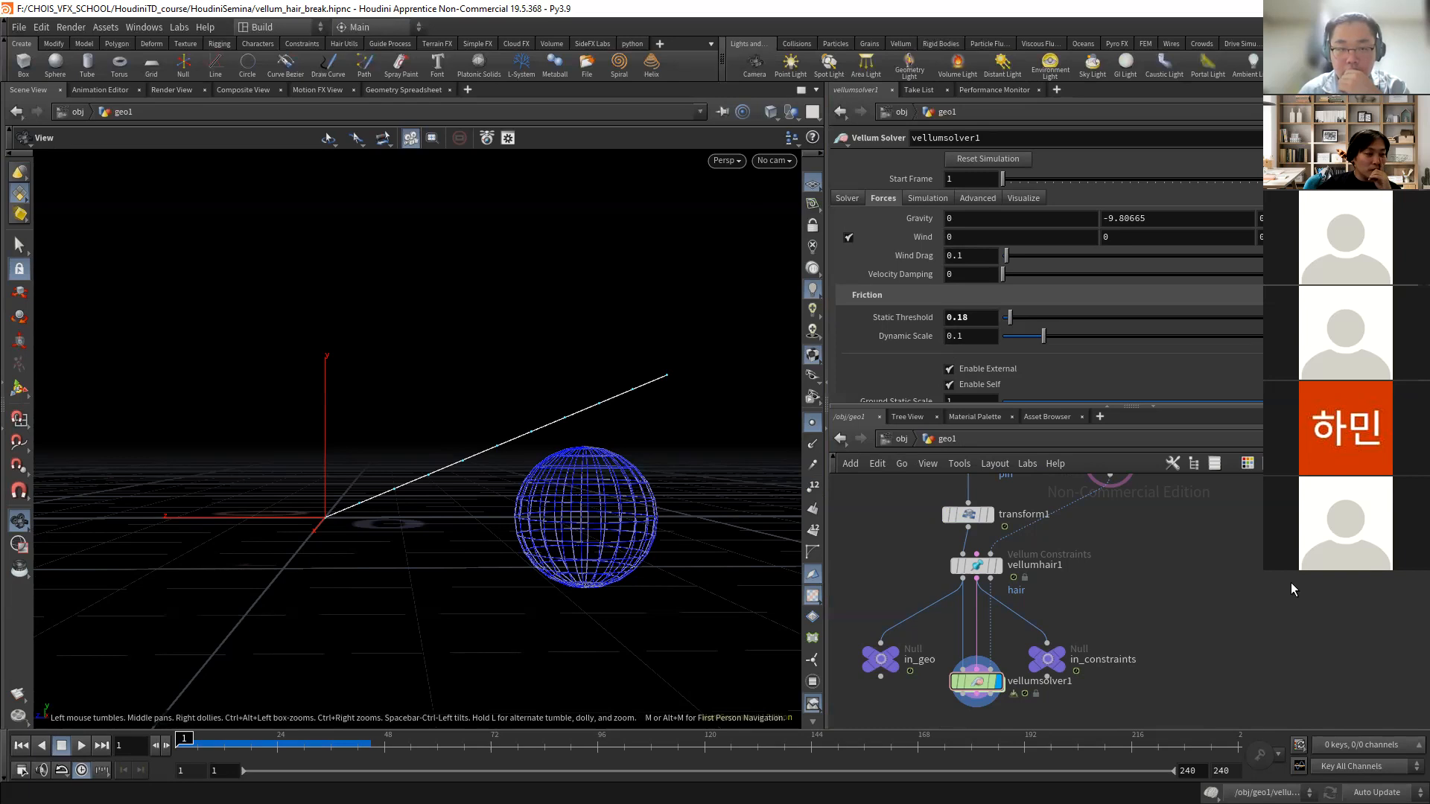
# - Close the hair scene and load RBD_for_Semina.hiplc as a limited commercial session, with the window maximized and the network editor enlarged
pyautogui.moveTo(1236, 407); pyautogui.dragTo(1232, 376)
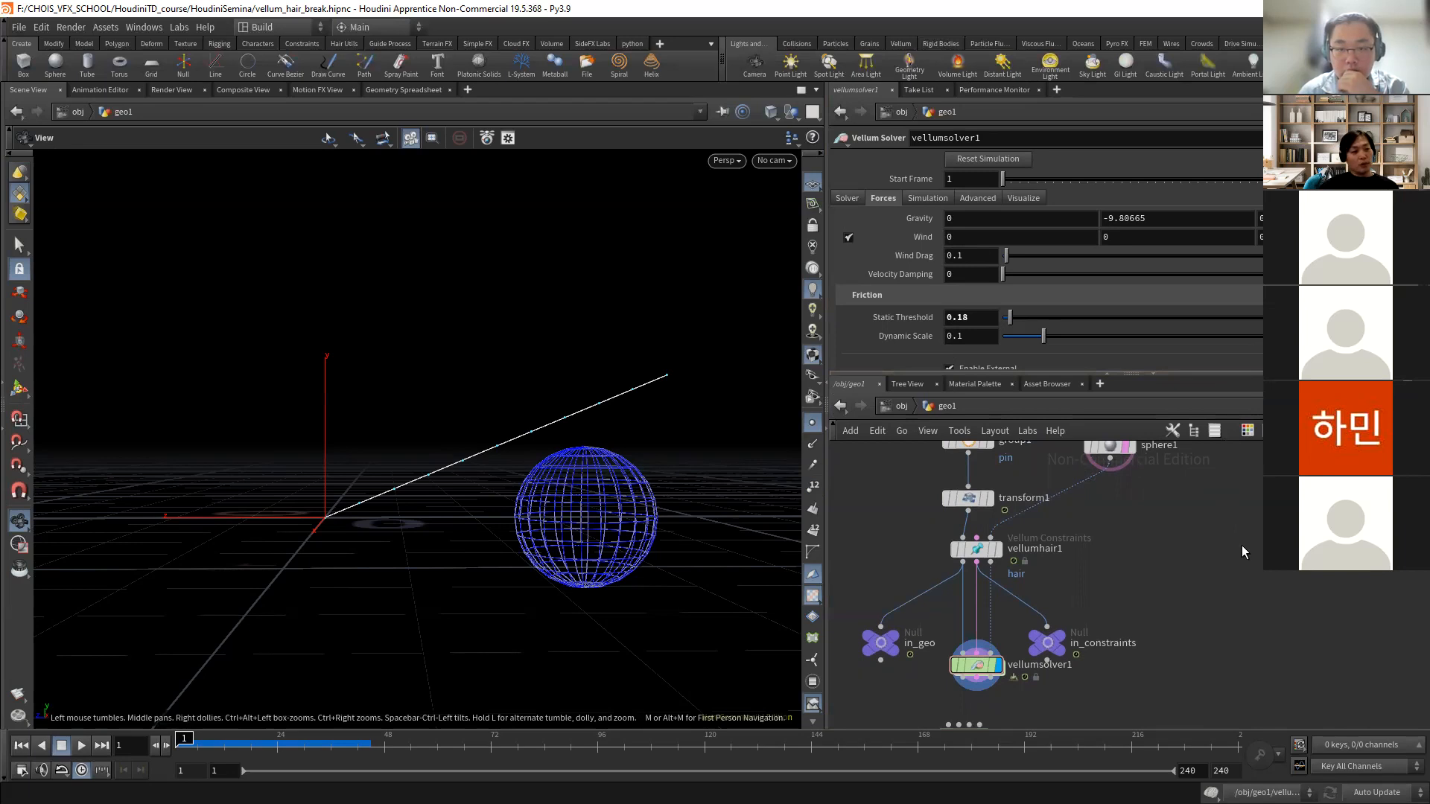
pyautogui.click(18, 26)
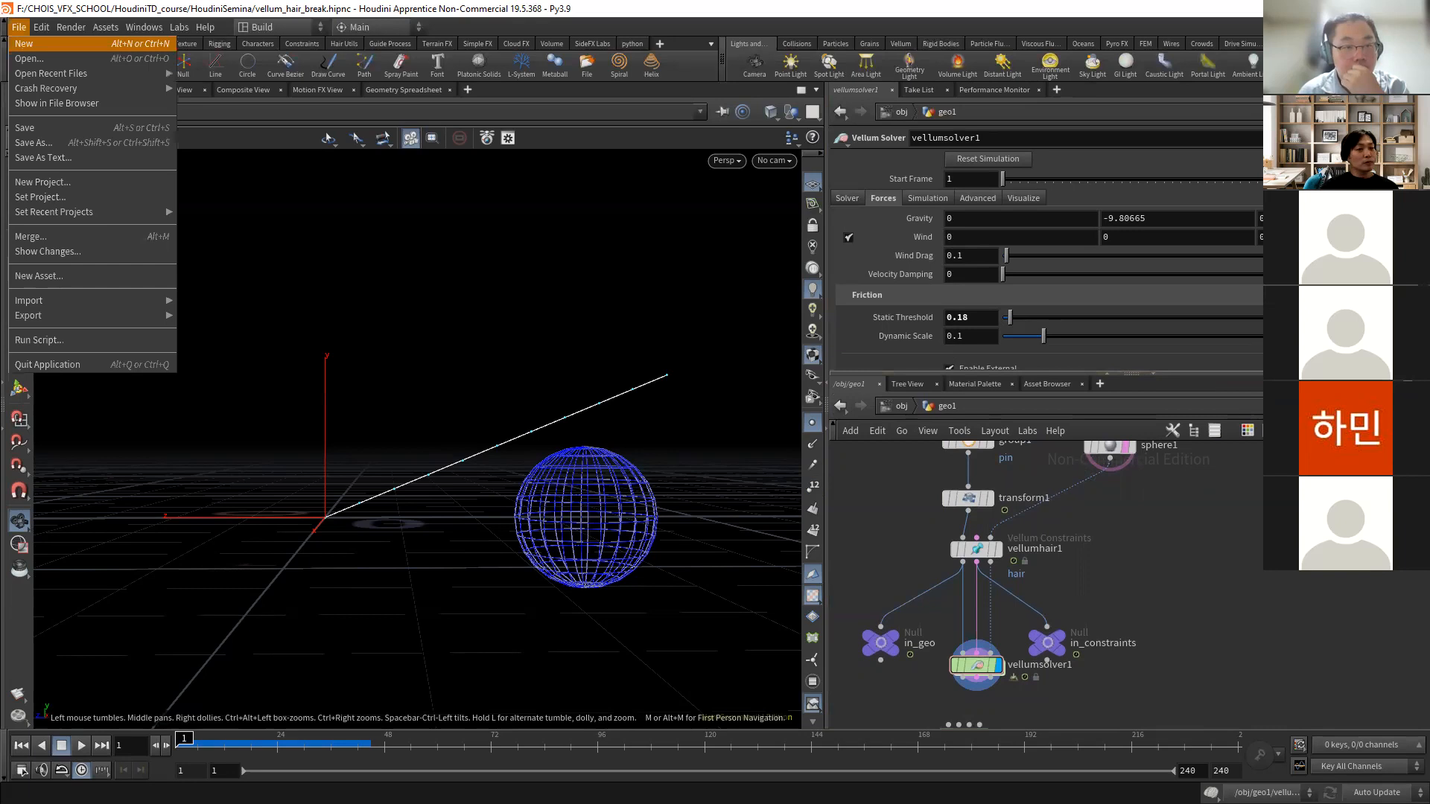
pyautogui.click(1413, 9)
pyautogui.click(1312, 98)
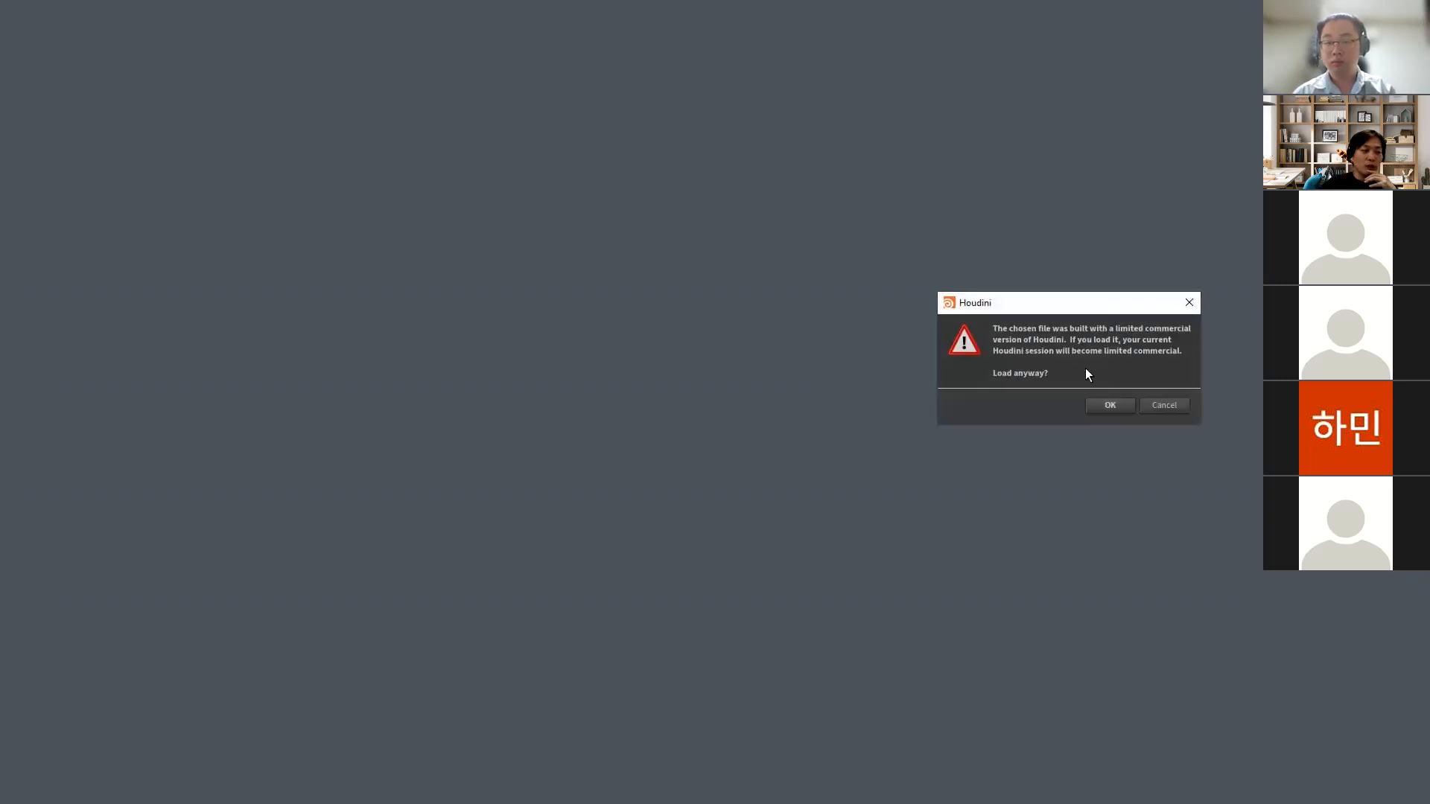
pyautogui.click(1110, 406)
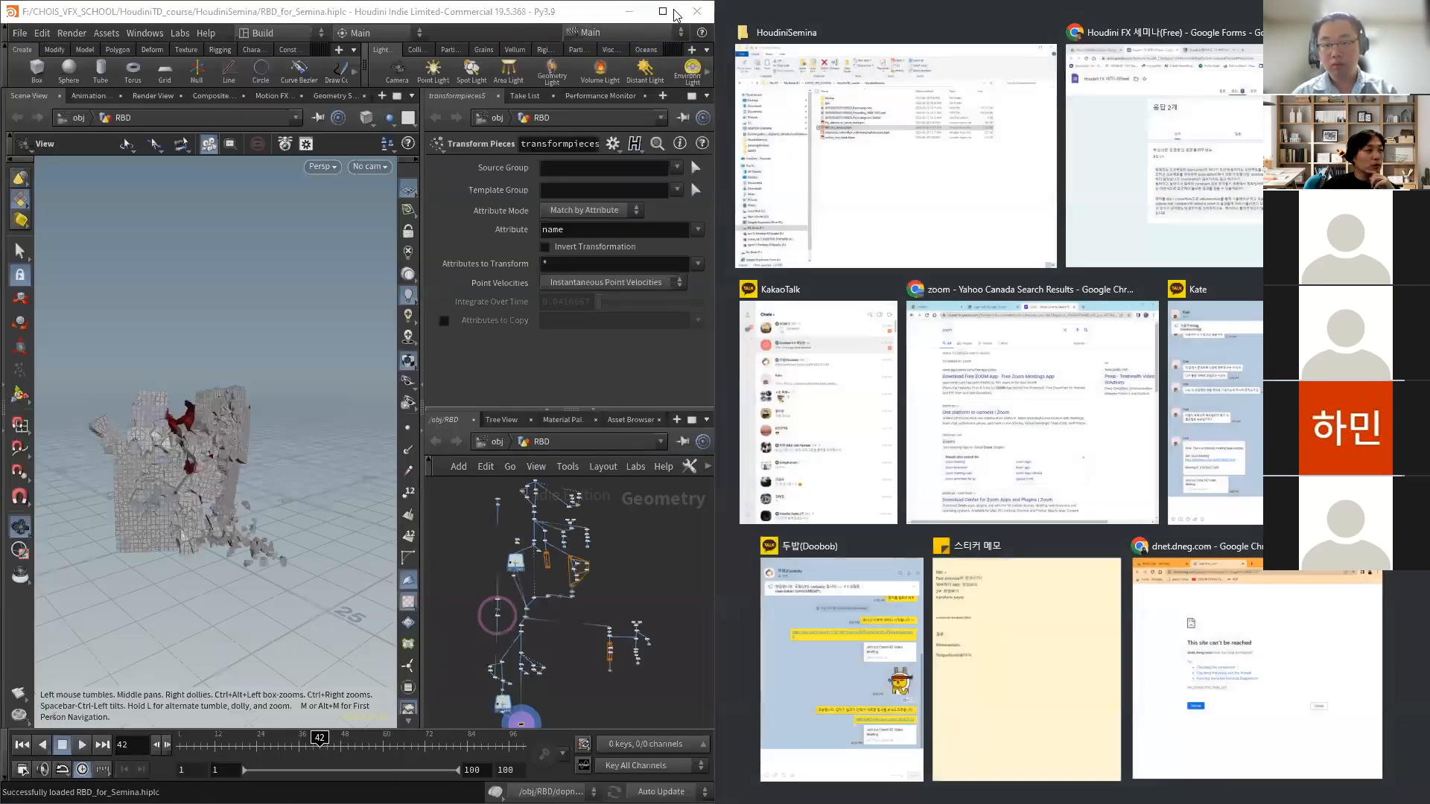
pyautogui.doubleClick(661, 12)
pyautogui.moveTo(1079, 406); pyautogui.dragTo(1078, 324)
# - Locate the CON_pin_big branch in the RBD network and display facet3, primitive2 and primitivewrangle4 one after another
pyautogui.scroll(8, 1050, 525)
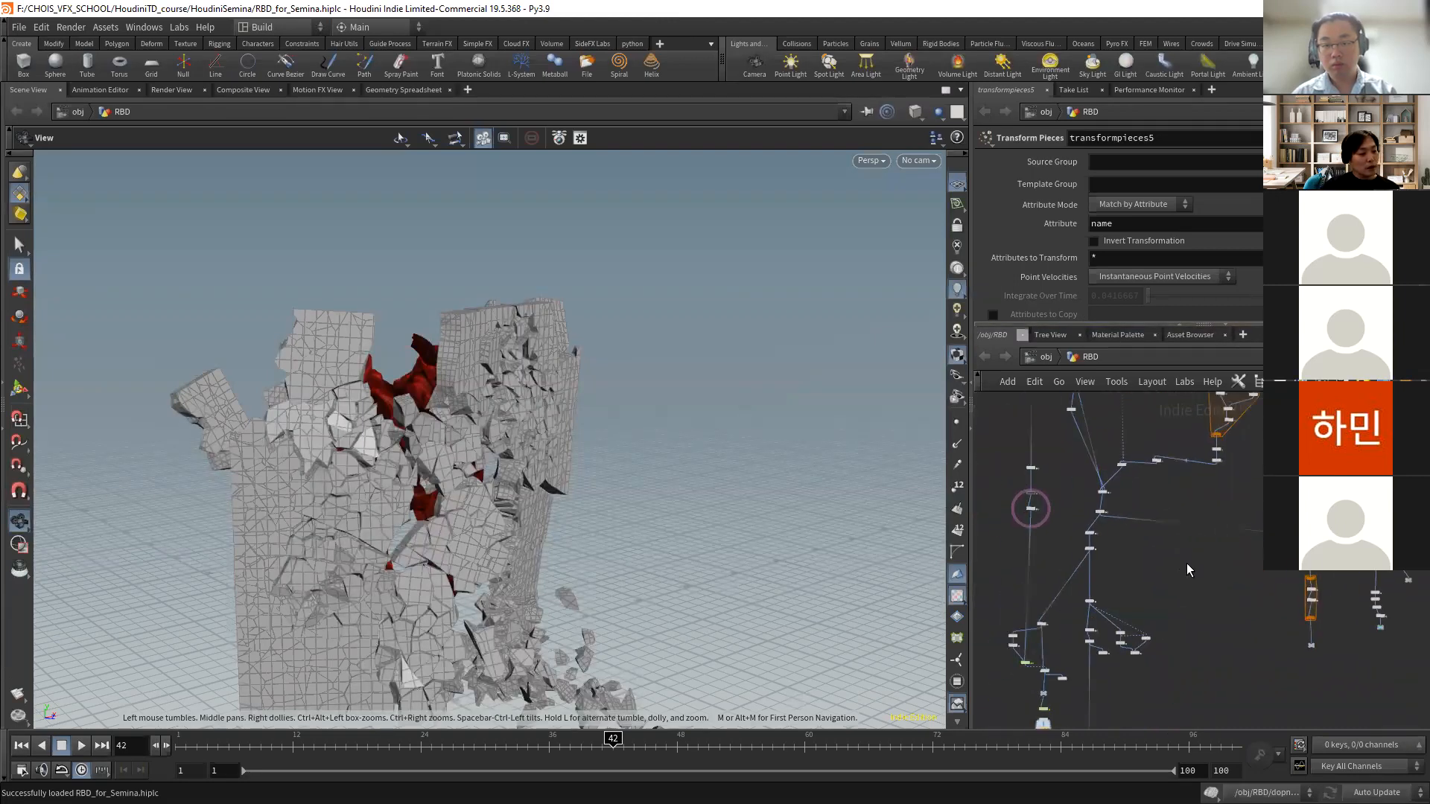
pyautogui.moveTo(1025, 527); pyautogui.dragTo(1057, 497, button='middle')
pyautogui.scroll(8, 1207, 489)
pyautogui.moveTo(1202, 471); pyautogui.dragTo(1150, 408, button='middle')
pyautogui.scroll(-11, 1181, 529)
pyautogui.moveTo(1178, 521); pyautogui.dragTo(1173, 566, button='middle')
pyautogui.scroll(6, 1170, 561)
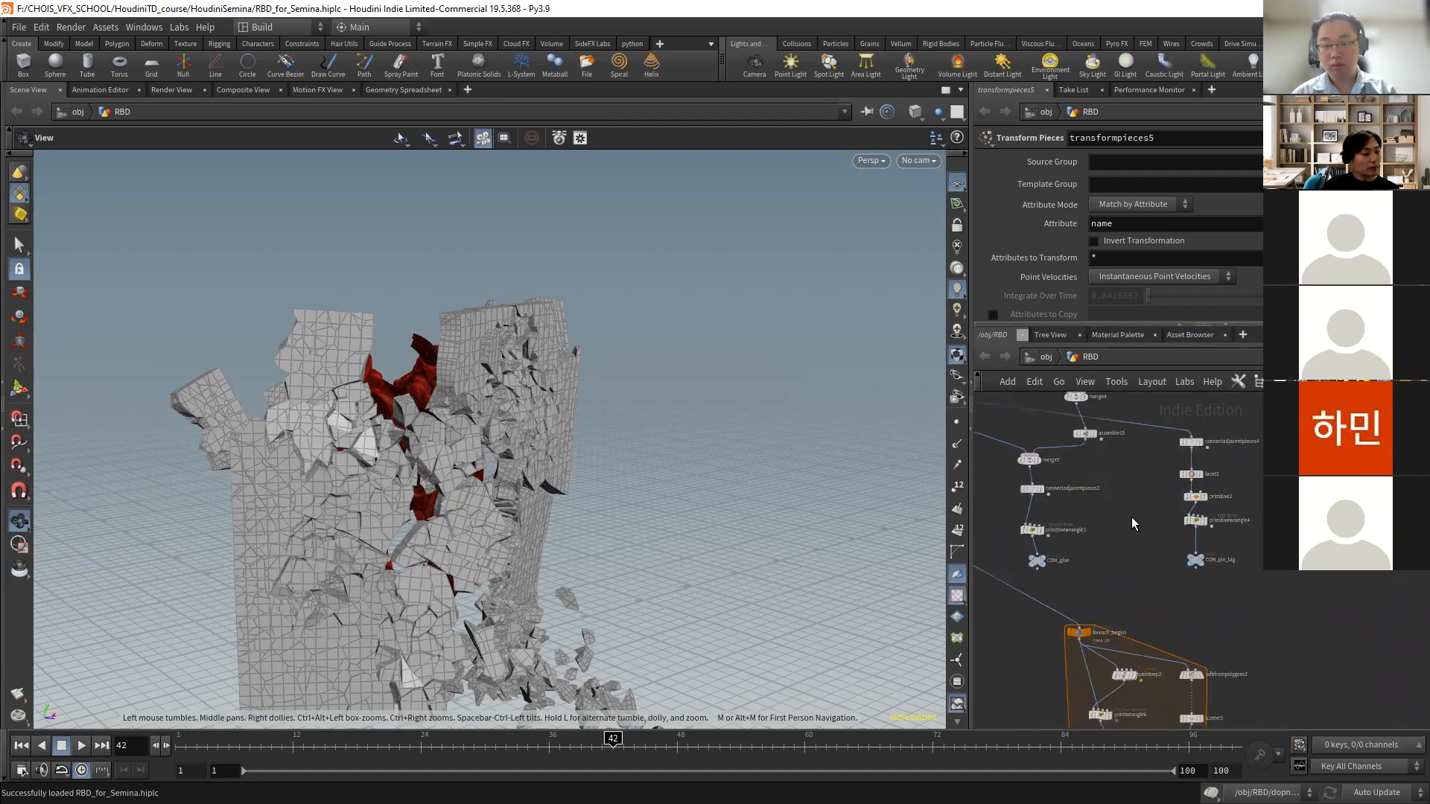
pyautogui.click(1253, 486)
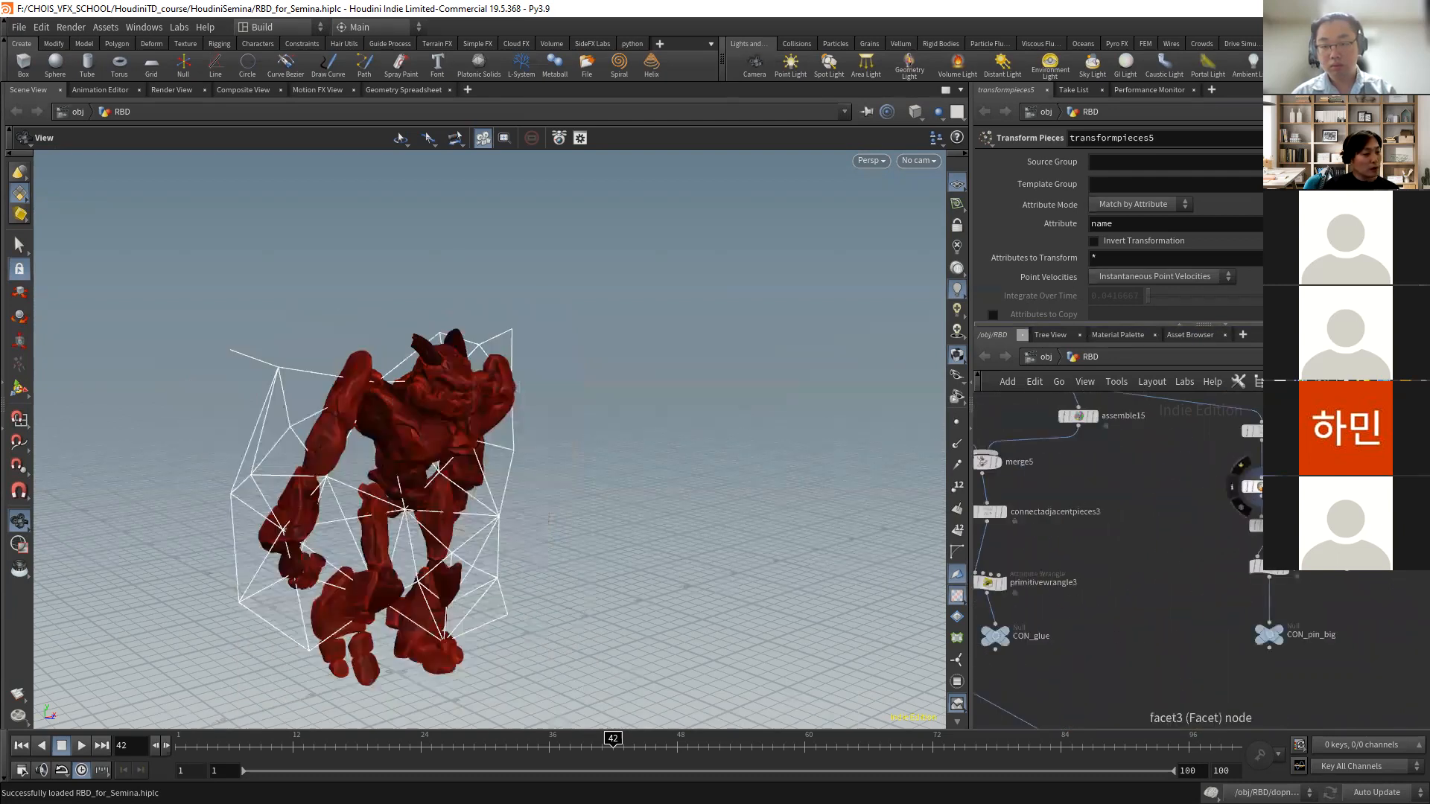
pyautogui.click(1255, 525)
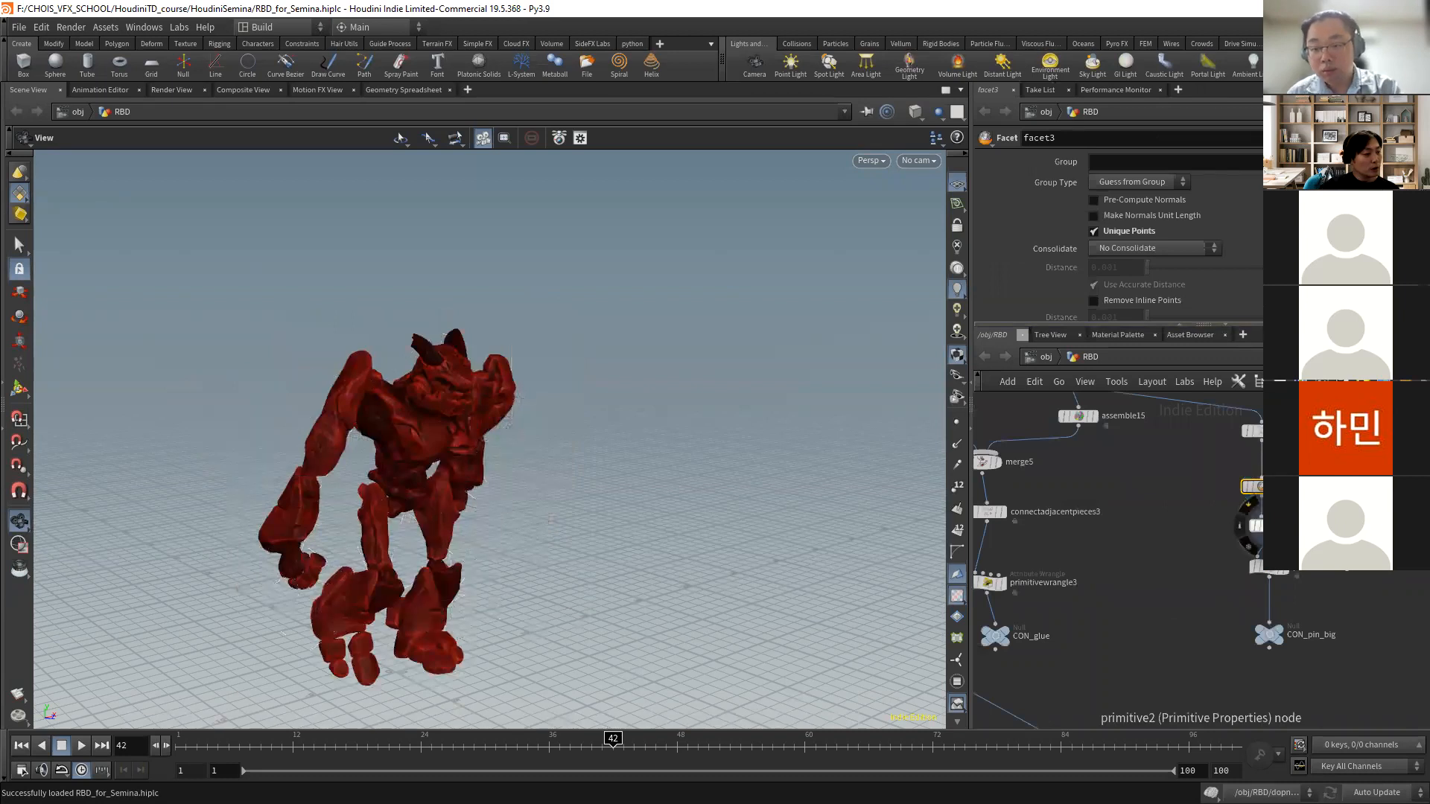
pyautogui.click(1268, 572)
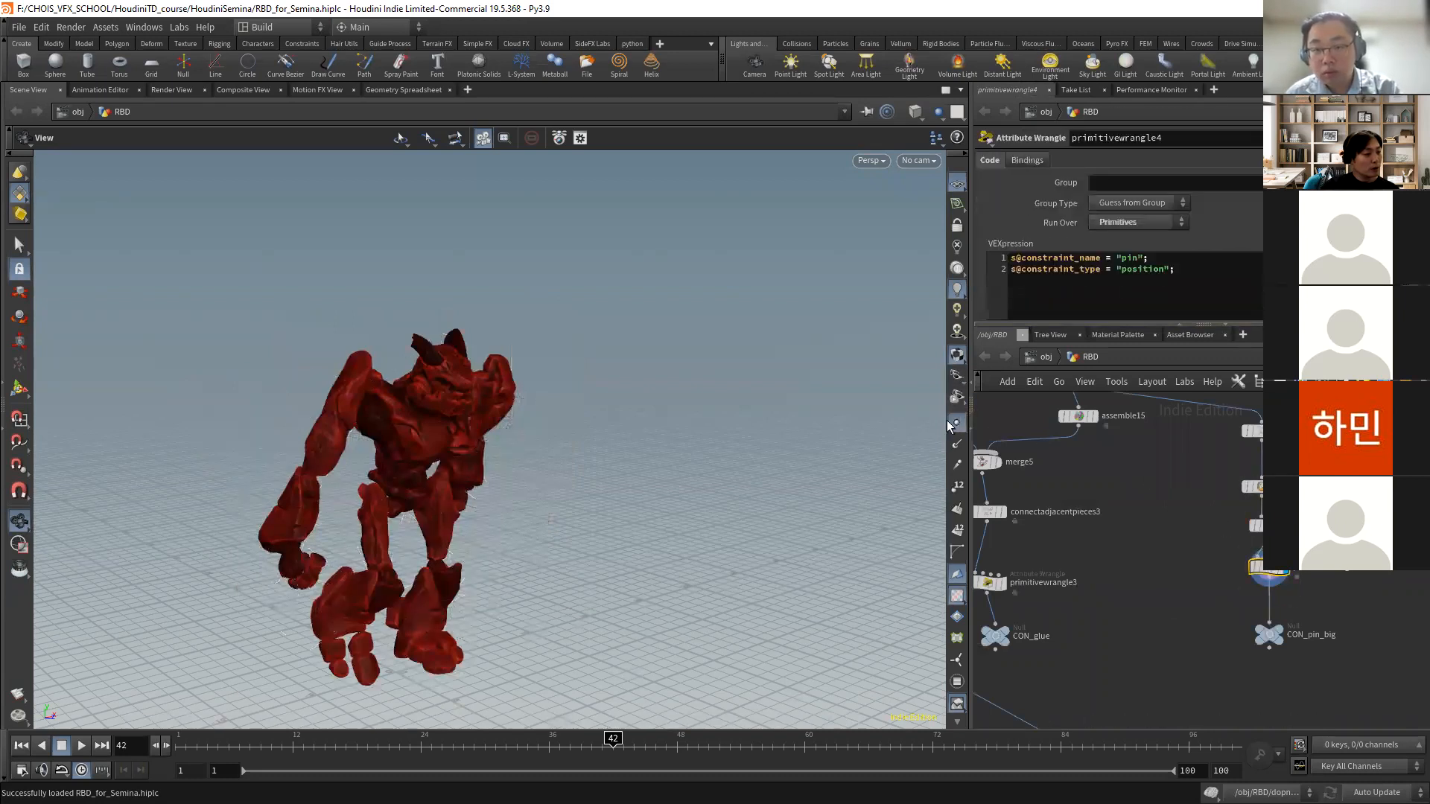
# - Show the pin constraint points in the viewport and examine them around the creature from several angles
pyautogui.moveTo(541, 430); pyautogui.dragTo(397, 438)
pyautogui.moveTo(396, 438); pyautogui.dragTo(479, 392, button='middle')
pyautogui.moveTo(479, 392); pyautogui.dragTo(417, 341)
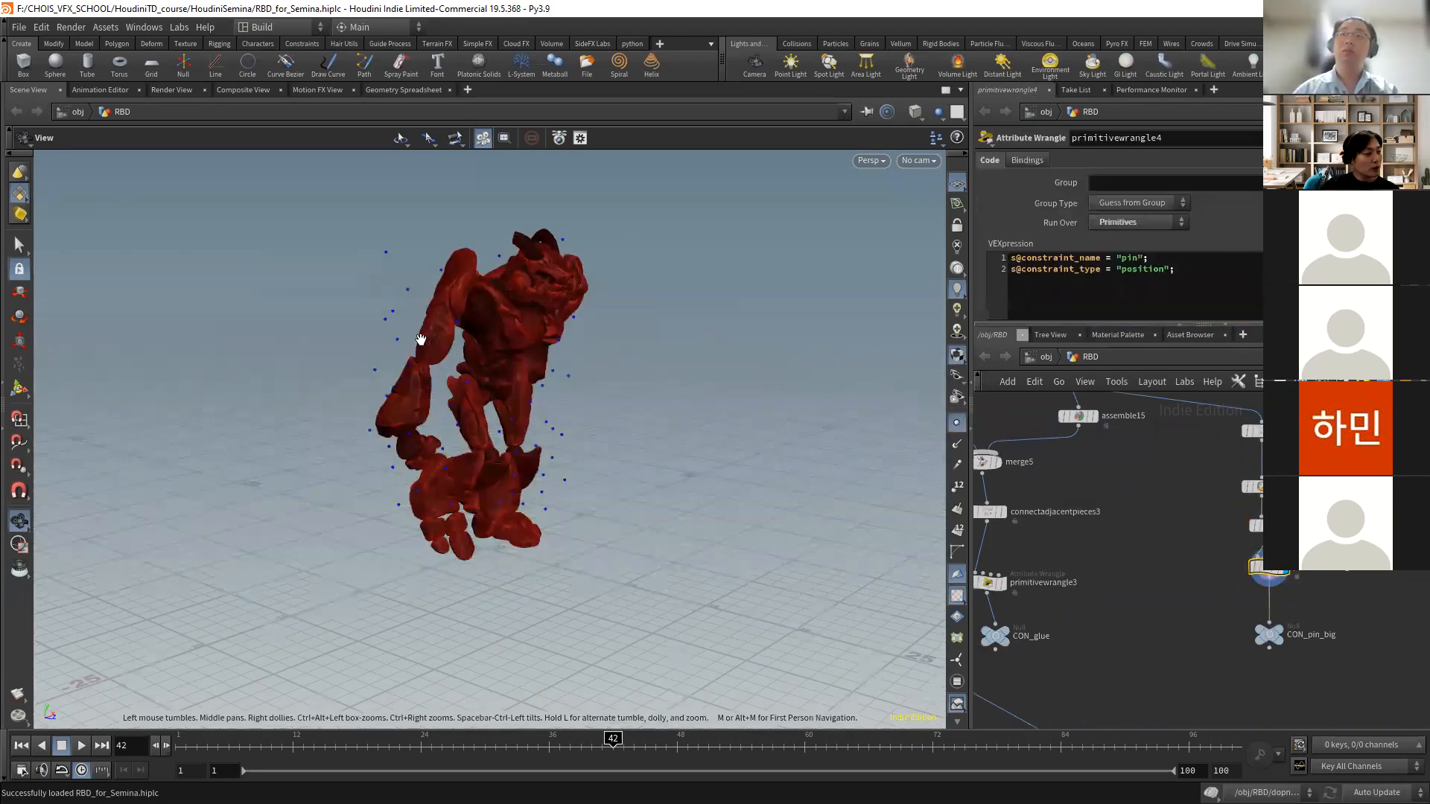
pyautogui.scroll(5, 418, 341)
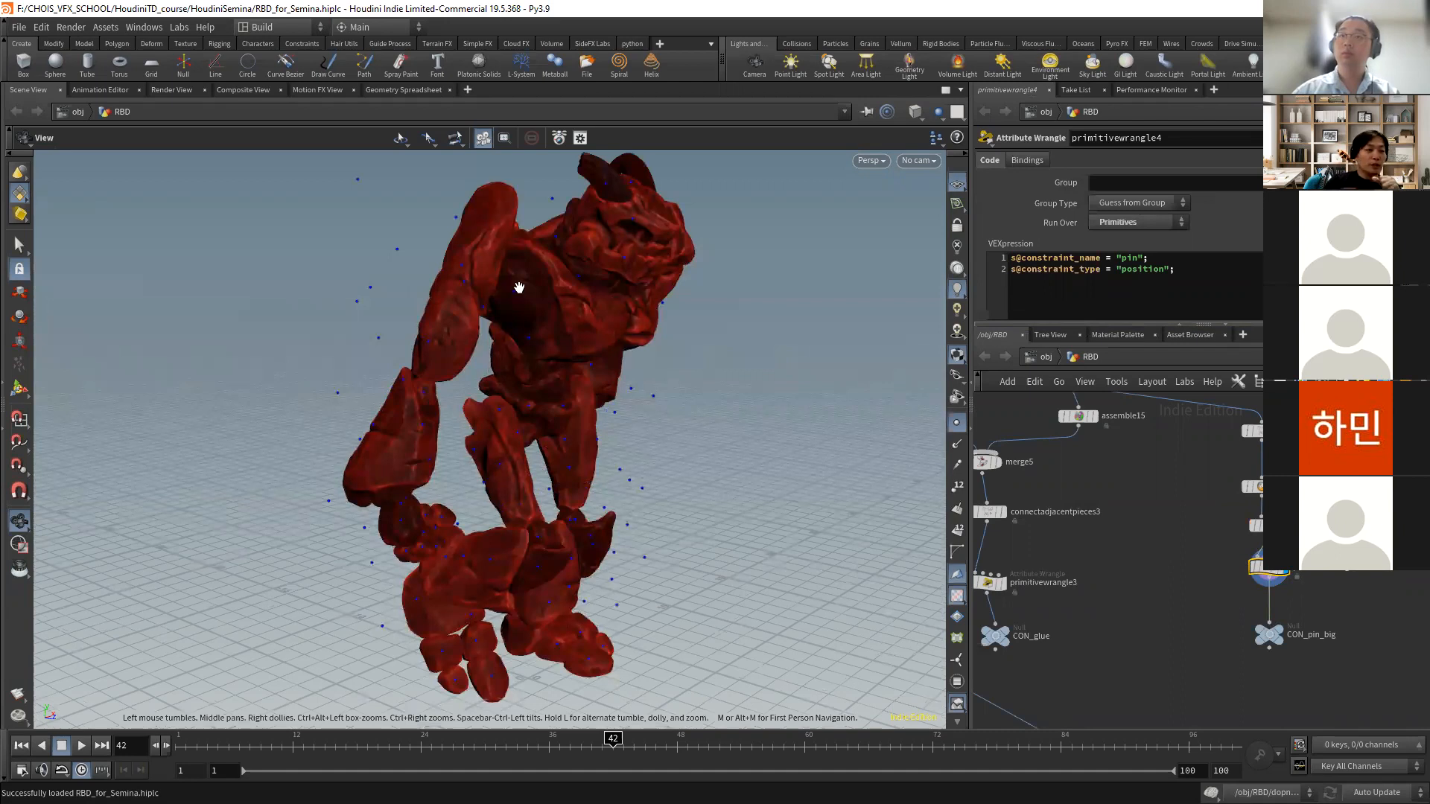
pyautogui.moveTo(718, 366); pyautogui.dragTo(644, 387)
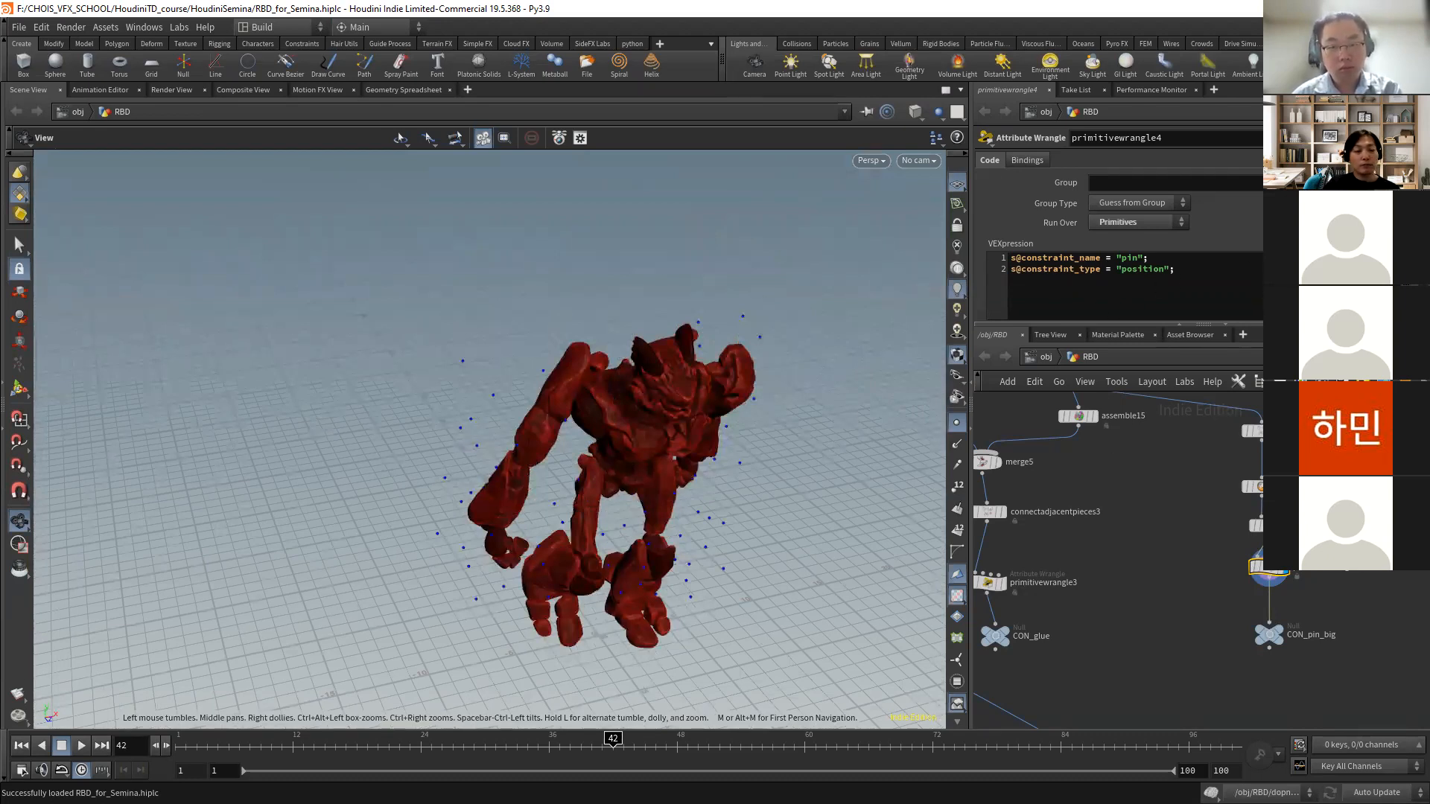
pyautogui.moveTo(450, 372)
pyautogui.mouseDown()
pyautogui.moveTo(386, 362)
pyautogui.moveTo(447, 302)
pyautogui.moveTo(533, 414)
pyautogui.moveTo(433, 390)
pyautogui.moveTo(476, 343)
pyautogui.moveTo(523, 335)
pyautogui.moveTo(528, 311)
pyautogui.mouseUp()
pyautogui.moveTo(481, 265)
pyautogui.mouseDown()
pyautogui.moveTo(489, 307)
pyautogui.moveTo(456, 297)
pyautogui.moveTo(473, 288)
pyautogui.mouseUp()
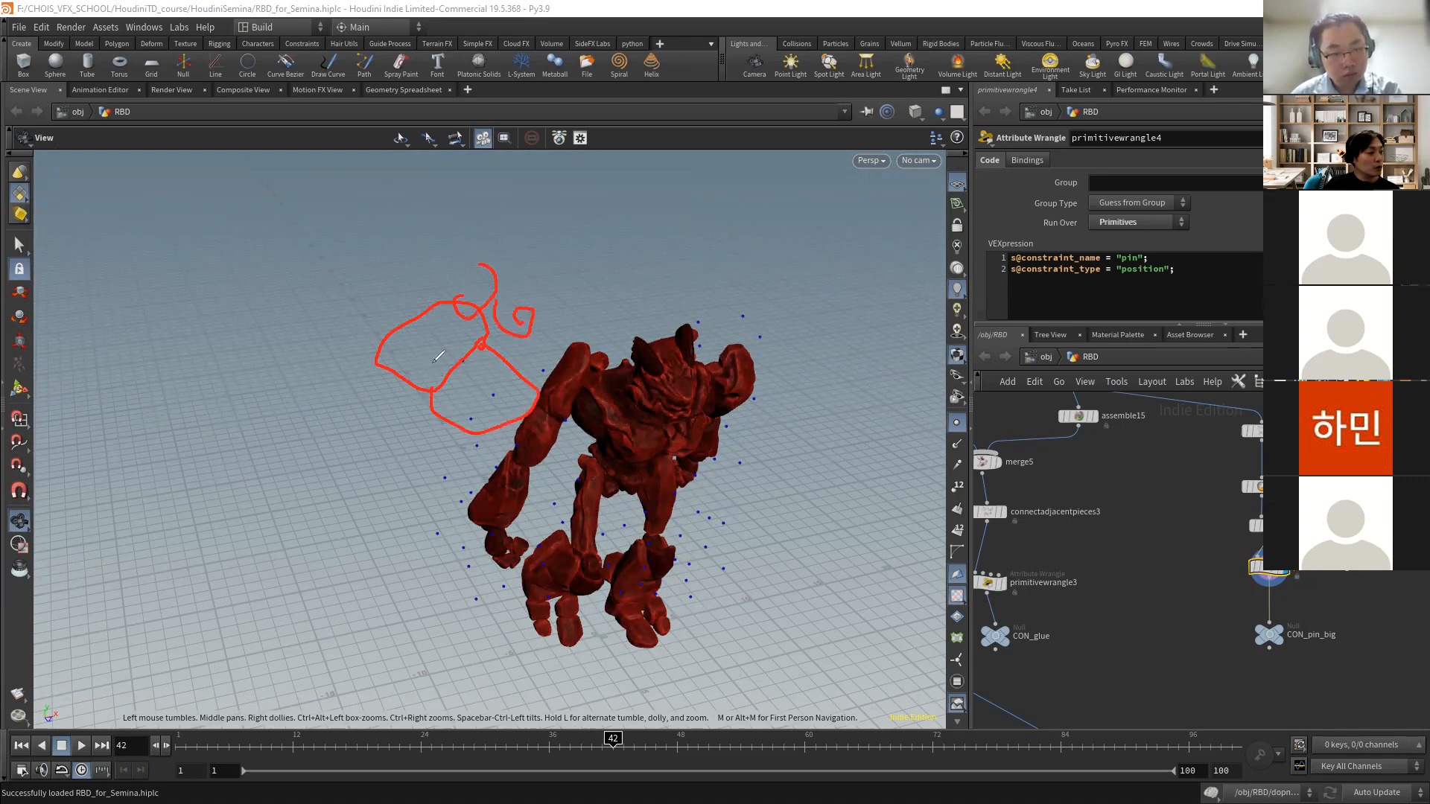
pyautogui.moveTo(435, 362)
pyautogui.mouseDown()
pyautogui.moveTo(455, 402)
pyautogui.moveTo(464, 359)
pyautogui.mouseUp()
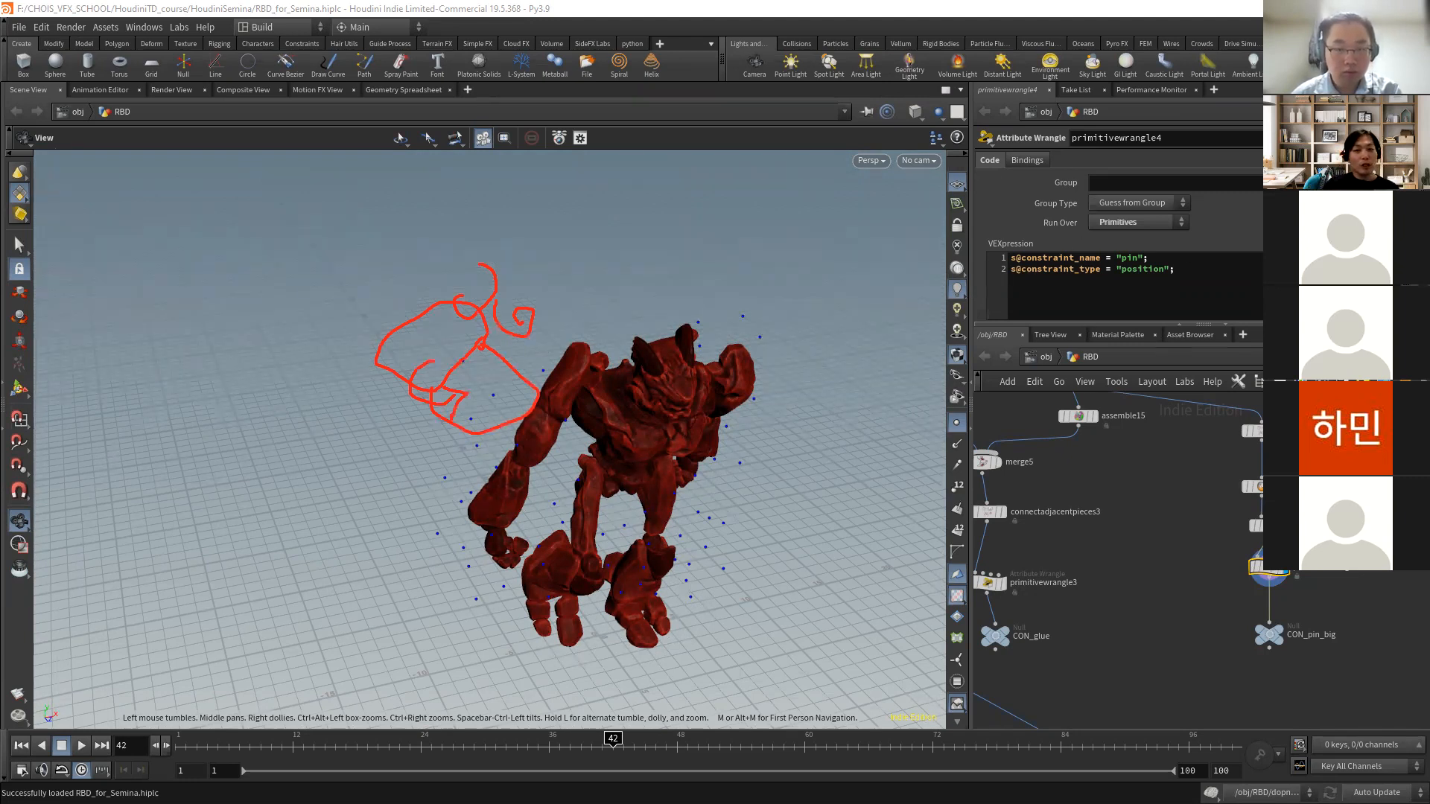
# - Try "all" as the constraint_type value in primitivewrangle4's VEXpression, and undo the edit
pyautogui.moveTo(1164, 269); pyautogui.dragTo(1122, 271)
pyautogui.write('all')
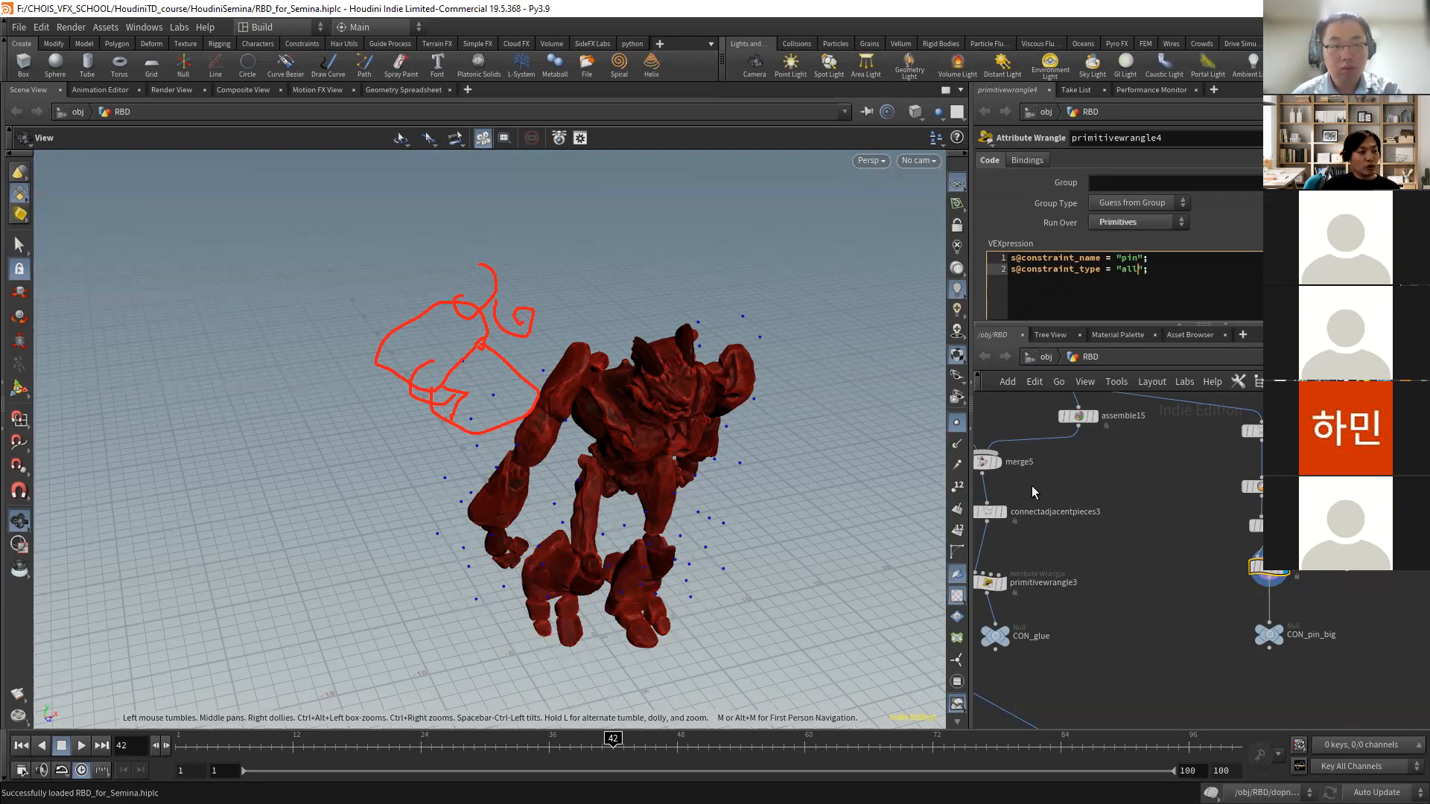
pyautogui.hotkey('ctrl', 'z')
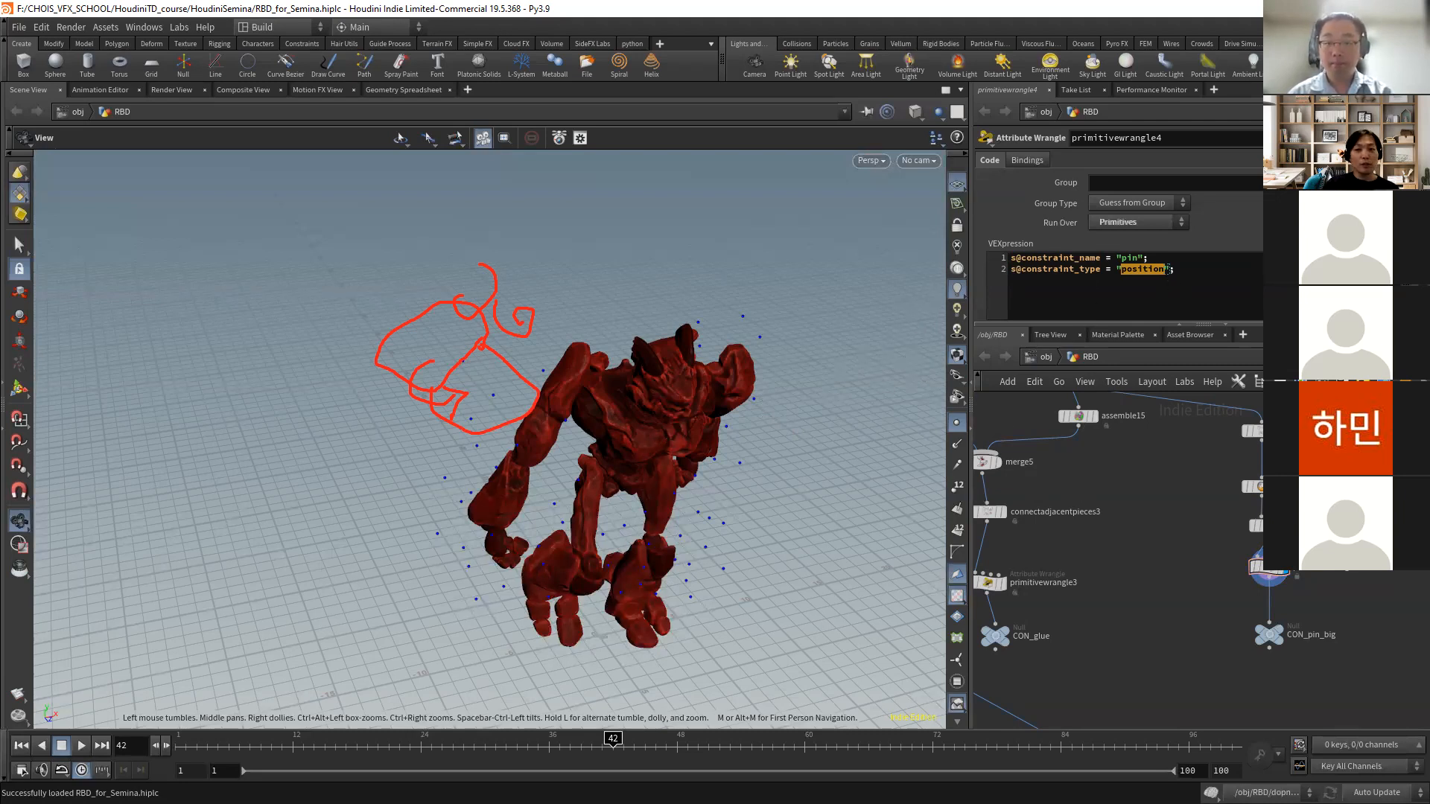
pyautogui.moveTo(675, 185); pyautogui.dragTo(649, 391)
pyautogui.moveTo(868, 169)
pyautogui.mouseDown()
pyautogui.moveTo(869, 408)
pyautogui.moveTo(648, 402)
pyautogui.mouseUp()
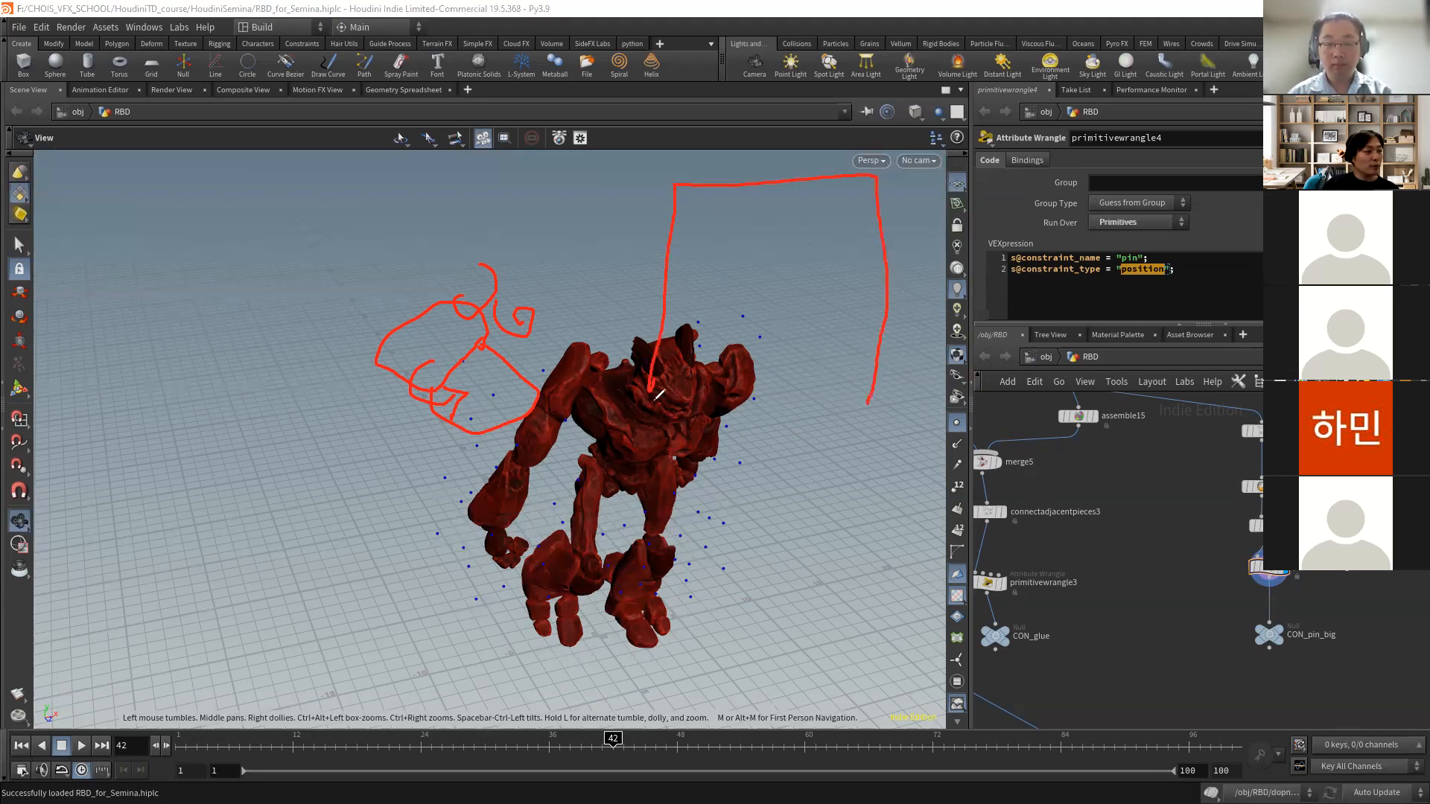
pyautogui.moveTo(699, 209)
pyautogui.mouseDown()
pyautogui.moveTo(697, 363)
pyautogui.moveTo(827, 199)
pyautogui.moveTo(850, 254)
pyautogui.moveTo(849, 381)
pyautogui.mouseUp()
pyautogui.moveTo(680, 372); pyautogui.dragTo(858, 391)
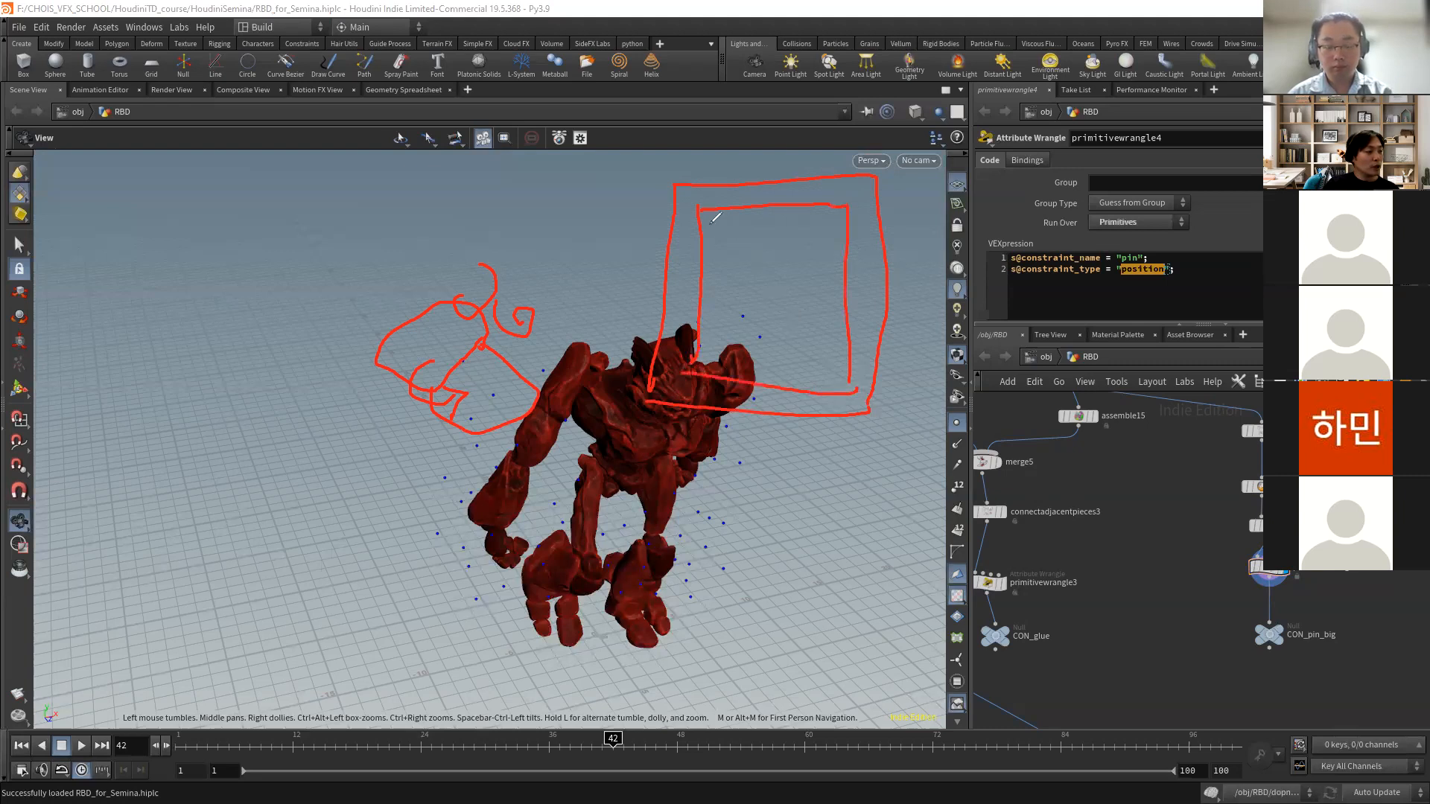
pyautogui.moveTo(702, 225)
pyautogui.mouseDown()
pyautogui.moveTo(829, 225)
pyautogui.moveTo(824, 350)
pyautogui.moveTo(753, 381)
pyautogui.moveTo(714, 349)
pyautogui.moveTo(751, 221)
pyautogui.mouseUp()
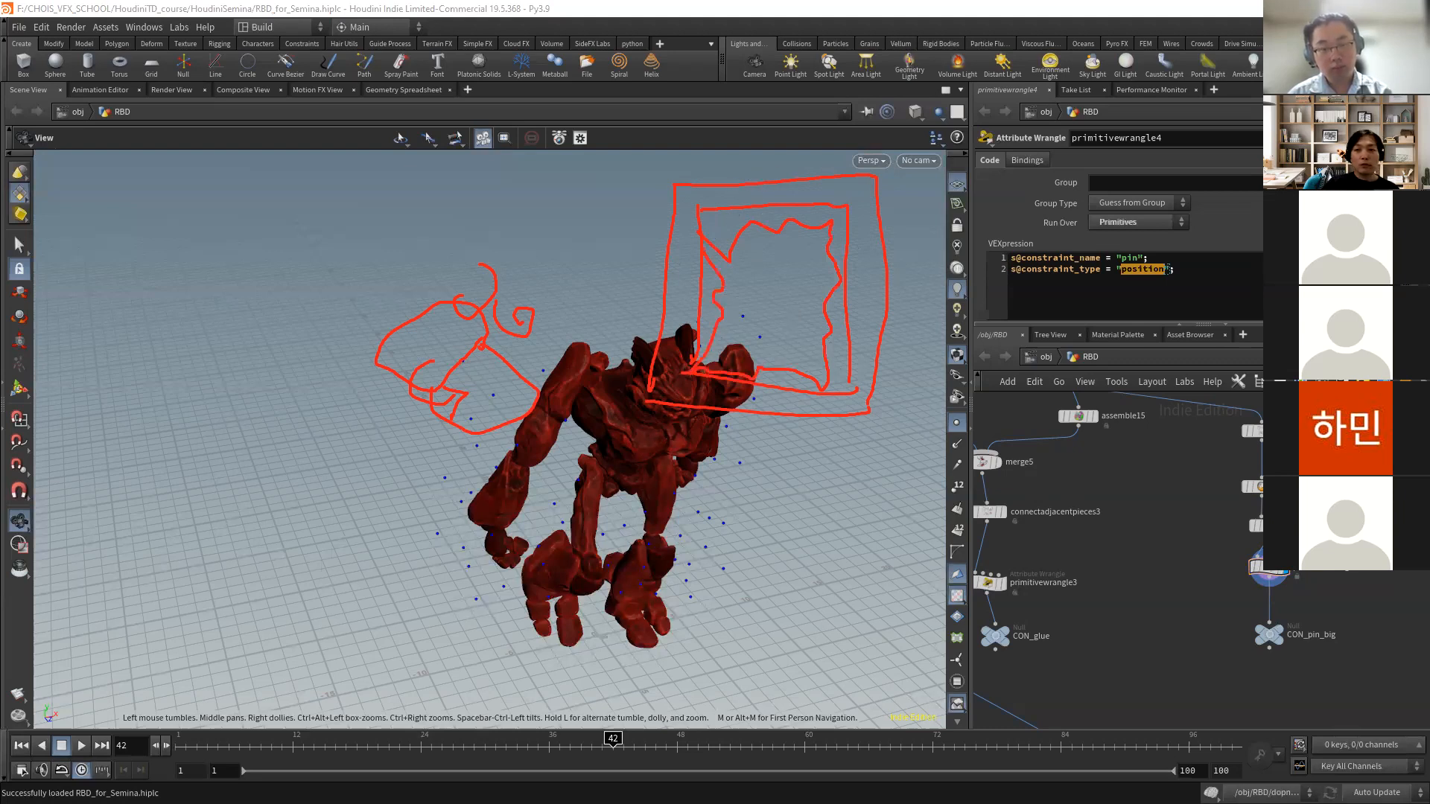
pyautogui.moveTo(728, 187); pyautogui.dragTo(747, 204)
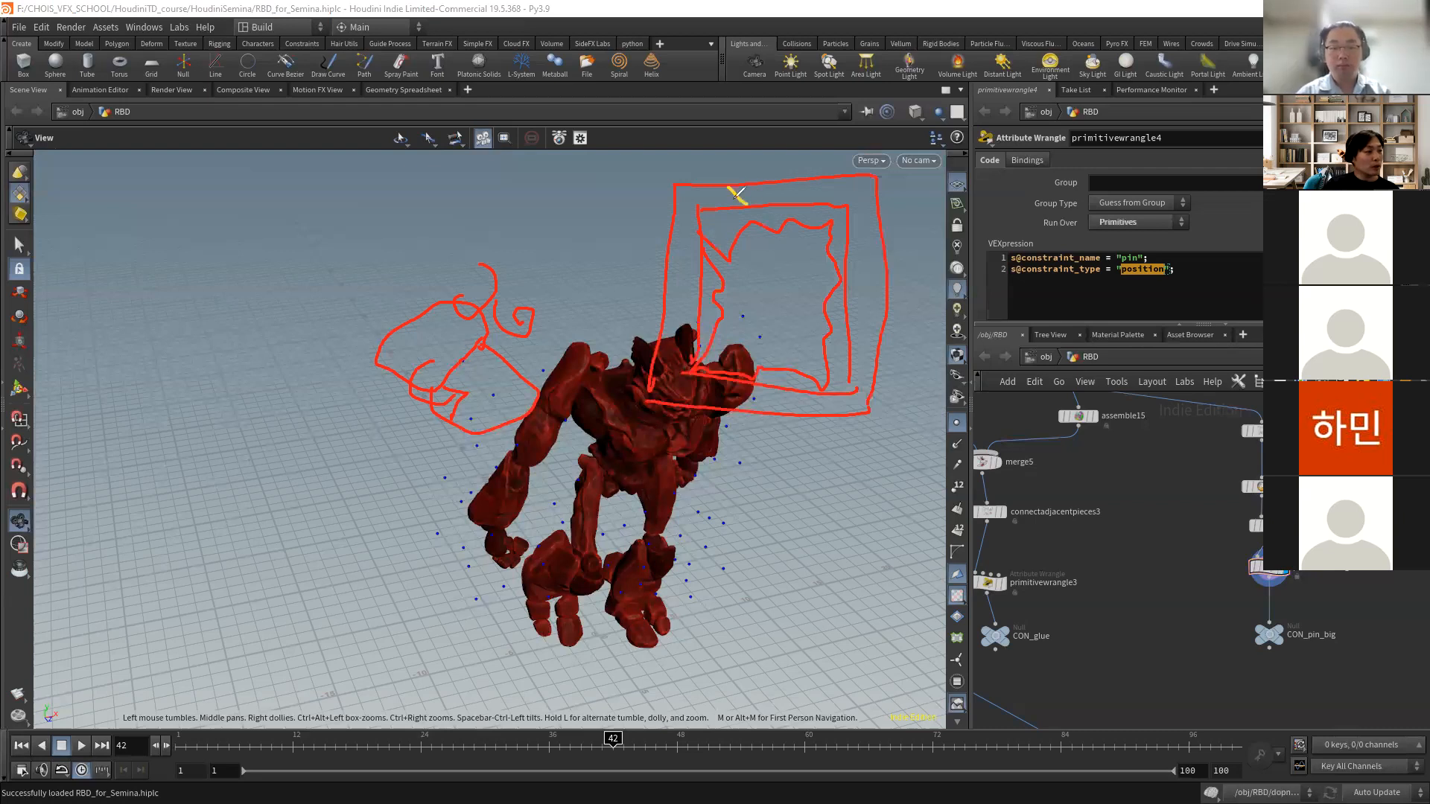
pyautogui.moveTo(668, 257); pyautogui.dragTo(693, 251)
pyautogui.moveTo(824, 178); pyautogui.dragTo(815, 195)
pyautogui.moveTo(843, 242); pyautogui.dragTo(885, 264)
pyautogui.moveTo(846, 350); pyautogui.dragTo(882, 353)
pyautogui.moveTo(734, 381); pyautogui.dragTo(708, 400)
pyautogui.moveTo(814, 393); pyautogui.dragTo(823, 418)
pyautogui.moveTo(651, 321); pyautogui.dragTo(701, 317)
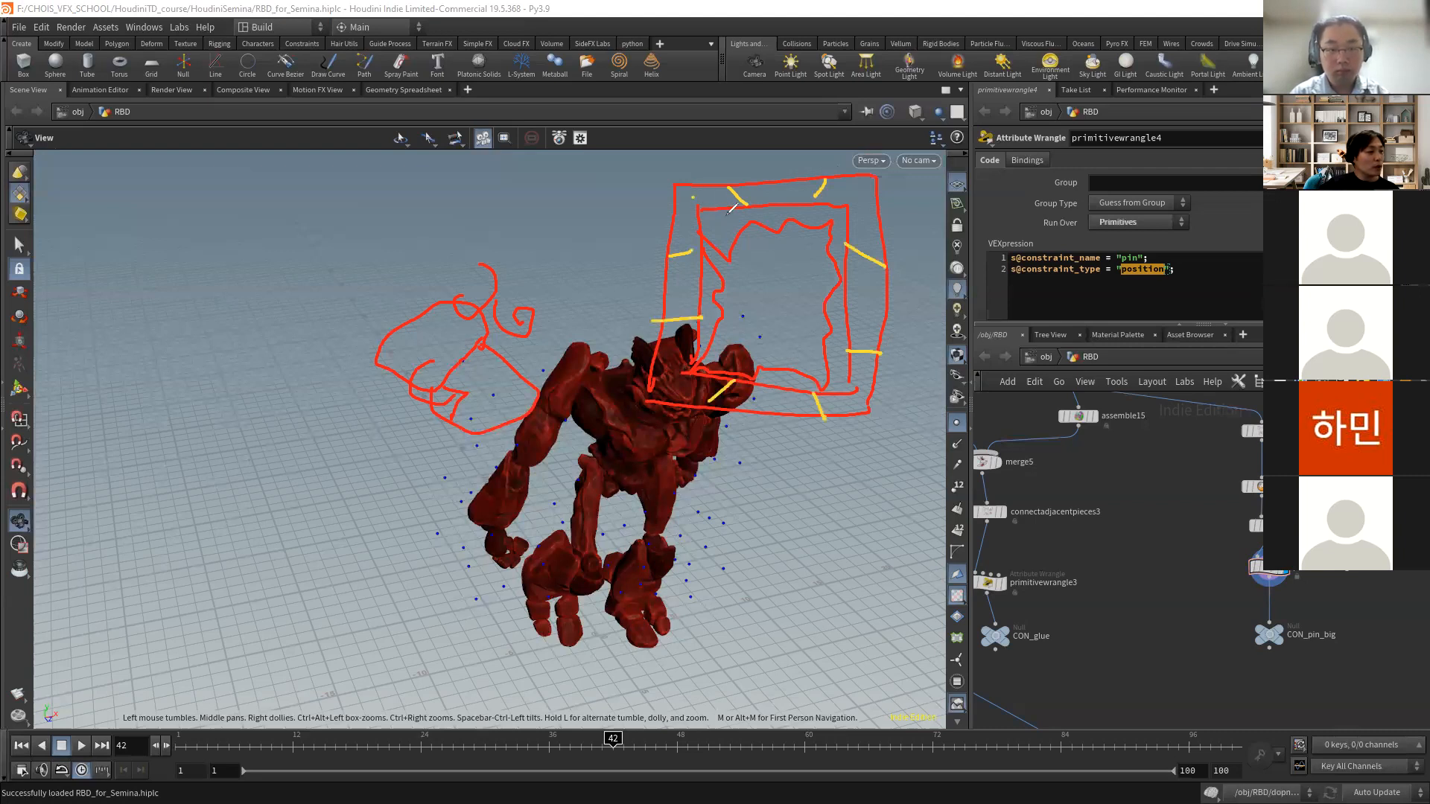
pyautogui.moveTo(695, 202); pyautogui.dragTo(719, 226)
pyautogui.moveTo(746, 223)
pyautogui.mouseDown()
pyautogui.moveTo(726, 260)
pyautogui.moveTo(675, 186)
pyautogui.moveTo(739, 196)
pyautogui.mouseUp()
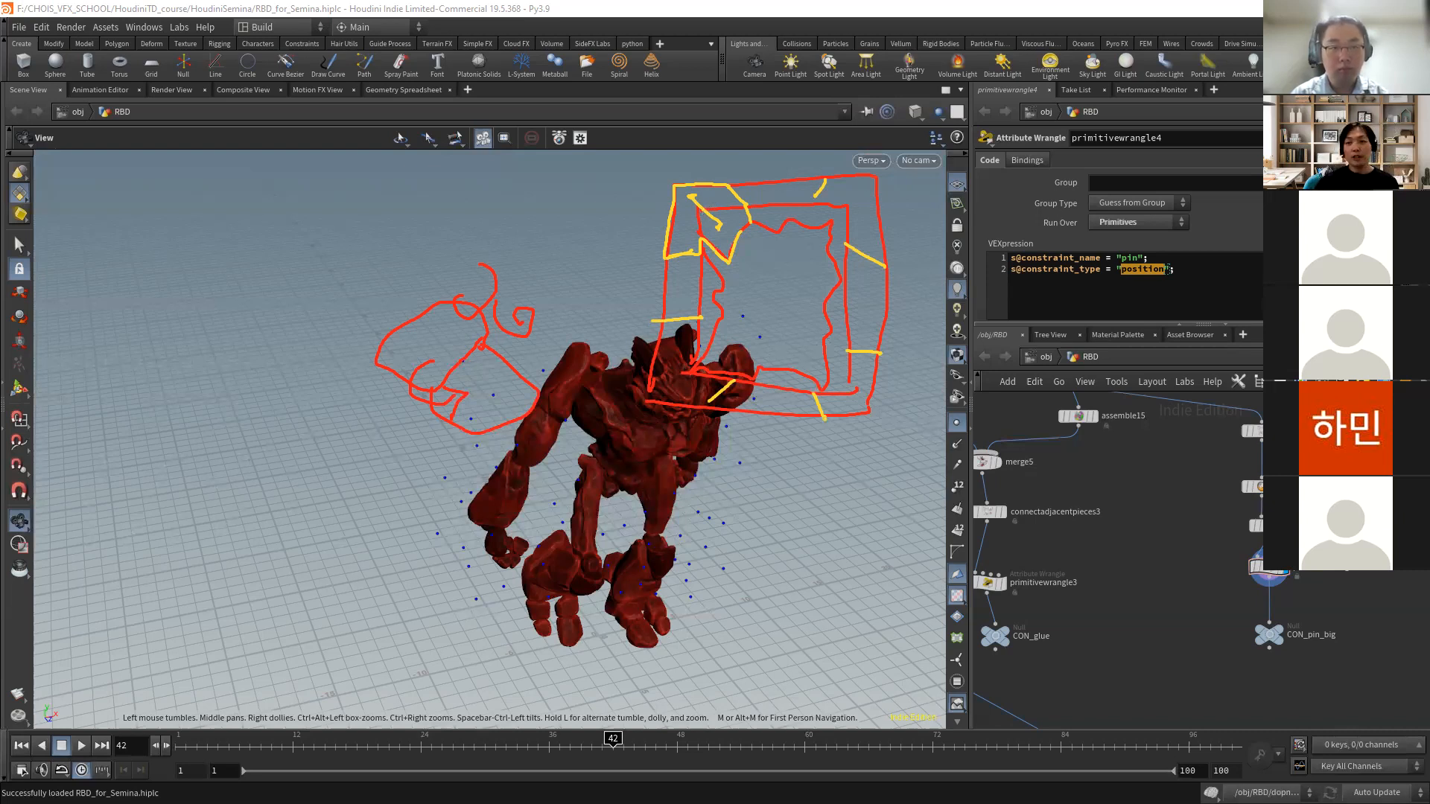
pyautogui.press('Escape')
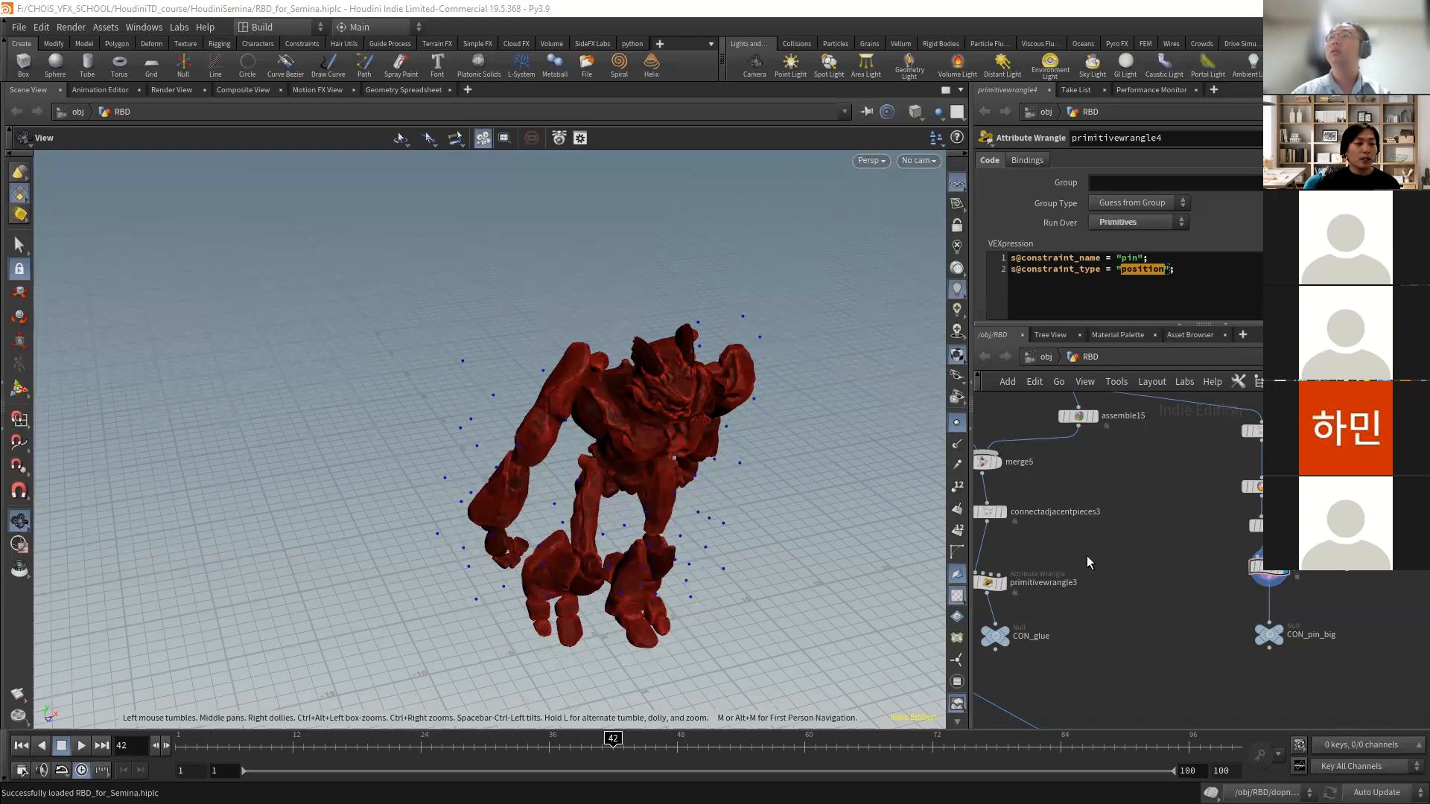
# - Delete the unconnected RBD constraint properties and rbdbulletsolver1 nodes from the RBD network
pyautogui.scroll(-5, 1131, 574)
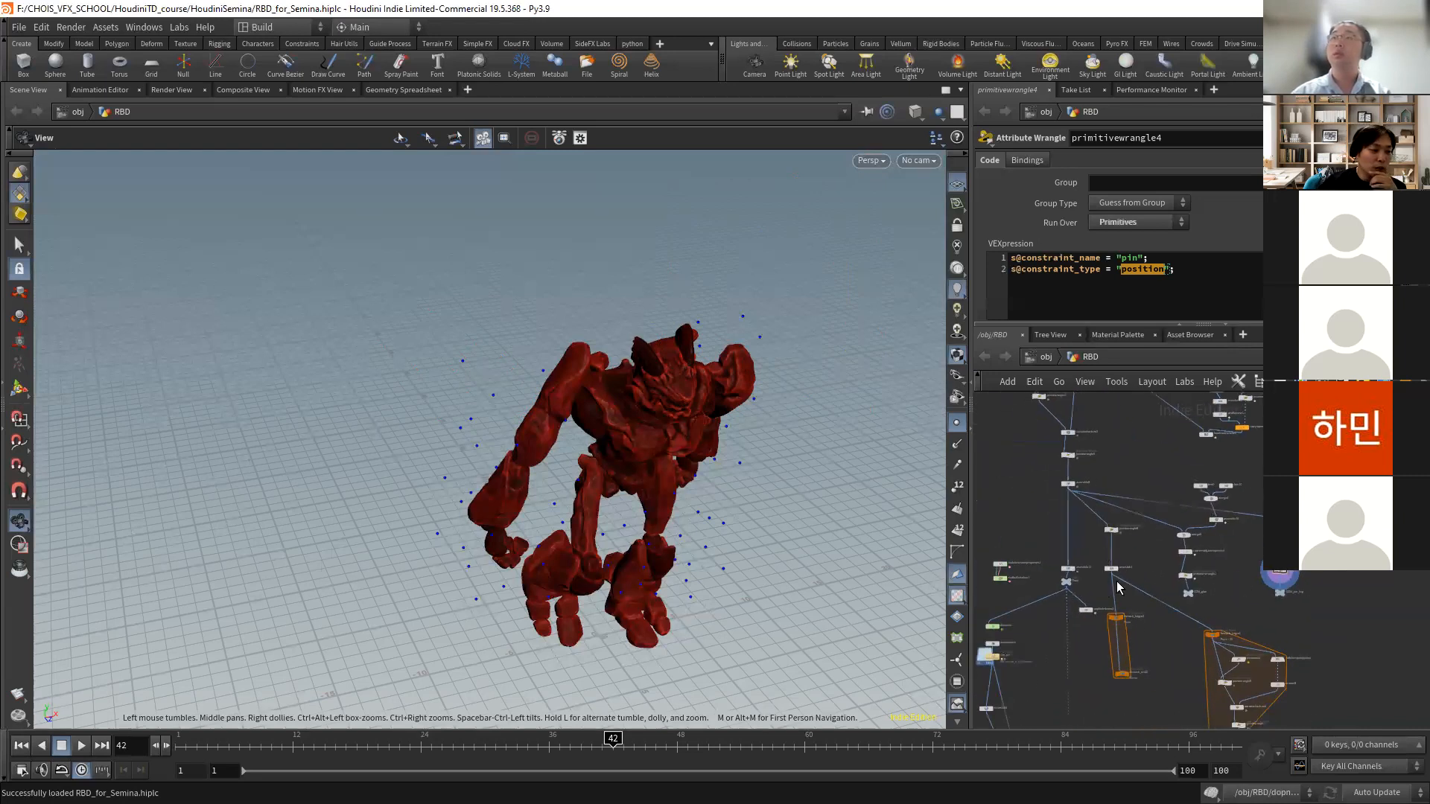
pyautogui.moveTo(1159, 669); pyautogui.dragTo(1152, 536, button='middle')
pyautogui.moveTo(1119, 590); pyautogui.dragTo(1170, 587, button='middle')
pyautogui.moveTo(1076, 527); pyautogui.dragTo(1138, 641, button='middle')
pyautogui.scroll(3, 1106, 572)
pyautogui.moveTo(1113, 568); pyautogui.dragTo(1113, 570)
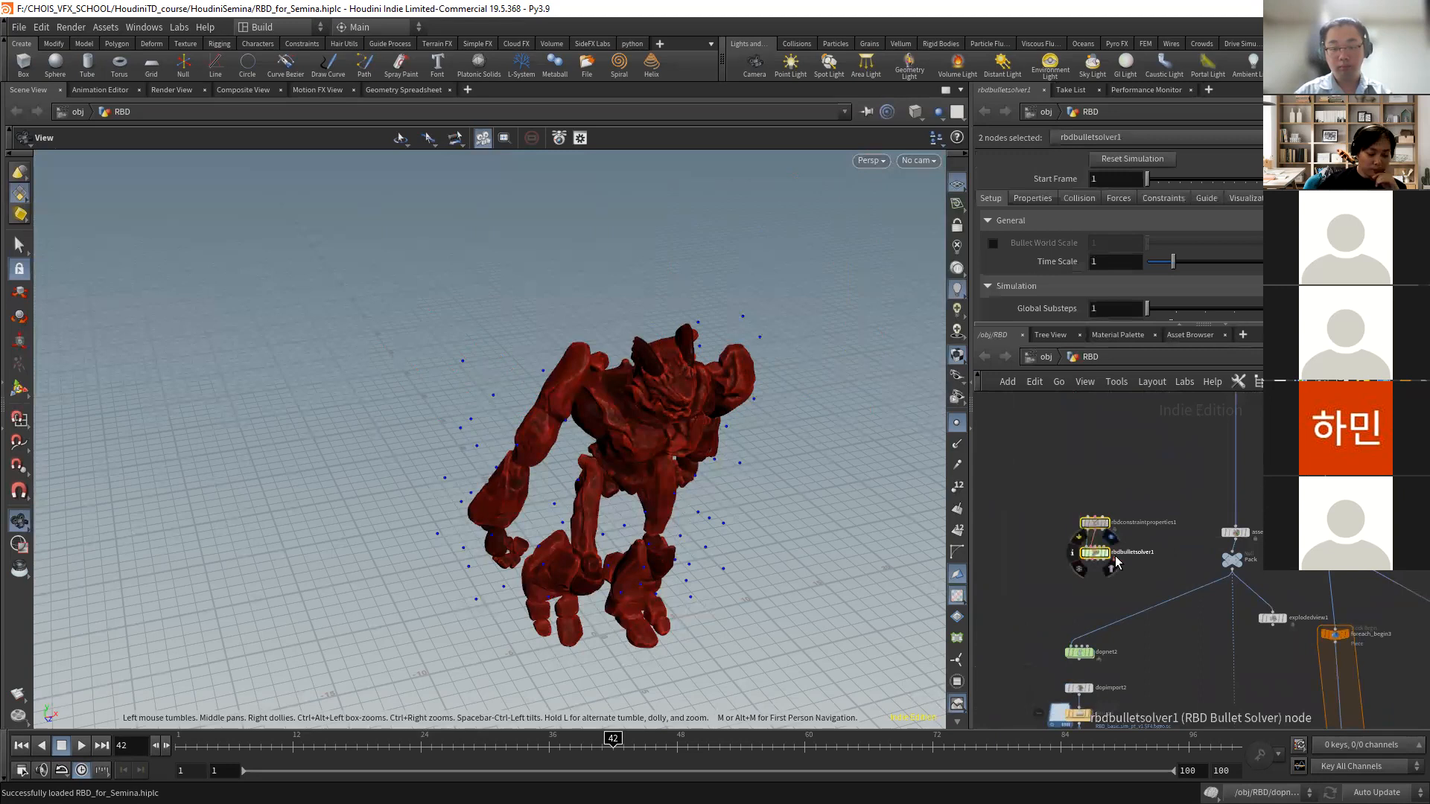
pyautogui.press('Delete')
# - Turn off the template display of pointwrangle1 to hide the creature and leave only the constraint points
pyautogui.scroll(-5, 1133, 540)
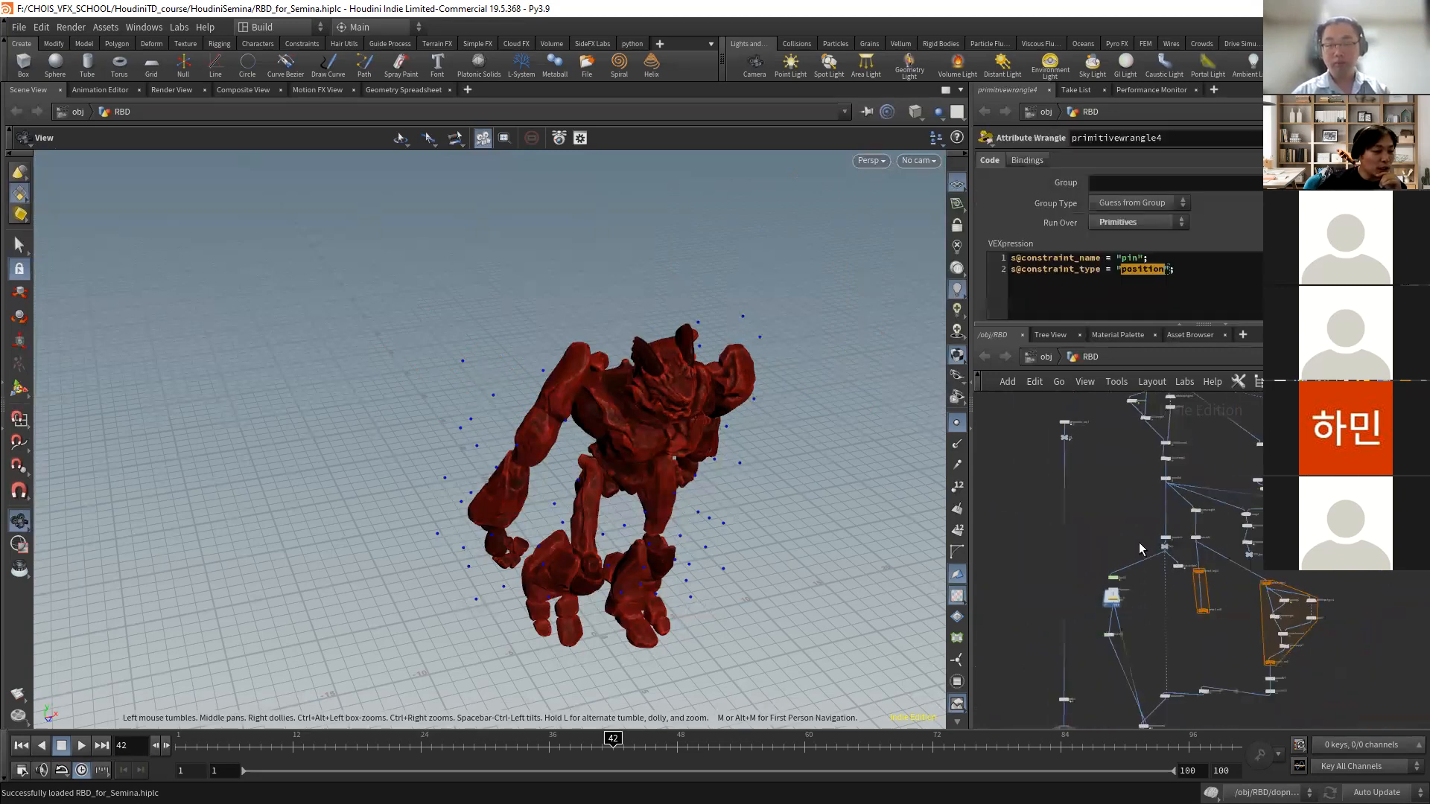
pyautogui.scroll(5, 1088, 590)
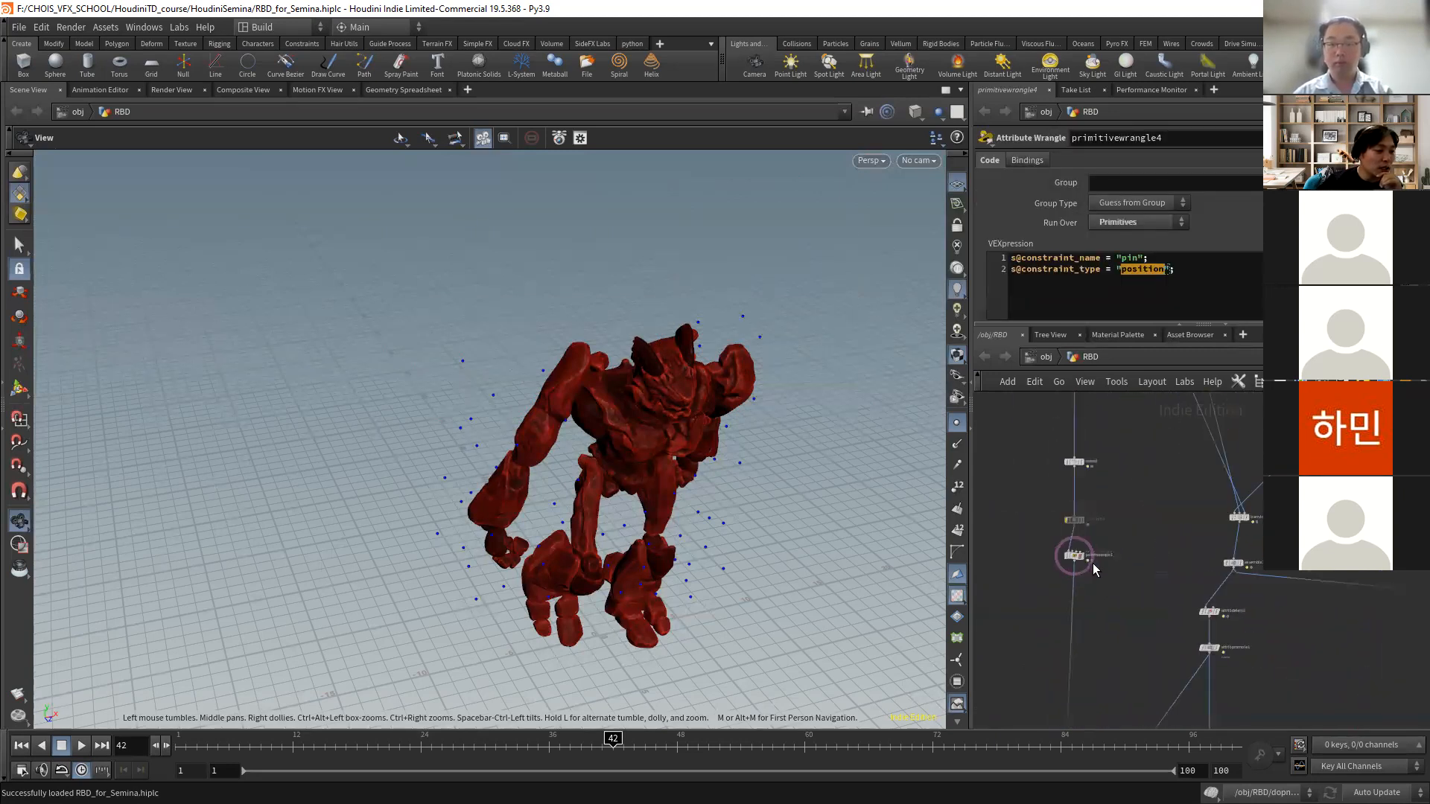
pyautogui.click(1072, 555)
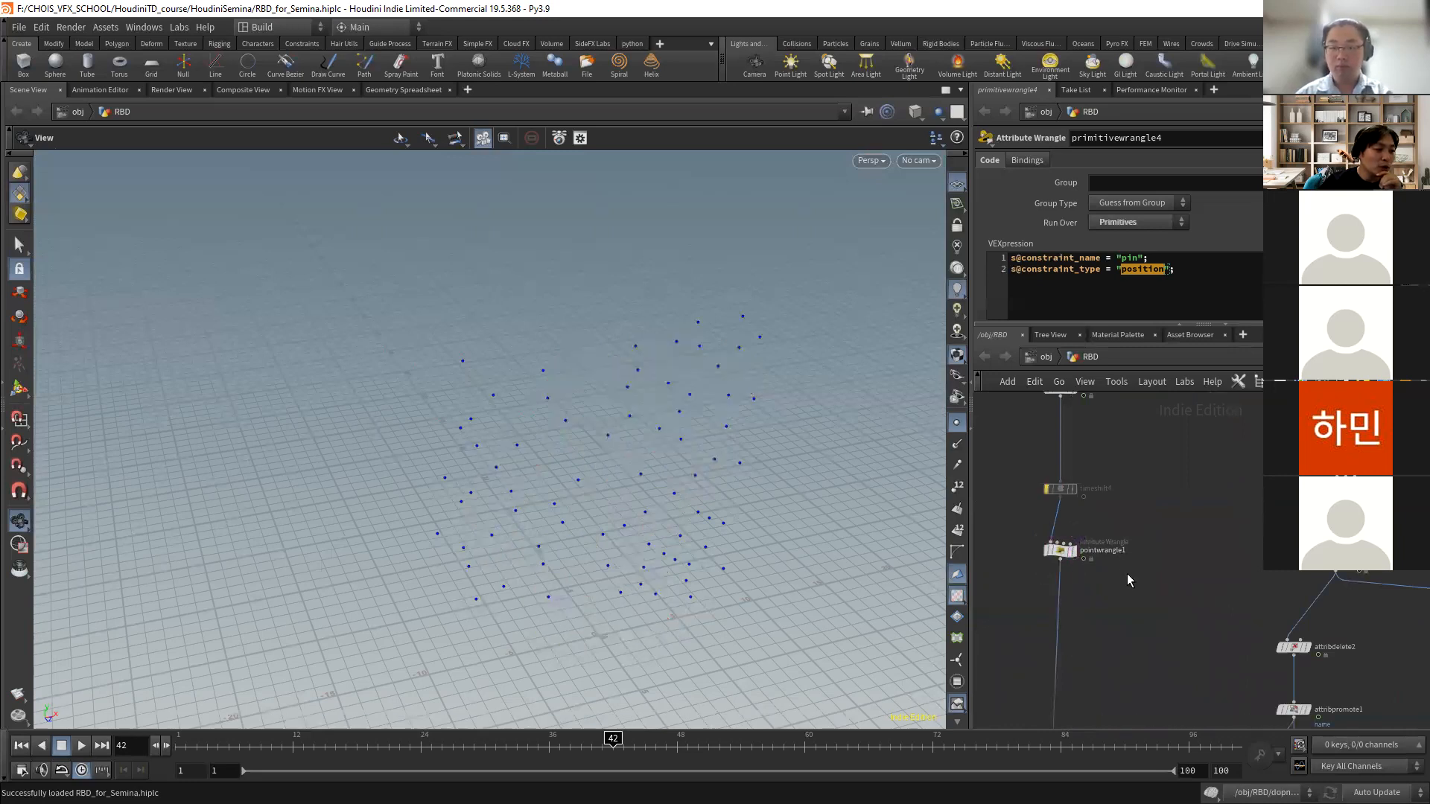
pyautogui.scroll(-3, 1130, 580)
pyautogui.scroll(-5, 1119, 578)
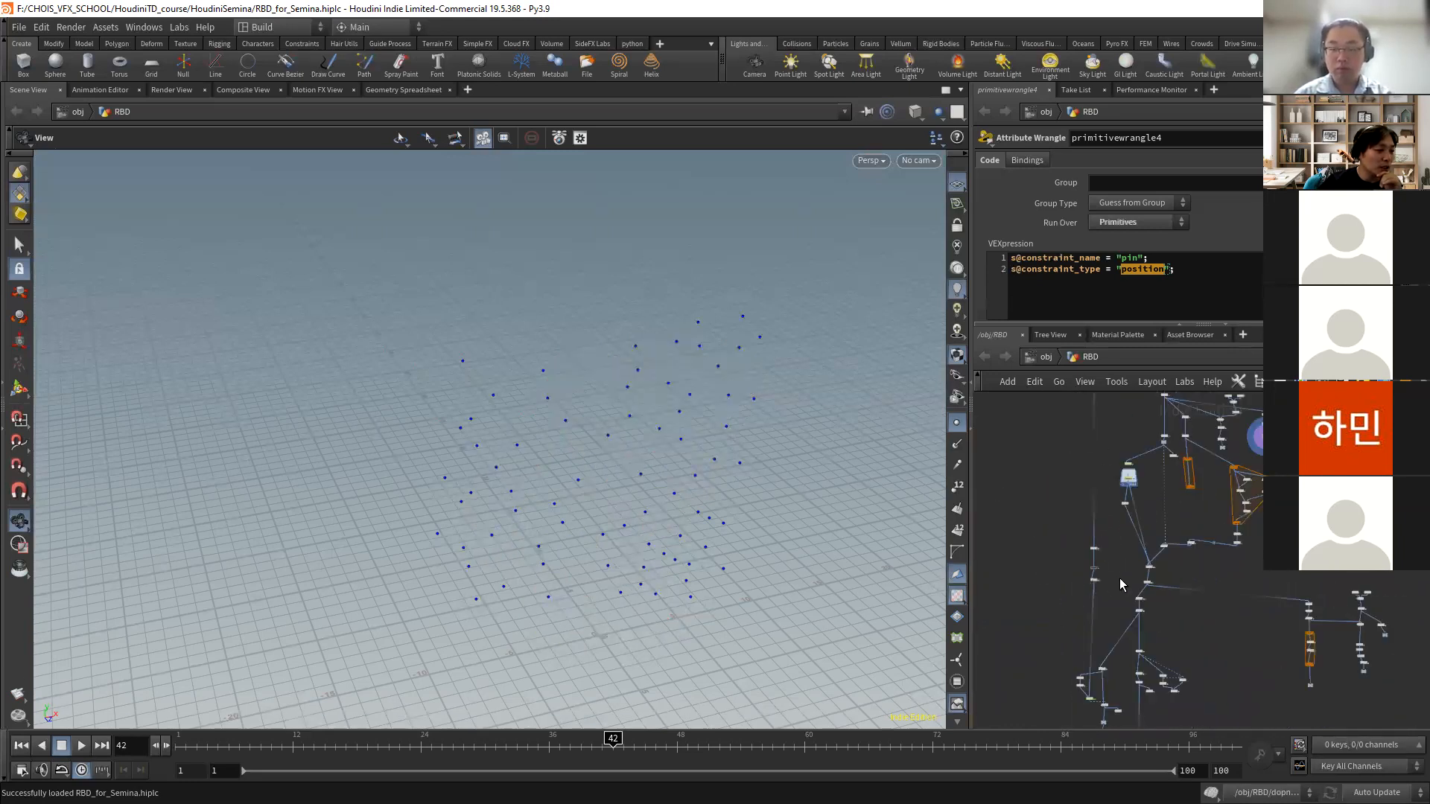
pyautogui.moveTo(1075, 709); pyautogui.dragTo(1065, 463, button='middle')
pyautogui.scroll(3, 1121, 566)
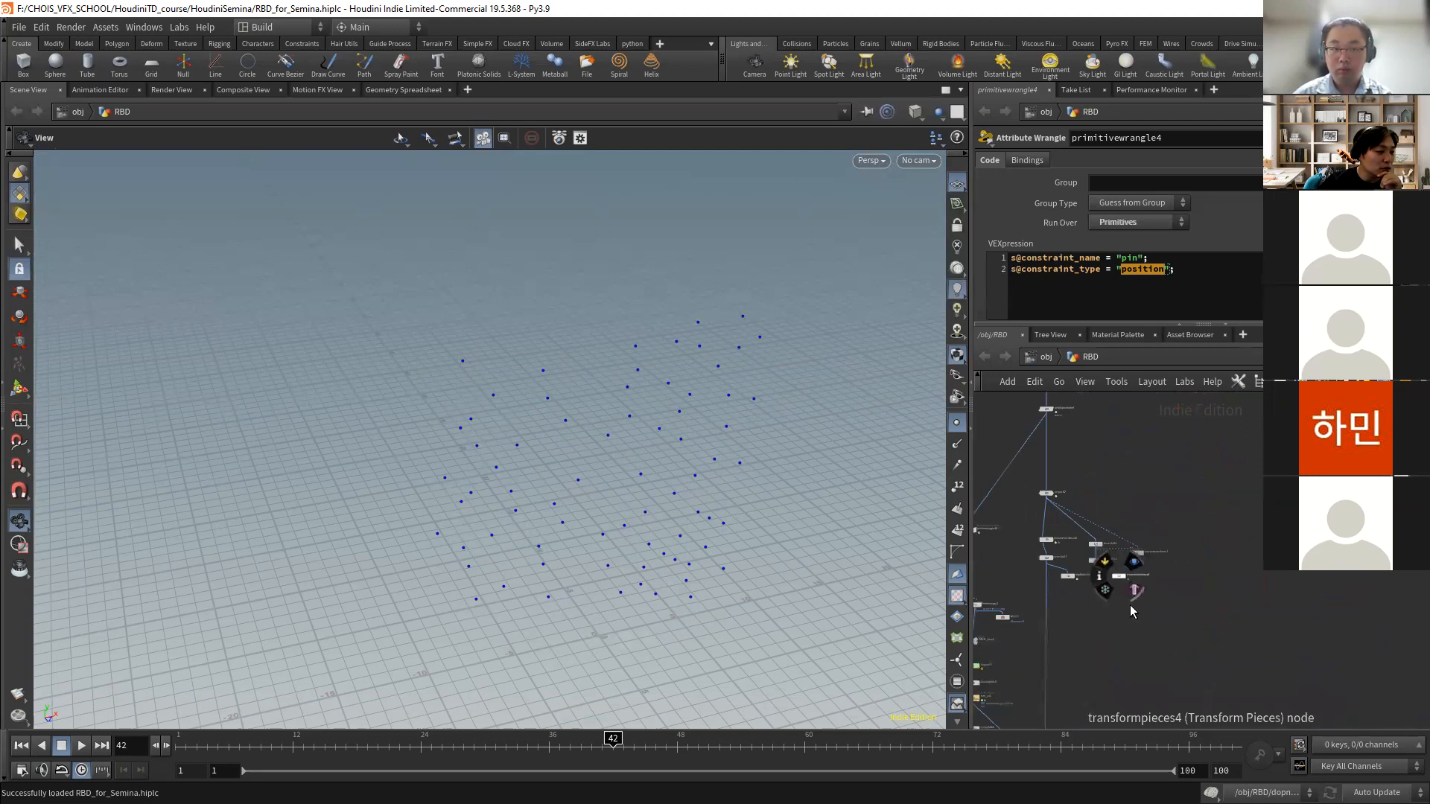
pyautogui.moveTo(1119, 653); pyautogui.dragTo(1140, 628, button='middle')
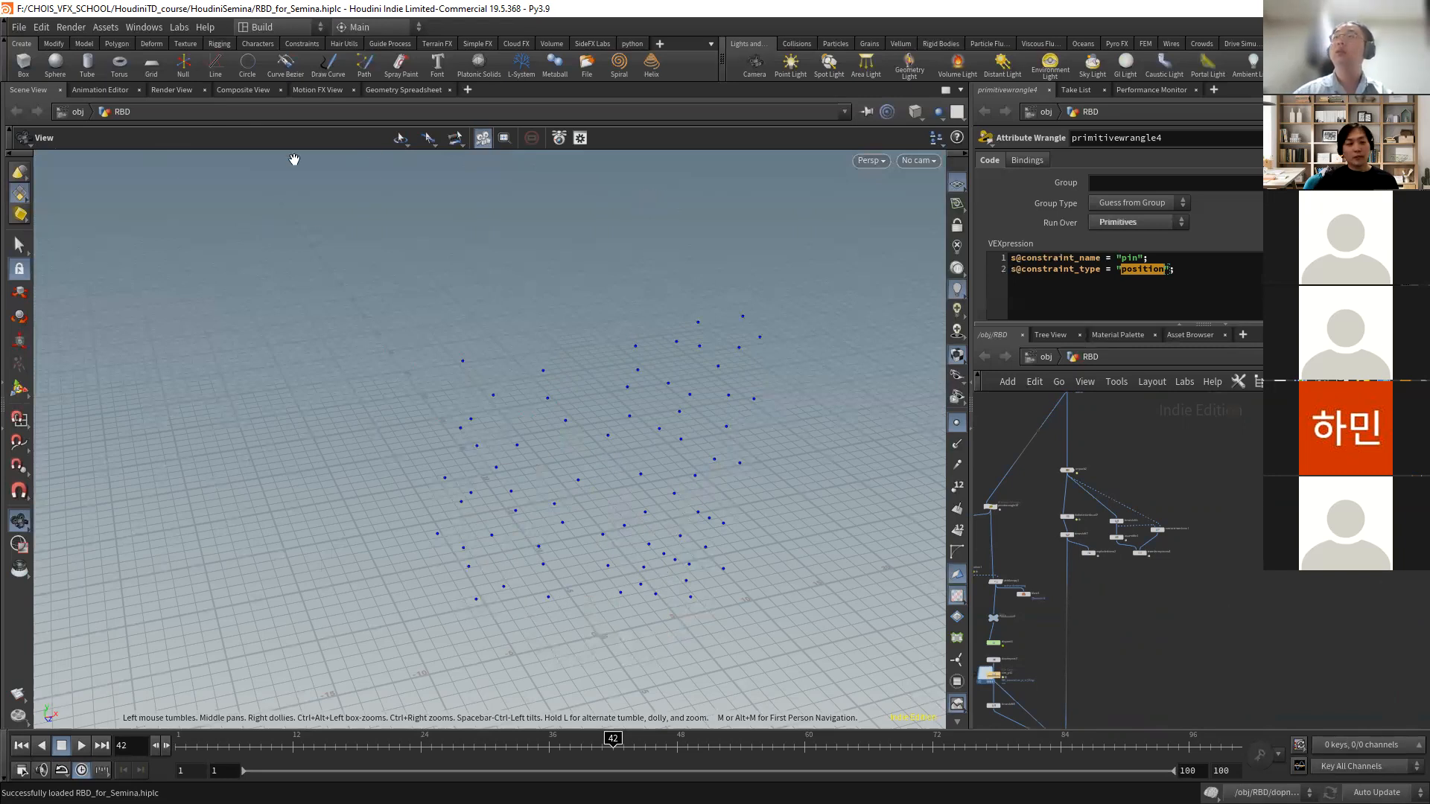
# - Open the scene rotational_motionBlur_withchangingPolycount.hiplc from the $HIP folder
pyautogui.click(18, 27)
pyautogui.click(45, 52)
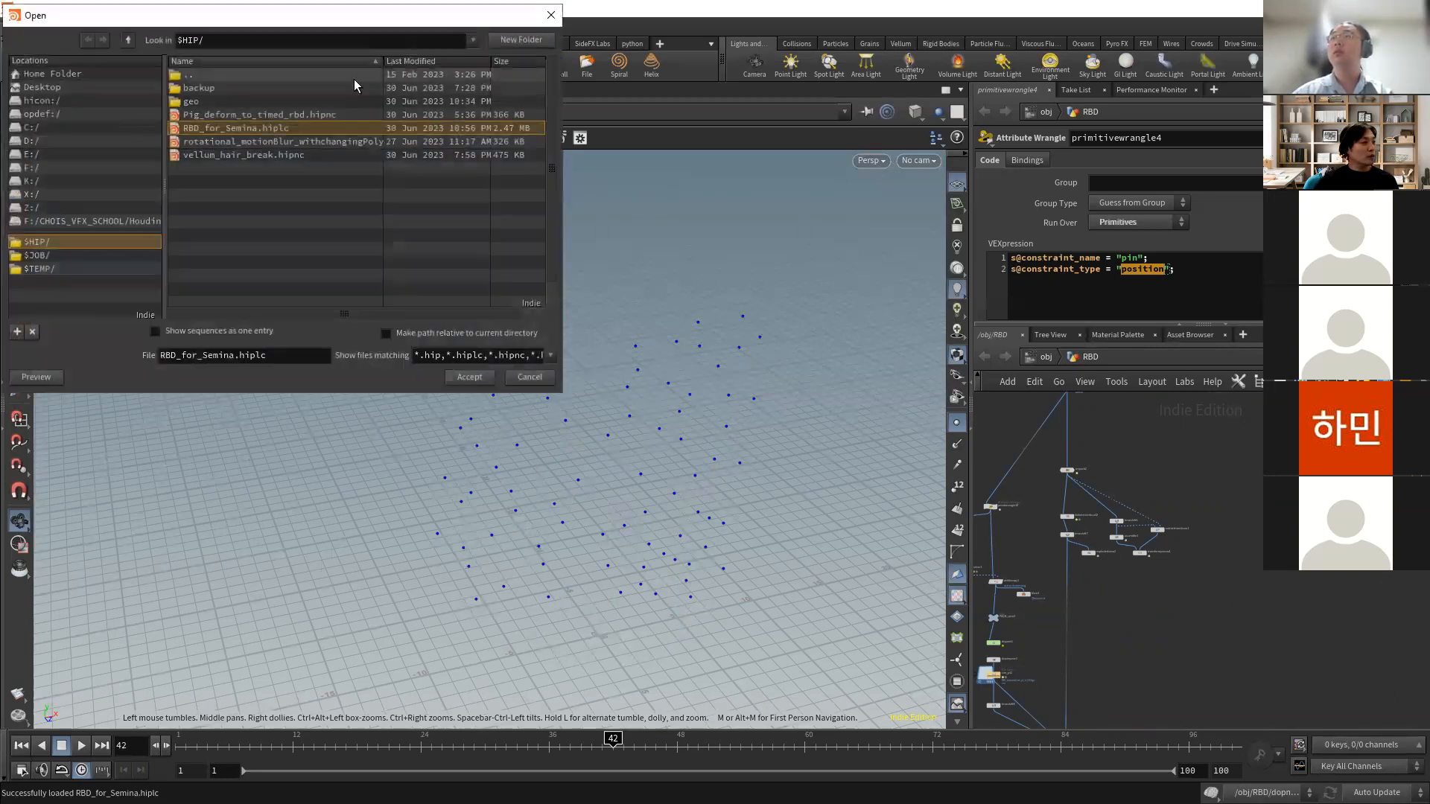
pyautogui.click(283, 141)
pyautogui.click(482, 377)
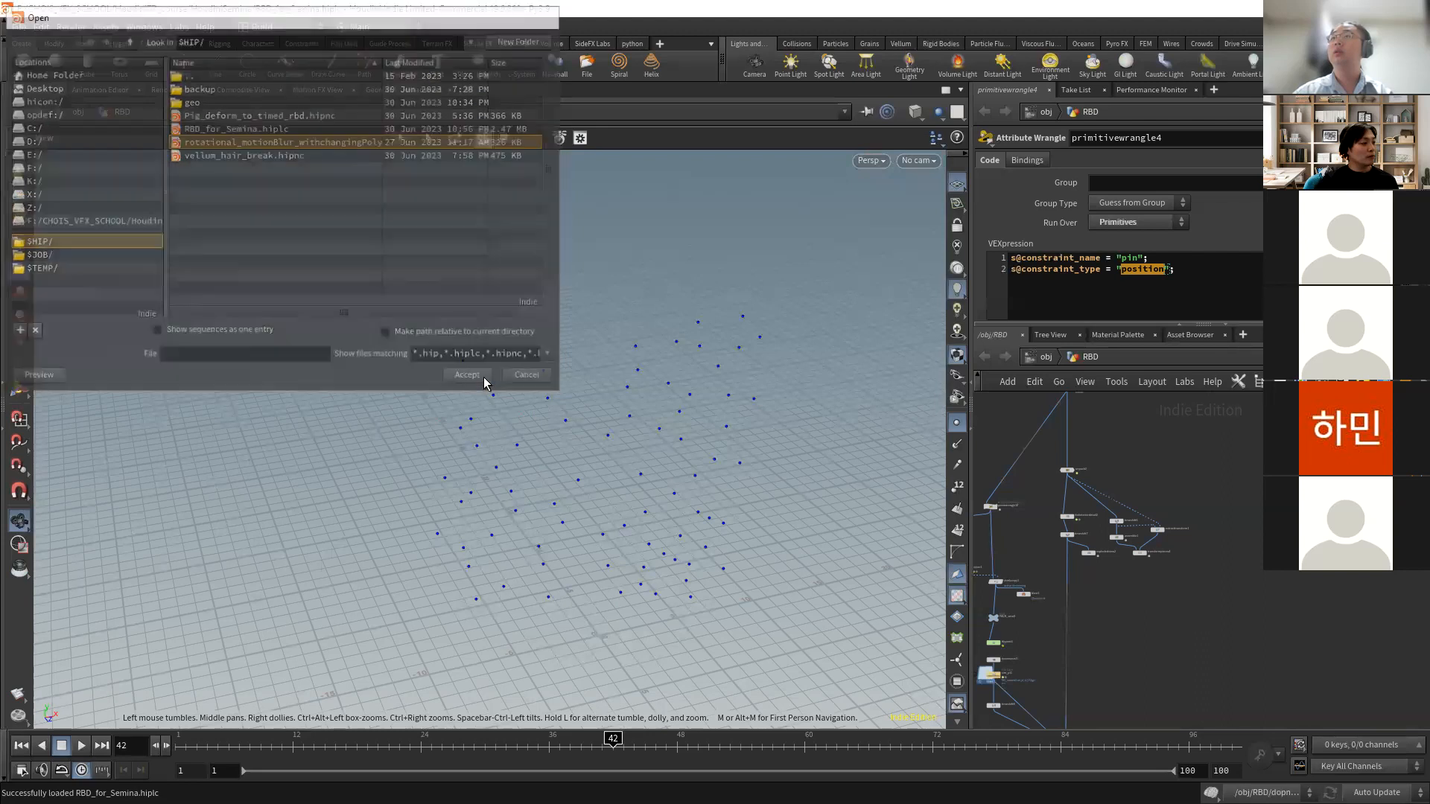
pyautogui.click(533, 409)
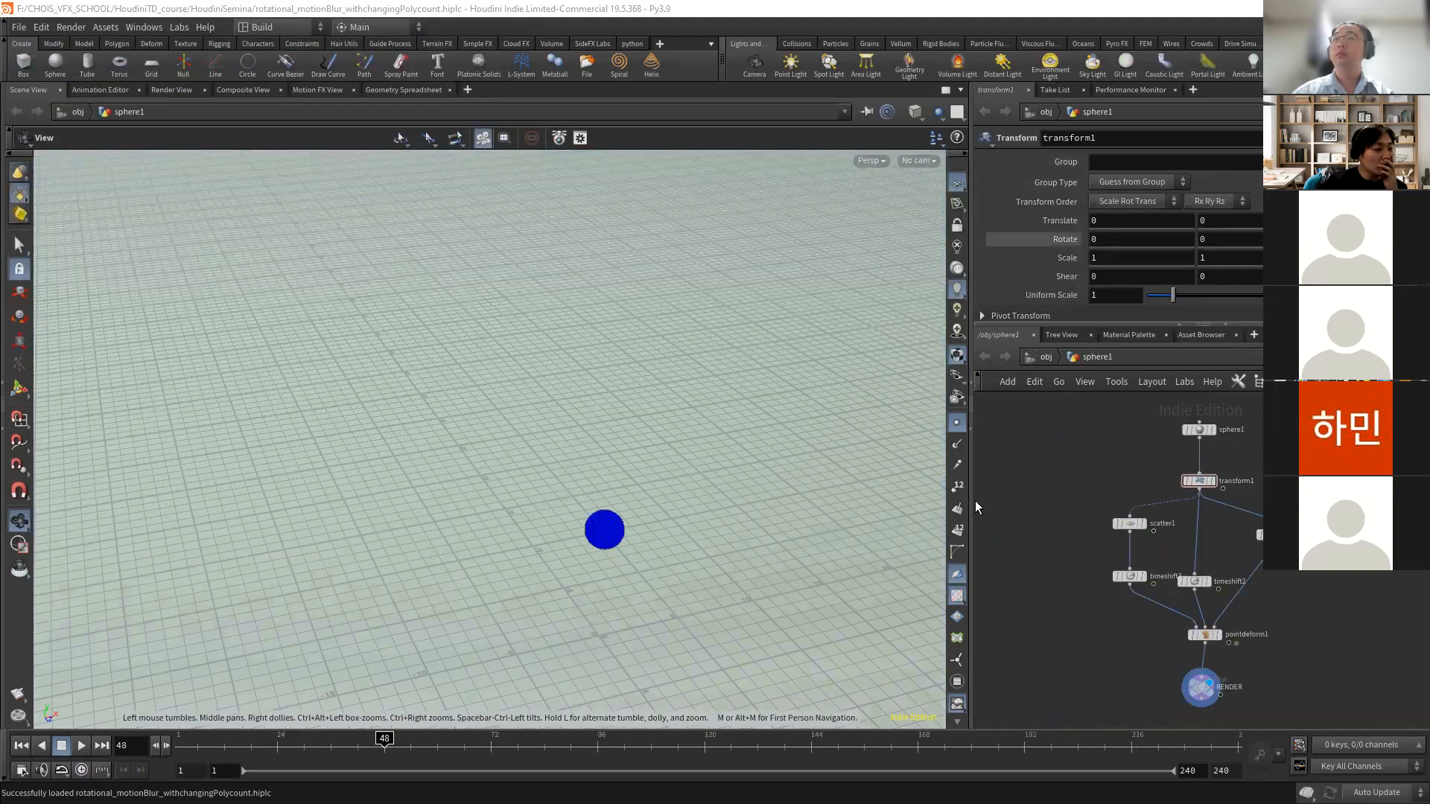
# - Hide the point display and stop showing environment lights as the viewport background
pyautogui.click(957, 424)
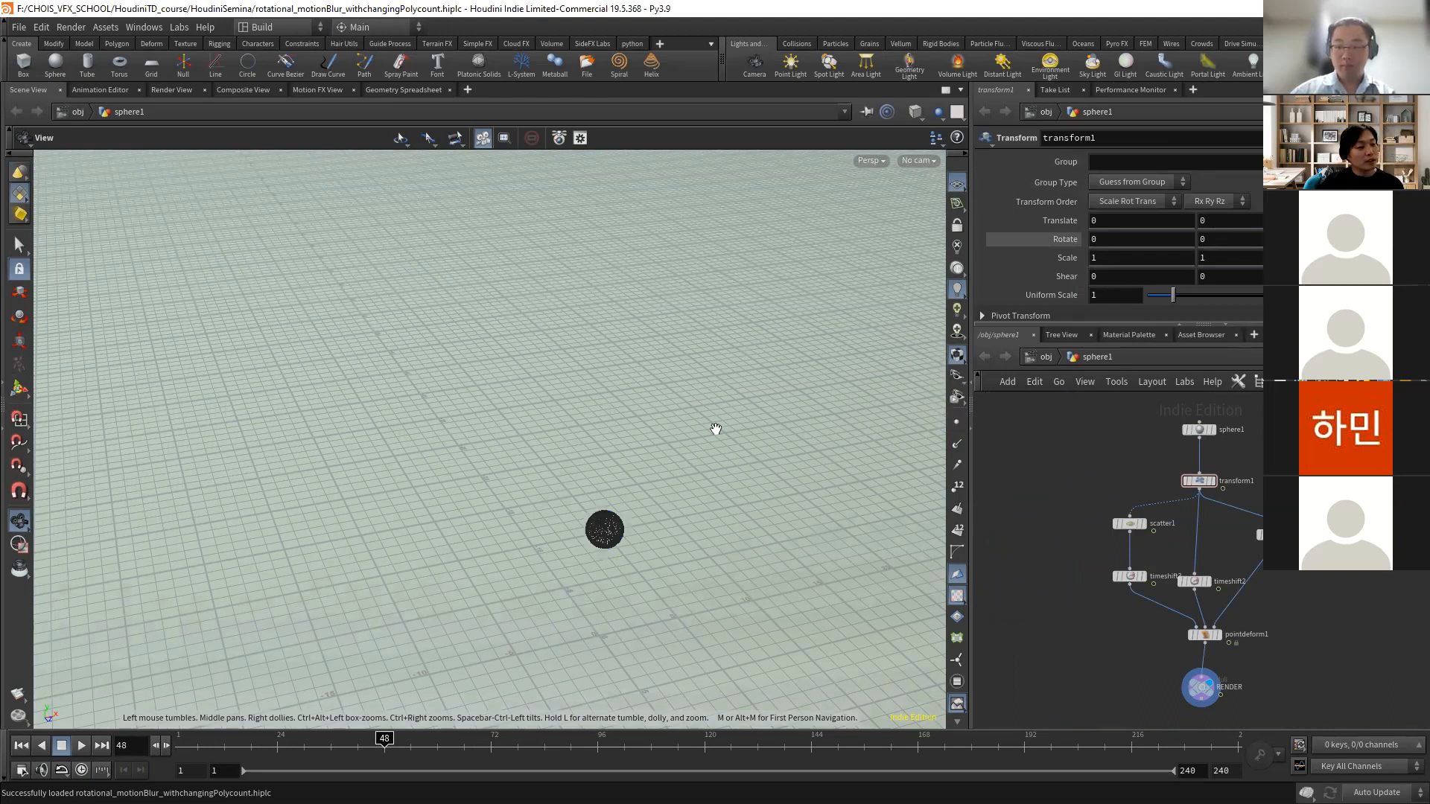
pyautogui.moveTo(568, 441); pyautogui.dragTo(571, 415)
pyautogui.press('d')
pyautogui.click(697, 165)
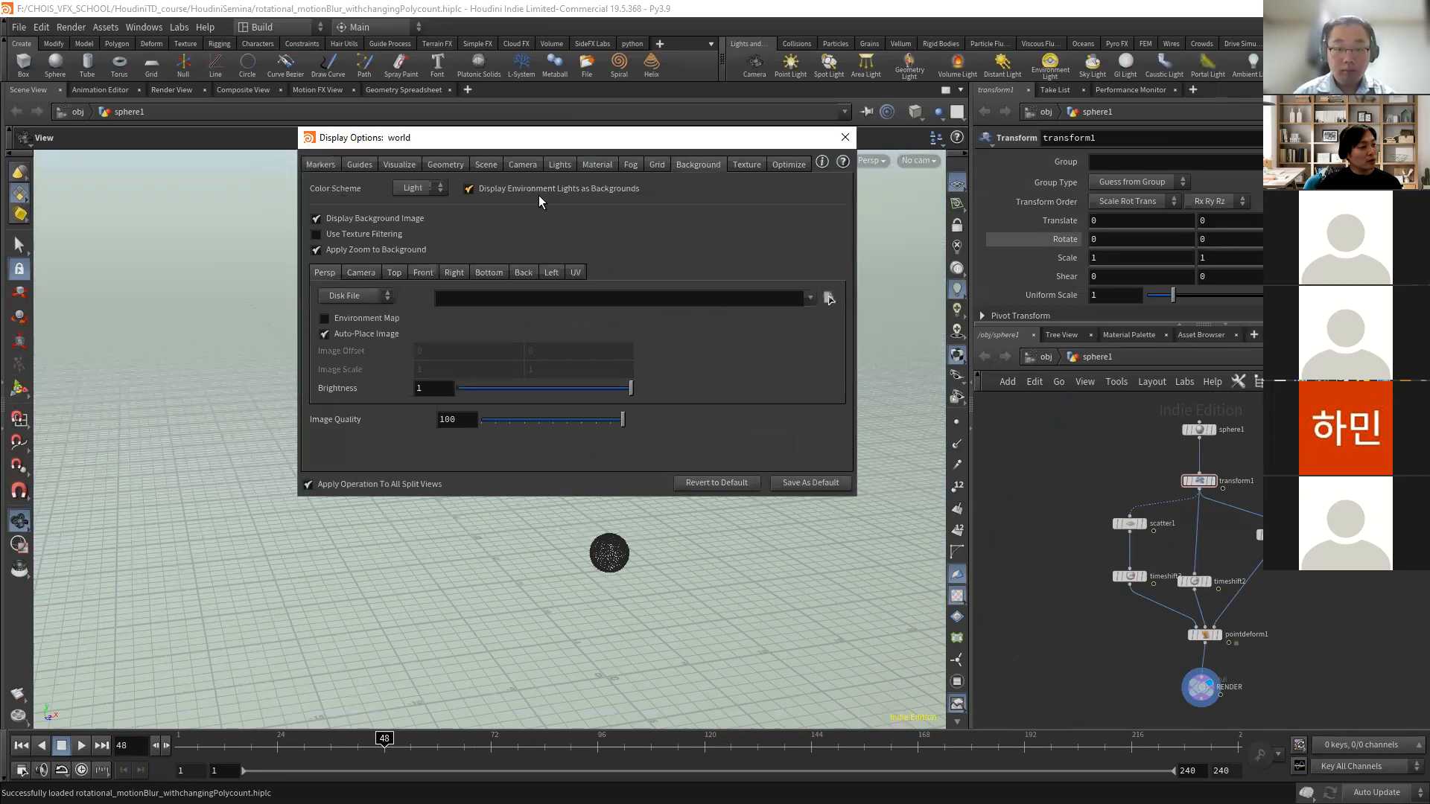
pyautogui.click(471, 190)
pyautogui.click(418, 189)
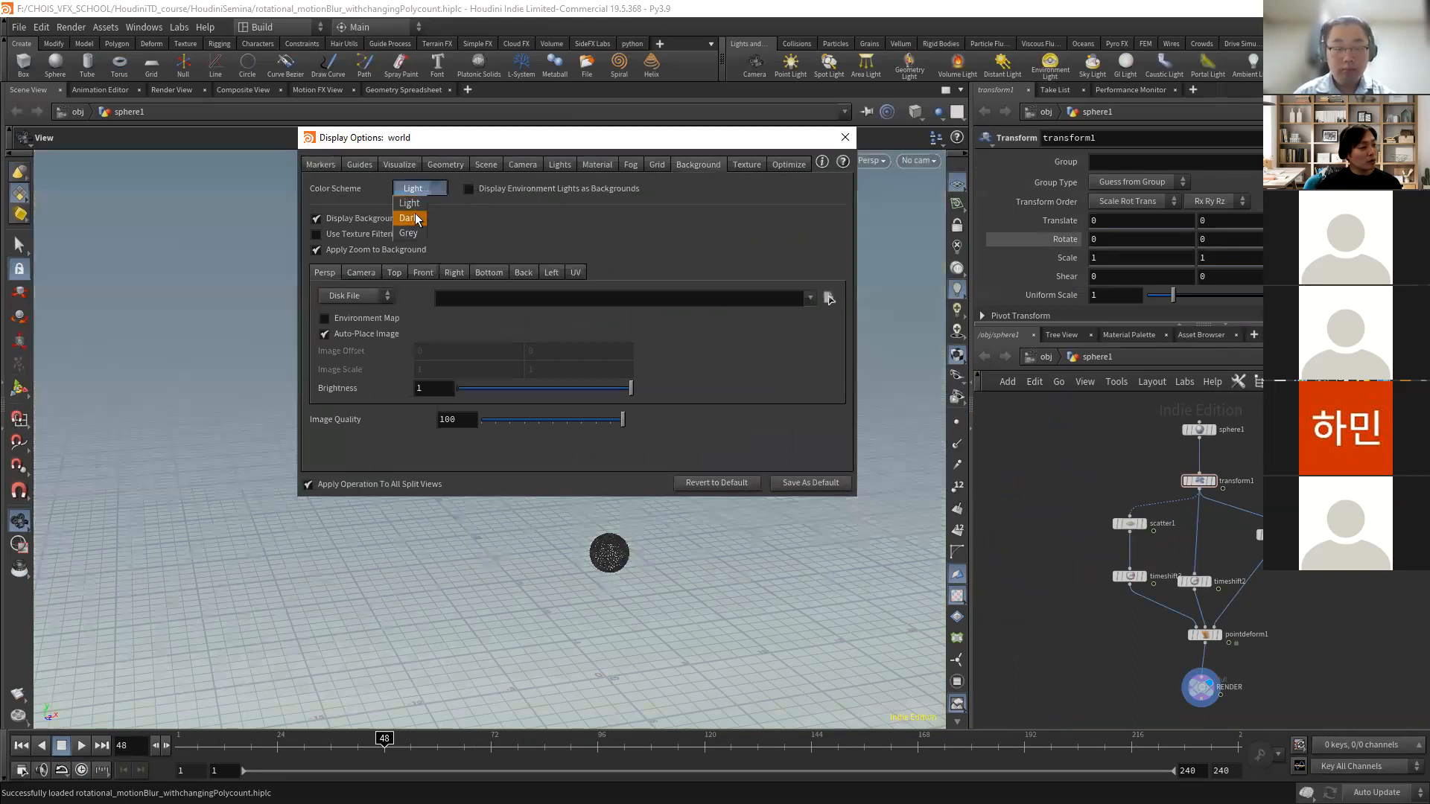
pyautogui.click(533, 221)
pyautogui.click(844, 137)
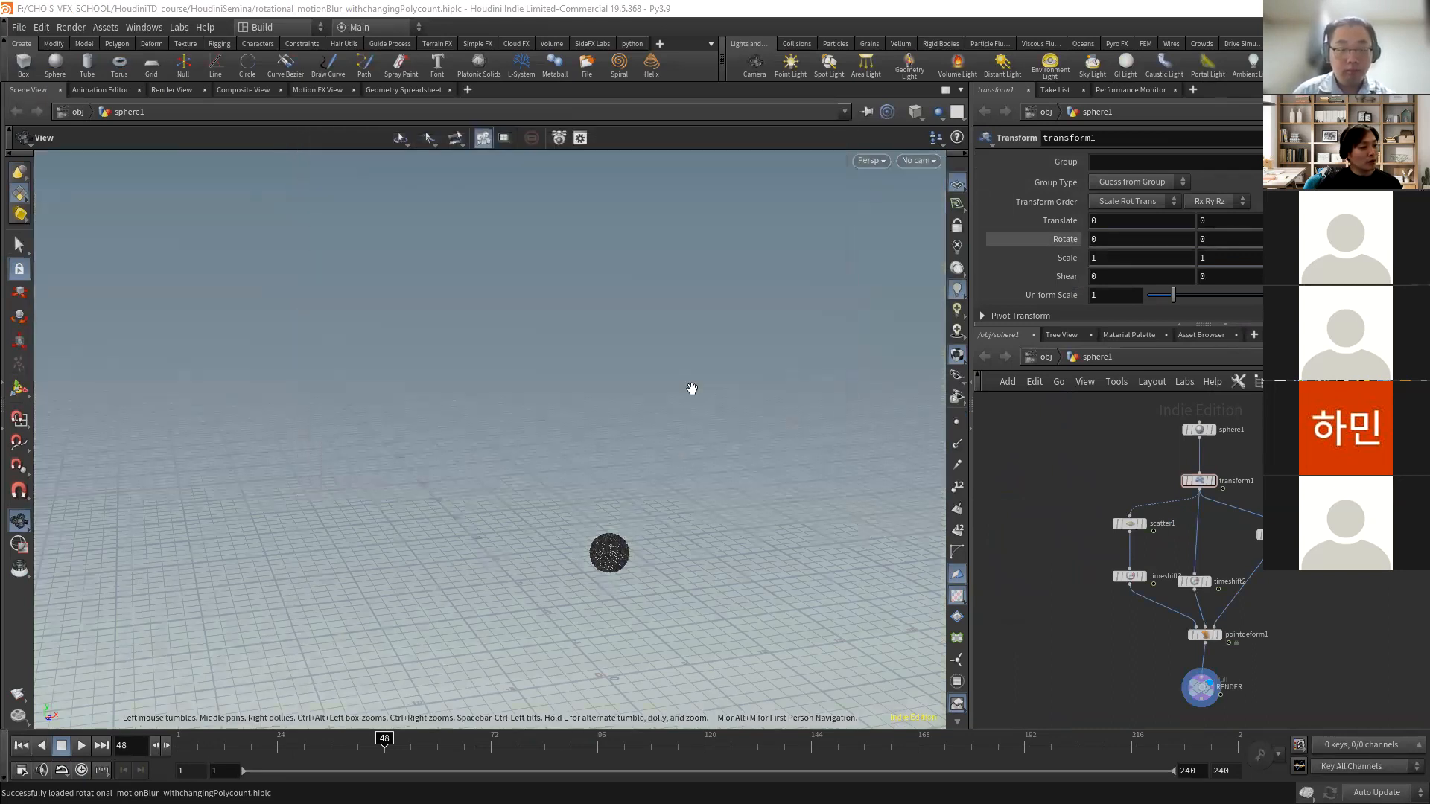
# - Look through cam1 and display transform1 at frame 24
pyautogui.moveTo(604, 442); pyautogui.dragTo(380, 223, button='middle')
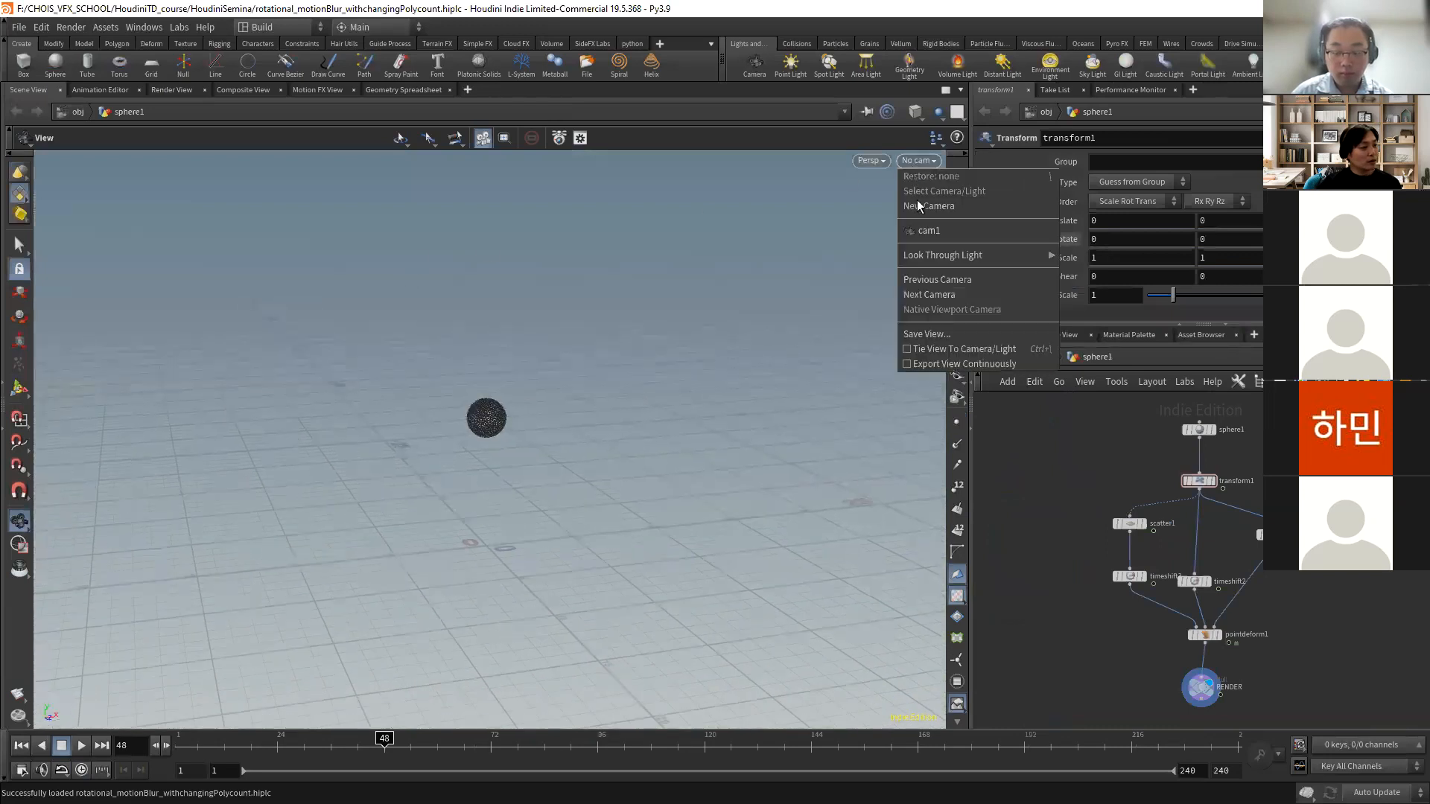
pyautogui.click(911, 226)
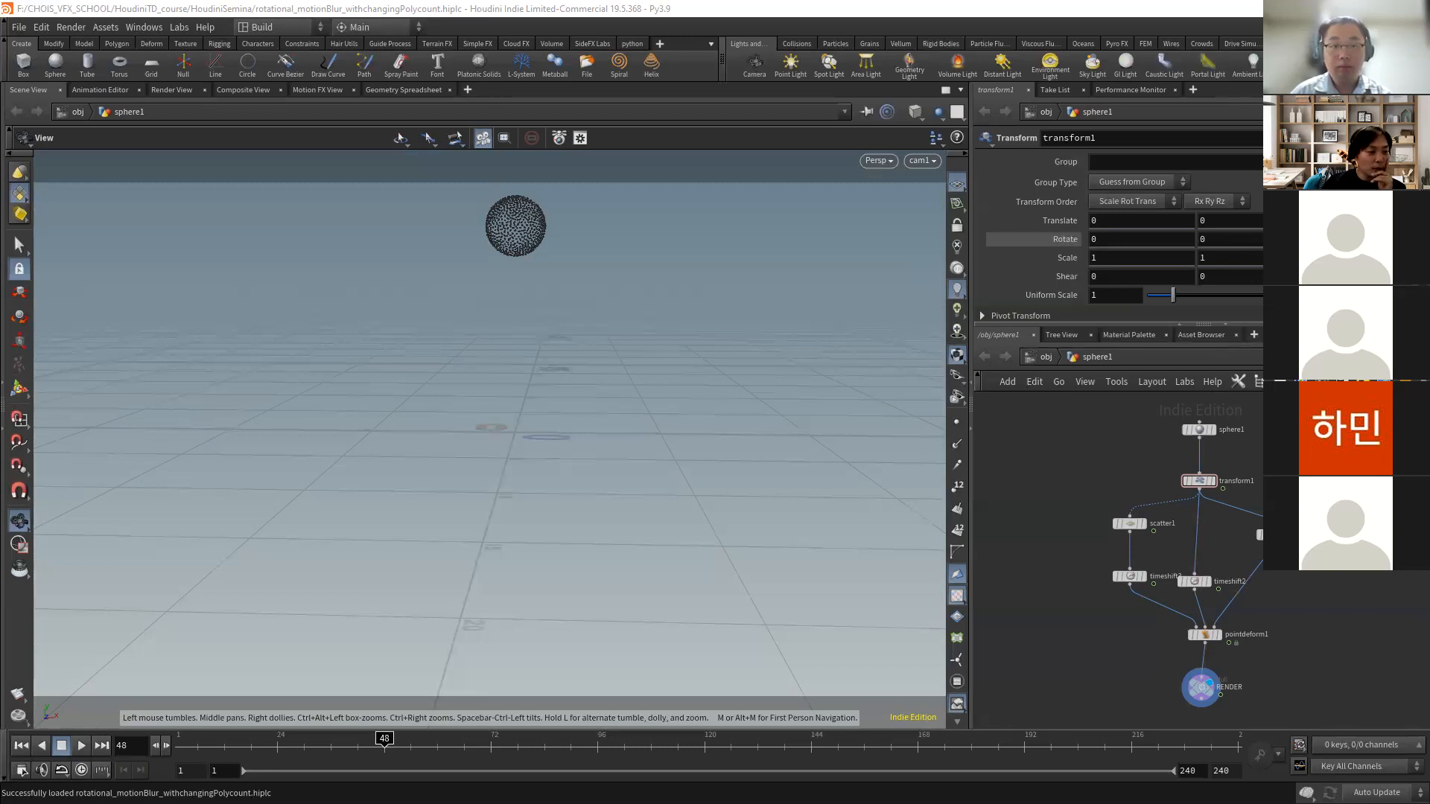
pyautogui.click(1201, 486)
pyautogui.moveTo(381, 747); pyautogui.dragTo(276, 727)
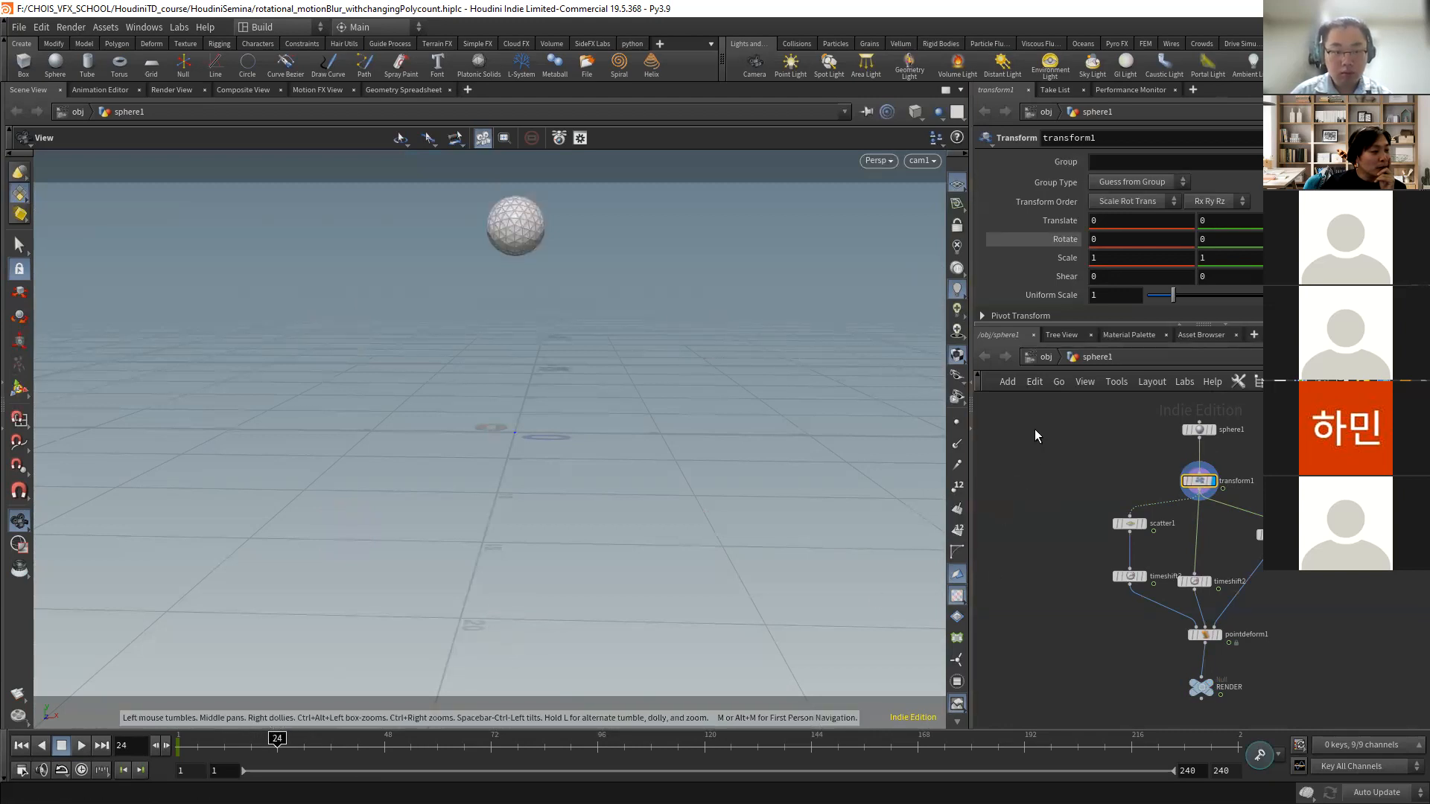
# - Set the Geometry Velocity Blur of the sphere1 object to Velocity Blur, with the parameter pane enlarged
pyautogui.click(1043, 357)
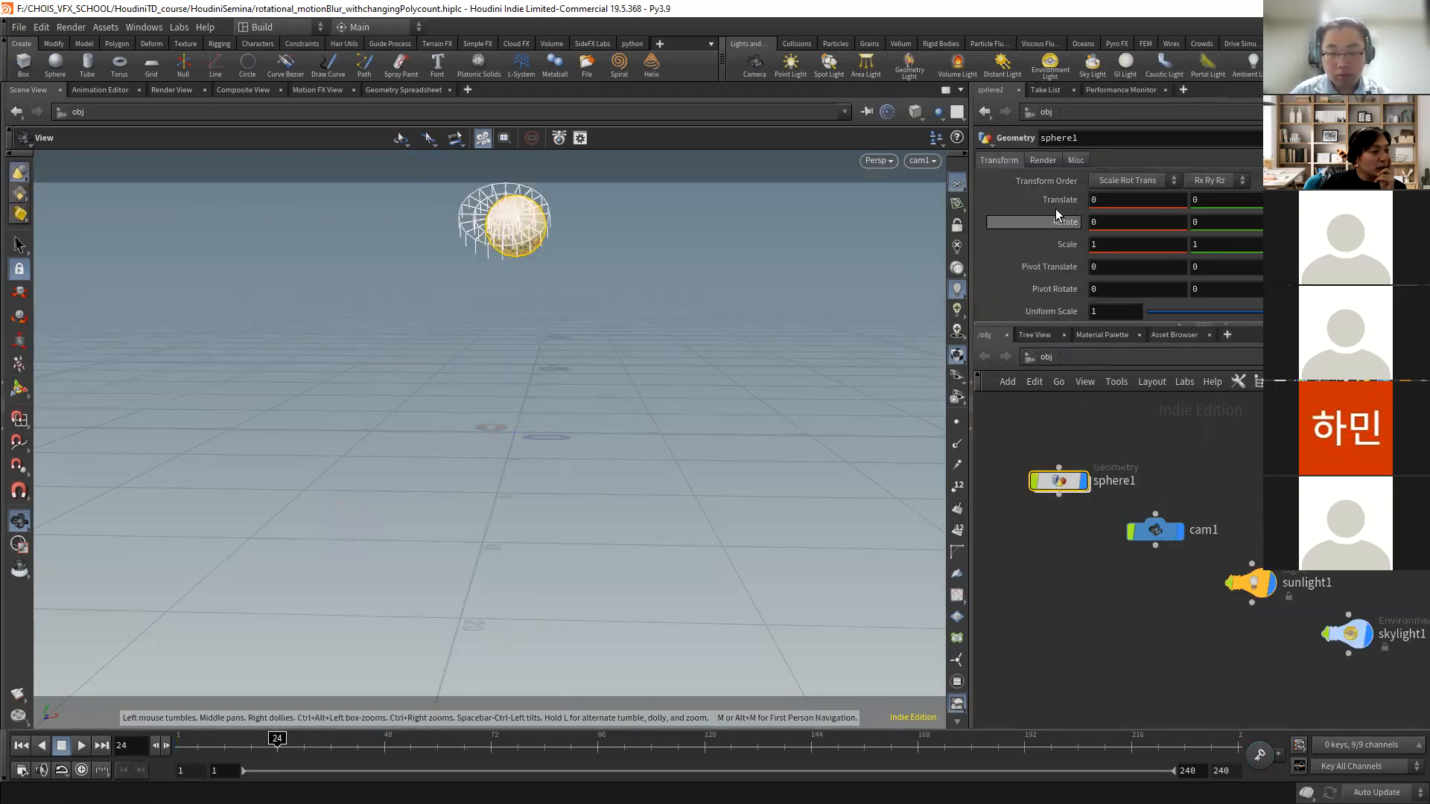
pyautogui.moveTo(1082, 324); pyautogui.dragTo(1081, 434)
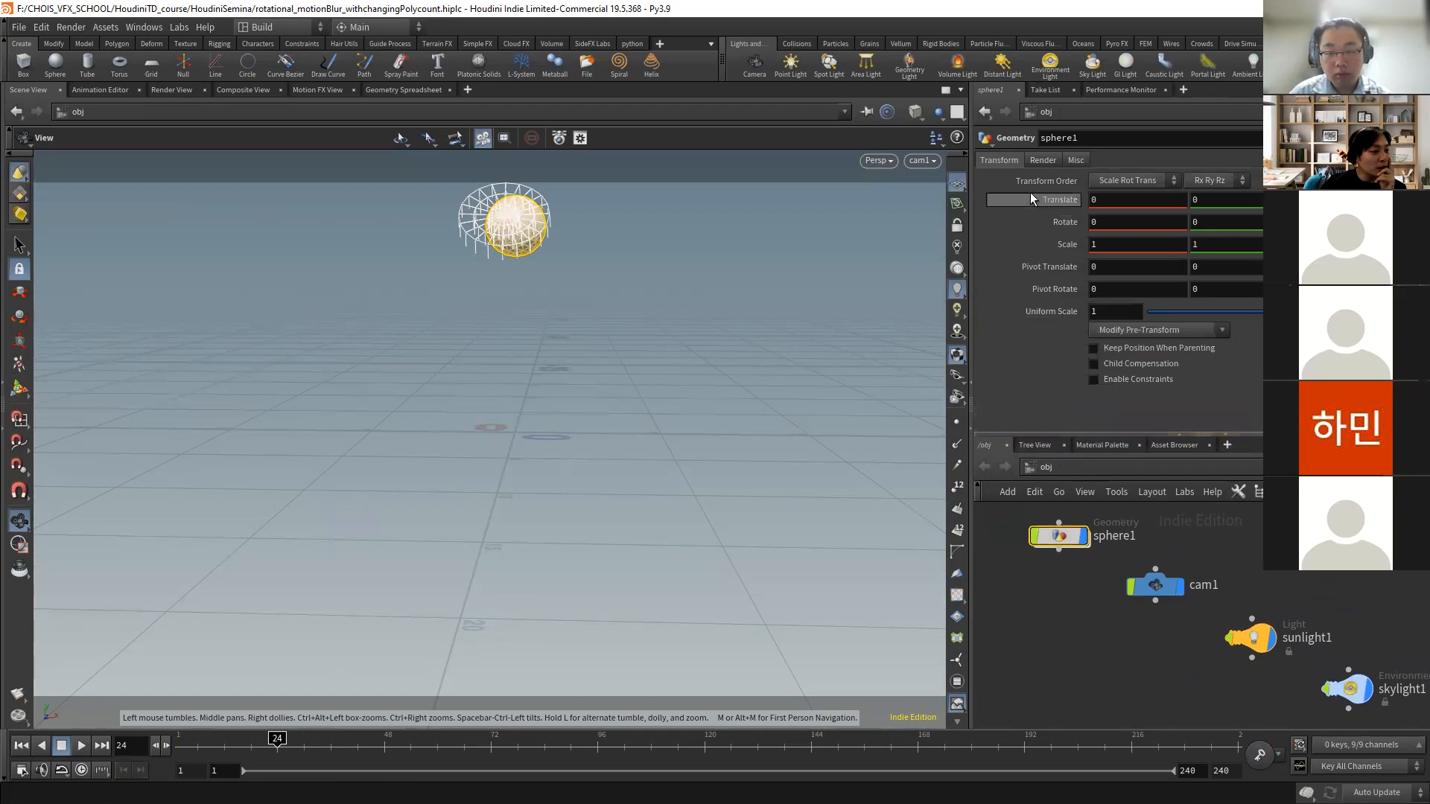
pyautogui.click(1043, 160)
pyautogui.click(1044, 275)
pyautogui.click(1137, 296)
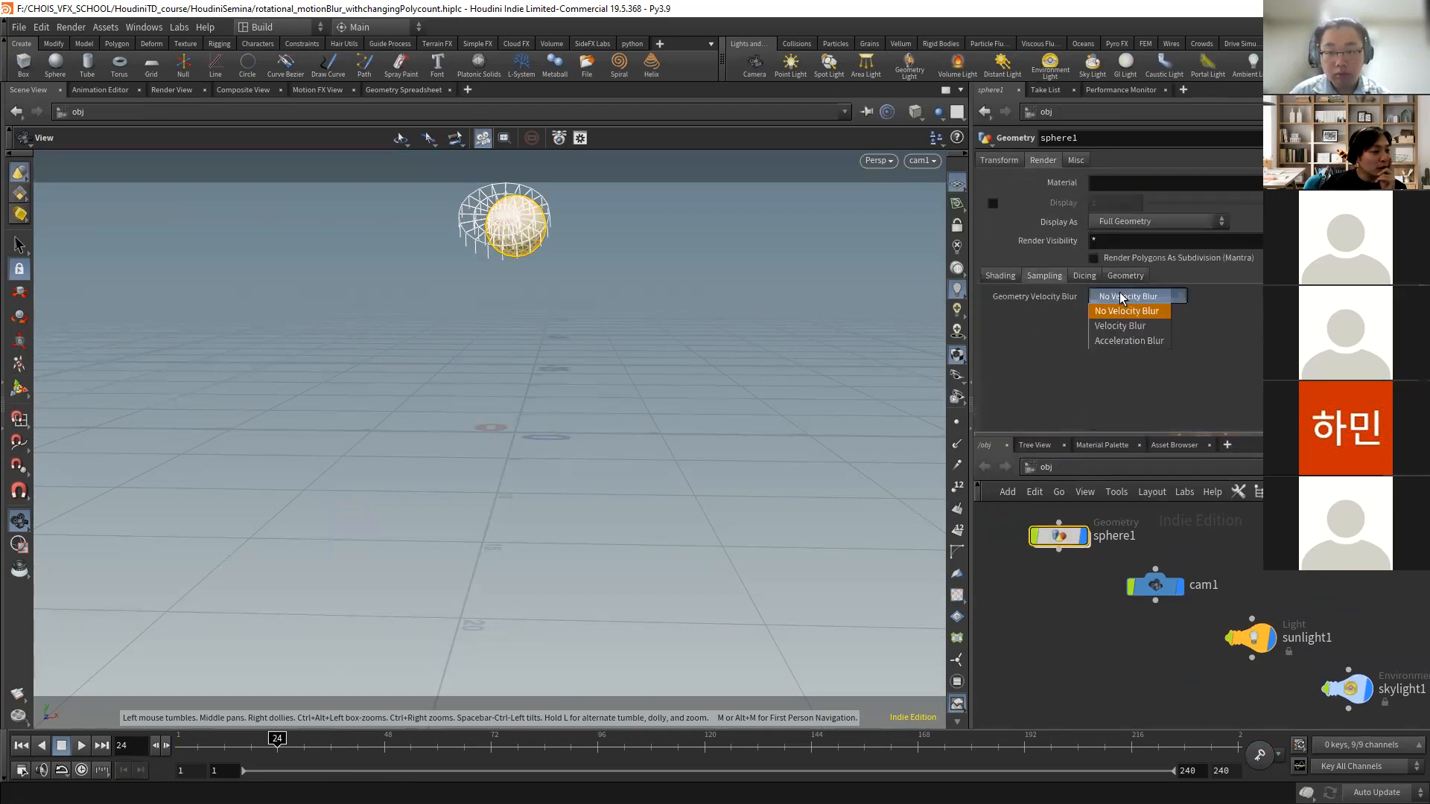
pyautogui.click(1119, 328)
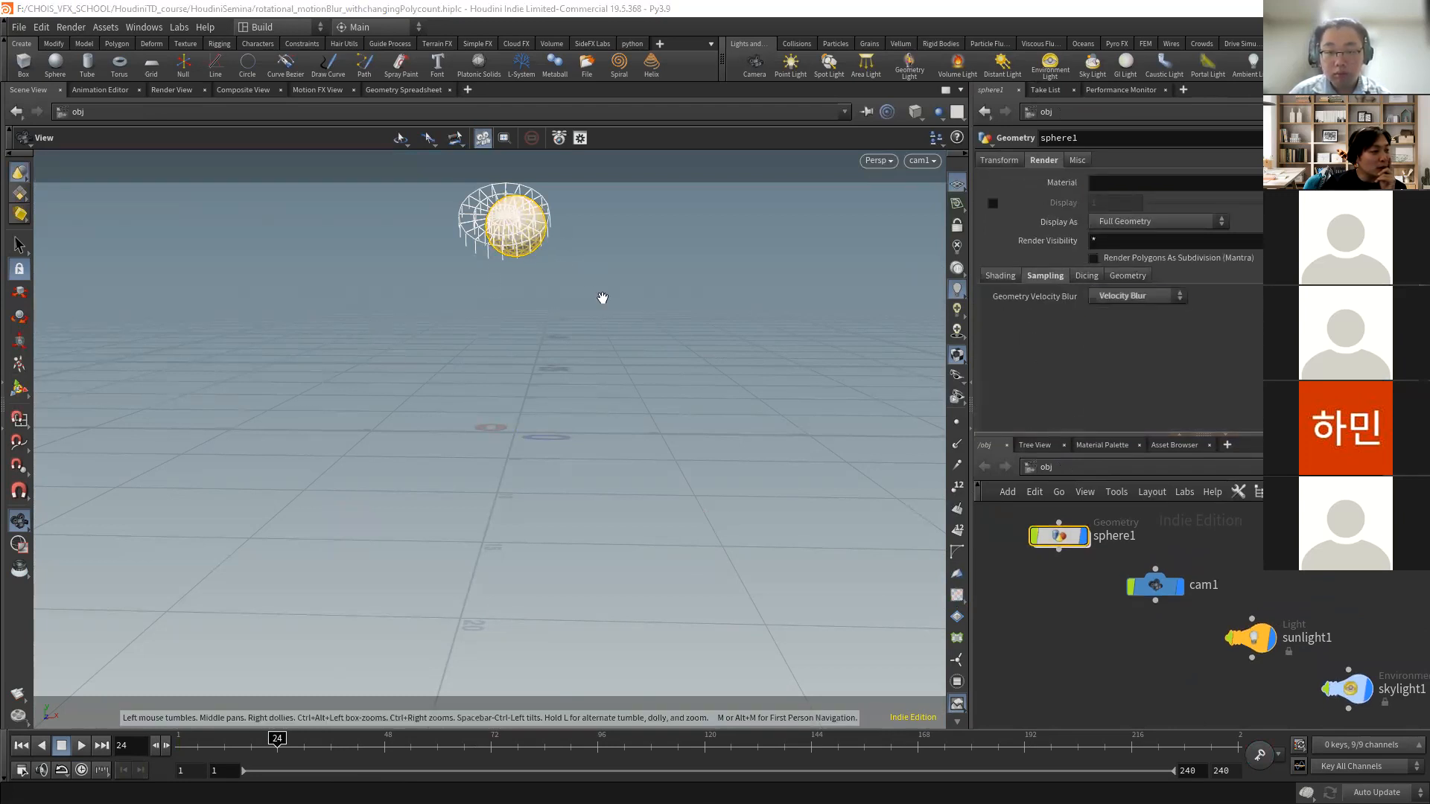
# - In the out network, reduce mantra1's Geo Time Samples to 1
pyautogui.click(1097, 472)
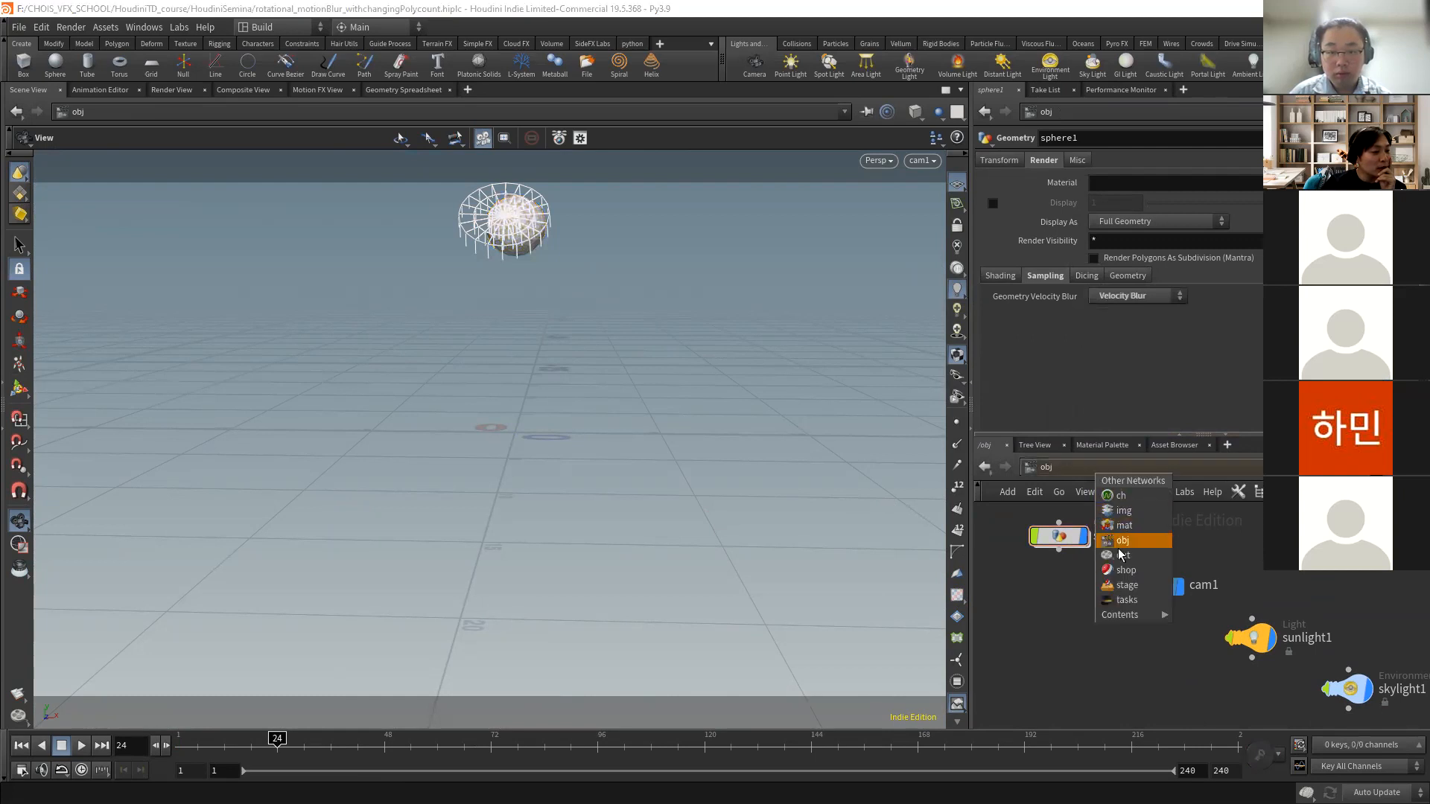
pyautogui.click(1129, 578)
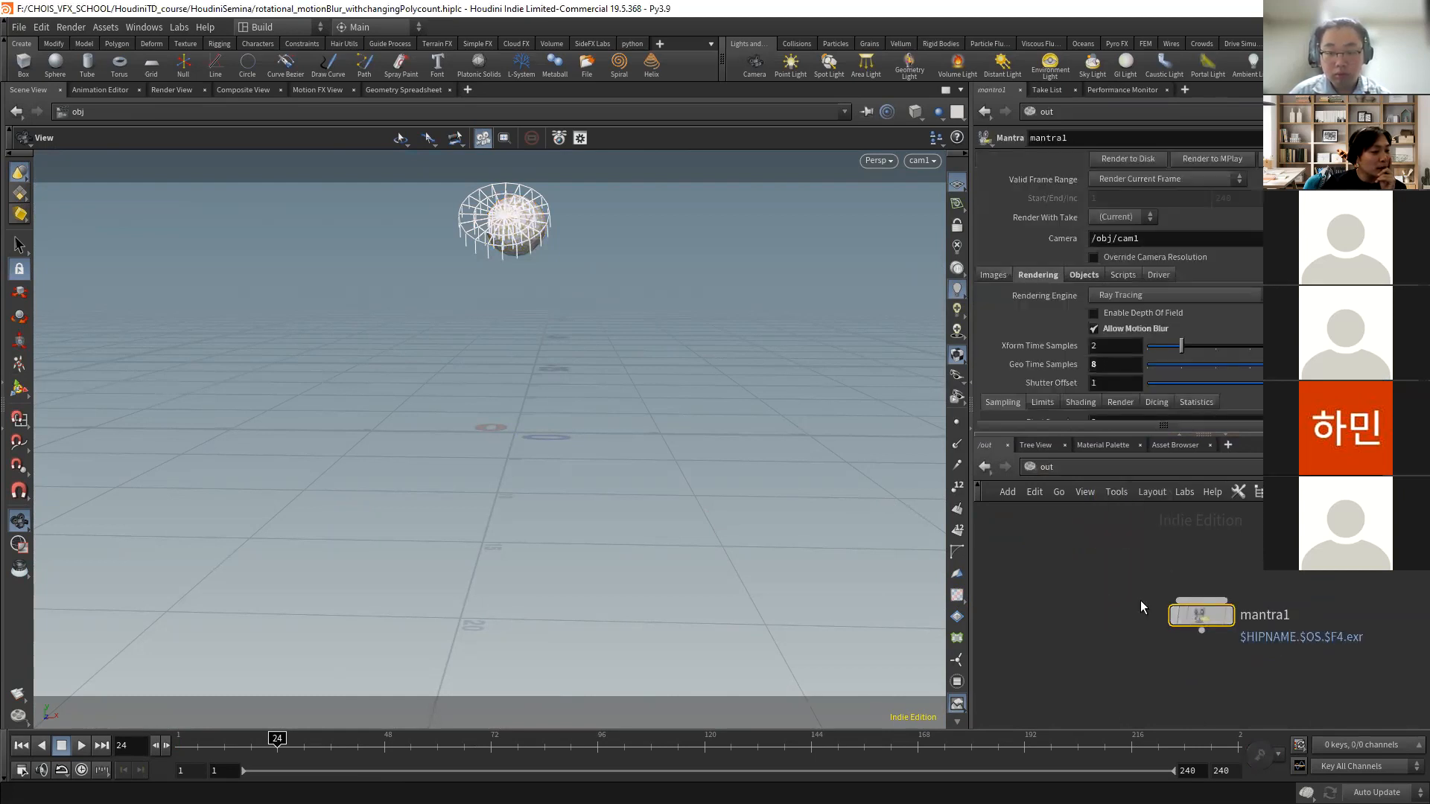
pyautogui.moveTo(1201, 616); pyautogui.dragTo(1115, 593)
pyautogui.click(1151, 368)
pyautogui.click(1064, 533)
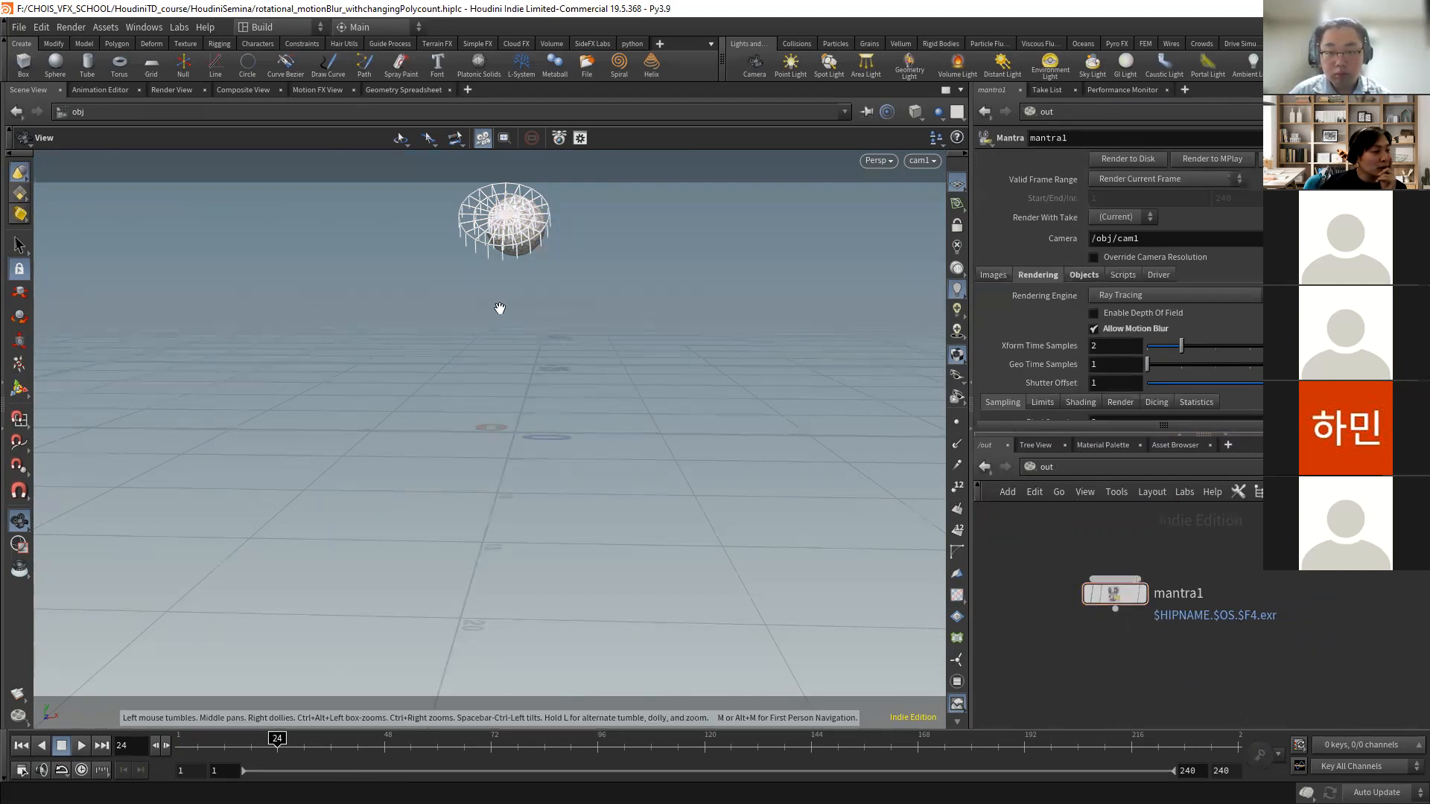
# - Save the scene and render /out/mantra1 through /obj/cam1 in the Render View
pyautogui.click(172, 90)
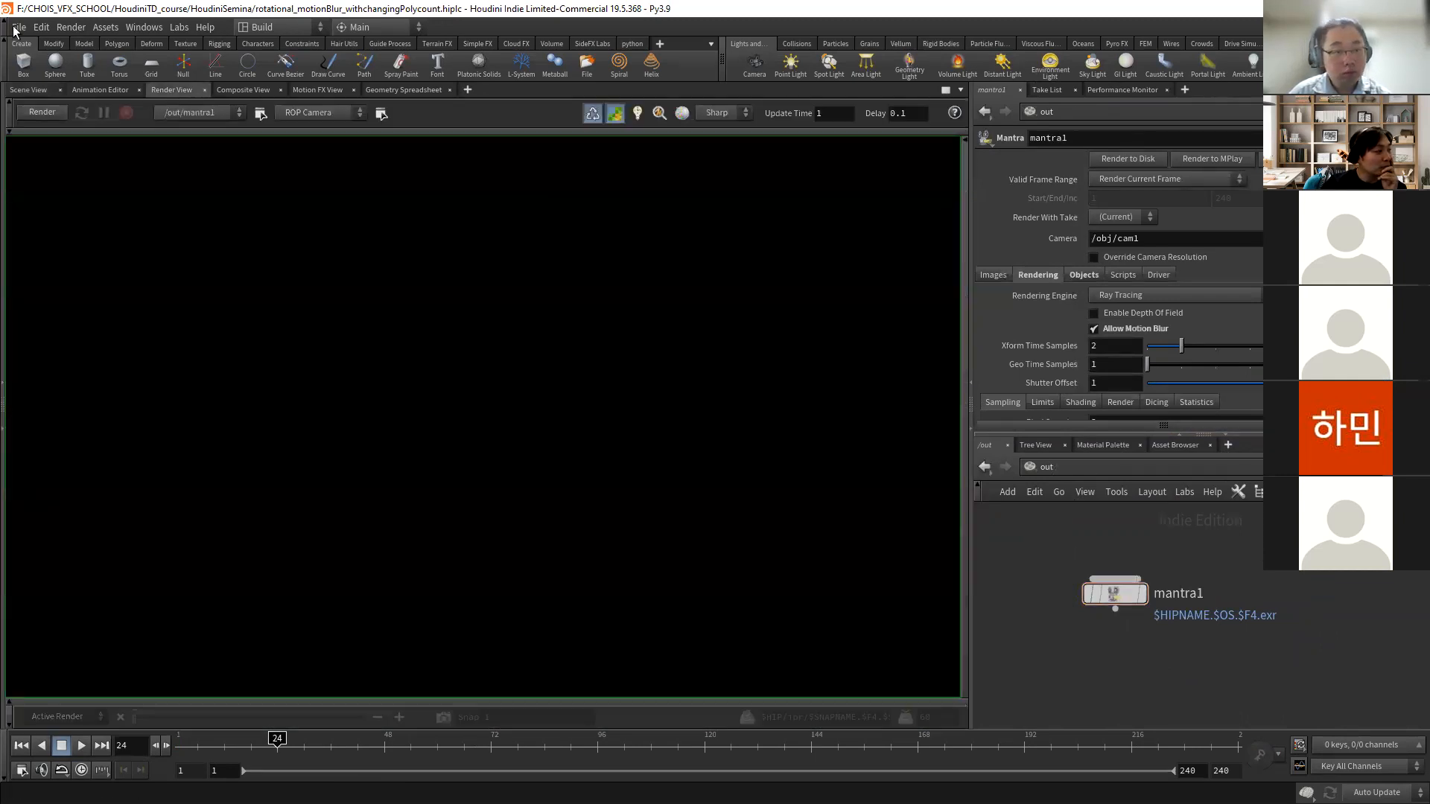
pyautogui.click(18, 27)
pyautogui.click(38, 127)
pyautogui.click(315, 112)
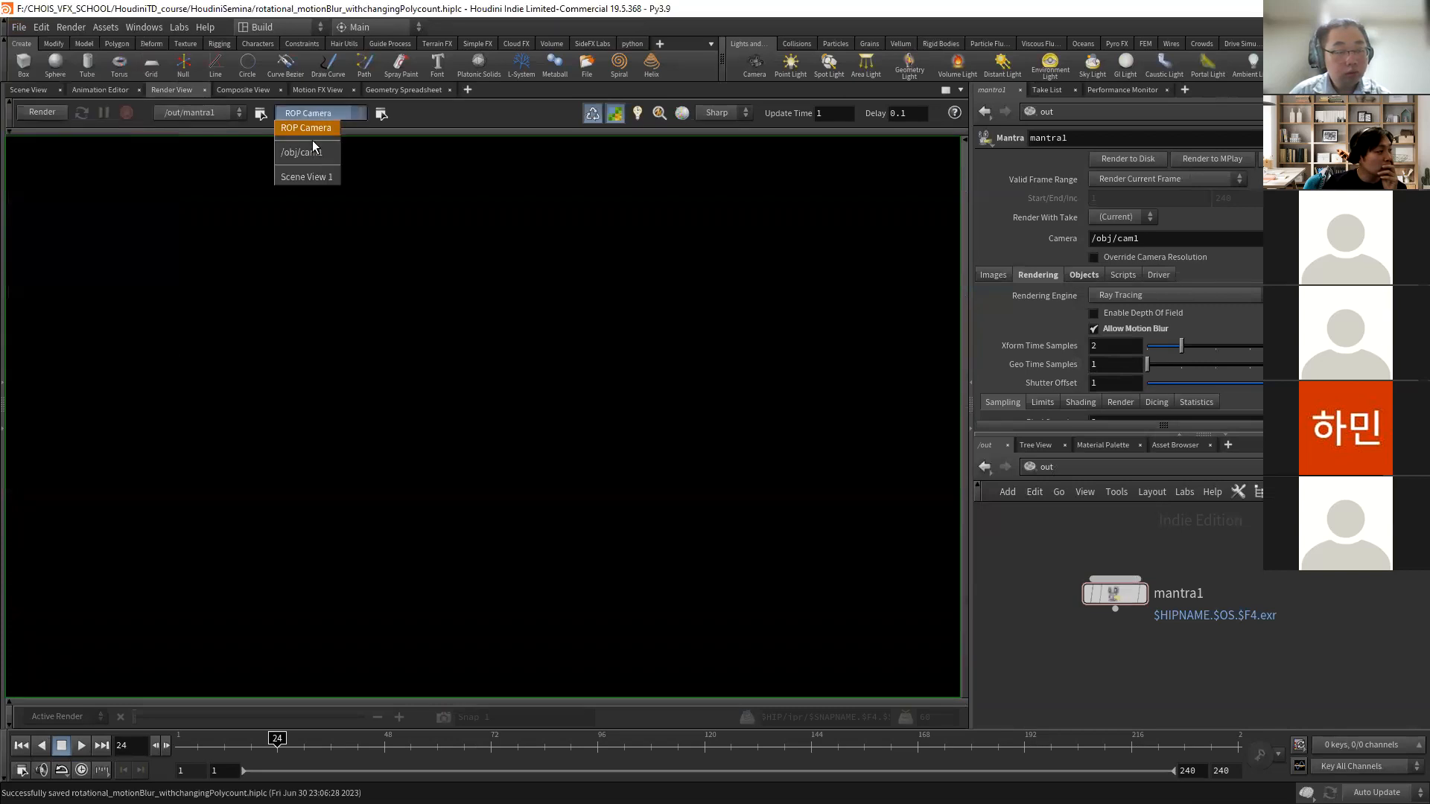
pyautogui.click(310, 152)
pyautogui.click(42, 112)
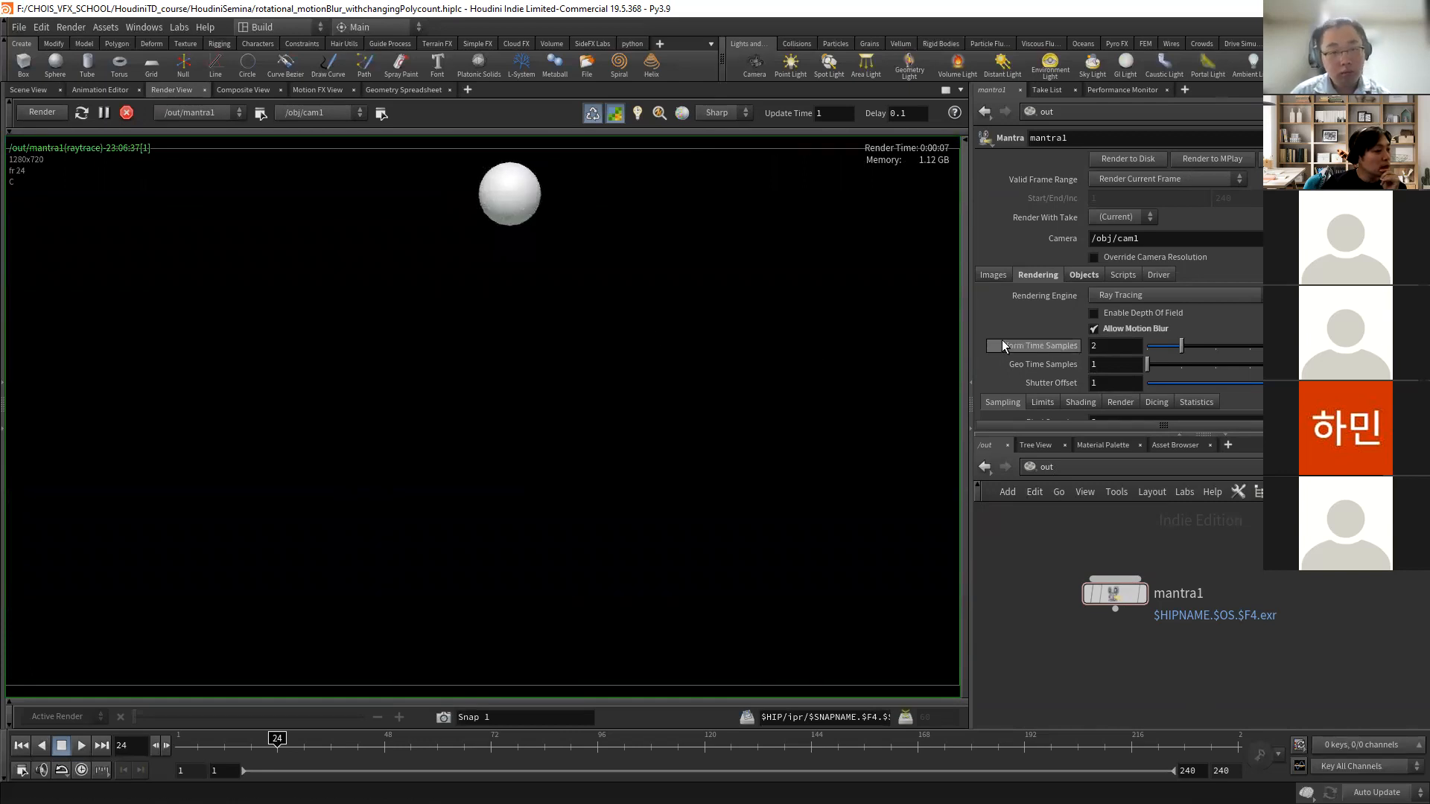
# - Review mantra1's motion blur and sampling parameters next to the rendered sphere
pyautogui.scroll(-5, 1049, 344)
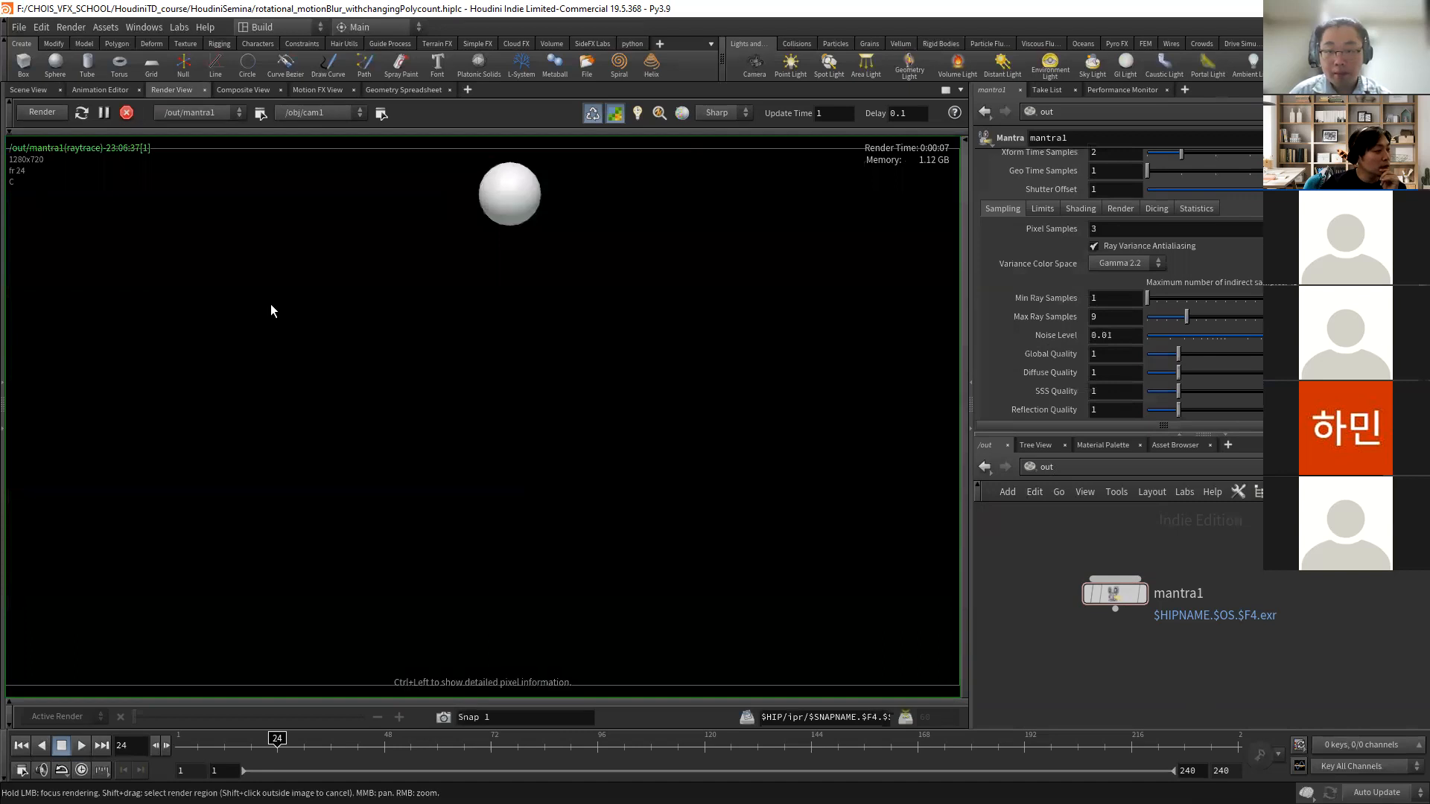
pyautogui.click(1050, 466)
pyautogui.click(1047, 463)
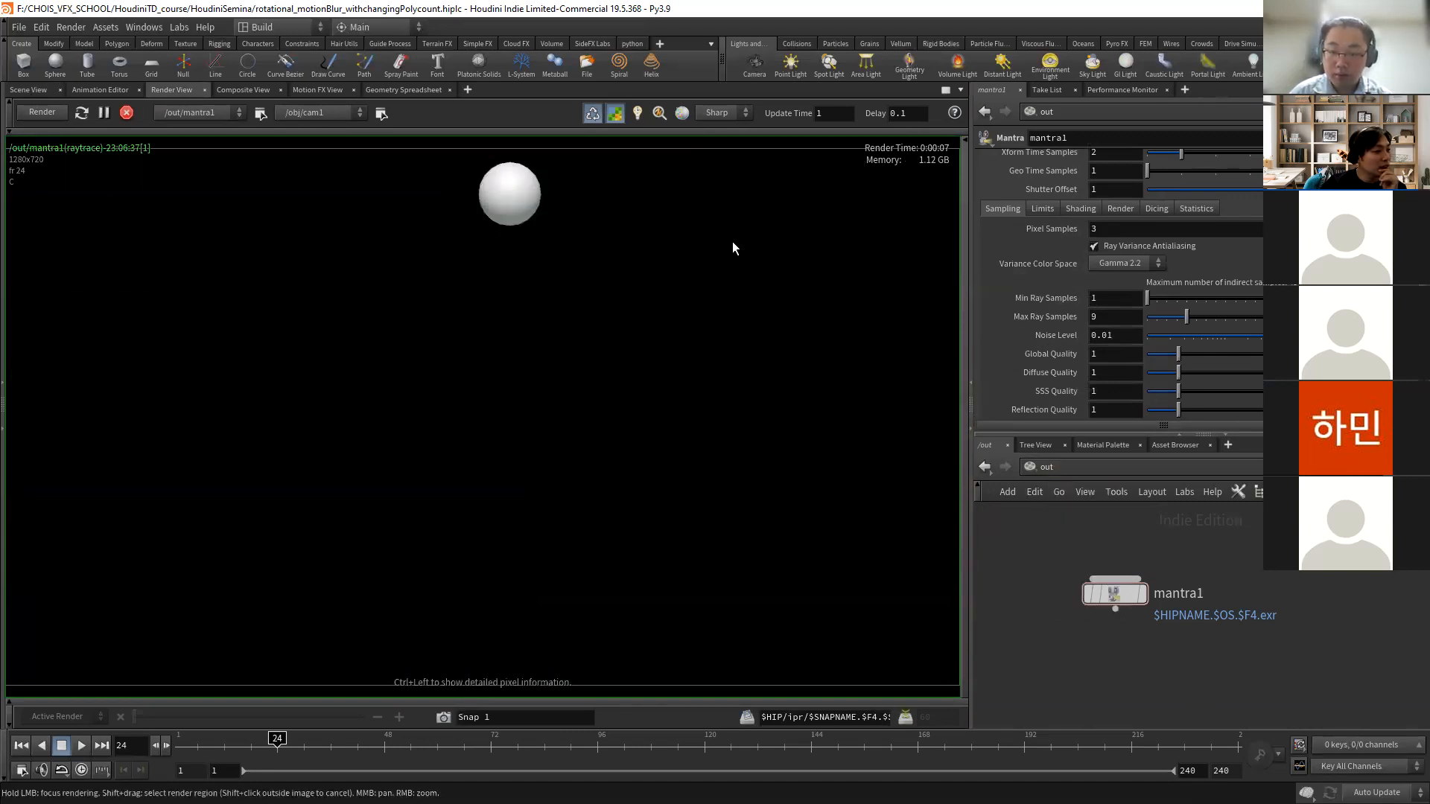
pyautogui.scroll(2, 1058, 265)
pyautogui.scroll(2, 1057, 264)
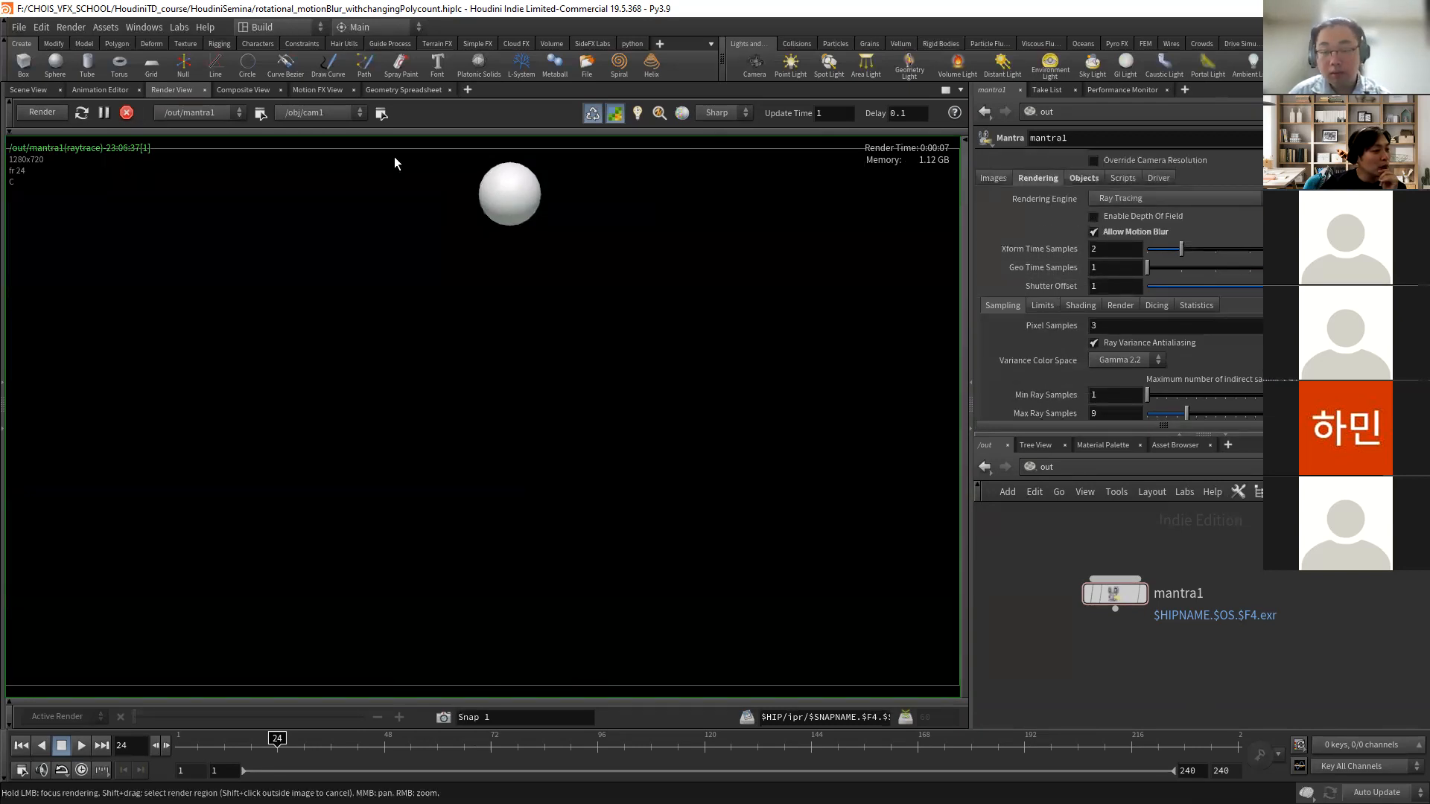
pyautogui.rightClick(1057, 266)
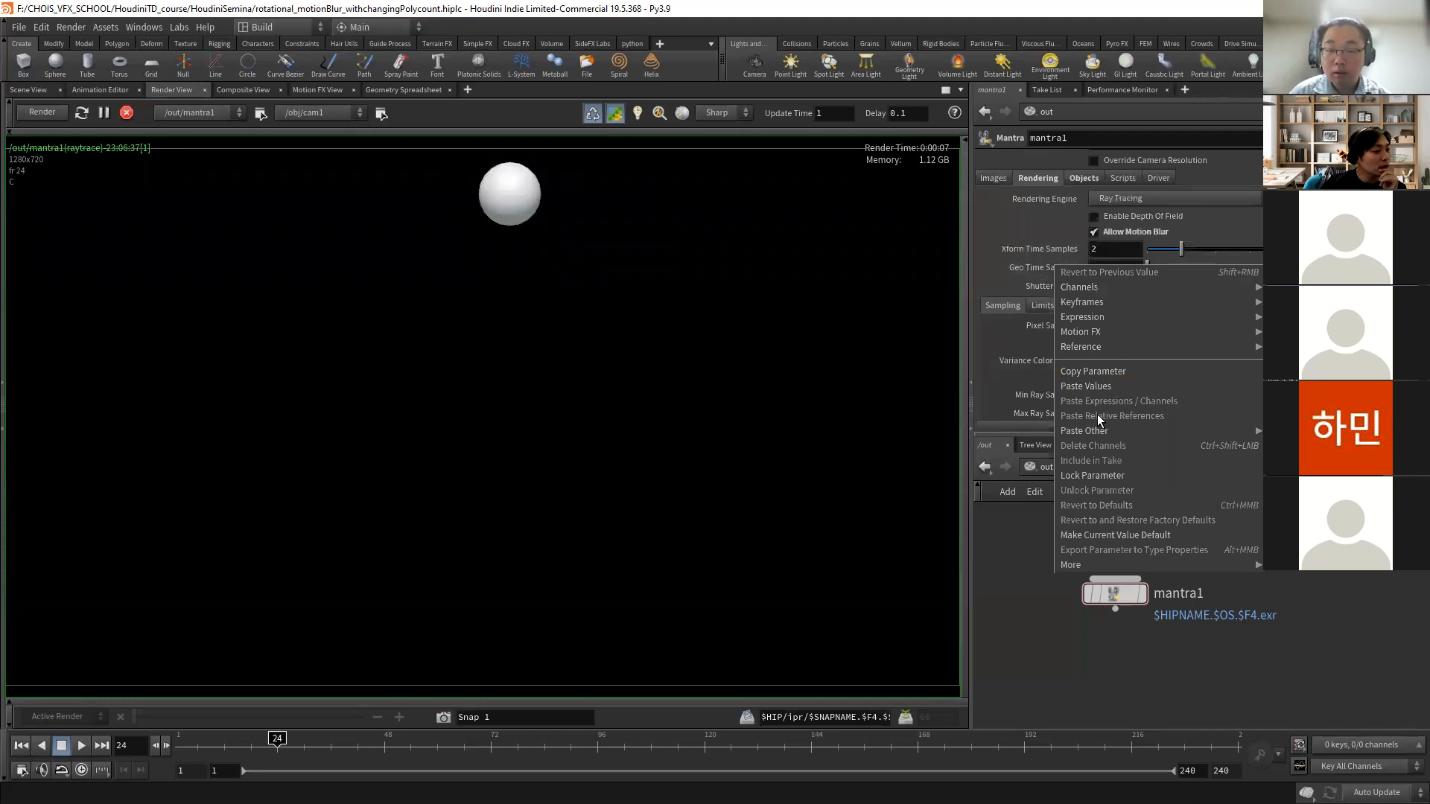
# - Return to the Scene View and go inside sphere1 to its scatter, timeshift and pointdeform nodes
pyautogui.click(29, 90)
pyautogui.click(1058, 466)
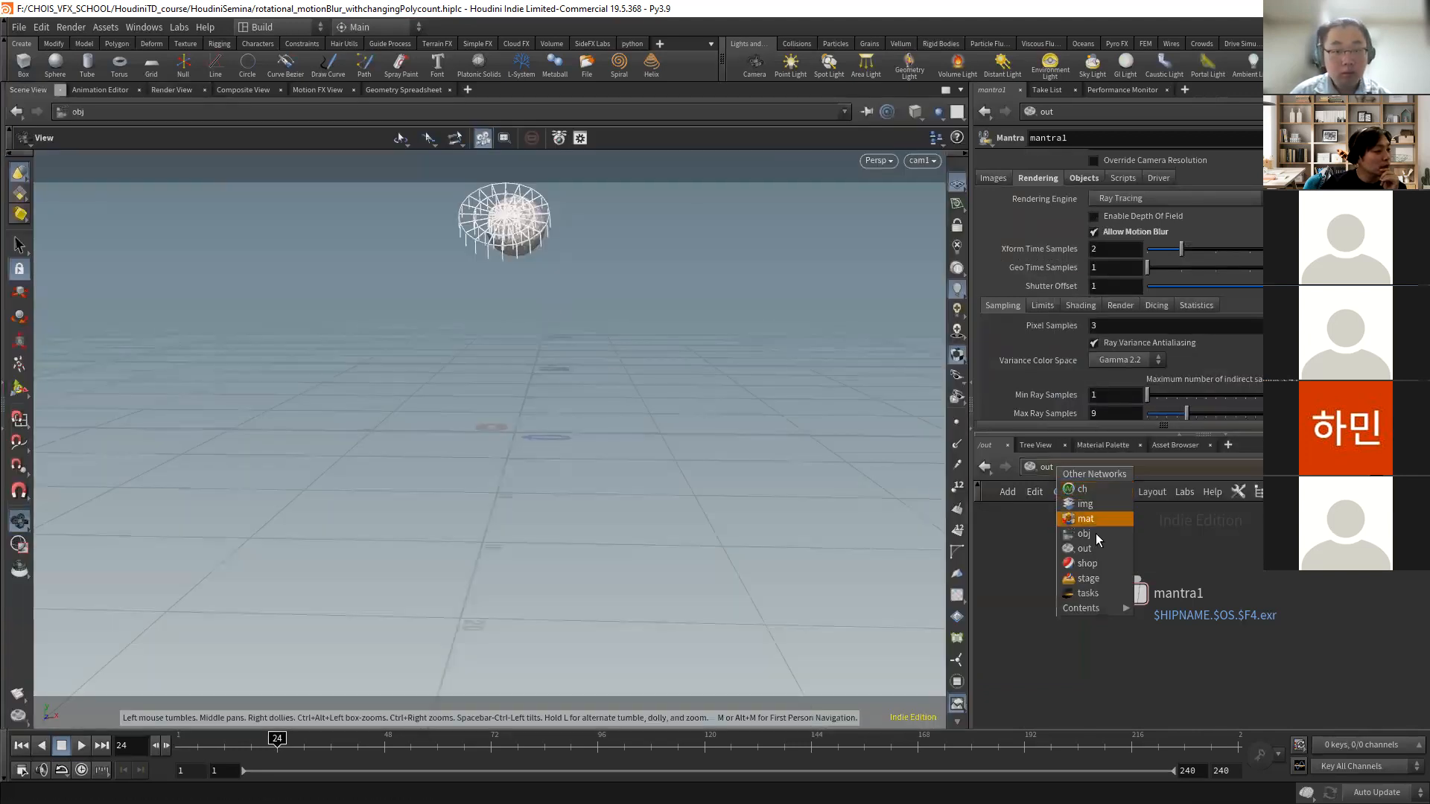
pyautogui.click(1096, 533)
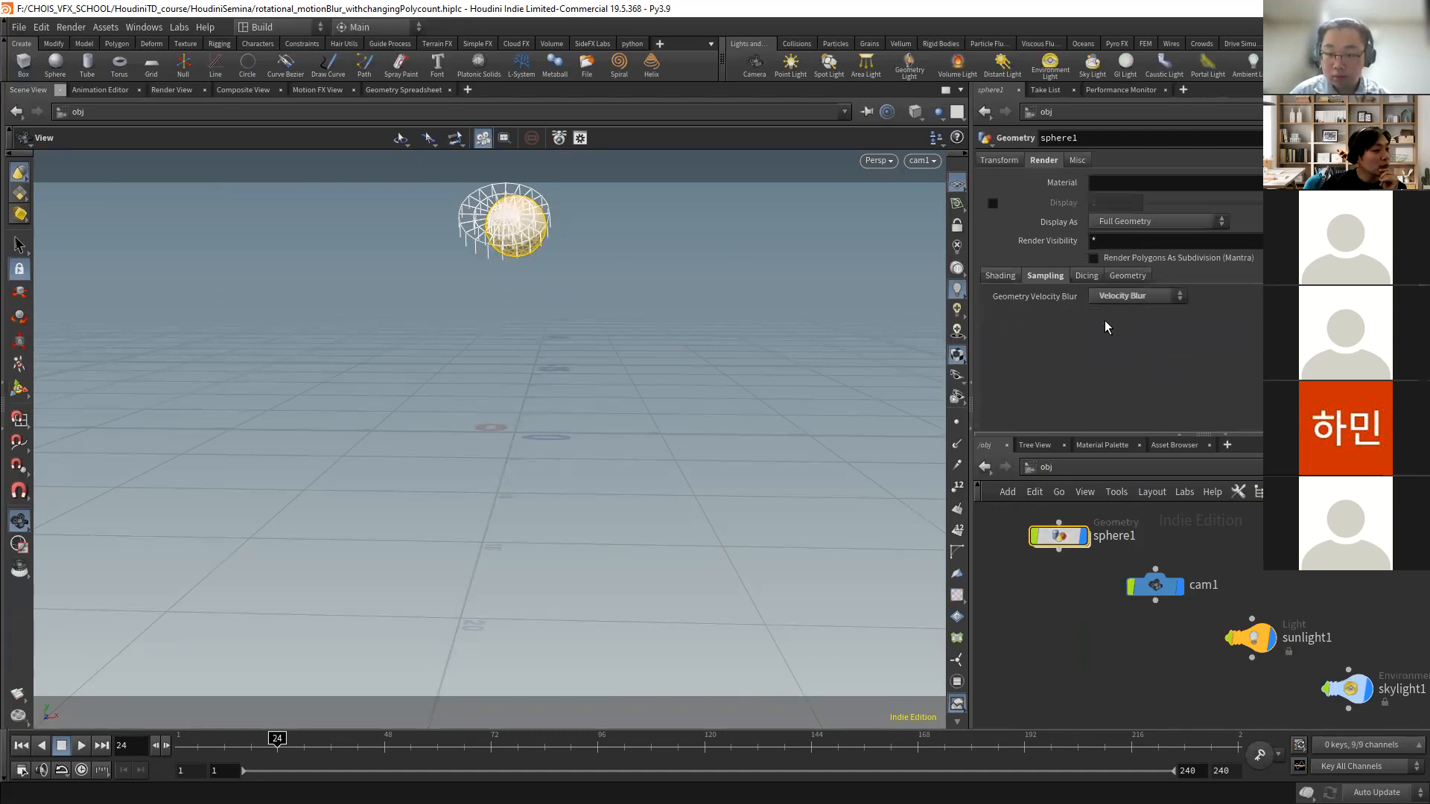
pyautogui.doubleClick(1056, 536)
pyautogui.scroll(4, 1199, 592)
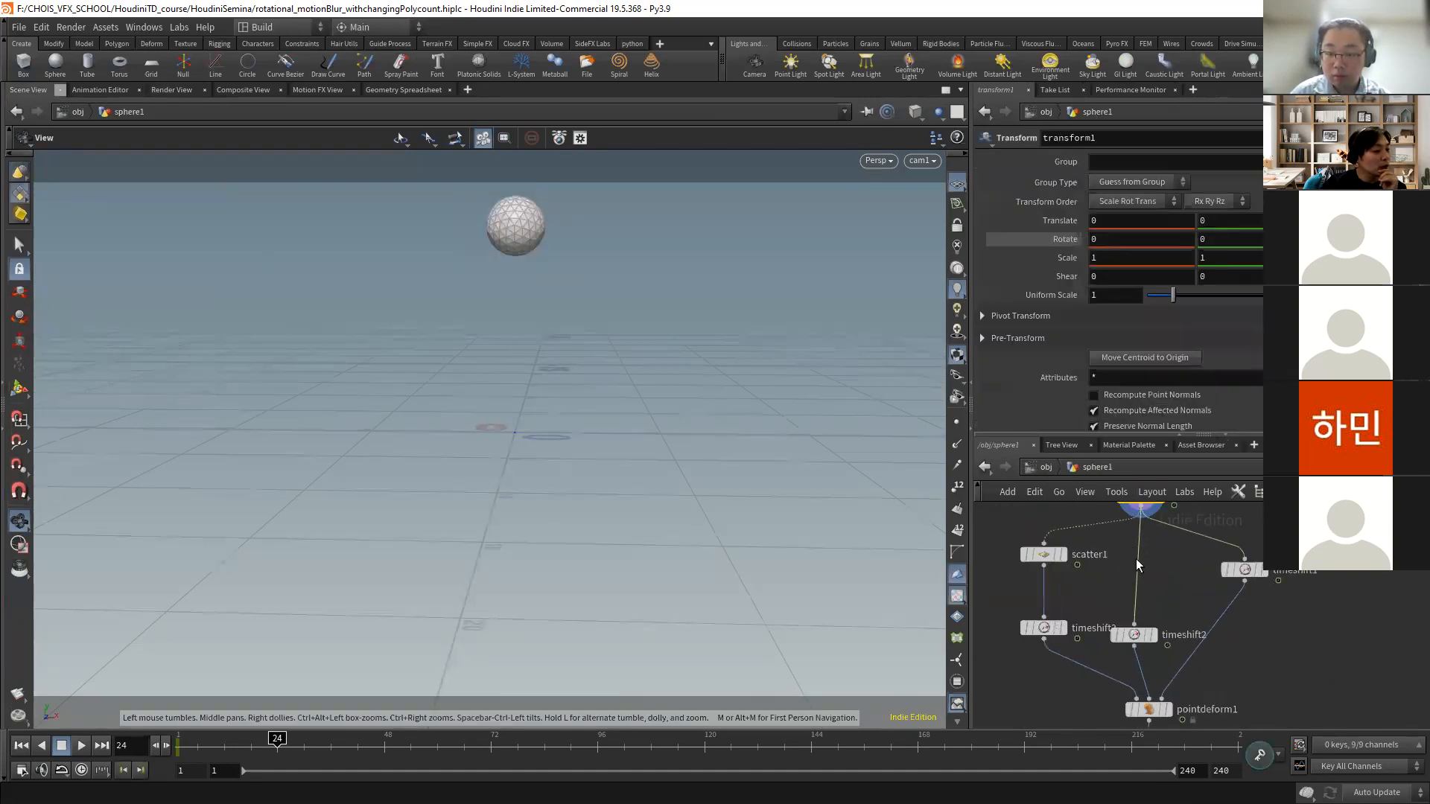
# - Add a Trail node fed by transform1 in the sphere1 network and display it
pyautogui.moveTo(1142, 600); pyautogui.dragTo(1118, 720, button='middle')
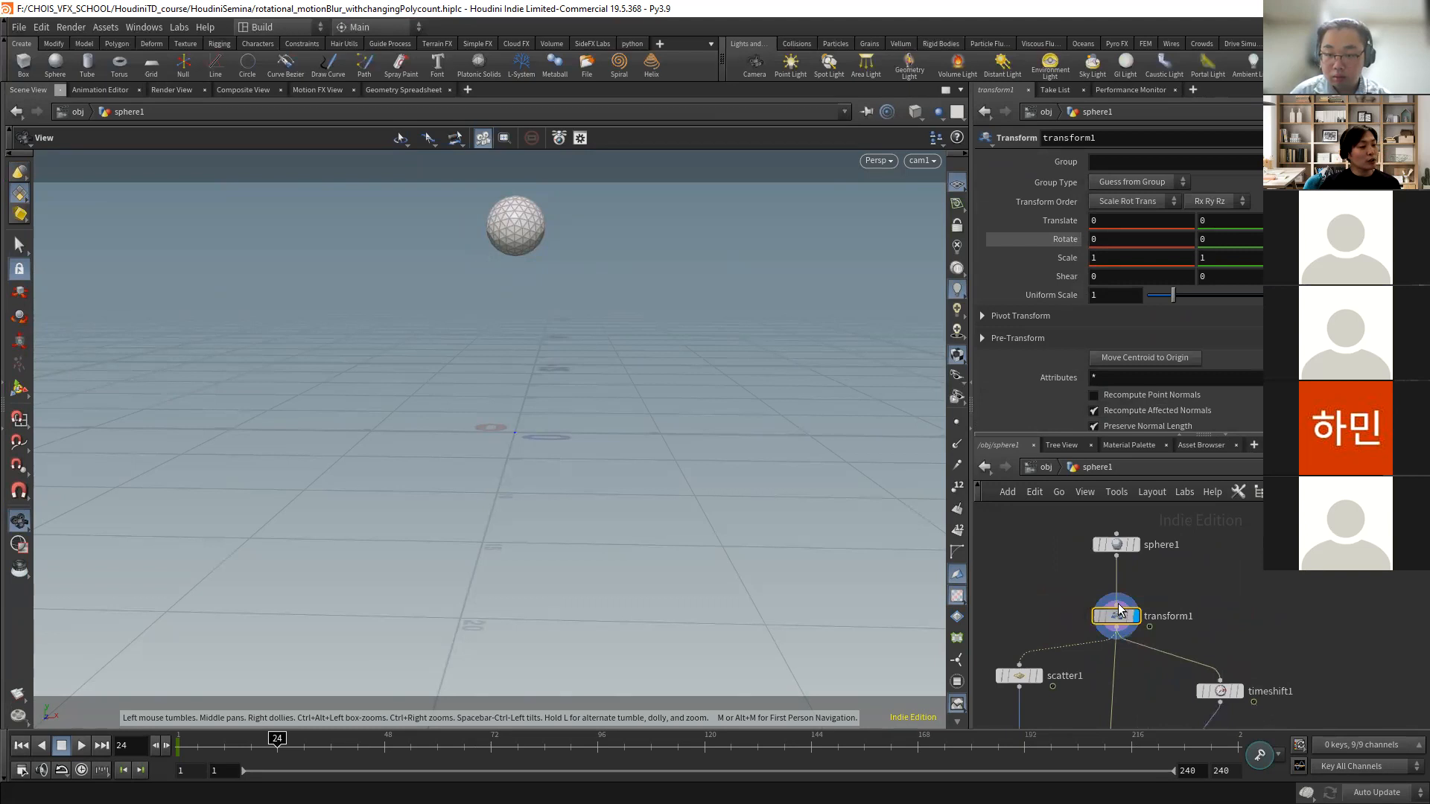
pyautogui.moveTo(1138, 603); pyautogui.dragTo(1138, 582)
pyautogui.press('Tab')
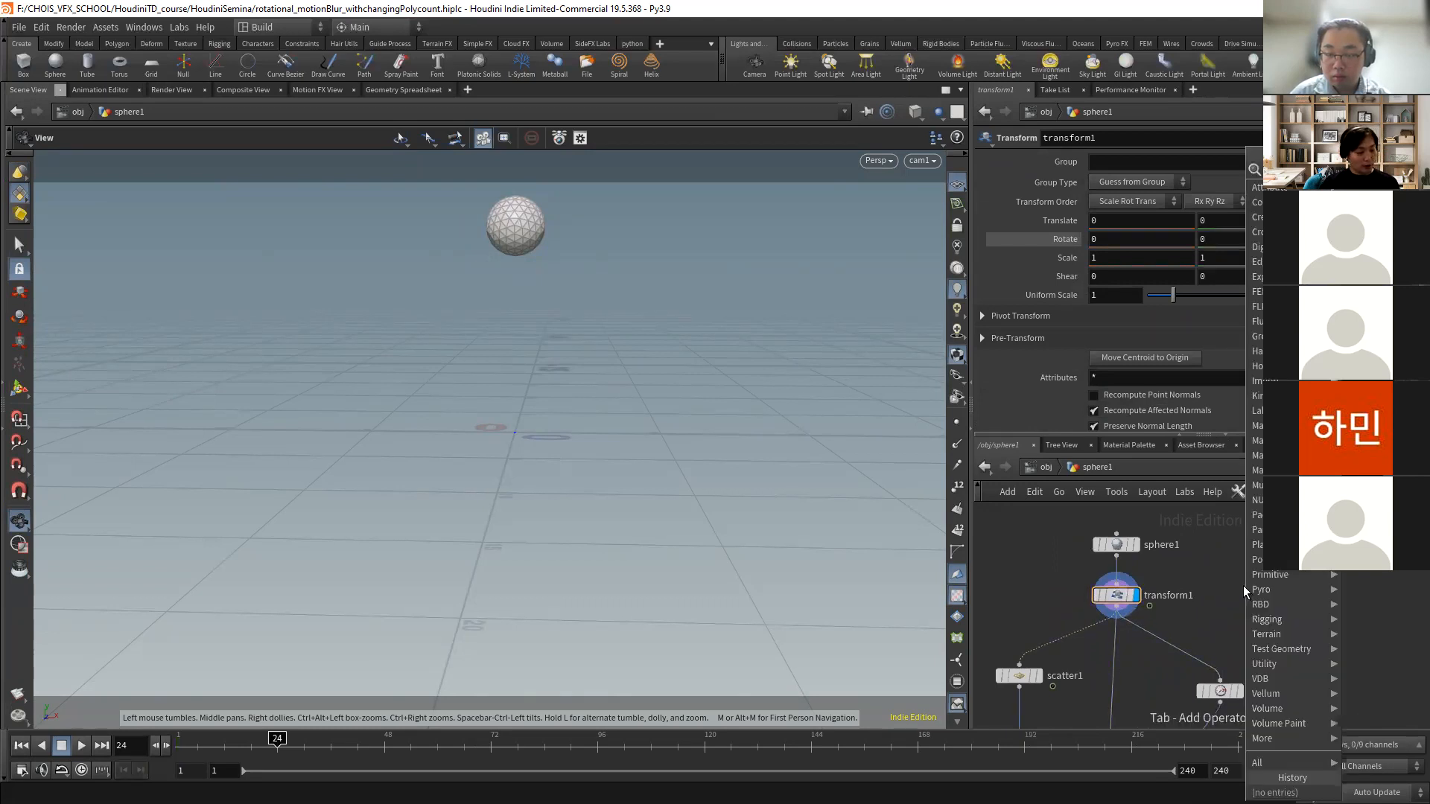
pyautogui.write('tr')
pyautogui.click(967, 186)
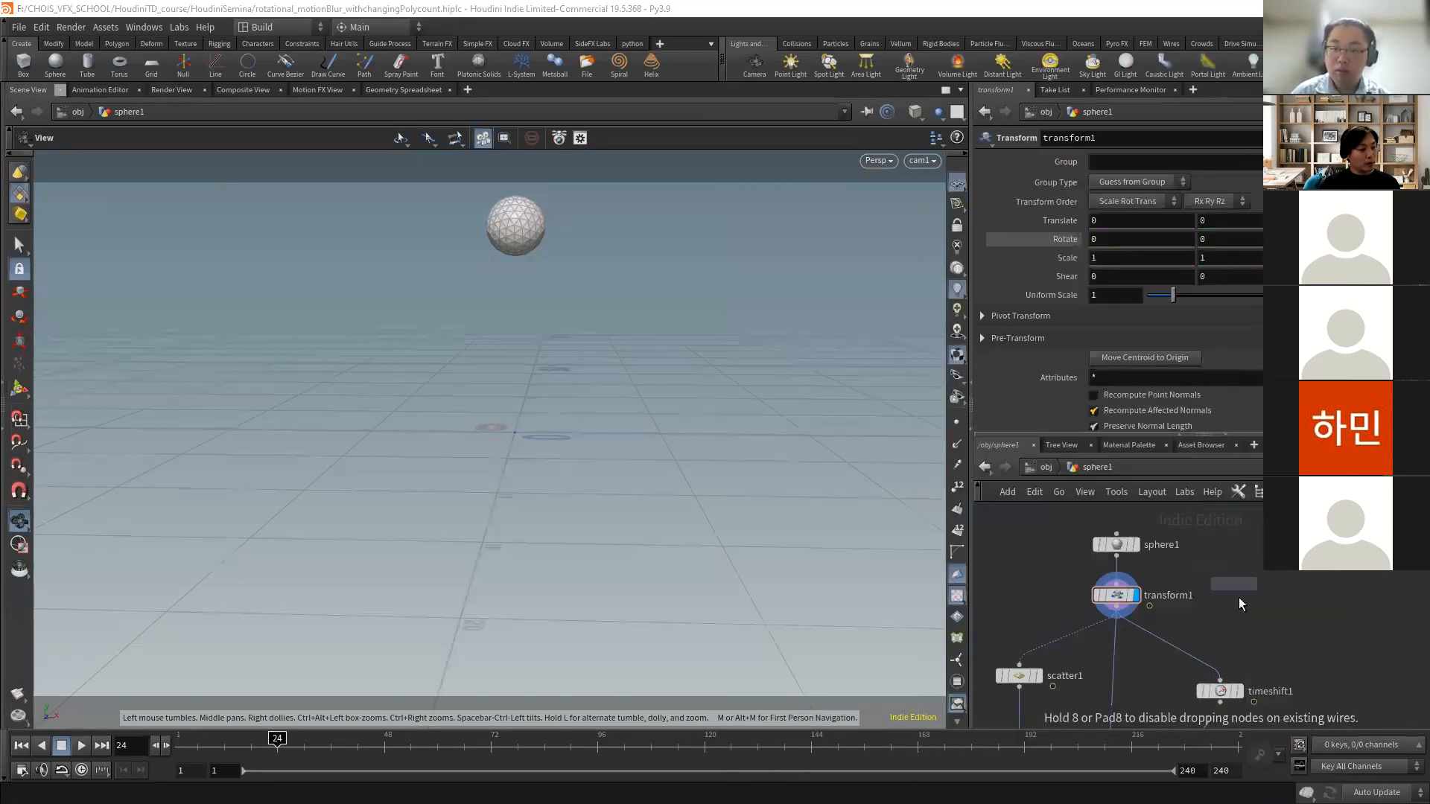
pyautogui.click(1239, 597)
pyautogui.click(1150, 606)
pyautogui.click(1222, 604)
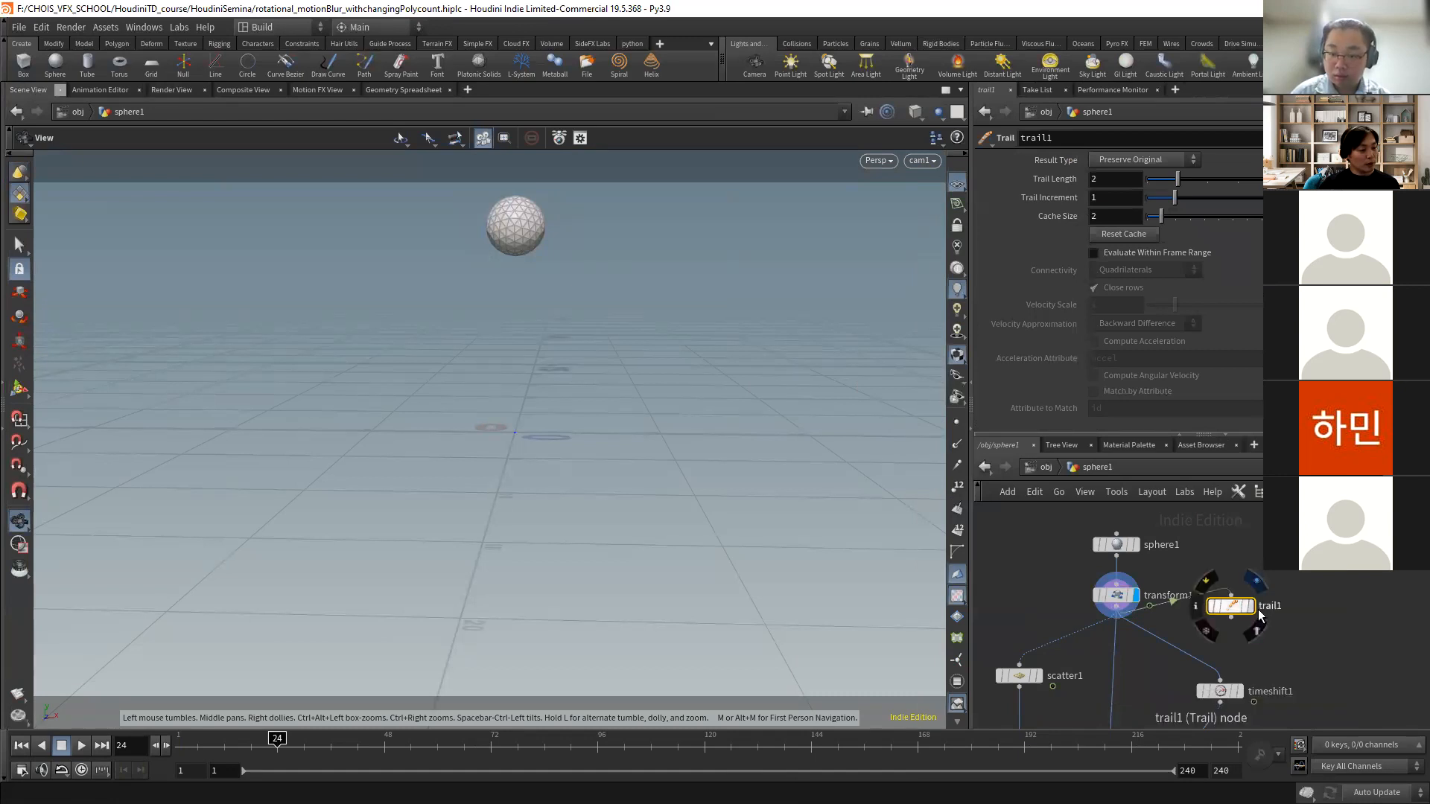
pyautogui.click(1249, 605)
# - Set trail1's Result Type to Compute Velocity
pyautogui.click(1128, 160)
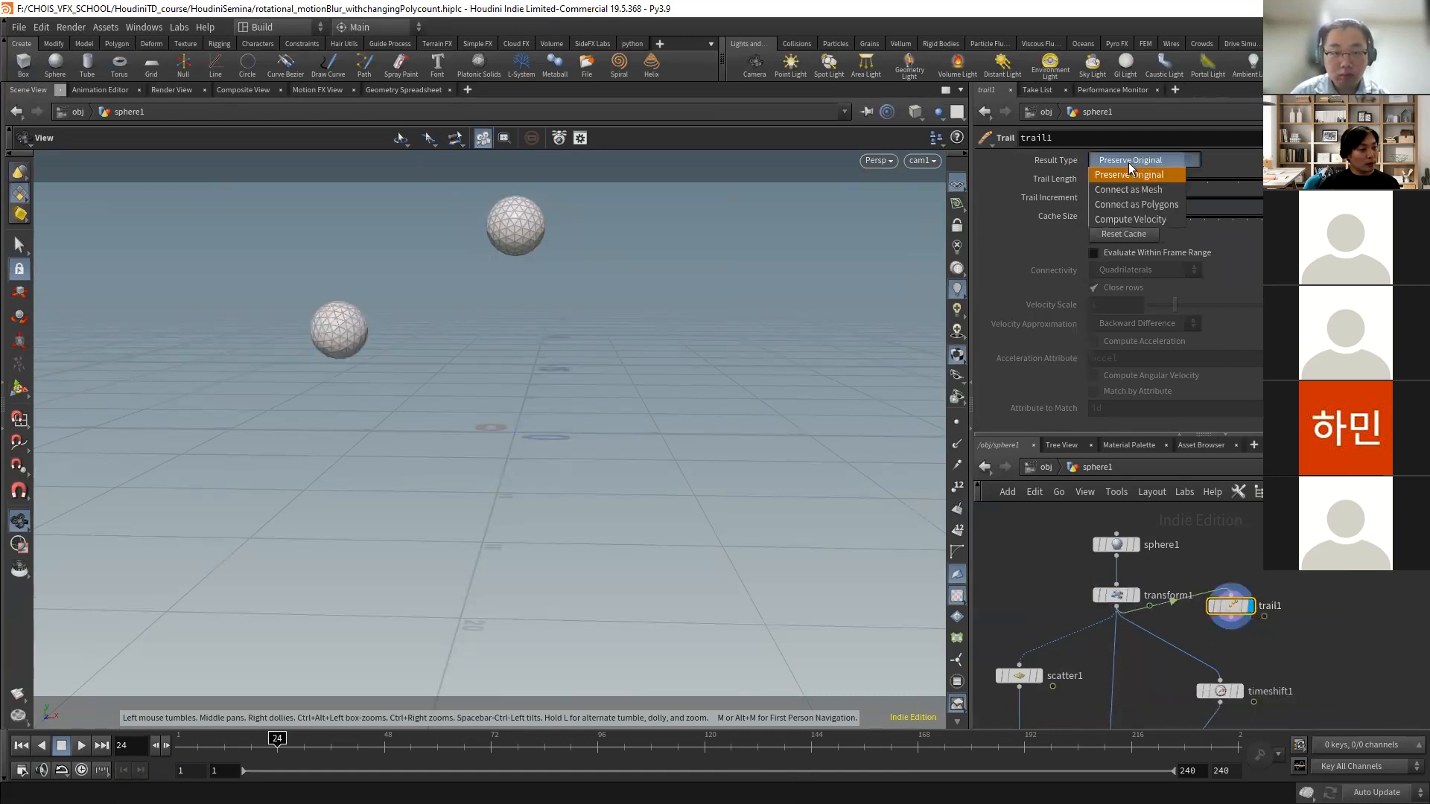
pyautogui.click(1131, 219)
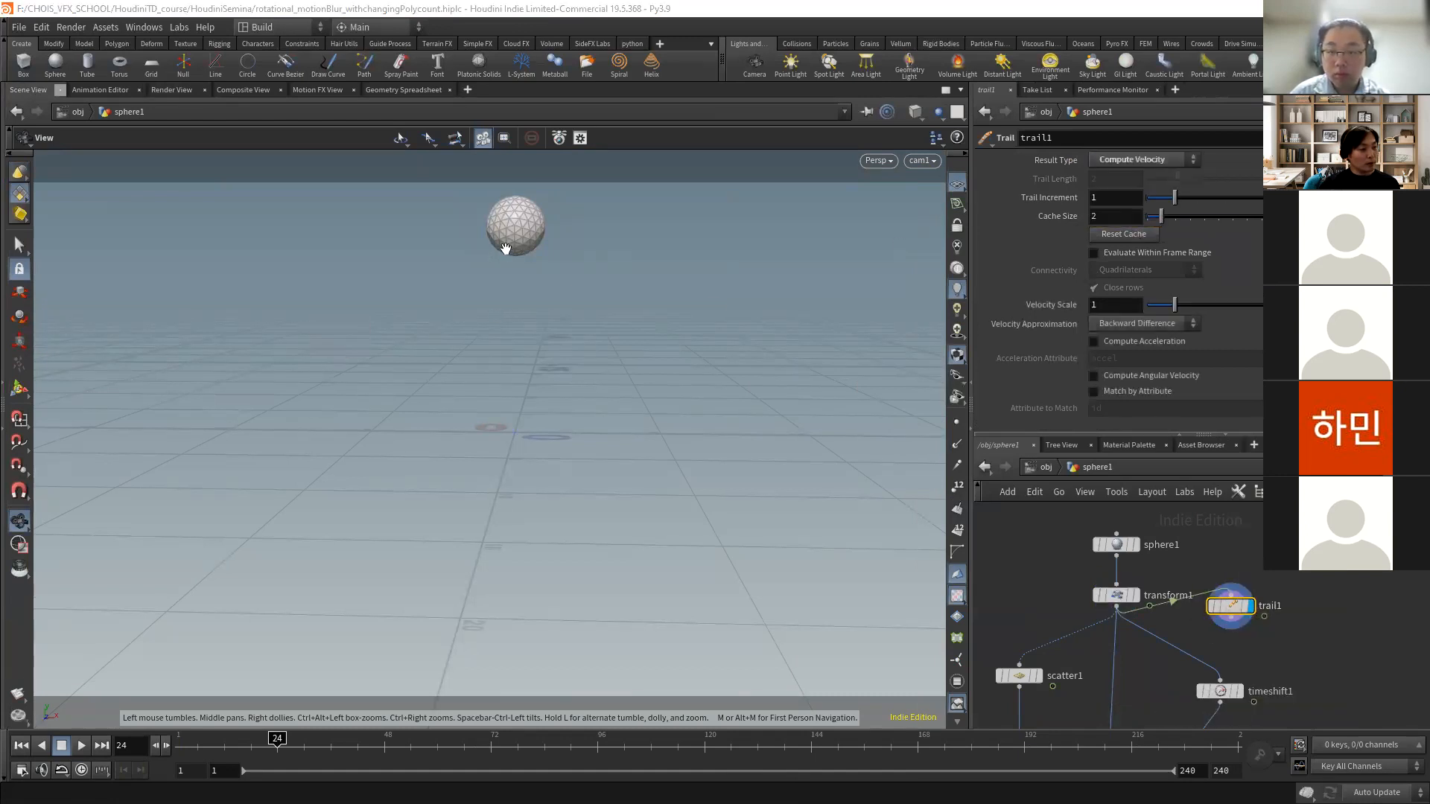
pyautogui.click(958, 466)
pyautogui.click(958, 466)
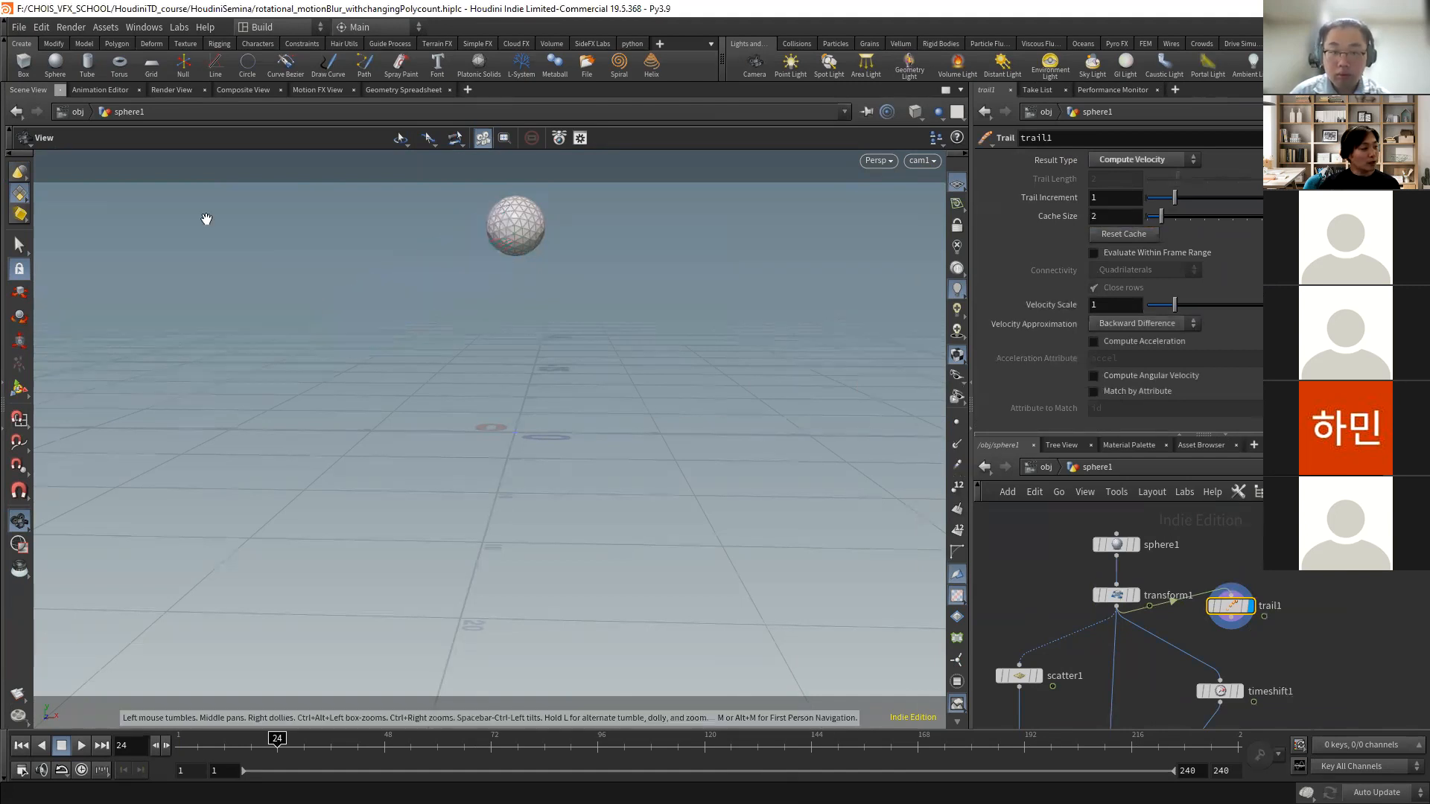
# - Check the sphere's velocity motion blur in the Render View at frames 37 and 33, comparing it with its motion in the Scene View
pyautogui.click(170, 89)
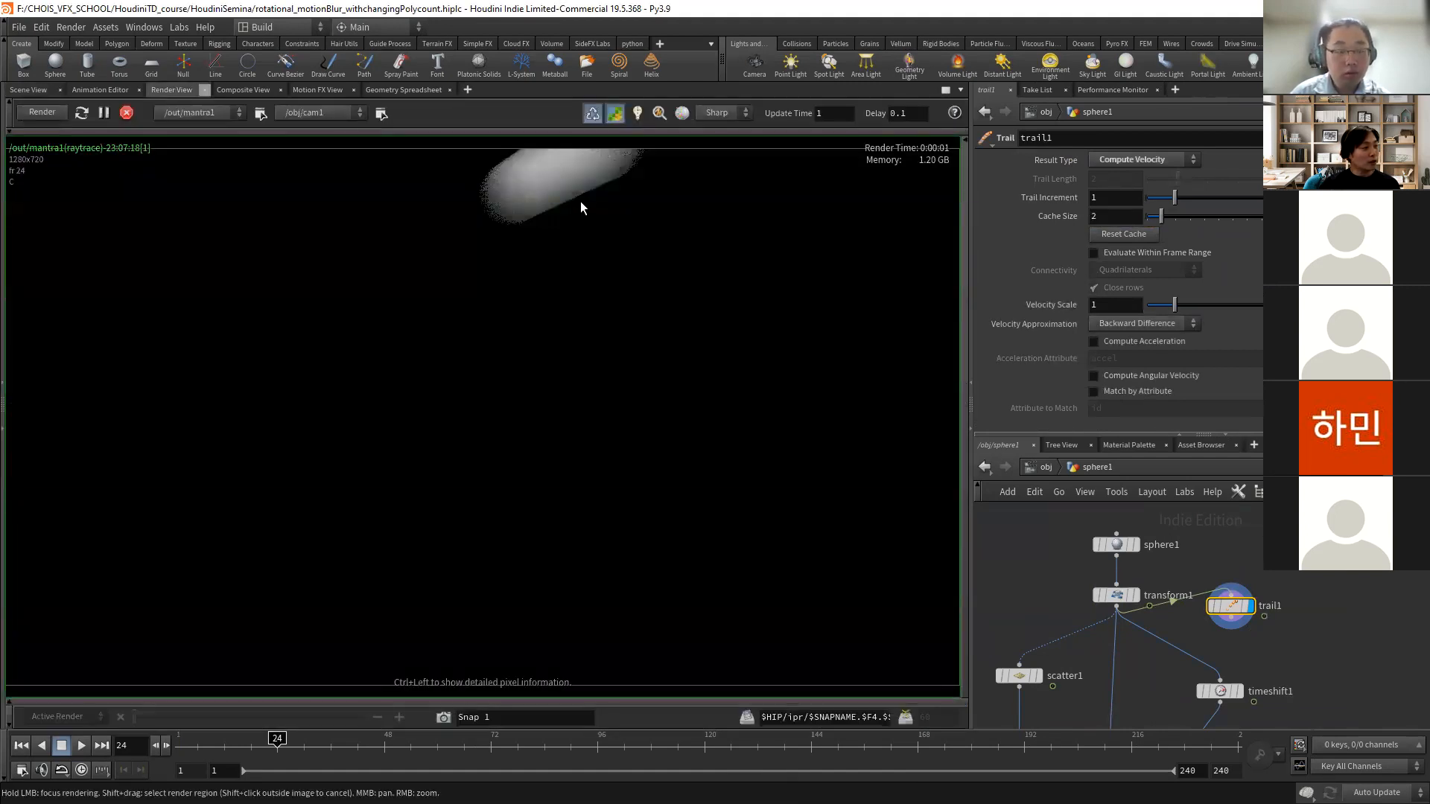
pyautogui.click(335, 745)
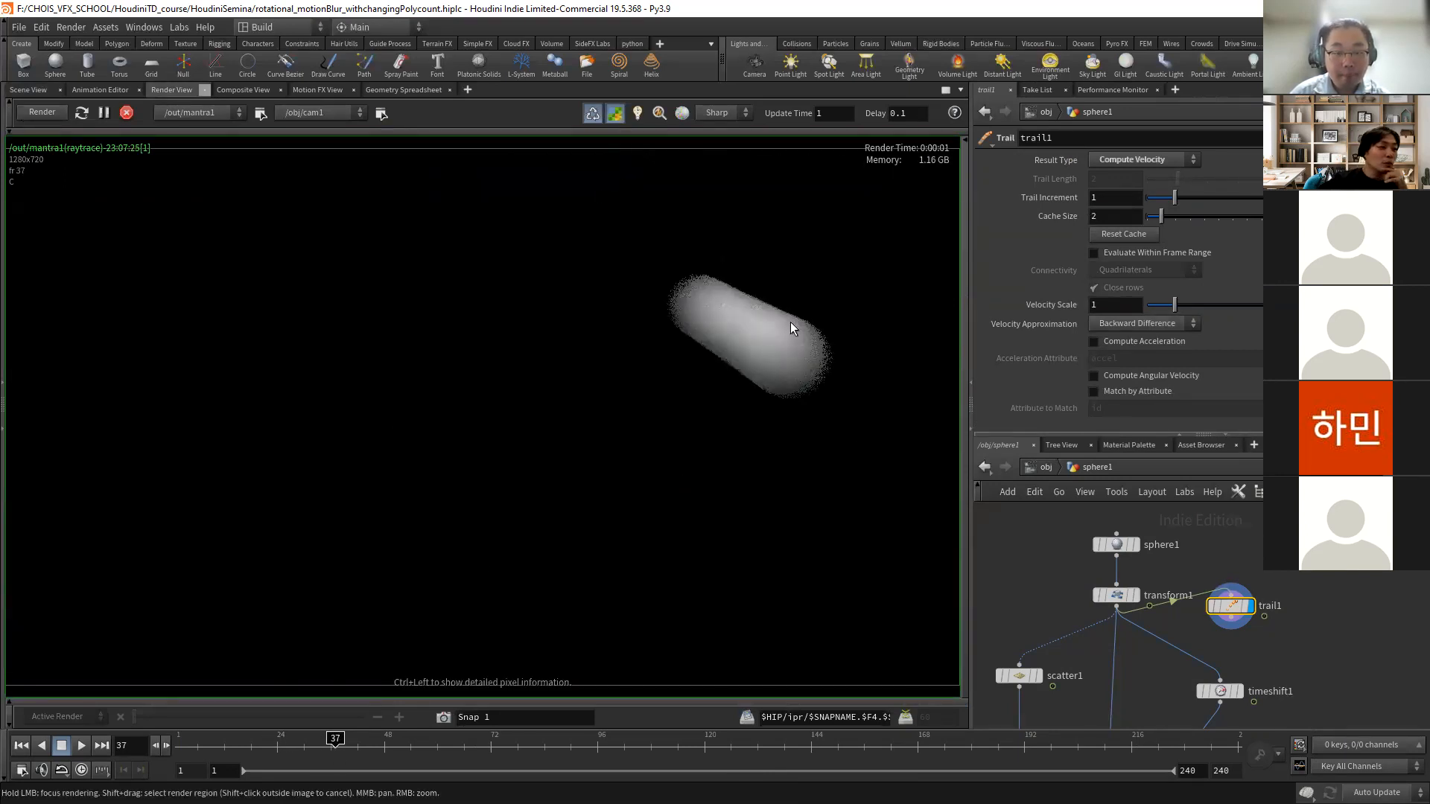
pyautogui.click(30, 89)
pyautogui.moveTo(335, 741); pyautogui.dragTo(291, 738)
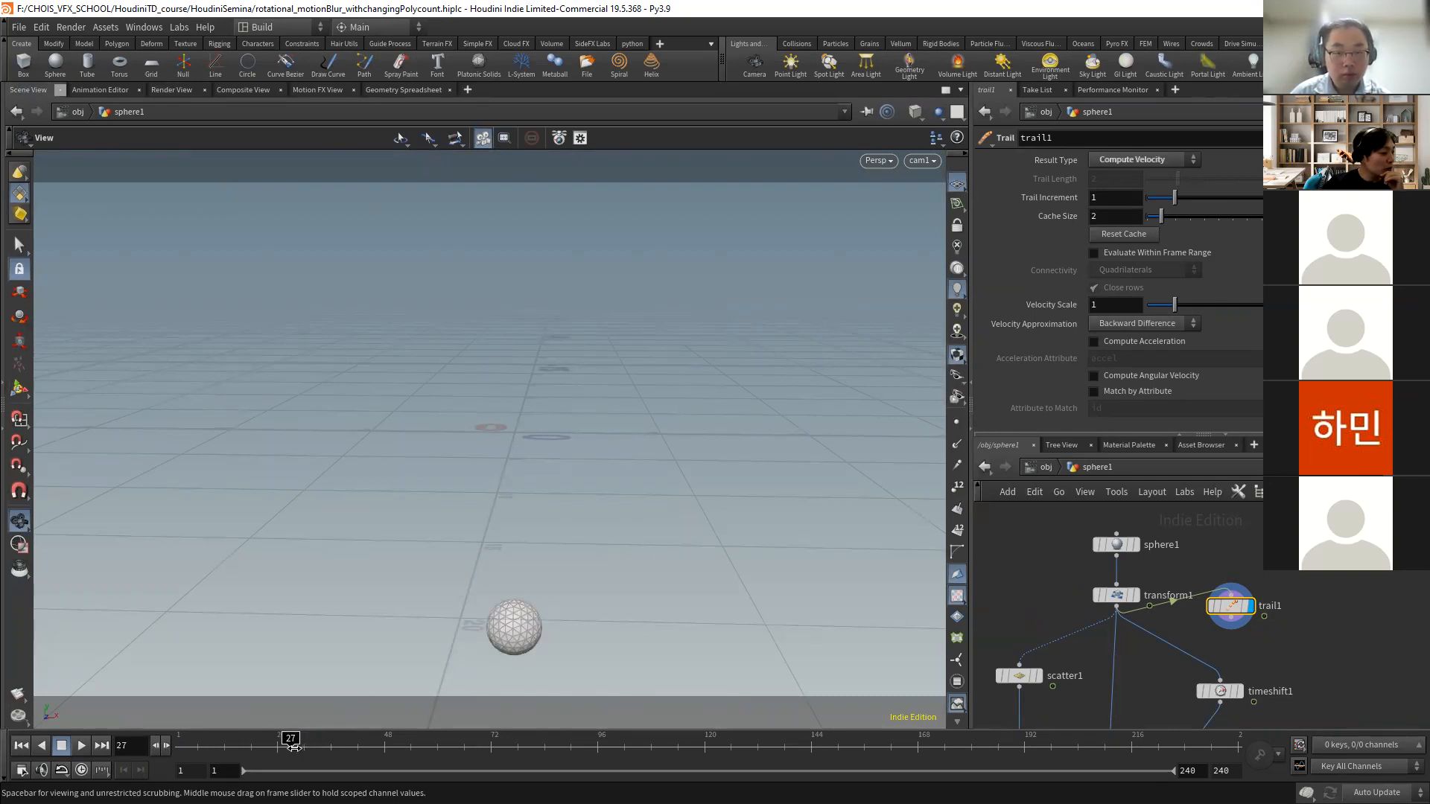
pyautogui.moveTo(300, 743); pyautogui.dragTo(318, 741)
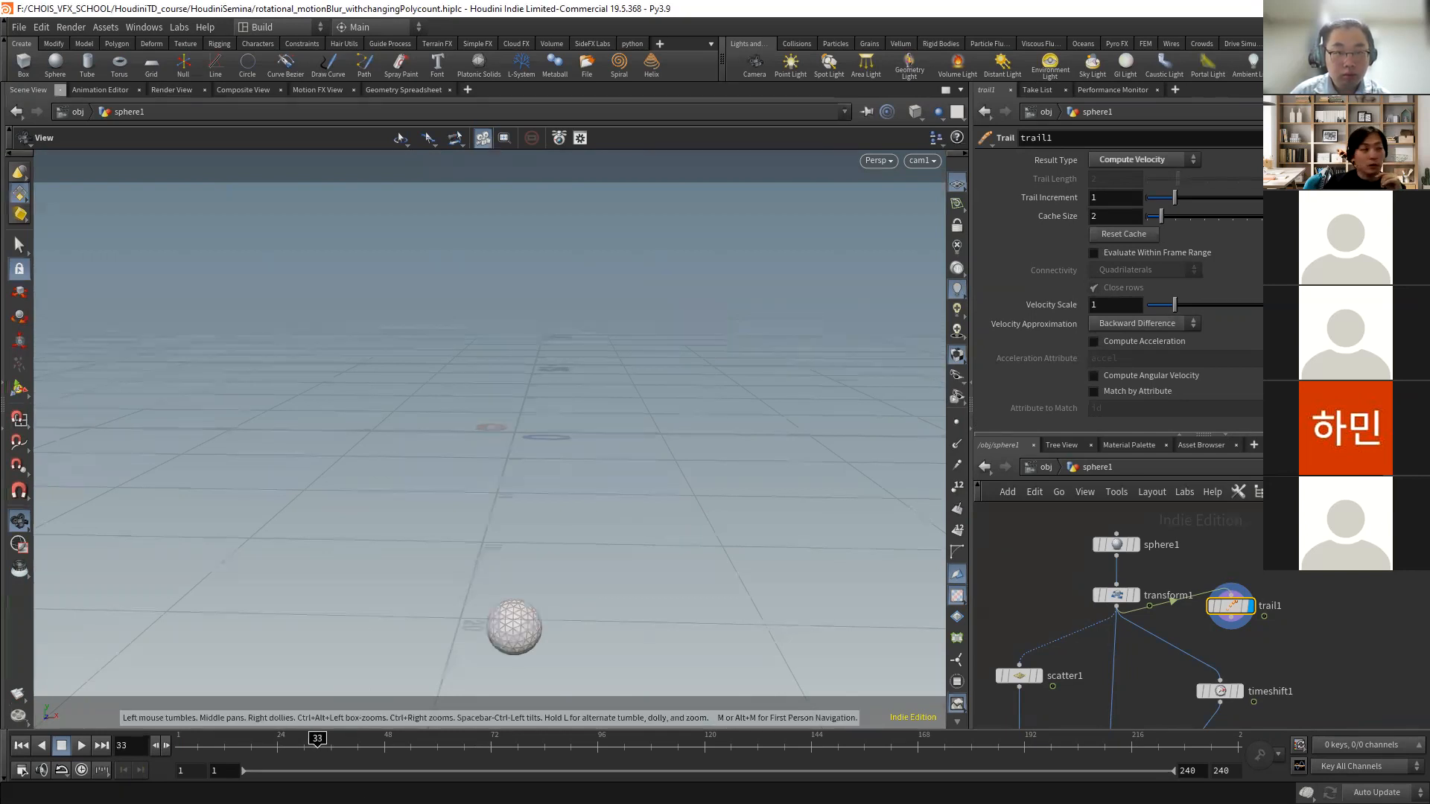
pyautogui.click(171, 90)
pyautogui.click(610, 112)
pyautogui.click(38, 93)
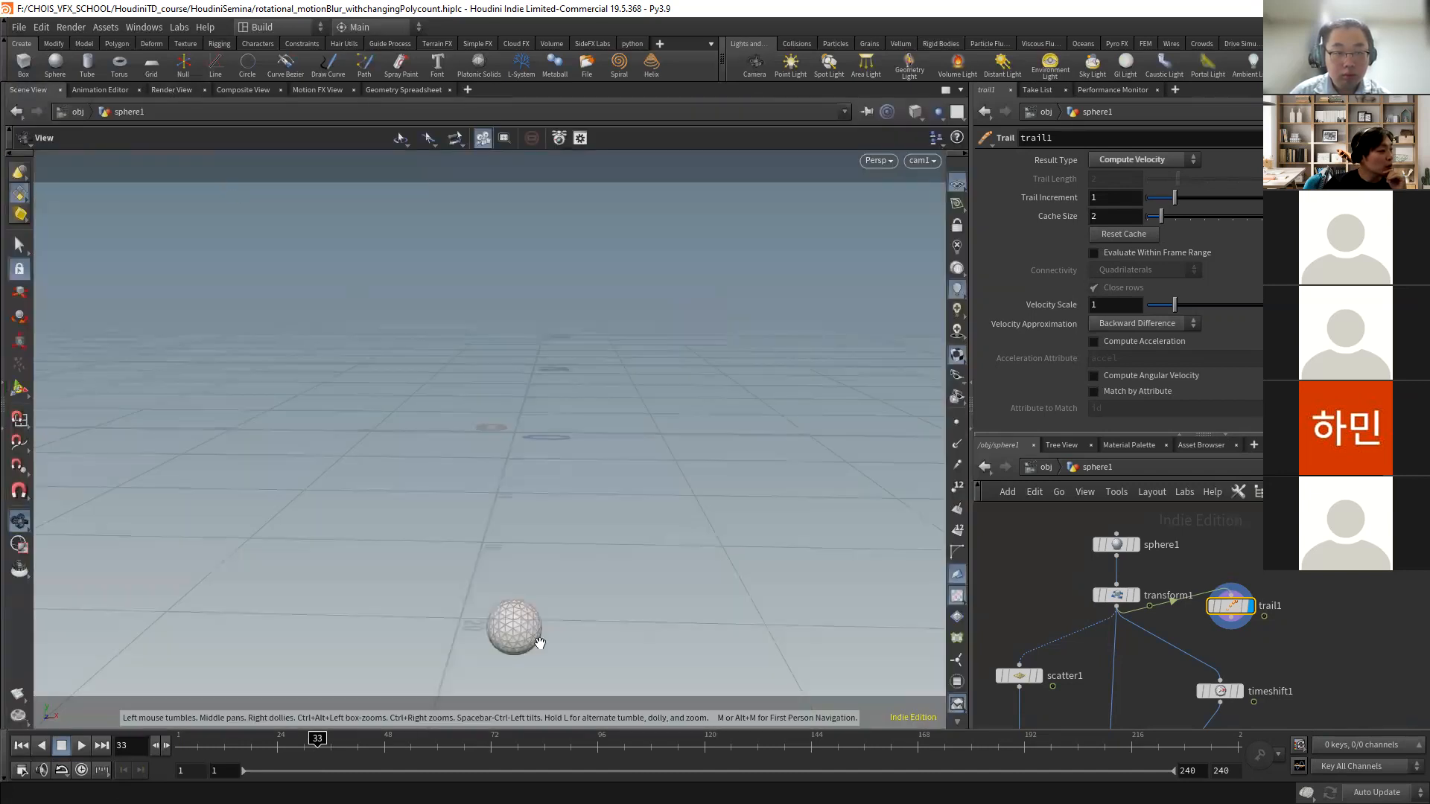
# - Advance the Scene View animation one frame at a time to frame 38 to examine the sphere's rotation
pyautogui.click(167, 746)
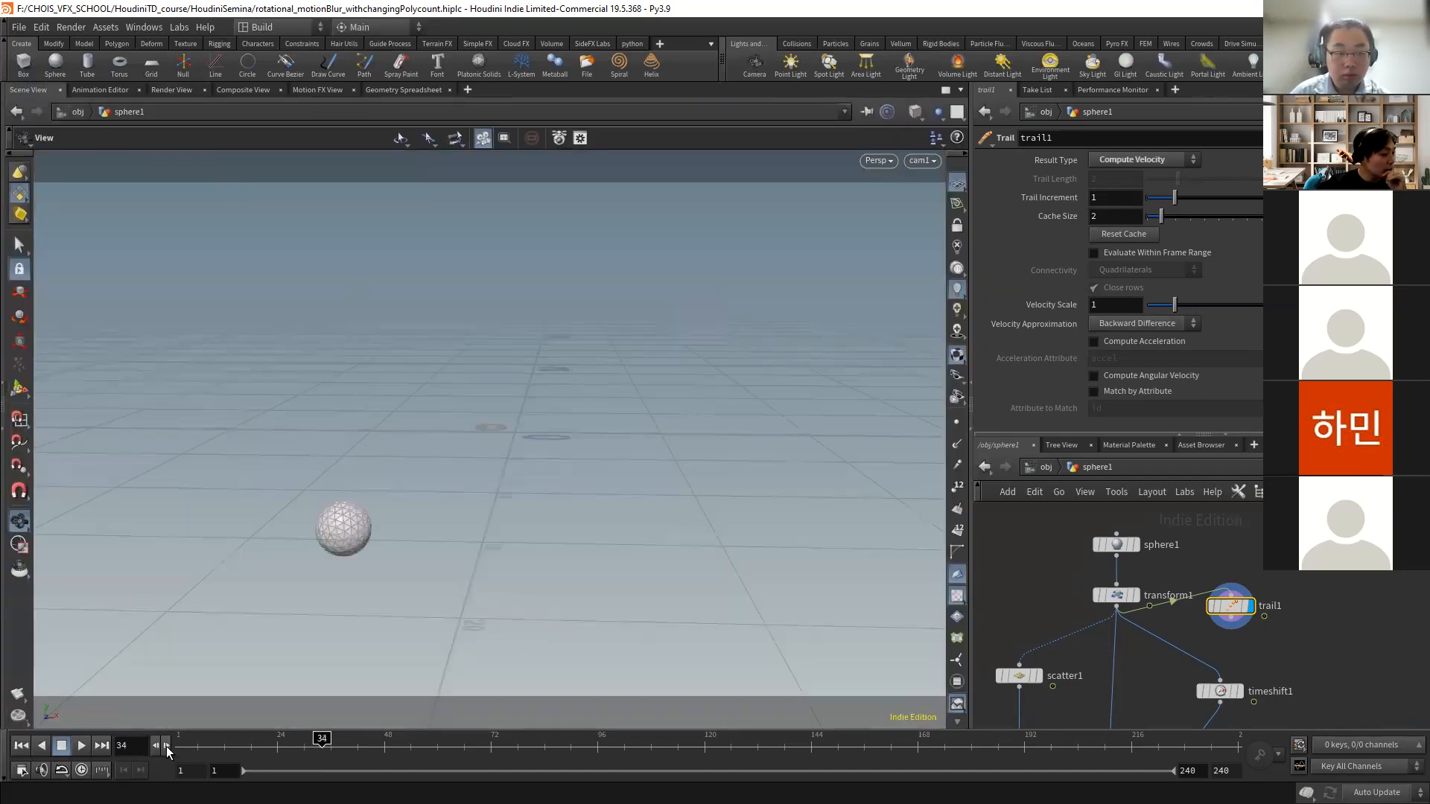
pyautogui.click(167, 746)
pyautogui.click(167, 746)
pyautogui.click(166, 746)
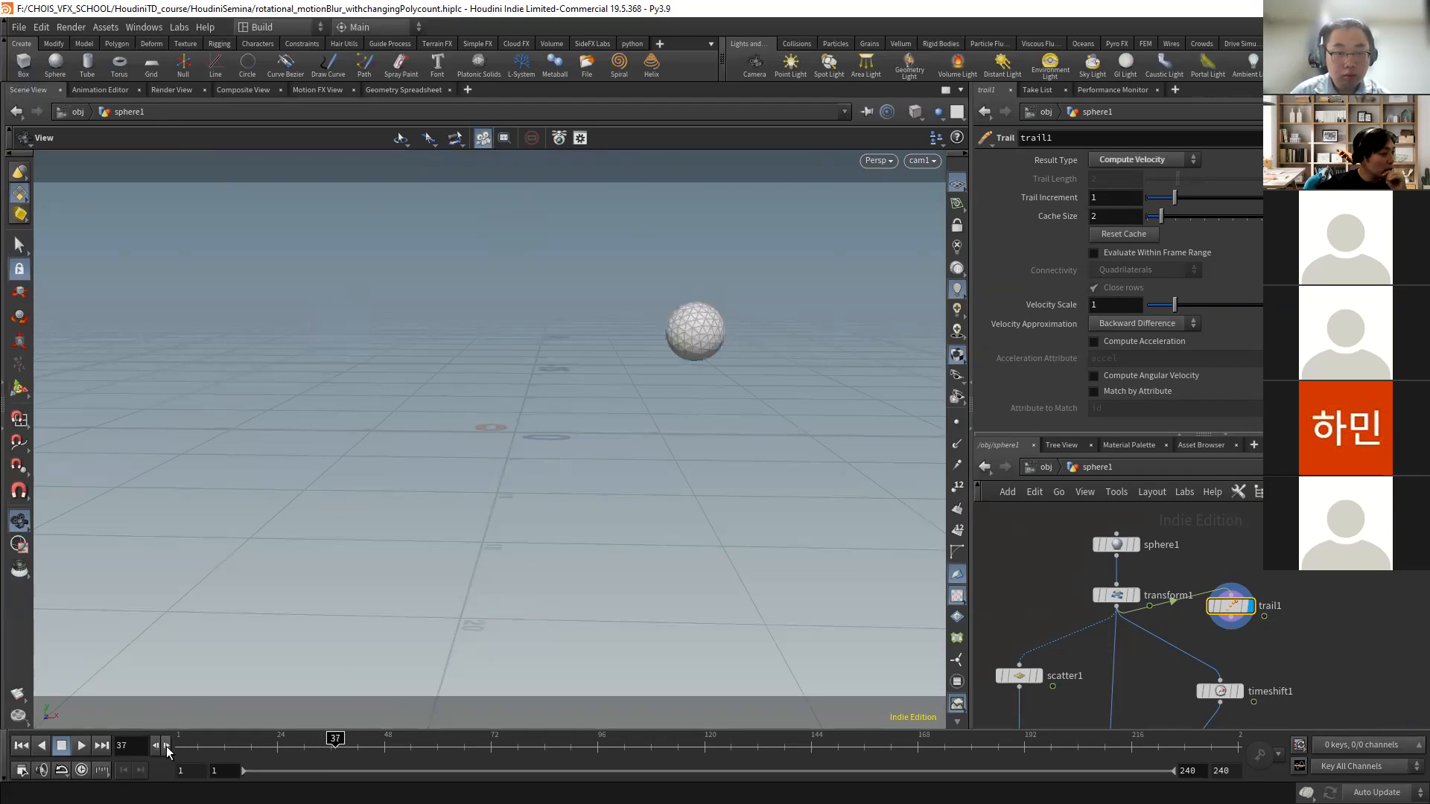
pyautogui.click(166, 746)
# - Add and display a second Trail node after trail1, keeping Preserve Original and setting its Trail Length to 6
pyautogui.moveTo(1311, 653); pyautogui.dragTo(1297, 600, button='middle')
pyautogui.press('Tab')
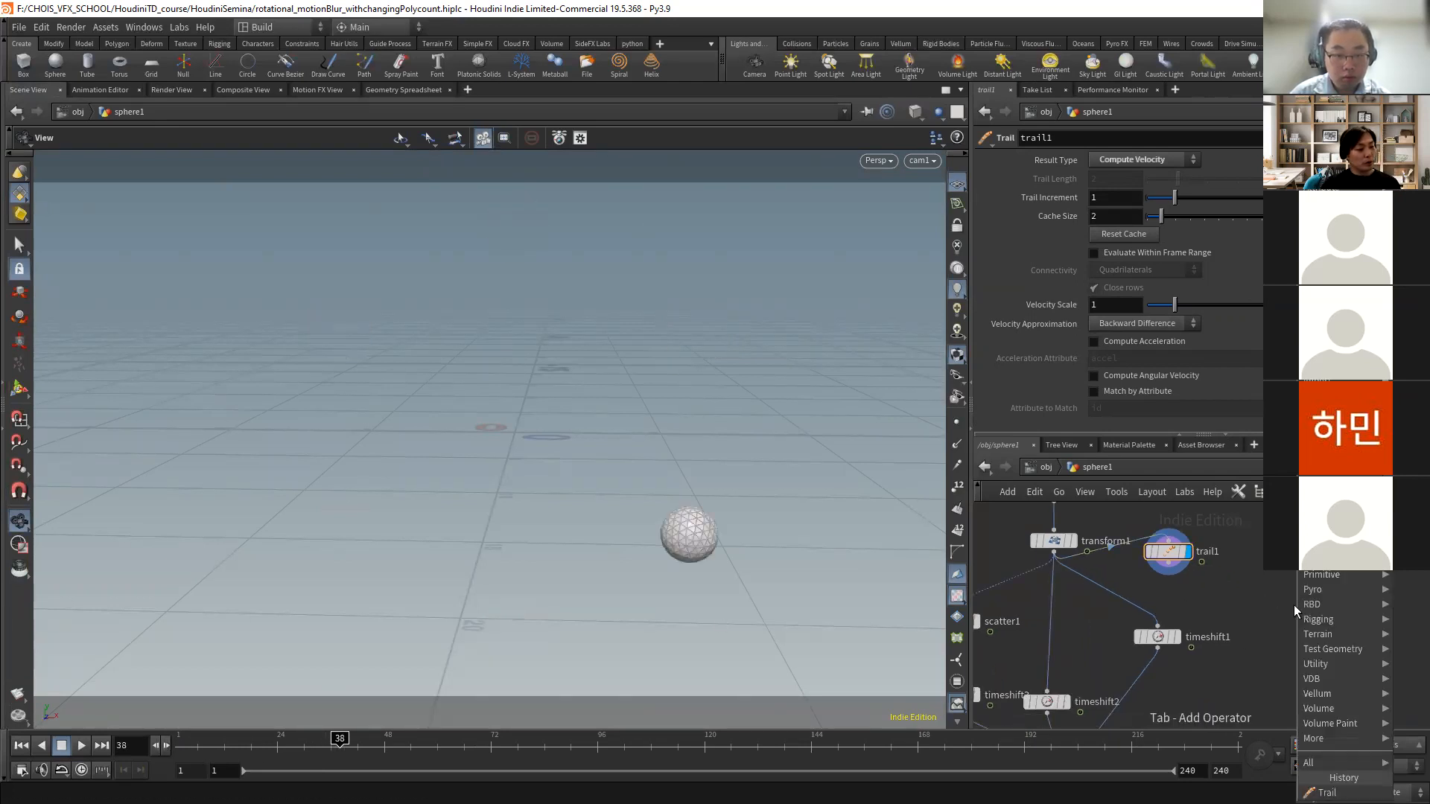
pyautogui.moveTo(1289, 608)
pyautogui.click(1169, 186)
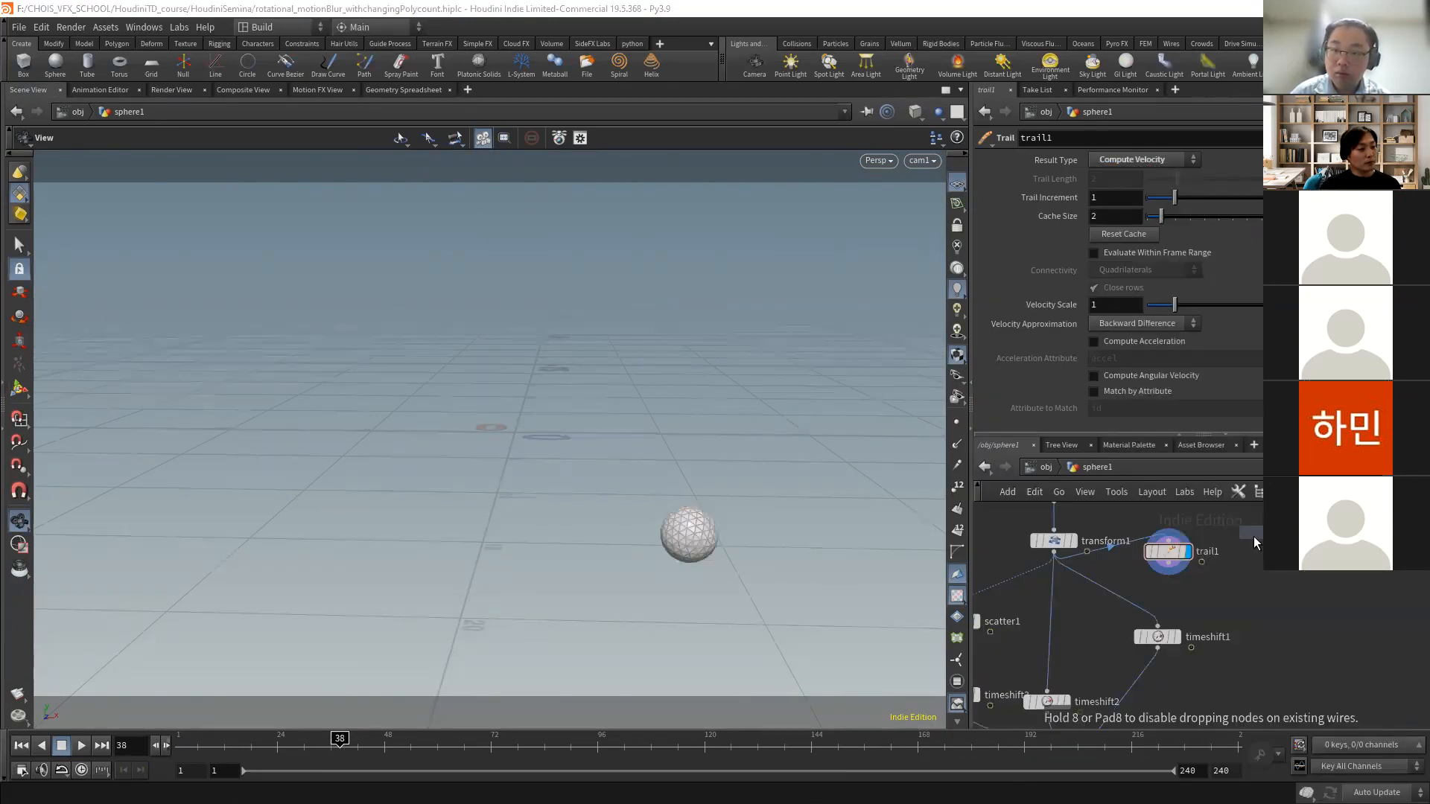
pyautogui.click(1257, 577)
pyautogui.moveTo(1174, 570); pyautogui.dragTo(1253, 569)
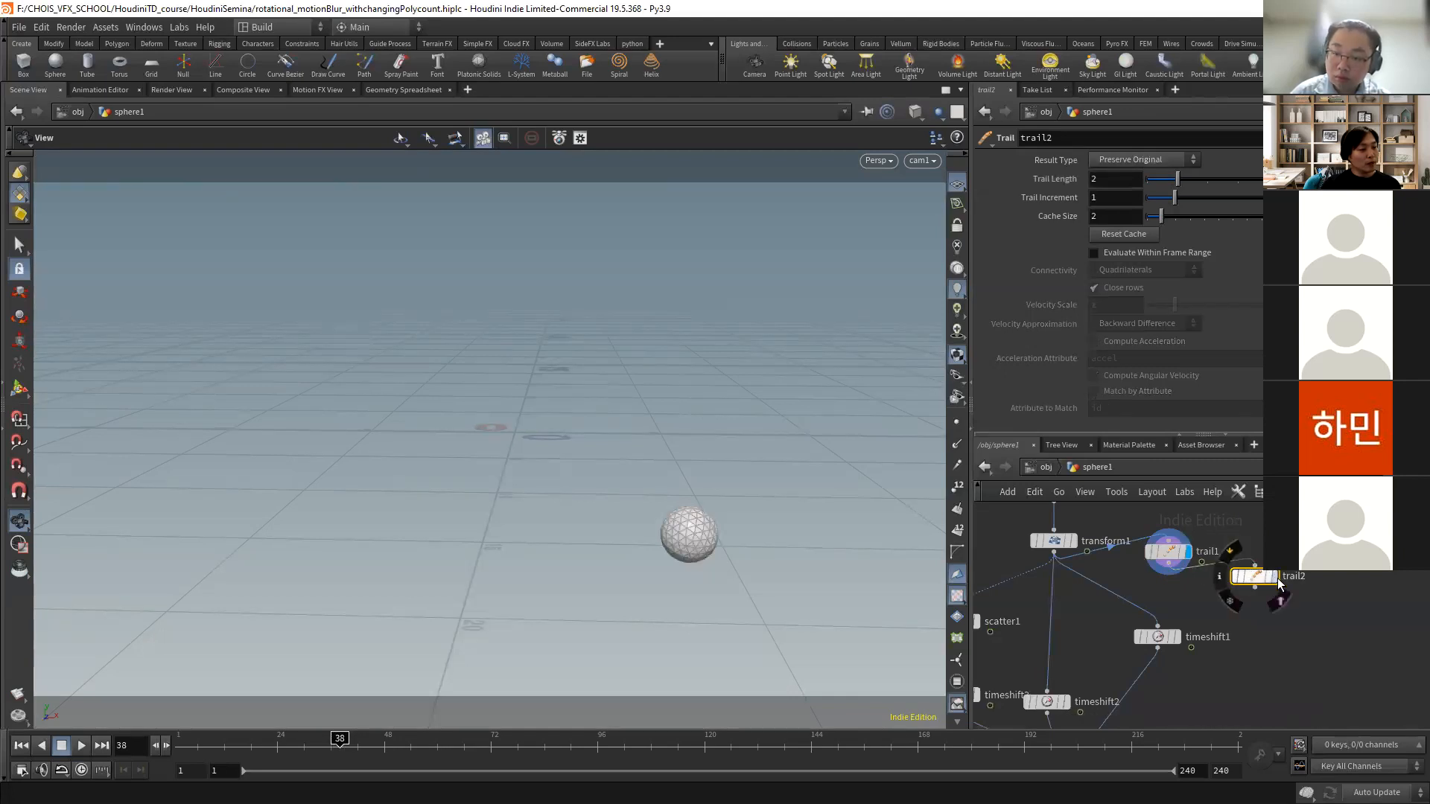
pyautogui.click(1273, 575)
pyautogui.moveTo(1200, 191); pyautogui.dragTo(1333, 186)
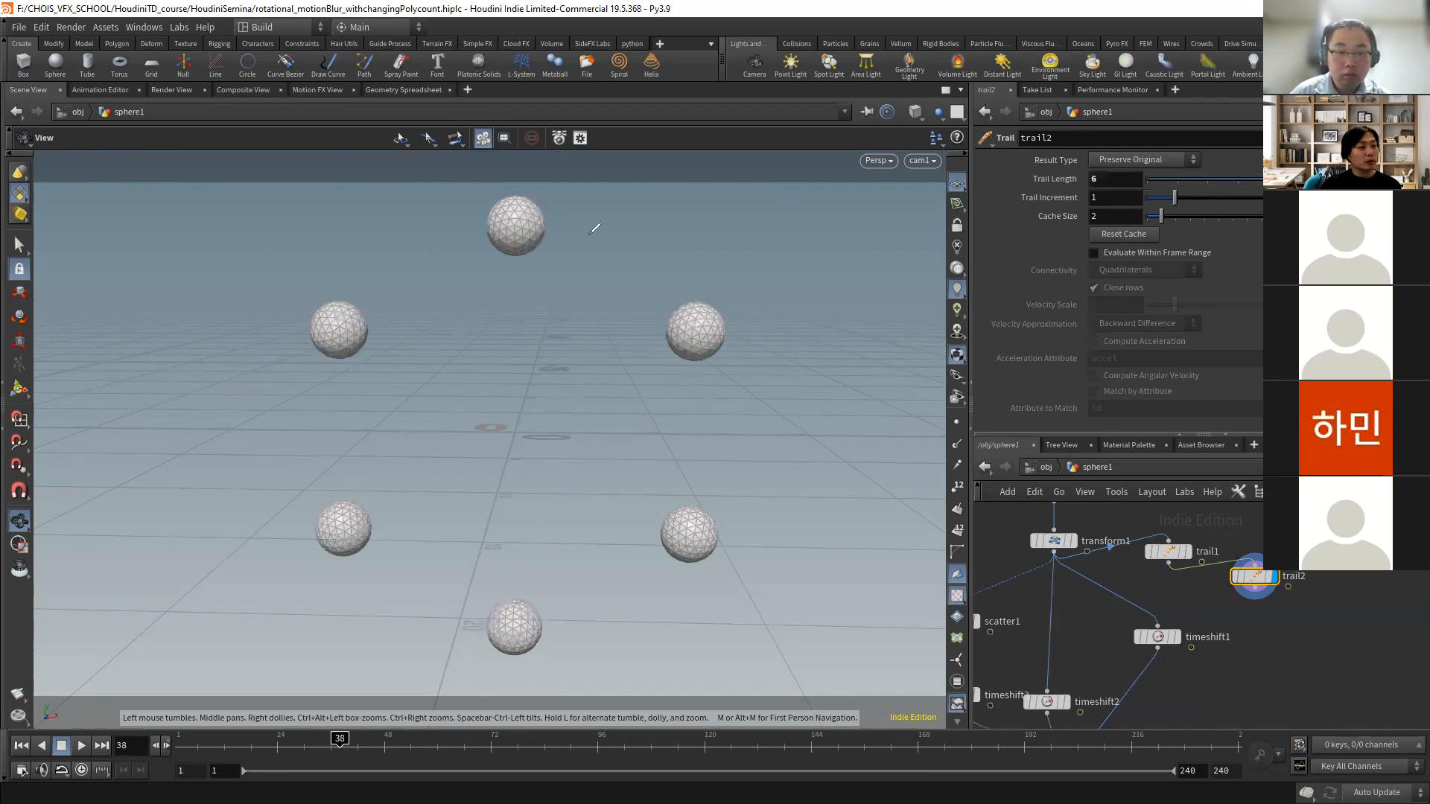
# - Annotate the viewport with freehand straight paths and arrowheads linking the trailed spheres clockwise from the uppermost to the lowest
pyautogui.moveTo(520, 196)
pyautogui.mouseDown()
pyautogui.moveTo(593, 224)
pyautogui.moveTo(702, 310)
pyautogui.mouseUp()
pyautogui.moveTo(503, 237); pyautogui.dragTo(635, 325)
pyautogui.moveTo(668, 262)
pyautogui.mouseDown()
pyautogui.moveTo(659, 330)
pyautogui.moveTo(631, 357)
pyautogui.mouseUp()
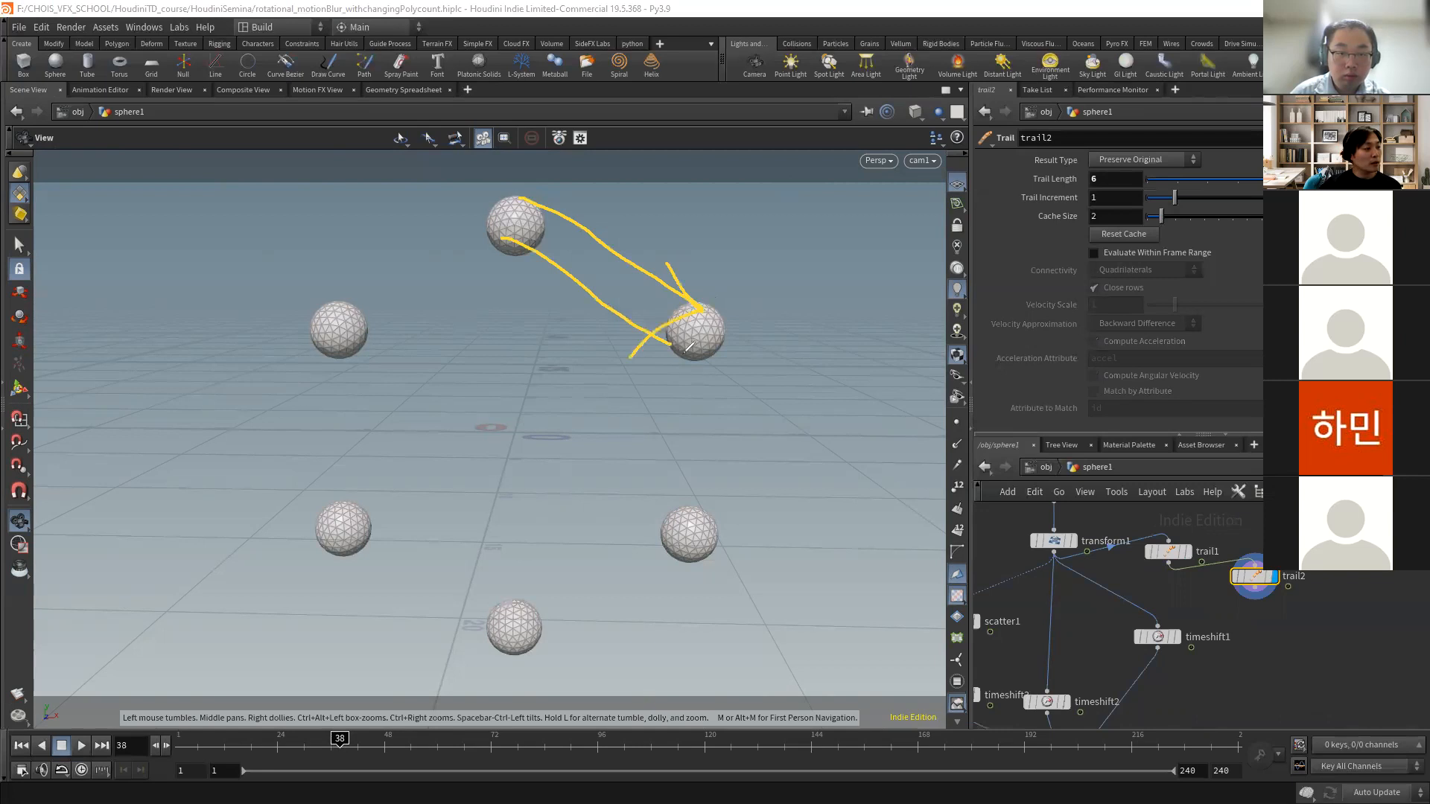
pyautogui.moveTo(665, 495); pyautogui.dragTo(666, 530)
pyautogui.moveTo(711, 327); pyautogui.dragTo(713, 536)
pyautogui.moveTo(645, 507)
pyautogui.mouseDown()
pyautogui.moveTo(721, 523)
pyautogui.moveTo(551, 564)
pyautogui.mouseUp()
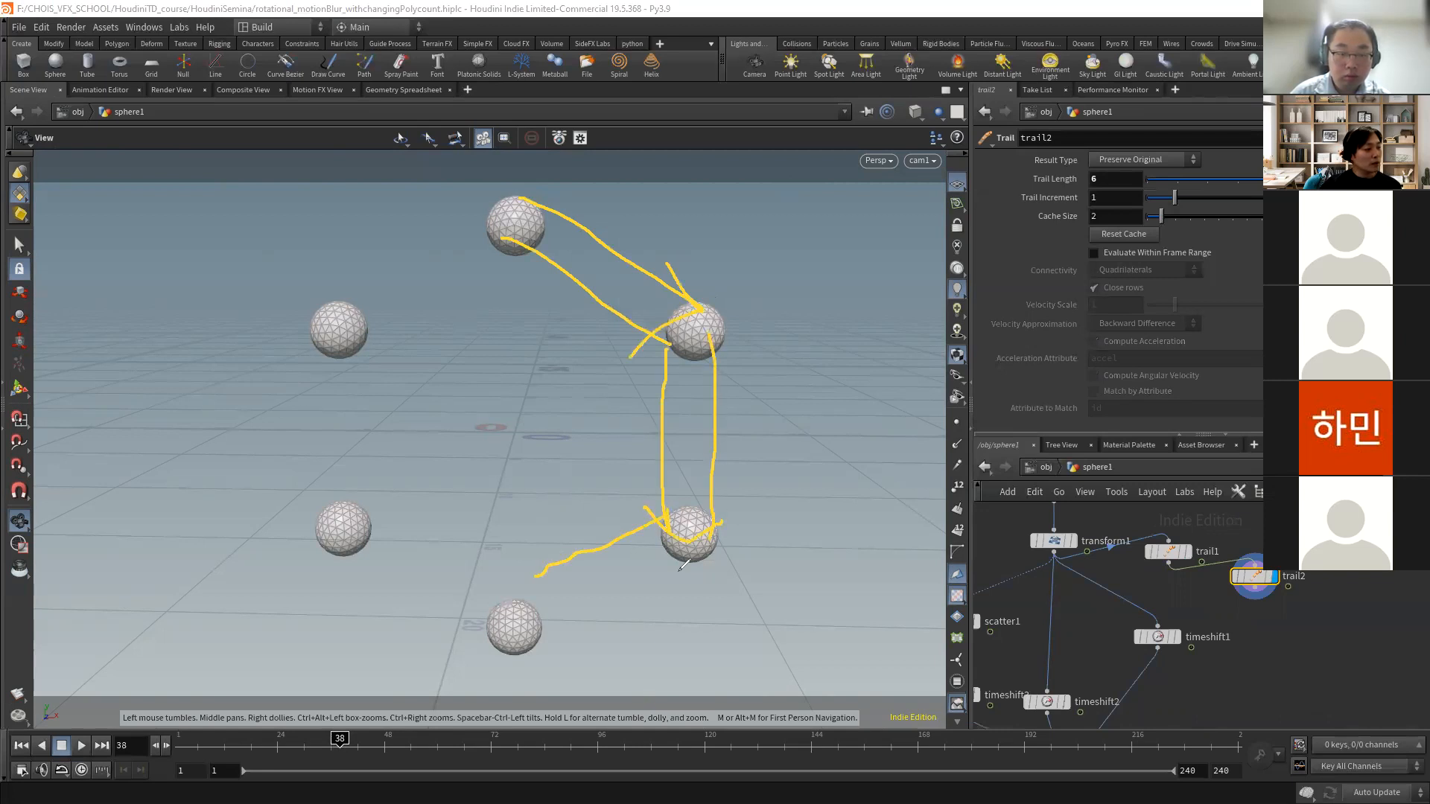
pyautogui.moveTo(695, 564); pyautogui.dragTo(530, 618)
pyautogui.moveTo(533, 557)
pyautogui.mouseDown()
pyautogui.moveTo(528, 616)
pyautogui.moveTo(556, 632)
pyautogui.mouseUp()
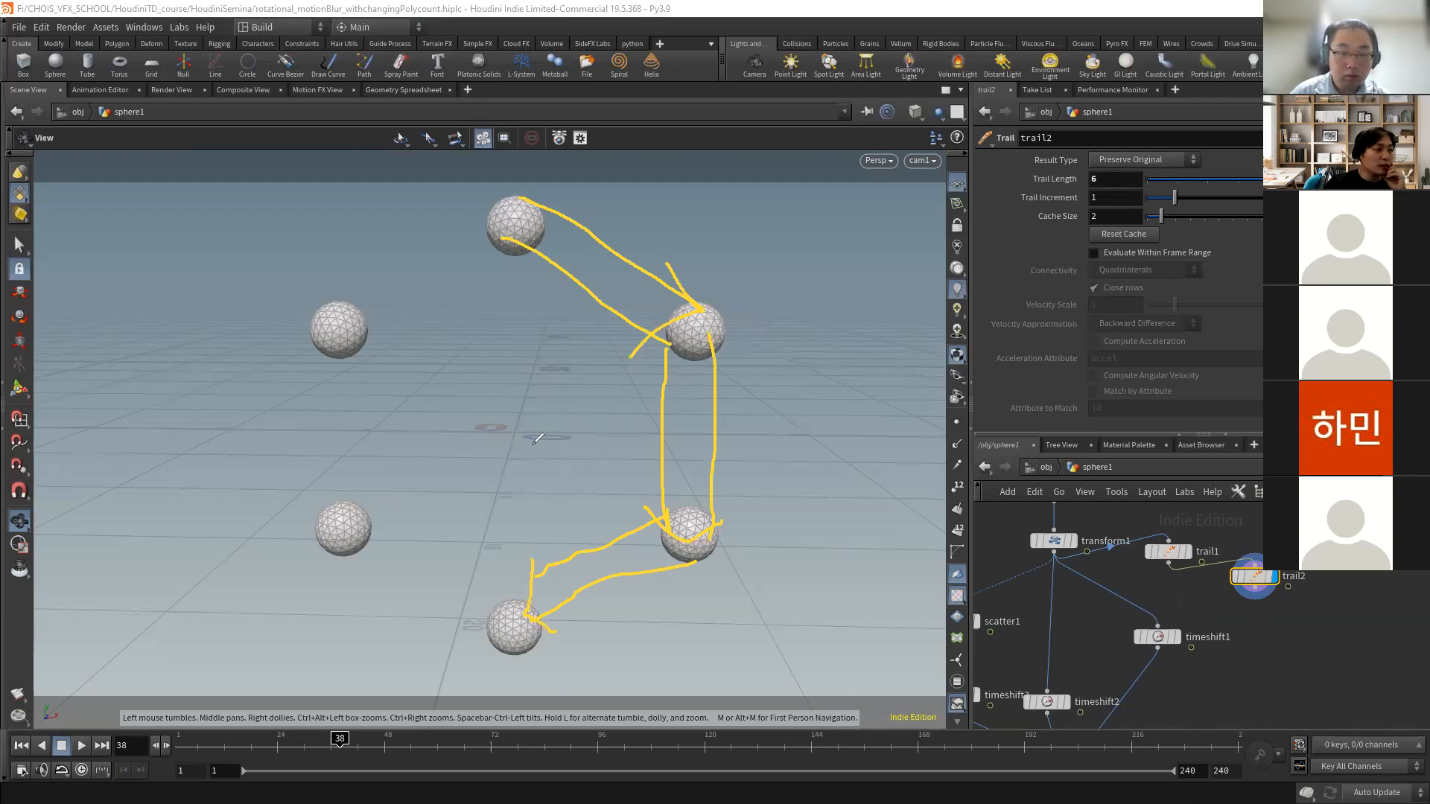
# - Annotate curved motion arcs over the straight paths between the first three spheres
pyautogui.moveTo(536, 192)
pyautogui.mouseDown()
pyautogui.moveTo(585, 195)
pyautogui.moveTo(659, 231)
pyautogui.moveTo(707, 316)
pyautogui.mouseUp()
pyautogui.moveTo(507, 253)
pyautogui.mouseDown()
pyautogui.moveTo(639, 298)
pyautogui.moveTo(670, 359)
pyautogui.mouseUp()
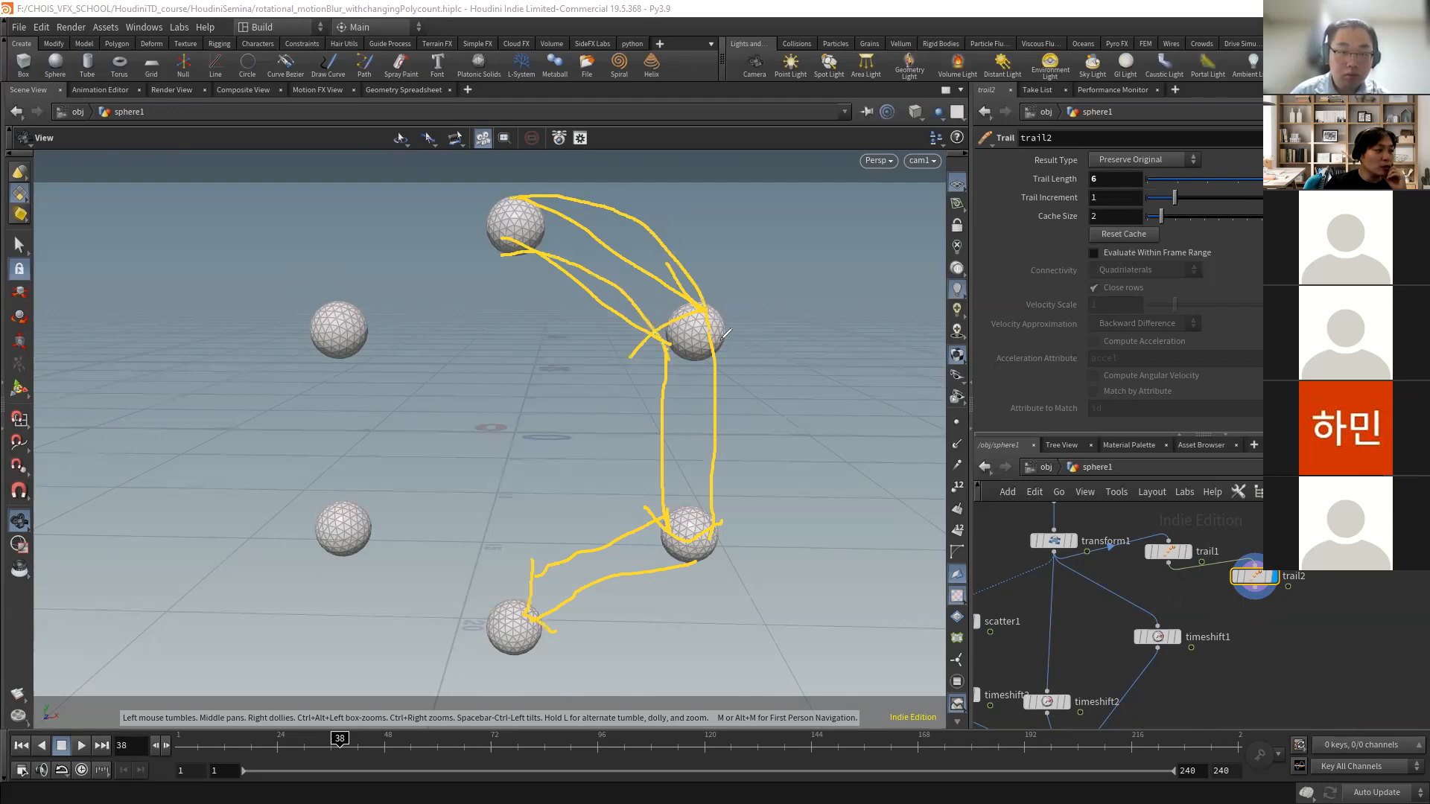
pyautogui.moveTo(706, 295)
pyautogui.mouseDown()
pyautogui.moveTo(728, 352)
pyautogui.moveTo(726, 512)
pyautogui.moveTo(711, 530)
pyautogui.mouseUp()
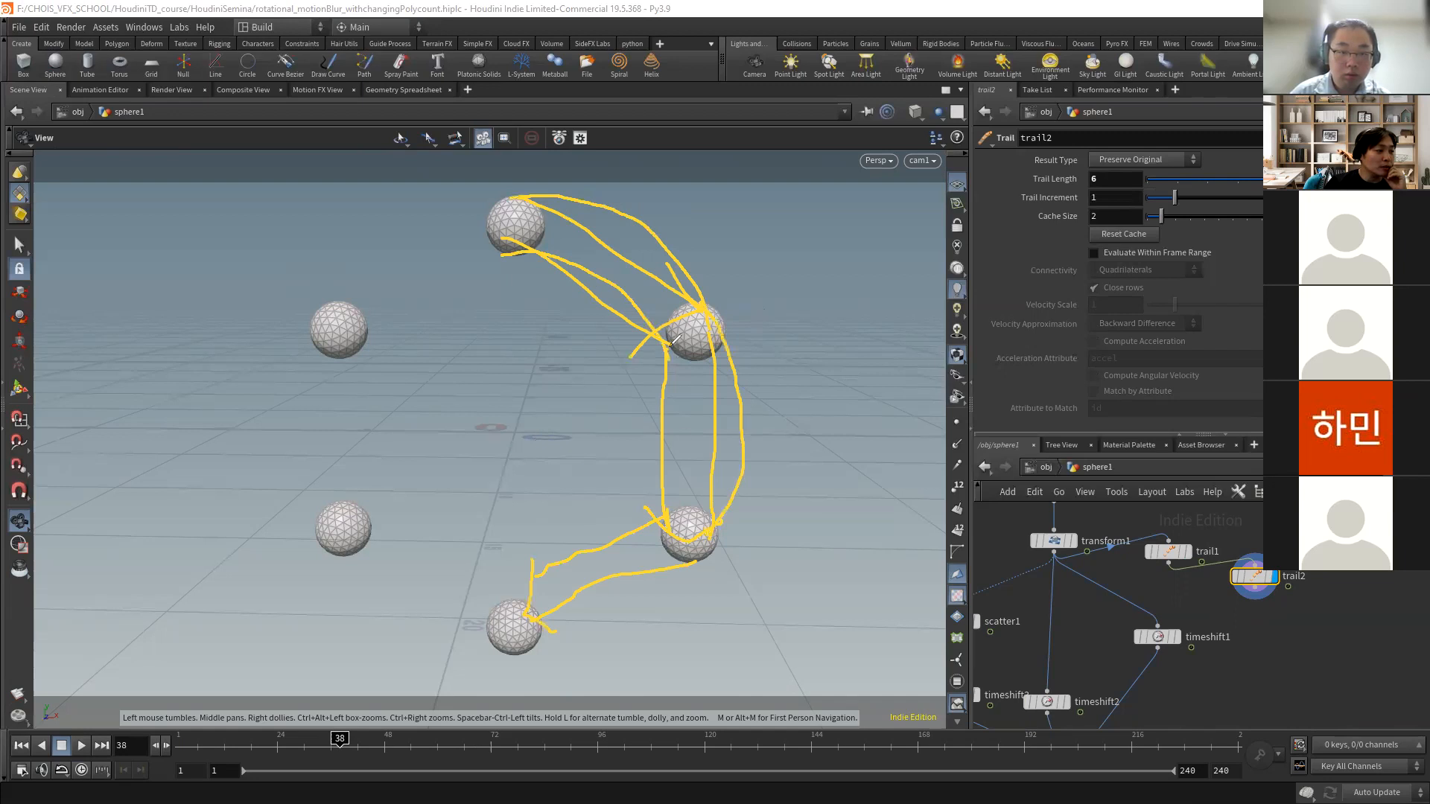
pyautogui.moveTo(675, 339)
pyautogui.mouseDown()
pyautogui.moveTo(679, 476)
pyautogui.moveTo(659, 514)
pyautogui.mouseUp()
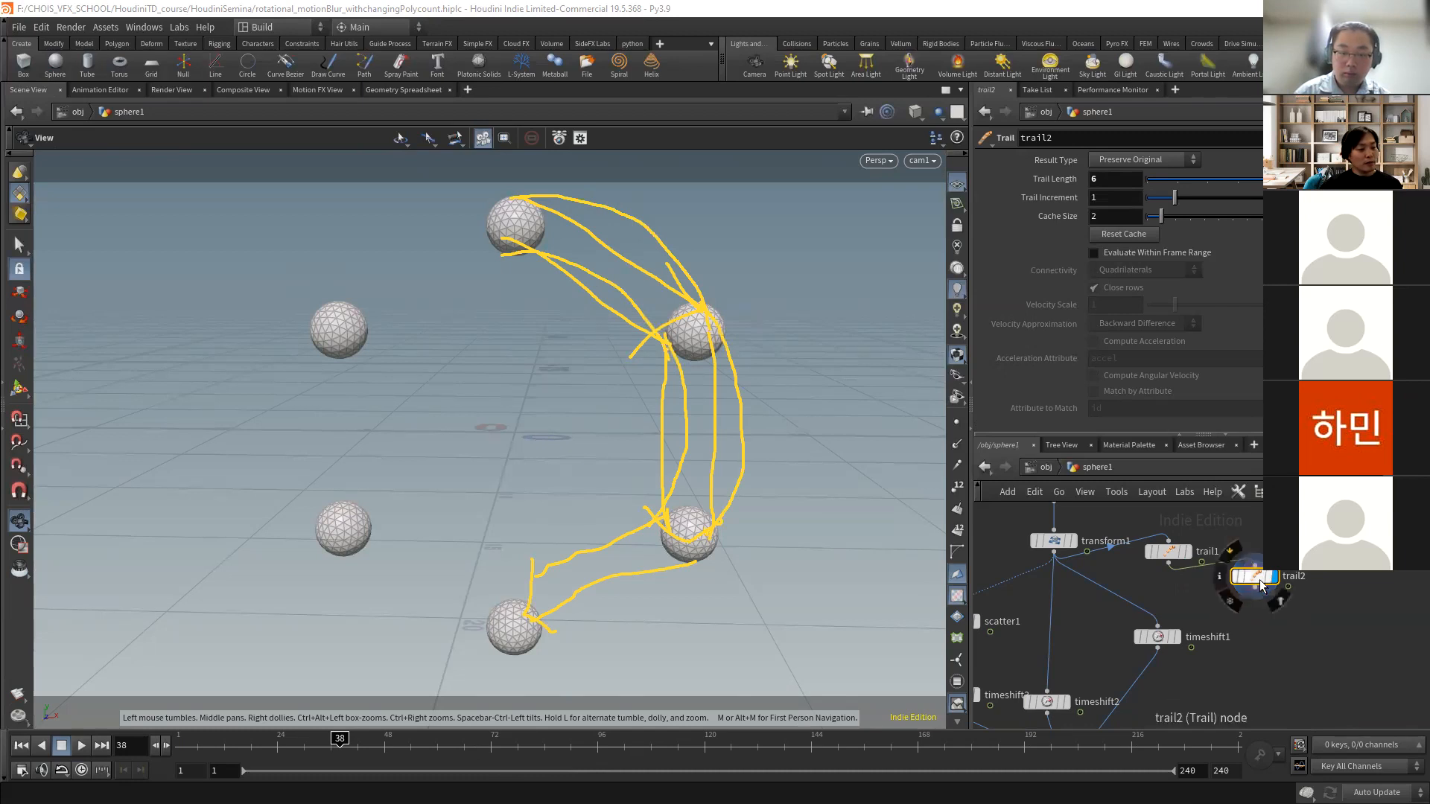
# - Delete trail2, tidy sphere1 and transform1 in the network, and display transform1 at frame 13
pyautogui.press('Delete')
pyautogui.moveTo(1218, 635); pyautogui.dragTo(1252, 701, button='middle')
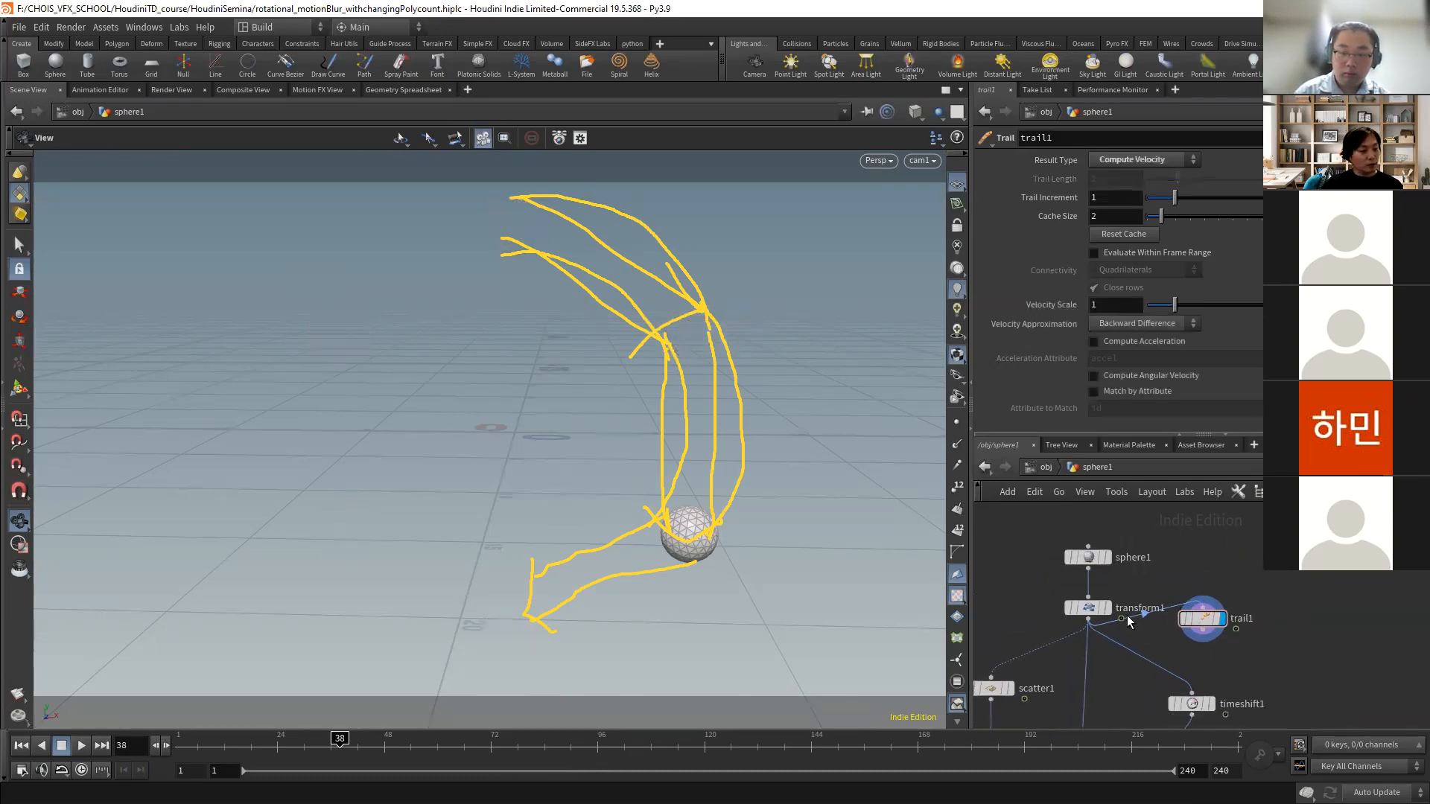
pyautogui.moveTo(1084, 558); pyautogui.dragTo(1085, 540)
pyautogui.moveTo(1094, 605); pyautogui.dragTo(1095, 578)
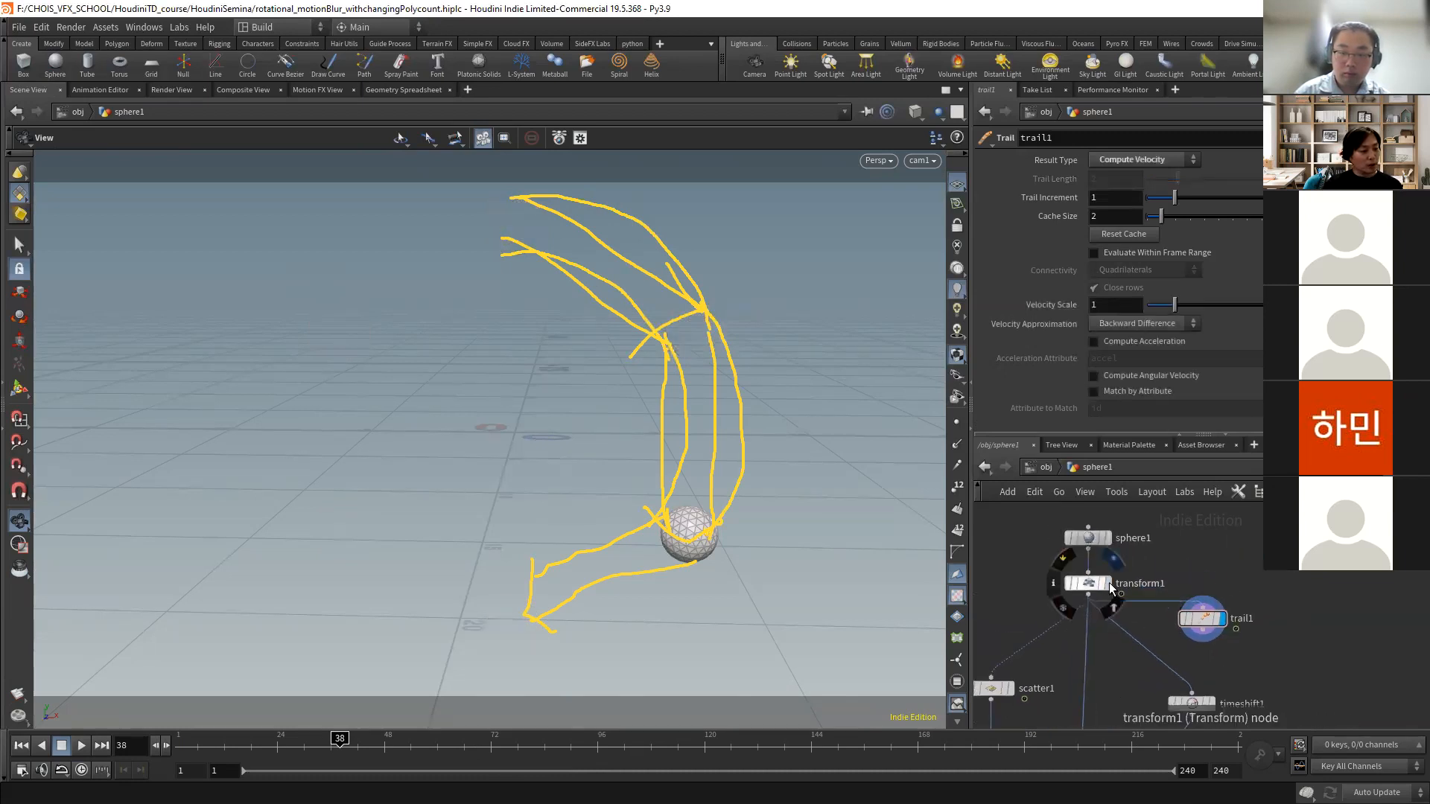
pyautogui.click(1109, 582)
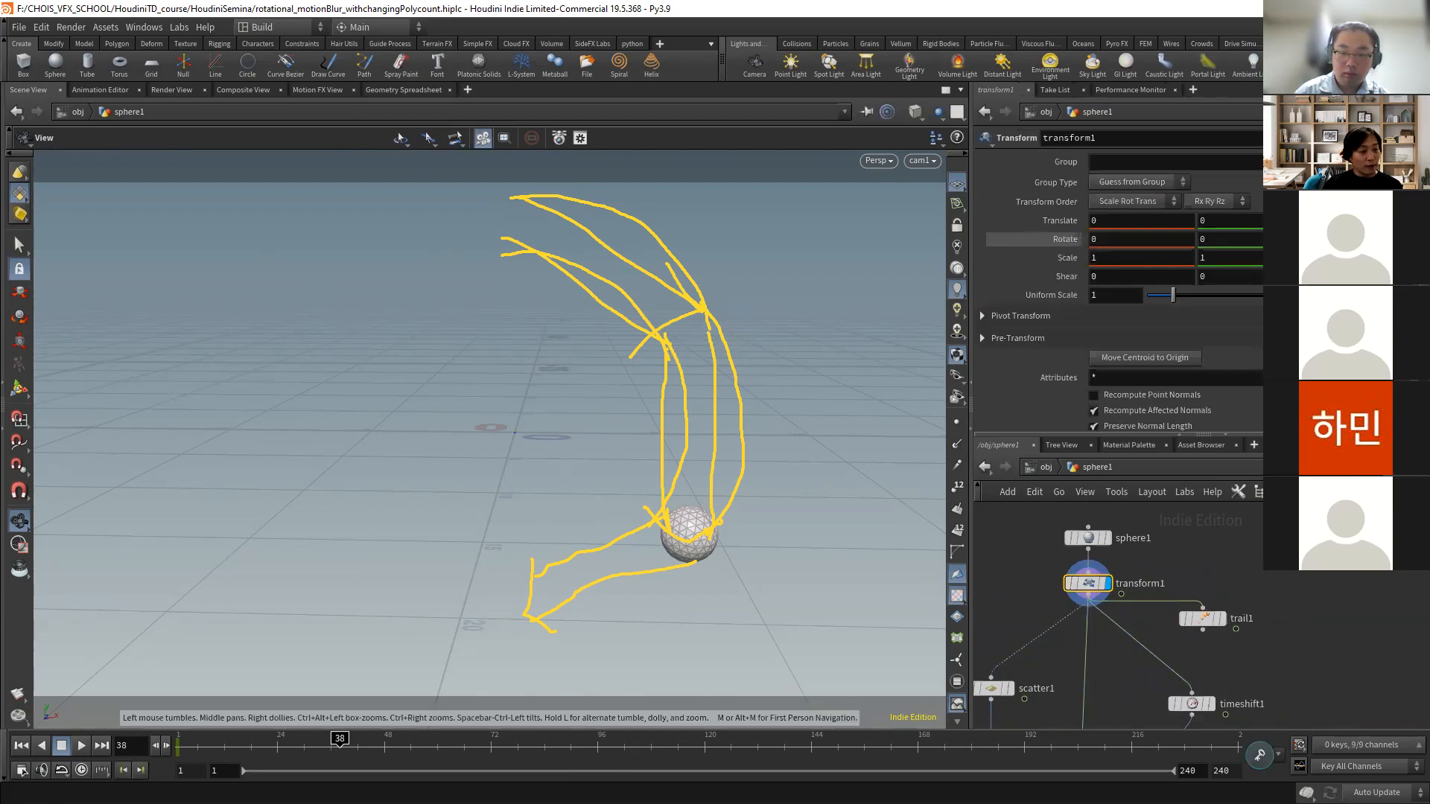
pyautogui.moveTo(181, 745); pyautogui.dragTo(249, 746)
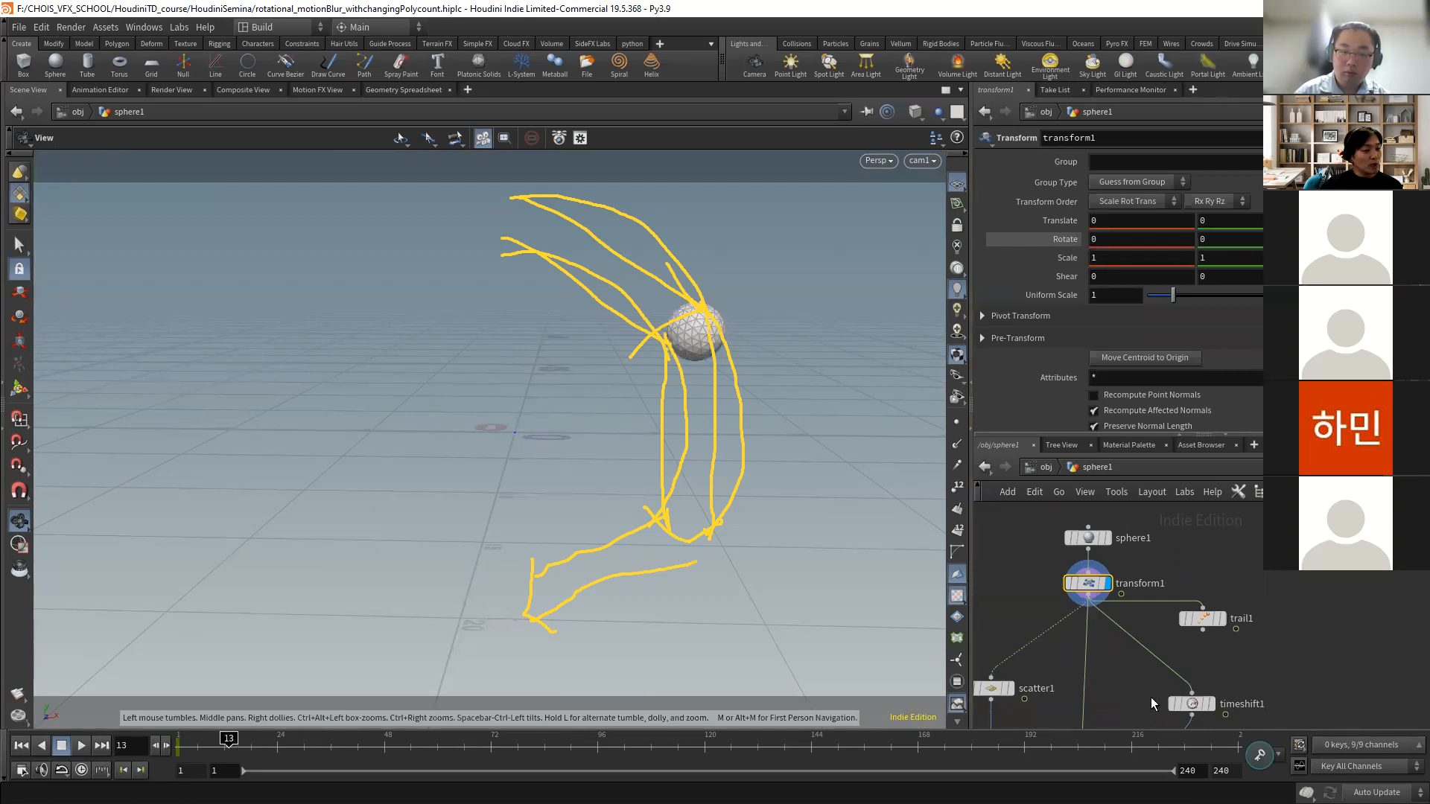
# - Add a File Cache node beside trail1 and wire transform1 into it
pyautogui.moveTo(1199, 656); pyautogui.dragTo(1152, 631, button='middle')
pyautogui.press('Tab')
pyautogui.moveTo(1218, 599)
pyautogui.write('fil')
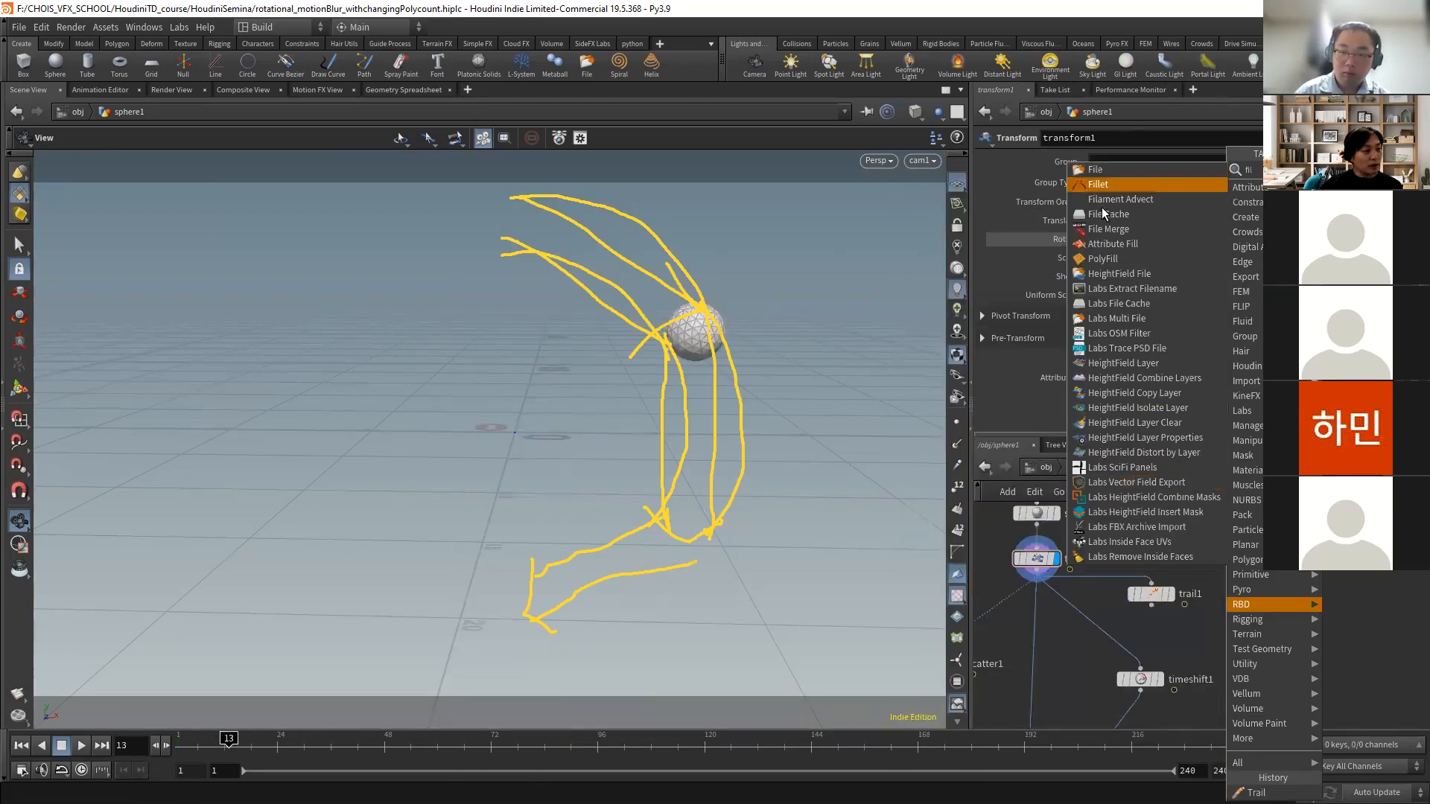
pyautogui.click(1106, 214)
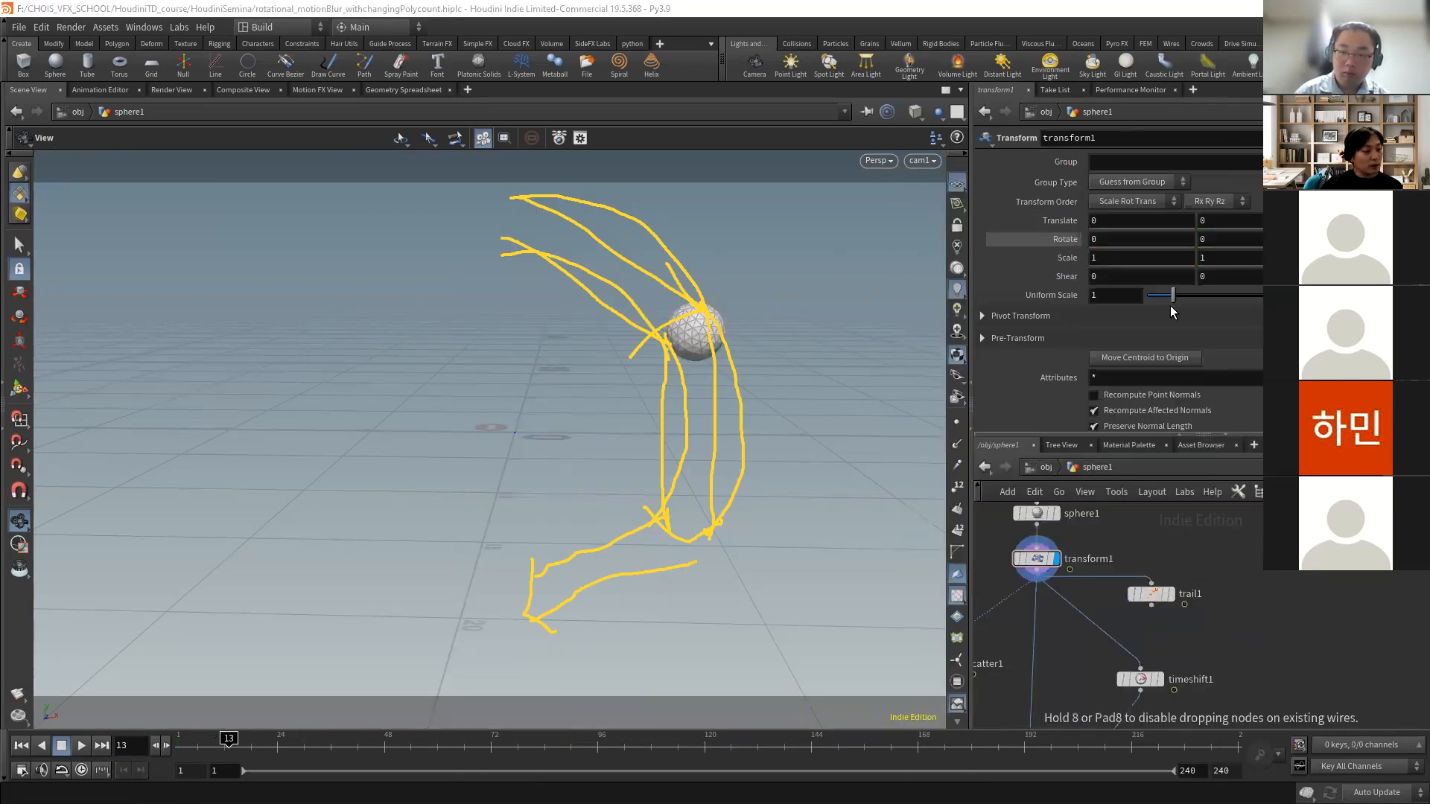
pyautogui.click(1232, 557)
pyautogui.moveTo(1036, 571); pyautogui.dragTo(1233, 551)
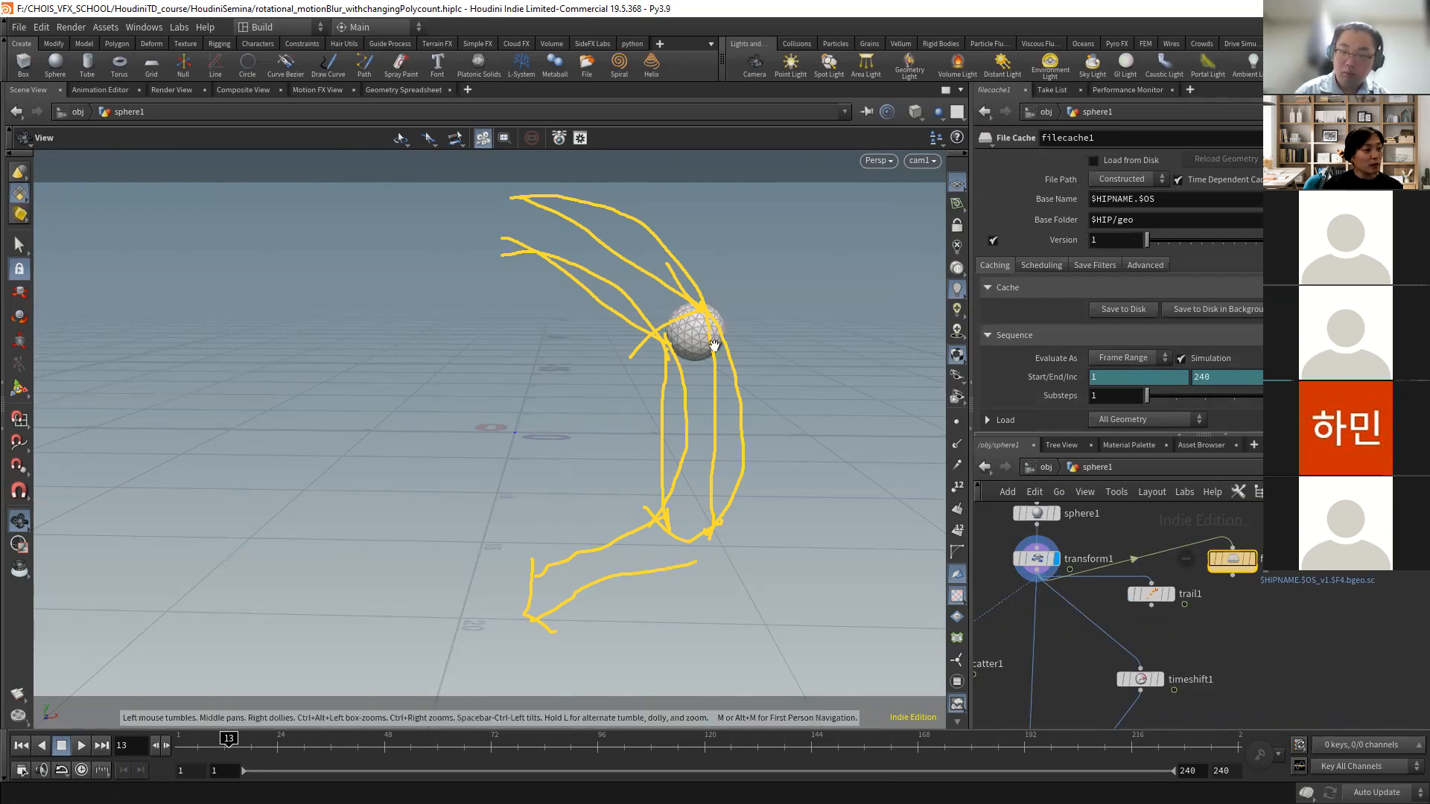
# - Display filecache1 and review its caching settings against the sphere1 and transform1 nodes feeding it
pyautogui.click(1037, 559)
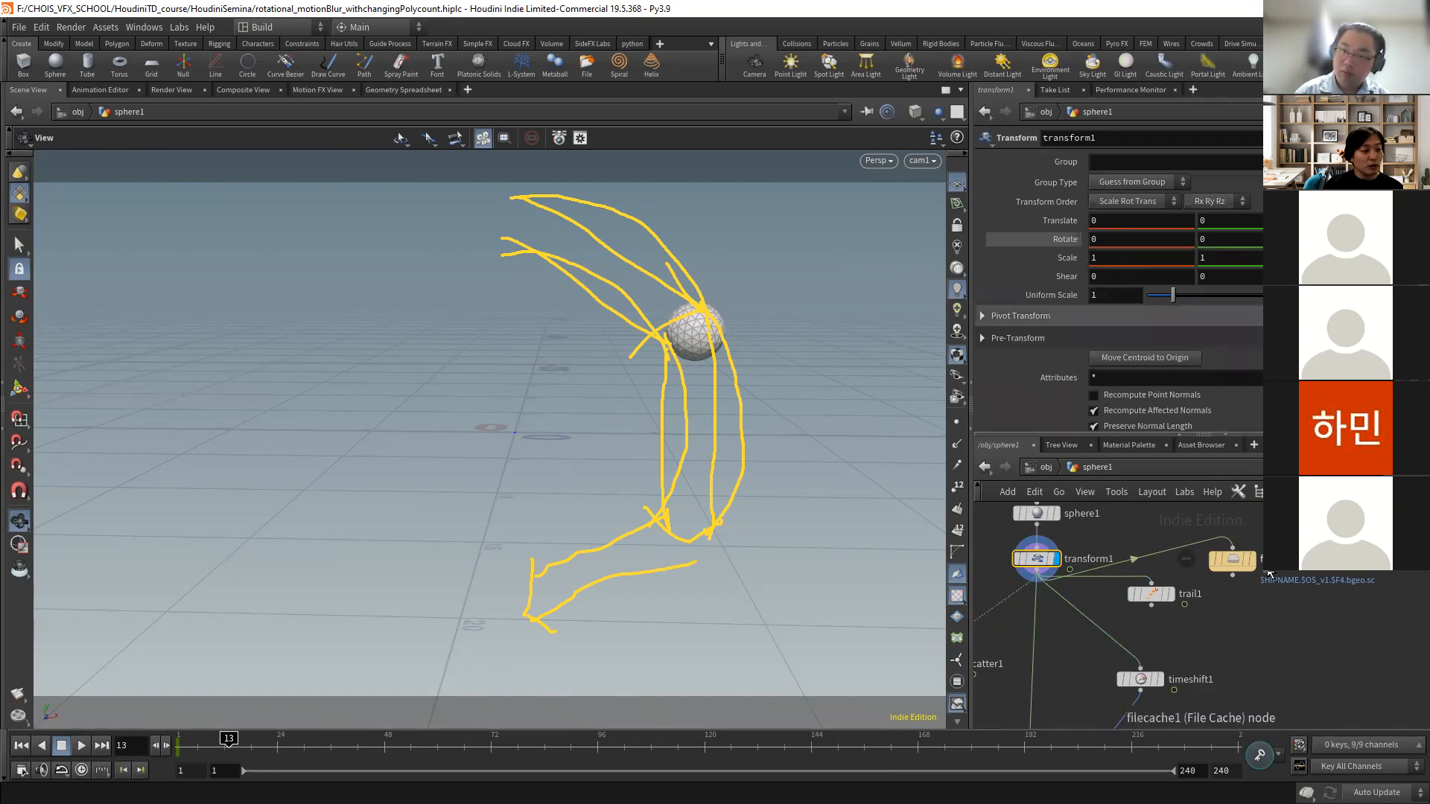
pyautogui.click(1232, 564)
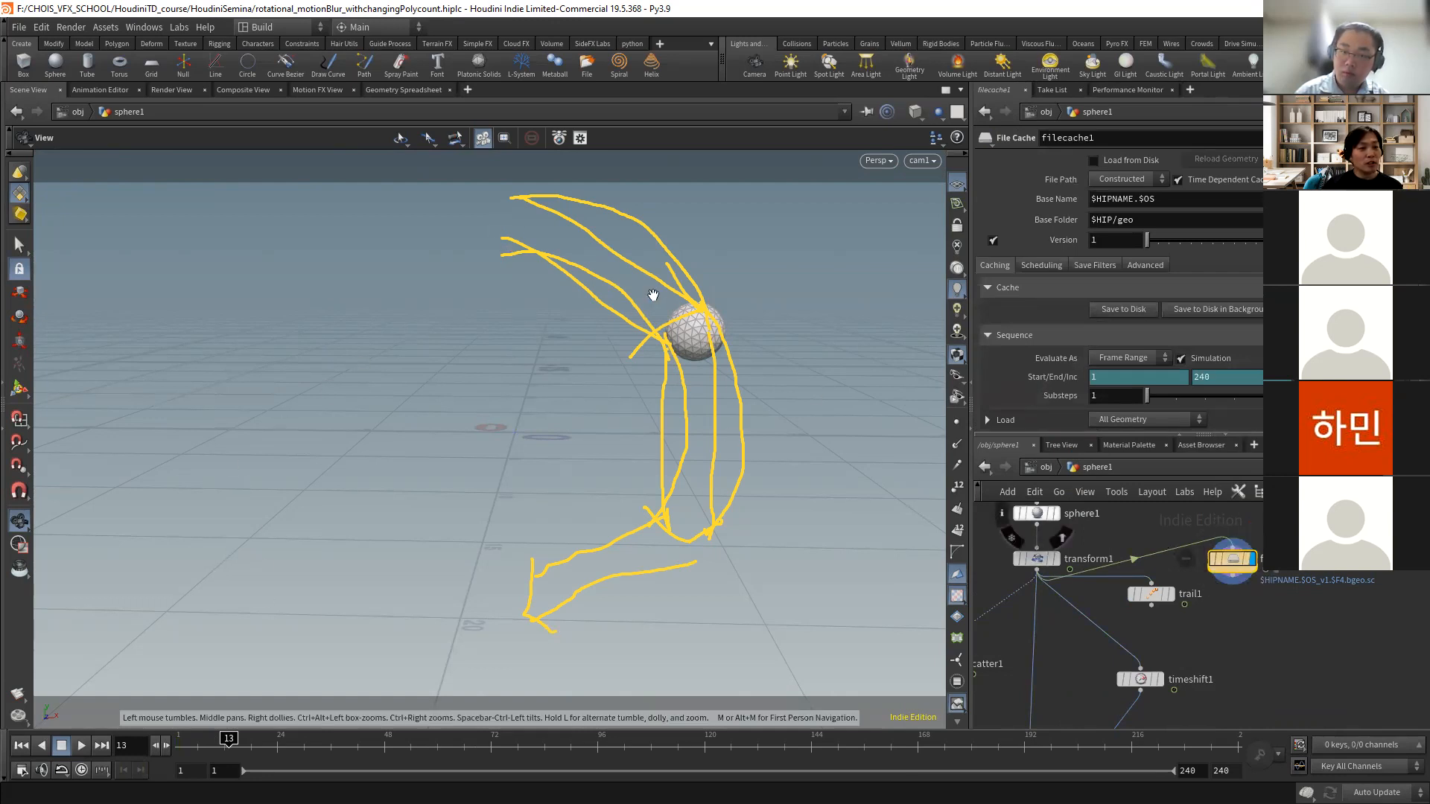
pyautogui.moveTo(1275, 653); pyautogui.dragTo(1325, 711, button='middle')
pyautogui.moveTo(1046, 541); pyautogui.dragTo(1087, 582)
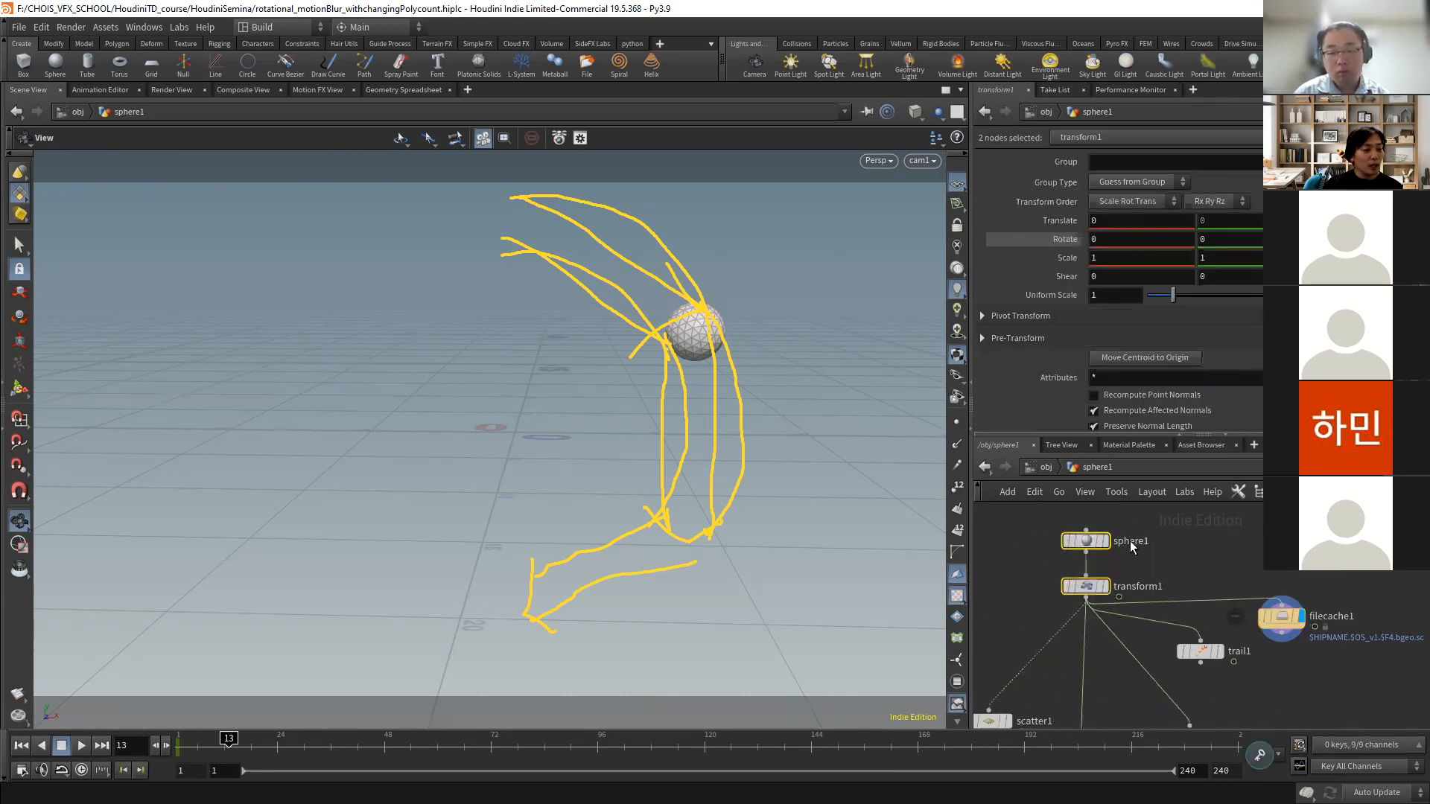
pyautogui.click(1279, 619)
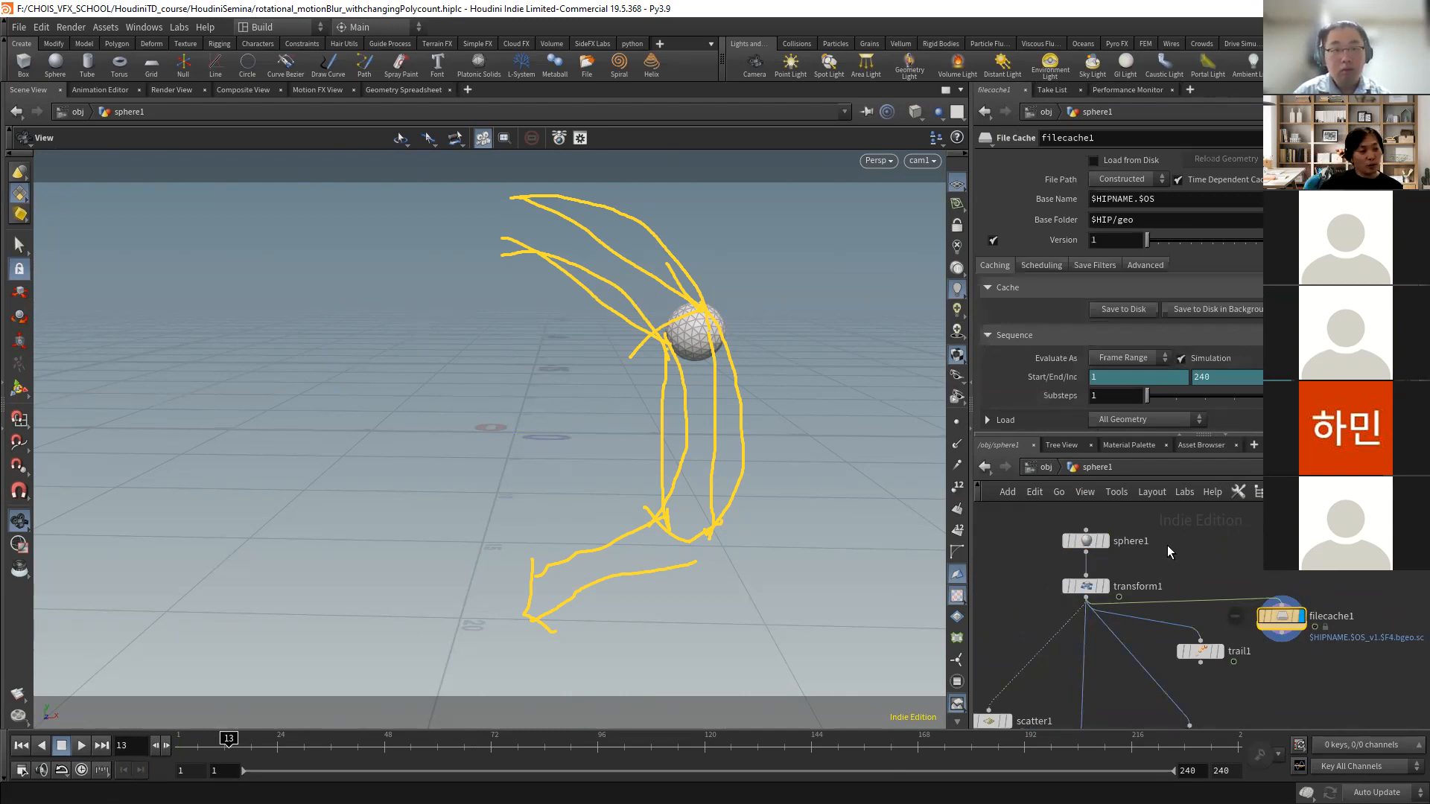
# - Replace filecache1 with a Time Shift node fed by transform1, and display it
pyautogui.moveTo(1276, 613)
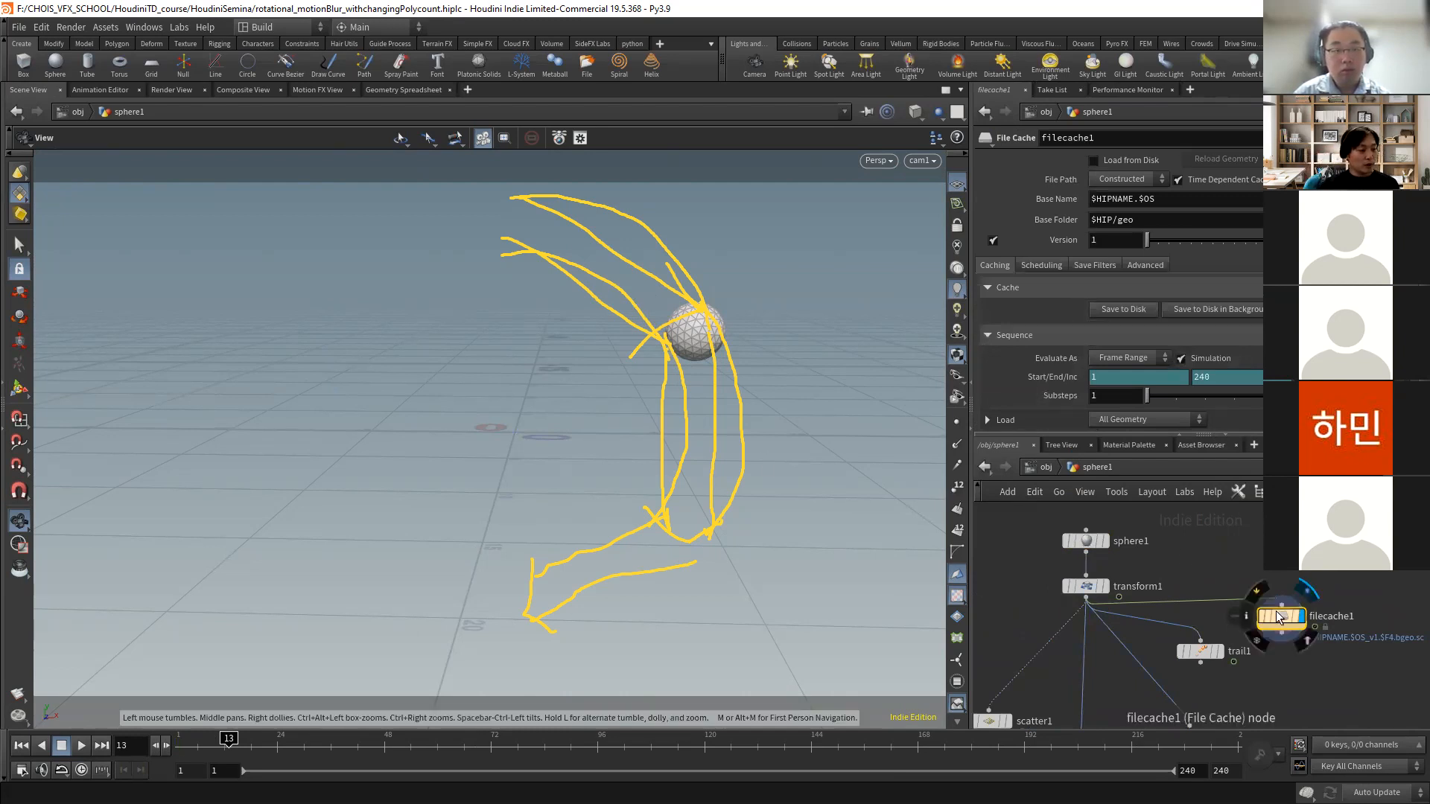
pyautogui.press('Delete')
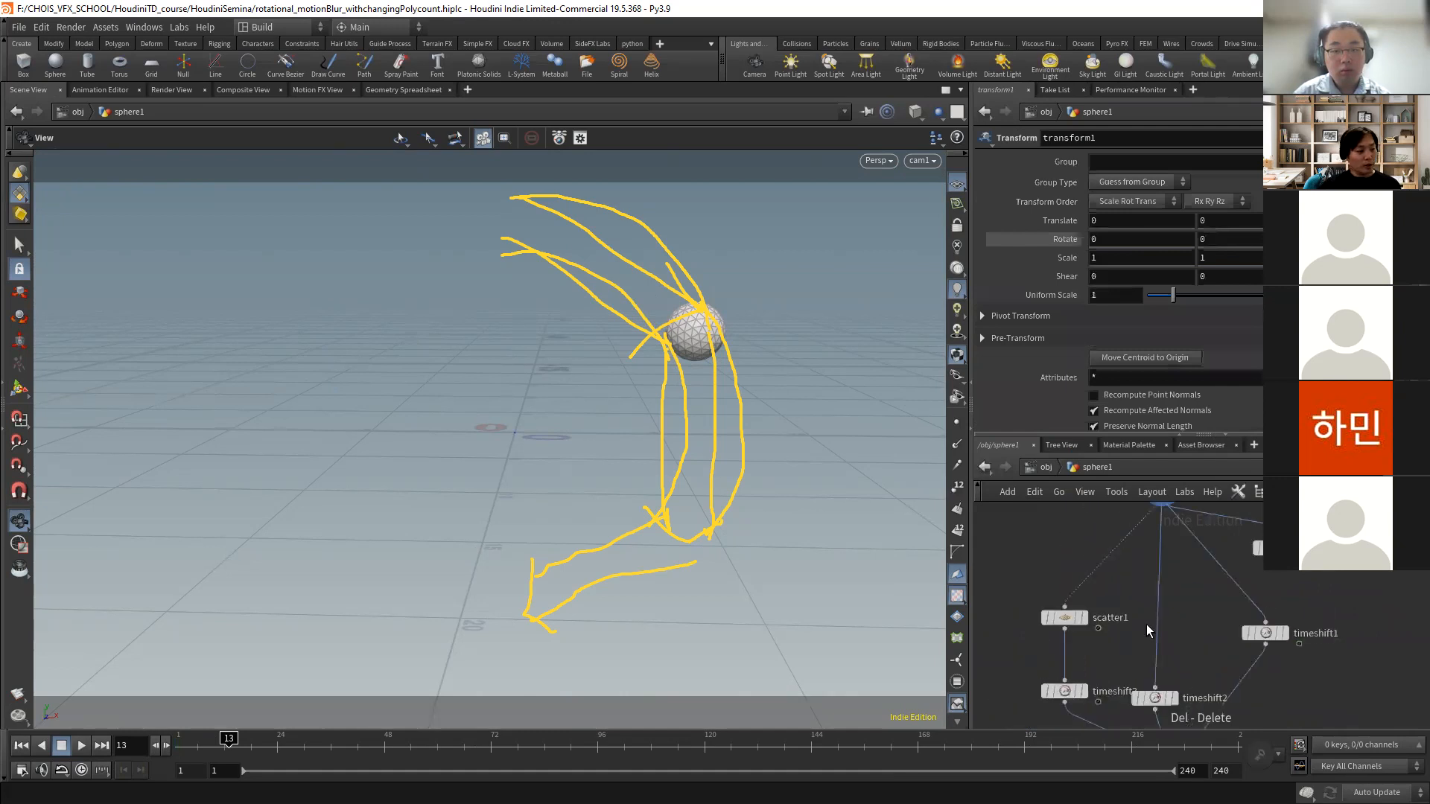
pyautogui.press('Tab')
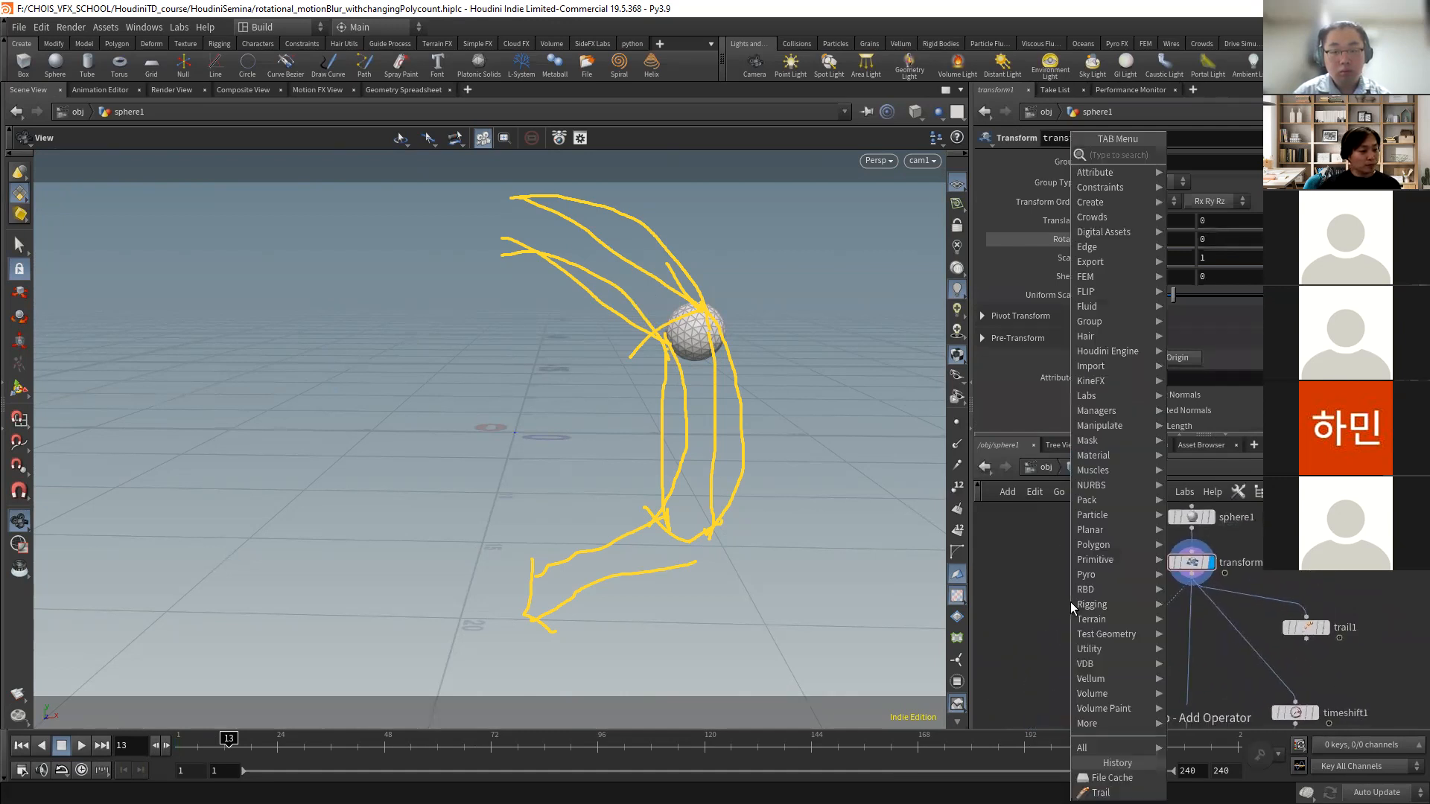
pyautogui.write('time')
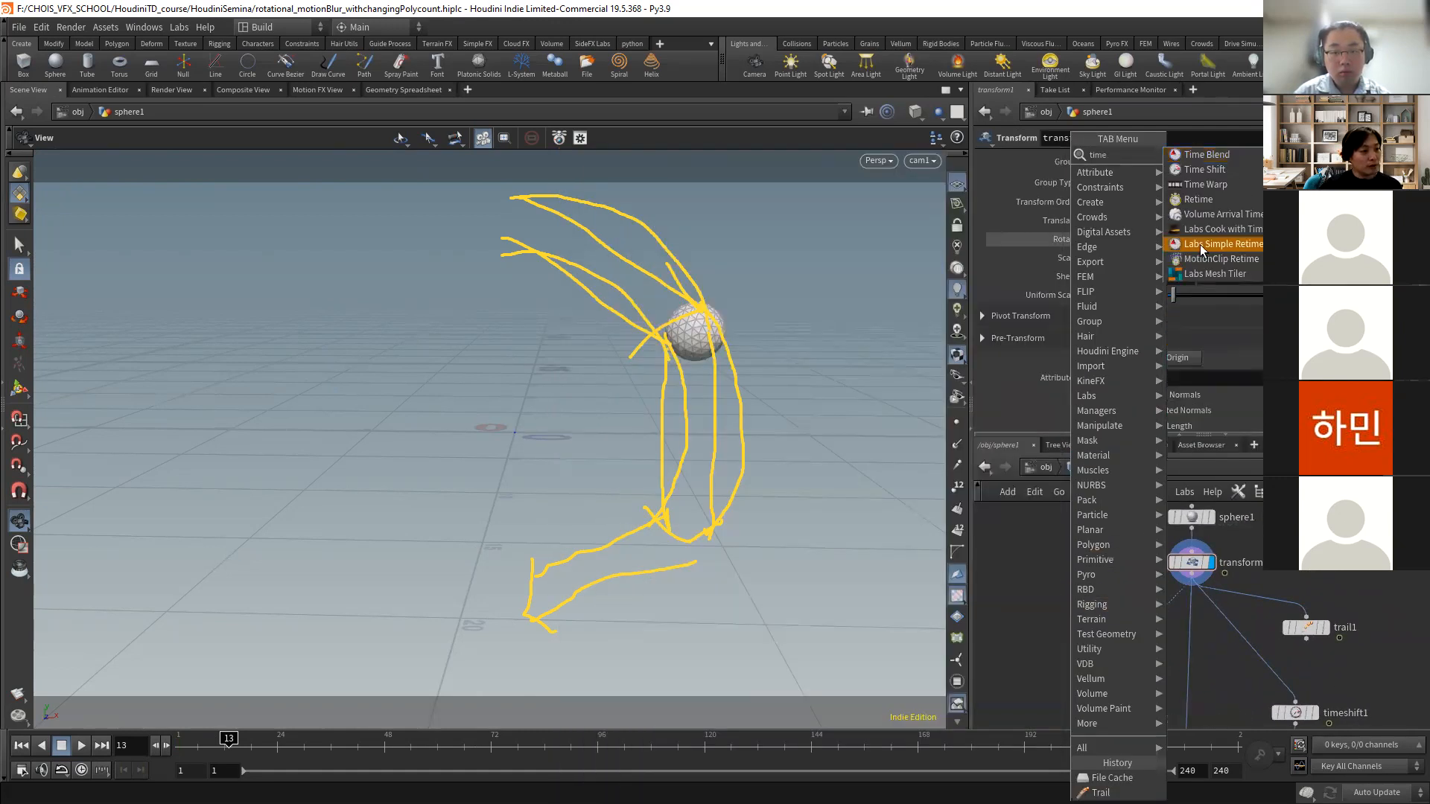
pyautogui.click(1205, 170)
pyautogui.click(1061, 584)
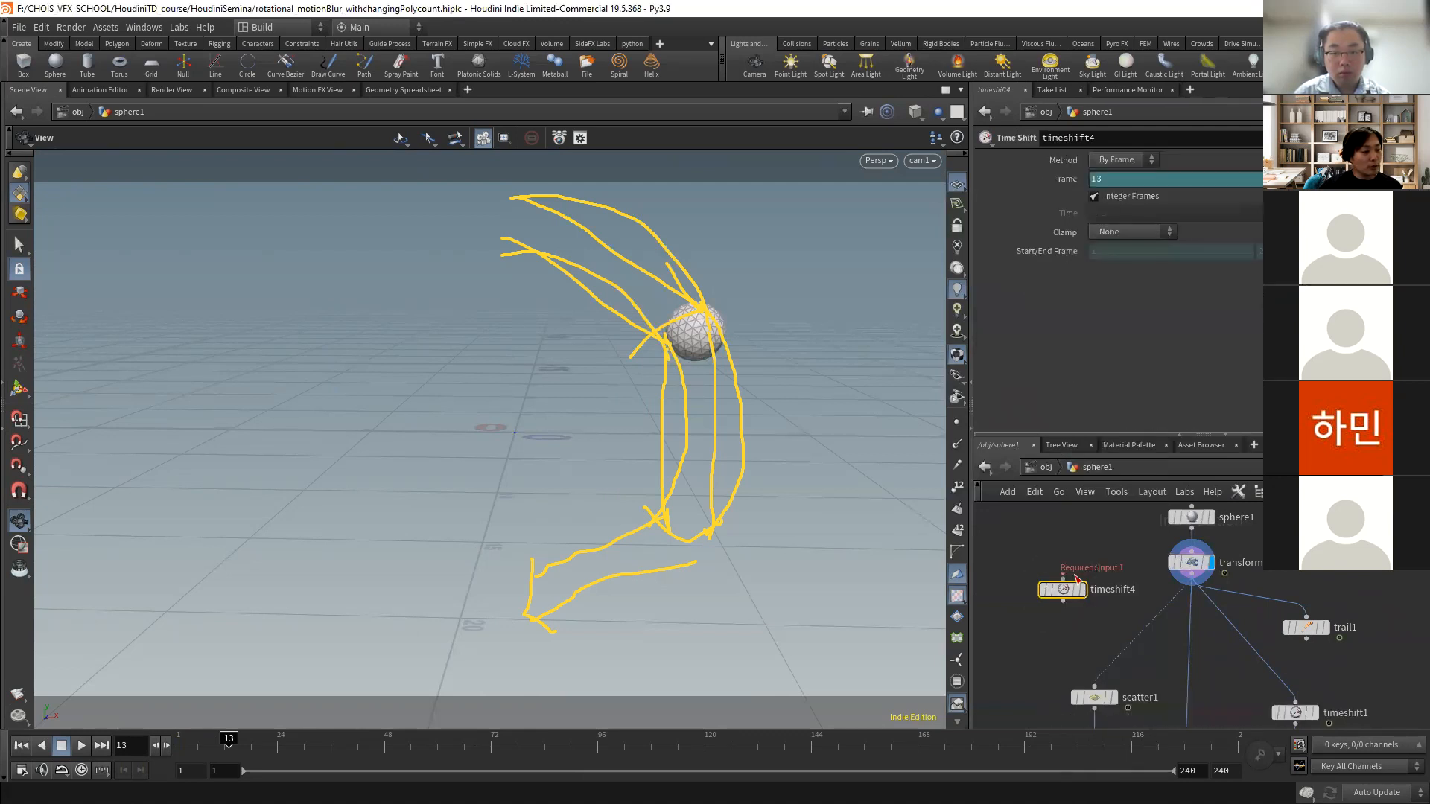
pyautogui.click(1081, 589)
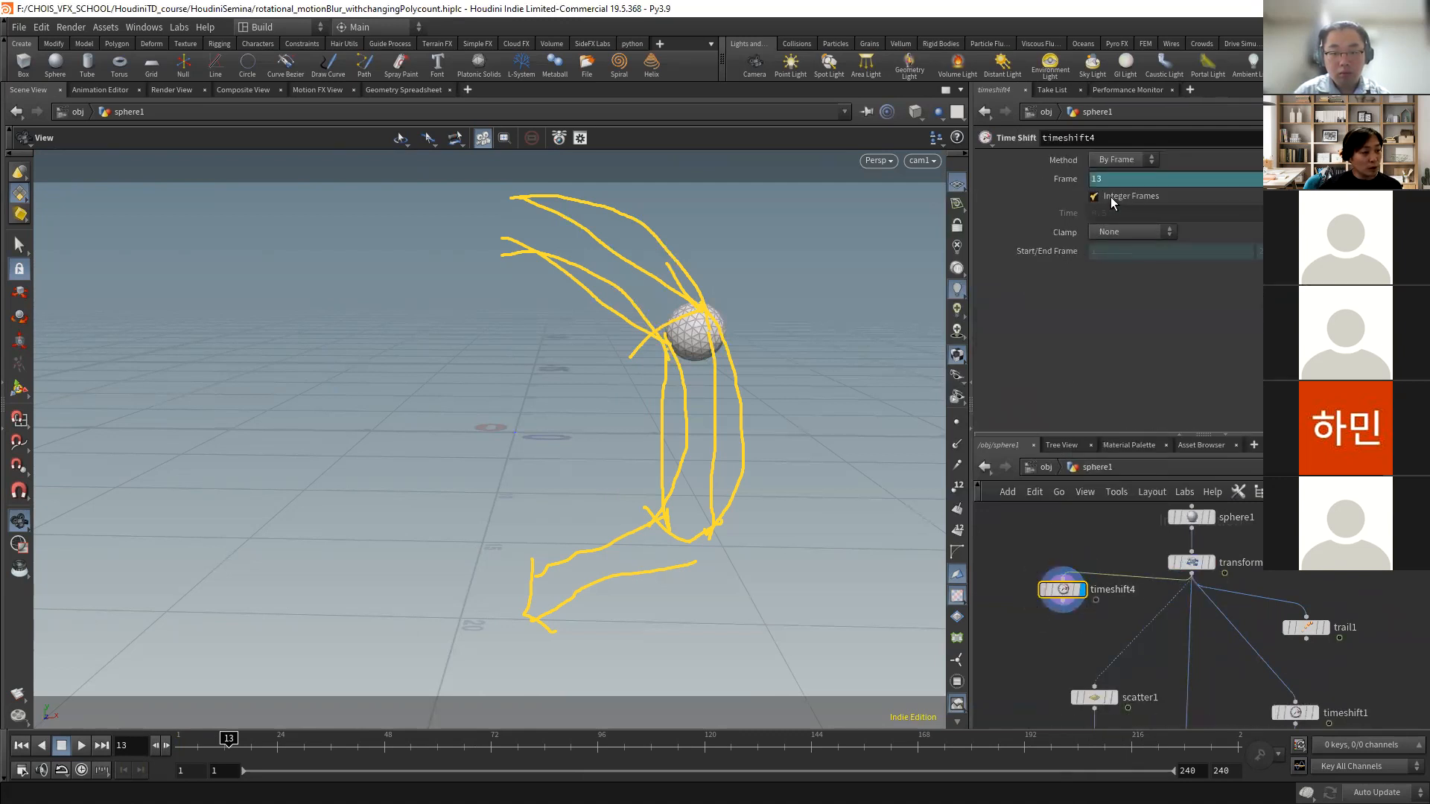
# - Disable integer frame values in the global animation options, keeping the playback step at 0.1
pyautogui.click(55, 767)
pyautogui.click(46, 711)
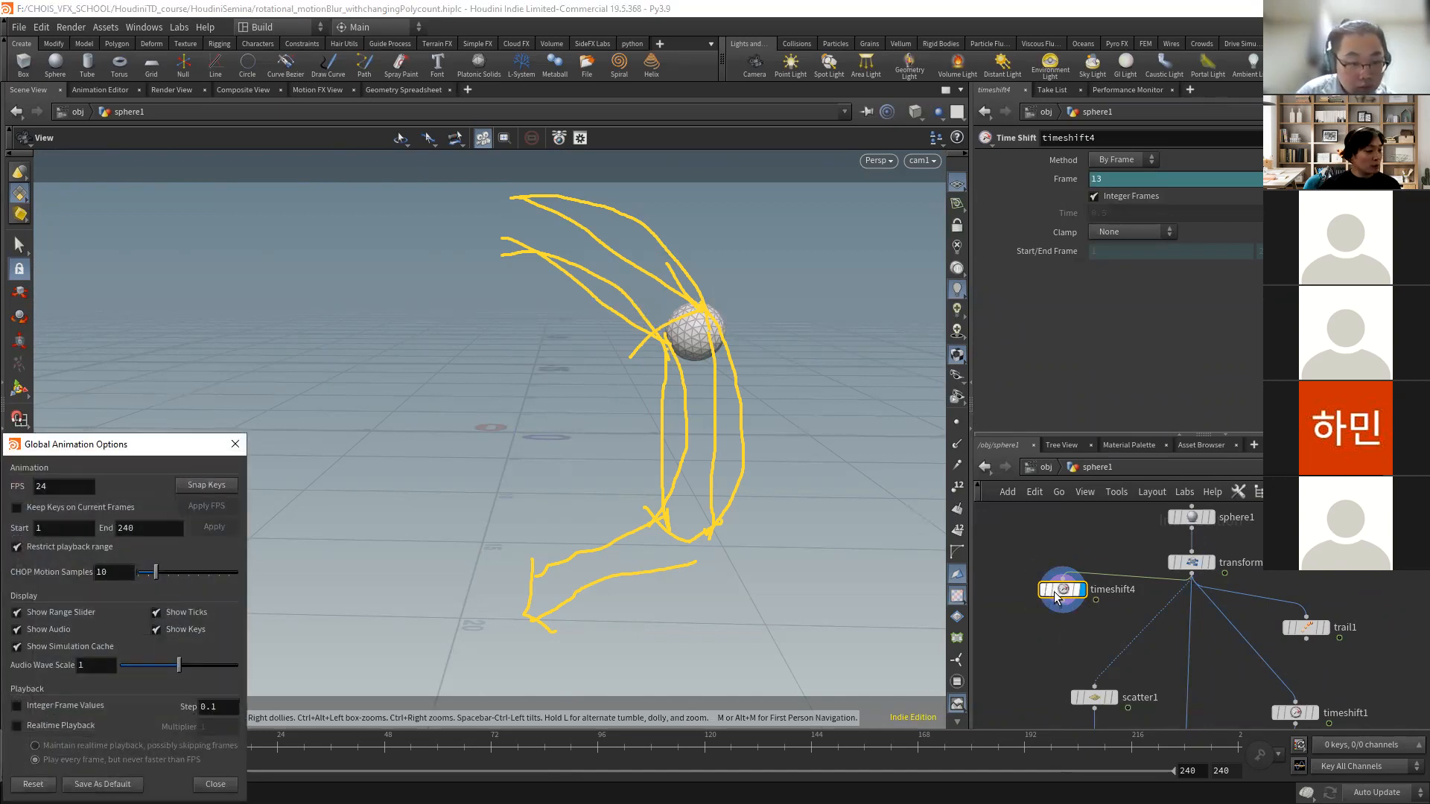
pyautogui.click(235, 443)
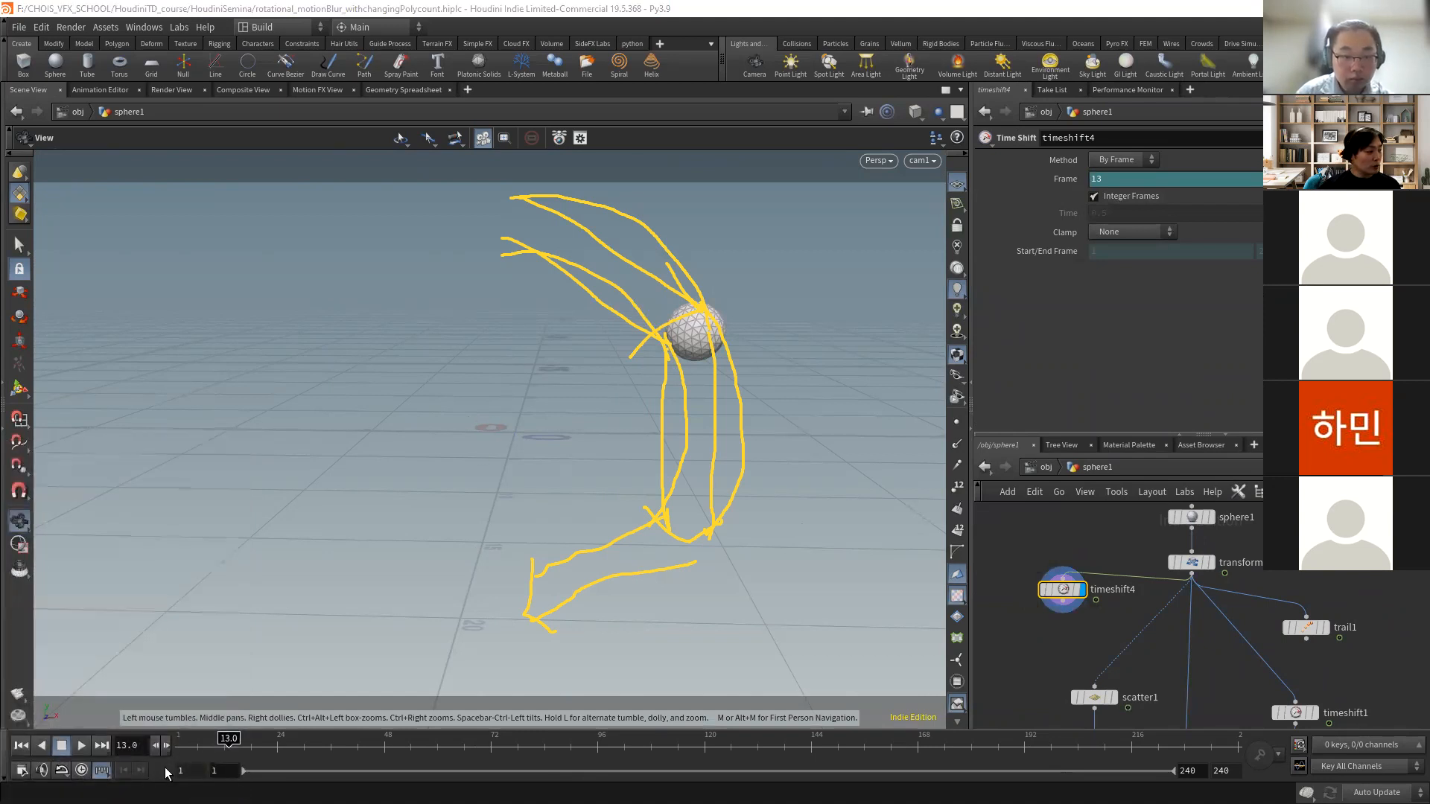
# - Rewind to frame 1 and step through subframes to 3.3 to examine timeshift4's motion with integer frames on
pyautogui.click(20, 745)
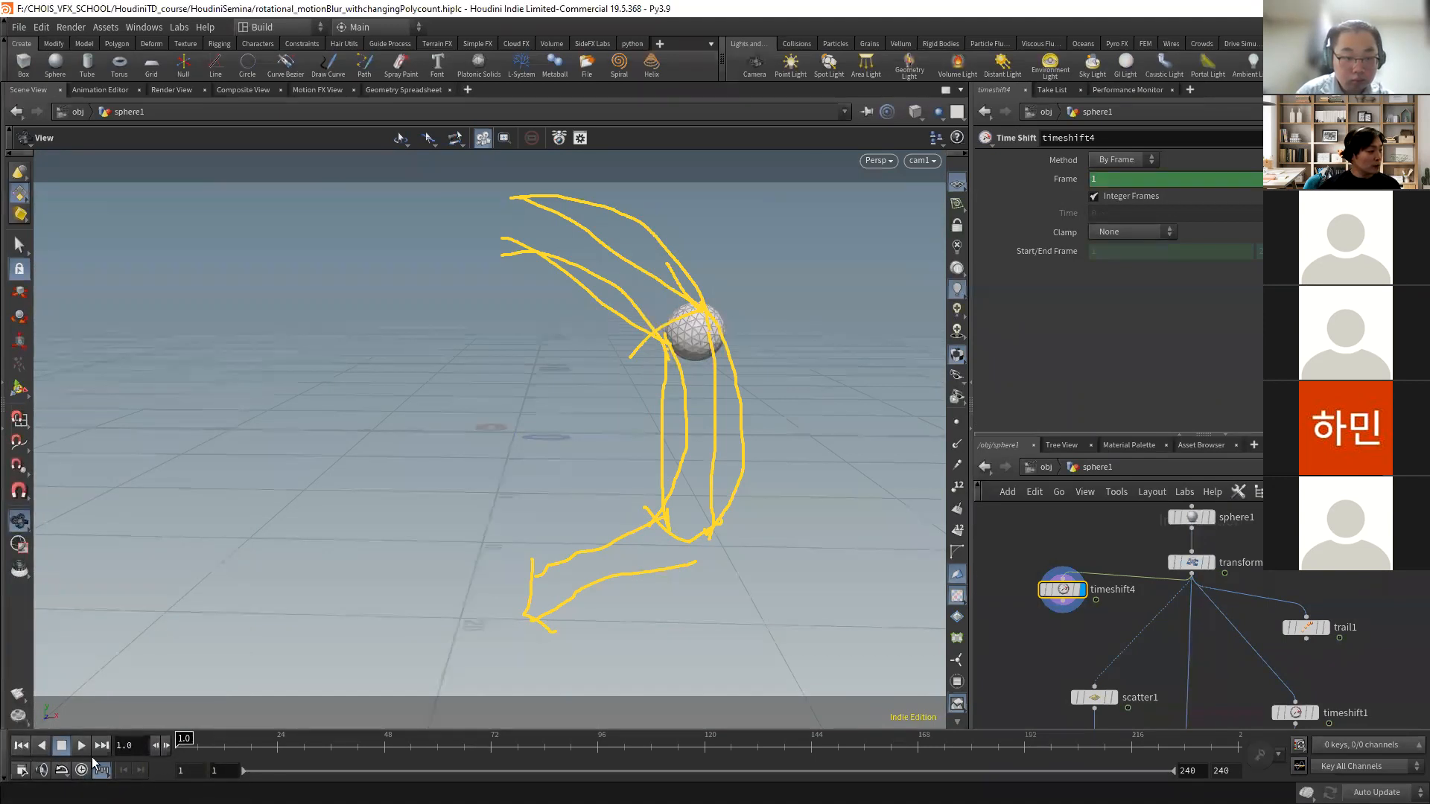
pyautogui.click(166, 744)
pyautogui.click(166, 745)
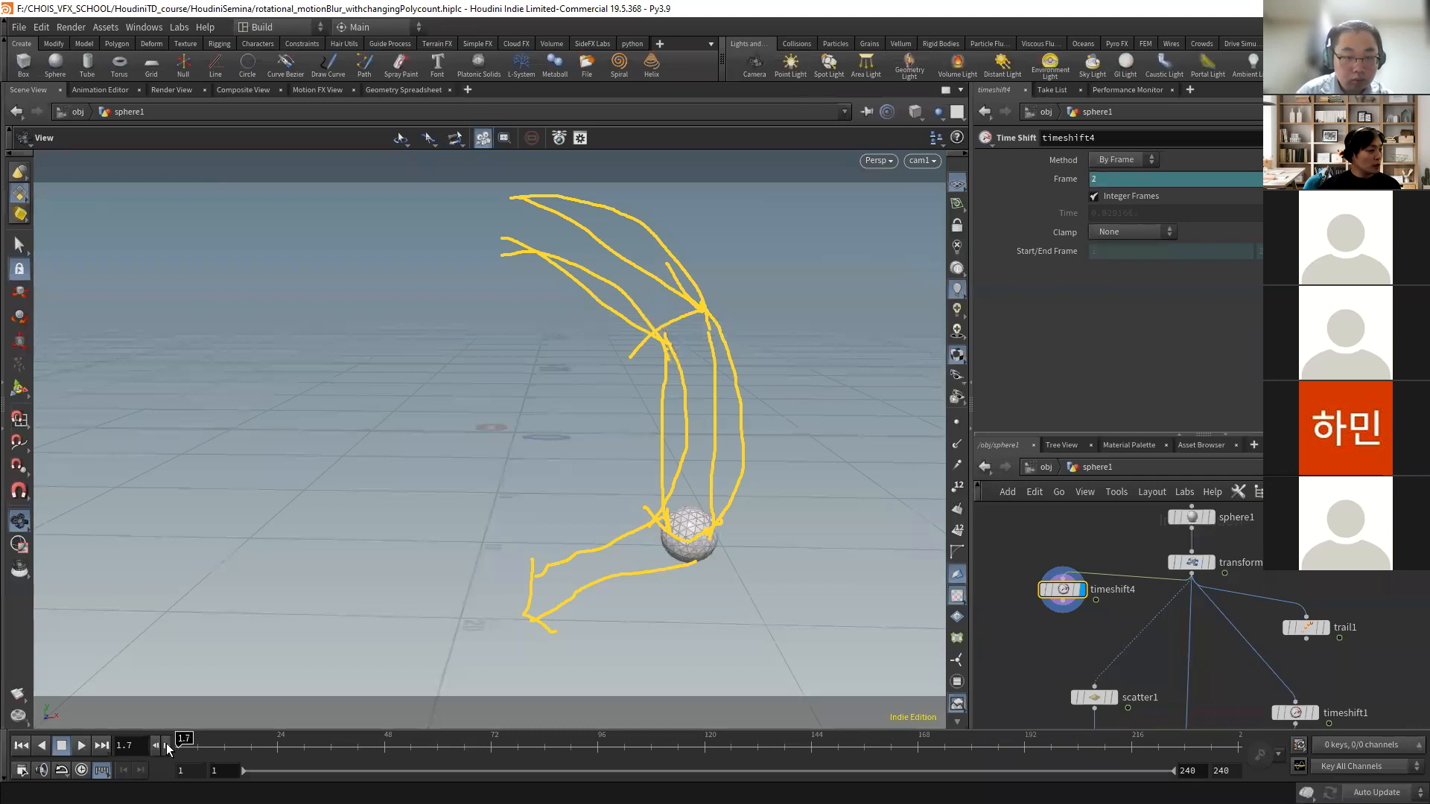
pyautogui.click(166, 745)
pyautogui.click(166, 744)
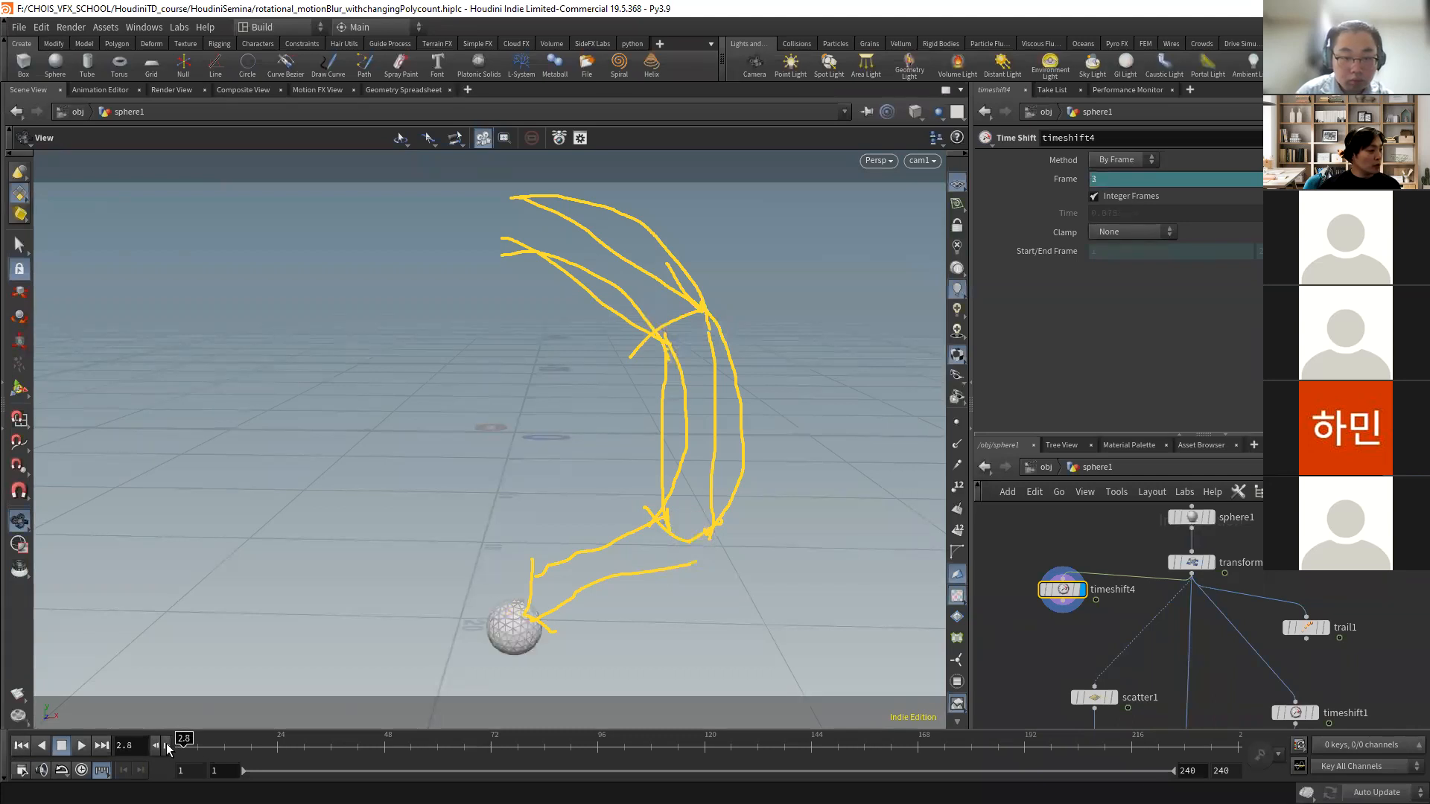
pyautogui.click(166, 745)
pyautogui.click(166, 745)
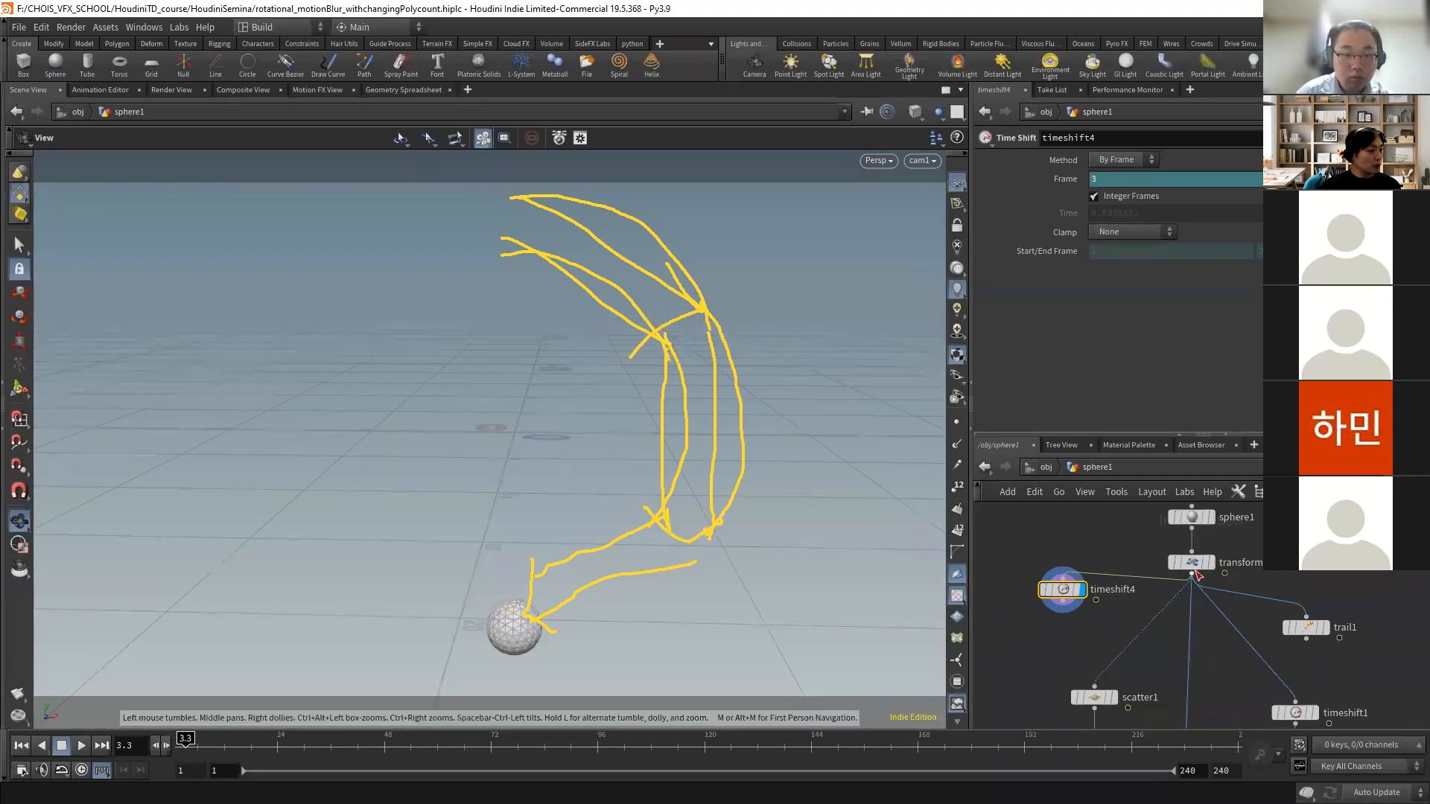
# - Display transform1 and step through subframes to 5.4 to examine the sphere's motion between whole frames
pyautogui.click(1189, 562)
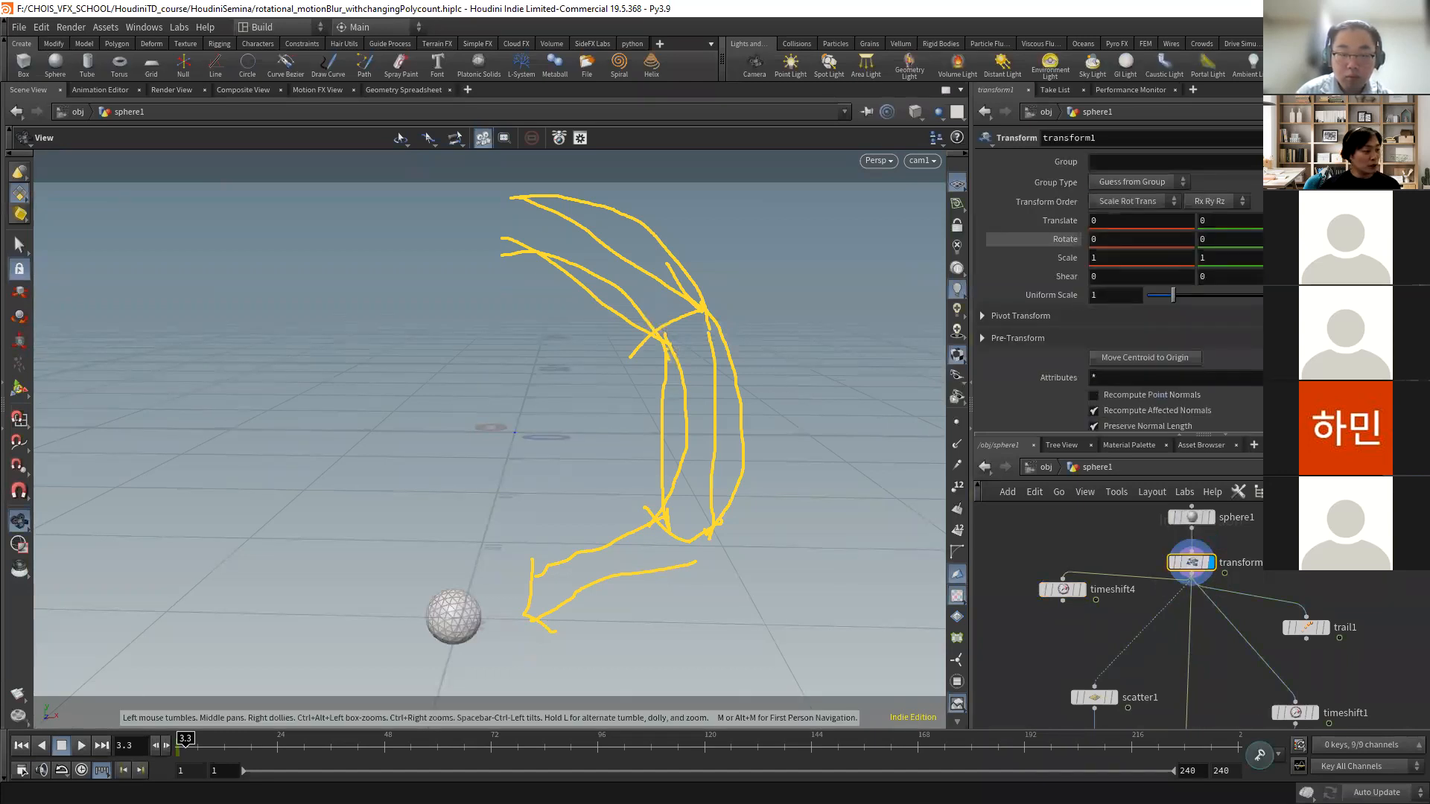
pyautogui.click(165, 744)
pyautogui.click(165, 744)
pyautogui.click(165, 744)
pyautogui.click(165, 744)
pyautogui.click(165, 744)
pyautogui.click(165, 744)
pyautogui.click(165, 743)
pyautogui.click(165, 745)
pyautogui.click(165, 745)
pyautogui.click(166, 745)
pyautogui.click(165, 745)
pyautogui.click(166, 745)
pyautogui.click(166, 745)
pyautogui.click(165, 745)
pyautogui.click(165, 745)
pyautogui.click(166, 746)
pyautogui.click(165, 746)
pyautogui.click(165, 746)
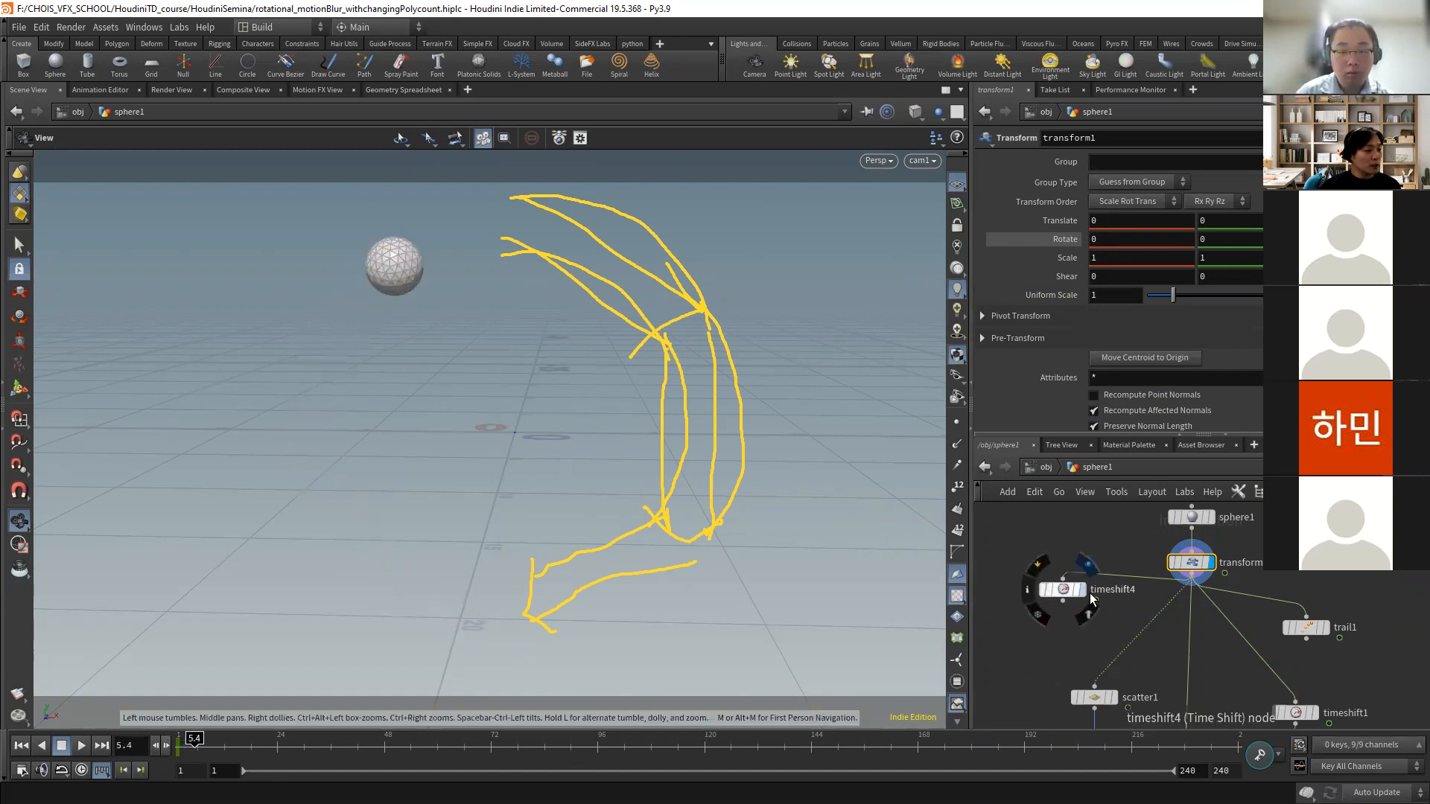
# - Display timeshift4 again and step through subframes to 7.3 to compare its motion with transform1's
pyautogui.click(1088, 566)
pyautogui.click(1043, 593)
pyautogui.click(165, 745)
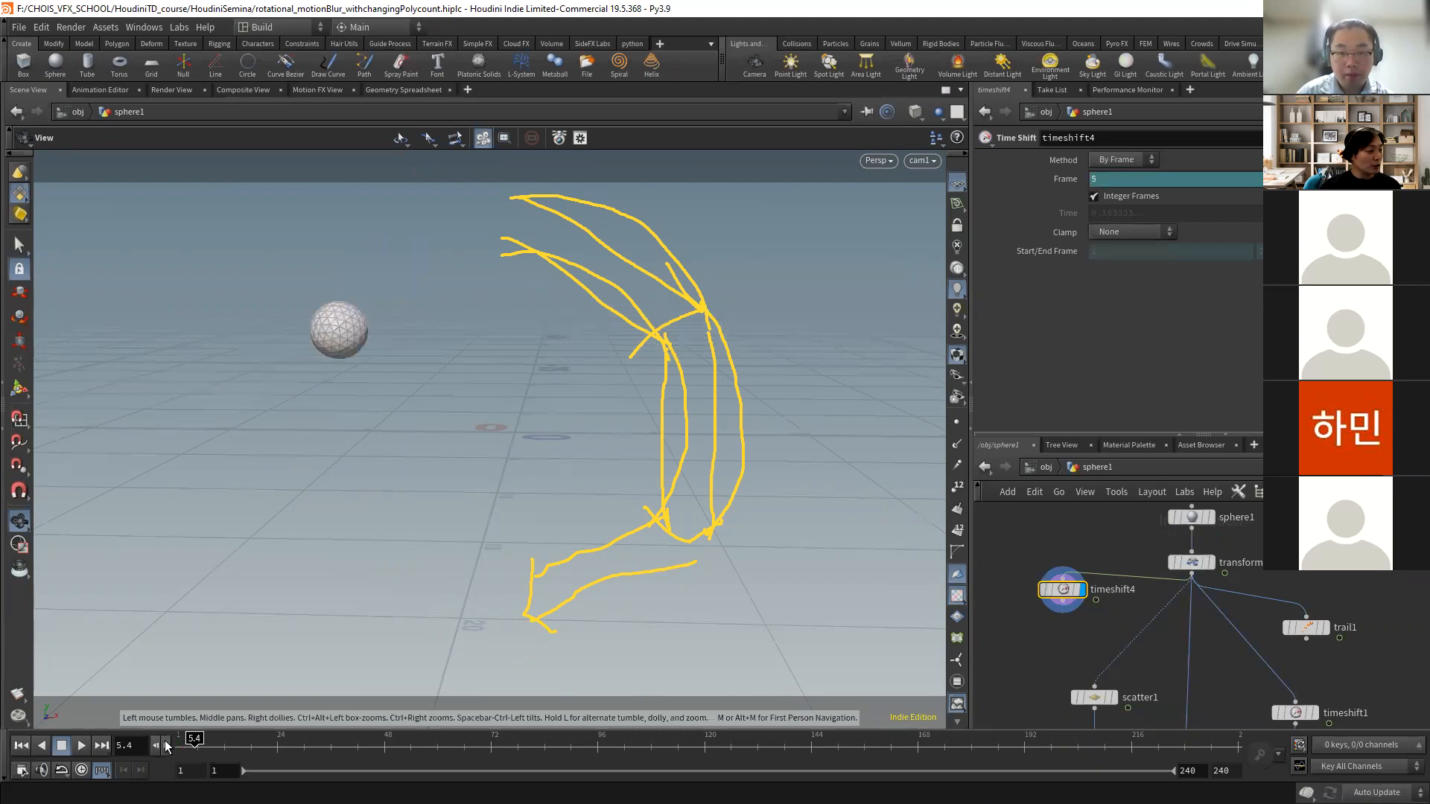
pyautogui.click(165, 745)
pyautogui.click(166, 745)
pyautogui.click(165, 746)
pyautogui.click(165, 745)
pyautogui.click(165, 745)
pyautogui.click(165, 745)
pyautogui.click(165, 745)
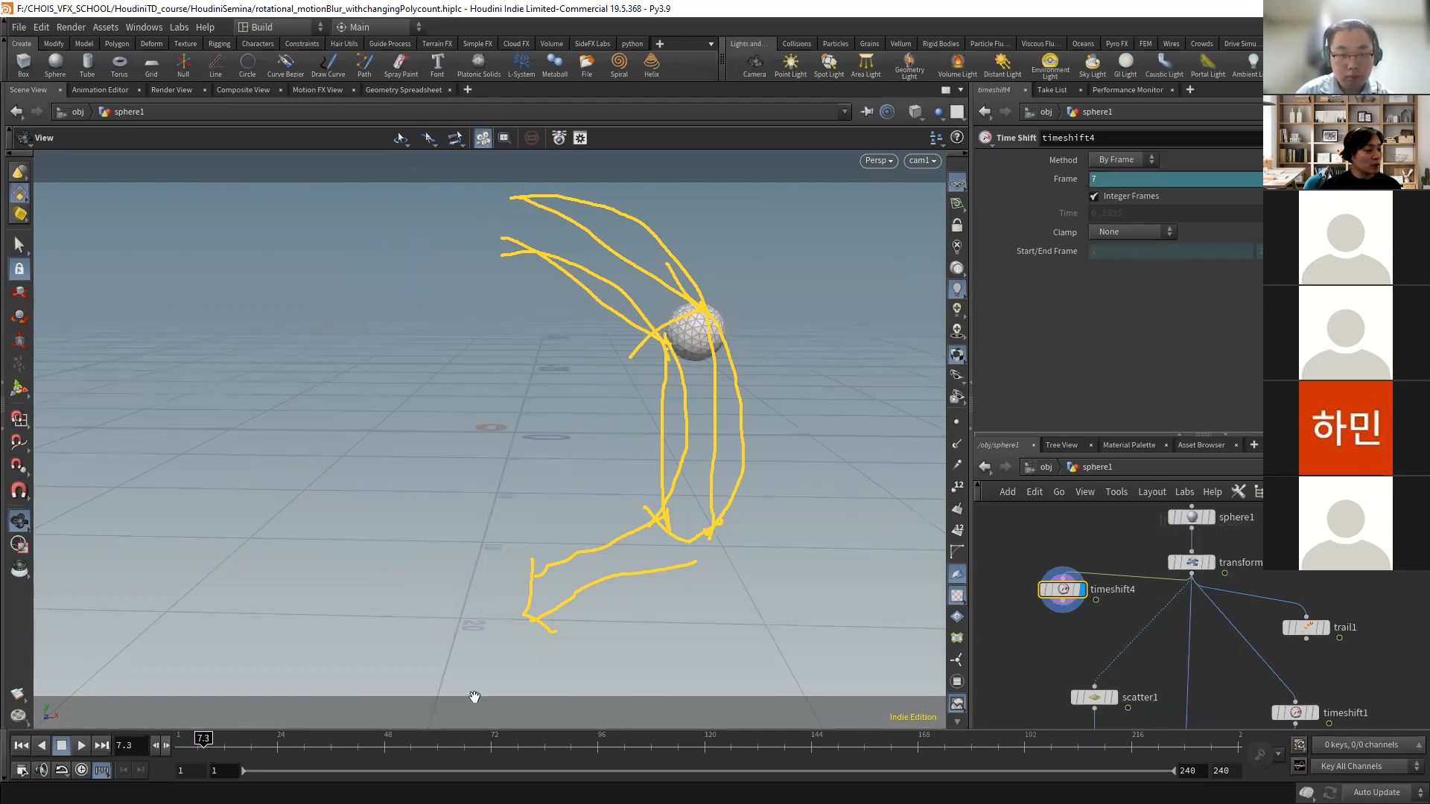
# - Rewire trail1's input to timeshift4 and display transform1
pyautogui.moveTo(1269, 600); pyautogui.dragTo(1080, 615)
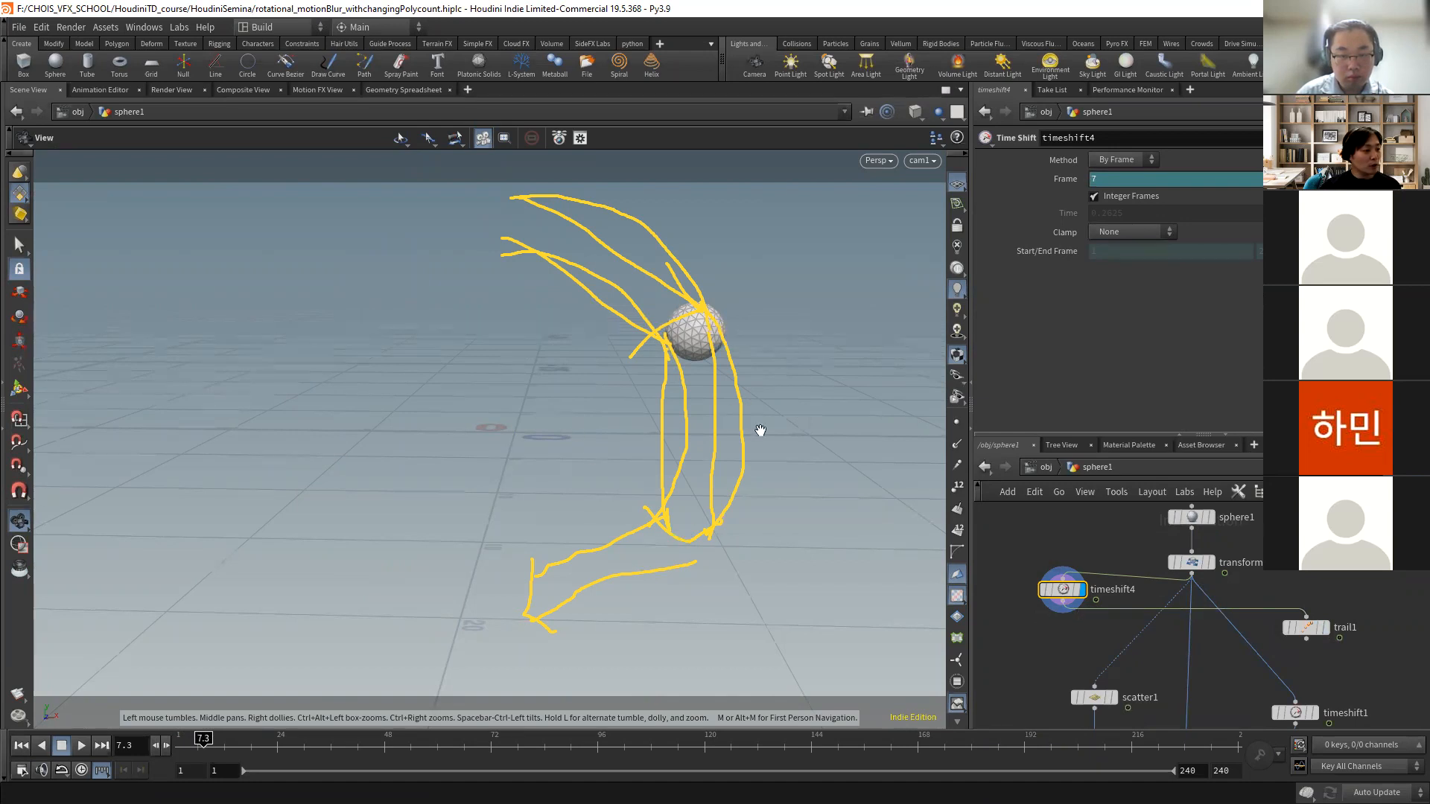
pyautogui.click(1191, 562)
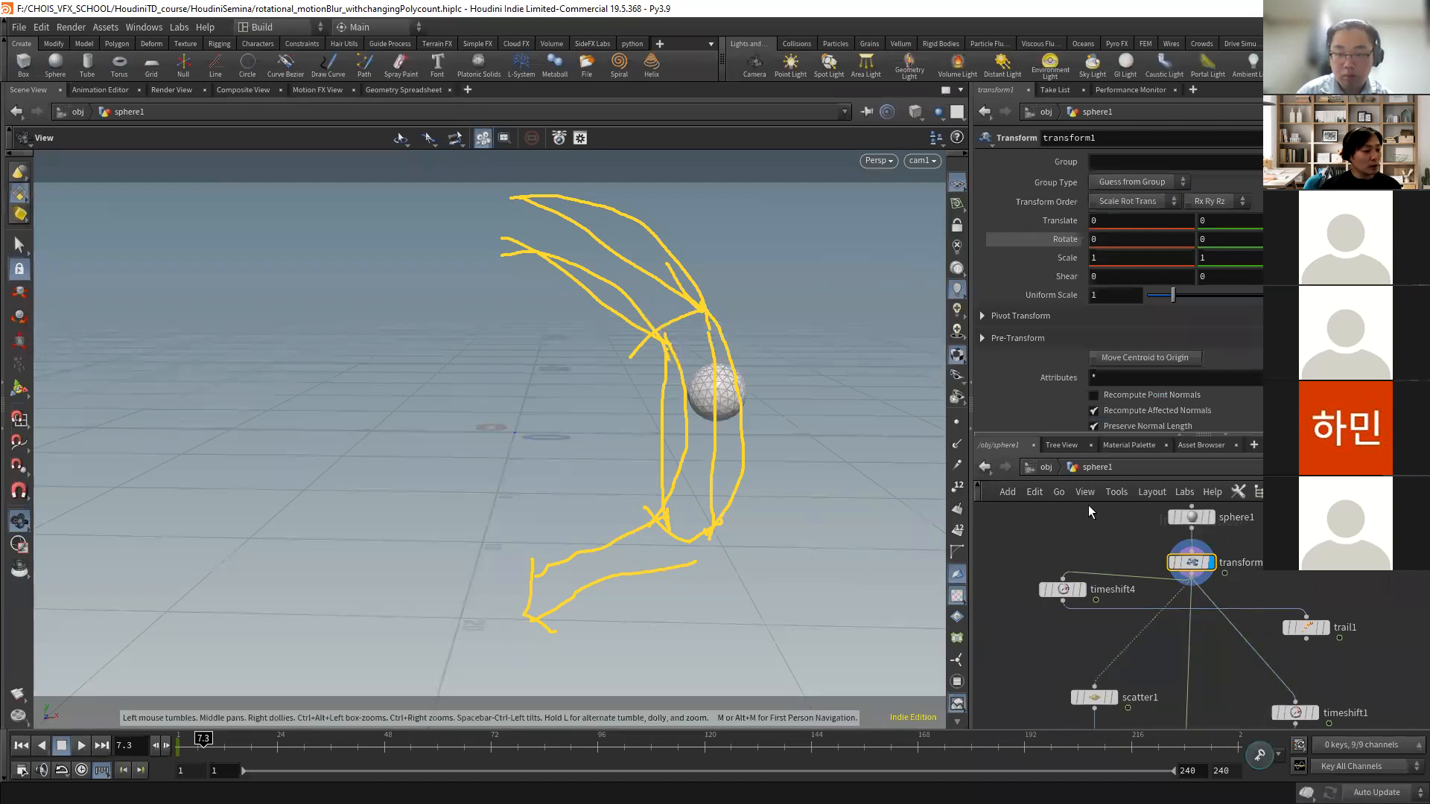
# - Set the sphere1 object's Geometry Velocity Blur to No Velocity Blur and clear the viewport annotations
pyautogui.click(1045, 468)
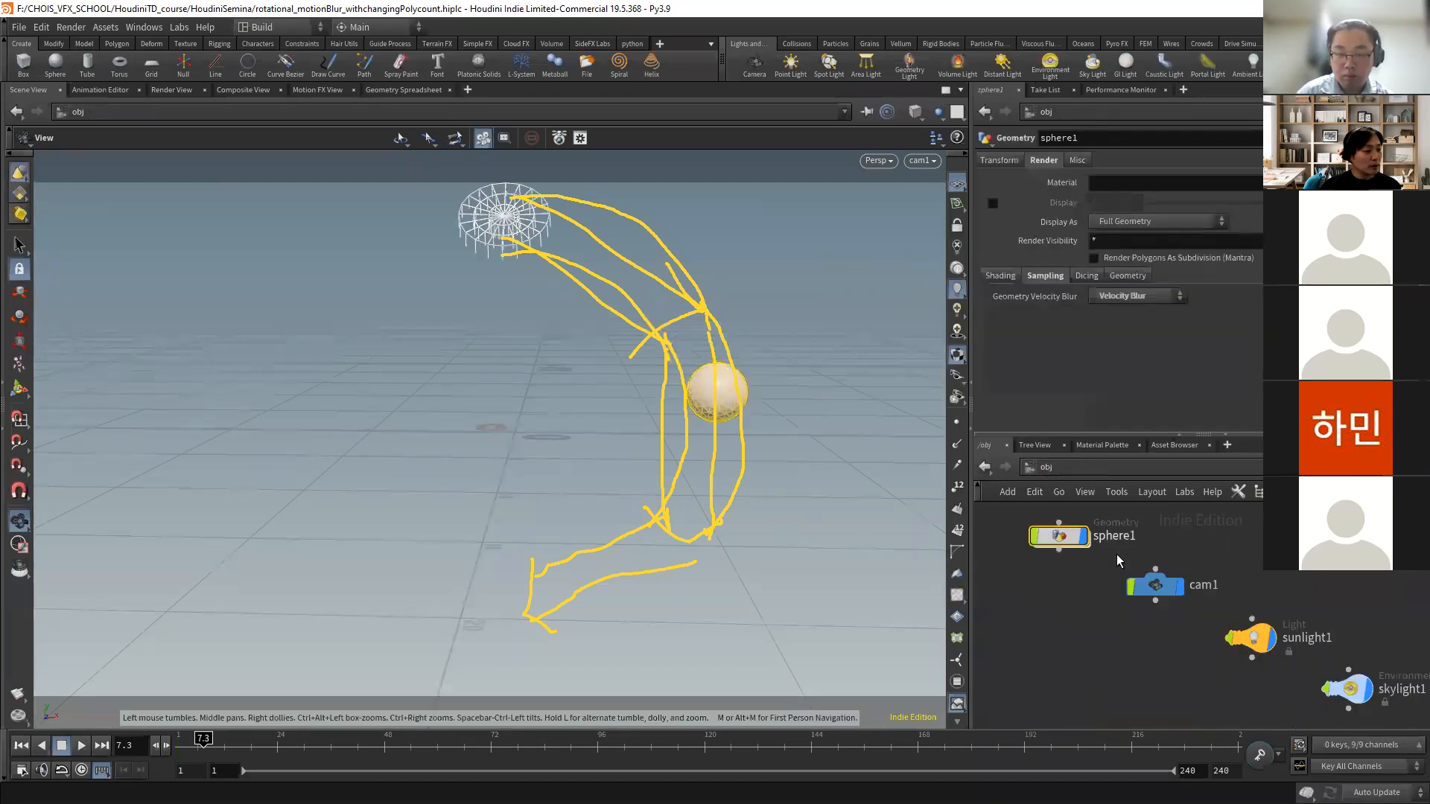
pyautogui.click(1136, 296)
pyautogui.click(1126, 311)
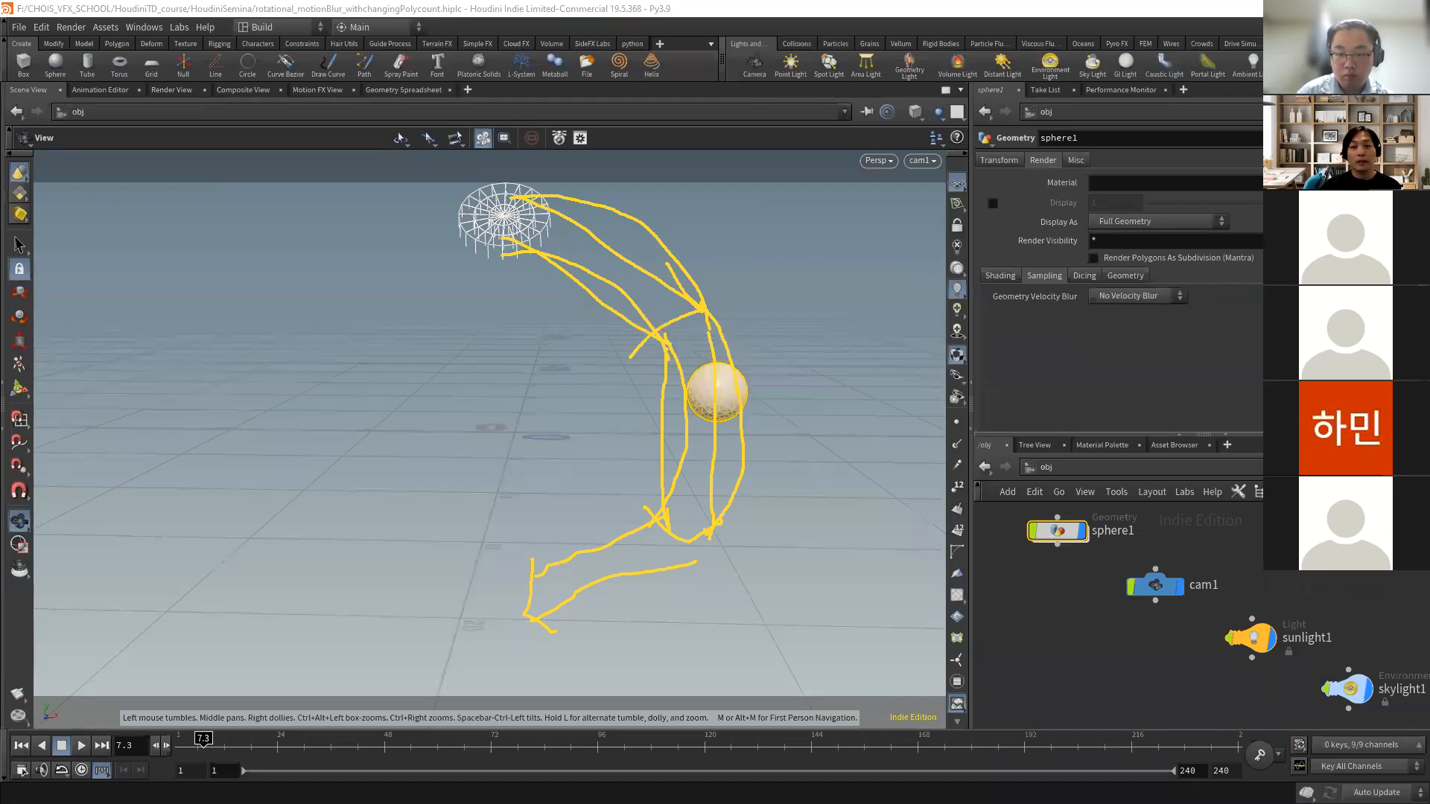
pyautogui.press('Escape')
# - Set mantra1's Geo Time Samples to 8 and render transform1's sphere at frame 7.3
pyautogui.click(173, 90)
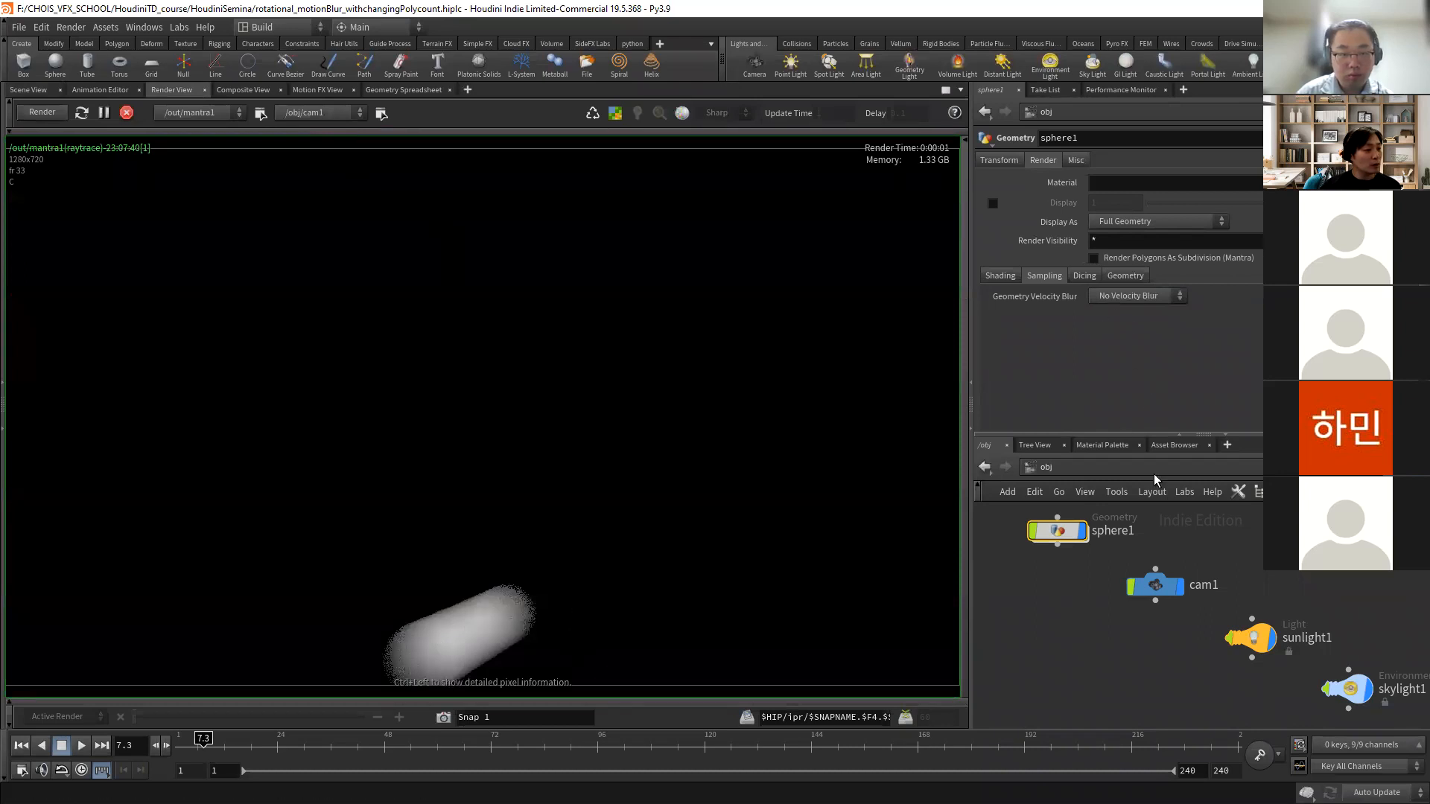
pyautogui.click(1102, 467)
pyautogui.click(1117, 544)
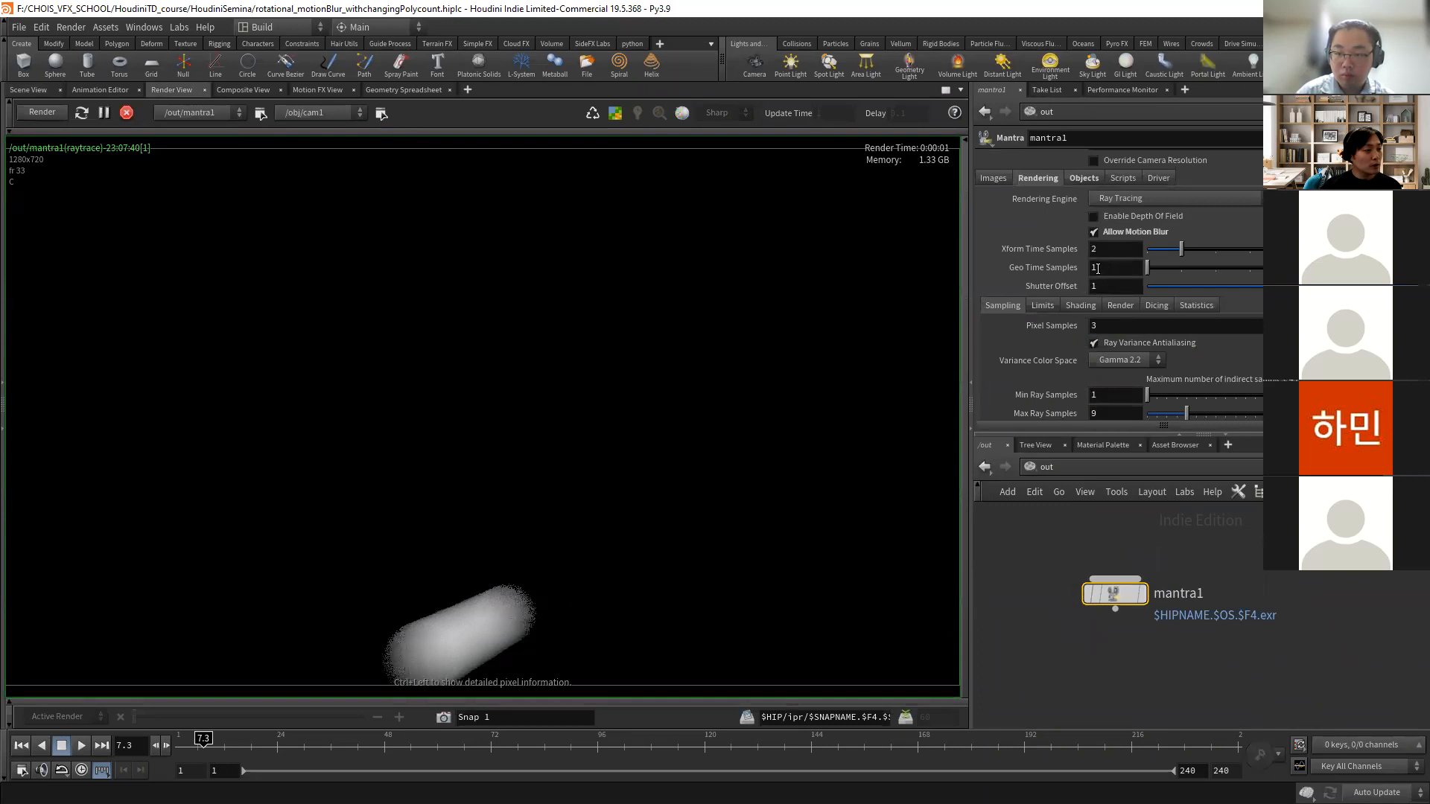
pyautogui.moveTo(1097, 269); pyautogui.dragTo(1052, 265)
pyautogui.write('8')
pyautogui.press('Return')
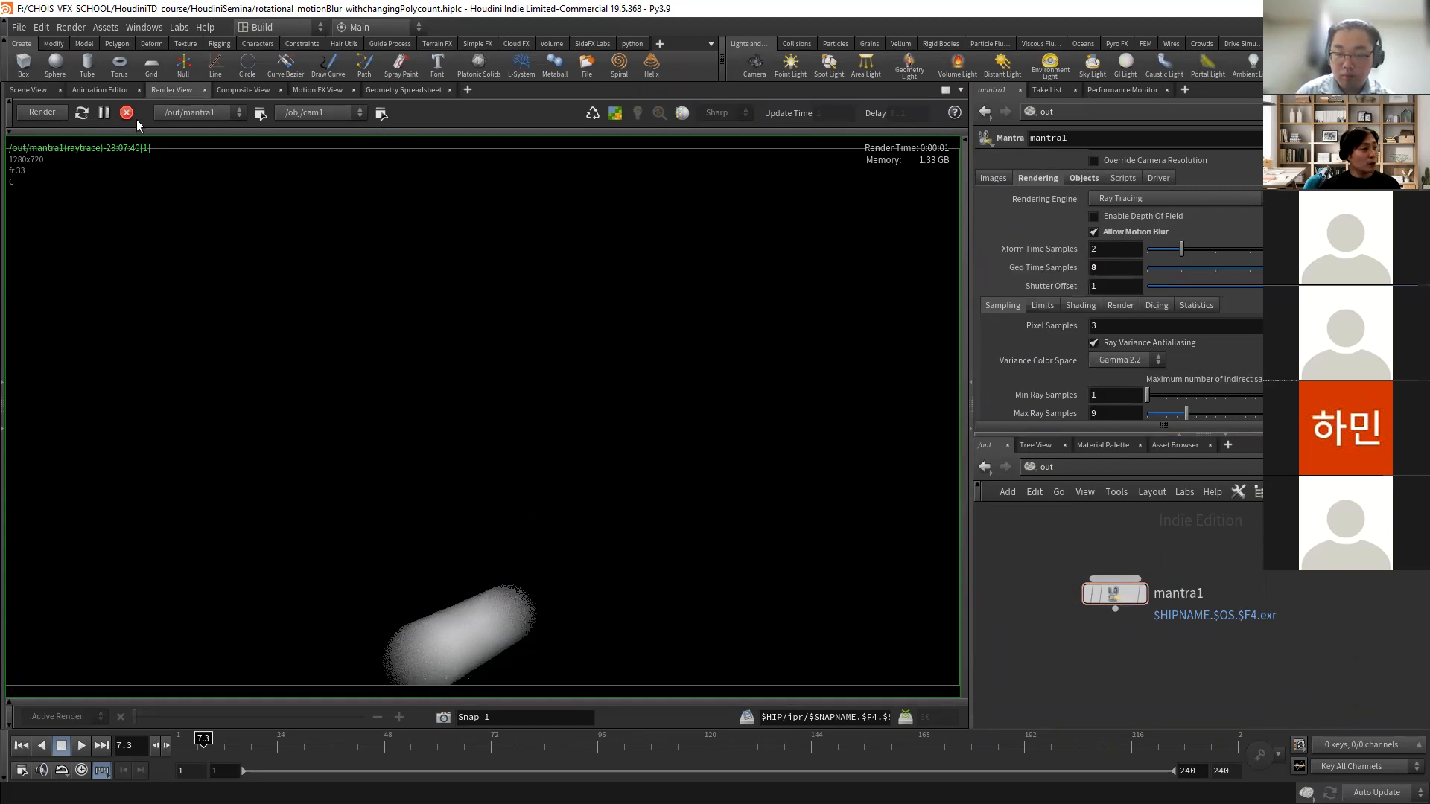
pyautogui.click(43, 111)
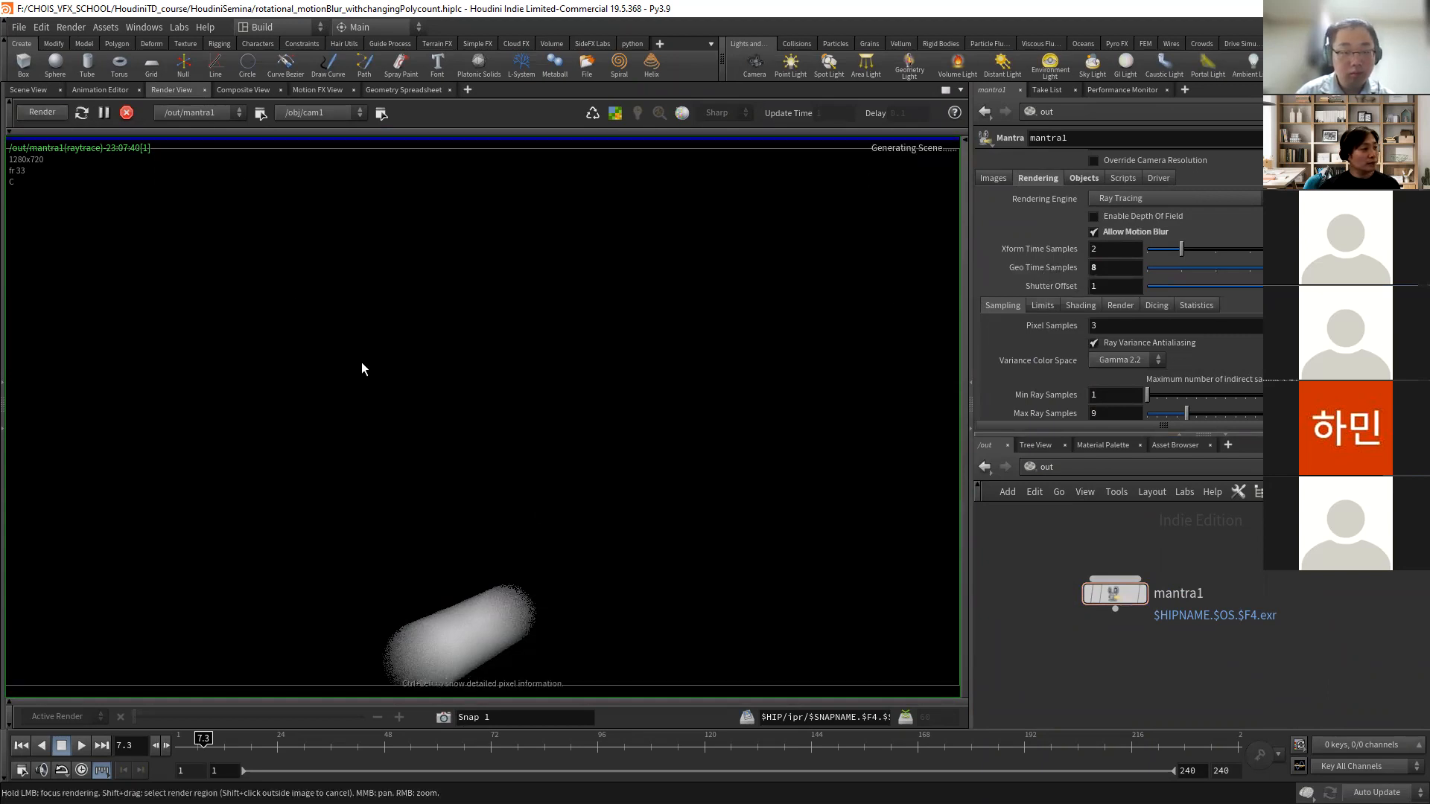
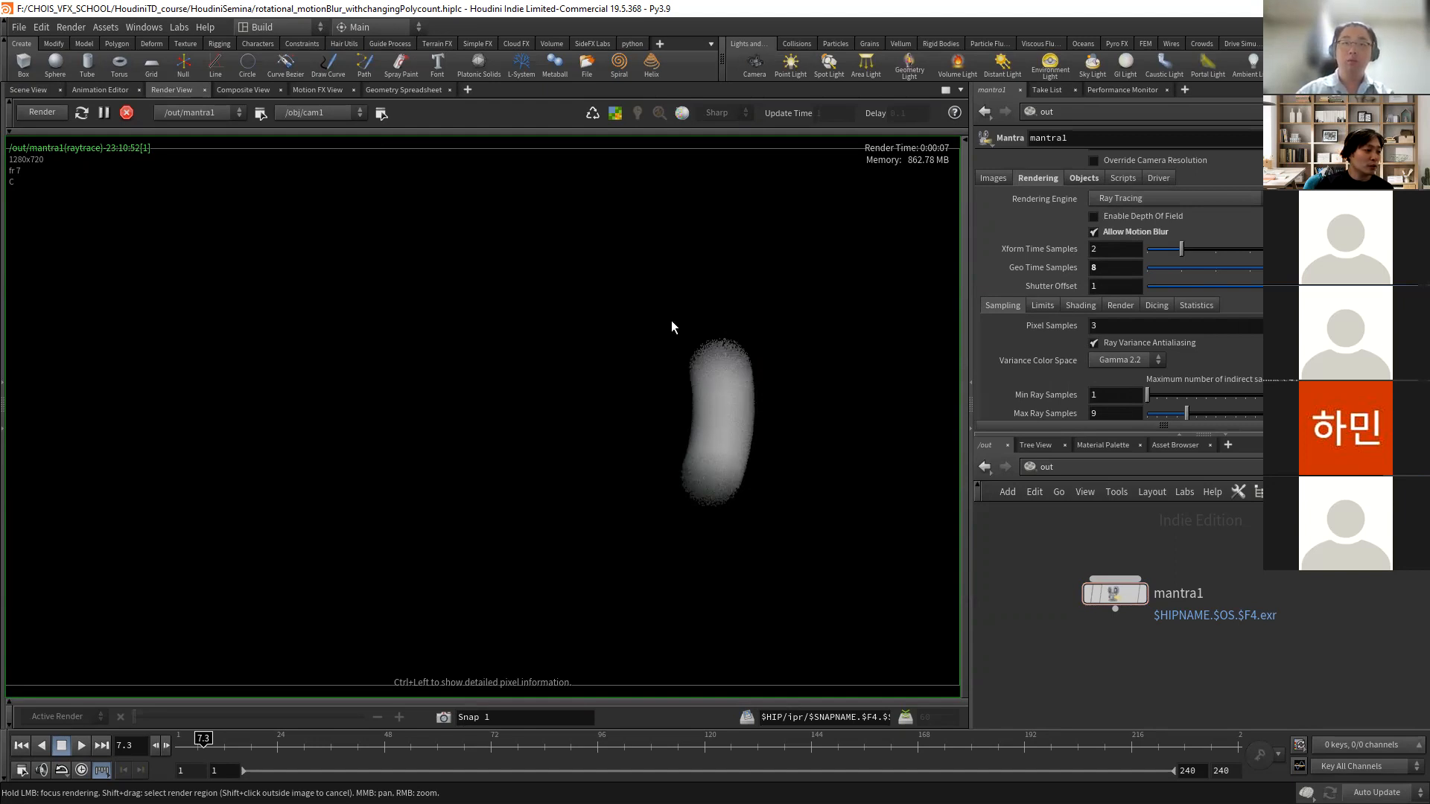
# - Return to the network inside the sphere1 object and display timeshift4
pyautogui.click(28, 90)
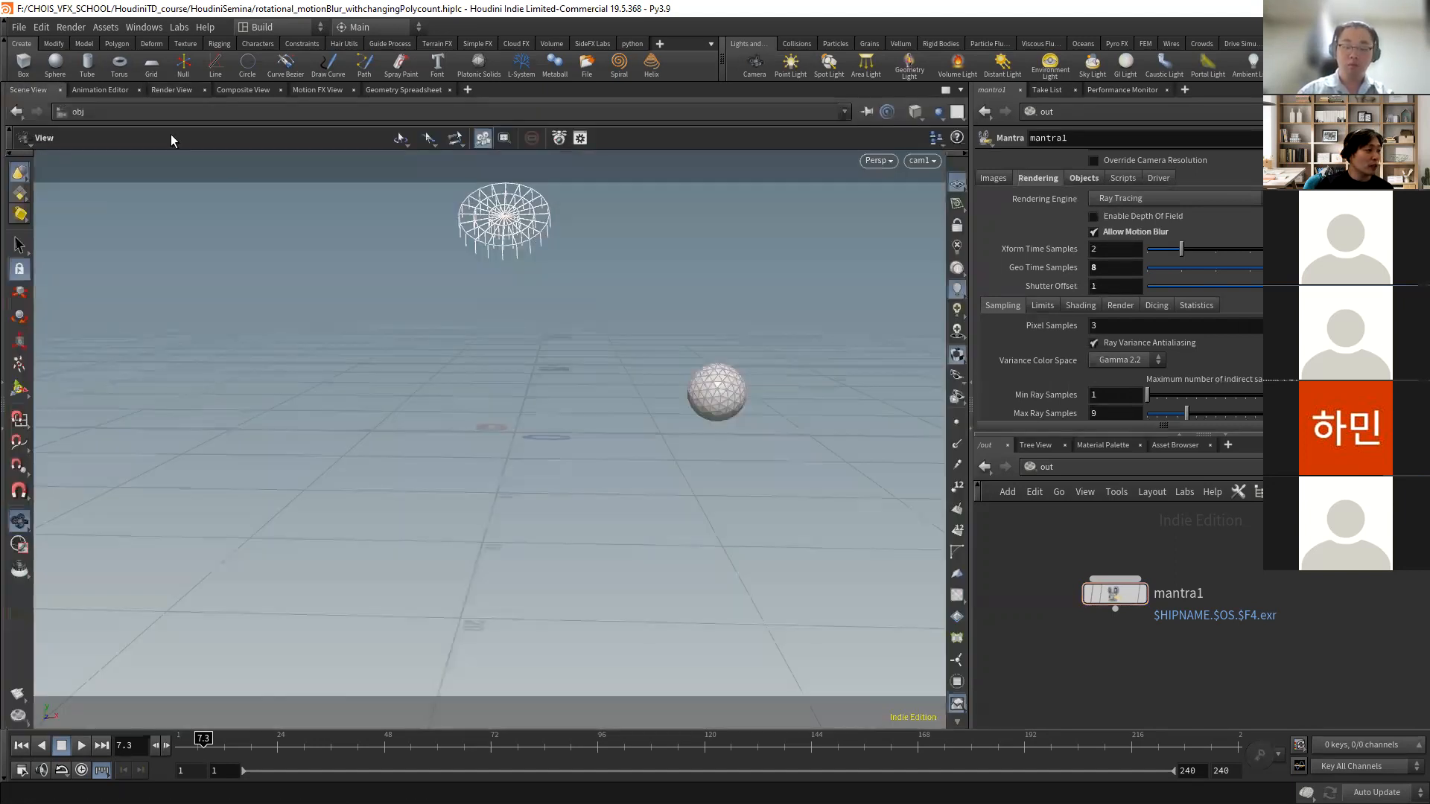
pyautogui.click(1077, 472)
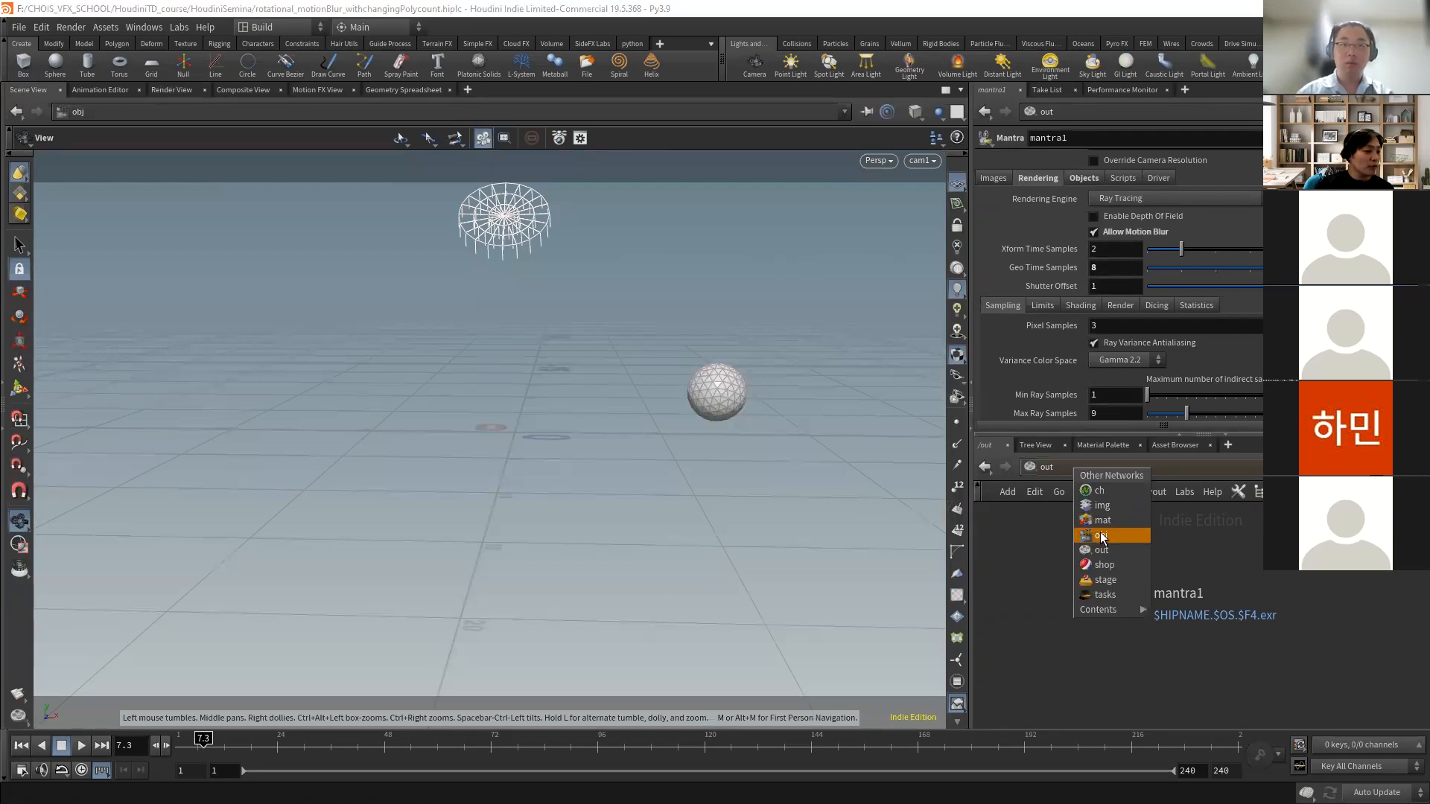
pyautogui.click(1080, 533)
pyautogui.doubleClick(1069, 535)
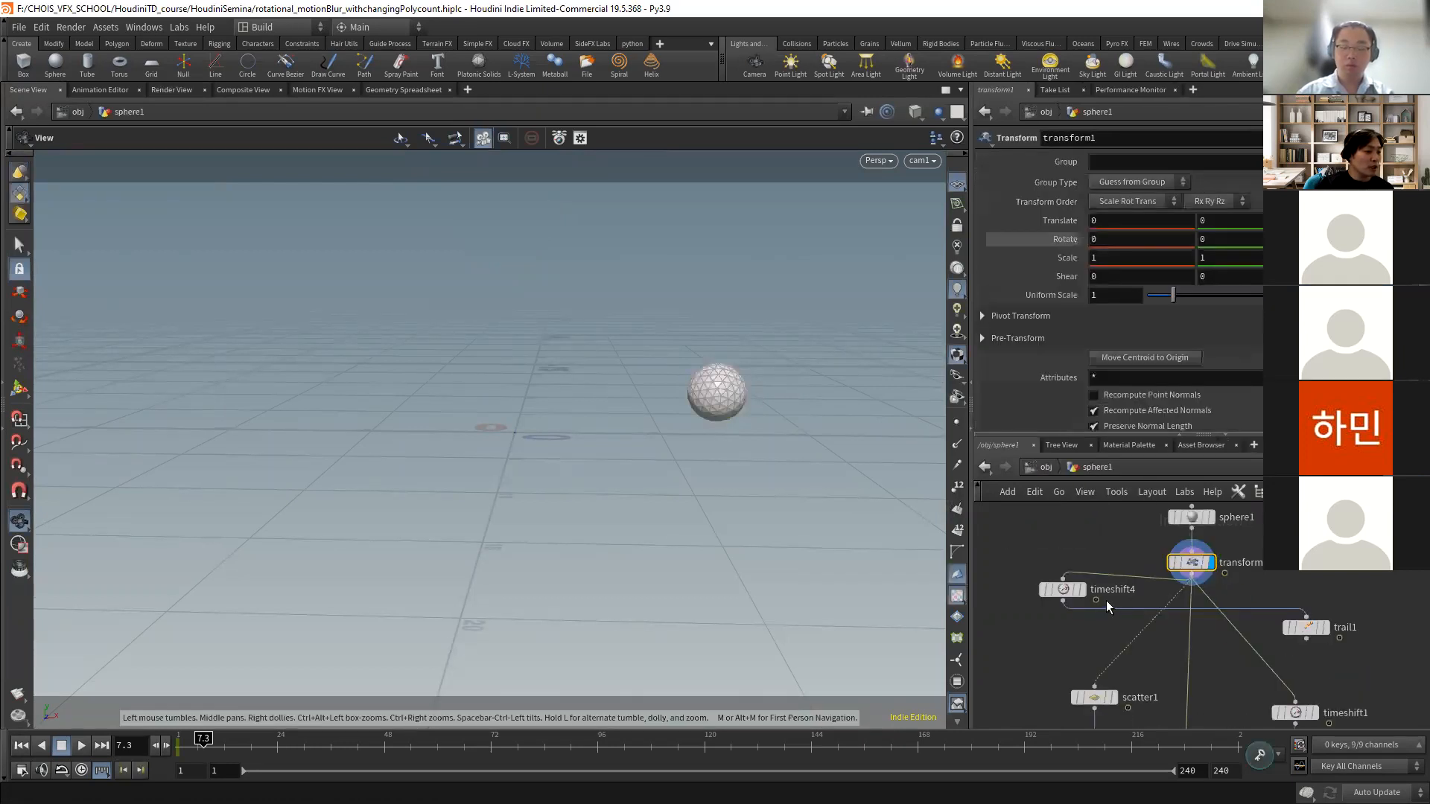
pyautogui.click(1080, 589)
pyautogui.click(1061, 589)
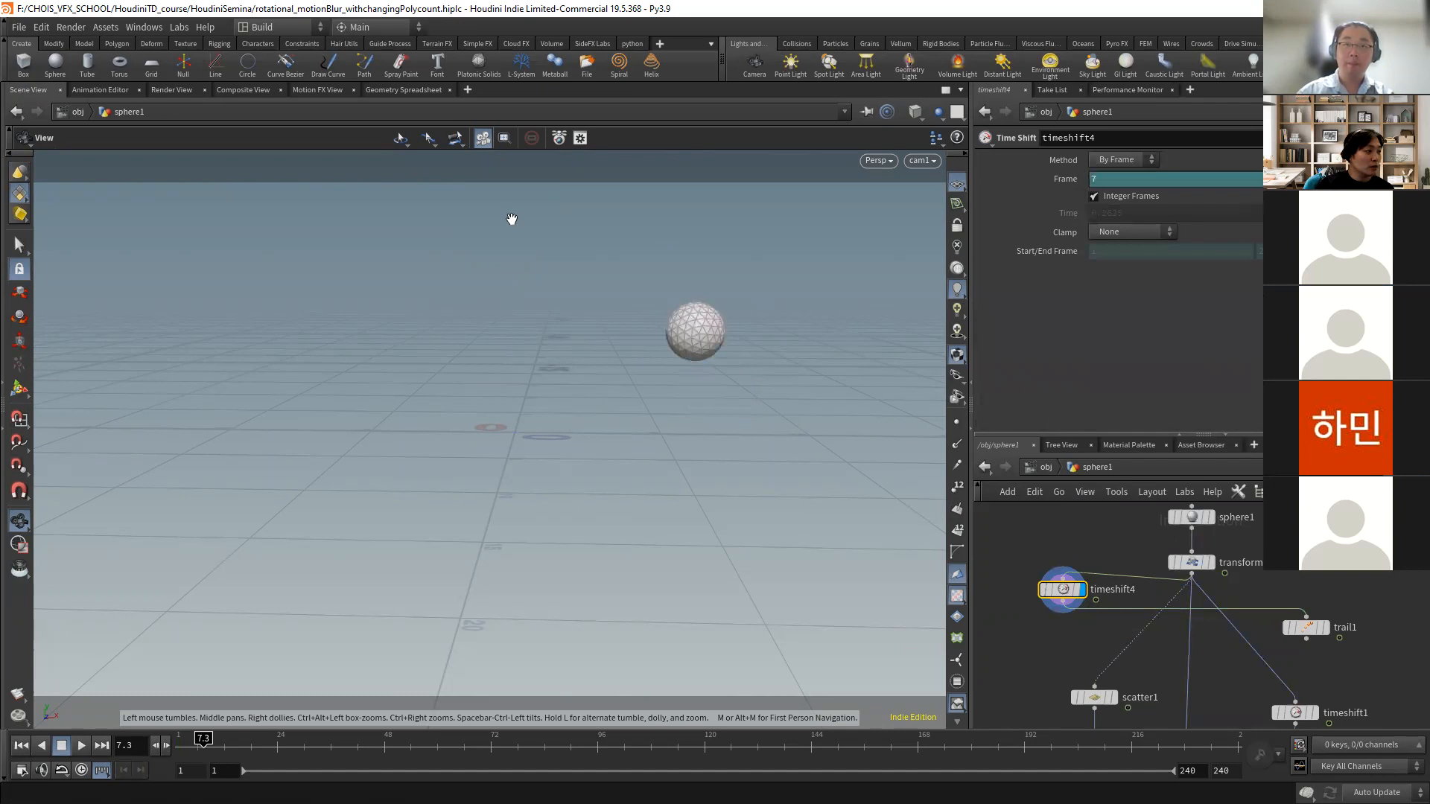
# - Store the transform1 render as Snap 1 and render the timeshift4 result for comparison
pyautogui.click(168, 90)
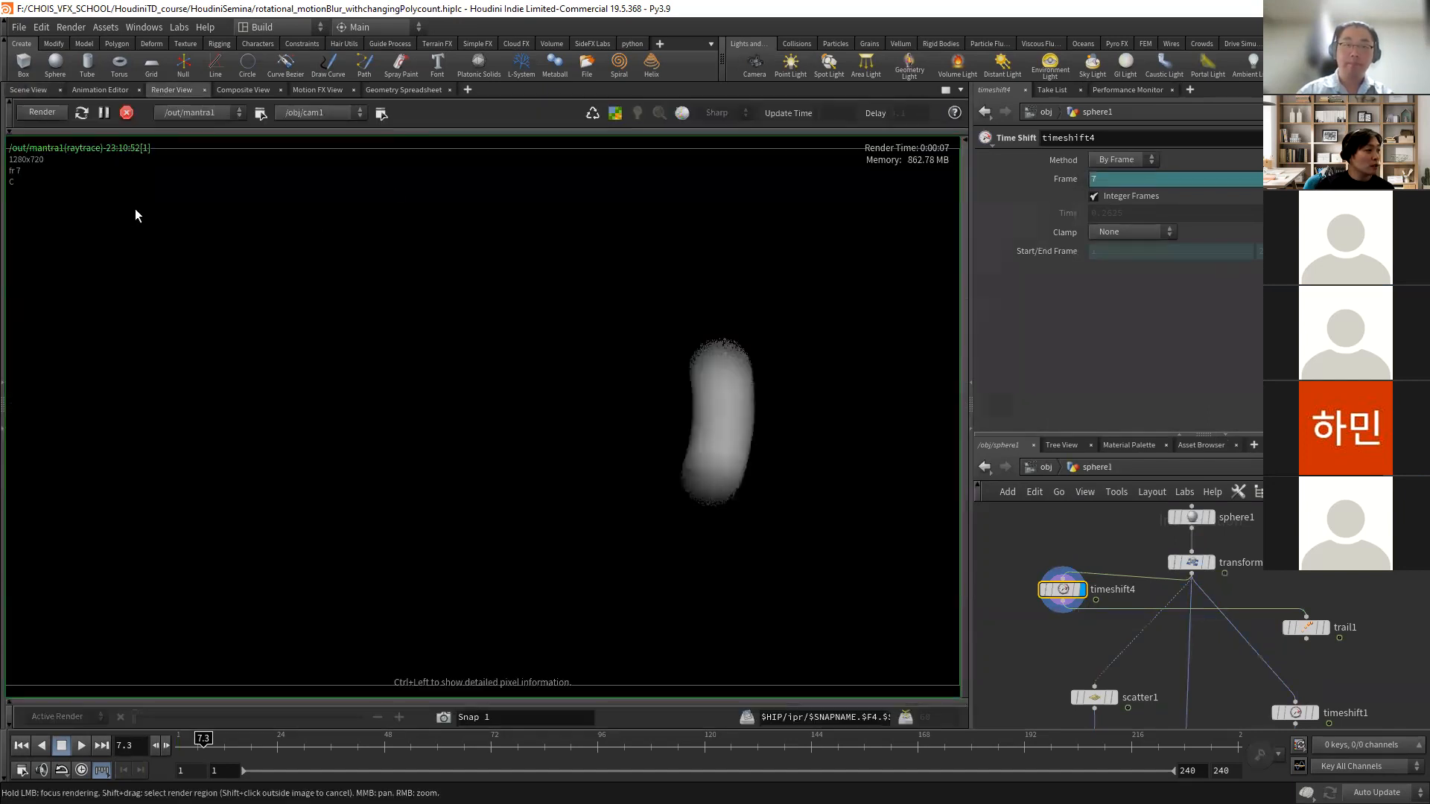
pyautogui.click(462, 699)
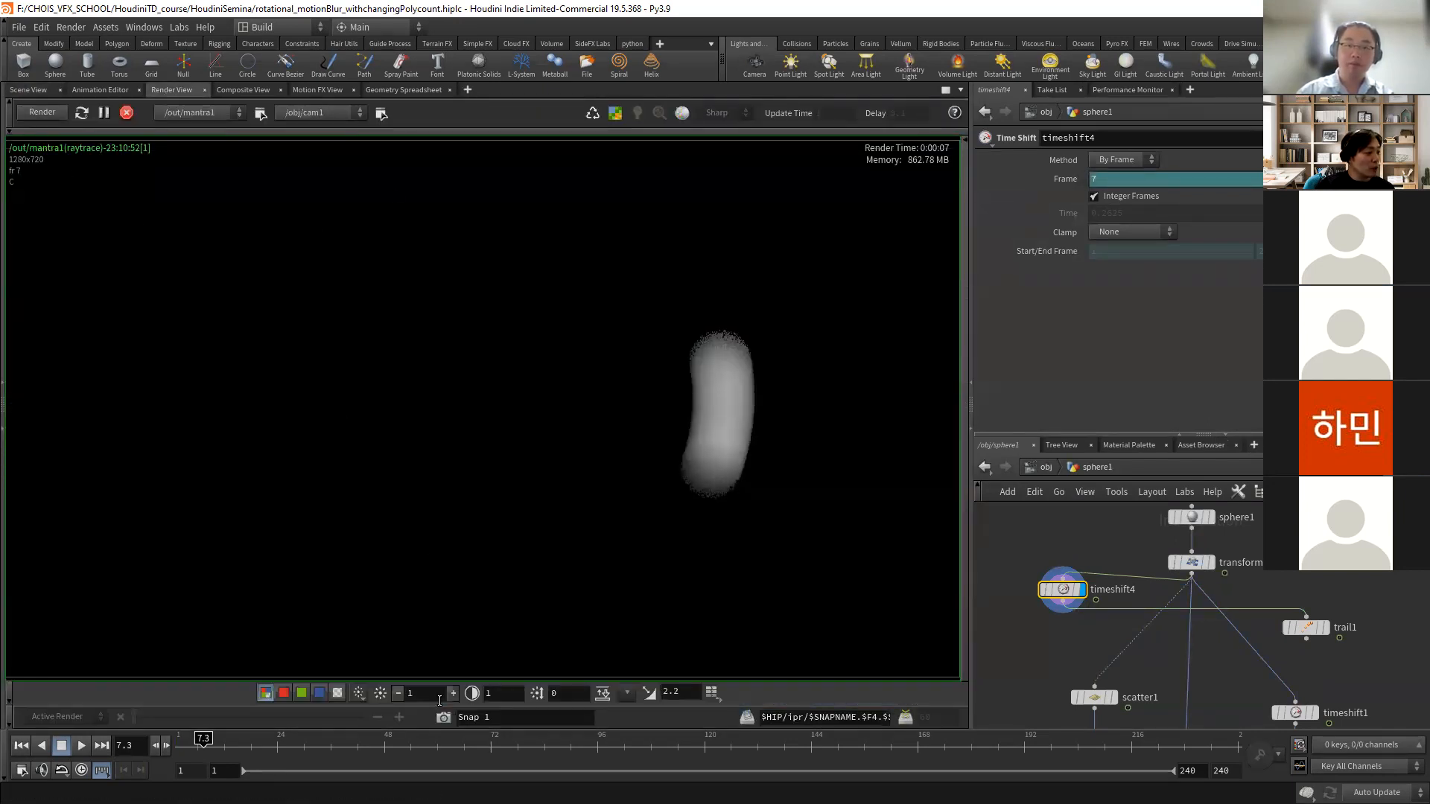
pyautogui.click(40, 112)
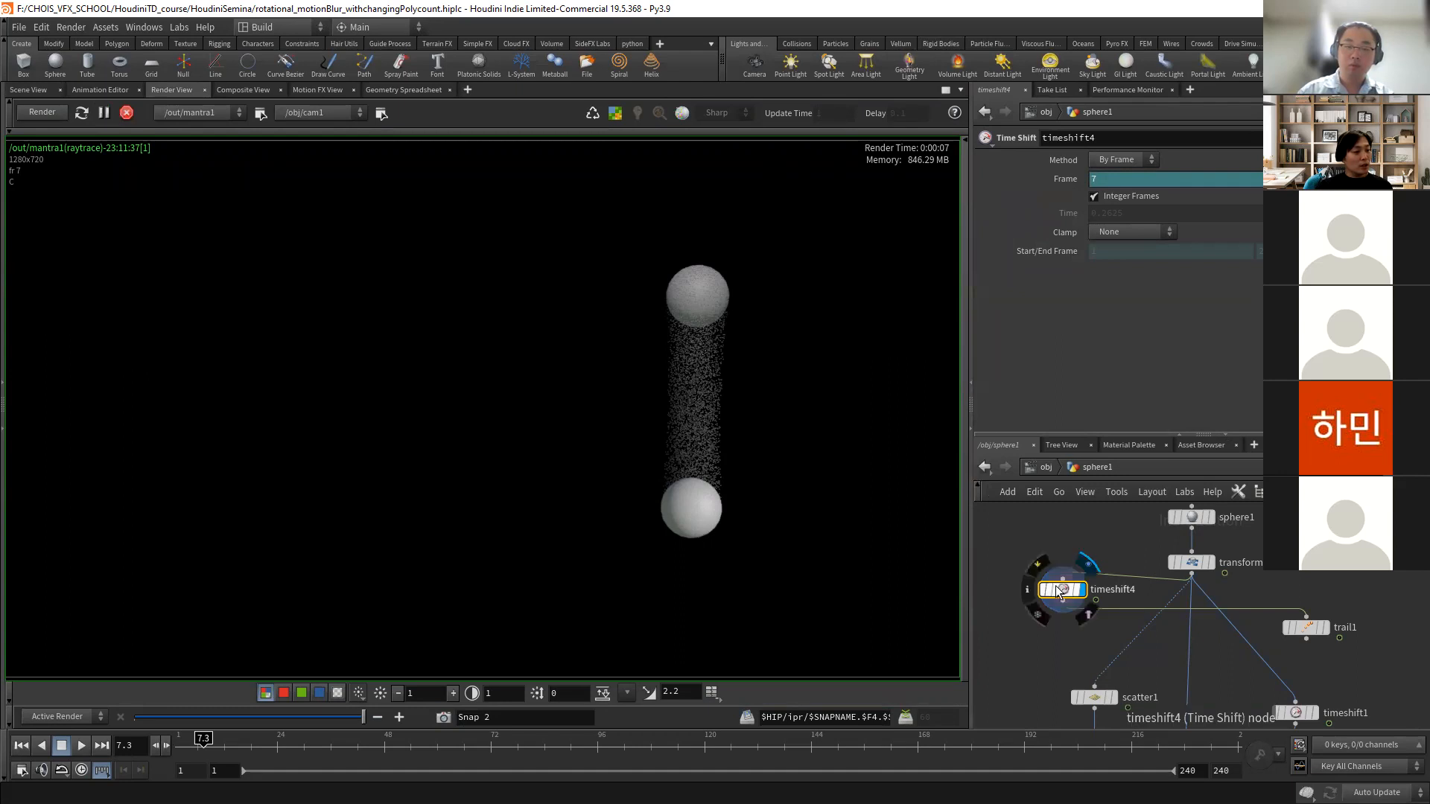
# - Display transform1 and recall Snap 1 to compare its blur with the timeshift4 render
pyautogui.moveTo(1098, 624); pyautogui.dragTo(1085, 574, button='middle')
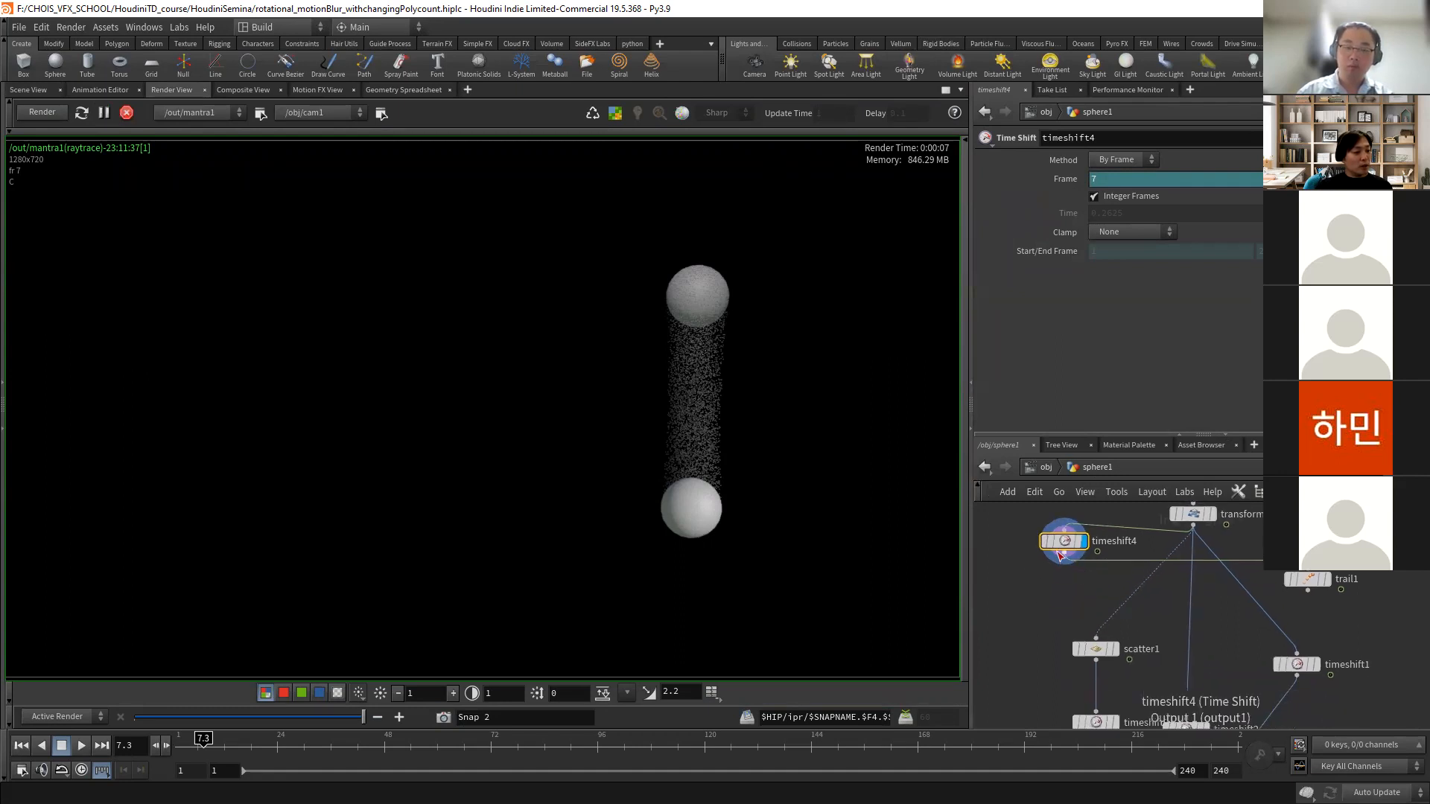
pyautogui.click(28, 90)
pyautogui.click(1214, 515)
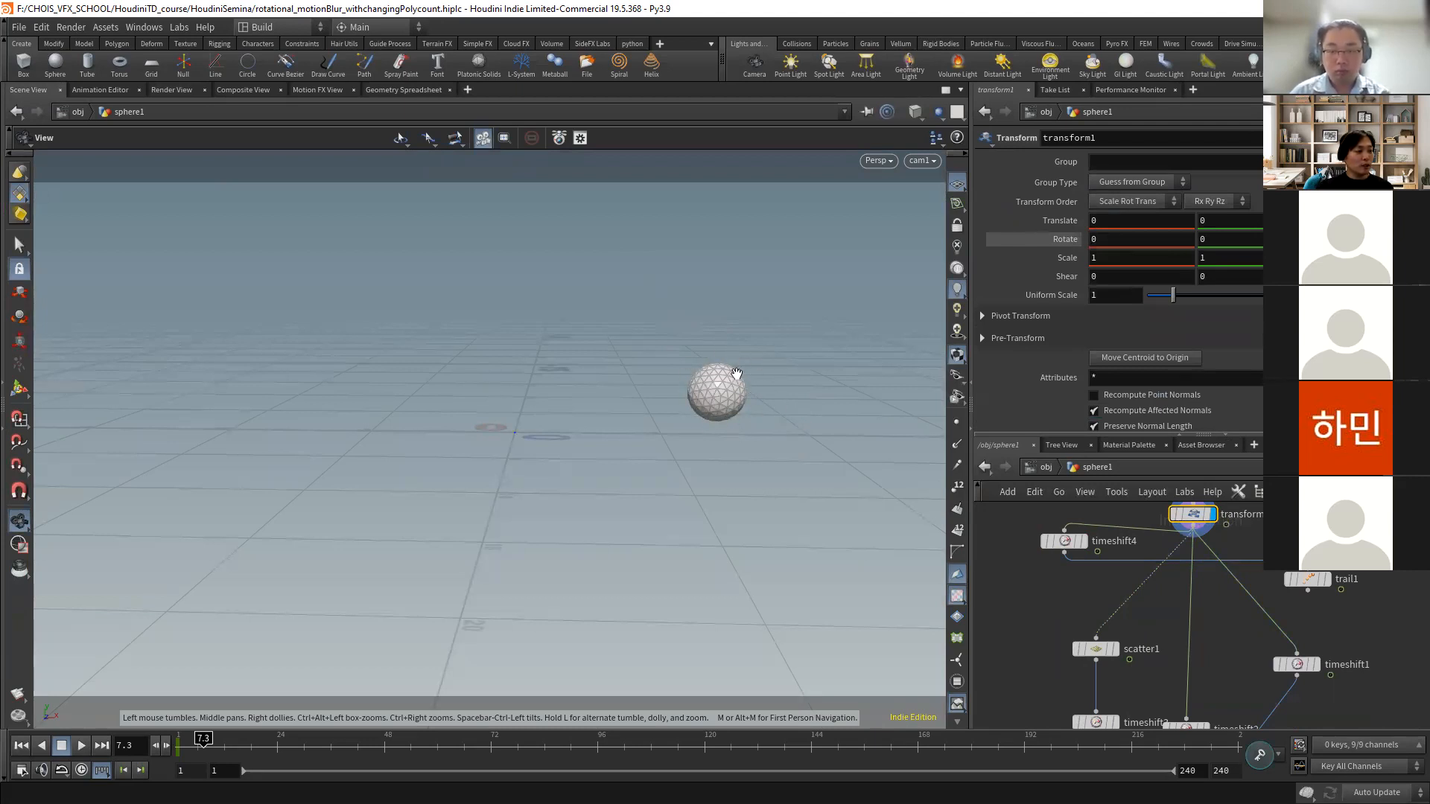
pyautogui.click(189, 91)
pyautogui.moveTo(364, 718); pyautogui.dragTo(156, 720)
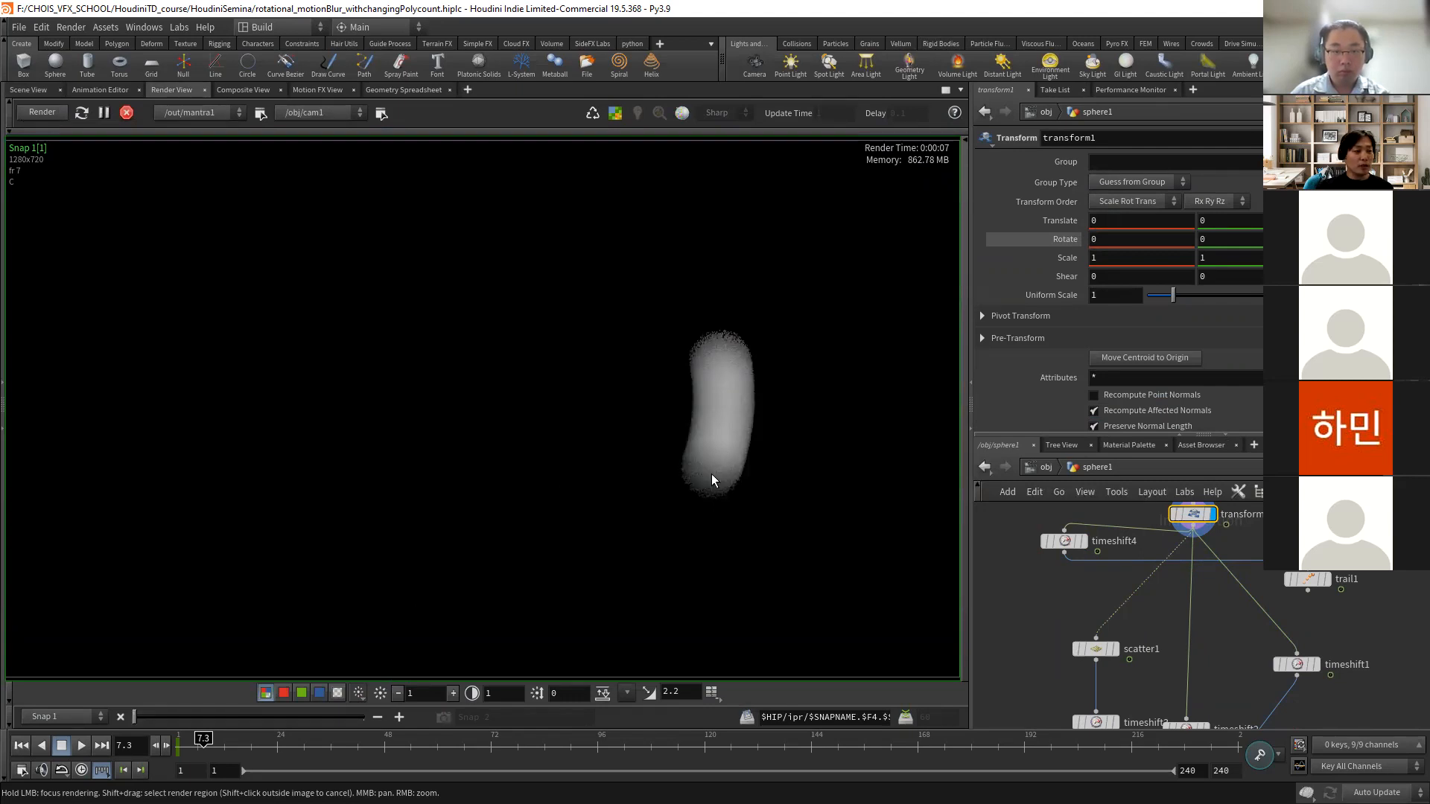
# - Return to the scene view and enlarge the network editor pane
pyautogui.click(29, 90)
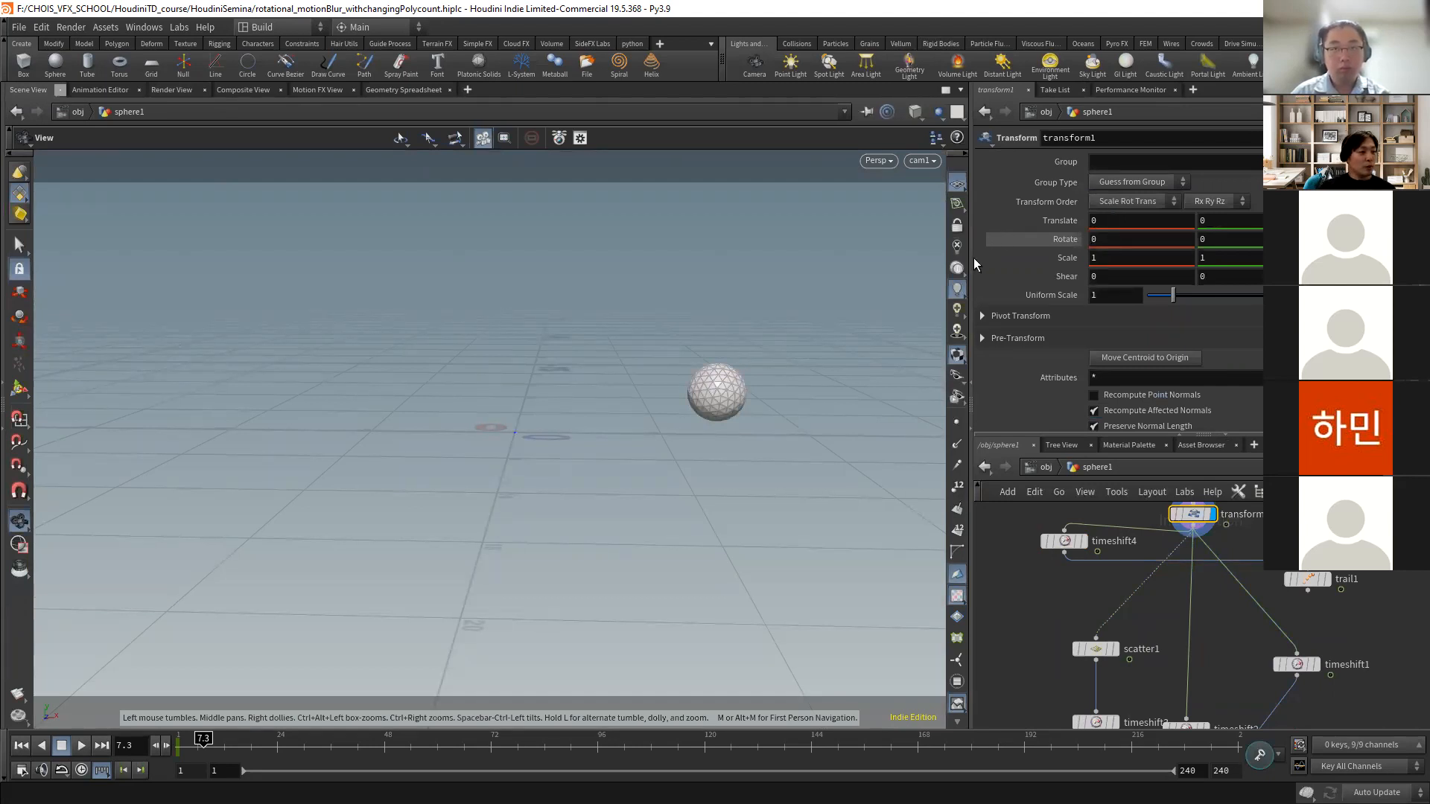
pyautogui.moveTo(973, 258); pyautogui.dragTo(910, 258)
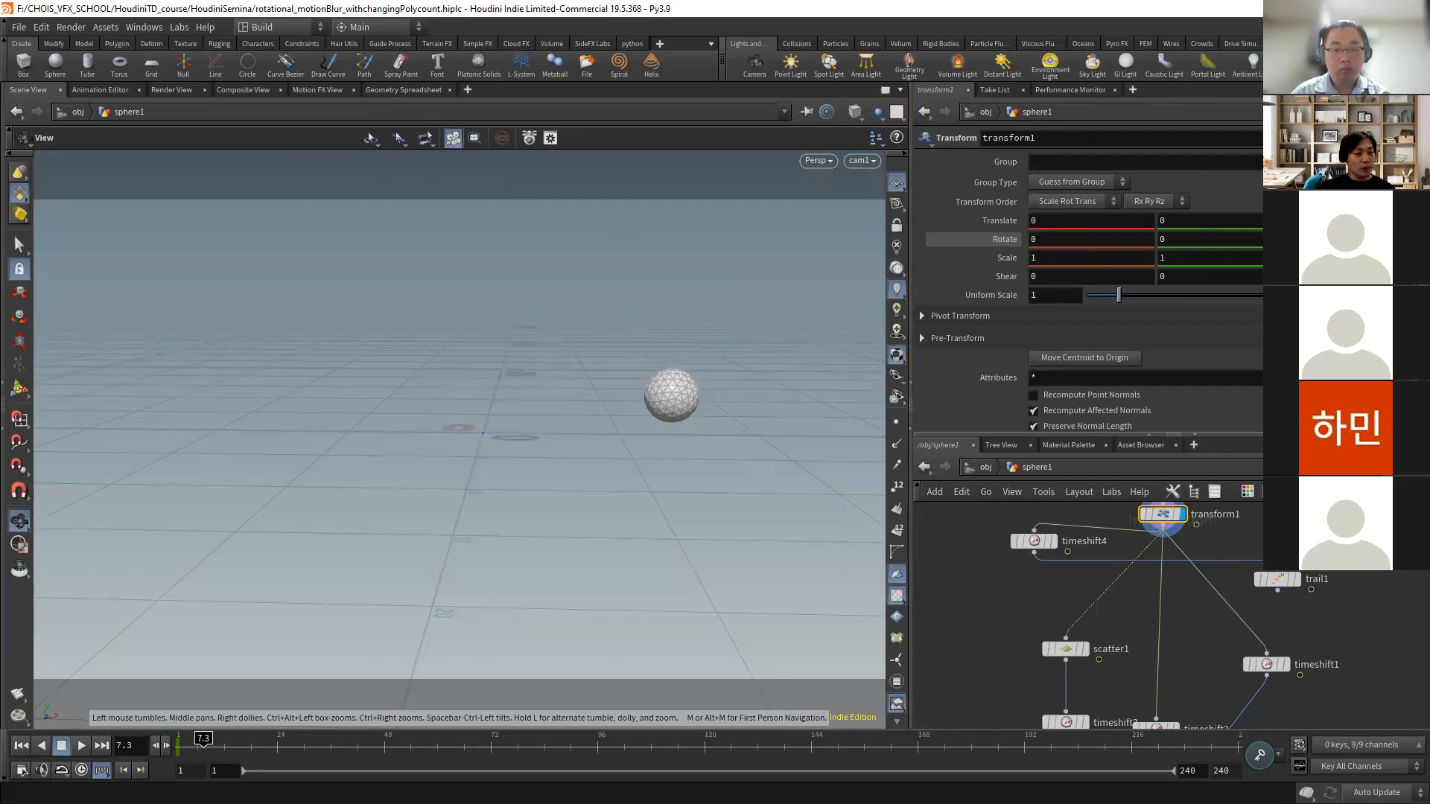
pyautogui.moveTo(1087, 434); pyautogui.dragTo(1087, 373)
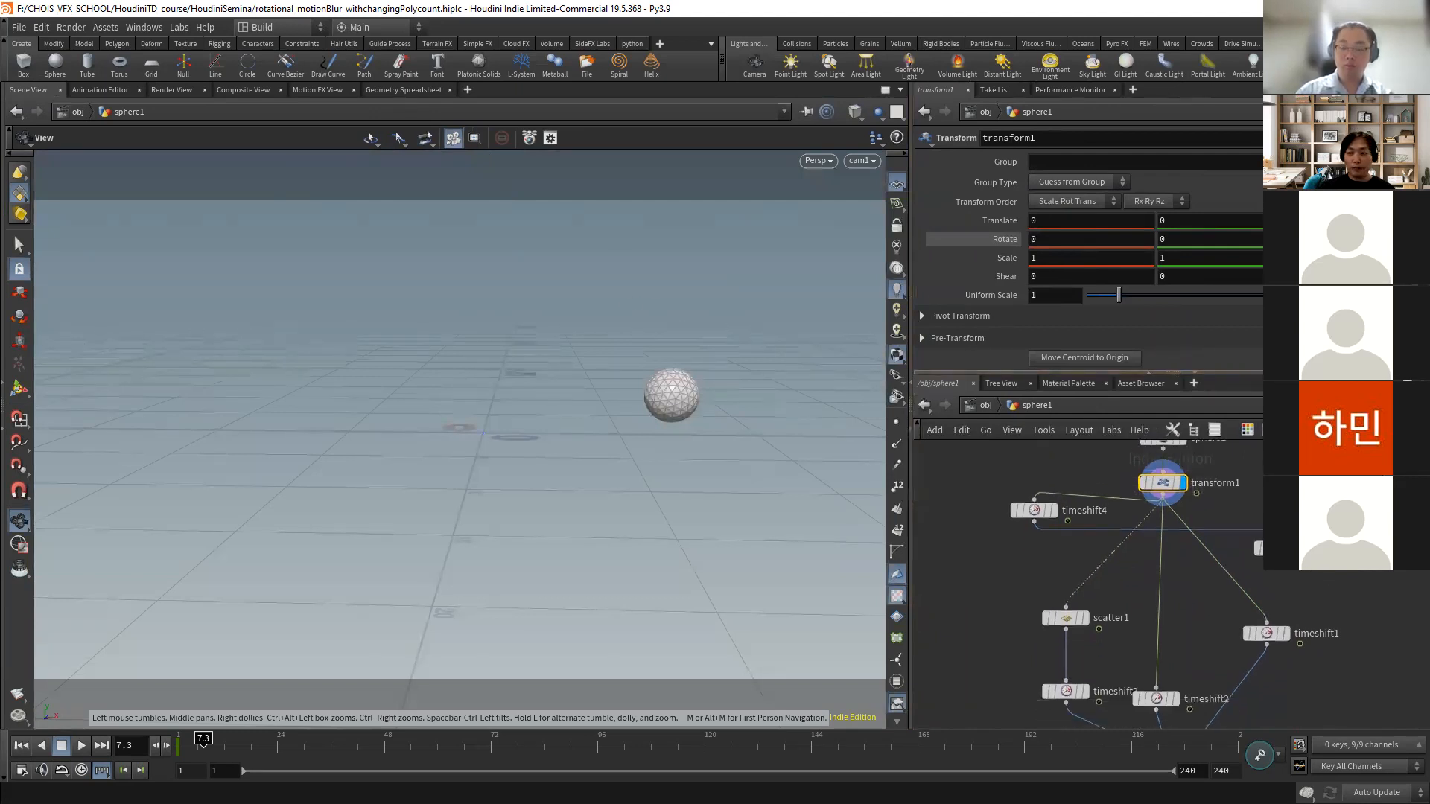
# - Move timeshift4 aside to the right of transform1, shift scatter1 upward in the network, and display scatter1
pyautogui.moveTo(1263, 506); pyautogui.dragTo(1335, 480, button='middle')
pyautogui.moveTo(1105, 483); pyautogui.dragTo(1321, 488)
pyautogui.moveTo(1282, 487); pyautogui.dragTo(1204, 495, button='middle')
pyautogui.scroll(2, 1191, 494)
pyautogui.moveTo(1172, 545); pyautogui.dragTo(1205, 556, button='middle')
pyautogui.moveTo(1098, 534); pyautogui.dragTo(1071, 511, button='middle')
pyautogui.moveTo(1071, 578); pyautogui.dragTo(1062, 528)
pyautogui.click(1082, 522)
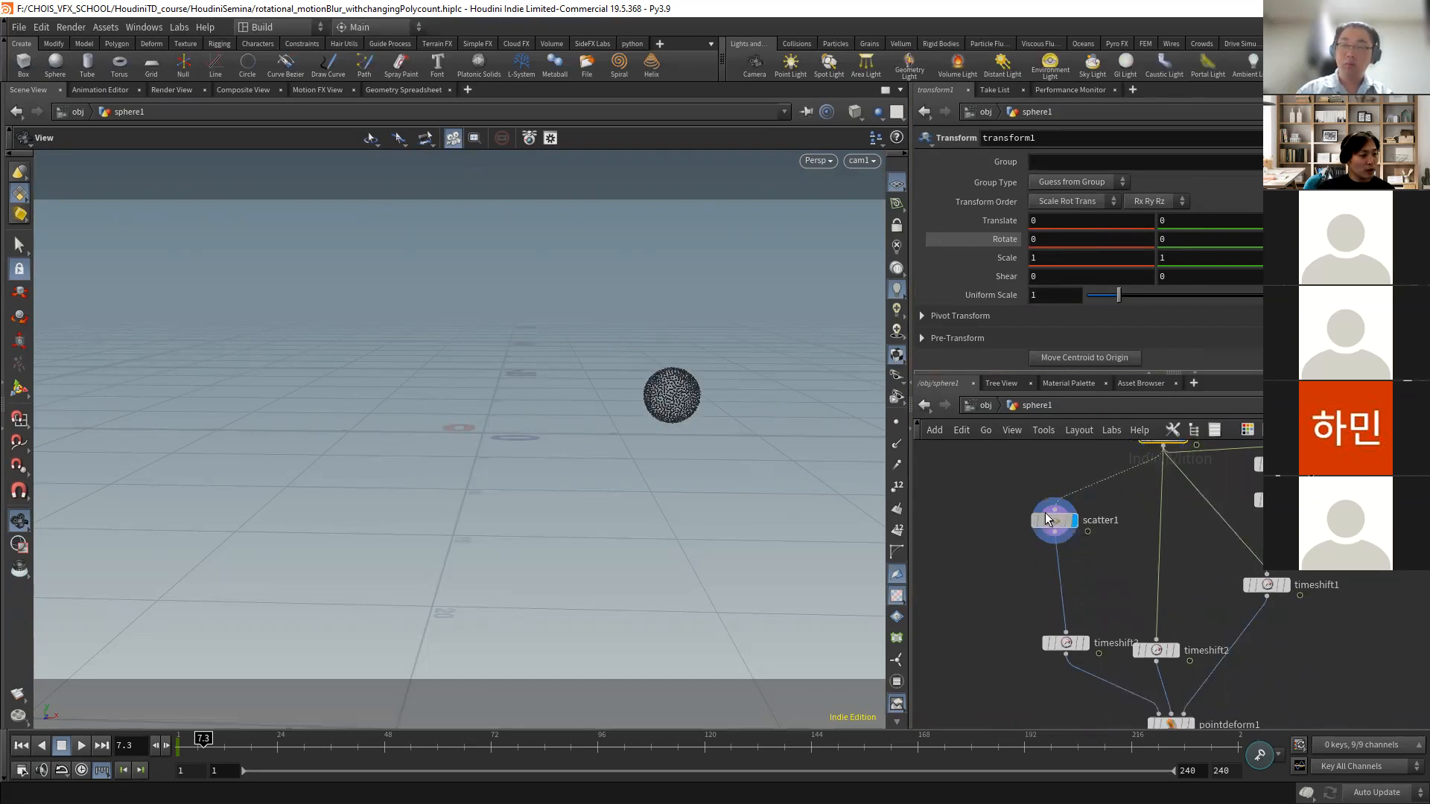
# - Scrub the timeline up to frame 70.1 and back to 54.7 to examine scatter1's changing point count
pyautogui.click(162, 738)
pyautogui.moveTo(167, 736); pyautogui.dragTo(492, 773)
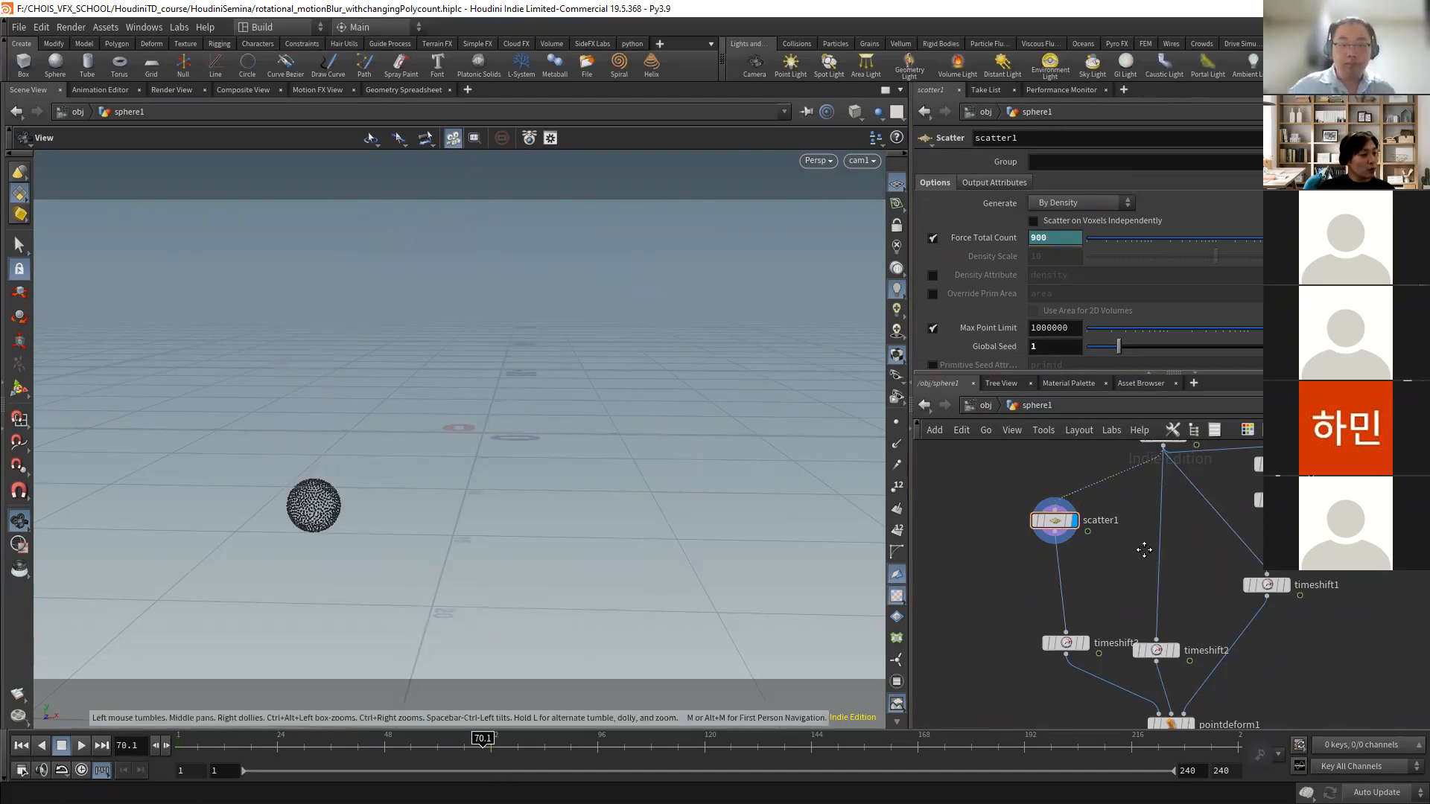
pyautogui.moveTo(1145, 550); pyautogui.dragTo(1124, 609, button='middle')
pyautogui.click(402, 742)
pyautogui.moveTo(402, 737); pyautogui.dragTo(410, 727)
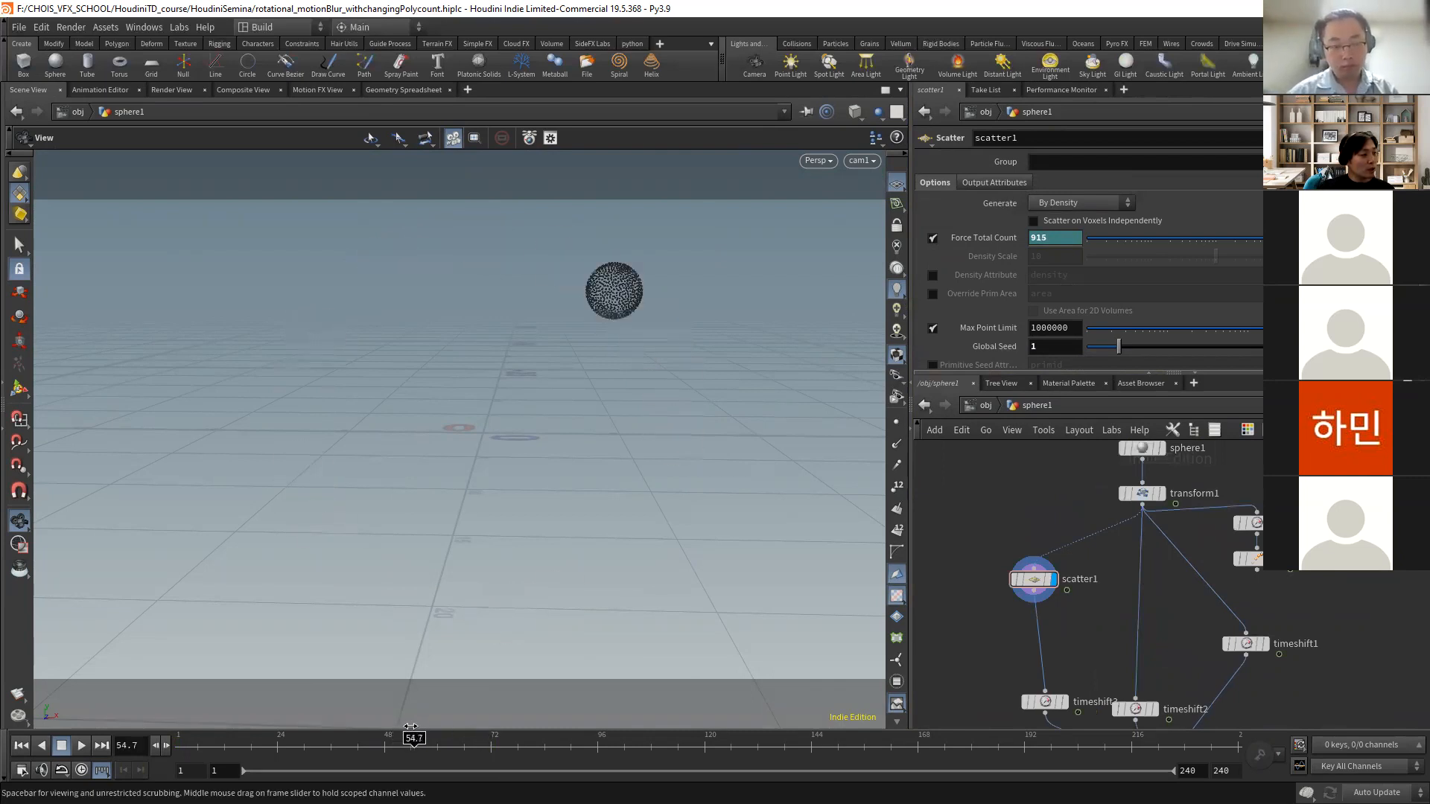
# - Switch the render view back to the active render and render the scatter1 points with mantra1 at frame 54.7
pyautogui.click(171, 90)
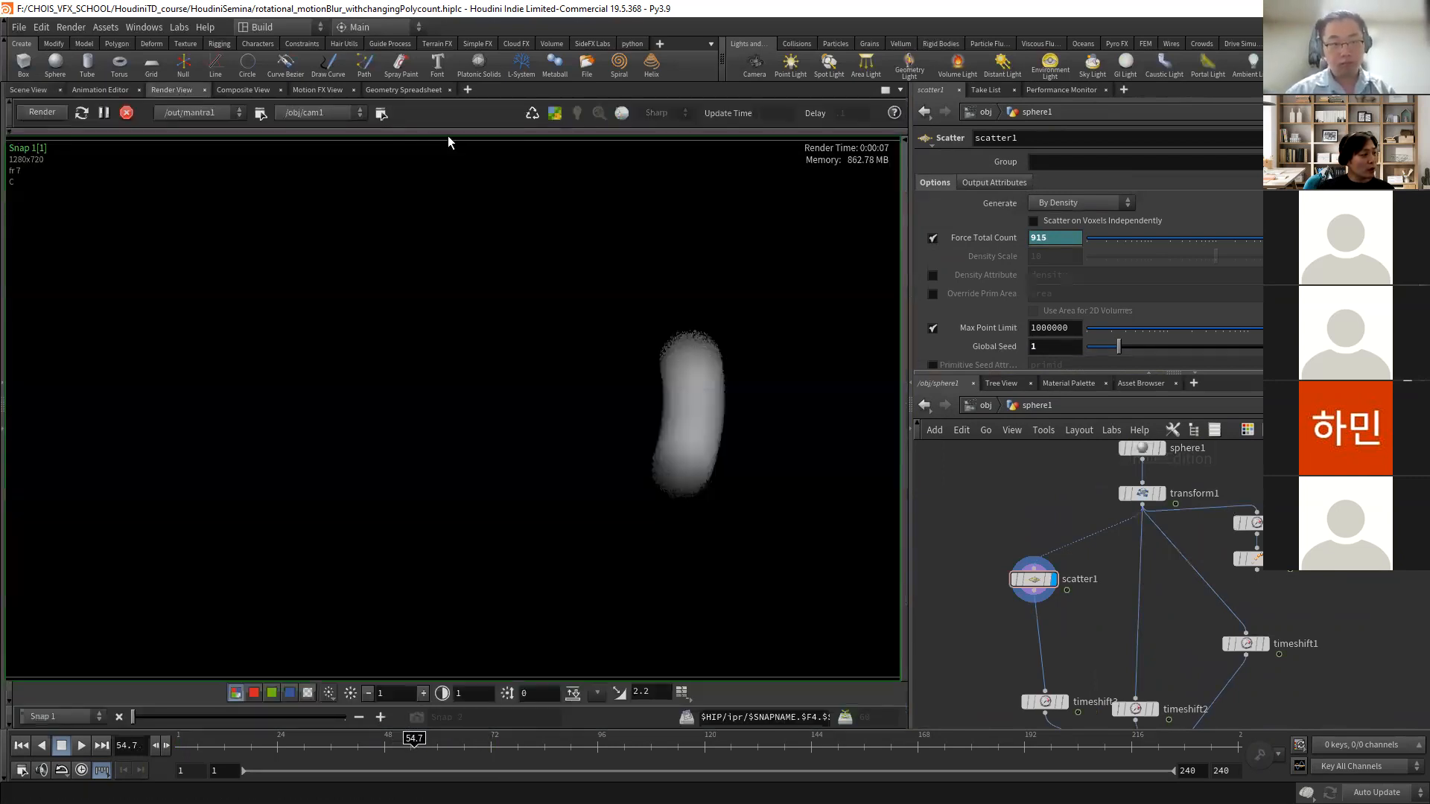
pyautogui.click(341, 715)
pyautogui.click(37, 112)
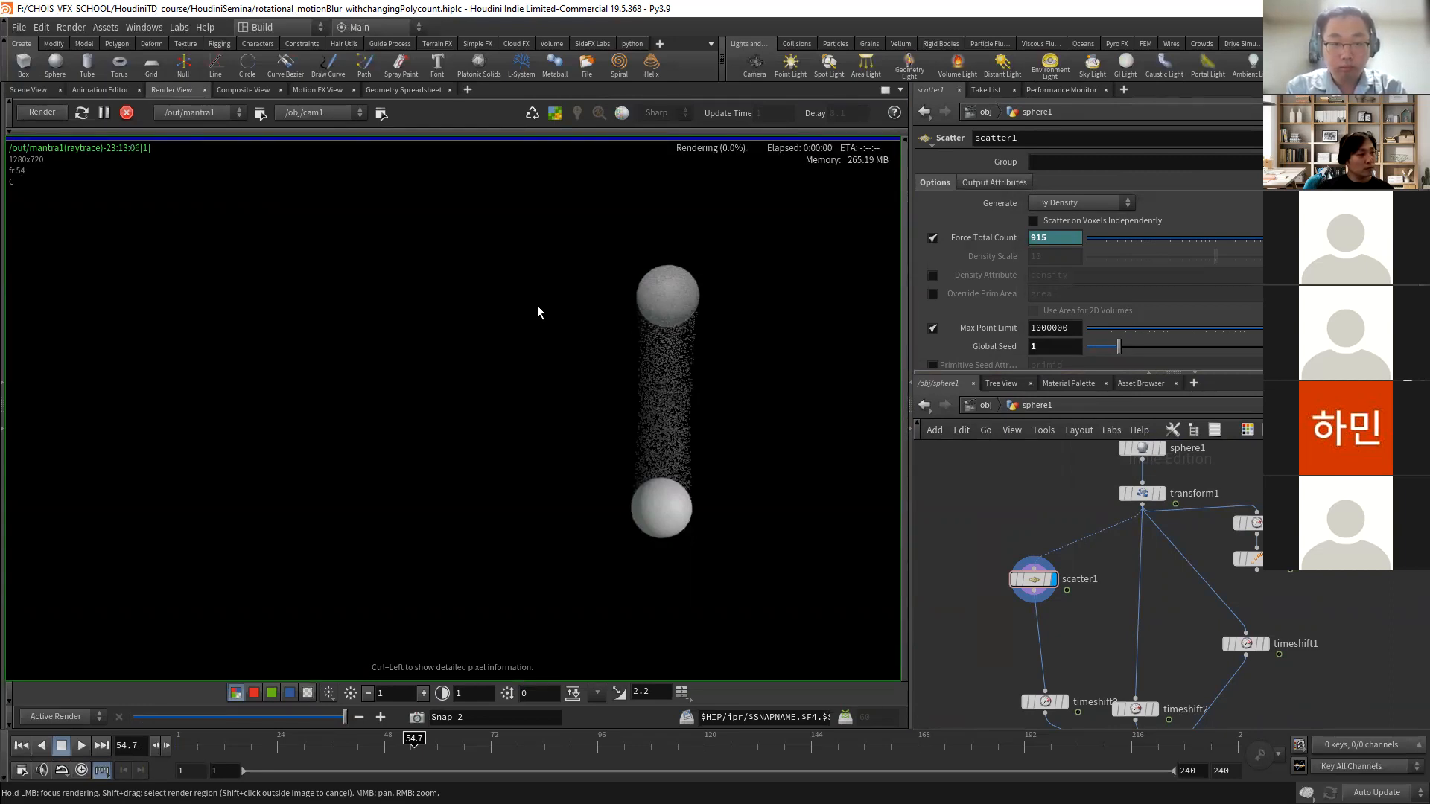
# - Enable Integer Frame Values in the global animation options
pyautogui.click(22, 770)
pyautogui.click(18, 705)
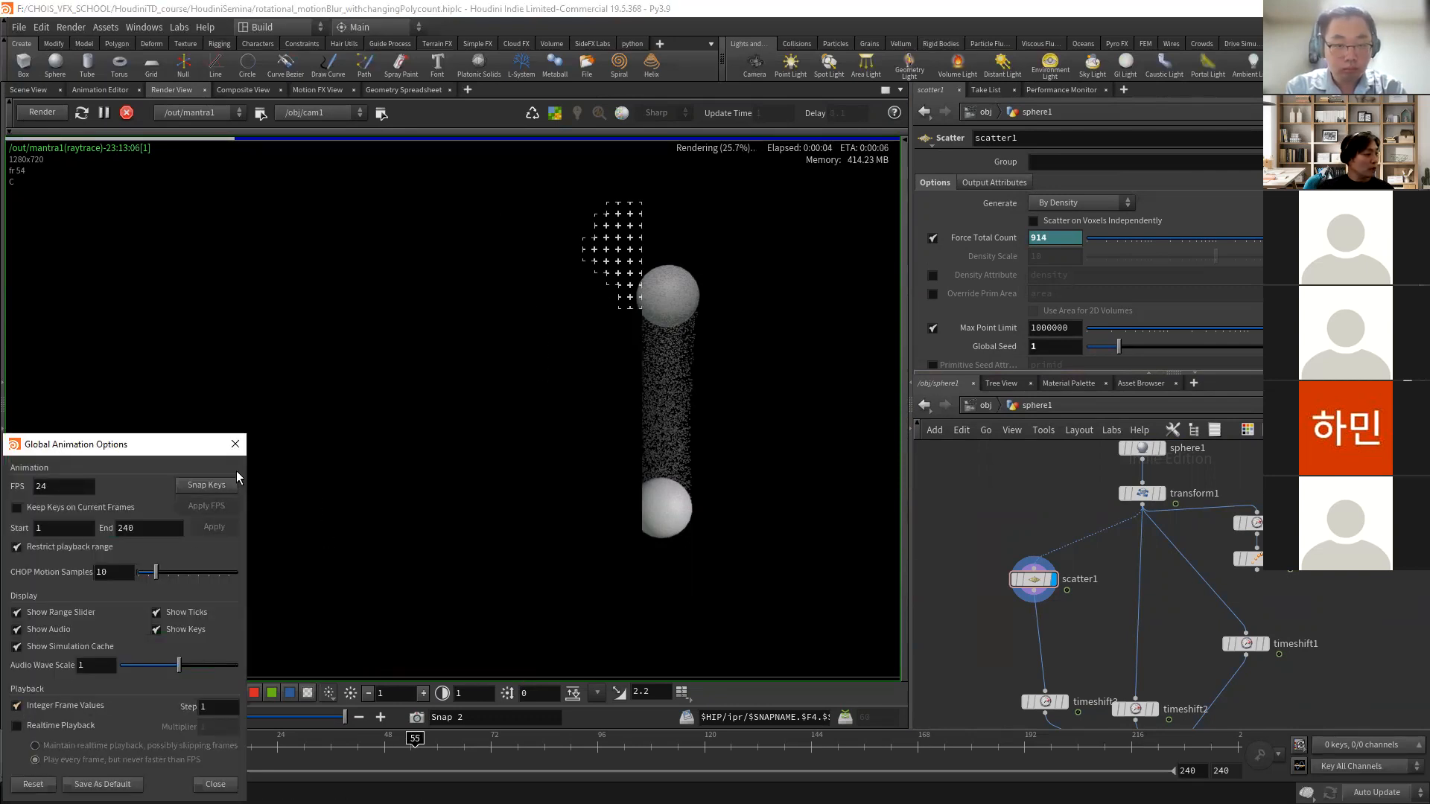
pyautogui.click(235, 444)
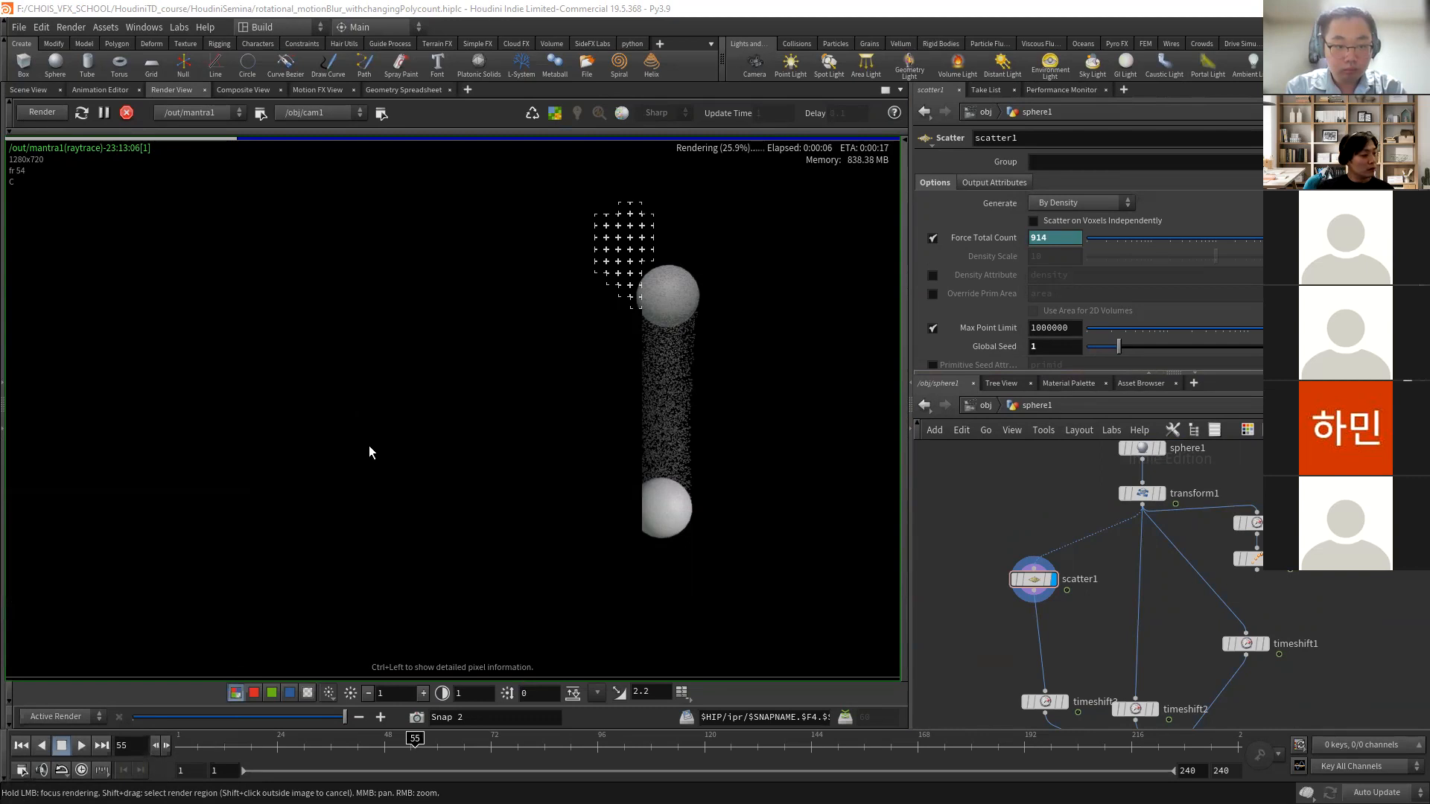
# - Turn on automatic render updates and advance frame by frame to 64, examining scatter1's motion blur on each frame
pyautogui.click(165, 745)
pyautogui.click(165, 745)
pyautogui.click(533, 116)
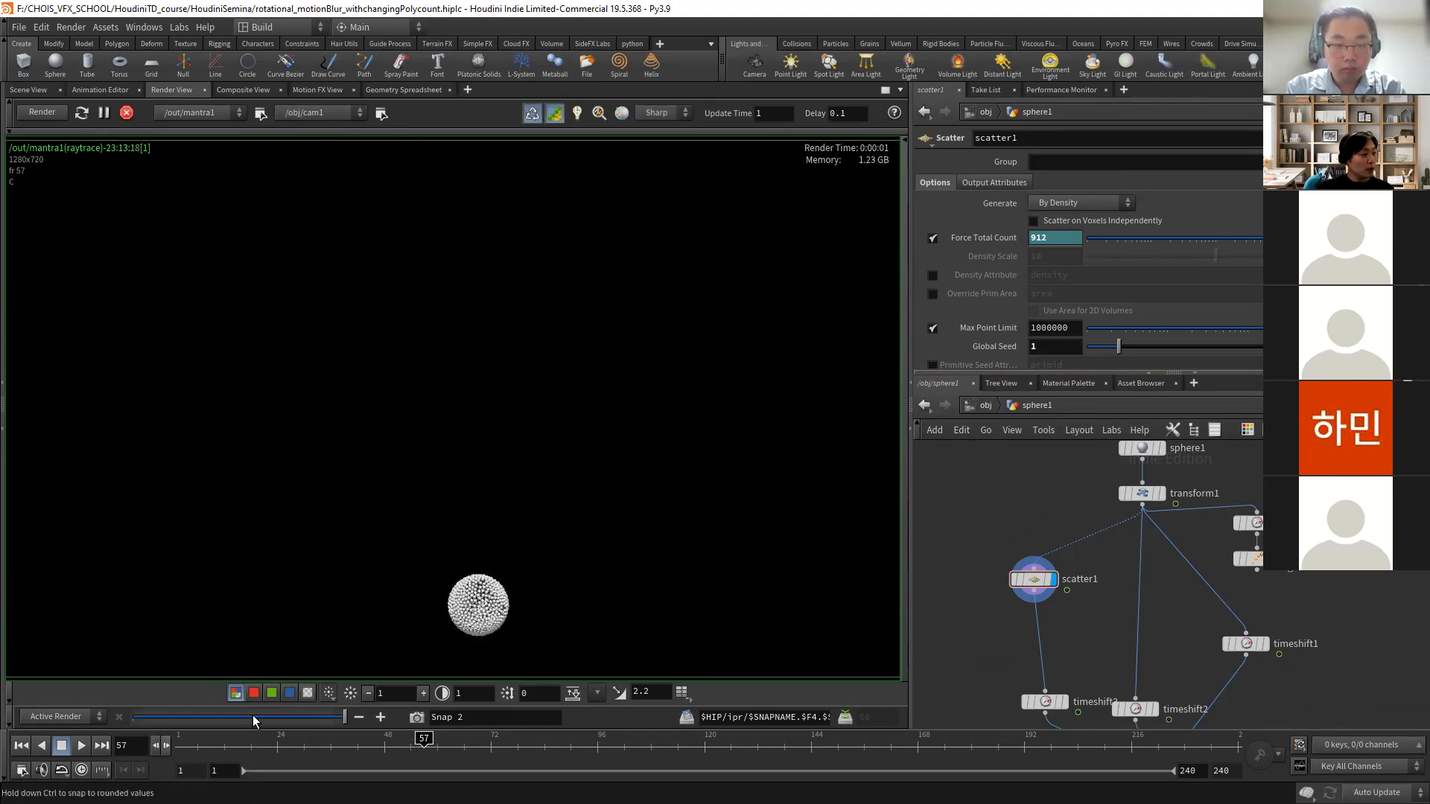
pyautogui.click(166, 745)
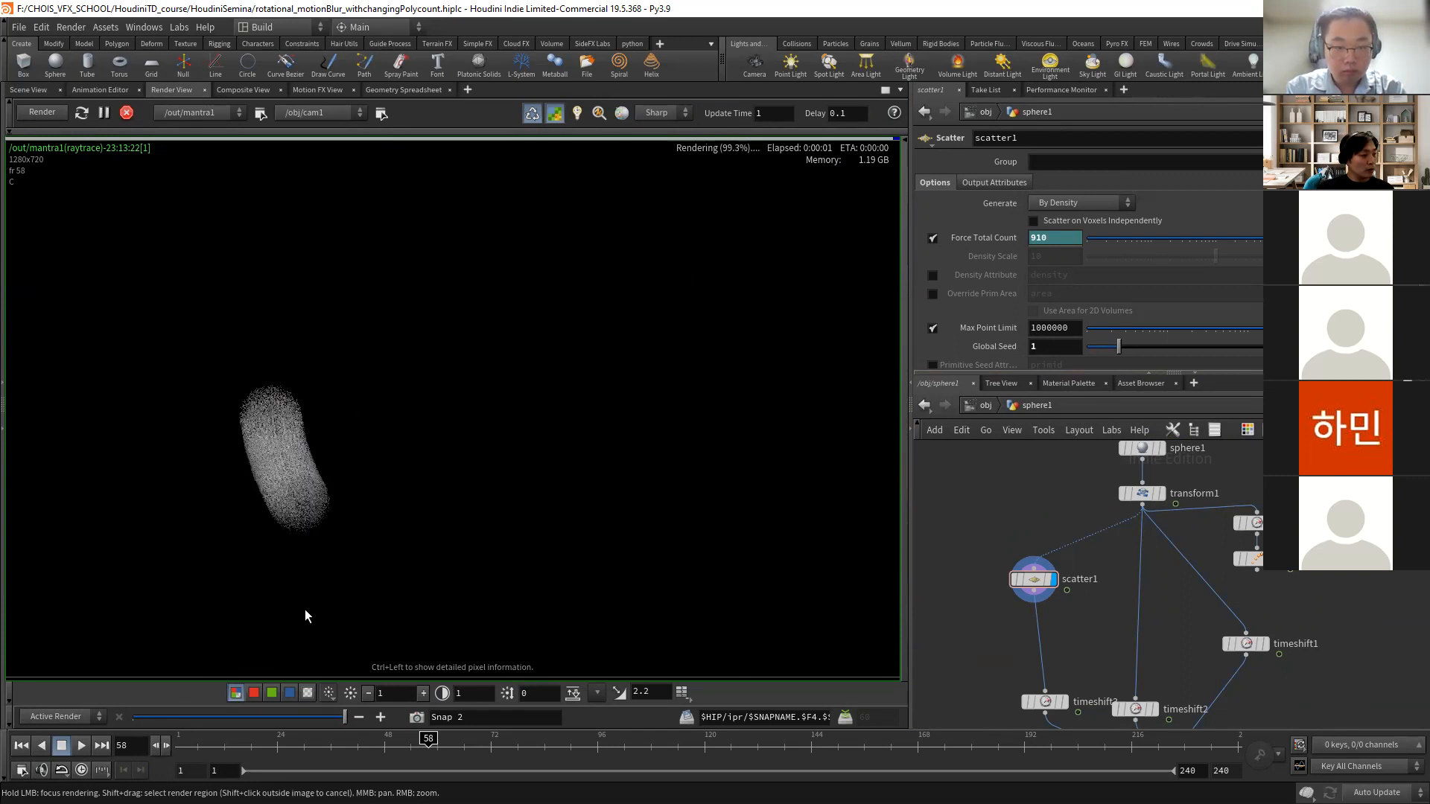
pyautogui.click(165, 745)
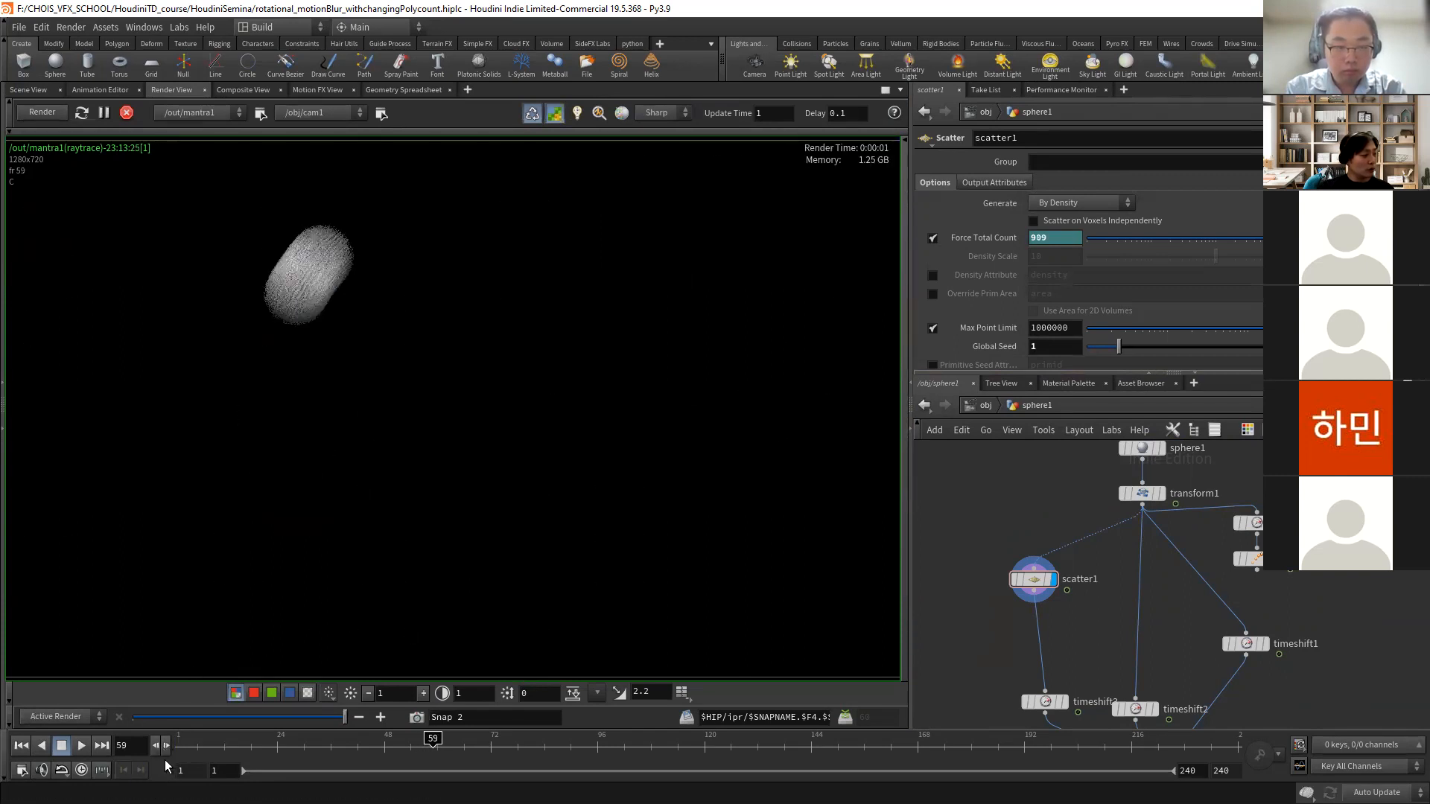
pyautogui.click(165, 745)
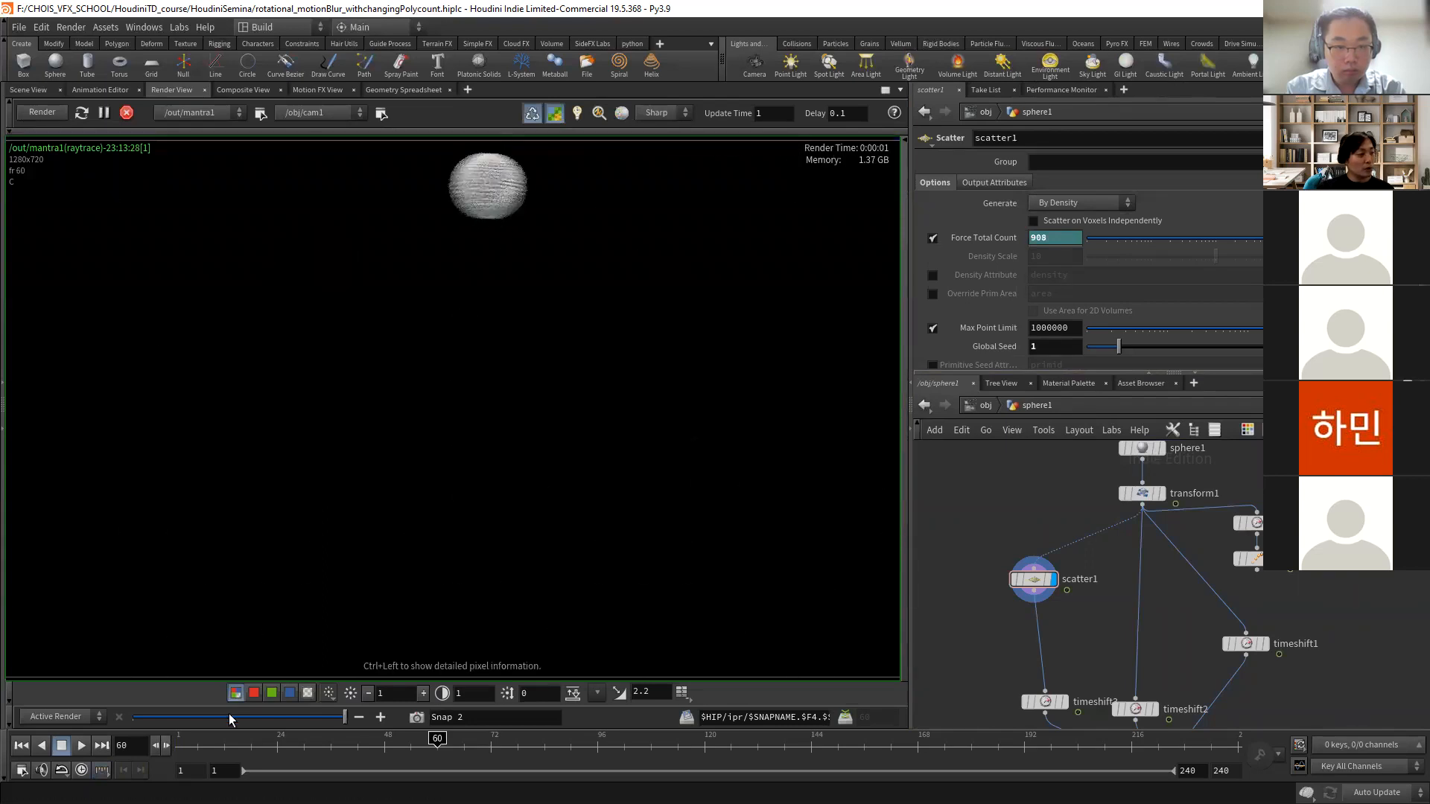
pyautogui.click(165, 745)
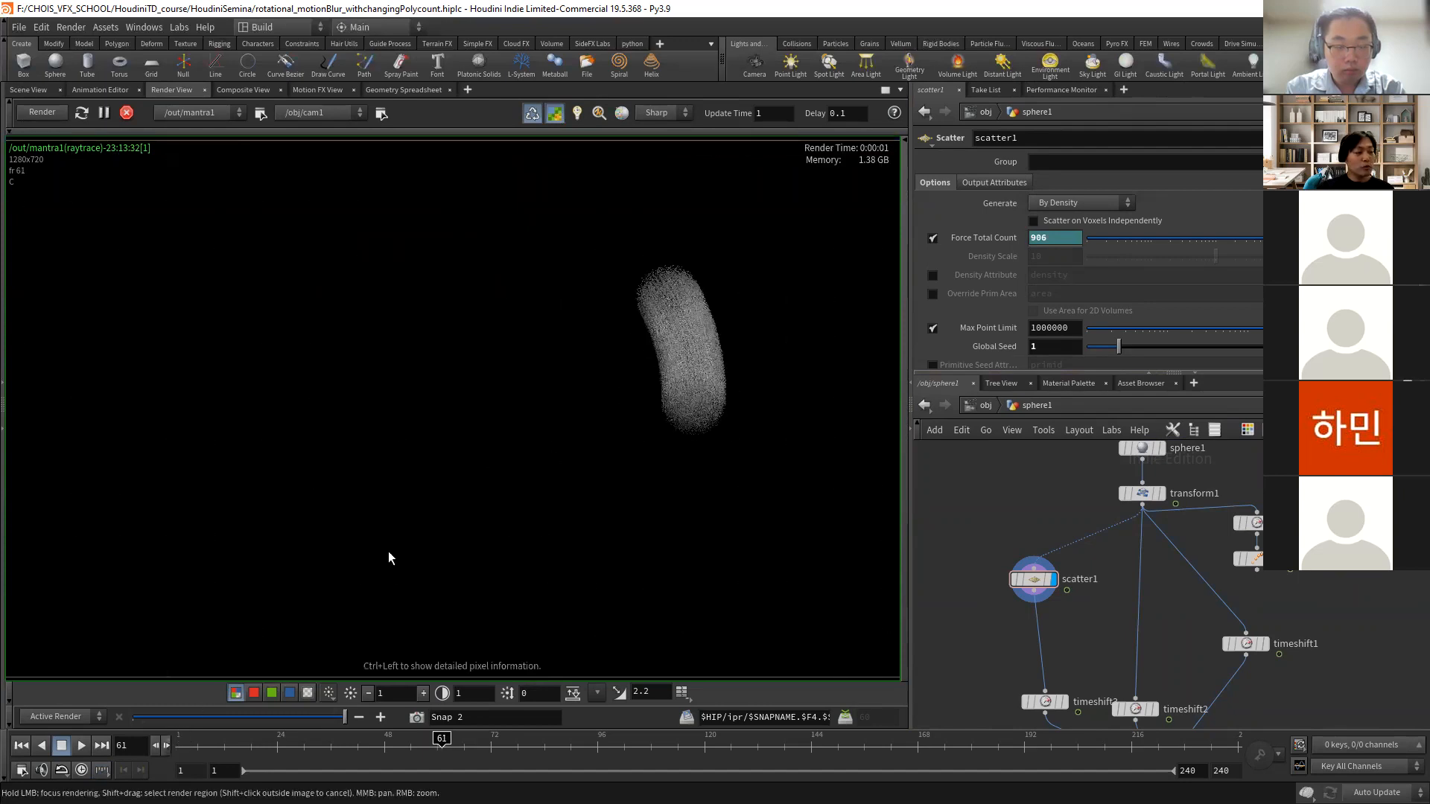
pyautogui.click(165, 745)
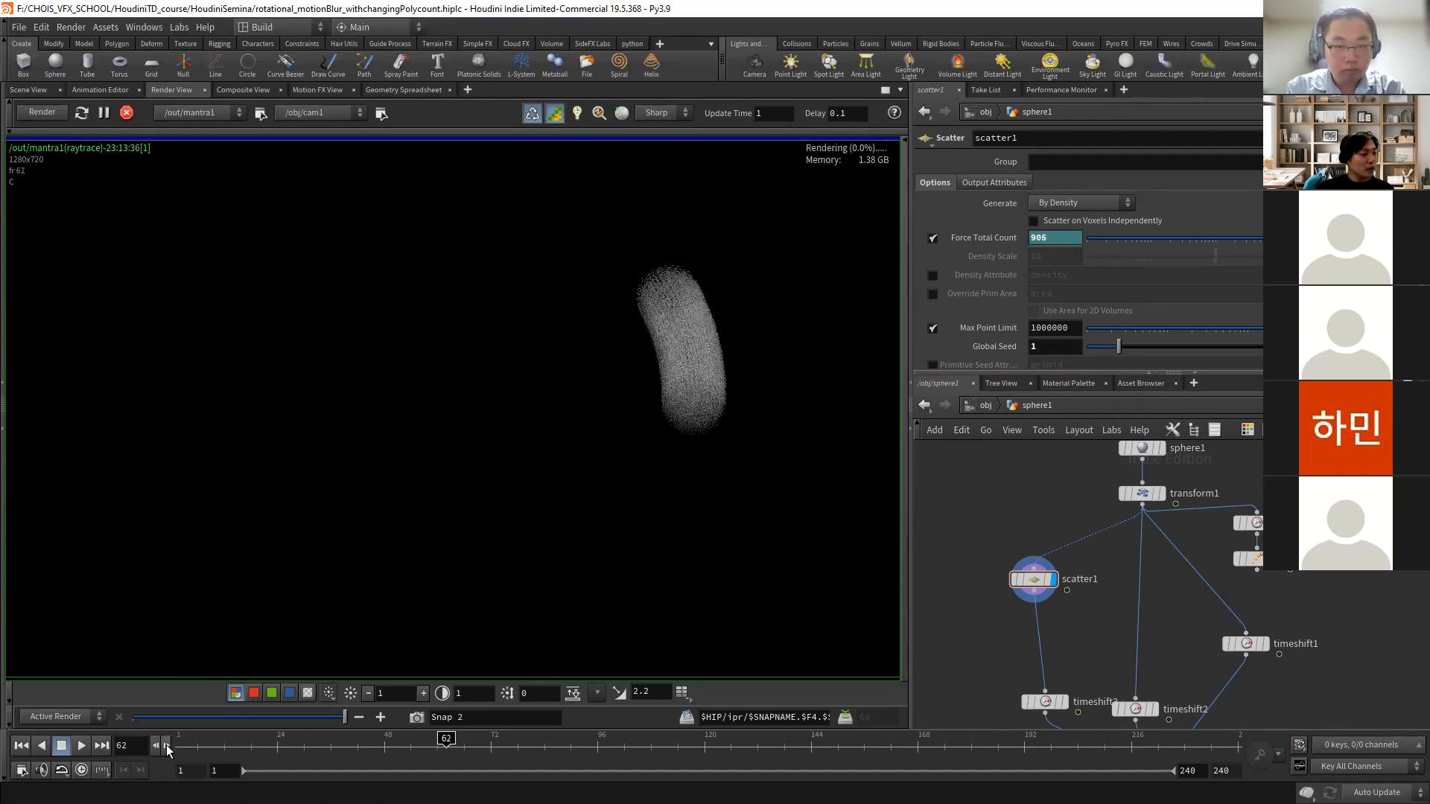
pyautogui.click(166, 745)
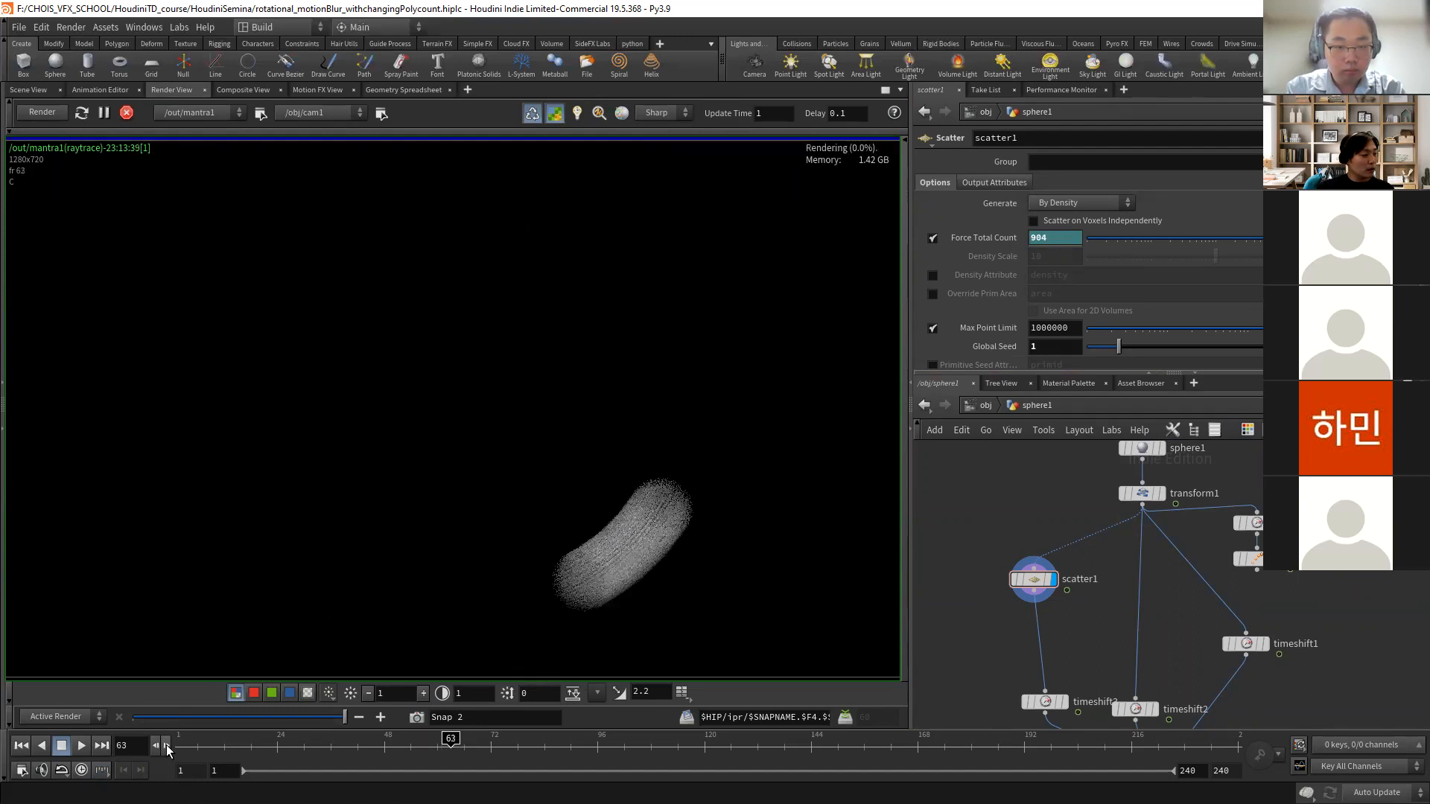
pyautogui.click(165, 746)
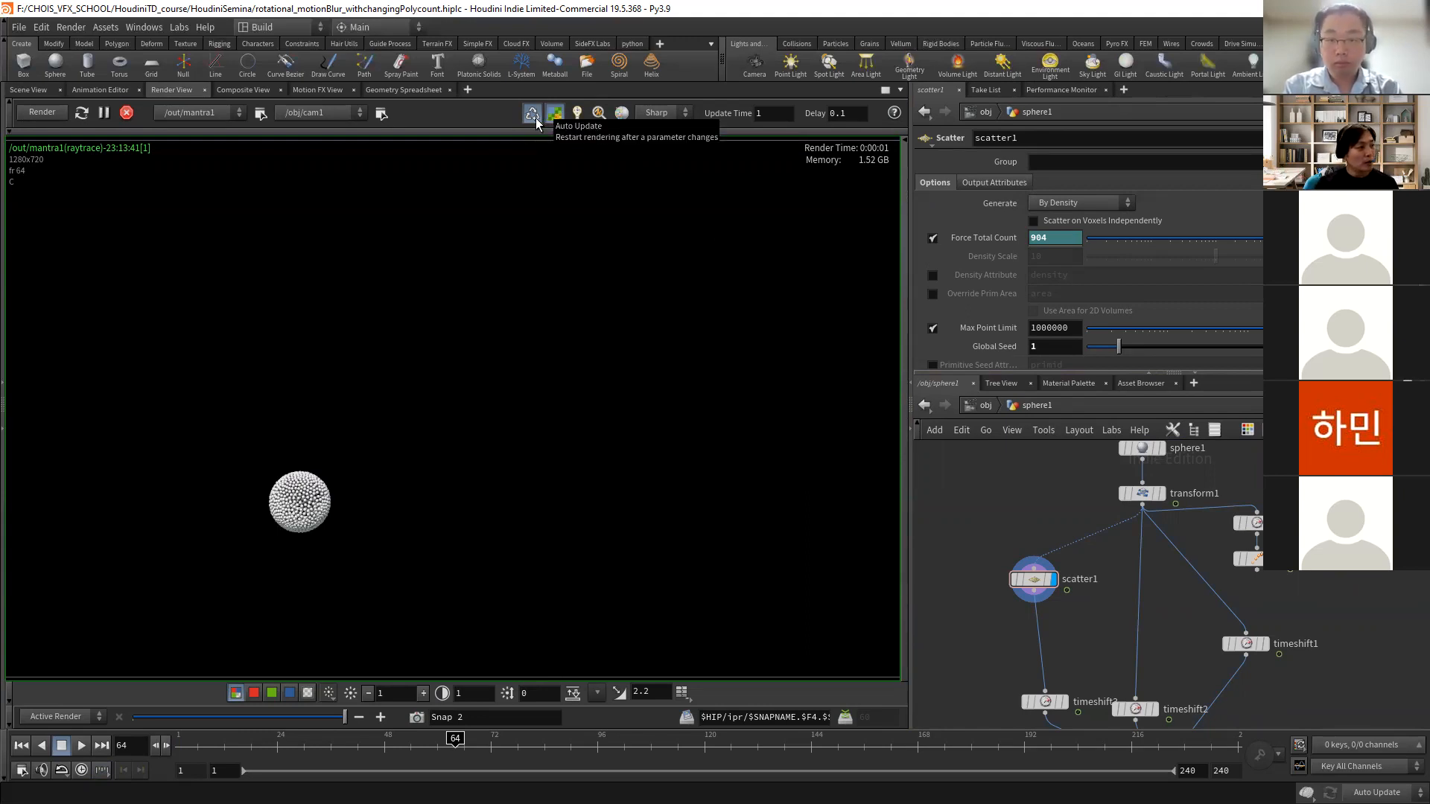
# - Display the RENDER null below pointdeform1 and step through its renders frame by frame to frame 68
pyautogui.moveTo(1137, 706); pyautogui.dragTo(1109, 583, button='middle')
pyautogui.moveTo(1183, 642); pyautogui.dragTo(1177, 571, button='middle')
pyautogui.click(1124, 656)
pyautogui.click(1111, 665)
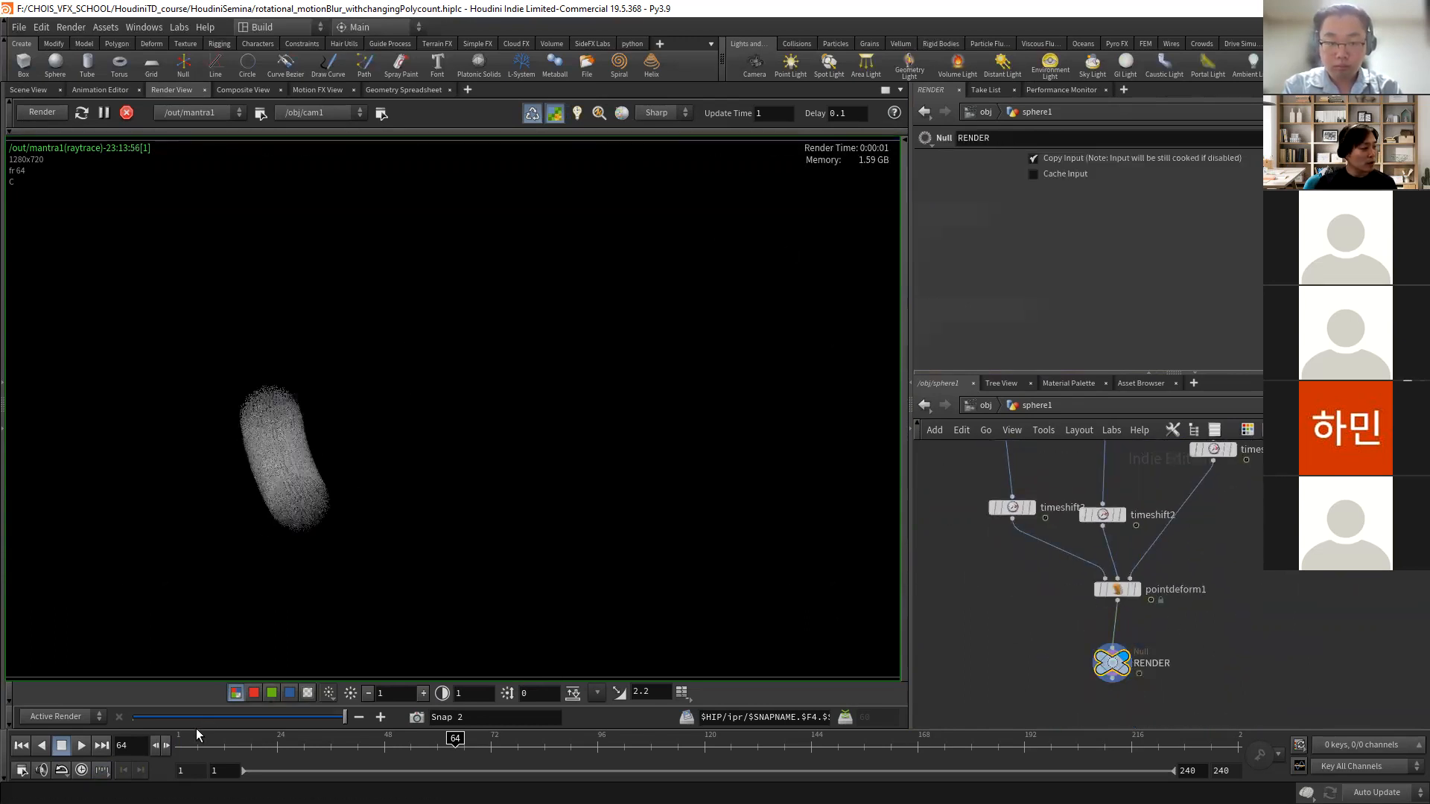
pyautogui.click(164, 745)
pyautogui.click(162, 745)
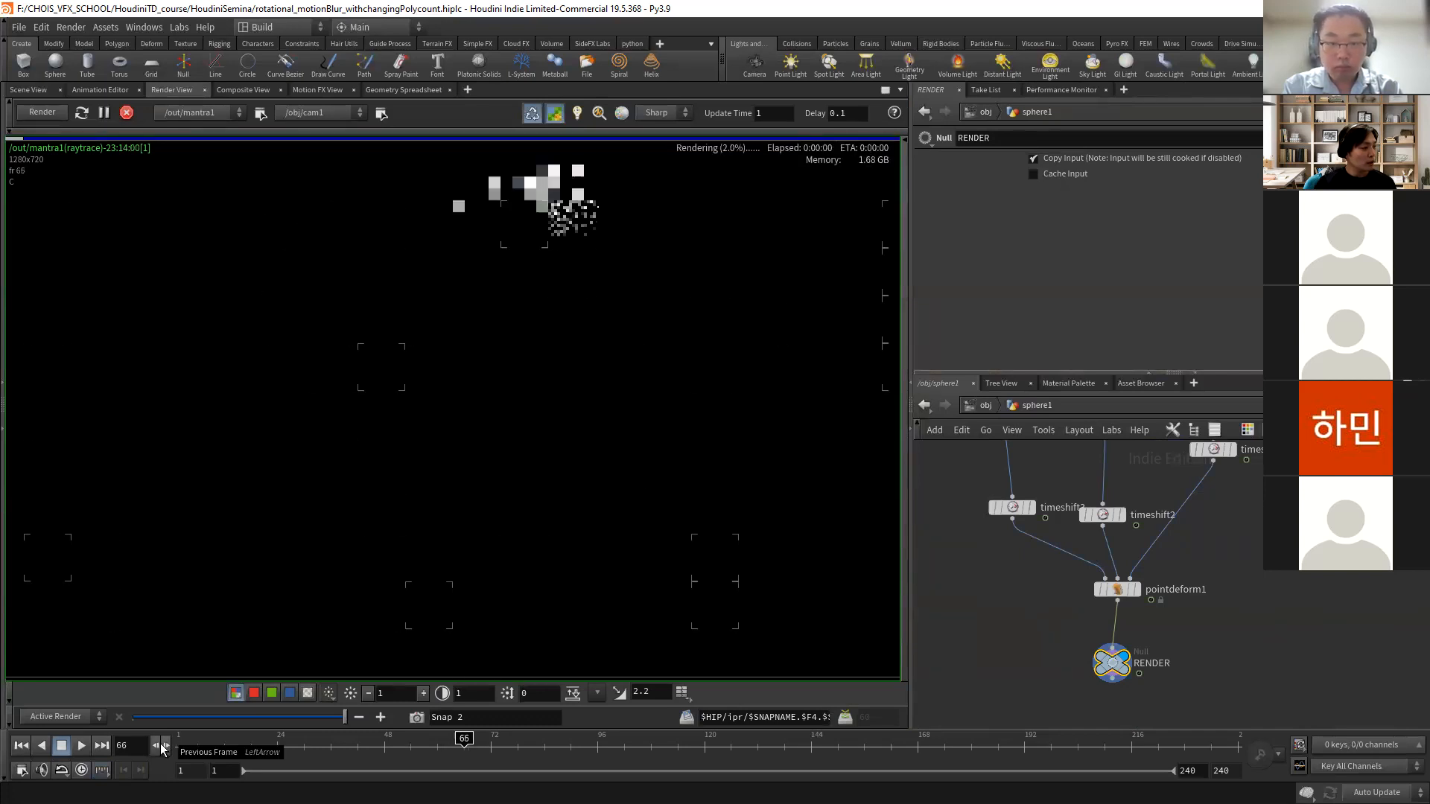
pyautogui.click(165, 744)
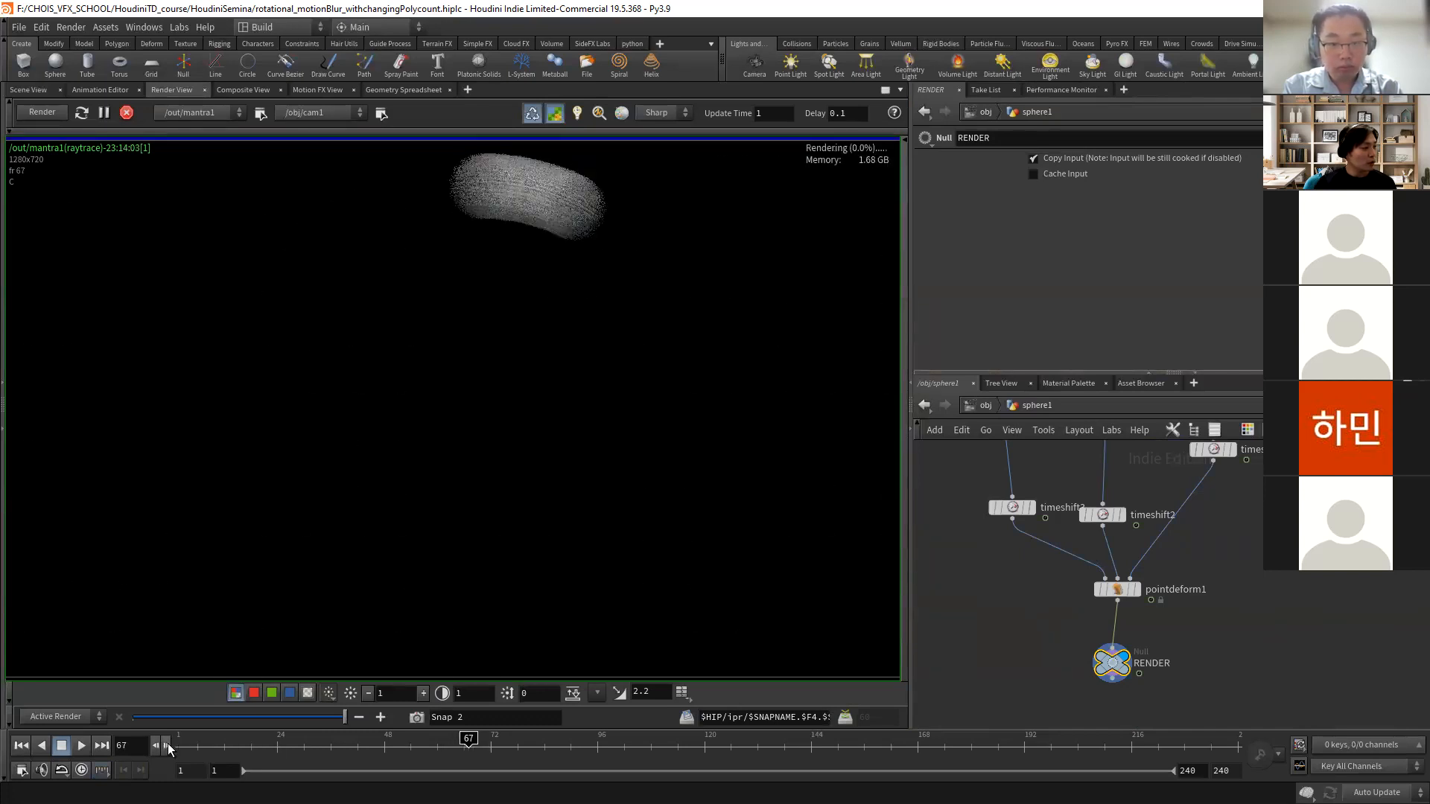
pyautogui.click(168, 743)
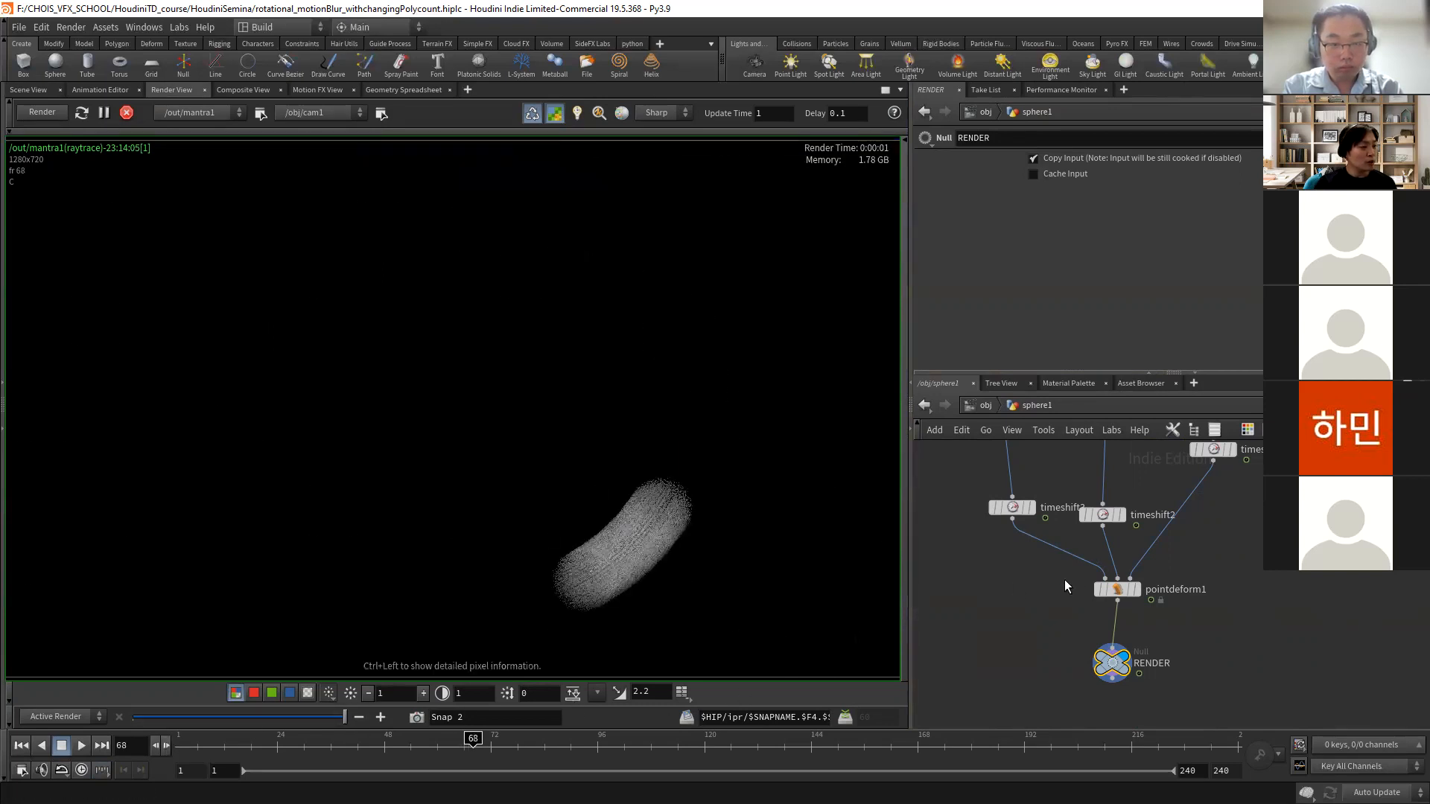
# - Select scatter1 to inspect its Force Total Count and render the RENDER output at frame 69
pyautogui.moveTo(1039, 475); pyautogui.dragTo(1055, 624, button='middle')
pyautogui.scroll(2, 1014, 563)
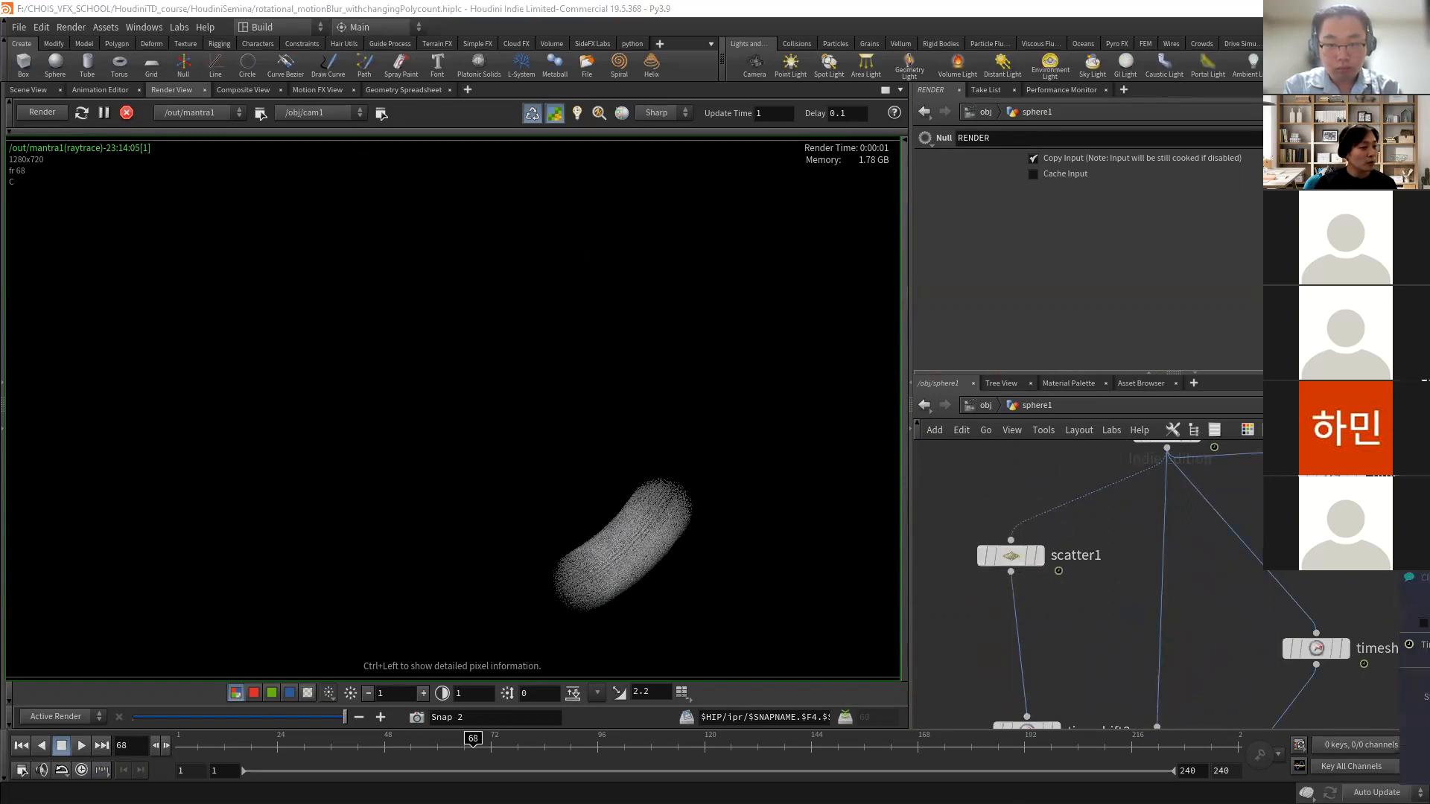
pyautogui.moveTo(1429, 321); pyautogui.dragTo(811, 242)
pyautogui.click(1155, 235)
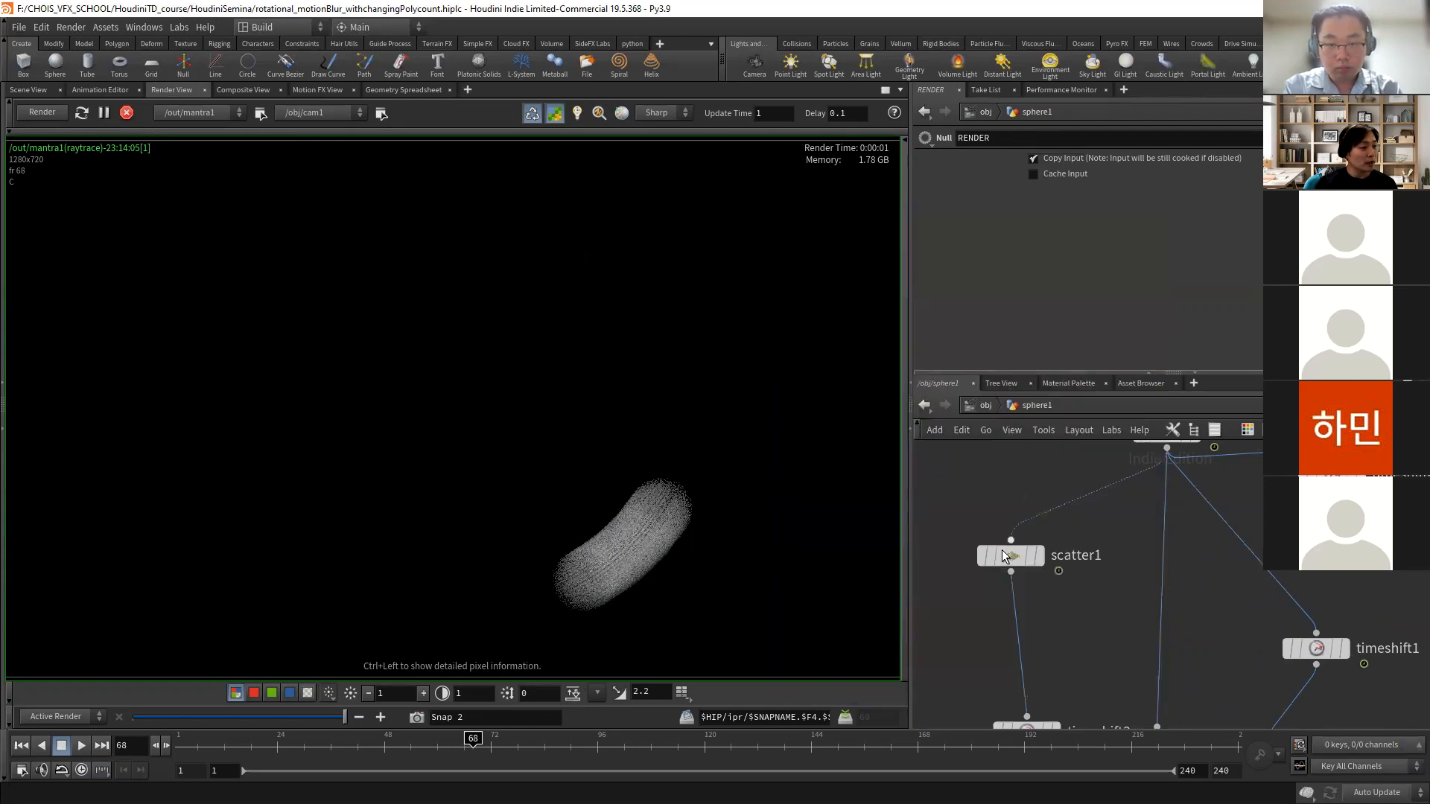
pyautogui.click(1010, 556)
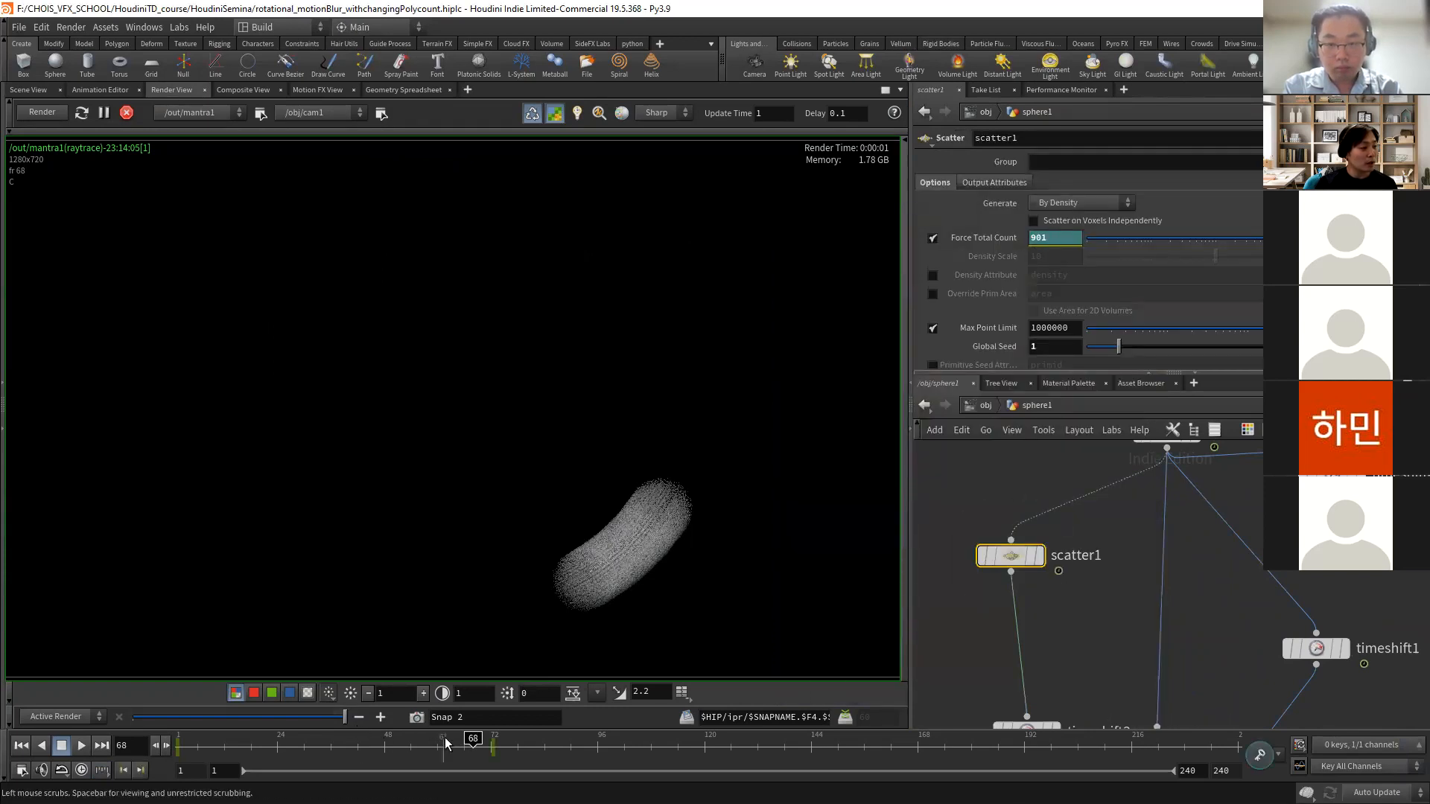
pyautogui.click(166, 746)
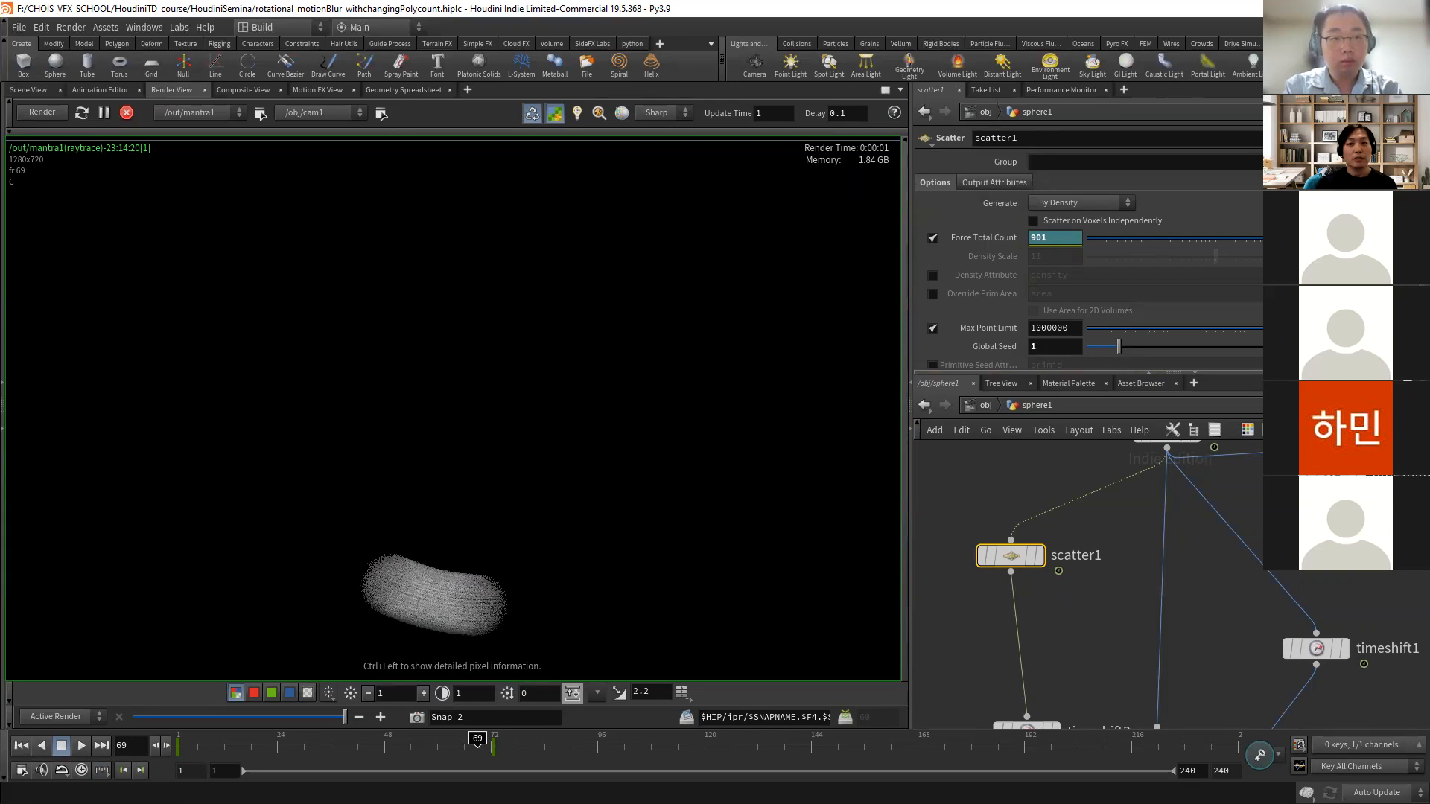
pyautogui.moveTo(386, 365)
pyautogui.mouseDown()
pyautogui.moveTo(387, 261)
pyautogui.moveTo(595, 297)
pyautogui.moveTo(395, 283)
pyautogui.moveTo(376, 350)
pyautogui.mouseUp()
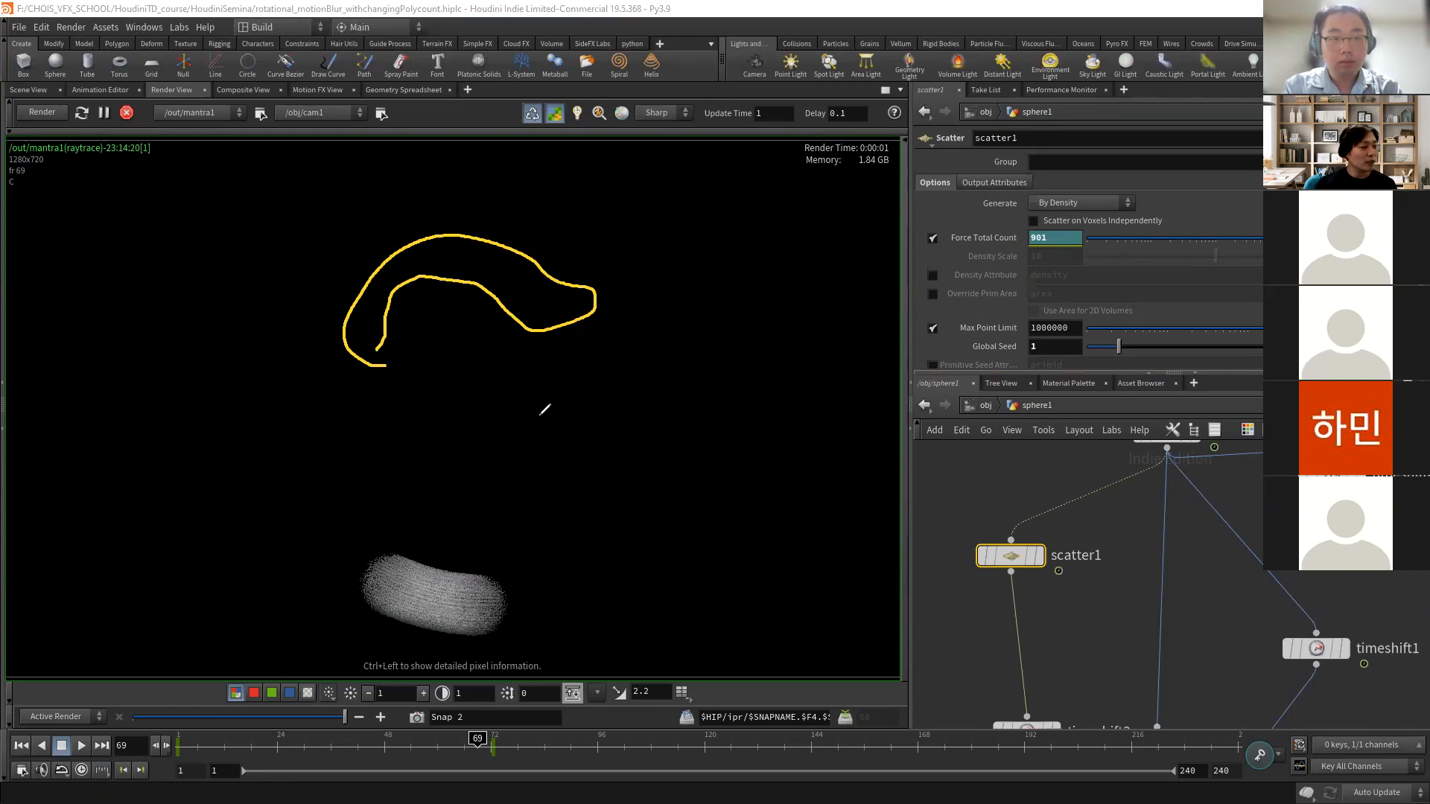
pyautogui.moveTo(532, 382)
pyautogui.mouseDown()
pyautogui.moveTo(463, 434)
pyautogui.moveTo(544, 443)
pyautogui.moveTo(518, 478)
pyautogui.mouseUp()
pyautogui.moveTo(473, 435); pyautogui.dragTo(320, 569)
pyautogui.moveTo(514, 483); pyautogui.dragTo(539, 572)
pyautogui.moveTo(352, 582); pyautogui.dragTo(431, 519)
pyautogui.moveTo(319, 565)
pyautogui.mouseDown()
pyautogui.moveTo(295, 530)
pyautogui.moveTo(328, 594)
pyautogui.moveTo(359, 582)
pyautogui.mouseUp()
pyautogui.moveTo(396, 497)
pyautogui.mouseDown()
pyautogui.moveTo(332, 551)
pyautogui.moveTo(372, 556)
pyautogui.moveTo(437, 514)
pyautogui.moveTo(422, 480)
pyautogui.mouseUp()
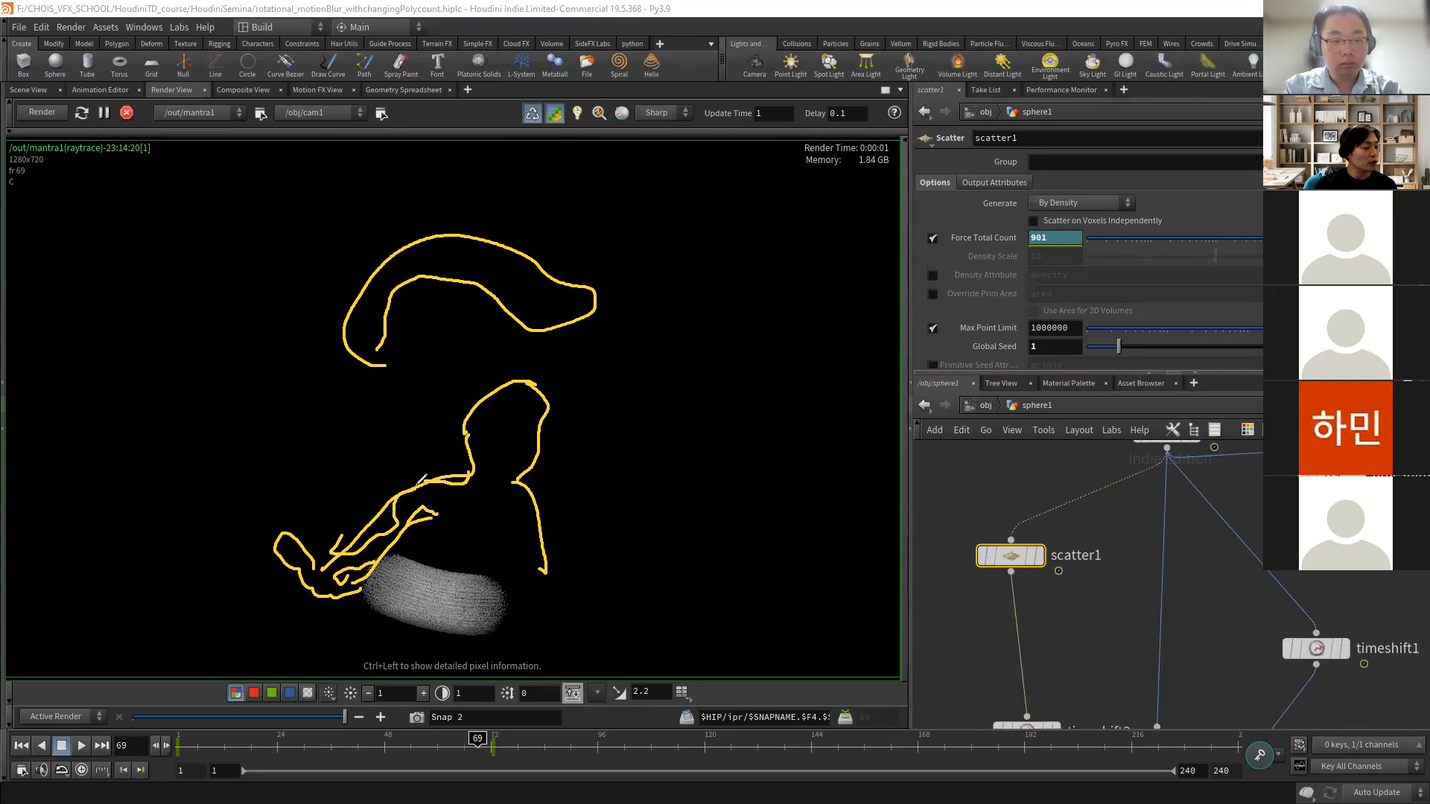
pyautogui.moveTo(306, 549)
pyautogui.mouseDown()
pyautogui.moveTo(295, 536)
pyautogui.moveTo(326, 568)
pyautogui.moveTo(349, 533)
pyautogui.mouseUp()
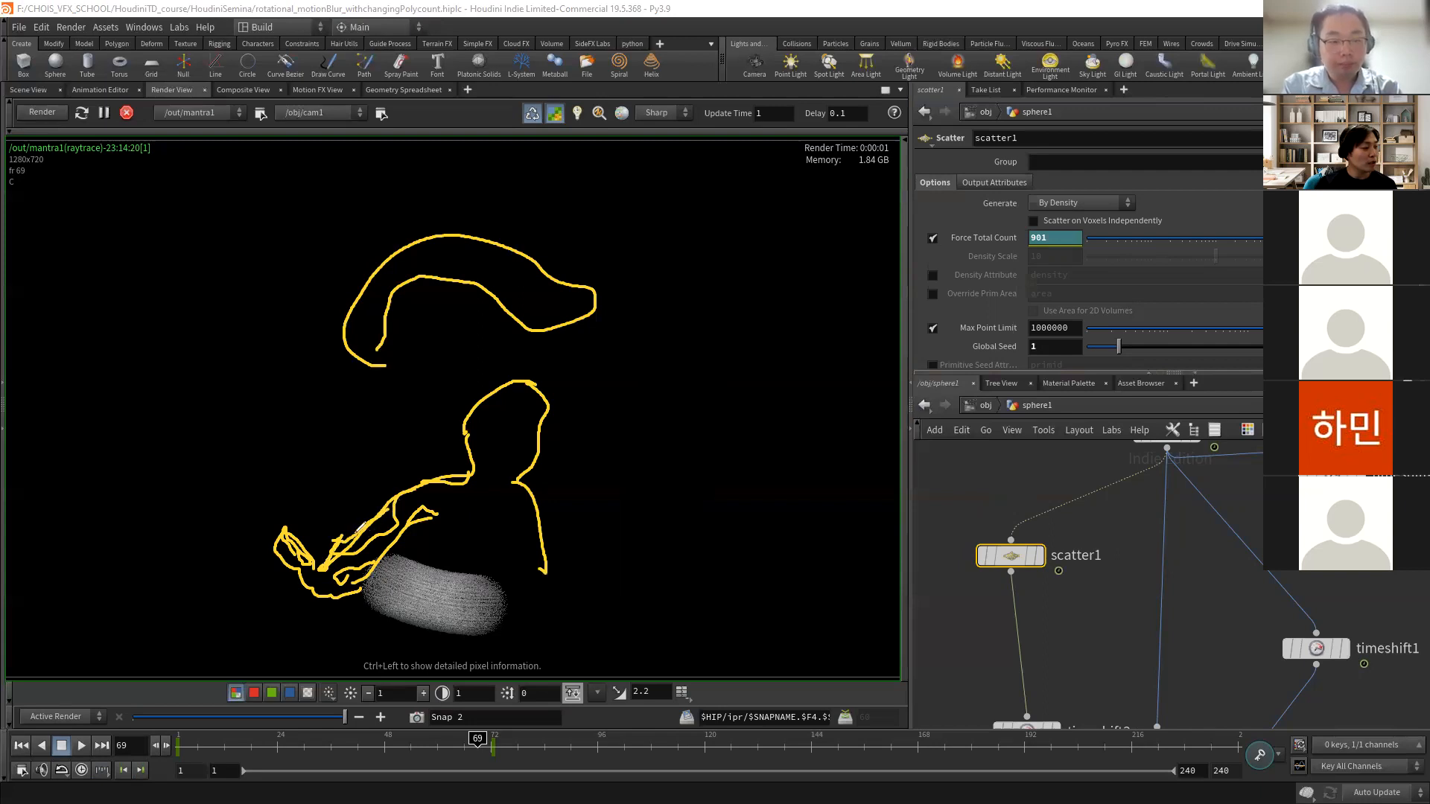
pyautogui.moveTo(227, 574); pyautogui.dragTo(361, 393)
pyautogui.moveTo(260, 520)
pyautogui.mouseDown()
pyautogui.moveTo(287, 462)
pyautogui.moveTo(369, 413)
pyautogui.mouseUp()
pyautogui.moveTo(290, 493); pyautogui.dragTo(359, 434)
pyautogui.moveTo(317, 386)
pyautogui.mouseDown()
pyautogui.moveTo(344, 484)
pyautogui.moveTo(288, 539)
pyautogui.moveTo(266, 525)
pyautogui.moveTo(283, 495)
pyautogui.moveTo(295, 551)
pyautogui.mouseUp()
pyautogui.moveTo(492, 428); pyautogui.dragTo(531, 435)
pyautogui.moveTo(513, 451); pyautogui.dragTo(504, 466)
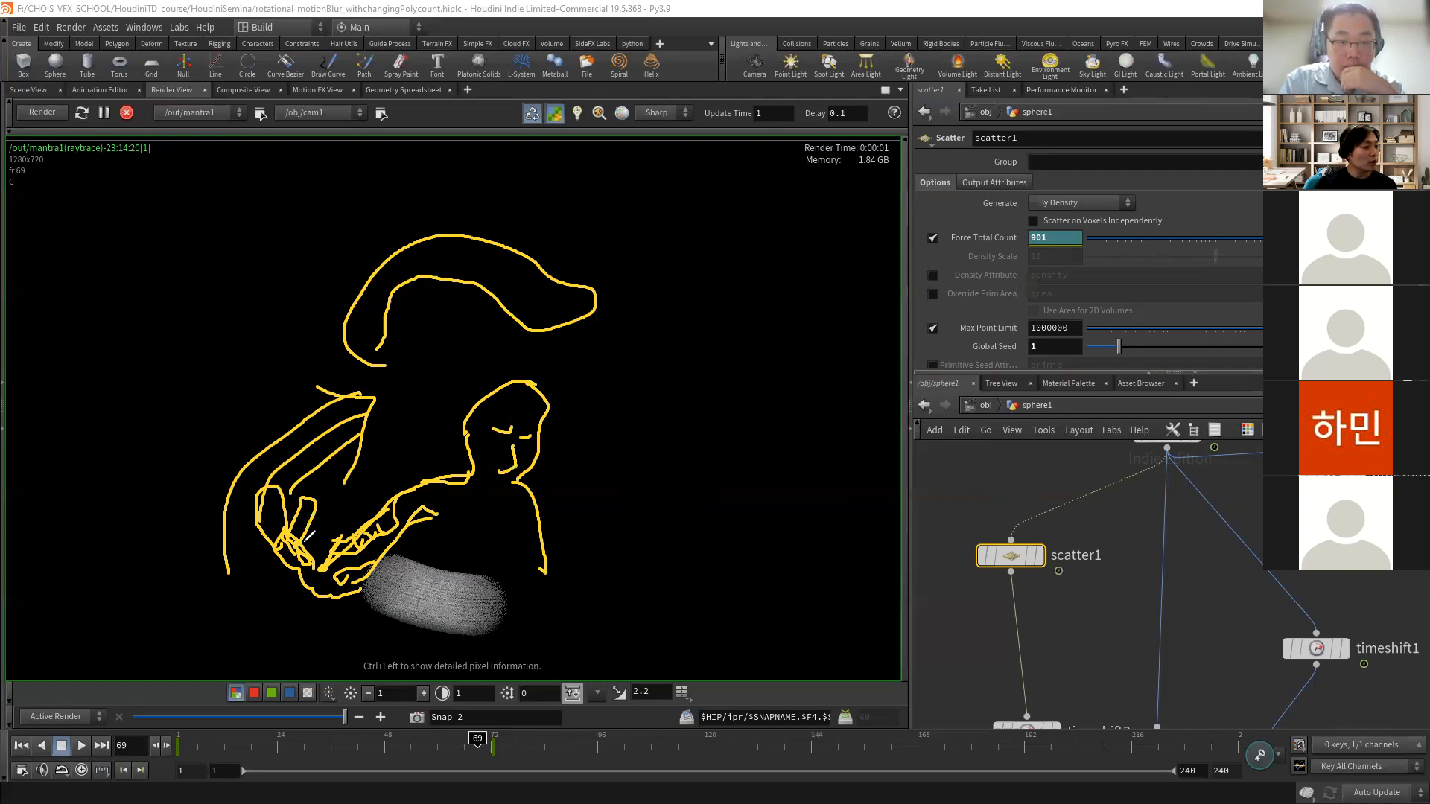
pyautogui.moveTo(267, 375); pyautogui.dragTo(246, 607)
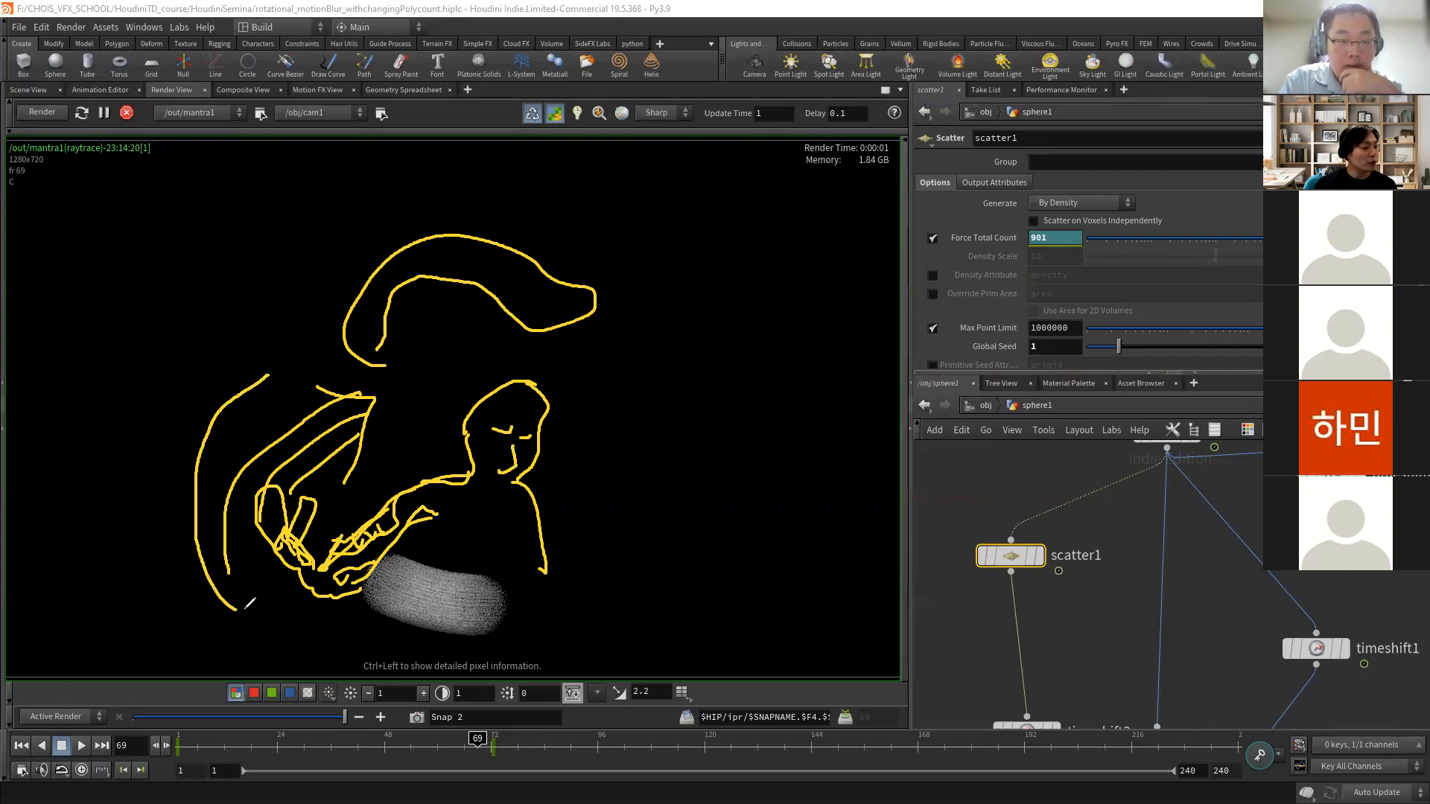
pyautogui.moveTo(240, 428); pyautogui.dragTo(235, 598)
pyautogui.moveTo(205, 378)
pyautogui.mouseDown()
pyautogui.moveTo(262, 371)
pyautogui.moveTo(254, 462)
pyautogui.mouseUp()
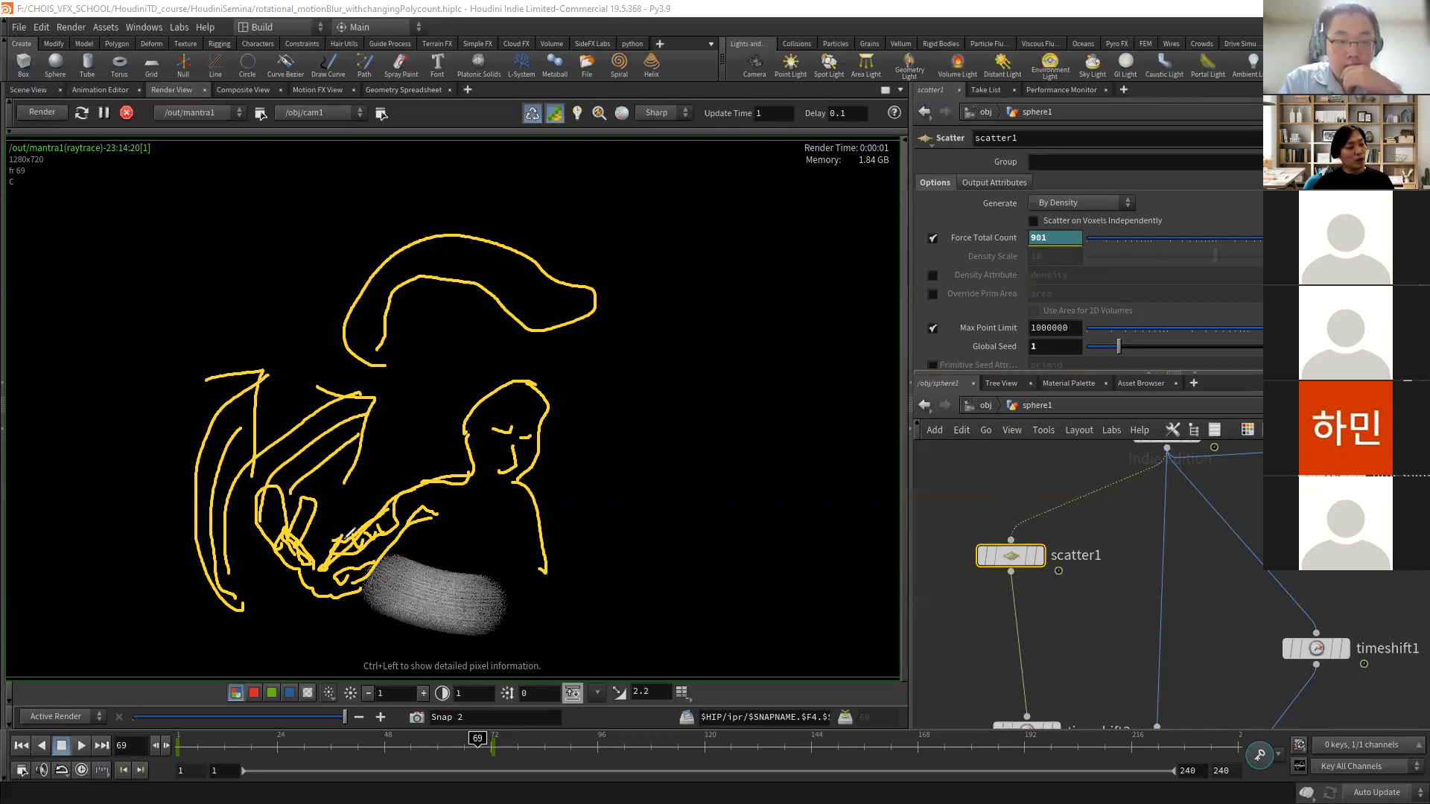
pyautogui.moveTo(230, 432)
pyautogui.mouseDown()
pyautogui.moveTo(287, 369)
pyautogui.moveTo(285, 450)
pyautogui.mouseUp()
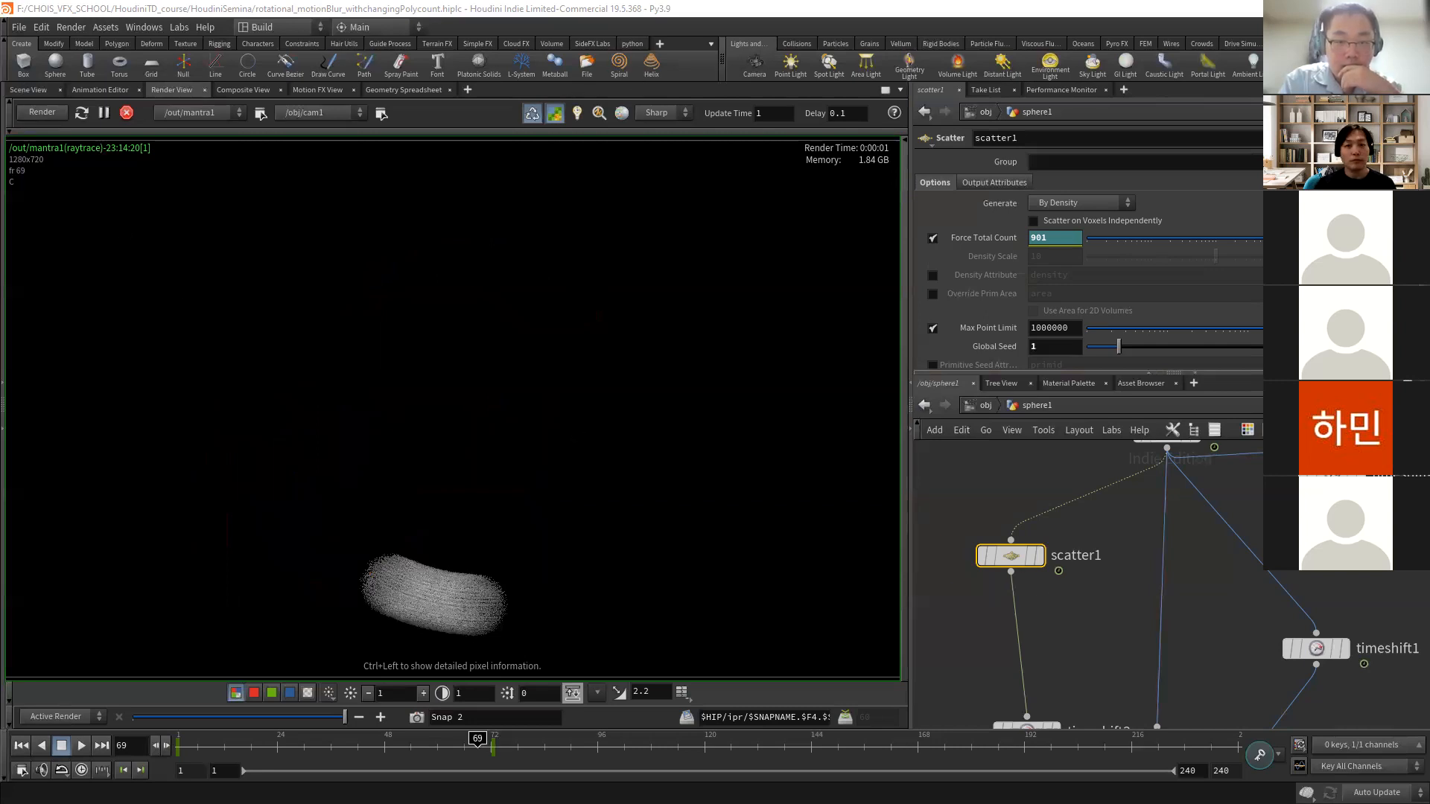
# - Turn off automatic updates for the mantra1 render
pyautogui.click(538, 114)
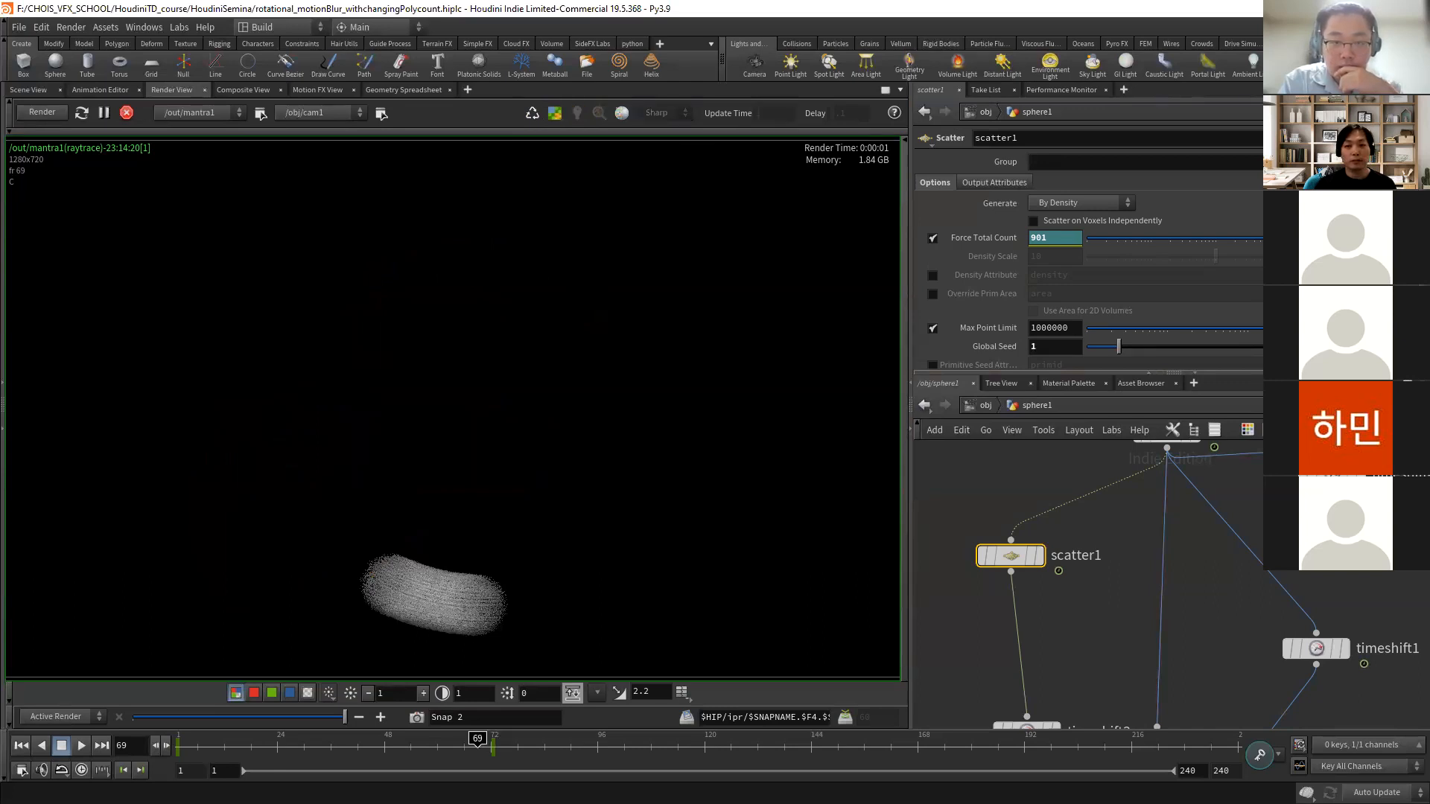
pyautogui.moveTo(239, 297); pyautogui.dragTo(236, 360)
pyautogui.moveTo(432, 290); pyautogui.dragTo(433, 349)
pyautogui.moveTo(644, 280); pyautogui.dragTo(640, 344)
pyautogui.moveTo(869, 281); pyautogui.dragTo(869, 348)
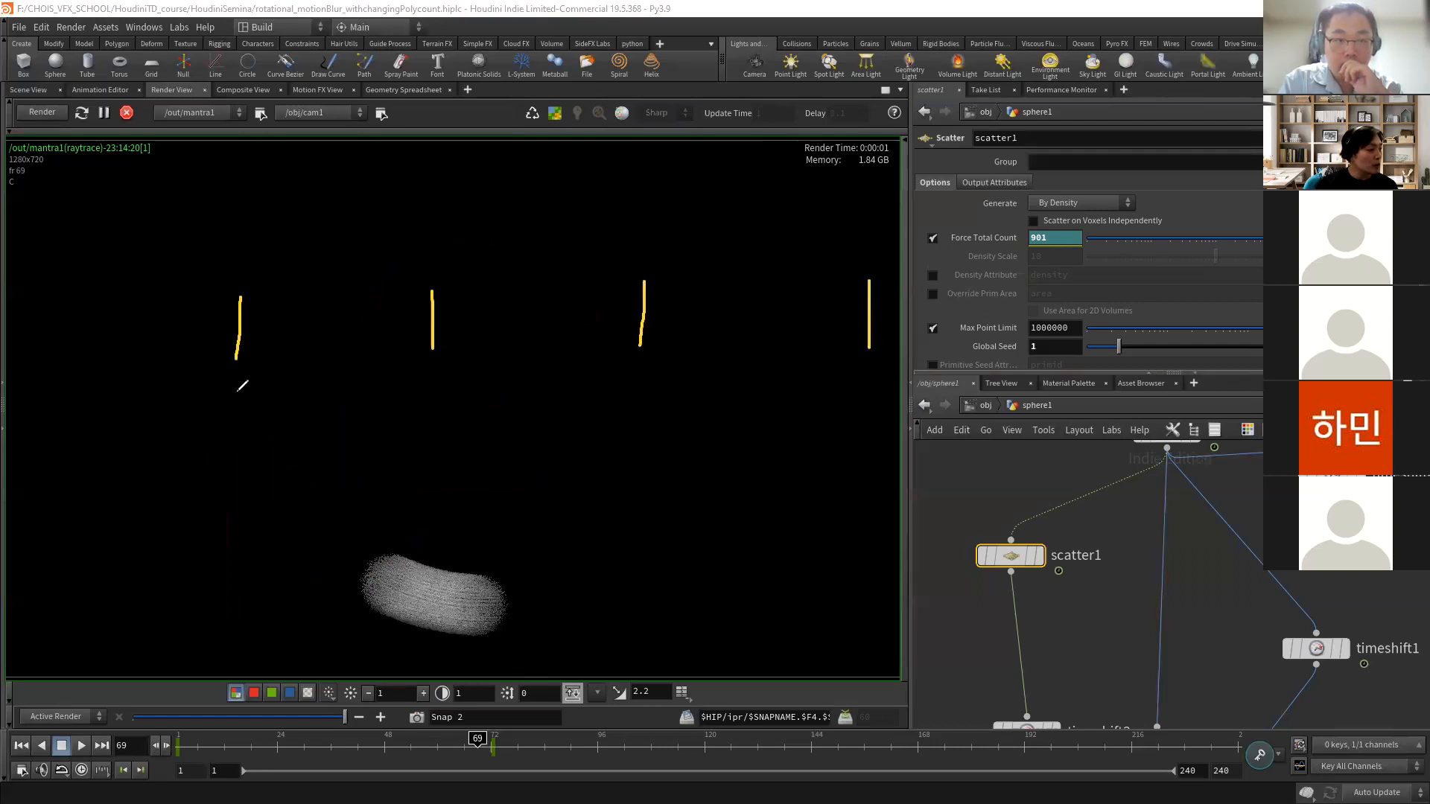
# - Handwrite the frame numbers 0, 1, 2 and 3 in yellow beneath the four tall timeline marks
pyautogui.moveTo(226, 402); pyautogui.dragTo(240, 406)
pyautogui.moveTo(434, 388); pyautogui.dragTo(434, 413)
pyautogui.moveTo(636, 388); pyautogui.dragTo(655, 418)
pyautogui.moveTo(848, 386)
pyautogui.mouseDown()
pyautogui.moveTo(873, 411)
pyautogui.moveTo(843, 421)
pyautogui.mouseUp()
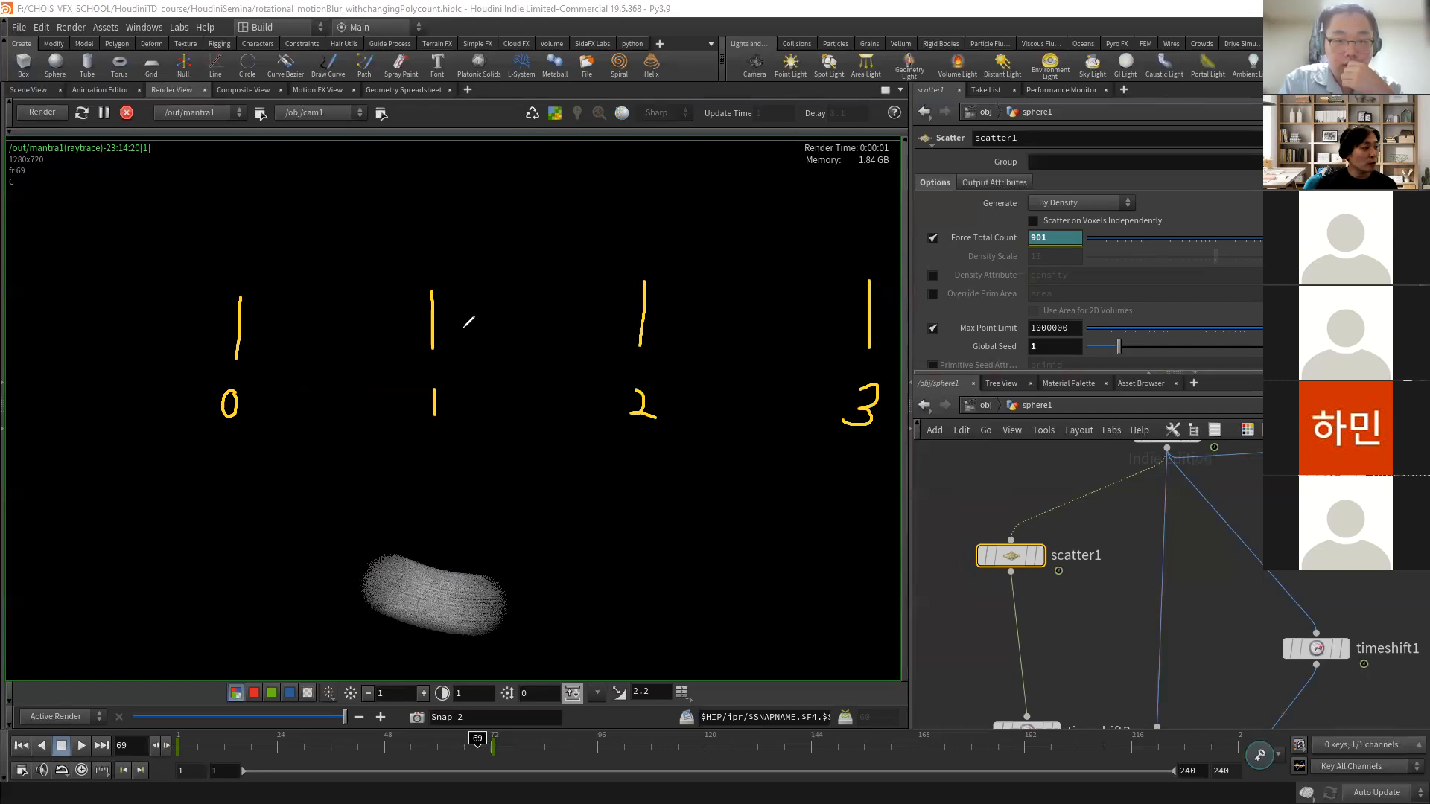
# - Draw short green subframe ticks between the yellow frame marks and just past frame 3
pyautogui.moveTo(468, 303)
pyautogui.mouseDown()
pyautogui.moveTo(469, 325)
pyautogui.moveTo(601, 327)
pyautogui.mouseUp()
pyautogui.moveTo(390, 312)
pyautogui.mouseDown()
pyautogui.moveTo(391, 336)
pyautogui.moveTo(342, 336)
pyautogui.moveTo(289, 310)
pyautogui.mouseUp()
pyautogui.moveTo(689, 301)
pyautogui.mouseDown()
pyautogui.moveTo(686, 325)
pyautogui.moveTo(895, 330)
pyautogui.mouseUp()
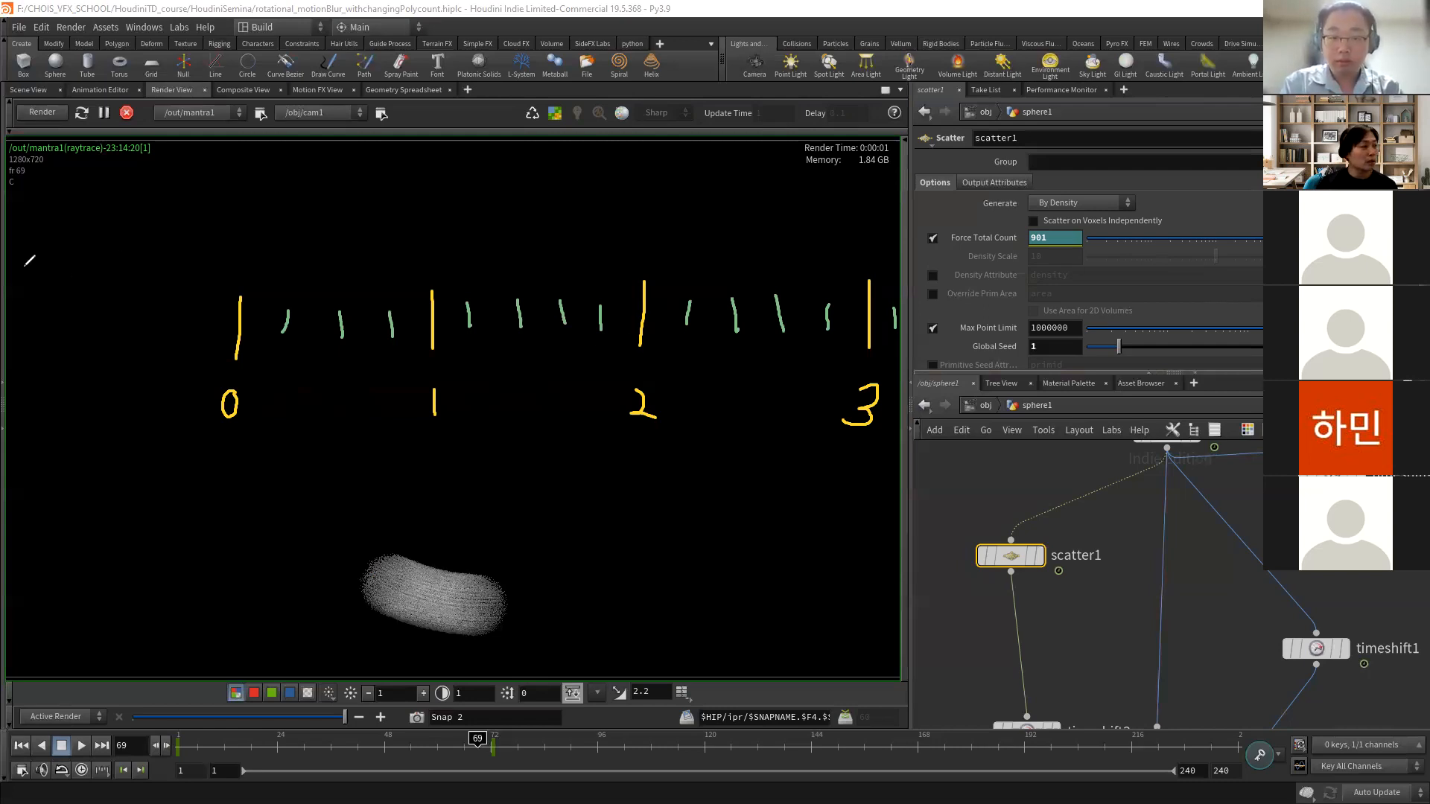
# - Write the point counts 1000, 950, 940 and 930 in red above frames 0, 1, 2 and 3
pyautogui.moveTo(182, 251)
pyautogui.mouseDown()
pyautogui.moveTo(179, 270)
pyautogui.moveTo(260, 256)
pyautogui.mouseUp()
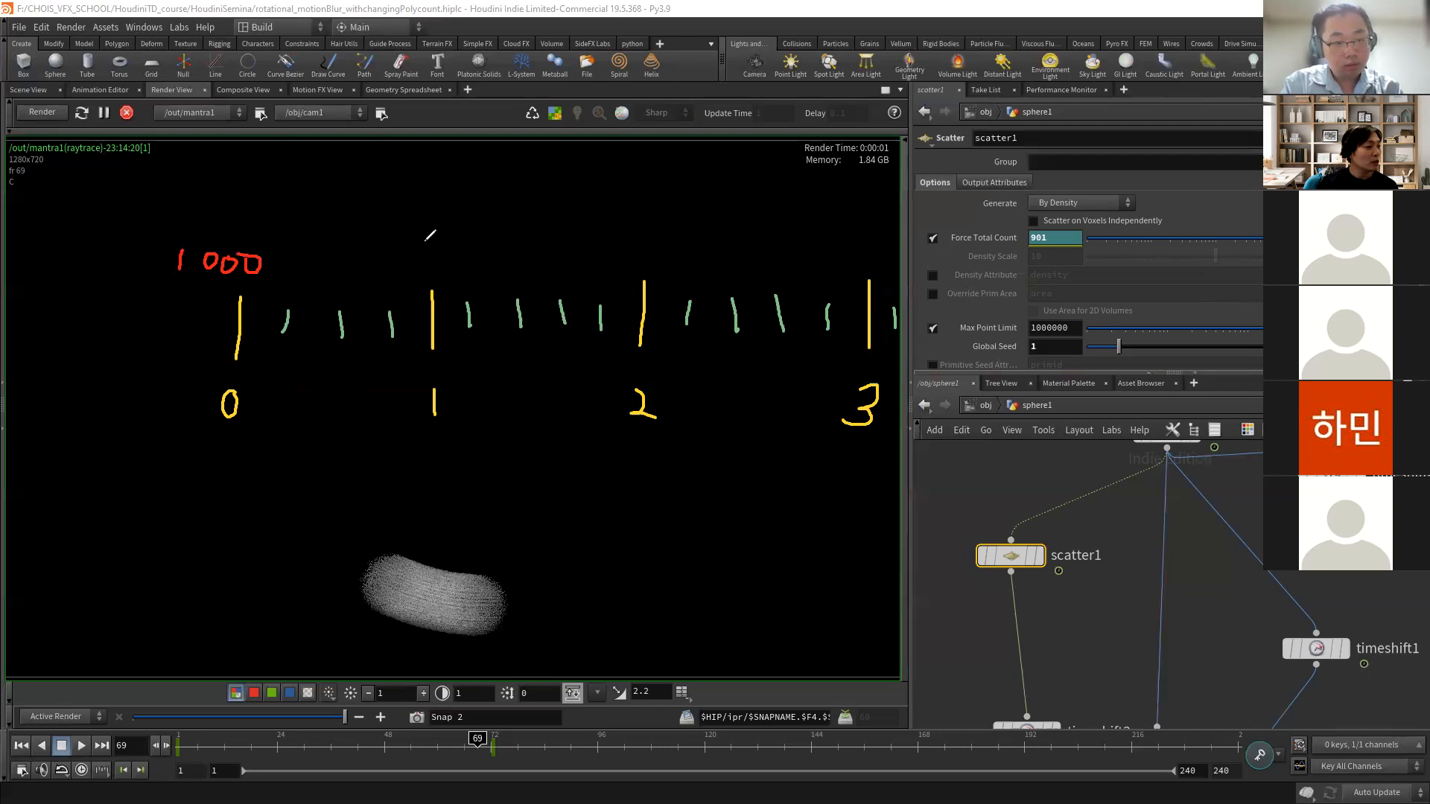
pyautogui.moveTo(420, 248)
pyautogui.mouseDown()
pyautogui.moveTo(408, 263)
pyautogui.moveTo(422, 279)
pyautogui.moveTo(432, 256)
pyautogui.moveTo(429, 278)
pyautogui.mouseUp()
pyautogui.moveTo(435, 246); pyautogui.dragTo(469, 251)
pyautogui.moveTo(634, 246)
pyautogui.mouseDown()
pyautogui.moveTo(620, 260)
pyautogui.moveTo(636, 271)
pyautogui.moveTo(680, 259)
pyautogui.mouseUp()
pyautogui.moveTo(863, 244)
pyautogui.mouseDown()
pyautogui.moveTo(845, 243)
pyautogui.moveTo(856, 270)
pyautogui.moveTo(898, 252)
pyautogui.mouseUp()
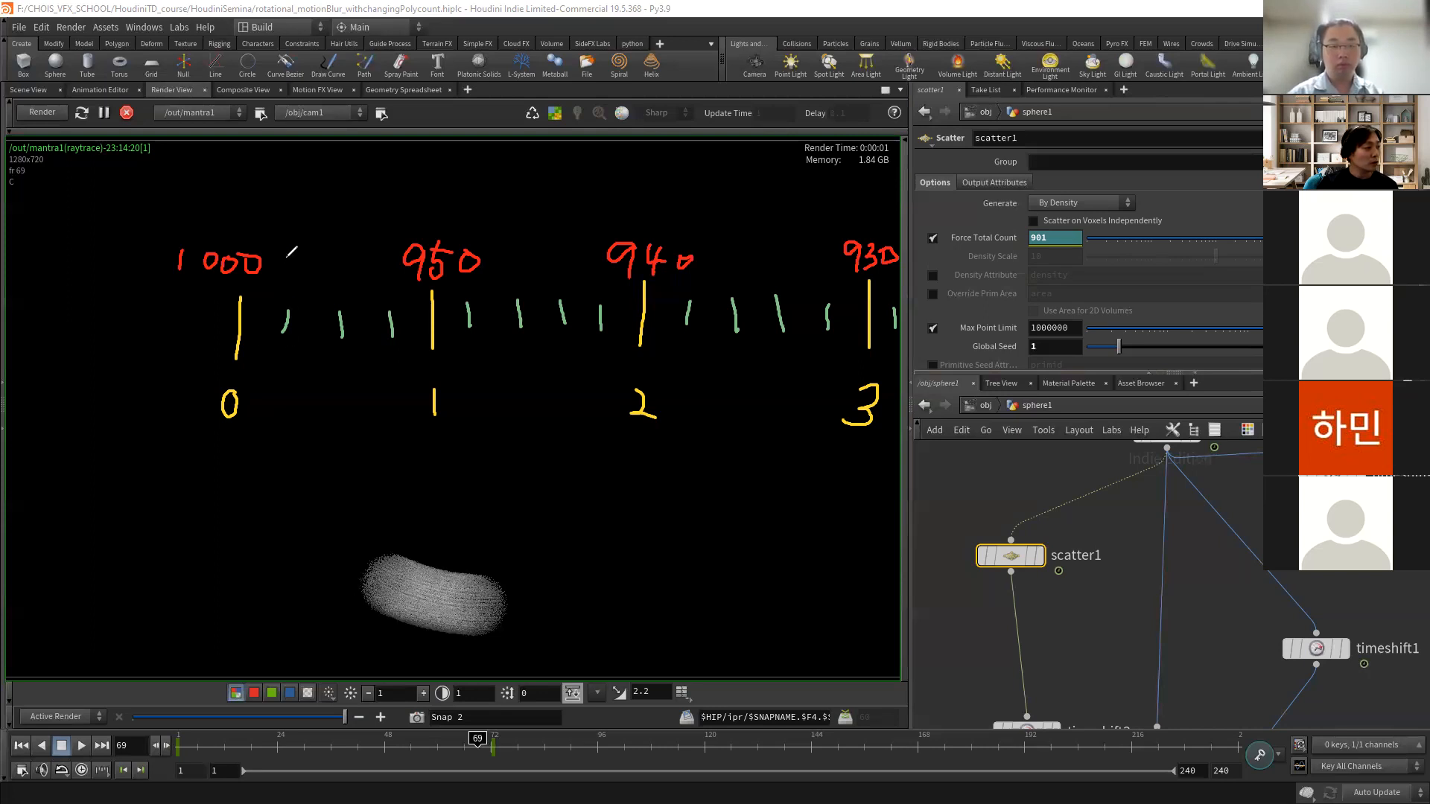
# - Add in-between point counts after 1000 and 950, and mark frame 0 and the subframes around frame 1 with red strokes
pyautogui.moveTo(286, 254)
pyautogui.mouseDown()
pyautogui.moveTo(306, 252)
pyautogui.moveTo(324, 285)
pyautogui.mouseUp()
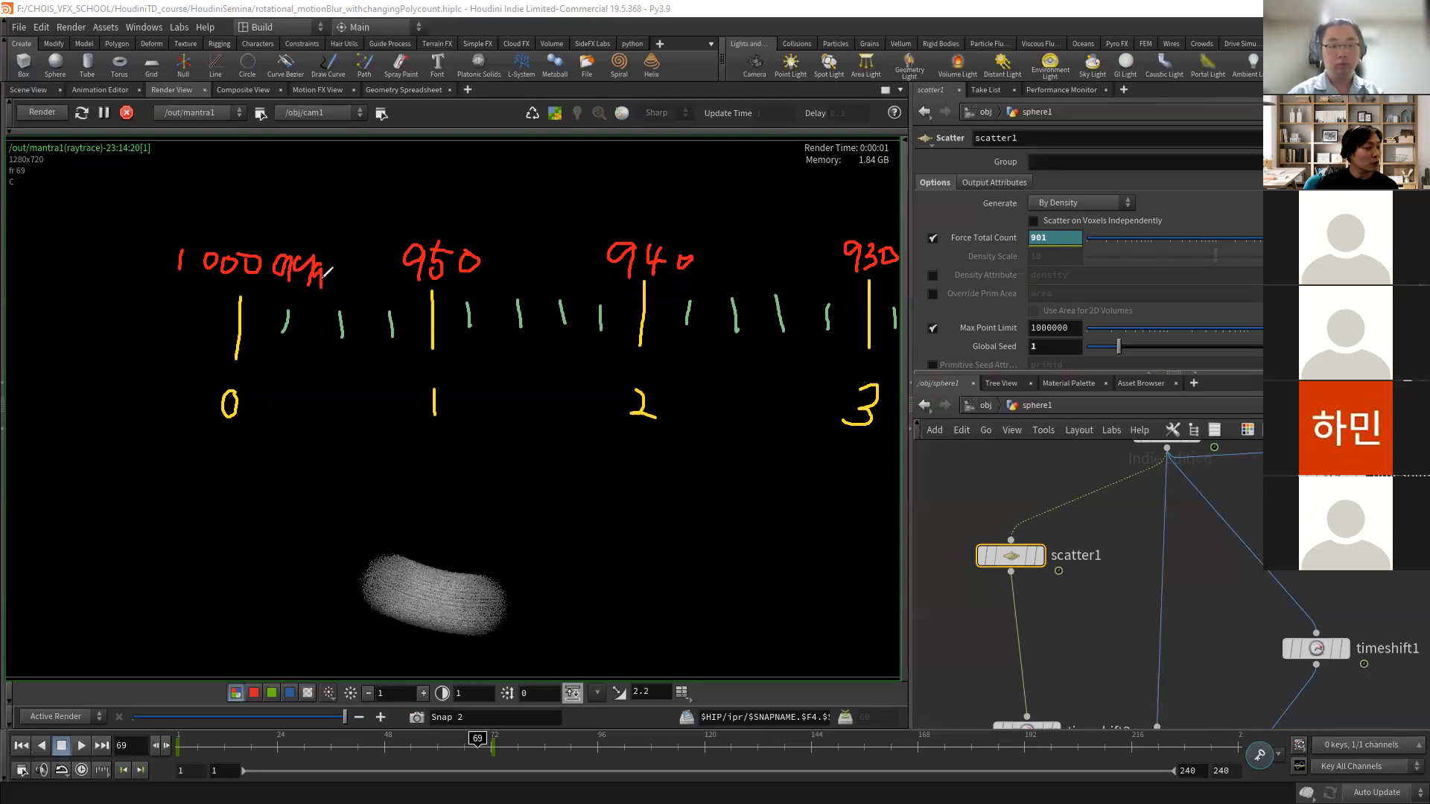
pyautogui.moveTo(506, 252)
pyautogui.mouseDown()
pyautogui.moveTo(504, 274)
pyautogui.moveTo(545, 256)
pyautogui.mouseUp()
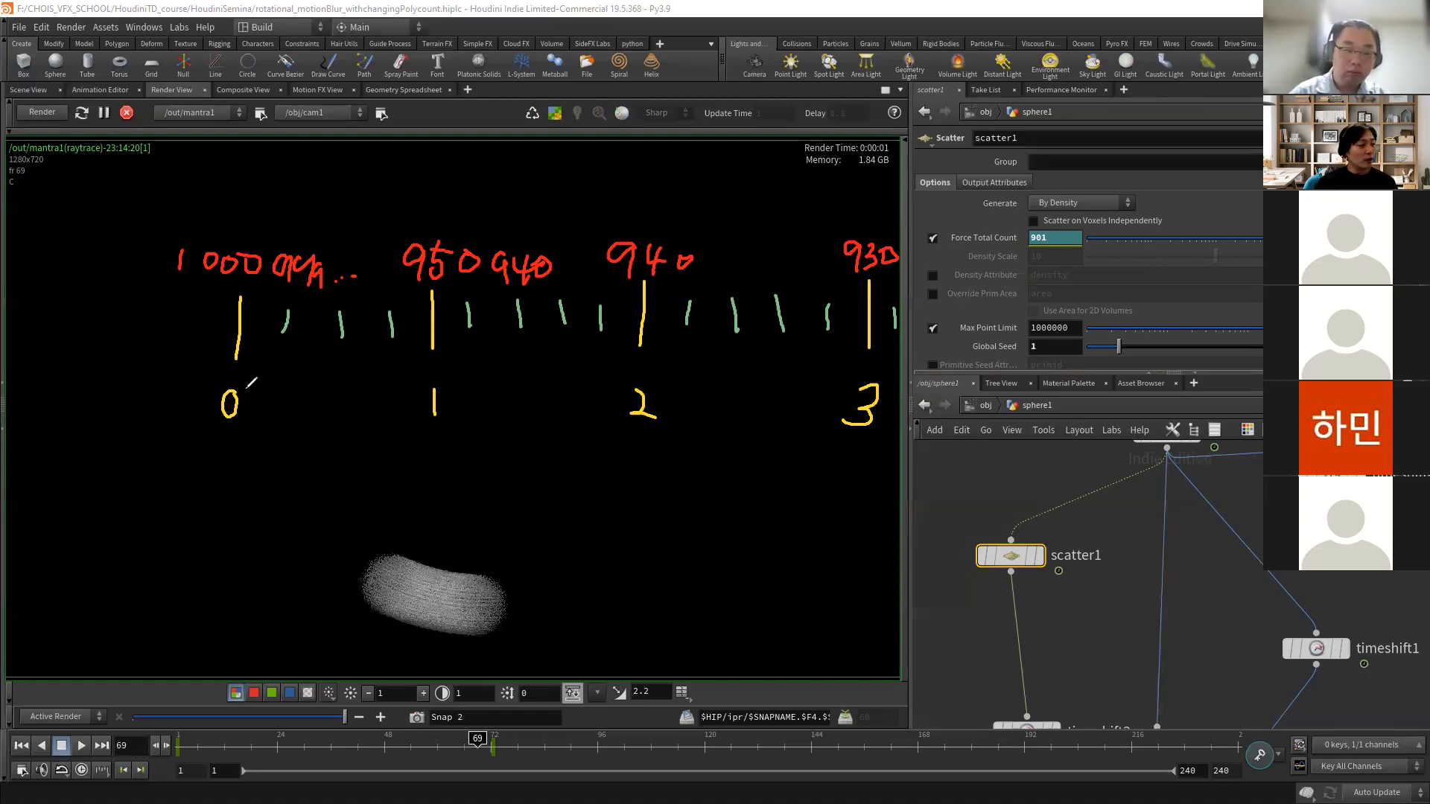
pyautogui.moveTo(224, 457)
pyautogui.mouseDown()
pyautogui.moveTo(271, 464)
pyautogui.moveTo(265, 482)
pyautogui.mouseUp()
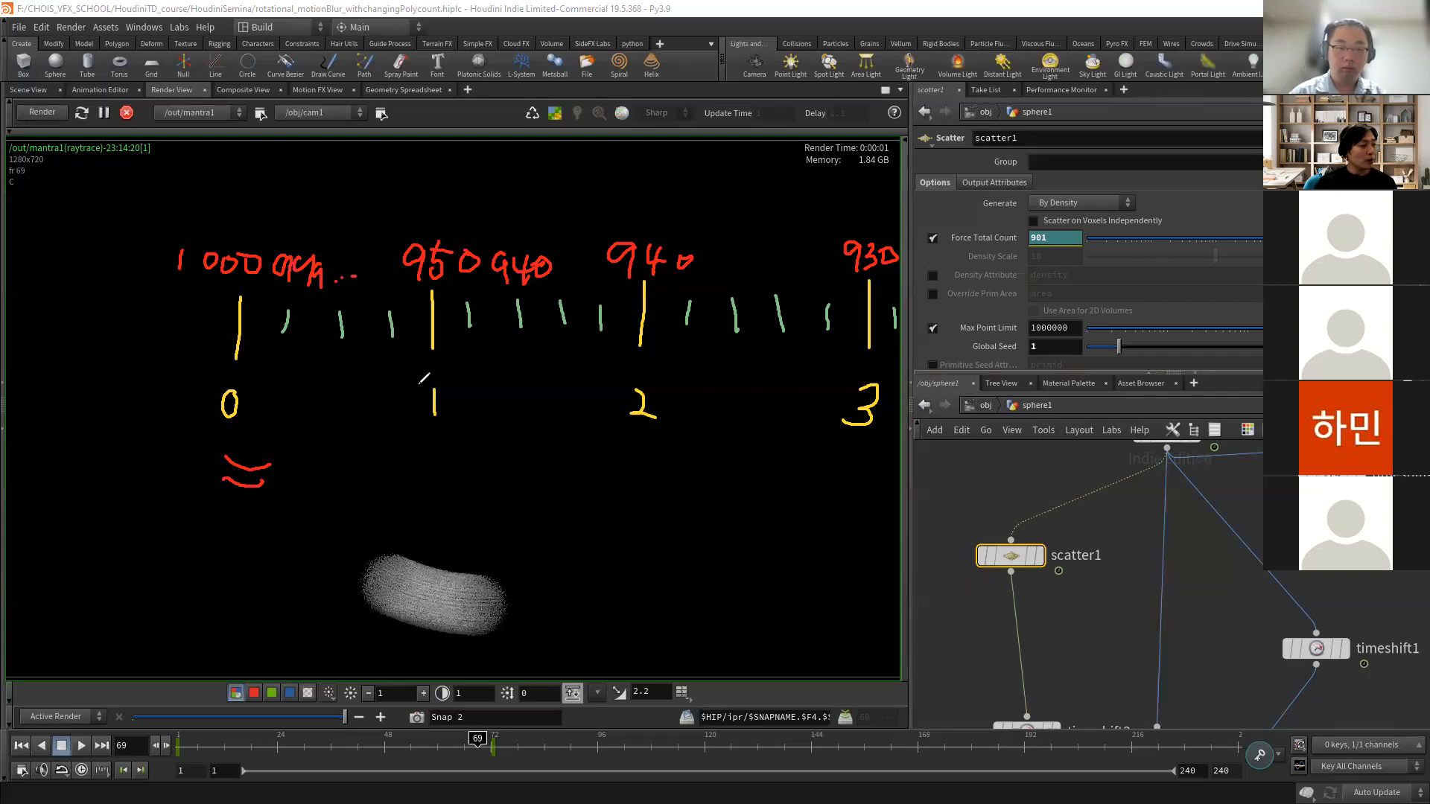
pyautogui.moveTo(398, 348)
pyautogui.mouseDown()
pyautogui.moveTo(450, 381)
pyautogui.moveTo(467, 347)
pyautogui.mouseUp()
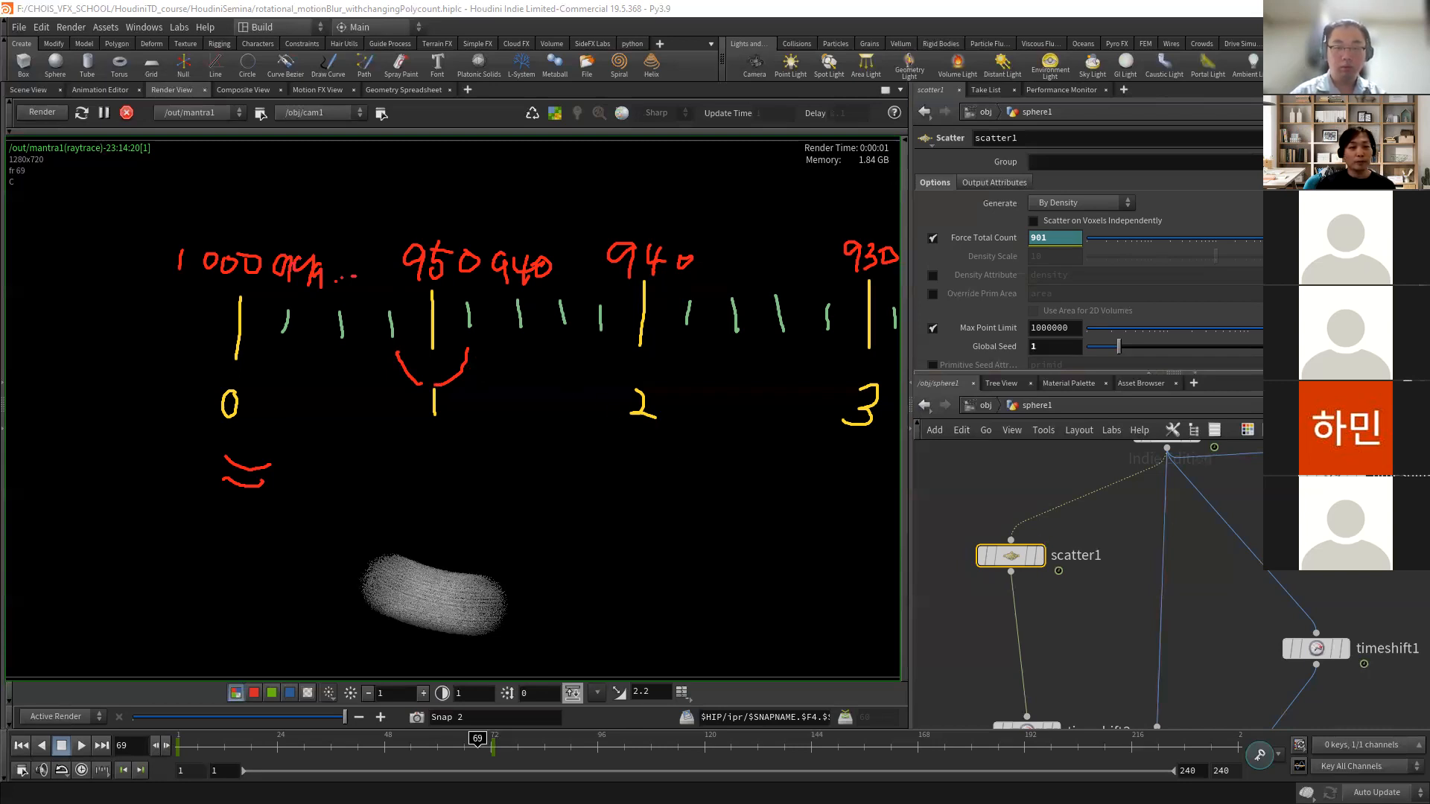
# - Display transform1 and timeshift1 in turn to examine timeshift1's $FF frame expression
pyautogui.moveTo(1209, 603); pyautogui.dragTo(1134, 639, button='middle')
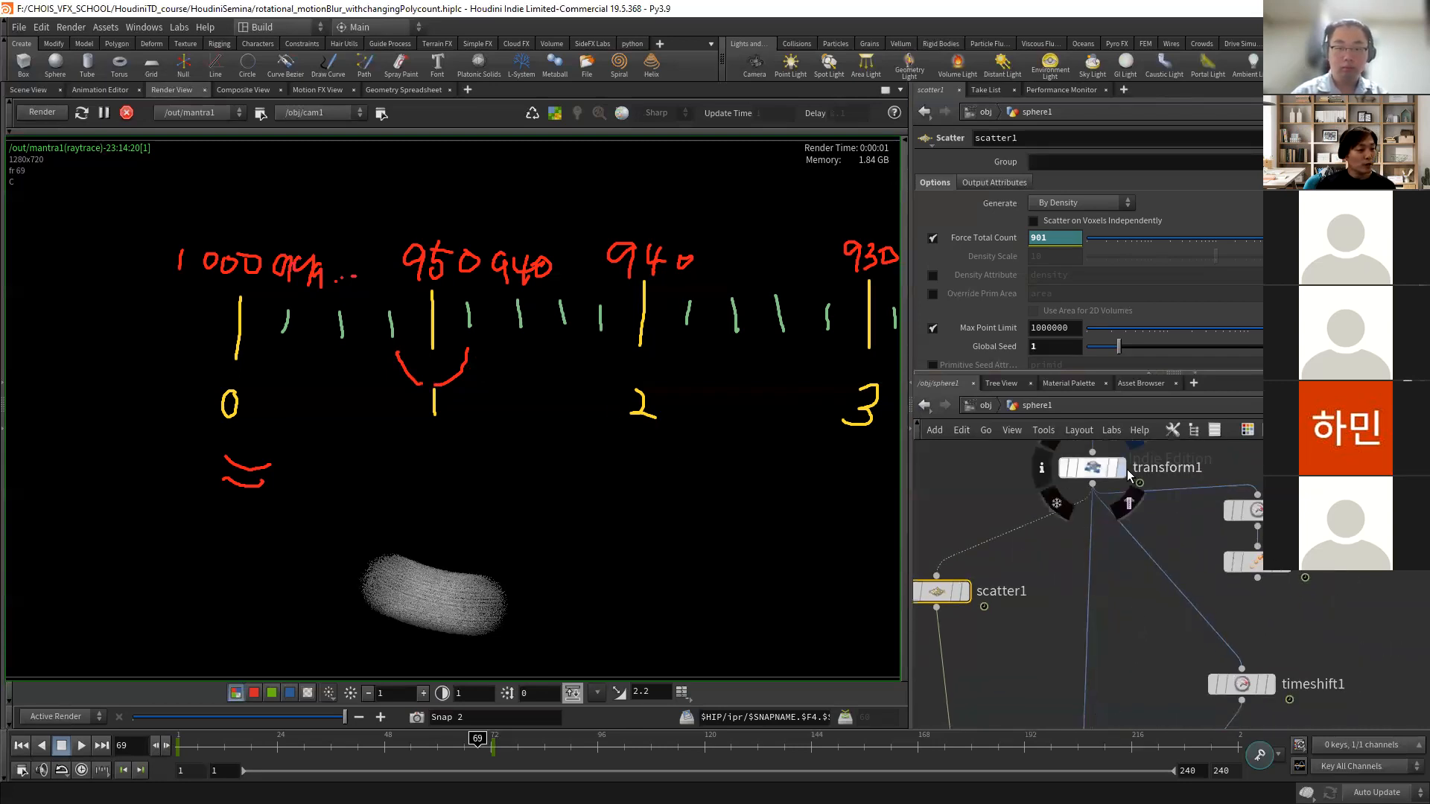
pyautogui.click(1098, 480)
pyautogui.scroll(-3, 1099, 486)
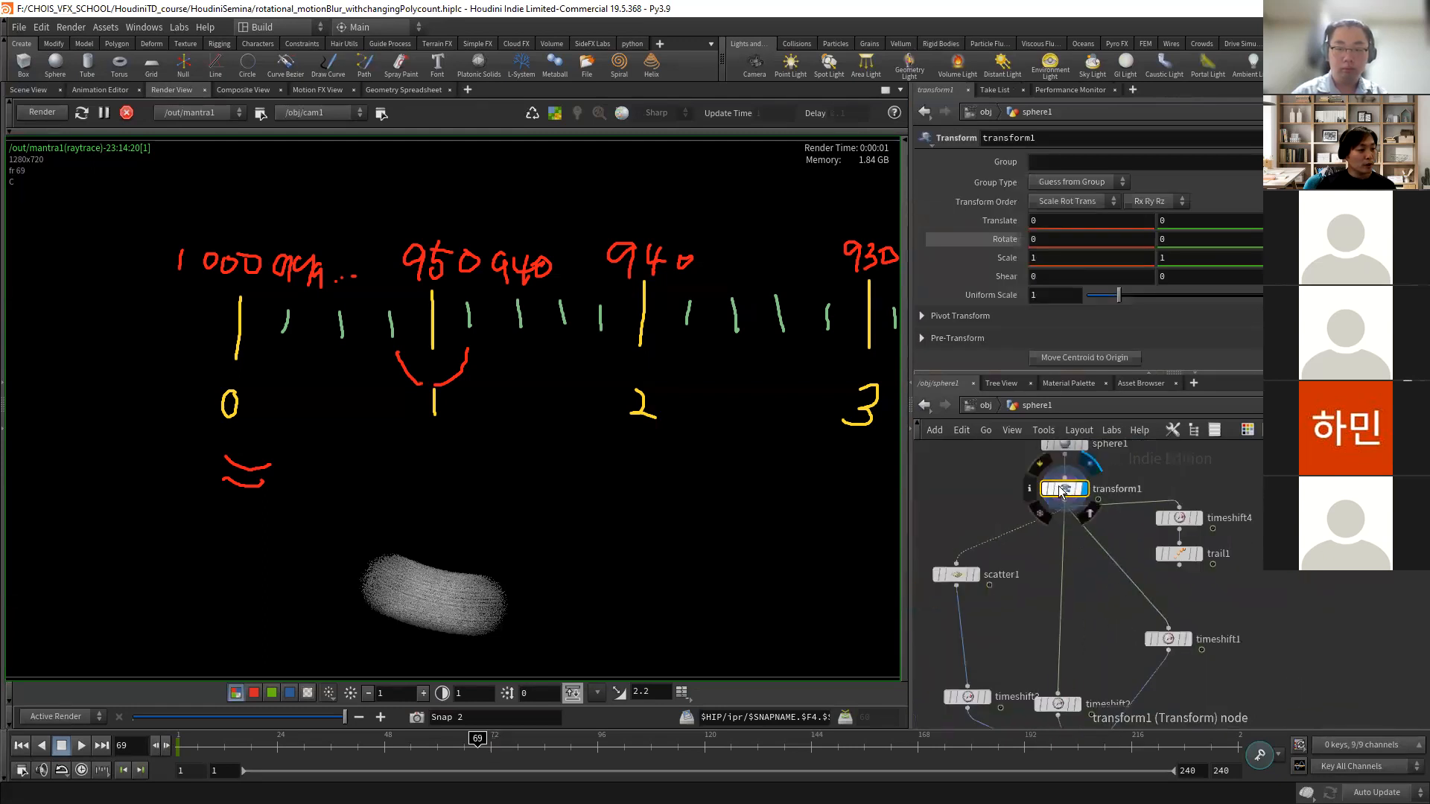
pyautogui.moveTo(1219, 589); pyautogui.dragTo(1223, 510, button='middle')
pyautogui.scroll(3, 1222, 510)
pyautogui.click(1172, 580)
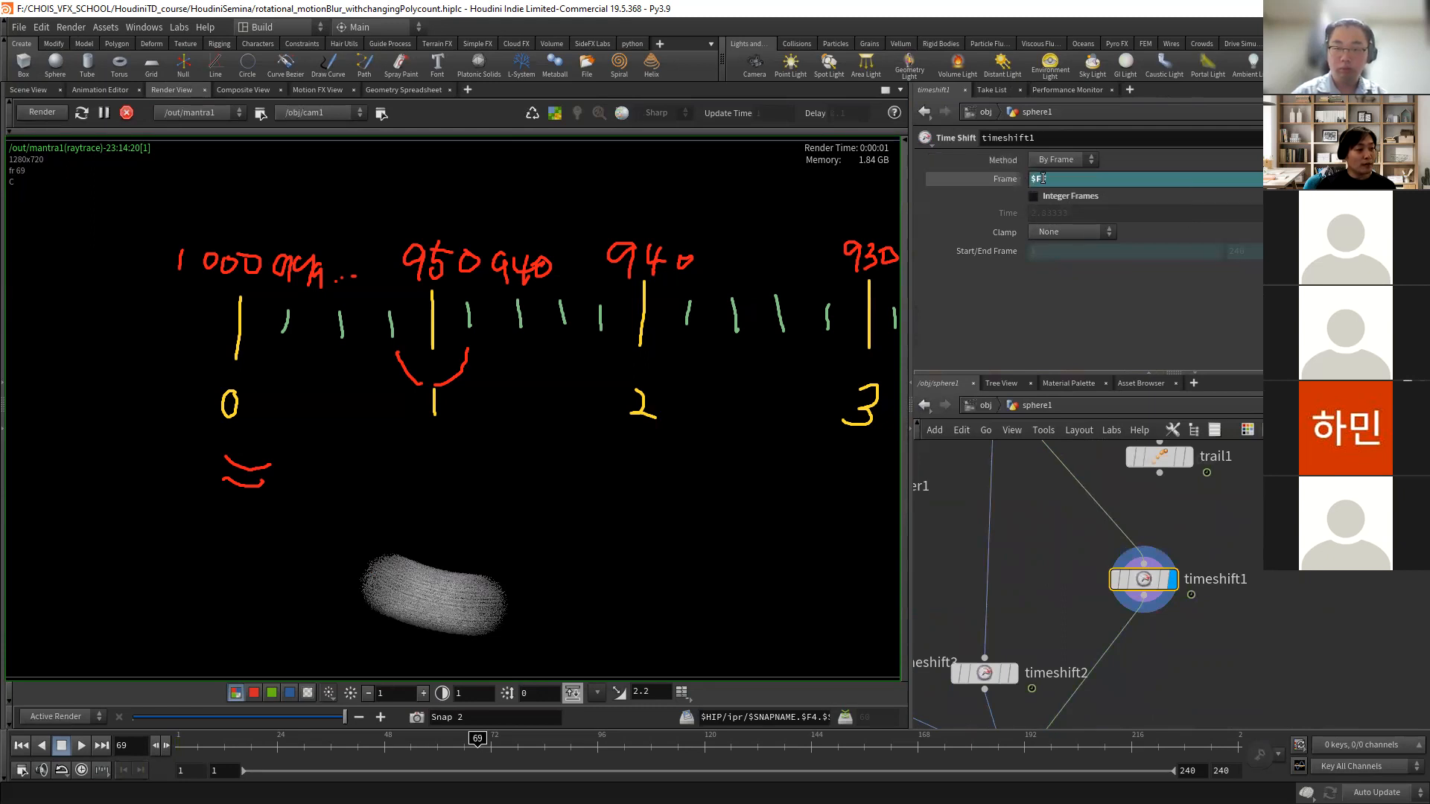
pyautogui.moveTo(1099, 598); pyautogui.dragTo(1150, 736, button='middle')
pyautogui.moveTo(1083, 650); pyautogui.dragTo(1046, 506, button='middle')
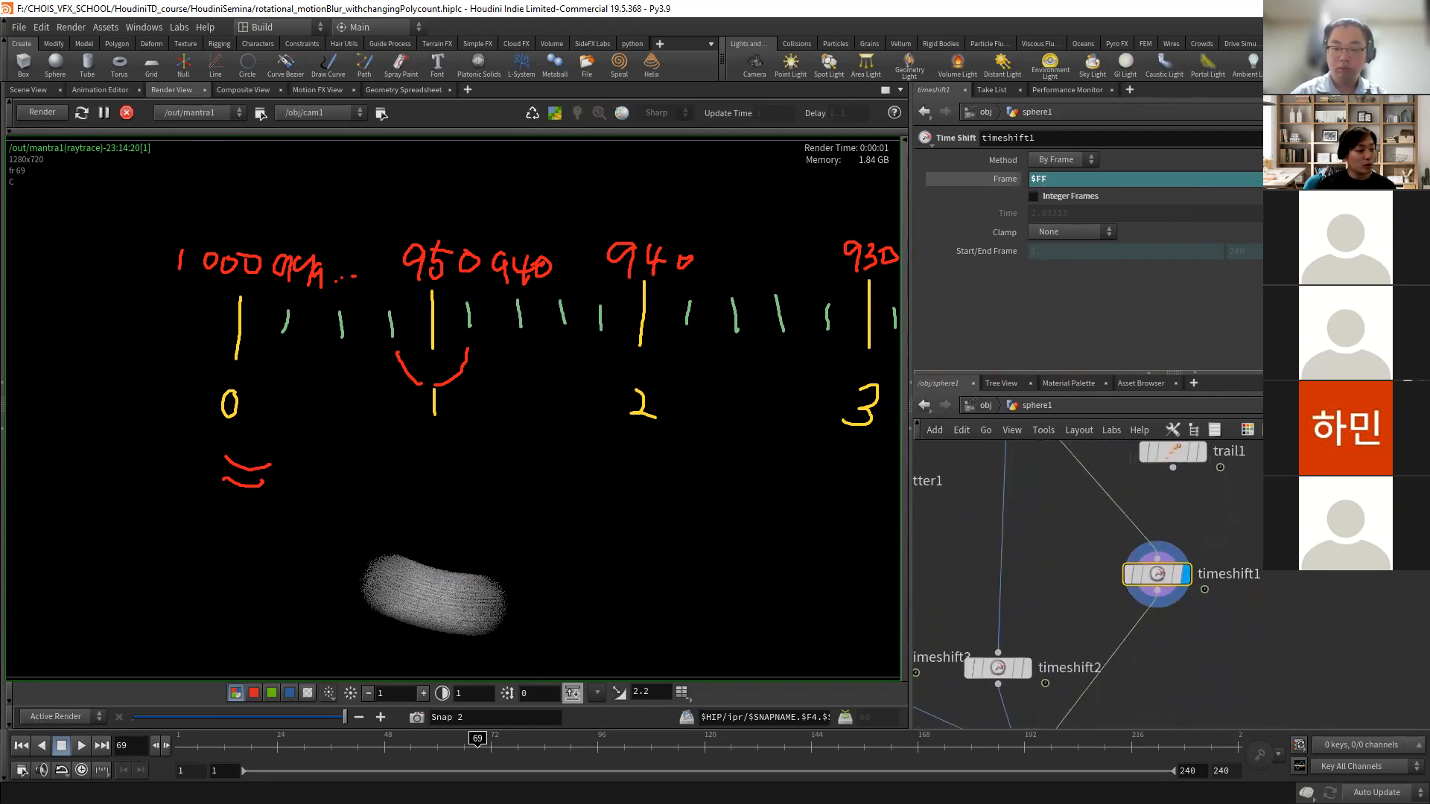
# - Turn off Integer Frame Values in the global animation options and show transform1 in the Scene View
pyautogui.click(22, 770)
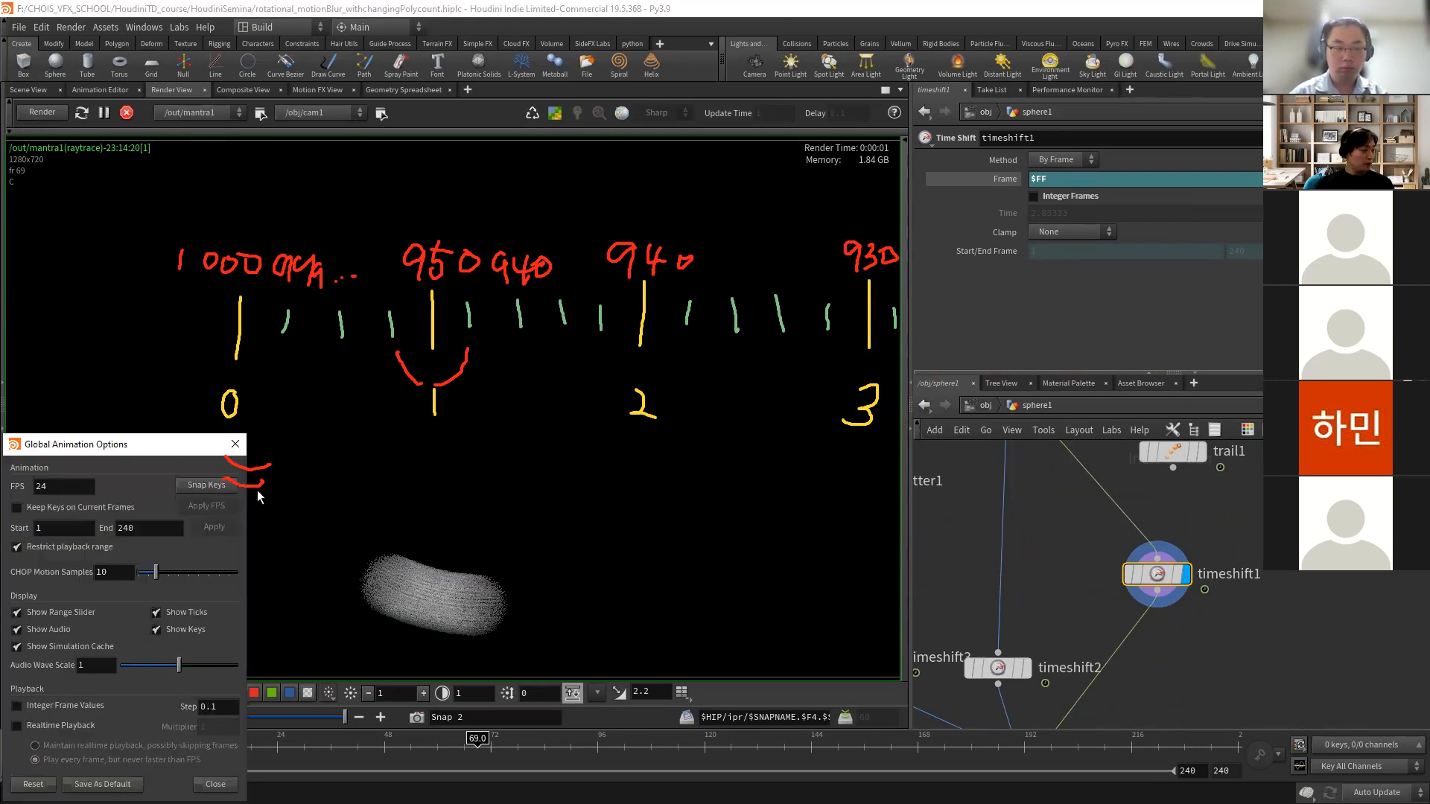
pyautogui.click(235, 444)
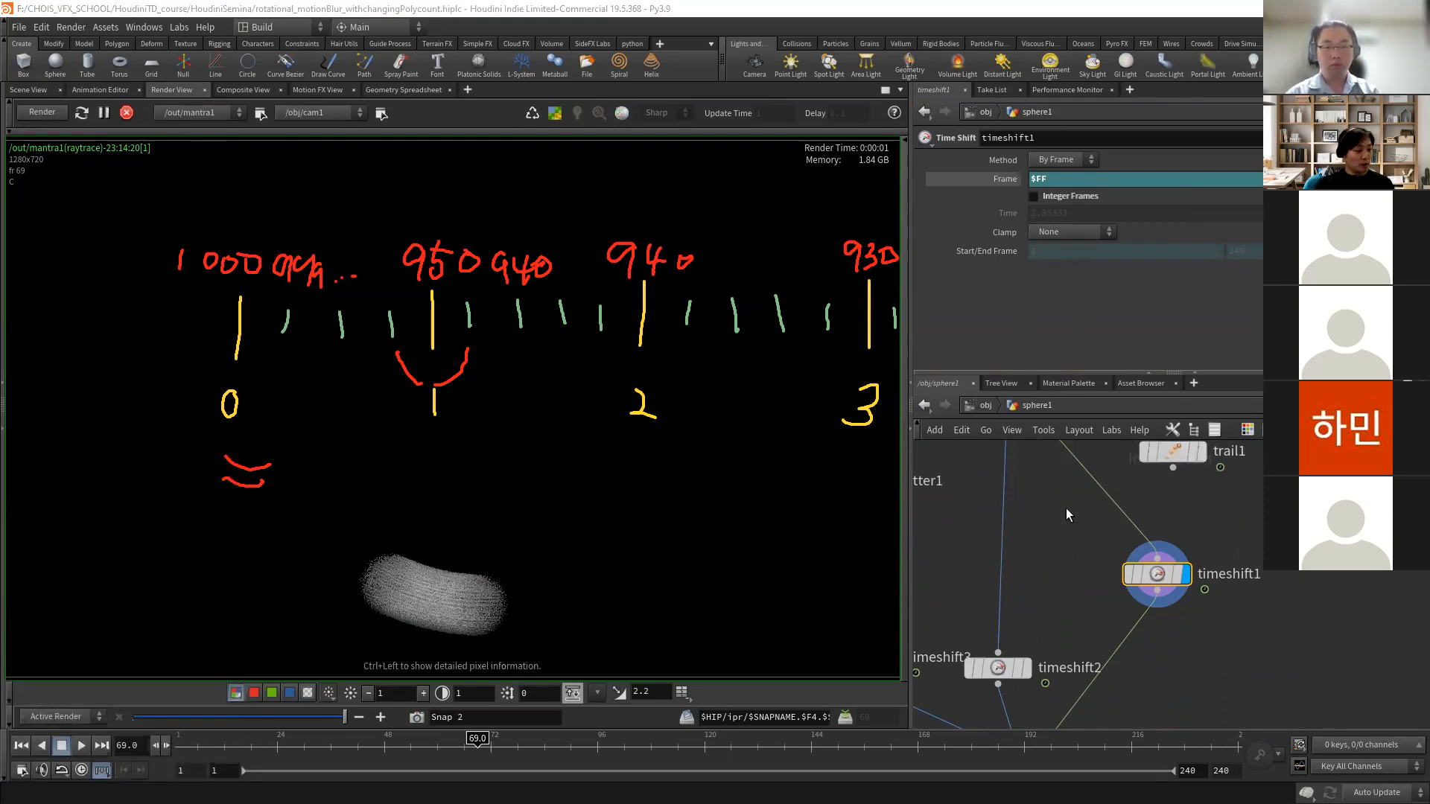
pyautogui.moveTo(1051, 540); pyautogui.dragTo(1108, 656, button='middle')
pyautogui.scroll(-2, 1108, 627)
pyautogui.click(1097, 523)
pyautogui.click(1083, 521)
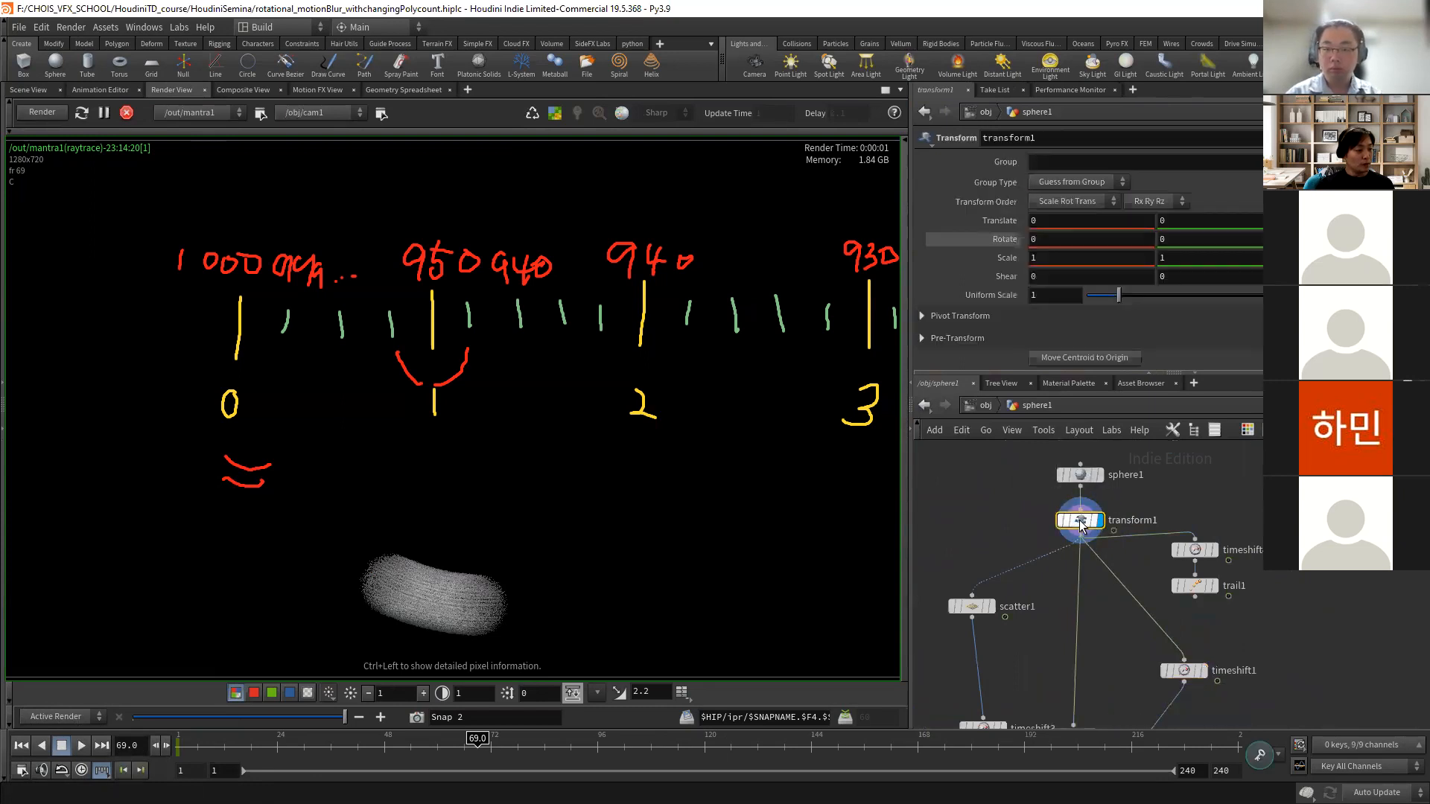
pyautogui.click(29, 90)
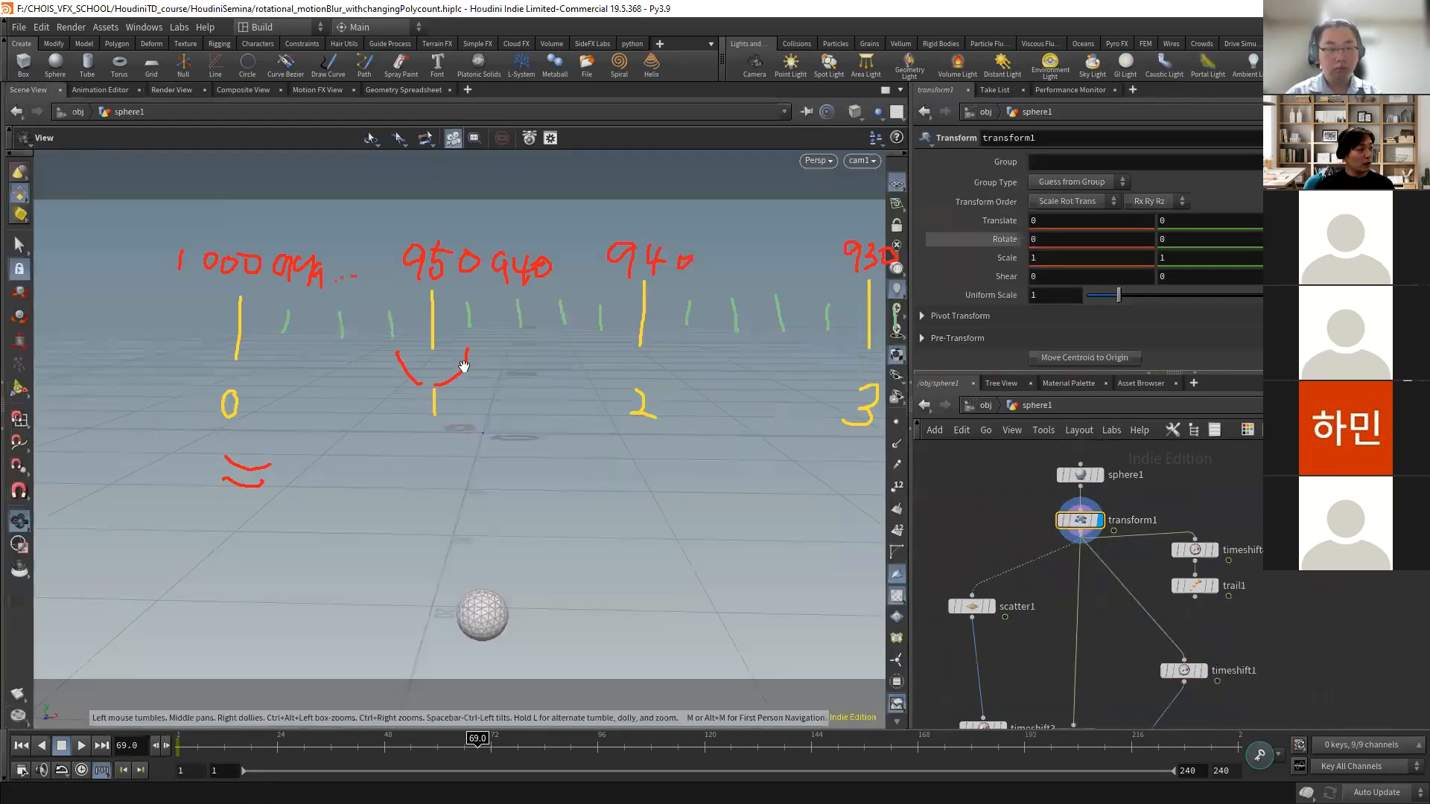
# - Display timeshift2 and step forward in 0.1 increments from frame 69.0 to 69.6, examining its integer-frame motion
pyautogui.moveTo(1077, 652); pyautogui.dragTo(1080, 458, button='middle')
pyautogui.click(1081, 541)
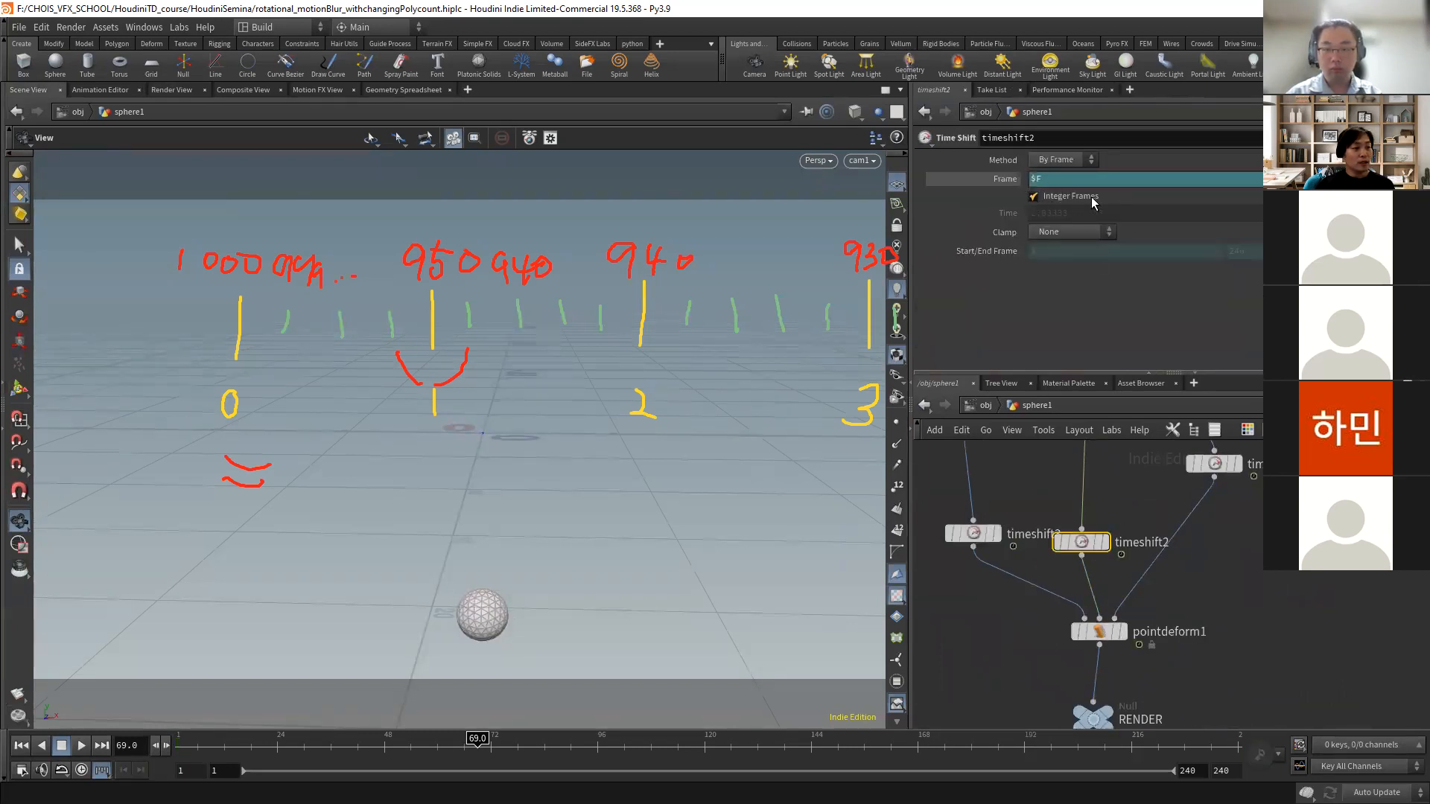
pyautogui.click(1104, 542)
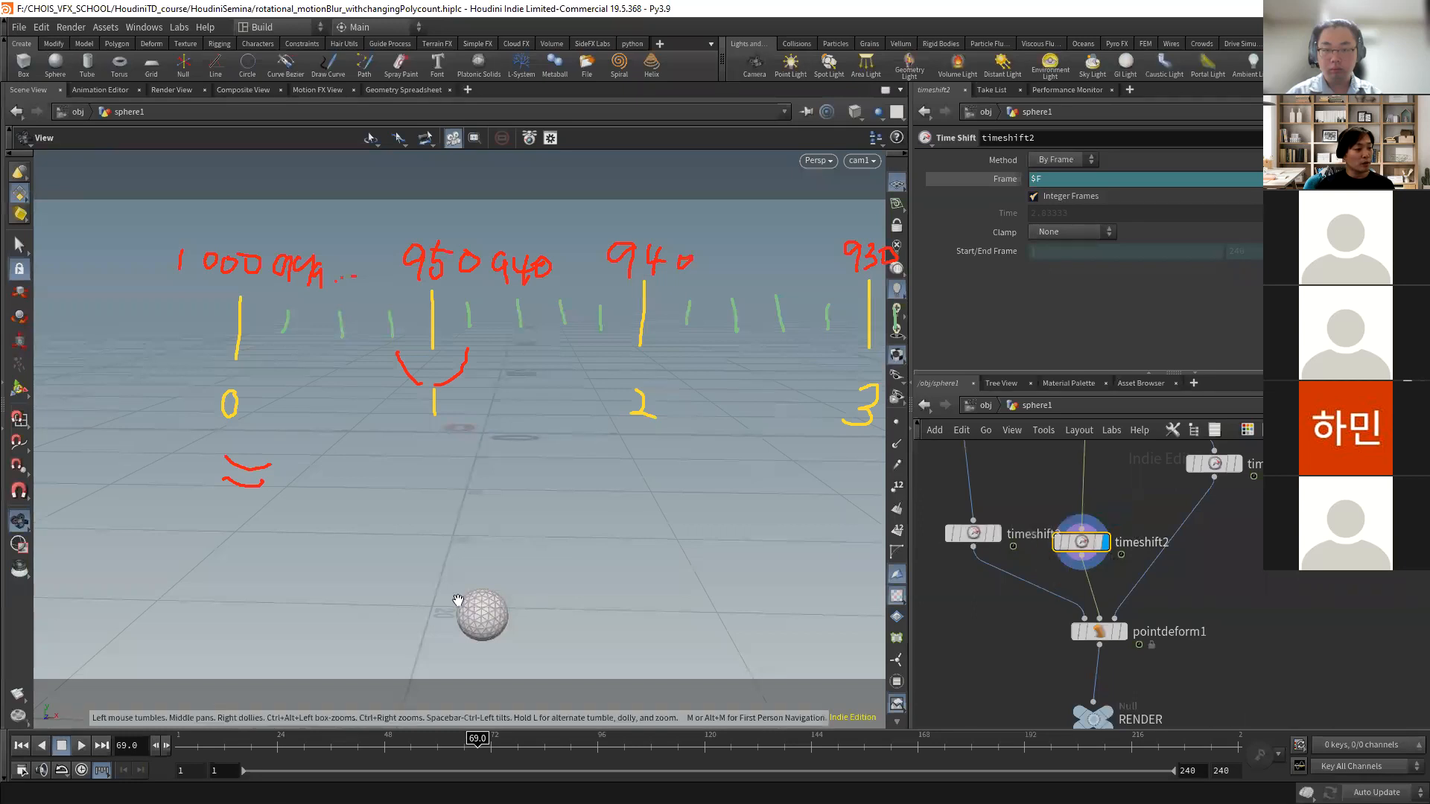
pyautogui.click(166, 747)
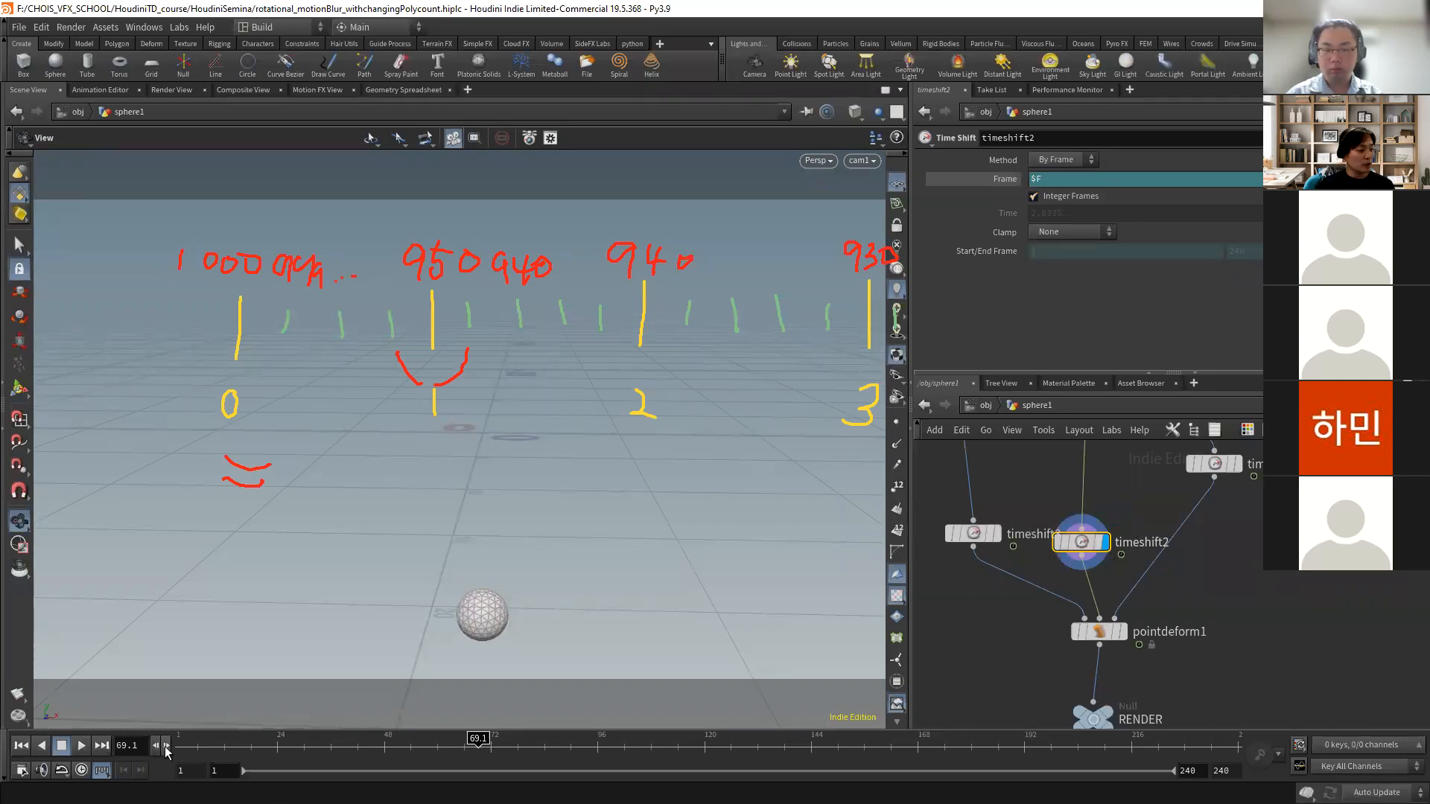
pyautogui.click(166, 750)
pyautogui.click(166, 751)
pyautogui.click(166, 751)
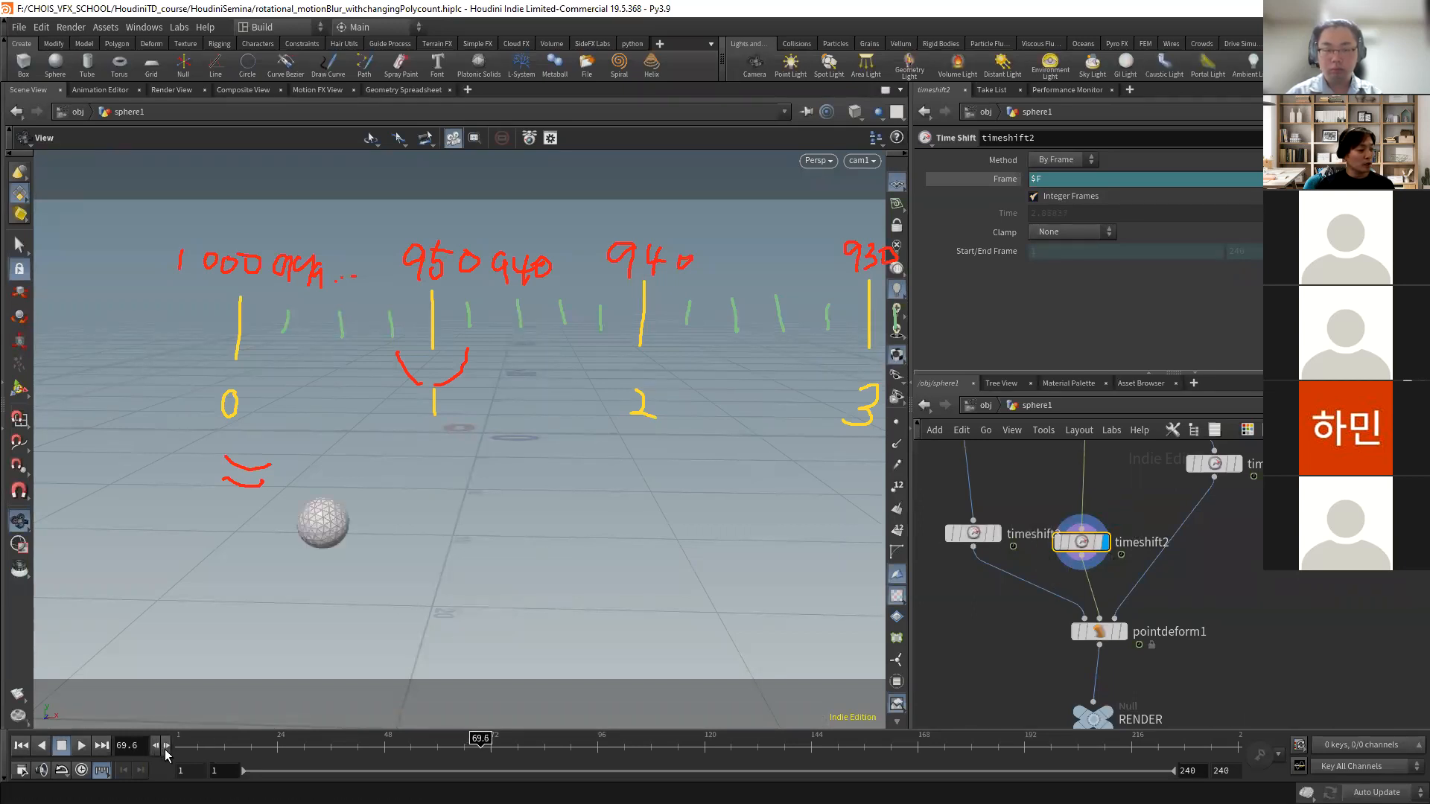
# - Display timeshift1 and step through subframes from 69.6 past 70 and back to 70.1, examining its subframe motion
pyautogui.click(1213, 463)
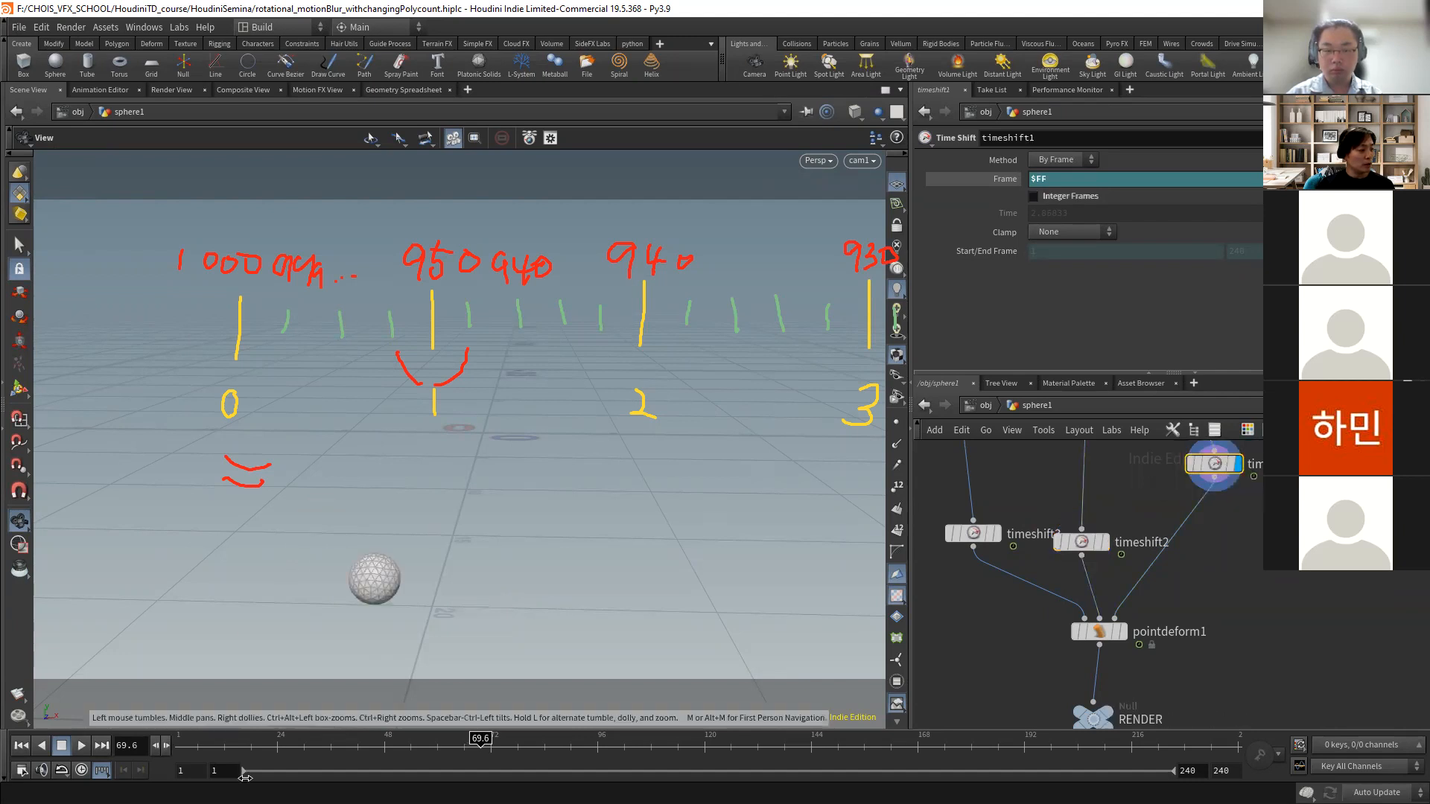
pyautogui.click(166, 749)
pyautogui.click(167, 749)
pyautogui.click(166, 749)
pyautogui.click(167, 749)
pyautogui.click(167, 749)
pyautogui.click(167, 749)
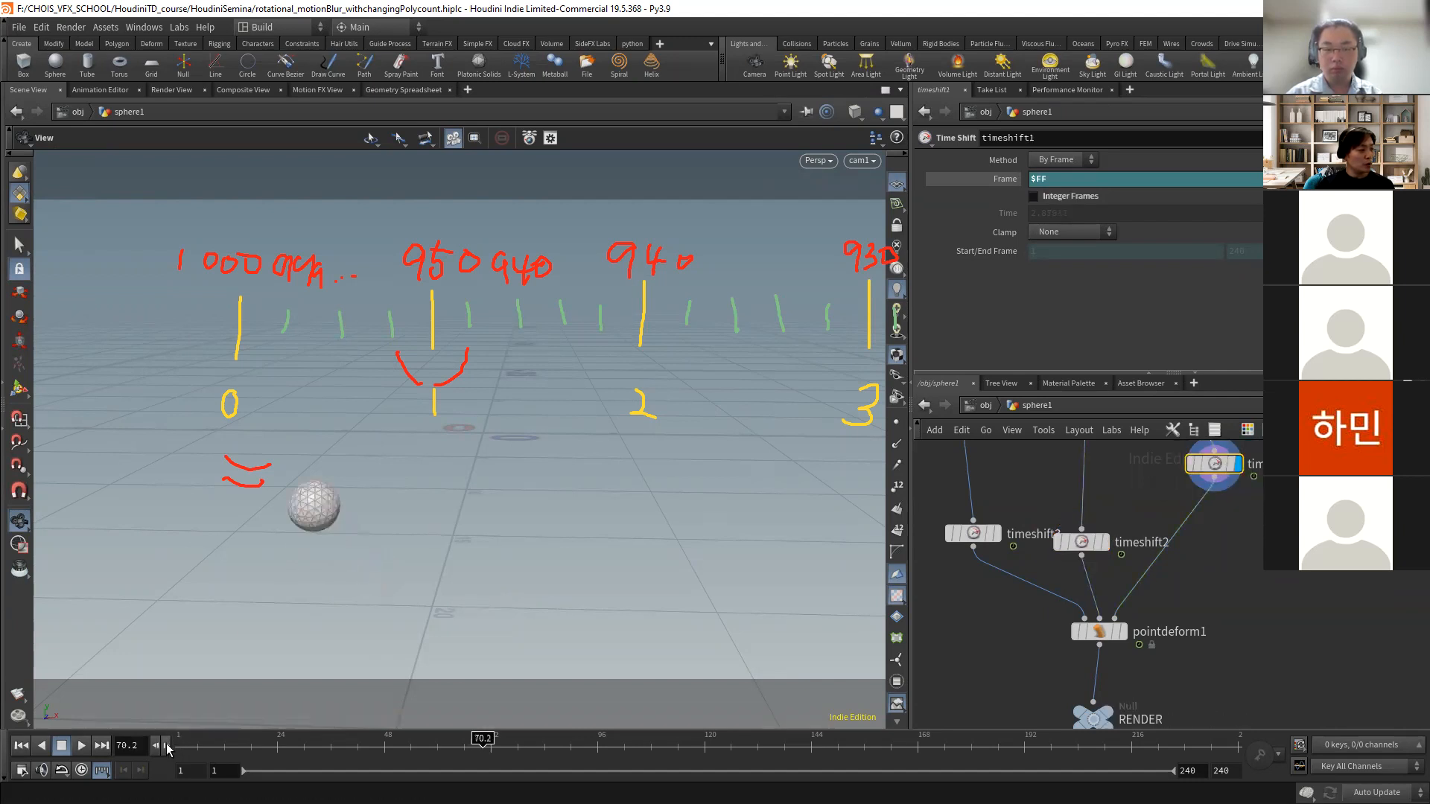
pyautogui.click(167, 749)
pyautogui.click(167, 749)
pyautogui.click(158, 747)
pyautogui.click(158, 748)
pyautogui.click(158, 748)
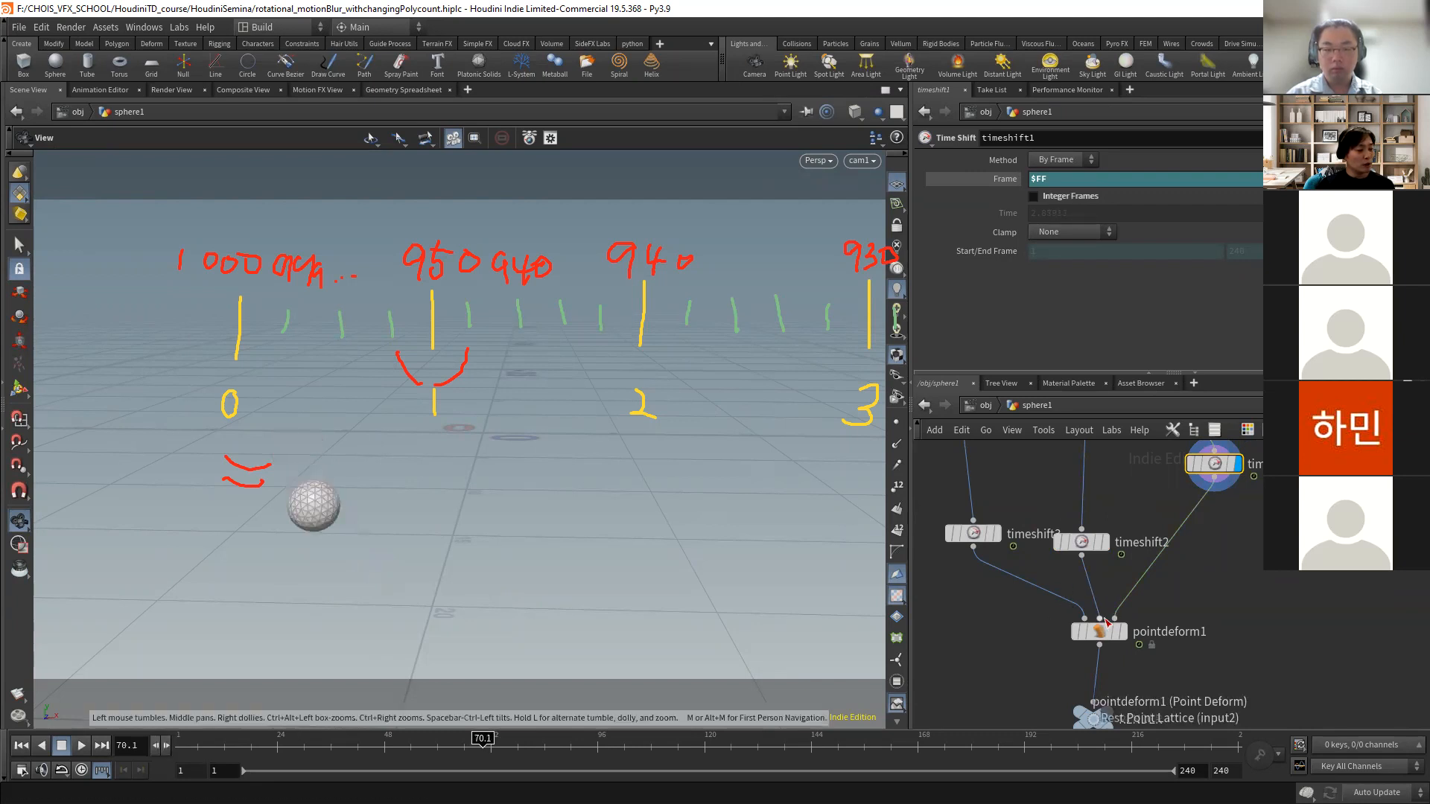
# - Alternate the display between timeshift2 and timeshift1 at frame 70.1 to compare pointdeform1's rest and deformed lattices
pyautogui.click(1082, 542)
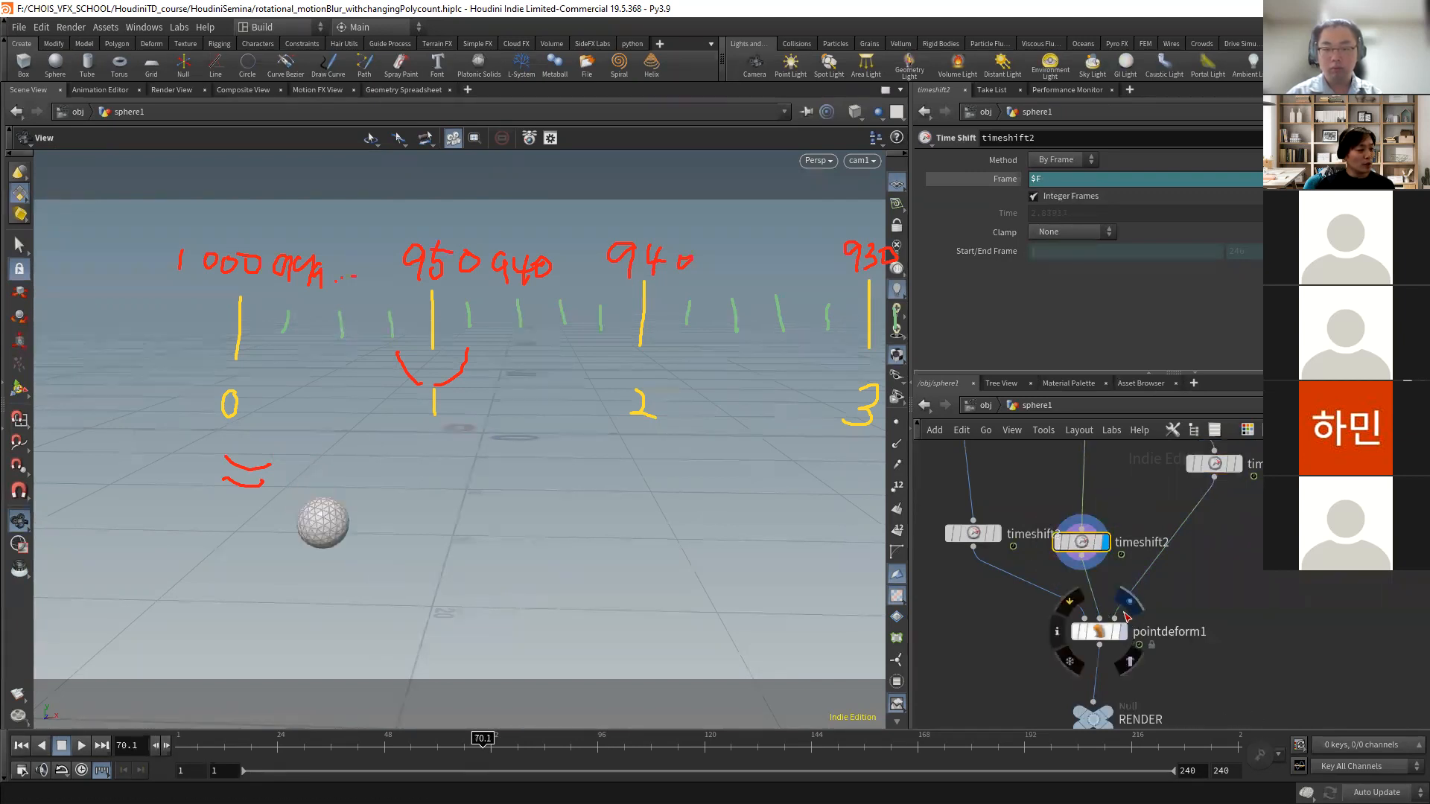
pyautogui.click(1241, 466)
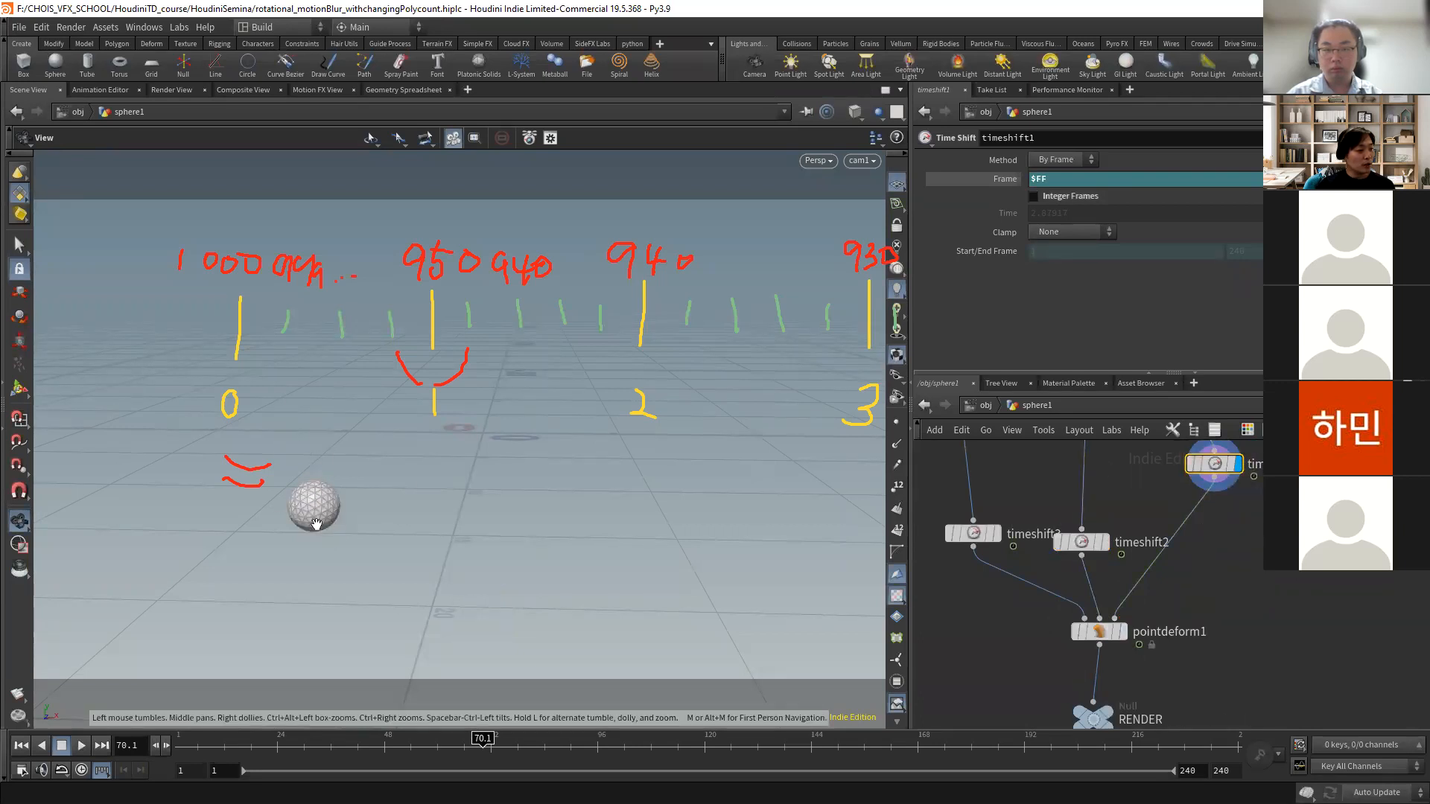
pyautogui.click(1080, 542)
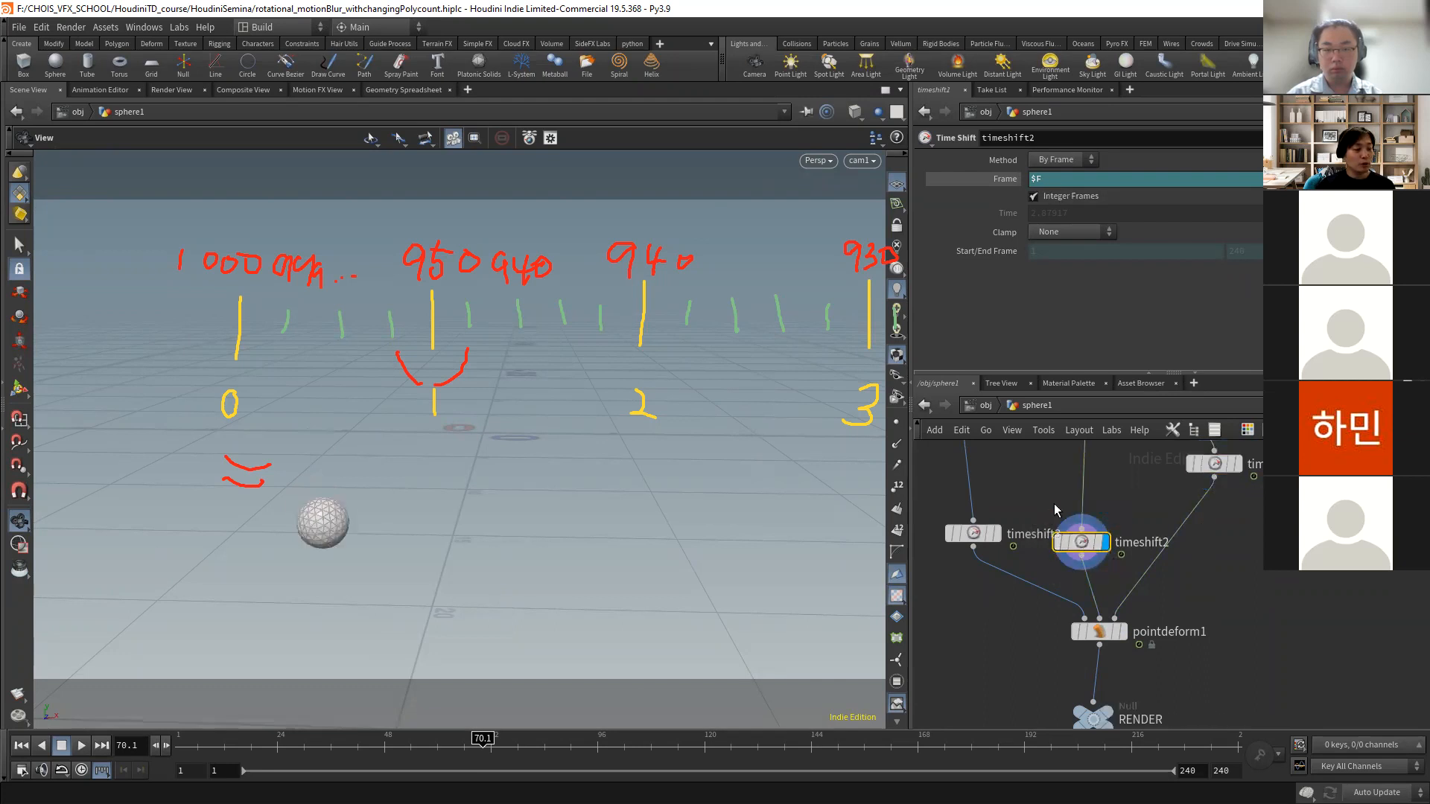
# - Move timeshift2 up level with timeshift1 in the network and display timeshift1
pyautogui.moveTo(1138, 496); pyautogui.dragTo(1119, 600, button='middle')
pyautogui.scroll(-3, 1119, 600)
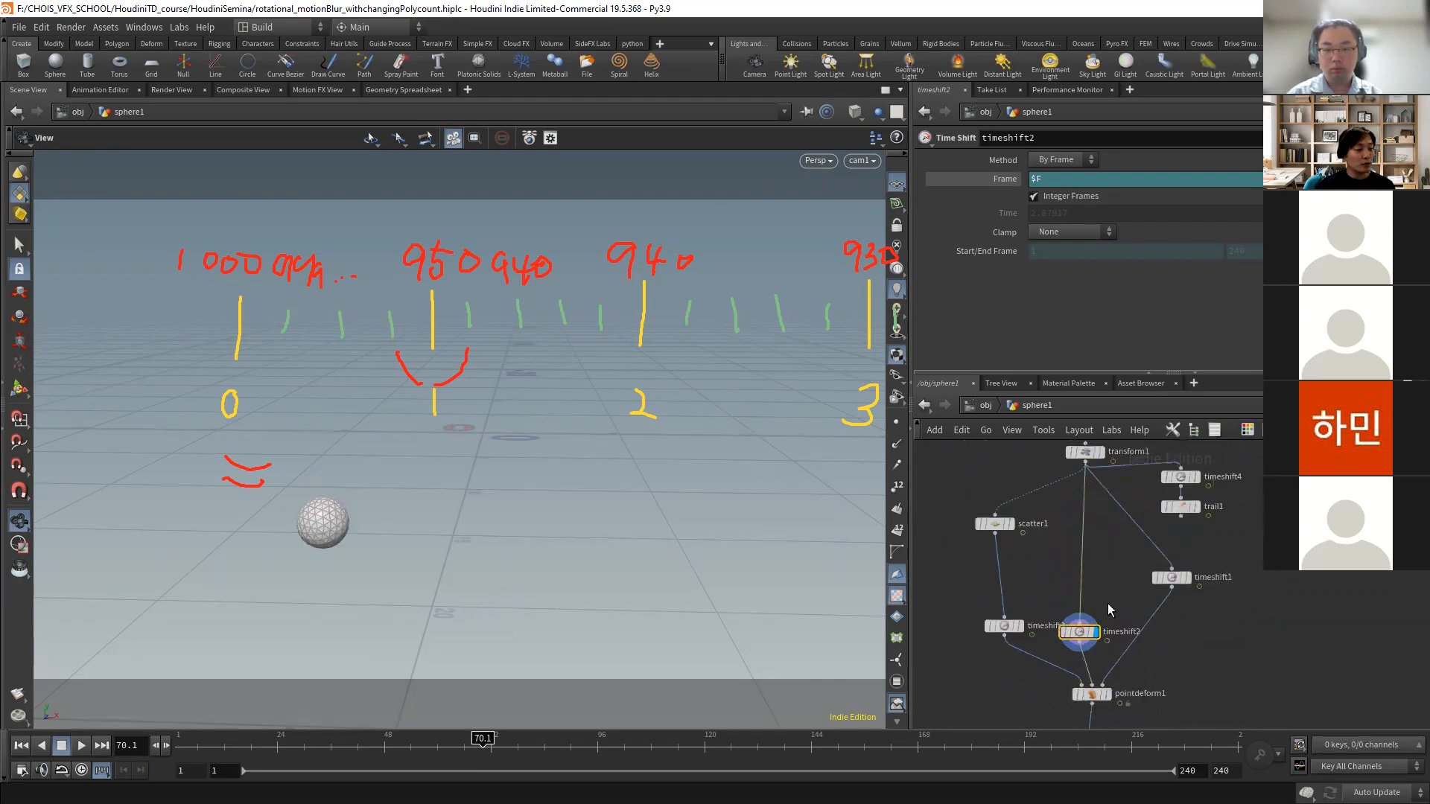
pyautogui.moveTo(1081, 630); pyautogui.dragTo(1089, 575)
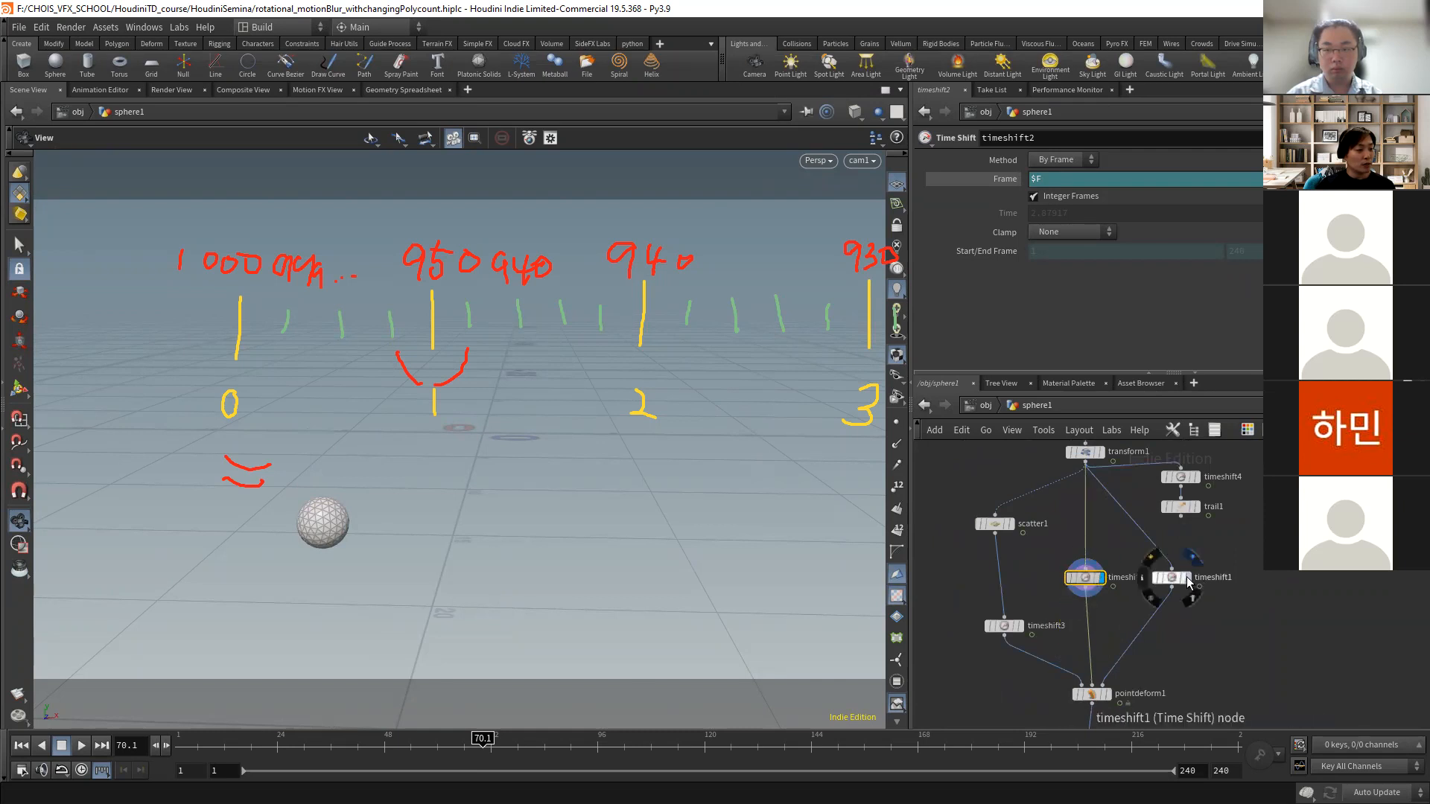
pyautogui.click(1173, 579)
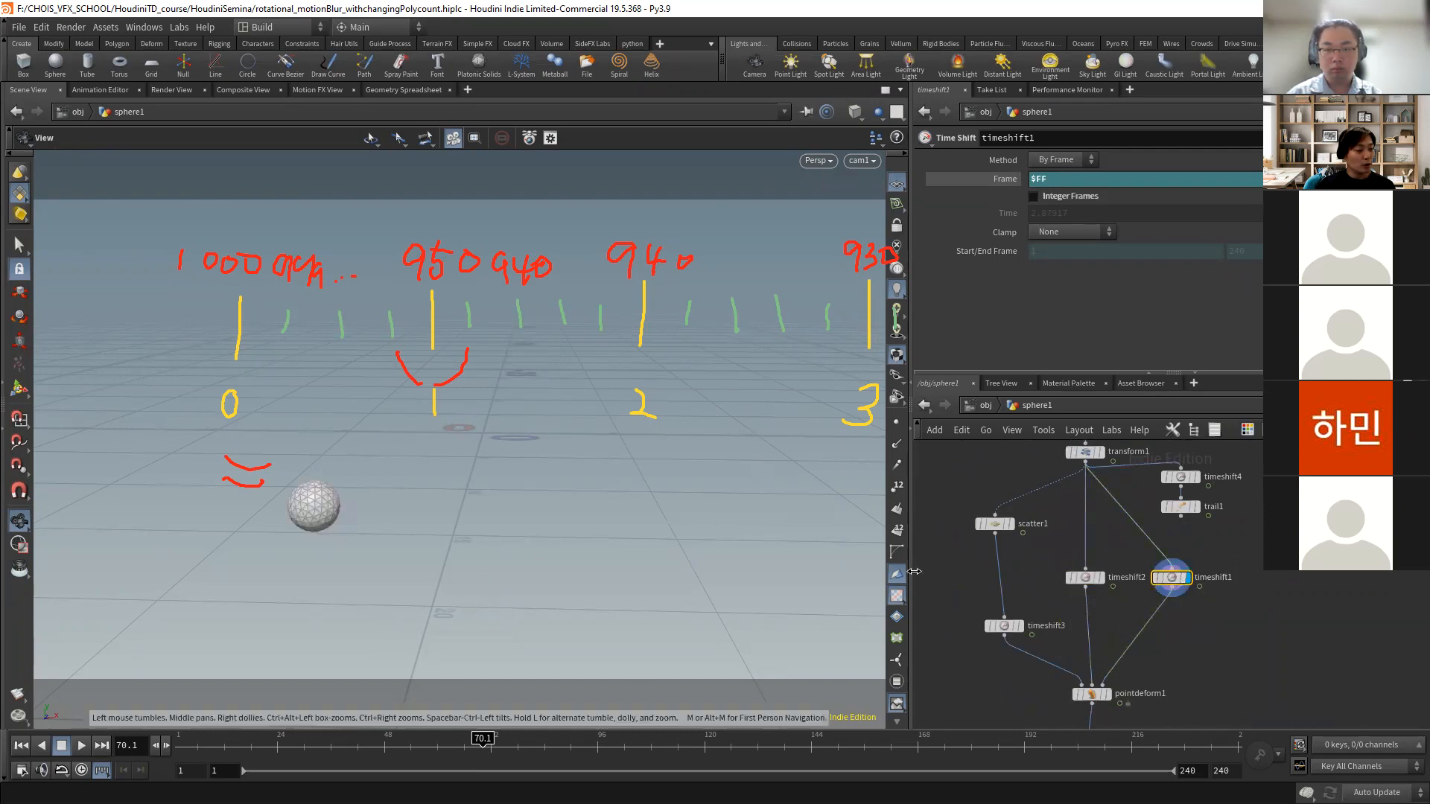
# - Display scatter1 and align timeshift3 directly beneath it in the network
pyautogui.click(1013, 528)
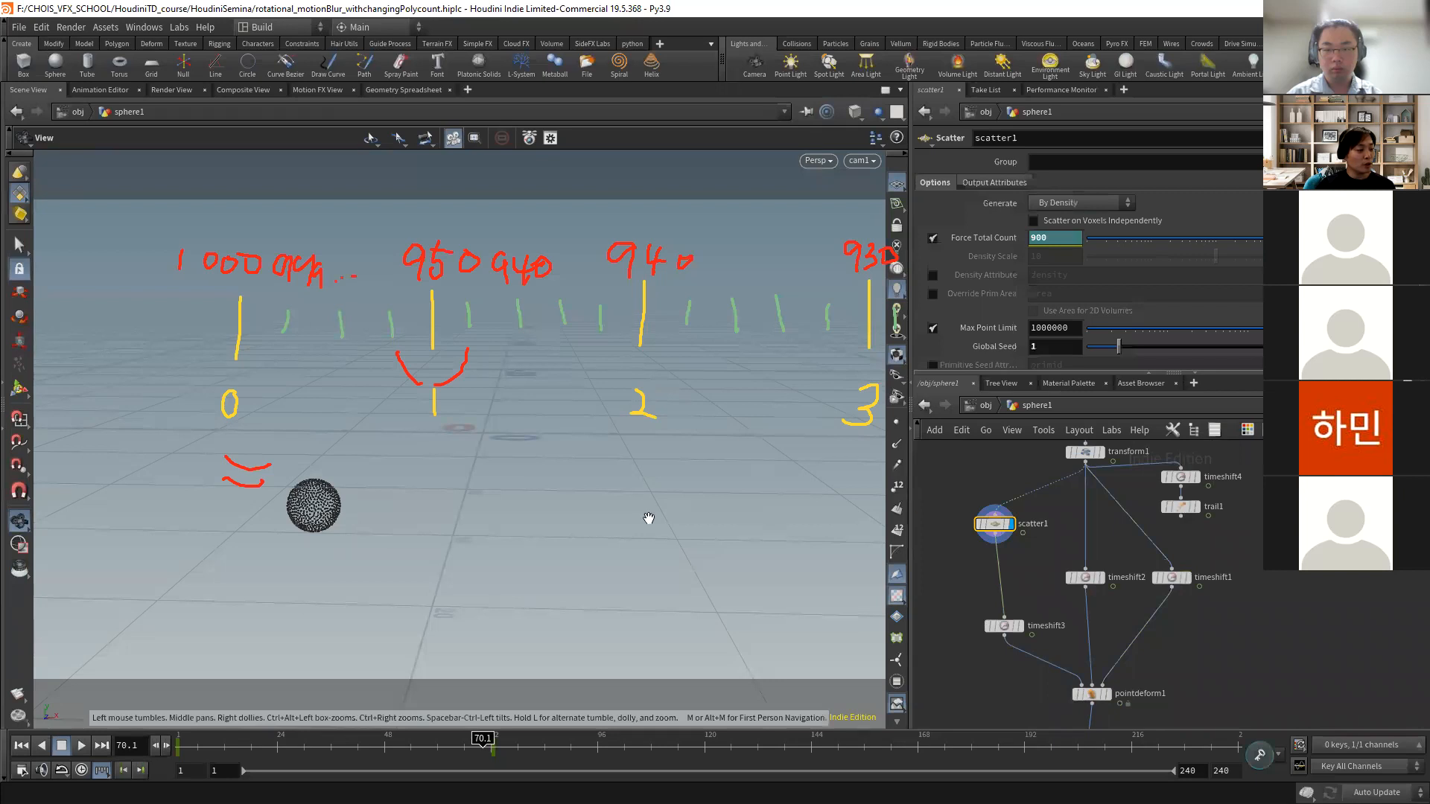
pyautogui.moveTo(1004, 625); pyautogui.dragTo(994, 591)
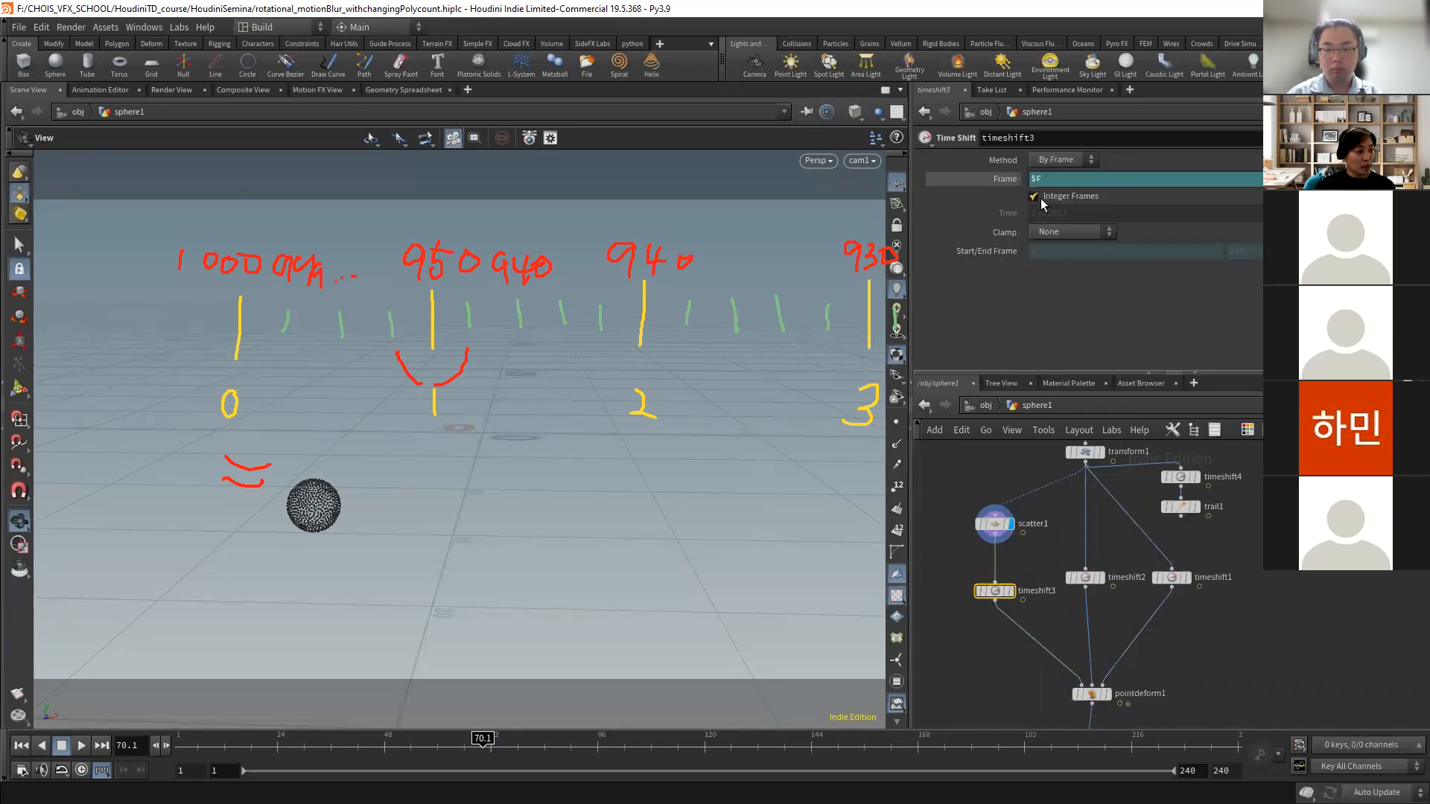
# - Display timeshift3 and step its scattered points forward to frame 70.6, then back to 70.3
pyautogui.click(1009, 591)
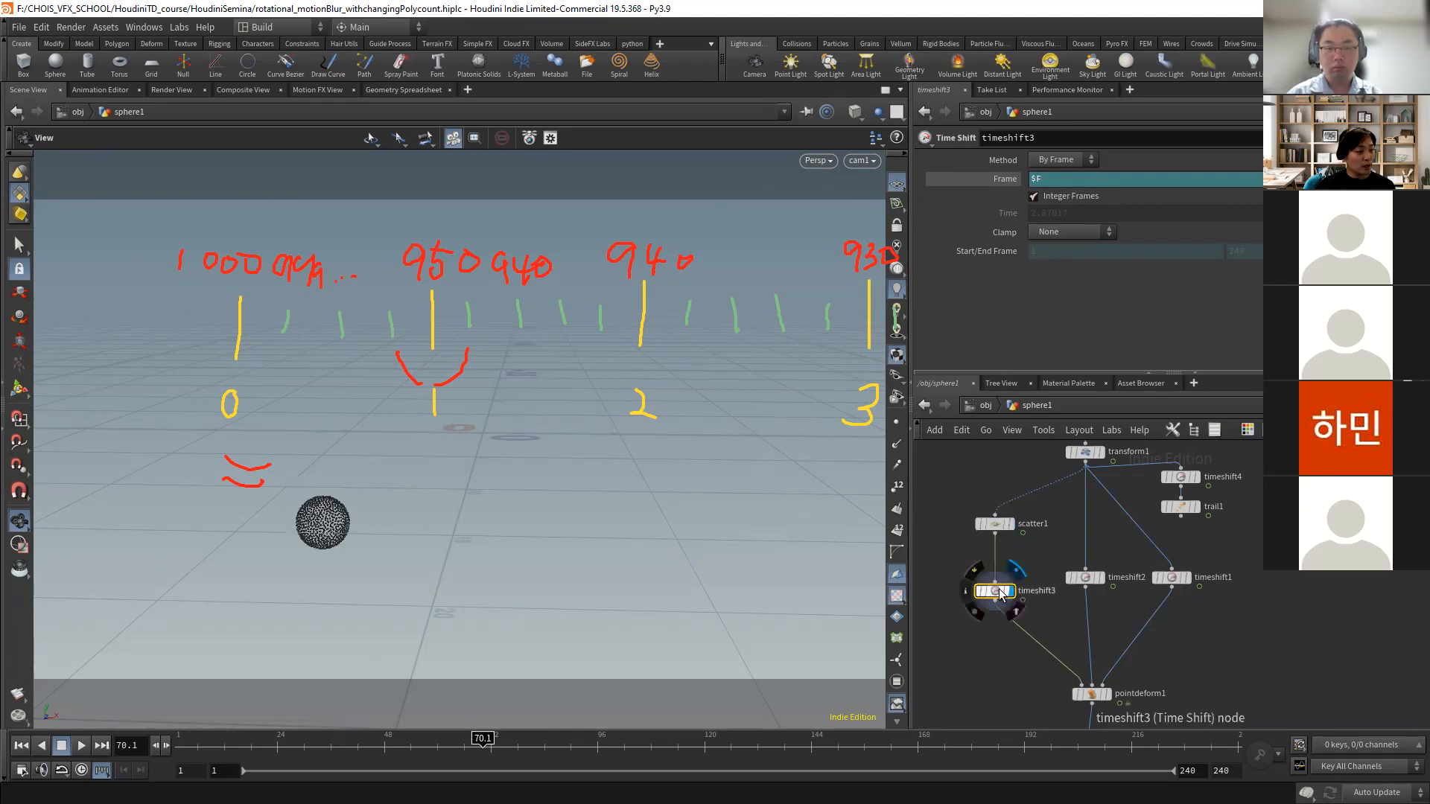
pyautogui.click(166, 745)
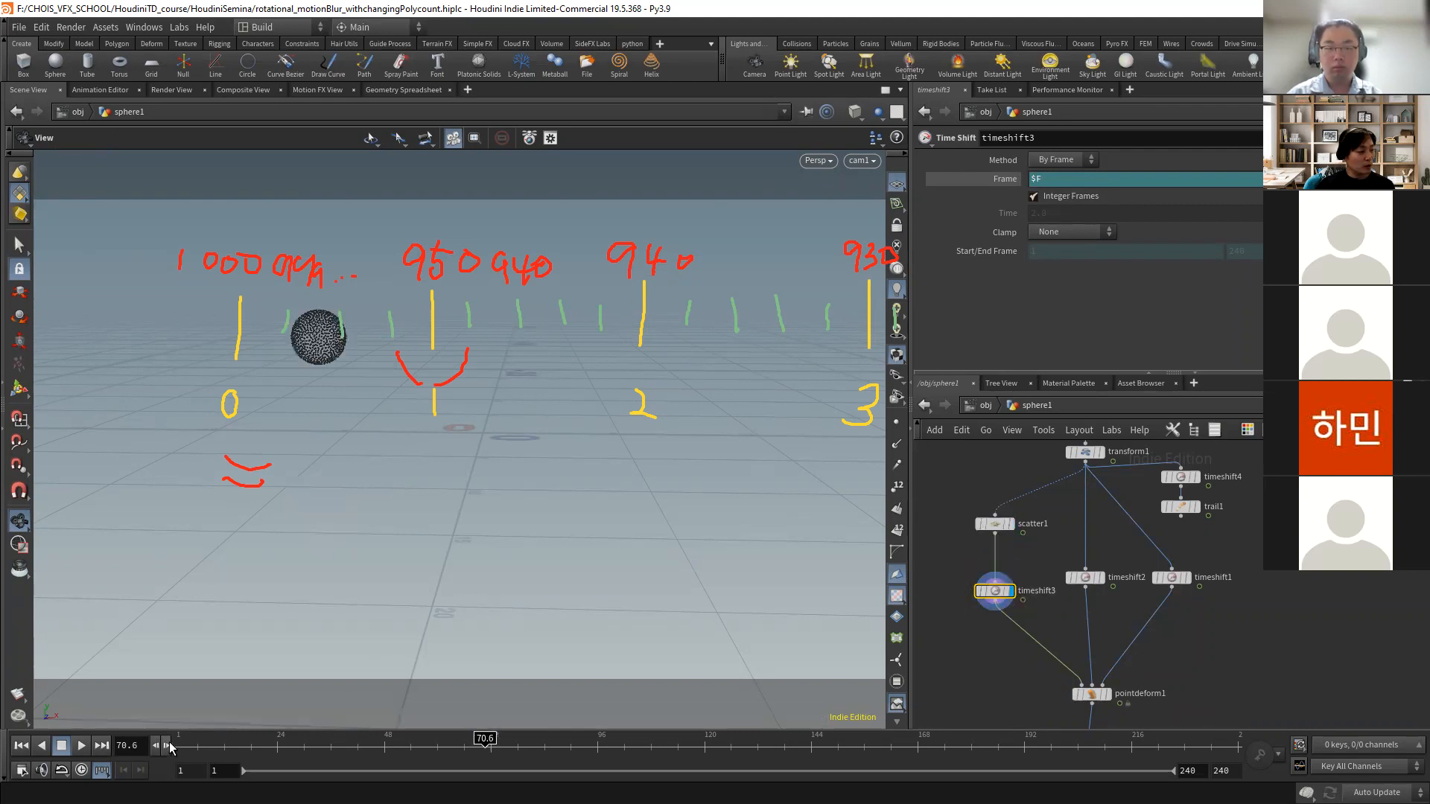
pyautogui.click(155, 746)
pyautogui.click(157, 747)
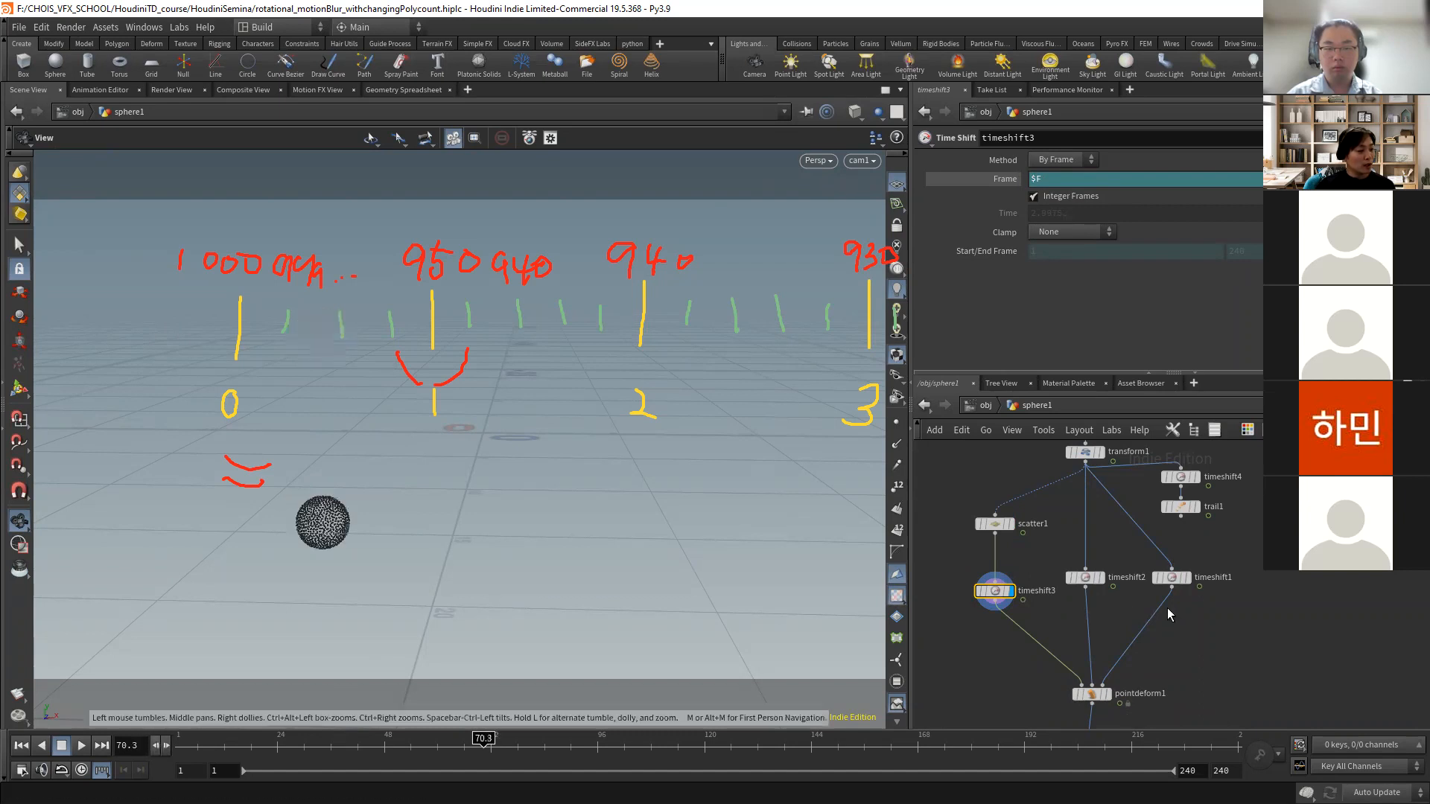
# - Display pointdeform1 to examine the deformed scatter points at frame 70.3
pyautogui.moveTo(1162, 693); pyautogui.dragTo(1123, 614, button='middle')
pyautogui.scroll(3, 1075, 618)
pyautogui.press('r')
pyautogui.click(1046, 612)
pyautogui.click(1046, 612)
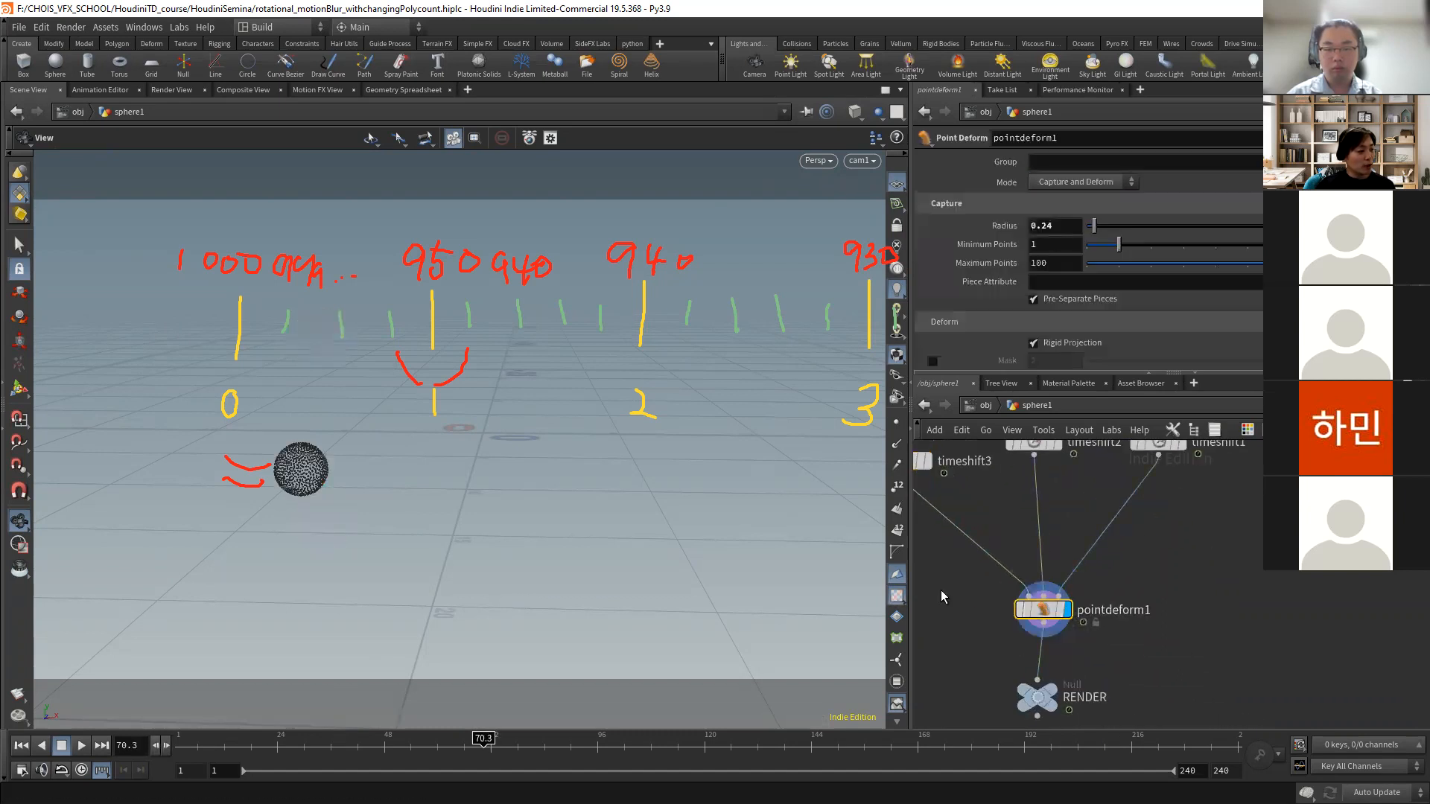
# - Step the deformed scatter points forward by subframes, then back to frame 69.7, to compare their positions
pyautogui.click(166, 746)
pyautogui.click(166, 746)
pyautogui.click(166, 746)
pyautogui.click(166, 746)
pyautogui.click(166, 746)
pyautogui.click(166, 745)
pyautogui.click(166, 745)
pyautogui.click(153, 747)
pyautogui.click(153, 747)
pyautogui.click(153, 746)
pyautogui.click(154, 746)
pyautogui.click(154, 746)
pyautogui.click(153, 746)
pyautogui.click(153, 747)
pyautogui.click(153, 746)
pyautogui.click(153, 746)
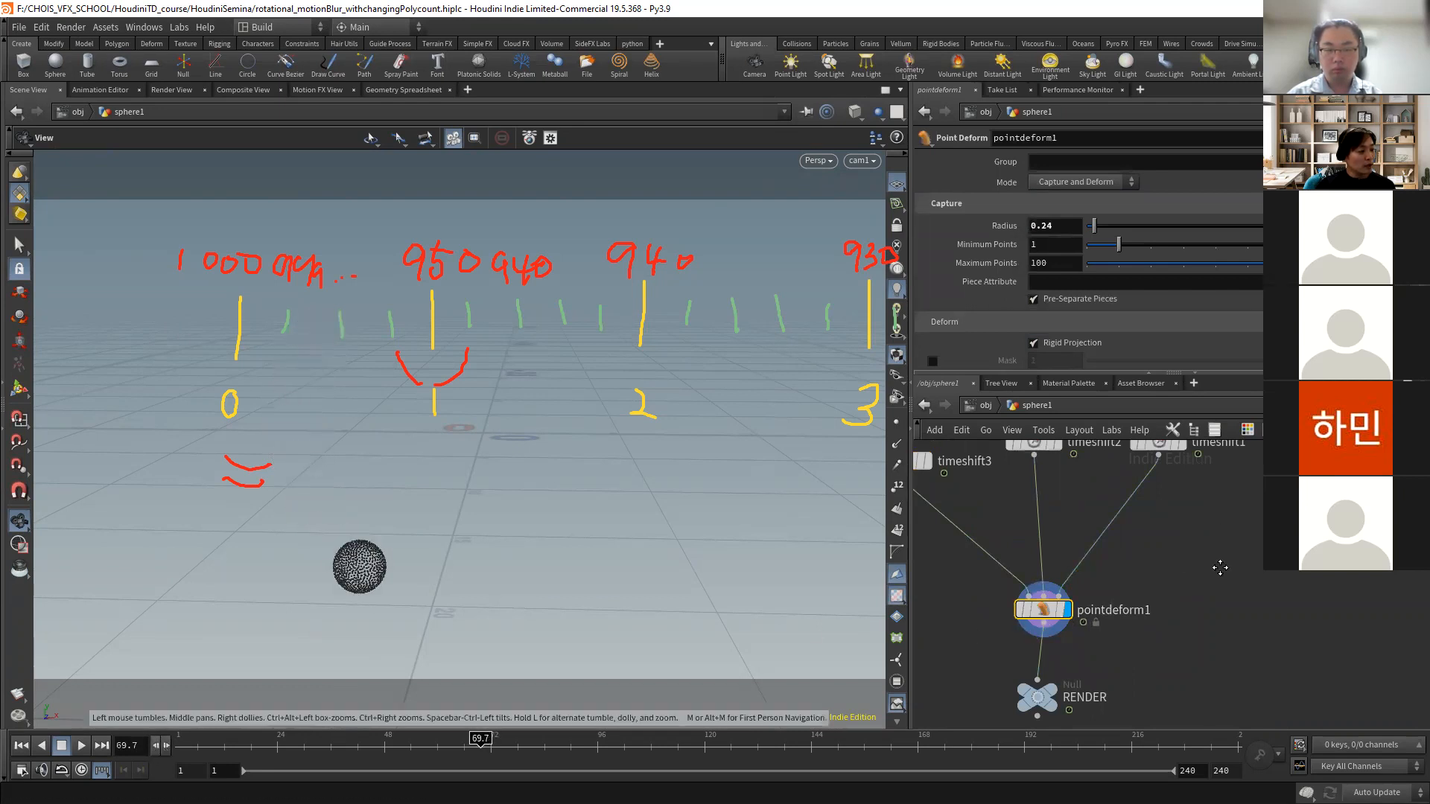
# - Select timeshift2 to examine its frame expression and Integer Frames setting
pyautogui.moveTo(1220, 569); pyautogui.dragTo(1215, 643, button='middle')
pyautogui.click(1031, 517)
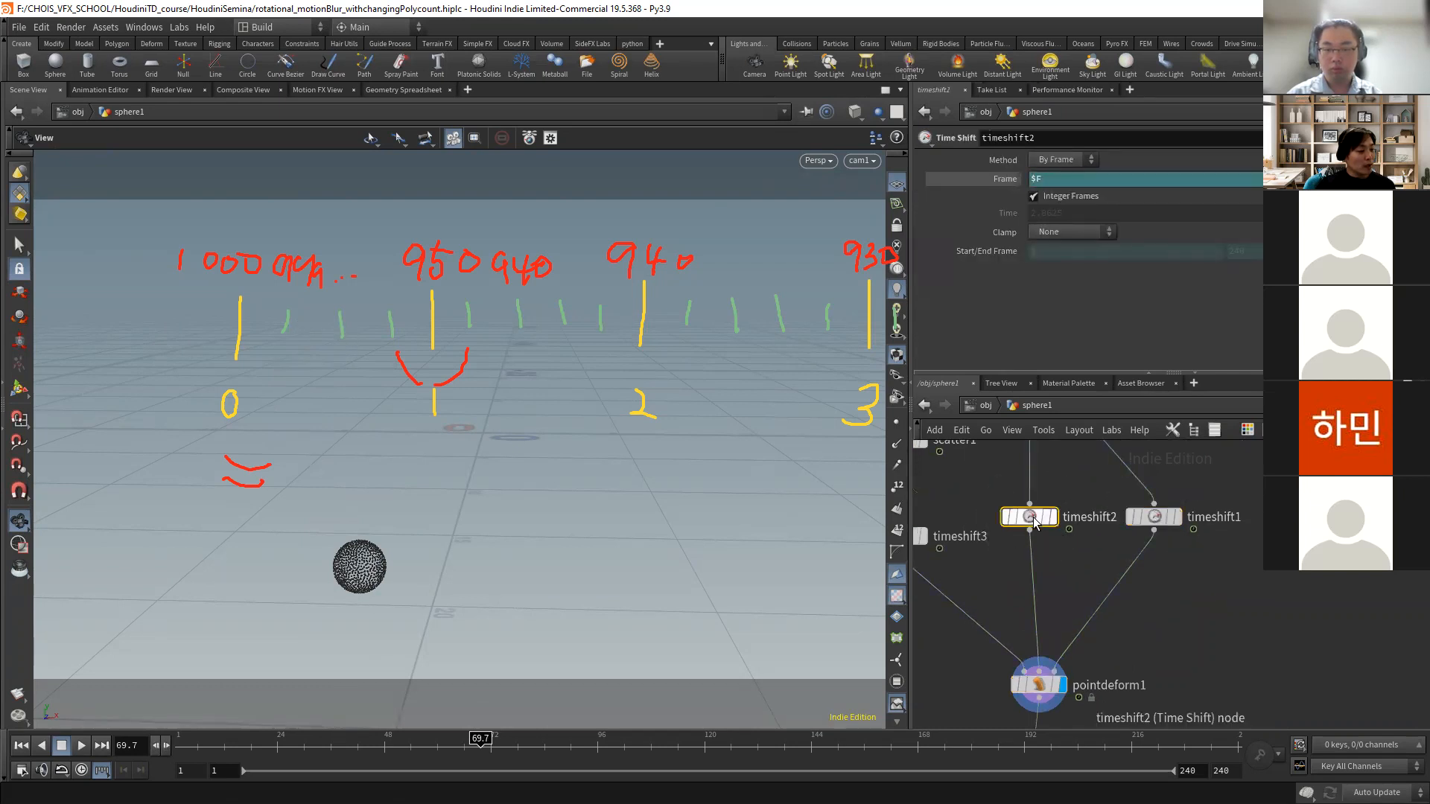
pyautogui.moveTo(1050, 529)
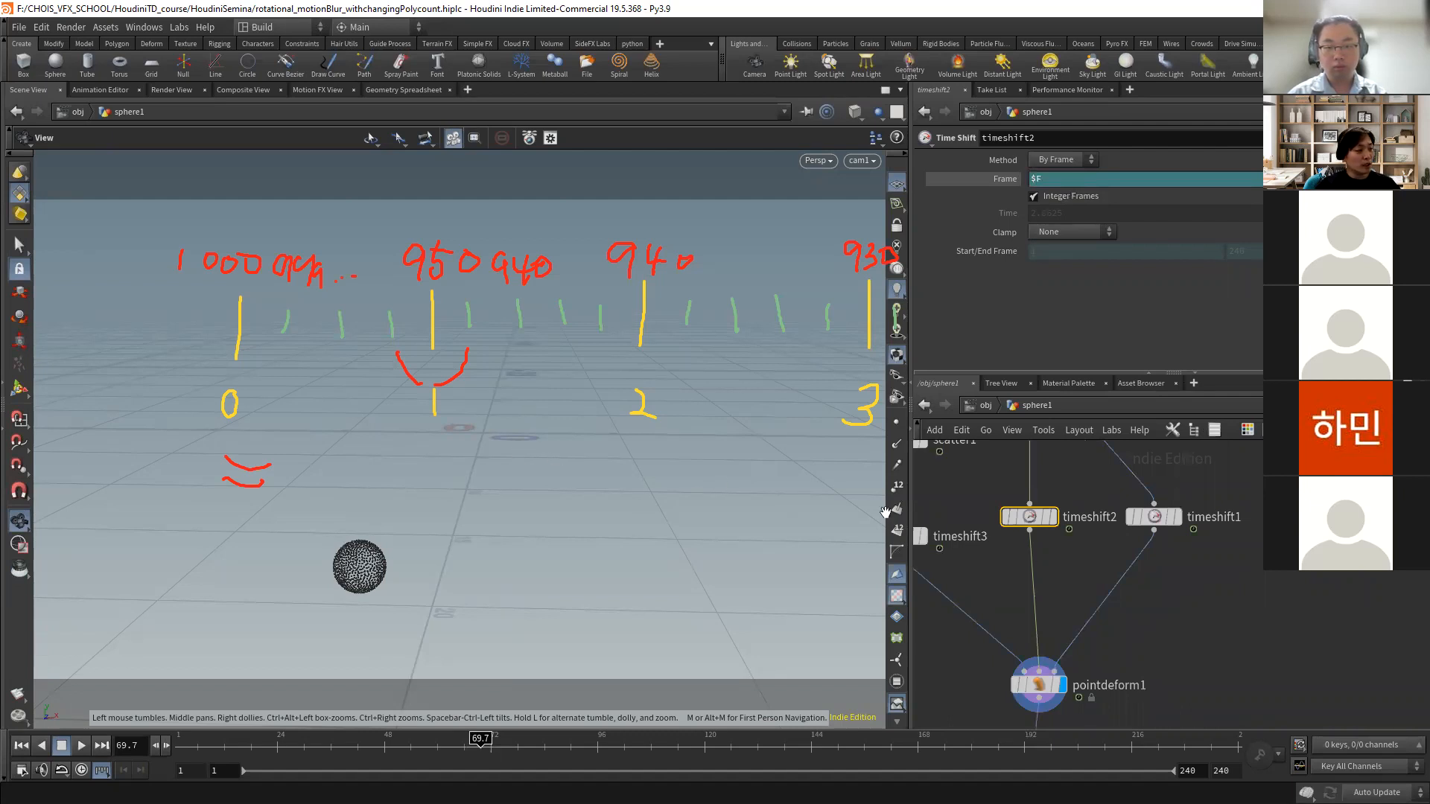
pyautogui.moveTo(998, 591); pyautogui.dragTo(1051, 555, button='middle')
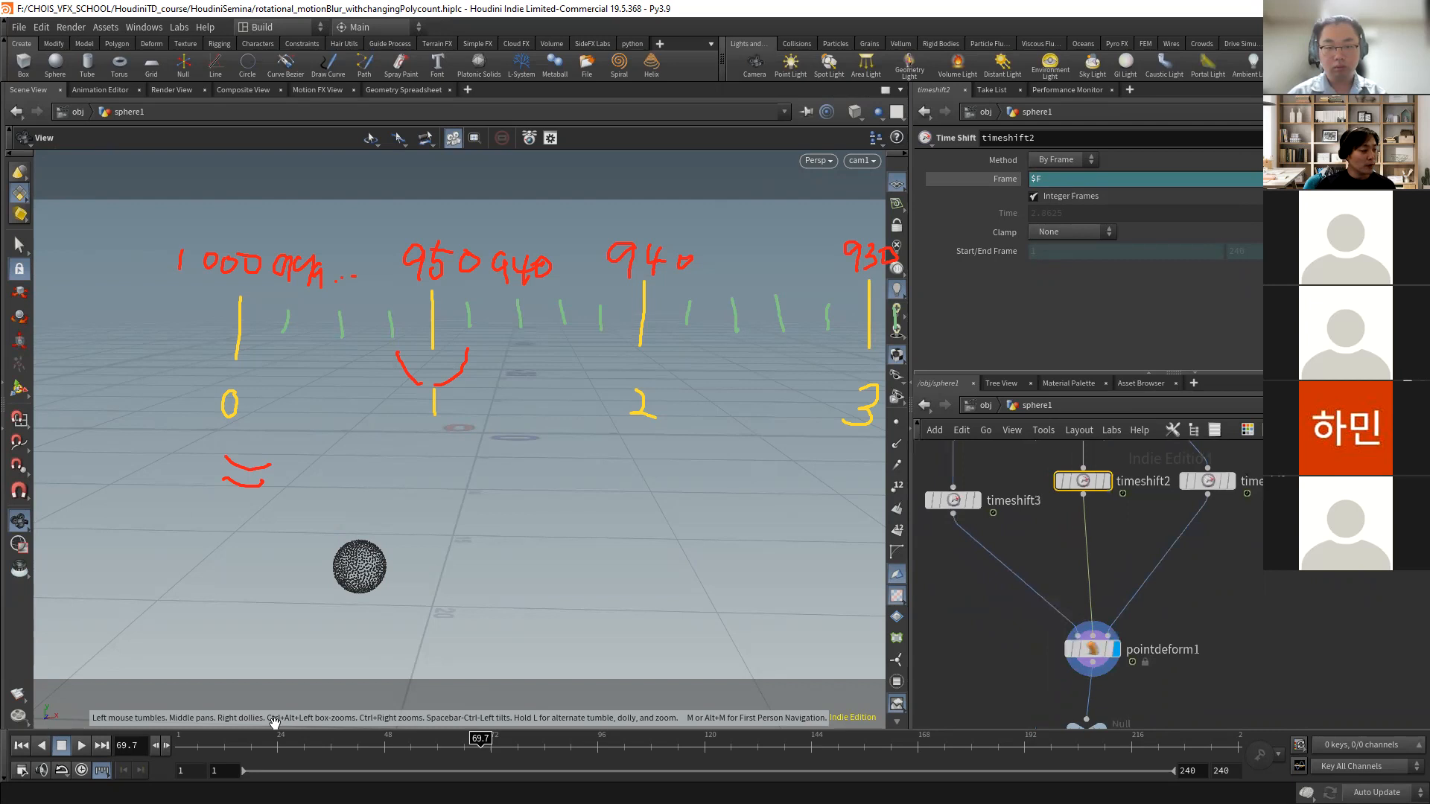
# - Go to frame 72, display scatter1 and open its node info to check the point count
pyautogui.click(25, 746)
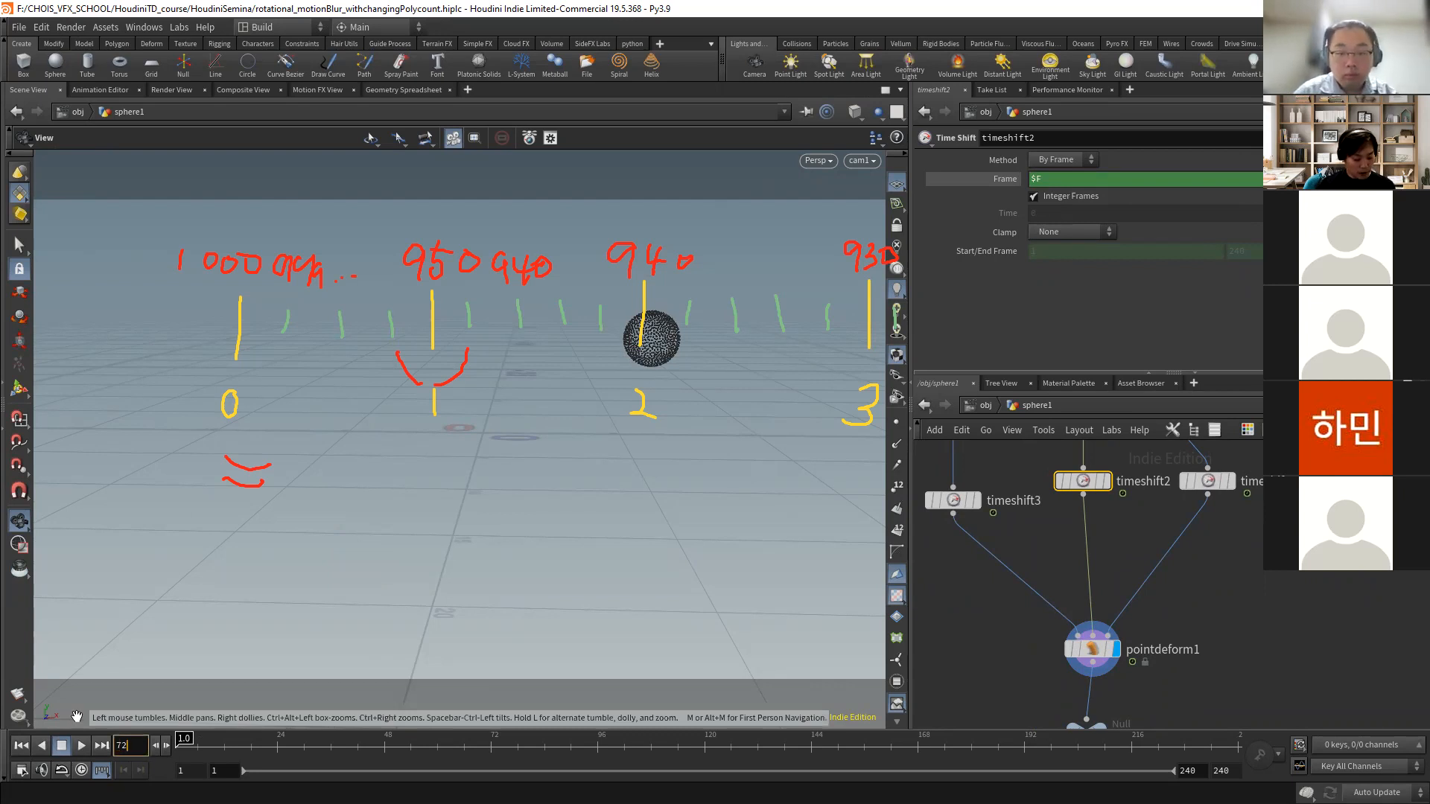
pyautogui.press('Return')
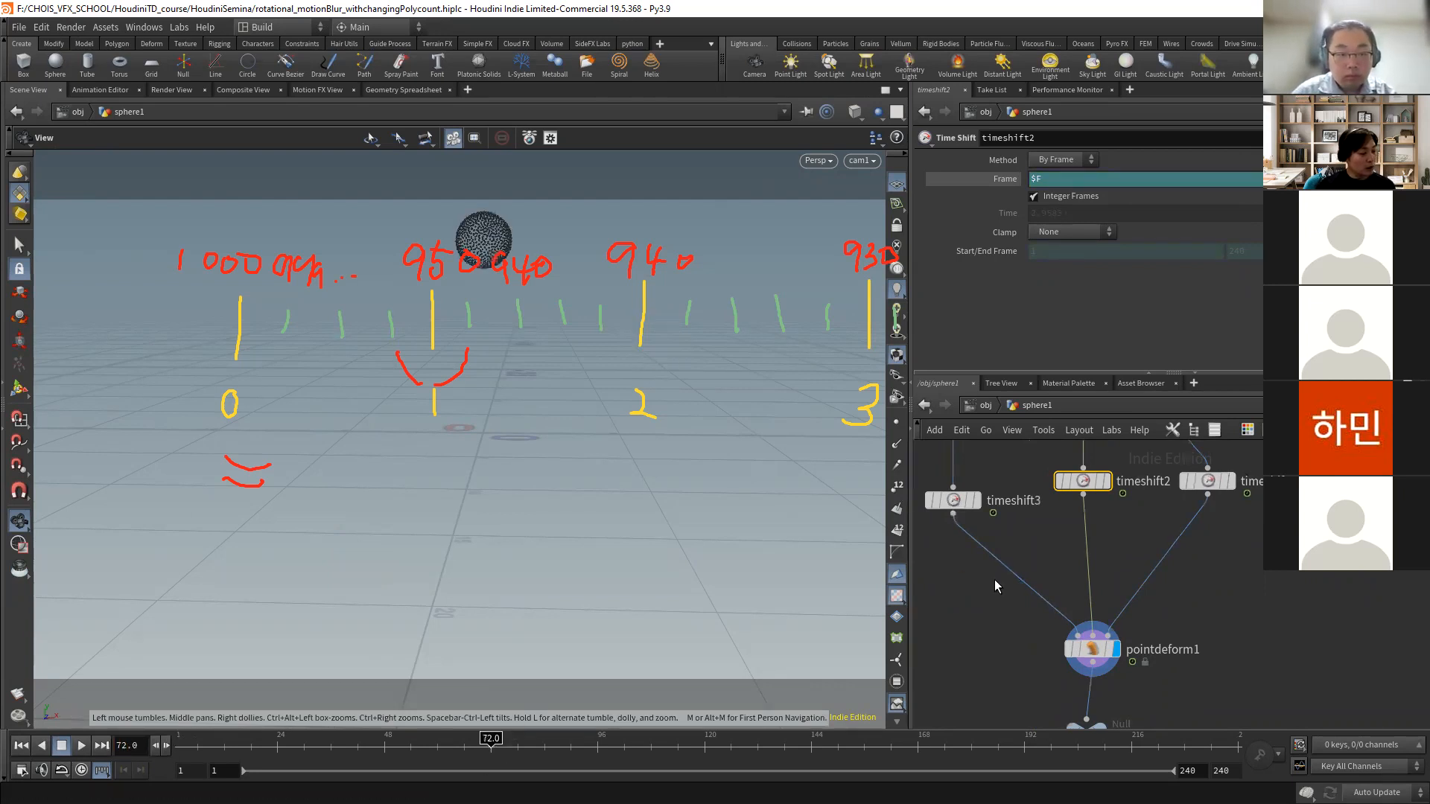
pyautogui.moveTo(994, 581); pyautogui.dragTo(1011, 683, button='middle')
pyautogui.moveTo(1008, 545); pyautogui.dragTo(1012, 573, button='middle')
pyautogui.click(999, 535)
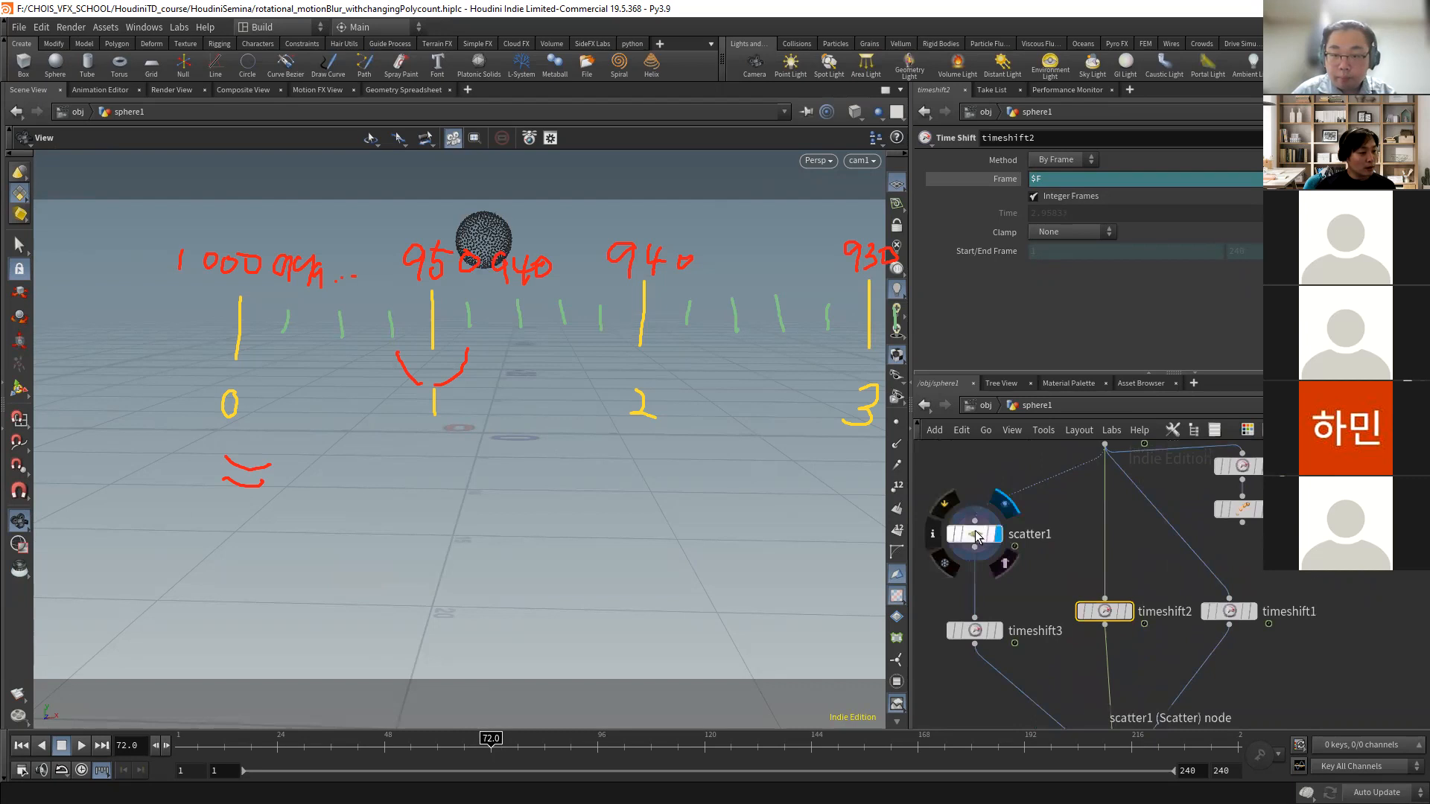
pyautogui.click(975, 534)
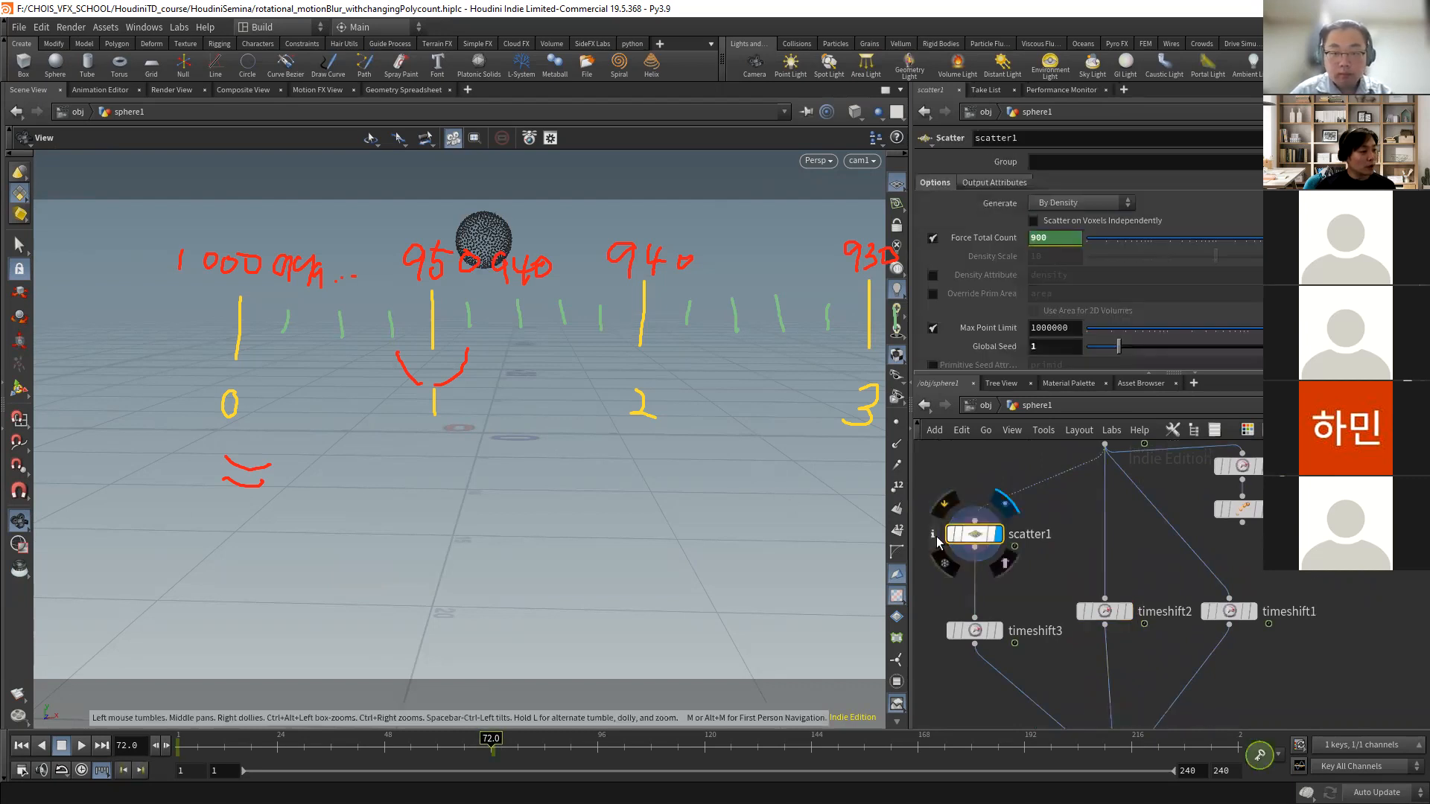
pyautogui.click(933, 535)
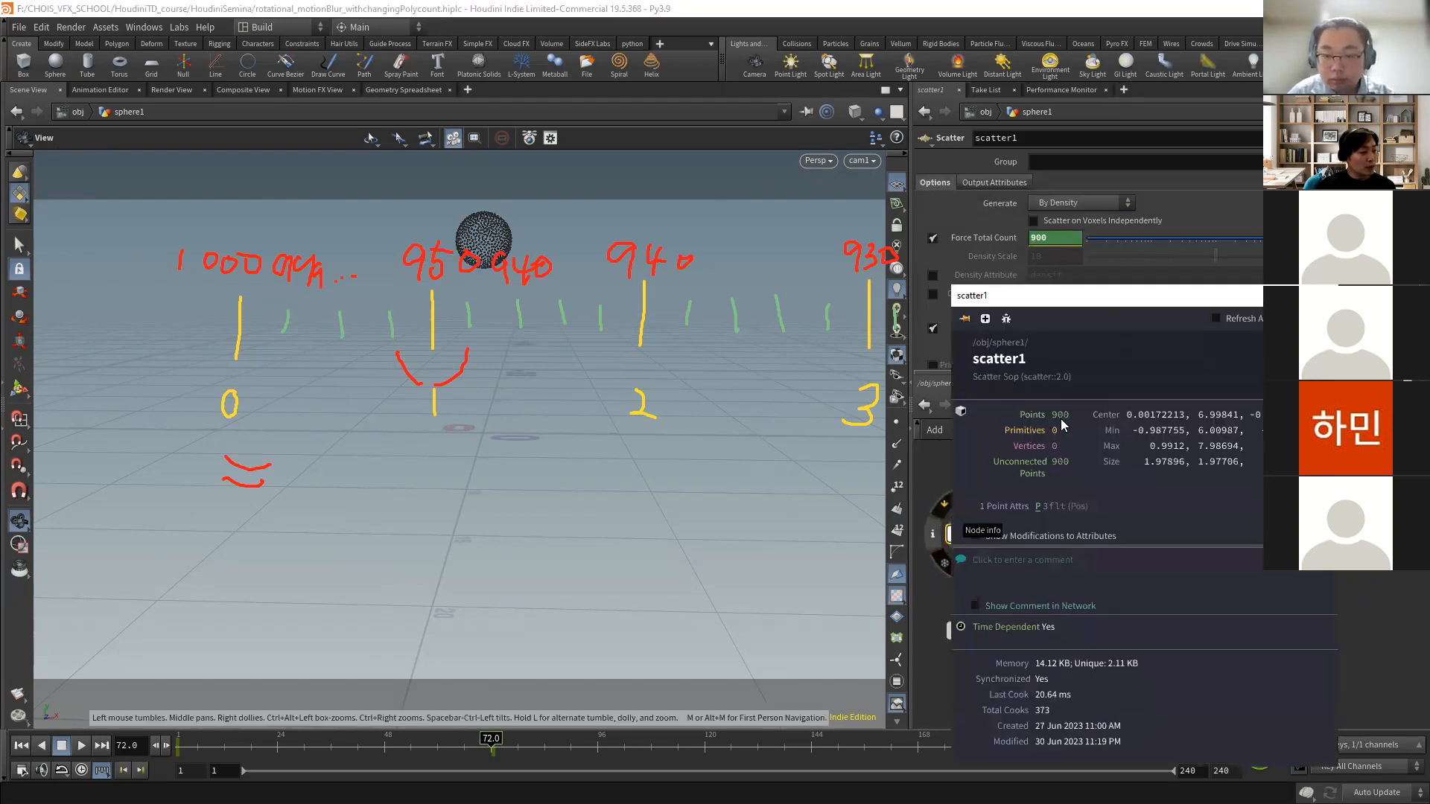
# - Advance to frames 72.1 and 72.2, checking scatter1's point count in its node info at each subframe
pyautogui.click(172, 746)
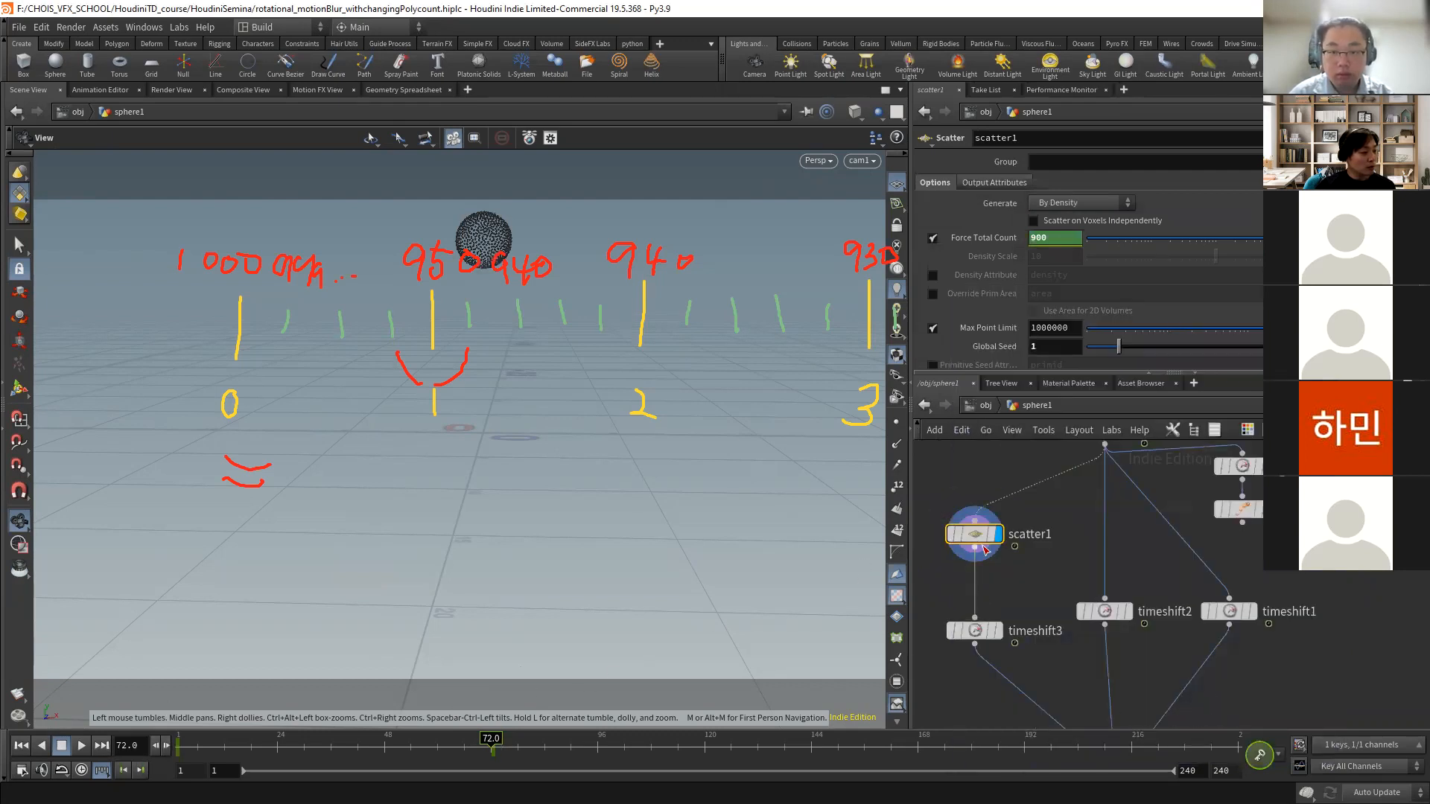
pyautogui.click(165, 745)
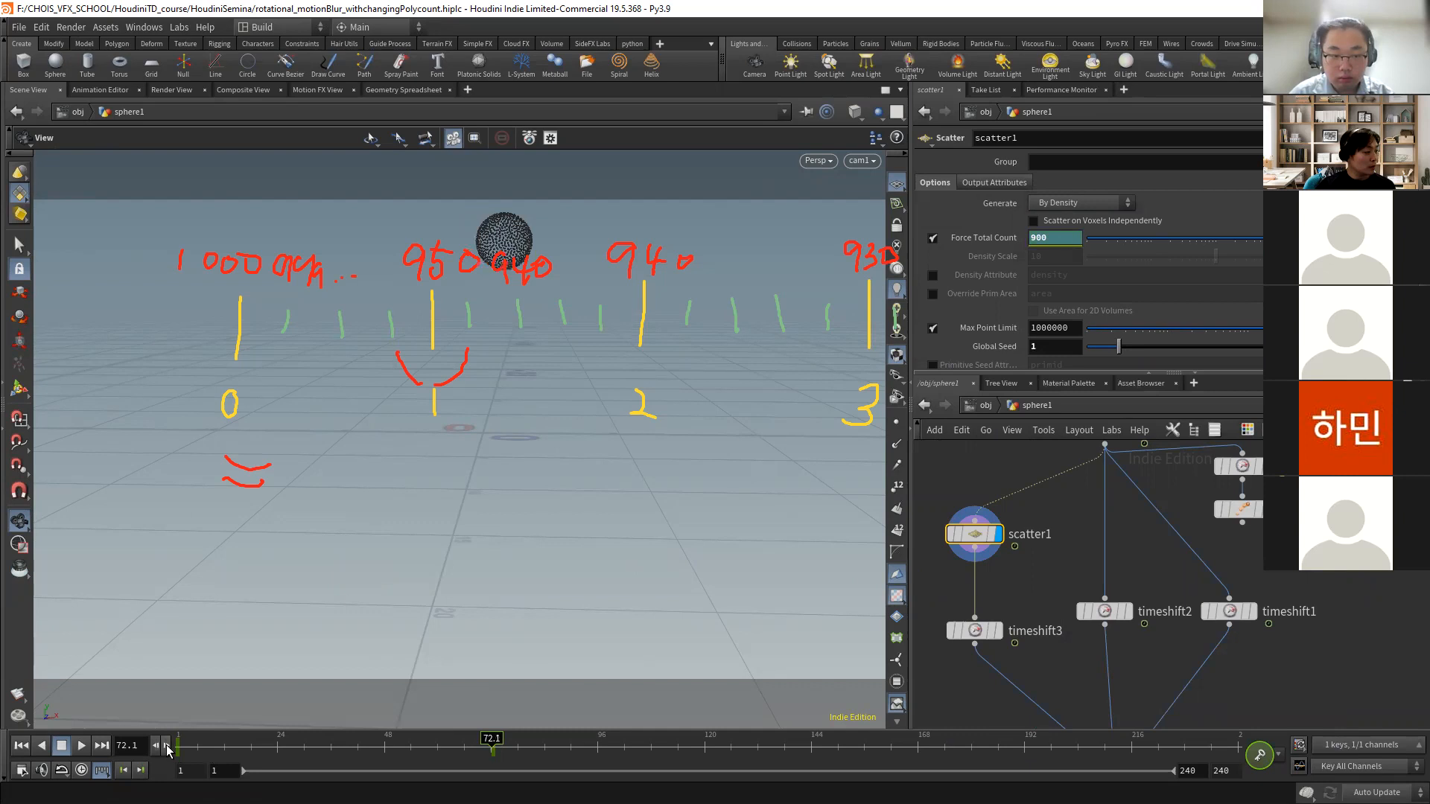
pyautogui.middleClick(947, 535)
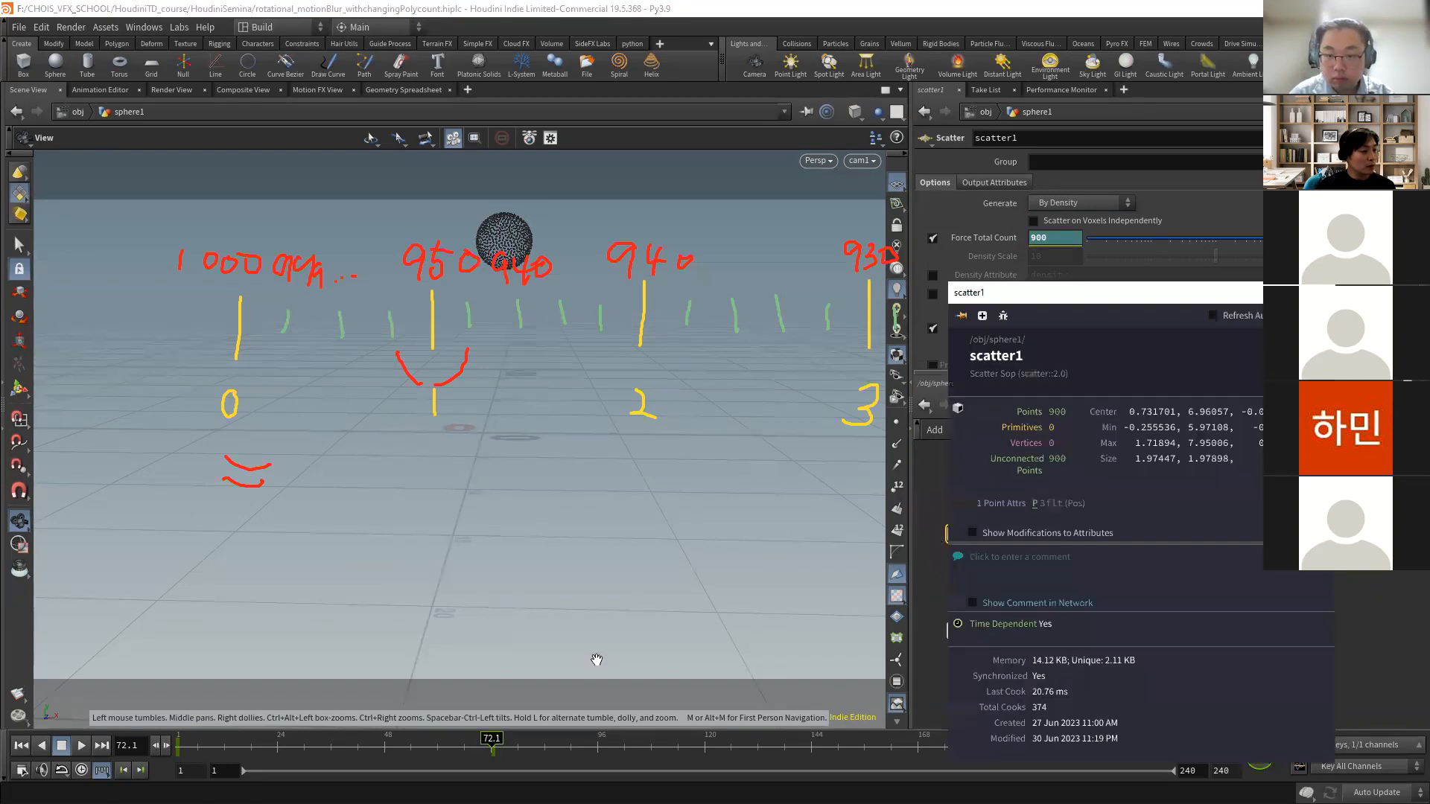
pyautogui.click(167, 749)
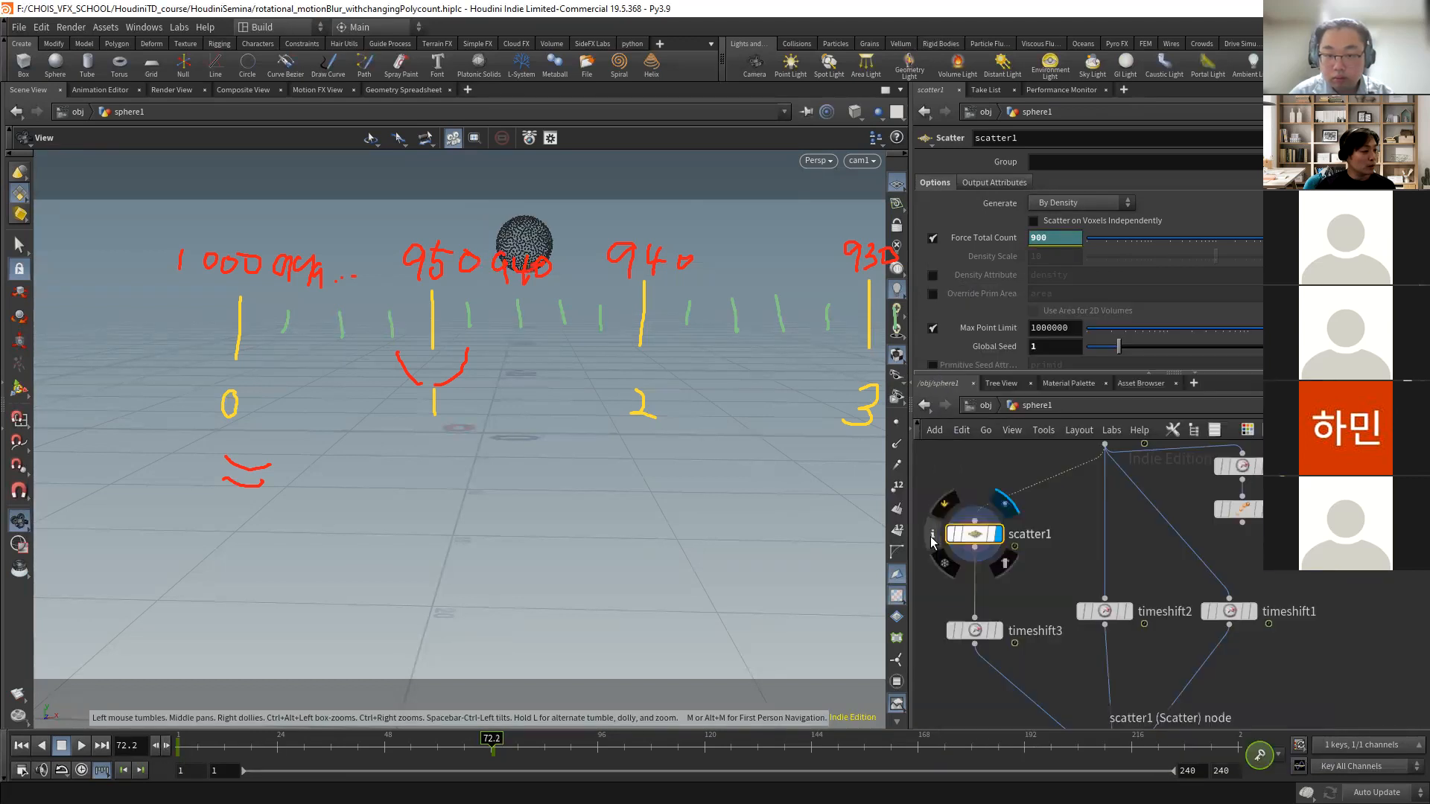
pyautogui.click(932, 536)
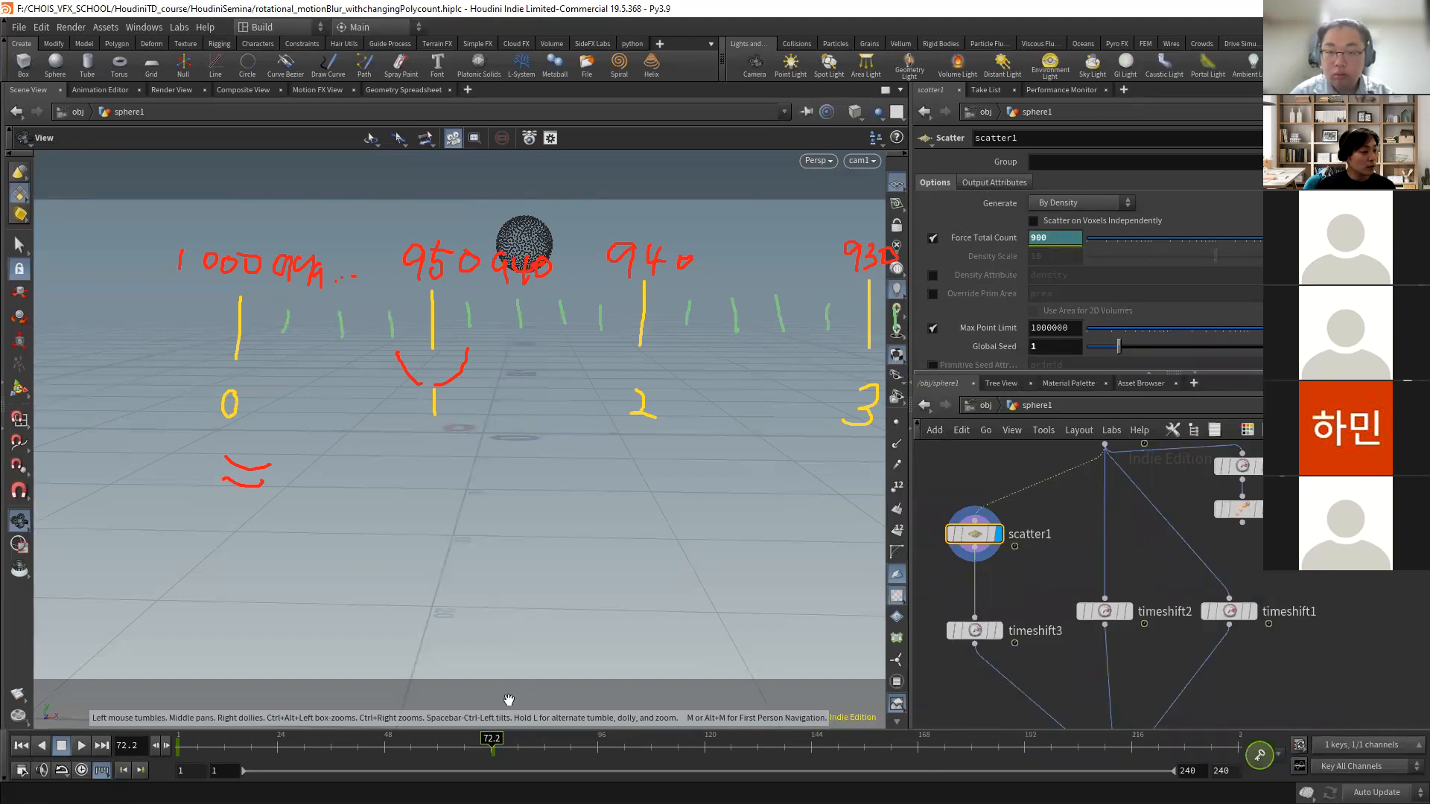
# - Jump to frame 39.7 and step by subframes to 40.0, inspecting scatter1's node info for its point count each time
pyautogui.click(346, 755)
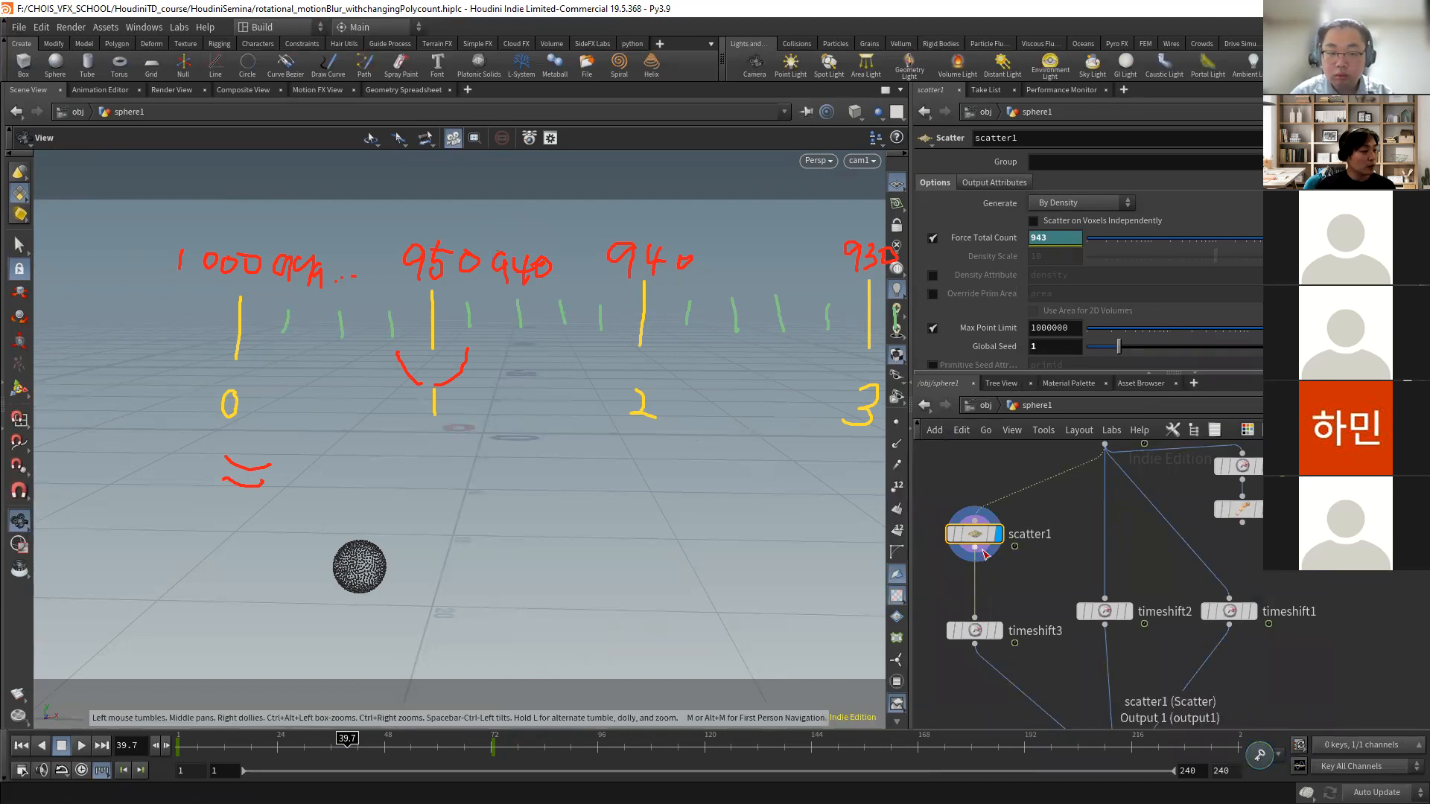
pyautogui.click(932, 533)
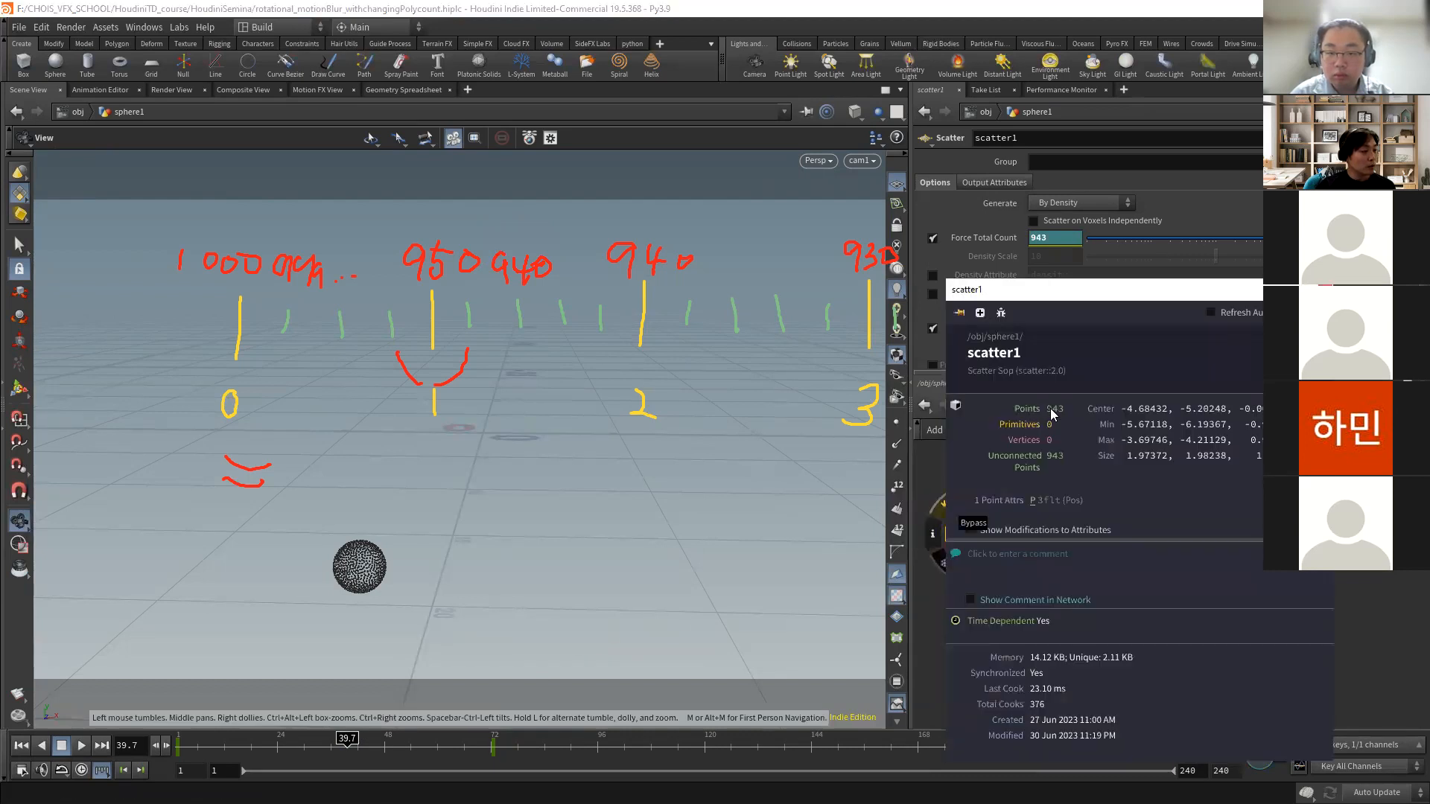
pyautogui.click(169, 747)
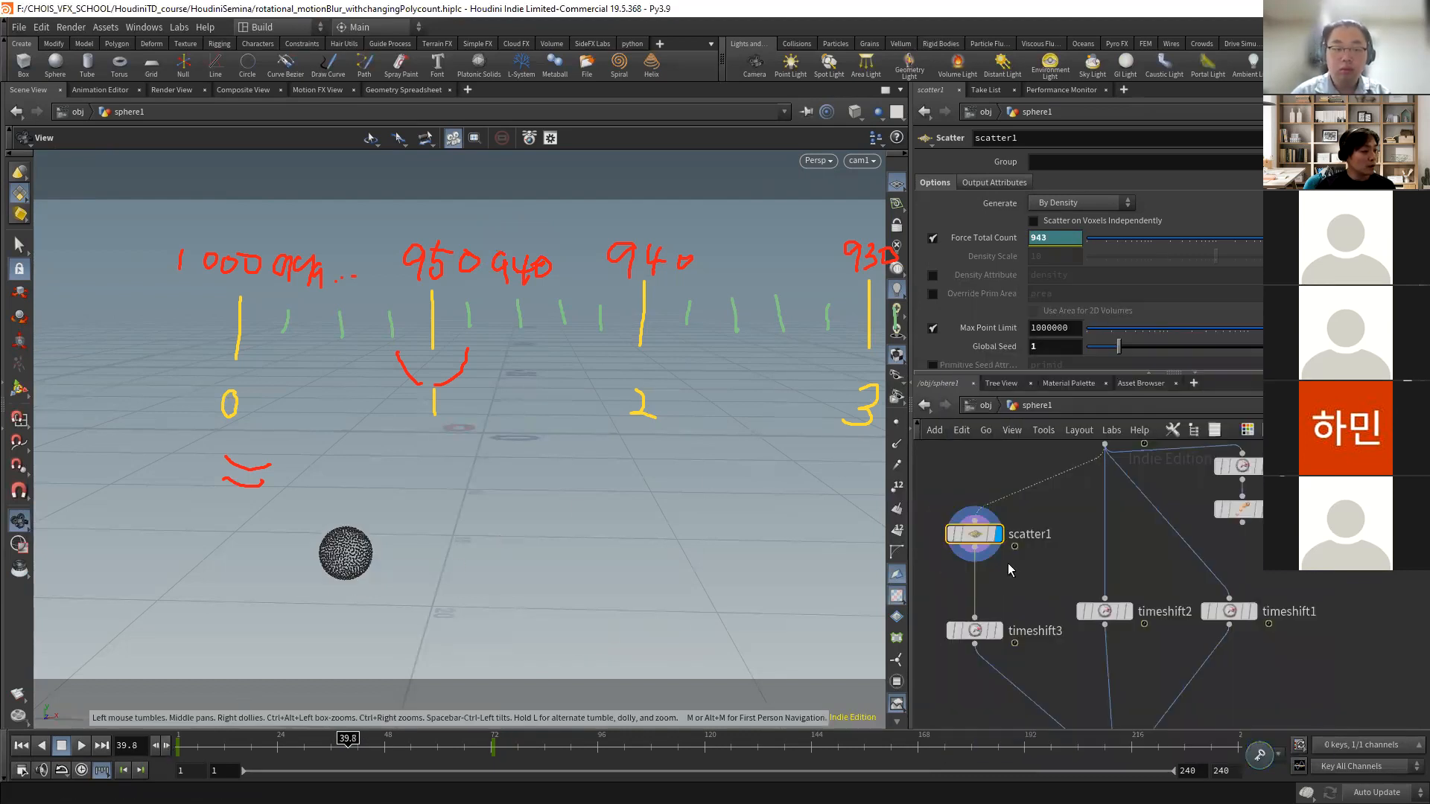
pyautogui.click(931, 536)
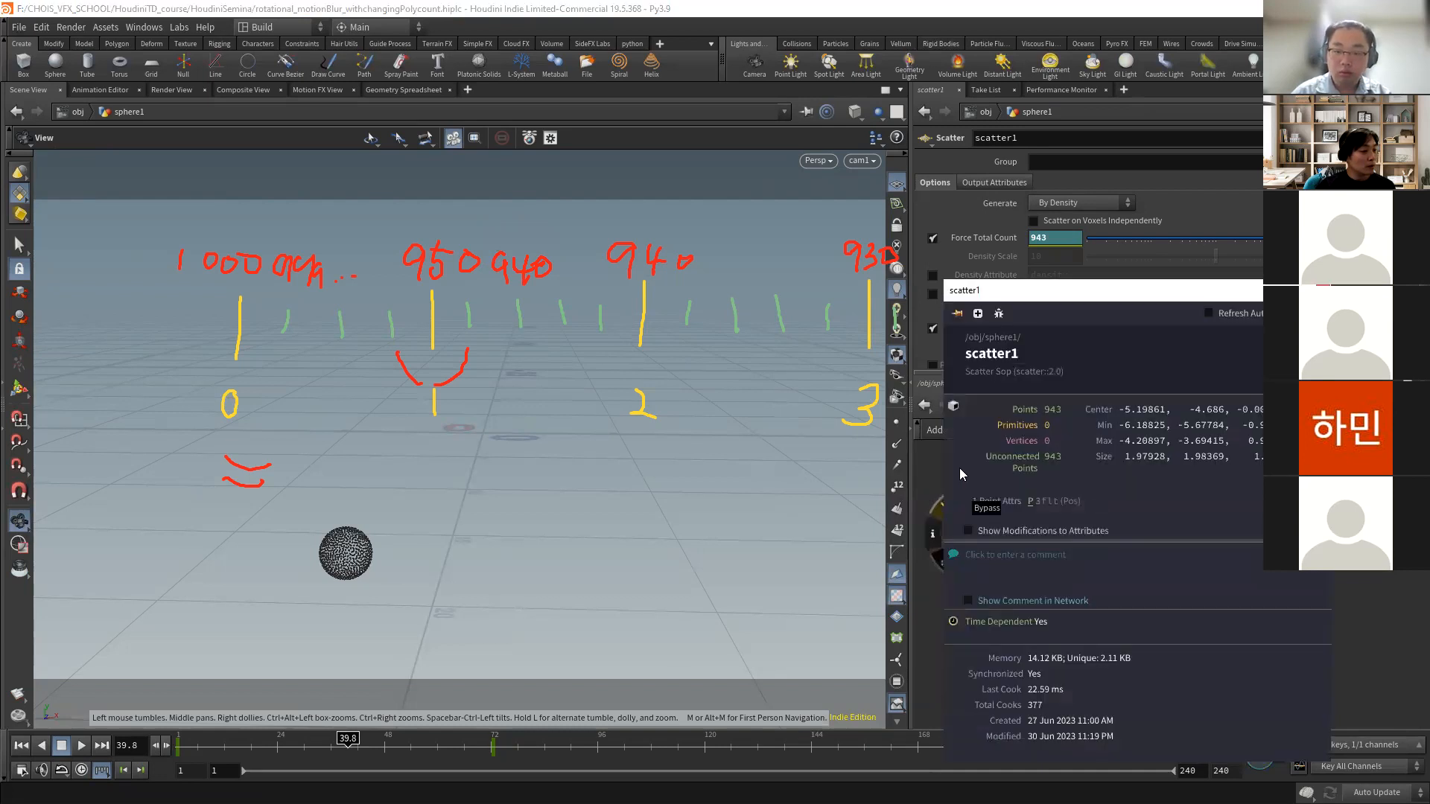
pyautogui.click(167, 745)
pyautogui.click(934, 535)
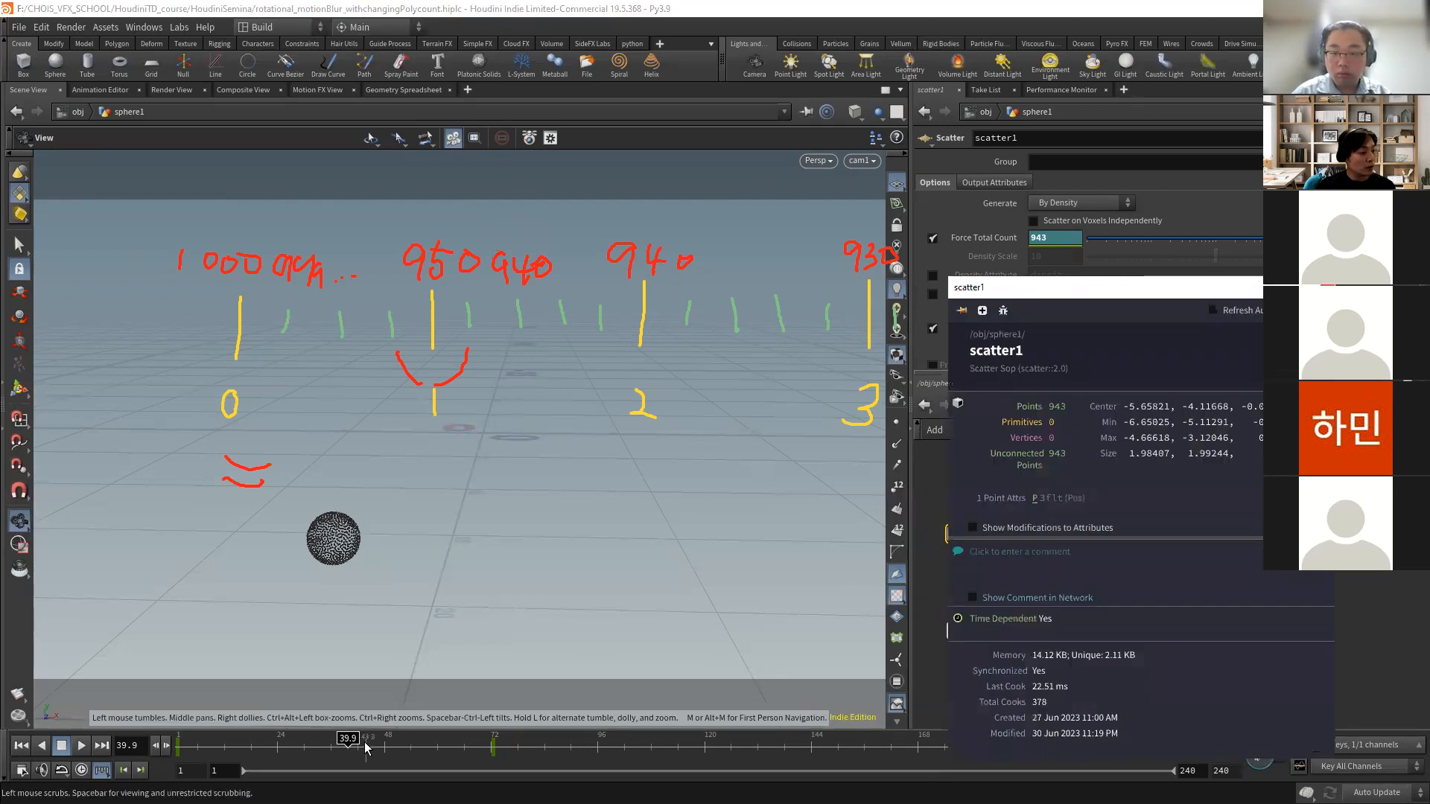
pyautogui.click(166, 746)
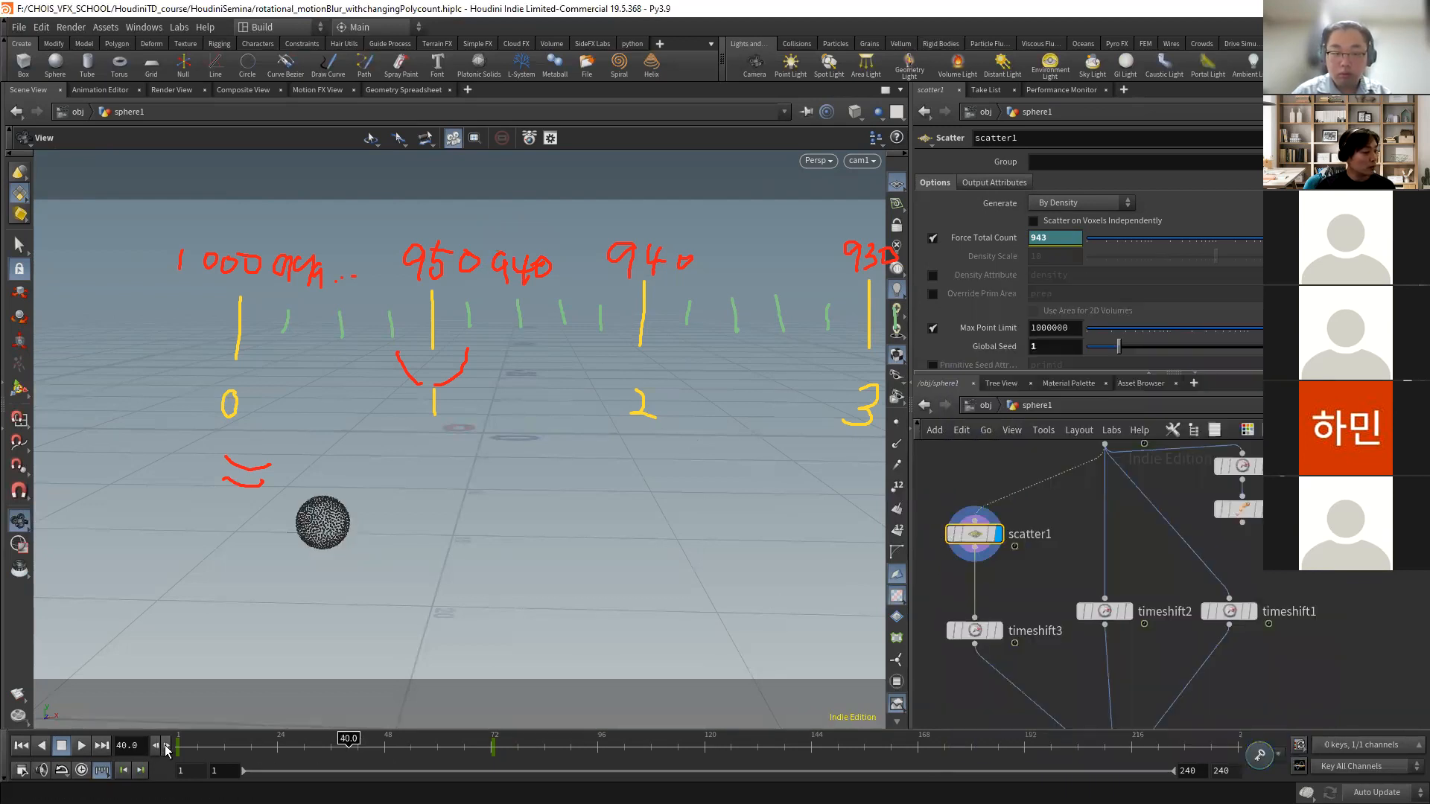
pyautogui.click(933, 534)
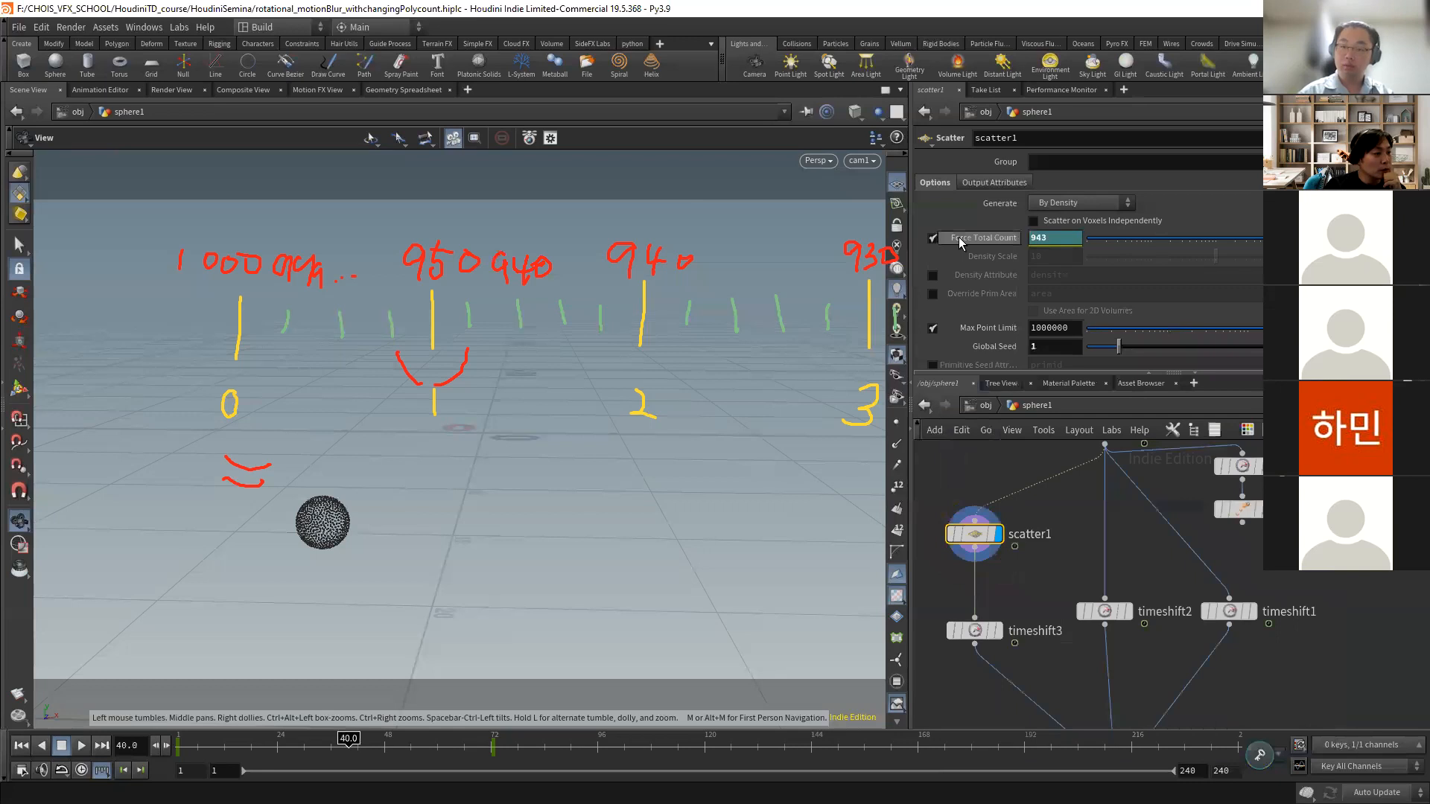
# - Scrub back to frame 38.8 and step by subframes to 40.0, examining how scatter1's Force Total Count changes
pyautogui.moveTo(347, 744); pyautogui.dragTo(339, 743)
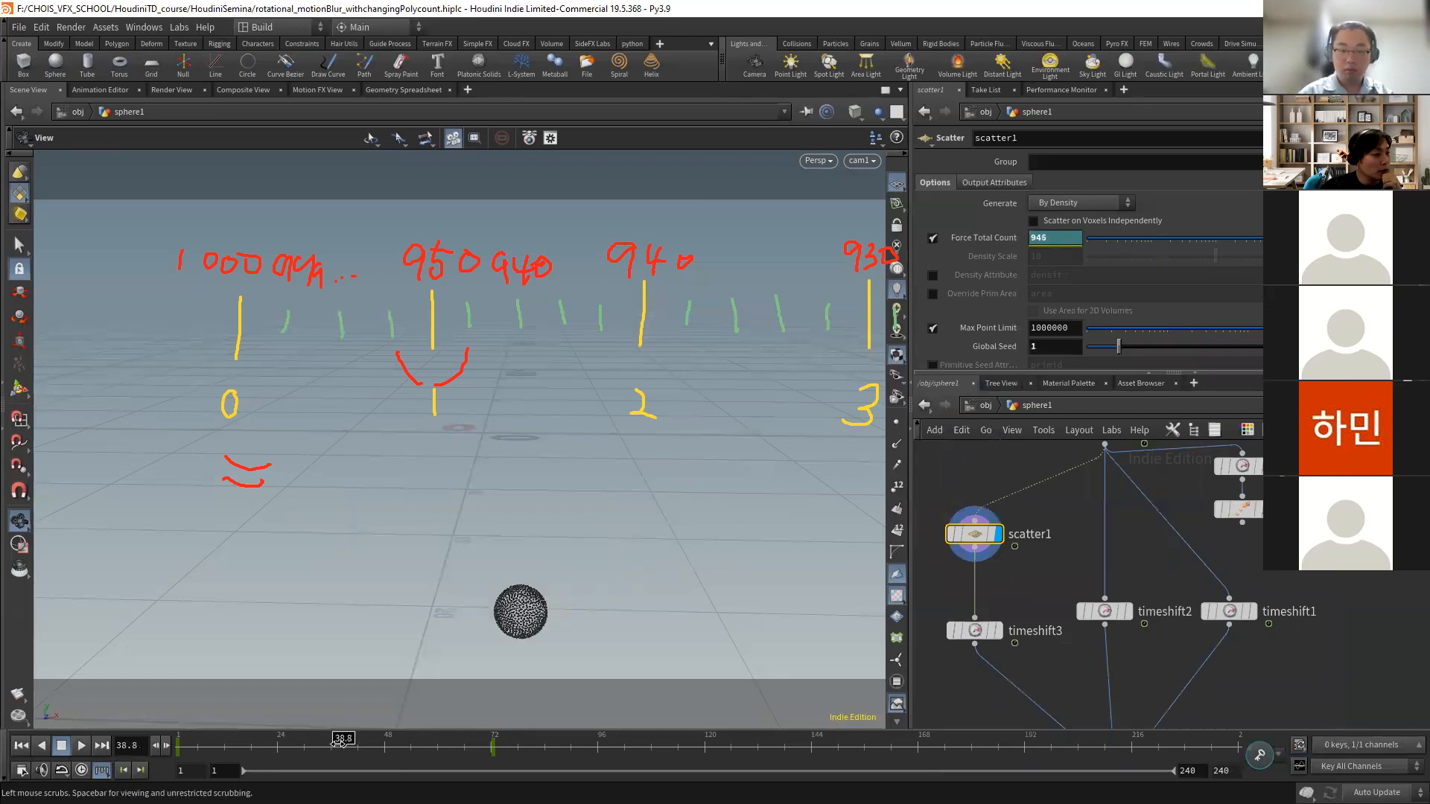
pyautogui.click(166, 745)
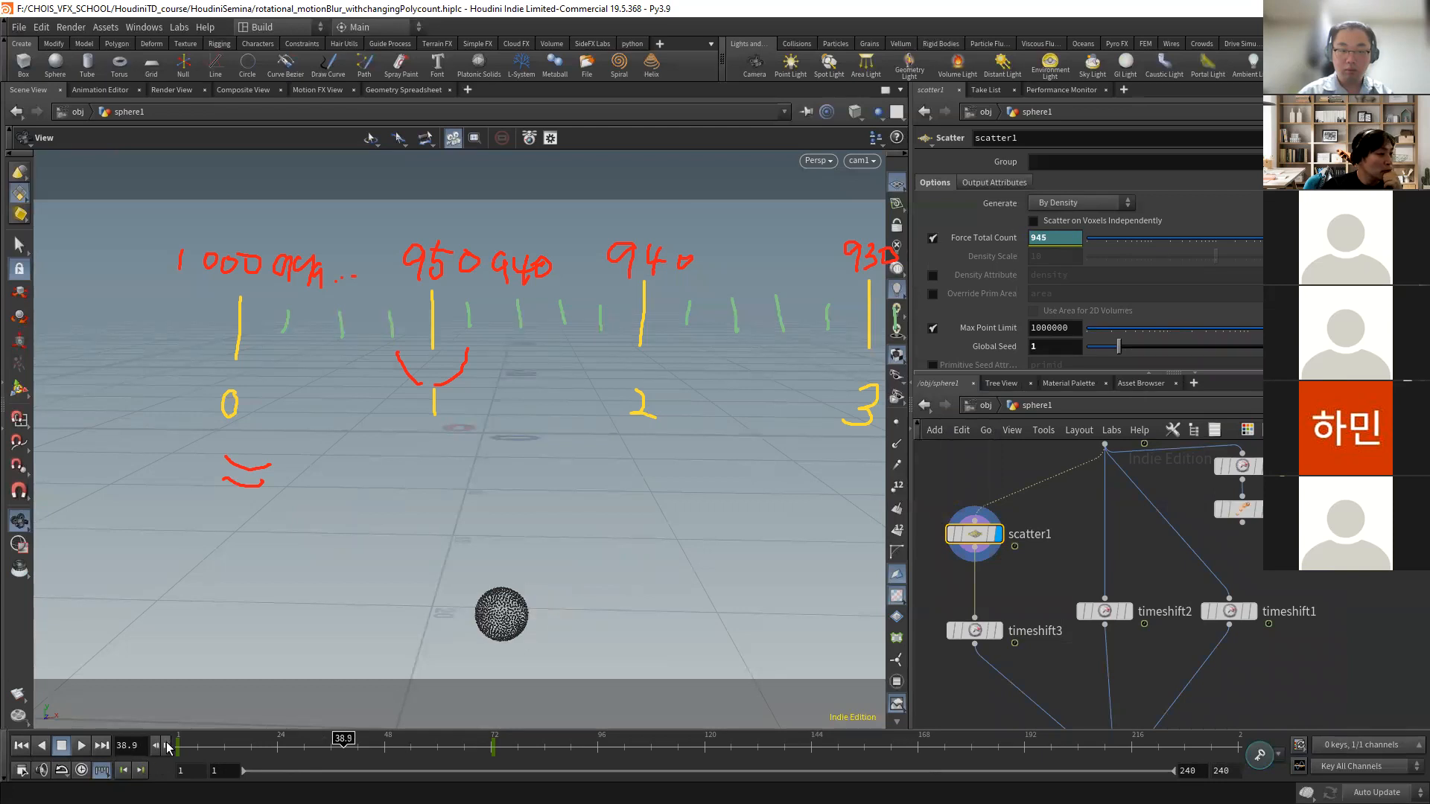
pyautogui.click(167, 745)
pyautogui.click(166, 745)
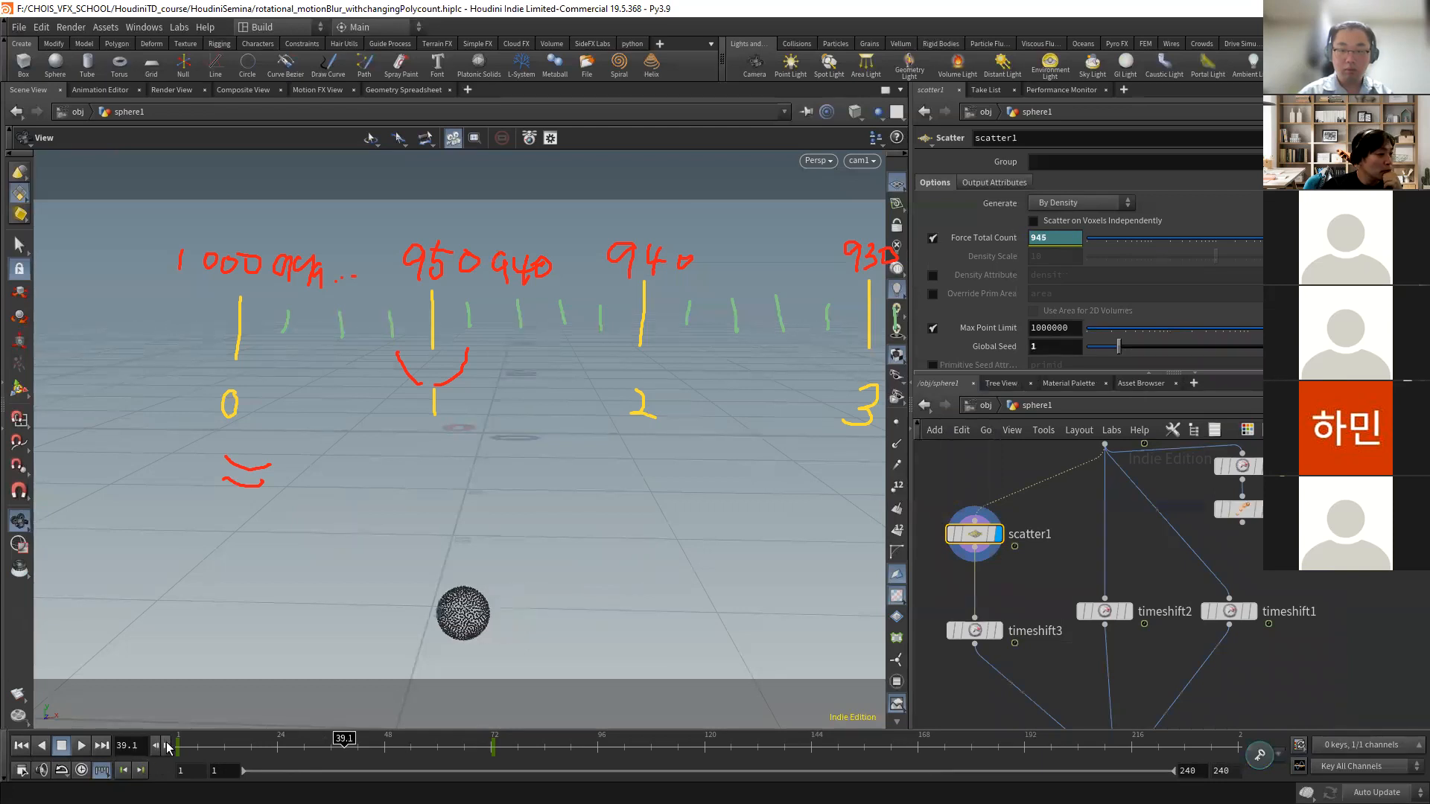
pyautogui.click(166, 746)
pyautogui.click(167, 746)
pyautogui.click(167, 746)
pyautogui.click(167, 745)
pyautogui.click(167, 745)
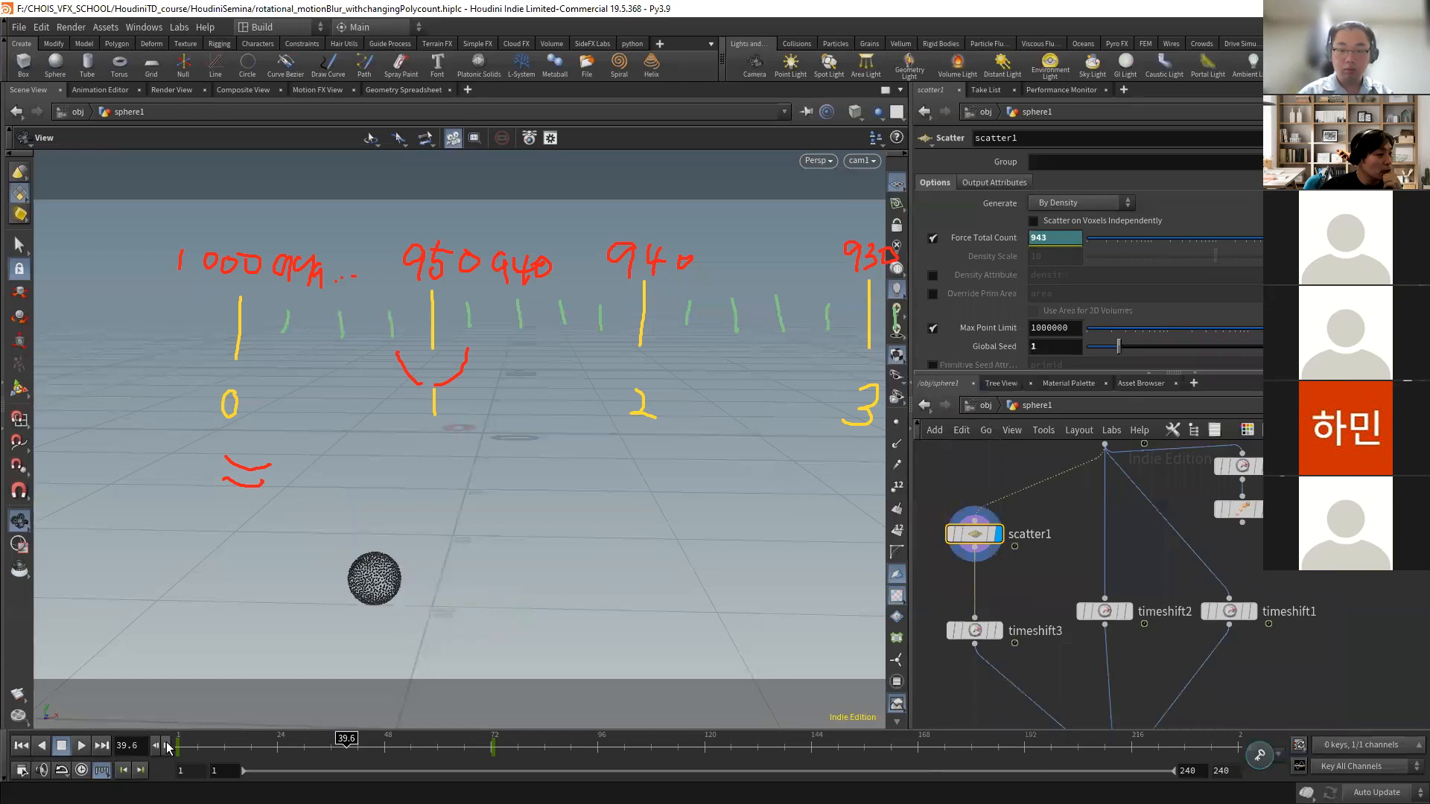
pyautogui.click(166, 746)
pyautogui.click(166, 745)
pyautogui.click(167, 745)
pyautogui.click(167, 746)
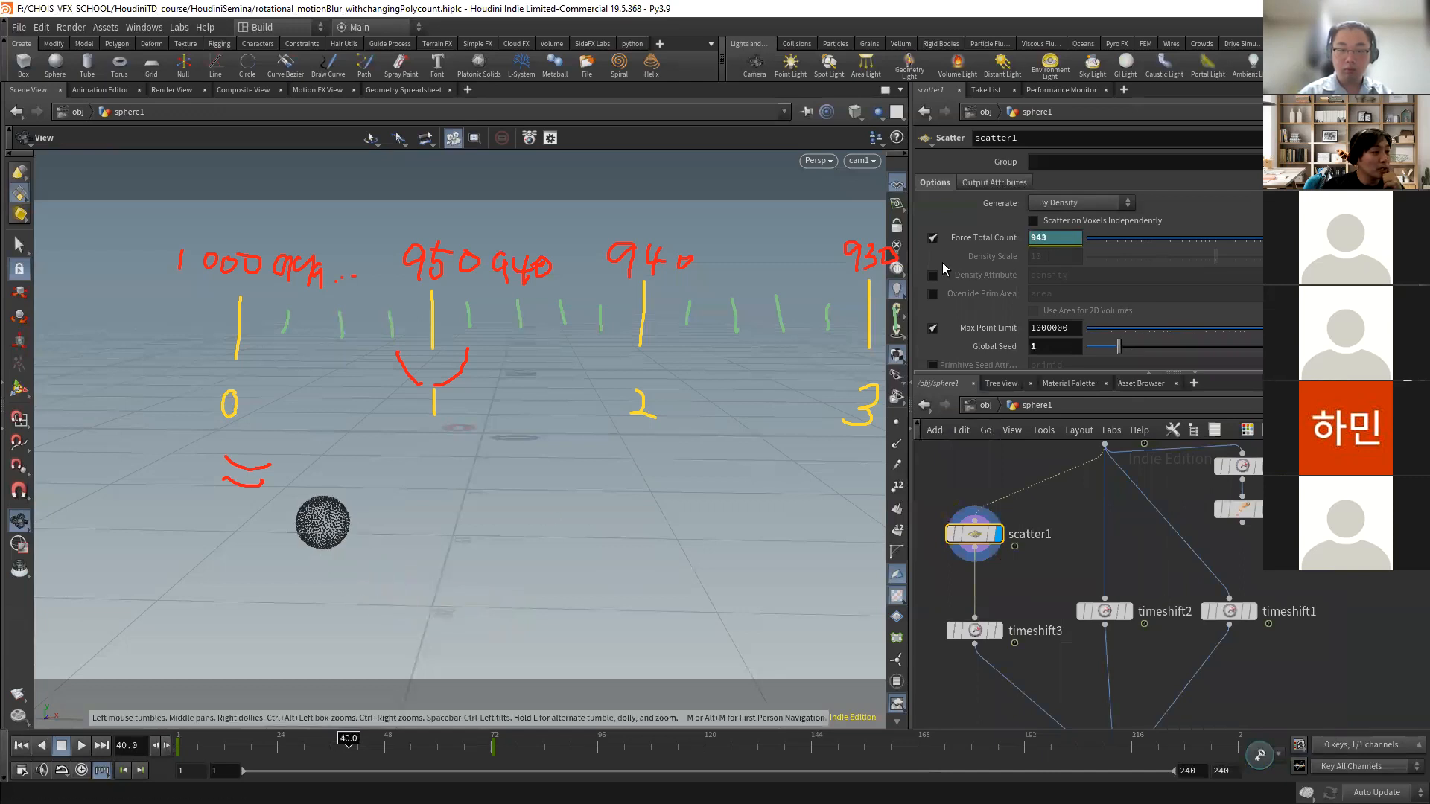
# - Select timeshift2 at frame 38.2 and annotate point counts of 1000, 950 and 940 in yellow around whole frames 0, 1 and 2
pyautogui.moveTo(350, 743); pyautogui.dragTo(339, 742)
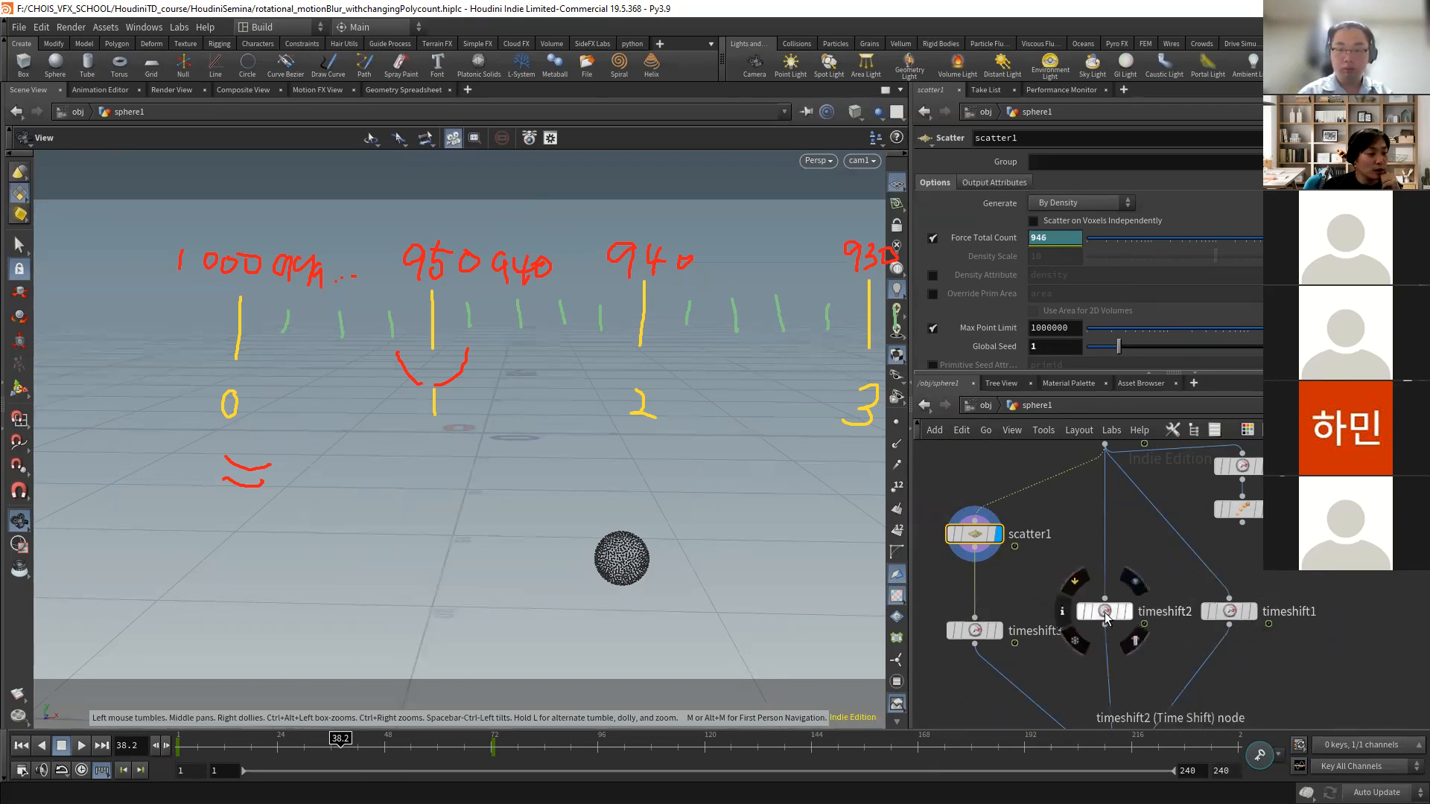
pyautogui.click(1104, 612)
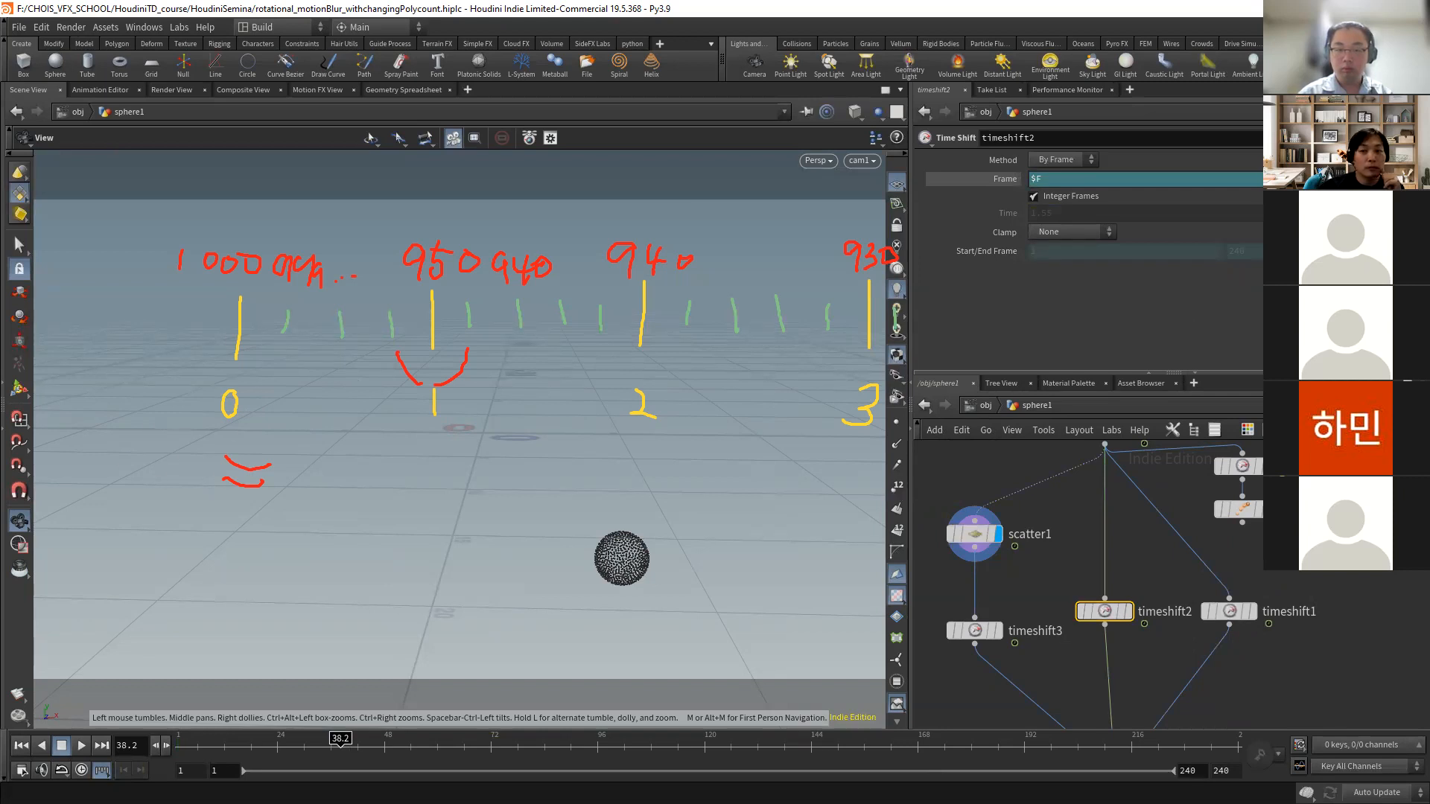
pyautogui.moveTo(174, 214); pyautogui.dragTo(171, 231)
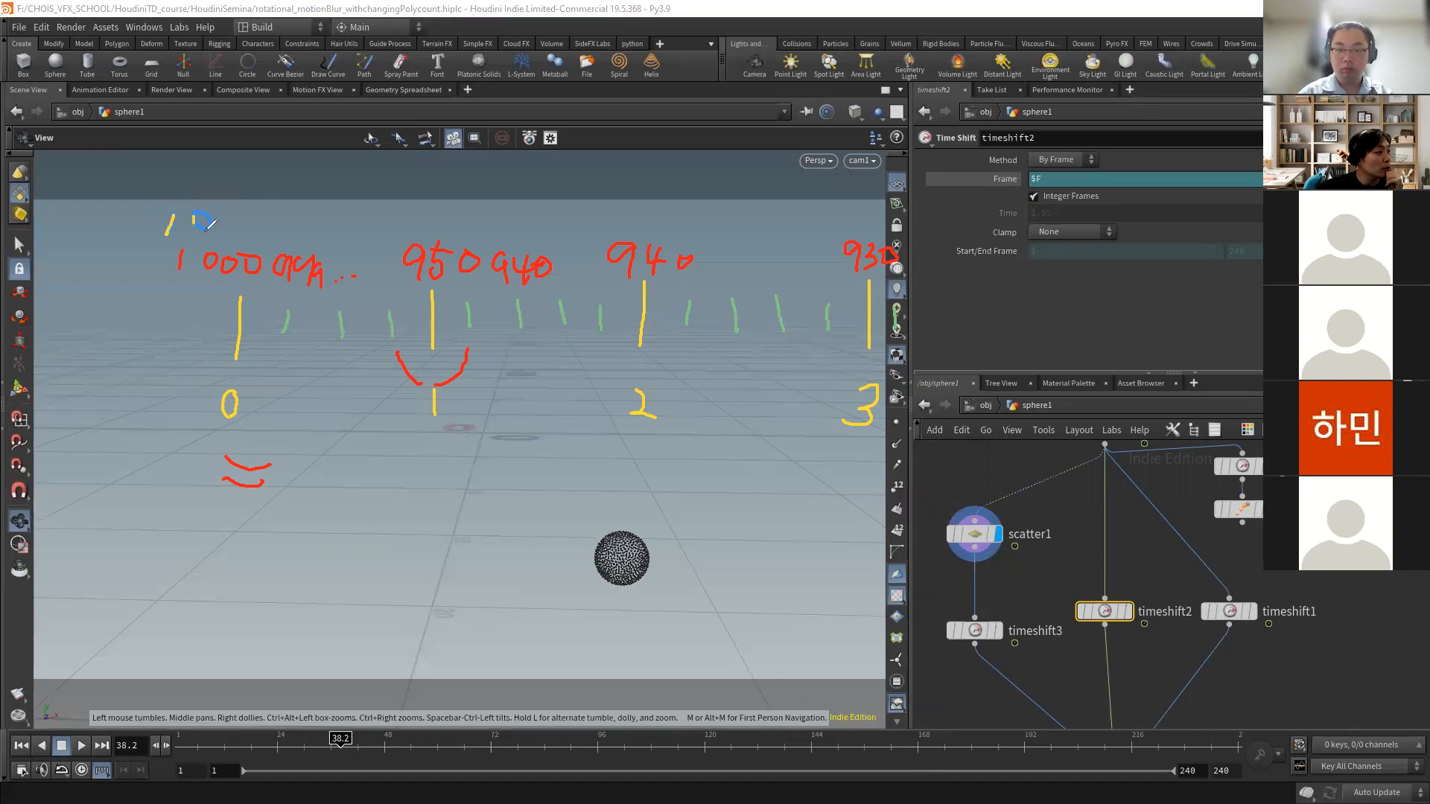
pyautogui.moveTo(219, 224); pyautogui.dragTo(254, 223)
pyautogui.moveTo(297, 225); pyautogui.dragTo(300, 225)
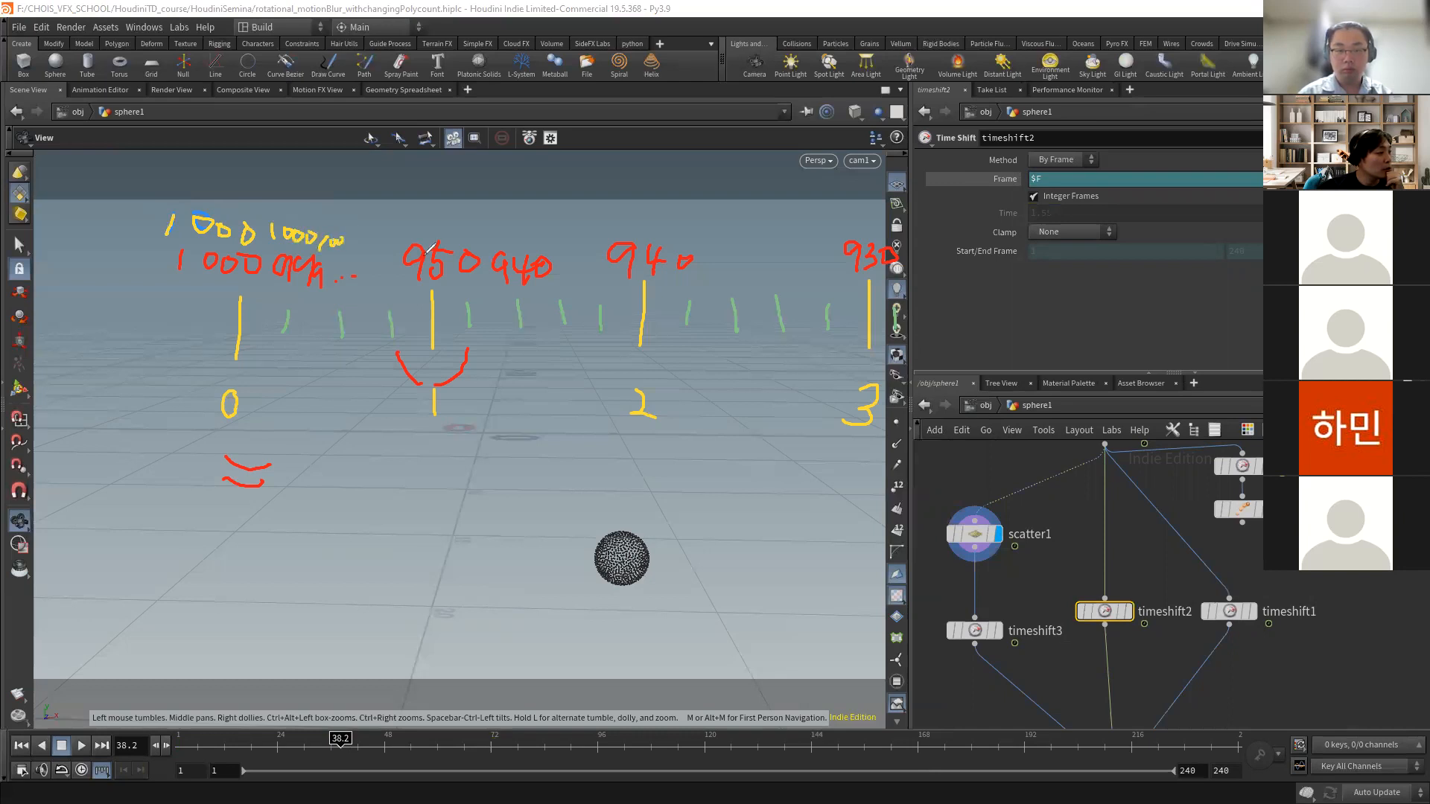
pyautogui.moveTo(380, 254); pyautogui.dragTo(379, 285)
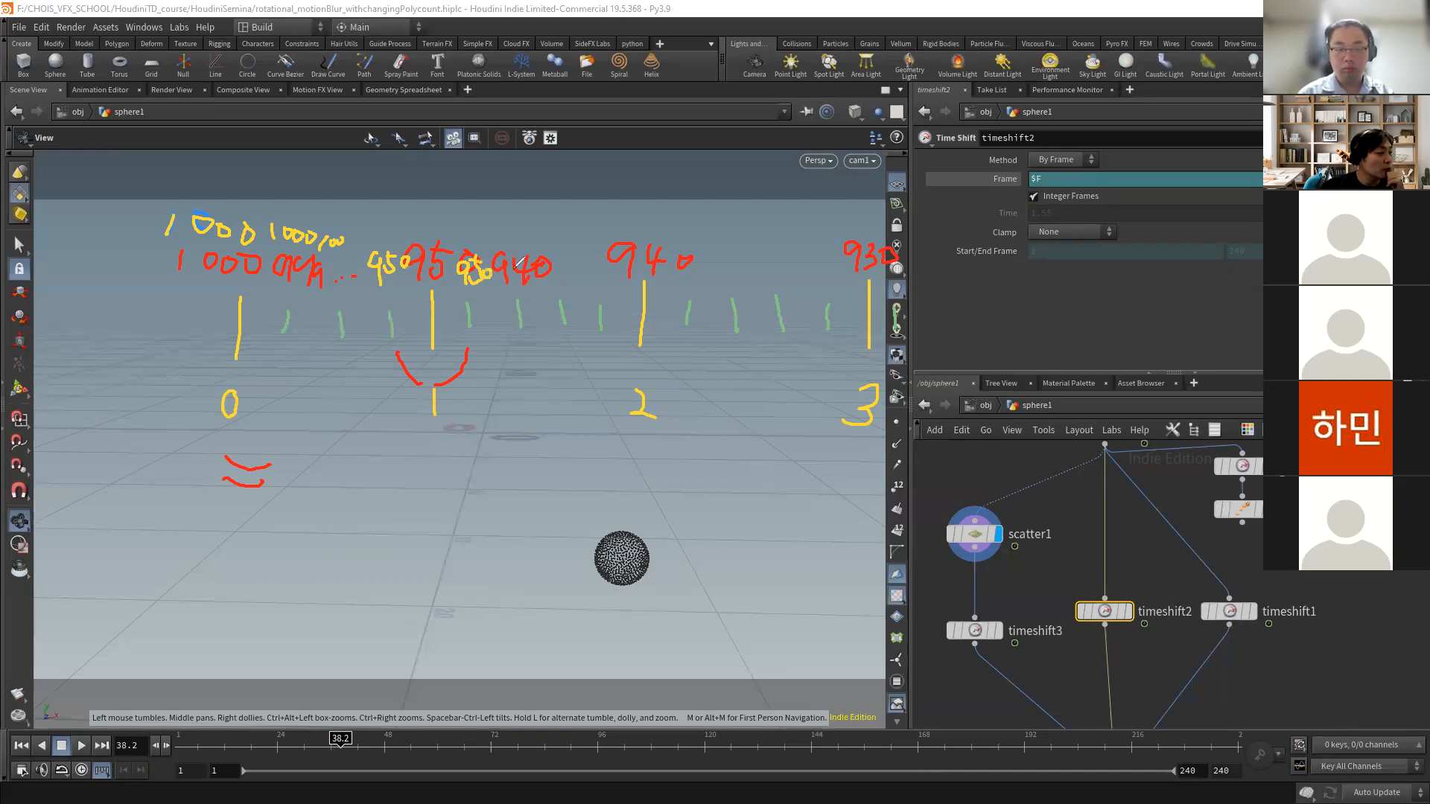
pyautogui.moveTo(511, 270); pyautogui.dragTo(522, 289)
pyautogui.moveTo(524, 269)
pyautogui.mouseDown()
pyautogui.moveTo(588, 263)
pyautogui.moveTo(612, 272)
pyautogui.moveTo(598, 285)
pyautogui.moveTo(693, 284)
pyautogui.mouseUp()
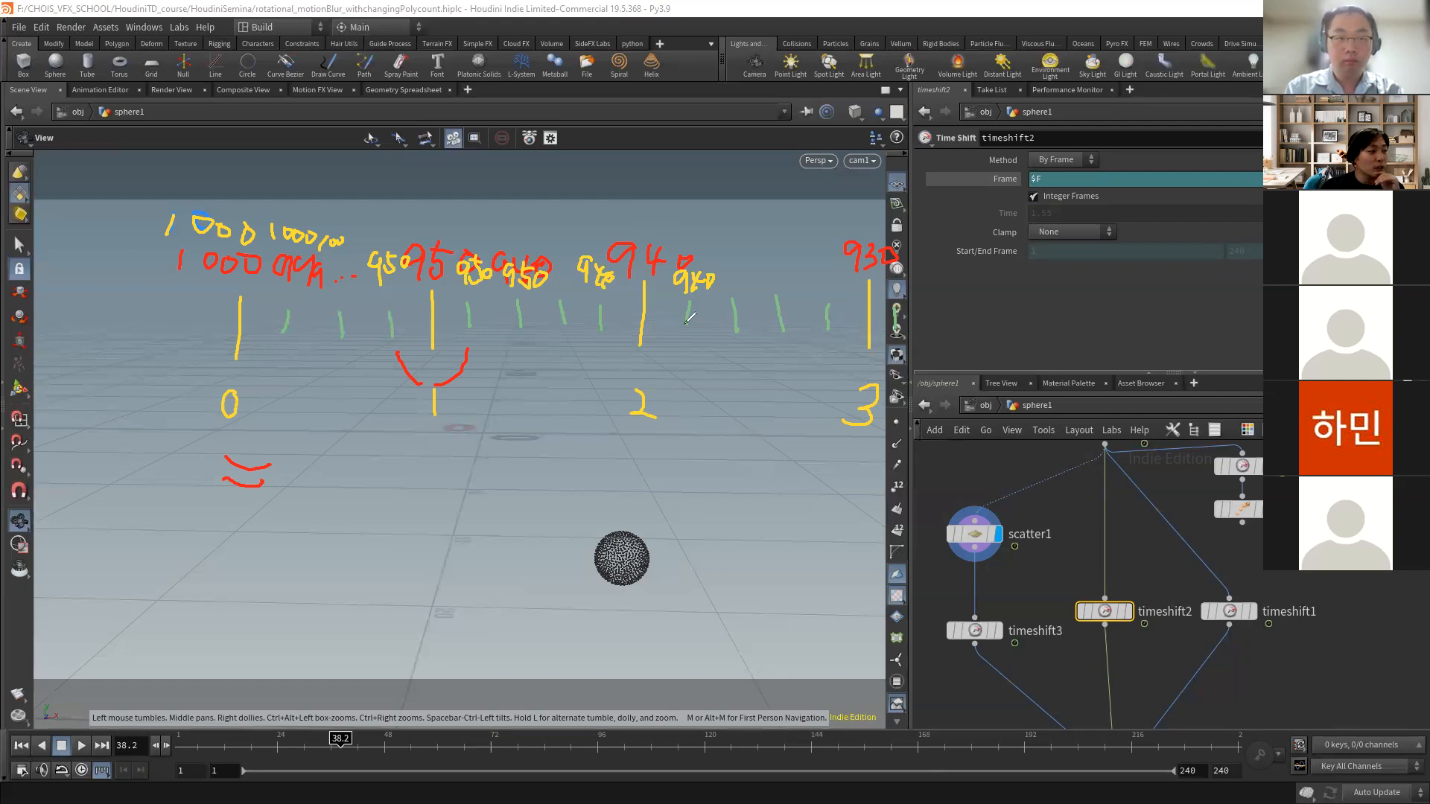
# - Draw yellow curved motion trails on both sides of the displayed sphere, with dashed outlines marking its subframe positions
pyautogui.moveTo(632, 522); pyautogui.dragTo(570, 515)
pyautogui.moveTo(570, 515); pyautogui.dragTo(534, 488)
pyautogui.moveTo(505, 539)
pyautogui.mouseDown()
pyautogui.moveTo(517, 559)
pyautogui.moveTo(645, 590)
pyautogui.mouseUp()
pyautogui.moveTo(616, 535); pyautogui.dragTo(758, 483)
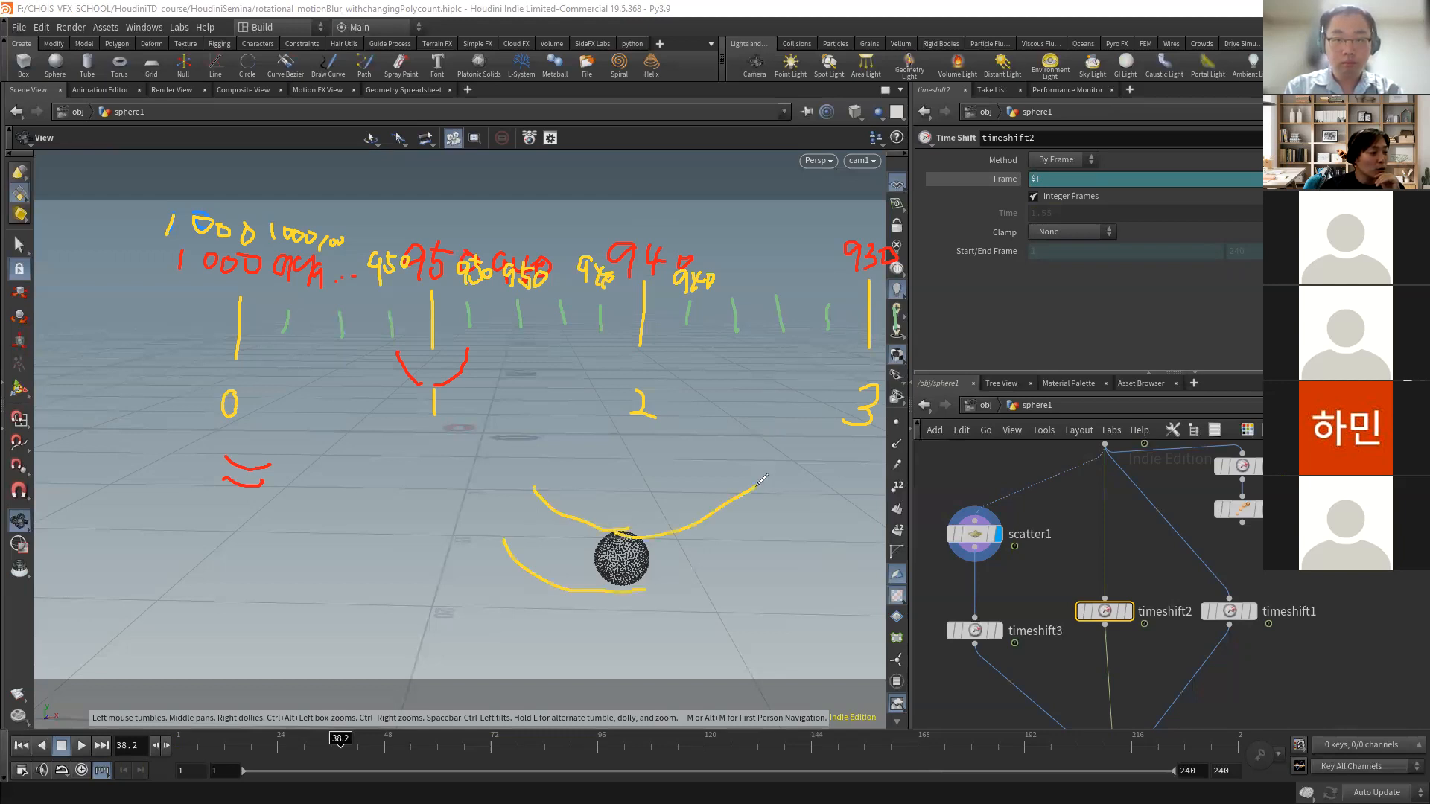
pyautogui.moveTo(631, 579); pyautogui.dragTo(771, 529)
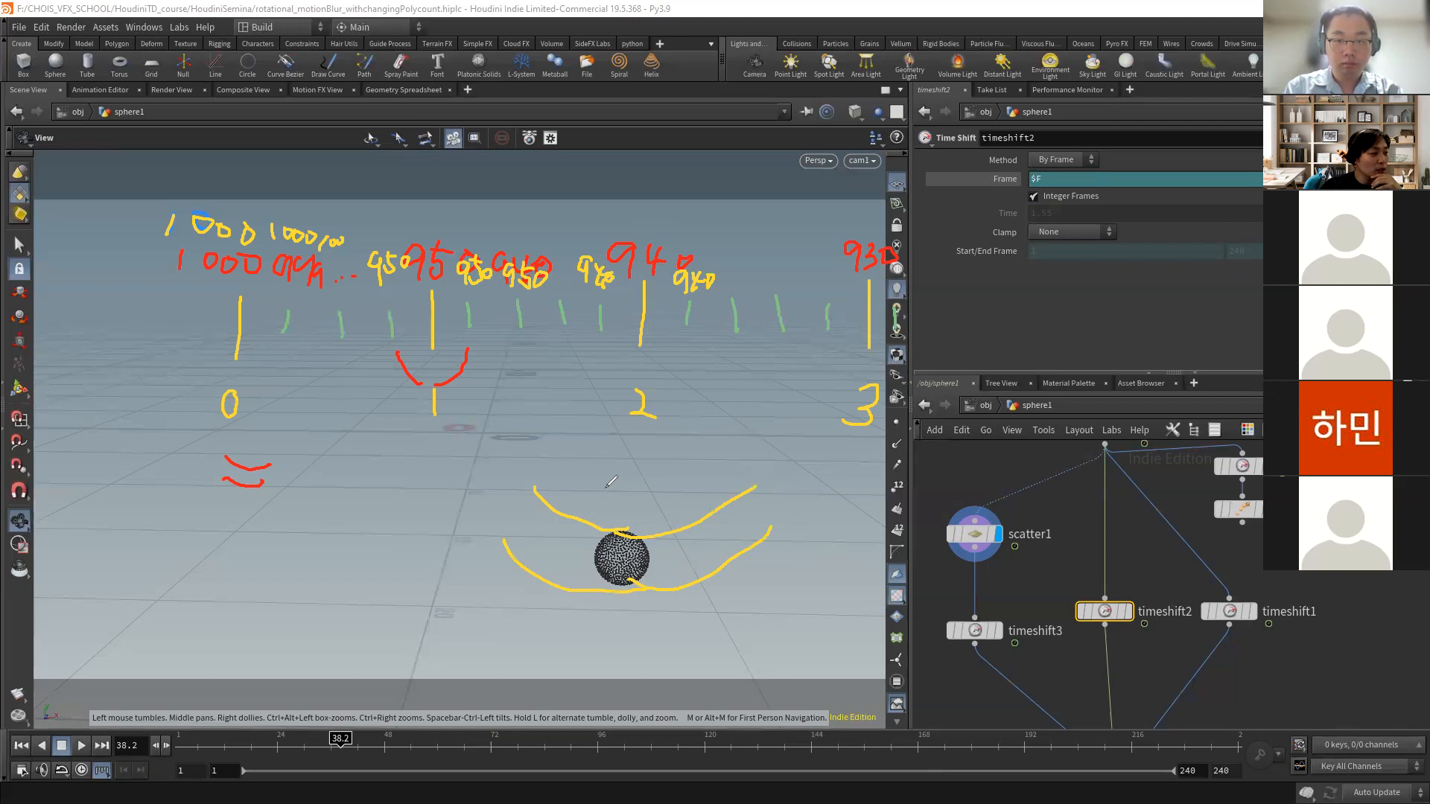
pyautogui.moveTo(555, 523); pyautogui.dragTo(547, 527)
pyautogui.moveTo(527, 534); pyautogui.dragTo(527, 538)
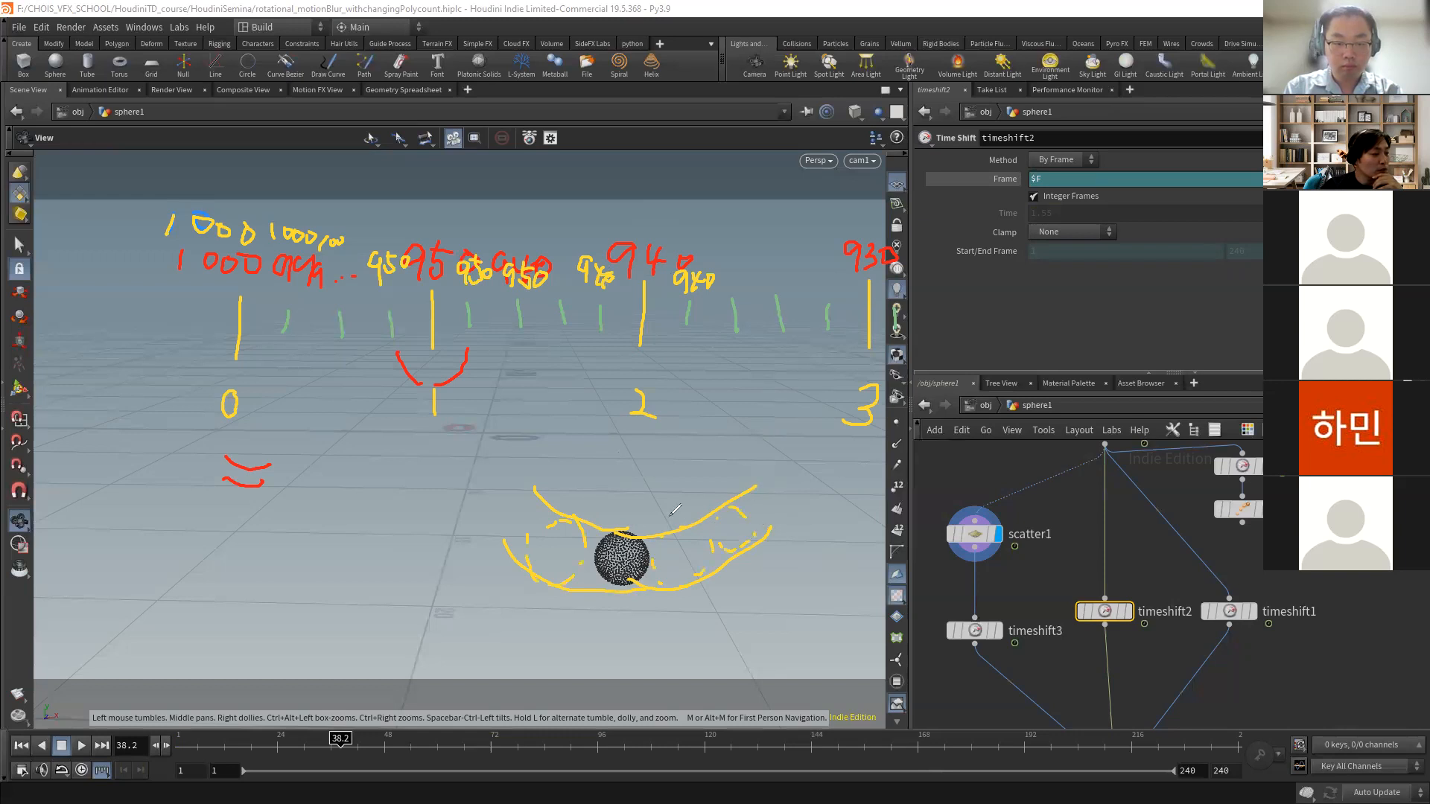
# - Extend the yellow dashed sphere outlines at the upper-left end of the drawn motion trail
pyautogui.moveTo(506, 497); pyautogui.dragTo(507, 499)
pyautogui.moveTo(497, 510); pyautogui.dragTo(496, 518)
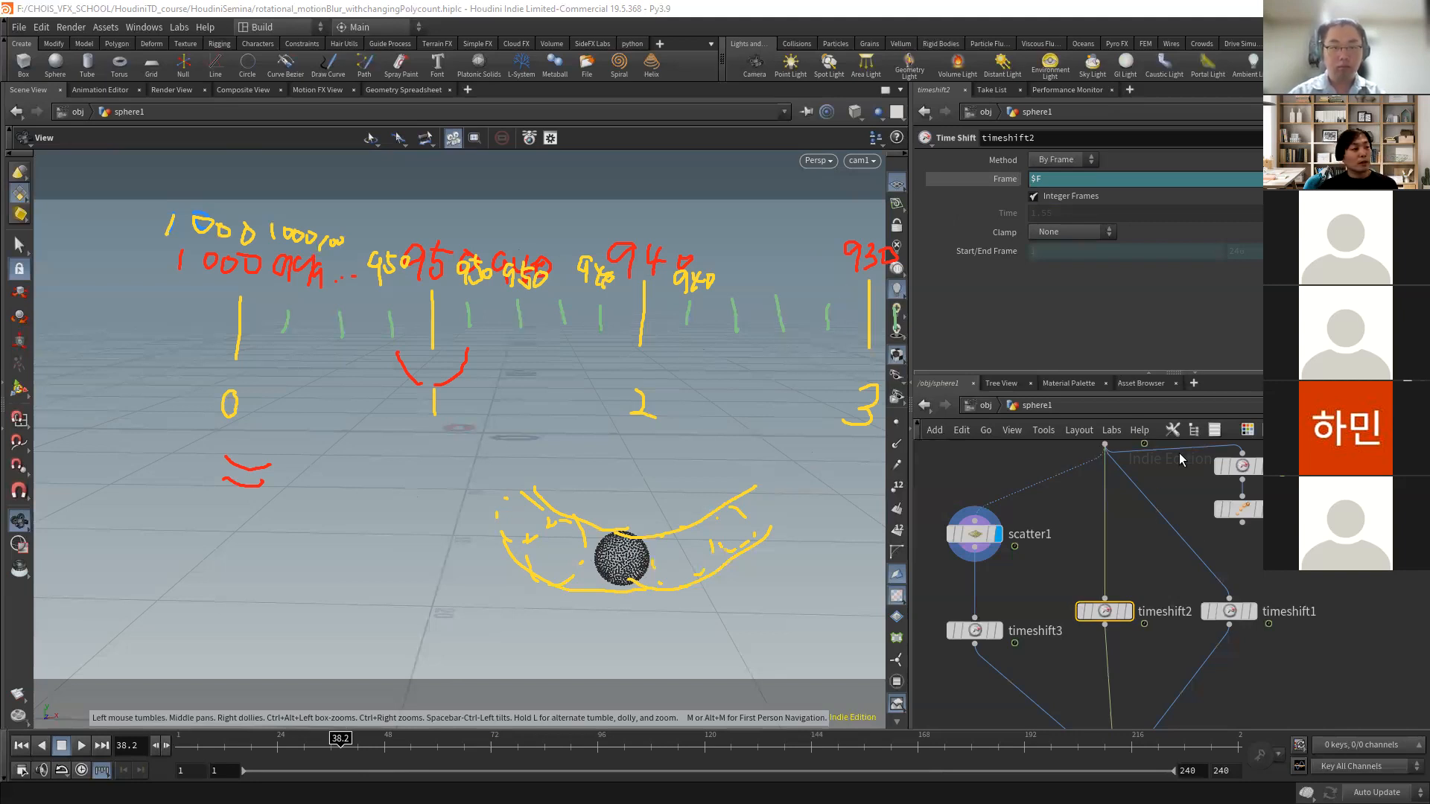
# - Select and display the pointdeform1 node above RENDER, and clear the drawn annotations from the viewport
pyautogui.moveTo(1038, 574); pyautogui.dragTo(1037, 390, button='middle')
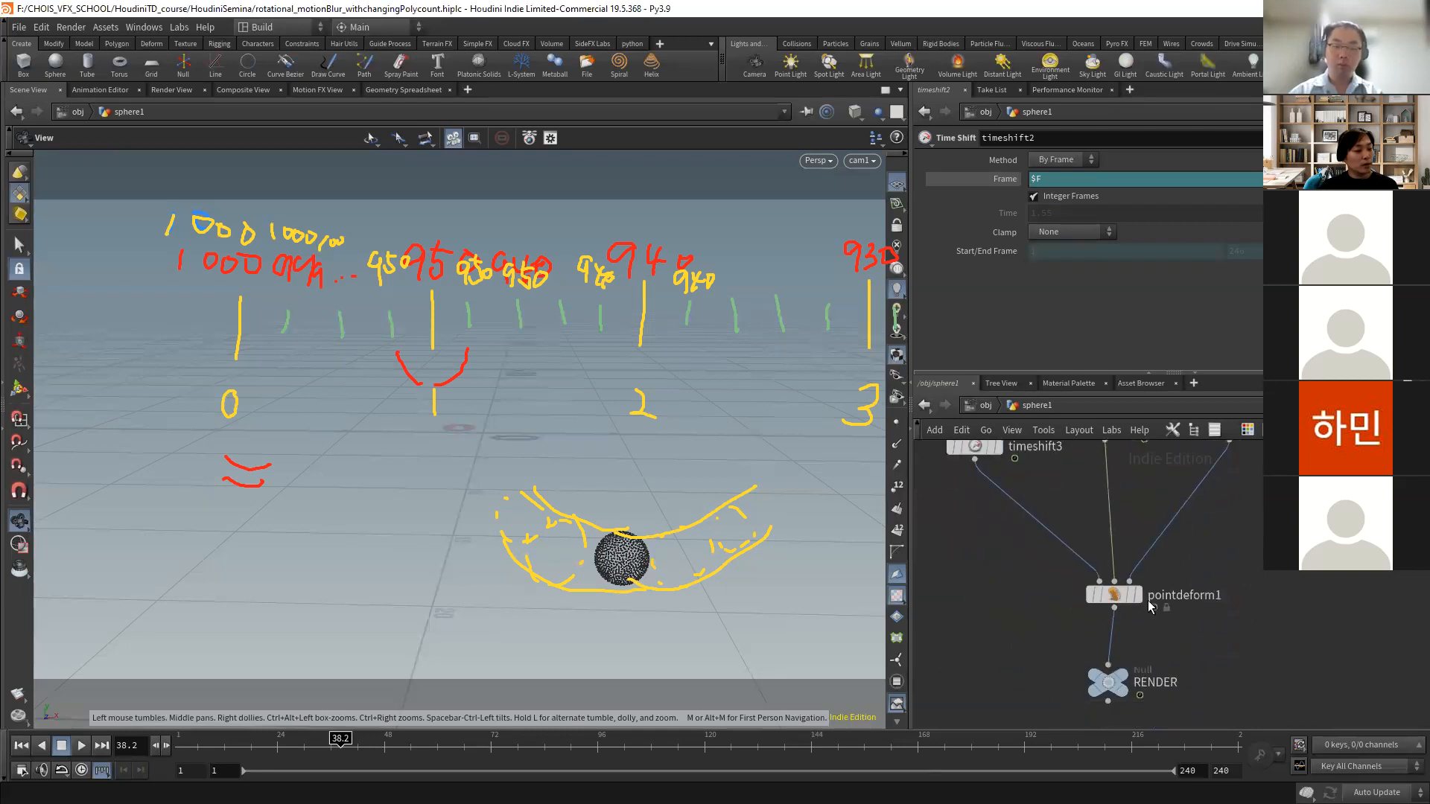
pyautogui.click(1113, 595)
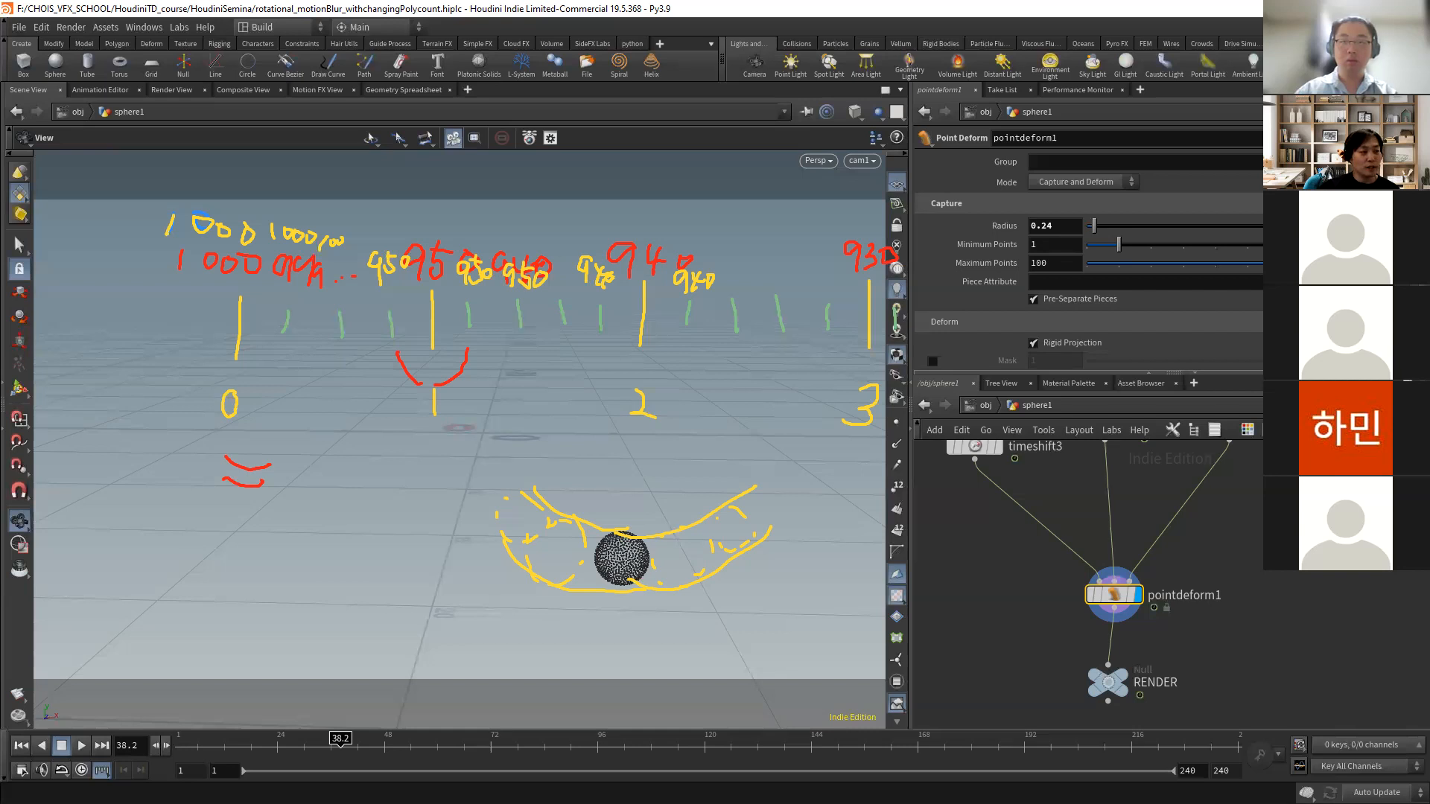
pyautogui.press('Escape')
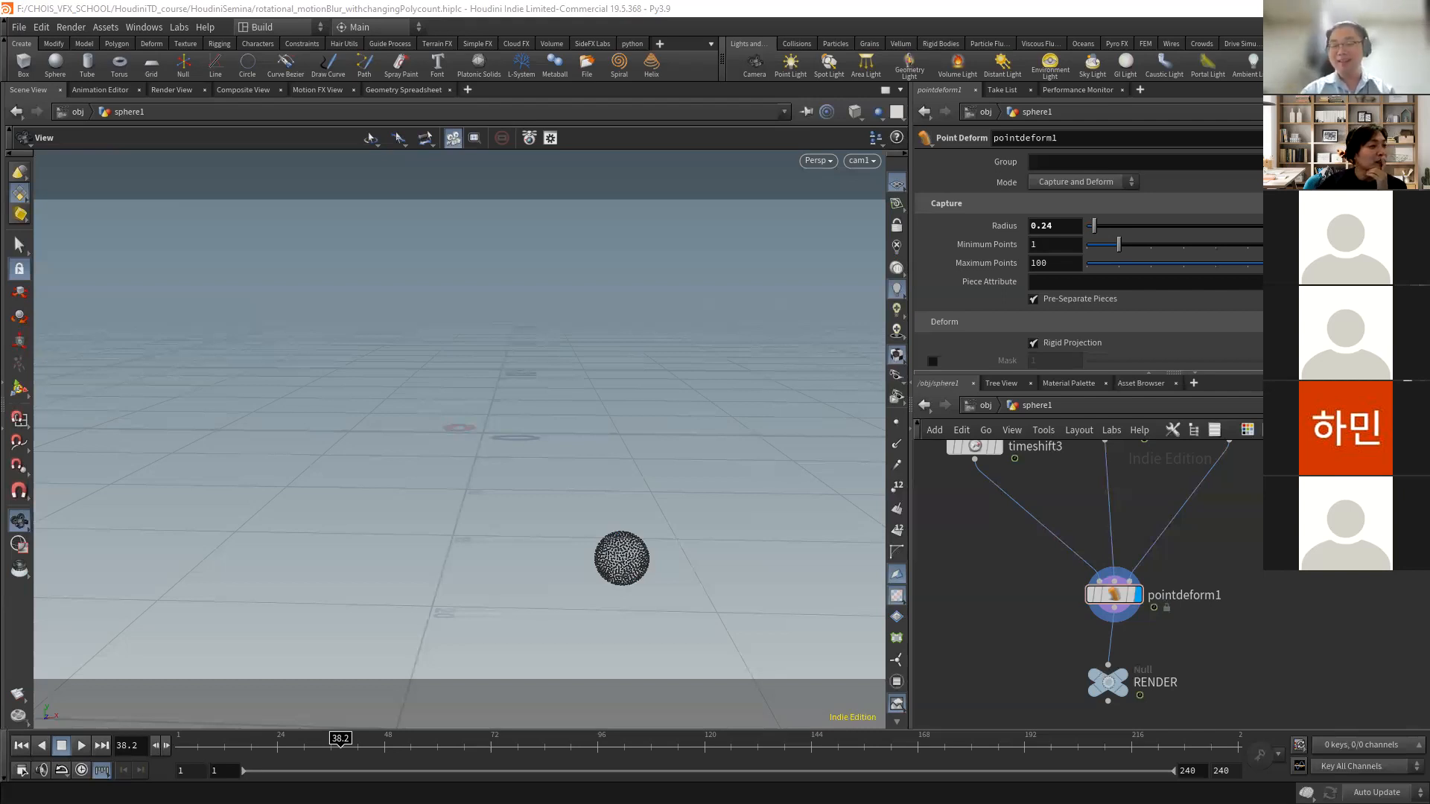
# - Switch to the browser and review the Houdini Master Course_12Weeks page from its introduction through the module list
pyautogui.hotkey('alt', 'Tab')
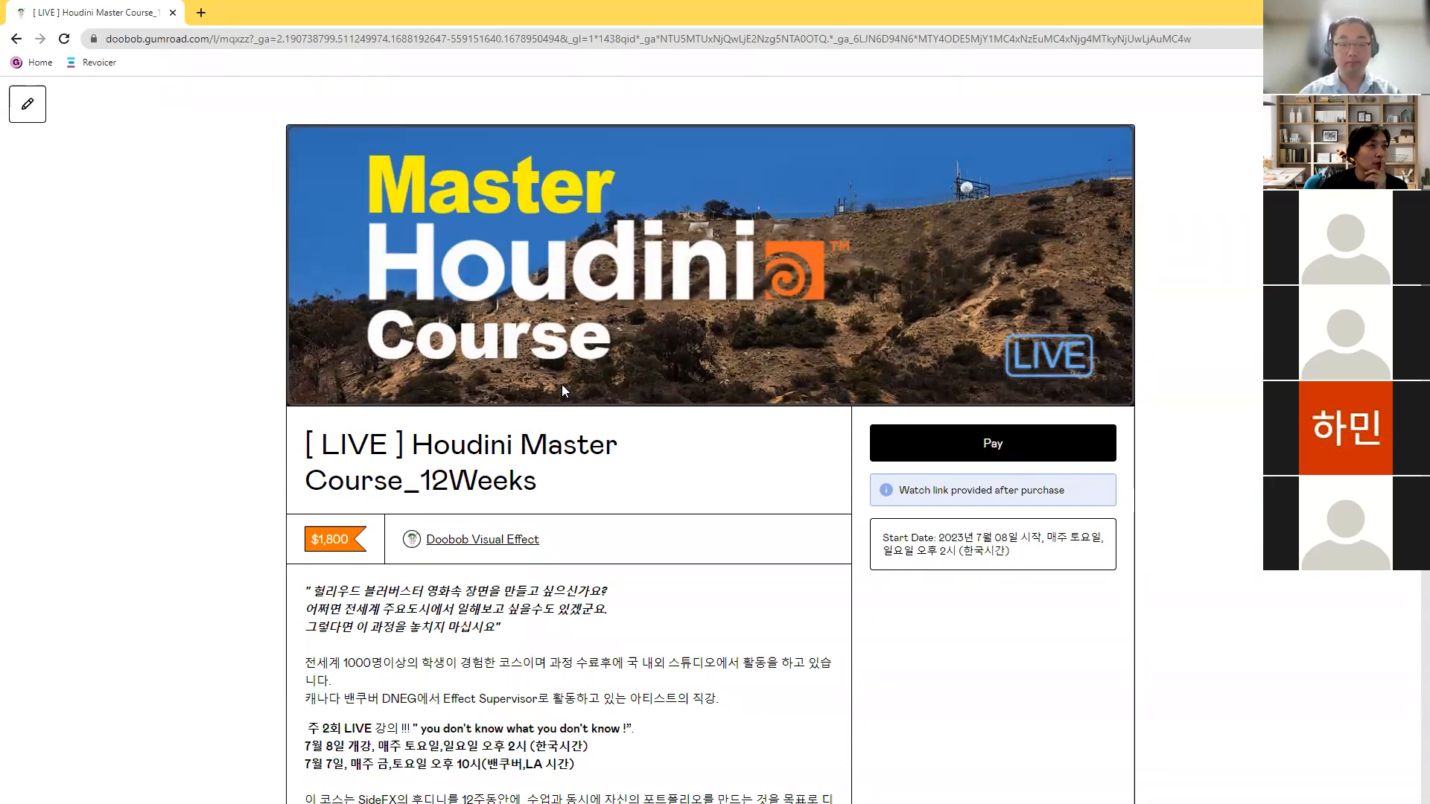
pyautogui.scroll(-4, 562, 383)
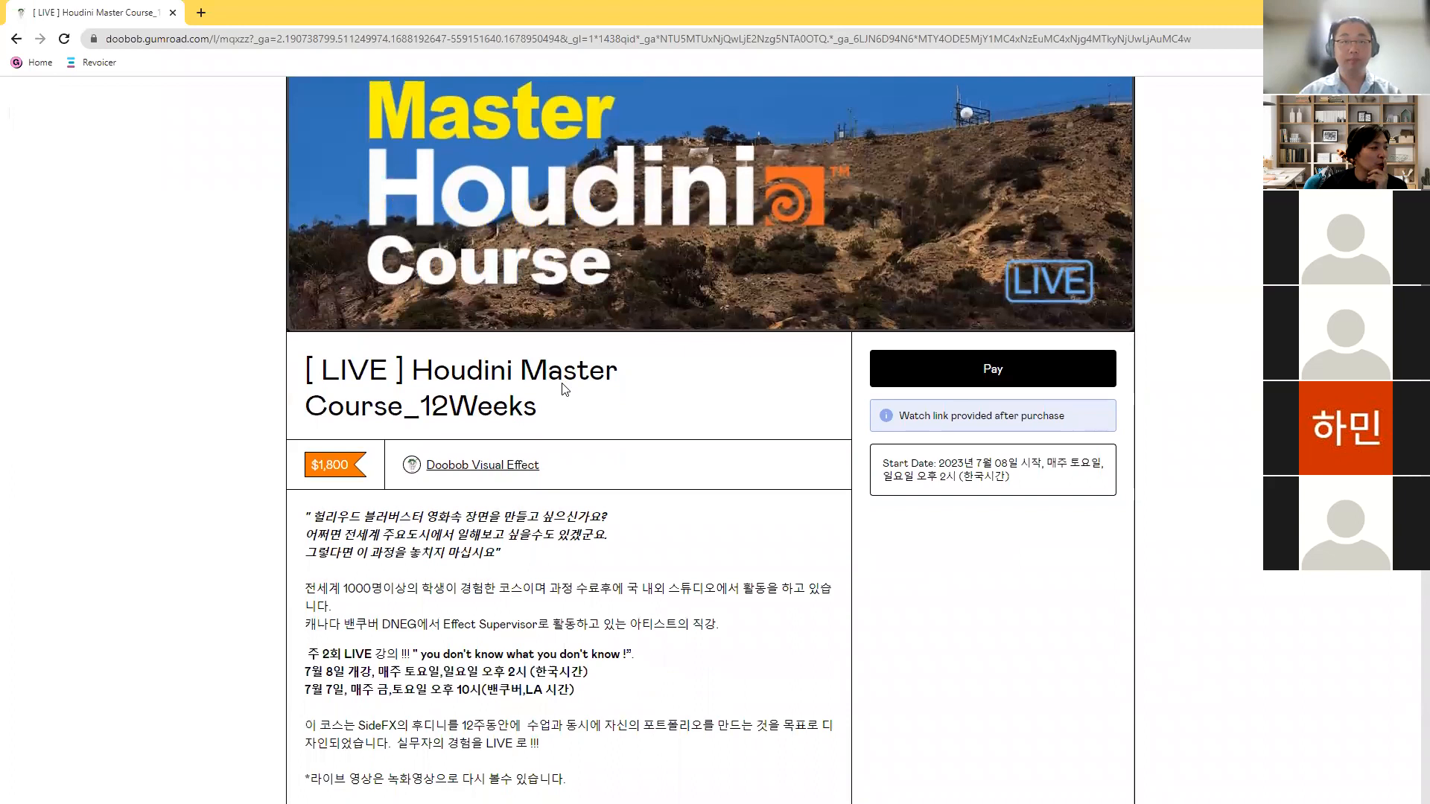
pyautogui.scroll(1, 562, 382)
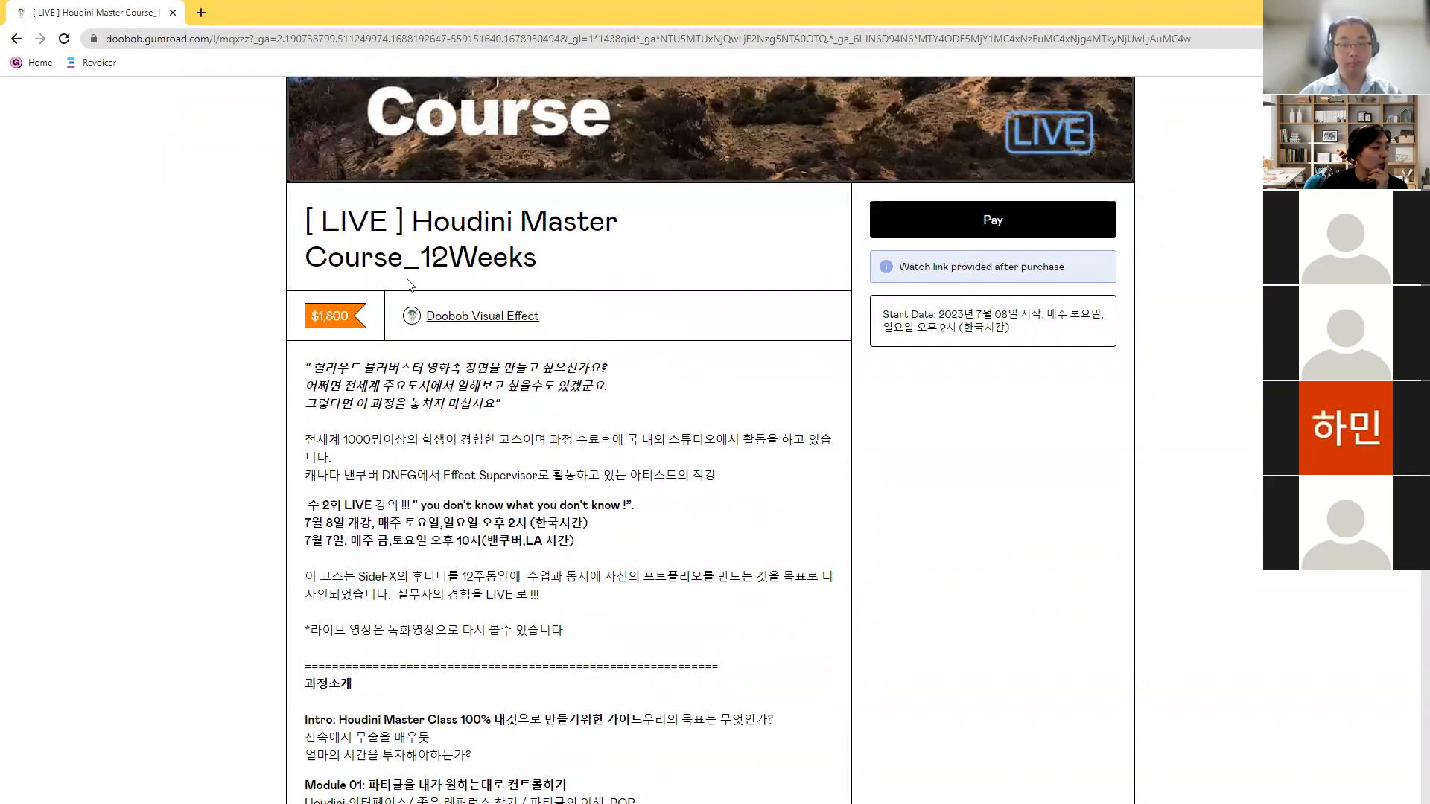
pyautogui.scroll(-2, 458, 346)
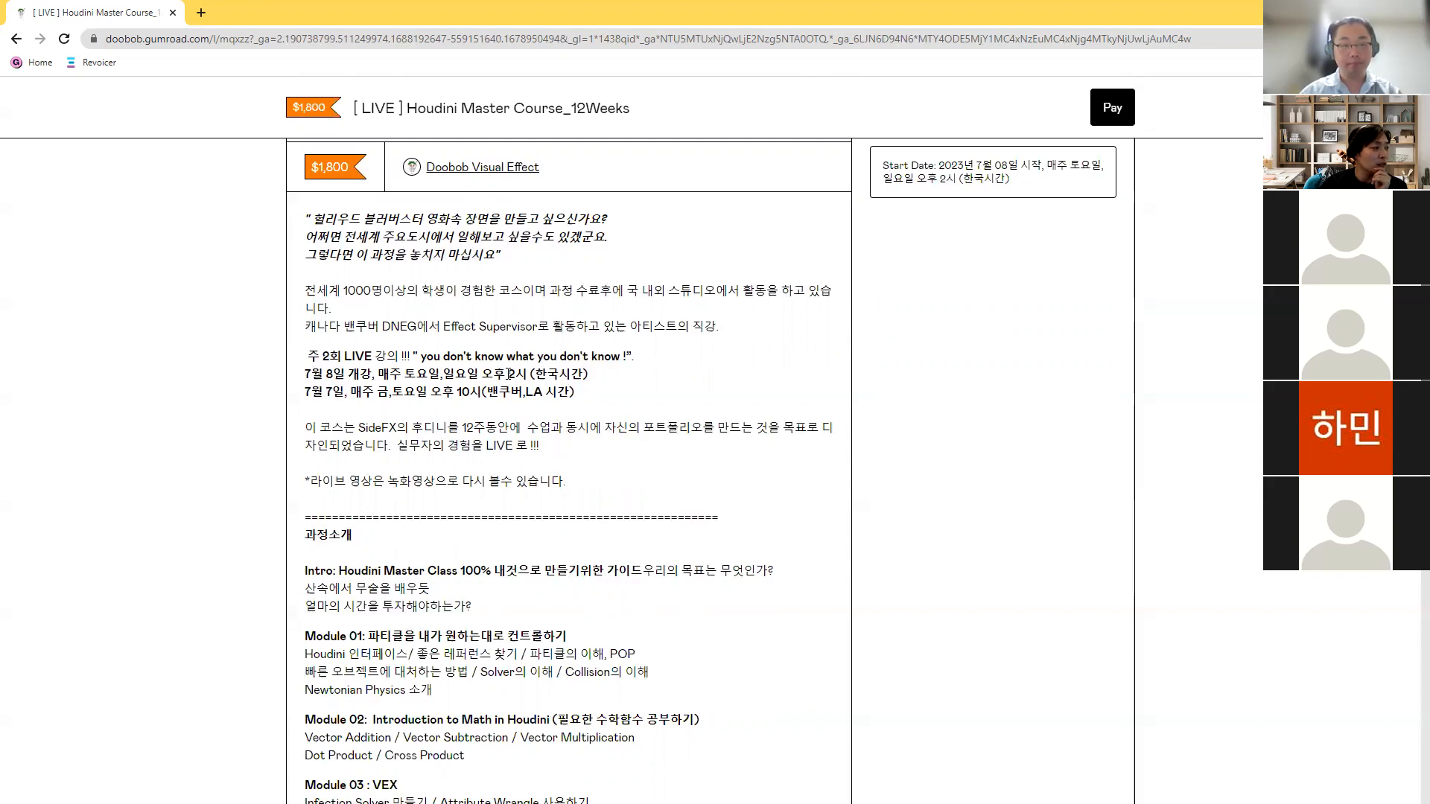
pyautogui.scroll(-4, 521, 374)
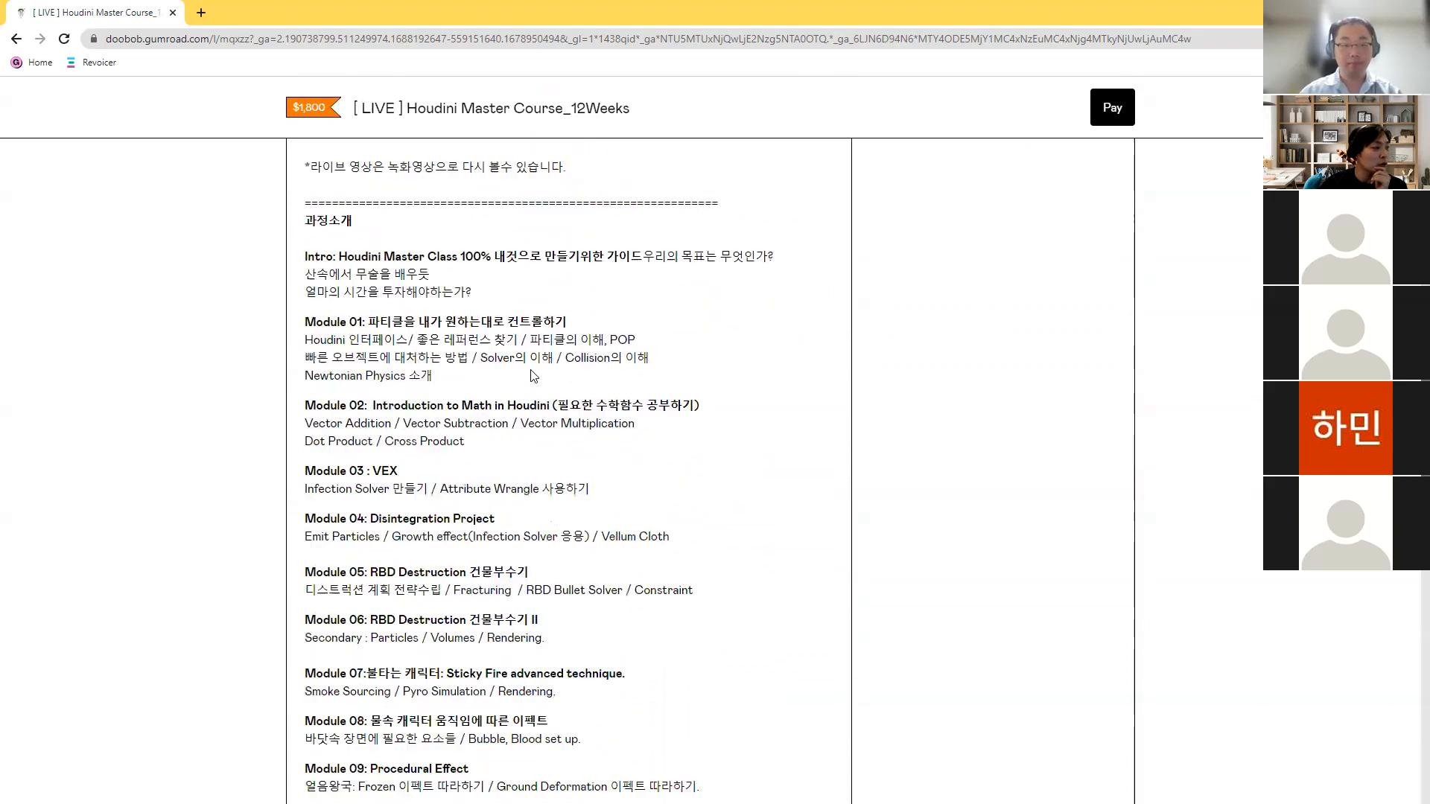
pyautogui.scroll(-3, 534, 375)
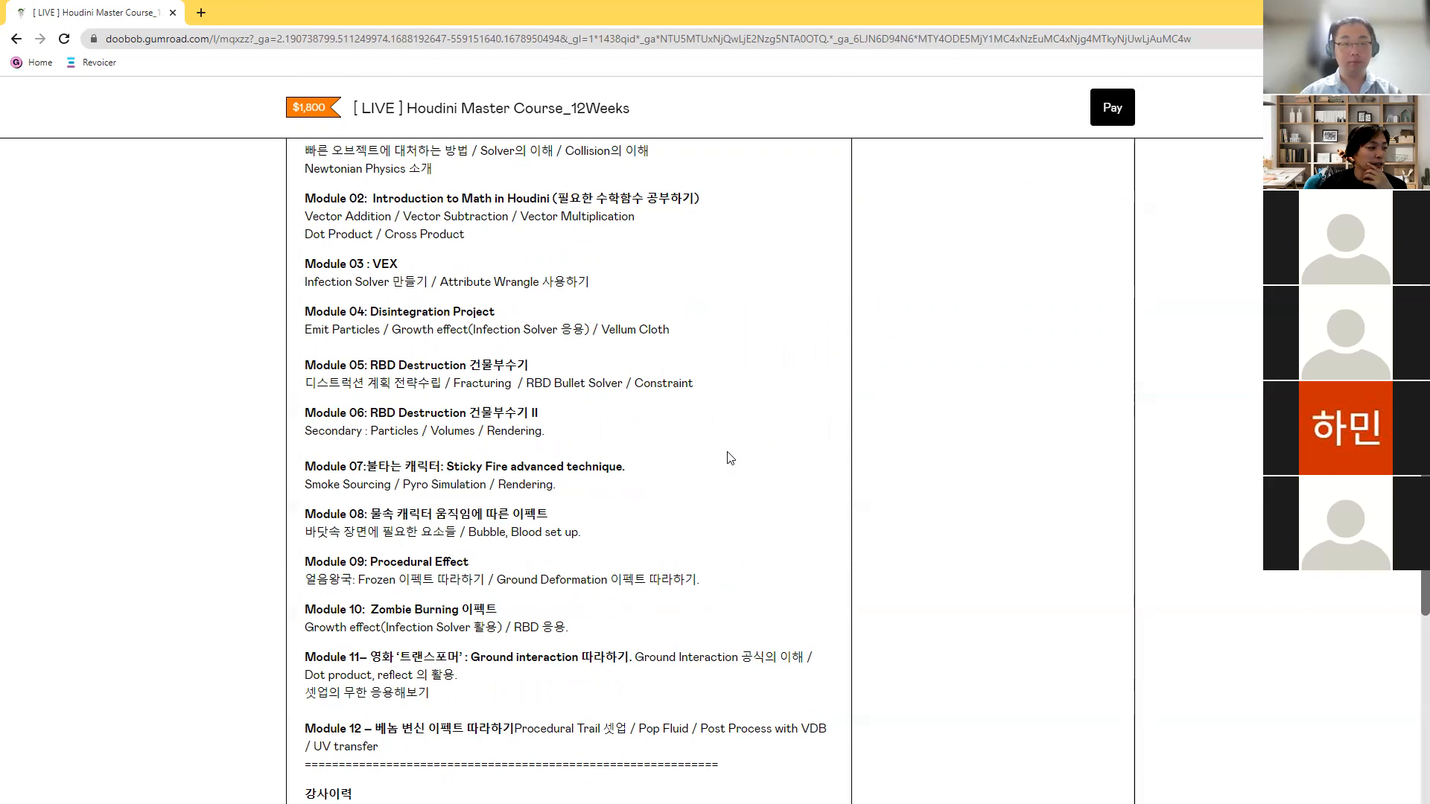
# - Return to the course description and highlight the two class schedule lines, ending with the highlight cleared
pyautogui.scroll(2, 607, 487)
pyautogui.scroll(4, 626, 456)
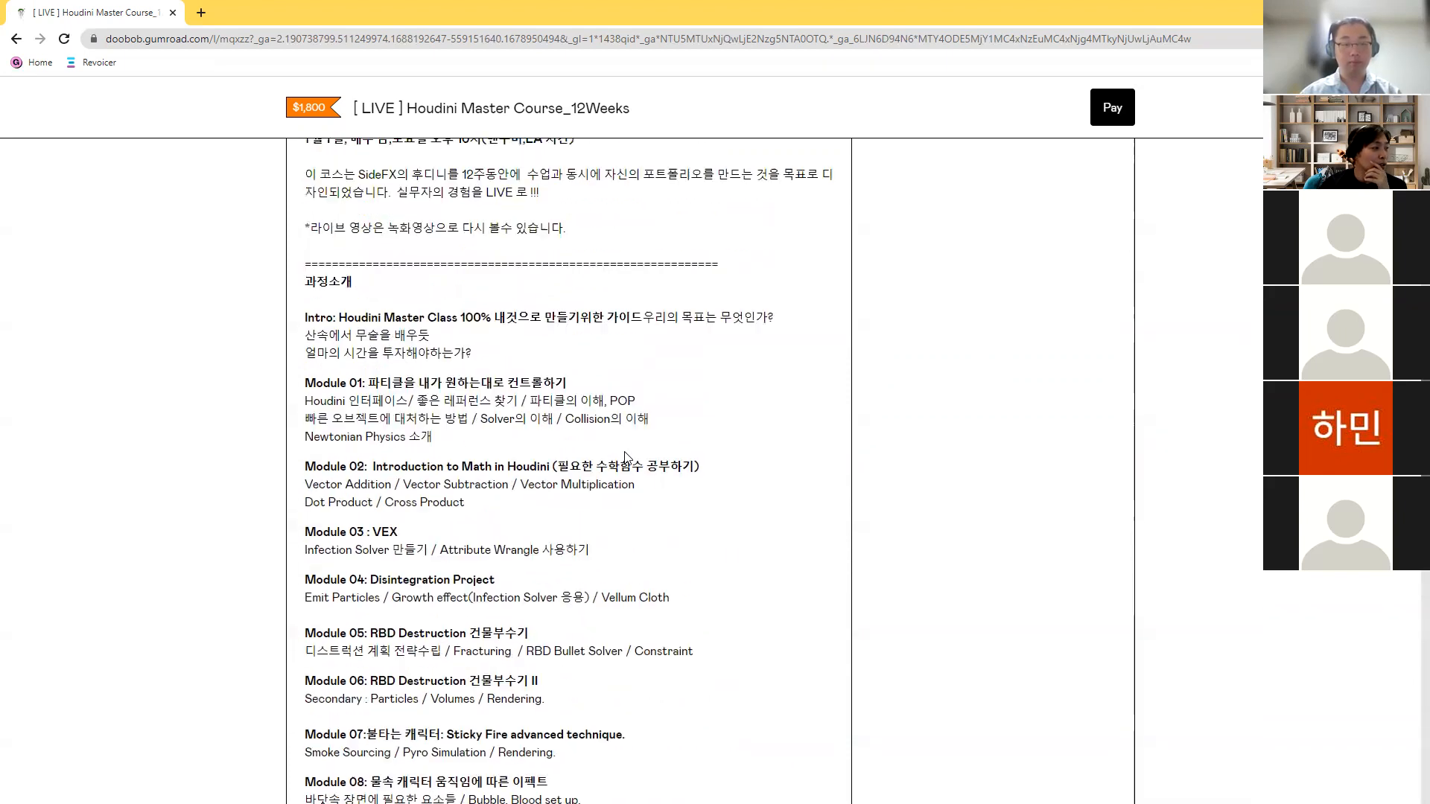
pyautogui.moveTo(585, 321); pyautogui.dragTo(331, 299)
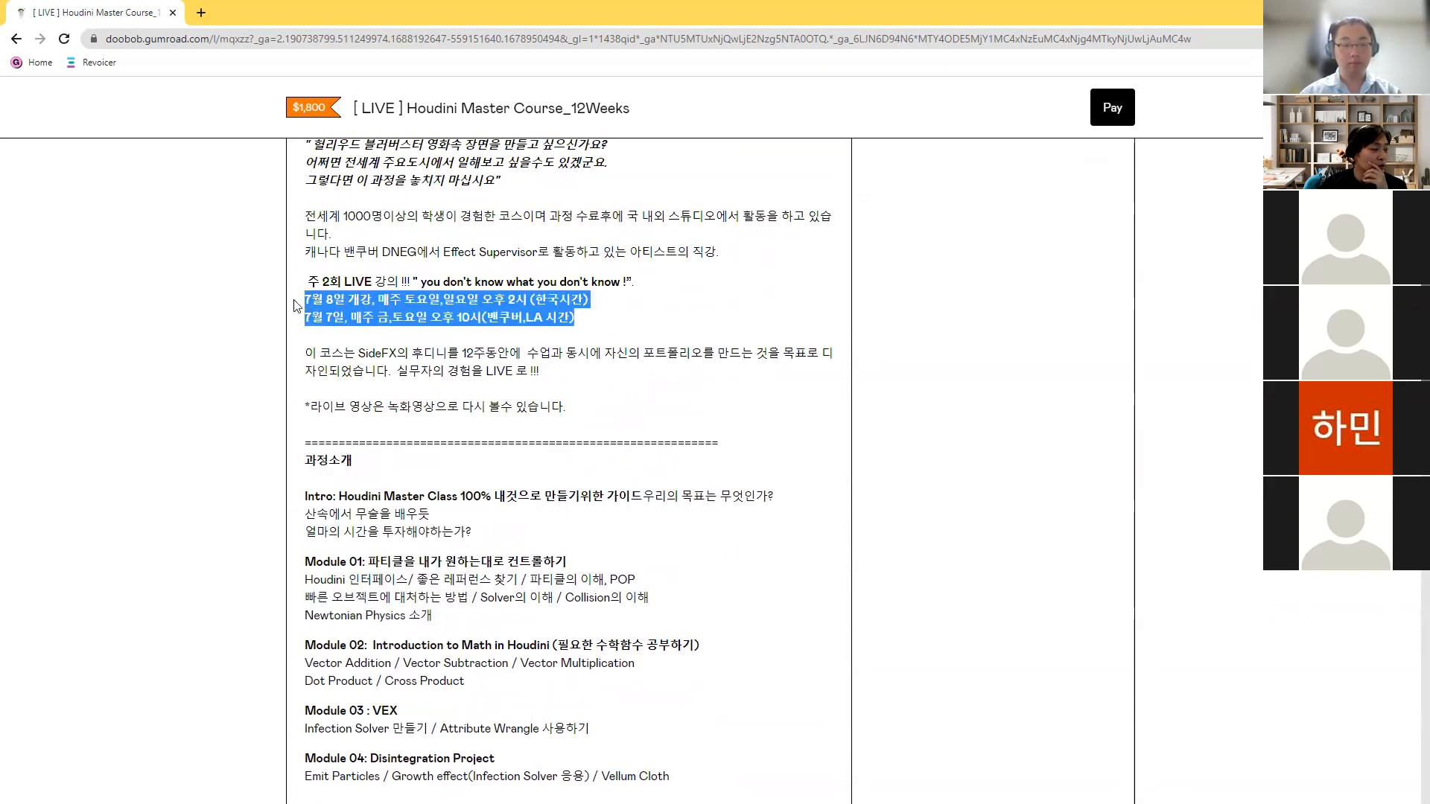
pyautogui.click(654, 432)
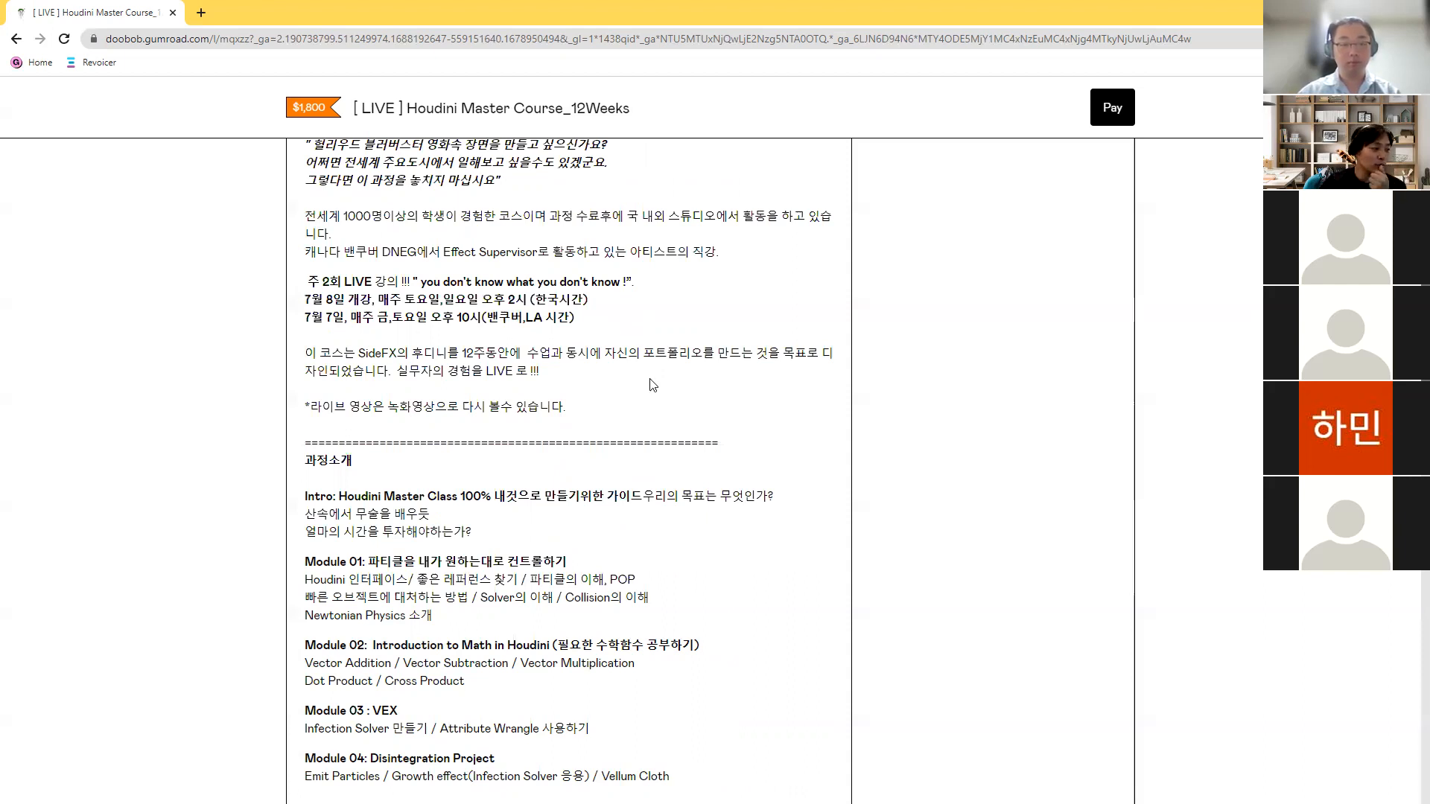
# - Read through the remaining course modules, the instructor's background, and the demo reel and consultation links
pyautogui.scroll(-5, 680, 408)
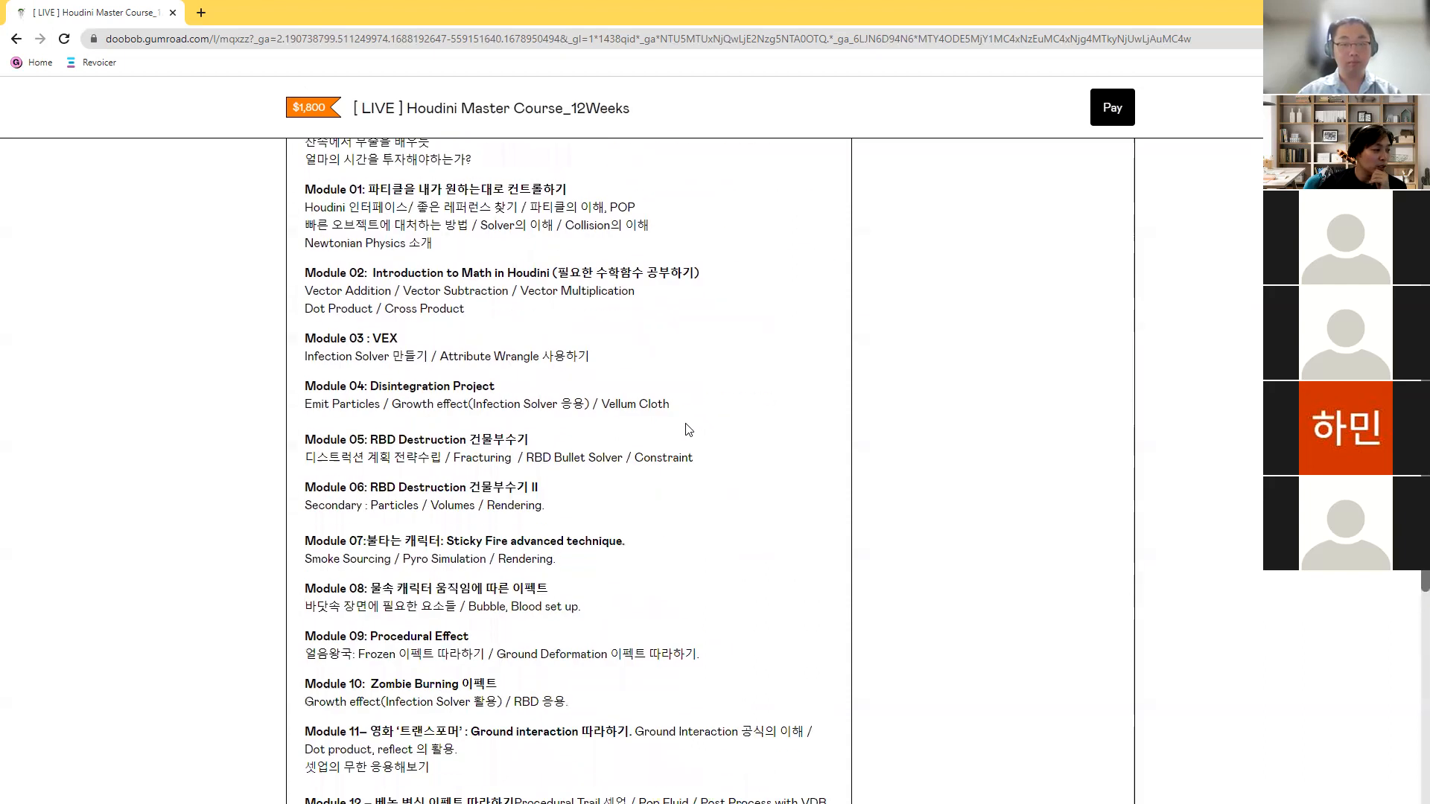
pyautogui.scroll(-4, 688, 429)
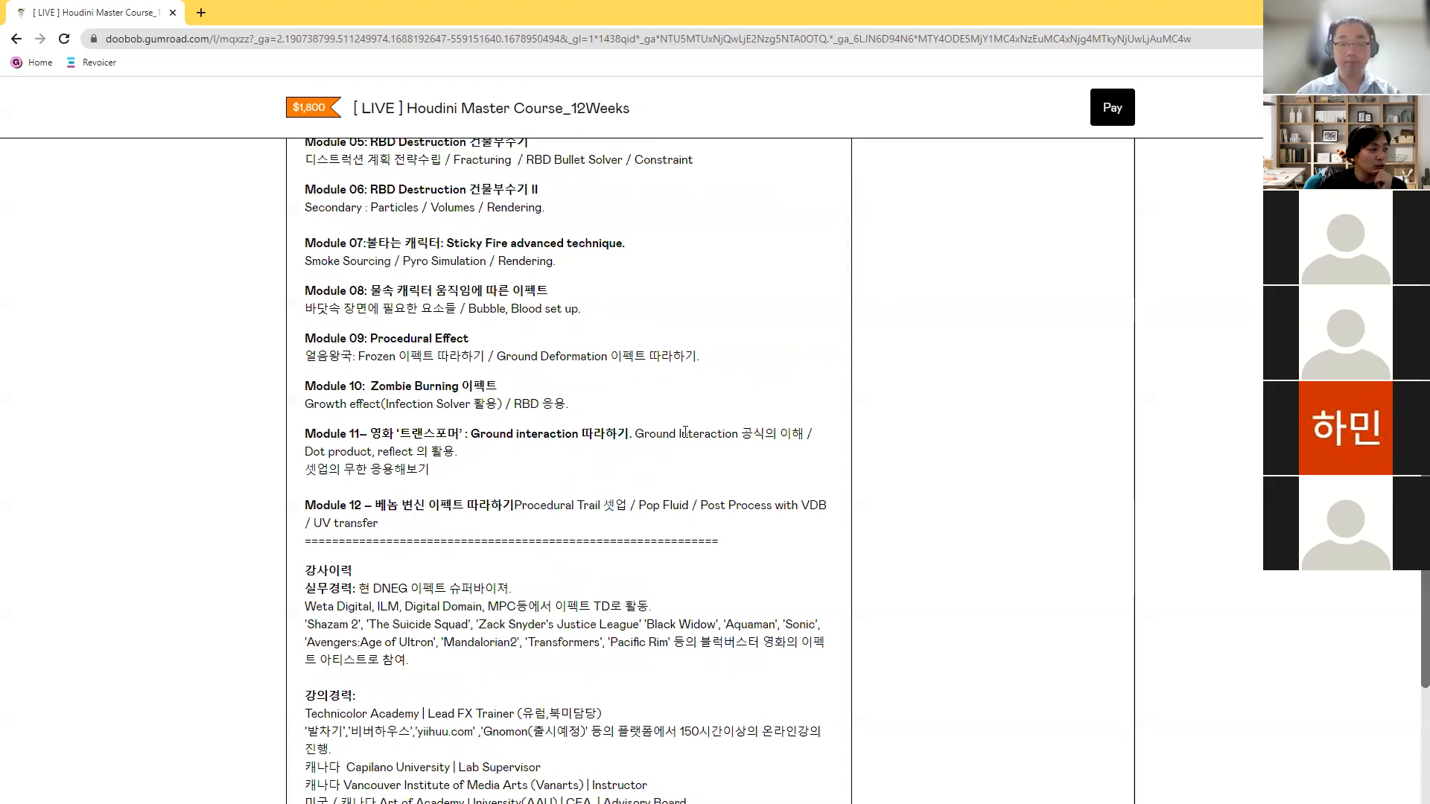
pyautogui.scroll(-5, 685, 432)
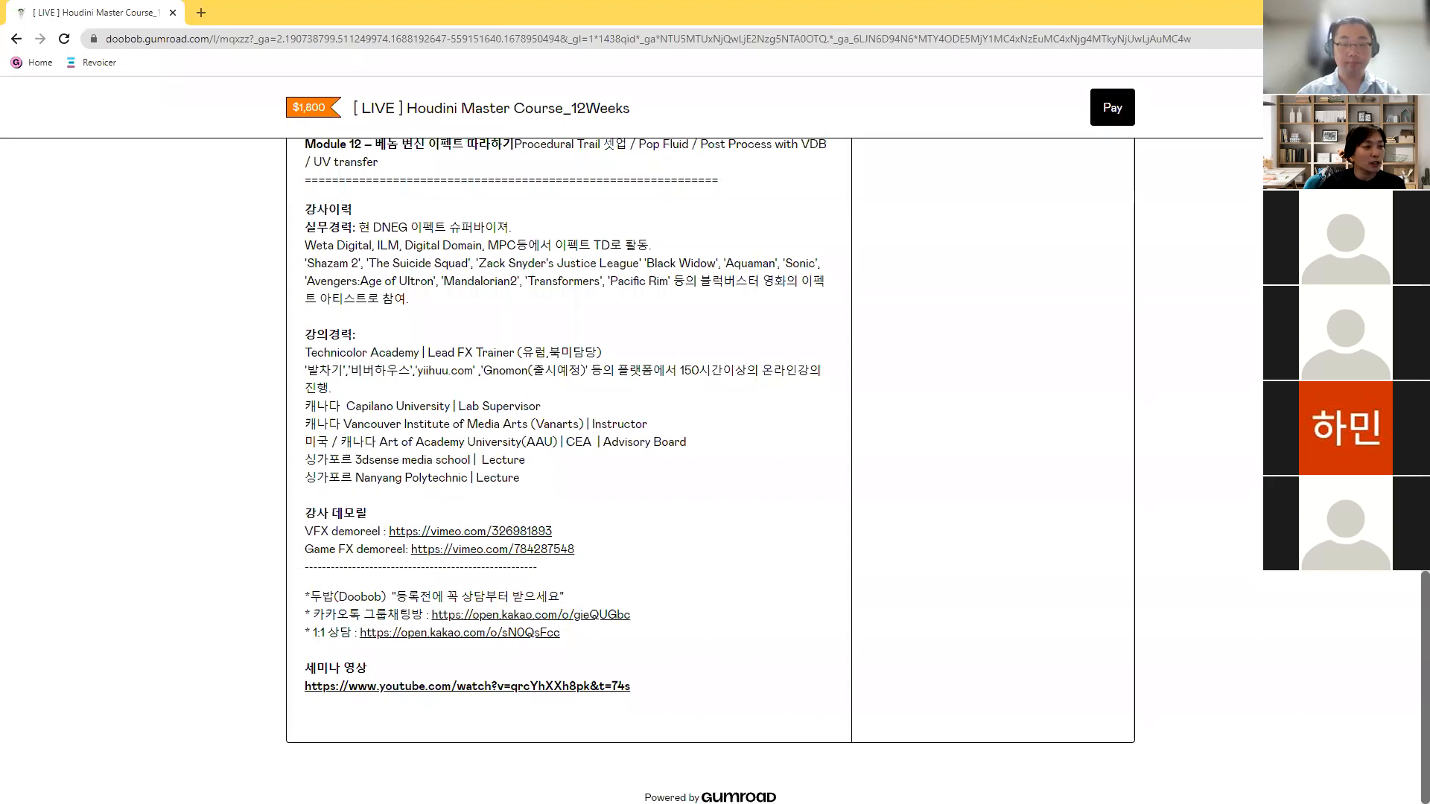
# - Switch back to Houdini and change the network from sphere1 to the out context containing mantra1
pyautogui.hotkey('alt', 'Tab')
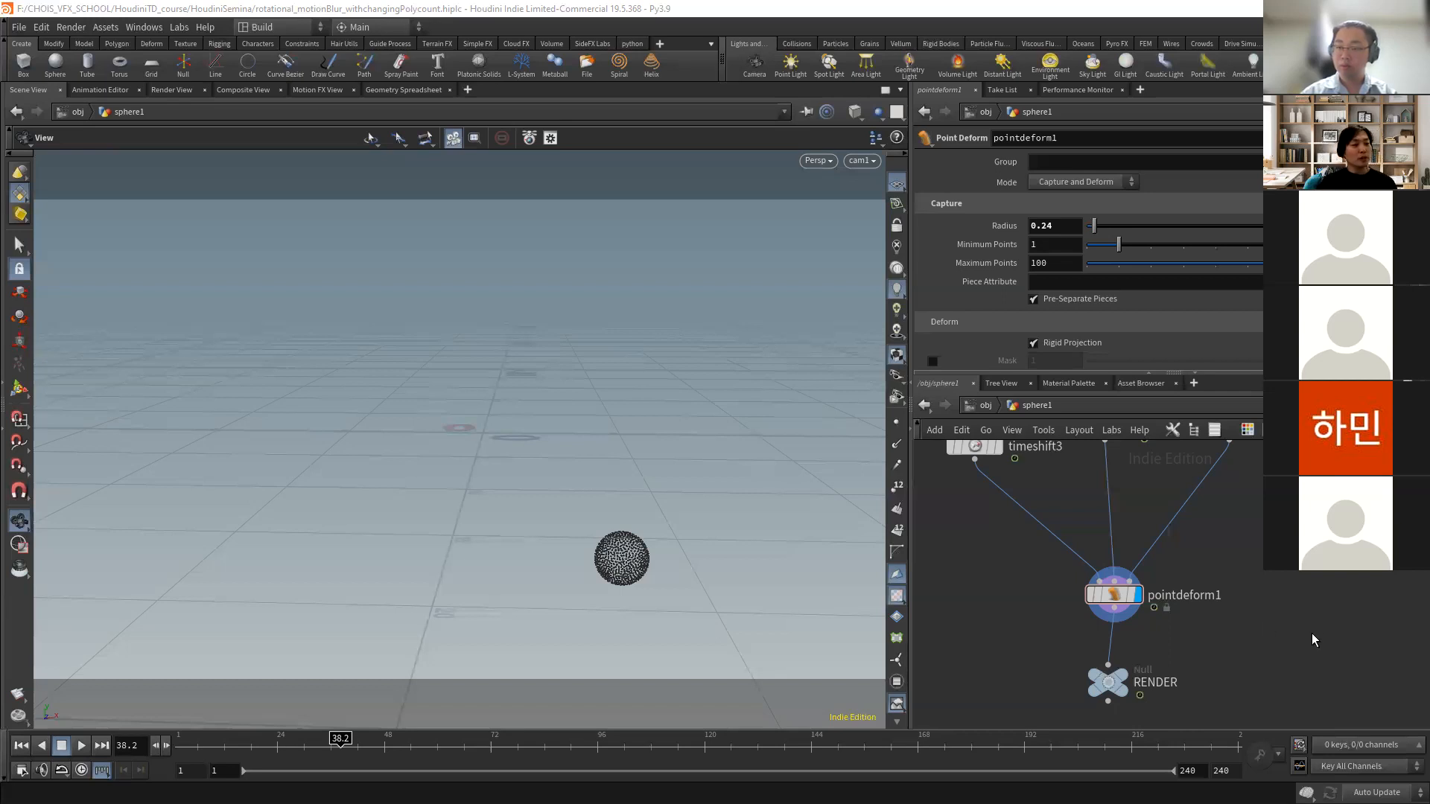
pyautogui.click(985, 404)
pyautogui.click(1056, 404)
pyautogui.click(1080, 484)
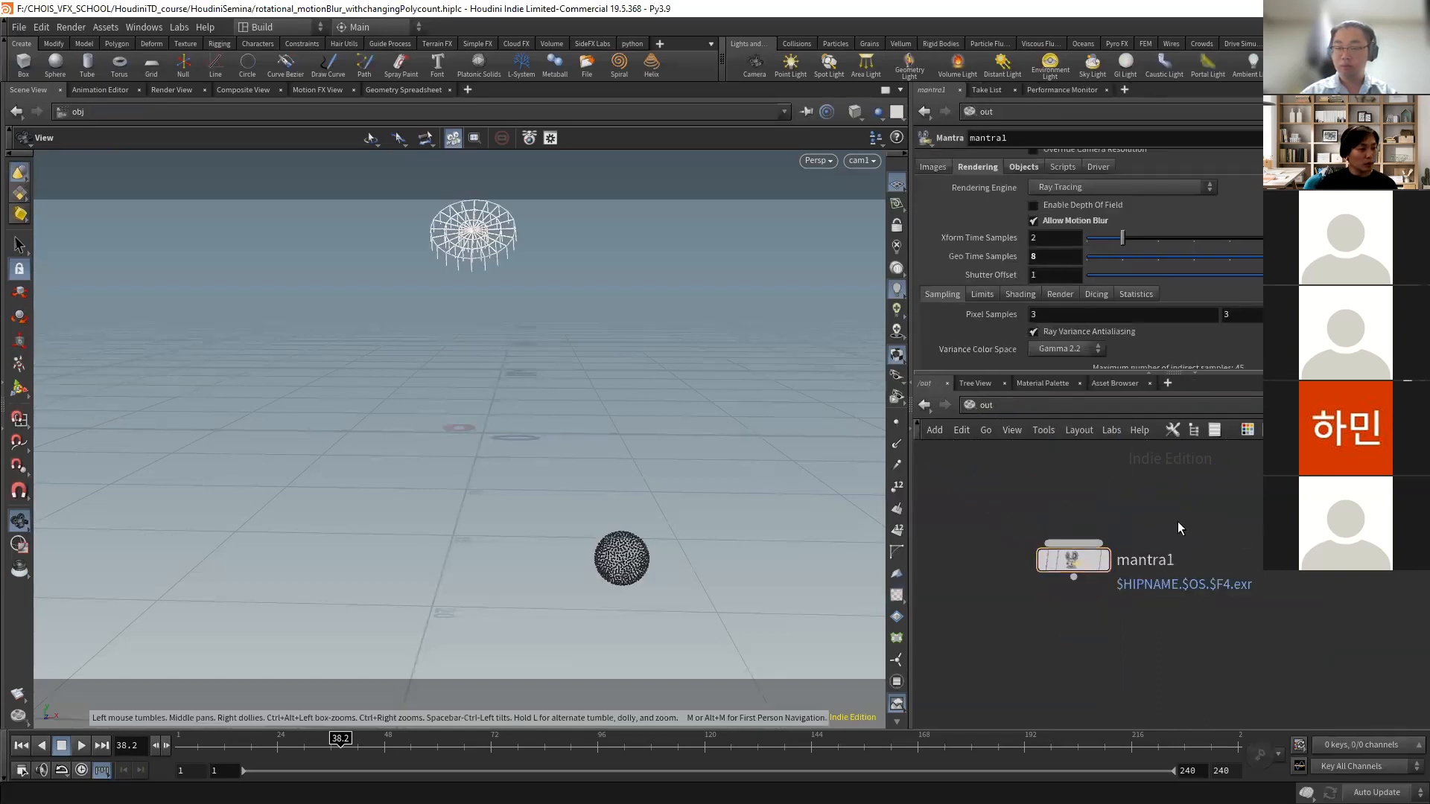
# - Enlarge the parameter area and examine mantra1's motion blur, sampling and image output settings
pyautogui.moveTo(1046, 373); pyautogui.dragTo(1038, 496)
pyautogui.scroll(-2, 994, 381)
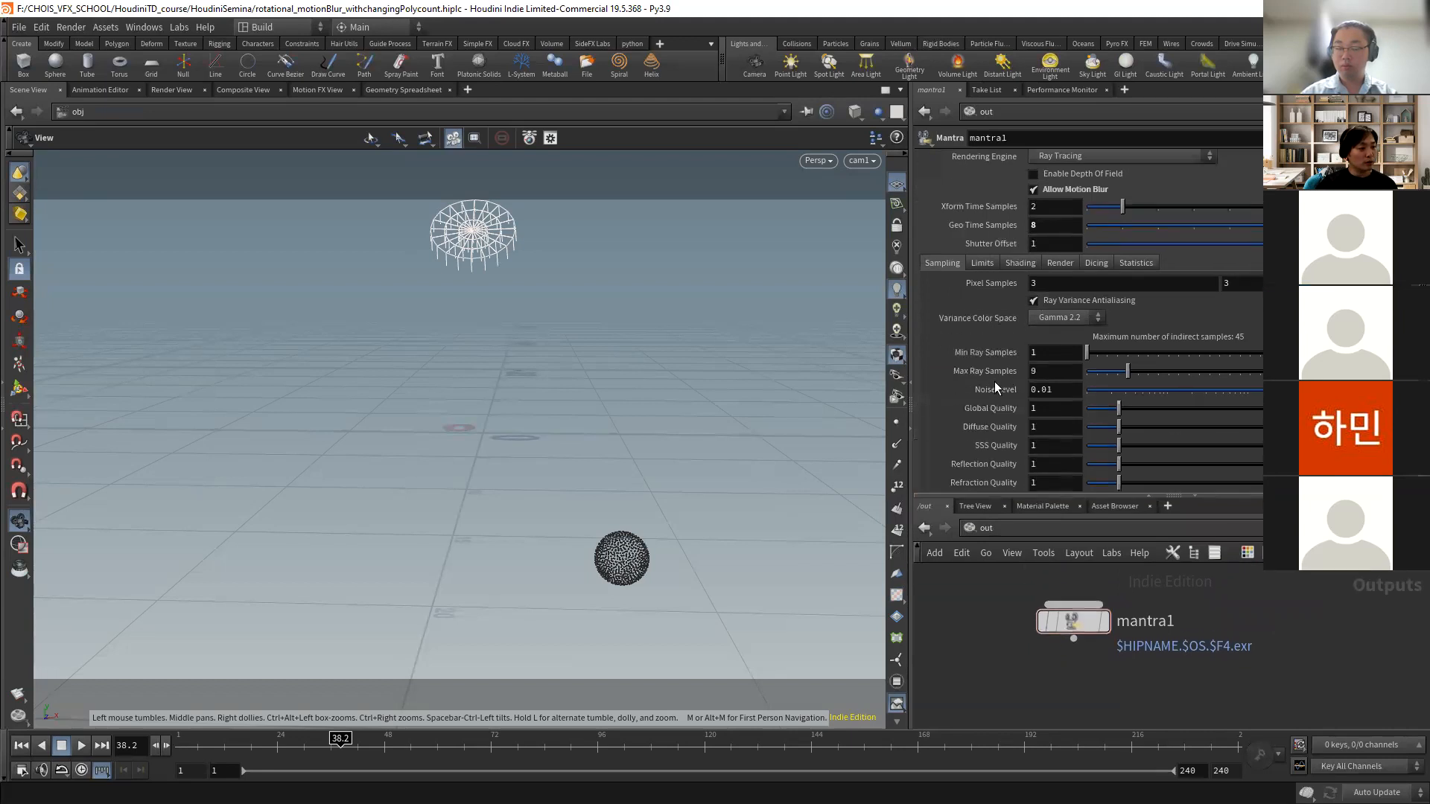
pyautogui.scroll(3, 967, 301)
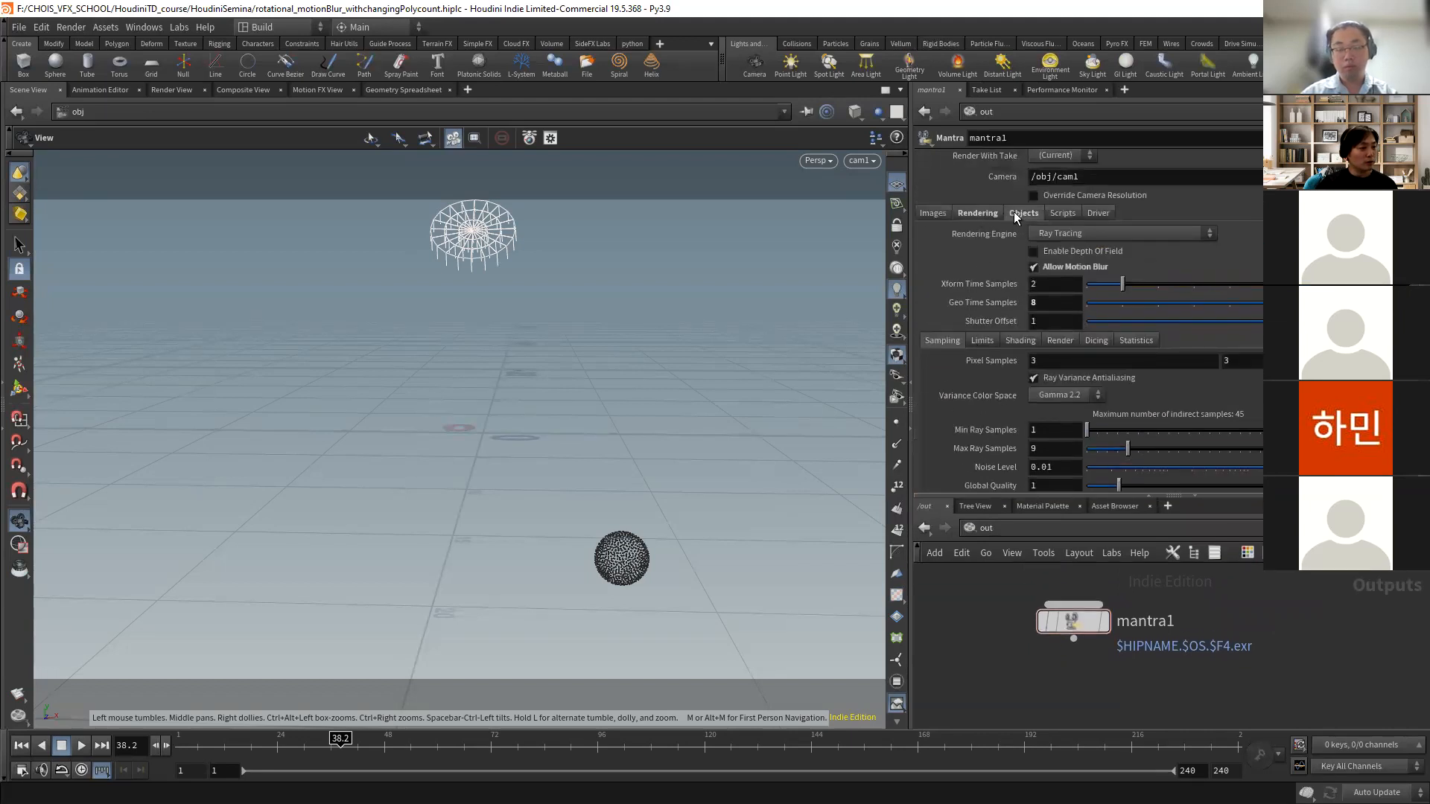
pyautogui.click(934, 213)
pyautogui.scroll(-3, 955, 289)
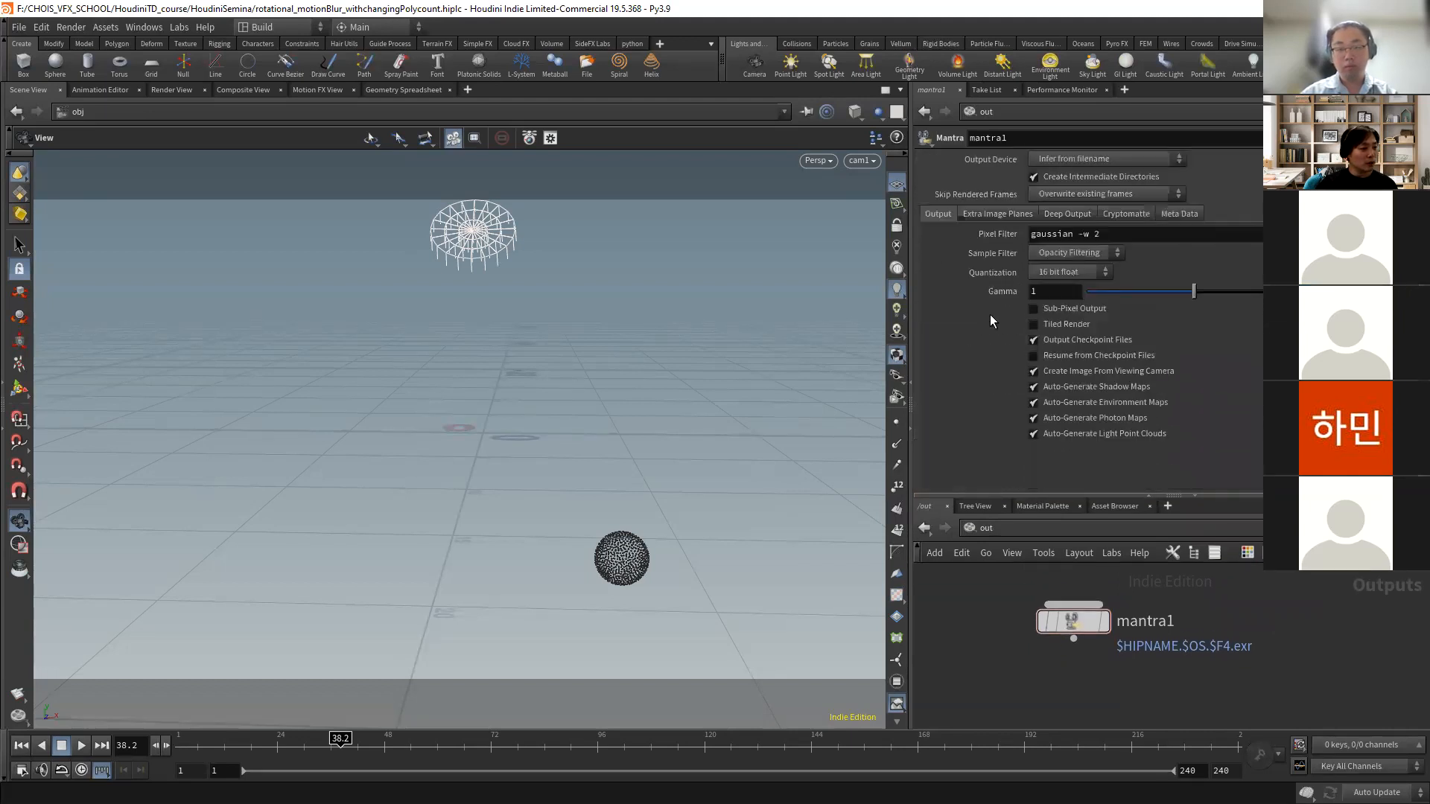
# - Add one extra image plane to mantra1
pyautogui.click(987, 215)
pyautogui.scroll(-2, 1076, 319)
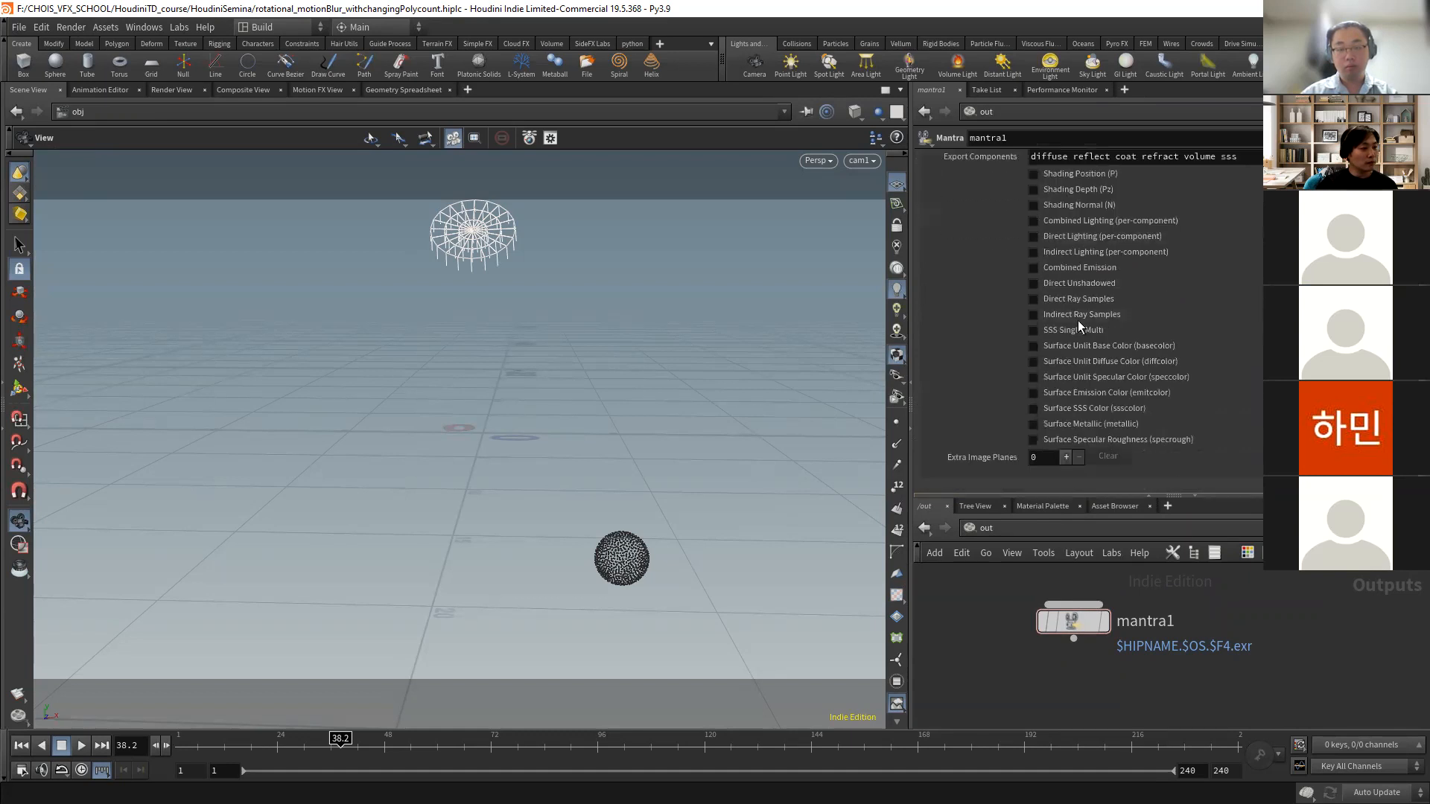
pyautogui.scroll(-3, 1079, 321)
pyautogui.click(1067, 359)
pyautogui.scroll(-2, 1081, 368)
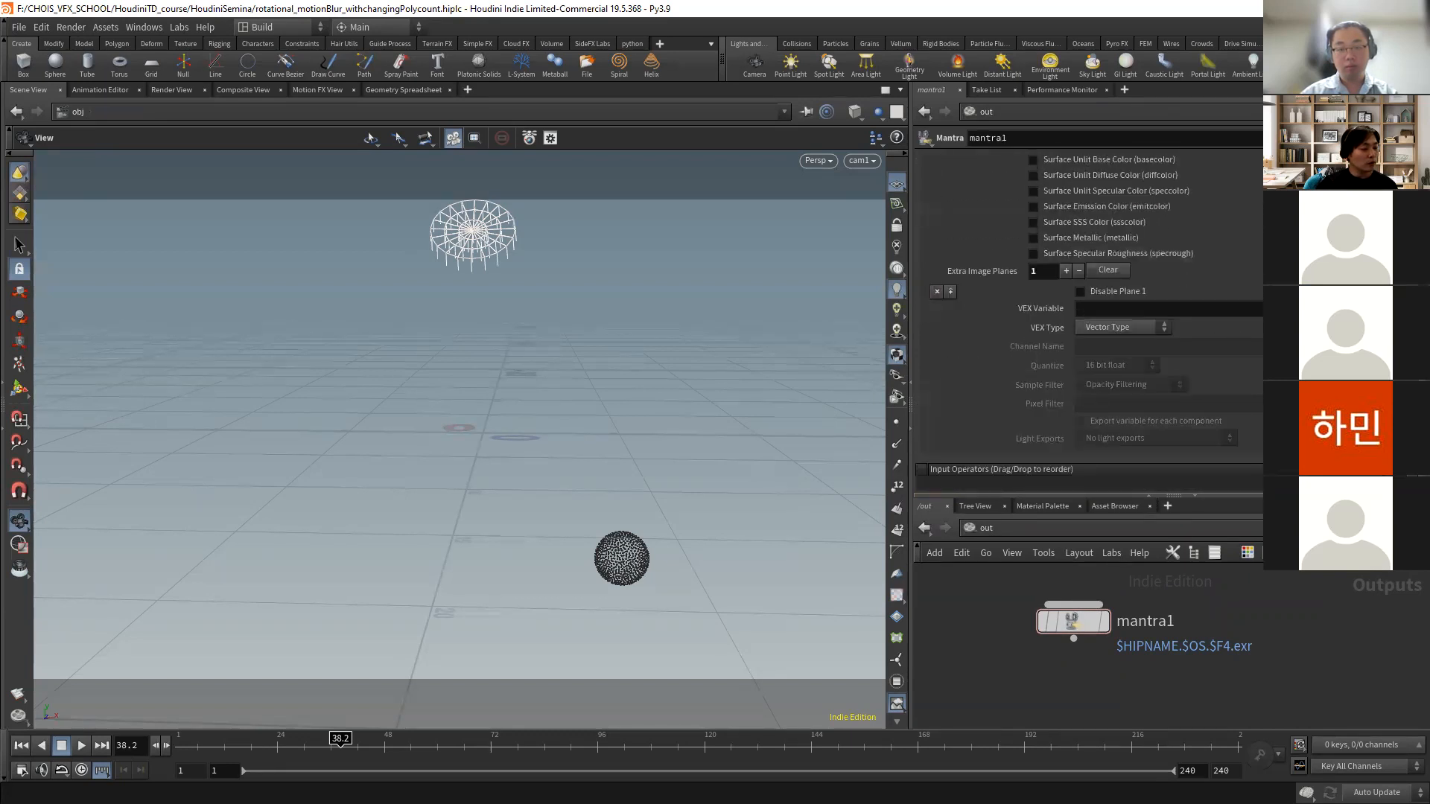
# - Look through the VEX Variable presets for the extra image plane without choosing one, and give the network view more height
pyautogui.click(1387, 308)
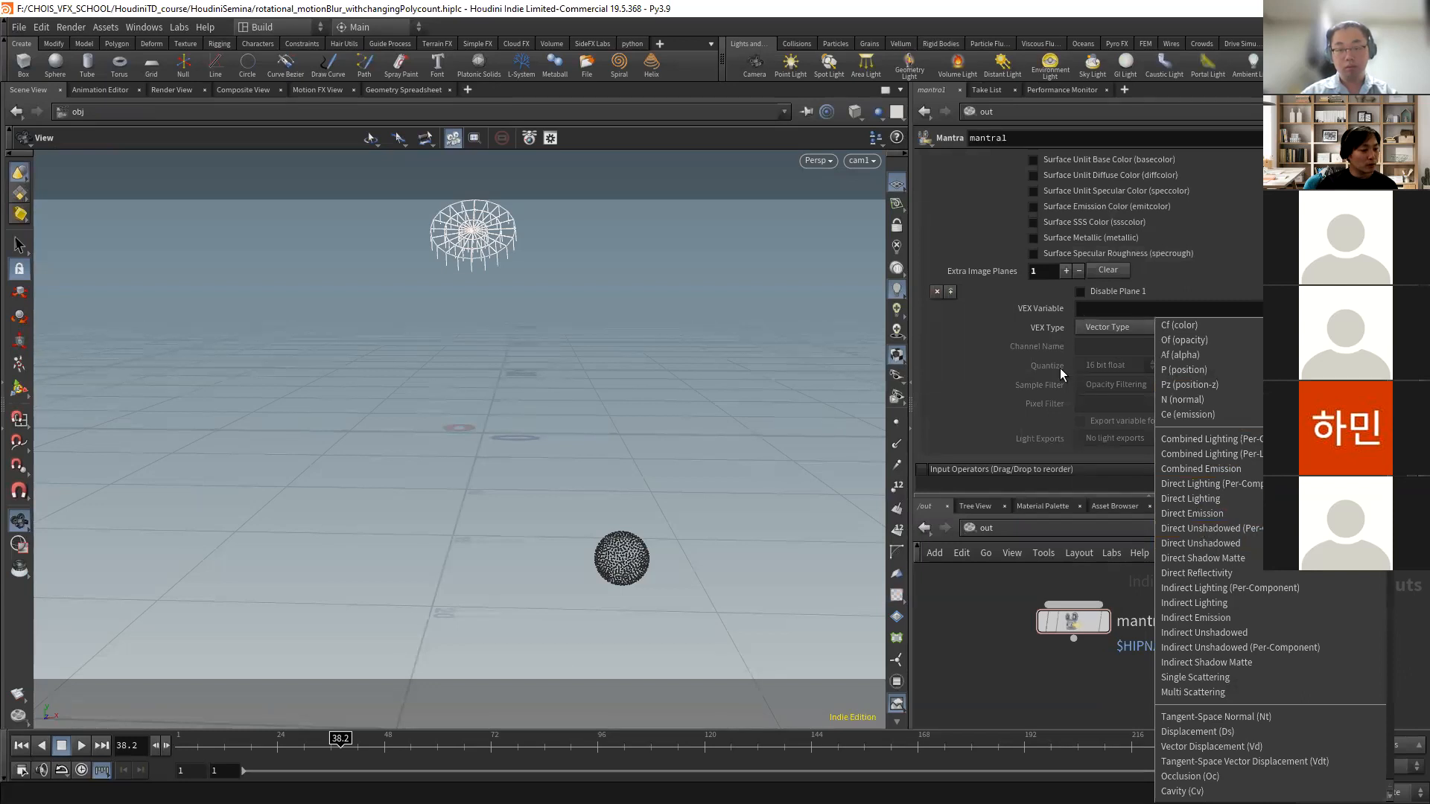
pyautogui.click(1225, 286)
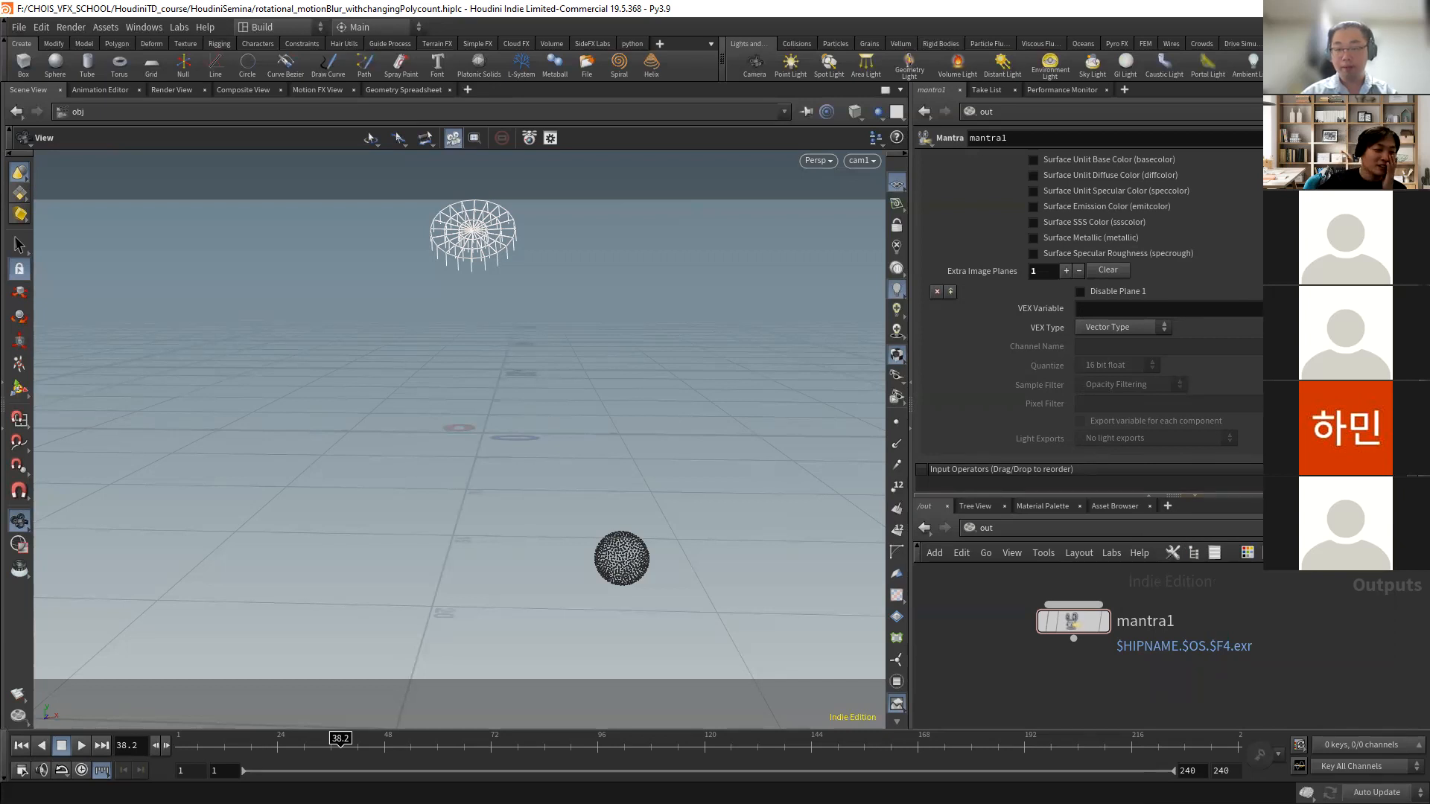
pyautogui.moveTo(1184, 495); pyautogui.dragTo(1184, 410)
pyautogui.moveTo(1190, 544); pyautogui.dragTo(1147, 517, button='middle')
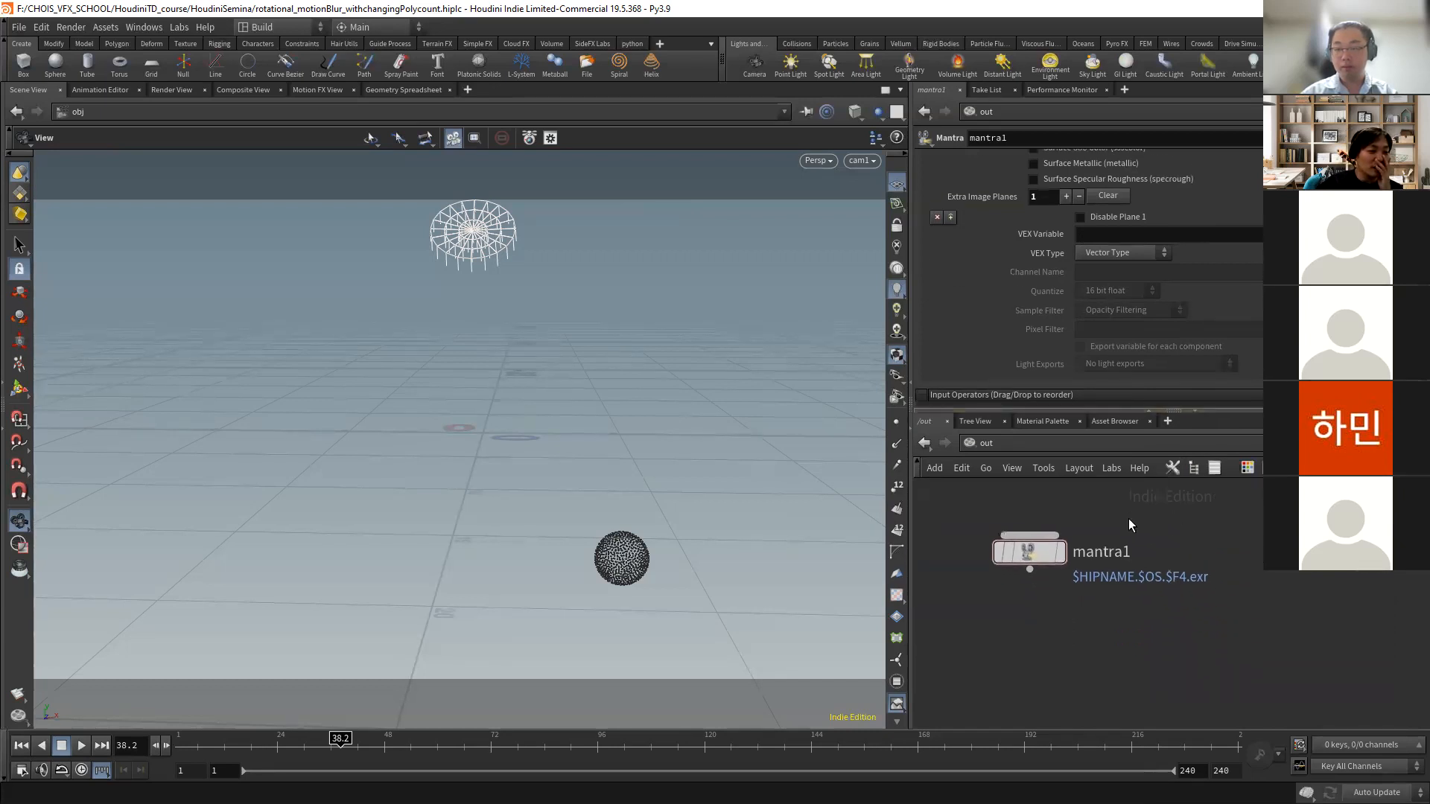